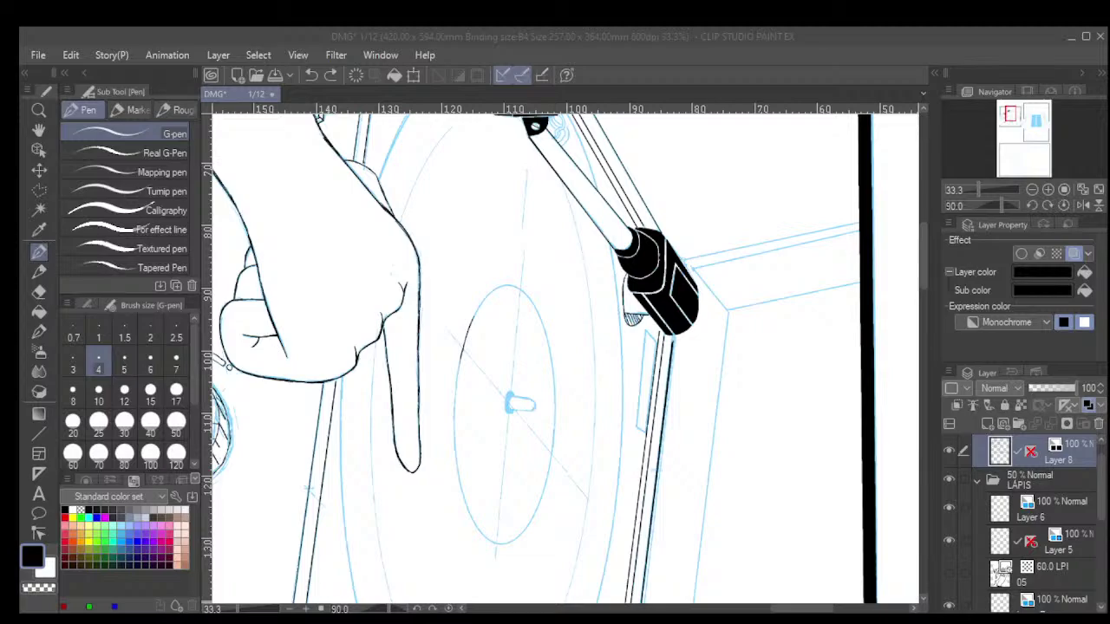
Ink the upper and middle left side of the small ellipse over its blue sketch line with the size 4 G-pen.
{"action": "left_click", "coordinate": [382, 593]}
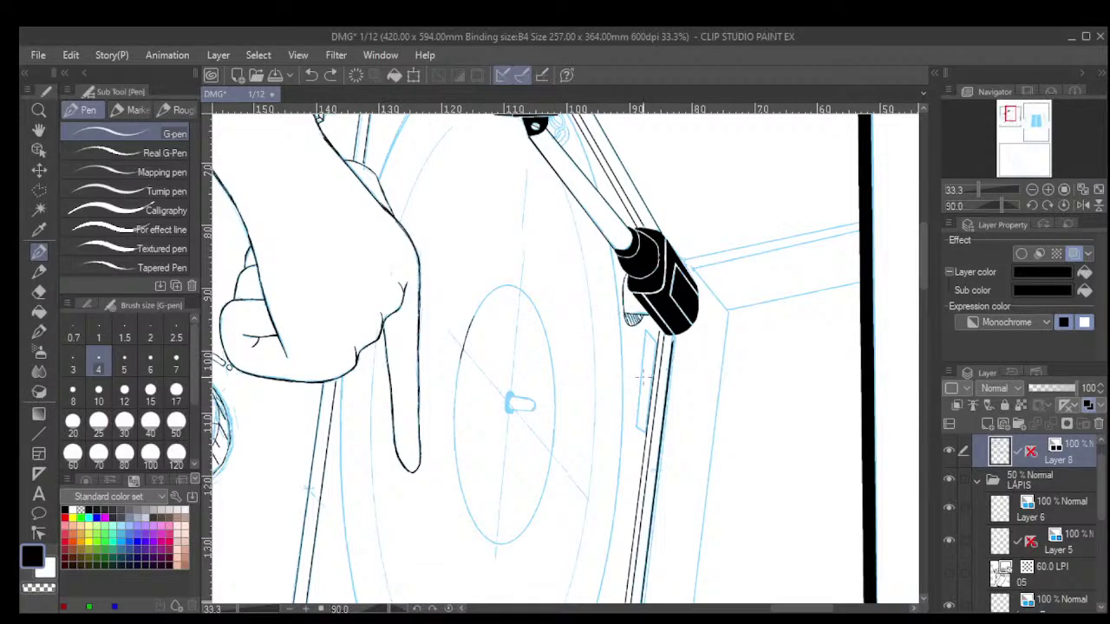
{"action": "scroll", "coordinate": [643, 377], "scroll_direction": "up", "scroll_amount": 4}
{"action": "scroll", "coordinate": [637, 362], "scroll_direction": "down", "scroll_amount": 3}
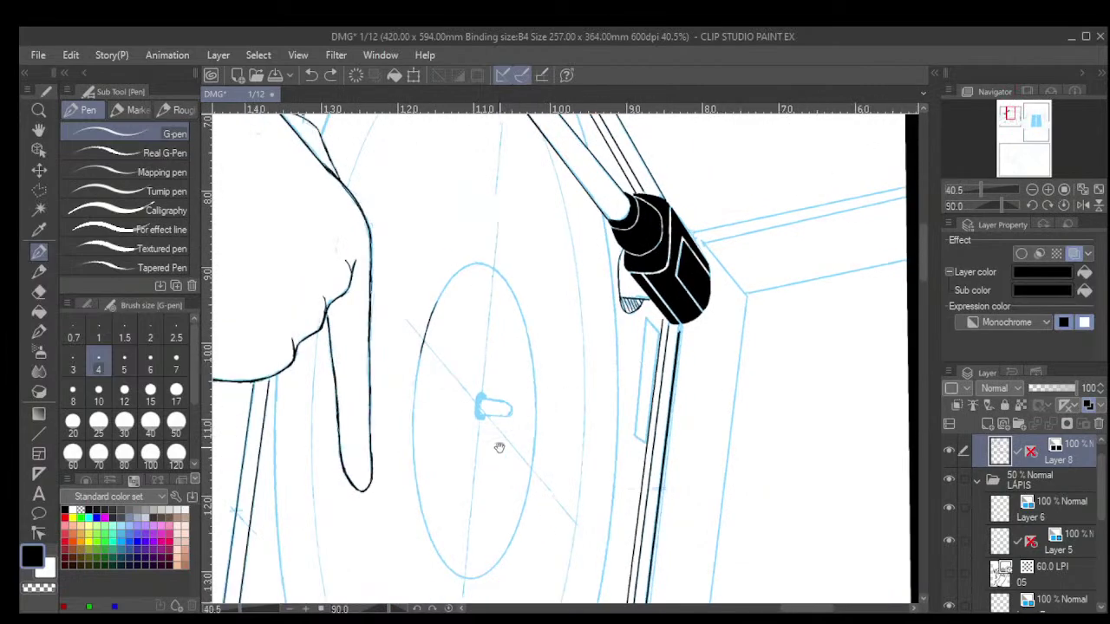
{"action": "scroll", "coordinate": [499, 447], "scroll_direction": "up", "scroll_amount": 1}
{"action": "scroll", "coordinate": [493, 339], "scroll_direction": "up", "scroll_amount": 1}
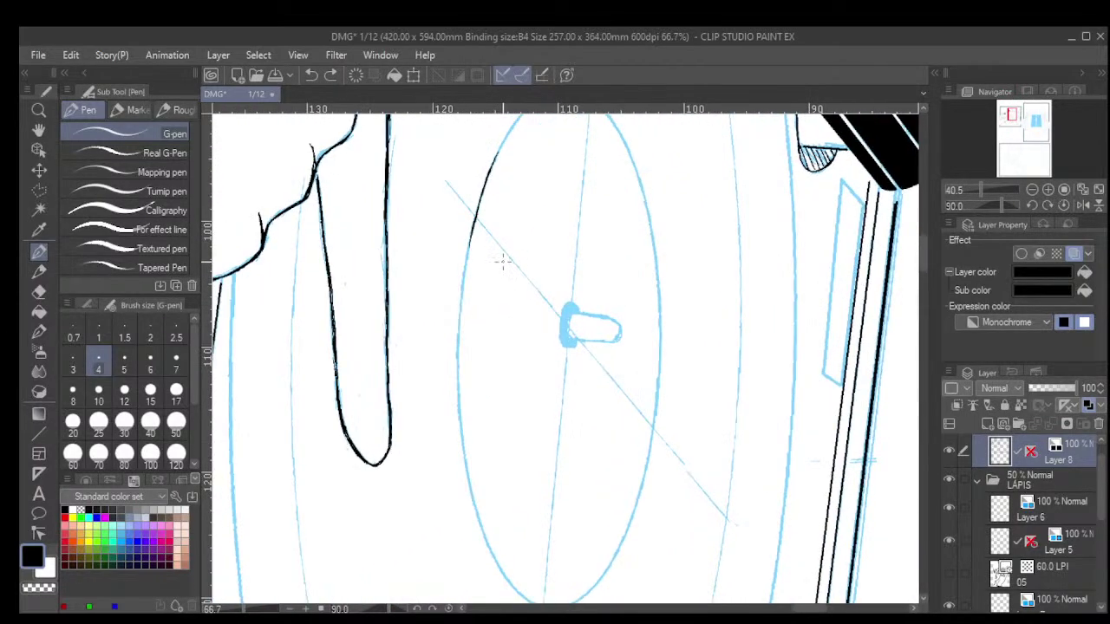
{"action": "scroll", "coordinate": [502, 260], "scroll_direction": "up", "scroll_amount": 3}
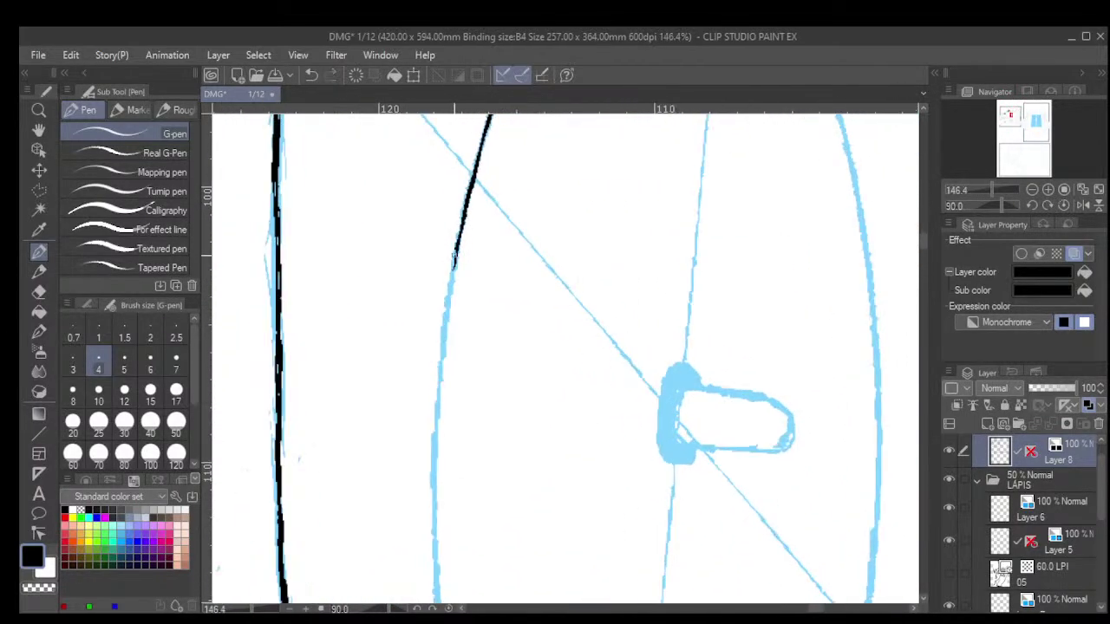
{"action": "left_click_drag", "start_coordinate": [454, 256], "coordinate": [442, 429]}
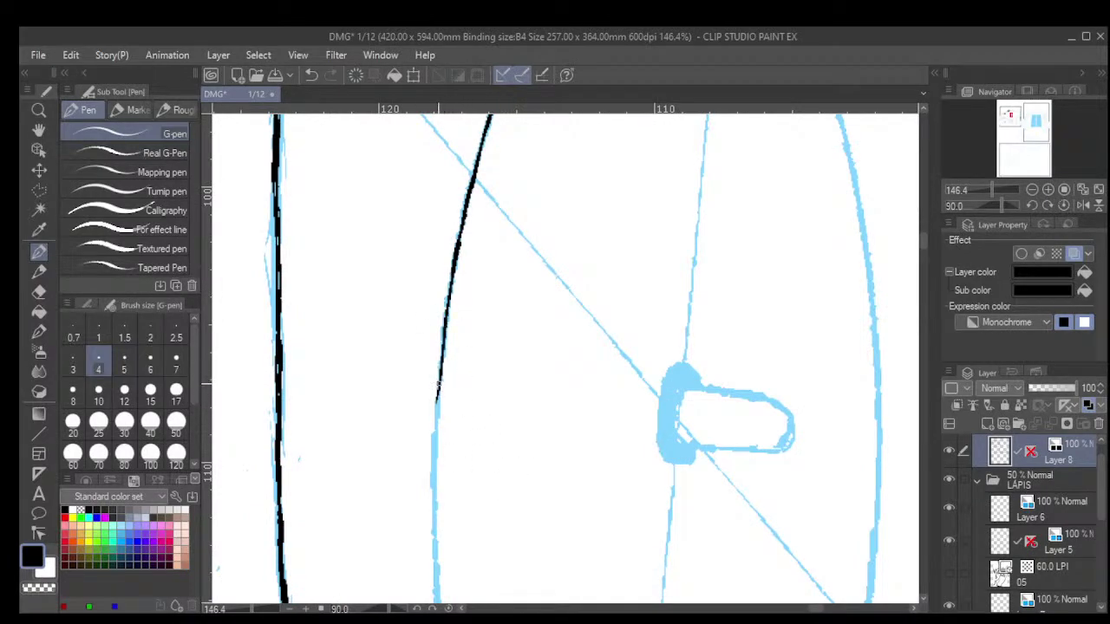
{"action": "left_click_drag", "start_coordinate": [439, 382], "coordinate": [436, 532]}
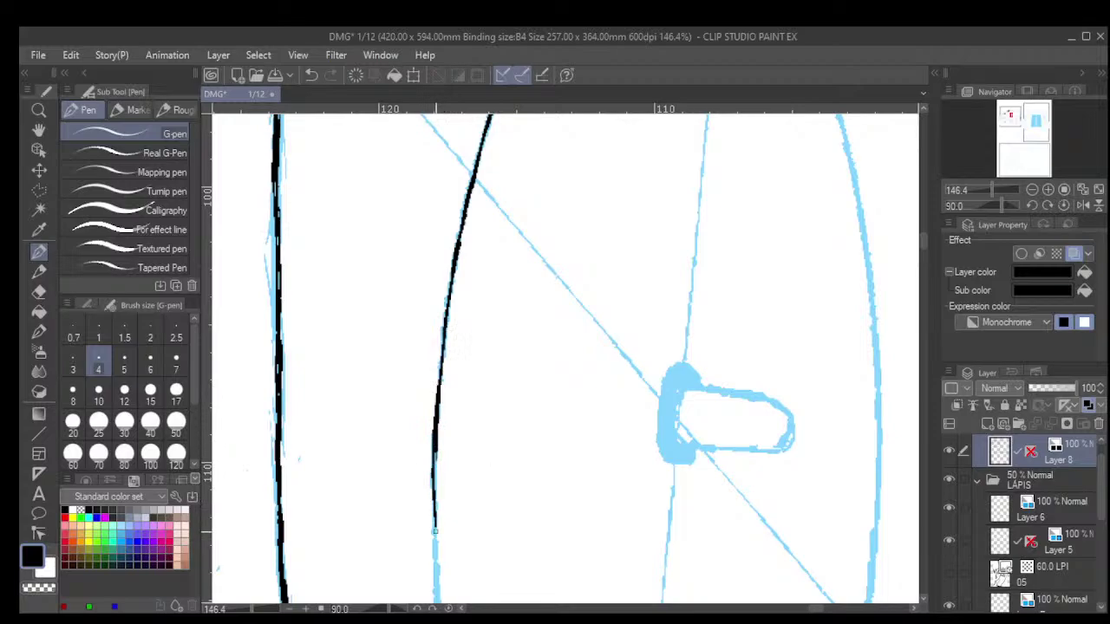
{"action": "left_click_drag", "start_coordinate": [433, 469], "coordinate": [443, 597]}
Continue the black ink line along the ellipse's lower left side toward its bottom end.
{"action": "scroll", "coordinate": [491, 526], "scroll_direction": "up", "scroll_amount": 1}
{"action": "mouse_move", "coordinate": [493, 525]}
{"action": "left_mouse_down"}
{"action": "mouse_move", "coordinate": [545, 332]}
{"action": "mouse_move", "coordinate": [543, 268]}
{"action": "left_mouse_up"}
{"action": "left_click_drag", "start_coordinate": [570, 513], "coordinate": [522, 384]}
{"action": "scroll", "coordinate": [515, 399], "scroll_direction": "down", "scroll_amount": 2}
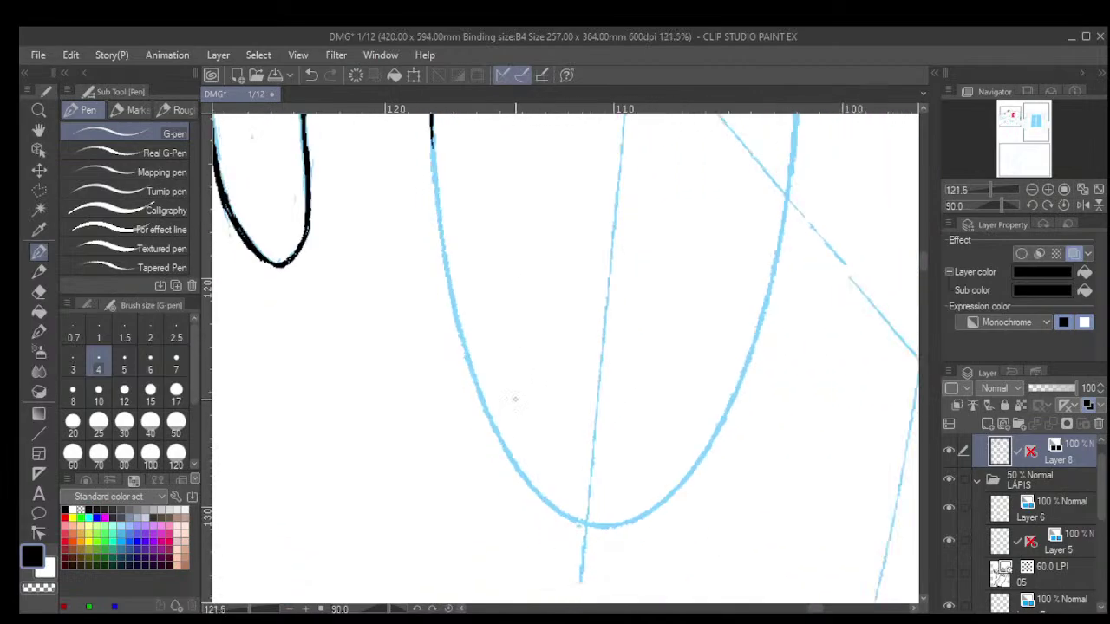
{"action": "left_click_drag", "start_coordinate": [534, 269], "coordinate": [560, 313]}
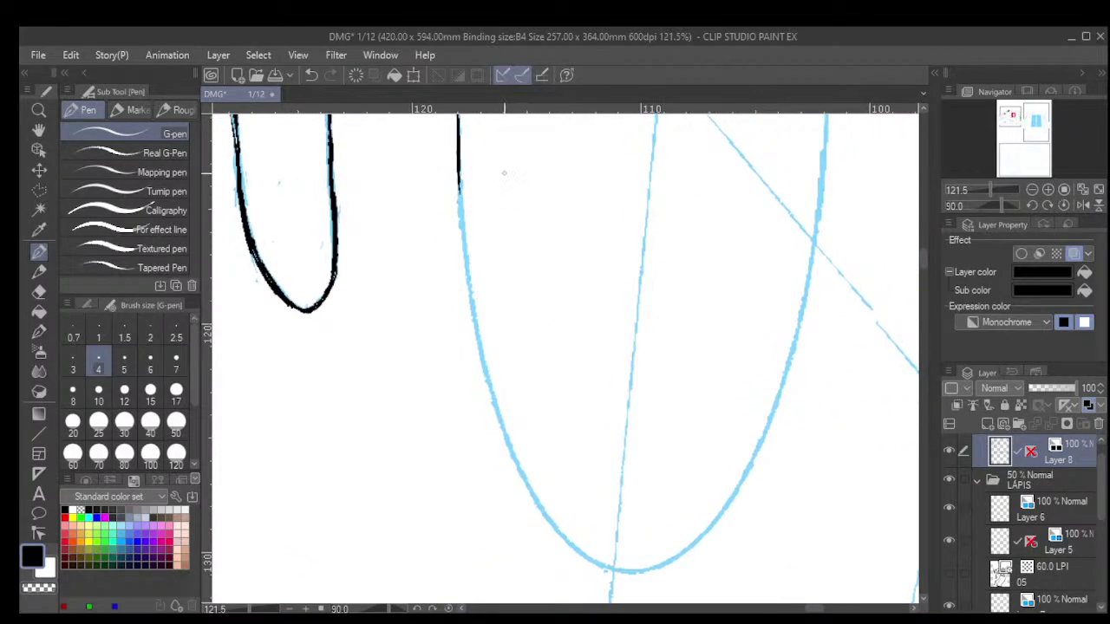
{"action": "scroll", "coordinate": [486, 219], "scroll_direction": "up", "scroll_amount": 1}
{"action": "mouse_move", "coordinate": [457, 165]}
{"action": "left_mouse_down"}
{"action": "mouse_move", "coordinate": [483, 332]}
{"action": "mouse_move", "coordinate": [558, 404]}
{"action": "mouse_move", "coordinate": [475, 250]}
{"action": "mouse_move", "coordinate": [458, 265]}
{"action": "mouse_move", "coordinate": [465, 254]}
{"action": "mouse_move", "coordinate": [476, 335]}
{"action": "left_mouse_up"}
{"action": "left_click_drag", "start_coordinate": [468, 286], "coordinate": [480, 350]}
{"action": "mouse_move", "coordinate": [474, 310]}
{"action": "left_mouse_down"}
{"action": "mouse_move", "coordinate": [487, 394]}
{"action": "mouse_move", "coordinate": [545, 535]}
{"action": "mouse_move", "coordinate": [471, 510]}
{"action": "mouse_move", "coordinate": [391, 384]}
{"action": "mouse_move", "coordinate": [390, 323]}
{"action": "left_mouse_up"}
{"action": "left_click_drag", "start_coordinate": [414, 410], "coordinate": [519, 394]}
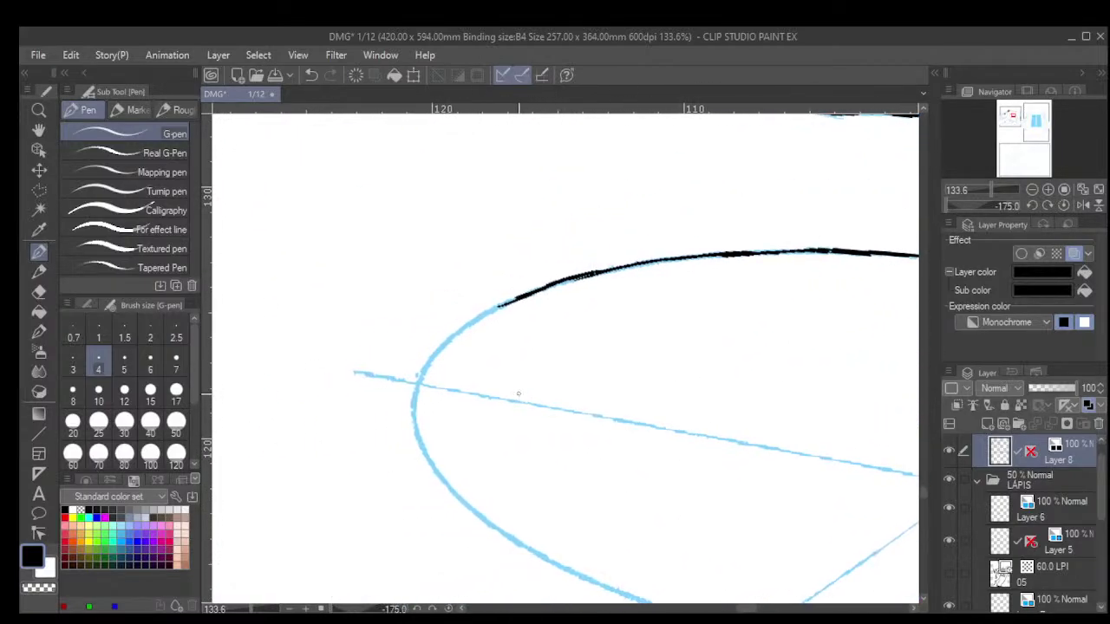
Ink the curve around the bottom tip of the ellipse, past the sketched centre axis.
{"action": "left_click_drag", "start_coordinate": [562, 286], "coordinate": [607, 286]}
{"action": "mouse_move", "coordinate": [502, 303]}
{"action": "left_mouse_down"}
{"action": "mouse_move", "coordinate": [442, 331]}
{"action": "mouse_move", "coordinate": [368, 421]}
{"action": "left_mouse_up"}
{"action": "left_click_drag", "start_coordinate": [388, 383], "coordinate": [357, 473]}
{"action": "mouse_move", "coordinate": [365, 435]}
{"action": "left_mouse_down"}
{"action": "mouse_move", "coordinate": [361, 482]}
{"action": "mouse_move", "coordinate": [488, 451]}
{"action": "mouse_move", "coordinate": [509, 430]}
{"action": "left_mouse_up"}
Rotate the canvas and ink the ellipse from its bottom tip up the lower right side.
{"action": "key", "text": "shift+6"}
{"action": "key", "text": "shift+6"}
{"action": "key", "text": "shift+6"}
{"action": "key", "text": "shift+6"}
{"action": "key", "text": "shift+6"}
{"action": "key", "text": "shift+6"}
{"action": "key", "text": "shift+6"}
{"action": "key", "text": "shift+6"}
{"action": "key", "text": "shift+6"}
{"action": "key", "text": "shift+6"}
{"action": "key", "text": "shift+6"}
{"action": "key", "text": "shift+6"}
{"action": "key", "text": "shift+6"}
{"action": "key", "text": "shift+6"}
{"action": "scroll", "coordinate": [509, 429], "scroll_direction": "down", "scroll_amount": 1}
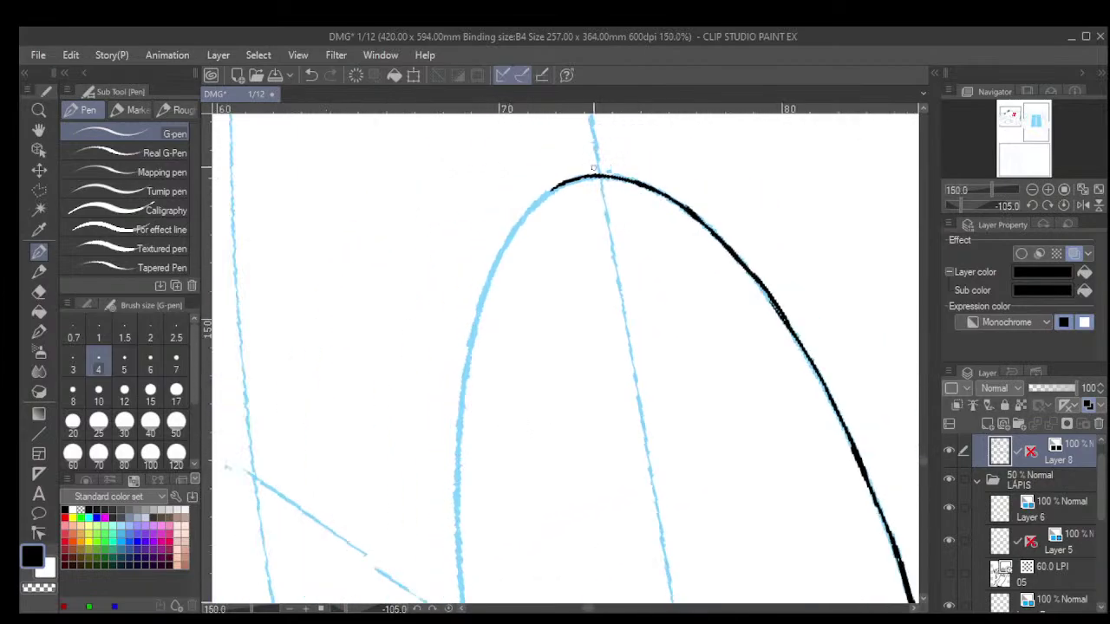
{"action": "mouse_move", "coordinate": [553, 184]}
{"action": "left_mouse_down"}
{"action": "mouse_move", "coordinate": [499, 254]}
{"action": "mouse_move", "coordinate": [452, 423]}
{"action": "left_mouse_up"}
{"action": "scroll", "coordinate": [484, 300], "scroll_direction": "up", "scroll_amount": 1}
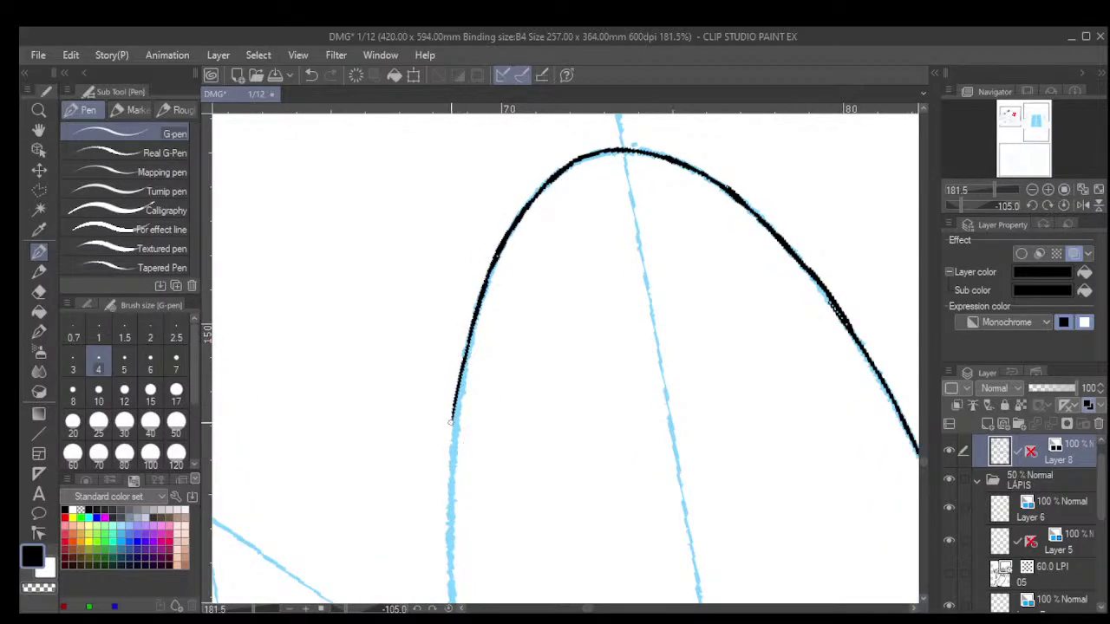
{"action": "left_click_drag", "start_coordinate": [458, 383], "coordinate": [452, 479]}
{"action": "left_click_drag", "start_coordinate": [453, 426], "coordinate": [450, 548]}
{"action": "left_click_drag", "start_coordinate": [451, 496], "coordinate": [450, 563]}
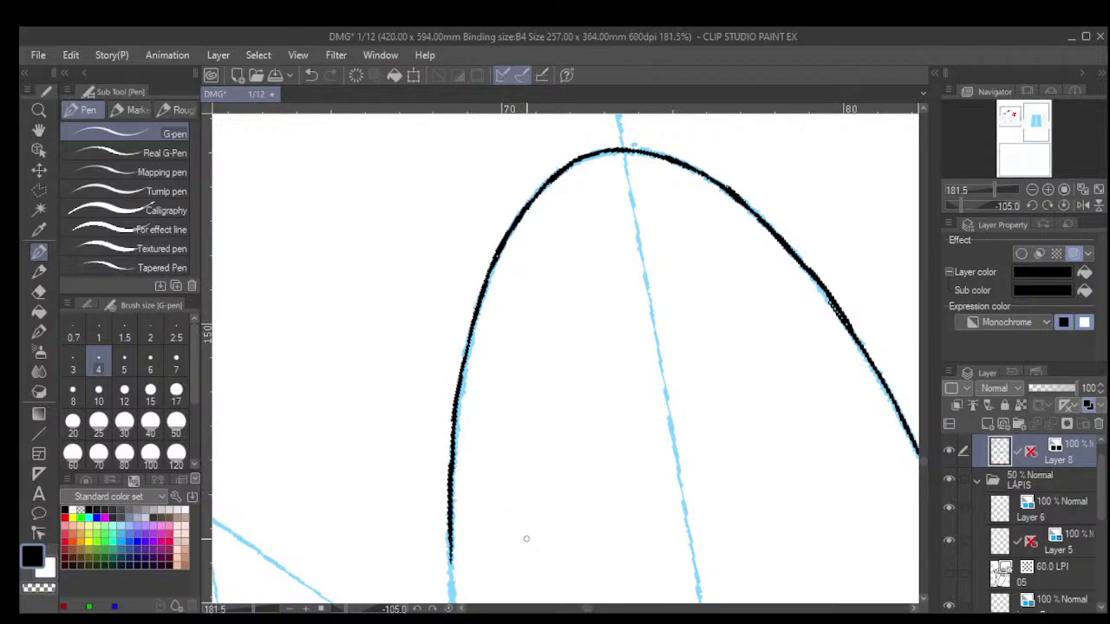
Extend the ink line along the right side of the ellipse, past the crossing diagonal guide line.
{"action": "left_click_drag", "start_coordinate": [525, 540], "coordinate": [551, 335]}
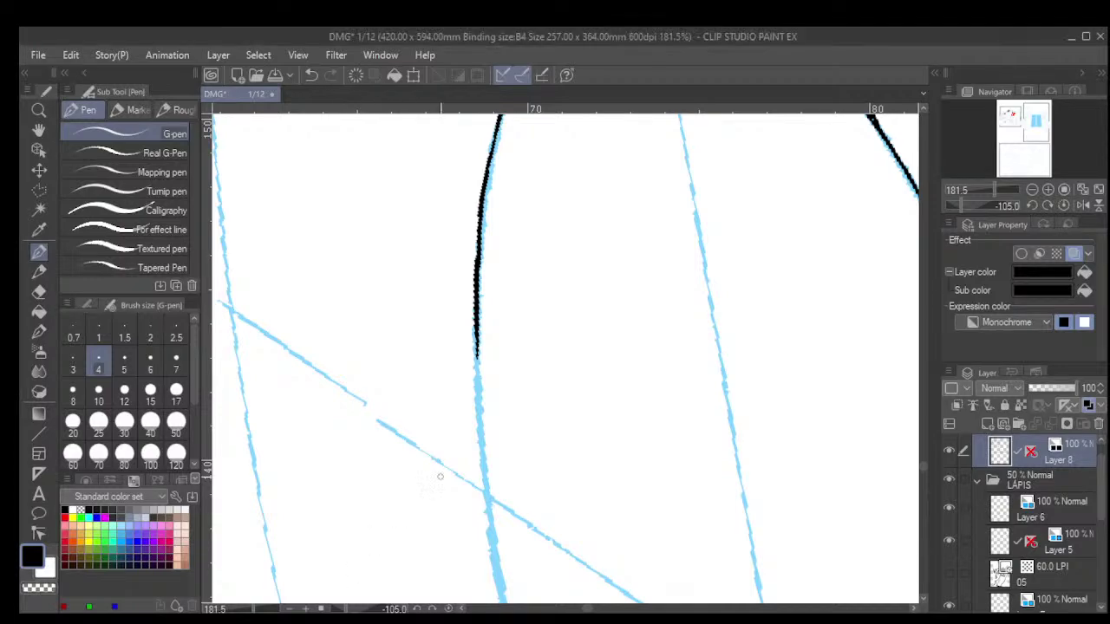
{"action": "left_click_drag", "start_coordinate": [475, 334], "coordinate": [488, 471]}
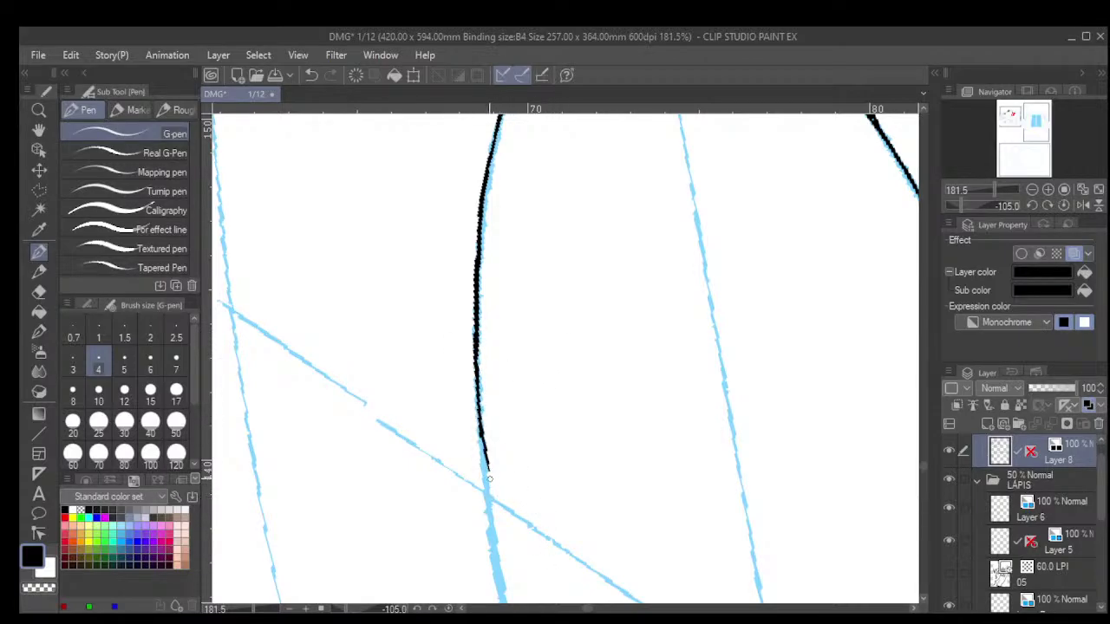
{"action": "left_click_drag", "start_coordinate": [480, 423], "coordinate": [488, 491]}
{"action": "left_click_drag", "start_coordinate": [483, 453], "coordinate": [496, 567]}
{"action": "left_click_drag", "start_coordinate": [490, 504], "coordinate": [501, 587]}
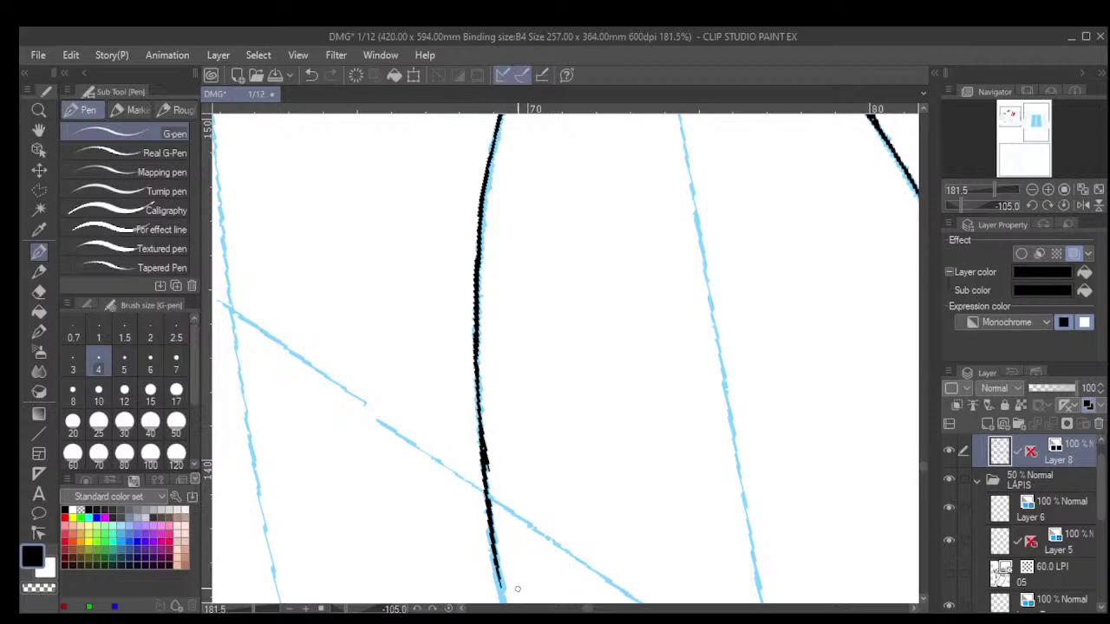
Ink the stretch of the ellipse's right side that runs beside the sketched central pin.
{"action": "mouse_move", "coordinate": [531, 539]}
{"action": "left_mouse_down"}
{"action": "mouse_move", "coordinate": [547, 398]}
{"action": "mouse_move", "coordinate": [522, 342]}
{"action": "left_mouse_up"}
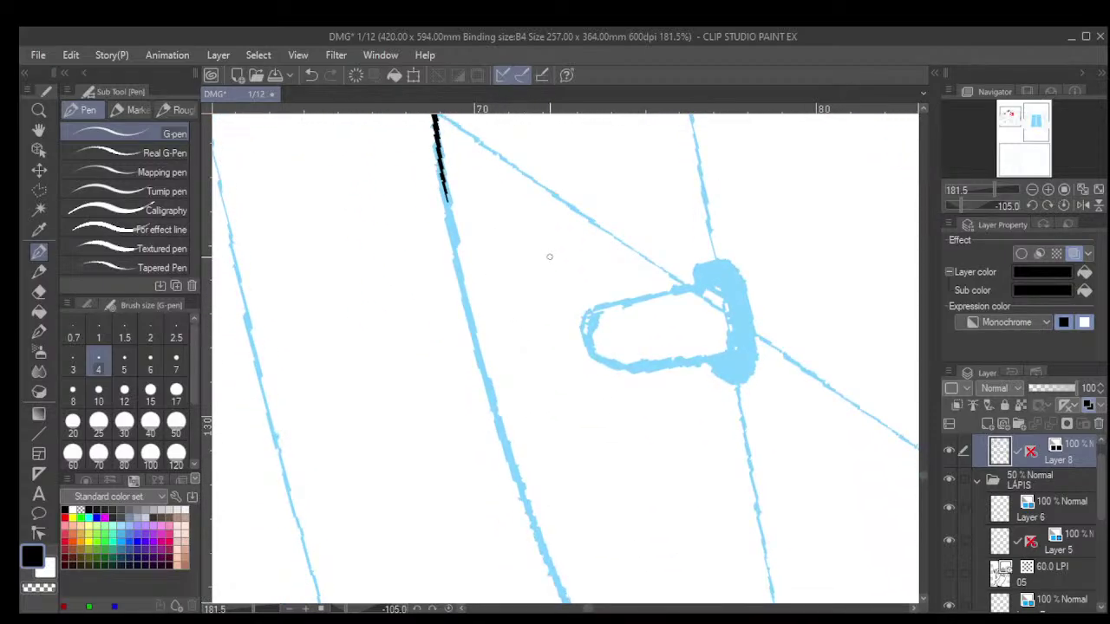
{"action": "left_click_drag", "start_coordinate": [440, 175], "coordinate": [482, 380]}
{"action": "left_click_drag", "start_coordinate": [466, 331], "coordinate": [505, 440]}
{"action": "left_click_drag", "start_coordinate": [482, 378], "coordinate": [526, 506]}
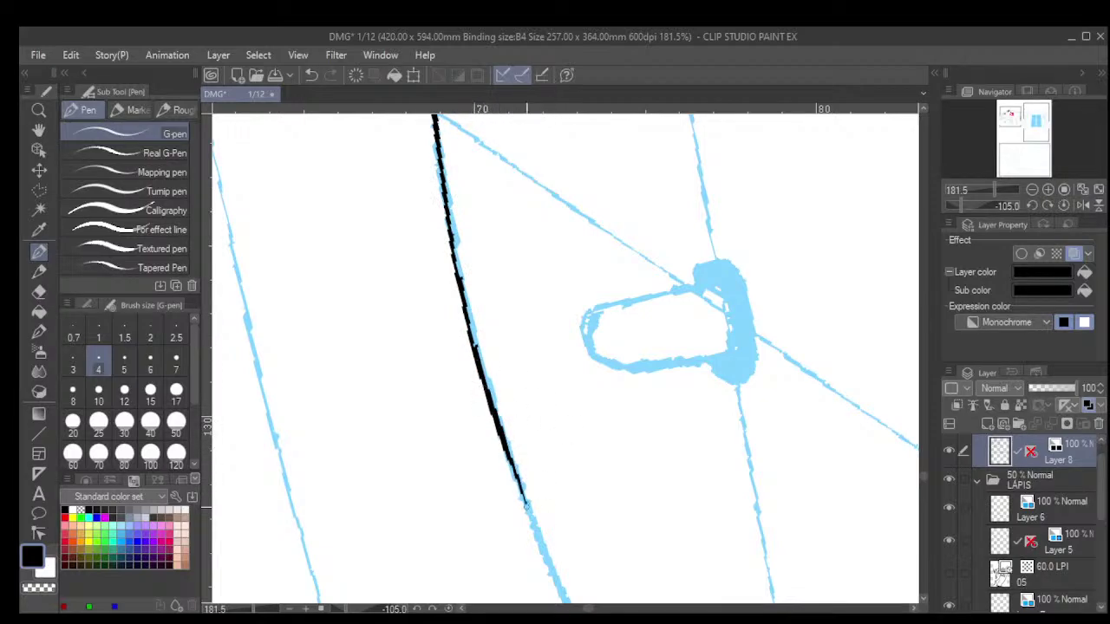
Ink the upper right side of the ellipse above the central pin.
{"action": "mouse_move", "coordinate": [495, 421]}
{"action": "left_mouse_down"}
{"action": "mouse_move", "coordinate": [549, 565]}
{"action": "mouse_move", "coordinate": [538, 288]}
{"action": "left_mouse_up"}
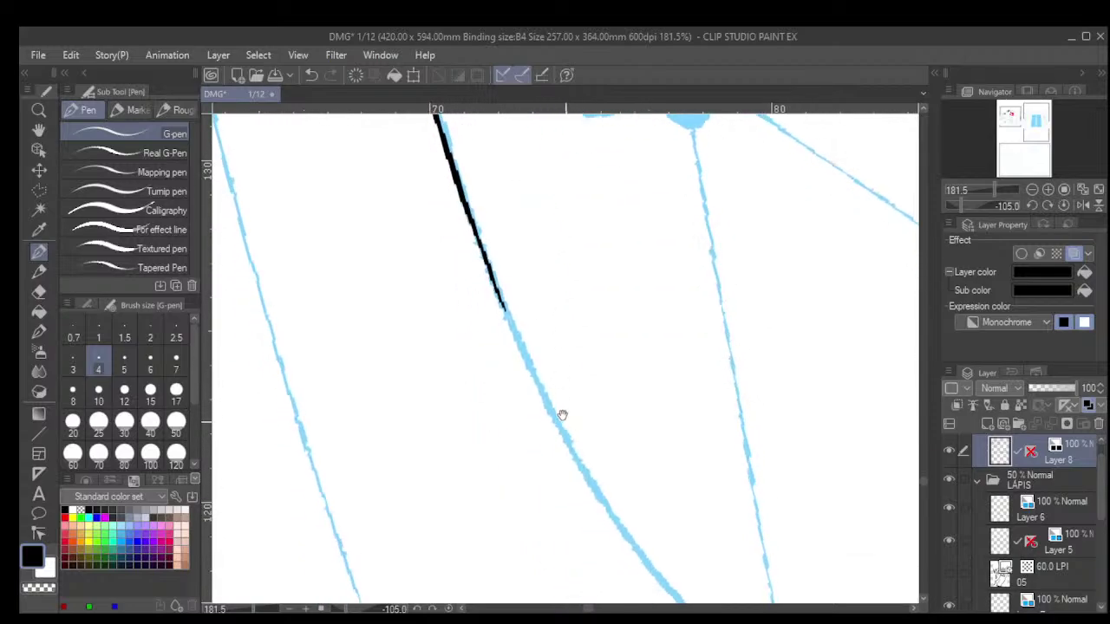
{"action": "left_click_drag", "start_coordinate": [562, 416], "coordinate": [534, 320]}
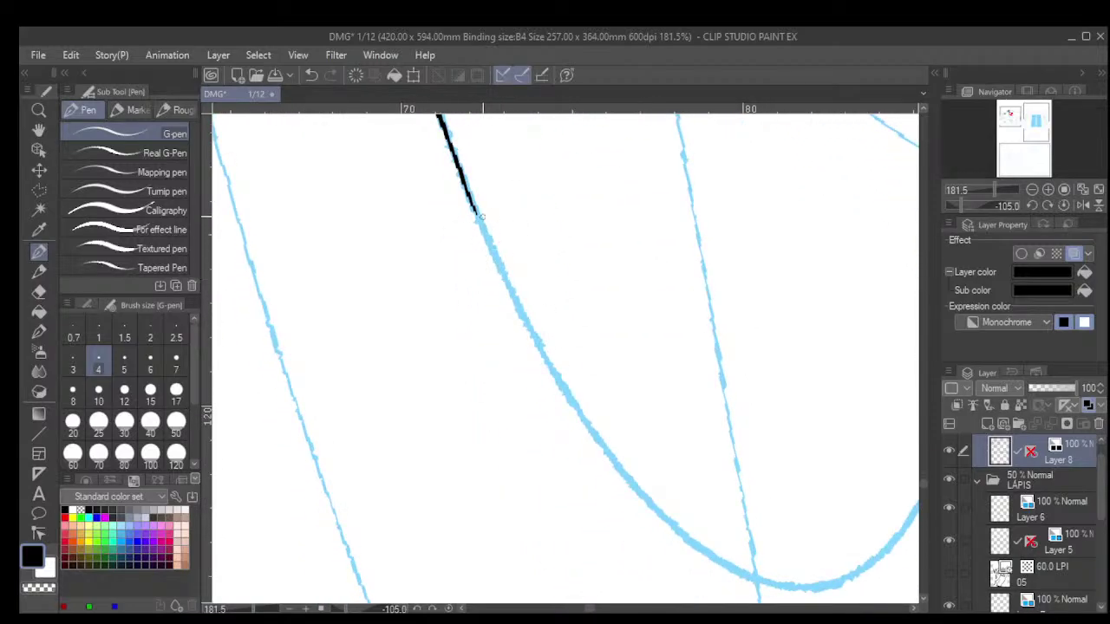
{"action": "left_click_drag", "start_coordinate": [477, 210], "coordinate": [534, 338]}
{"action": "left_click_drag", "start_coordinate": [511, 293], "coordinate": [558, 381]}
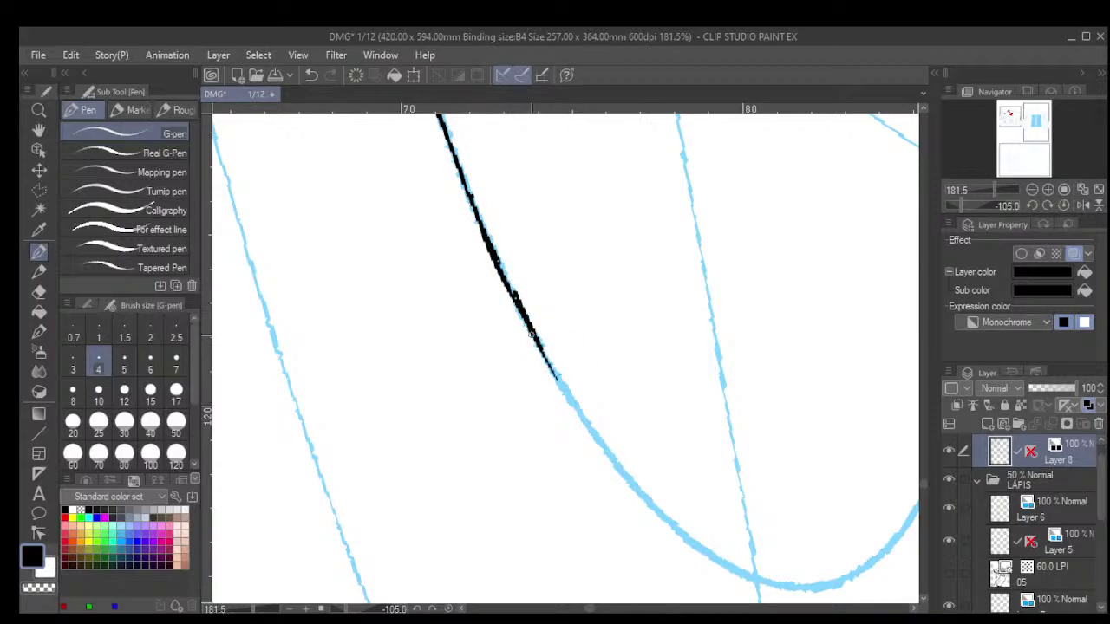
Rotate the canvas and continue the upper right ink line to just before the ellipse's top tip.
{"action": "mouse_move", "coordinate": [531, 335]}
{"action": "left_mouse_down"}
{"action": "mouse_move", "coordinate": [627, 473]}
{"action": "mouse_move", "coordinate": [673, 329]}
{"action": "left_mouse_up"}
{"action": "key", "text": "shift+6"}
{"action": "key", "text": "shift+6"}
{"action": "key", "text": "shift+6"}
{"action": "key", "text": "shift+6"}
{"action": "key", "text": "shift+6"}
{"action": "key", "text": "shift+6"}
{"action": "key", "text": "shift+6"}
{"action": "key", "text": "shift+6"}
{"action": "key", "text": "shift+6"}
{"action": "key", "text": "shift+6"}
{"action": "key", "text": "shift+6"}
{"action": "key", "text": "shift+6"}
{"action": "key", "text": "shift+6"}
{"action": "key", "text": "shift+6"}
{"action": "key", "text": "shift+6"}
{"action": "key", "text": "shift+6"}
{"action": "key", "text": "shift+6"}
{"action": "key", "text": "shift+6"}
{"action": "key", "text": "shift+6"}
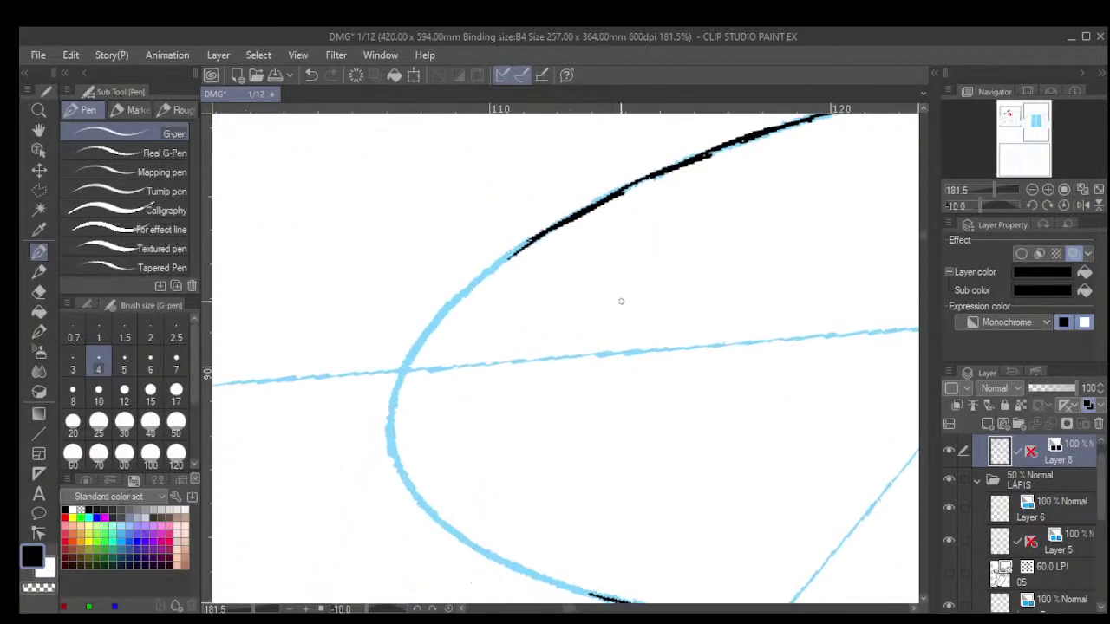
{"action": "left_click_drag", "start_coordinate": [532, 237], "coordinate": [425, 331]}
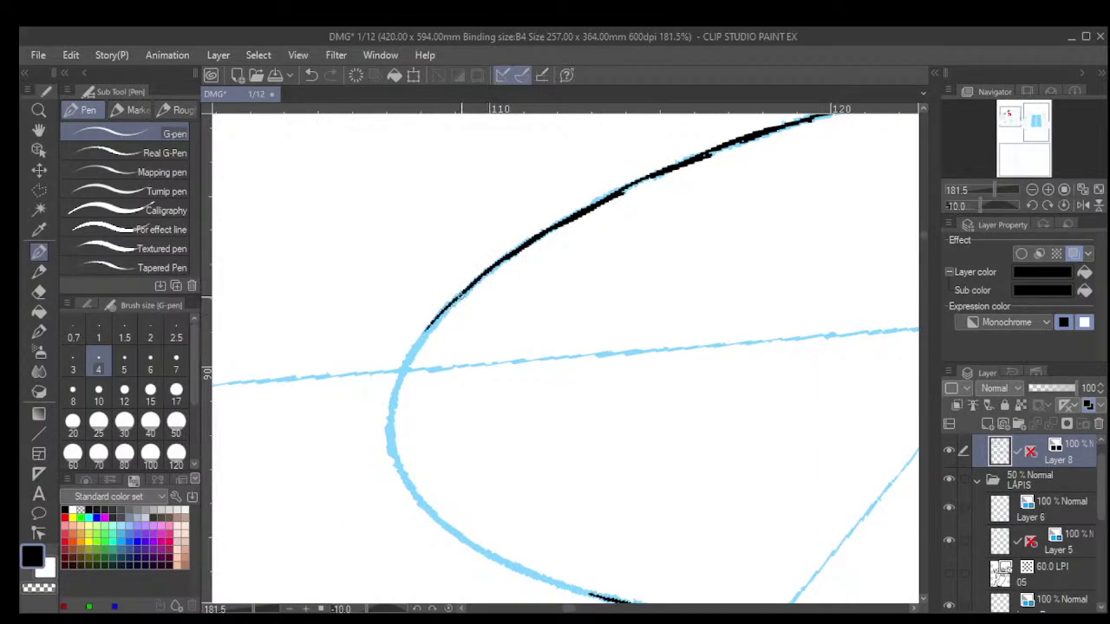
{"action": "mouse_move", "coordinate": [461, 297]}
{"action": "left_mouse_down"}
{"action": "mouse_move", "coordinate": [430, 325]}
{"action": "mouse_move", "coordinate": [403, 381]}
{"action": "left_mouse_up"}
{"action": "left_click_drag", "start_coordinate": [425, 335], "coordinate": [390, 405]}
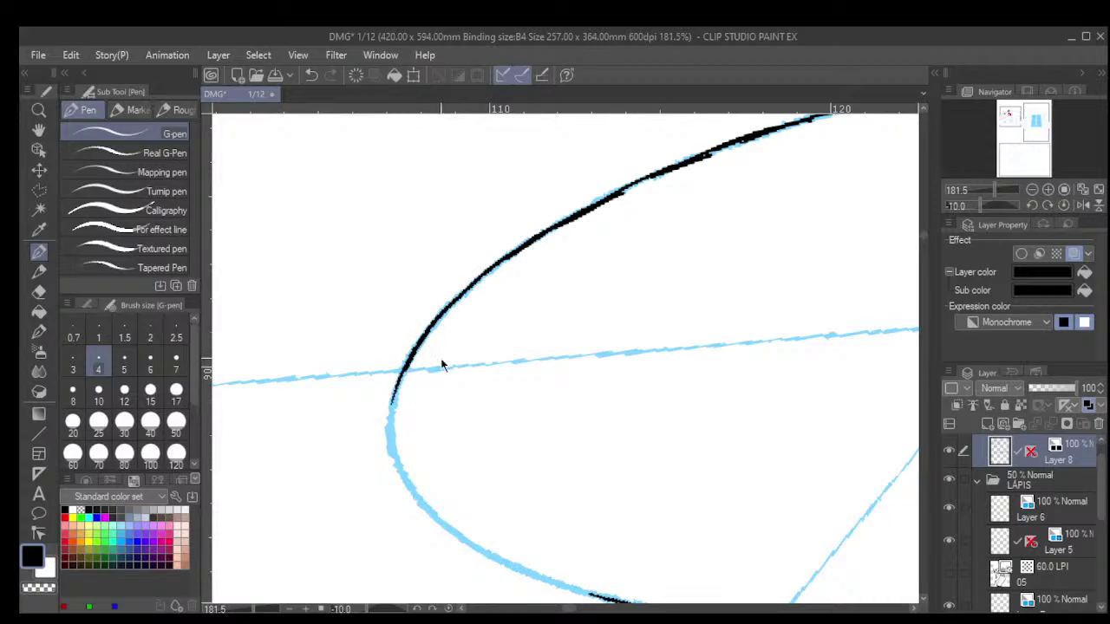
{"action": "key", "text": "ctrl+z"}
{"action": "key", "text": "ctrl+z"}
{"action": "key", "text": "ctrl+z"}
{"action": "key", "text": "ctrl+z"}
{"action": "left_click_drag", "start_coordinate": [429, 325], "coordinate": [398, 381]}
{"action": "key", "text": "ctrl+z"}
{"action": "key", "text": "ctrl+z"}
{"action": "key", "text": "ctrl+z"}
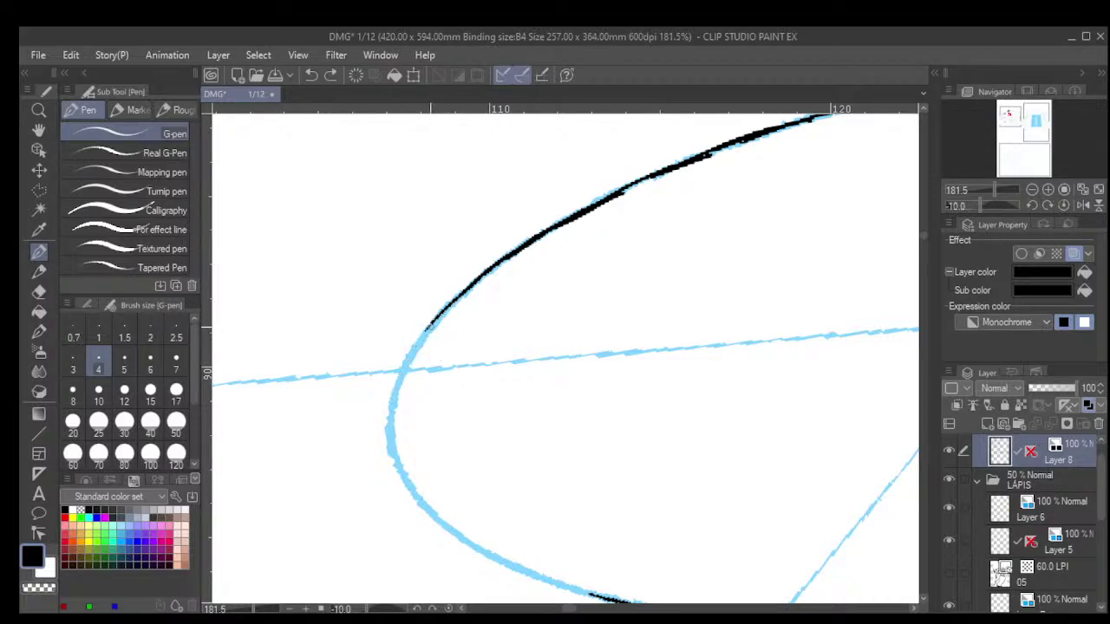
Ink around the ellipse's top tip and join the line to the starting stroke, closing the outline.
{"action": "mouse_move", "coordinate": [440, 312]}
{"action": "left_mouse_down"}
{"action": "mouse_move", "coordinate": [395, 386]}
{"action": "mouse_move", "coordinate": [388, 453]}
{"action": "left_mouse_up"}
{"action": "key", "text": "asciicircum"}
{"action": "key", "text": "asciicircum"}
{"action": "key", "text": "asciicircum"}
{"action": "key", "text": "asciicircum"}
{"action": "key", "text": "asciicircum"}
{"action": "key", "text": "asciicircum"}
{"action": "key", "text": "asciicircum"}
{"action": "key", "text": "asciicircum"}
{"action": "key", "text": "asciicircum"}
{"action": "key", "text": "asciicircum"}
{"action": "key", "text": "asciicircum"}
{"action": "key", "text": "asciicircum"}
{"action": "key", "text": "asciicircum"}
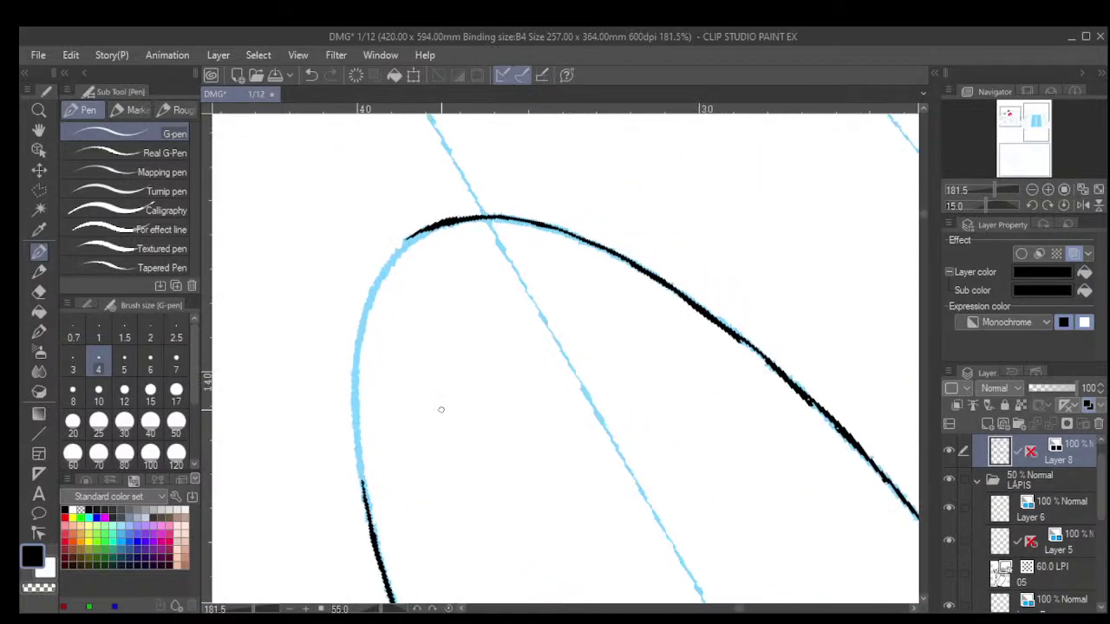
{"action": "mouse_move", "coordinate": [425, 228]}
{"action": "left_mouse_down"}
{"action": "mouse_move", "coordinate": [376, 275]}
{"action": "mouse_move", "coordinate": [355, 411]}
{"action": "left_mouse_up"}
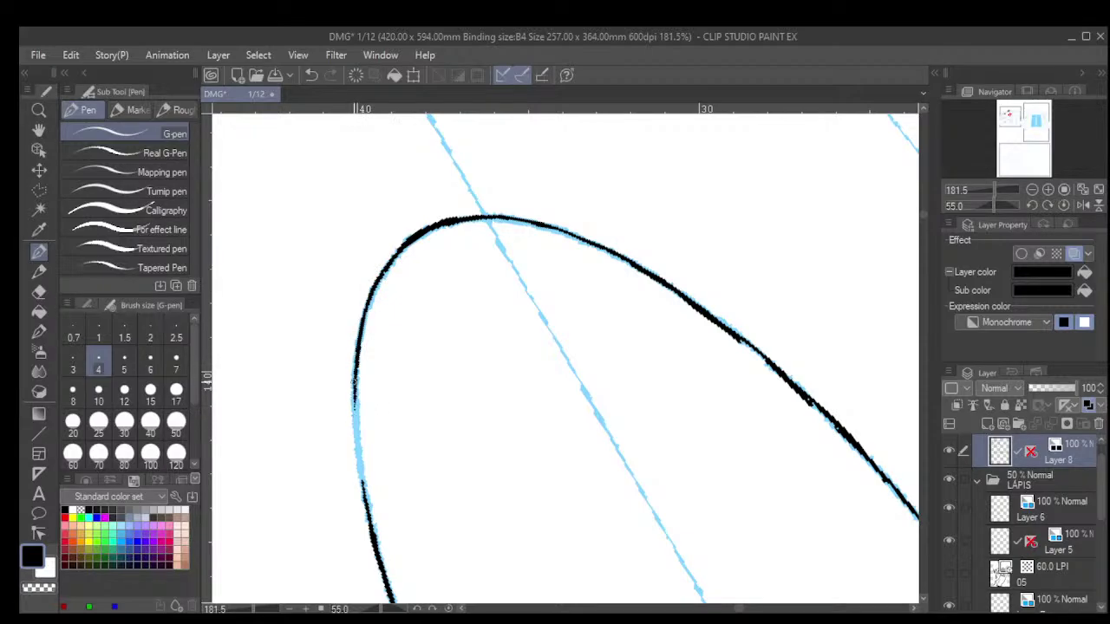
{"action": "left_click_drag", "start_coordinate": [356, 364], "coordinate": [369, 493]}
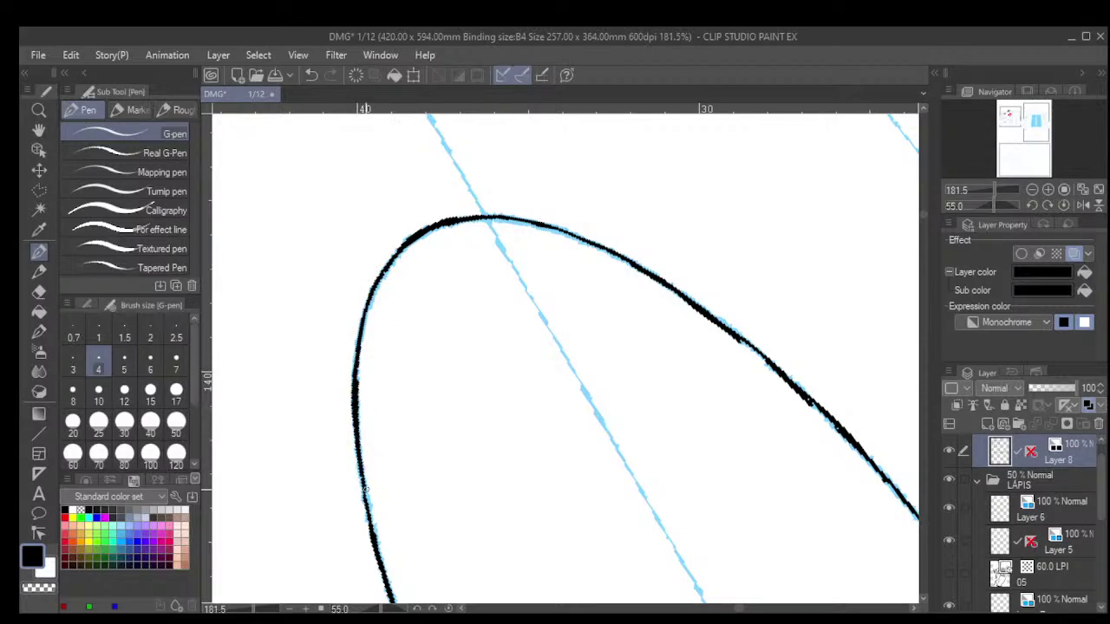
Ink the outer and inner curves of the rounded collar on the pin at the ellipse's centre.
{"action": "scroll", "coordinate": [382, 514], "scroll_direction": "down", "scroll_amount": 5}
{"action": "scroll", "coordinate": [486, 286], "scroll_direction": "down", "scroll_amount": 3}
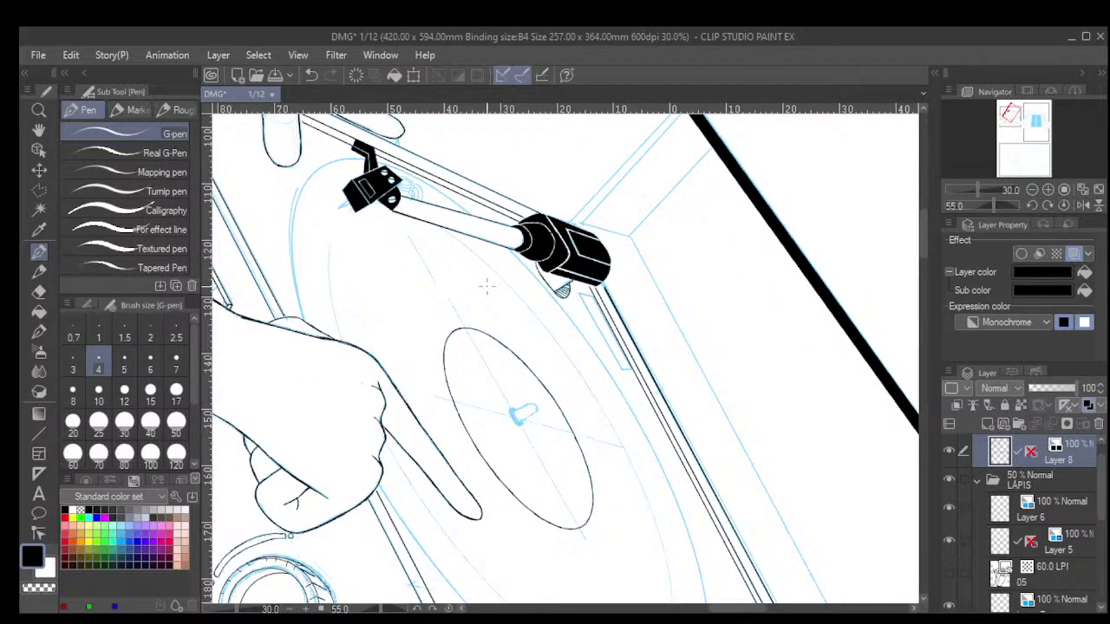
{"action": "left_click", "coordinate": [486, 286], "text": "shift"}
{"action": "scroll", "coordinate": [486, 286], "scroll_direction": "down", "scroll_amount": 7}
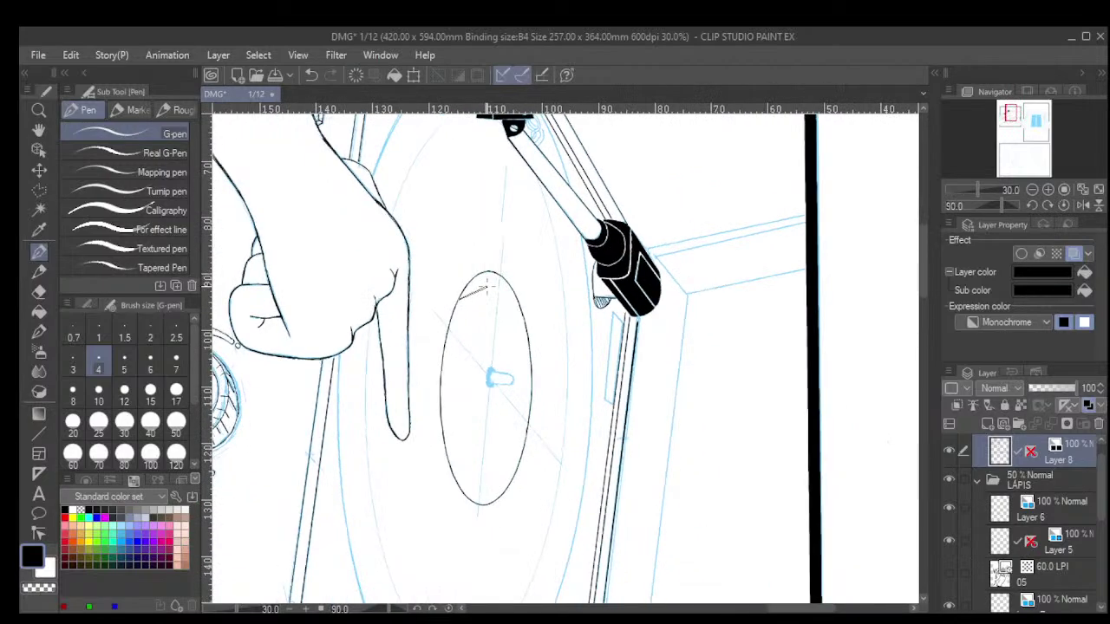
{"action": "scroll", "coordinate": [517, 353], "scroll_direction": "down", "scroll_amount": 2}
{"action": "scroll", "coordinate": [517, 354], "scroll_direction": "up", "scroll_amount": 5}
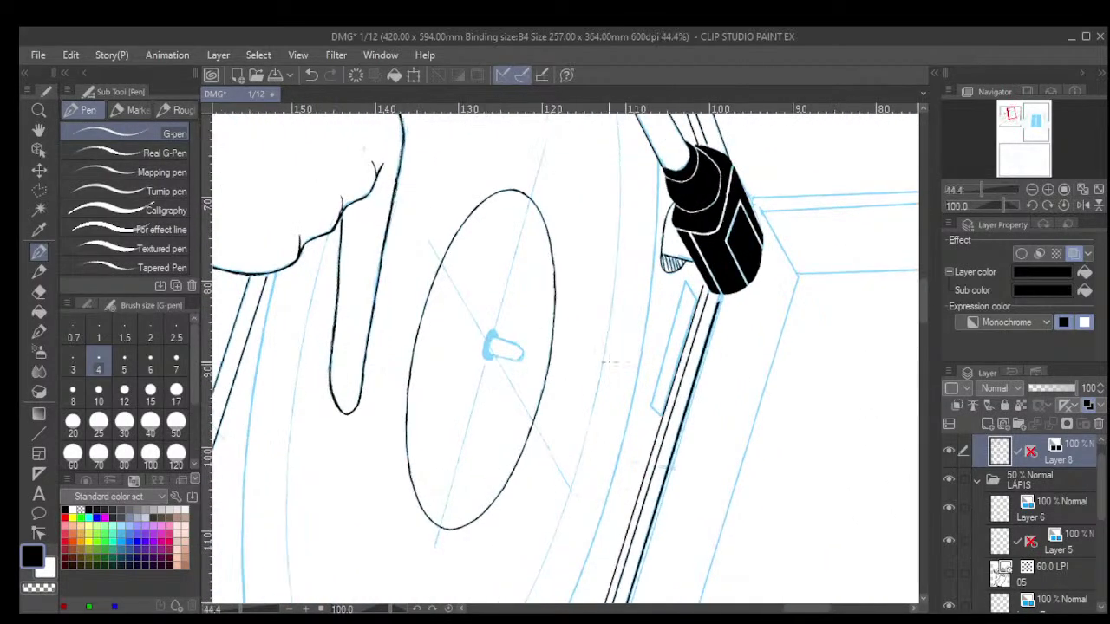
{"action": "scroll", "coordinate": [450, 312], "scroll_direction": "up", "scroll_amount": 2}
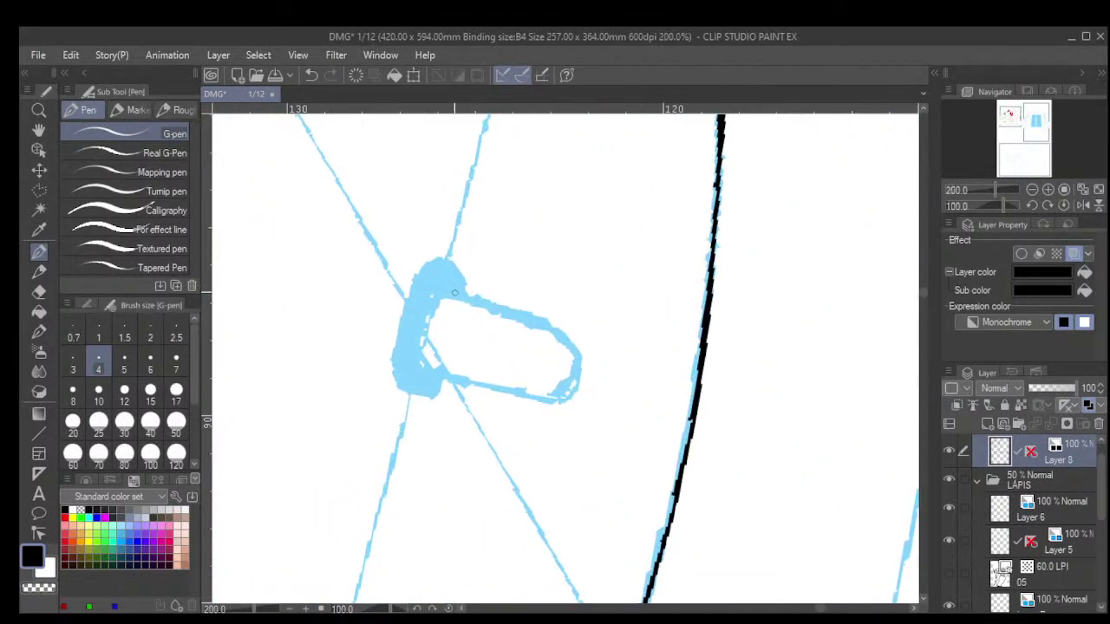
{"action": "mouse_move", "coordinate": [456, 274]}
{"action": "left_mouse_down"}
{"action": "mouse_move", "coordinate": [469, 298]}
{"action": "mouse_move", "coordinate": [442, 260]}
{"action": "mouse_move", "coordinate": [425, 260]}
{"action": "mouse_move", "coordinate": [398, 301]}
{"action": "mouse_move", "coordinate": [394, 378]}
{"action": "mouse_move", "coordinate": [408, 392]}
{"action": "mouse_move", "coordinate": [448, 373]}
{"action": "mouse_move", "coordinate": [409, 396]}
{"action": "left_mouse_up"}
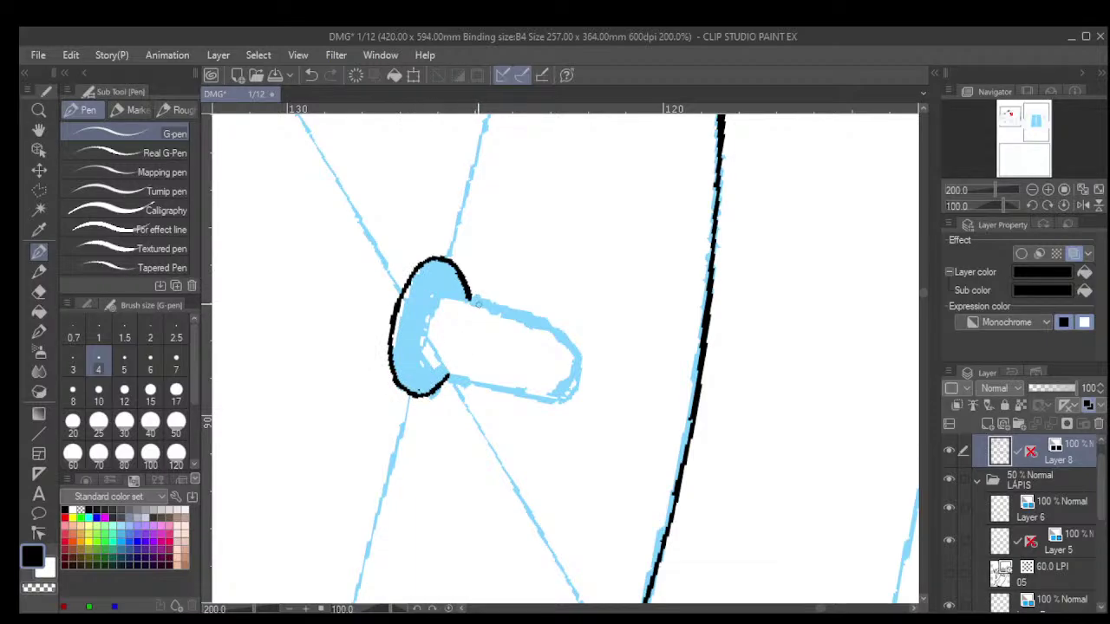
{"action": "mouse_move", "coordinate": [479, 304]}
{"action": "left_mouse_down"}
{"action": "mouse_move", "coordinate": [448, 297]}
{"action": "mouse_move", "coordinate": [433, 308]}
{"action": "mouse_move", "coordinate": [425, 349]}
{"action": "mouse_move", "coordinate": [446, 379]}
{"action": "left_mouse_up"}
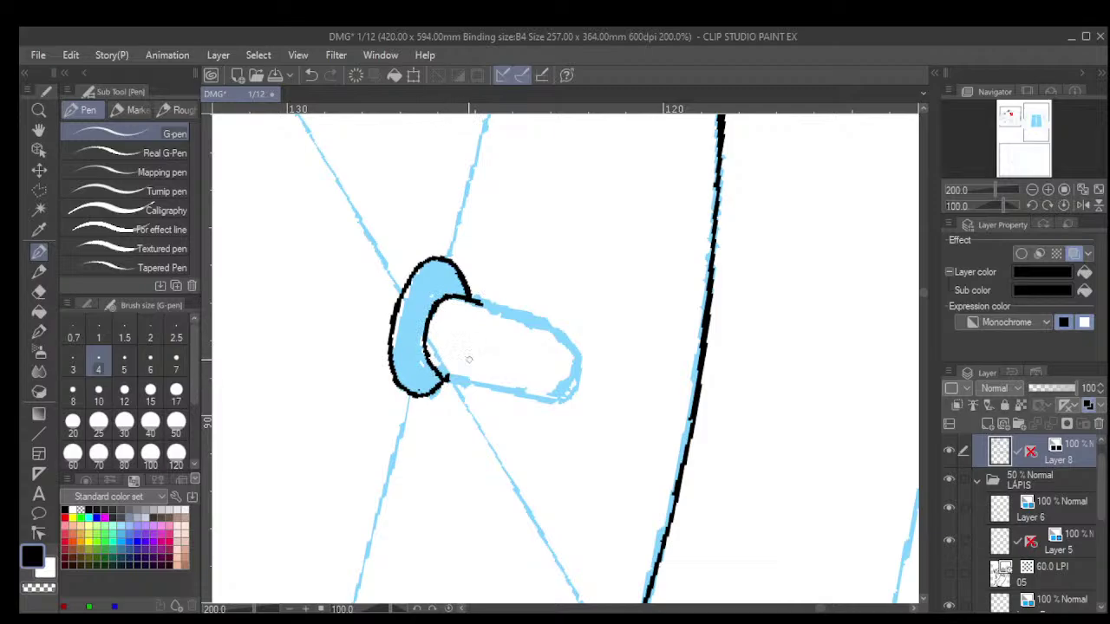
Rotate the canvas and ink both sides and the rounded end of the pin's shaft, up to the collar.
{"action": "key", "text": "asciicircum"}
{"action": "key", "text": "asciicircum"}
{"action": "key", "text": "asciicircum"}
{"action": "key", "text": "asciicircum"}
{"action": "key", "text": "asciicircum"}
{"action": "key", "text": "asciicircum"}
{"action": "key", "text": "asciicircum"}
{"action": "key", "text": "asciicircum"}
{"action": "key", "text": "asciicircum"}
{"action": "key", "text": "asciicircum"}
{"action": "key", "text": "asciicircum"}
{"action": "key", "text": "asciicircum"}
{"action": "key", "text": "asciicircum"}
{"action": "key", "text": "asciicircum"}
{"action": "key", "text": "asciicircum"}
{"action": "key", "text": "asciicircum"}
{"action": "key", "text": "asciicircum"}
{"action": "key", "text": "asciicircum"}
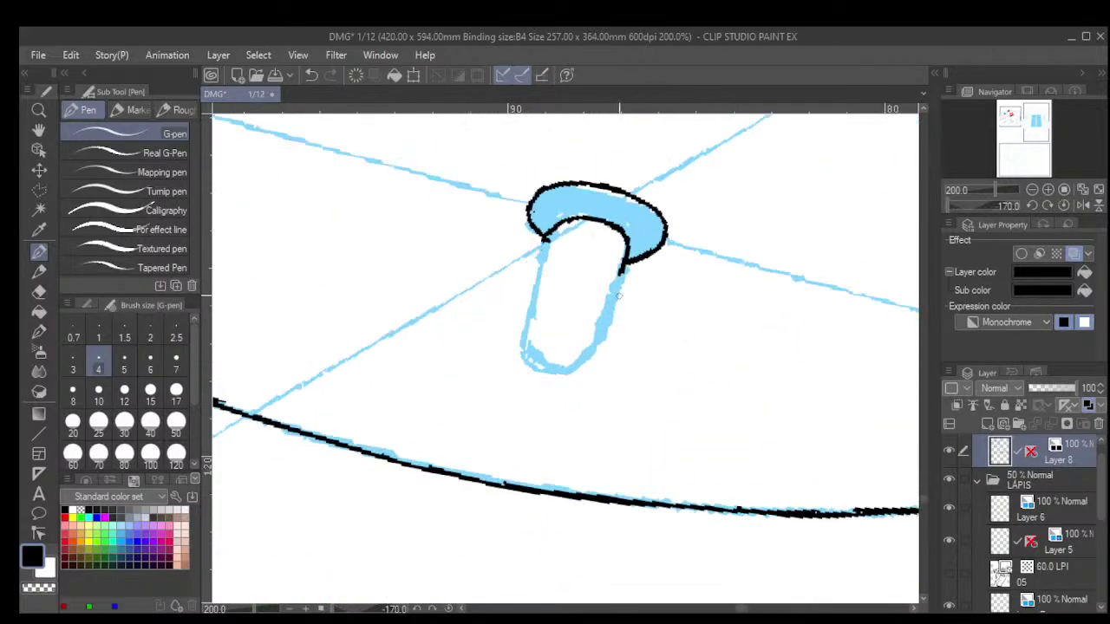
{"action": "left_click_drag", "start_coordinate": [544, 239], "coordinate": [522, 352]}
{"action": "mouse_move", "coordinate": [627, 266]}
{"action": "left_mouse_down"}
{"action": "mouse_move", "coordinate": [592, 359]}
{"action": "mouse_move", "coordinate": [565, 371]}
{"action": "mouse_move", "coordinate": [524, 352]}
{"action": "mouse_move", "coordinate": [540, 373]}
{"action": "mouse_move", "coordinate": [560, 371]}
{"action": "left_mouse_up"}
{"action": "scroll", "coordinate": [566, 362], "scroll_direction": "down", "scroll_amount": 2}
{"action": "scroll", "coordinate": [582, 291], "scroll_direction": "up", "scroll_amount": 1}
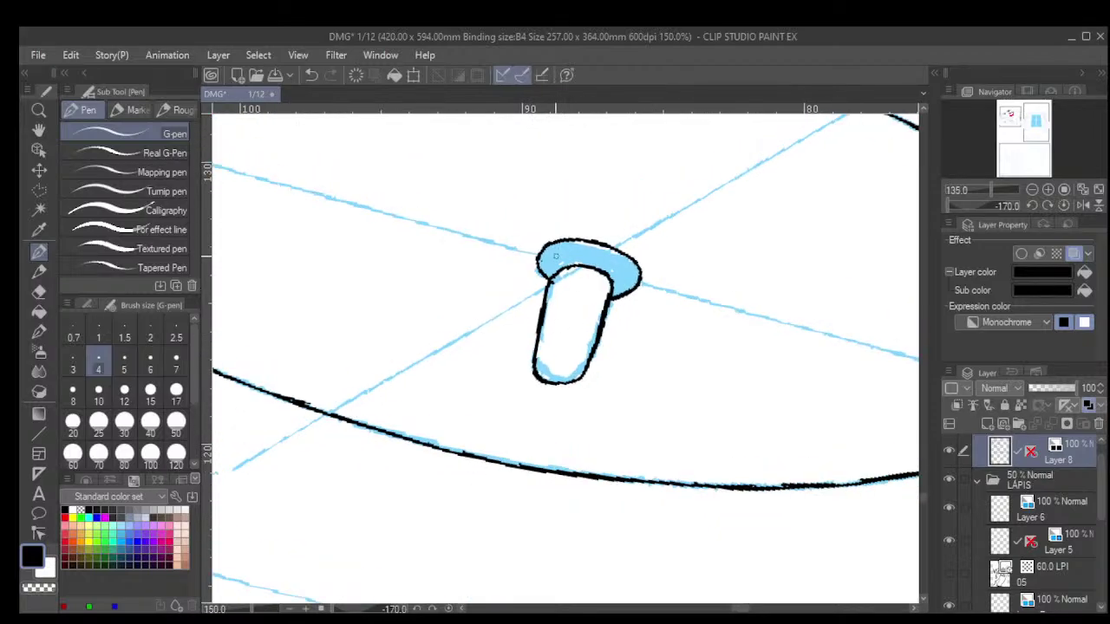
Fill the pin's rounded collar with solid black on the ink layer.
{"action": "left_click", "coordinate": [38, 310]}
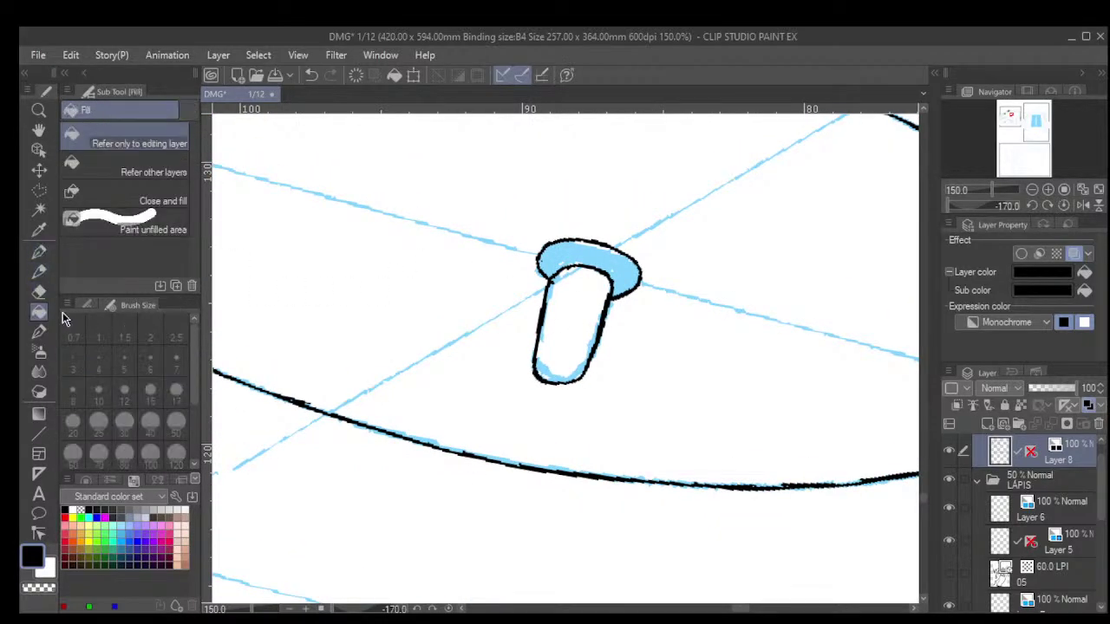
{"action": "left_click", "coordinate": [564, 267]}
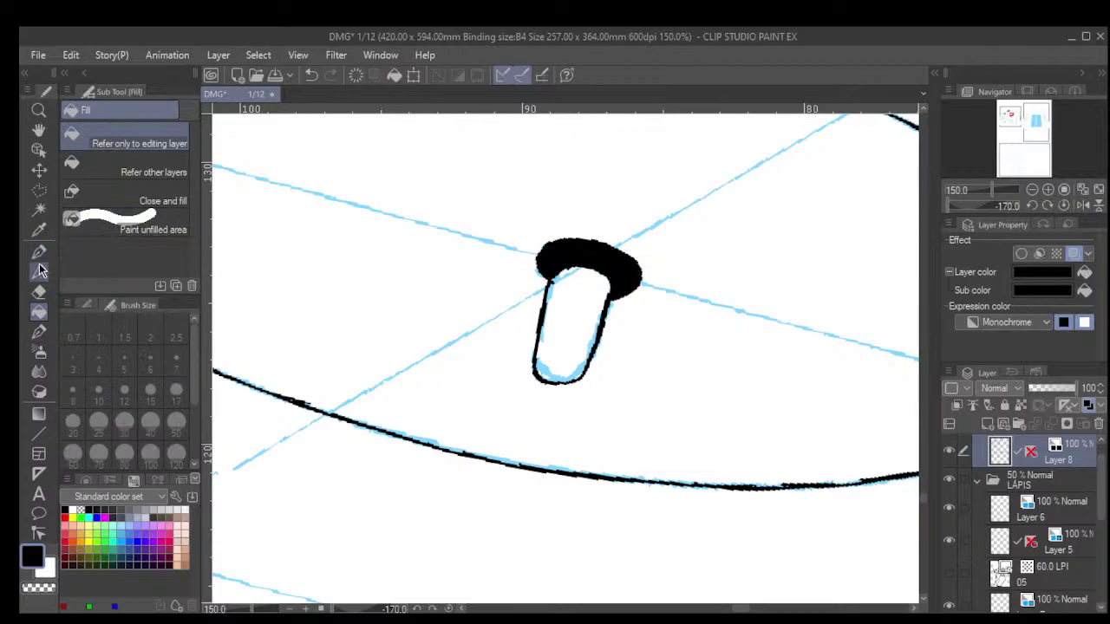
{"action": "left_click", "coordinate": [39, 251]}
Outline the small curved gap in the upper cable loop beside the tonearm tube and fill it black.
{"action": "scroll", "coordinate": [512, 340], "scroll_direction": "down", "scroll_amount": 4}
{"action": "scroll", "coordinate": [524, 342], "scroll_direction": "down", "scroll_amount": 1}
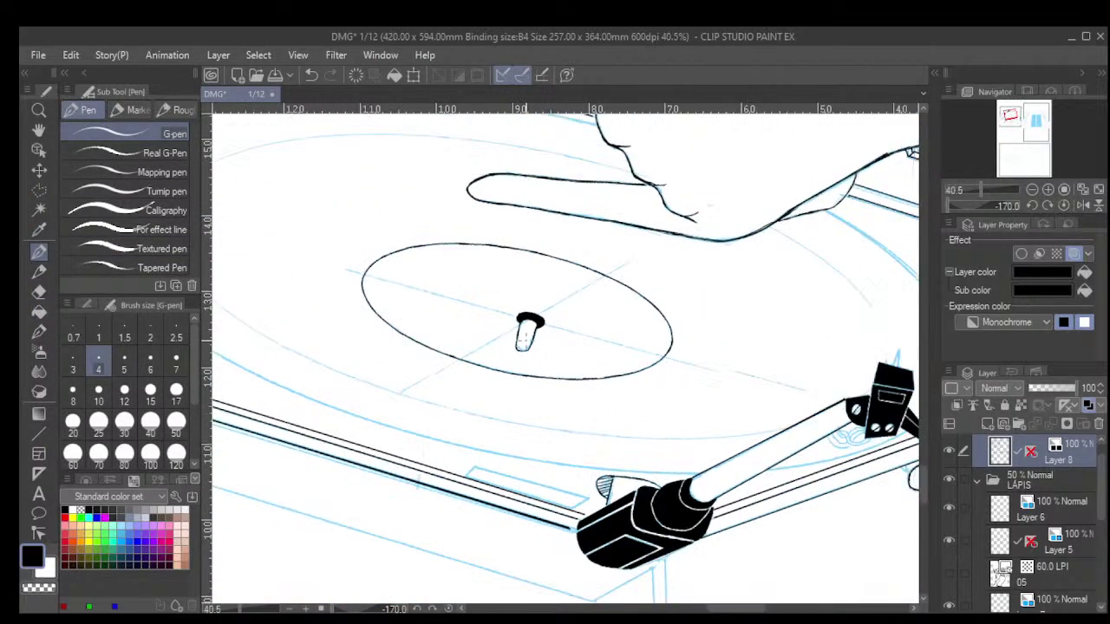
{"action": "scroll", "coordinate": [525, 341], "scroll_direction": "down", "scroll_amount": 12}
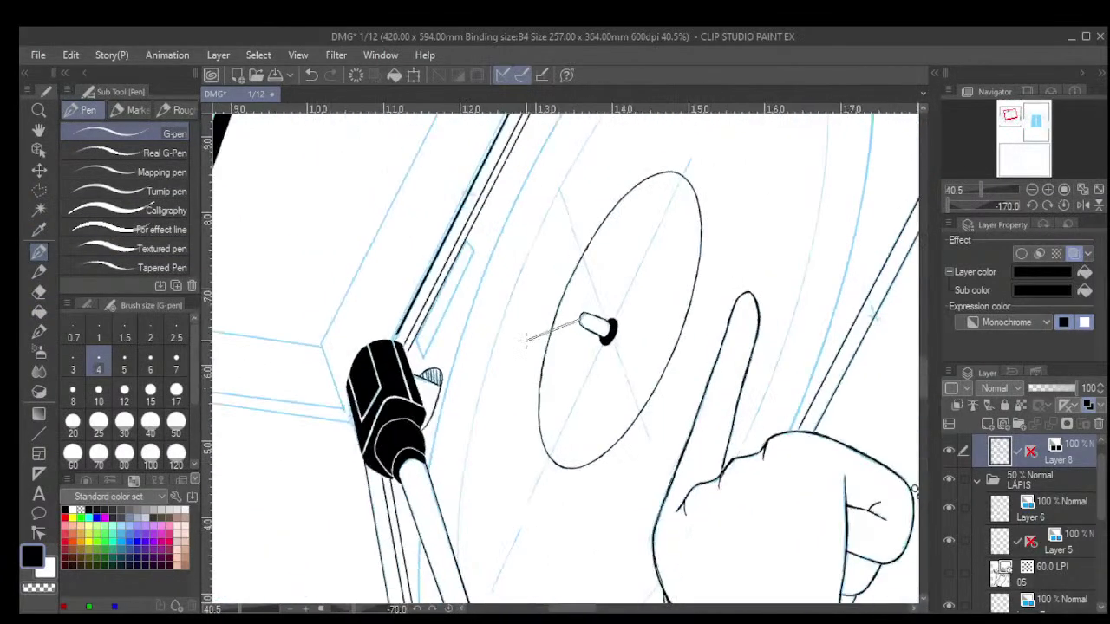
{"action": "left_click_drag", "start_coordinate": [525, 340], "coordinate": [524, 340]}
{"action": "left_click_drag", "start_coordinate": [345, 388], "coordinate": [564, 352]}
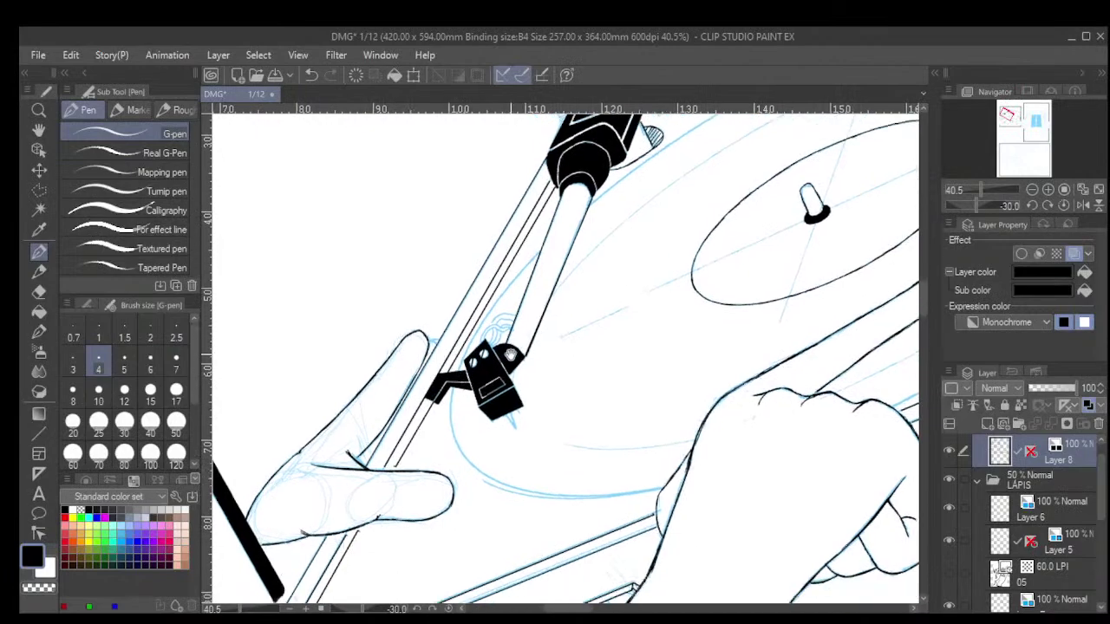
{"action": "scroll", "coordinate": [520, 355], "scroll_direction": "up", "scroll_amount": 5}
{"action": "scroll", "coordinate": [490, 328], "scroll_direction": "up", "scroll_amount": 4}
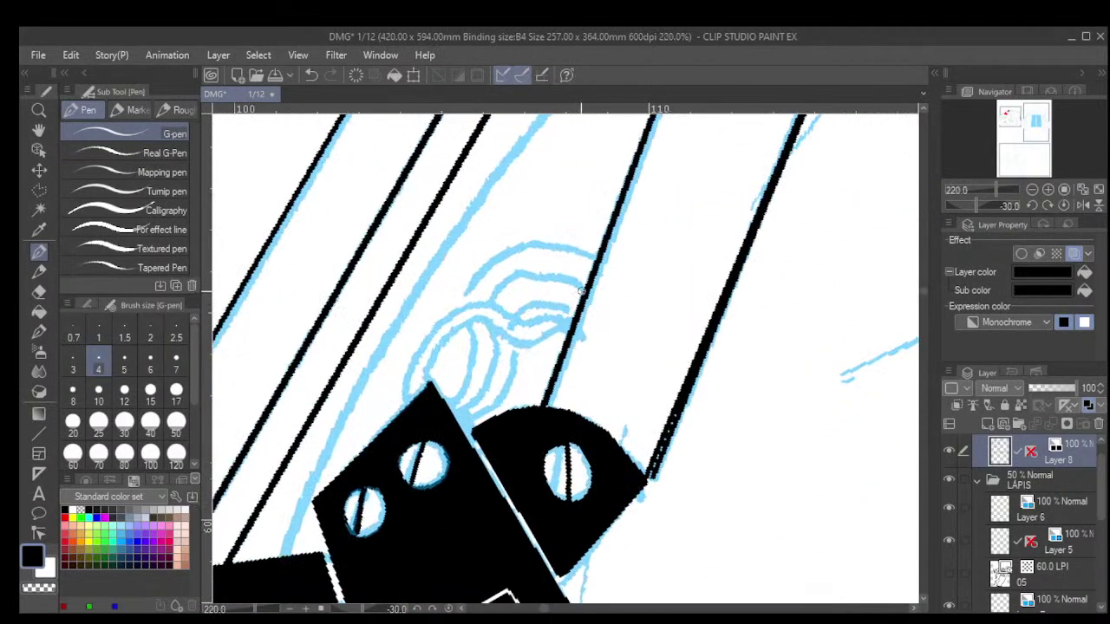
{"action": "mouse_move", "coordinate": [581, 290]}
{"action": "left_mouse_down"}
{"action": "mouse_move", "coordinate": [514, 277]}
{"action": "mouse_move", "coordinate": [491, 295]}
{"action": "mouse_move", "coordinate": [515, 315]}
{"action": "mouse_move", "coordinate": [564, 303]}
{"action": "left_mouse_up"}
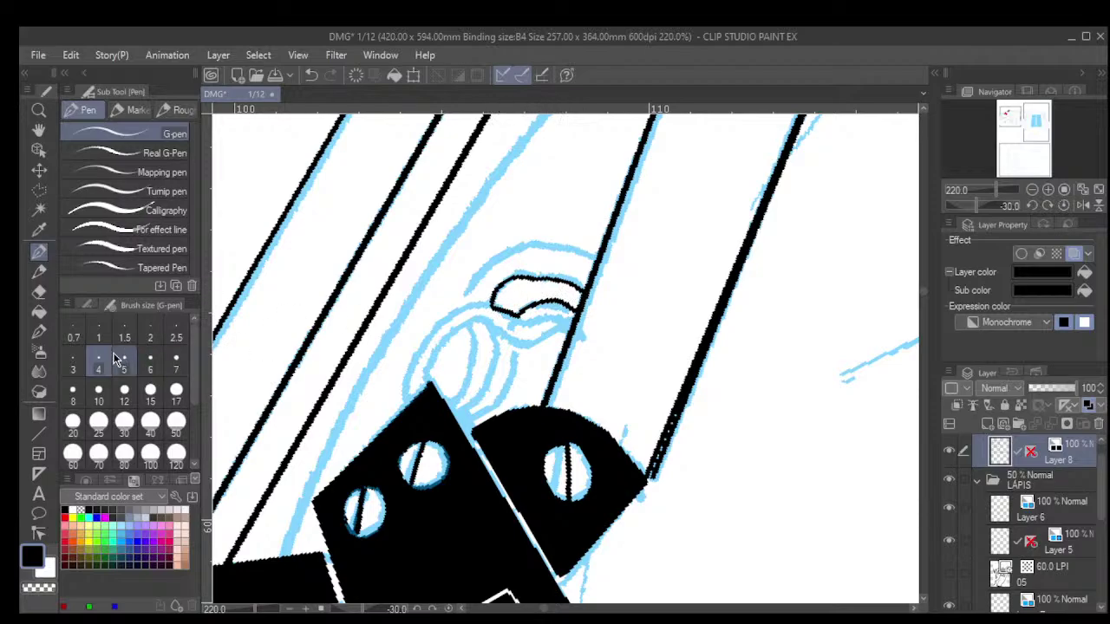
{"action": "left_click", "coordinate": [39, 311]}
{"action": "left_click", "coordinate": [528, 290]}
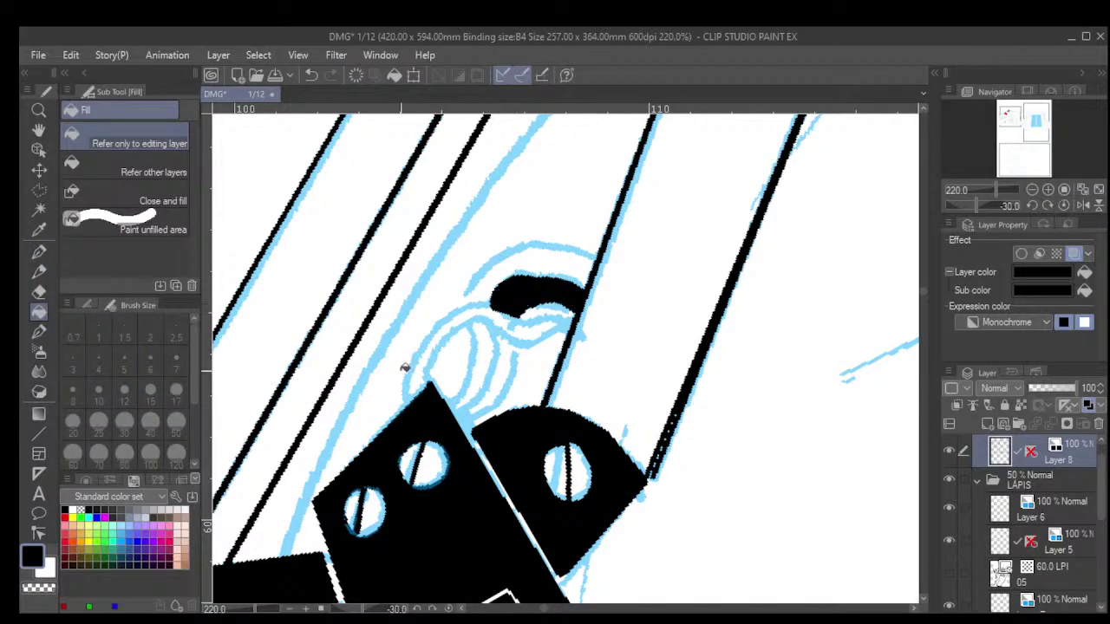
Ink the outlines of the almond-shaped gap in the lower cable loop and the four-sided gap against the tonearm tube, redrawing the first.
{"action": "left_click", "coordinate": [38, 252]}
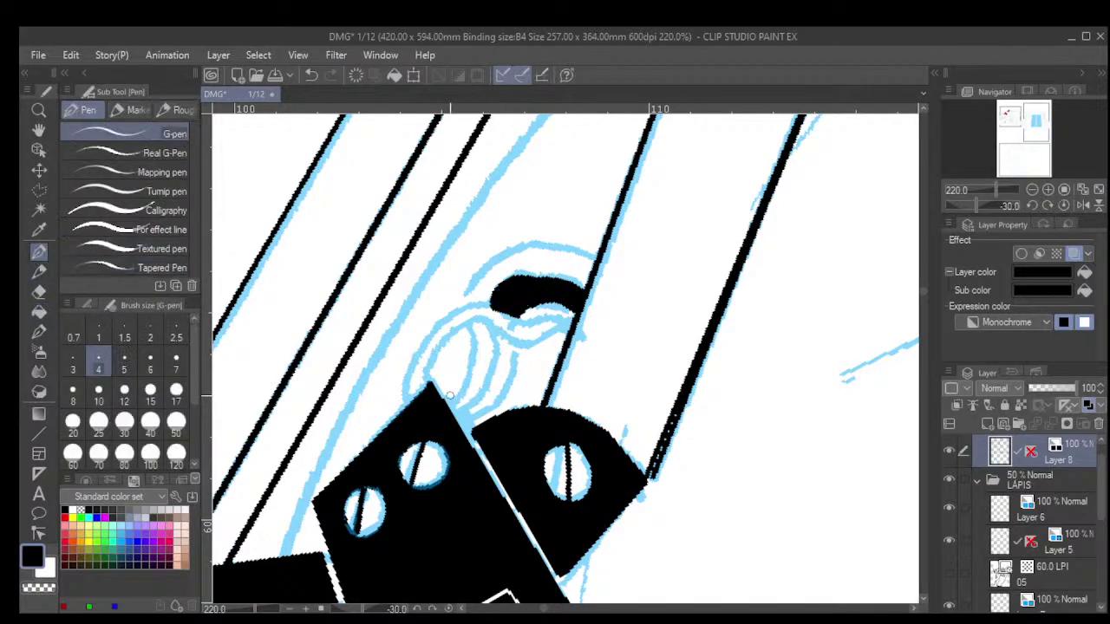
{"action": "mouse_move", "coordinate": [454, 392]}
{"action": "left_mouse_down"}
{"action": "mouse_move", "coordinate": [470, 326]}
{"action": "mouse_move", "coordinate": [449, 326]}
{"action": "mouse_move", "coordinate": [433, 358]}
{"action": "mouse_move", "coordinate": [441, 385]}
{"action": "left_mouse_up"}
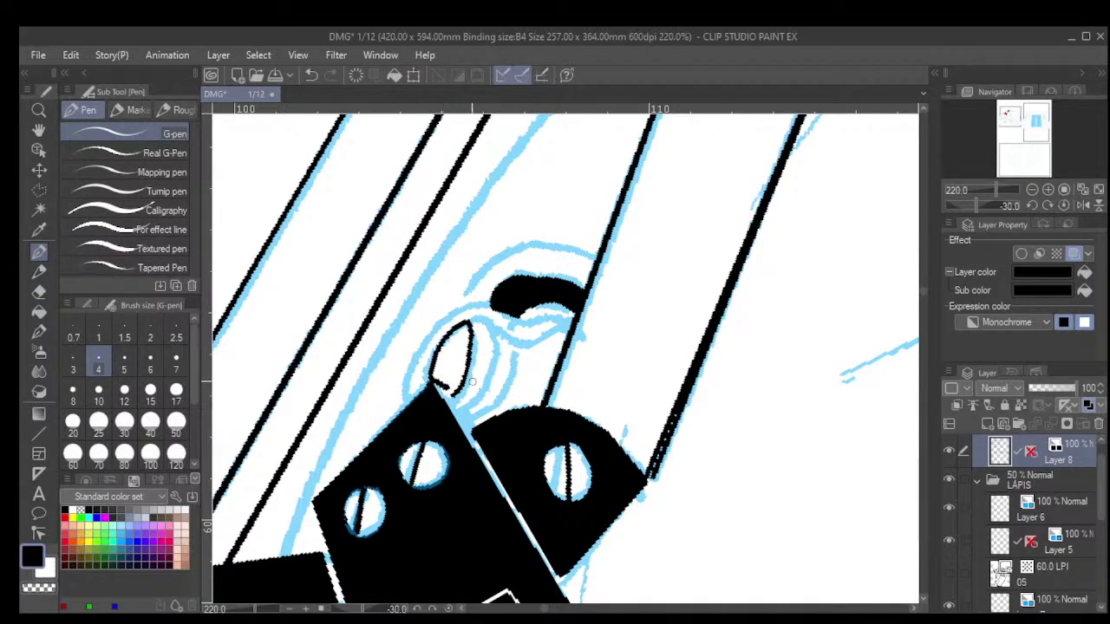
{"action": "key", "text": "ctrl+z"}
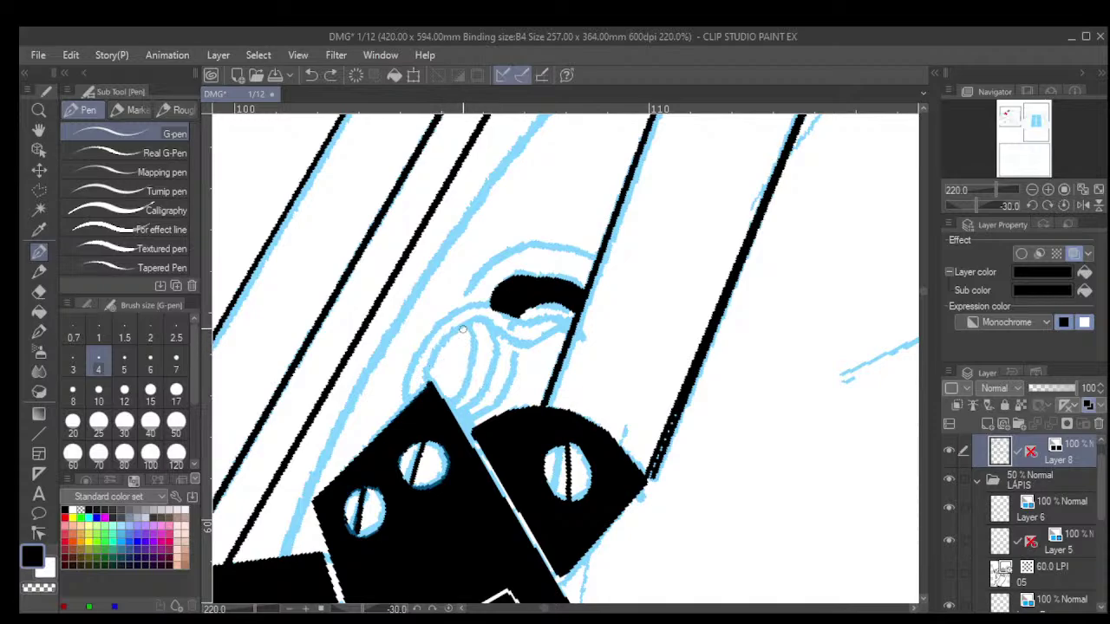
{"action": "mouse_move", "coordinate": [462, 329]}
{"action": "left_mouse_down"}
{"action": "mouse_move", "coordinate": [444, 345]}
{"action": "mouse_move", "coordinate": [441, 379]}
{"action": "left_mouse_up"}
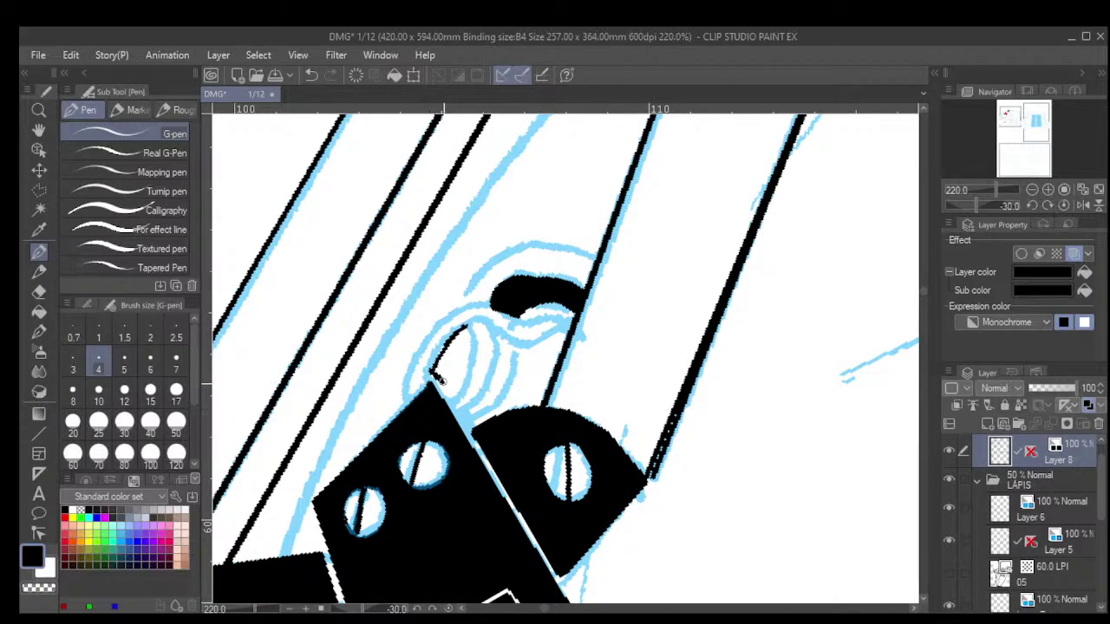
{"action": "left_click_drag", "start_coordinate": [470, 335], "coordinate": [454, 393]}
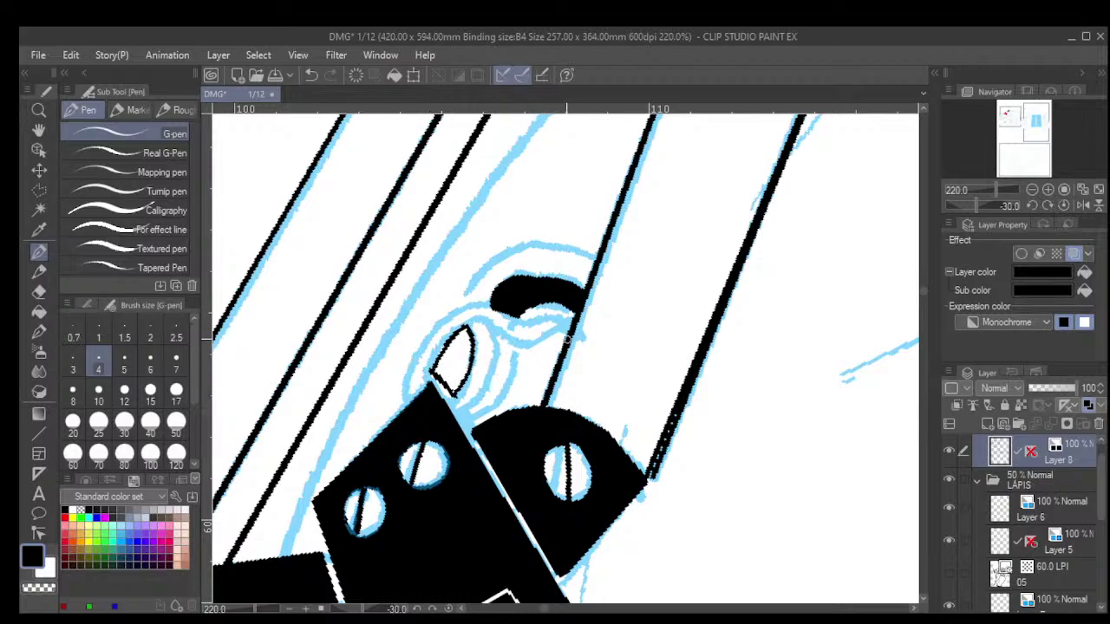
{"action": "left_click_drag", "start_coordinate": [560, 338], "coordinate": [518, 355]}
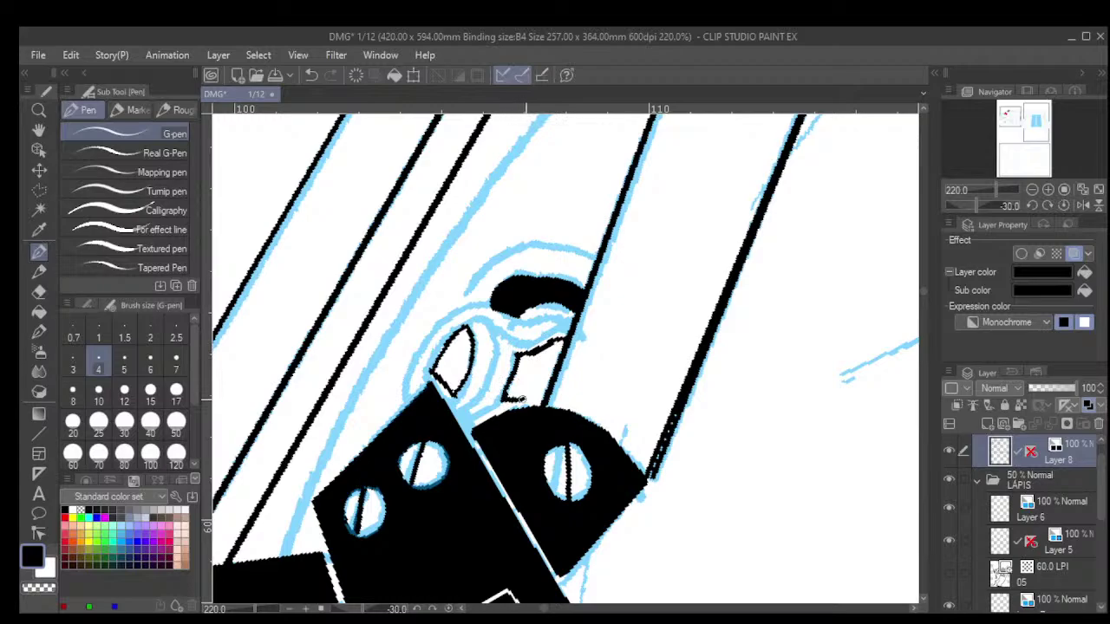
Ink the cable curves around the gaps, including the large outer arc, and fill the two outlined gaps black.
{"action": "mouse_move", "coordinate": [481, 304]}
{"action": "left_mouse_down"}
{"action": "mouse_move", "coordinate": [432, 328]}
{"action": "mouse_move", "coordinate": [407, 400]}
{"action": "left_mouse_up"}
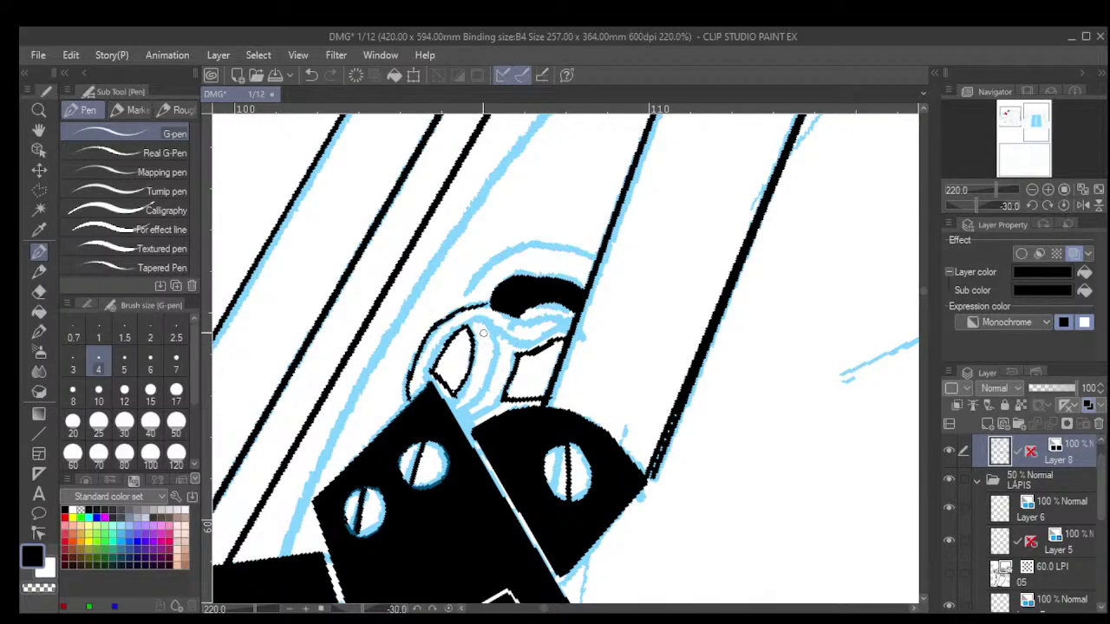
{"action": "mouse_move", "coordinate": [487, 326]}
{"action": "left_mouse_down"}
{"action": "mouse_move", "coordinate": [491, 369]}
{"action": "mouse_move", "coordinate": [461, 425]}
{"action": "left_mouse_up"}
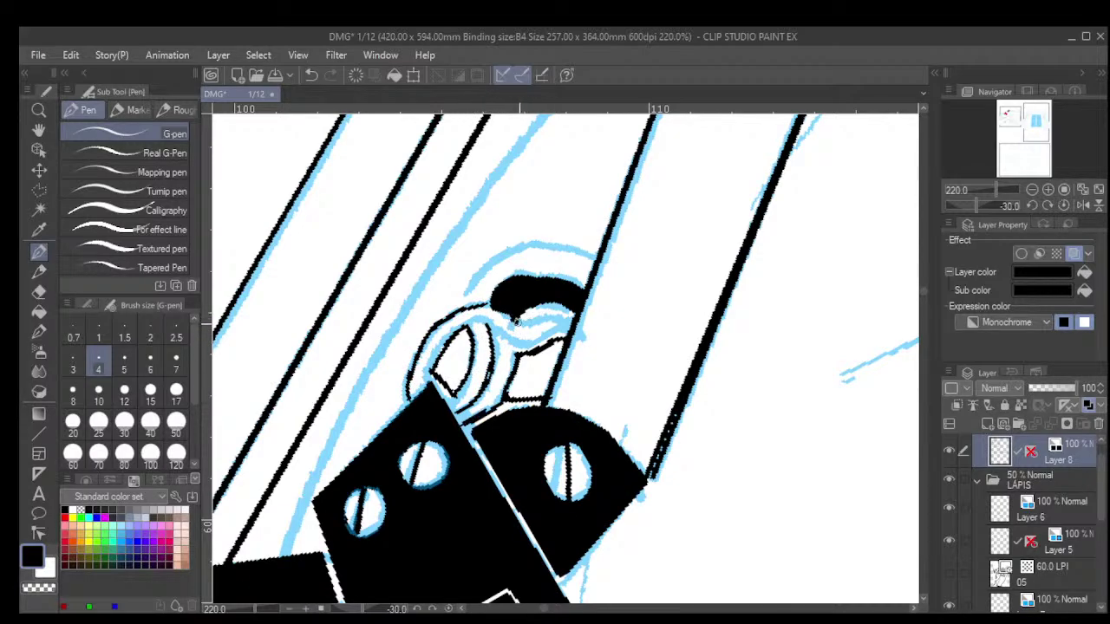
{"action": "left_click_drag", "start_coordinate": [517, 321], "coordinate": [569, 316]}
{"action": "mouse_move", "coordinate": [468, 323]}
{"action": "left_mouse_down"}
{"action": "mouse_move", "coordinate": [503, 343]}
{"action": "mouse_move", "coordinate": [567, 328]}
{"action": "left_mouse_up"}
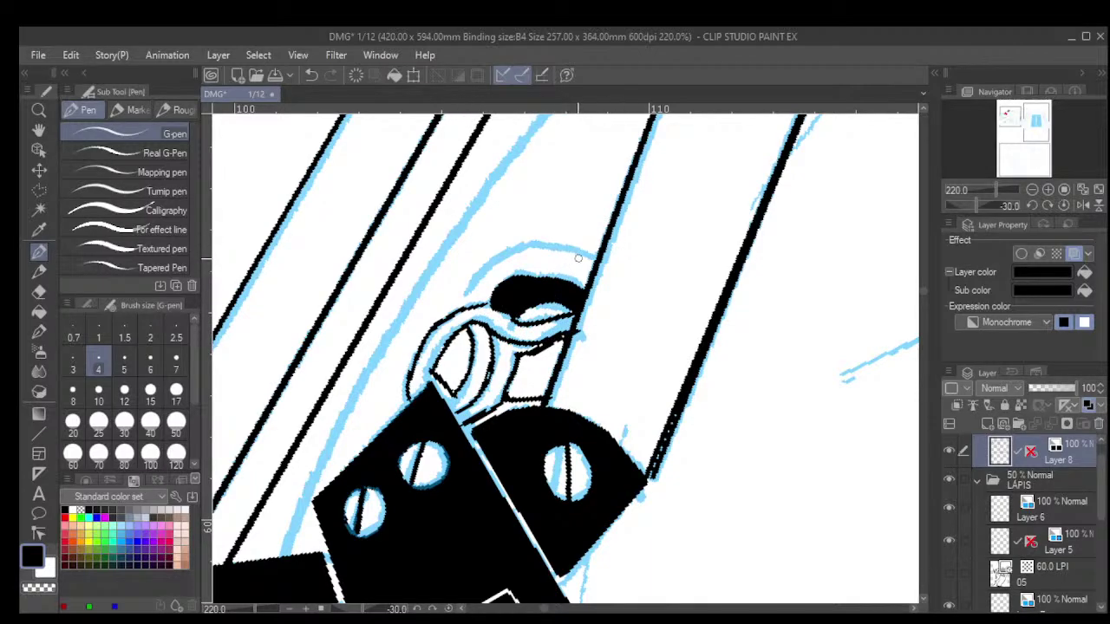
{"action": "mouse_move", "coordinate": [593, 258]}
{"action": "left_mouse_down"}
{"action": "mouse_move", "coordinate": [525, 249]}
{"action": "mouse_move", "coordinate": [489, 263]}
{"action": "mouse_move", "coordinate": [459, 317]}
{"action": "left_mouse_up"}
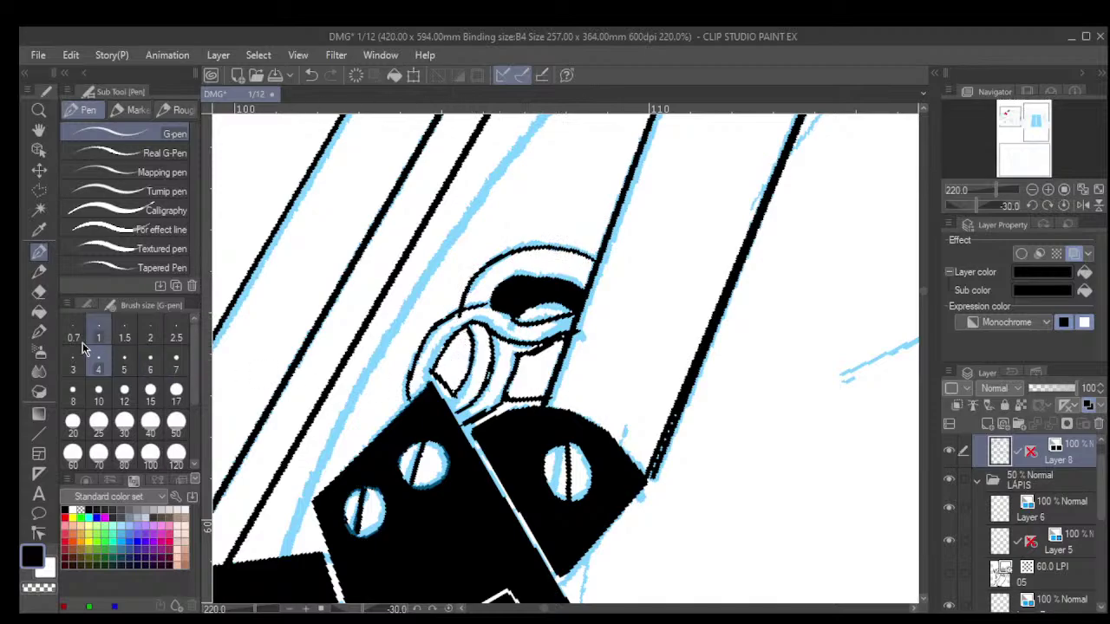
{"action": "left_click", "coordinate": [39, 310]}
{"action": "left_click", "coordinate": [456, 357]}
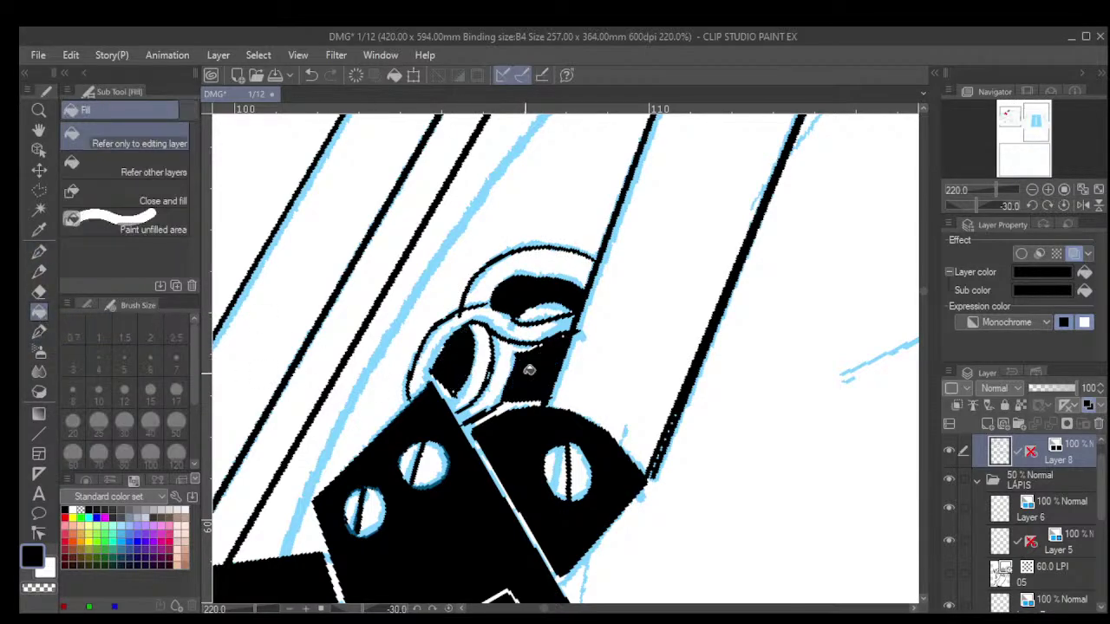
Ink the platter's curved edge from the tonearm tube down to beside the cable loops.
{"action": "scroll", "coordinate": [502, 347], "scroll_direction": "down", "scroll_amount": 5}
{"action": "scroll", "coordinate": [500, 336], "scroll_direction": "down", "scroll_amount": 1}
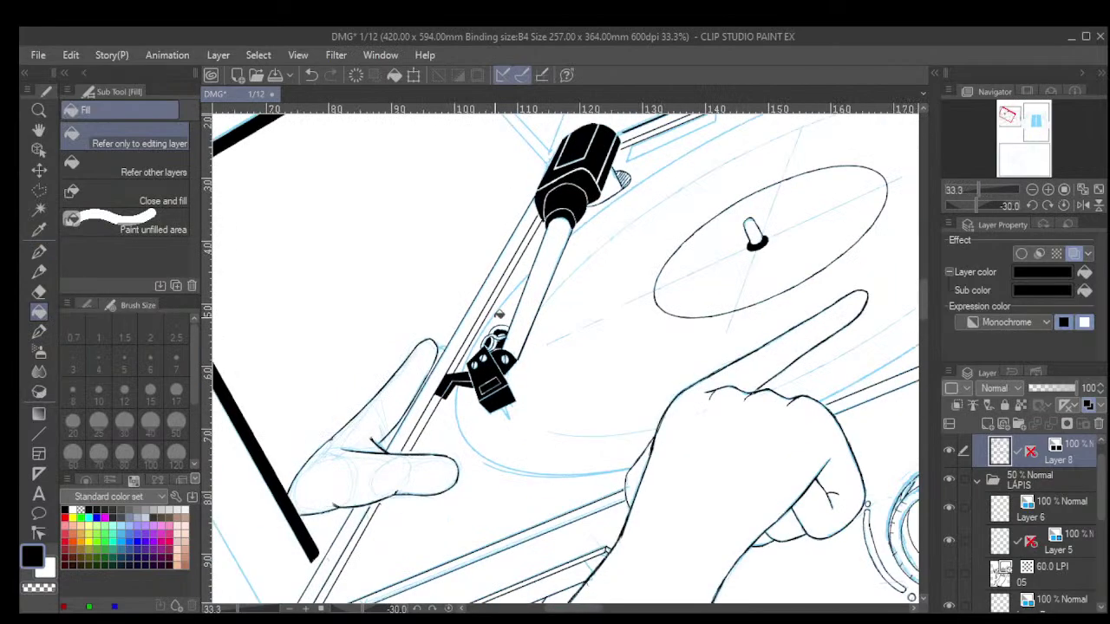
{"action": "left_click", "coordinate": [39, 251]}
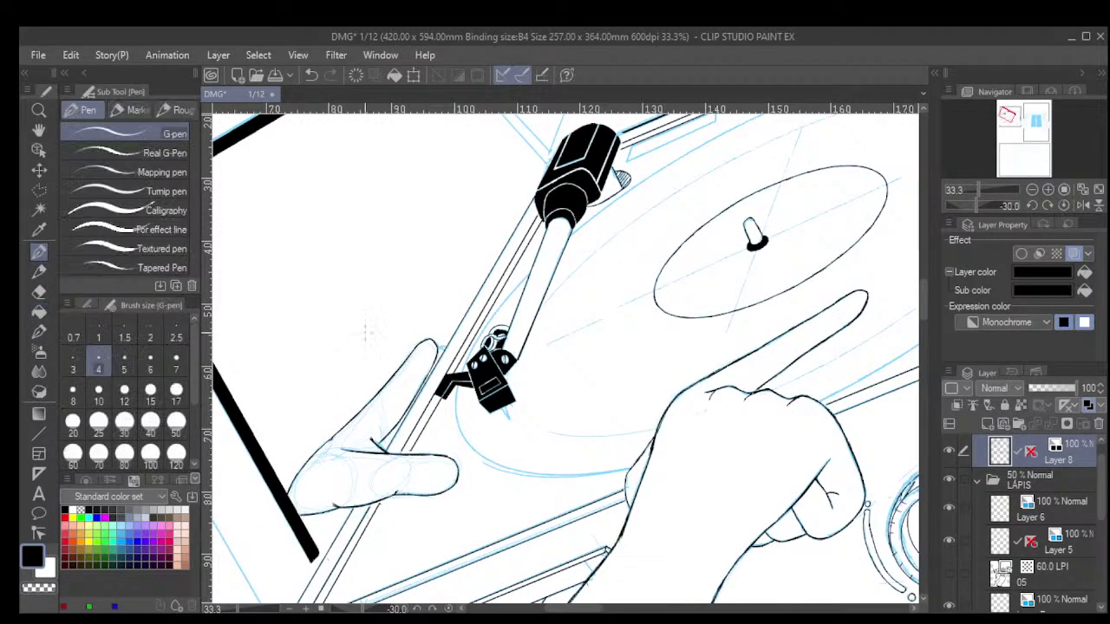
{"action": "scroll", "coordinate": [485, 316], "scroll_direction": "up", "scroll_amount": 2}
{"action": "scroll", "coordinate": [497, 317], "scroll_direction": "up", "scroll_amount": 3}
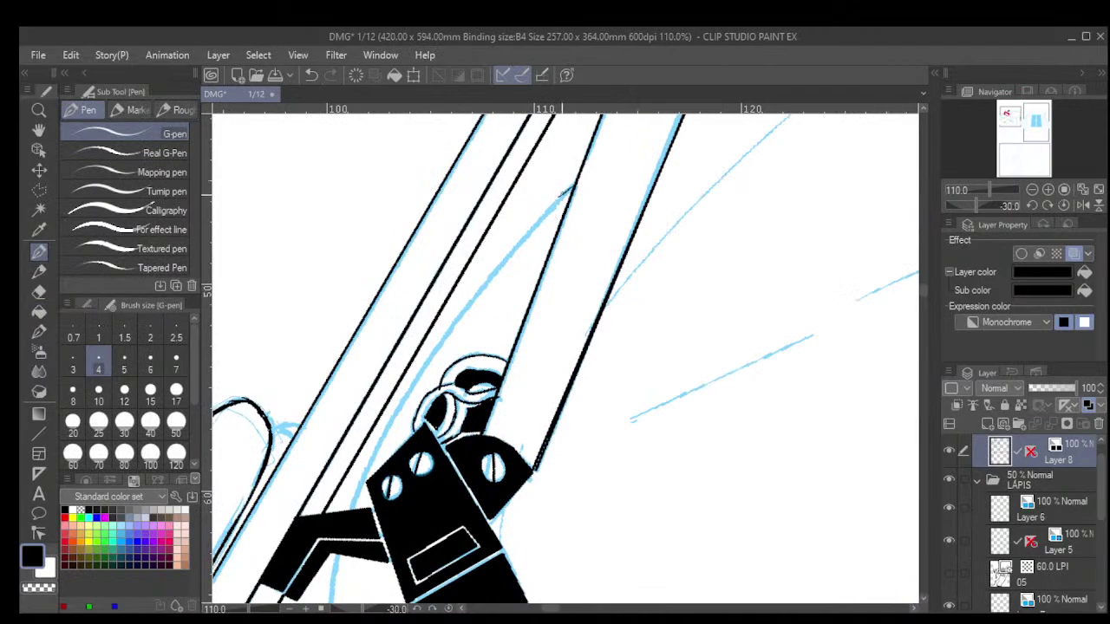
{"action": "left_click_drag", "start_coordinate": [573, 188], "coordinate": [533, 225]}
{"action": "scroll", "coordinate": [527, 234], "scroll_direction": "up", "scroll_amount": 3}
{"action": "mouse_move", "coordinate": [540, 216]}
{"action": "left_mouse_down"}
{"action": "mouse_move", "coordinate": [469, 297]}
{"action": "mouse_move", "coordinate": [441, 370]}
{"action": "mouse_move", "coordinate": [482, 279]}
{"action": "mouse_move", "coordinate": [405, 380]}
{"action": "mouse_move", "coordinate": [417, 418]}
{"action": "mouse_move", "coordinate": [408, 363]}
{"action": "mouse_move", "coordinate": [419, 355]}
{"action": "mouse_move", "coordinate": [298, 545]}
{"action": "left_mouse_up"}
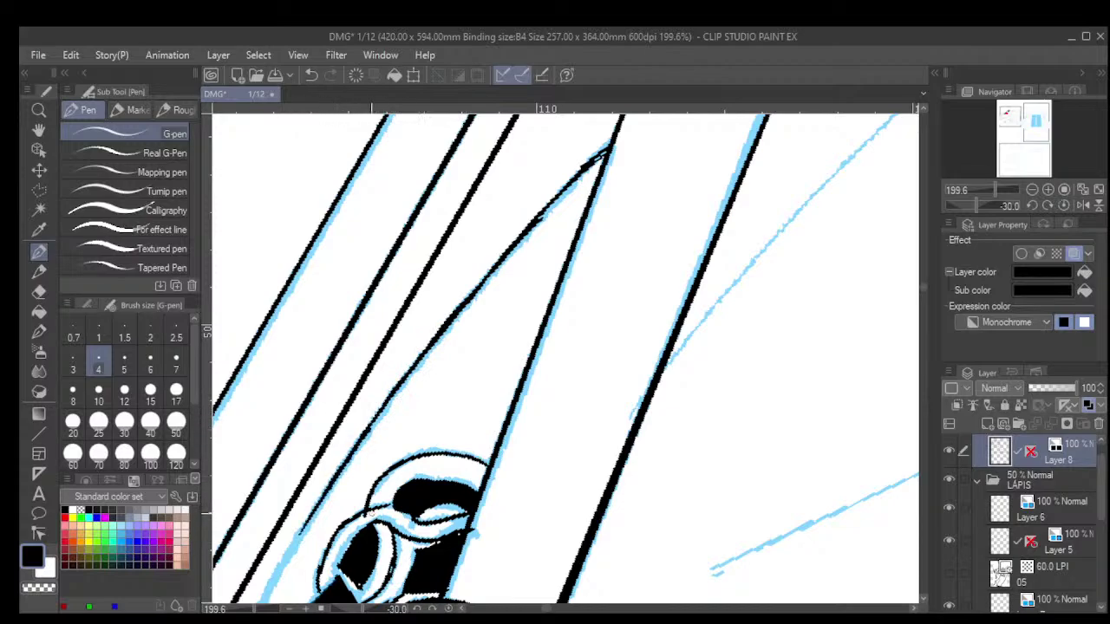
Continue the platter edge down to the finger lift and ink a parallel outline along the headshell's upper edge.
{"action": "left_click_drag", "start_coordinate": [392, 560], "coordinate": [521, 427]}
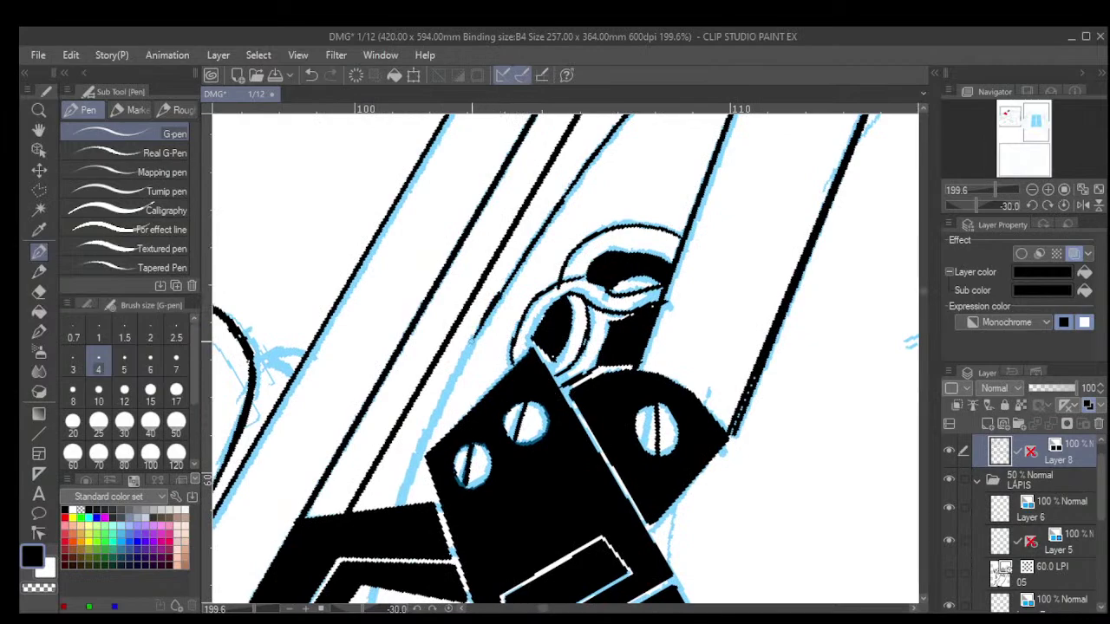
{"action": "mouse_move", "coordinate": [466, 354]}
{"action": "left_mouse_down"}
{"action": "mouse_move", "coordinate": [427, 426]}
{"action": "mouse_move", "coordinate": [456, 369]}
{"action": "mouse_move", "coordinate": [410, 468]}
{"action": "left_mouse_up"}
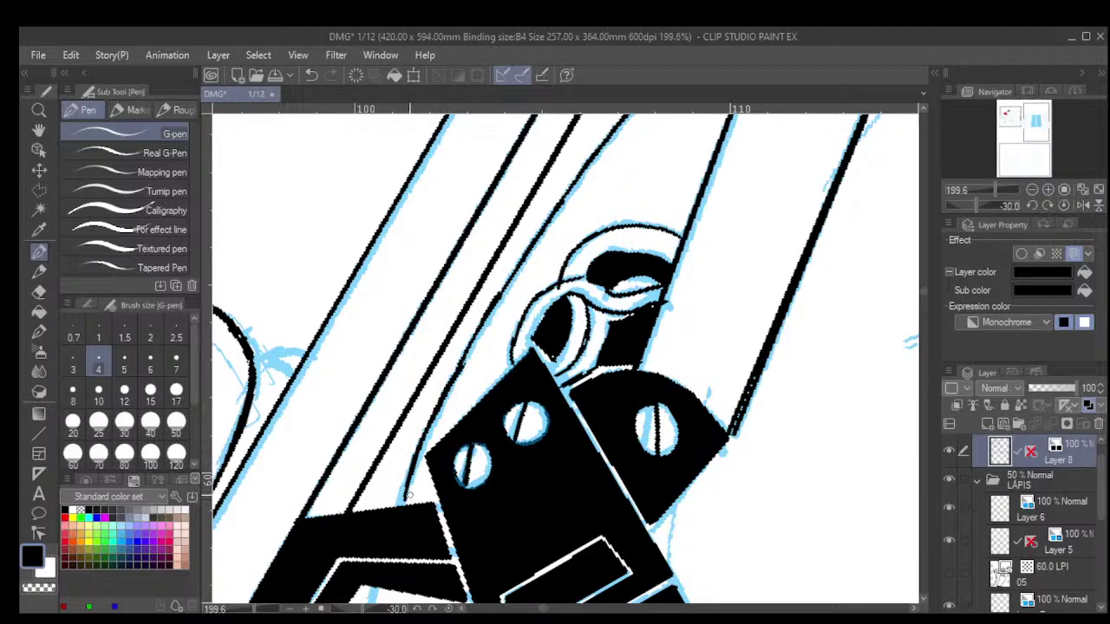
{"action": "mouse_move", "coordinate": [405, 499]}
{"action": "left_mouse_down"}
{"action": "mouse_move", "coordinate": [419, 446]}
{"action": "mouse_move", "coordinate": [510, 357]}
{"action": "left_mouse_up"}
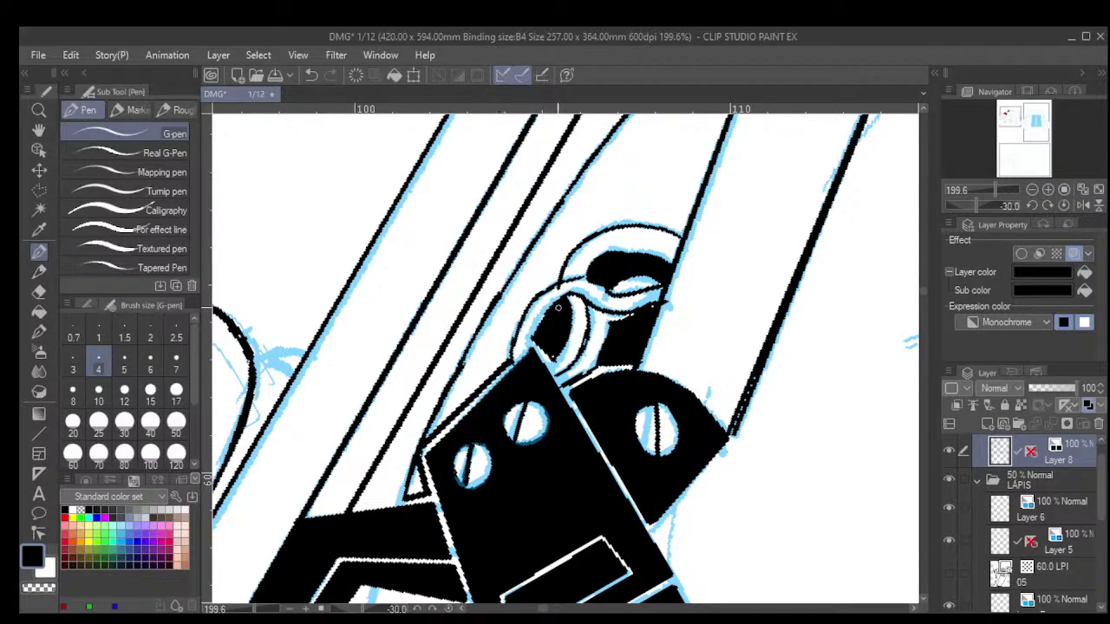
Rotate the canvas to 10 degrees and ink the pointed needle under the cartridge, redrawing its strokes until they match the sketch.
{"action": "key", "text": "ctrl+minus"}
{"action": "left_click_drag", "start_coordinate": [590, 574], "coordinate": [543, 345]}
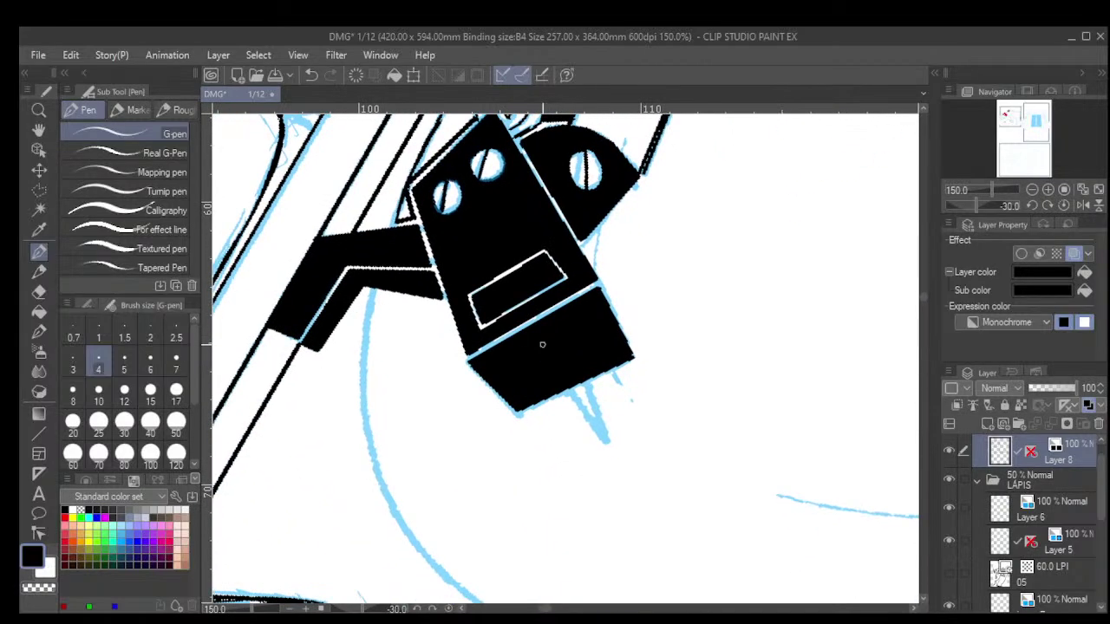
{"action": "key", "text": "asciicircum"}
{"action": "key", "text": "asciicircum"}
{"action": "key", "text": "asciicircum"}
{"action": "key", "text": "asciicircum"}
{"action": "key", "text": "asciicircum"}
{"action": "key", "text": "asciicircum"}
{"action": "key", "text": "asciicircum"}
{"action": "key", "text": "asciicircum"}
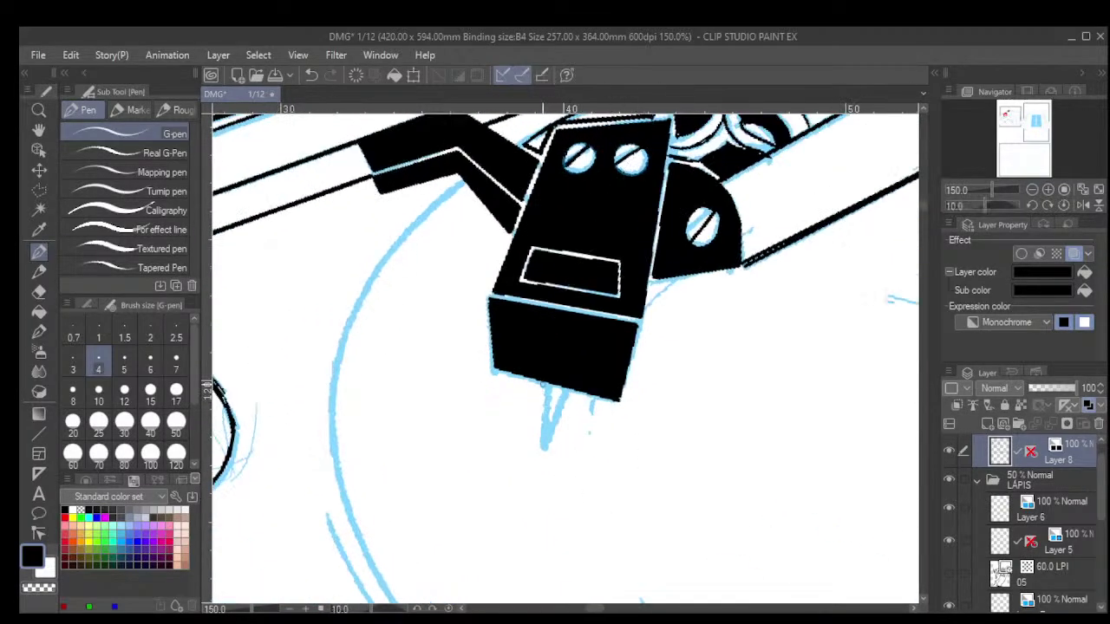
{"action": "mouse_move", "coordinate": [543, 383]}
{"action": "left_mouse_down"}
{"action": "mouse_move", "coordinate": [544, 447]}
{"action": "mouse_move", "coordinate": [568, 395]}
{"action": "left_mouse_up"}
{"action": "key", "text": "ctrl+z"}
{"action": "key", "text": "ctrl+z"}
{"action": "mouse_move", "coordinate": [545, 446]}
{"action": "left_mouse_down"}
{"action": "mouse_move", "coordinate": [570, 389]}
{"action": "mouse_move", "coordinate": [545, 391]}
{"action": "mouse_move", "coordinate": [568, 395]}
{"action": "left_mouse_up"}
{"action": "key", "text": "ctrl+z"}
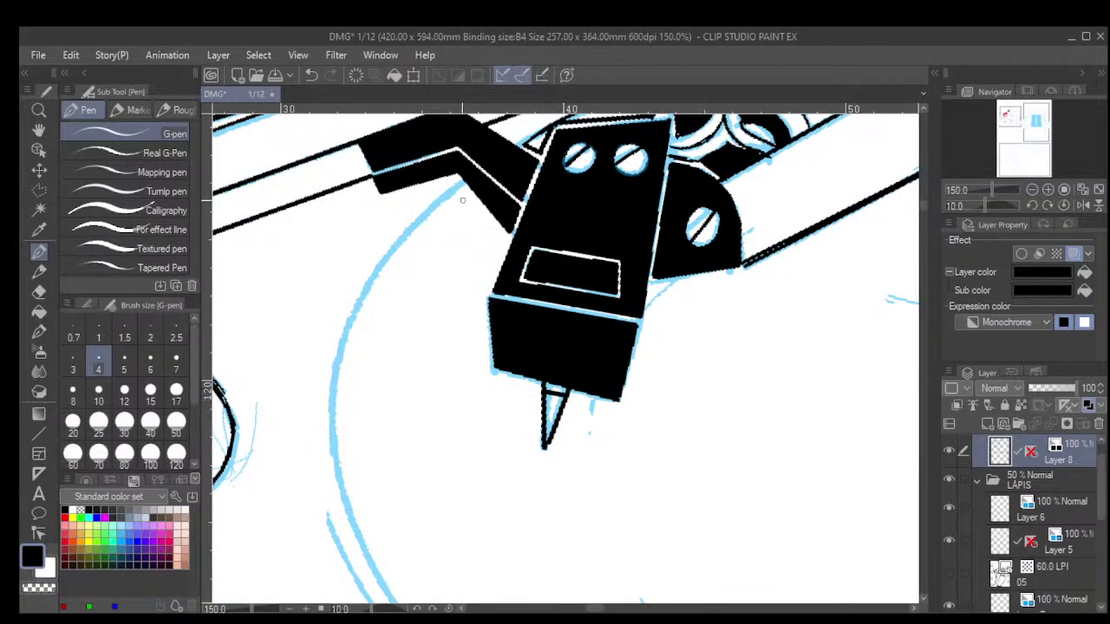
Ink a thin offset outline around the cartridge, from the finger lift past the needle to the lower edge of the tonearm tube.
{"action": "mouse_move", "coordinate": [456, 187]}
{"action": "left_mouse_down"}
{"action": "mouse_move", "coordinate": [501, 240]}
{"action": "mouse_move", "coordinate": [485, 306]}
{"action": "mouse_move", "coordinate": [480, 296]}
{"action": "mouse_move", "coordinate": [483, 374]}
{"action": "mouse_move", "coordinate": [520, 383]}
{"action": "left_mouse_up"}
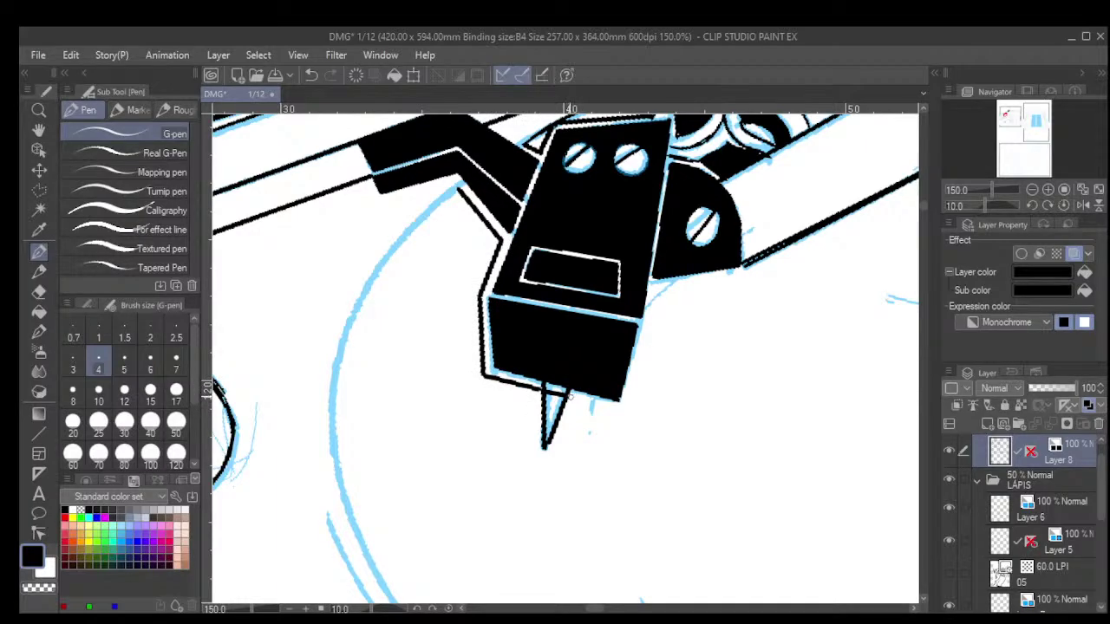
{"action": "mouse_move", "coordinate": [590, 403]}
{"action": "left_mouse_down"}
{"action": "mouse_move", "coordinate": [627, 412]}
{"action": "mouse_move", "coordinate": [657, 289]}
{"action": "left_mouse_up"}
{"action": "left_click", "coordinate": [657, 290], "text": "shift"}
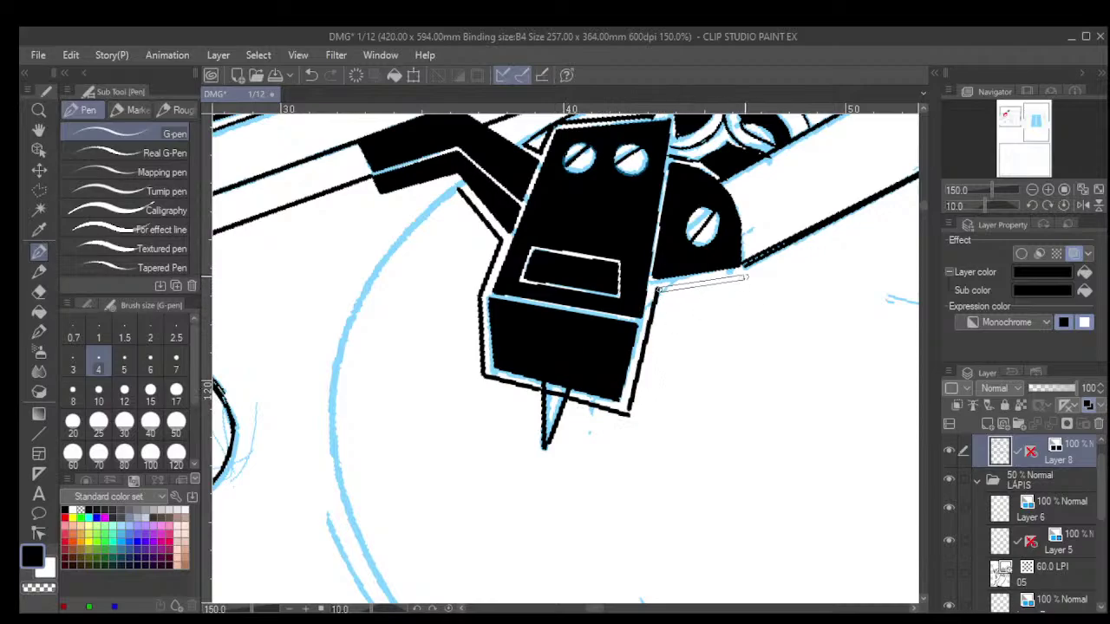
{"action": "left_click", "coordinate": [751, 273], "text": "shift"}
{"action": "left_click_drag", "start_coordinate": [752, 273], "coordinate": [757, 257]}
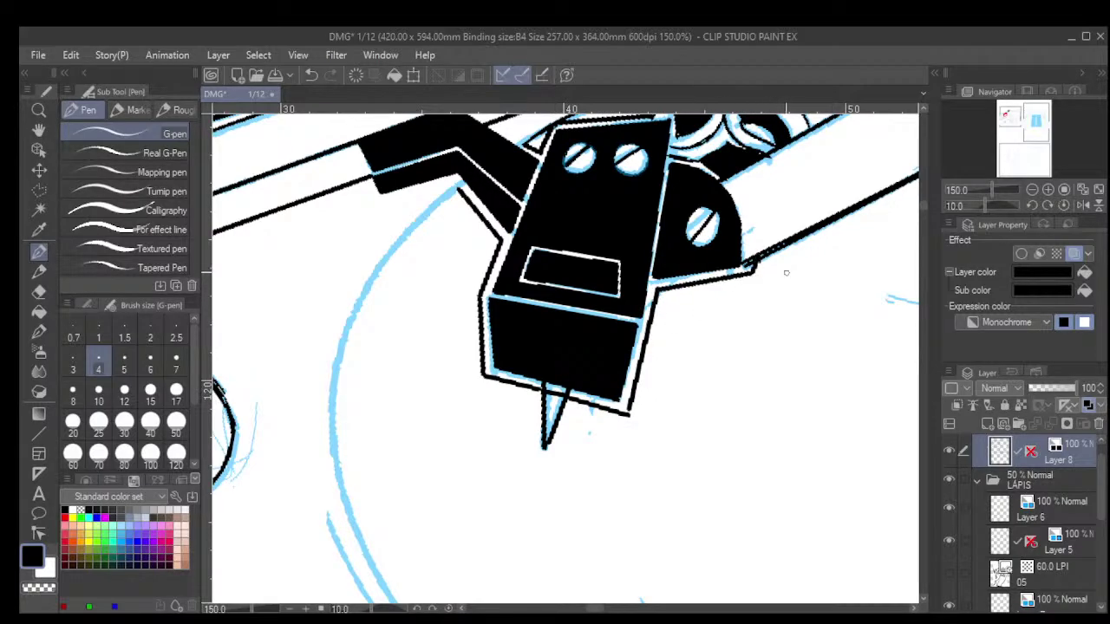
{"action": "scroll", "coordinate": [787, 272], "scroll_direction": "down", "scroll_amount": 8}
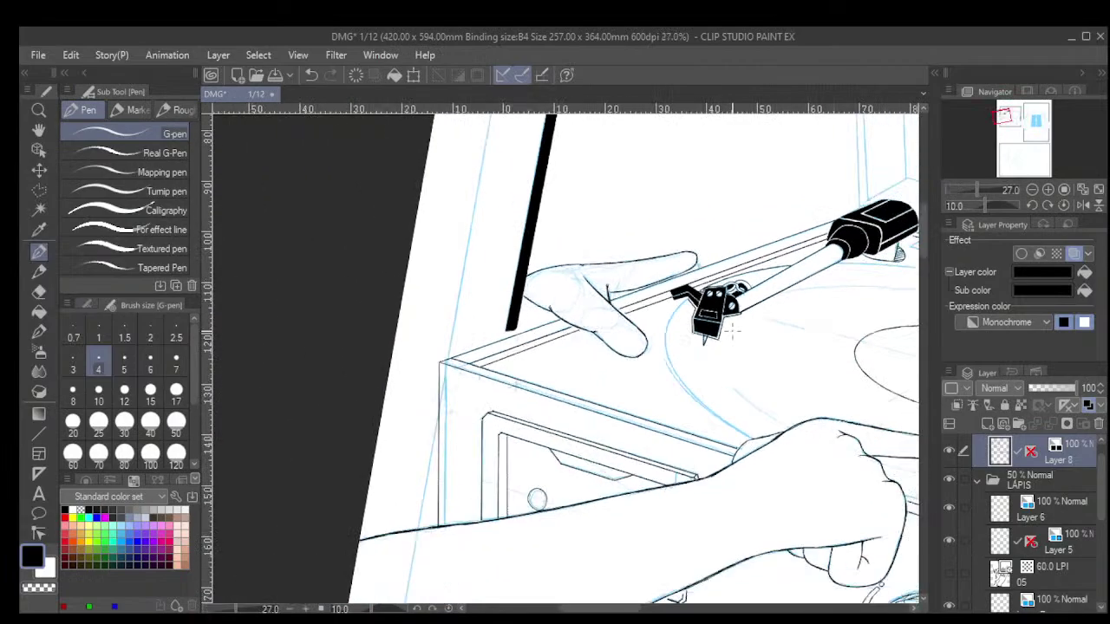
{"action": "left_click_drag", "start_coordinate": [774, 369], "coordinate": [713, 413]}
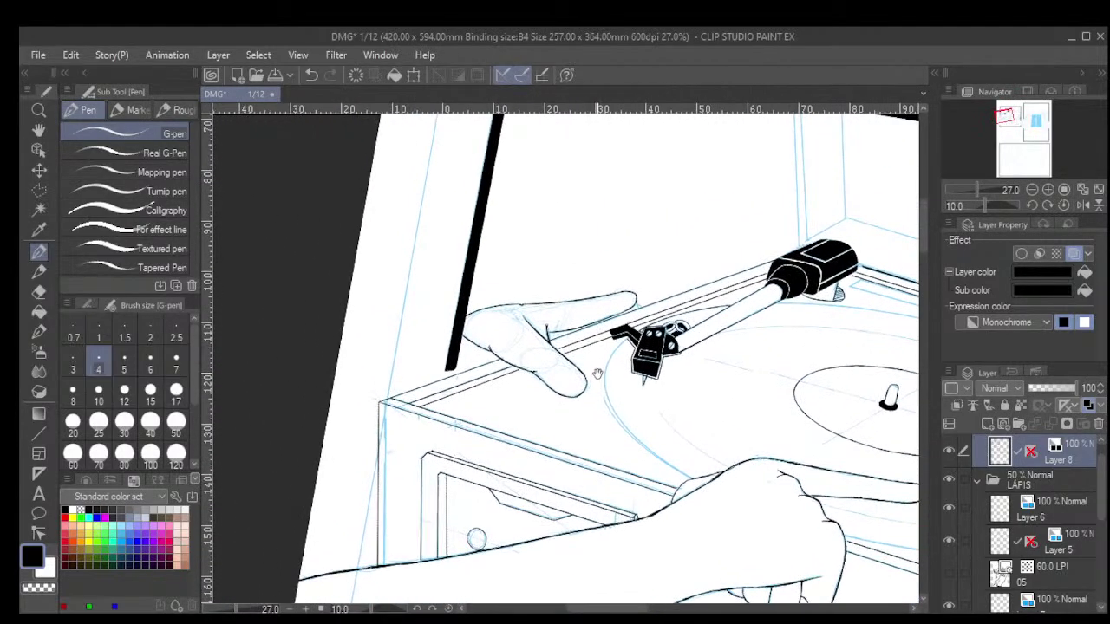
{"action": "scroll", "coordinate": [624, 427], "scroll_direction": "up", "scroll_amount": 3}
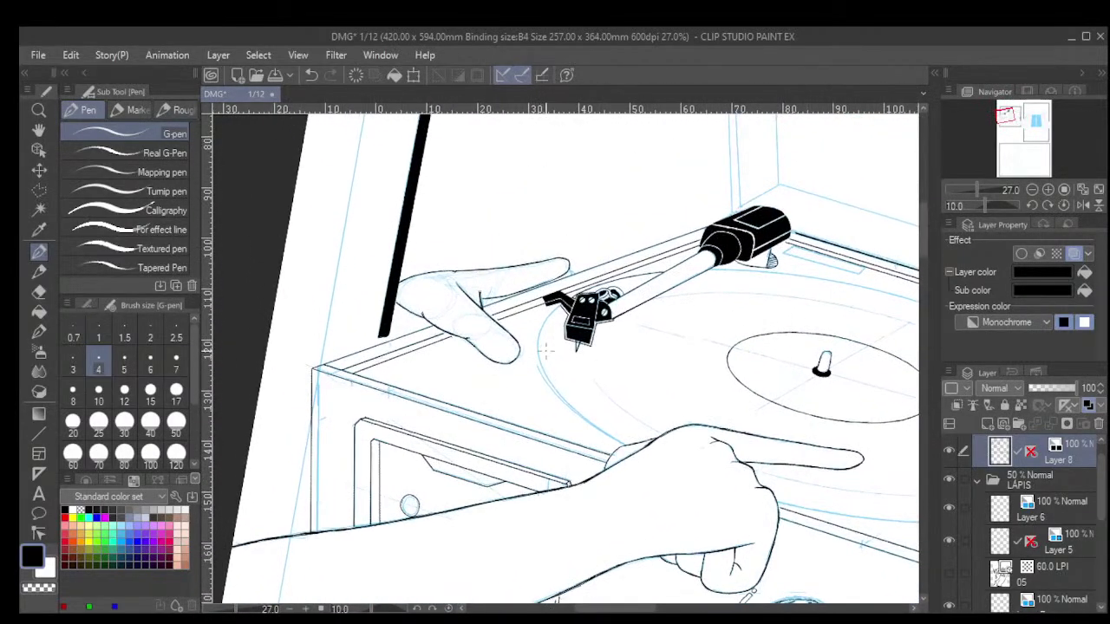
Ink the platter's outer edge from below the finger lift along the blue curve, ending level with the needle.
{"action": "scroll", "coordinate": [545, 350], "scroll_direction": "up", "scroll_amount": 7}
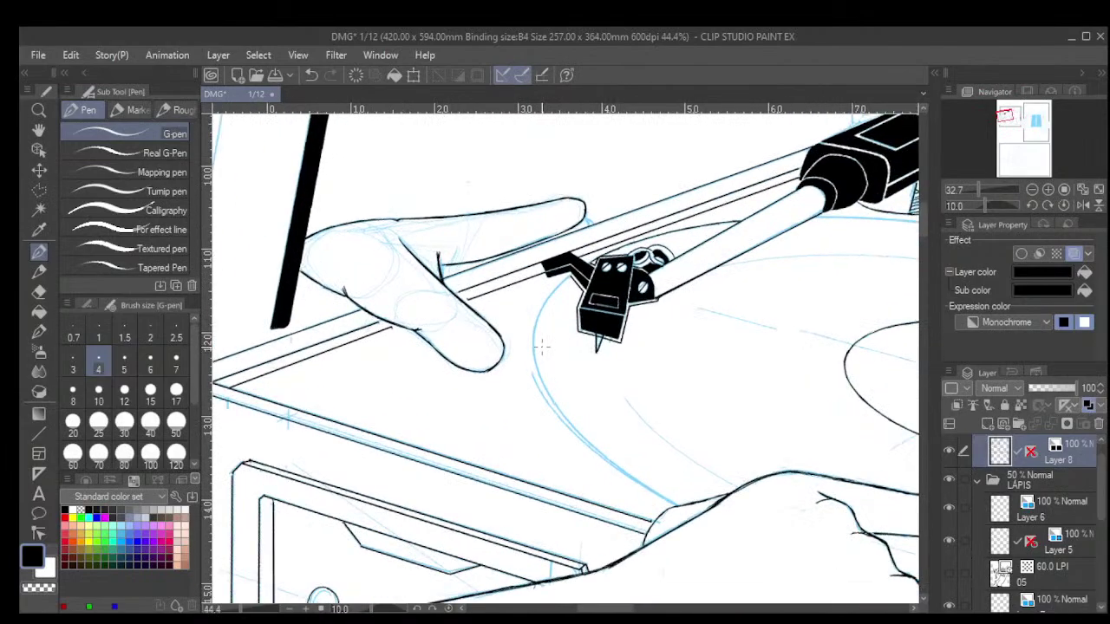
{"action": "scroll", "coordinate": [601, 276], "scroll_direction": "up", "scroll_amount": 4}
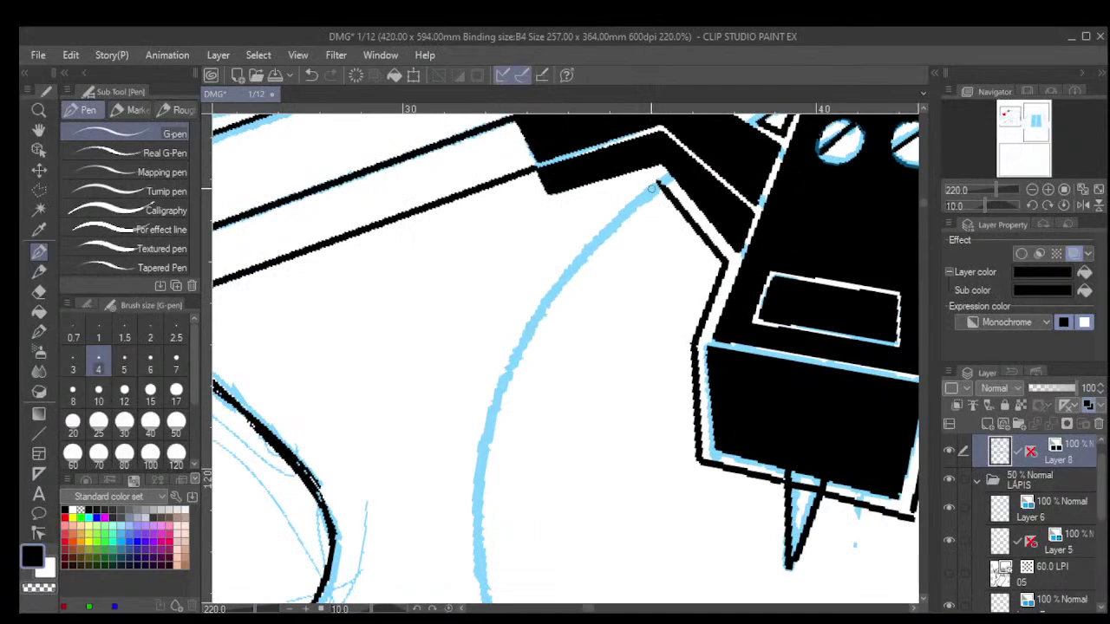
{"action": "mouse_move", "coordinate": [652, 189]}
{"action": "left_mouse_down"}
{"action": "mouse_move", "coordinate": [543, 300]}
{"action": "mouse_move", "coordinate": [570, 268]}
{"action": "mouse_move", "coordinate": [518, 378]}
{"action": "left_mouse_up"}
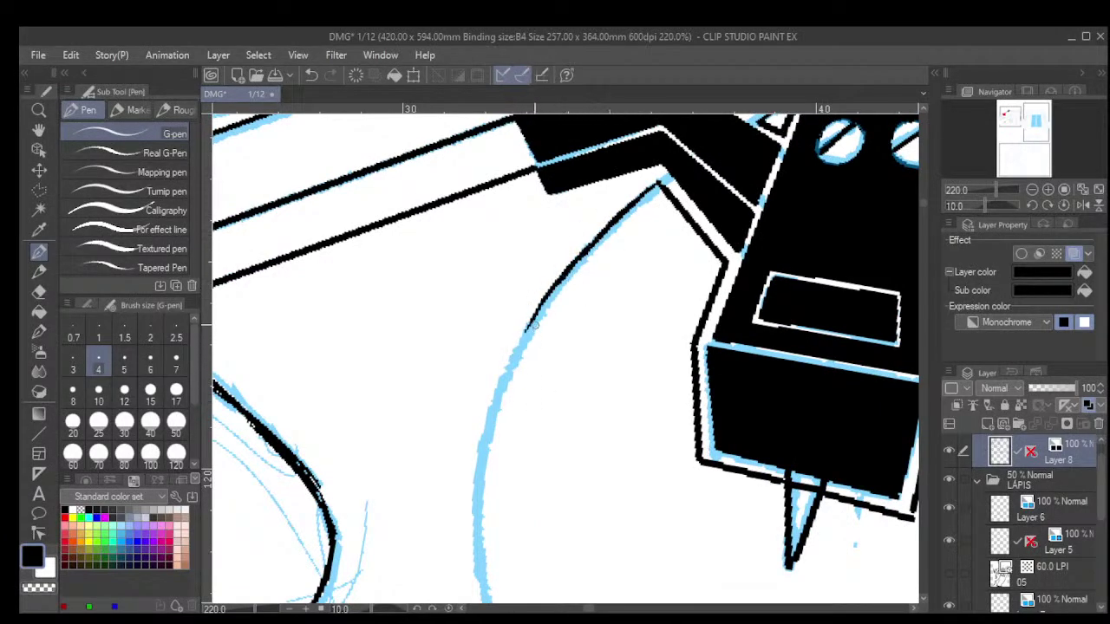
{"action": "mouse_move", "coordinate": [535, 325]}
{"action": "left_mouse_down"}
{"action": "mouse_move", "coordinate": [492, 401]}
{"action": "mouse_move", "coordinate": [521, 335]}
{"action": "mouse_move", "coordinate": [475, 485]}
{"action": "mouse_move", "coordinate": [480, 442]}
{"action": "mouse_move", "coordinate": [479, 553]}
{"action": "left_mouse_up"}
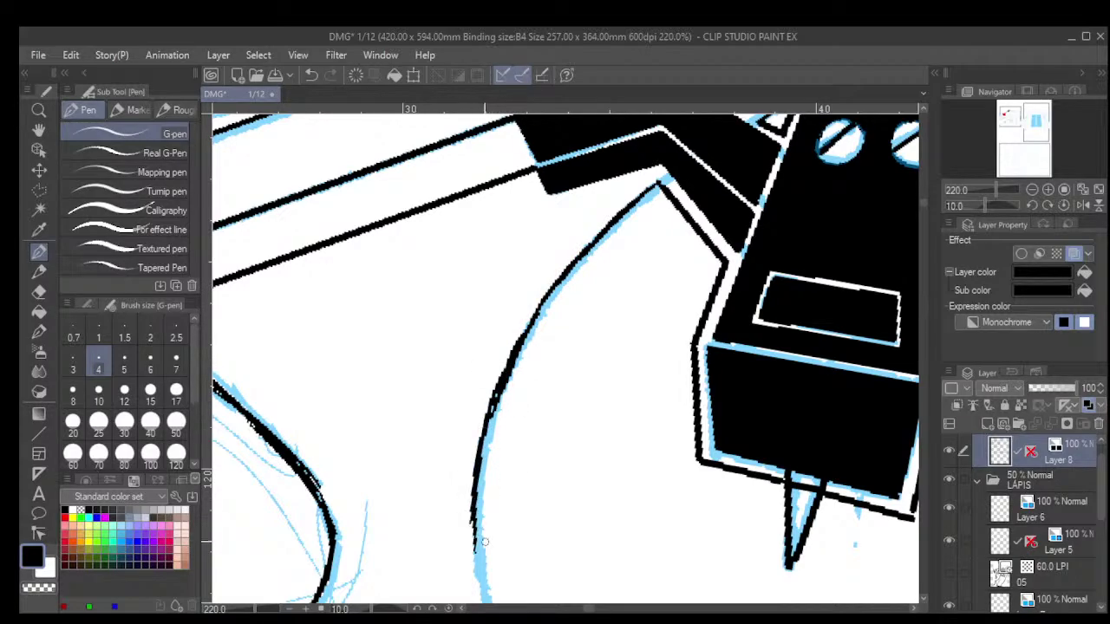
Rotate the canvas to 40 degrees and continue the platter's outer edge along the inner of the two blue sketch lines.
{"action": "mouse_move", "coordinate": [499, 501]}
{"action": "left_mouse_down"}
{"action": "mouse_move", "coordinate": [512, 418]}
{"action": "mouse_move", "coordinate": [506, 141]}
{"action": "left_mouse_up"}
{"action": "key", "text": "shift+6"}
{"action": "key", "text": "shift+6"}
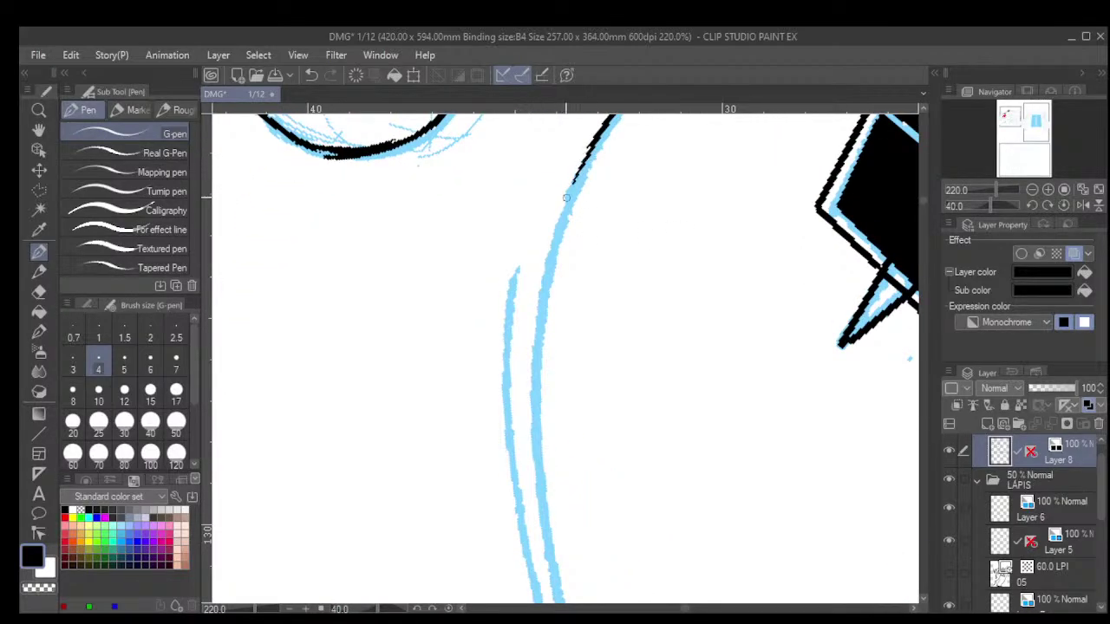
{"action": "mouse_move", "coordinate": [579, 172]}
{"action": "left_mouse_down"}
{"action": "mouse_move", "coordinate": [552, 236]}
{"action": "mouse_move", "coordinate": [557, 221]}
{"action": "mouse_move", "coordinate": [556, 298]}
{"action": "mouse_move", "coordinate": [542, 301]}
{"action": "mouse_move", "coordinate": [539, 243]}
{"action": "mouse_move", "coordinate": [551, 232]}
{"action": "mouse_move", "coordinate": [543, 289]}
{"action": "mouse_move", "coordinate": [554, 234]}
{"action": "mouse_move", "coordinate": [535, 351]}
{"action": "mouse_move", "coordinate": [539, 491]}
{"action": "left_mouse_up"}
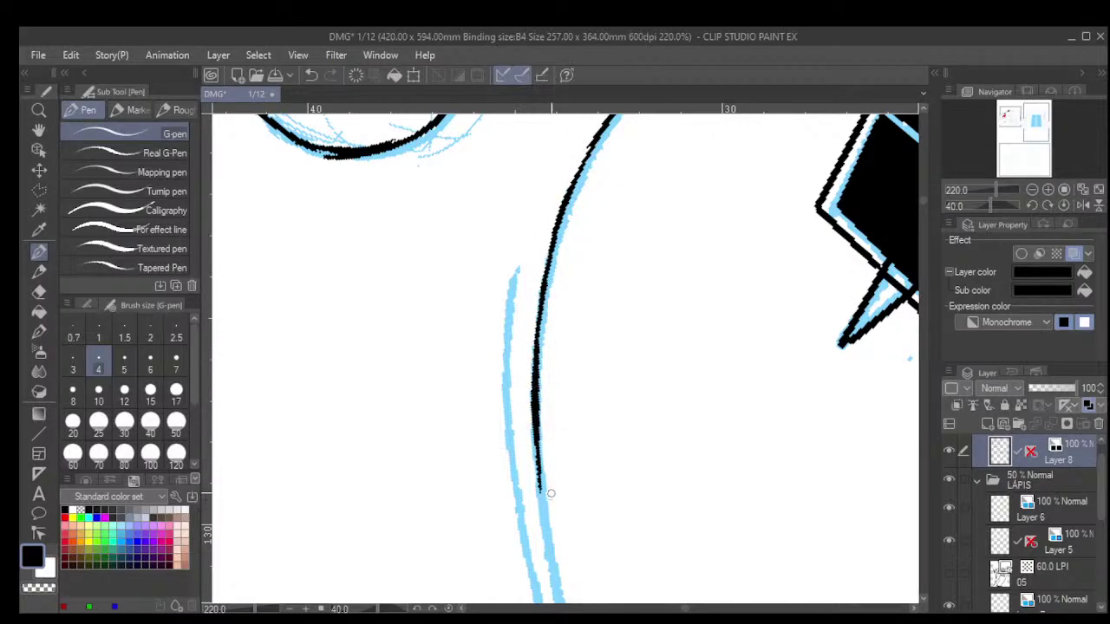
{"action": "left_click_drag", "start_coordinate": [540, 437], "coordinate": [550, 563]}
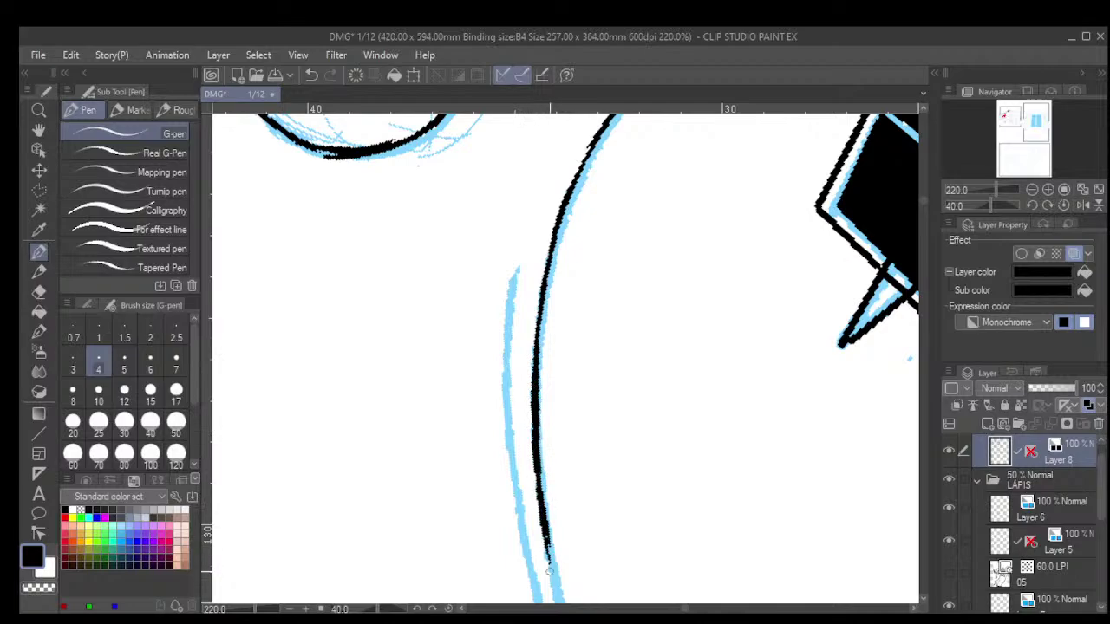
Extend the platter's outer edge in overlapping strokes until it meets the outline of the hand resting on the record player.
{"action": "left_click_drag", "start_coordinate": [584, 530], "coordinate": [522, 280]}
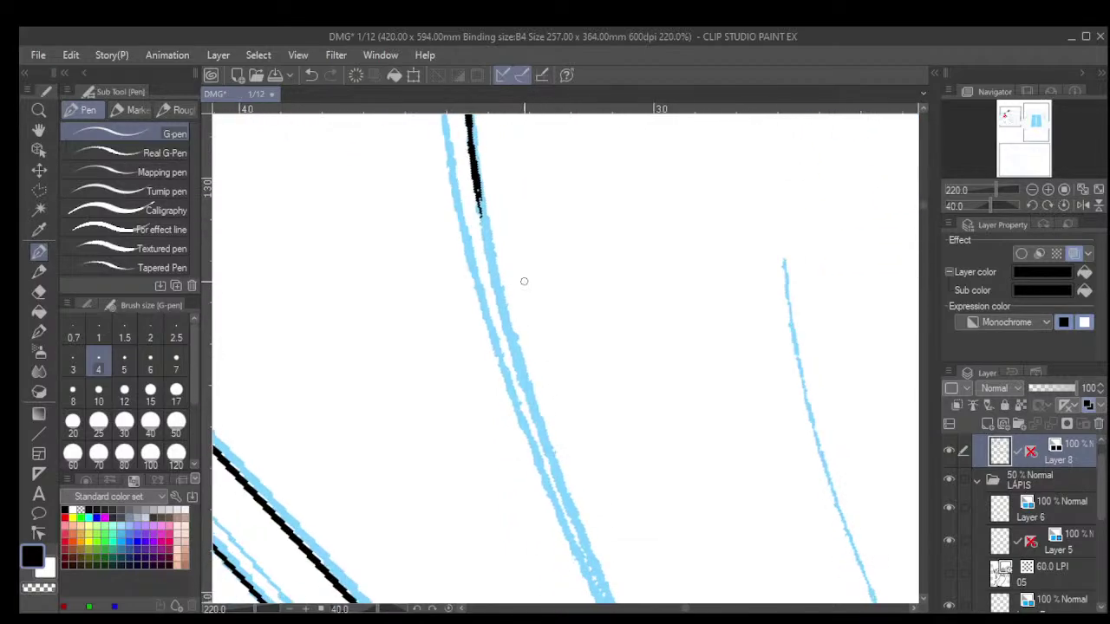
{"action": "scroll", "coordinate": [525, 278], "scroll_direction": "down", "scroll_amount": 2}
{"action": "scroll", "coordinate": [564, 263], "scroll_direction": "down", "scroll_amount": 5}
{"action": "scroll", "coordinate": [560, 264], "scroll_direction": "up", "scroll_amount": 6}
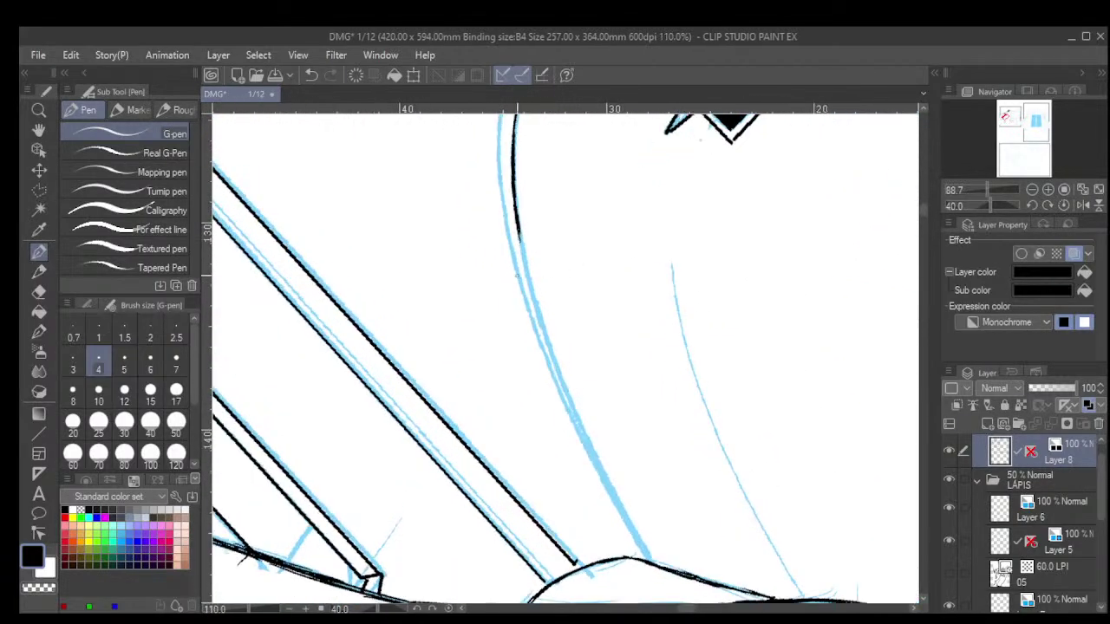
{"action": "scroll", "coordinate": [518, 224], "scroll_direction": "up", "scroll_amount": 1}
{"action": "mouse_move", "coordinate": [507, 217]}
{"action": "left_mouse_down"}
{"action": "mouse_move", "coordinate": [533, 340]}
{"action": "mouse_move", "coordinate": [582, 478]}
{"action": "mouse_move", "coordinate": [572, 464]}
{"action": "mouse_move", "coordinate": [626, 575]}
{"action": "left_mouse_up"}
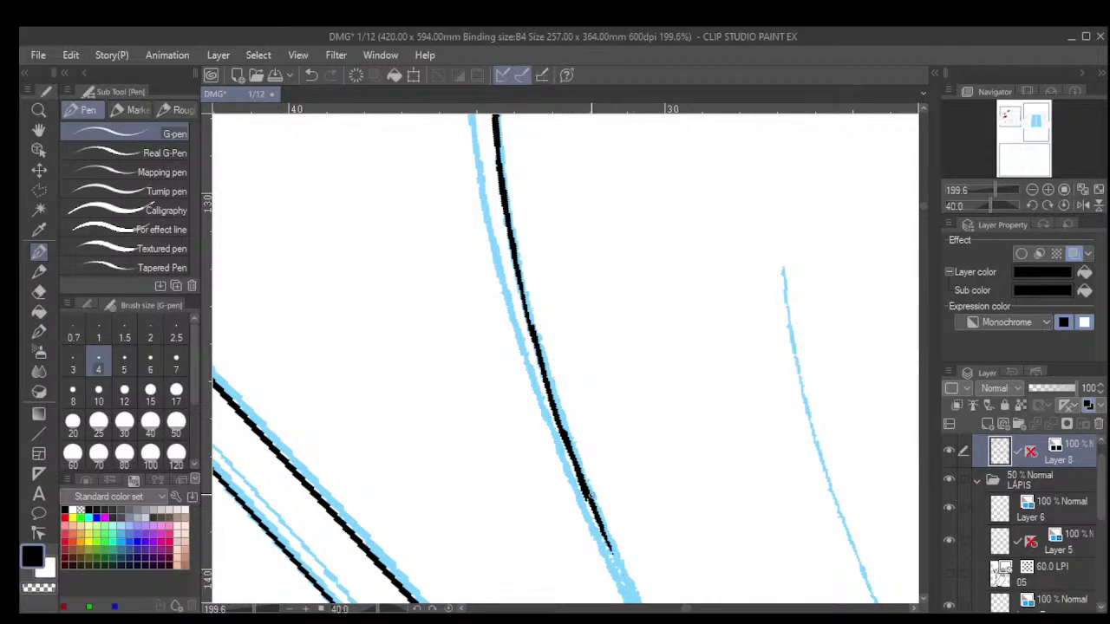
{"action": "mouse_move", "coordinate": [592, 509]}
{"action": "left_mouse_down"}
{"action": "mouse_move", "coordinate": [623, 576]}
{"action": "mouse_move", "coordinate": [639, 419]}
{"action": "left_mouse_up"}
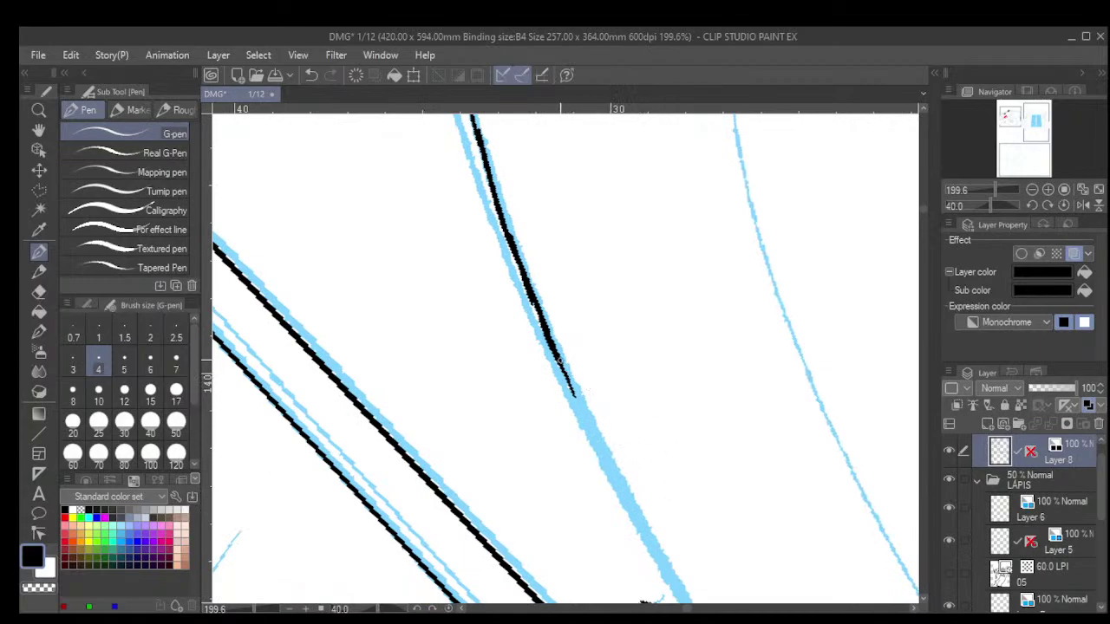
{"action": "mouse_move", "coordinate": [558, 358]}
{"action": "left_mouse_down"}
{"action": "mouse_move", "coordinate": [644, 531]}
{"action": "mouse_move", "coordinate": [617, 361]}
{"action": "left_mouse_up"}
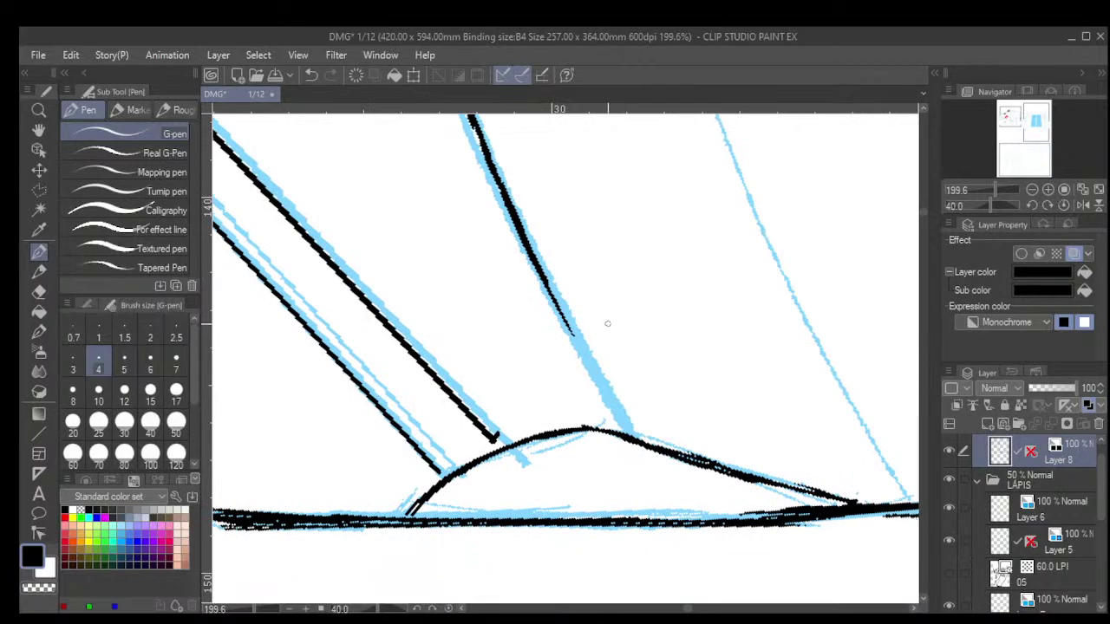
{"action": "left_click_drag", "start_coordinate": [562, 319], "coordinate": [629, 435]}
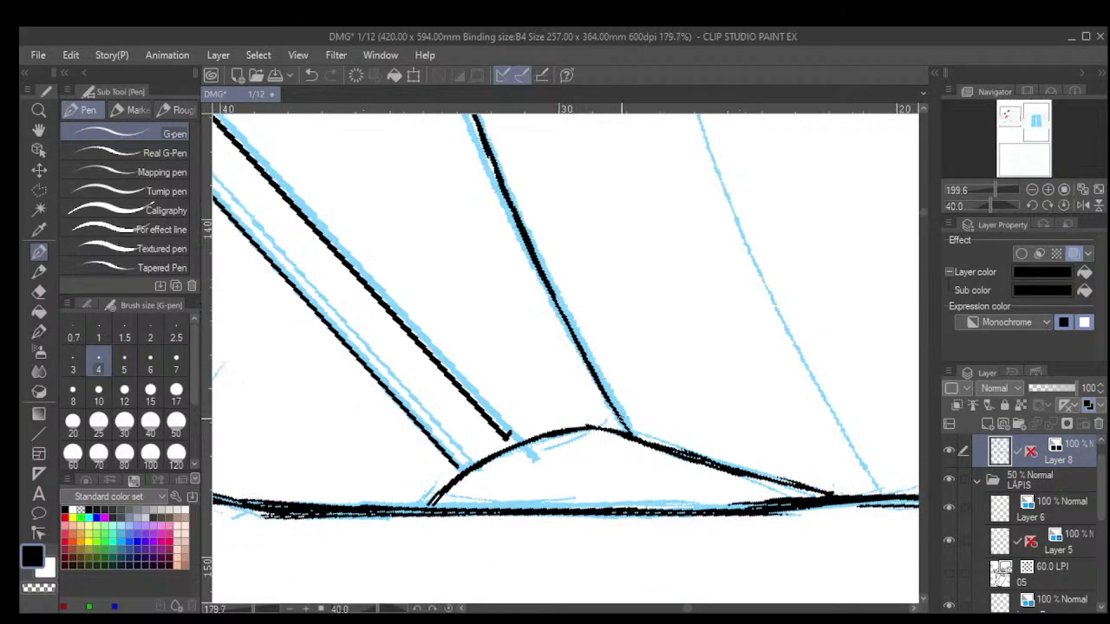
Rotate the canvas to 105 degrees and start inking the platter edge on the other side of the hand, beginning at its outline.
{"action": "scroll", "coordinate": [639, 364], "scroll_direction": "down", "scroll_amount": 6}
{"action": "scroll", "coordinate": [639, 364], "scroll_direction": "down", "scroll_amount": 4}
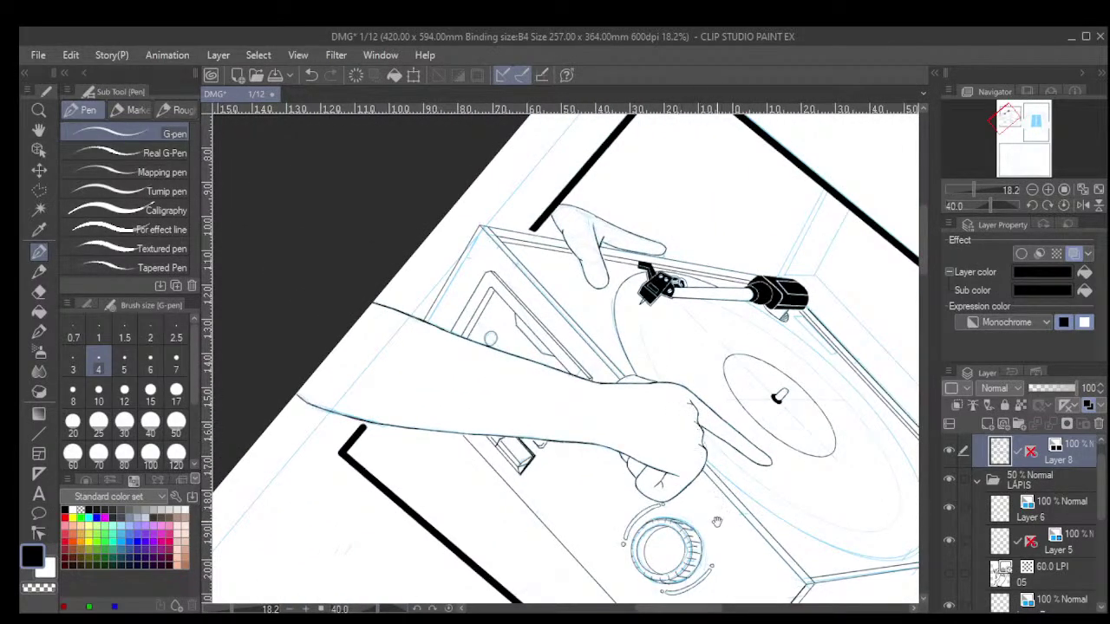
{"action": "left_click_drag", "start_coordinate": [700, 518], "coordinate": [586, 427]}
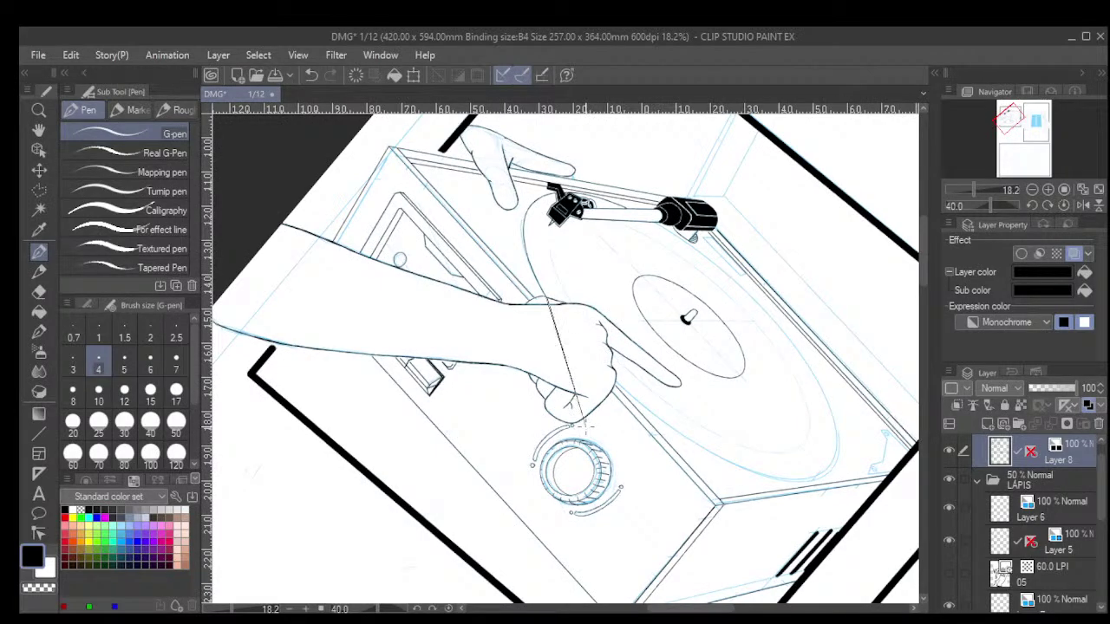
{"action": "left_click_drag", "start_coordinate": [565, 305], "coordinate": [611, 336]}
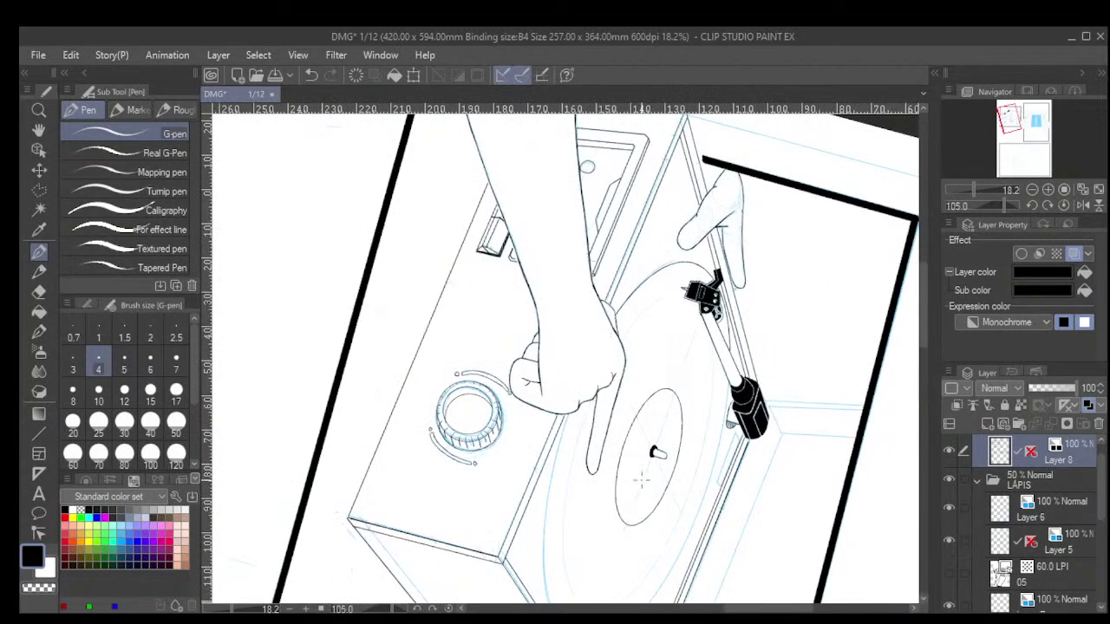
{"action": "left_click_drag", "start_coordinate": [635, 501], "coordinate": [615, 374]}
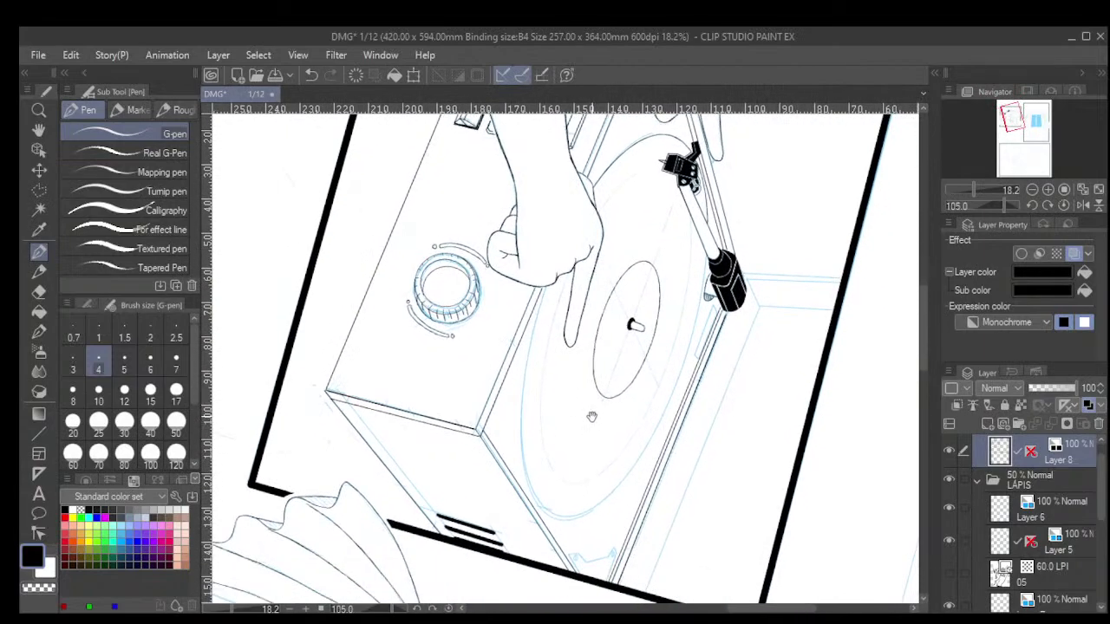
{"action": "scroll", "coordinate": [564, 395], "scroll_direction": "up", "scroll_amount": 6}
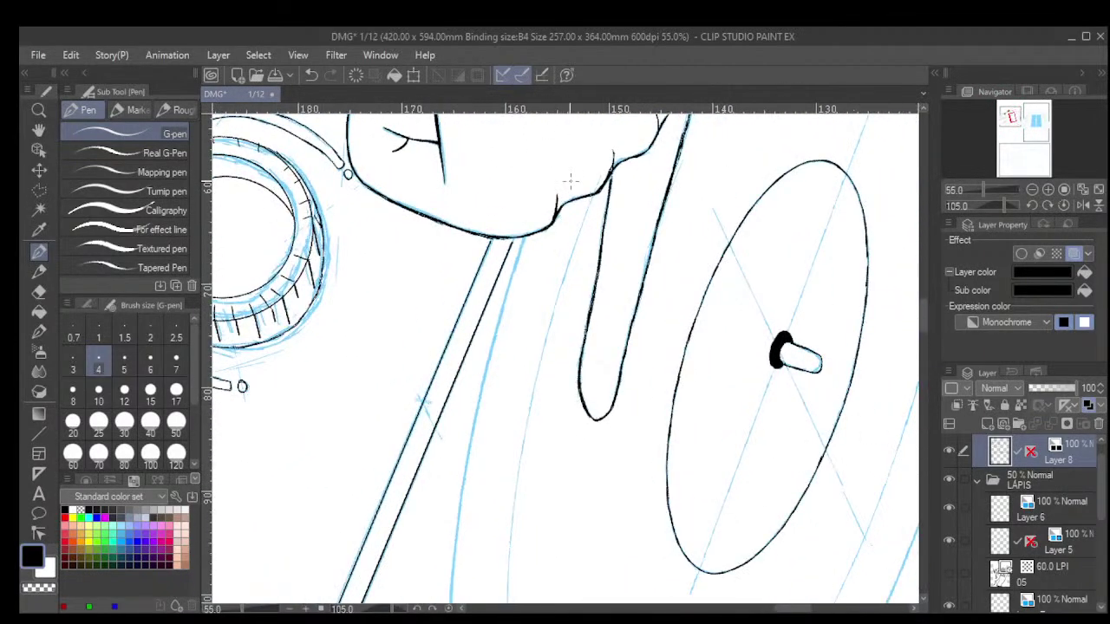
{"action": "scroll", "coordinate": [511, 252], "scroll_direction": "up", "scroll_amount": 4}
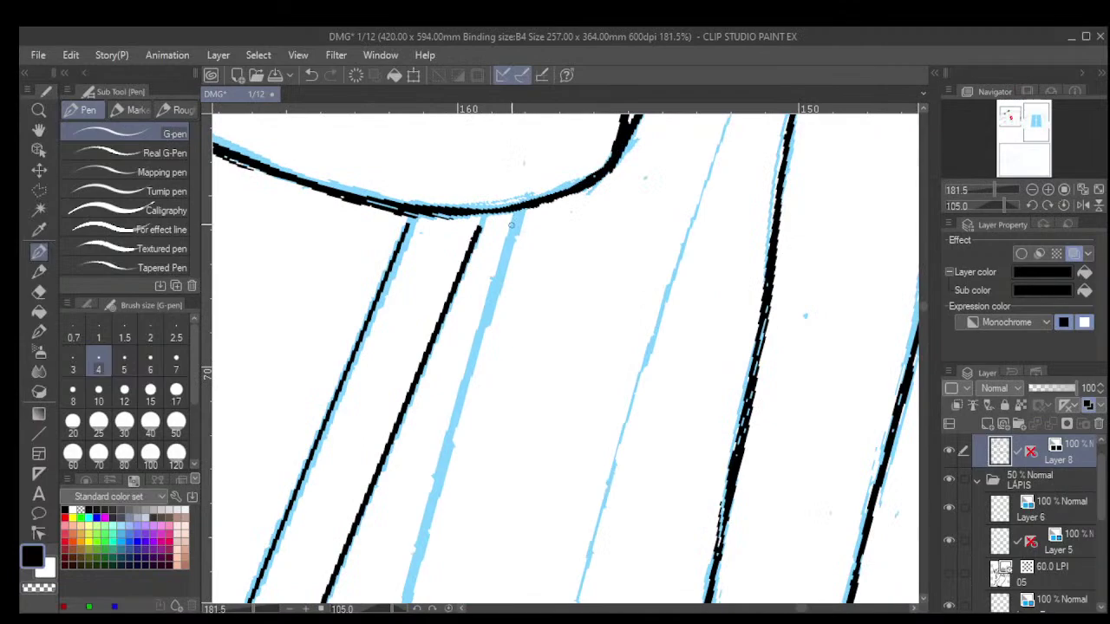
{"action": "left_click_drag", "start_coordinate": [515, 211], "coordinate": [488, 310]}
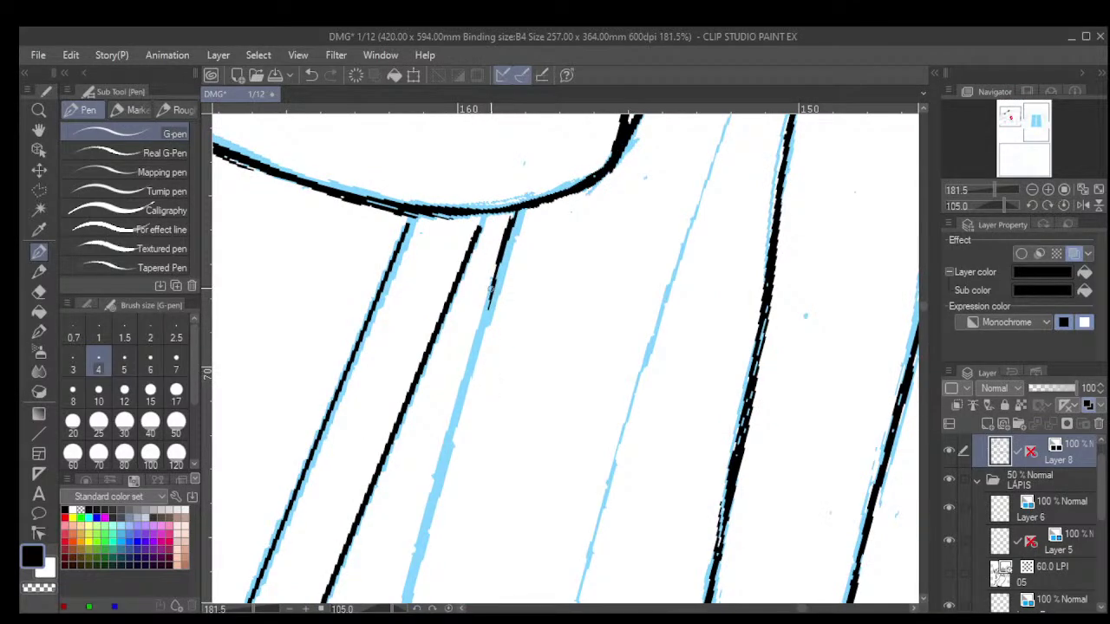
{"action": "left_click_drag", "start_coordinate": [496, 265], "coordinate": [445, 465]}
Undo the last overlapping strokes and continue the platter edge beside the case's double border line, past the pointing fingertip.
{"action": "scroll", "coordinate": [463, 416], "scroll_direction": "down", "scroll_amount": 3}
{"action": "scroll", "coordinate": [451, 459], "scroll_direction": "up", "scroll_amount": 3}
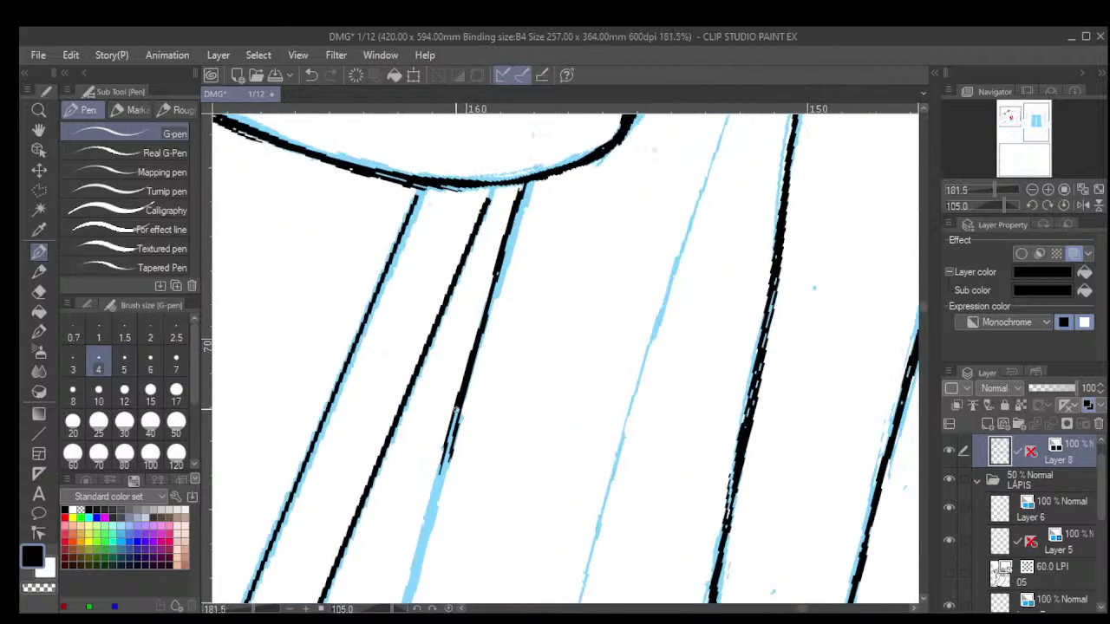
{"action": "key", "text": "ctrl+z"}
{"action": "key", "text": "ctrl+z"}
{"action": "left_click_drag", "start_coordinate": [578, 363], "coordinate": [610, 342]}
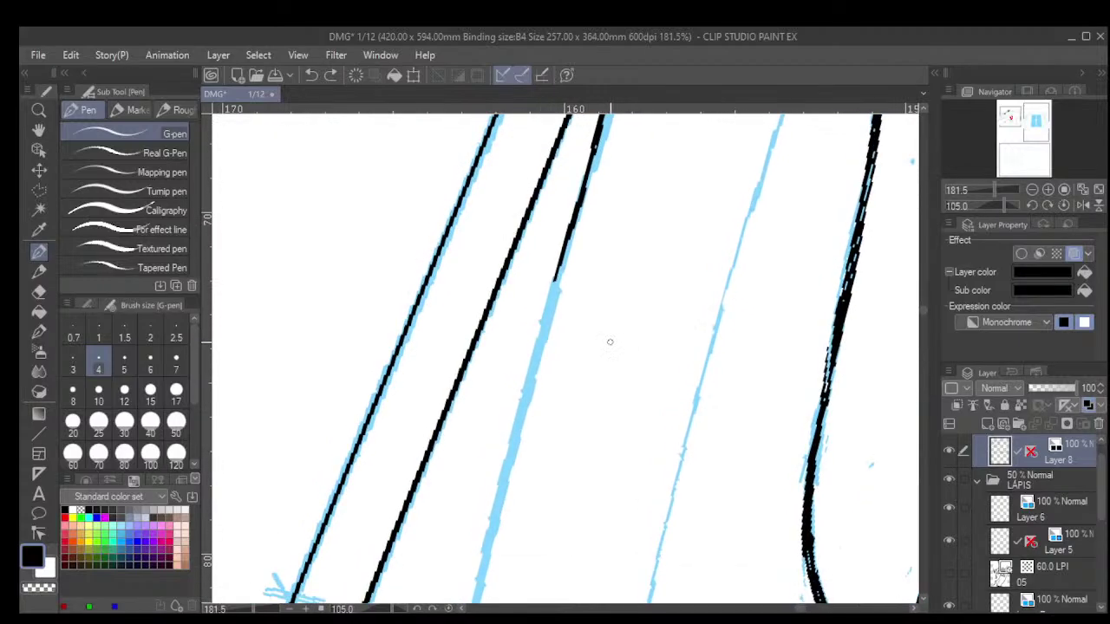
{"action": "left_click_drag", "start_coordinate": [555, 279], "coordinate": [539, 343]}
{"action": "left_click_drag", "start_coordinate": [547, 299], "coordinate": [506, 464]}
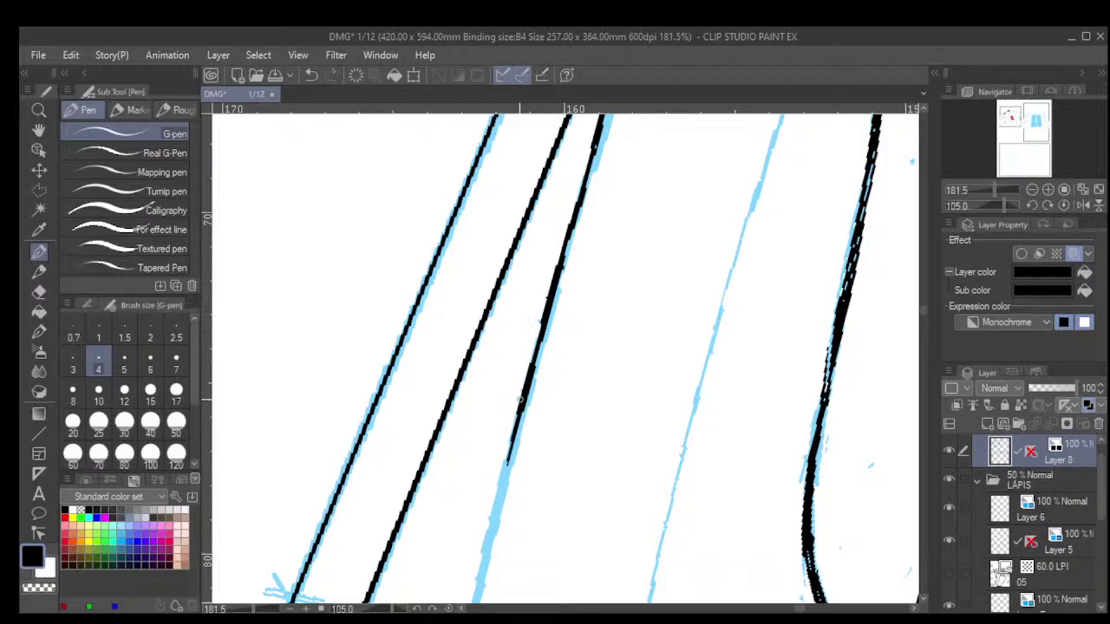
{"action": "left_click_drag", "start_coordinate": [515, 423], "coordinate": [479, 579]}
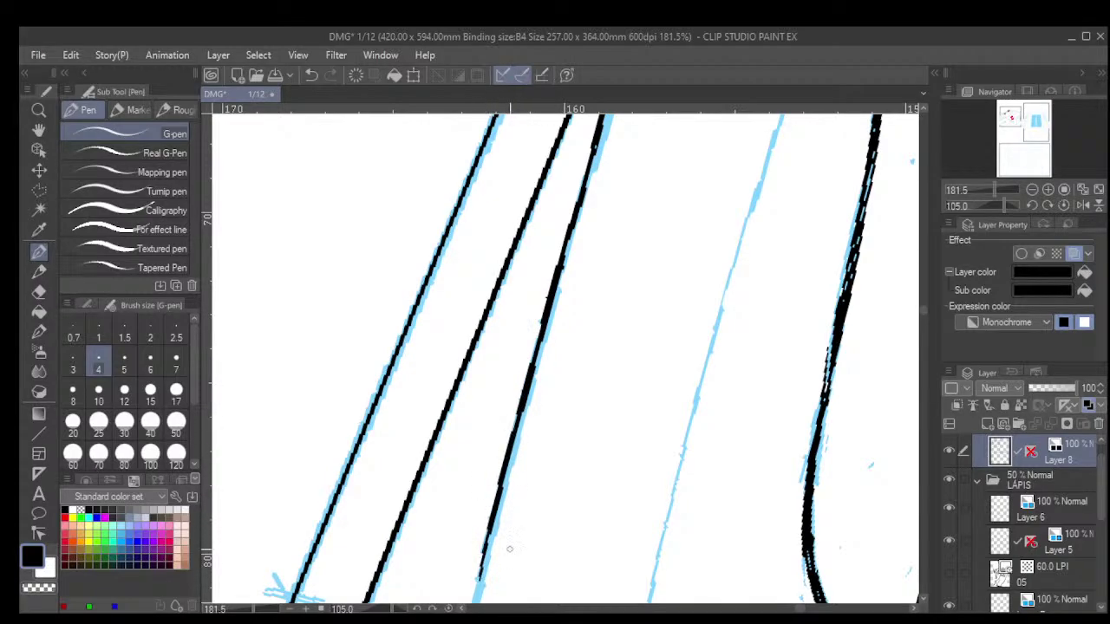
{"action": "scroll", "coordinate": [573, 560], "scroll_direction": "down", "scroll_amount": 5}
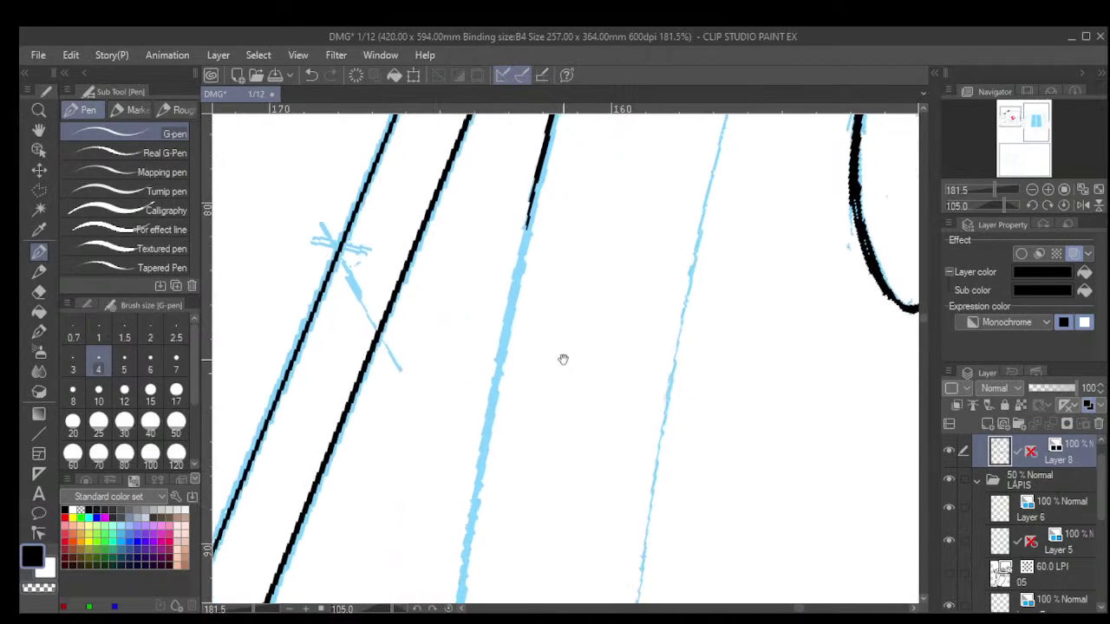
{"action": "mouse_move", "coordinate": [537, 166]}
{"action": "left_mouse_down"}
{"action": "mouse_move", "coordinate": [489, 414]}
{"action": "mouse_move", "coordinate": [489, 509]}
{"action": "mouse_move", "coordinate": [485, 419]}
{"action": "mouse_move", "coordinate": [461, 569]}
{"action": "left_mouse_up"}
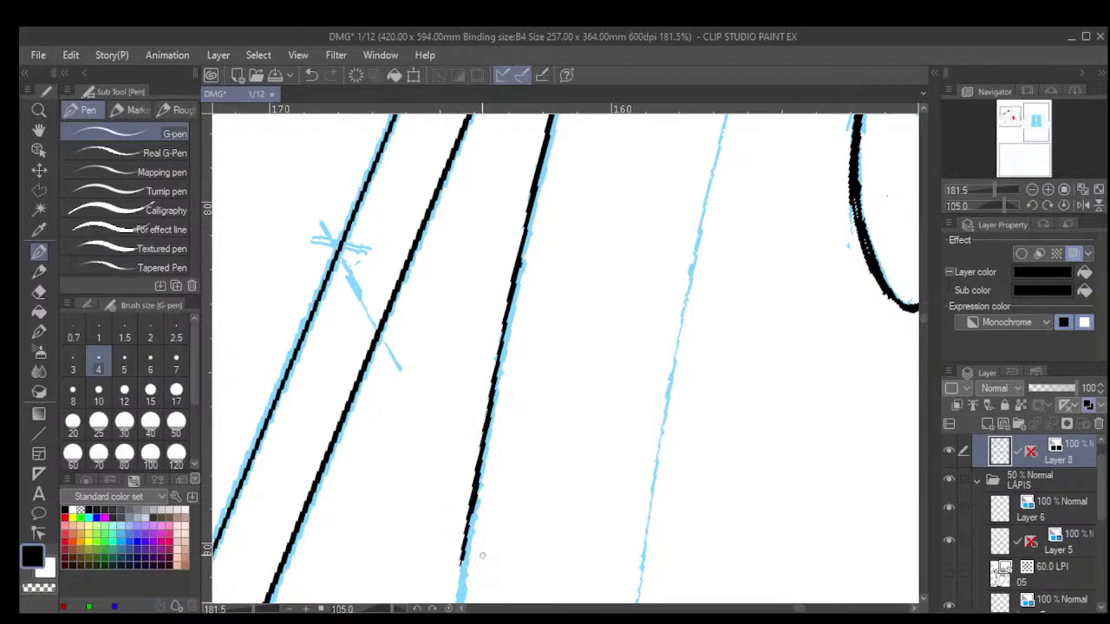
Lengthen and thicken the platter edge beyond the pointing fingertip with overlapping strokes, following the blue line away from the case border.
{"action": "left_click_drag", "start_coordinate": [554, 481], "coordinate": [573, 230]}
{"action": "left_click_drag", "start_coordinate": [573, 459], "coordinate": [591, 353]}
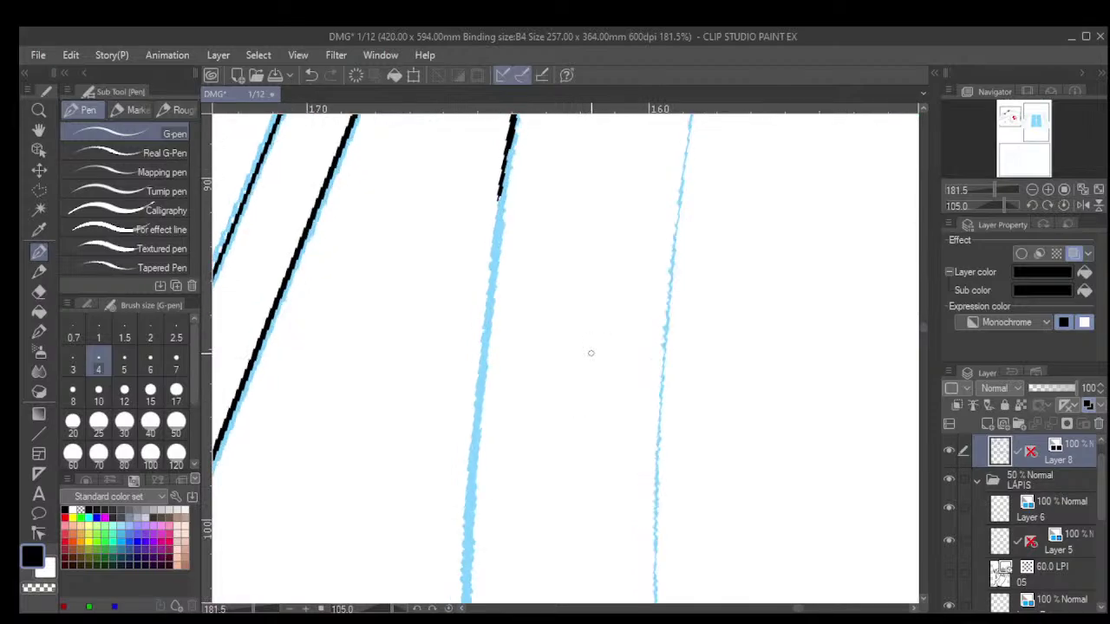
{"action": "left_click_drag", "start_coordinate": [500, 177], "coordinate": [487, 321]}
{"action": "left_click_drag", "start_coordinate": [497, 209], "coordinate": [481, 360]}
{"action": "left_click_drag", "start_coordinate": [491, 291], "coordinate": [477, 399]}
{"action": "left_click_drag", "start_coordinate": [491, 316], "coordinate": [474, 442]}
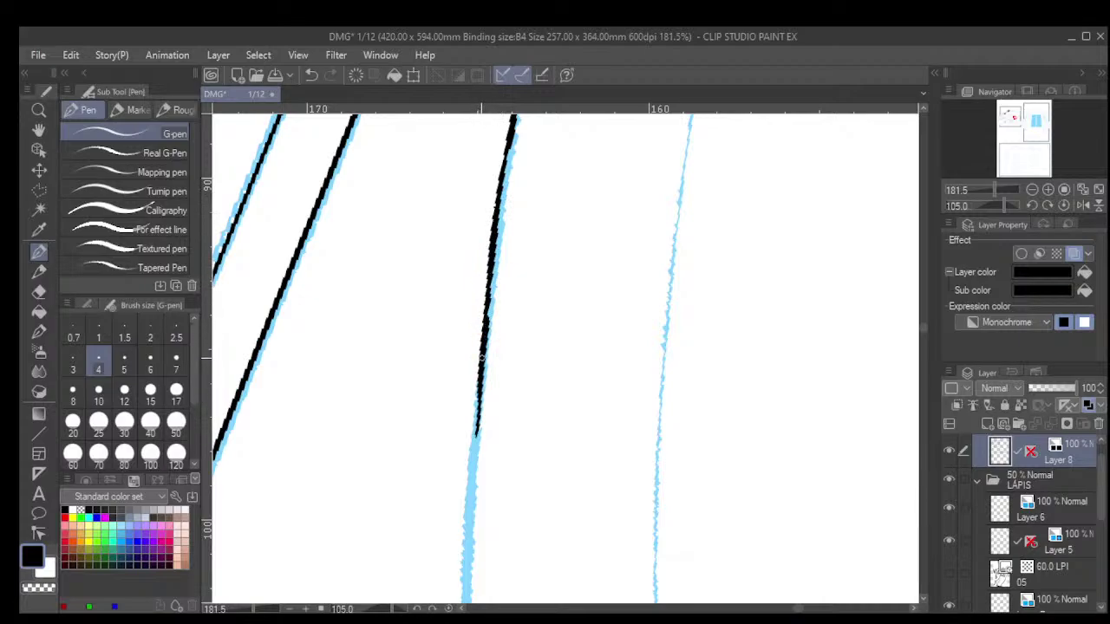
{"action": "left_click_drag", "start_coordinate": [478, 392], "coordinate": [472, 489]}
{"action": "left_click_drag", "start_coordinate": [475, 429], "coordinate": [465, 596]}
Carry the thickened platter edge with short overlapping strokes into the near-vertical stretch of the blue curve.
{"action": "scroll", "coordinate": [521, 390], "scroll_direction": "down", "scroll_amount": 4}
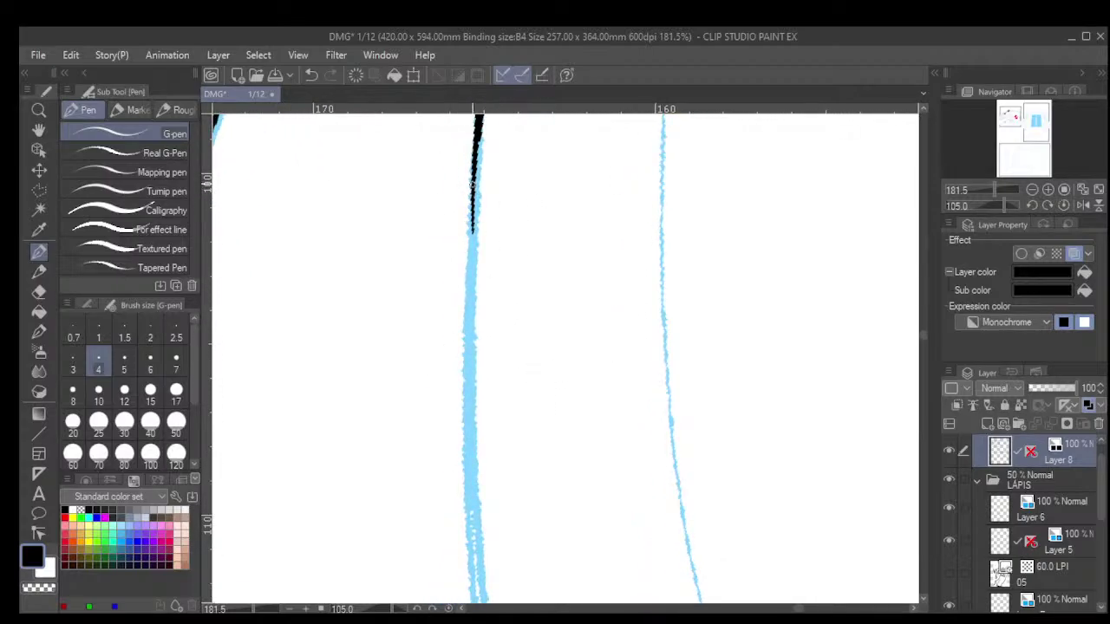
{"action": "left_click_drag", "start_coordinate": [473, 185], "coordinate": [469, 257]}
{"action": "left_click_drag", "start_coordinate": [471, 224], "coordinate": [467, 270]}
{"action": "left_click_drag", "start_coordinate": [472, 224], "coordinate": [469, 292]}
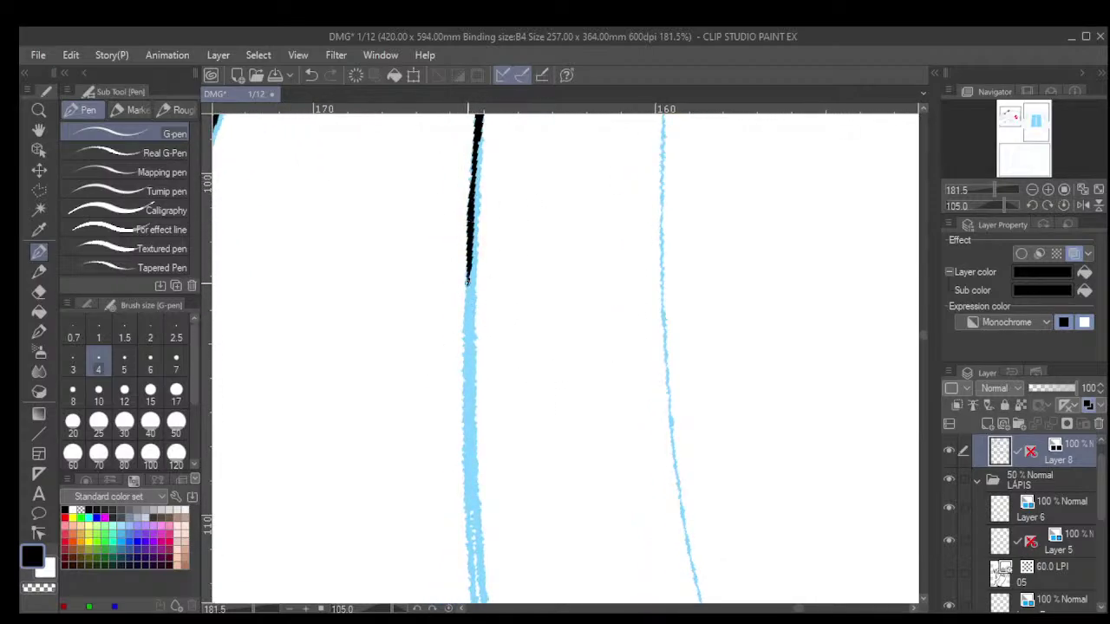
{"action": "mouse_move", "coordinate": [470, 251]}
{"action": "left_mouse_down"}
{"action": "mouse_move", "coordinate": [462, 346]}
{"action": "mouse_move", "coordinate": [470, 251]}
{"action": "mouse_move", "coordinate": [466, 381]}
{"action": "left_mouse_up"}
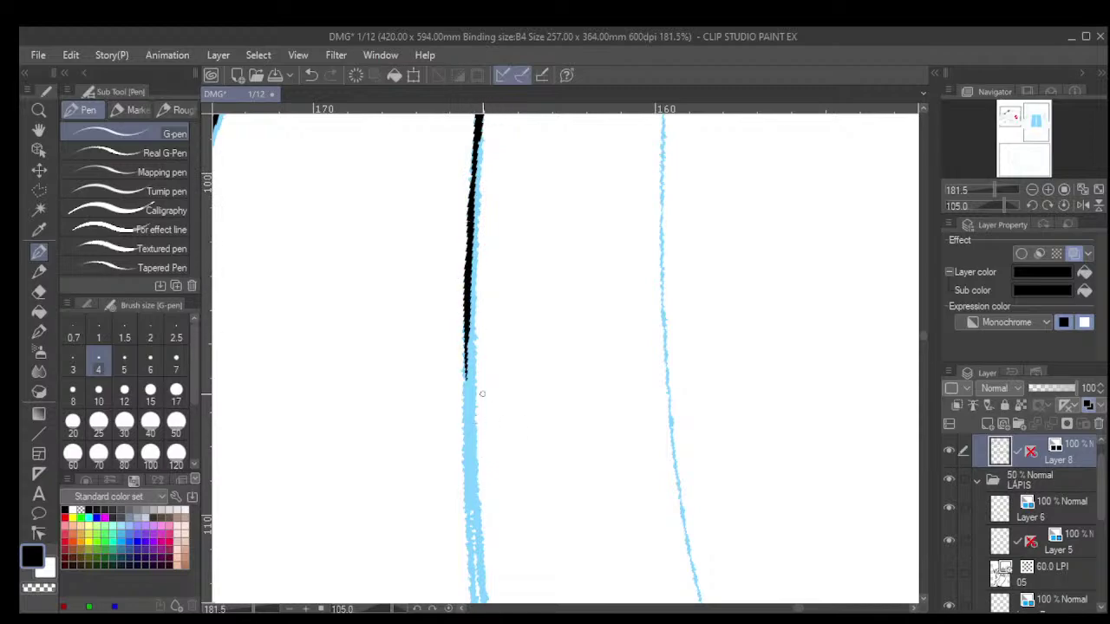
{"action": "left_click_drag", "start_coordinate": [470, 320], "coordinate": [468, 414]}
{"action": "mouse_move", "coordinate": [469, 364]}
{"action": "left_mouse_down"}
{"action": "mouse_move", "coordinate": [468, 422]}
{"action": "mouse_move", "coordinate": [466, 407]}
{"action": "left_mouse_up"}
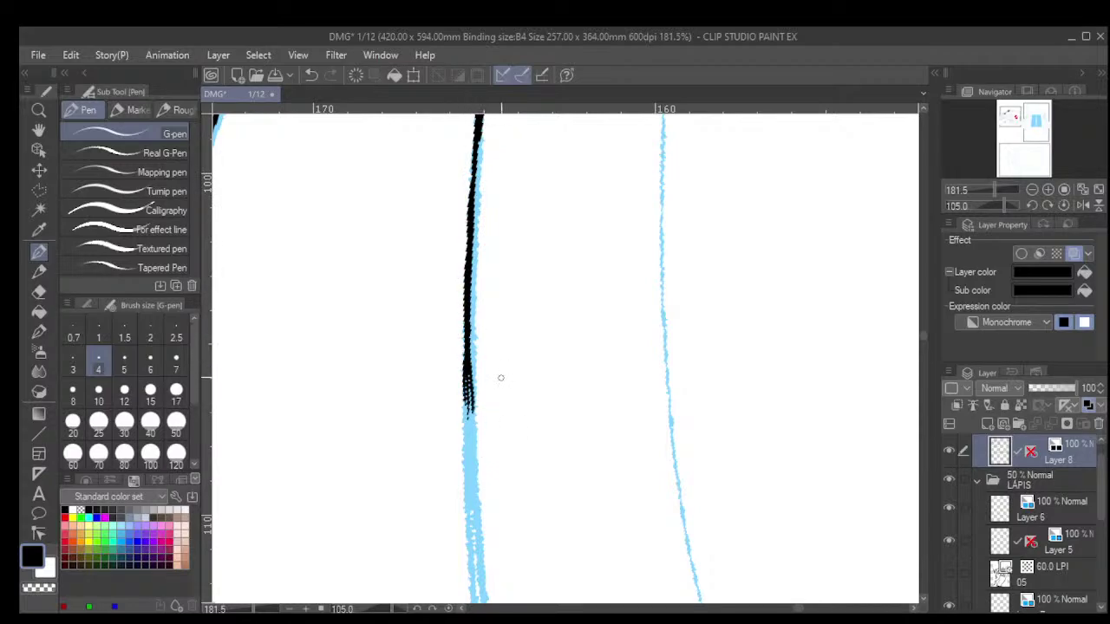
{"action": "key", "text": "ctrl+z"}
{"action": "key", "text": "ctrl+z"}
{"action": "key", "text": "ctrl+z"}
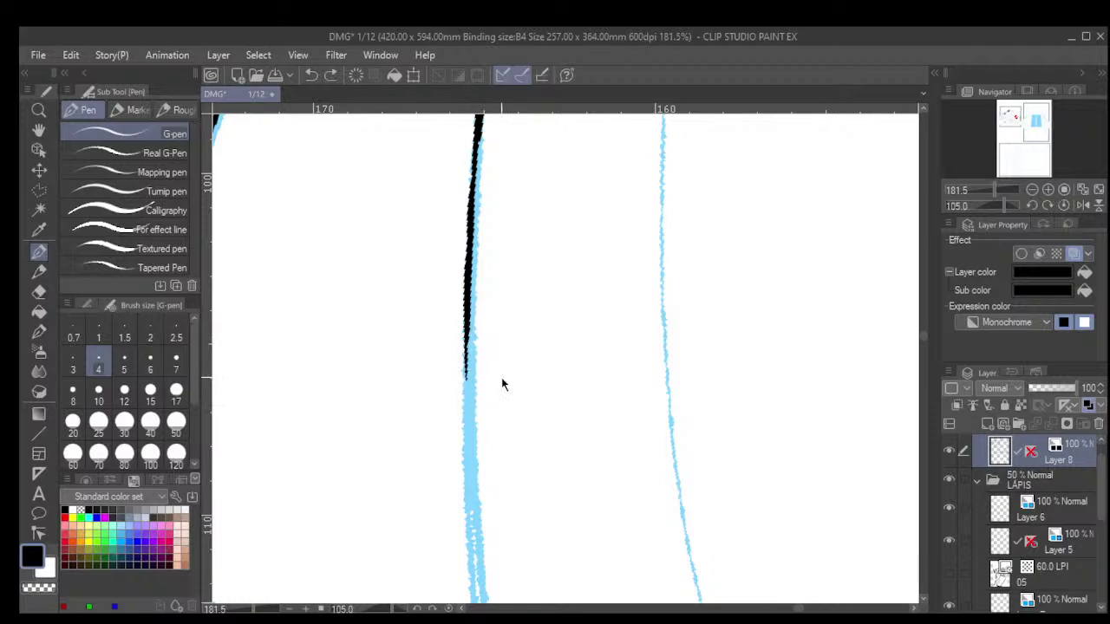
Continue the thickened platter edge through the near-vertical stretch with overlapping strokes, up to where the blue sketch line splits in two.
{"action": "mouse_move", "coordinate": [465, 342]}
{"action": "left_mouse_down"}
{"action": "mouse_move", "coordinate": [467, 390]}
{"action": "mouse_move", "coordinate": [465, 331]}
{"action": "mouse_move", "coordinate": [465, 421]}
{"action": "left_mouse_up"}
{"action": "left_click_drag", "start_coordinate": [467, 381], "coordinate": [468, 484]}
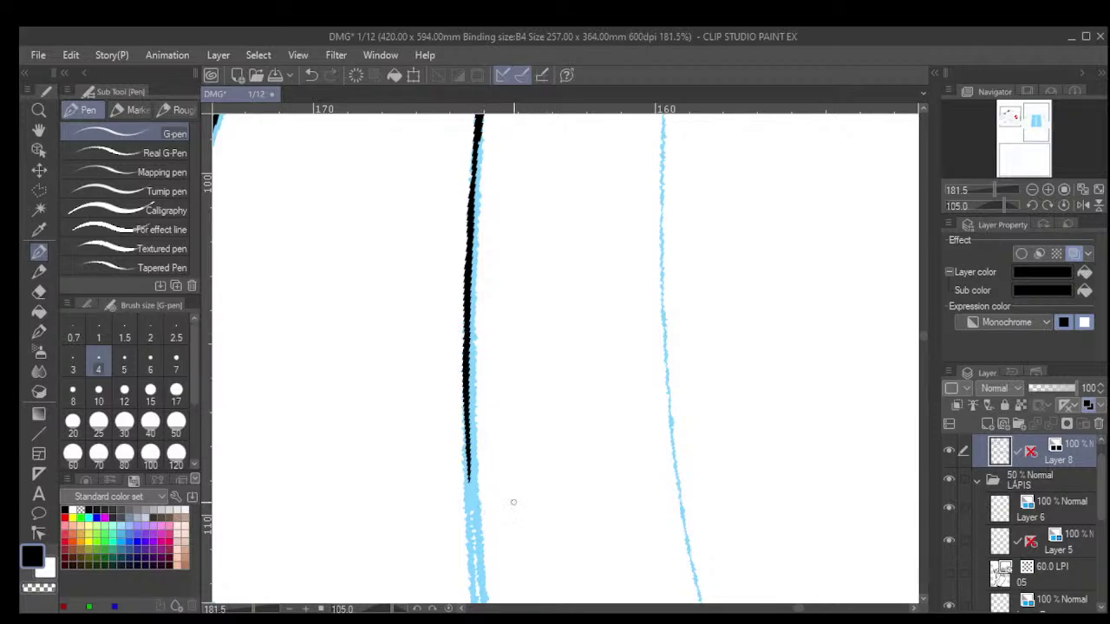
{"action": "left_click_drag", "start_coordinate": [465, 412], "coordinate": [467, 483]}
{"action": "left_click_drag", "start_coordinate": [466, 444], "coordinate": [468, 544]}
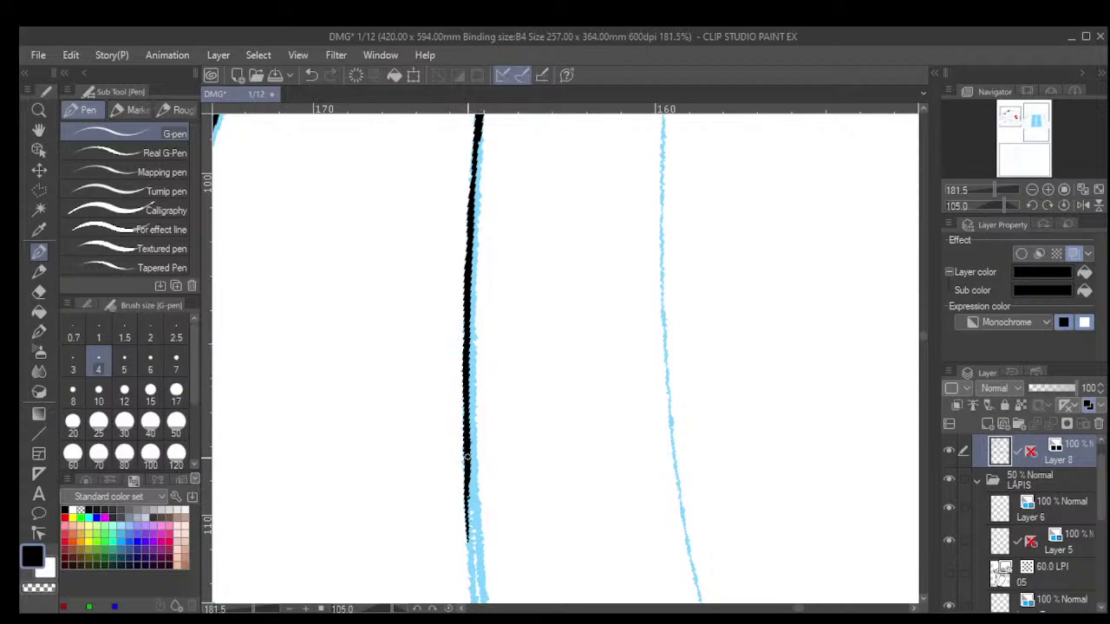
{"action": "left_click_drag", "start_coordinate": [467, 485], "coordinate": [473, 592]}
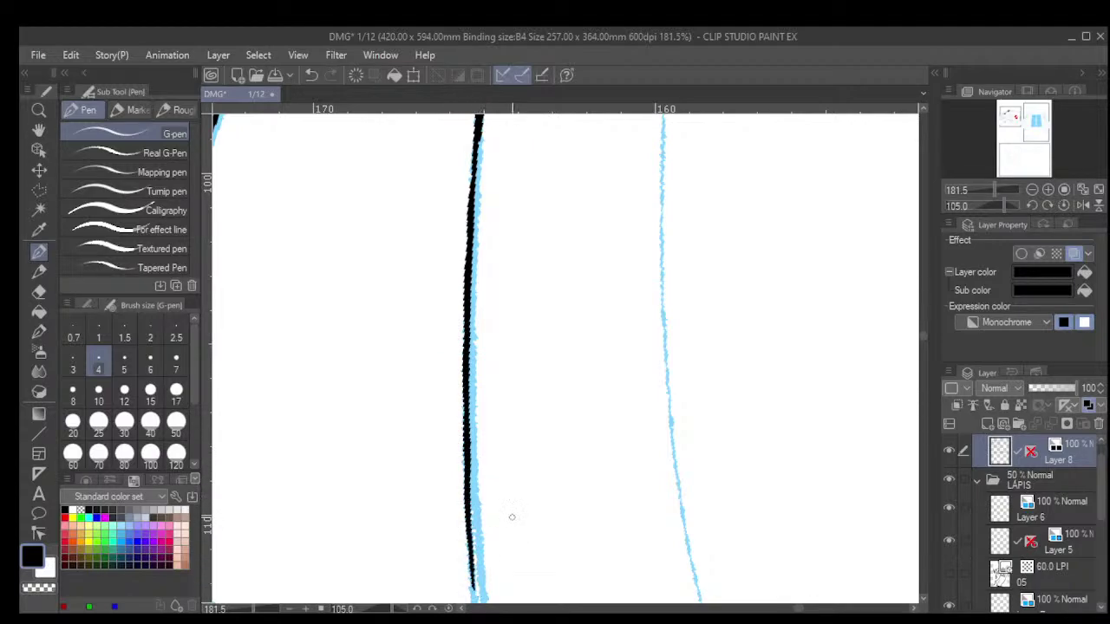
Rotate the canvas to 130 degrees and extend the platter edge along the inner of the two blue curves beside the case corner.
{"action": "left_click_drag", "start_coordinate": [542, 533], "coordinate": [546, 426]}
{"action": "left_click_drag", "start_coordinate": [551, 598], "coordinate": [580, 404]}
{"action": "scroll", "coordinate": [576, 439], "scroll_direction": "down", "scroll_amount": 1}
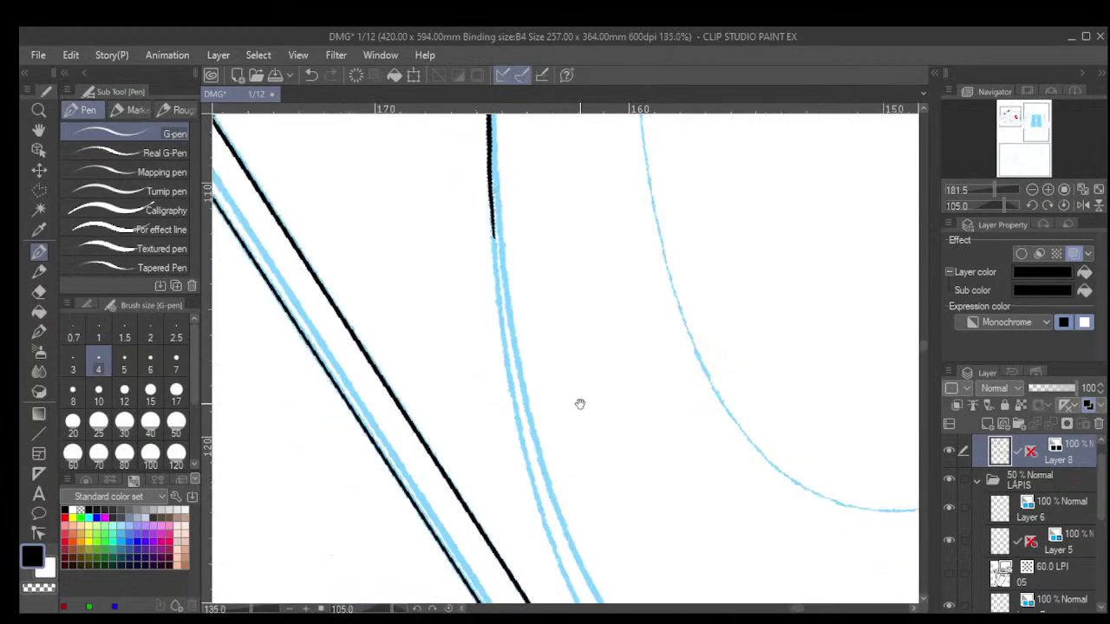
{"action": "scroll", "coordinate": [580, 404], "scroll_direction": "down", "scroll_amount": 6}
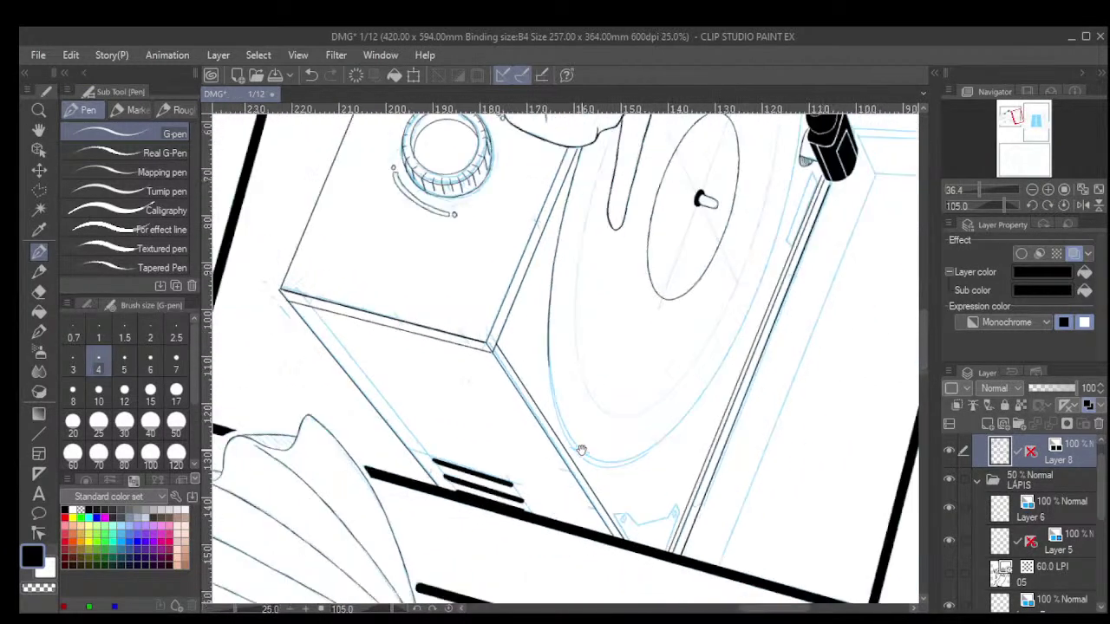
{"action": "scroll", "coordinate": [581, 450], "scroll_direction": "down", "scroll_amount": 2}
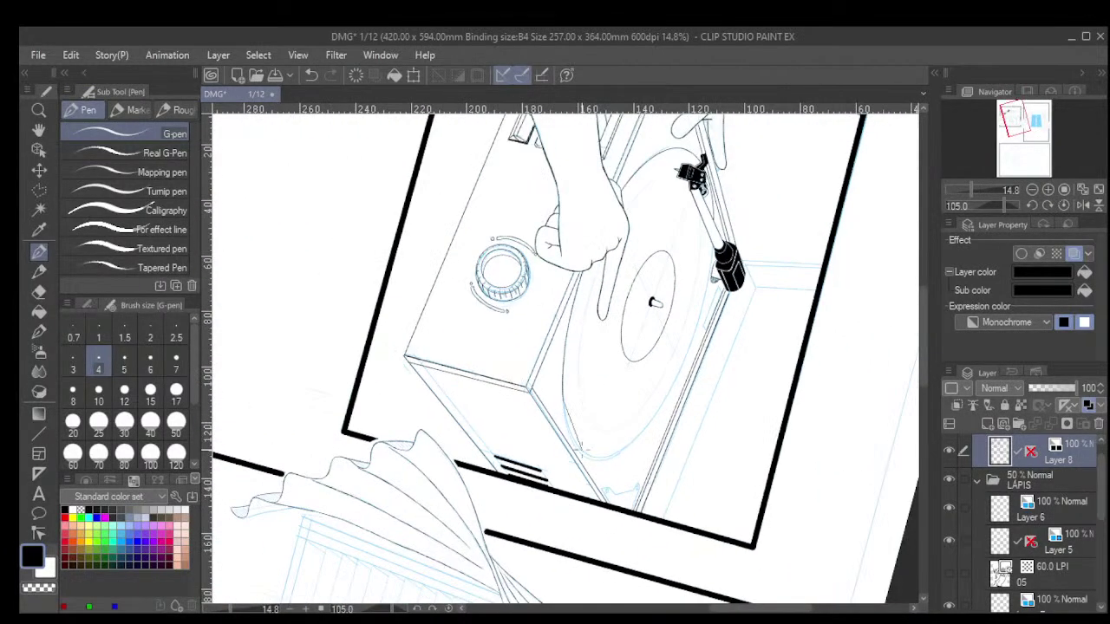
{"action": "key", "text": "minus"}
{"action": "key", "text": "minus"}
{"action": "key", "text": "minus"}
{"action": "key", "text": "minus"}
{"action": "key", "text": "minus"}
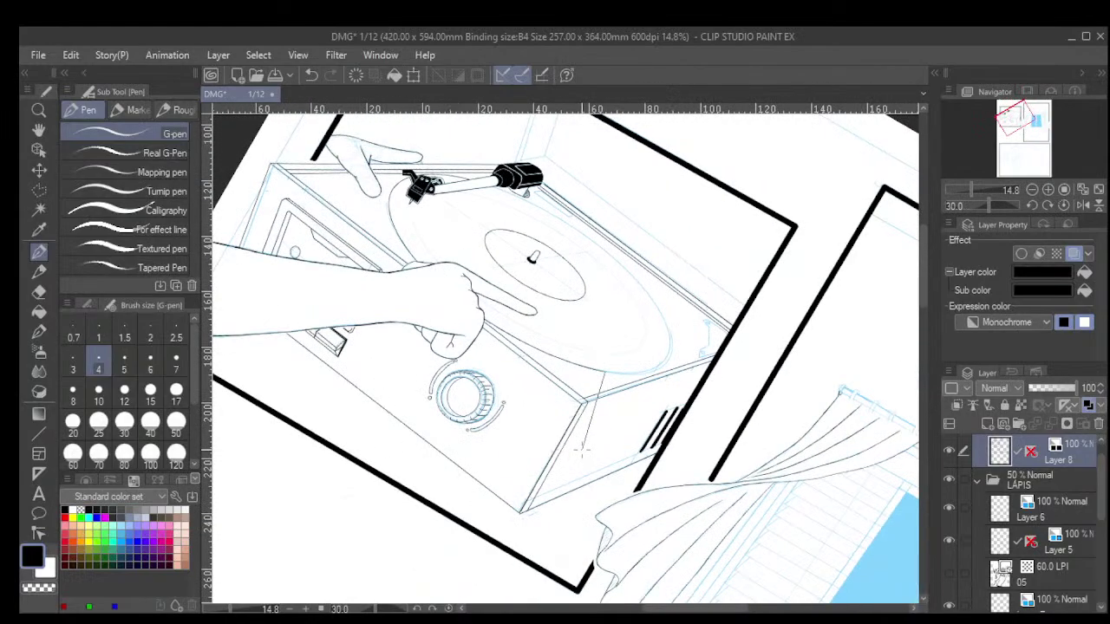
{"action": "key", "text": "asciicircum"}
{"action": "key", "text": "asciicircum"}
{"action": "key", "text": "asciicircum"}
{"action": "key", "text": "asciicircum"}
{"action": "key", "text": "asciicircum"}
{"action": "key", "text": "asciicircum"}
{"action": "key", "text": "asciicircum"}
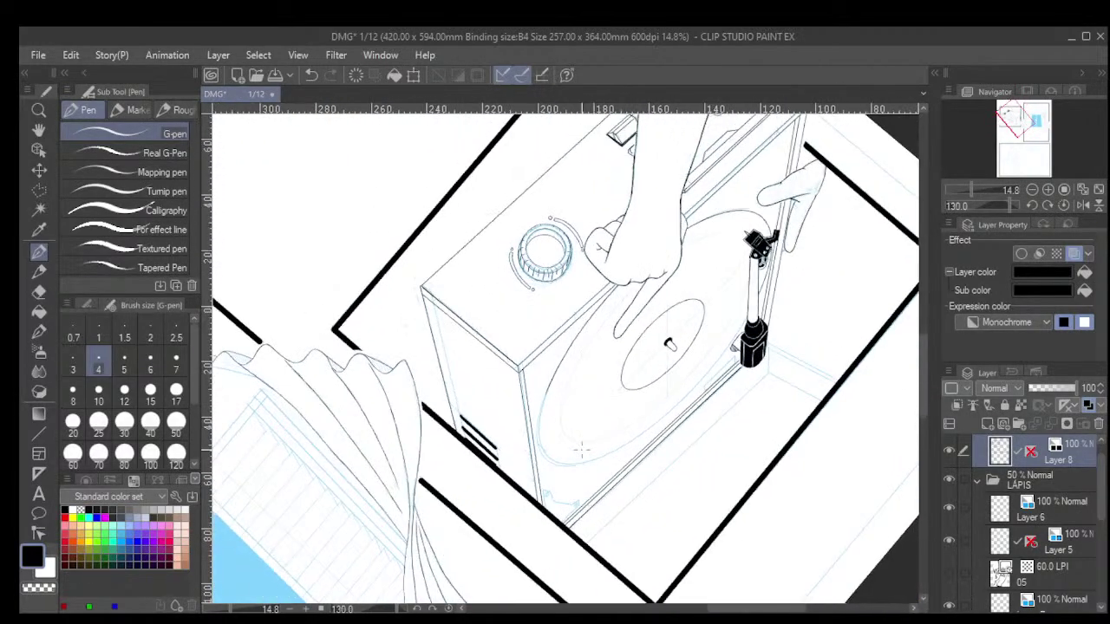
{"action": "scroll", "coordinate": [581, 451], "scroll_direction": "up", "scroll_amount": 5}
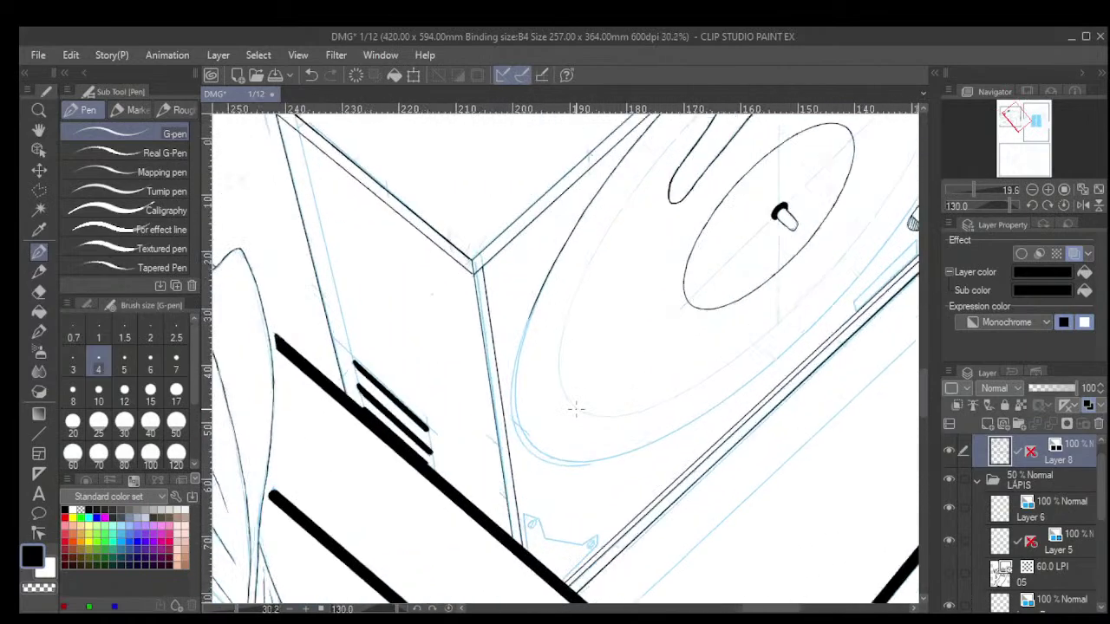
{"action": "scroll", "coordinate": [514, 344], "scroll_direction": "up", "scroll_amount": 4}
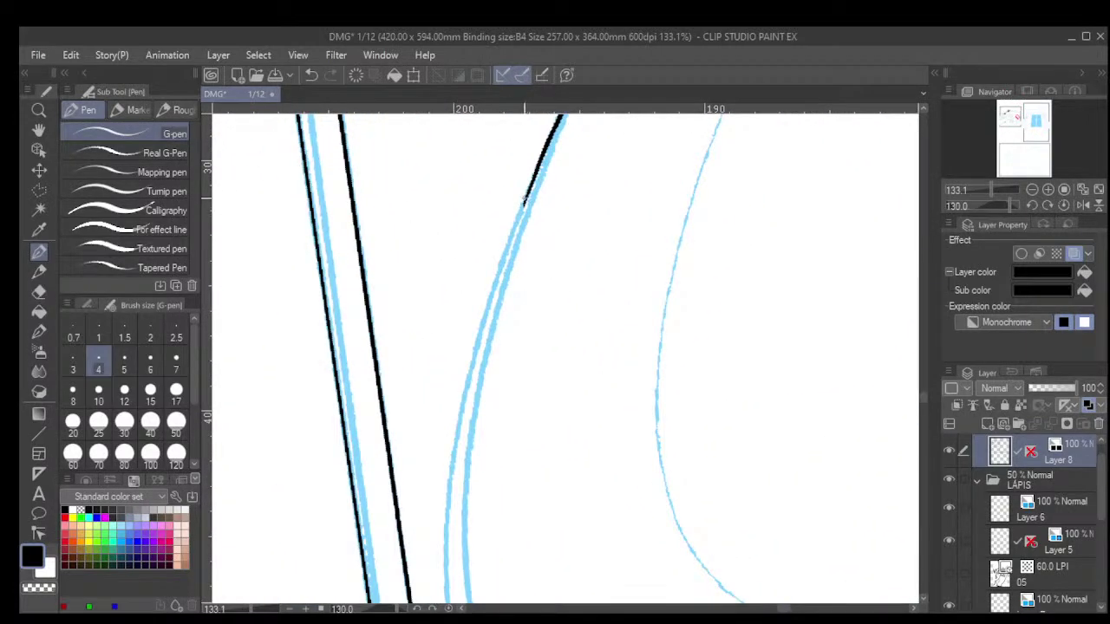
{"action": "left_click_drag", "start_coordinate": [522, 210], "coordinate": [520, 233]}
{"action": "mouse_move", "coordinate": [493, 308]}
{"action": "left_mouse_down"}
{"action": "mouse_move", "coordinate": [504, 264]}
{"action": "mouse_move", "coordinate": [489, 322]}
{"action": "mouse_move", "coordinate": [505, 263]}
{"action": "mouse_move", "coordinate": [453, 562]}
{"action": "left_mouse_up"}
Ink the platter edge through the start of its tight bend, crossing the short blue tick marks over the curve.
{"action": "scroll", "coordinate": [483, 375], "scroll_direction": "up", "scroll_amount": 1}
{"action": "scroll", "coordinate": [483, 377], "scroll_direction": "up", "scroll_amount": 2}
{"action": "mouse_move", "coordinate": [505, 597]}
{"action": "left_mouse_down"}
{"action": "mouse_move", "coordinate": [535, 417]}
{"action": "mouse_move", "coordinate": [572, 334]}
{"action": "left_mouse_up"}
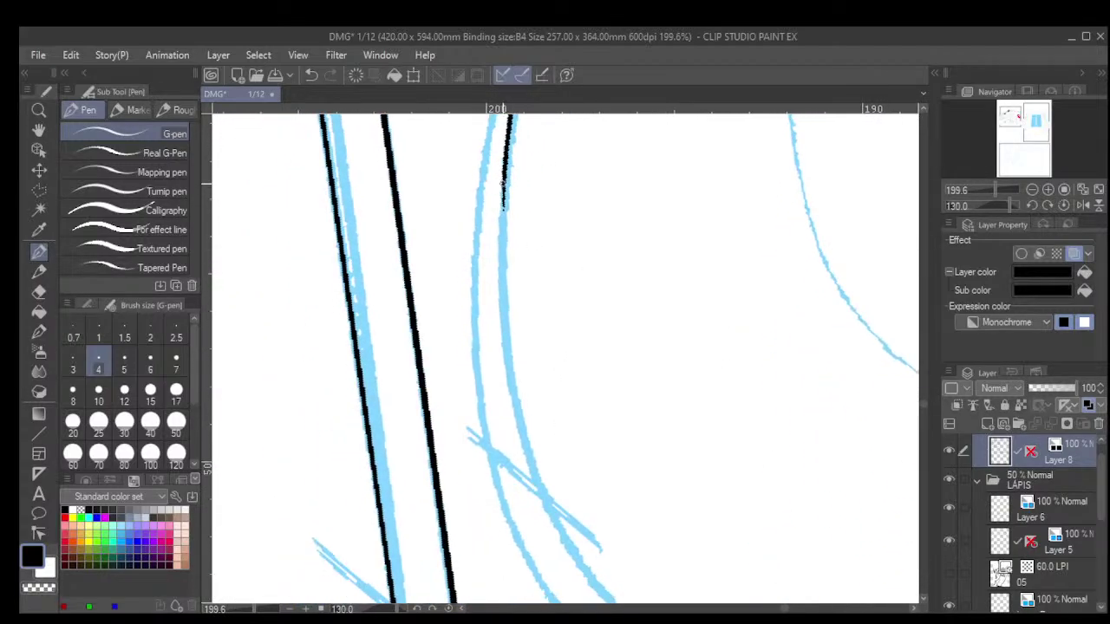
{"action": "left_click_drag", "start_coordinate": [502, 184], "coordinate": [503, 325]}
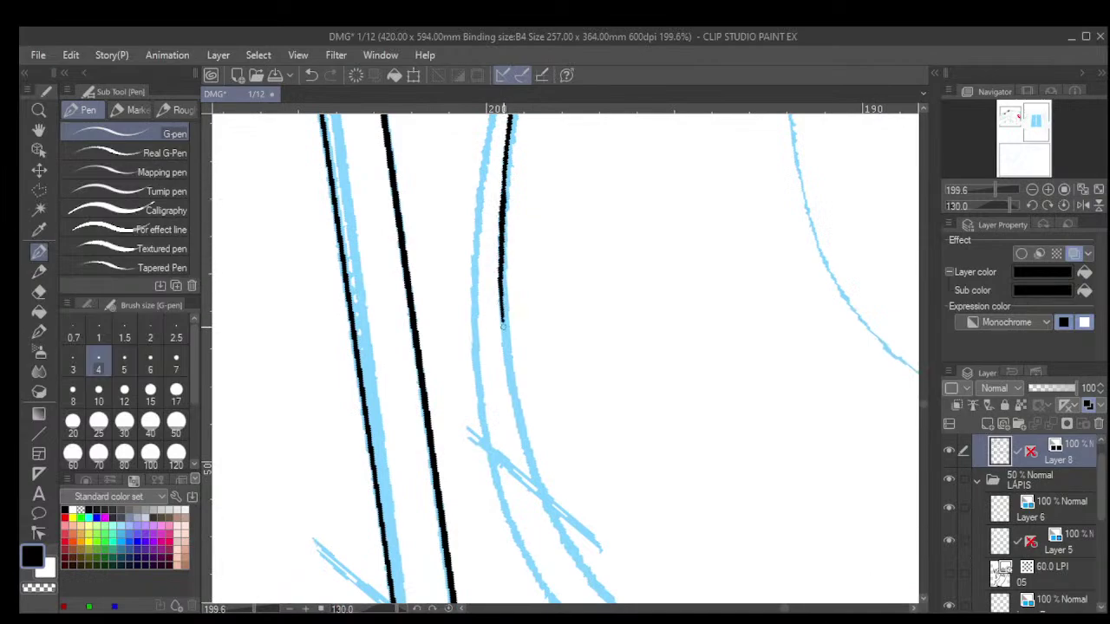
{"action": "left_click_drag", "start_coordinate": [501, 279], "coordinate": [523, 439]}
{"action": "left_click_drag", "start_coordinate": [515, 396], "coordinate": [563, 540]}
Rotate the canvas to -145 degrees and ink the tight bend of the platter edge beyond the tick marks with short overlapping strokes.
{"action": "scroll", "coordinate": [565, 524], "scroll_direction": "down", "scroll_amount": 1}
{"action": "scroll", "coordinate": [564, 525], "scroll_direction": "down", "scroll_amount": 8}
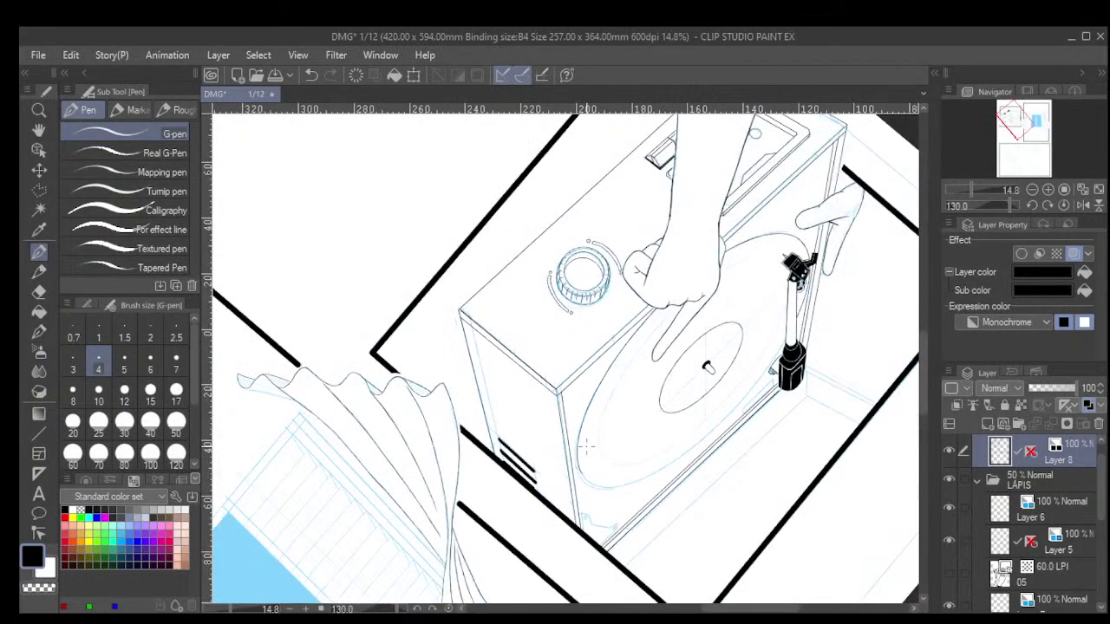
{"action": "left_click_drag", "start_coordinate": [586, 446], "coordinate": [469, 391]}
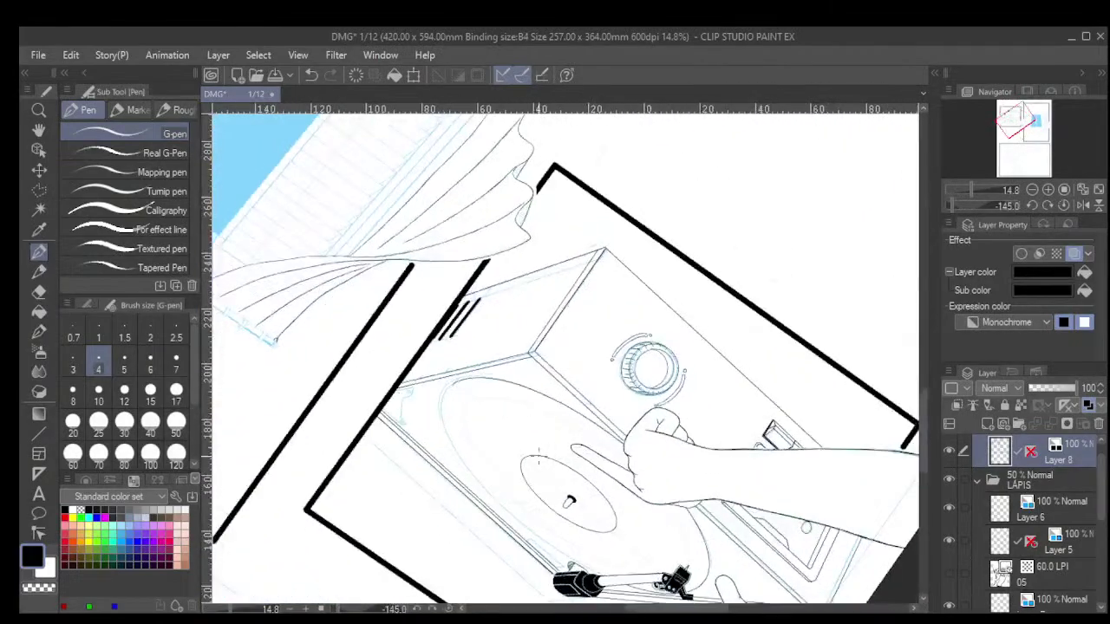
{"action": "left_click_drag", "start_coordinate": [469, 451], "coordinate": [585, 466]}
{"action": "scroll", "coordinate": [585, 466], "scroll_direction": "up", "scroll_amount": 6}
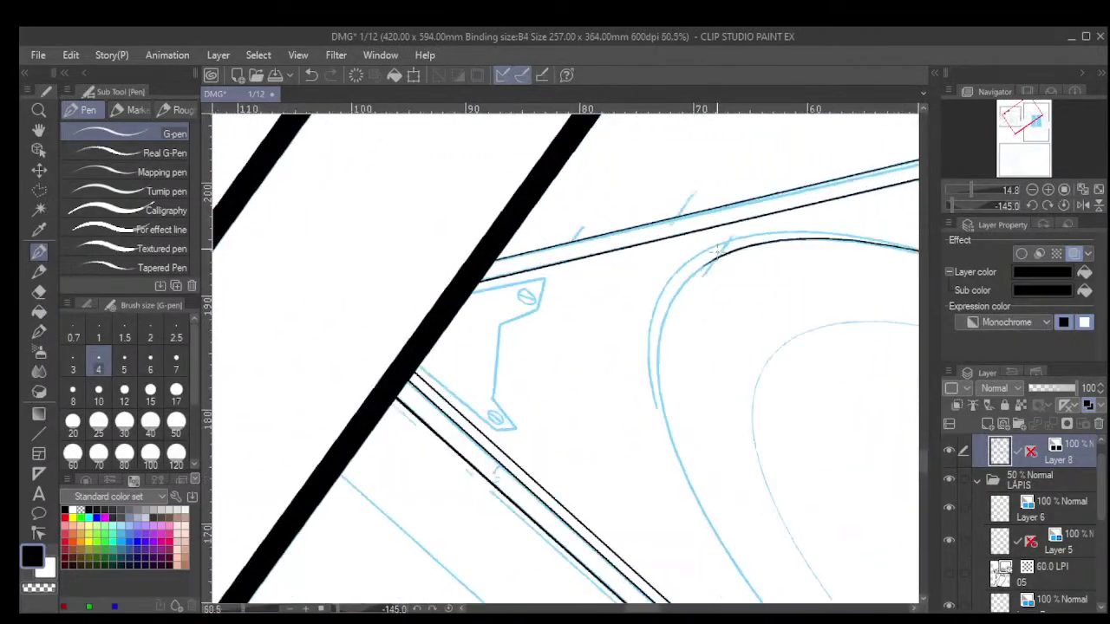
{"action": "scroll", "coordinate": [782, 288], "scroll_direction": "up", "scroll_amount": 4}
{"action": "mouse_move", "coordinate": [667, 243]}
{"action": "left_mouse_down"}
{"action": "mouse_move", "coordinate": [606, 284]}
{"action": "mouse_move", "coordinate": [636, 266]}
{"action": "mouse_move", "coordinate": [585, 340]}
{"action": "mouse_move", "coordinate": [623, 274]}
{"action": "mouse_move", "coordinate": [572, 324]}
{"action": "mouse_move", "coordinate": [612, 284]}
{"action": "mouse_move", "coordinate": [568, 340]}
{"action": "left_mouse_up"}
{"action": "left_click_drag", "start_coordinate": [595, 302], "coordinate": [553, 362]}
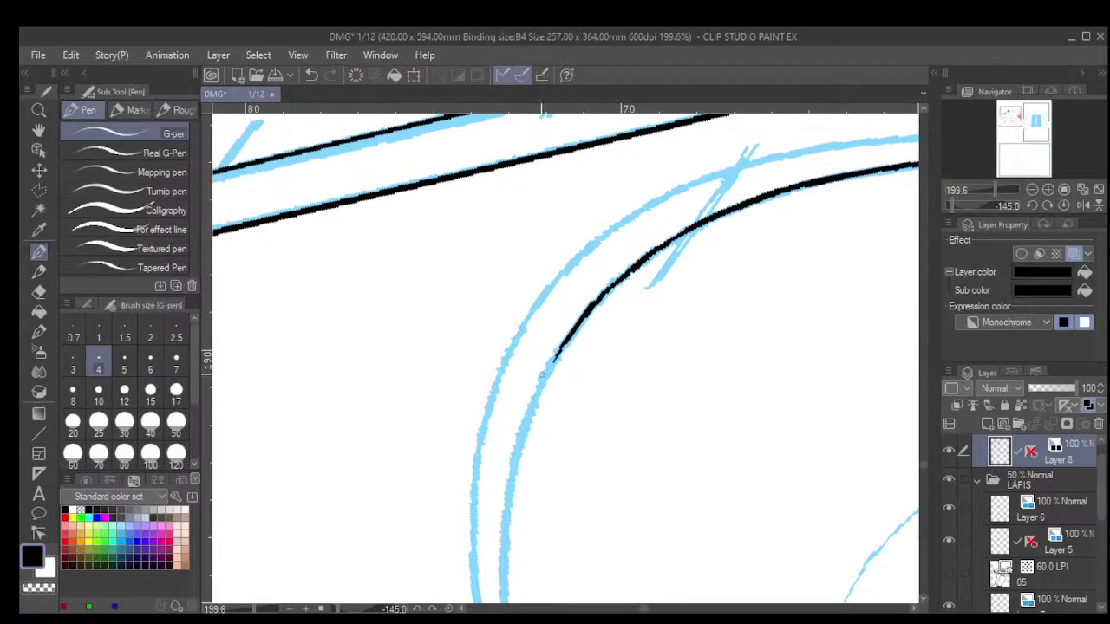
{"action": "left_click_drag", "start_coordinate": [573, 324], "coordinate": [539, 386]}
{"action": "left_click_drag", "start_coordinate": [562, 345], "coordinate": [523, 422]}
{"action": "left_click_drag", "start_coordinate": [542, 373], "coordinate": [511, 475]}
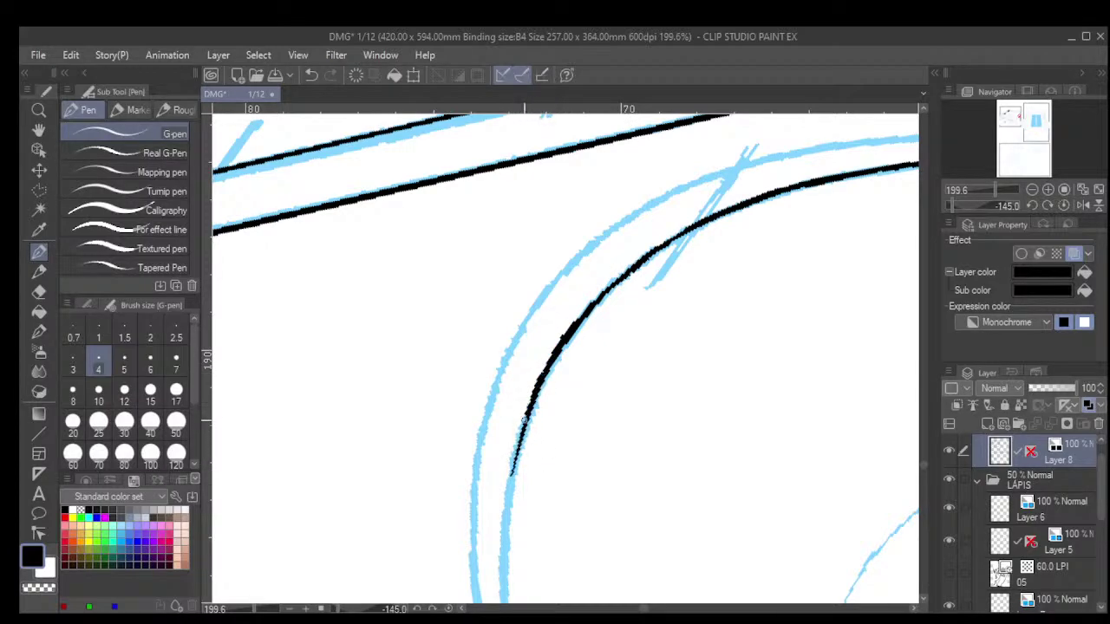
{"action": "left_click_drag", "start_coordinate": [525, 416], "coordinate": [507, 501]}
Carry the thickened platter edge out of the bend, past the end of the outer blue line and into the straighter slanted stretch.
{"action": "scroll", "coordinate": [576, 434], "scroll_direction": "down", "scroll_amount": 5}
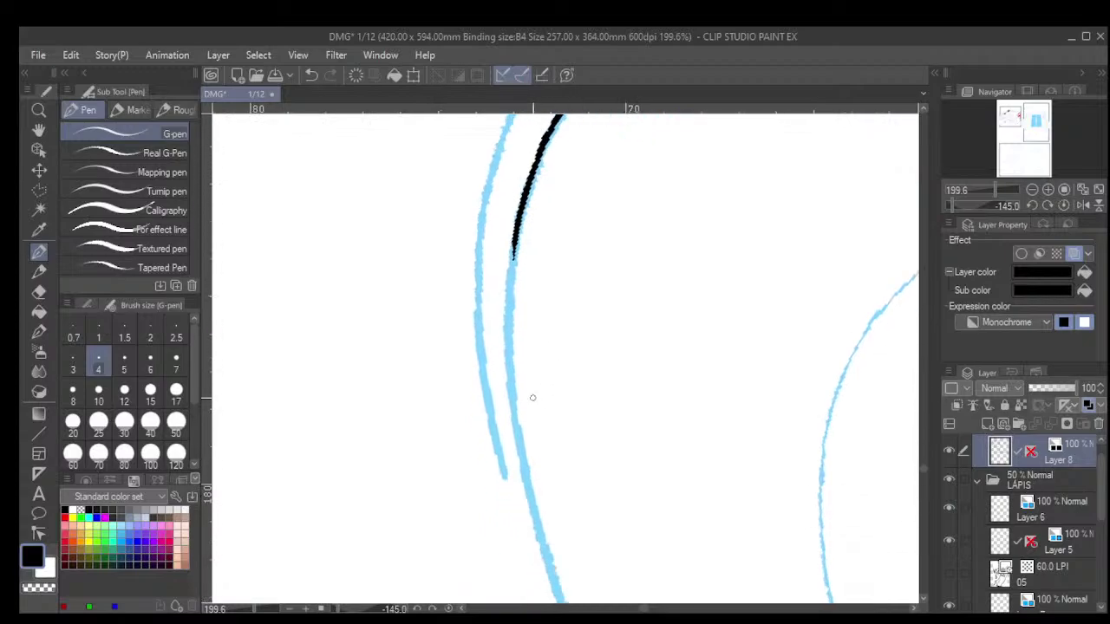
{"action": "left_click_drag", "start_coordinate": [511, 236], "coordinate": [507, 373]}
{"action": "left_click_drag", "start_coordinate": [508, 330], "coordinate": [518, 439]}
{"action": "left_click_drag", "start_coordinate": [510, 359], "coordinate": [525, 472]}
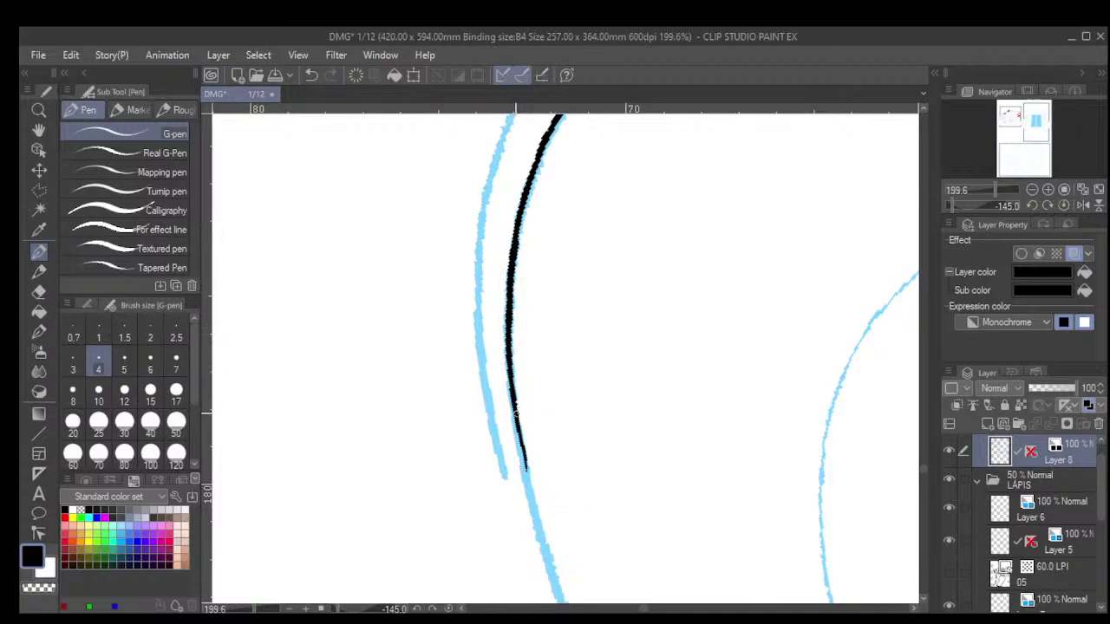
{"action": "left_click_drag", "start_coordinate": [513, 416], "coordinate": [535, 518]}
{"action": "left_click_drag", "start_coordinate": [516, 437], "coordinate": [548, 558]}
{"action": "scroll", "coordinate": [570, 562], "scroll_direction": "down", "scroll_amount": 5}
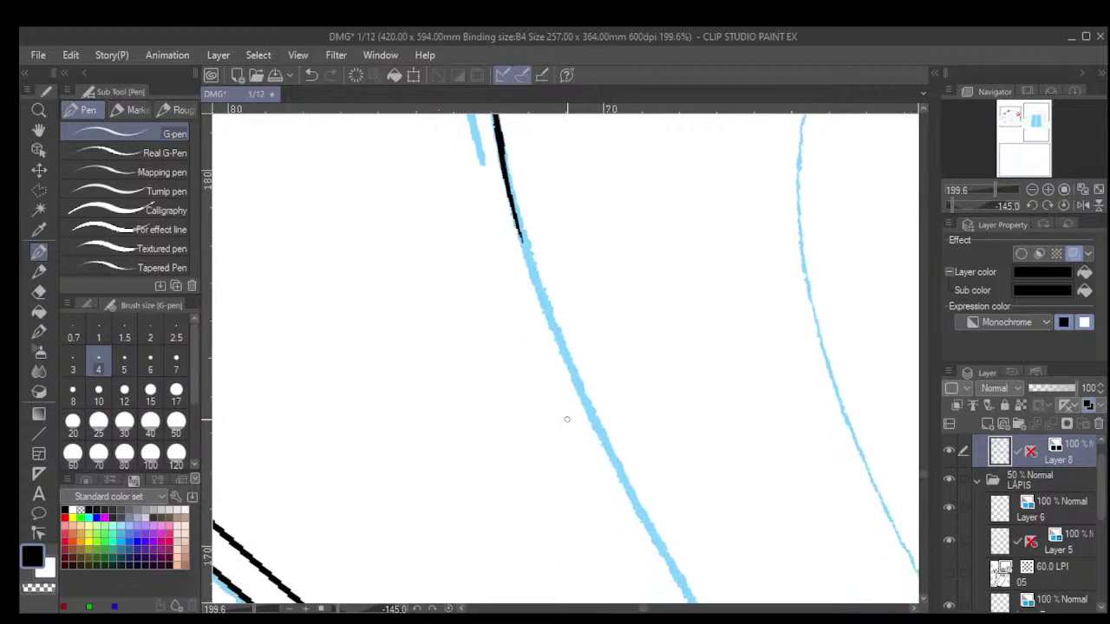
{"action": "left_click_drag", "start_coordinate": [512, 199], "coordinate": [565, 357]}
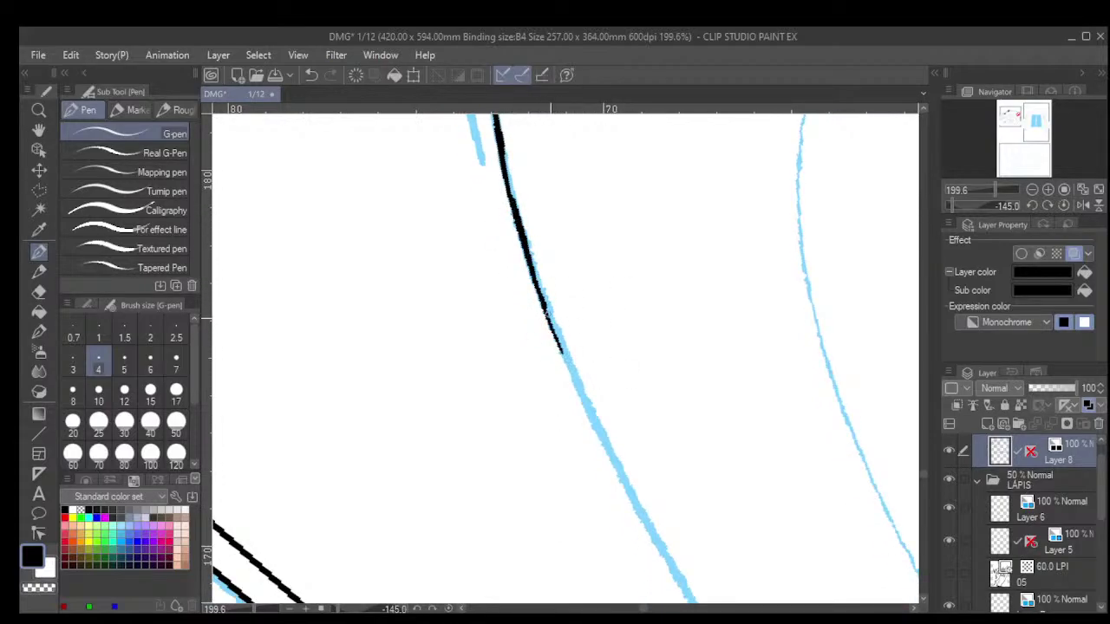
{"action": "left_click_drag", "start_coordinate": [544, 306], "coordinate": [600, 444]}
{"action": "left_click_drag", "start_coordinate": [581, 395], "coordinate": [640, 506]}
{"action": "left_click_drag", "start_coordinate": [609, 462], "coordinate": [669, 557]}
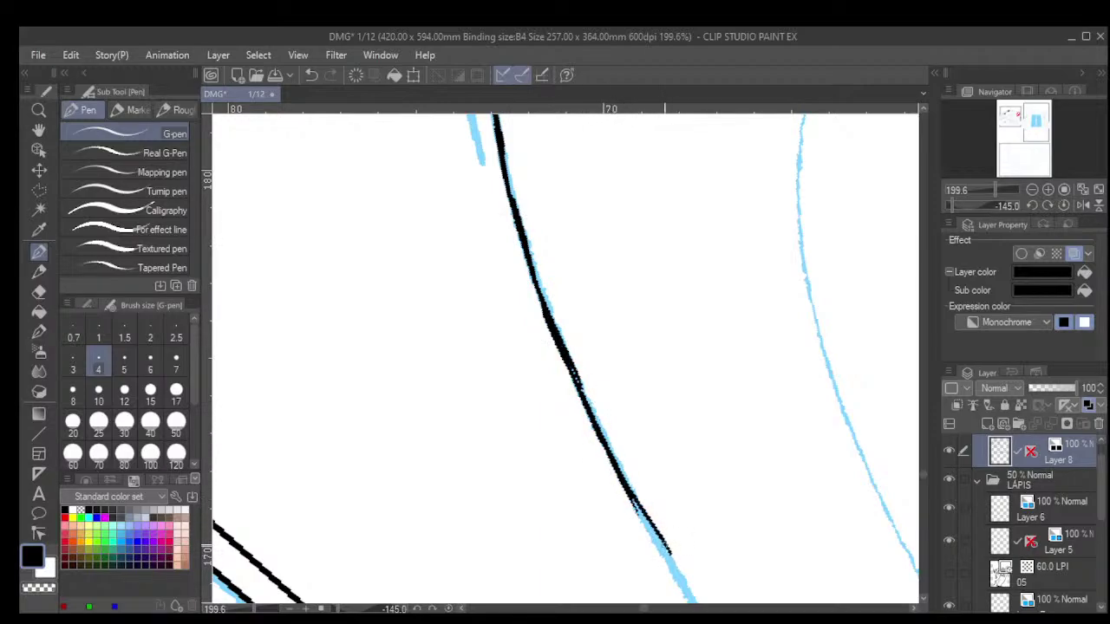
{"action": "left_click_drag", "start_coordinate": [623, 487], "coordinate": [679, 576]}
{"action": "key", "text": "ctrl+z"}
{"action": "key", "text": "ctrl+z"}
{"action": "key", "text": "ctrl+z"}
Rotate the canvas to -105 degrees and ink the platter edge along the long near-vertical blue line beside the case's far border.
{"action": "mouse_move", "coordinate": [656, 495]}
{"action": "left_mouse_down"}
{"action": "mouse_move", "coordinate": [649, 538]}
{"action": "mouse_move", "coordinate": [698, 374]}
{"action": "left_mouse_up"}
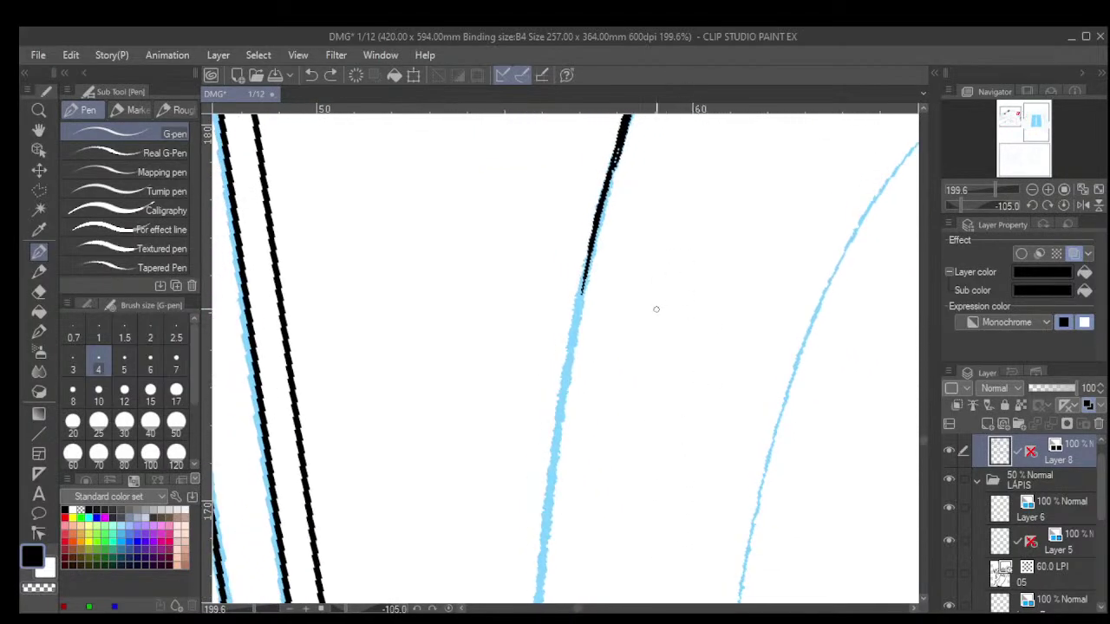
{"action": "left_click_drag", "start_coordinate": [591, 244], "coordinate": [561, 397]}
{"action": "left_click_drag", "start_coordinate": [567, 347], "coordinate": [537, 591]}
{"action": "scroll", "coordinate": [612, 503], "scroll_direction": "down", "scroll_amount": 8}
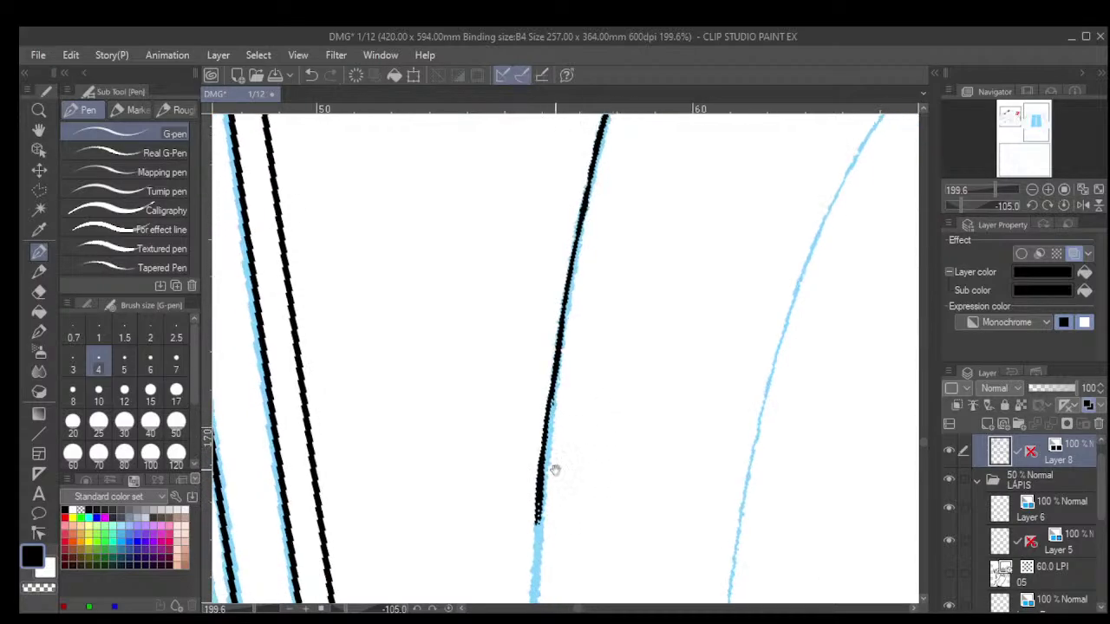
{"action": "scroll", "coordinate": [581, 477], "scroll_direction": "down", "scroll_amount": 3}
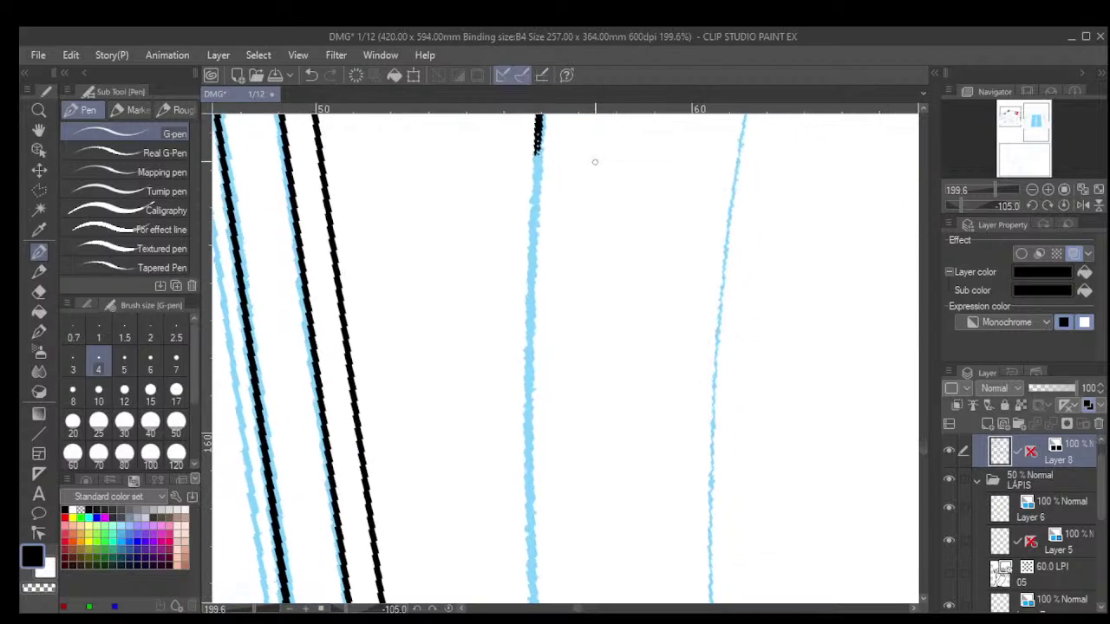
{"action": "left_click_drag", "start_coordinate": [537, 137], "coordinate": [527, 399]}
{"action": "left_click_drag", "start_coordinate": [528, 351], "coordinate": [530, 520]}
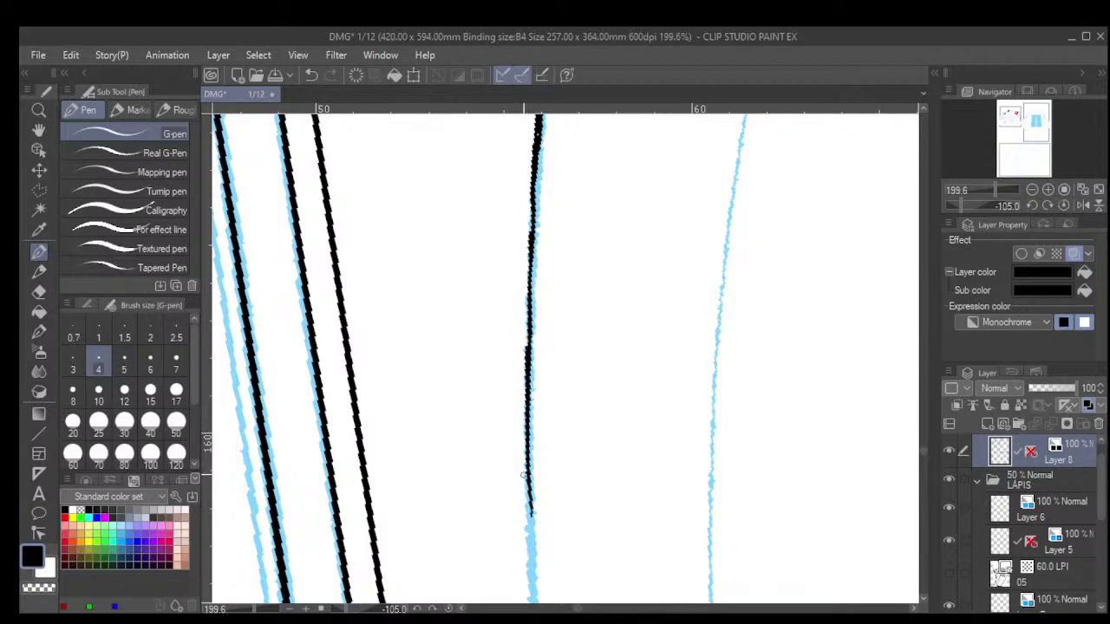
{"action": "left_click_drag", "start_coordinate": [522, 475], "coordinate": [531, 598]}
Extend the platter edge with overlapping strokes where the blue line starts slanting alongside the case's parallel border lines.
{"action": "left_click_drag", "start_coordinate": [547, 450], "coordinate": [563, 156]}
{"action": "left_click_drag", "start_coordinate": [586, 392], "coordinate": [592, 243]}
{"action": "mouse_move", "coordinate": [601, 364]}
{"action": "left_mouse_down"}
{"action": "mouse_move", "coordinate": [590, 263]}
{"action": "mouse_move", "coordinate": [610, 320]}
{"action": "left_mouse_up"}
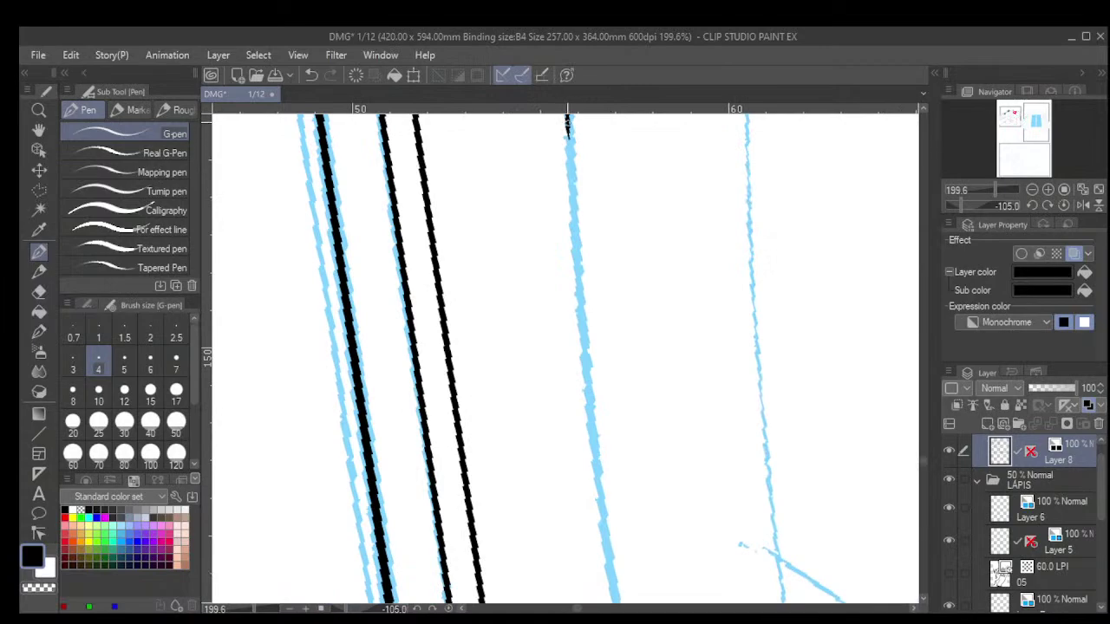
{"action": "left_click_drag", "start_coordinate": [568, 121], "coordinate": [576, 256]}
{"action": "left_click_drag", "start_coordinate": [572, 216], "coordinate": [581, 319]}
{"action": "left_click_drag", "start_coordinate": [574, 270], "coordinate": [593, 444]}
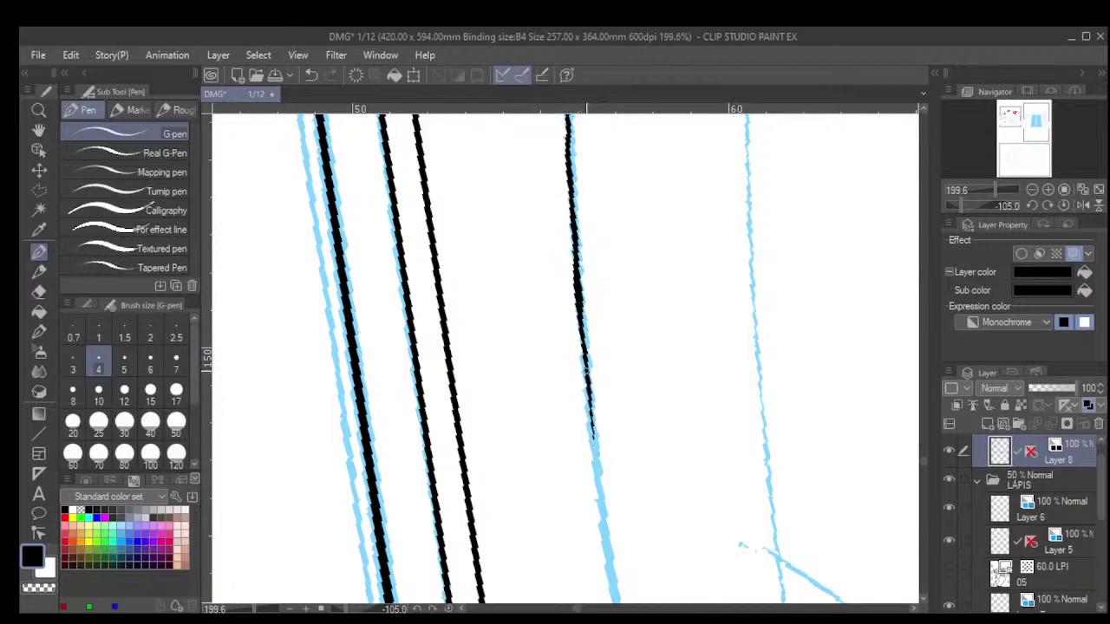
{"action": "left_click_drag", "start_coordinate": [586, 387], "coordinate": [607, 531]}
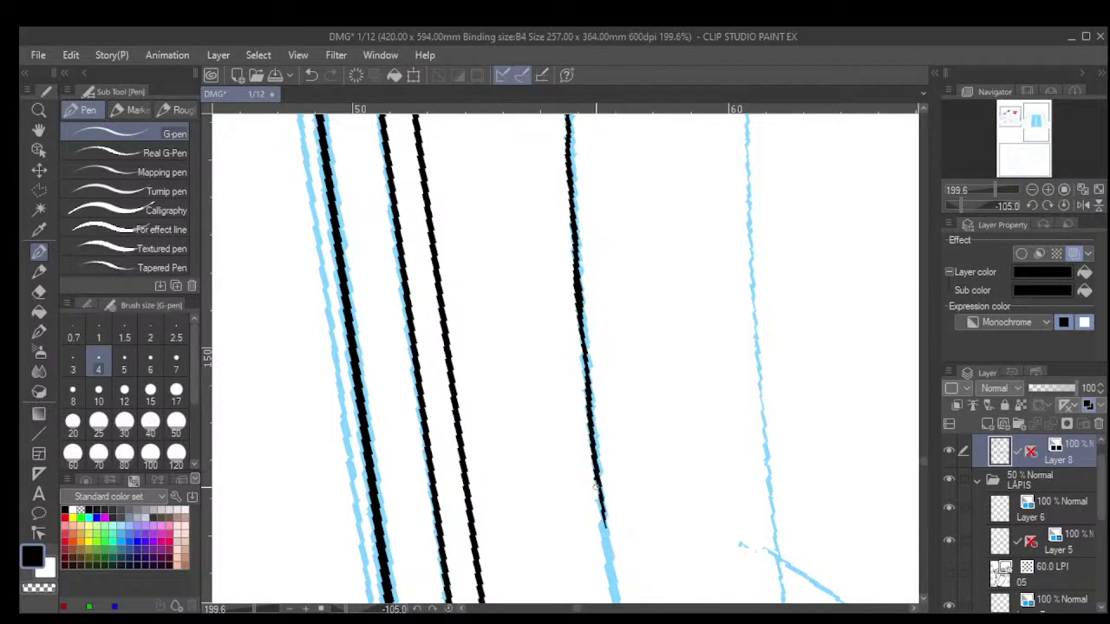
{"action": "left_click_drag", "start_coordinate": [596, 487], "coordinate": [619, 590]}
{"action": "left_click_drag", "start_coordinate": [606, 547], "coordinate": [619, 598]}
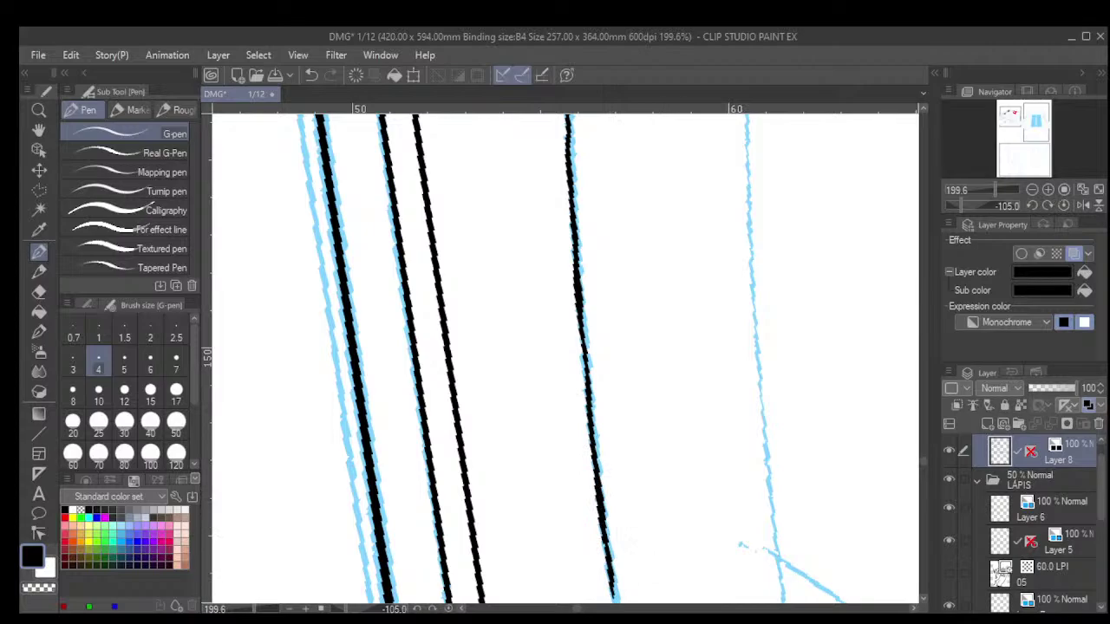
Ink the next slanted stretch of the platter edge, as far as the blue bracket outline next to the case border.
{"action": "mouse_move", "coordinate": [722, 568]}
{"action": "left_mouse_down"}
{"action": "mouse_move", "coordinate": [714, 404]}
{"action": "mouse_move", "coordinate": [694, 303]}
{"action": "left_mouse_up"}
{"action": "left_click_drag", "start_coordinate": [704, 555], "coordinate": [647, 372]}
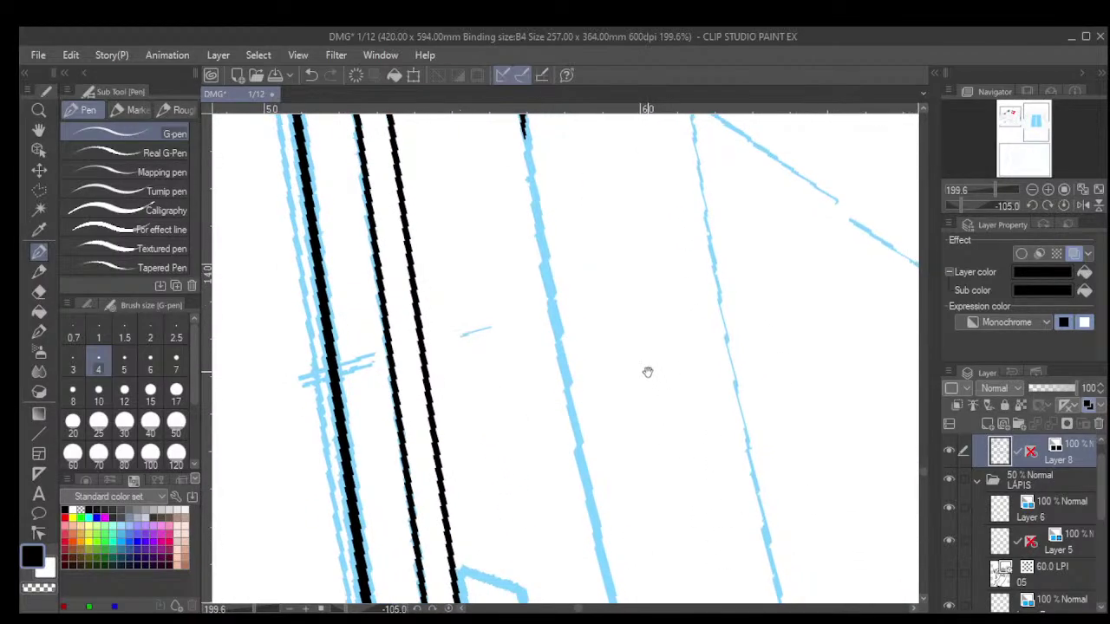
{"action": "left_click_drag", "start_coordinate": [525, 130], "coordinate": [574, 422]}
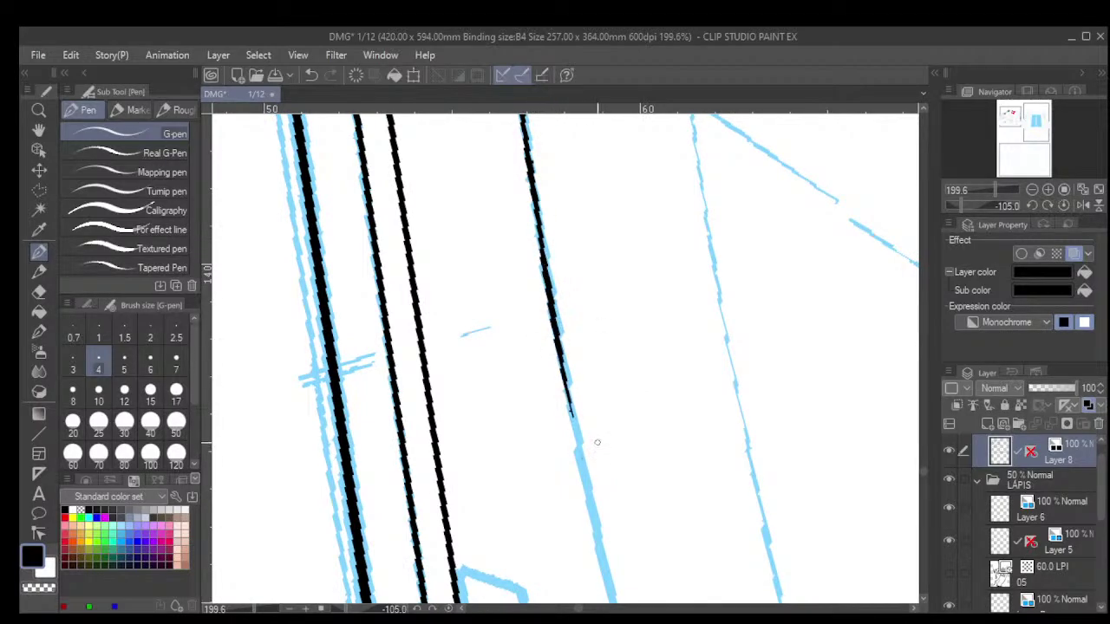
{"action": "left_click_drag", "start_coordinate": [566, 381], "coordinate": [587, 498]}
{"action": "left_click_drag", "start_coordinate": [578, 451], "coordinate": [597, 527]}
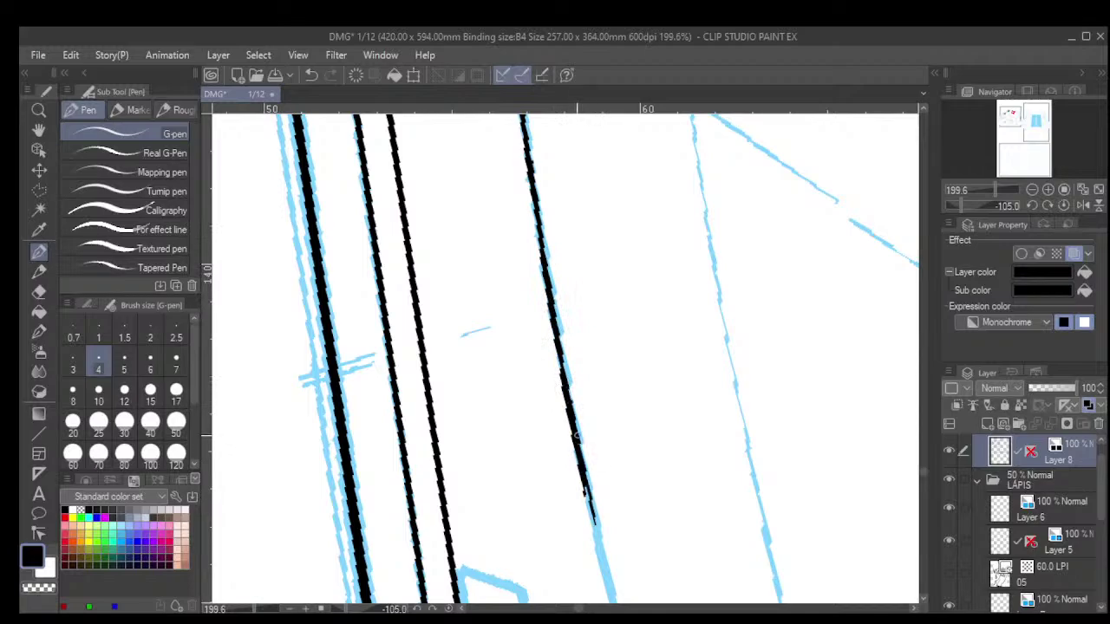
{"action": "left_click_drag", "start_coordinate": [586, 486], "coordinate": [608, 596]}
Ink the platter edge with overlapping strokes along the slanted blue line beside the upper half of the blue bracket outline.
{"action": "left_click_drag", "start_coordinate": [678, 587], "coordinate": [604, 317]}
{"action": "left_click_drag", "start_coordinate": [683, 572], "coordinate": [620, 407]}
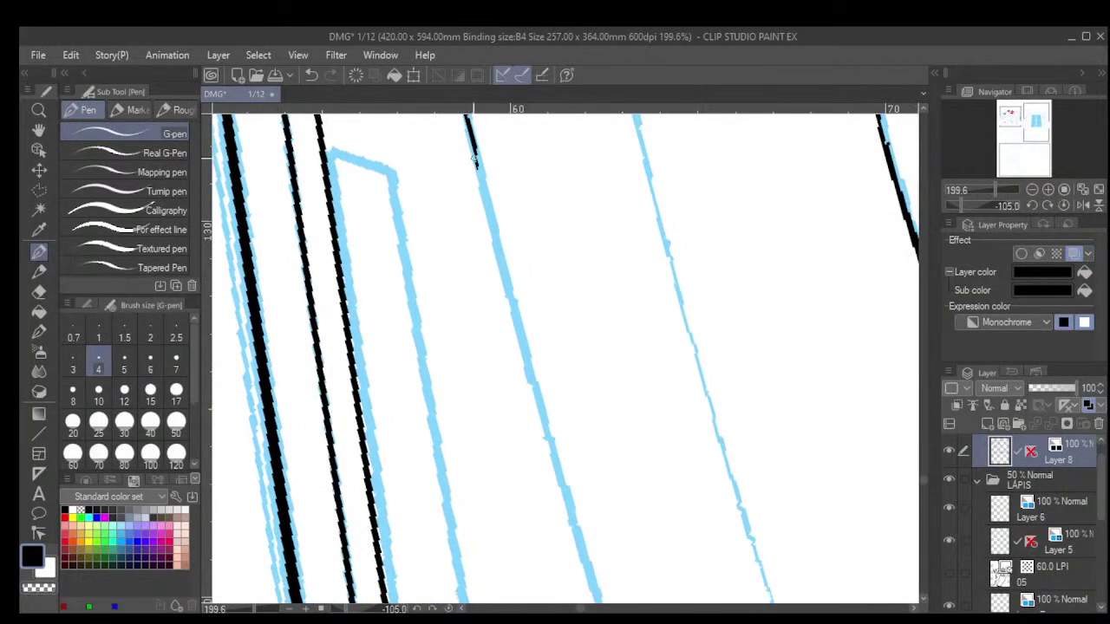
{"action": "left_click_drag", "start_coordinate": [474, 156], "coordinate": [501, 253]}
{"action": "left_click_drag", "start_coordinate": [482, 194], "coordinate": [514, 302]}
{"action": "left_click_drag", "start_coordinate": [497, 250], "coordinate": [524, 338]}
{"action": "left_click_drag", "start_coordinate": [510, 300], "coordinate": [529, 347]}
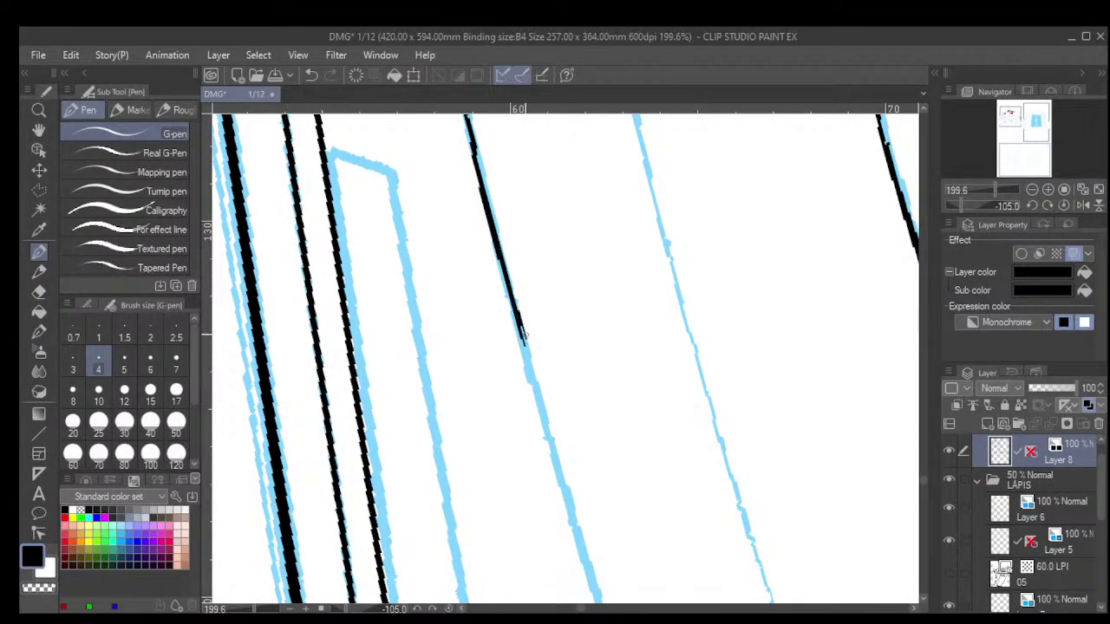
{"action": "left_click_drag", "start_coordinate": [499, 262], "coordinate": [542, 418]}
{"action": "left_click_drag", "start_coordinate": [530, 378], "coordinate": [547, 435]}
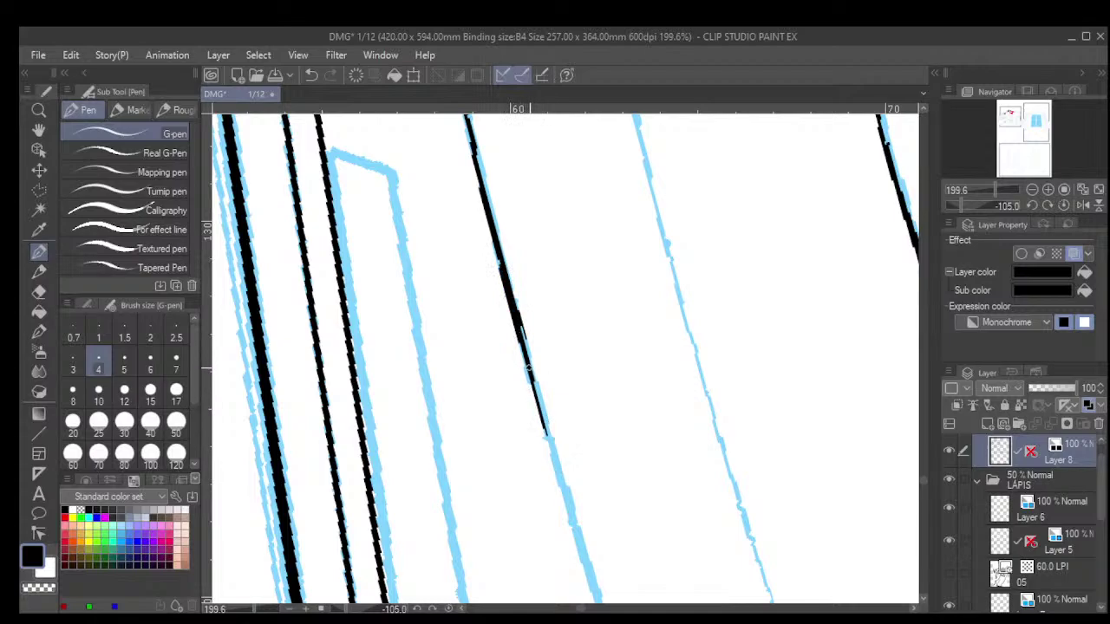
Extend the platter edge along the same slanted blue line beside the lower half of the bracket outline.
{"action": "left_click_drag", "start_coordinate": [528, 367], "coordinate": [586, 538]}
{"action": "left_click_drag", "start_coordinate": [559, 475], "coordinate": [589, 557]}
{"action": "left_click_drag", "start_coordinate": [563, 500], "coordinate": [591, 579]}
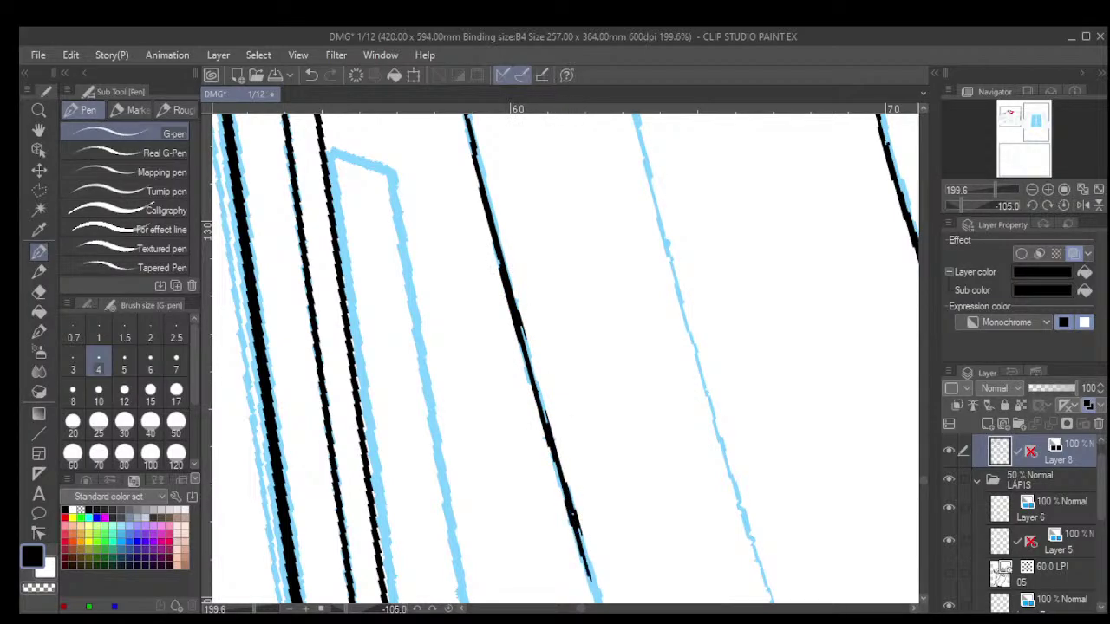
{"action": "left_click_drag", "start_coordinate": [576, 525], "coordinate": [604, 602]}
Carry the platter edge down the blue line past the bracket and the hatched half-round support beside the tonearm base.
{"action": "mouse_move", "coordinate": [647, 550]}
{"action": "left_mouse_down"}
{"action": "mouse_move", "coordinate": [694, 421]}
{"action": "mouse_move", "coordinate": [650, 369]}
{"action": "left_mouse_up"}
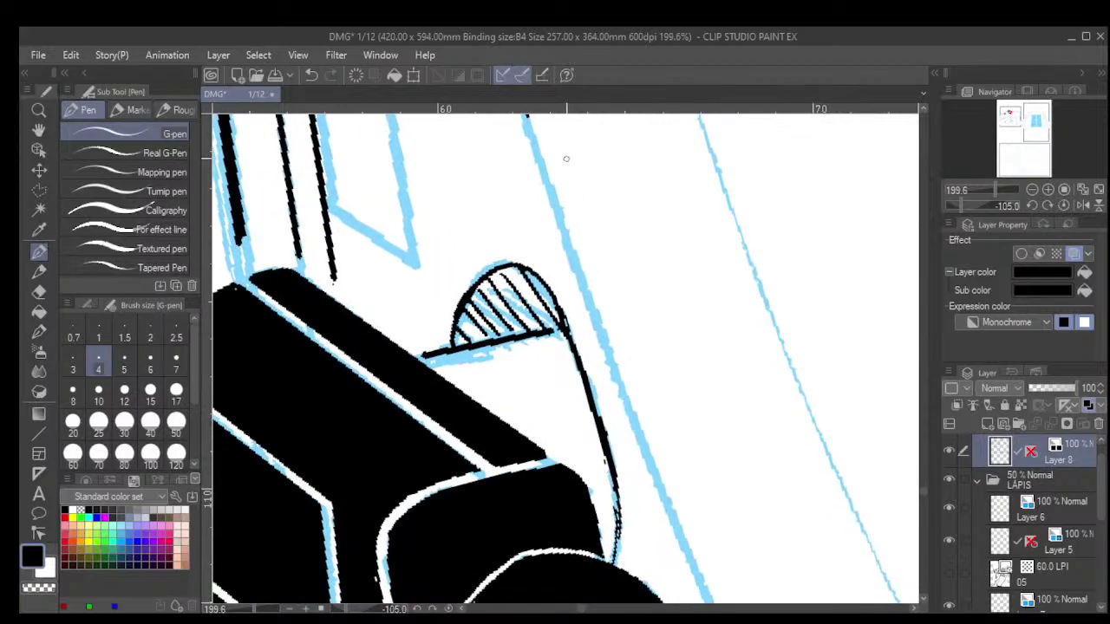
{"action": "left_click_drag", "start_coordinate": [619, 143], "coordinate": [629, 216]}
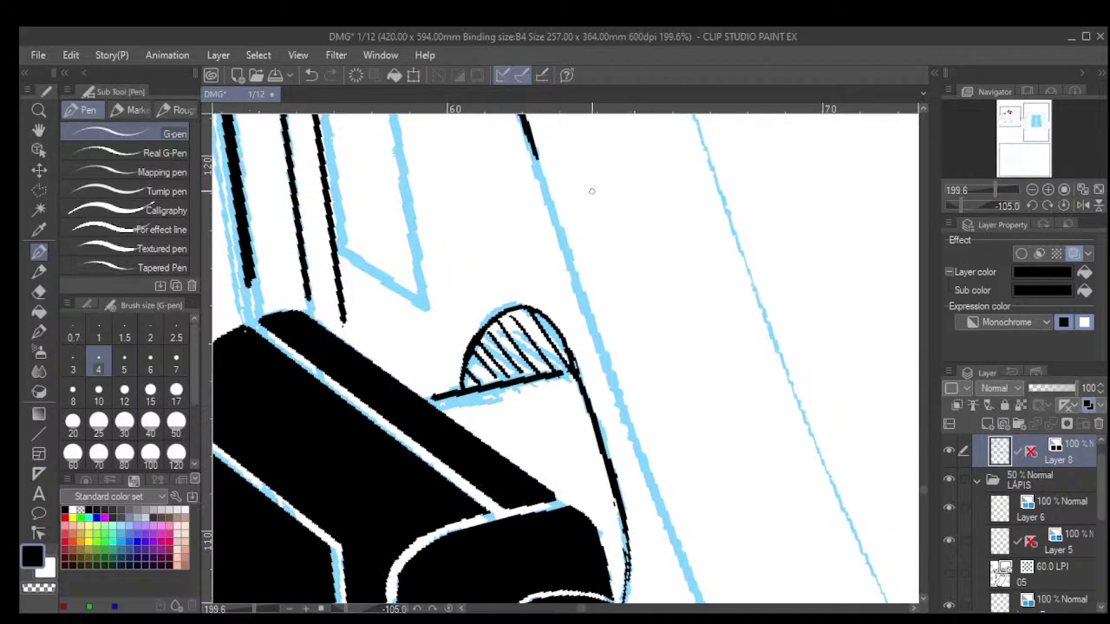
{"action": "left_click_drag", "start_coordinate": [528, 140], "coordinate": [607, 344]}
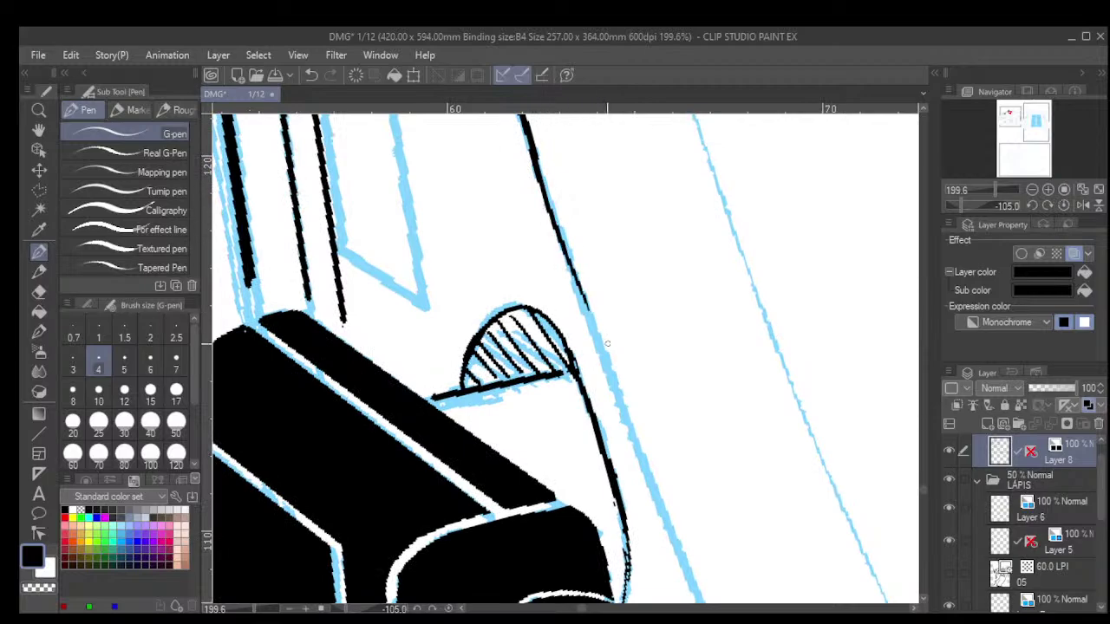
{"action": "left_click_drag", "start_coordinate": [568, 255], "coordinate": [634, 428]}
{"action": "left_click_drag", "start_coordinate": [614, 381], "coordinate": [669, 520]}
{"action": "left_click_drag", "start_coordinate": [643, 462], "coordinate": [678, 545]}
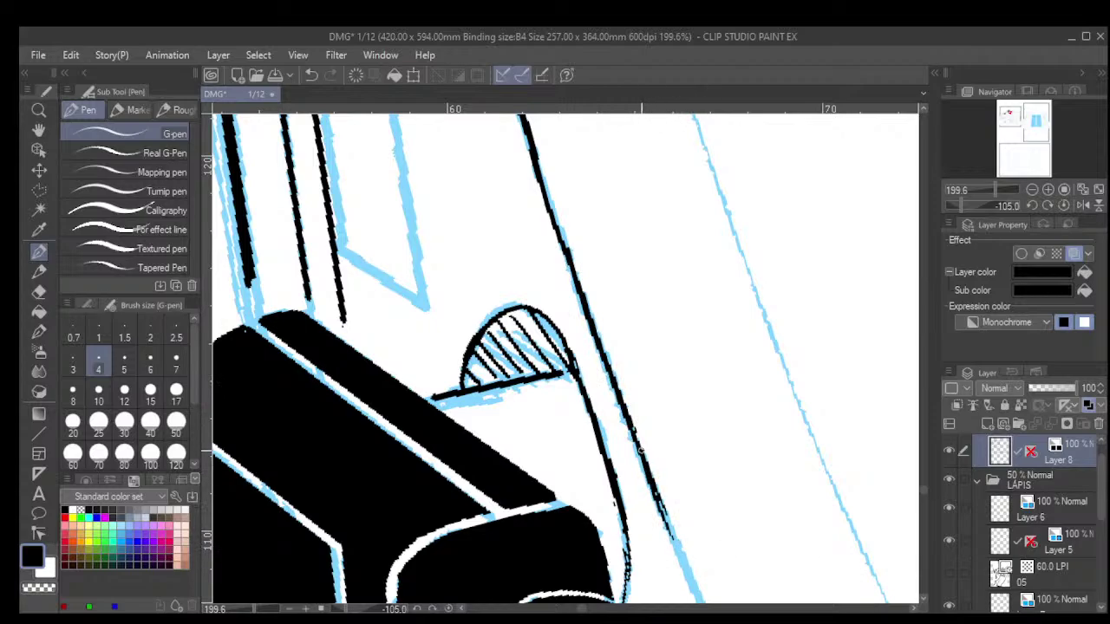
{"action": "left_click_drag", "start_coordinate": [658, 501], "coordinate": [685, 564]}
{"action": "left_click_drag", "start_coordinate": [660, 513], "coordinate": [701, 602]}
Finish this side of the platter edge by inking the blue line down to where it meets the tonearm tube.
{"action": "mouse_move", "coordinate": [698, 490]}
{"action": "left_mouse_down"}
{"action": "mouse_move", "coordinate": [677, 452]}
{"action": "mouse_move", "coordinate": [617, 153]}
{"action": "left_mouse_up"}
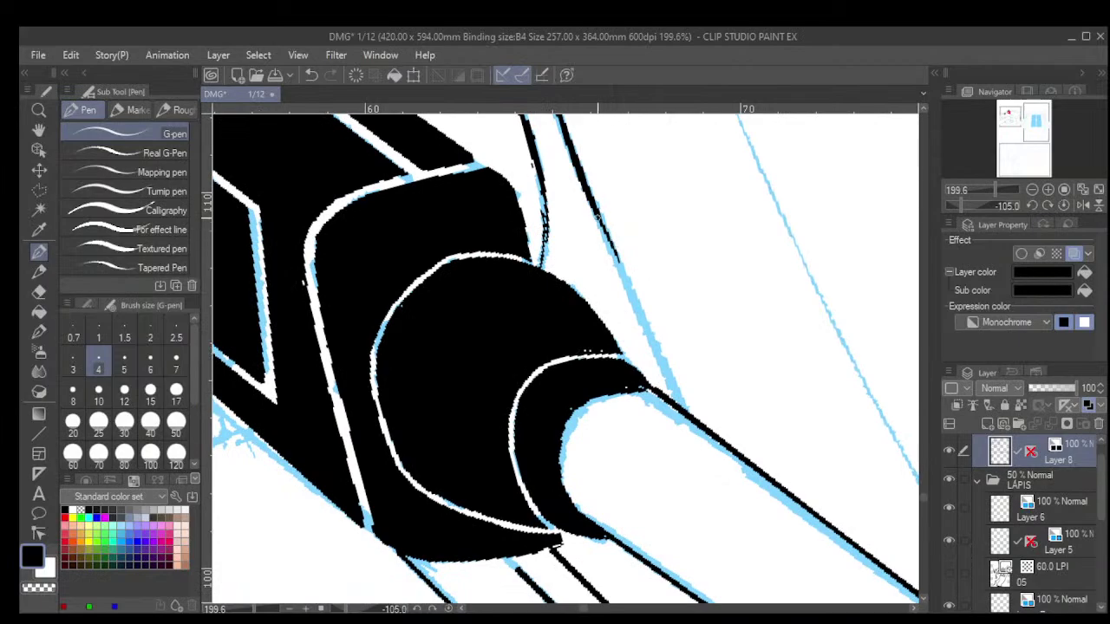
{"action": "left_click_drag", "start_coordinate": [597, 218], "coordinate": [642, 320]}
{"action": "left_click_drag", "start_coordinate": [610, 251], "coordinate": [667, 370]}
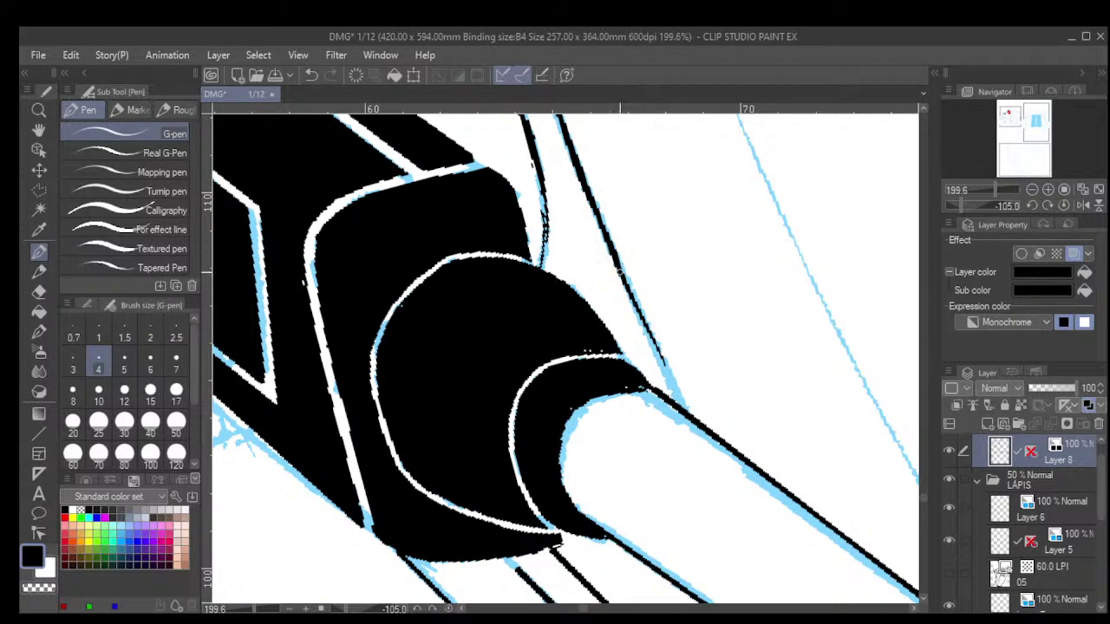
{"action": "left_click_drag", "start_coordinate": [622, 279], "coordinate": [672, 387]}
{"action": "left_click_drag", "start_coordinate": [644, 320], "coordinate": [681, 401]}
Rotate the canvas back to 0 degrees and fill the record's surface with black around the centre label, hand and tonearm.
{"action": "scroll", "coordinate": [682, 377], "scroll_direction": "down", "scroll_amount": 2}
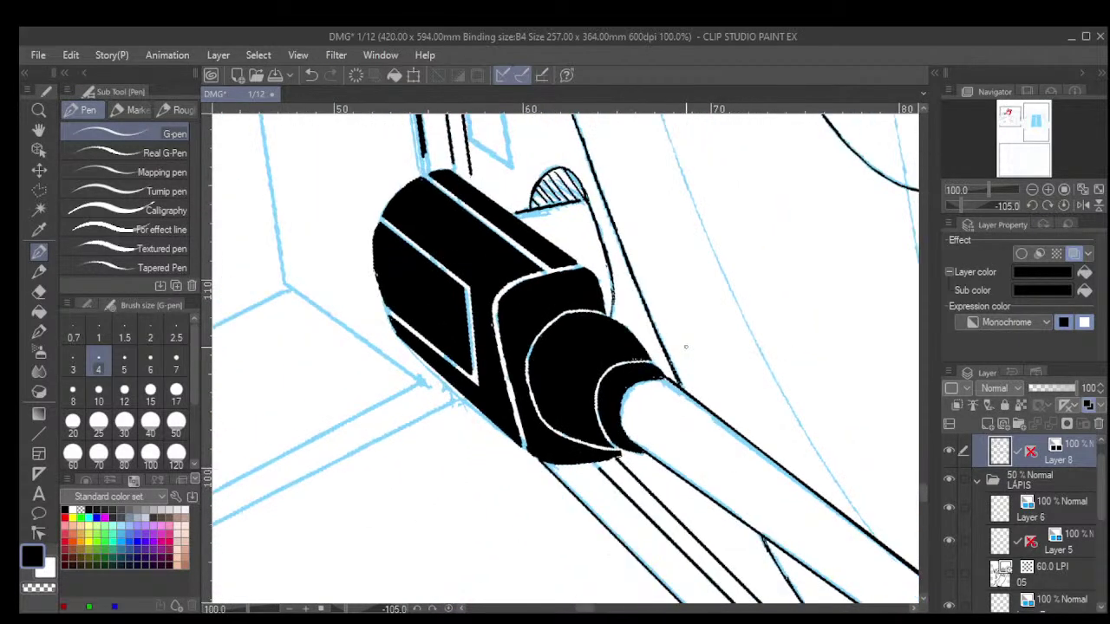
{"action": "scroll", "coordinate": [685, 347], "scroll_direction": "down", "scroll_amount": 6}
{"action": "left_click_drag", "start_coordinate": [714, 292], "coordinate": [732, 393]}
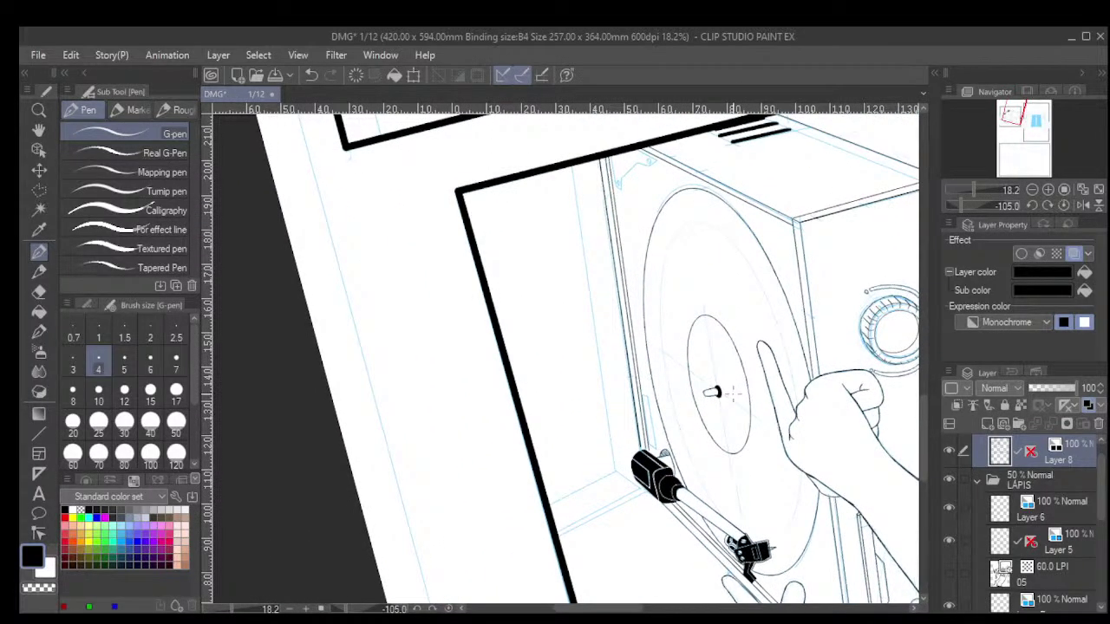
{"action": "key", "text": "shift+6"}
{"action": "key", "text": "shift+6"}
{"action": "key", "text": "shift+6"}
{"action": "key", "text": "shift+6"}
{"action": "key", "text": "shift+6"}
{"action": "key", "text": "shift+6"}
{"action": "key", "text": "shift+6"}
{"action": "key", "text": "shift+6"}
{"action": "key", "text": "shift+6"}
{"action": "key", "text": "shift+6"}
{"action": "key", "text": "shift+6"}
{"action": "key", "text": "shift+6"}
{"action": "key", "text": "shift+6"}
{"action": "key", "text": "shift+6"}
{"action": "key", "text": "shift+6"}
{"action": "key", "text": "shift+6"}
{"action": "key", "text": "shift+6"}
{"action": "key", "text": "shift+6"}
{"action": "key", "text": "shift+6"}
{"action": "key", "text": "shift+6"}
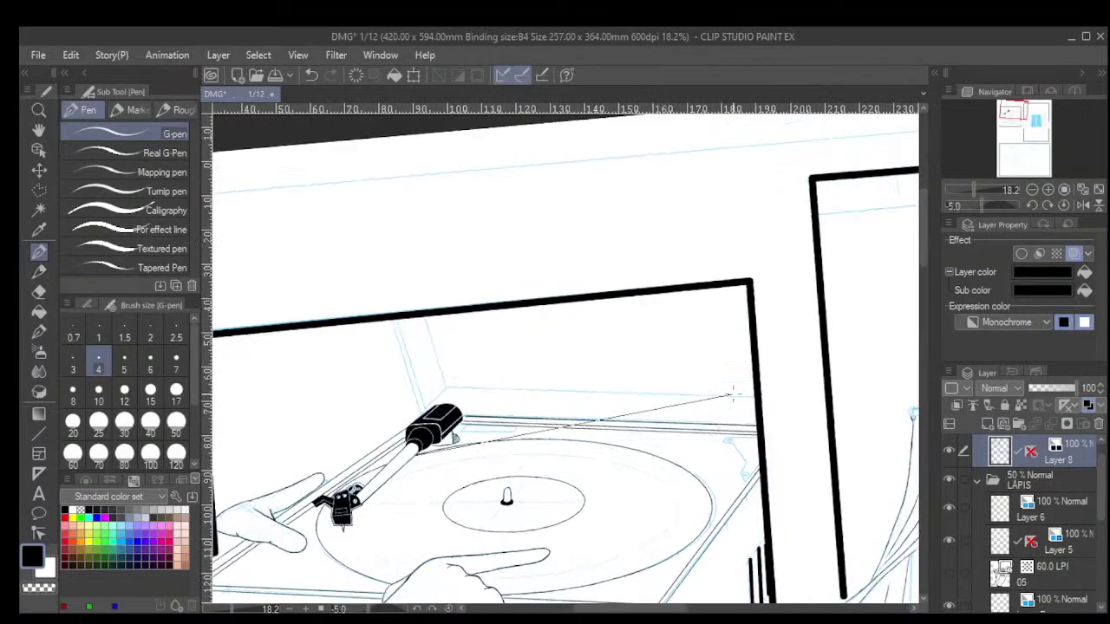
{"action": "left_click_drag", "start_coordinate": [733, 393], "coordinate": [733, 392]}
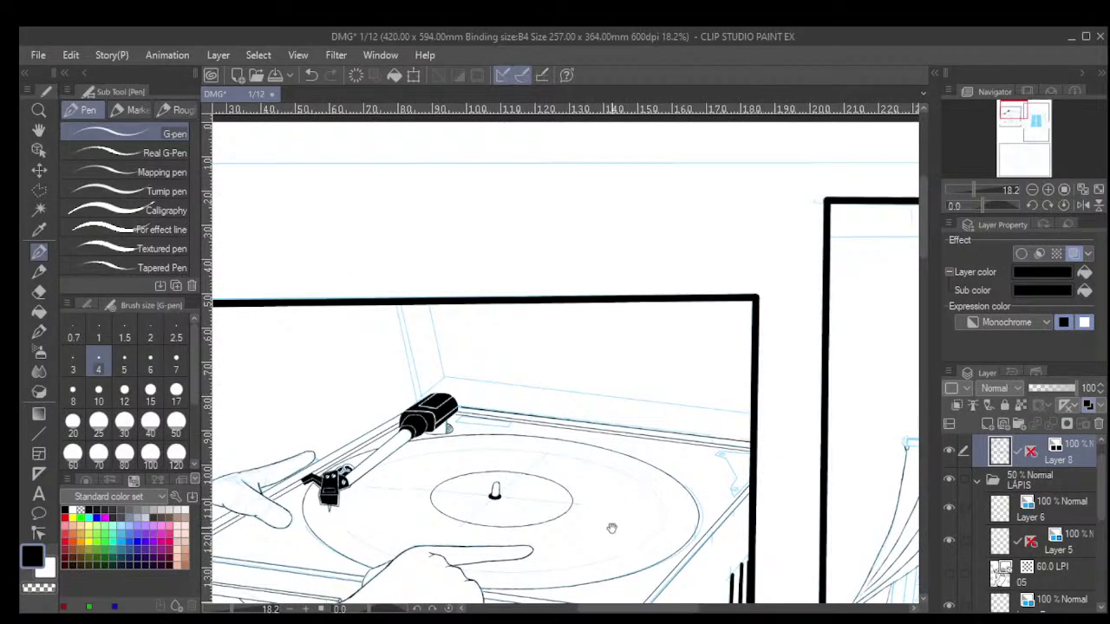
{"action": "mouse_move", "coordinate": [611, 528]}
{"action": "left_mouse_down"}
{"action": "mouse_move", "coordinate": [756, 351]}
{"action": "mouse_move", "coordinate": [691, 356]}
{"action": "mouse_move", "coordinate": [717, 375]}
{"action": "left_mouse_up"}
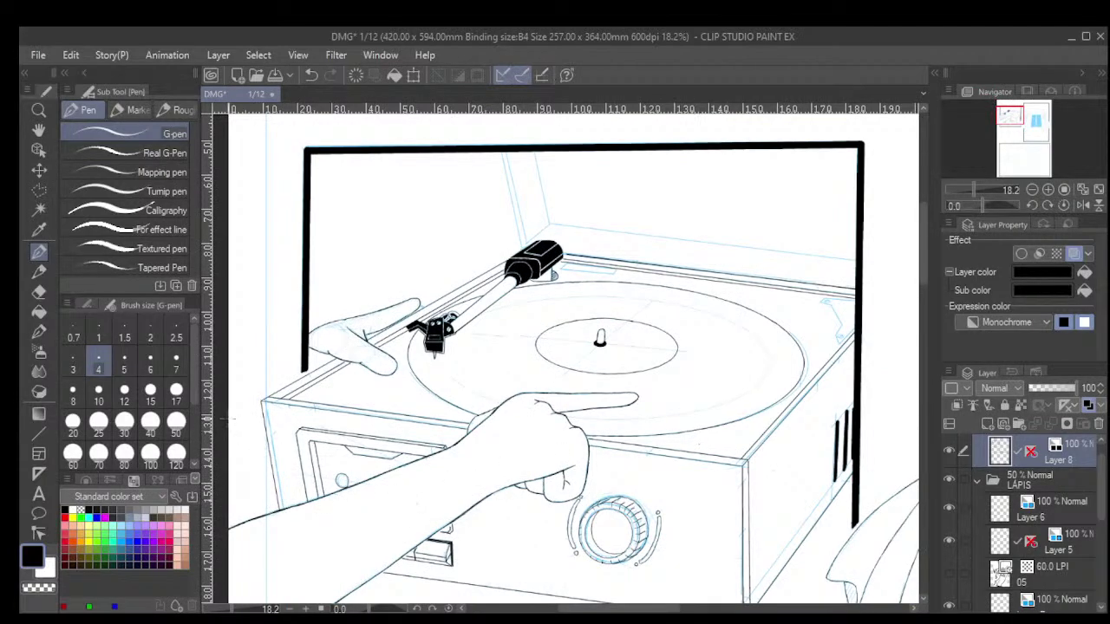
{"action": "left_click", "coordinate": [40, 315]}
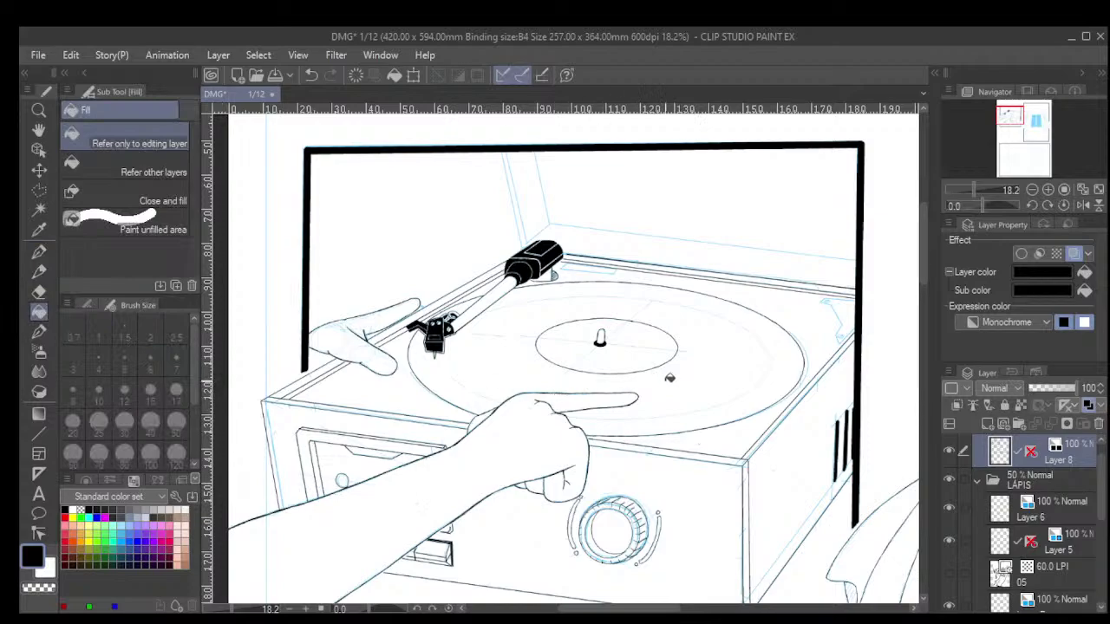
{"action": "left_click", "coordinate": [725, 378]}
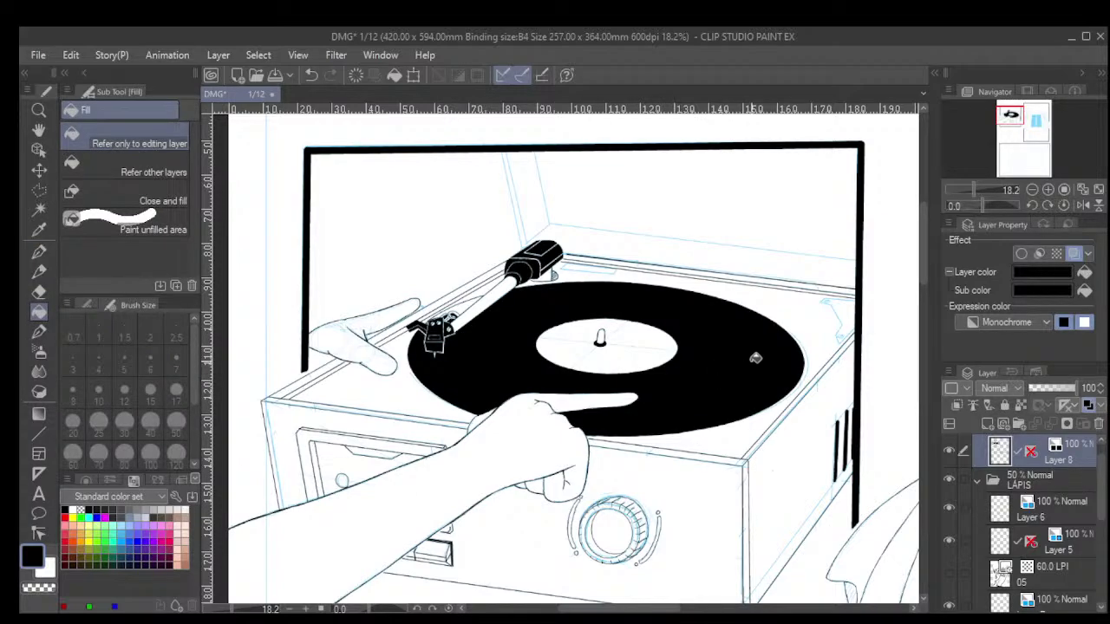
{"action": "scroll", "coordinate": [467, 312], "scroll_direction": "up", "scroll_amount": 3}
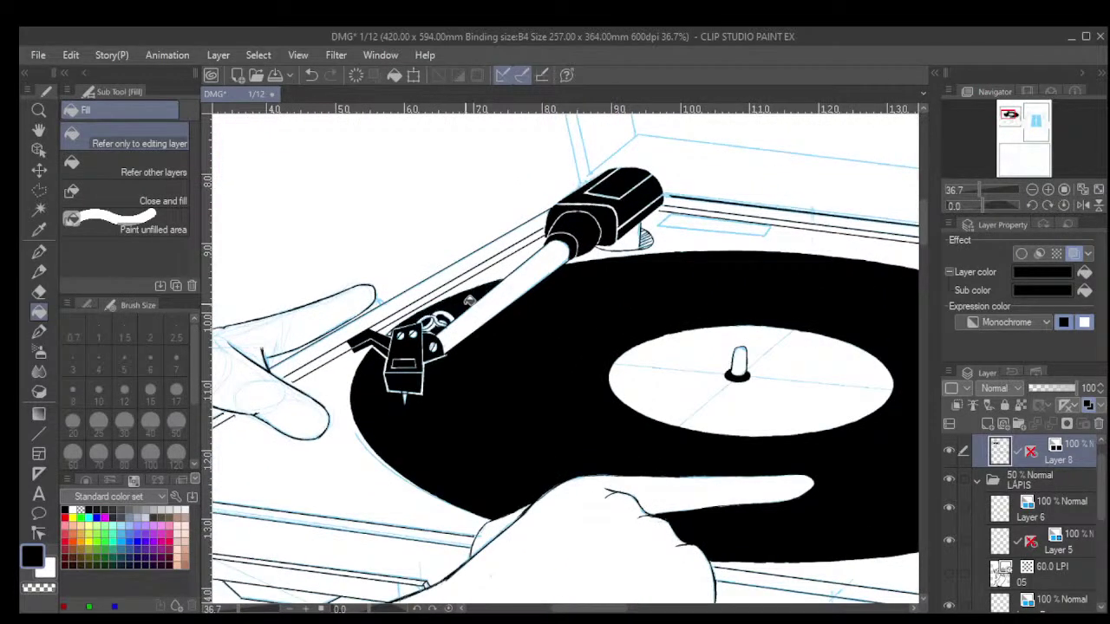
{"action": "scroll", "coordinate": [490, 345], "scroll_direction": "up", "scroll_amount": 1}
{"action": "scroll", "coordinate": [415, 333], "scroll_direction": "up", "scroll_amount": 1}
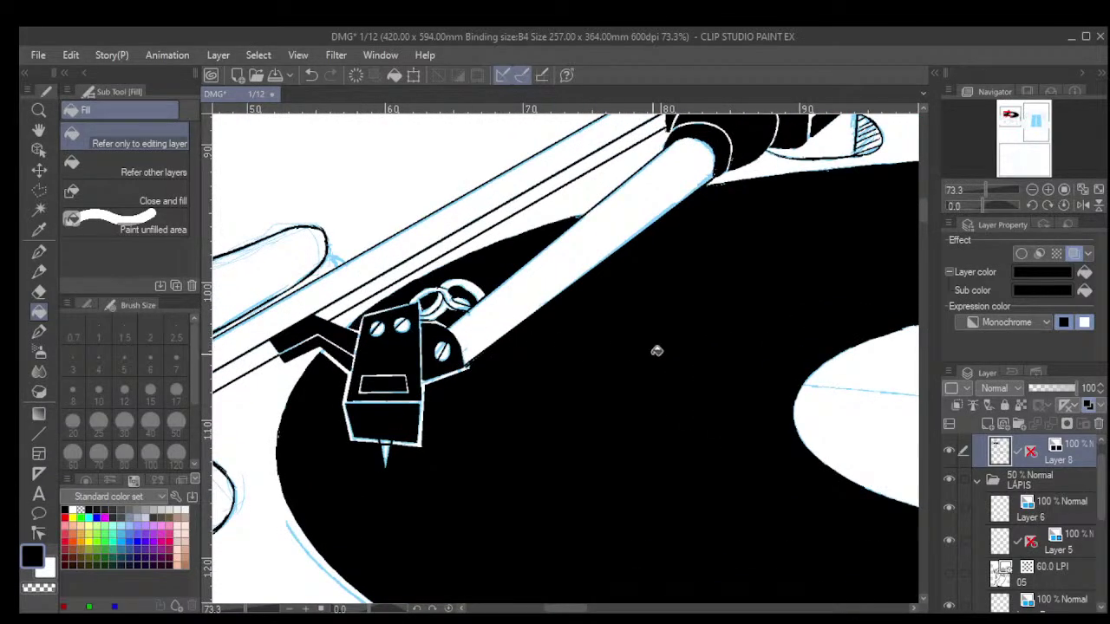
{"action": "scroll", "coordinate": [656, 349], "scroll_direction": "down", "scroll_amount": 3}
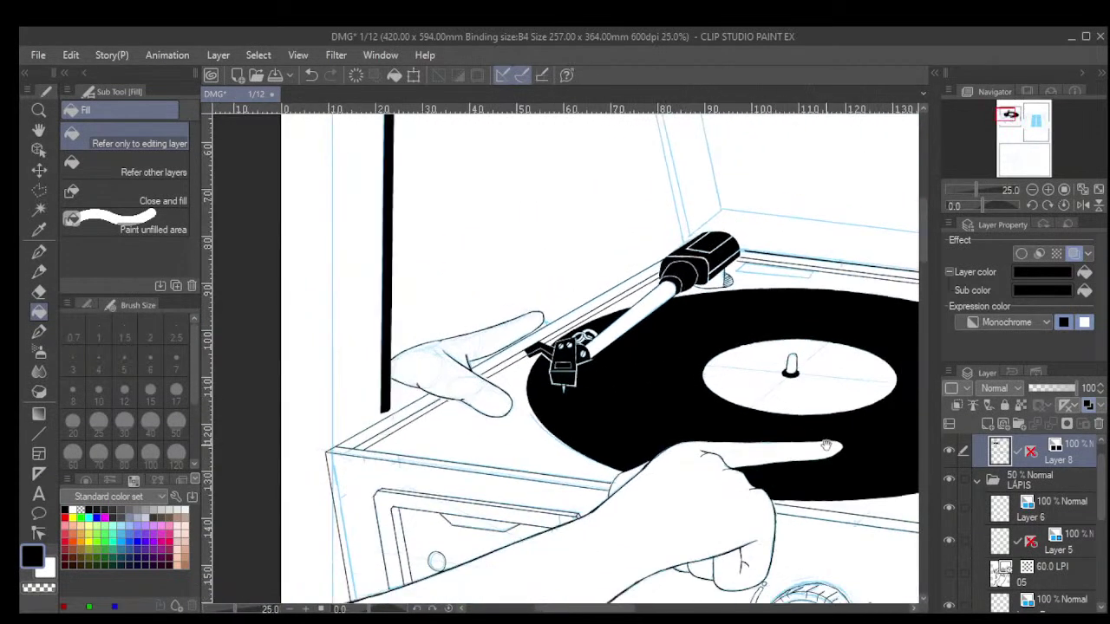
{"action": "left_click_drag", "start_coordinate": [824, 438], "coordinate": [624, 406]}
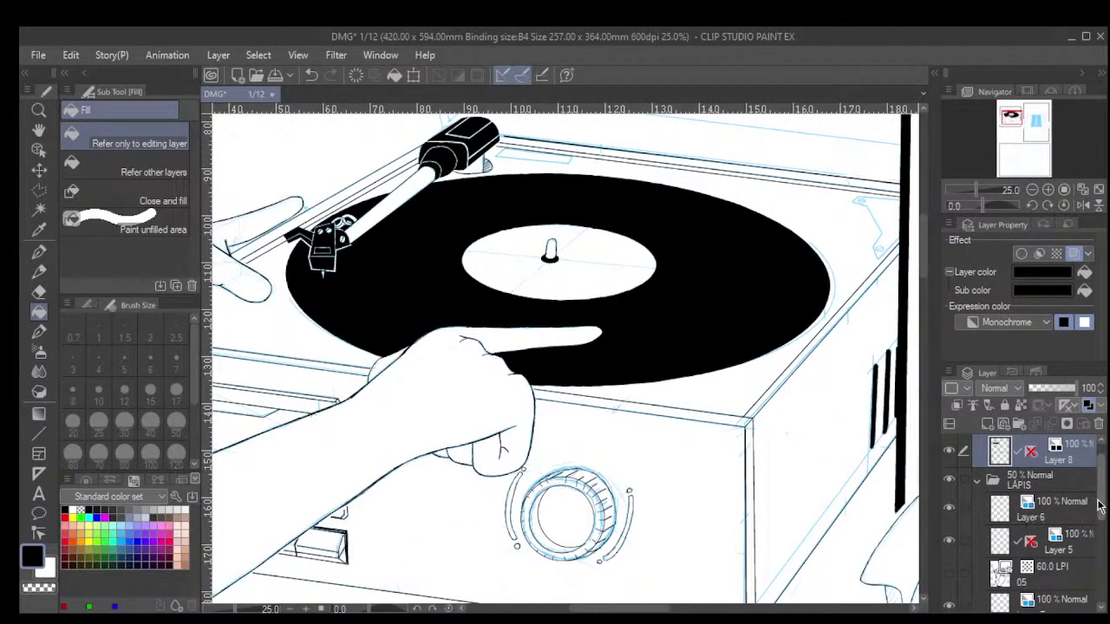
Create a new layer above Layer 8 in the LINEART folder, with white as drawing colour and the layer colour effect on.
{"action": "scroll", "coordinate": [1088, 503], "scroll_direction": "up", "scroll_amount": 1}
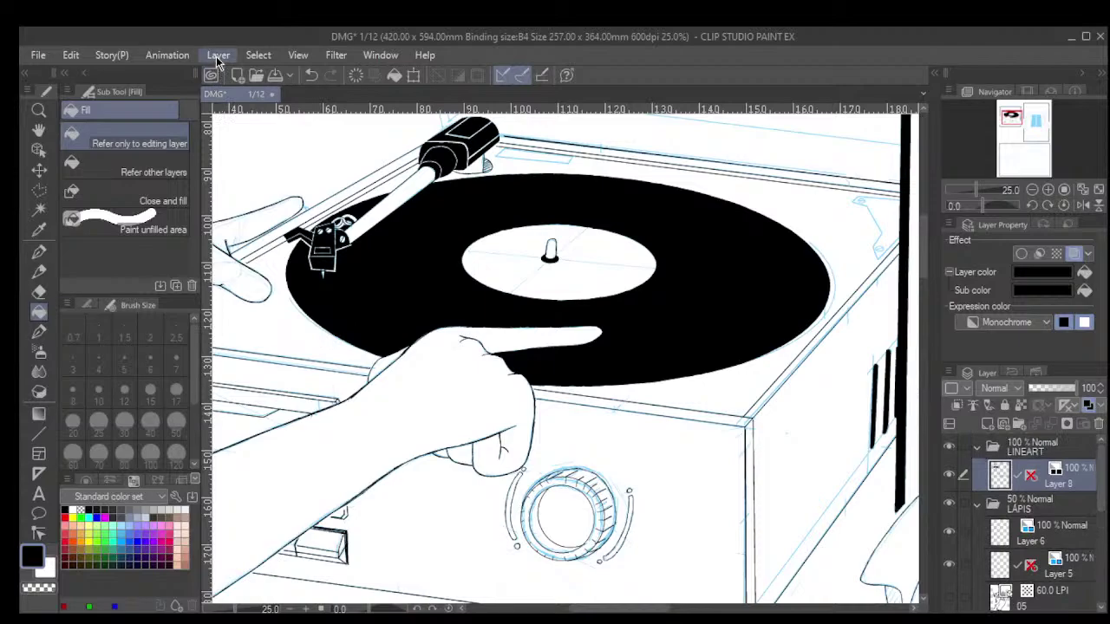
{"action": "key", "text": "ctrl+shift+n"}
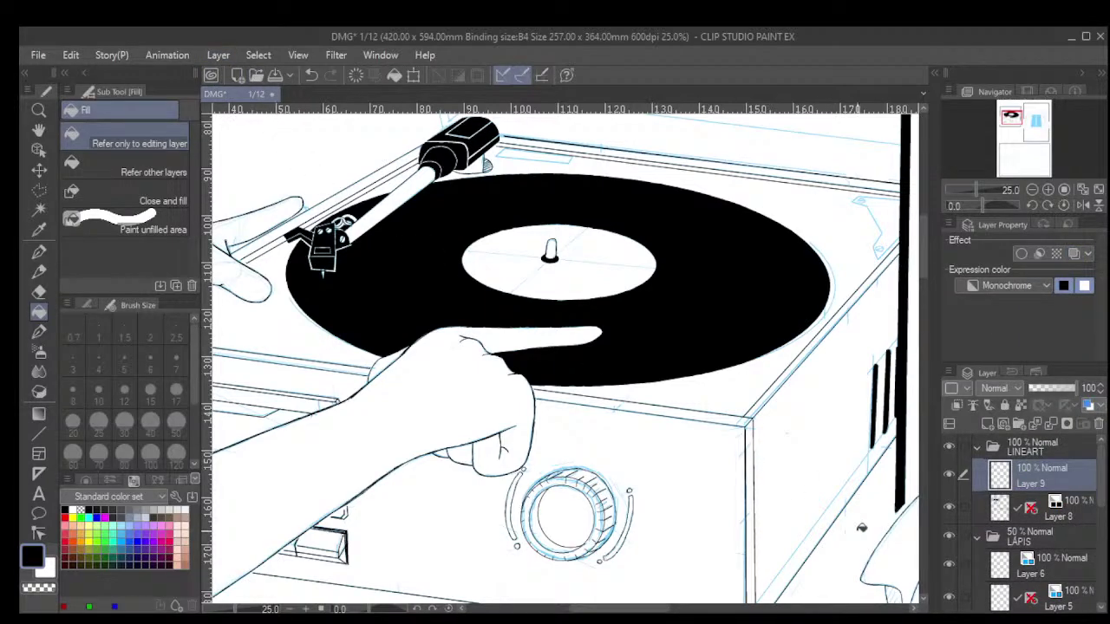
{"action": "left_click", "coordinate": [69, 508]}
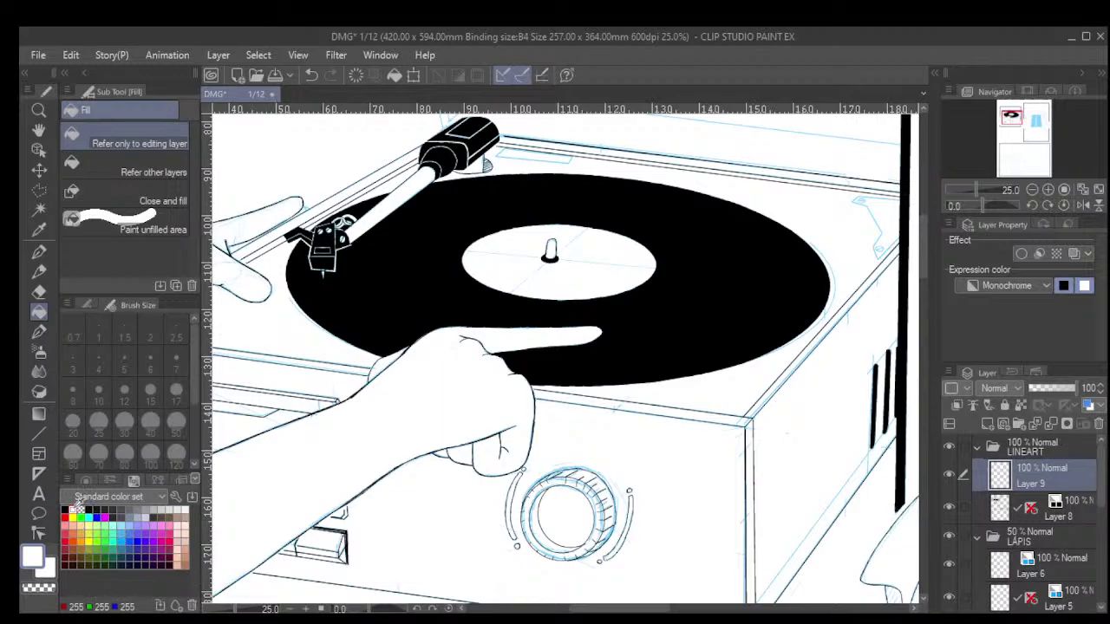
{"action": "left_click", "coordinate": [1073, 254]}
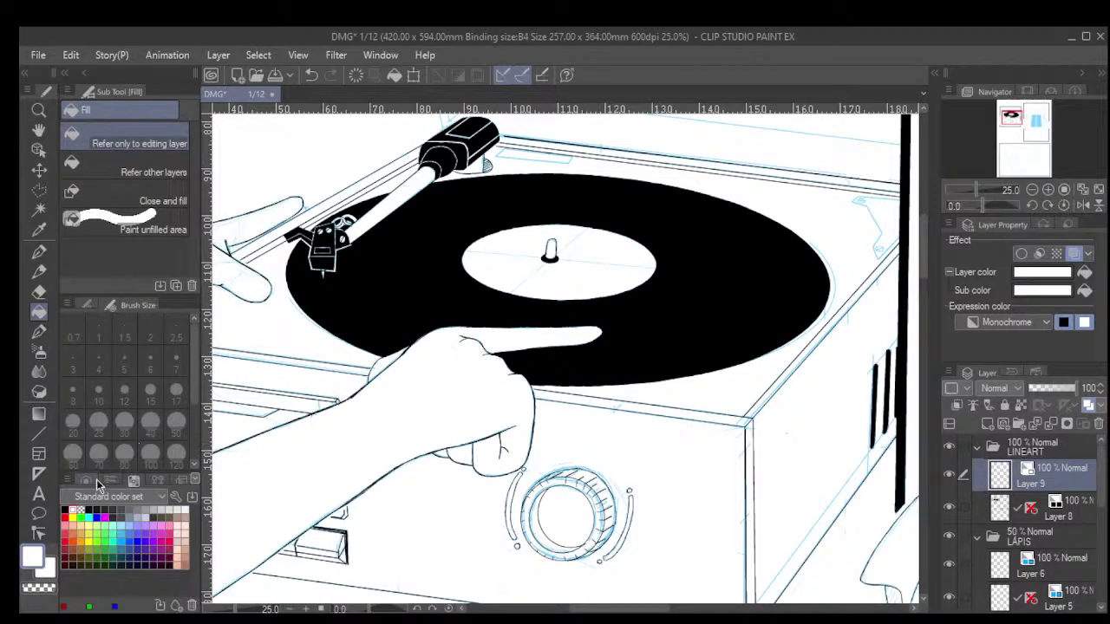
Place an elliptical figure ruler slightly larger than the record's centre label and trace it in white with the size 4 G-pen.
{"action": "left_click", "coordinate": [38, 472]}
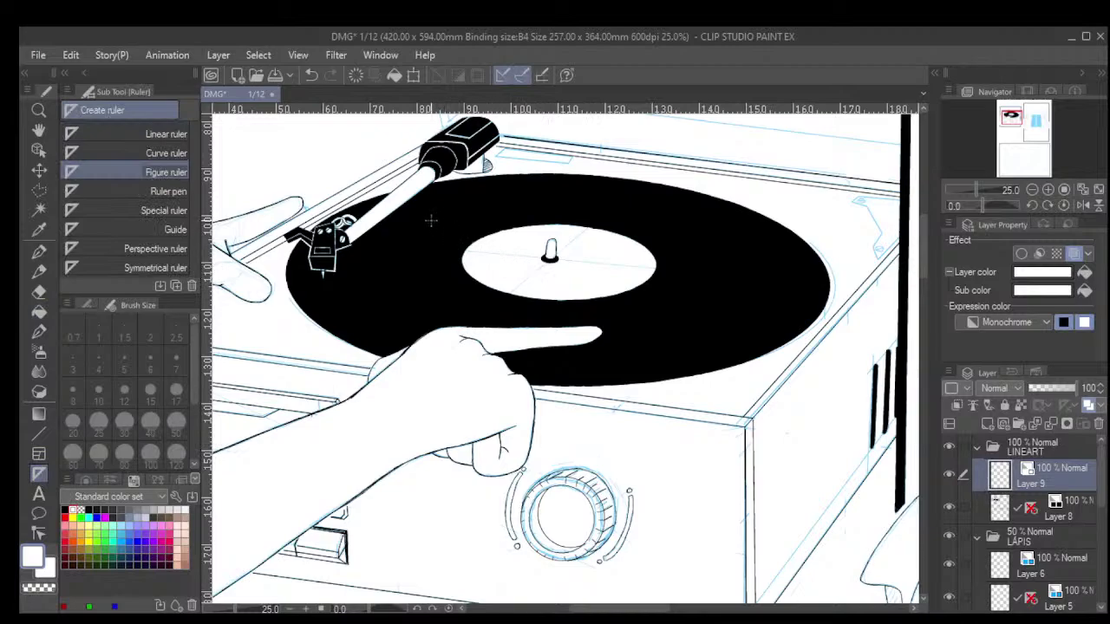
{"action": "left_click_drag", "start_coordinate": [434, 213], "coordinate": [680, 312]}
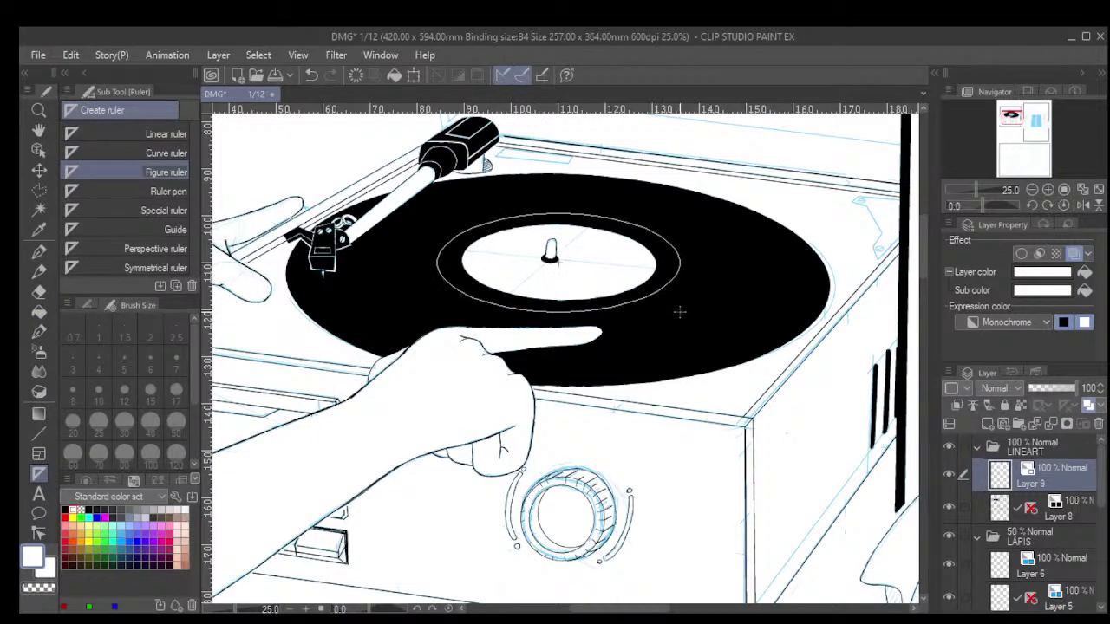
{"action": "left_click_drag", "start_coordinate": [680, 306], "coordinate": [679, 304]}
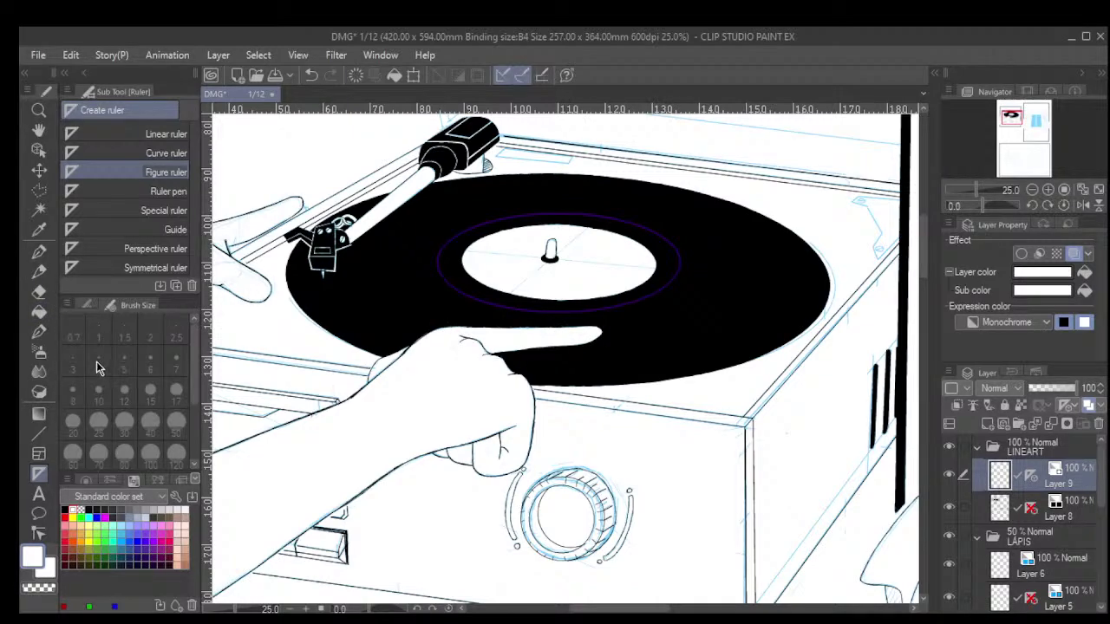
{"action": "left_click", "coordinate": [38, 251]}
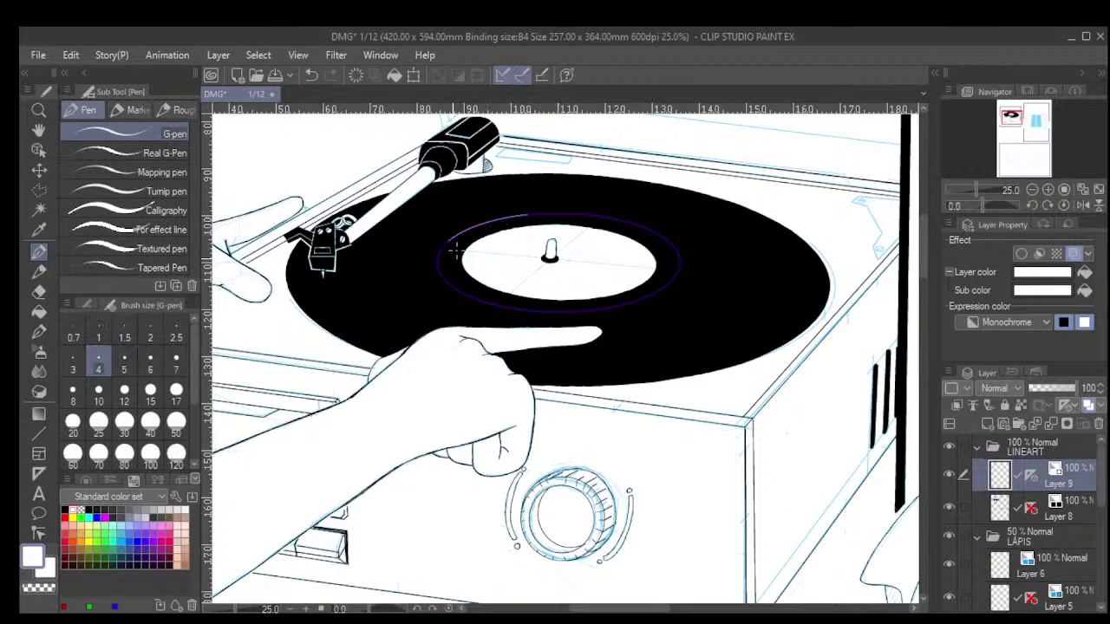
{"action": "mouse_move", "coordinate": [456, 251]}
{"action": "left_mouse_down"}
{"action": "mouse_move", "coordinate": [471, 299]}
{"action": "mouse_move", "coordinate": [545, 305]}
{"action": "mouse_move", "coordinate": [622, 280]}
{"action": "mouse_move", "coordinate": [633, 226]}
{"action": "mouse_move", "coordinate": [498, 243]}
{"action": "left_mouse_up"}
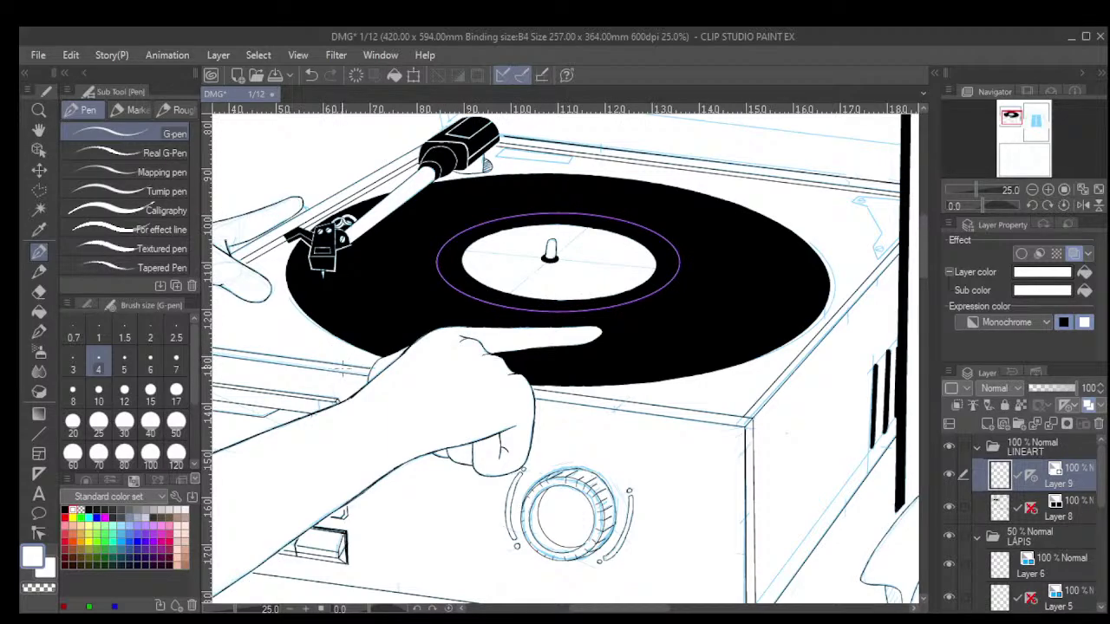
Try to enlarge the elliptical ruler outward from its corner, and undo the change.
{"action": "left_click", "coordinate": [38, 150]}
{"action": "left_click", "coordinate": [491, 310]}
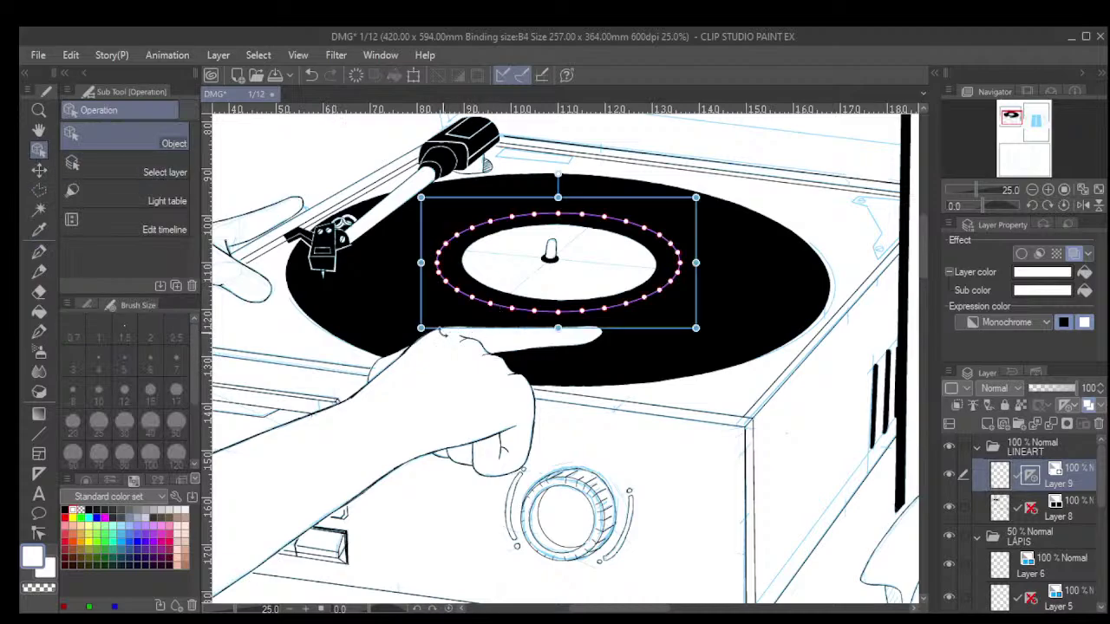
{"action": "left_click_drag", "start_coordinate": [424, 336], "coordinate": [372, 383]}
{"action": "key", "text": "ctrl+z"}
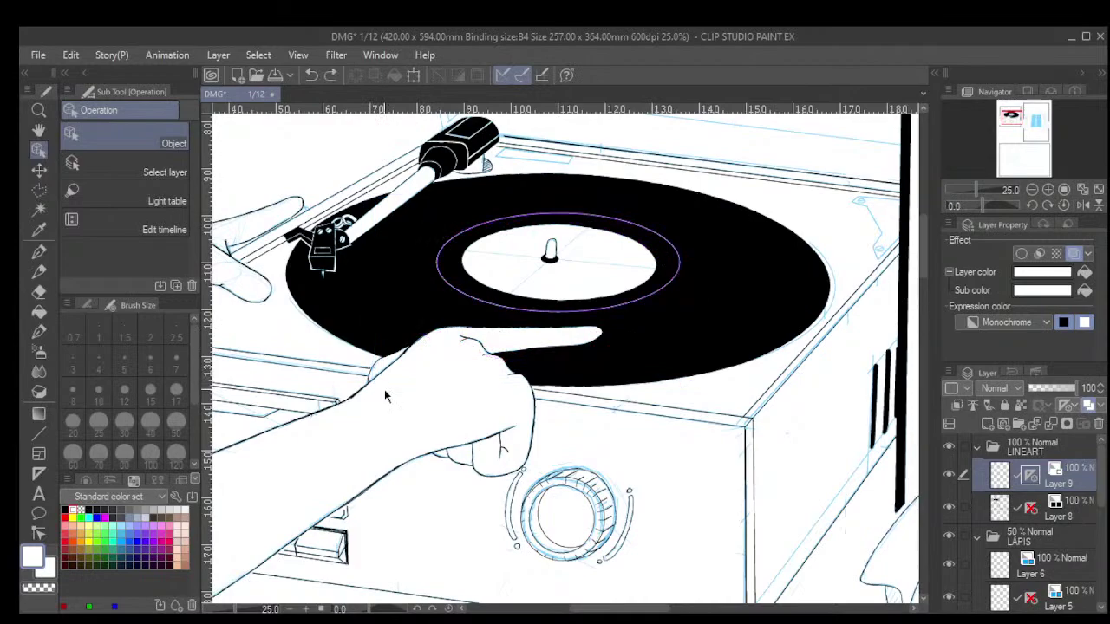
Select the elliptical ruler on Layer 9 and enlarge it around the label so it spans most of the record's black surface.
{"action": "left_click", "coordinate": [495, 228]}
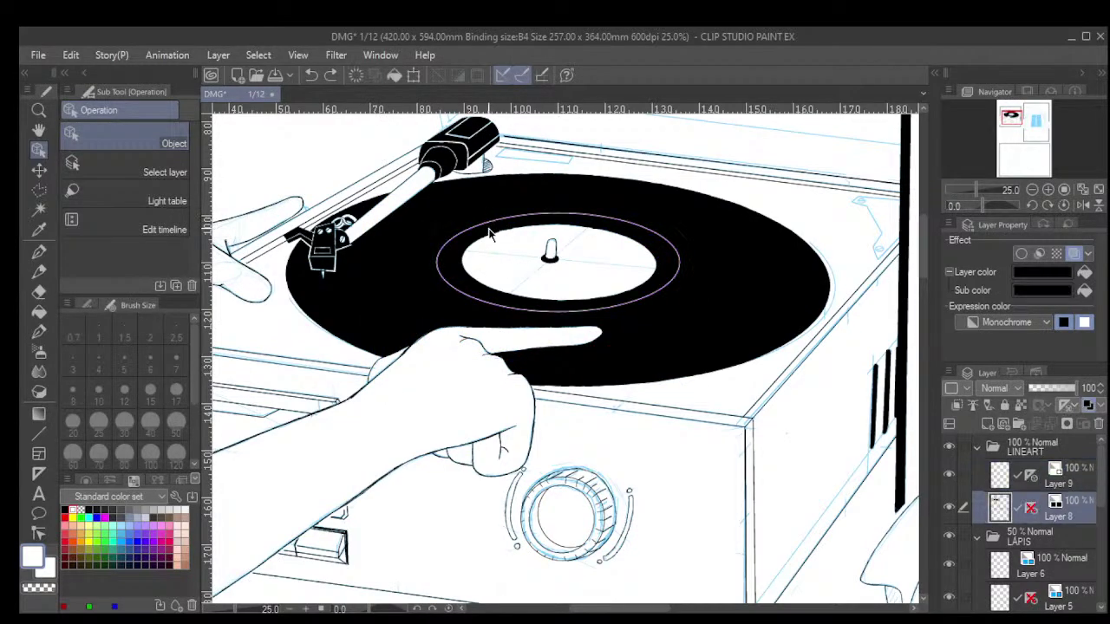
{"action": "left_click", "coordinate": [1036, 481]}
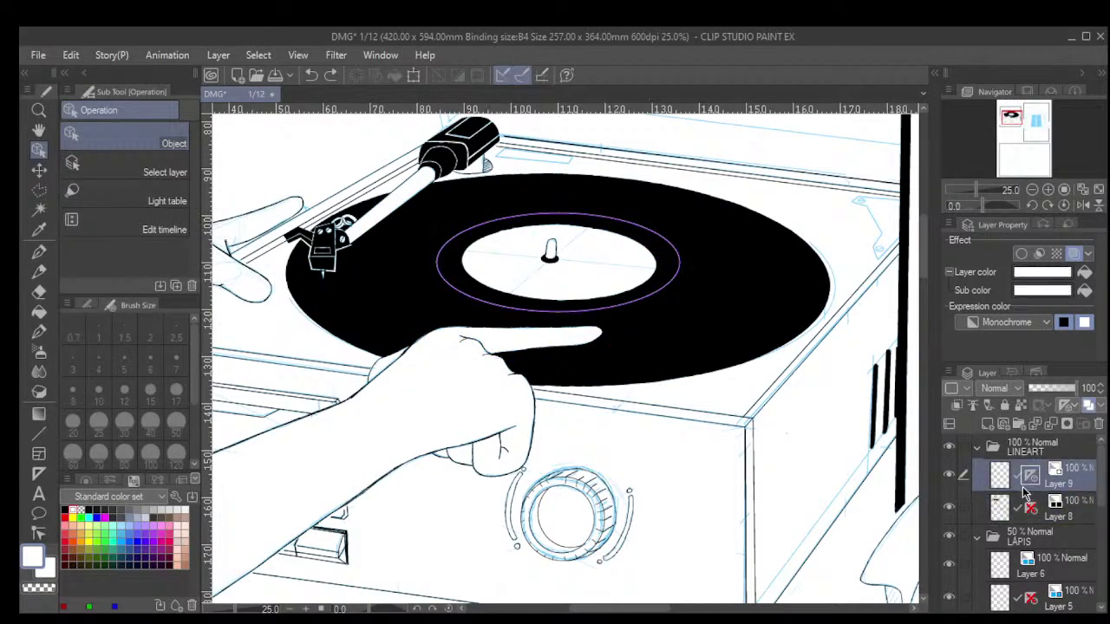
{"action": "left_click", "coordinate": [488, 228]}
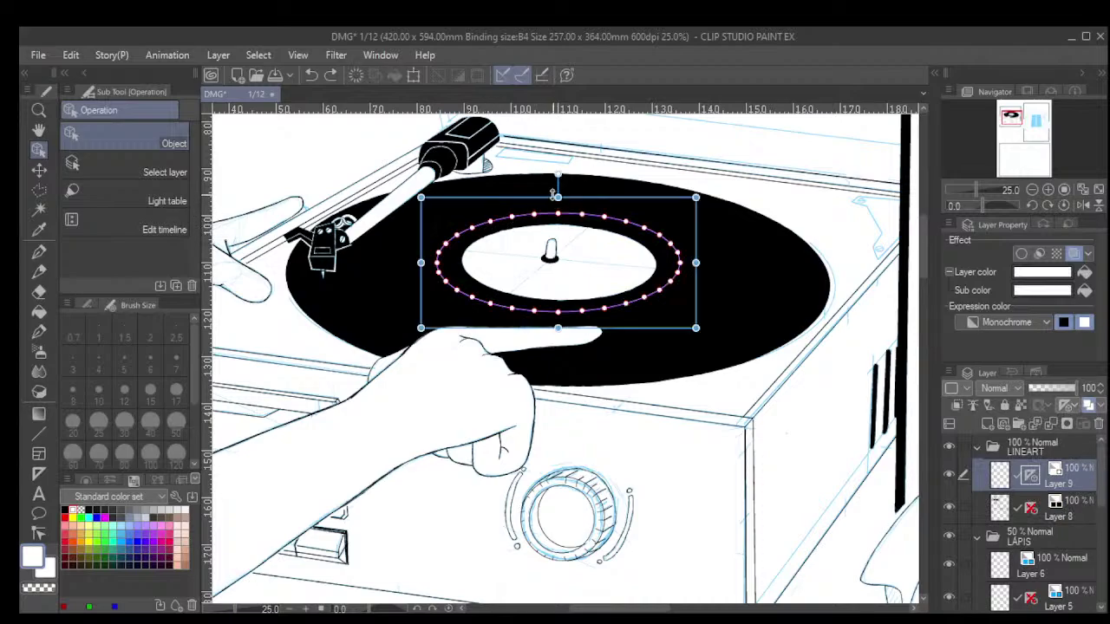
{"action": "left_click_drag", "start_coordinate": [558, 183], "coordinate": [557, 198]}
{"action": "left_click_drag", "start_coordinate": [421, 198], "coordinate": [379, 163]}
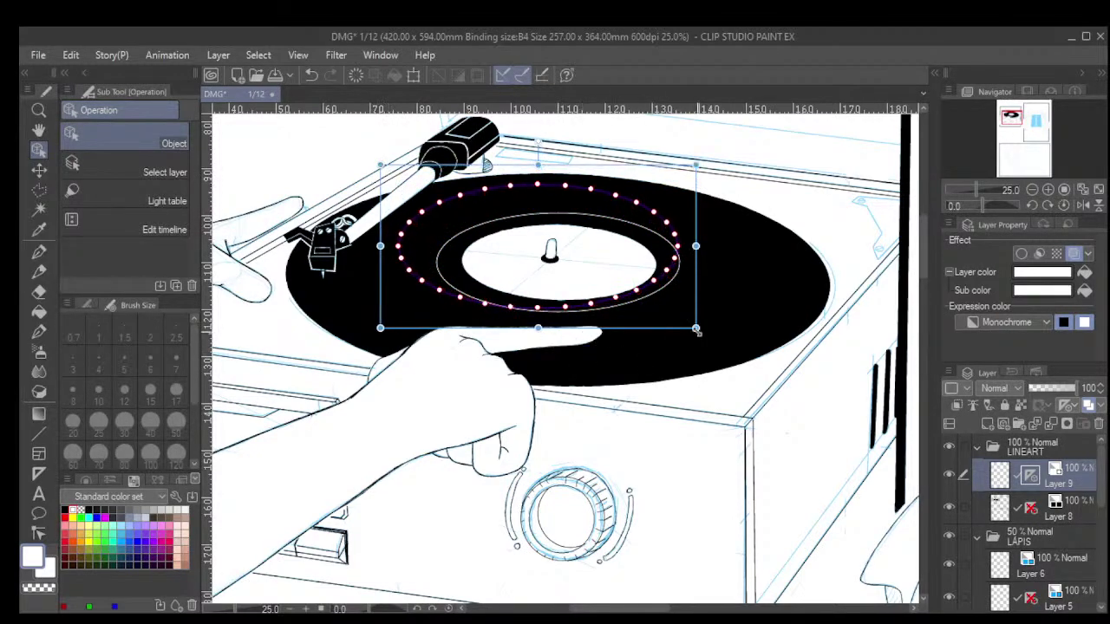
{"action": "left_click_drag", "start_coordinate": [695, 328], "coordinate": [842, 393]}
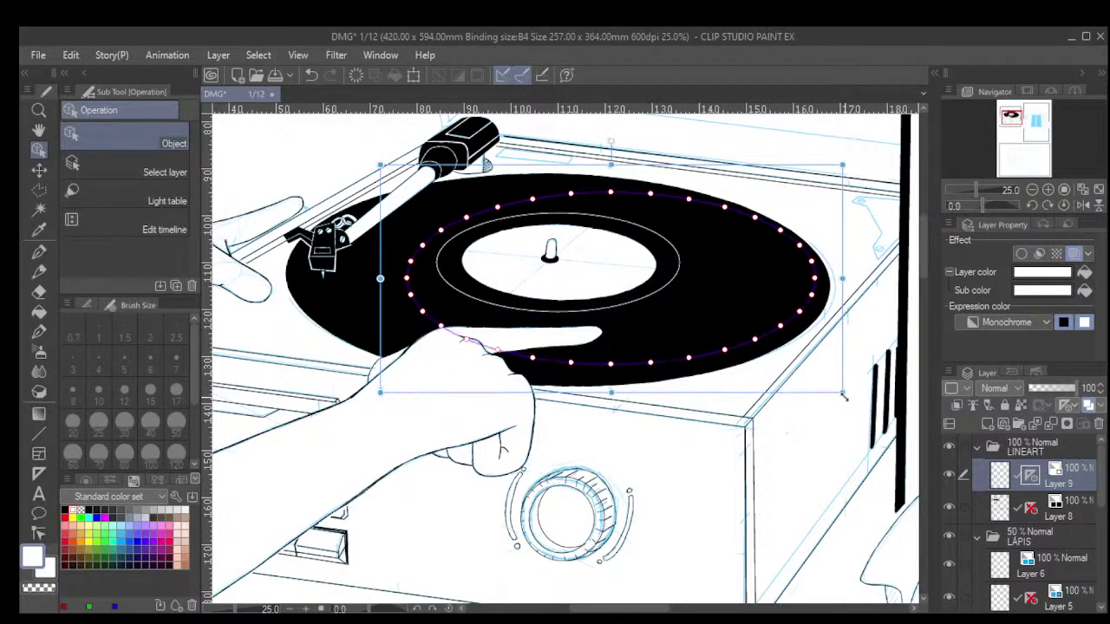
{"action": "left_click_drag", "start_coordinate": [472, 171], "coordinate": [421, 165]}
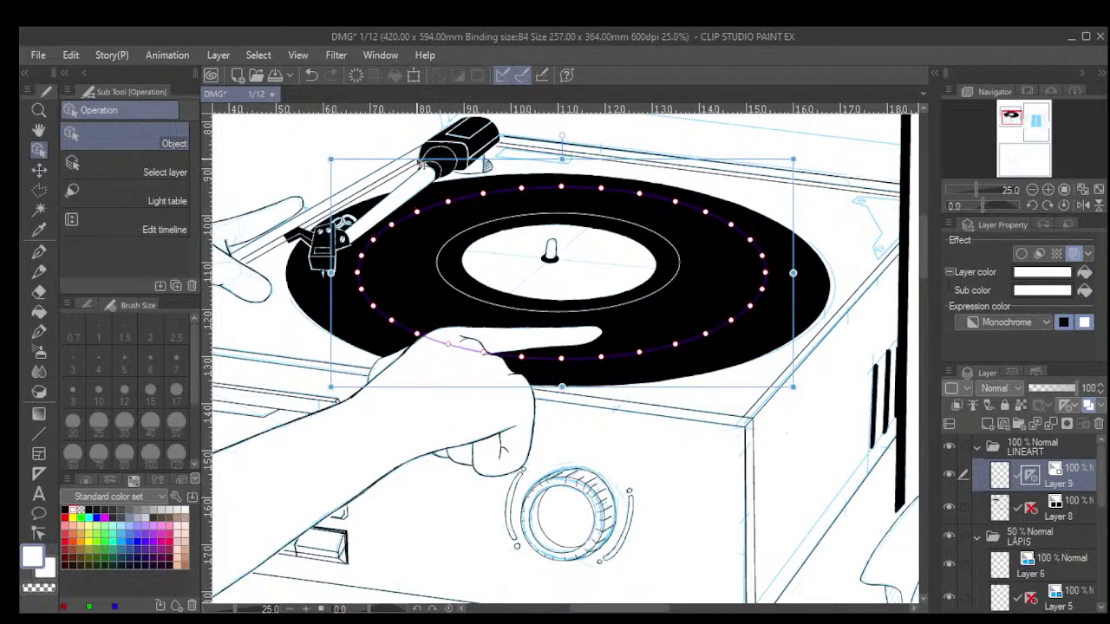
{"action": "left_click_drag", "start_coordinate": [330, 272], "coordinate": [274, 272]}
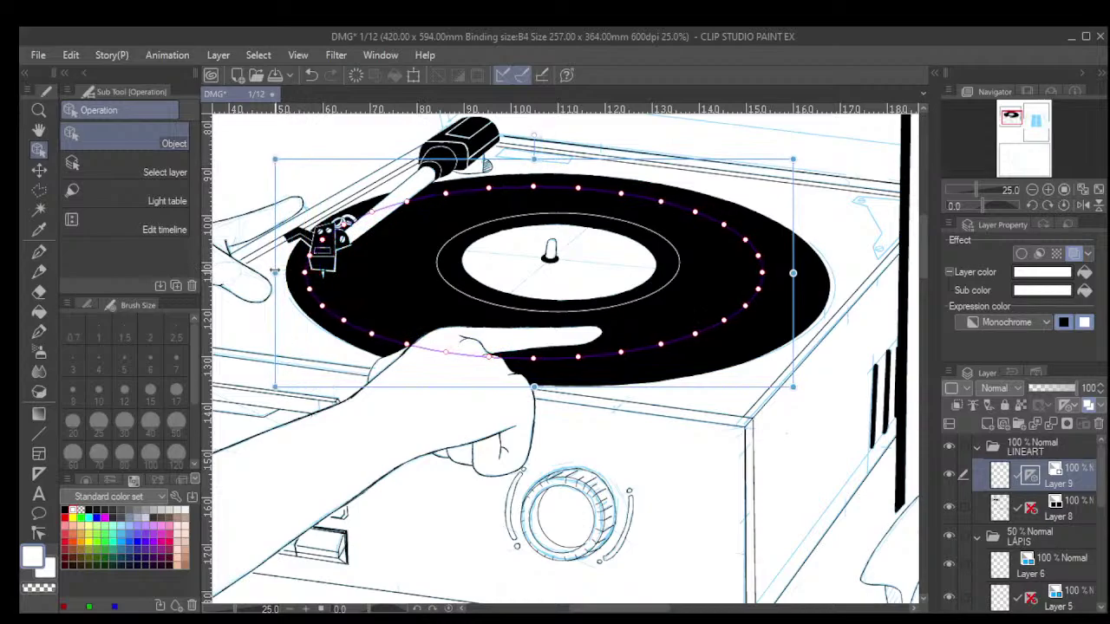
{"action": "left_click_drag", "start_coordinate": [795, 273], "coordinate": [834, 272]}
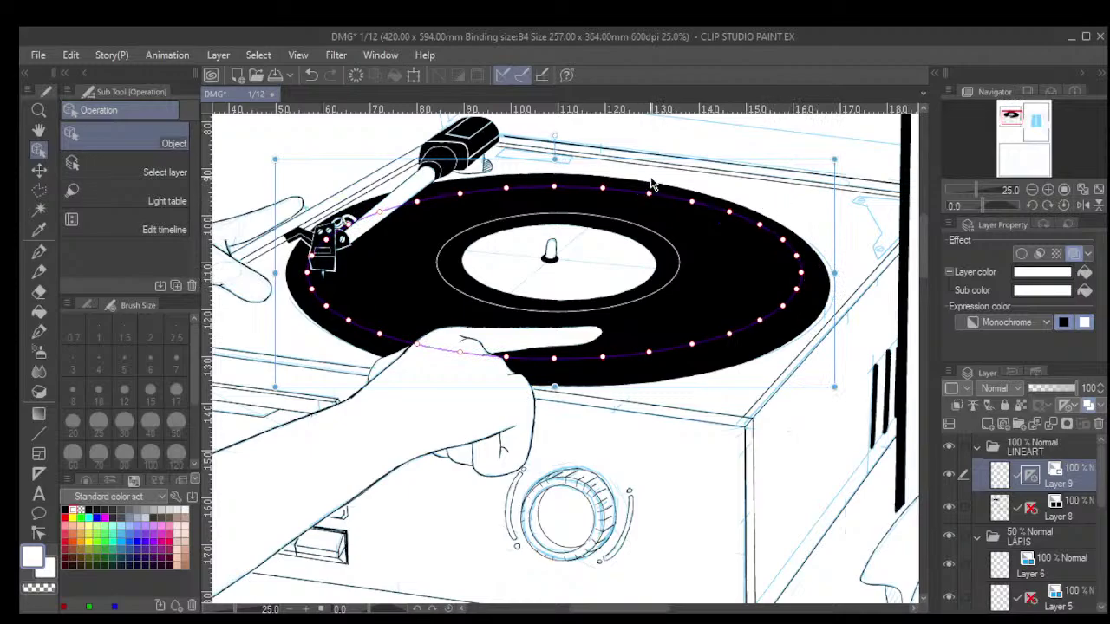
Fine-tune the enlarged ruler's size and position just inside the record's outer edge, and delete the ruler.
{"action": "left_click_drag", "start_coordinate": [646, 164], "coordinate": [645, 168]}
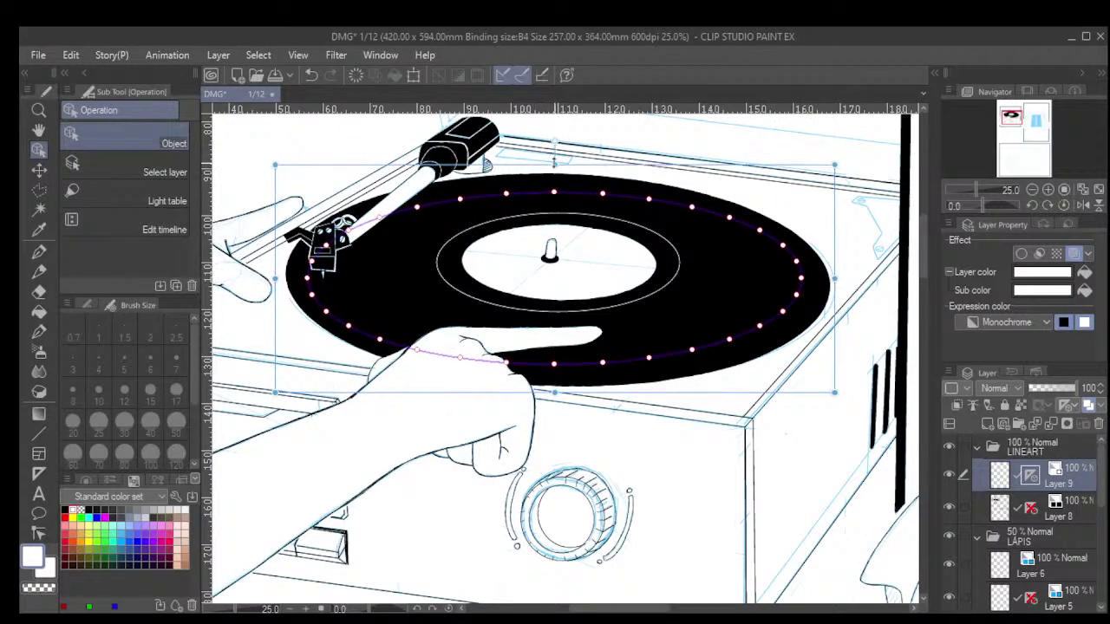
{"action": "left_click_drag", "start_coordinate": [554, 164], "coordinate": [554, 156]}
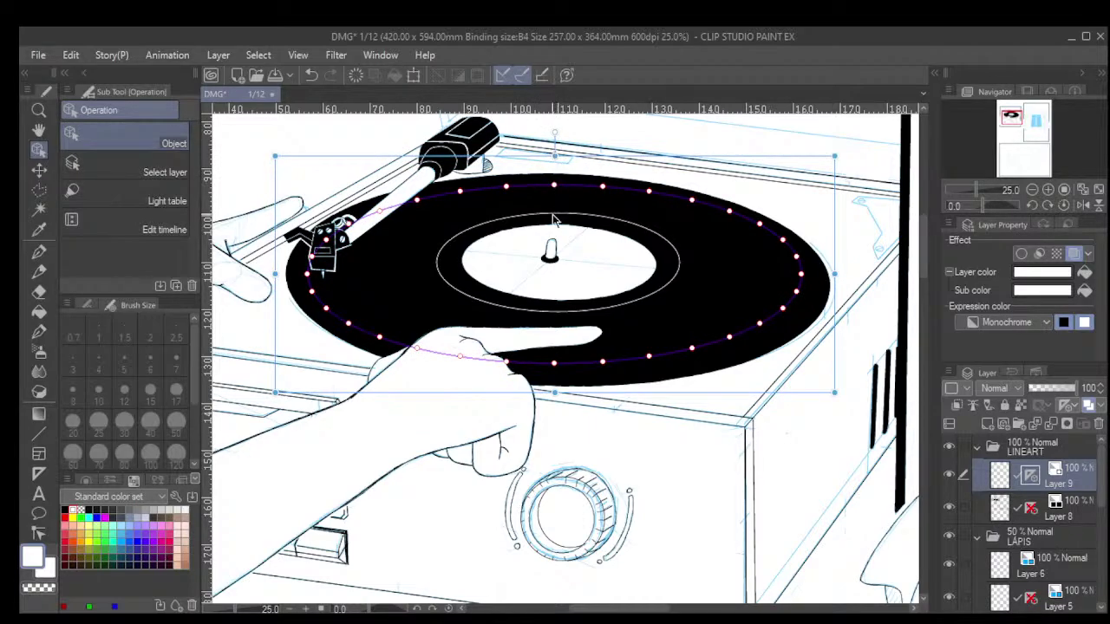
{"action": "left_click_drag", "start_coordinate": [554, 390], "coordinate": [554, 403]}
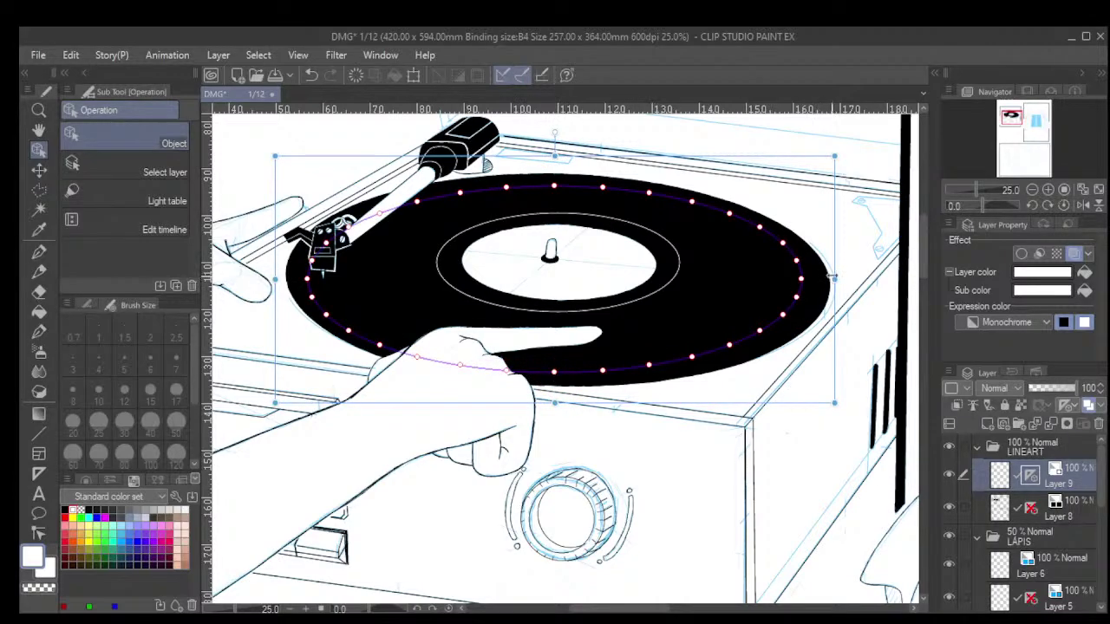
{"action": "left_click_drag", "start_coordinate": [834, 279], "coordinate": [841, 279]}
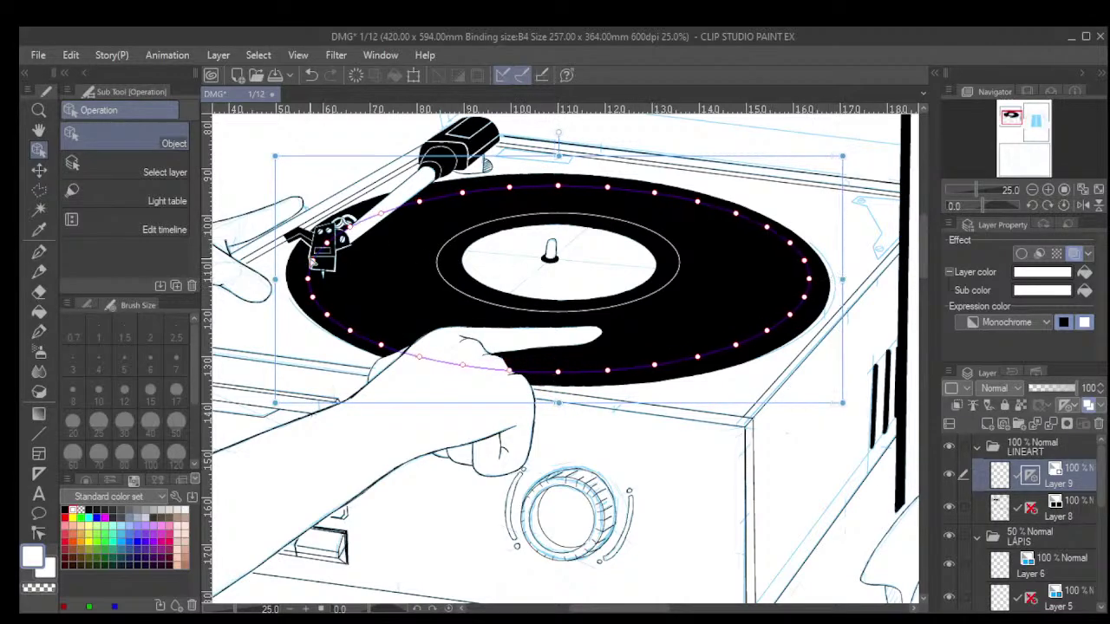
{"action": "left_click_drag", "start_coordinate": [274, 279], "coordinate": [264, 278]}
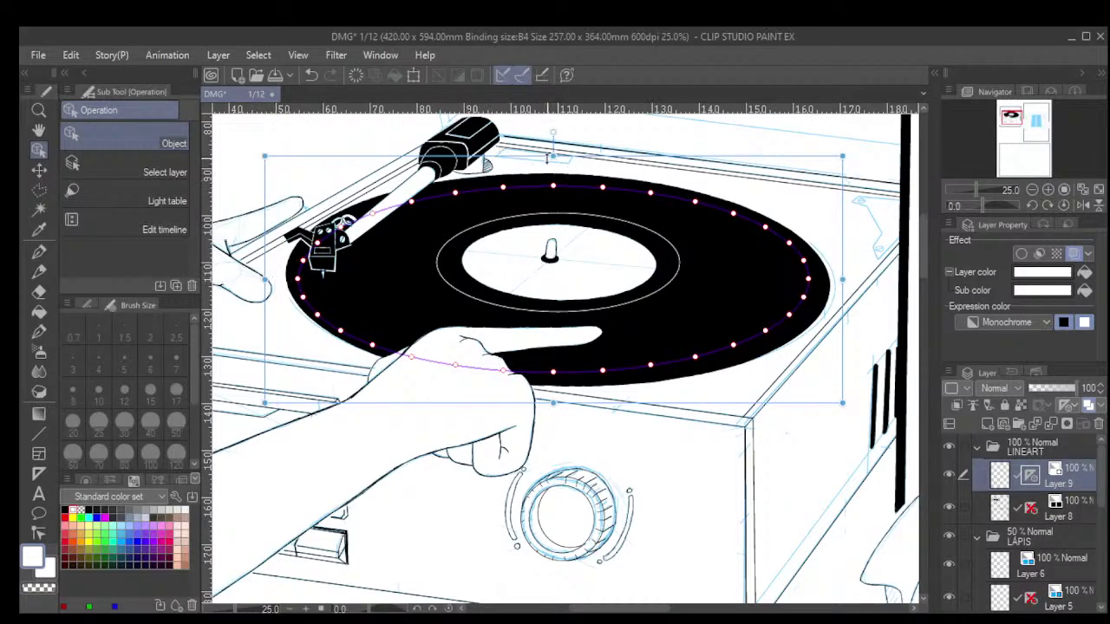
{"action": "left_click_drag", "start_coordinate": [548, 162], "coordinate": [548, 157]}
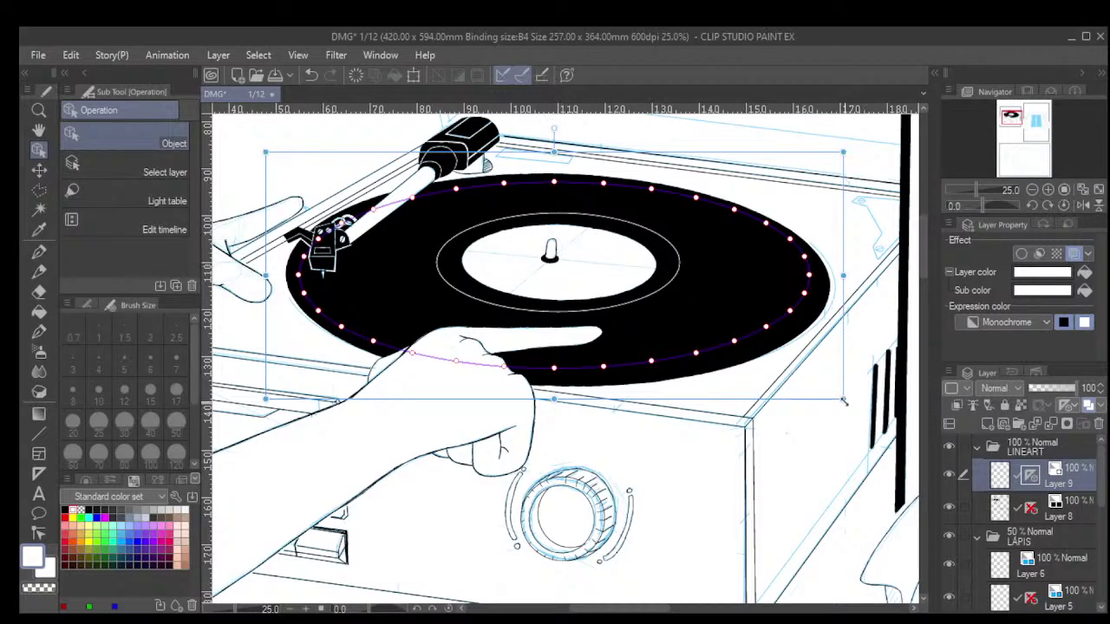
{"action": "mouse_move", "coordinate": [844, 401]}
{"action": "left_mouse_down"}
{"action": "mouse_move", "coordinate": [854, 404]}
{"action": "mouse_move", "coordinate": [828, 400]}
{"action": "left_mouse_up"}
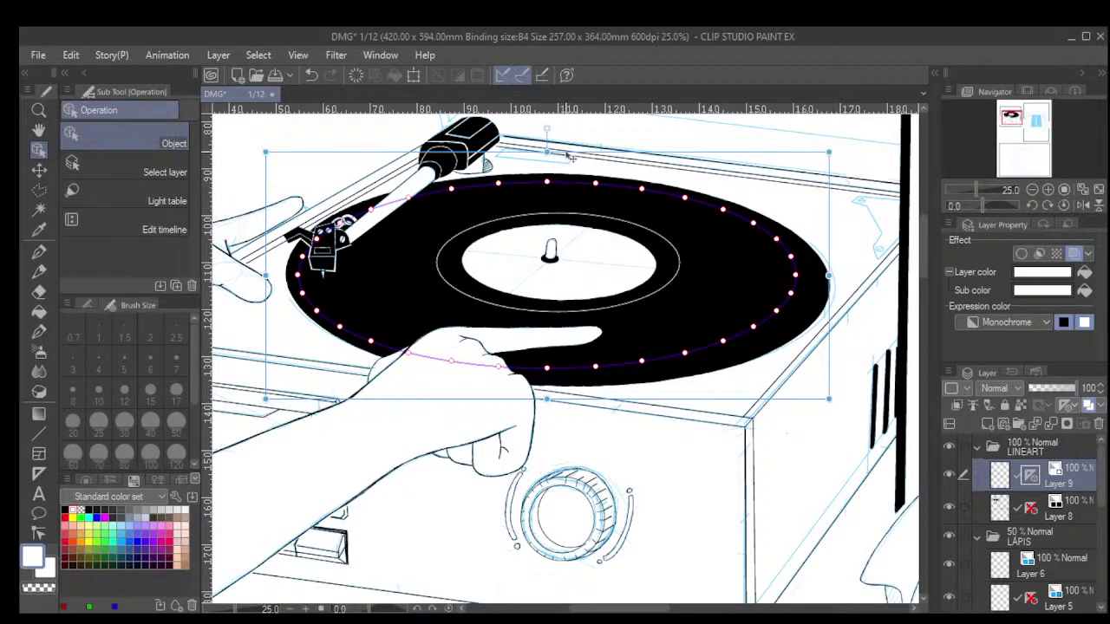
{"action": "left_click_drag", "start_coordinate": [568, 158], "coordinate": [572, 156]}
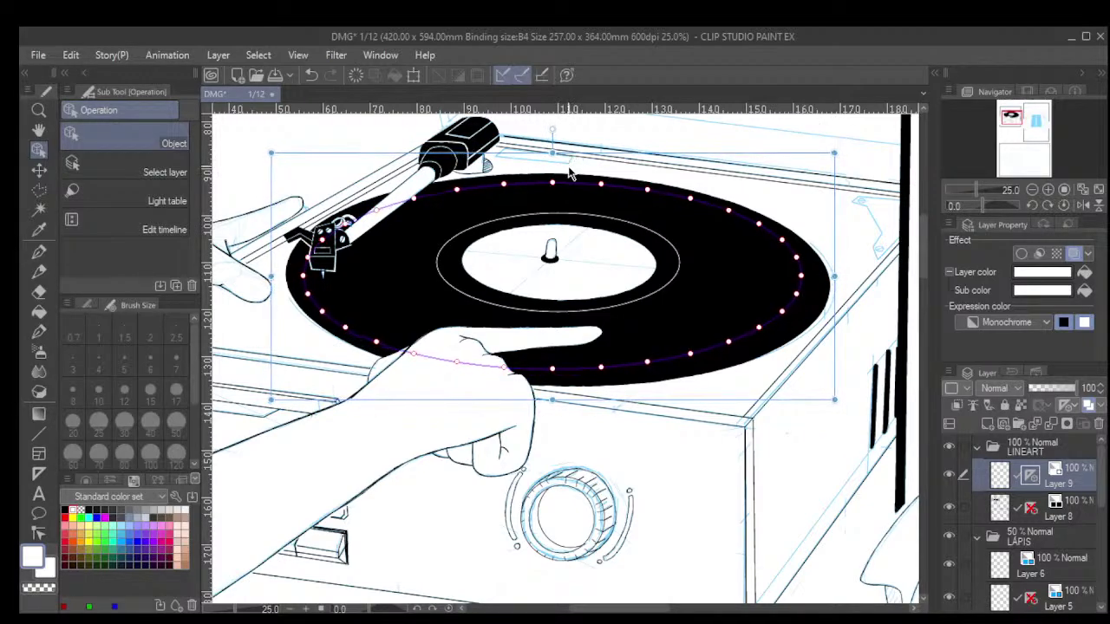
{"action": "left_click_drag", "start_coordinate": [270, 276], "coordinate": [260, 276]}
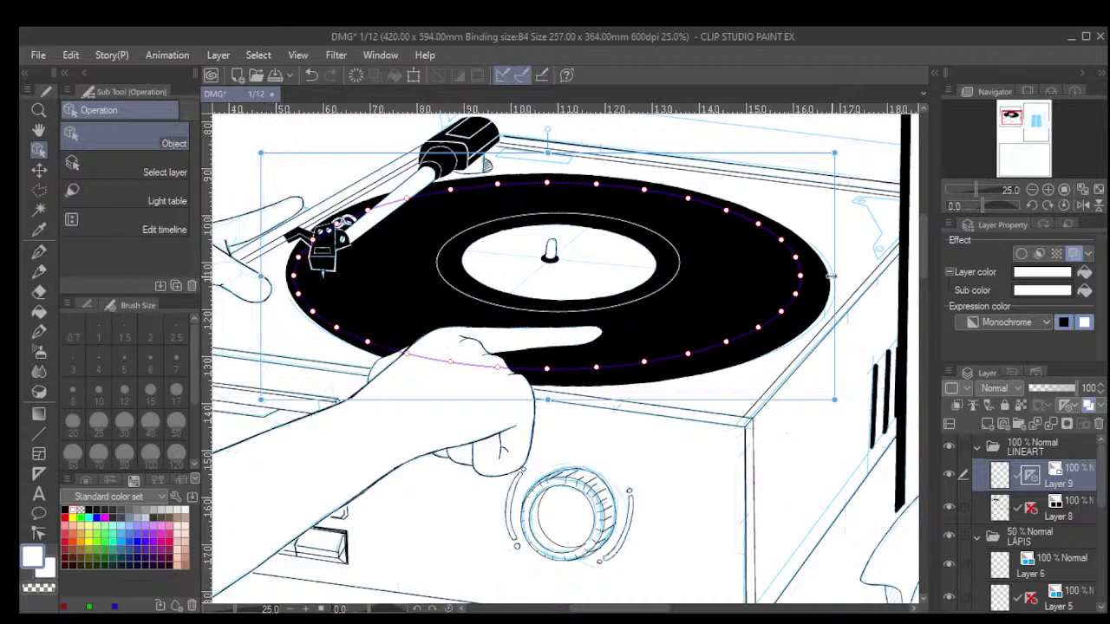
{"action": "left_click_drag", "start_coordinate": [834, 400], "coordinate": [845, 402]}
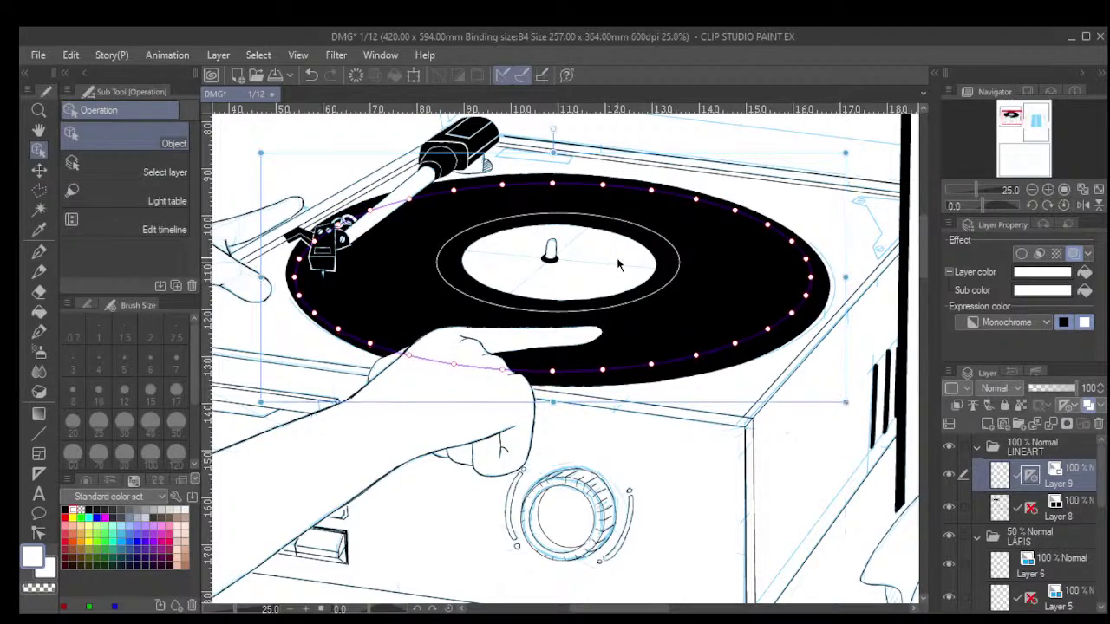
{"action": "left_click_drag", "start_coordinate": [621, 160], "coordinate": [617, 159]}
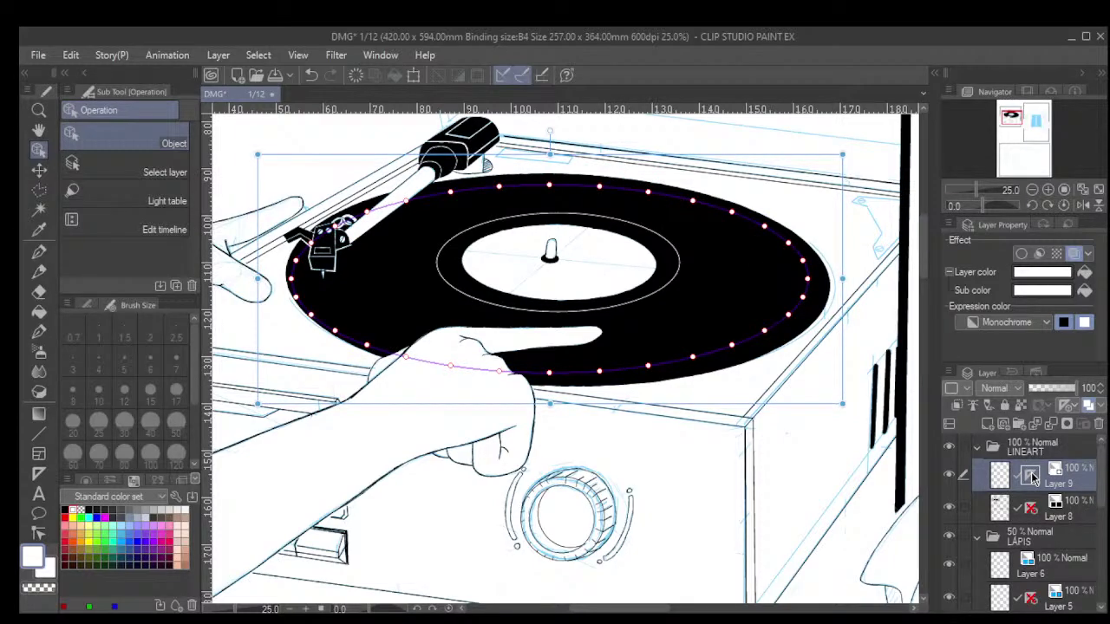
{"action": "key", "text": "Delete"}
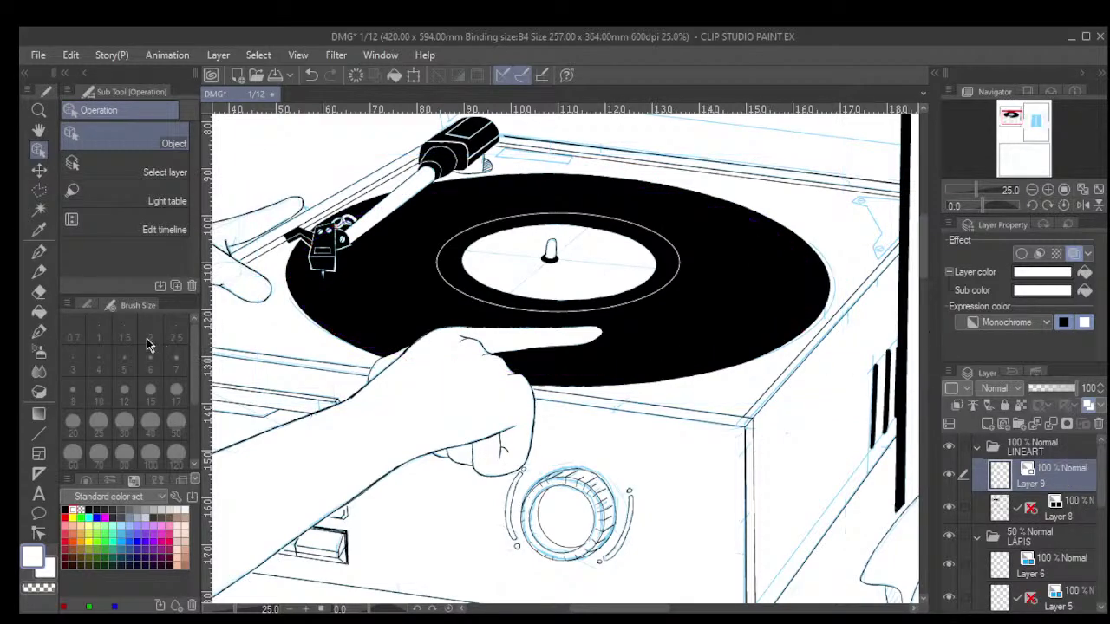
Draw a new, larger elliptical figure ruler, move it over the record and rotate it slightly counterclockwise.
{"action": "left_click", "coordinate": [40, 473]}
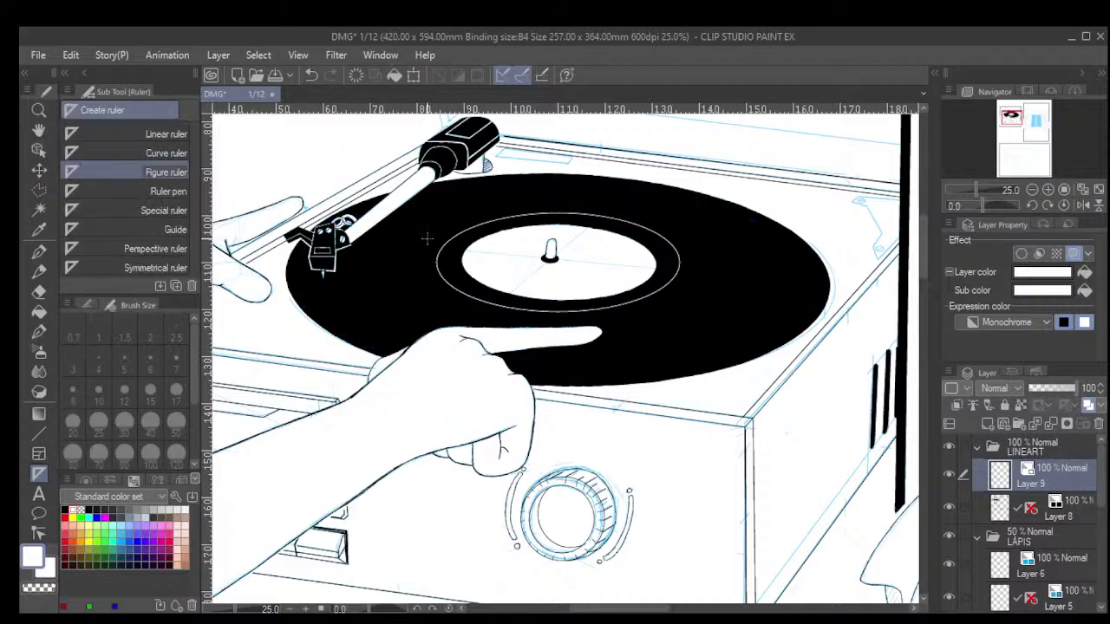
{"action": "left_click_drag", "start_coordinate": [412, 216], "coordinate": [839, 457]}
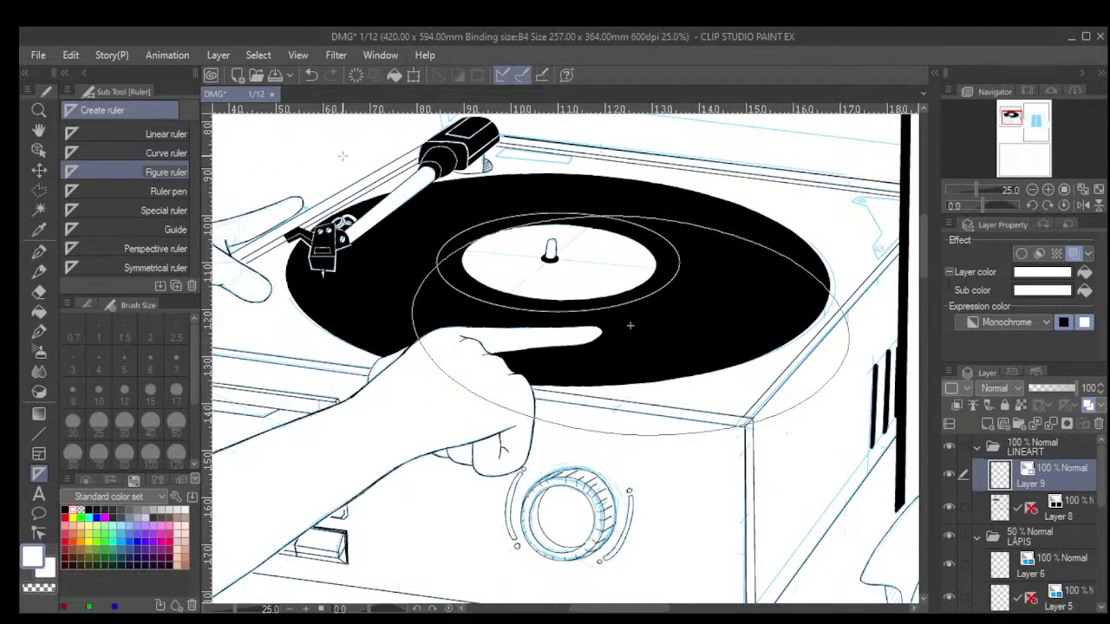
{"action": "left_click", "coordinate": [630, 325]}
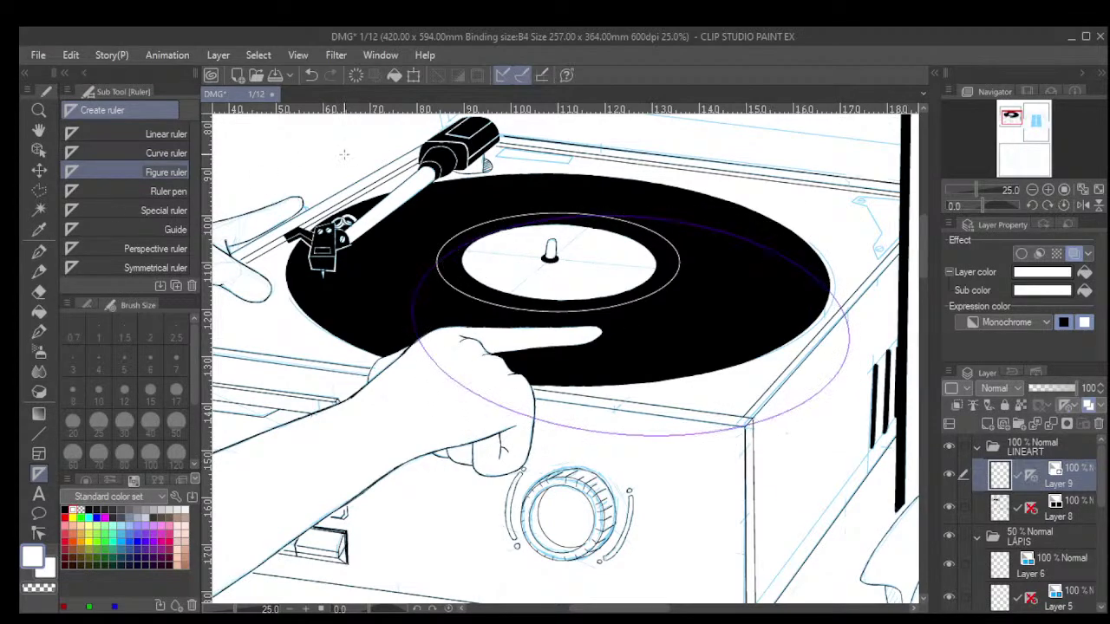
{"action": "left_click", "coordinate": [37, 151]}
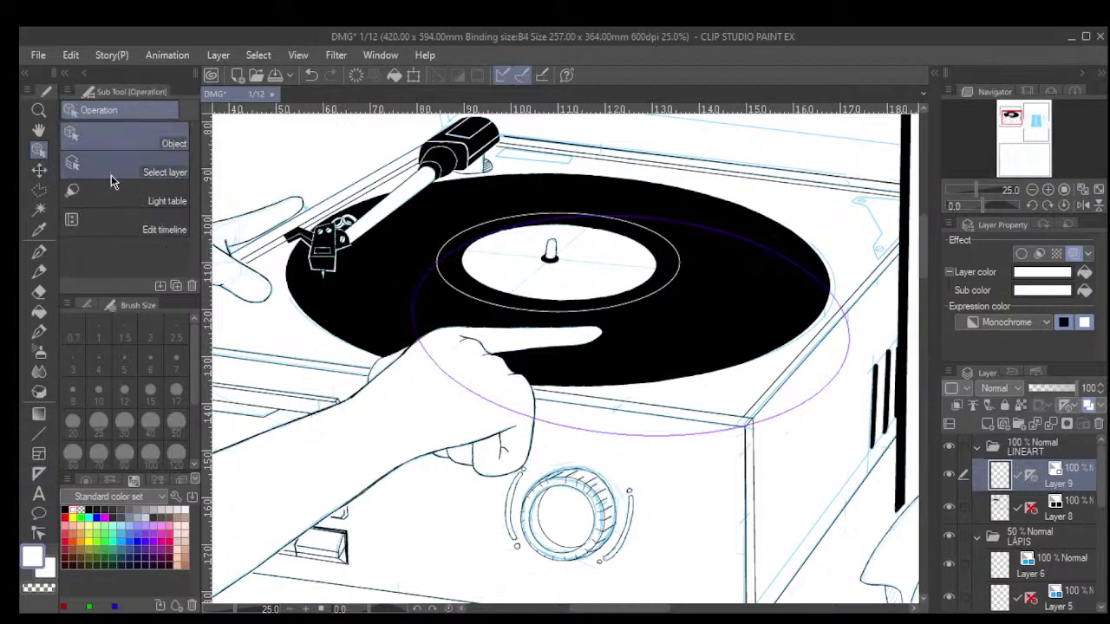
{"action": "left_click", "coordinate": [596, 436]}
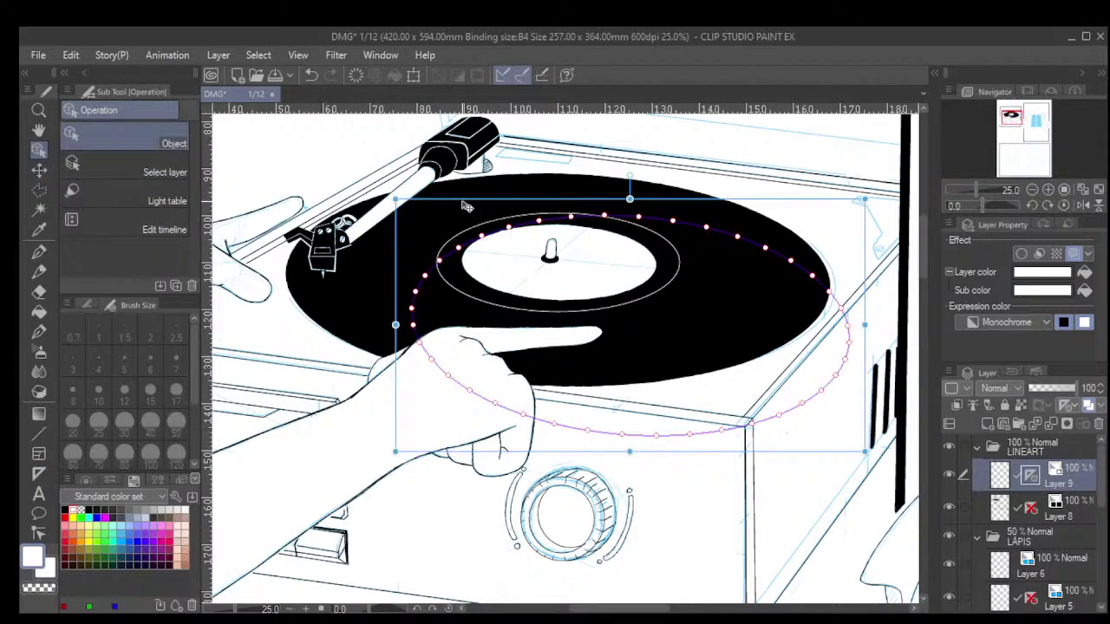
{"action": "left_click_drag", "start_coordinate": [468, 208], "coordinate": [399, 172]}
{"action": "left_click_drag", "start_coordinate": [557, 136], "coordinate": [549, 133]}
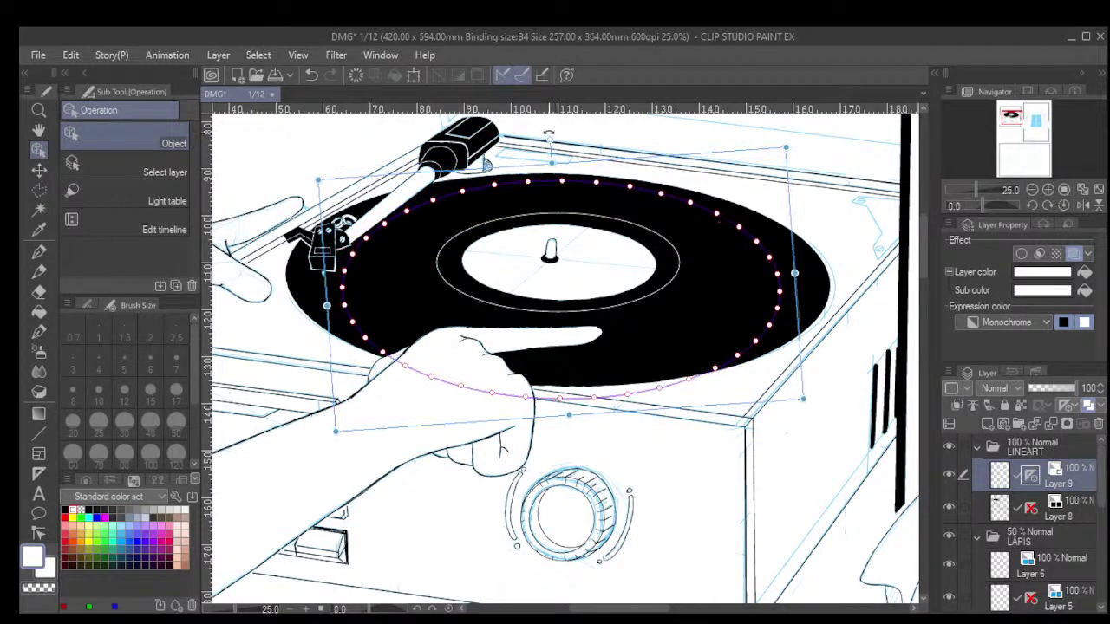
Try to stretch the tilted elliptical ruler to match the record's outer edge, and delete the ruler.
{"action": "left_click_drag", "start_coordinate": [569, 420], "coordinate": [567, 388]}
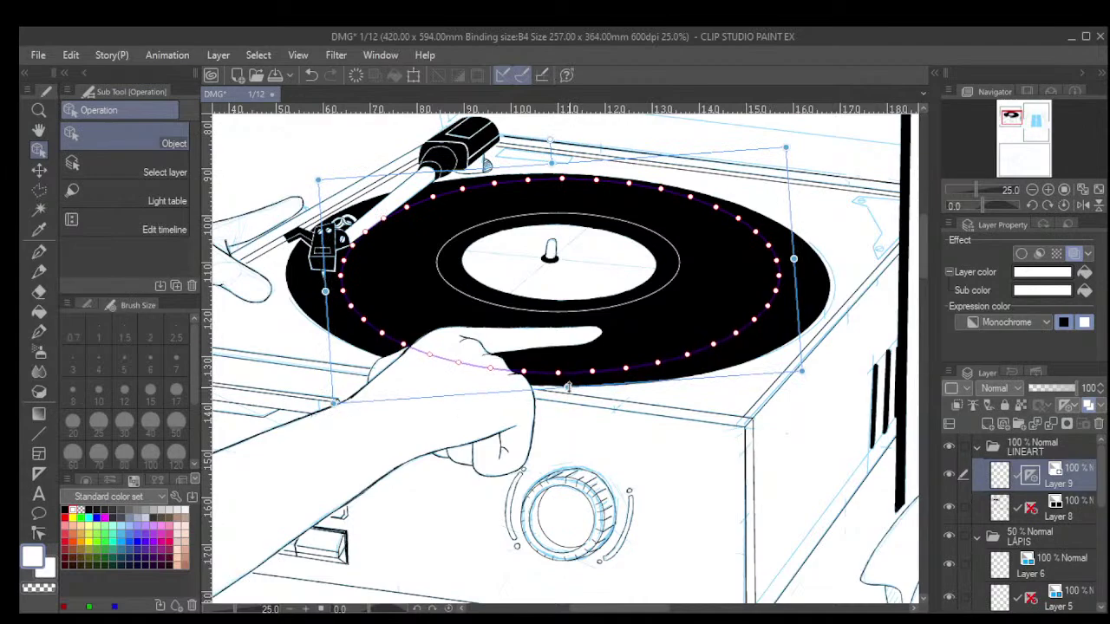
{"action": "left_click_drag", "start_coordinate": [327, 294], "coordinate": [295, 294]}
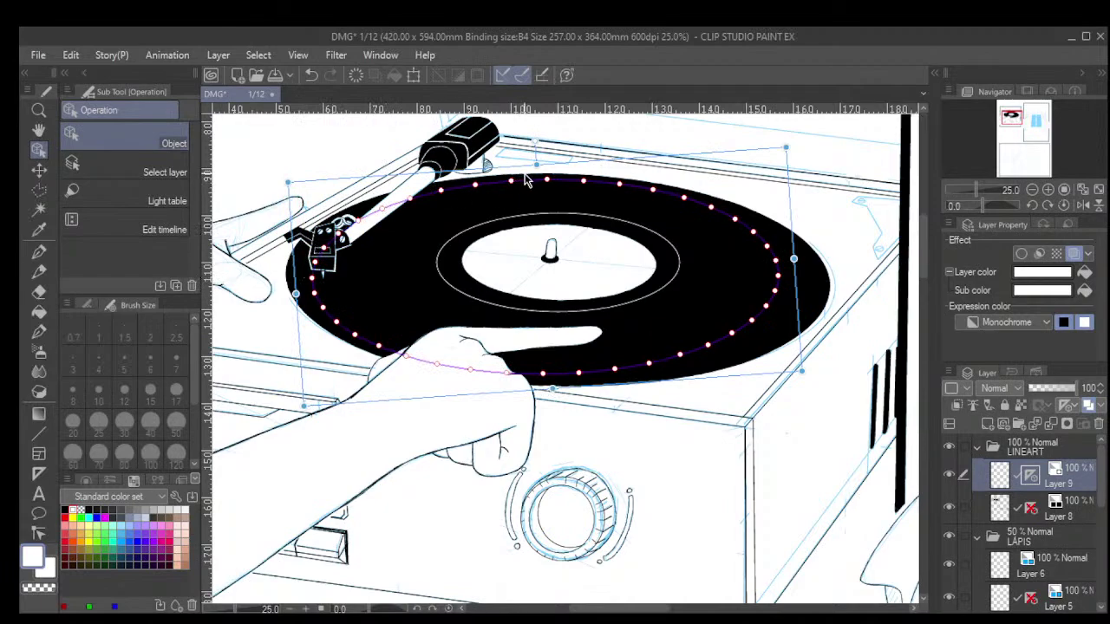
{"action": "left_click_drag", "start_coordinate": [795, 259], "coordinate": [839, 256]}
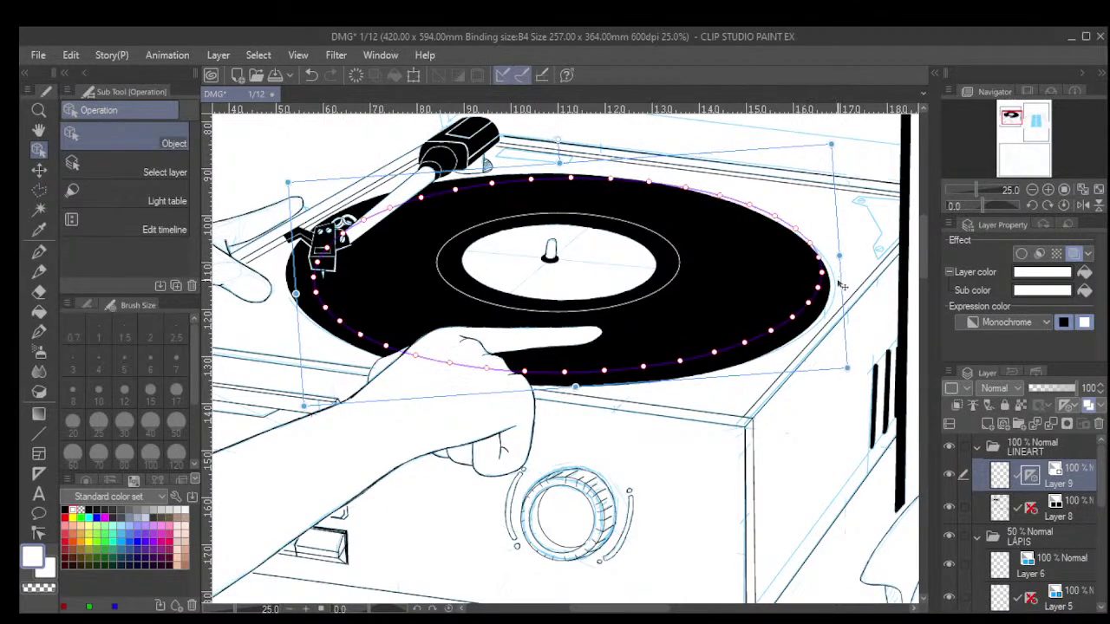
{"action": "left_click_drag", "start_coordinate": [574, 387], "coordinate": [577, 405]}
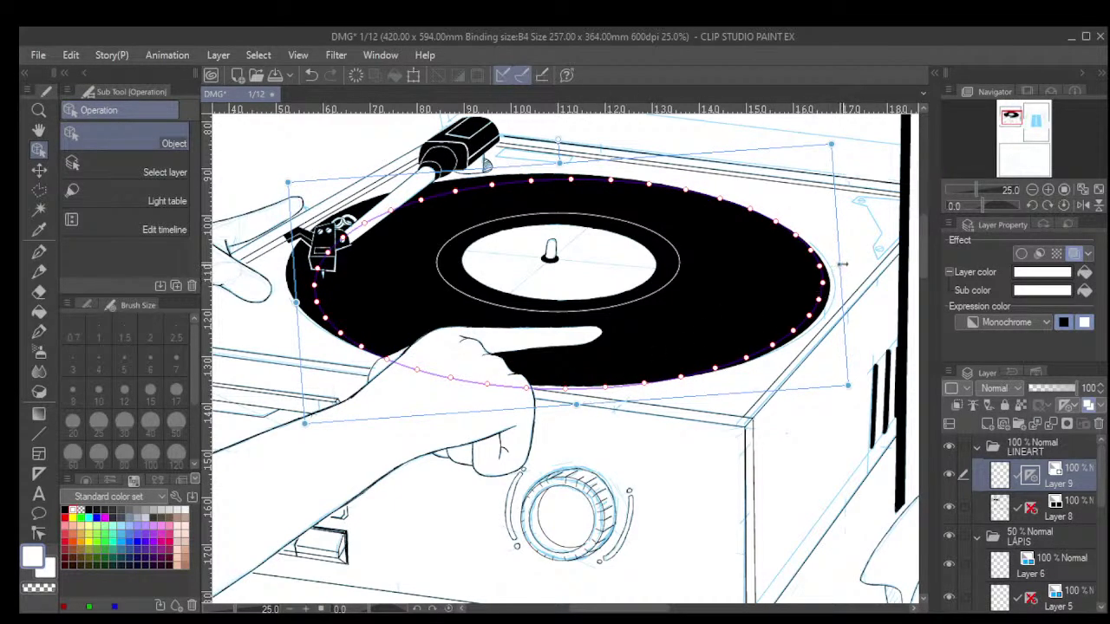
{"action": "left_click_drag", "start_coordinate": [840, 264], "coordinate": [846, 265]}
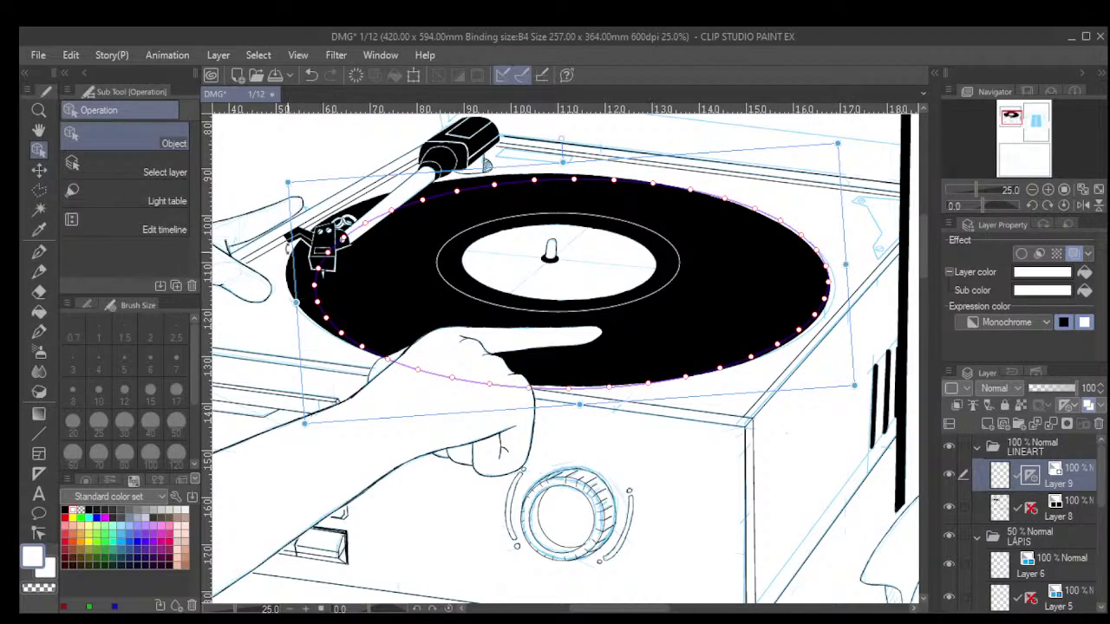
{"action": "left_click_drag", "start_coordinate": [288, 184], "coordinate": [258, 166]}
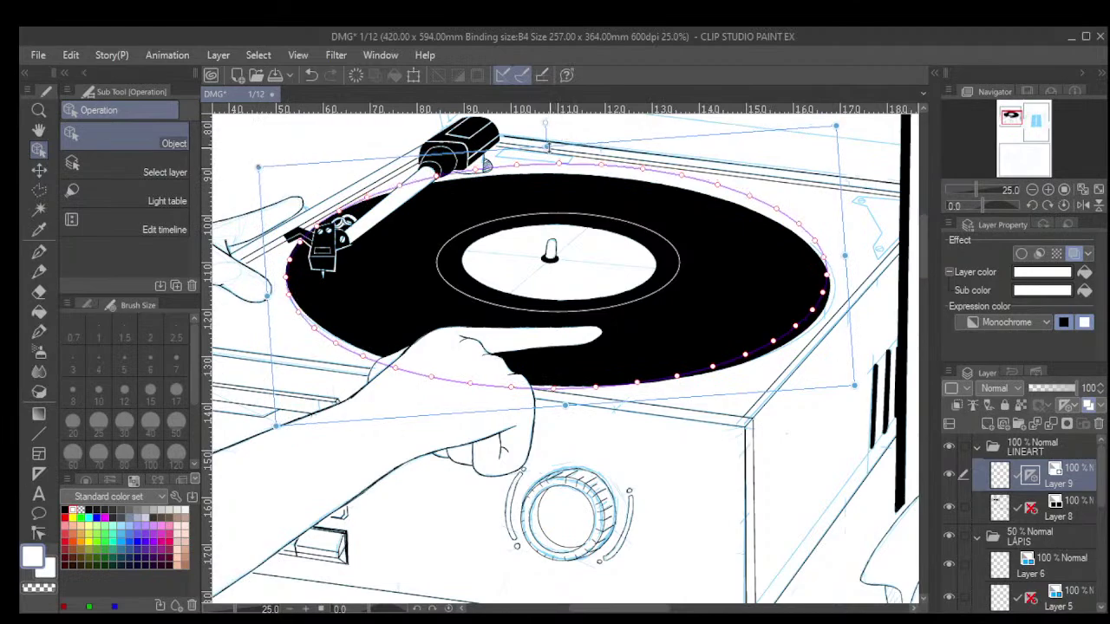
{"action": "left_click_drag", "start_coordinate": [548, 148], "coordinate": [548, 153]}
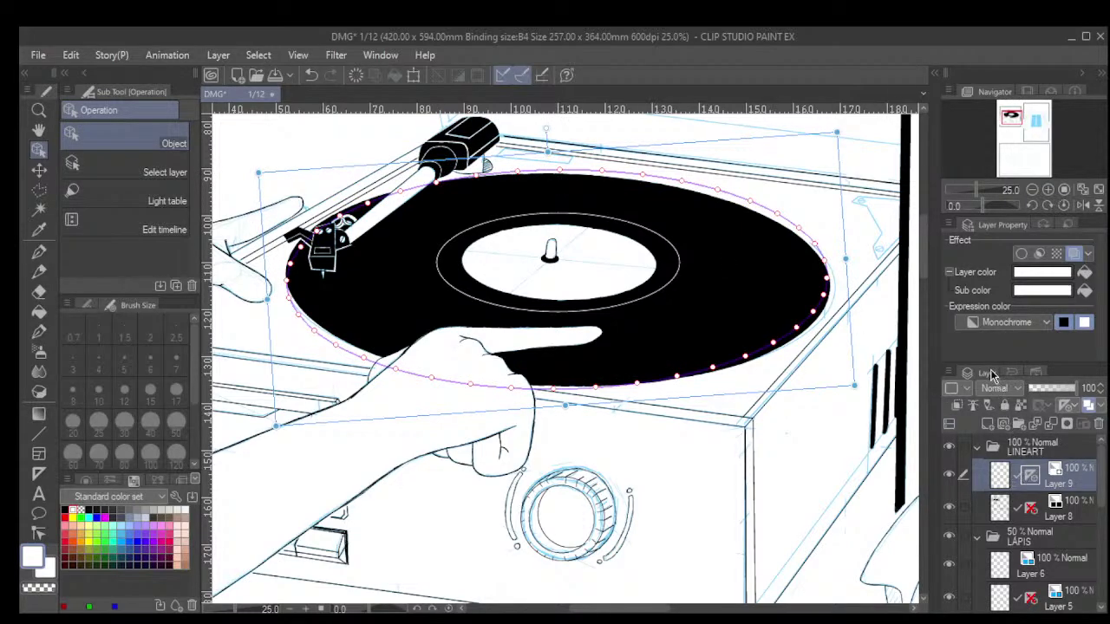
{"action": "key", "text": "Delete"}
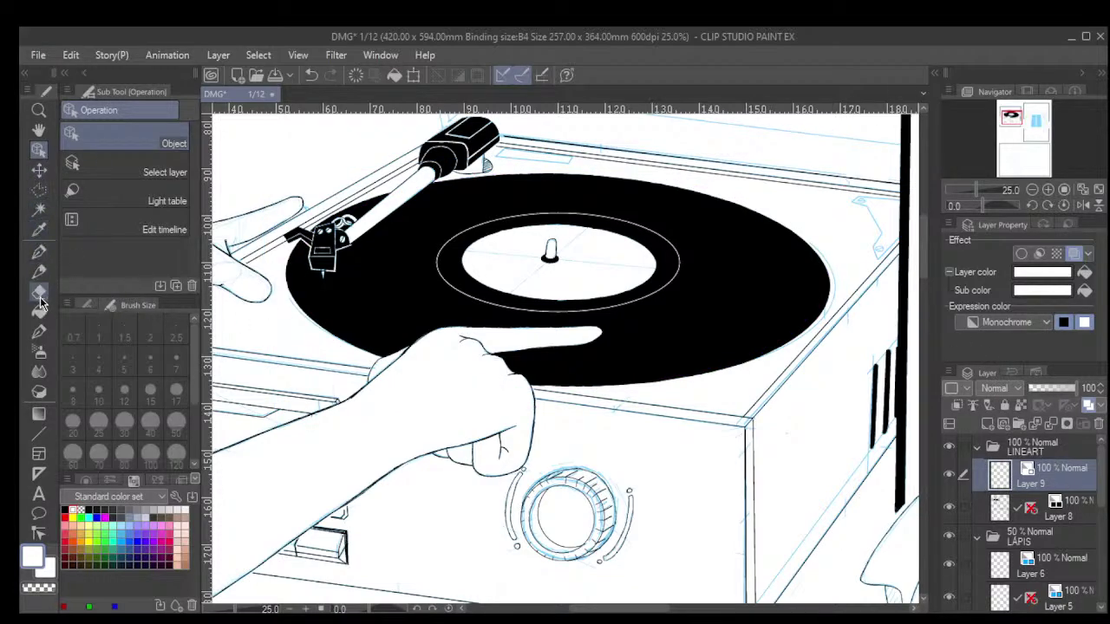
Draw a new elliptical figure ruler on Layer 9 across the middle of the record's black surface.
{"action": "left_click", "coordinate": [38, 473]}
{"action": "scroll", "coordinate": [473, 277], "scroll_direction": "down", "scroll_amount": 2}
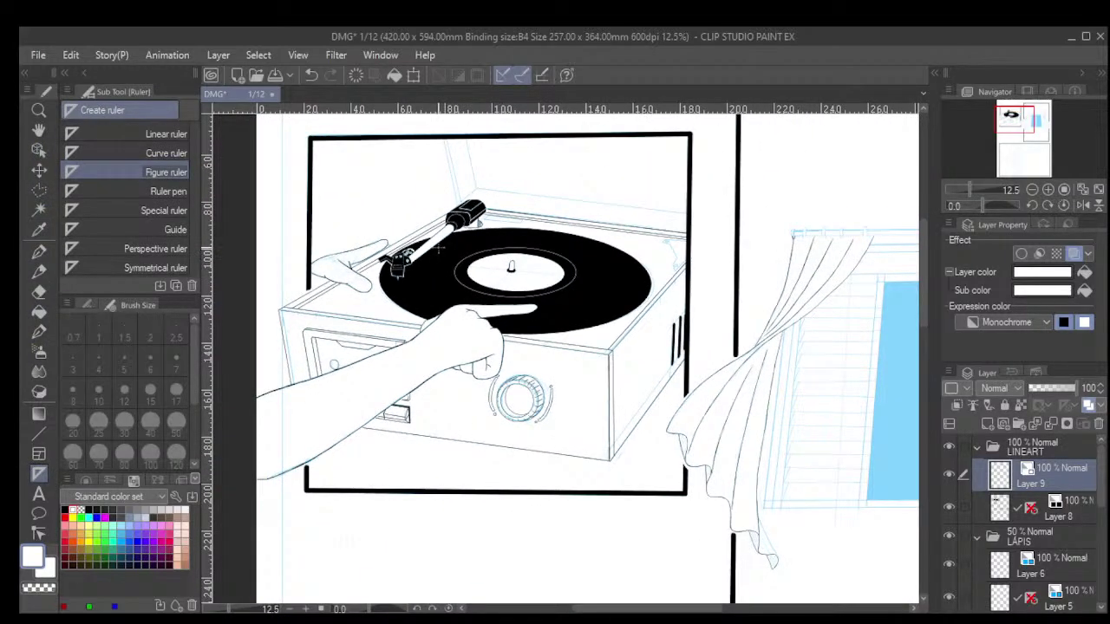
{"action": "left_click_drag", "start_coordinate": [438, 248], "coordinate": [618, 312]}
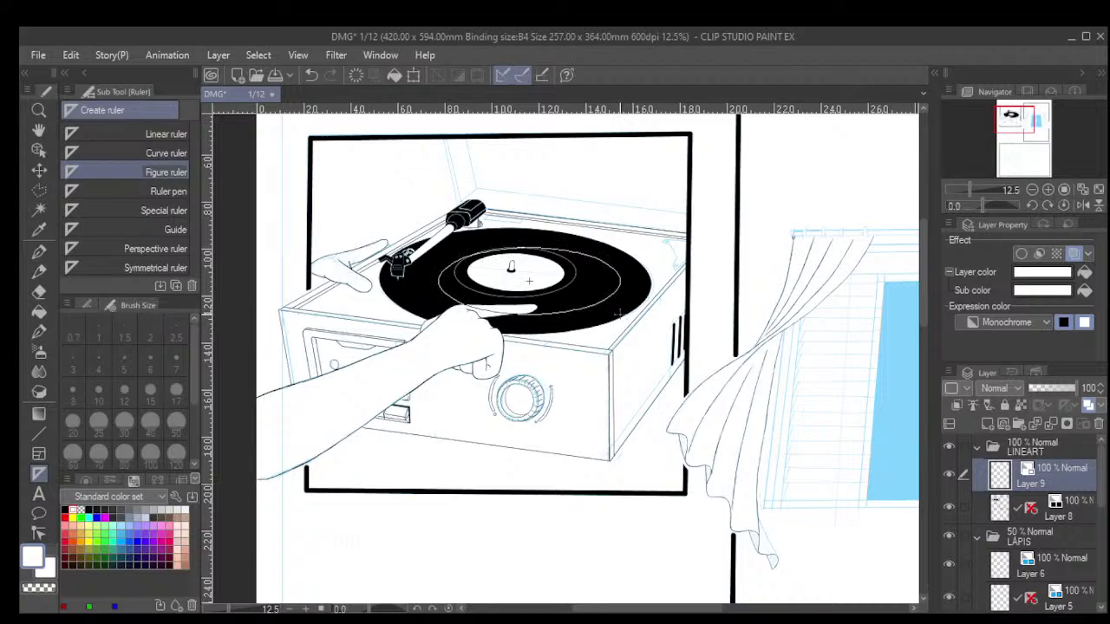
{"action": "left_click_drag", "start_coordinate": [613, 313], "coordinate": [614, 313]}
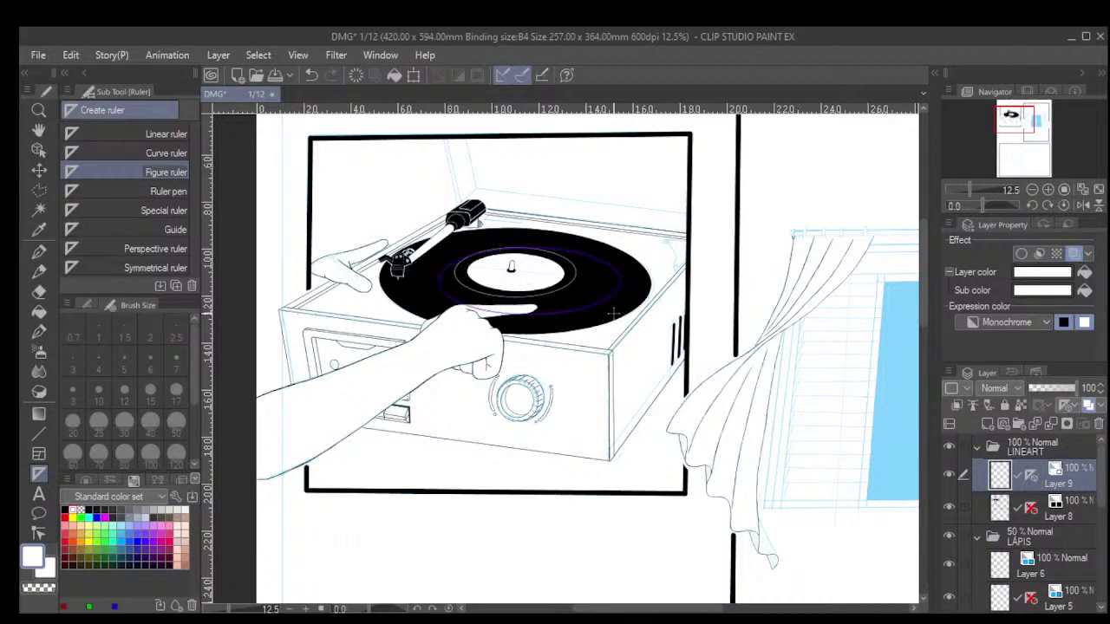
Select the new elliptical ruler, shift it over the record's label area and rotate it slightly counterclockwise.
{"action": "left_click", "coordinate": [38, 149]}
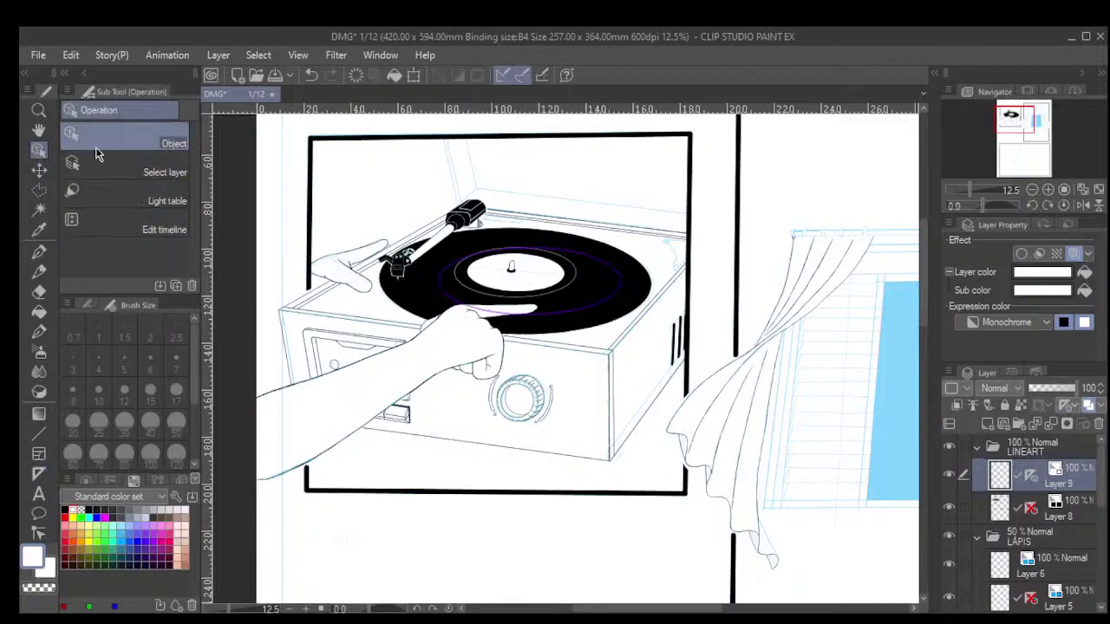
{"action": "scroll", "coordinate": [502, 283], "scroll_direction": "up", "scroll_amount": 2}
{"action": "left_click", "coordinate": [425, 289]}
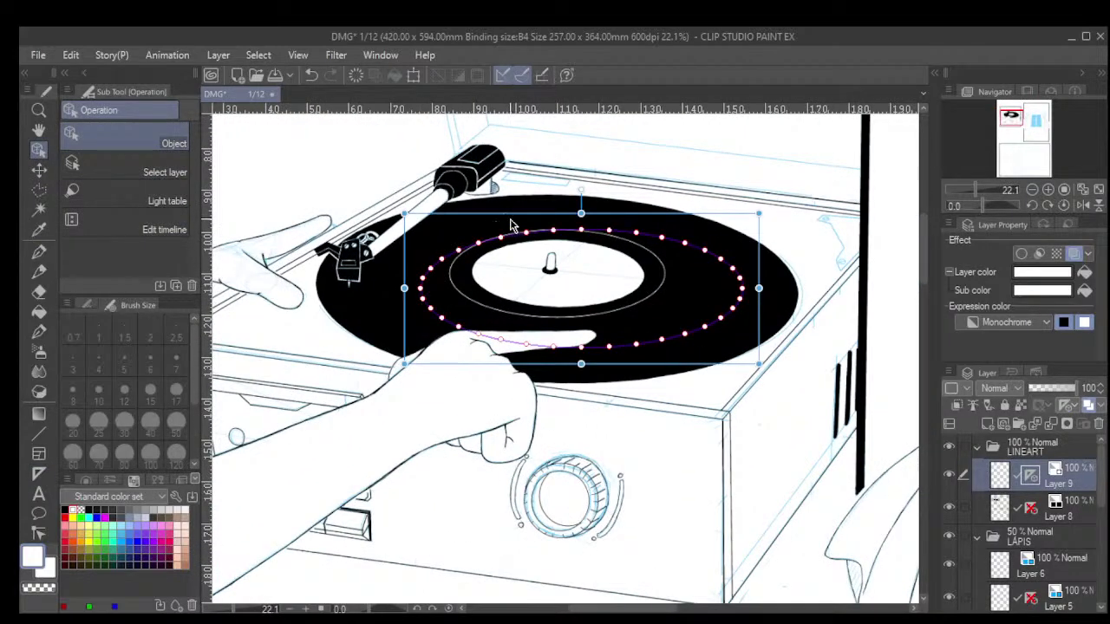
{"action": "left_click_drag", "start_coordinate": [488, 212], "coordinate": [476, 212]}
{"action": "left_click_drag", "start_coordinate": [367, 200], "coordinate": [366, 205]}
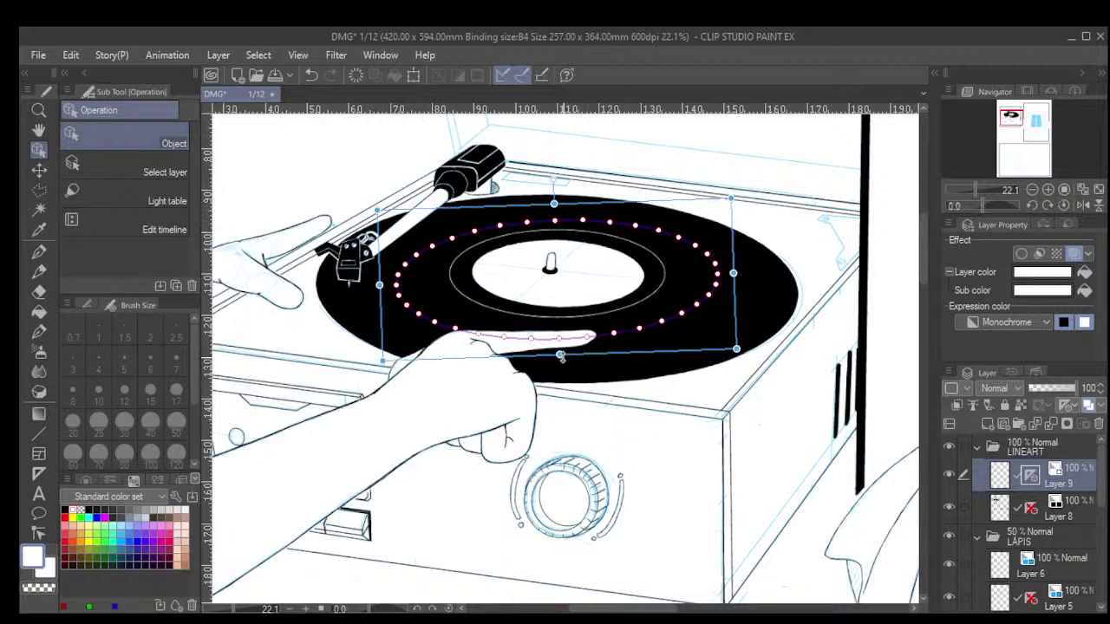
Stretch the elliptical ruler in height and width until it nearly reaches the record's outer edge.
{"action": "left_click_drag", "start_coordinate": [559, 353], "coordinate": [560, 385]}
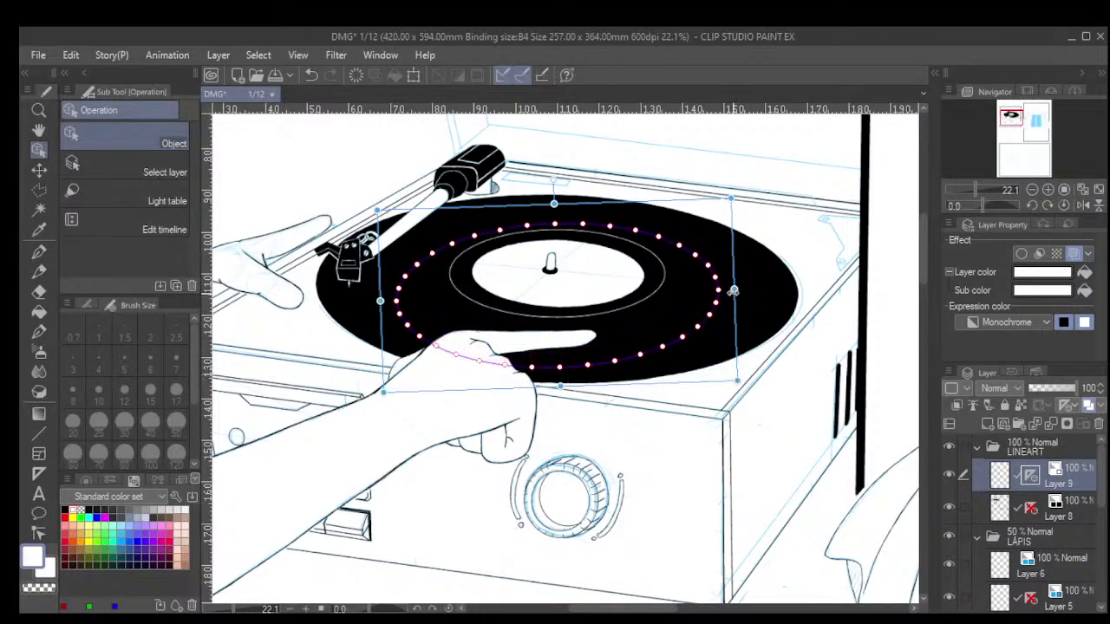
{"action": "left_click_drag", "start_coordinate": [734, 287], "coordinate": [796, 287]}
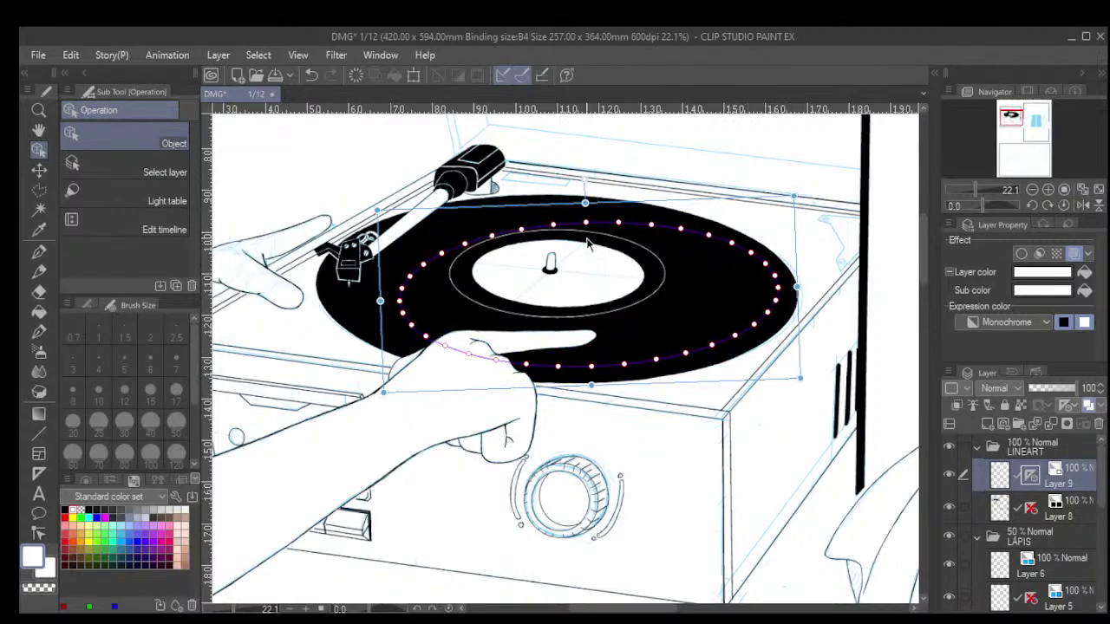
{"action": "left_click_drag", "start_coordinate": [380, 301], "coordinate": [343, 301]}
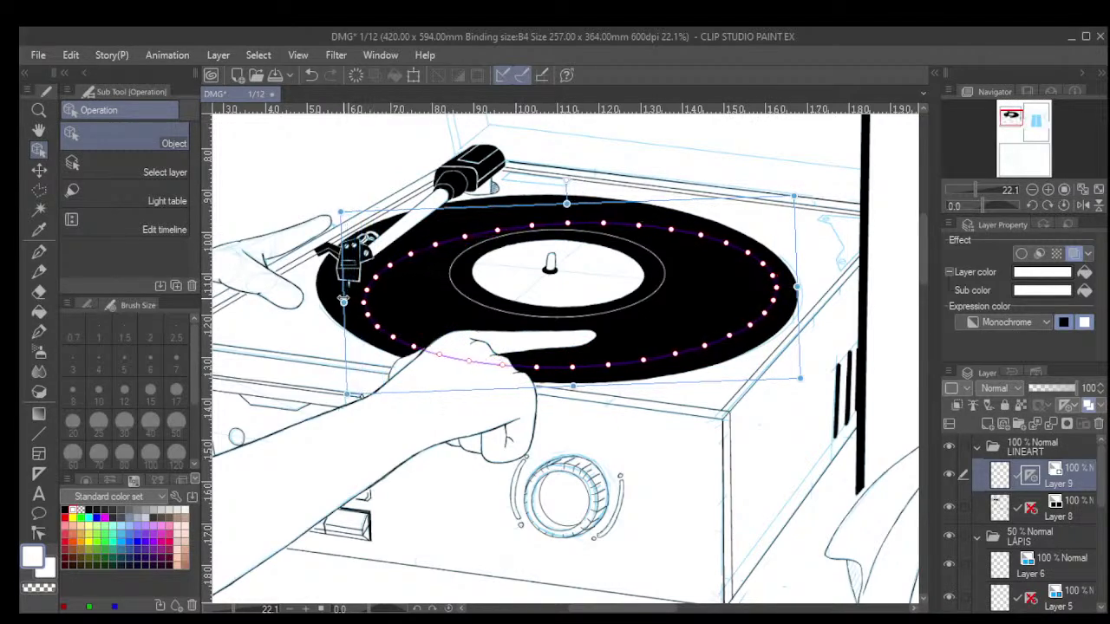
{"action": "left_click_drag", "start_coordinate": [566, 204], "coordinate": [565, 185]}
{"action": "left_click_drag", "start_coordinate": [343, 294], "coordinate": [309, 295]}
Rotate the elliptical ruler slightly clockwise and fine-tune its size and position to run just inside the record's outer edge.
{"action": "left_click_drag", "start_coordinate": [463, 195], "coordinate": [457, 193]}
{"action": "left_click_drag", "start_coordinate": [543, 161], "coordinate": [544, 162]}
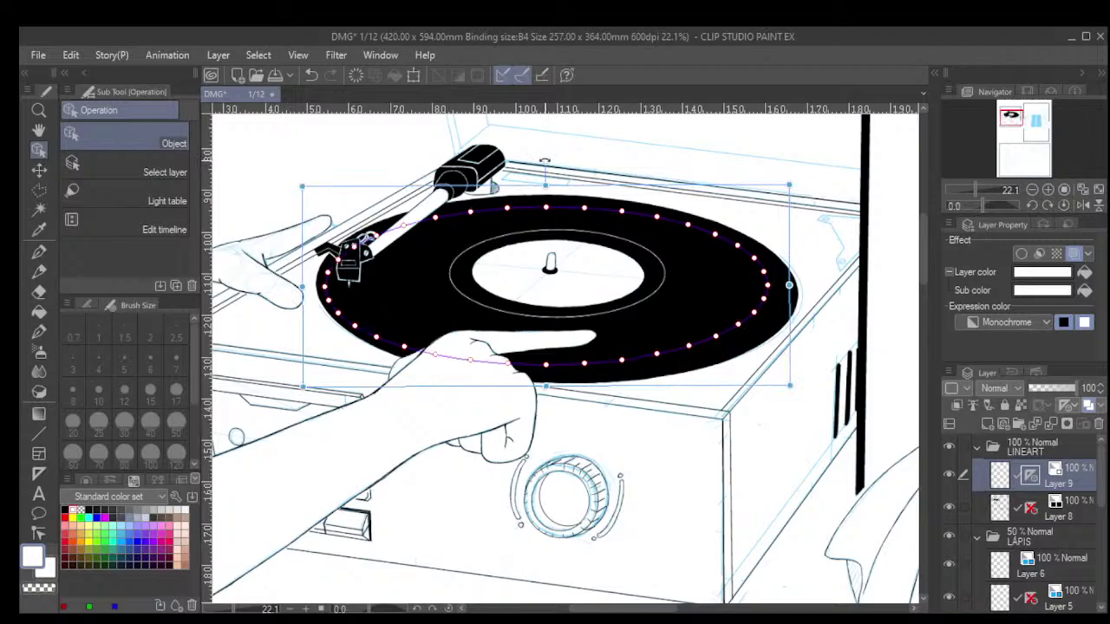
{"action": "left_click_drag", "start_coordinate": [564, 189], "coordinate": [567, 187]}
{"action": "left_click_drag", "start_coordinate": [796, 178], "coordinate": [799, 205]}
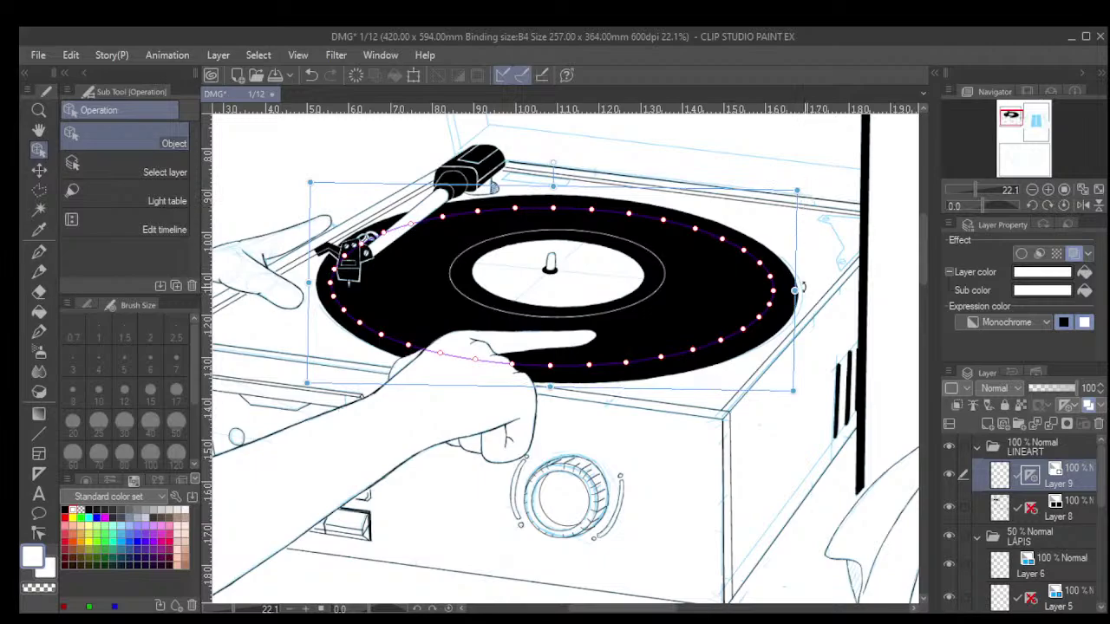
{"action": "left_click_drag", "start_coordinate": [796, 290], "coordinate": [804, 291]}
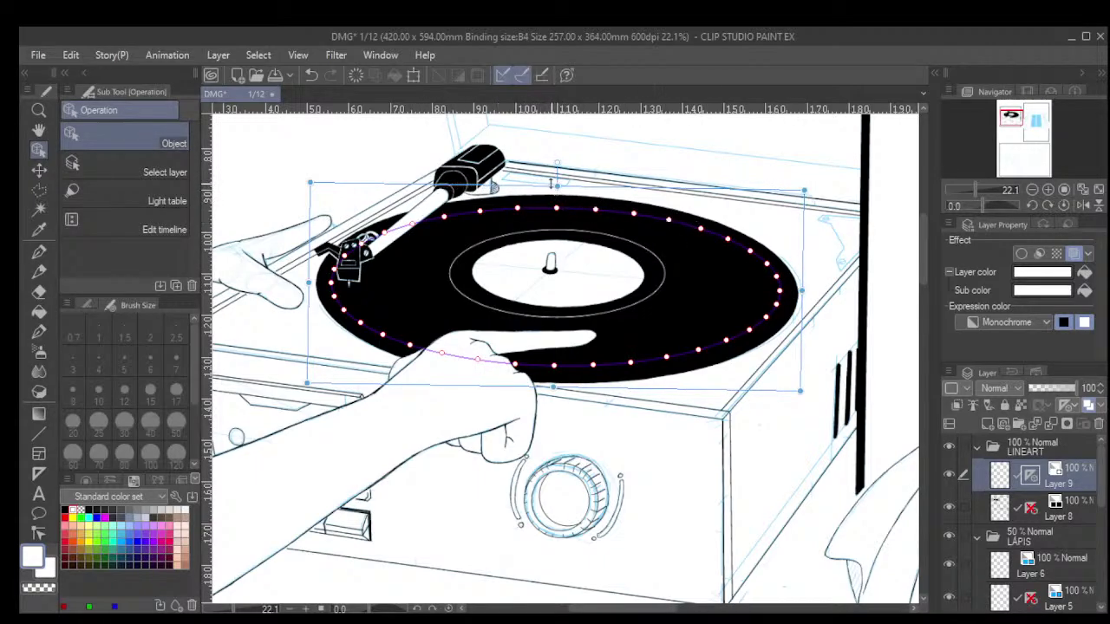
{"action": "left_click_drag", "start_coordinate": [556, 185], "coordinate": [557, 182]}
{"action": "left_click_drag", "start_coordinate": [313, 179], "coordinate": [311, 182]}
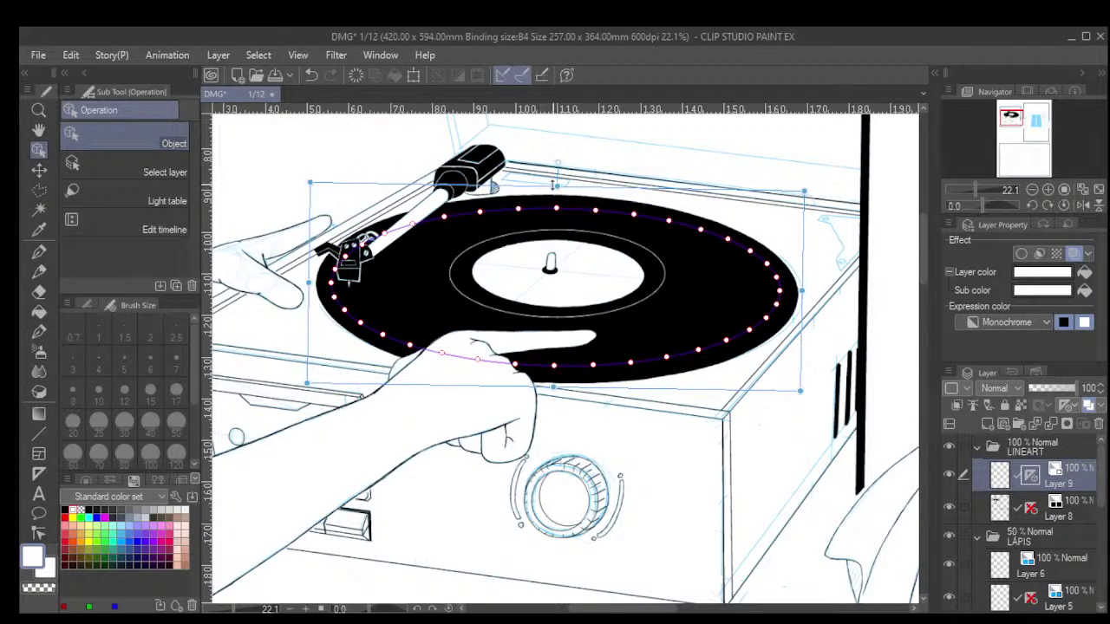
{"action": "mouse_move", "coordinate": [557, 184]}
{"action": "left_mouse_down"}
{"action": "mouse_move", "coordinate": [556, 173]}
{"action": "mouse_move", "coordinate": [577, 183]}
{"action": "left_mouse_up"}
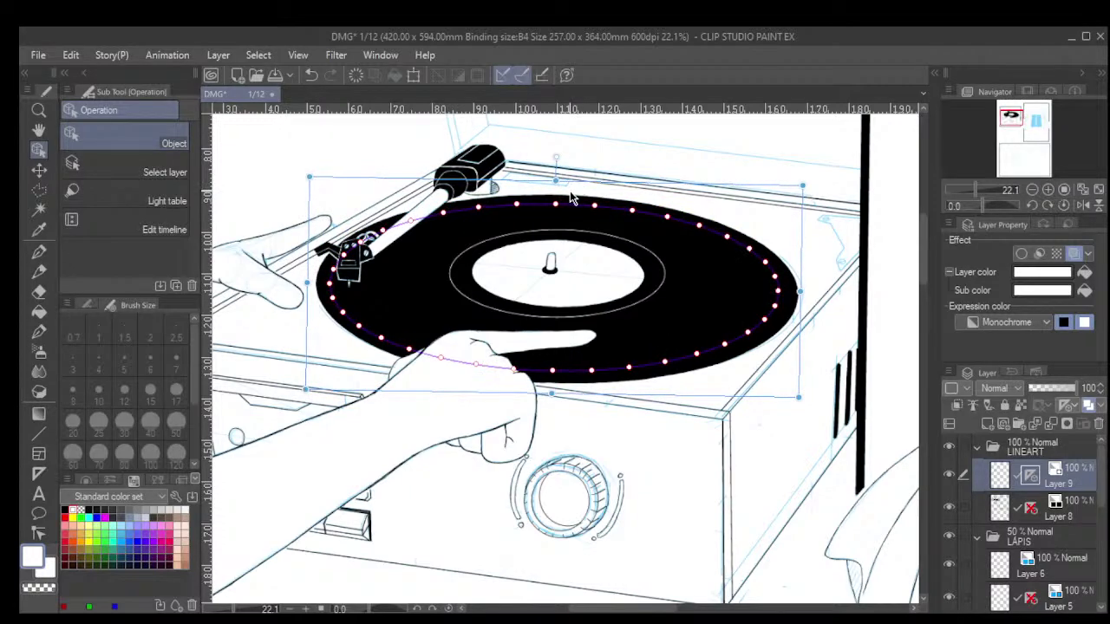
Trace the elliptical ruler with the white G-pen at size 4 to draw the outer groove line, skipping the hand and tonearm.
{"action": "left_click", "coordinate": [39, 251]}
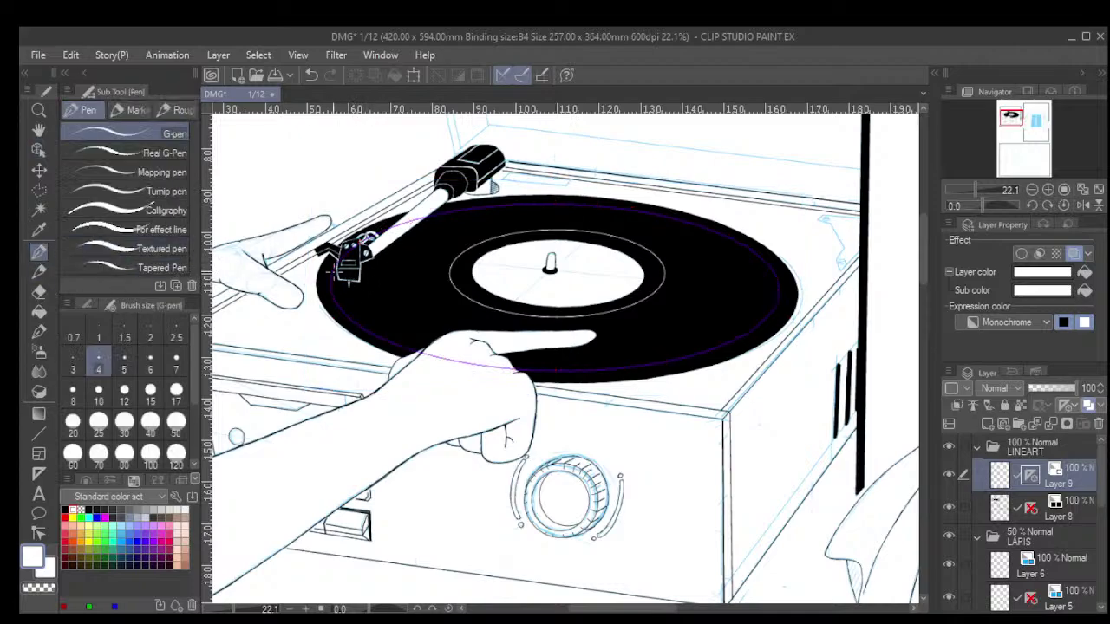
{"action": "left_click_drag", "start_coordinate": [330, 267], "coordinate": [333, 265]}
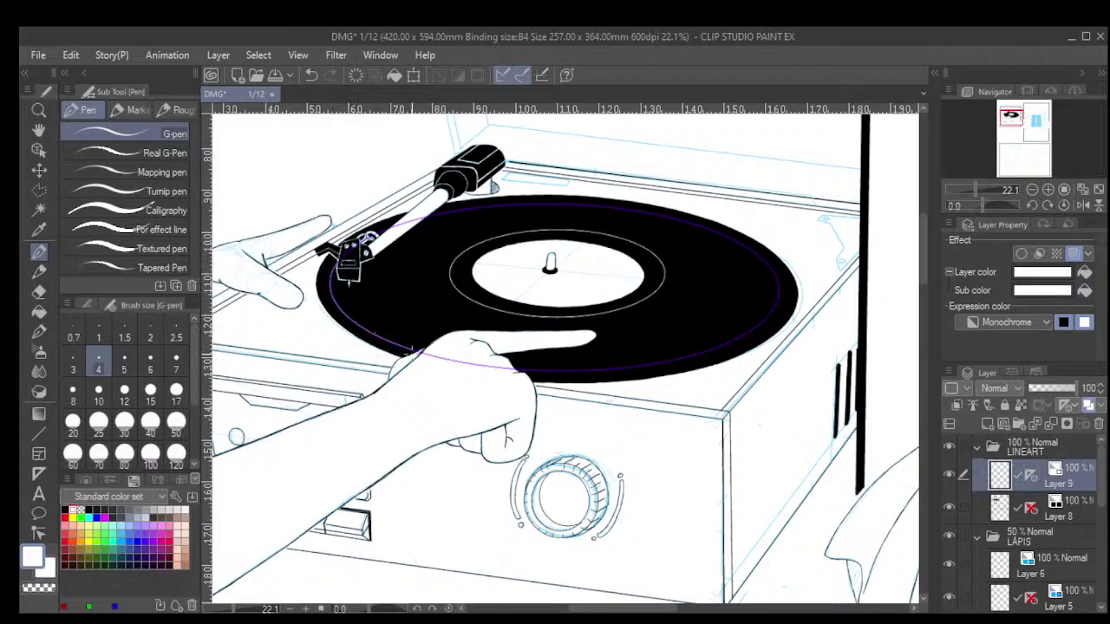
{"action": "left_click_drag", "start_coordinate": [518, 369], "coordinate": [654, 370]}
{"action": "mouse_move", "coordinate": [726, 349]}
{"action": "left_mouse_down"}
{"action": "mouse_move", "coordinate": [771, 300]}
{"action": "mouse_move", "coordinate": [753, 258]}
{"action": "mouse_move", "coordinate": [554, 206]}
{"action": "mouse_move", "coordinate": [457, 228]}
{"action": "left_mouse_up"}
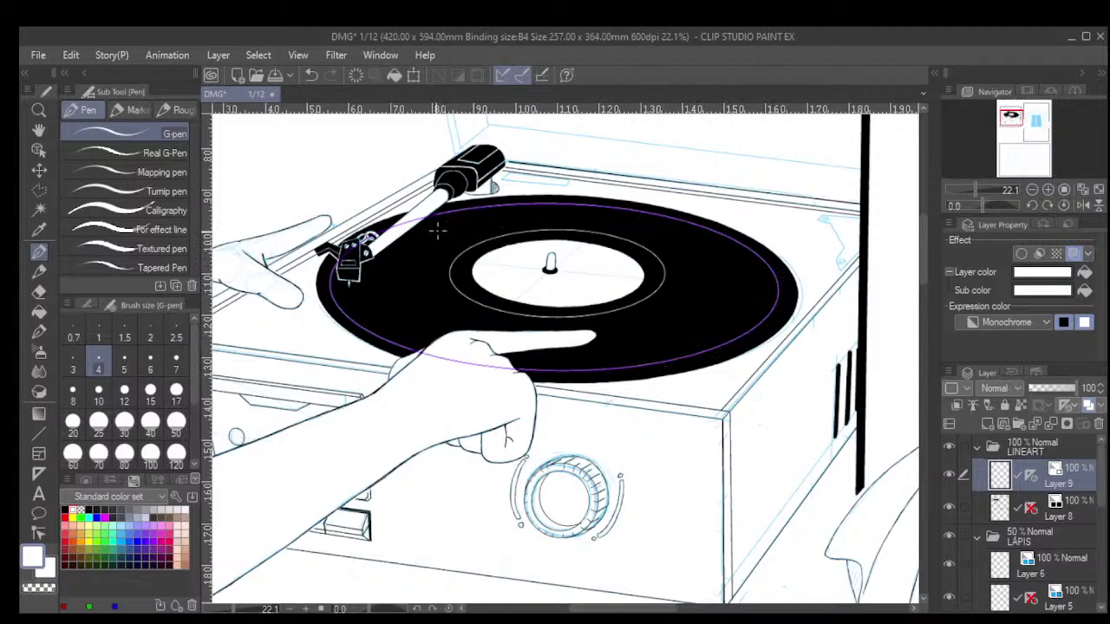
Shrink the elliptical ruler from all four sides to sit slightly inside the outer groove line, and switch back to the G-pen.
{"action": "left_click", "coordinate": [38, 149]}
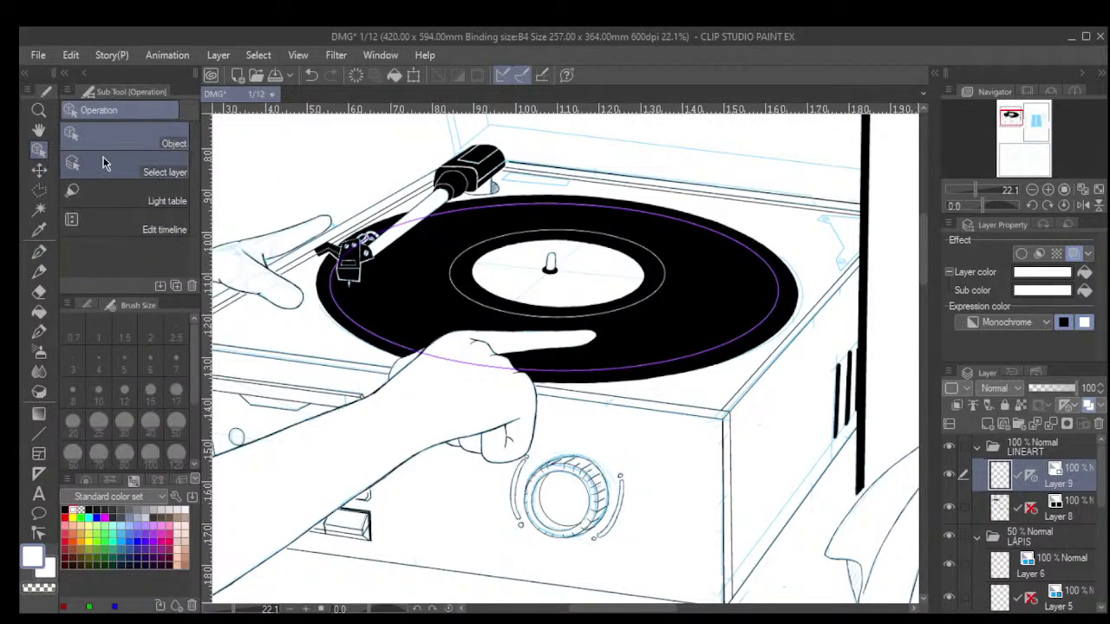
{"action": "left_click", "coordinate": [491, 371]}
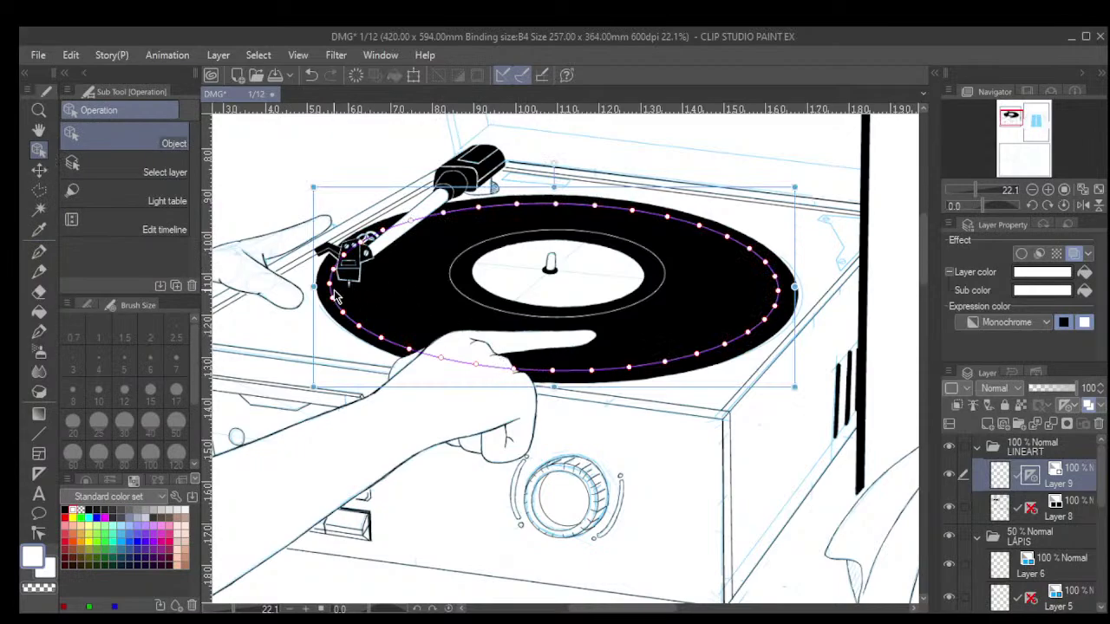
{"action": "left_click_drag", "start_coordinate": [310, 286], "coordinate": [328, 286]}
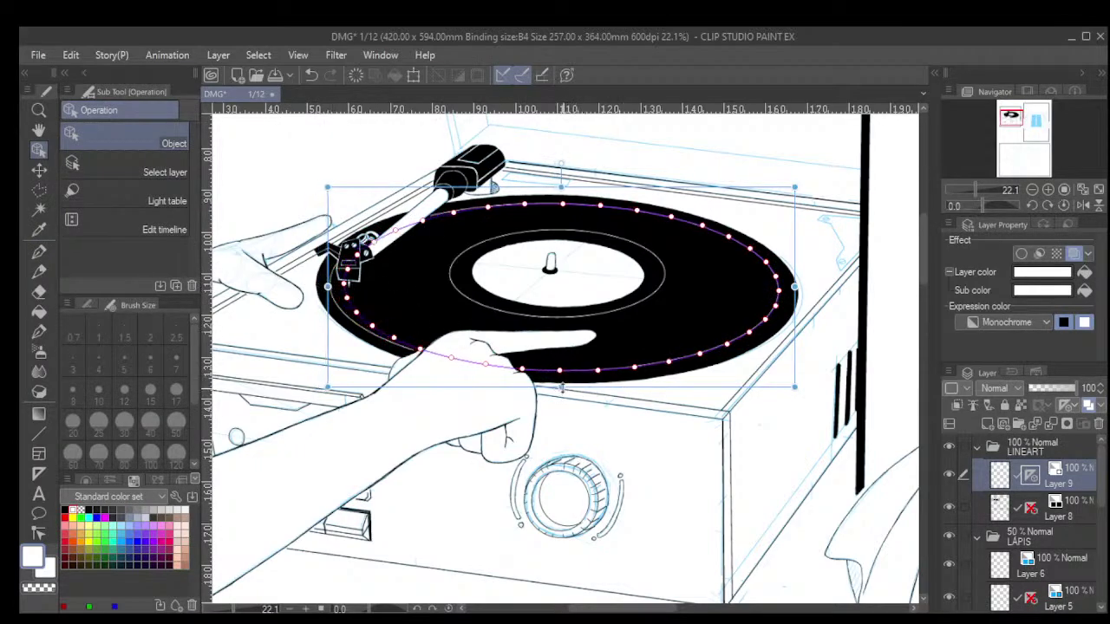
{"action": "left_click_drag", "start_coordinate": [561, 387], "coordinate": [561, 378]}
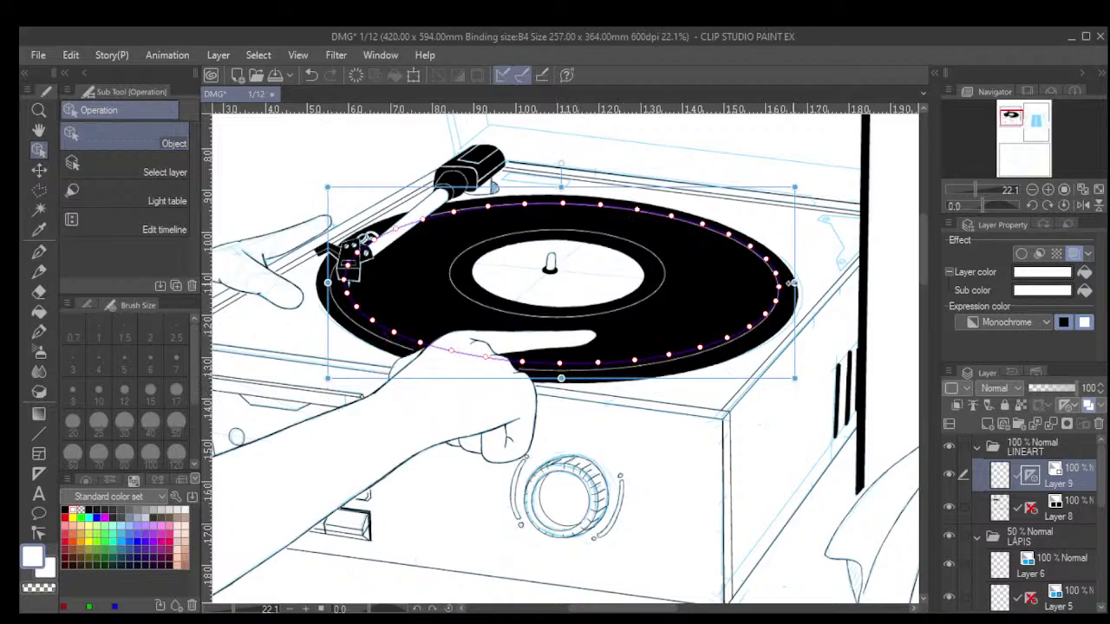
{"action": "left_click_drag", "start_coordinate": [790, 283], "coordinate": [777, 283]}
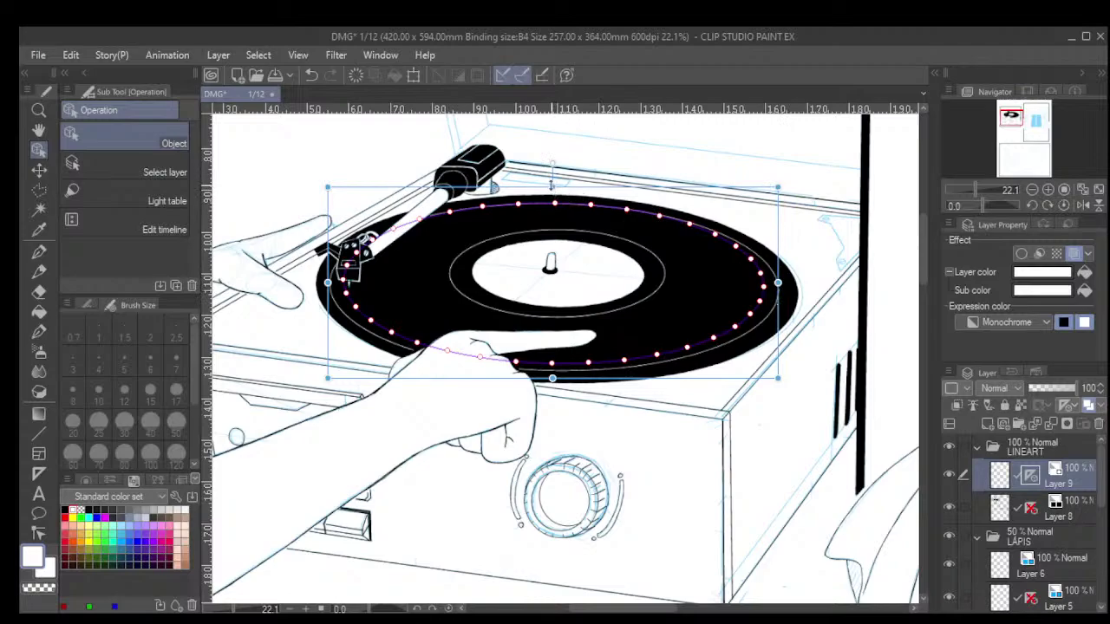
{"action": "left_click_drag", "start_coordinate": [552, 188], "coordinate": [552, 198]}
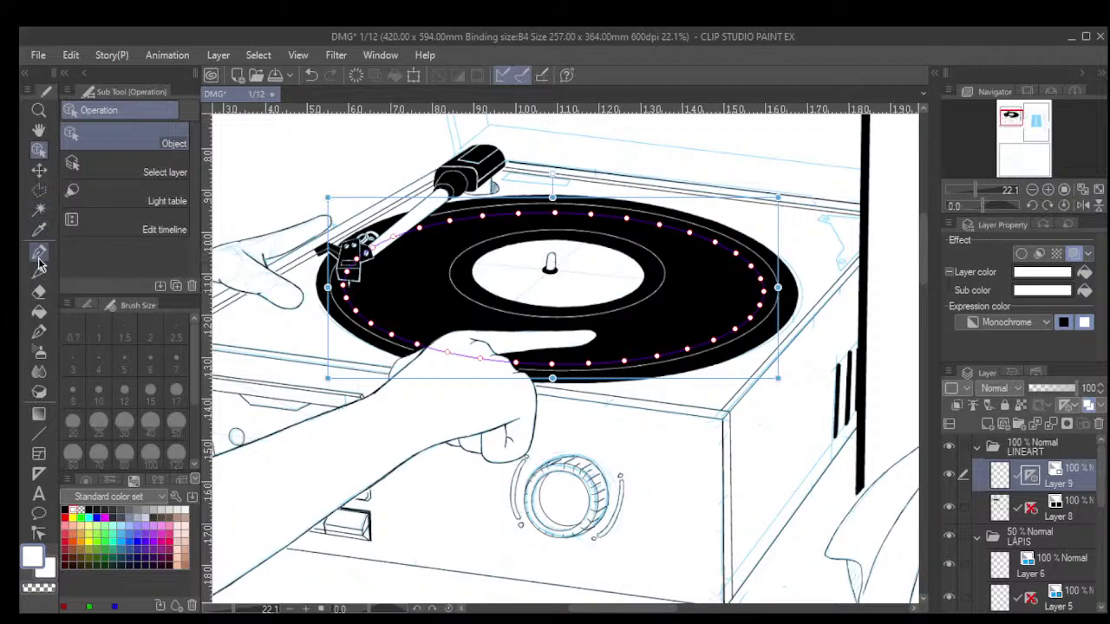
{"action": "left_click", "coordinate": [38, 251]}
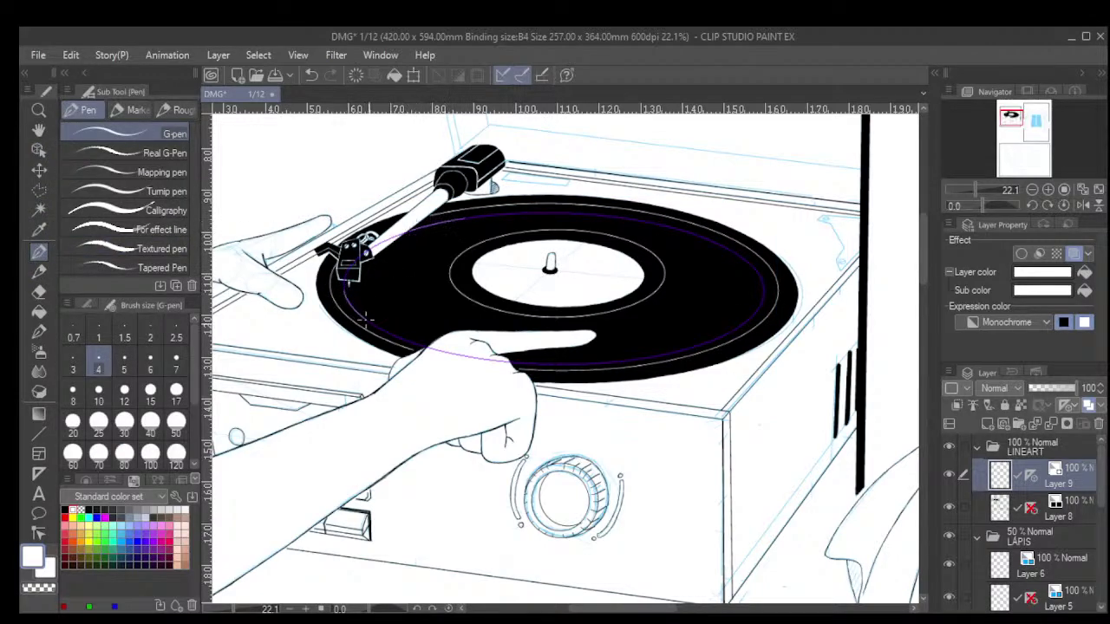
{"action": "left_click_drag", "start_coordinate": [365, 321], "coordinate": [407, 343]}
{"action": "mouse_move", "coordinate": [519, 363]}
{"action": "left_mouse_down"}
{"action": "mouse_move", "coordinate": [643, 357]}
{"action": "mouse_move", "coordinate": [719, 328]}
{"action": "mouse_move", "coordinate": [746, 271]}
{"action": "mouse_move", "coordinate": [683, 246]}
{"action": "left_mouse_up"}
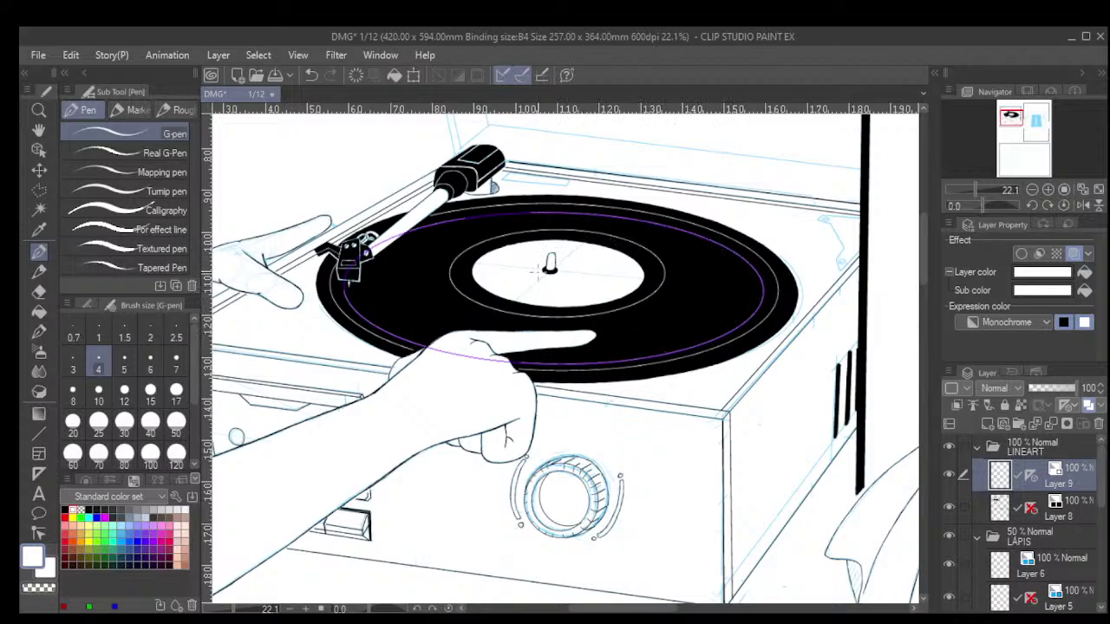
{"action": "key", "text": "ctrl+z"}
{"action": "key", "text": "ctrl+z"}
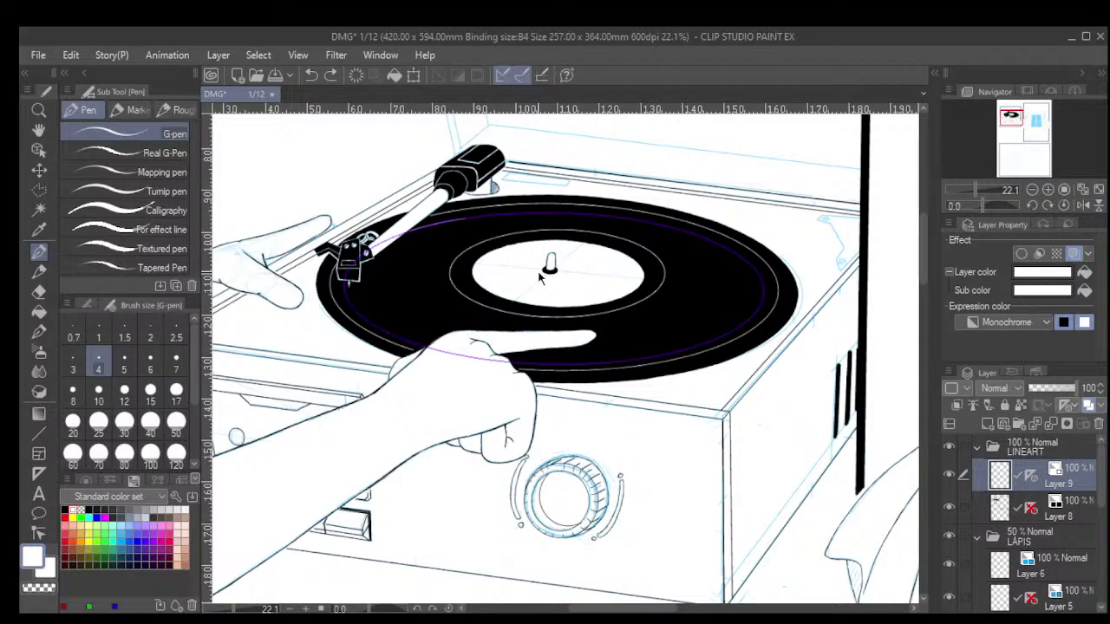
Set the G-pen size to 3 and trace the smaller elliptical ruler in white as a second groove line.
{"action": "key", "text": "bracketleft"}
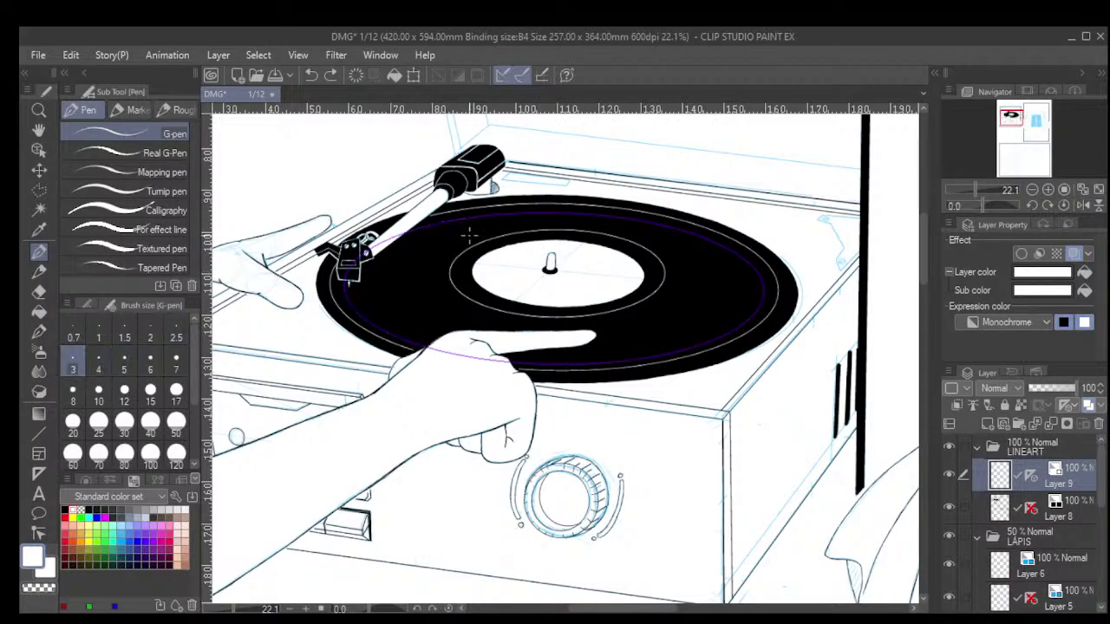
{"action": "mouse_move", "coordinate": [439, 222]}
{"action": "left_mouse_down"}
{"action": "mouse_move", "coordinate": [520, 207]}
{"action": "mouse_move", "coordinate": [659, 223]}
{"action": "mouse_move", "coordinate": [697, 240]}
{"action": "left_mouse_up"}
{"action": "mouse_move", "coordinate": [746, 335]}
{"action": "left_mouse_down"}
{"action": "mouse_move", "coordinate": [682, 364]}
{"action": "mouse_move", "coordinate": [611, 377]}
{"action": "left_mouse_up"}
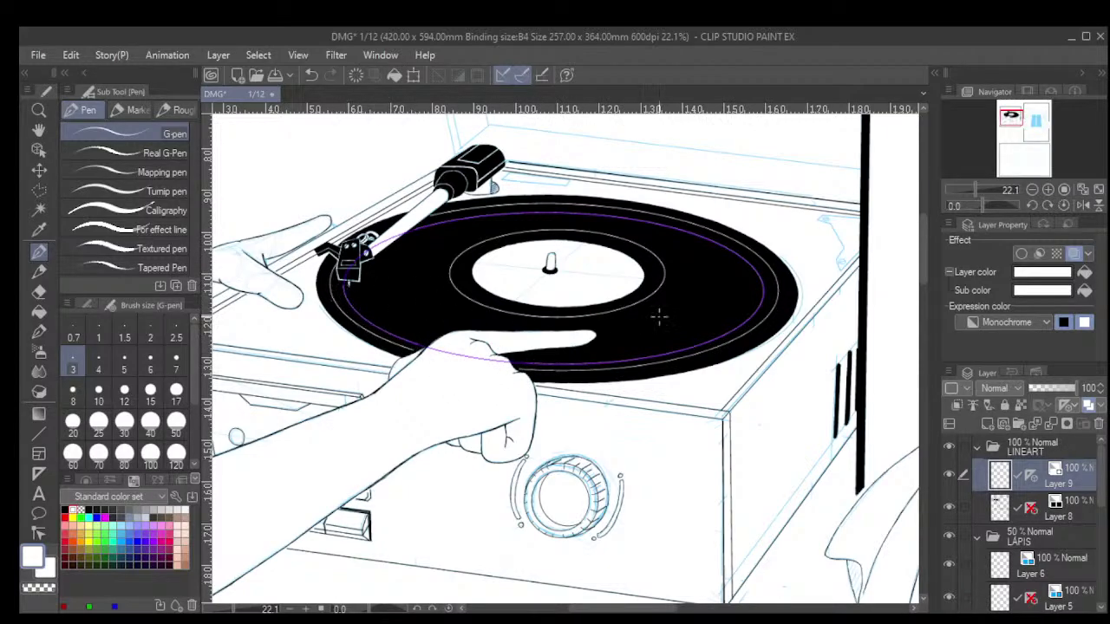
Hide the ruler on Layer 9 and toggle the layer's visibility to check the groove lines.
{"action": "scroll", "coordinate": [667, 317], "scroll_direction": "down", "scroll_amount": 1}
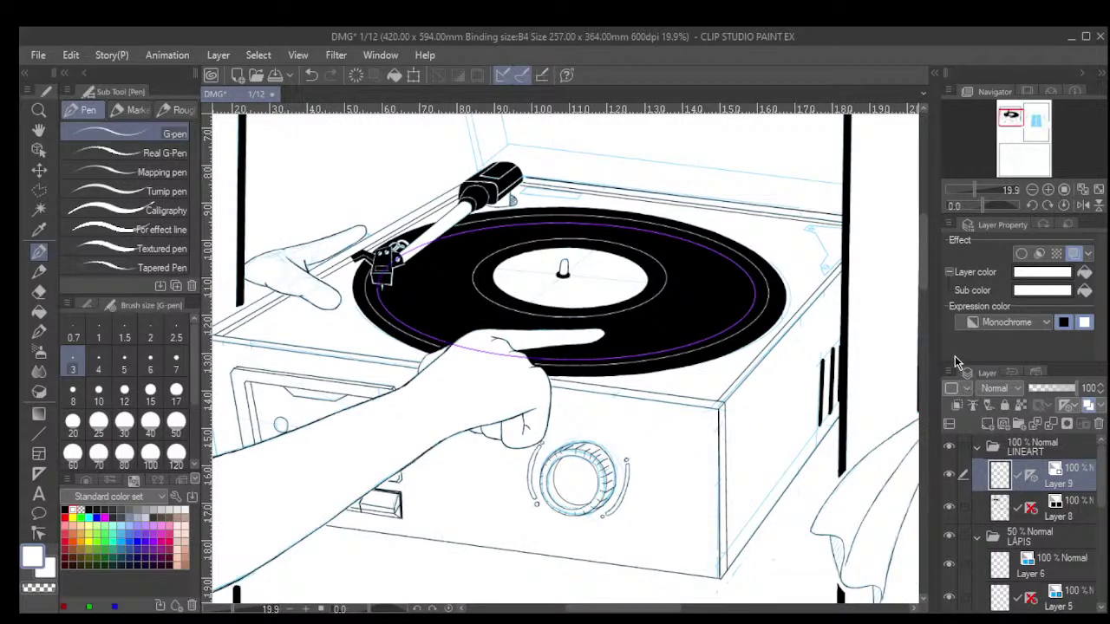
{"action": "scroll", "coordinate": [849, 396], "scroll_direction": "down", "scroll_amount": 3}
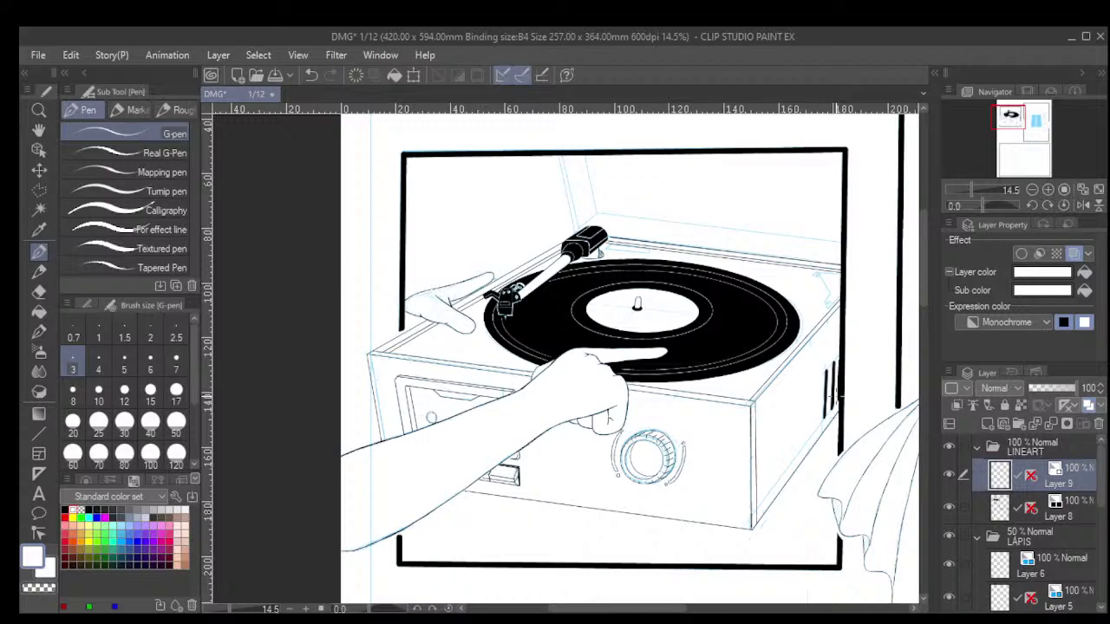
{"action": "left_click", "coordinate": [952, 479]}
{"action": "left_click", "coordinate": [949, 477]}
{"action": "scroll", "coordinate": [351, 351], "scroll_direction": "up", "scroll_amount": 1}
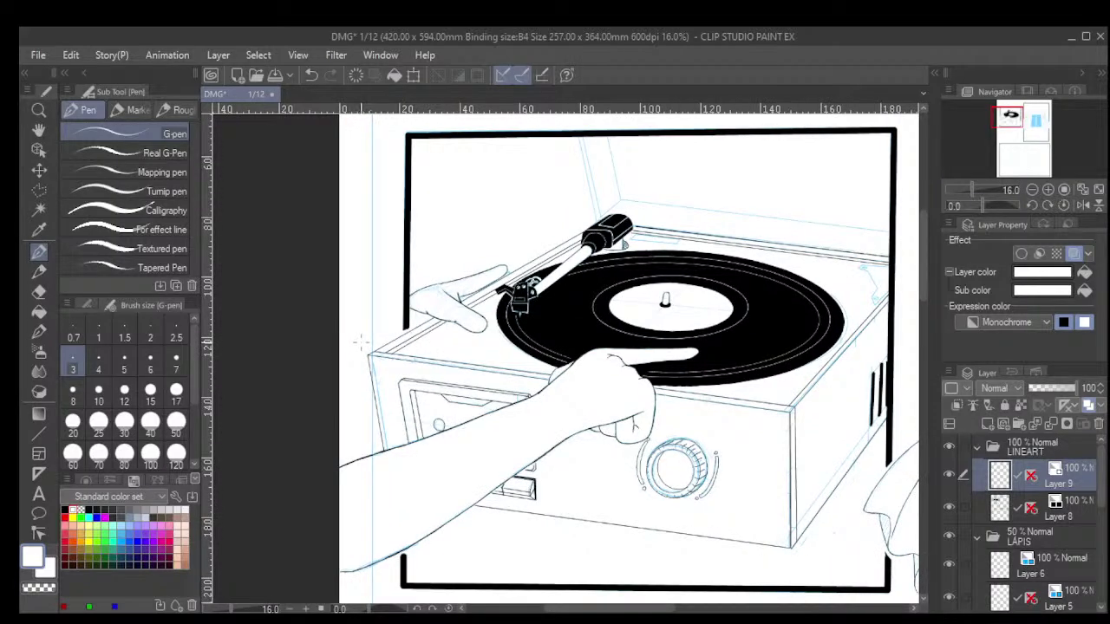
Set the G-pen size to 2.5 and hatch short curved white strokes outward from the label's right edge across the black surface.
{"action": "left_click_drag", "start_coordinate": [555, 351], "coordinate": [382, 322]}
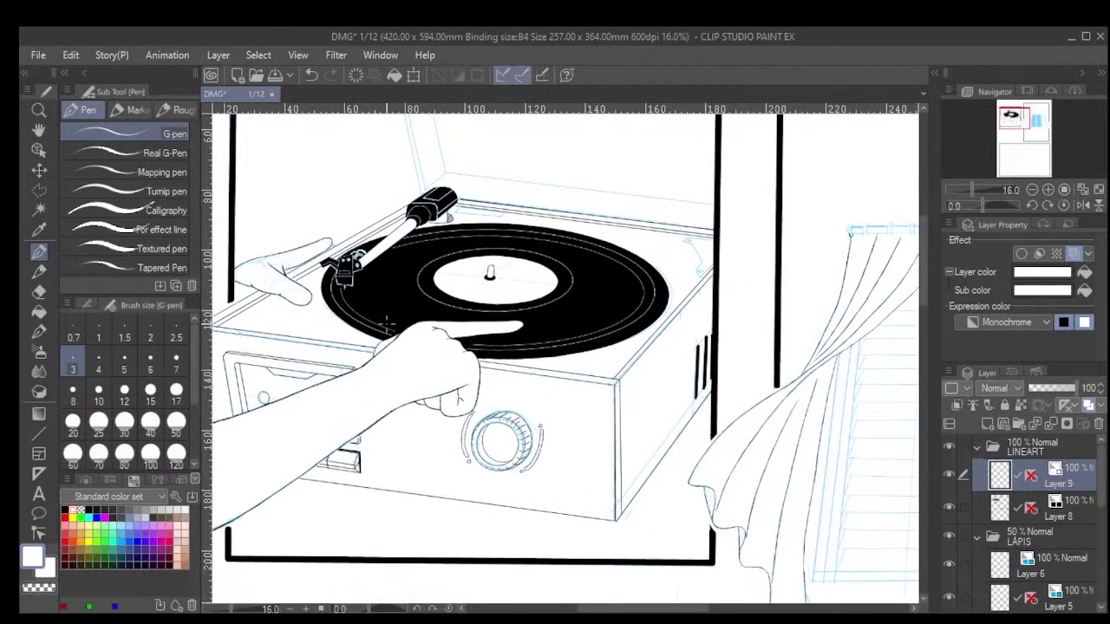
{"action": "left_click", "coordinate": [40, 271]}
{"action": "left_click", "coordinate": [174, 338]}
{"action": "scroll", "coordinate": [555, 281], "scroll_direction": "up", "scroll_amount": 4}
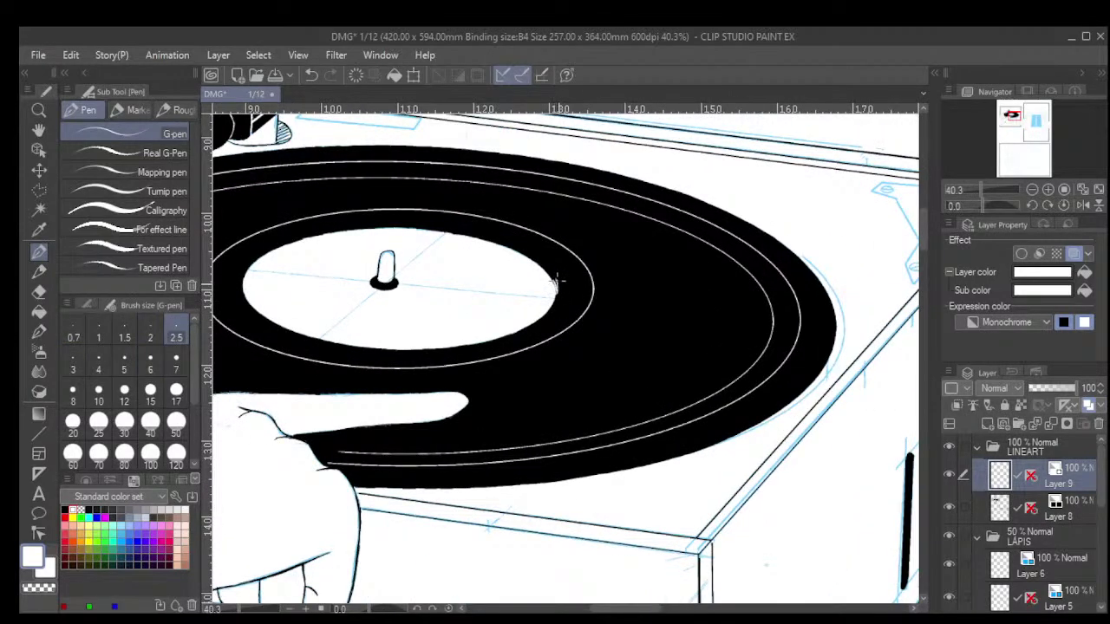
{"action": "mouse_move", "coordinate": [559, 279]}
{"action": "left_mouse_down"}
{"action": "mouse_move", "coordinate": [582, 293]}
{"action": "mouse_move", "coordinate": [578, 273]}
{"action": "mouse_move", "coordinate": [588, 292]}
{"action": "mouse_move", "coordinate": [595, 283]}
{"action": "mouse_move", "coordinate": [599, 306]}
{"action": "mouse_move", "coordinate": [609, 291]}
{"action": "mouse_move", "coordinate": [591, 276]}
{"action": "mouse_move", "coordinate": [597, 295]}
{"action": "mouse_move", "coordinate": [595, 270]}
{"action": "mouse_move", "coordinate": [616, 299]}
{"action": "mouse_move", "coordinate": [617, 271]}
{"action": "mouse_move", "coordinate": [633, 293]}
{"action": "mouse_move", "coordinate": [629, 268]}
{"action": "mouse_move", "coordinate": [636, 319]}
{"action": "left_mouse_up"}
{"action": "left_click_drag", "start_coordinate": [643, 264], "coordinate": [646, 312]}
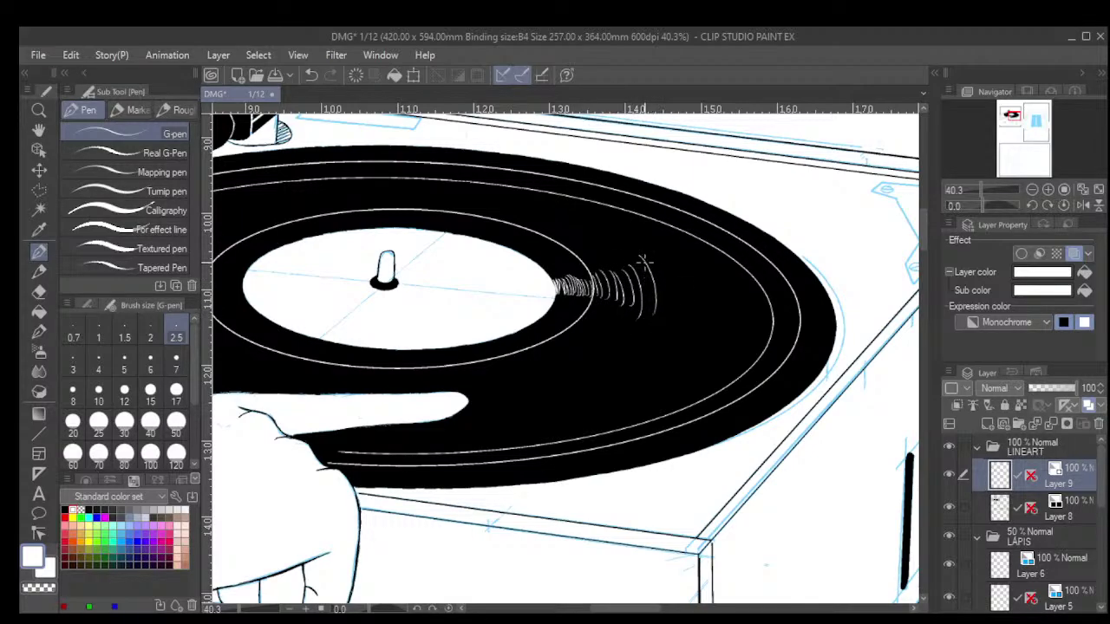
Extend the curved white highlight hatching to the record's right rim and add more strokes to its inner part.
{"action": "mouse_move", "coordinate": [648, 259]}
{"action": "left_mouse_down"}
{"action": "mouse_move", "coordinate": [655, 310]}
{"action": "mouse_move", "coordinate": [671, 283]}
{"action": "mouse_move", "coordinate": [687, 300]}
{"action": "mouse_move", "coordinate": [683, 278]}
{"action": "mouse_move", "coordinate": [698, 277]}
{"action": "mouse_move", "coordinate": [709, 296]}
{"action": "mouse_move", "coordinate": [698, 267]}
{"action": "mouse_move", "coordinate": [703, 311]}
{"action": "mouse_move", "coordinate": [724, 303]}
{"action": "left_mouse_up"}
{"action": "scroll", "coordinate": [661, 282], "scroll_direction": "down", "scroll_amount": 2}
{"action": "left_click_drag", "start_coordinate": [730, 278], "coordinate": [735, 305]}
{"action": "left_click_drag", "start_coordinate": [738, 276], "coordinate": [741, 303]}
{"action": "mouse_move", "coordinate": [744, 277]}
{"action": "left_mouse_down"}
{"action": "mouse_move", "coordinate": [764, 307]}
{"action": "mouse_move", "coordinate": [764, 280]}
{"action": "mouse_move", "coordinate": [769, 306]}
{"action": "mouse_move", "coordinate": [766, 279]}
{"action": "mouse_move", "coordinate": [783, 300]}
{"action": "mouse_move", "coordinate": [774, 278]}
{"action": "mouse_move", "coordinate": [787, 321]}
{"action": "left_mouse_up"}
{"action": "mouse_move", "coordinate": [585, 277]}
{"action": "left_mouse_down"}
{"action": "mouse_move", "coordinate": [591, 294]}
{"action": "mouse_move", "coordinate": [647, 302]}
{"action": "left_mouse_up"}
{"action": "scroll", "coordinate": [632, 305], "scroll_direction": "down", "scroll_amount": 3}
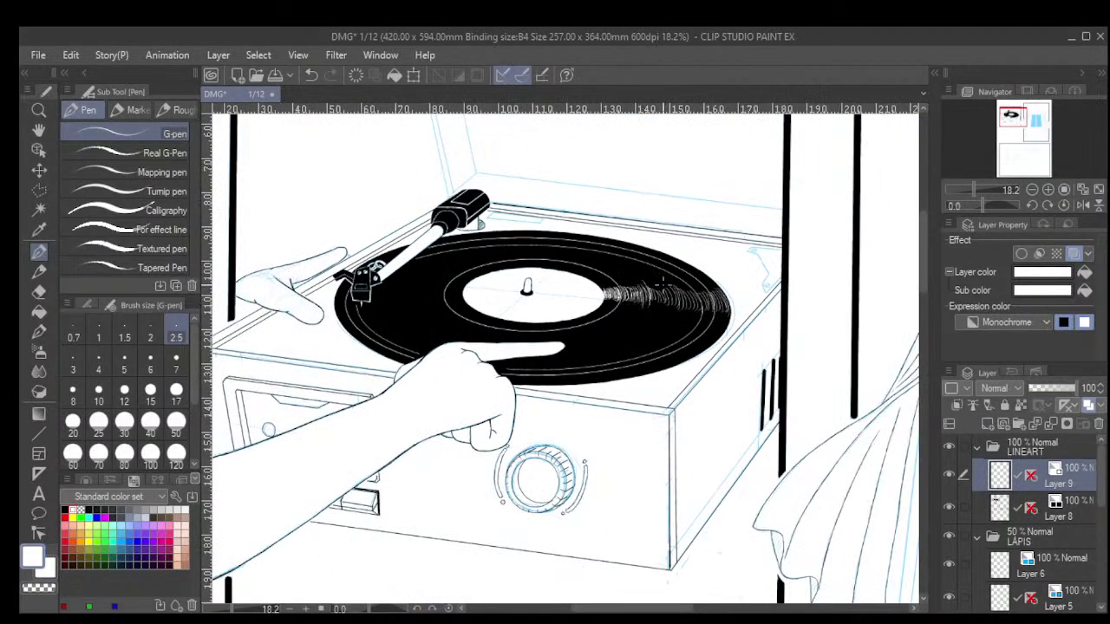
Set the G-pen size to 6 and thicken the white highlight hatching from the label's right edge to the record's right rim.
{"action": "scroll", "coordinate": [670, 286], "scroll_direction": "up", "scroll_amount": 1}
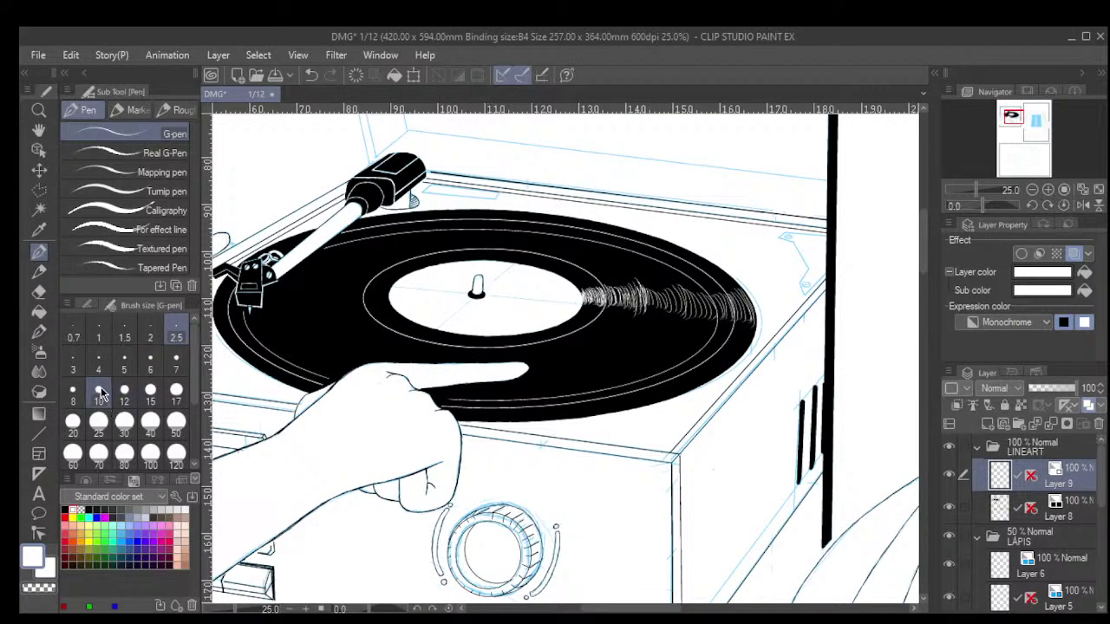
{"action": "left_click", "coordinate": [150, 369]}
{"action": "scroll", "coordinate": [642, 307], "scroll_direction": "up", "scroll_amount": 1}
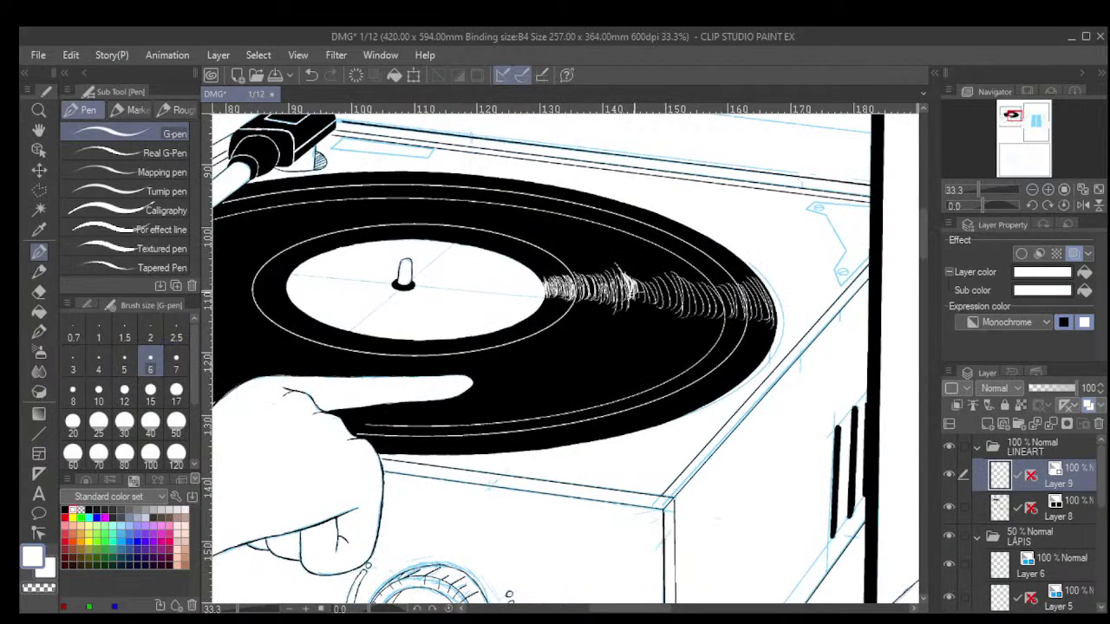
{"action": "mouse_move", "coordinate": [639, 275]}
{"action": "left_mouse_down"}
{"action": "mouse_move", "coordinate": [643, 300]}
{"action": "mouse_move", "coordinate": [658, 303]}
{"action": "mouse_move", "coordinate": [654, 282]}
{"action": "mouse_move", "coordinate": [665, 294]}
{"action": "mouse_move", "coordinate": [660, 282]}
{"action": "mouse_move", "coordinate": [676, 286]}
{"action": "mouse_move", "coordinate": [673, 294]}
{"action": "mouse_move", "coordinate": [720, 304]}
{"action": "mouse_move", "coordinate": [735, 327]}
{"action": "mouse_move", "coordinate": [715, 286]}
{"action": "mouse_move", "coordinate": [730, 312]}
{"action": "mouse_move", "coordinate": [733, 291]}
{"action": "mouse_move", "coordinate": [745, 319]}
{"action": "mouse_move", "coordinate": [737, 278]}
{"action": "mouse_move", "coordinate": [744, 328]}
{"action": "mouse_move", "coordinate": [751, 278]}
{"action": "mouse_move", "coordinate": [762, 319]}
{"action": "mouse_move", "coordinate": [758, 275]}
{"action": "mouse_move", "coordinate": [765, 327]}
{"action": "left_mouse_up"}
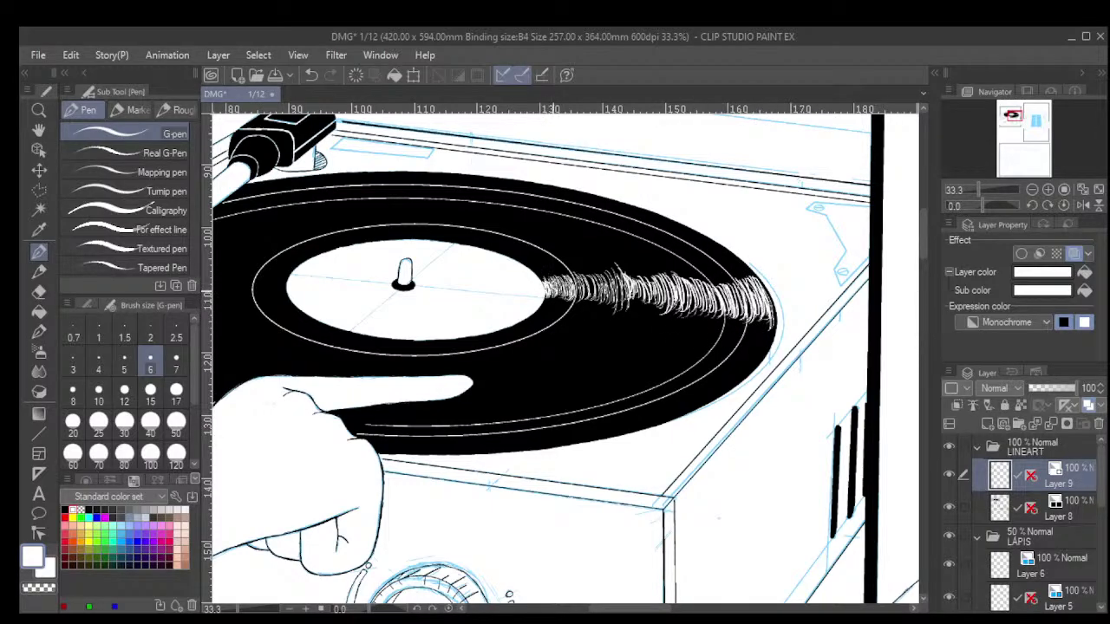
{"action": "mouse_move", "coordinate": [553, 282]}
{"action": "left_mouse_down"}
{"action": "mouse_move", "coordinate": [555, 296]}
{"action": "mouse_move", "coordinate": [583, 295]}
{"action": "mouse_move", "coordinate": [595, 276]}
{"action": "mouse_move", "coordinate": [612, 303]}
{"action": "mouse_move", "coordinate": [621, 263]}
{"action": "mouse_move", "coordinate": [626, 303]}
{"action": "mouse_move", "coordinate": [633, 278]}
{"action": "mouse_move", "coordinate": [641, 296]}
{"action": "mouse_move", "coordinate": [645, 274]}
{"action": "mouse_move", "coordinate": [650, 304]}
{"action": "mouse_move", "coordinate": [654, 278]}
{"action": "mouse_move", "coordinate": [675, 304]}
{"action": "mouse_move", "coordinate": [681, 286]}
{"action": "mouse_move", "coordinate": [691, 305]}
{"action": "left_mouse_up"}
{"action": "mouse_move", "coordinate": [691, 305]}
{"action": "left_mouse_down"}
{"action": "mouse_move", "coordinate": [703, 281]}
{"action": "mouse_move", "coordinate": [718, 310]}
{"action": "mouse_move", "coordinate": [723, 283]}
{"action": "left_mouse_up"}
{"action": "mouse_move", "coordinate": [723, 282]}
{"action": "left_mouse_down"}
{"action": "mouse_move", "coordinate": [728, 306]}
{"action": "mouse_move", "coordinate": [736, 276]}
{"action": "left_mouse_up"}
{"action": "mouse_move", "coordinate": [746, 326]}
{"action": "left_mouse_down"}
{"action": "mouse_move", "coordinate": [739, 282]}
{"action": "mouse_move", "coordinate": [759, 309]}
{"action": "mouse_move", "coordinate": [765, 297]}
{"action": "mouse_move", "coordinate": [770, 333]}
{"action": "left_mouse_up"}
{"action": "scroll", "coordinate": [750, 308], "scroll_direction": "down", "scroll_amount": 2}
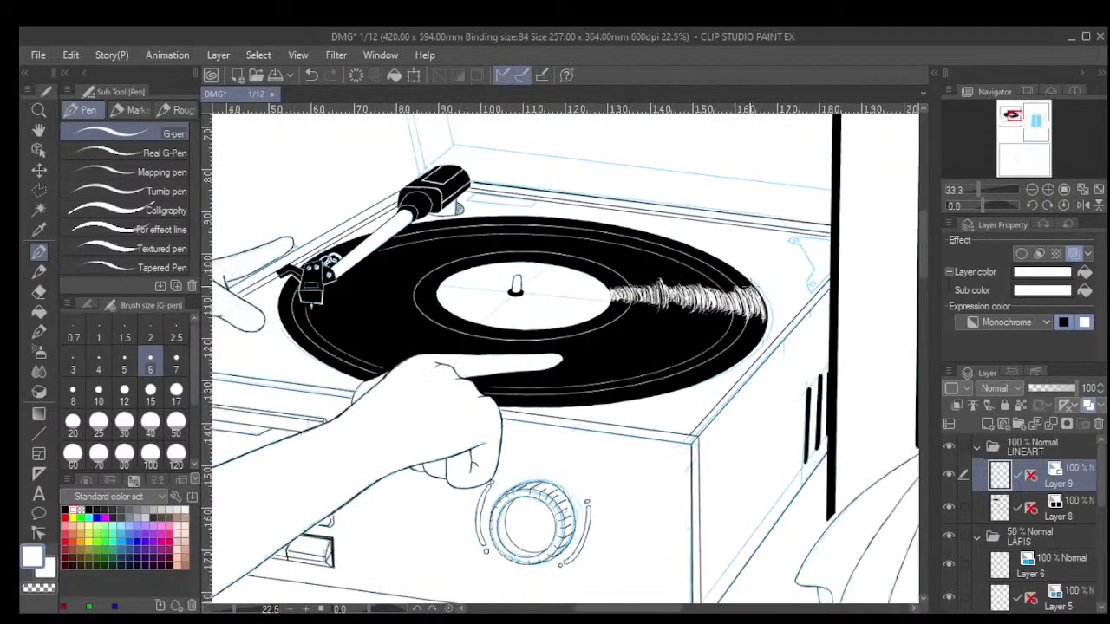
{"action": "scroll", "coordinate": [758, 299], "scroll_direction": "down", "scroll_amount": 2}
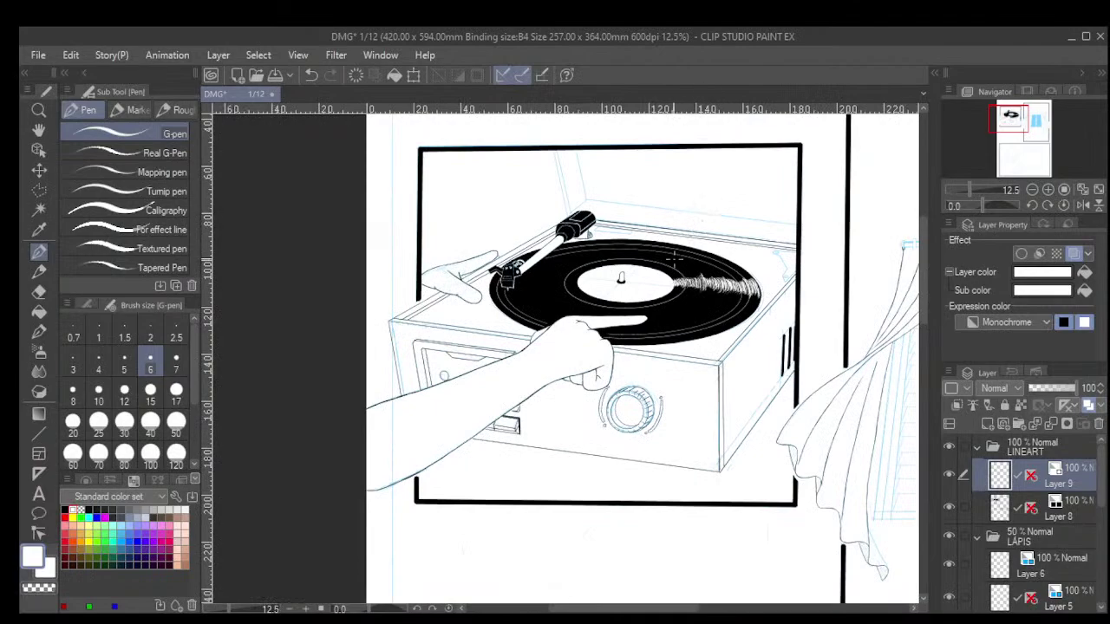
Add short curved white strokes along the right highlight band, filling the gaps from the inner groove line outward.
{"action": "scroll", "coordinate": [674, 260], "scroll_direction": "up", "scroll_amount": 5}
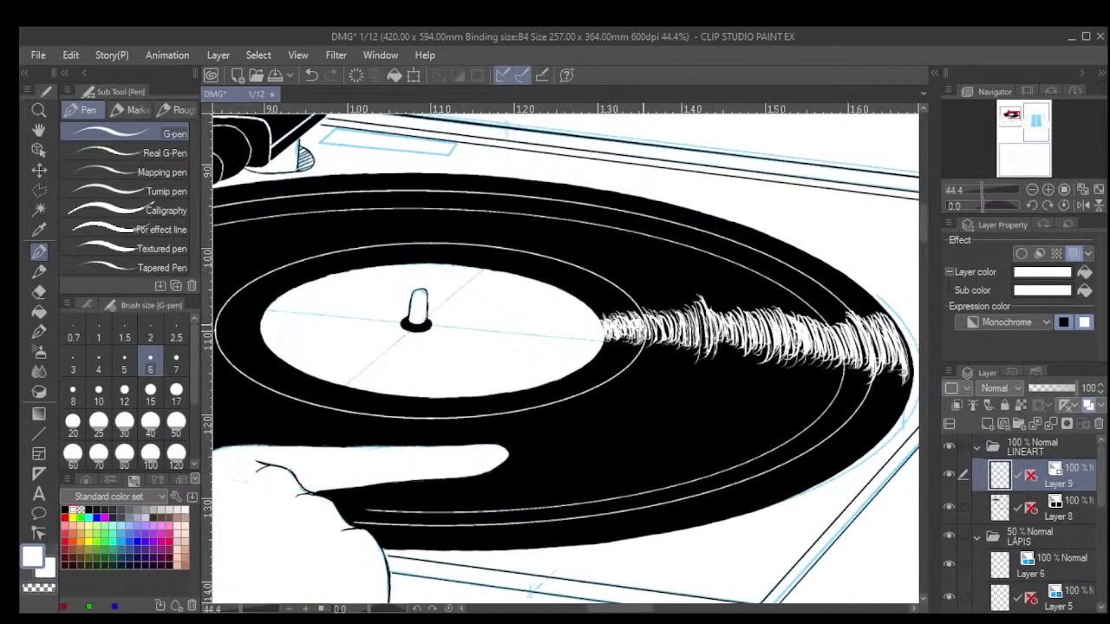
{"action": "left_click_drag", "start_coordinate": [650, 314], "coordinate": [651, 335]}
{"action": "left_click_drag", "start_coordinate": [655, 318], "coordinate": [659, 336]}
{"action": "left_click_drag", "start_coordinate": [663, 313], "coordinate": [670, 337]}
{"action": "left_click_drag", "start_coordinate": [676, 314], "coordinate": [682, 332]}
{"action": "mouse_move", "coordinate": [689, 322]}
{"action": "left_mouse_down"}
{"action": "mouse_move", "coordinate": [691, 339]}
{"action": "mouse_move", "coordinate": [714, 324]}
{"action": "mouse_move", "coordinate": [676, 328]}
{"action": "mouse_move", "coordinate": [860, 339]}
{"action": "mouse_move", "coordinate": [850, 305]}
{"action": "mouse_move", "coordinate": [874, 351]}
{"action": "left_mouse_up"}
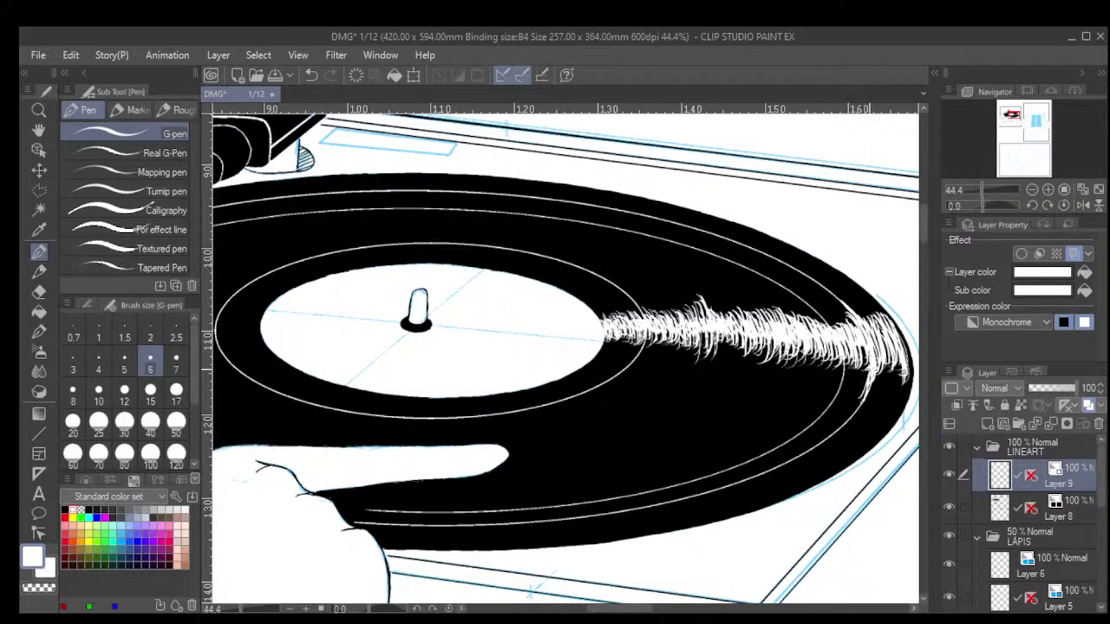
Densify the right highlight with more white strokes at the record's rim, beside the label and in the middle of the band.
{"action": "left_click_drag", "start_coordinate": [871, 332], "coordinate": [902, 378]}
{"action": "mouse_move", "coordinate": [869, 312]}
{"action": "left_mouse_down"}
{"action": "mouse_move", "coordinate": [909, 378]}
{"action": "mouse_move", "coordinate": [910, 367]}
{"action": "left_mouse_up"}
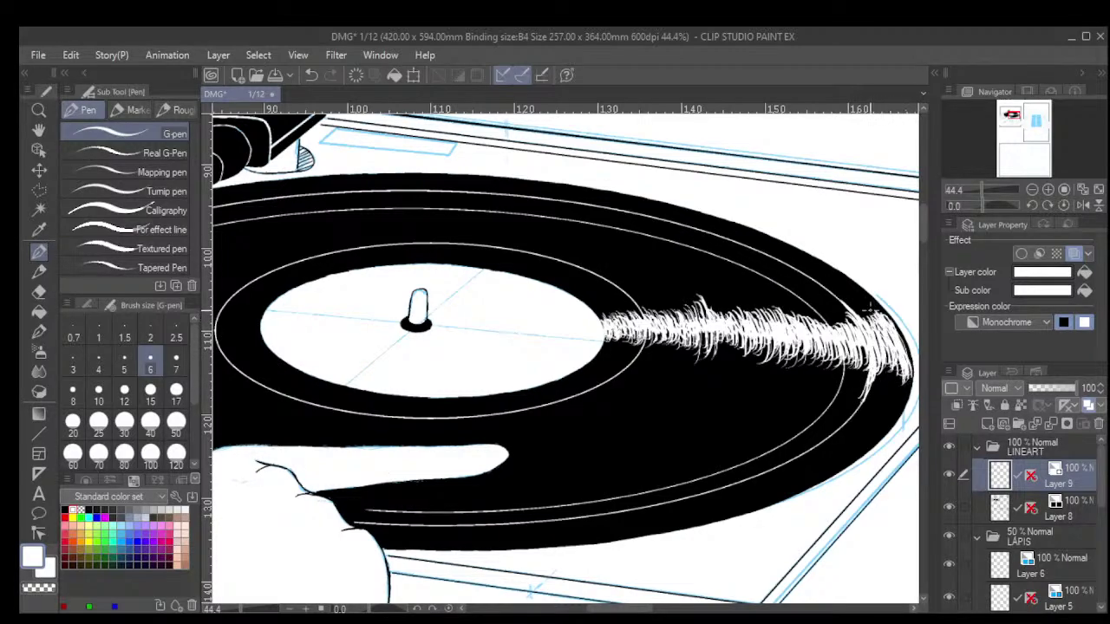
{"action": "mouse_move", "coordinate": [886, 327]}
{"action": "left_mouse_down"}
{"action": "mouse_move", "coordinate": [900, 359]}
{"action": "mouse_move", "coordinate": [885, 345]}
{"action": "mouse_move", "coordinate": [853, 347]}
{"action": "left_mouse_up"}
{"action": "mouse_move", "coordinate": [600, 330]}
{"action": "left_mouse_down"}
{"action": "mouse_move", "coordinate": [610, 345]}
{"action": "mouse_move", "coordinate": [623, 324]}
{"action": "mouse_move", "coordinate": [633, 347]}
{"action": "left_mouse_up"}
{"action": "left_click_drag", "start_coordinate": [622, 310], "coordinate": [634, 324]}
{"action": "mouse_move", "coordinate": [637, 331]}
{"action": "left_mouse_down"}
{"action": "mouse_move", "coordinate": [645, 343]}
{"action": "mouse_move", "coordinate": [683, 336]}
{"action": "left_mouse_up"}
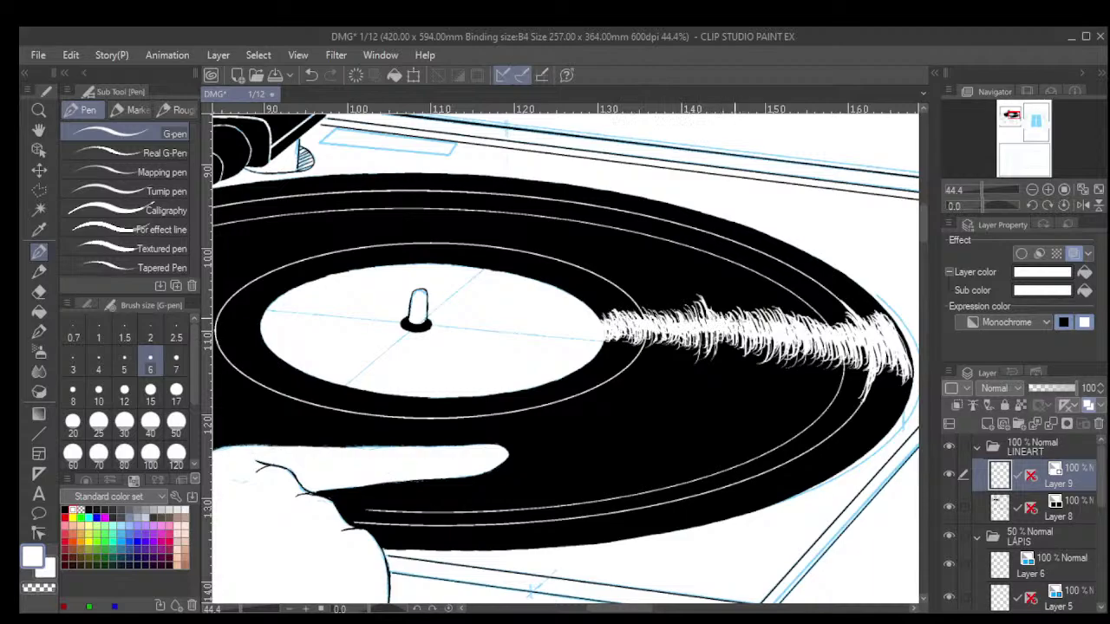
{"action": "left_click_drag", "start_coordinate": [752, 321], "coordinate": [761, 332]}
{"action": "mouse_move", "coordinate": [758, 321]}
{"action": "left_mouse_down"}
{"action": "mouse_move", "coordinate": [768, 340]}
{"action": "mouse_move", "coordinate": [766, 324]}
{"action": "left_mouse_up"}
{"action": "left_click_drag", "start_coordinate": [761, 310], "coordinate": [772, 322]}
{"action": "scroll", "coordinate": [780, 335], "scroll_direction": "down", "scroll_amount": 5}
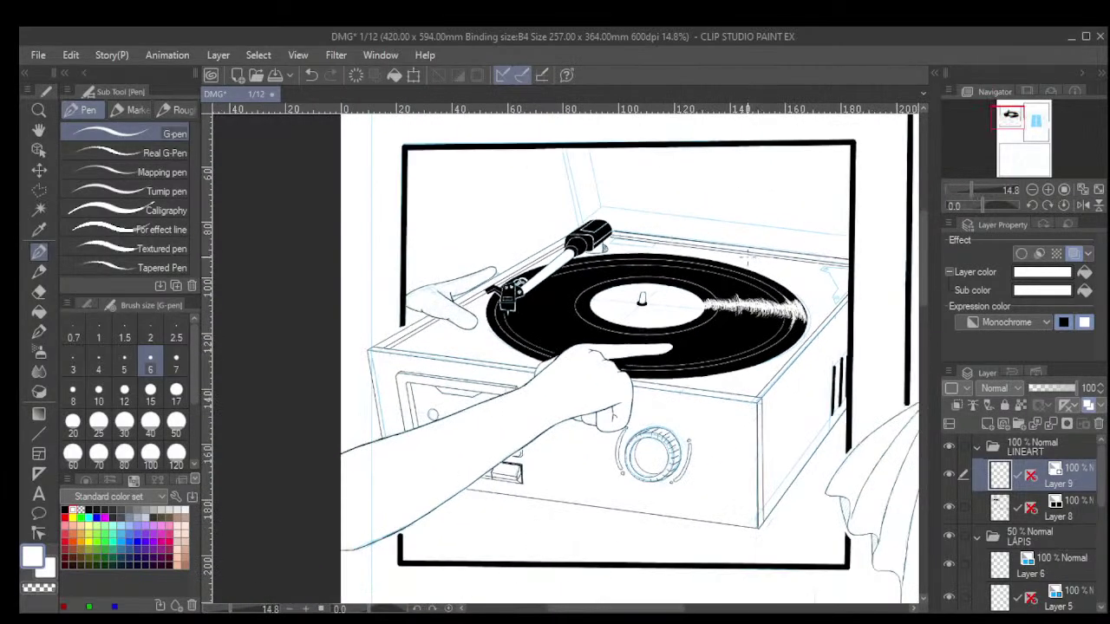
Start a second highlight with short curved white strokes outward from the label's left edge, and undo the last stroke.
{"action": "scroll", "coordinate": [735, 258], "scroll_direction": "up", "scroll_amount": 3}
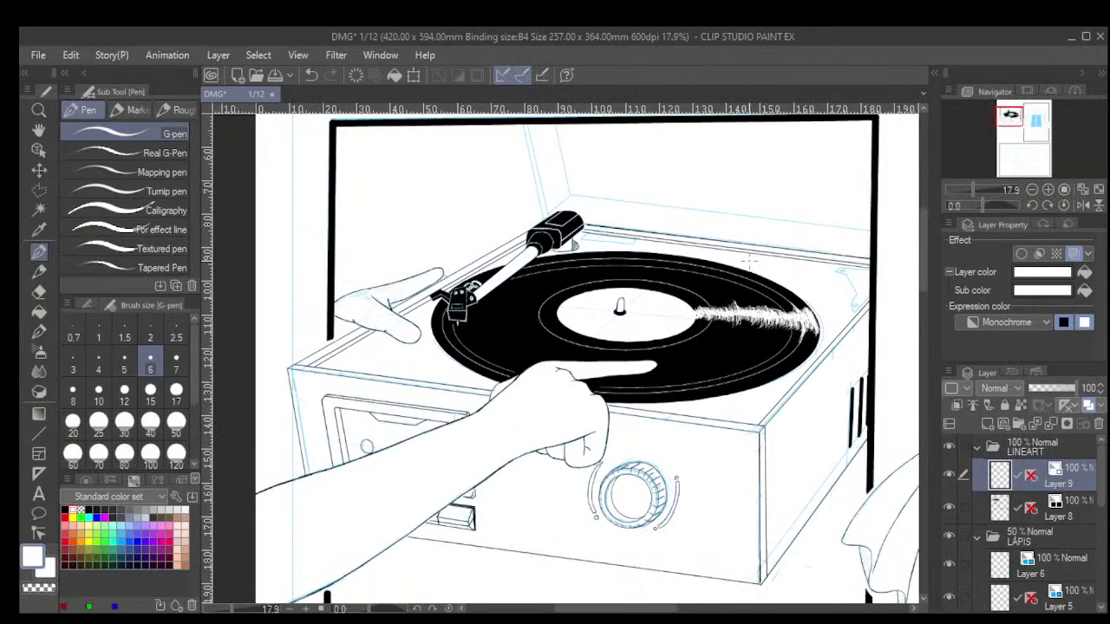
{"action": "scroll", "coordinate": [747, 259], "scroll_direction": "up", "scroll_amount": 1}
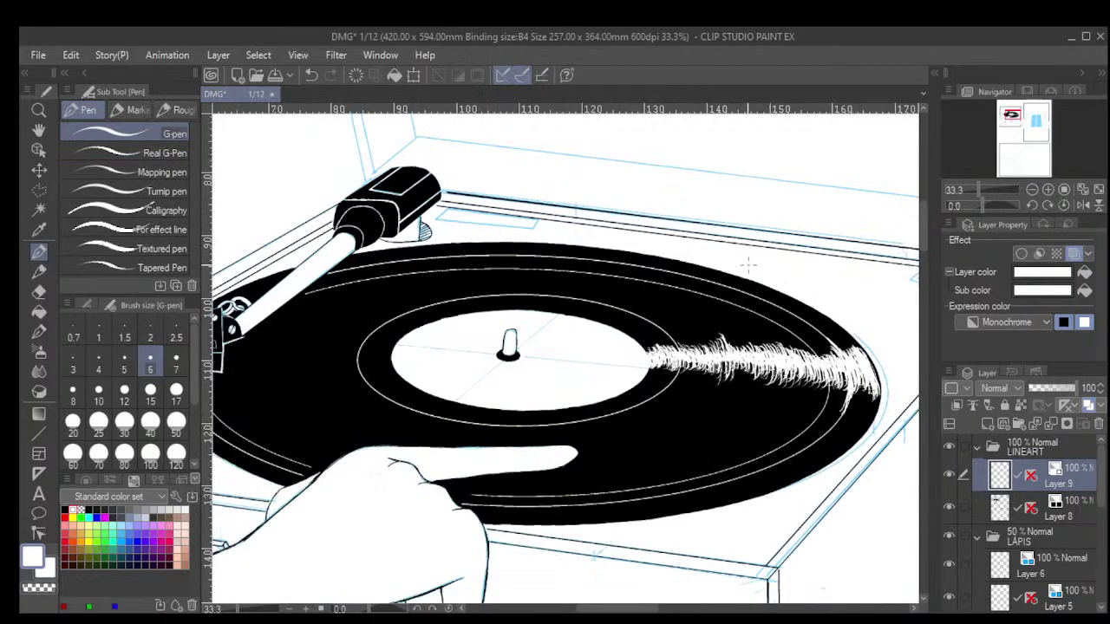
{"action": "scroll", "coordinate": [747, 261], "scroll_direction": "down", "scroll_amount": 4}
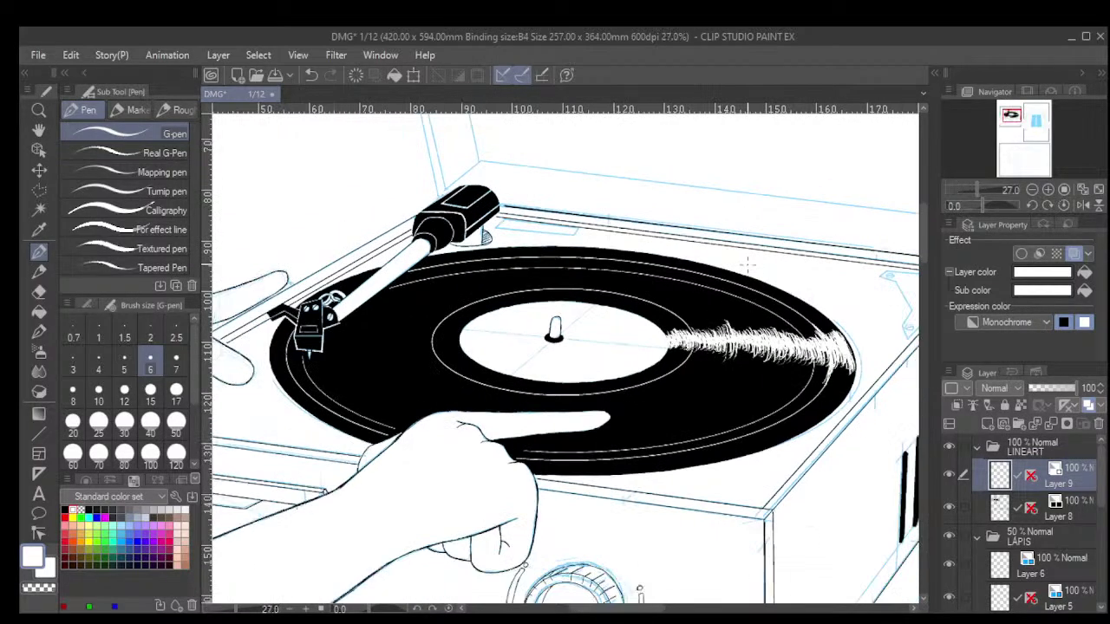
{"action": "scroll", "coordinate": [720, 326], "scroll_direction": "up", "scroll_amount": 5}
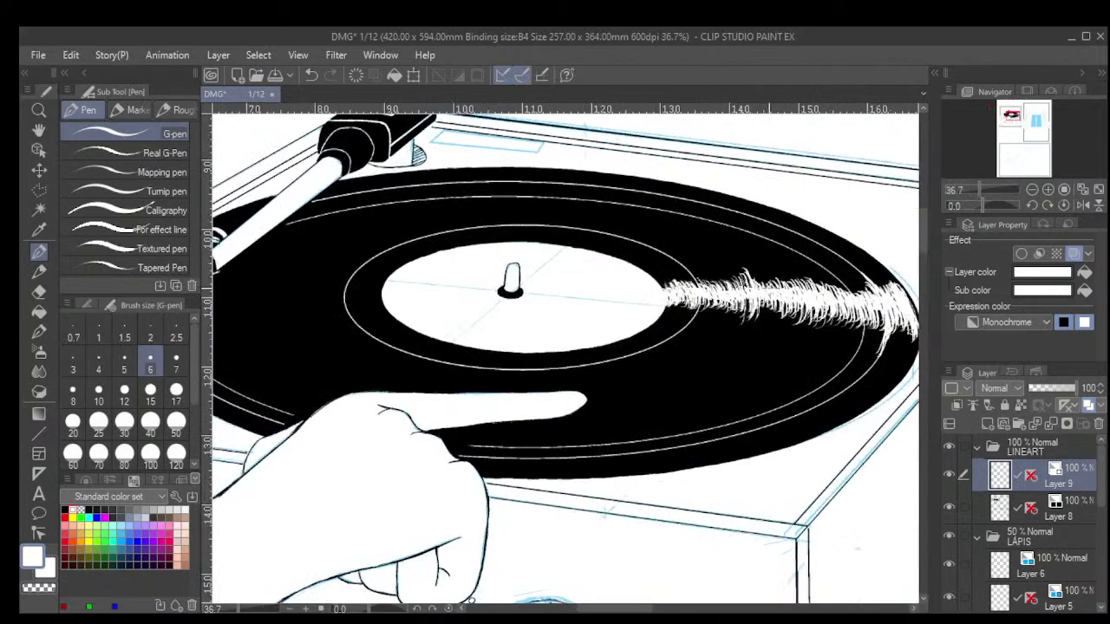
{"action": "scroll", "coordinate": [768, 290], "scroll_direction": "down", "scroll_amount": 3}
{"action": "scroll", "coordinate": [593, 285], "scroll_direction": "up", "scroll_amount": 4}
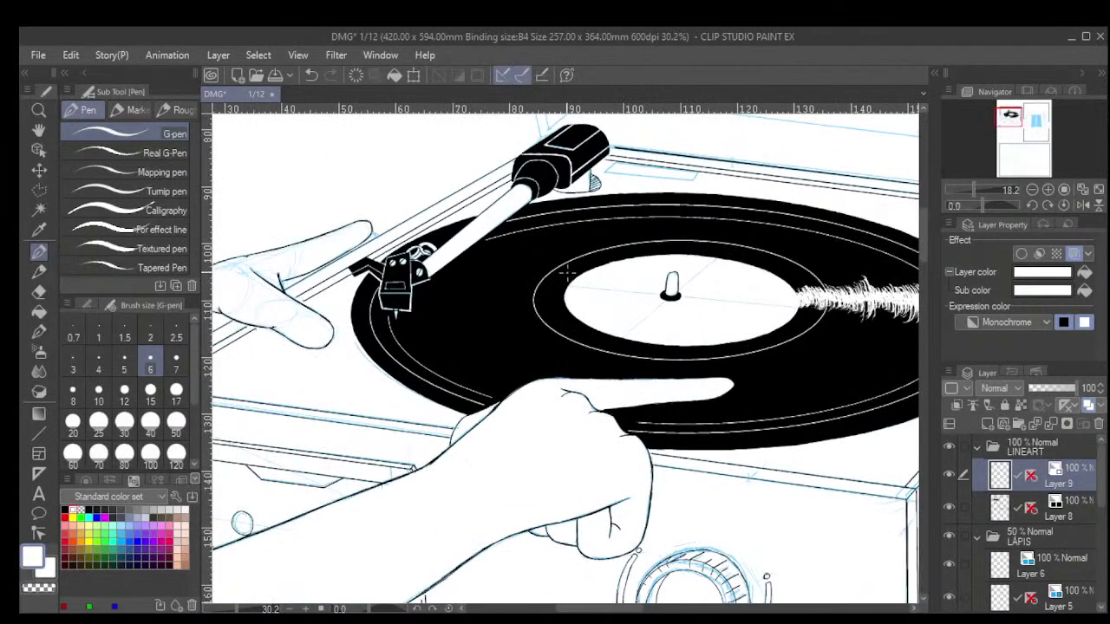
{"action": "left_click_drag", "start_coordinate": [588, 269], "coordinate": [562, 296]}
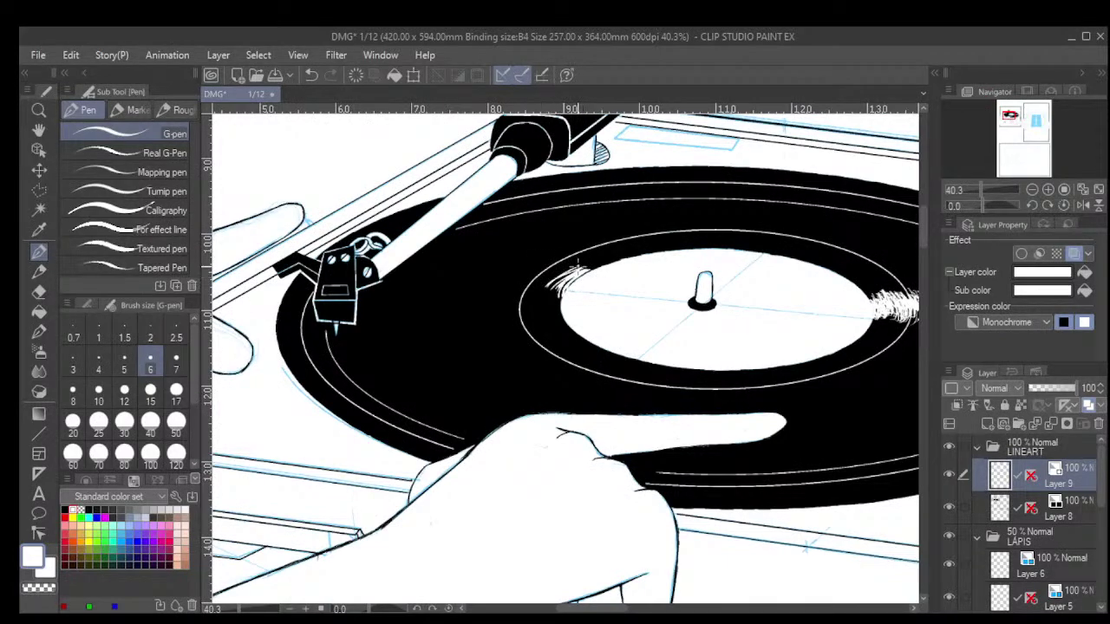
{"action": "mouse_move", "coordinate": [563, 278]}
{"action": "left_mouse_down"}
{"action": "mouse_move", "coordinate": [539, 289]}
{"action": "mouse_move", "coordinate": [580, 254]}
{"action": "mouse_move", "coordinate": [535, 280]}
{"action": "mouse_move", "coordinate": [576, 255]}
{"action": "mouse_move", "coordinate": [618, 266]}
{"action": "mouse_move", "coordinate": [581, 245]}
{"action": "mouse_move", "coordinate": [529, 278]}
{"action": "mouse_move", "coordinate": [582, 242]}
{"action": "mouse_move", "coordinate": [512, 278]}
{"action": "left_mouse_up"}
{"action": "left_click_drag", "start_coordinate": [555, 246], "coordinate": [512, 274]}
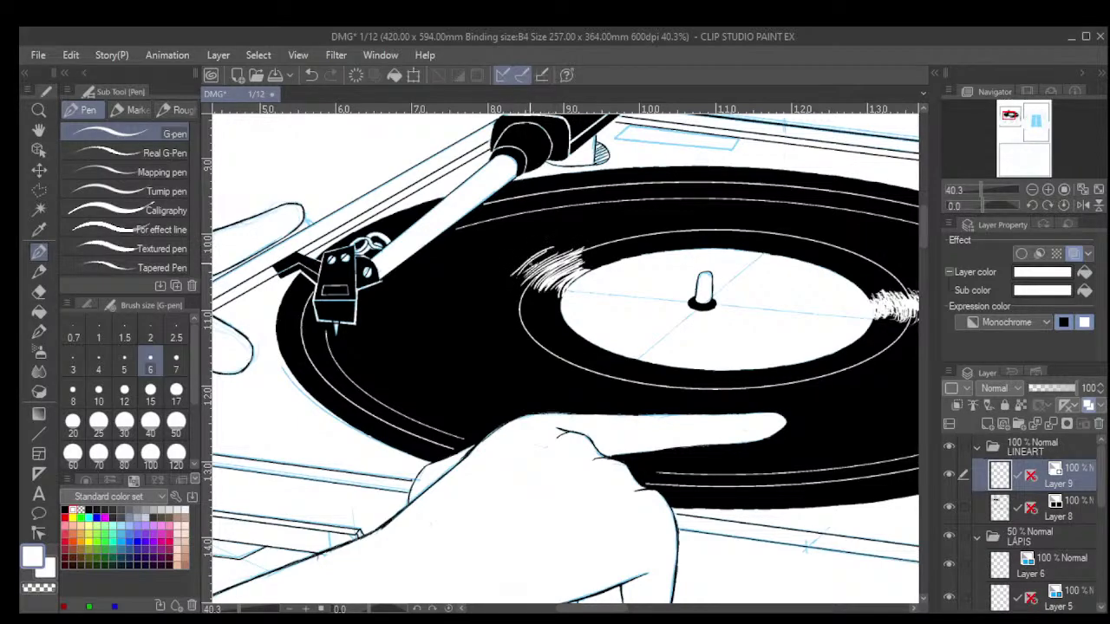
{"action": "key", "text": "ctrl+z"}
{"action": "scroll", "coordinate": [574, 186], "scroll_direction": "down", "scroll_amount": 2}
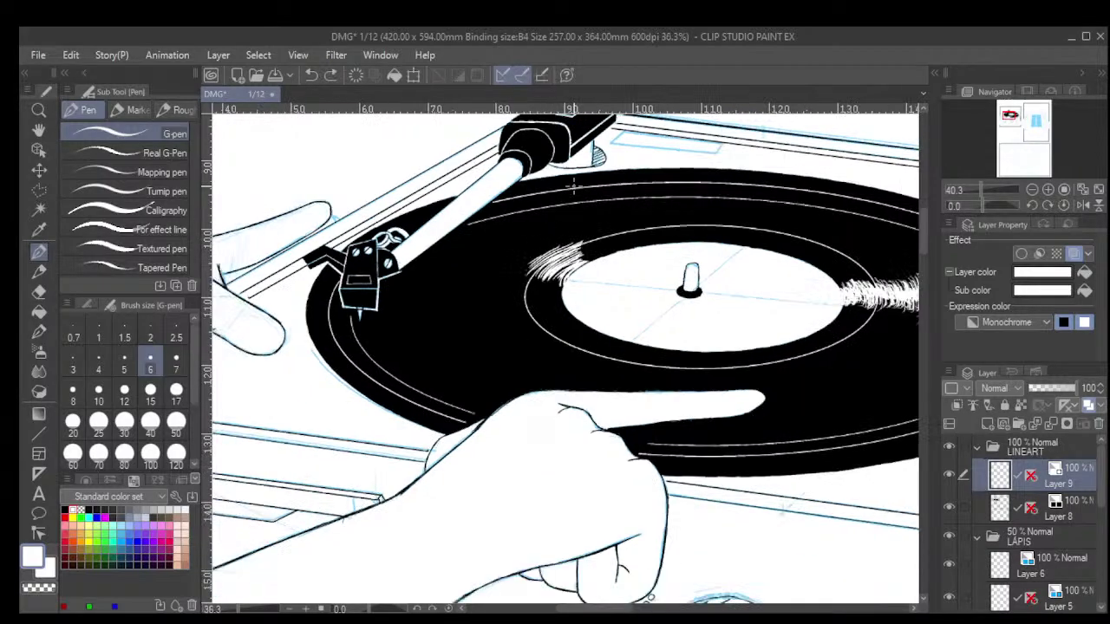
Extend the left highlight hatching across the black surface to the tonearm cartridge and thicken it with overlapping white strokes.
{"action": "scroll", "coordinate": [551, 357], "scroll_direction": "down", "scroll_amount": 2}
{"action": "left_click_drag", "start_coordinate": [550, 356], "coordinate": [555, 405]}
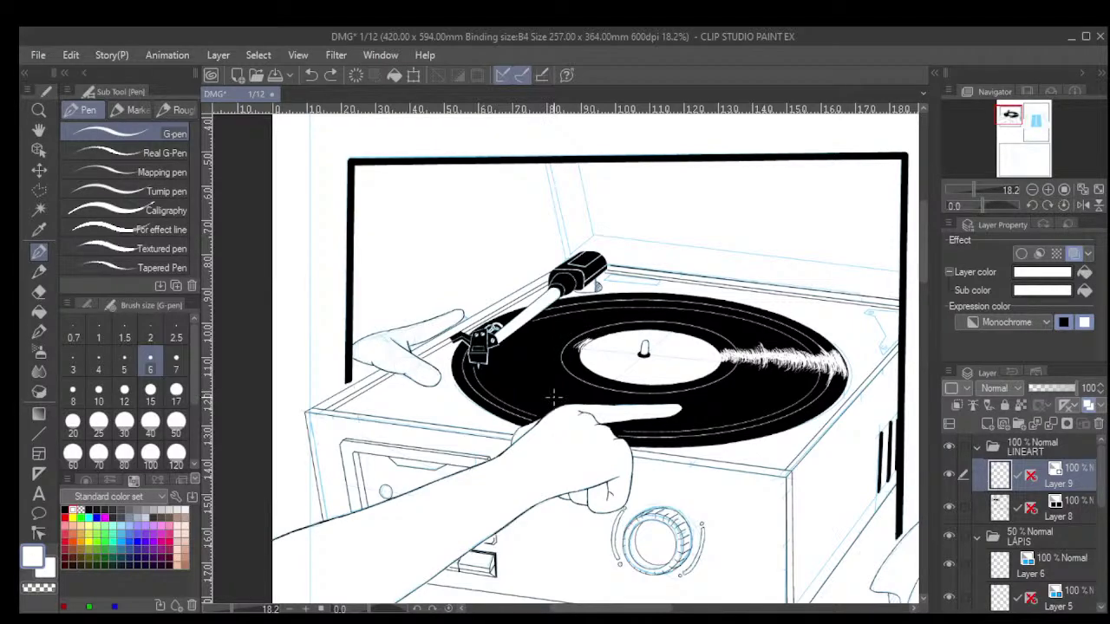
{"action": "scroll", "coordinate": [553, 397], "scroll_direction": "up", "scroll_amount": 1}
{"action": "scroll", "coordinate": [572, 353], "scroll_direction": "up", "scroll_amount": 1}
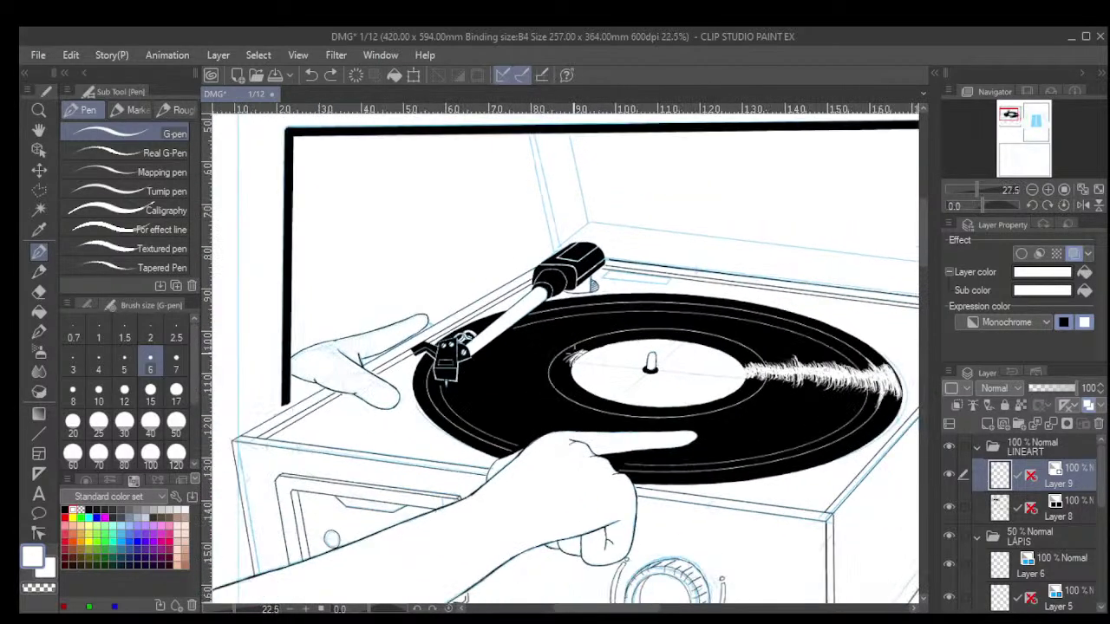
{"action": "mouse_move", "coordinate": [574, 350]}
{"action": "left_mouse_down"}
{"action": "mouse_move", "coordinate": [537, 358]}
{"action": "mouse_move", "coordinate": [555, 337]}
{"action": "mouse_move", "coordinate": [543, 340]}
{"action": "mouse_move", "coordinate": [529, 359]}
{"action": "mouse_move", "coordinate": [524, 345]}
{"action": "mouse_move", "coordinate": [539, 336]}
{"action": "mouse_move", "coordinate": [513, 354]}
{"action": "mouse_move", "coordinate": [522, 341]}
{"action": "mouse_move", "coordinate": [498, 378]}
{"action": "mouse_move", "coordinate": [483, 354]}
{"action": "mouse_move", "coordinate": [520, 338]}
{"action": "mouse_move", "coordinate": [497, 358]}
{"action": "mouse_move", "coordinate": [500, 339]}
{"action": "mouse_move", "coordinate": [470, 364]}
{"action": "left_mouse_up"}
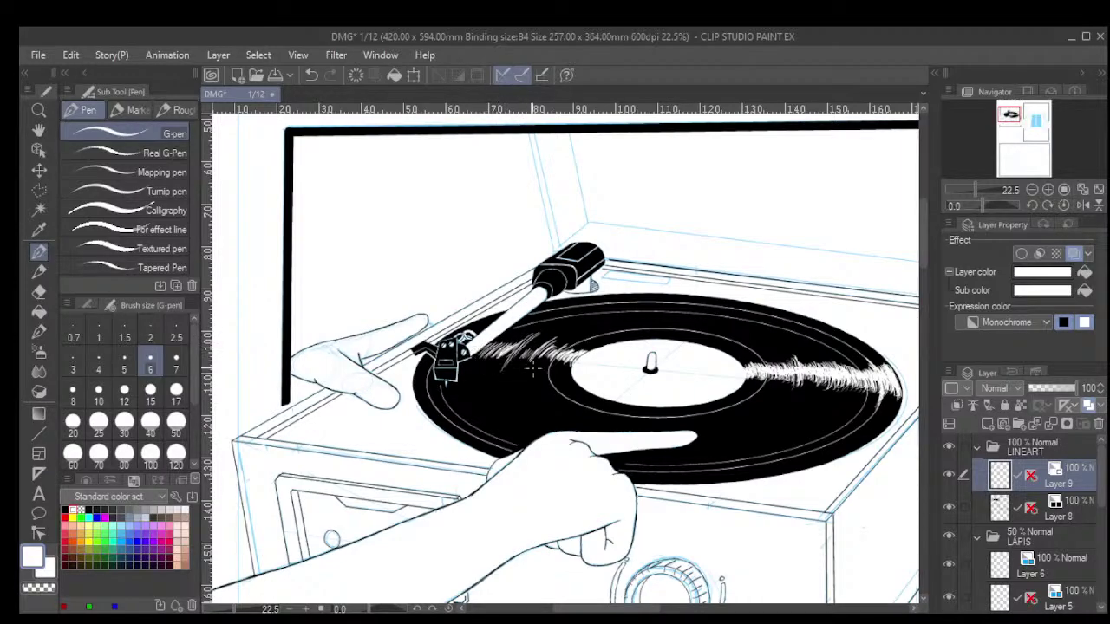
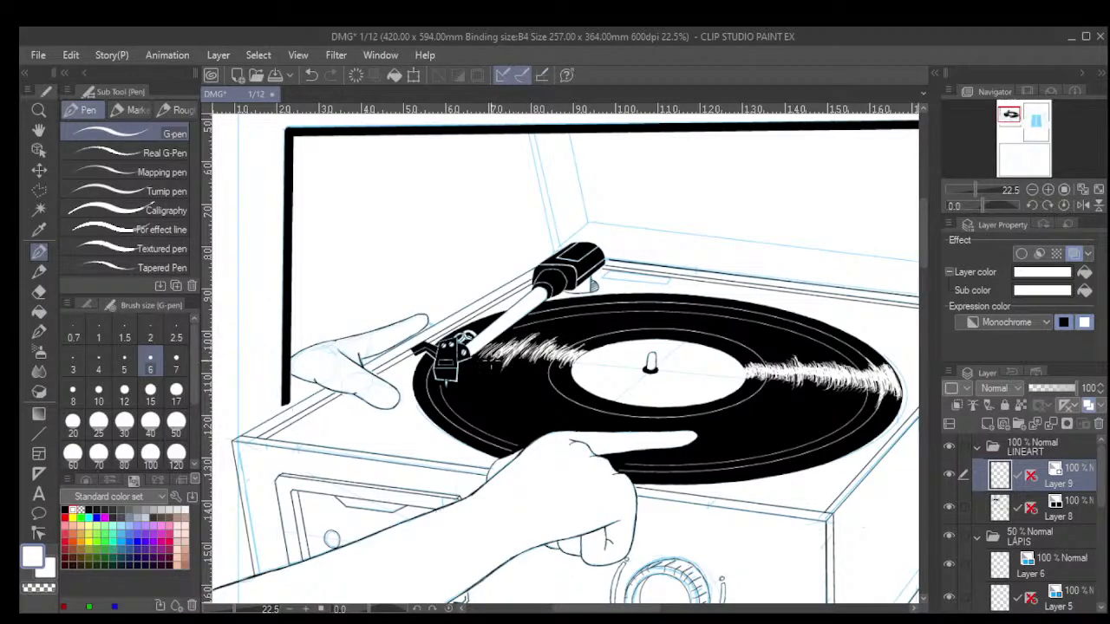
{"action": "mouse_move", "coordinate": [495, 350]}
{"action": "left_mouse_down"}
{"action": "mouse_move", "coordinate": [485, 362]}
{"action": "mouse_move", "coordinate": [489, 354]}
{"action": "left_mouse_up"}
{"action": "left_click_drag", "start_coordinate": [498, 344], "coordinate": [487, 357]}
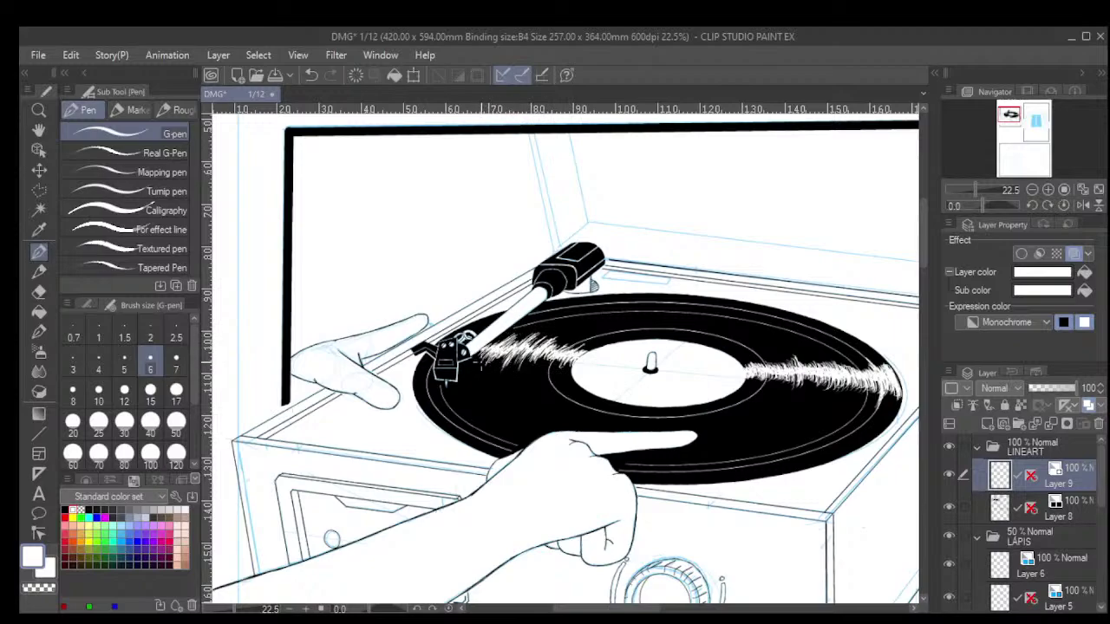
Add longer, wispy white strokes along the edges of the right highlight band.
{"action": "scroll", "coordinate": [539, 355], "scroll_direction": "down", "scroll_amount": 1}
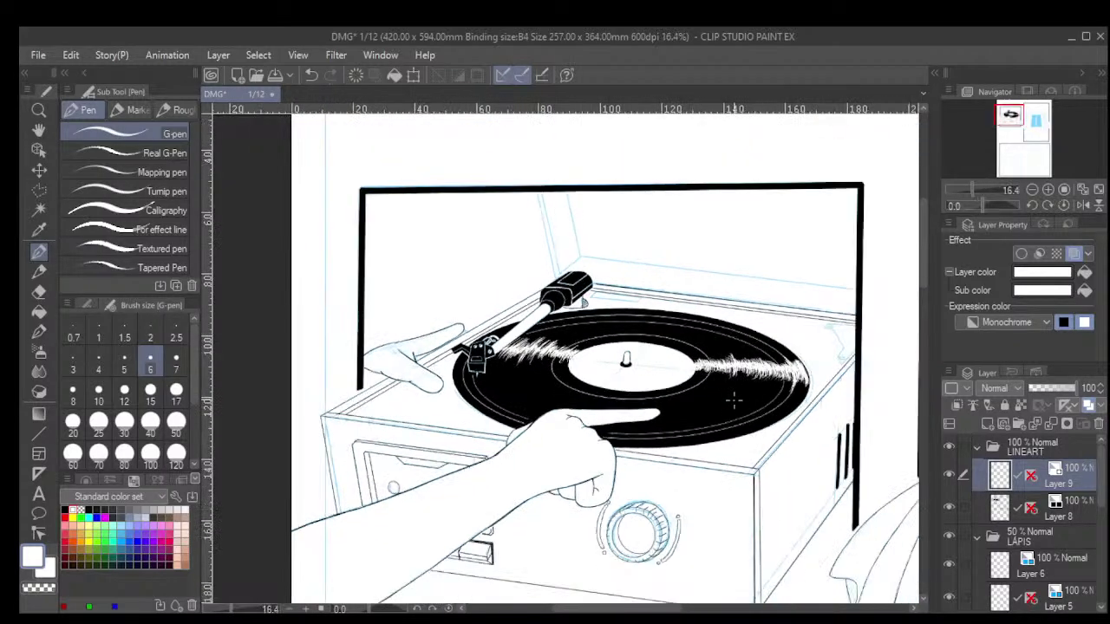
{"action": "scroll", "coordinate": [755, 351], "scroll_direction": "up", "scroll_amount": 2}
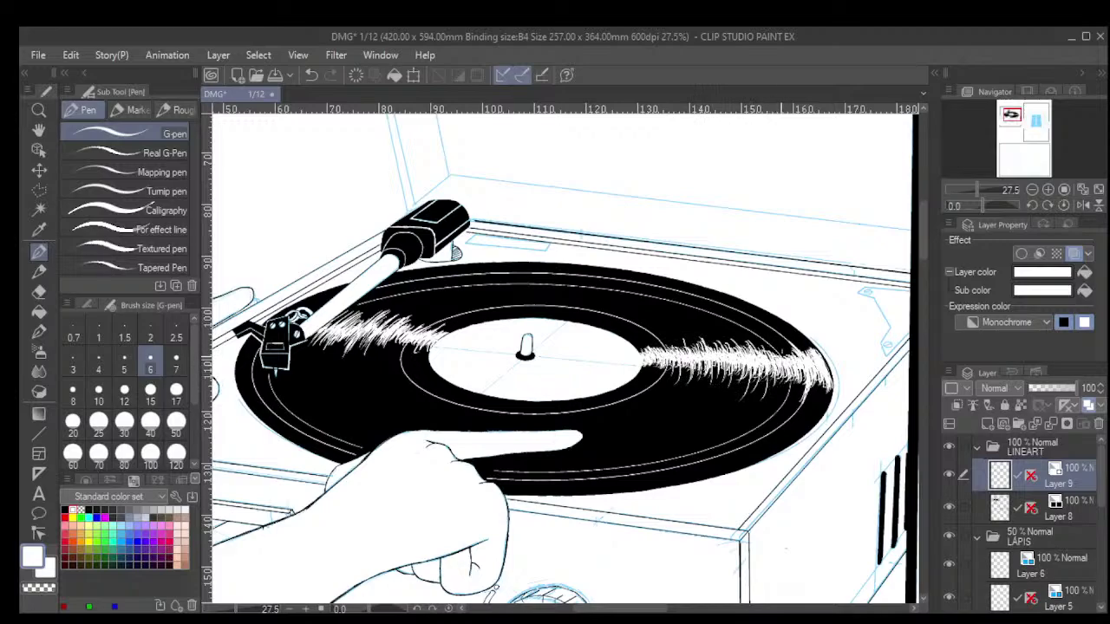
{"action": "scroll", "coordinate": [807, 399], "scroll_direction": "down", "scroll_amount": 2}
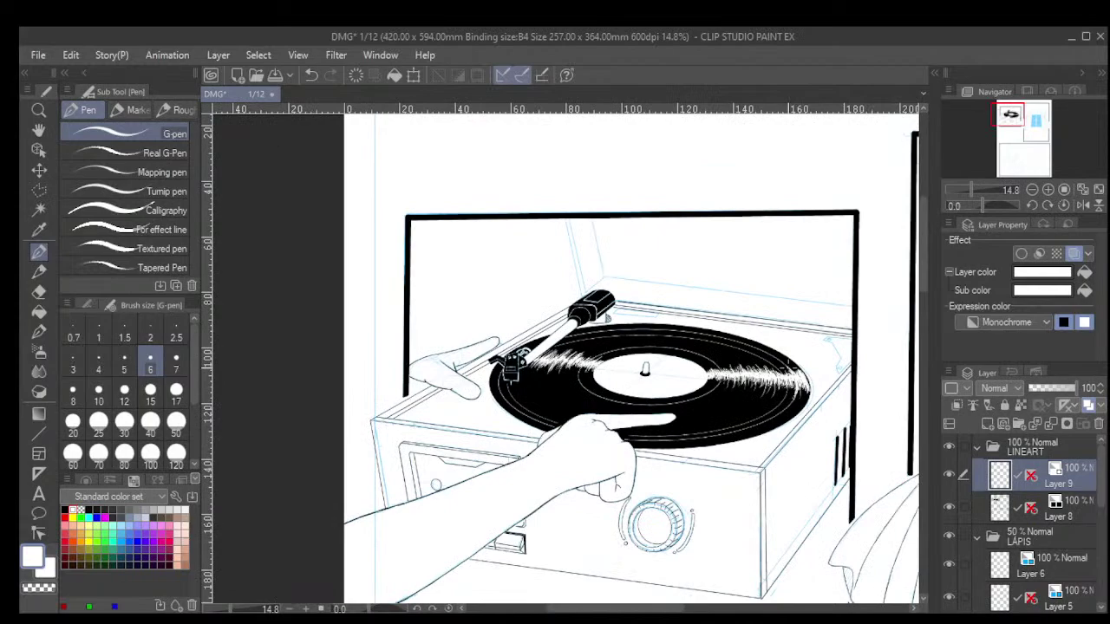
{"action": "scroll", "coordinate": [730, 378], "scroll_direction": "up", "scroll_amount": 2}
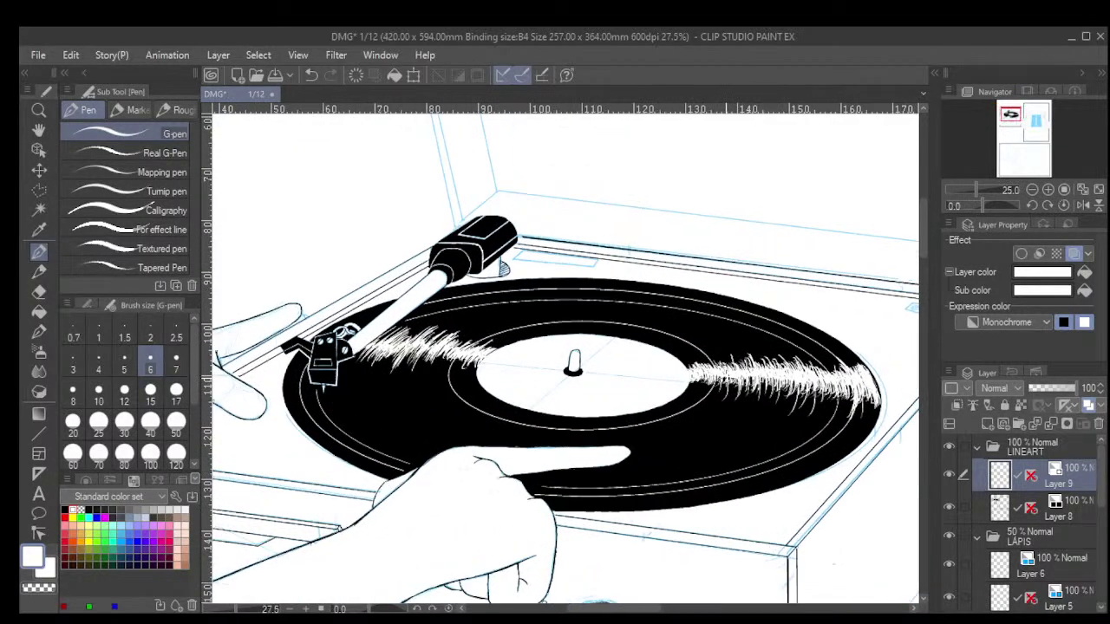
Switch to the Hard eraser at size 6 and make Layer 9 the active layer.
{"action": "left_click", "coordinate": [1079, 517]}
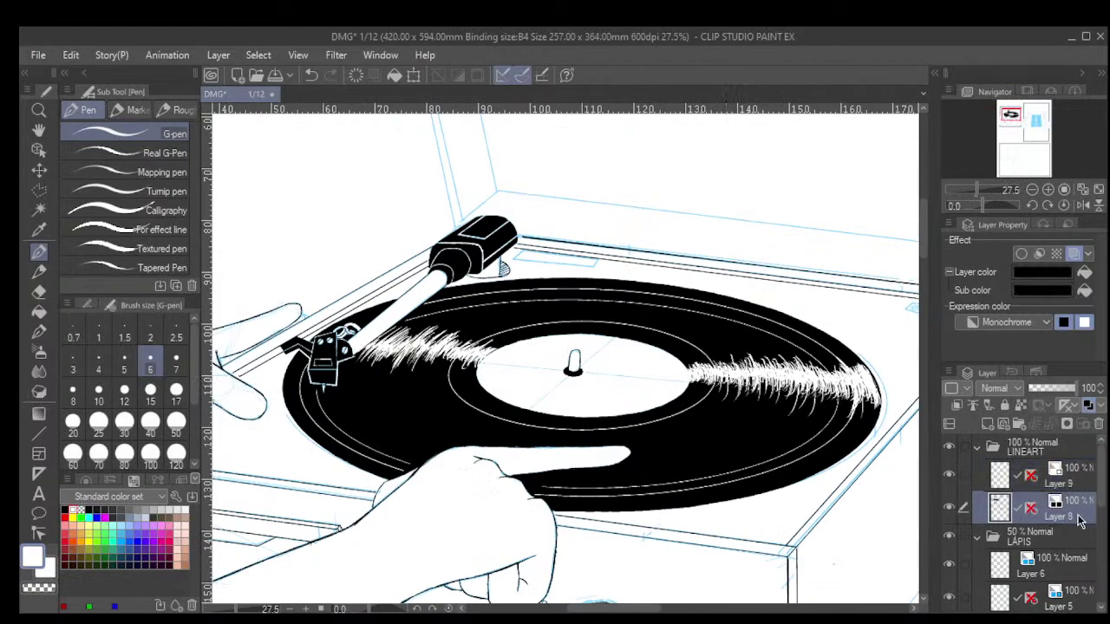
{"action": "scroll", "coordinate": [503, 320], "scroll_direction": "up", "scroll_amount": 2}
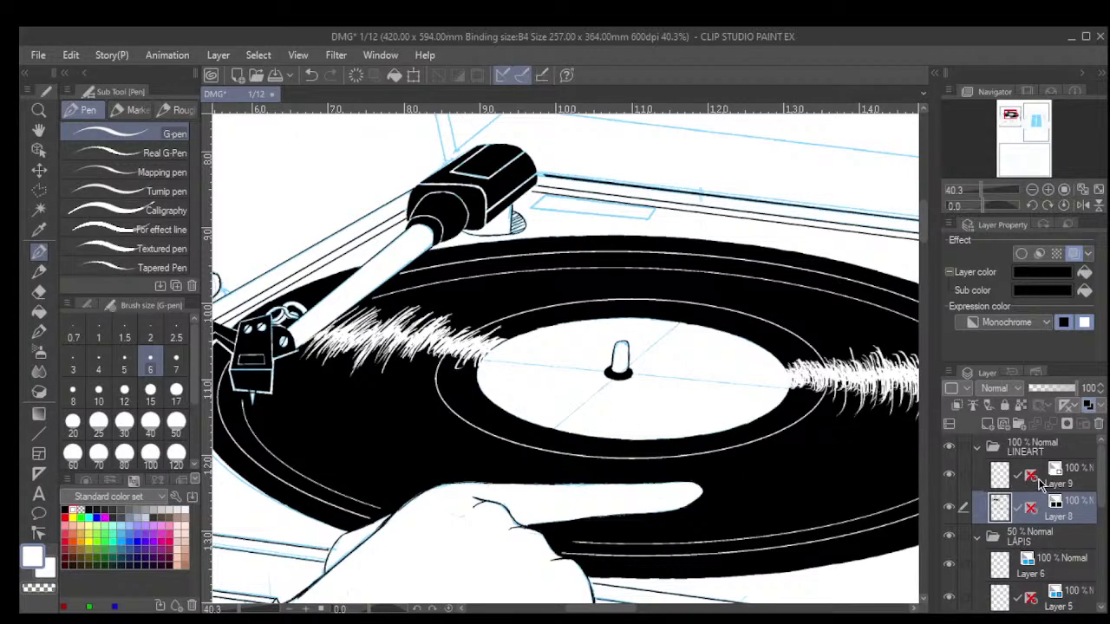
{"action": "left_click", "coordinate": [39, 293]}
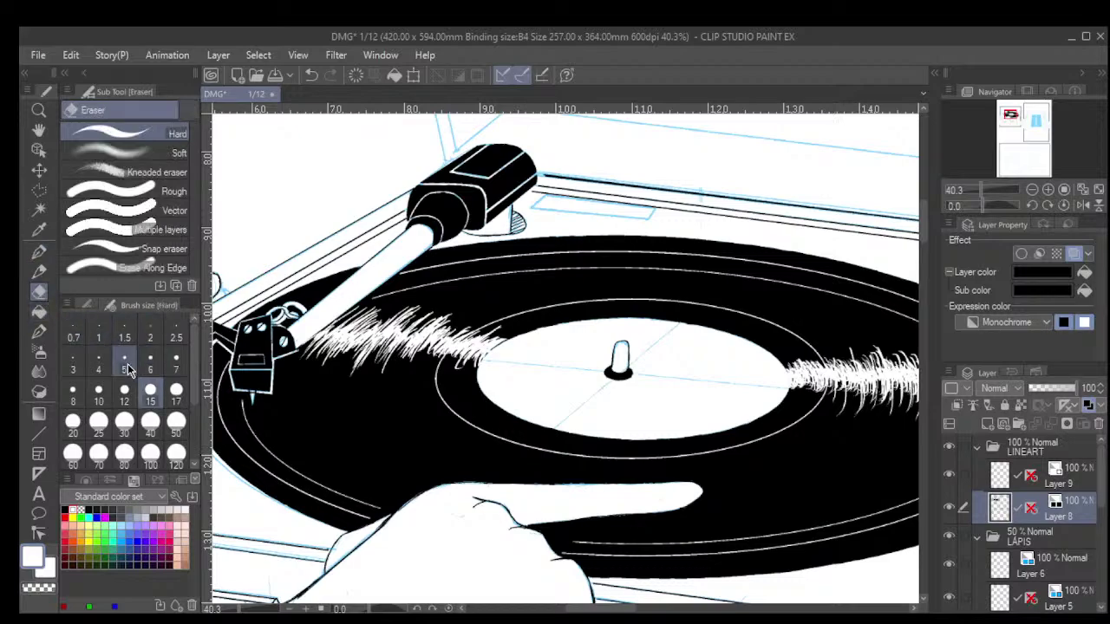
{"action": "left_click", "coordinate": [150, 365]}
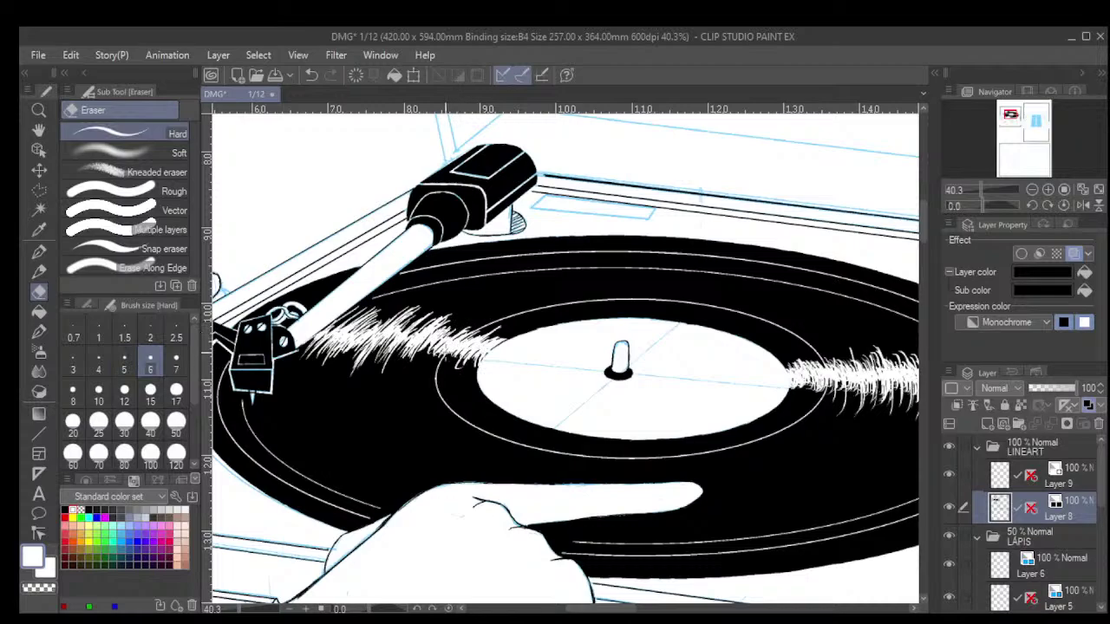
{"action": "left_click", "coordinate": [1040, 488]}
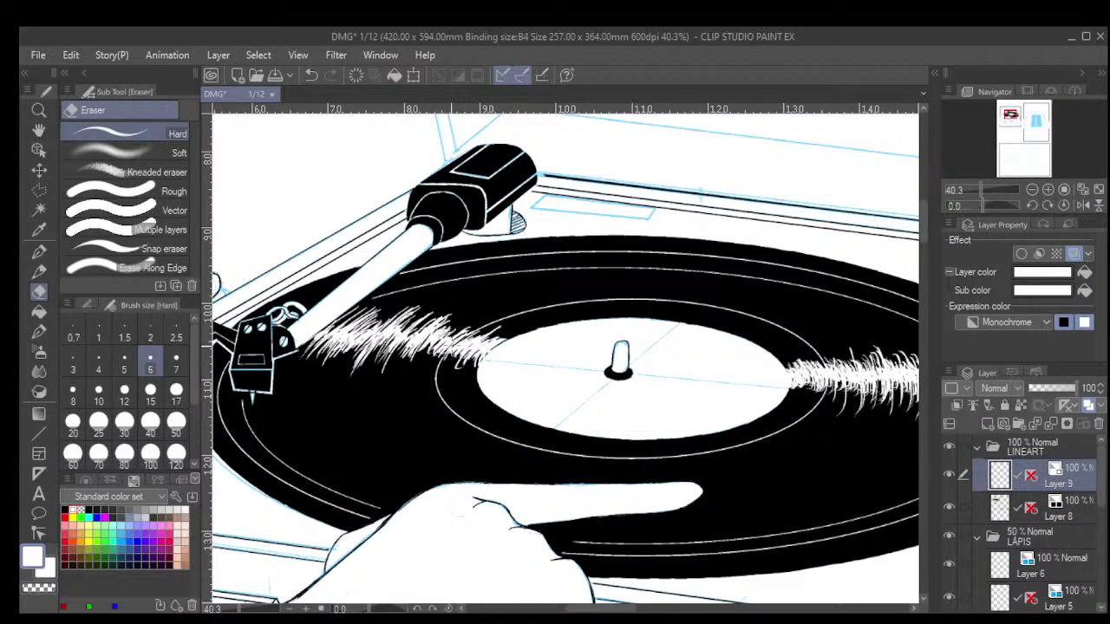
{"action": "scroll", "coordinate": [439, 357], "scroll_direction": "down", "scroll_amount": 3}
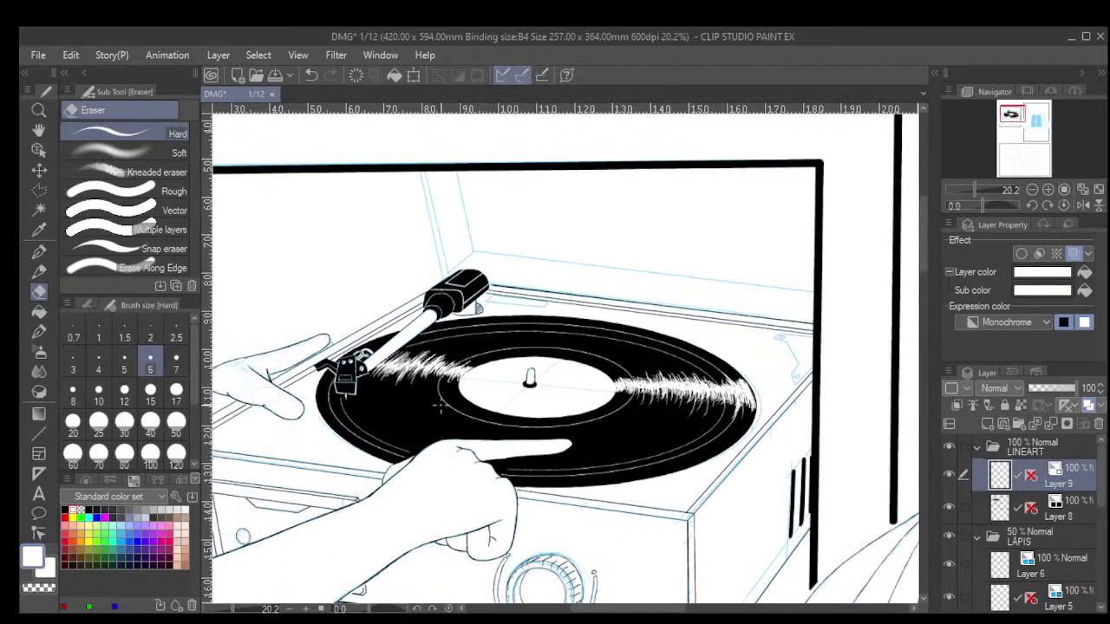
{"action": "scroll", "coordinate": [445, 401], "scroll_direction": "down", "scroll_amount": 3}
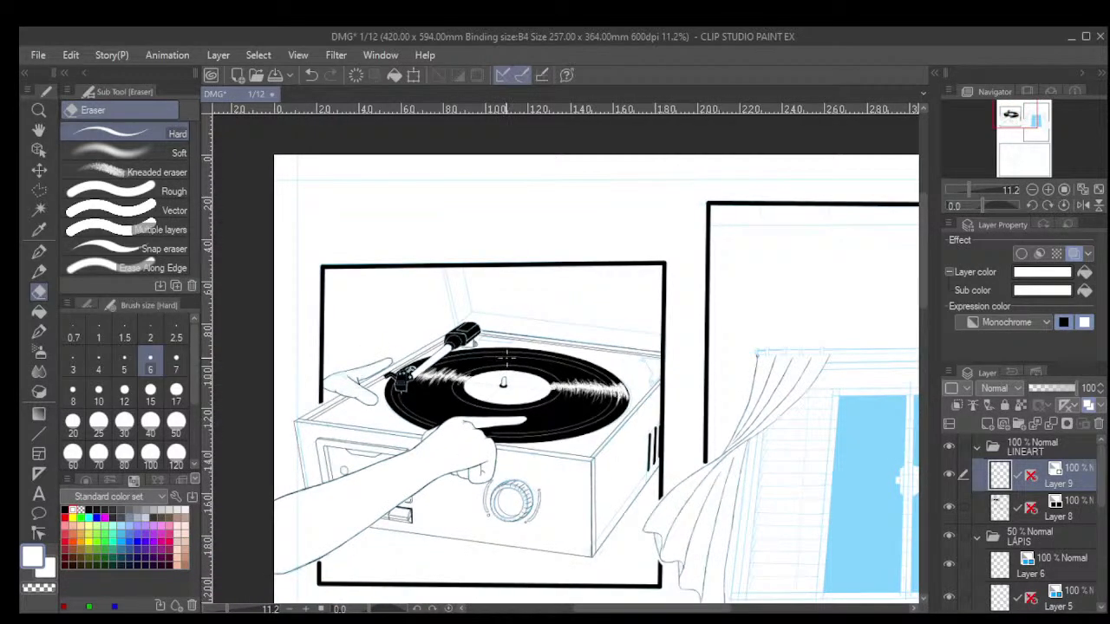
{"action": "scroll", "coordinate": [508, 358], "scroll_direction": "up", "scroll_amount": 2}
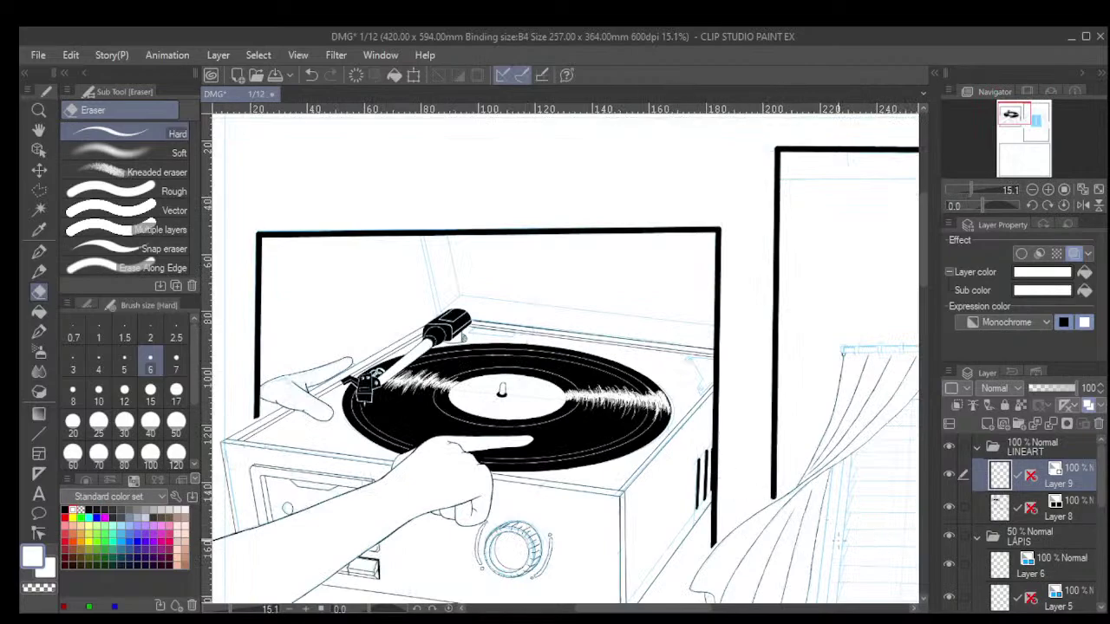
Turn on Layer 9's ruler, select the ellipse ruler, scale it down and reposition it between the record's outer grooves and label.
{"action": "left_click", "coordinate": [1029, 481]}
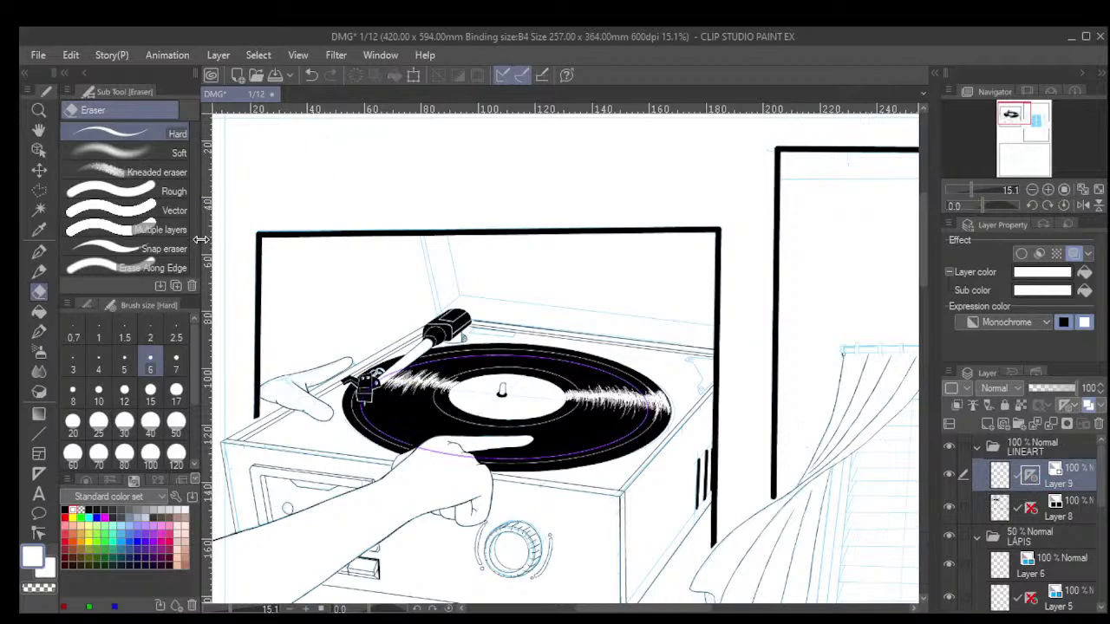
{"action": "left_click", "coordinate": [38, 149]}
{"action": "scroll", "coordinate": [590, 390], "scroll_direction": "up", "scroll_amount": 1}
{"action": "left_click", "coordinate": [592, 453]}
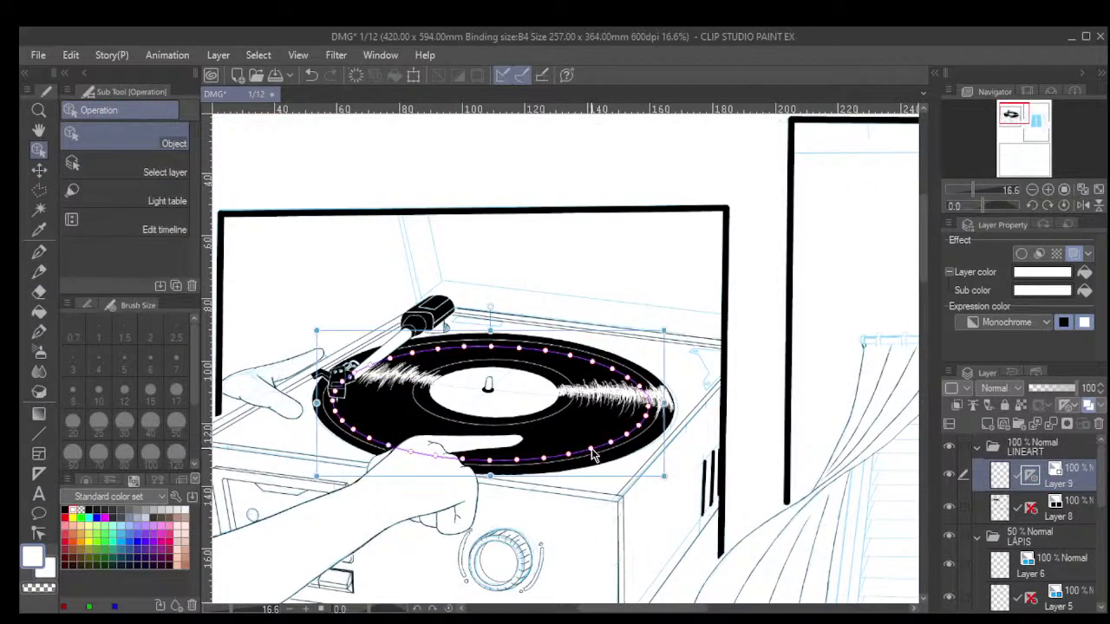
{"action": "left_click_drag", "start_coordinate": [663, 476], "coordinate": [632, 460]}
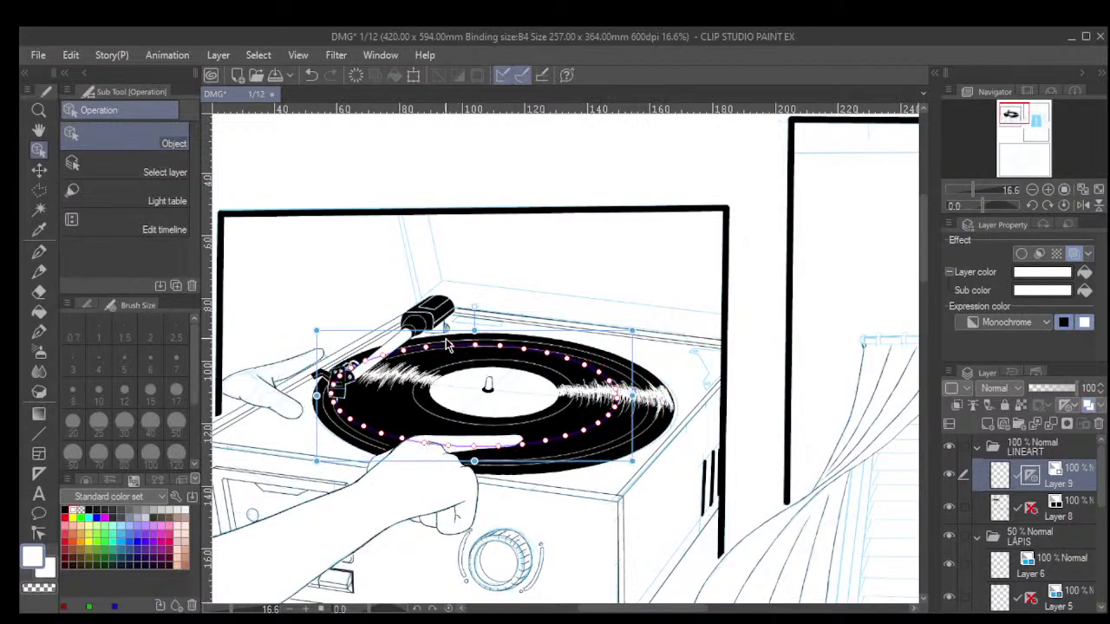
{"action": "left_click_drag", "start_coordinate": [451, 341], "coordinate": [466, 346]}
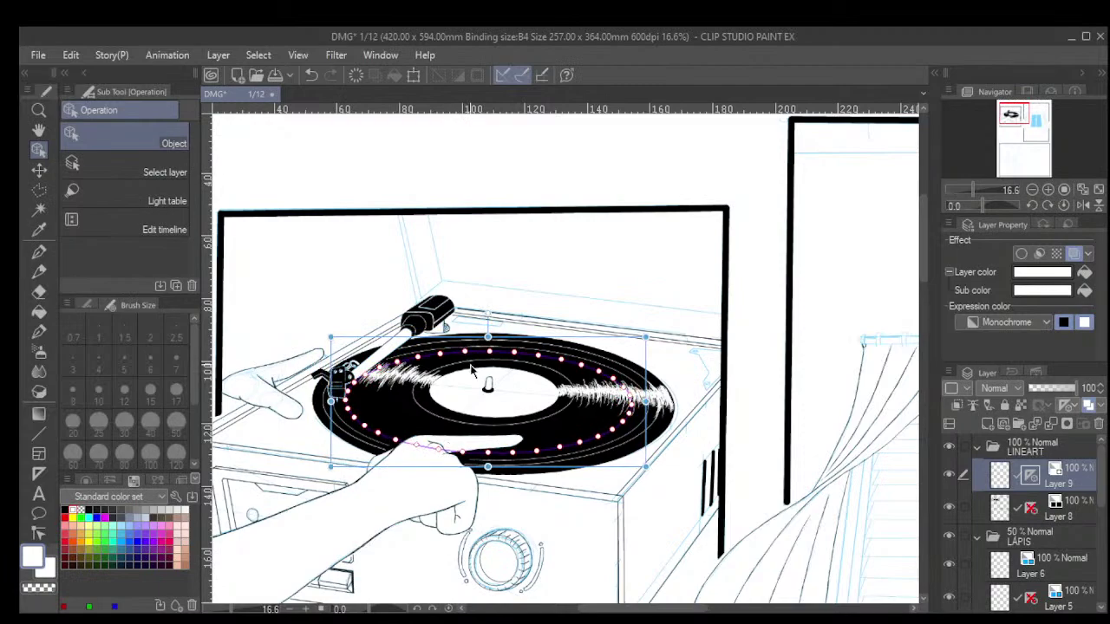
{"action": "left_click_drag", "start_coordinate": [645, 467], "coordinate": [634, 461]}
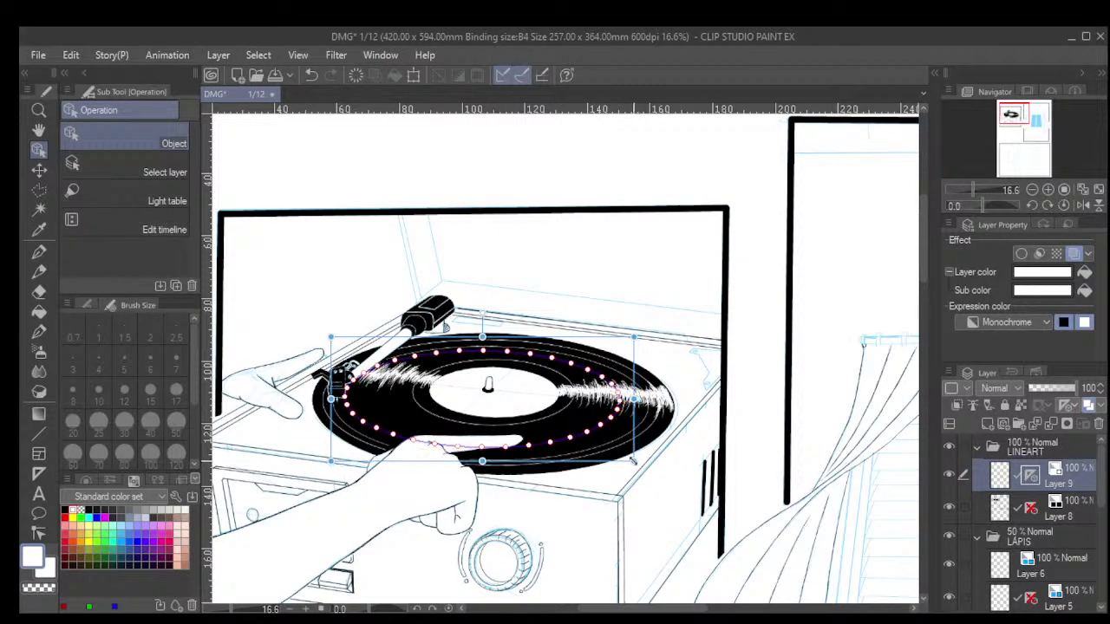
Fine-tune the ellipse ruler by stretching it slightly on both sides and nudging it to sit evenly around the label.
{"action": "scroll", "coordinate": [457, 348], "scroll_direction": "up", "scroll_amount": 3}
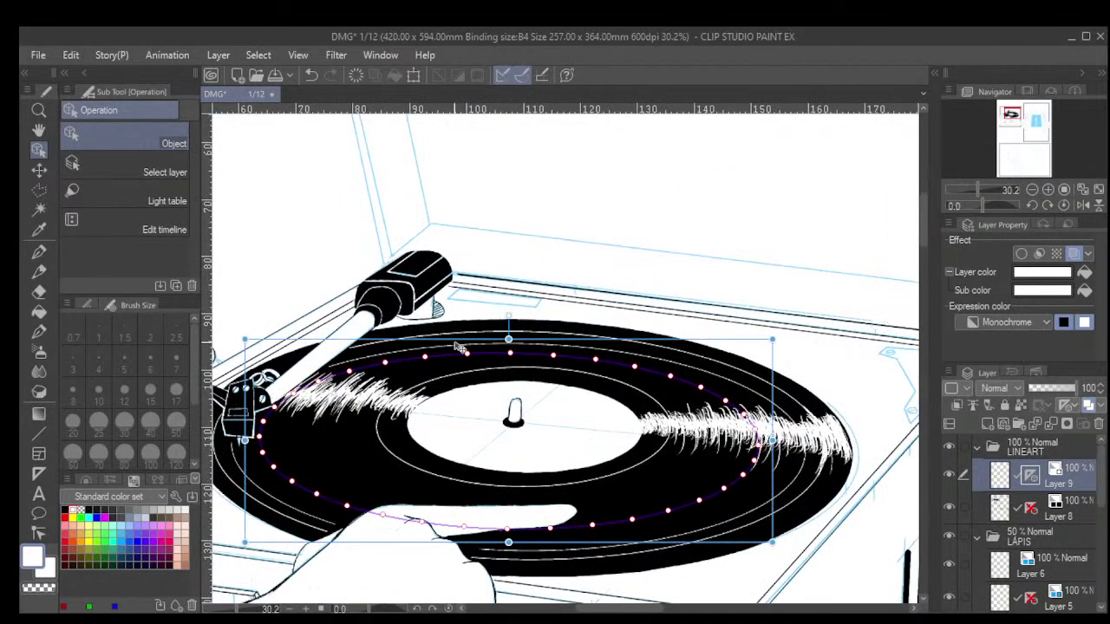
{"action": "left_click_drag", "start_coordinate": [456, 345], "coordinate": [465, 345]}
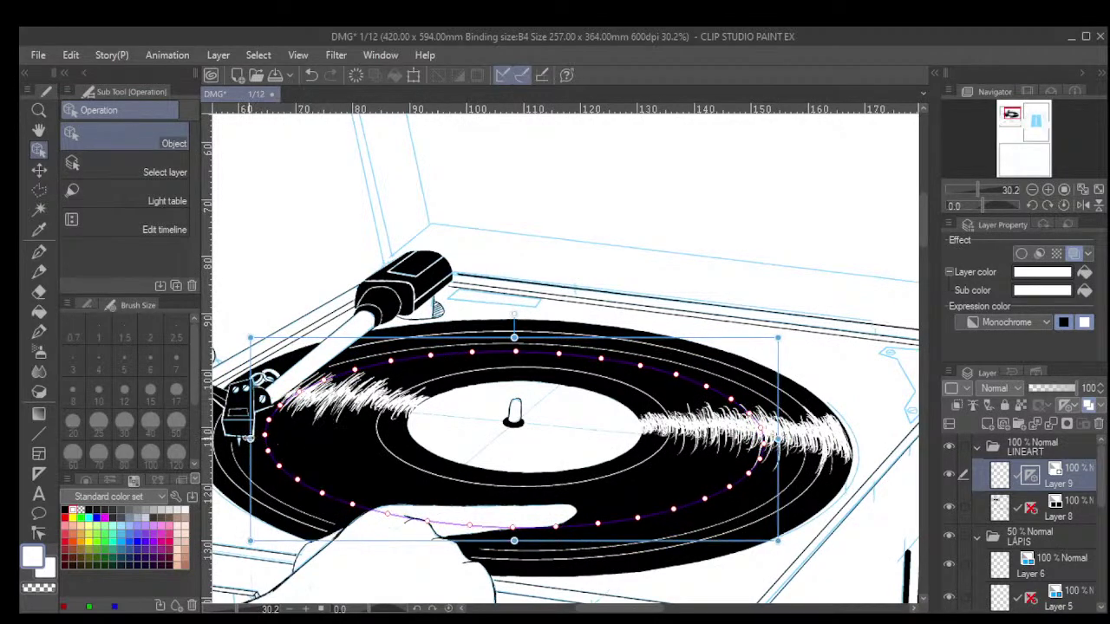
{"action": "left_click_drag", "start_coordinate": [249, 439], "coordinate": [238, 440]}
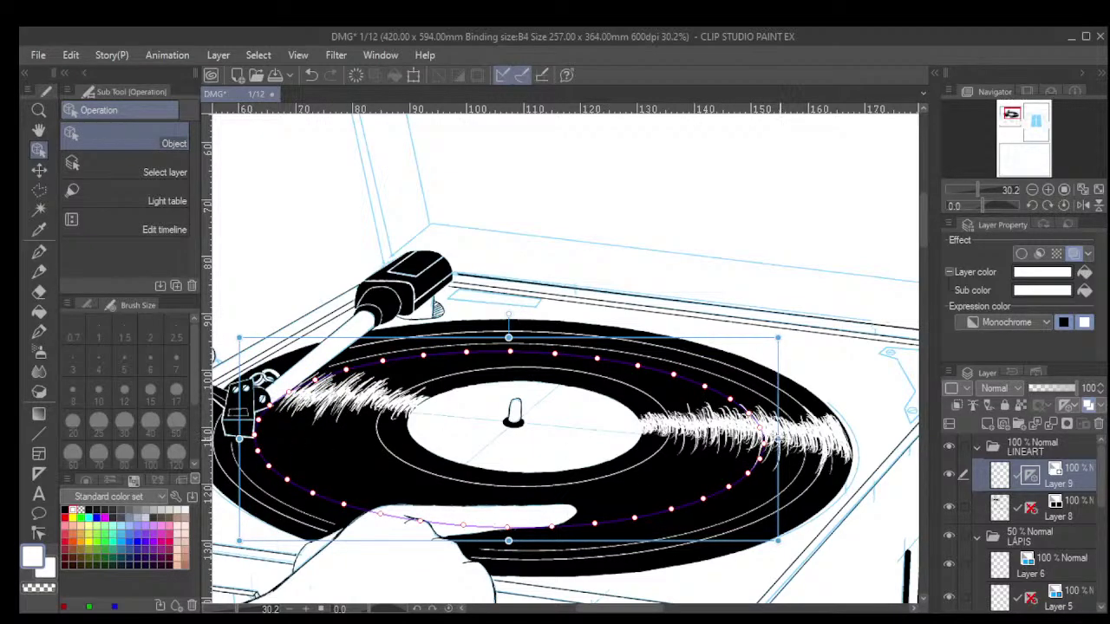
{"action": "left_click_drag", "start_coordinate": [778, 439], "coordinate": [794, 440]}
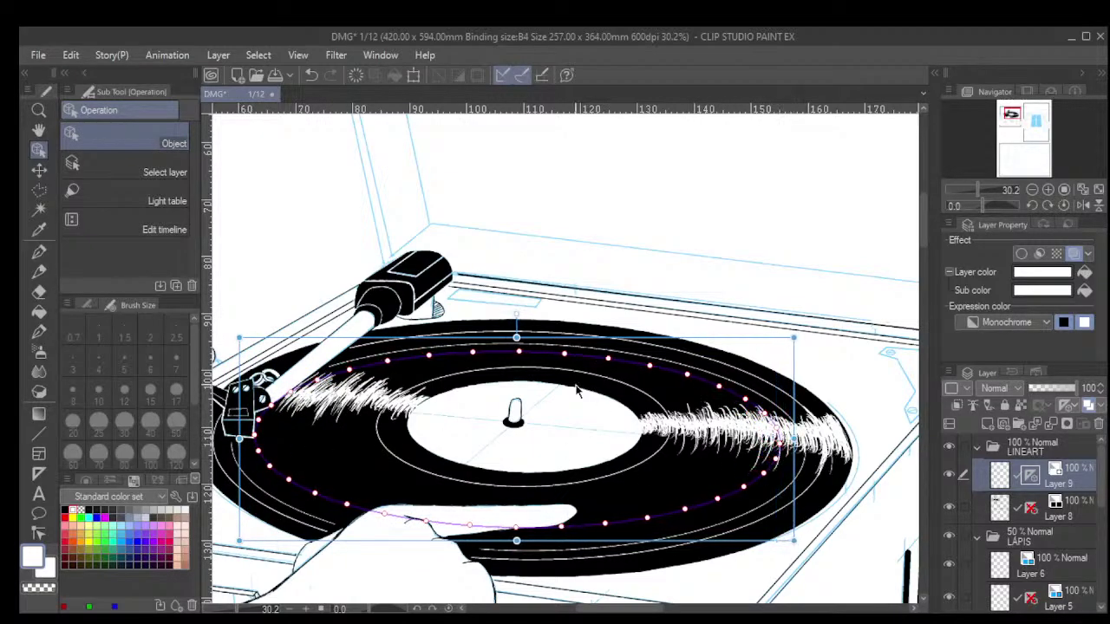
{"action": "left_click_drag", "start_coordinate": [555, 344], "coordinate": [549, 343]}
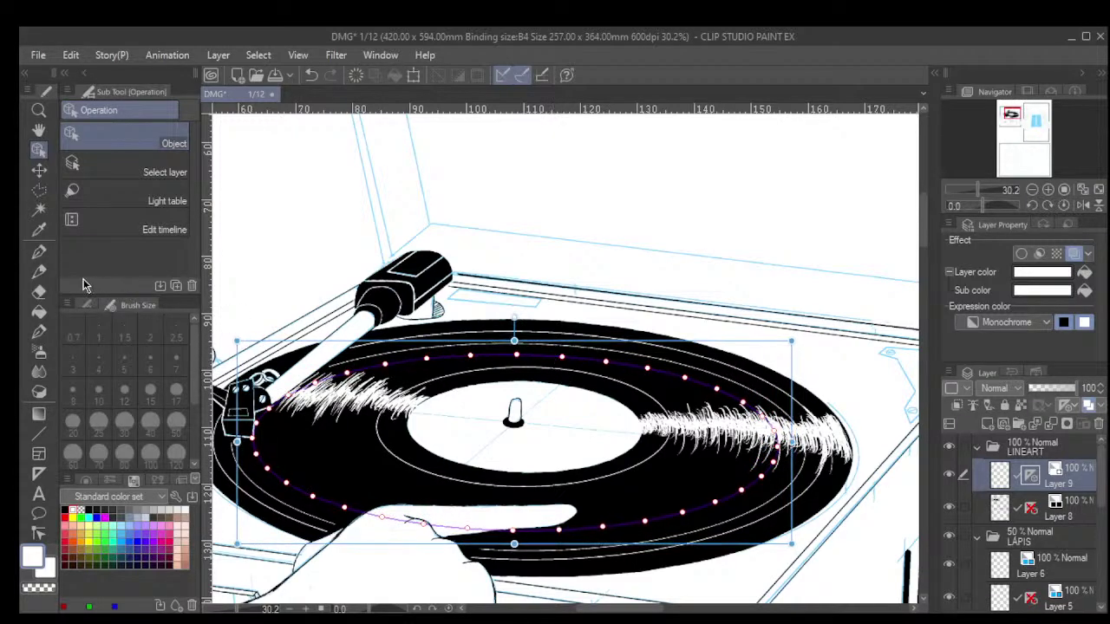
Try tracing a white groove ring along the ellipse ruler with the size 6 G-pen, and undo the strokes.
{"action": "left_click", "coordinate": [38, 252]}
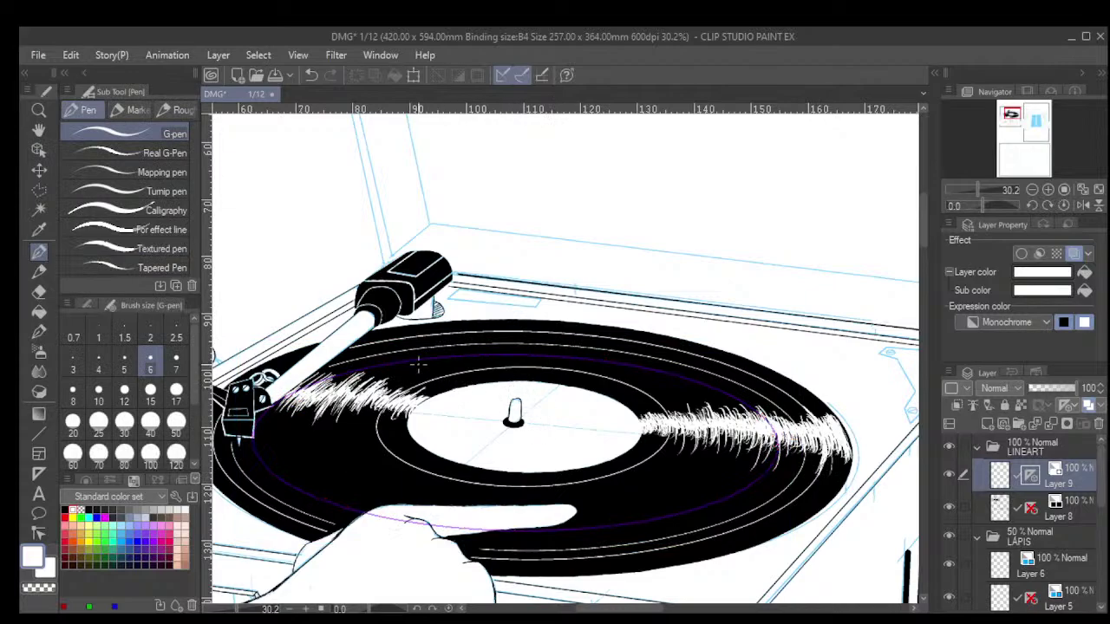
{"action": "mouse_move", "coordinate": [430, 357]}
{"action": "left_mouse_down"}
{"action": "mouse_move", "coordinate": [314, 383]}
{"action": "mouse_move", "coordinate": [275, 415]}
{"action": "mouse_move", "coordinate": [315, 499]}
{"action": "mouse_move", "coordinate": [352, 512]}
{"action": "left_mouse_up"}
{"action": "mouse_move", "coordinate": [528, 529]}
{"action": "left_mouse_down"}
{"action": "mouse_move", "coordinate": [643, 520]}
{"action": "mouse_move", "coordinate": [716, 500]}
{"action": "mouse_move", "coordinate": [762, 466]}
{"action": "mouse_move", "coordinate": [772, 444]}
{"action": "mouse_move", "coordinate": [733, 401]}
{"action": "mouse_move", "coordinate": [610, 370]}
{"action": "mouse_move", "coordinate": [442, 378]}
{"action": "left_mouse_up"}
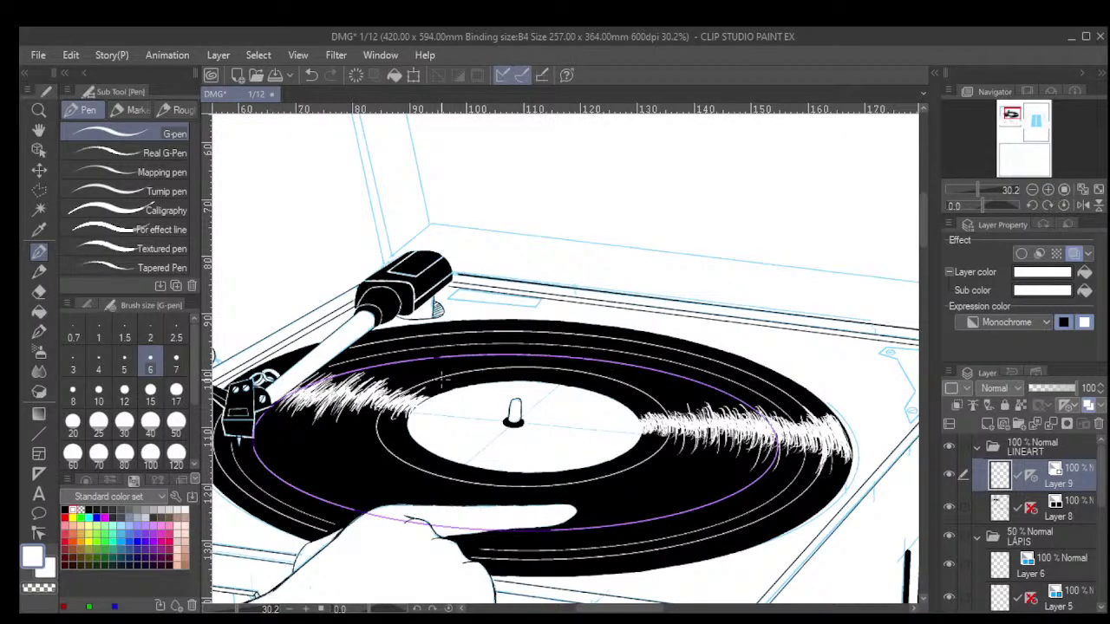
{"action": "scroll", "coordinate": [431, 427], "scroll_direction": "down", "scroll_amount": 2}
{"action": "scroll", "coordinate": [434, 421], "scroll_direction": "up", "scroll_amount": 1}
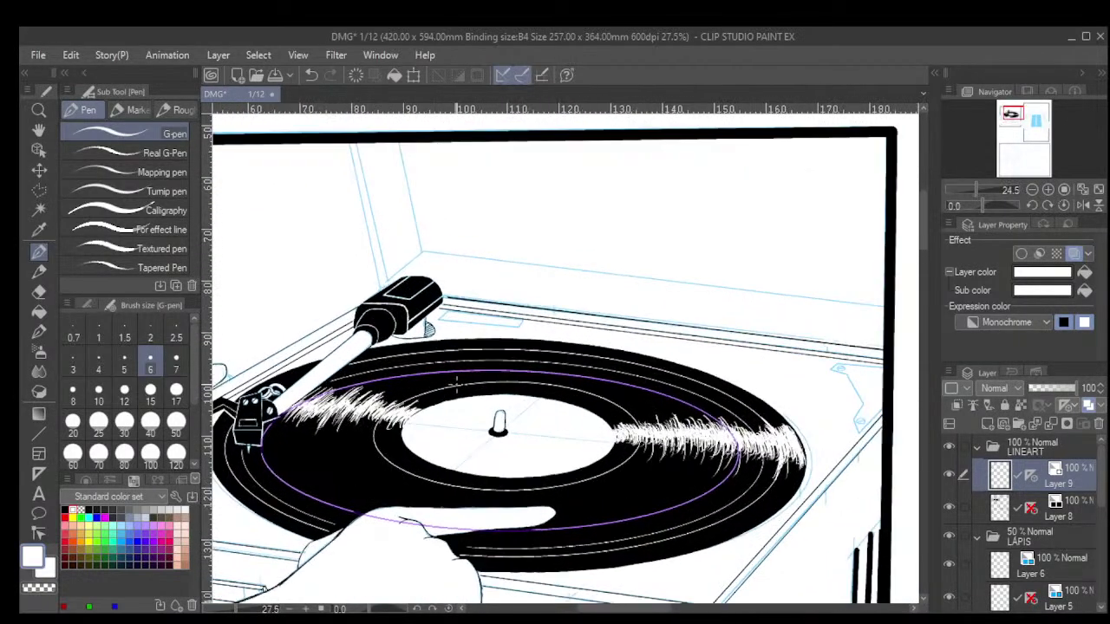
{"action": "key", "text": "ctrl+z"}
{"action": "key", "text": "ctrl+z"}
{"action": "key", "text": "ctrl+z"}
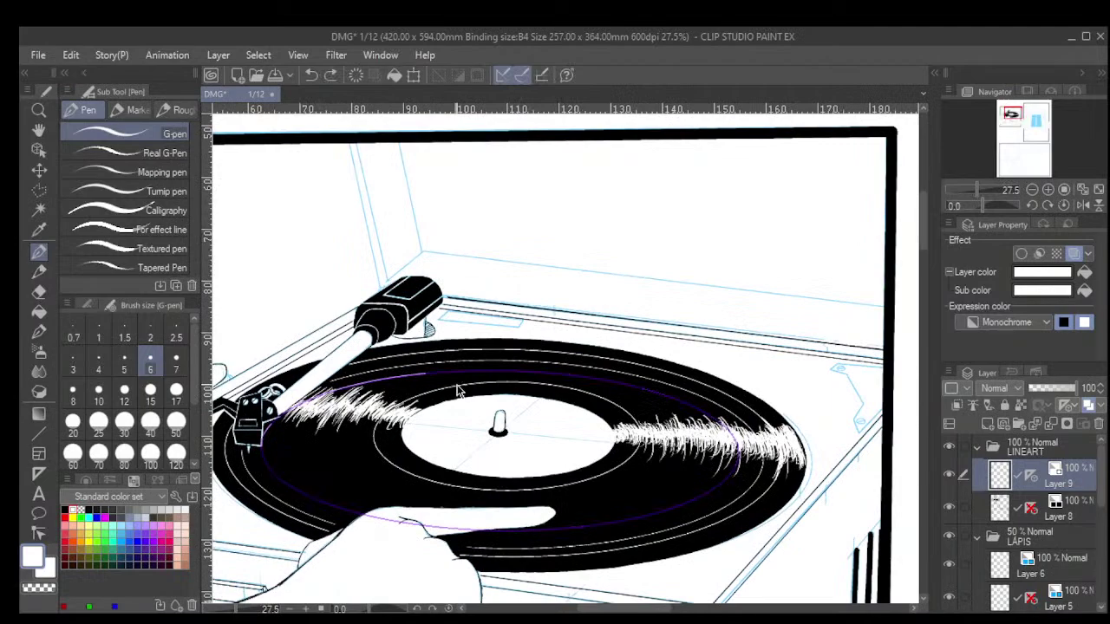
{"action": "key", "text": "ctrl+z"}
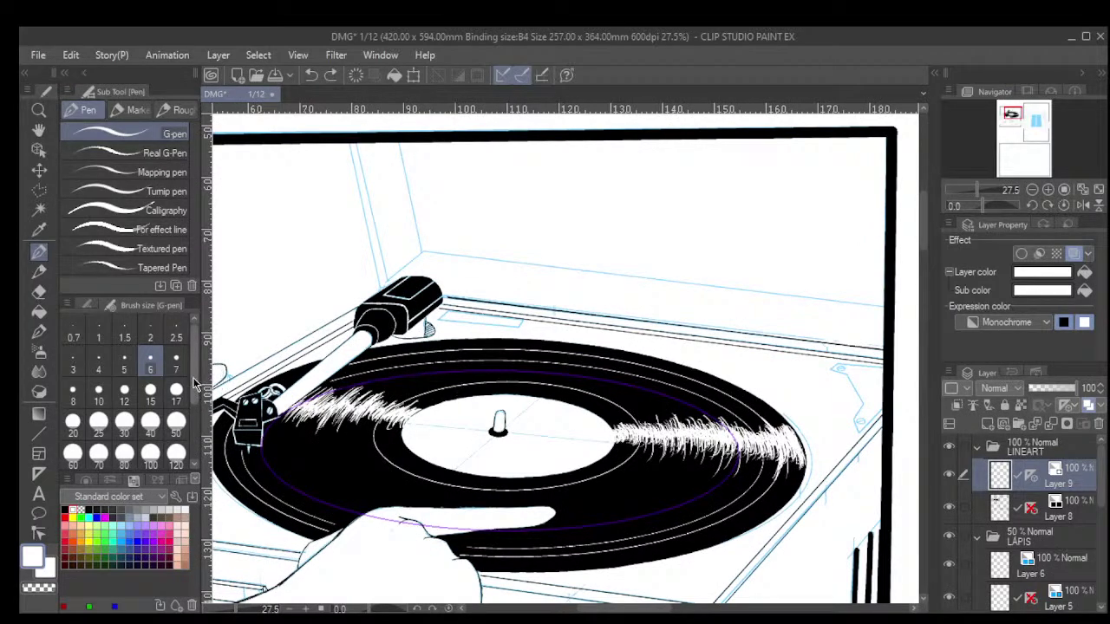
Set the G-pen to size 3 and trace a thinner white groove ring along the ellipse ruler.
{"action": "left_click", "coordinate": [78, 370]}
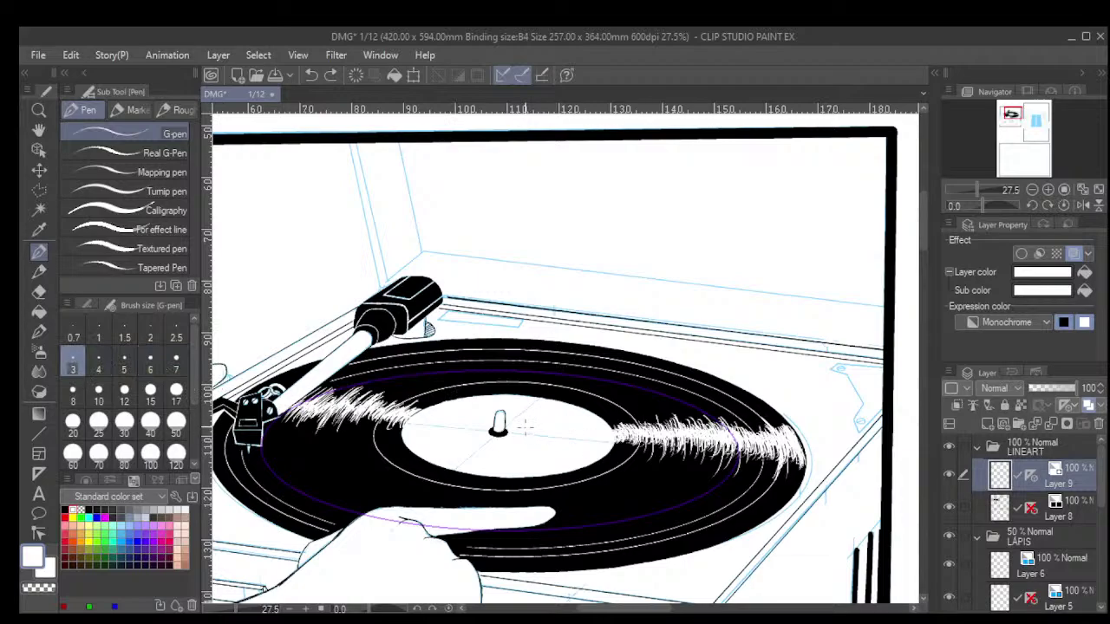
{"action": "mouse_move", "coordinate": [727, 433]}
{"action": "left_mouse_down"}
{"action": "mouse_move", "coordinate": [679, 406]}
{"action": "mouse_move", "coordinate": [557, 374]}
{"action": "mouse_move", "coordinate": [474, 373]}
{"action": "mouse_move", "coordinate": [333, 400]}
{"action": "mouse_move", "coordinate": [283, 468]}
{"action": "mouse_move", "coordinate": [272, 461]}
{"action": "mouse_move", "coordinate": [303, 496]}
{"action": "mouse_move", "coordinate": [356, 514]}
{"action": "mouse_move", "coordinate": [532, 535]}
{"action": "mouse_move", "coordinate": [659, 520]}
{"action": "left_mouse_up"}
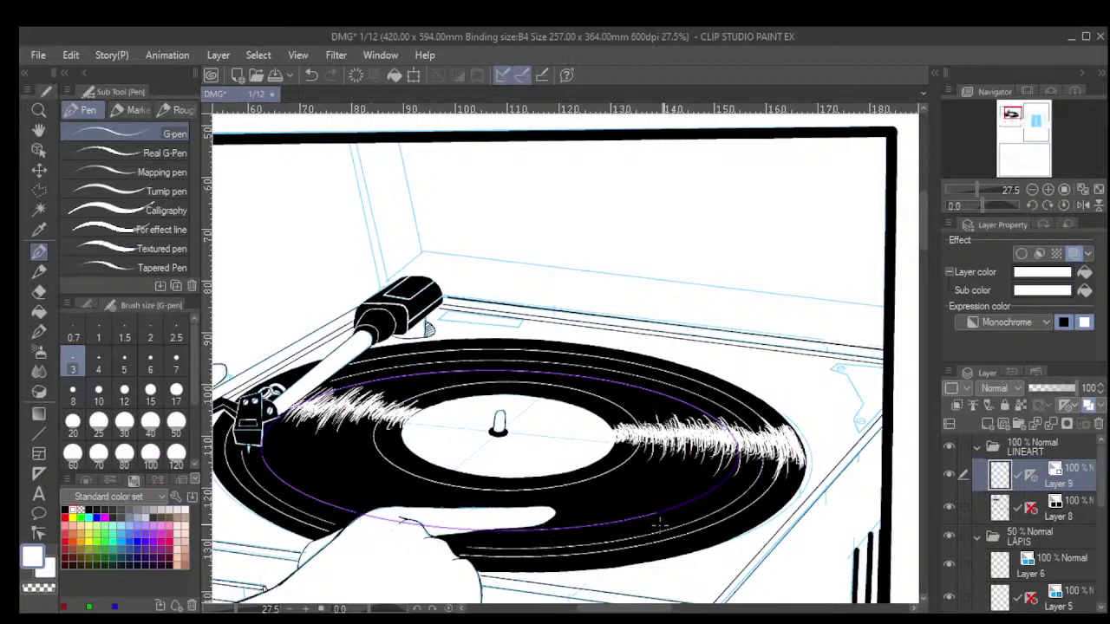
{"action": "scroll", "coordinate": [706, 417], "scroll_direction": "down", "scroll_amount": 3}
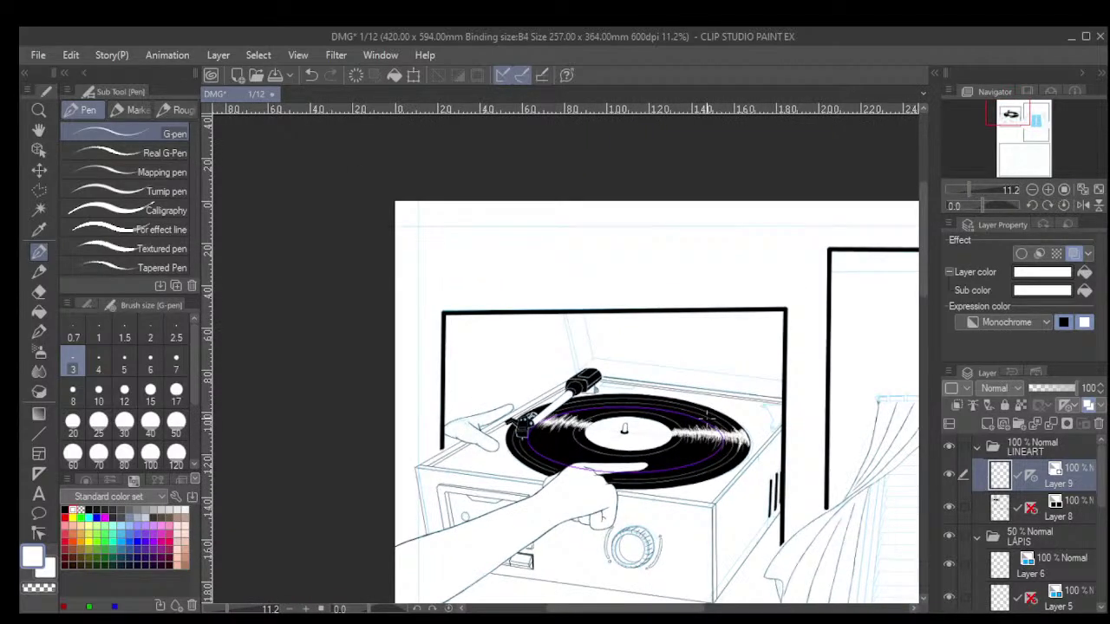
{"action": "scroll", "coordinate": [708, 417], "scroll_direction": "up", "scroll_amount": 3}
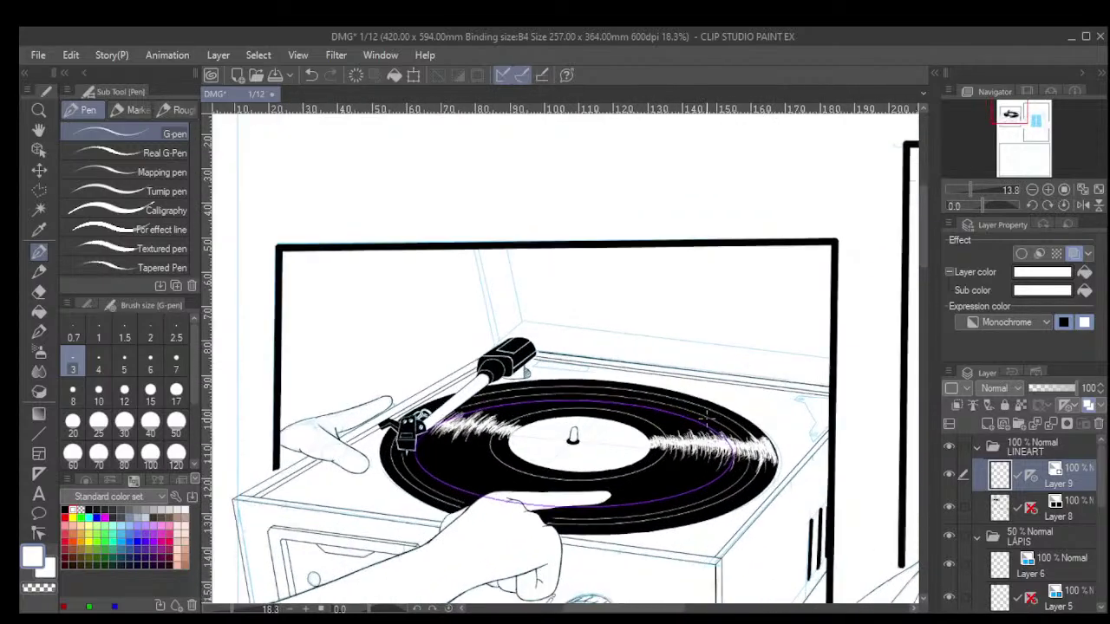
{"action": "scroll", "coordinate": [707, 417], "scroll_direction": "up", "scroll_amount": 1}
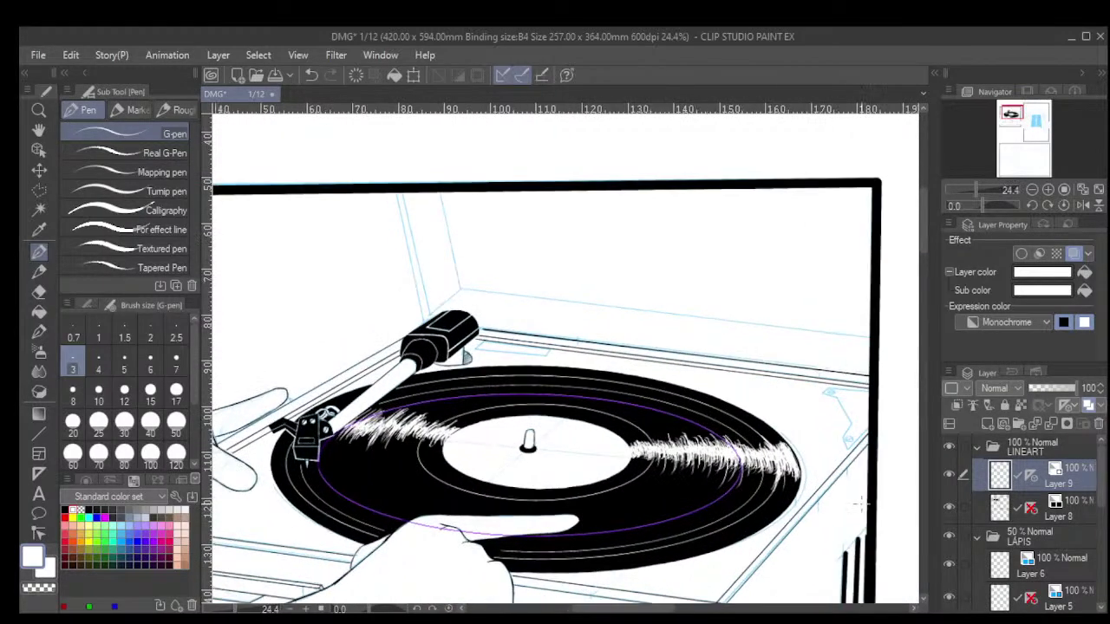
Set the Hard eraser to size 30 and erase the outer white groove lines along the record's left and lower sides.
{"action": "left_click", "coordinate": [1035, 481]}
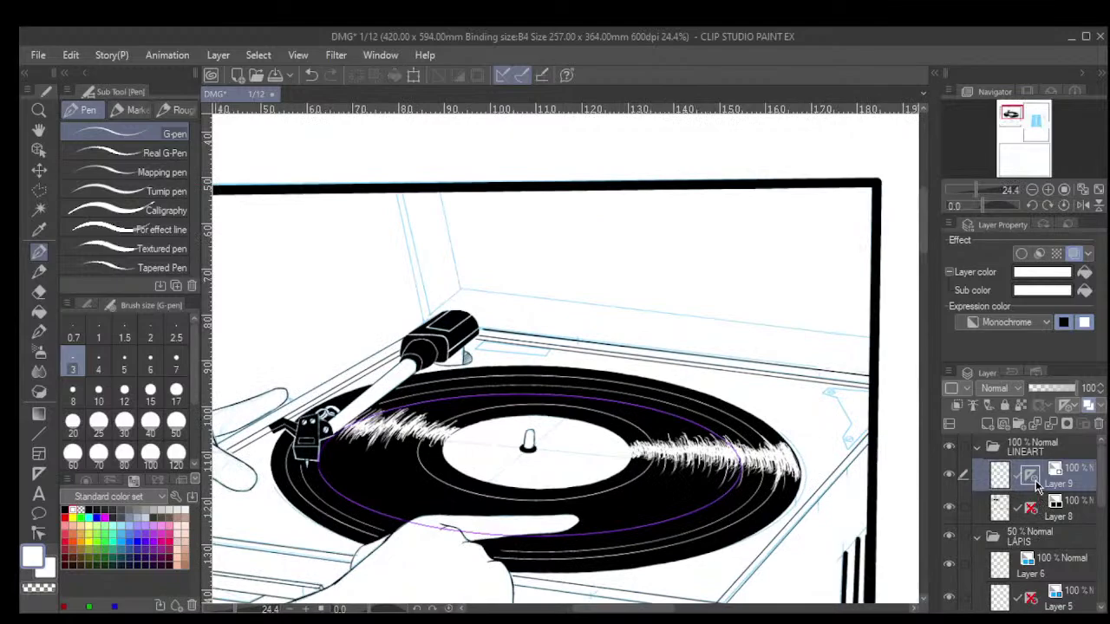
{"action": "left_click", "coordinate": [38, 293]}
{"action": "left_click", "coordinate": [176, 453]}
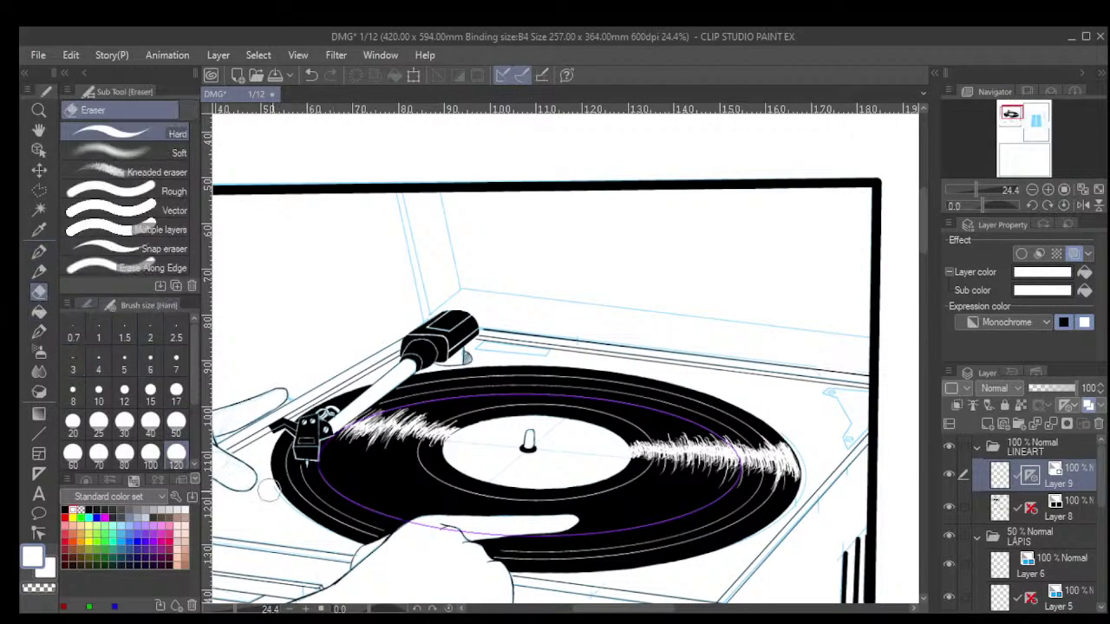
{"action": "left_click", "coordinate": [124, 430]}
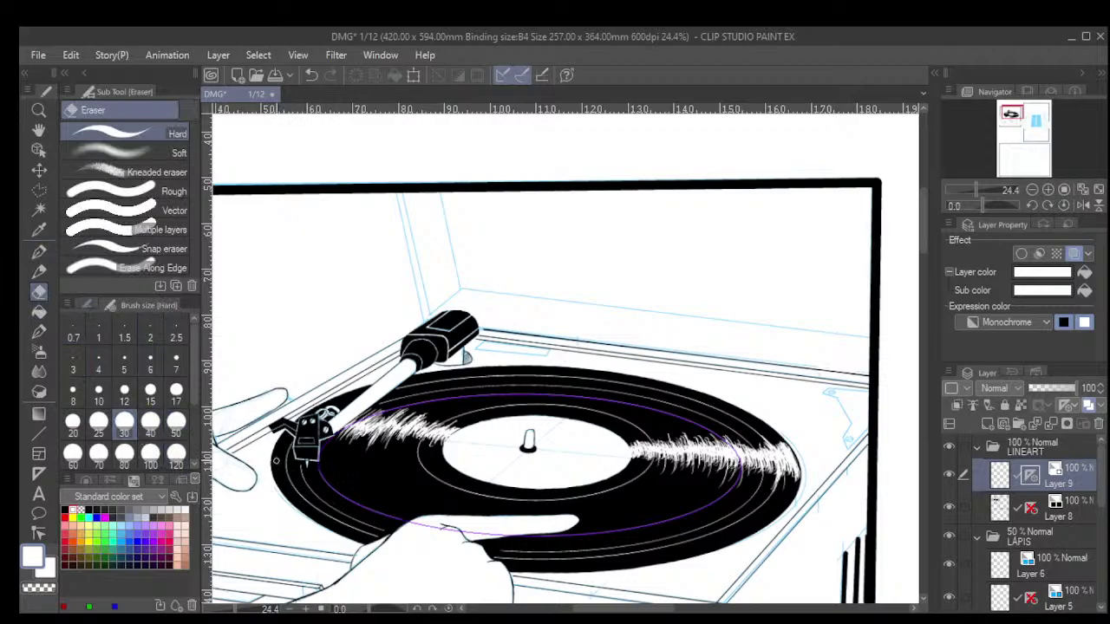
{"action": "left_click", "coordinate": [288, 446]}
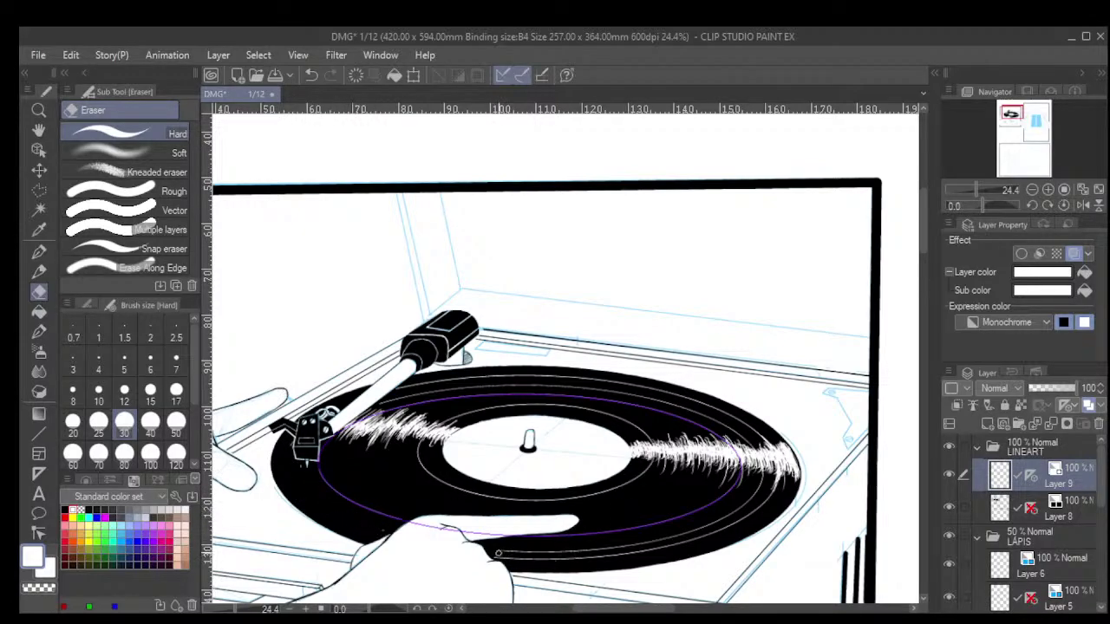
{"action": "mouse_move", "coordinate": [563, 559]}
{"action": "left_mouse_down"}
{"action": "mouse_move", "coordinate": [537, 559]}
{"action": "mouse_move", "coordinate": [771, 508]}
{"action": "mouse_move", "coordinate": [604, 531]}
{"action": "mouse_move", "coordinate": [563, 550]}
{"action": "mouse_move", "coordinate": [621, 554]}
{"action": "mouse_move", "coordinate": [567, 558]}
{"action": "mouse_move", "coordinate": [585, 559]}
{"action": "mouse_move", "coordinate": [654, 538]}
{"action": "mouse_move", "coordinate": [634, 554]}
{"action": "mouse_move", "coordinate": [661, 549]}
{"action": "mouse_move", "coordinate": [718, 526]}
{"action": "mouse_move", "coordinate": [691, 523]}
{"action": "mouse_move", "coordinate": [665, 544]}
{"action": "mouse_move", "coordinate": [761, 496]}
{"action": "mouse_move", "coordinate": [759, 526]}
{"action": "mouse_move", "coordinate": [737, 517]}
{"action": "mouse_move", "coordinate": [753, 491]}
{"action": "left_mouse_up"}
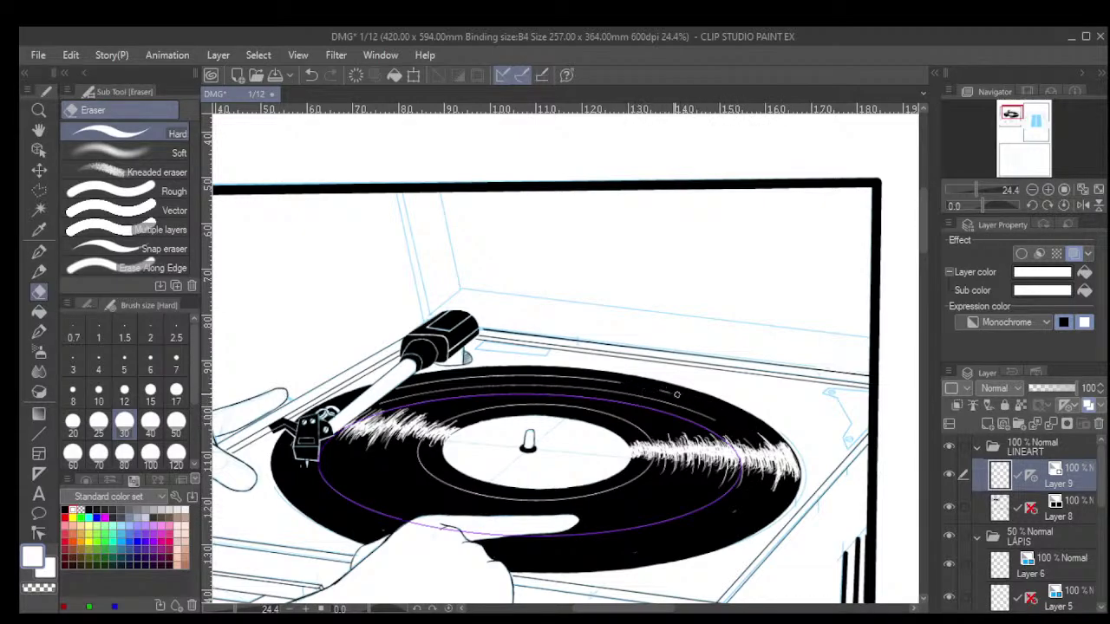
Erase parts of the grooves across the record's upper side and around the label to leave broken arcs, and hide Layer 9's ruler.
{"action": "left_click_drag", "start_coordinate": [598, 379], "coordinate": [713, 419]}
{"action": "mouse_move", "coordinate": [600, 388]}
{"action": "left_mouse_down"}
{"action": "mouse_move", "coordinate": [641, 399]}
{"action": "mouse_move", "coordinate": [570, 385]}
{"action": "mouse_move", "coordinate": [463, 387]}
{"action": "left_mouse_up"}
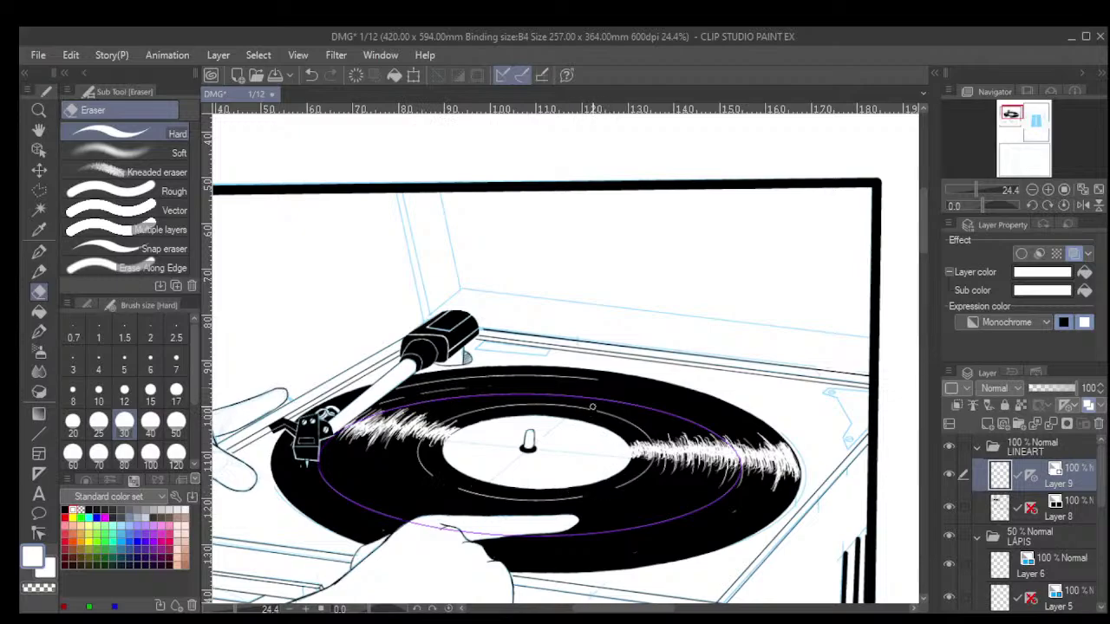
{"action": "scroll", "coordinate": [592, 406], "scroll_direction": "down", "scroll_amount": 1}
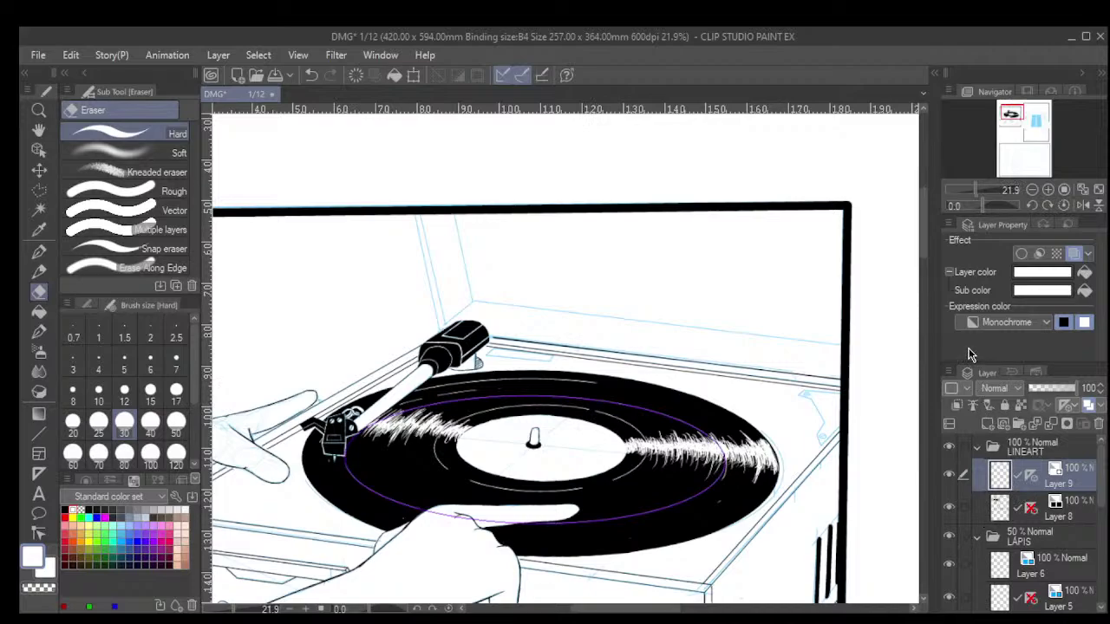
{"action": "left_click", "coordinate": [1031, 475]}
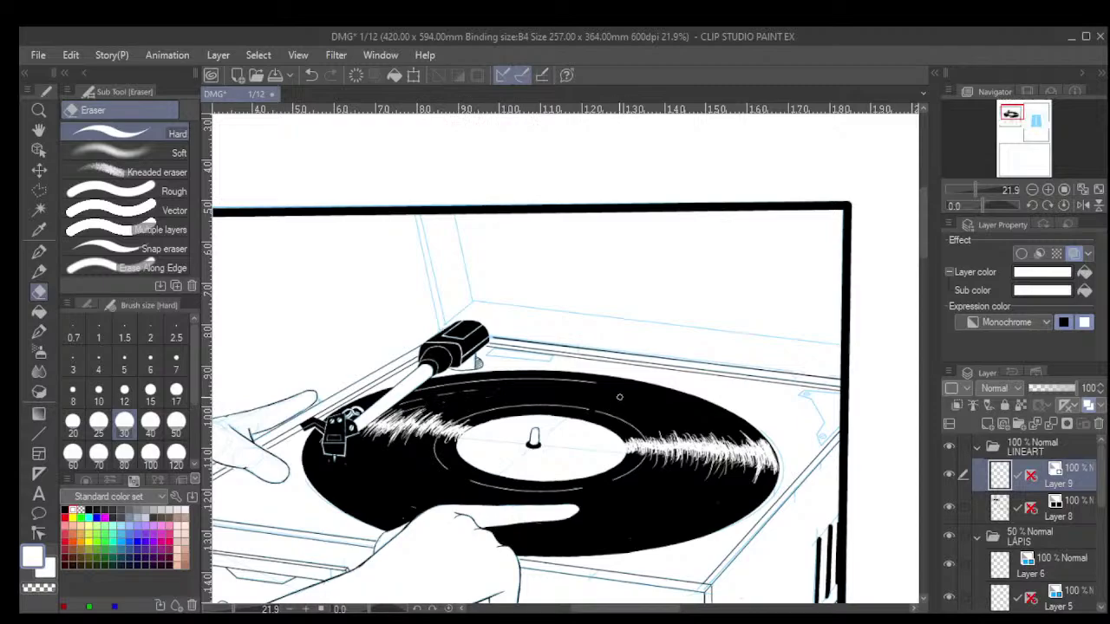
{"action": "scroll", "coordinate": [426, 394], "scroll_direction": "down", "scroll_amount": 1}
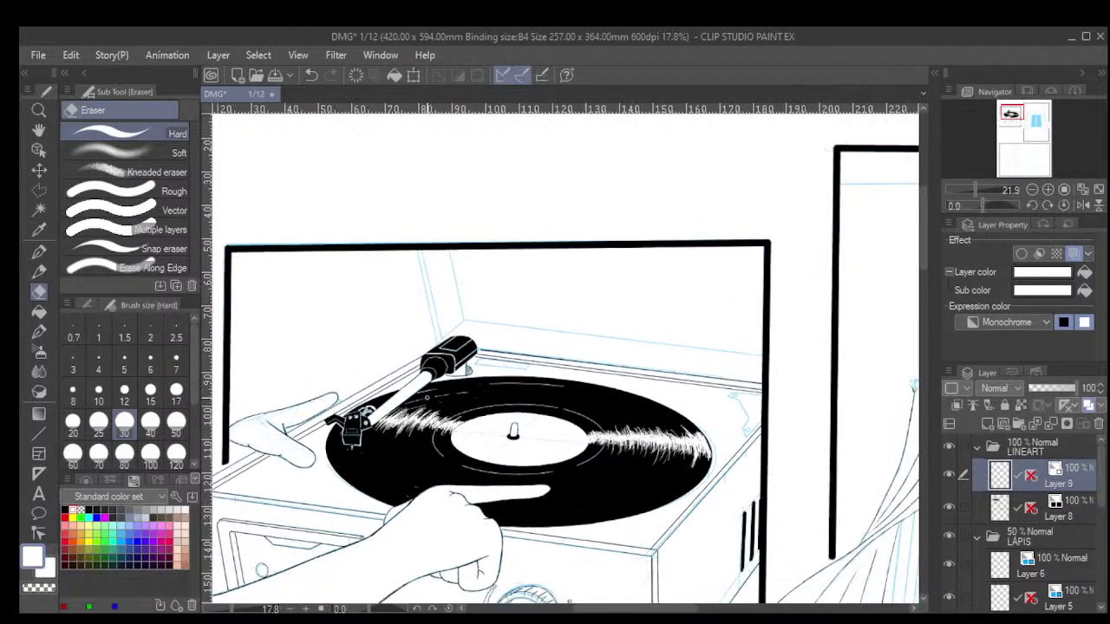
{"action": "scroll", "coordinate": [426, 397], "scroll_direction": "down", "scroll_amount": 1}
{"action": "scroll", "coordinate": [468, 351], "scroll_direction": "up", "scroll_amount": 2}
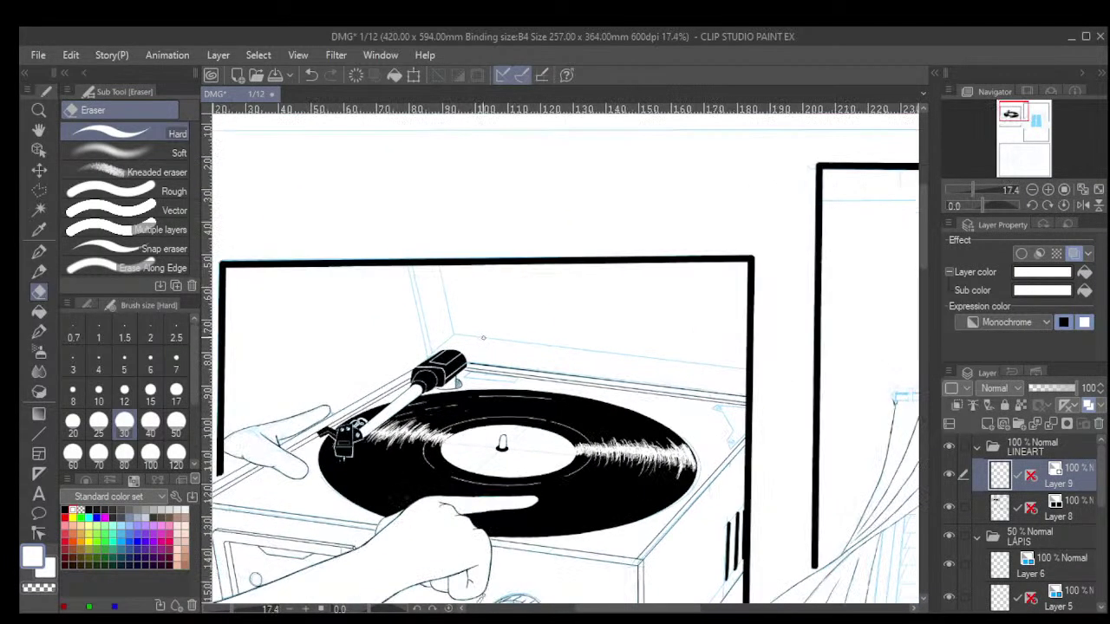
{"action": "scroll", "coordinate": [486, 338], "scroll_direction": "down", "scroll_amount": 1}
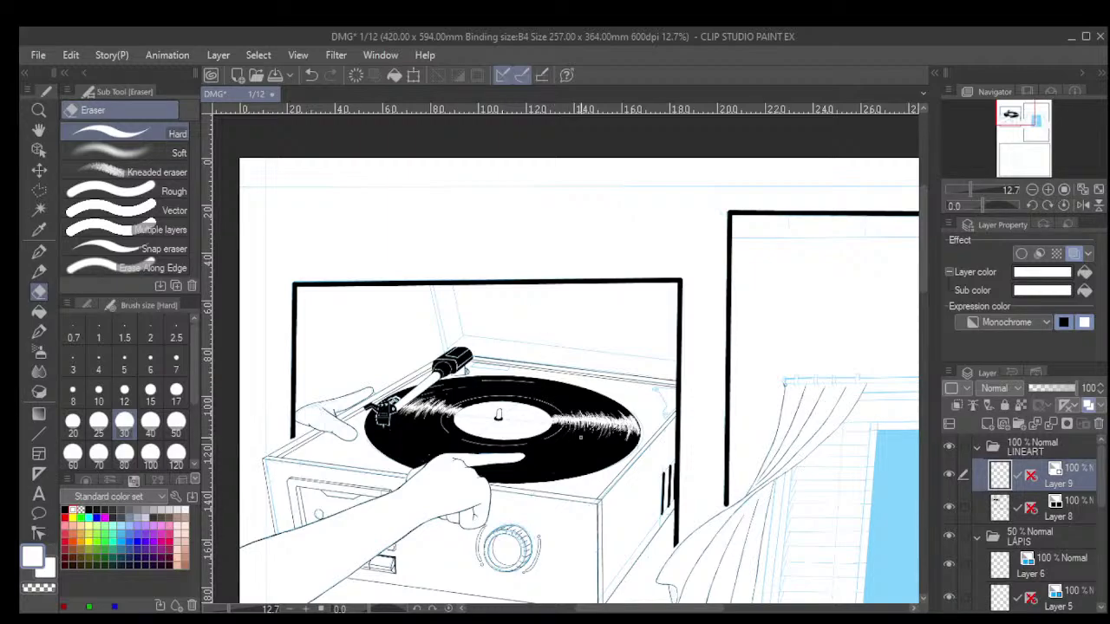
Ink the turntable's corner bracket outline and its two screws in black on Layer 8 with the size 4 G-pen.
{"action": "scroll", "coordinate": [580, 438], "scroll_direction": "up", "scroll_amount": 8}
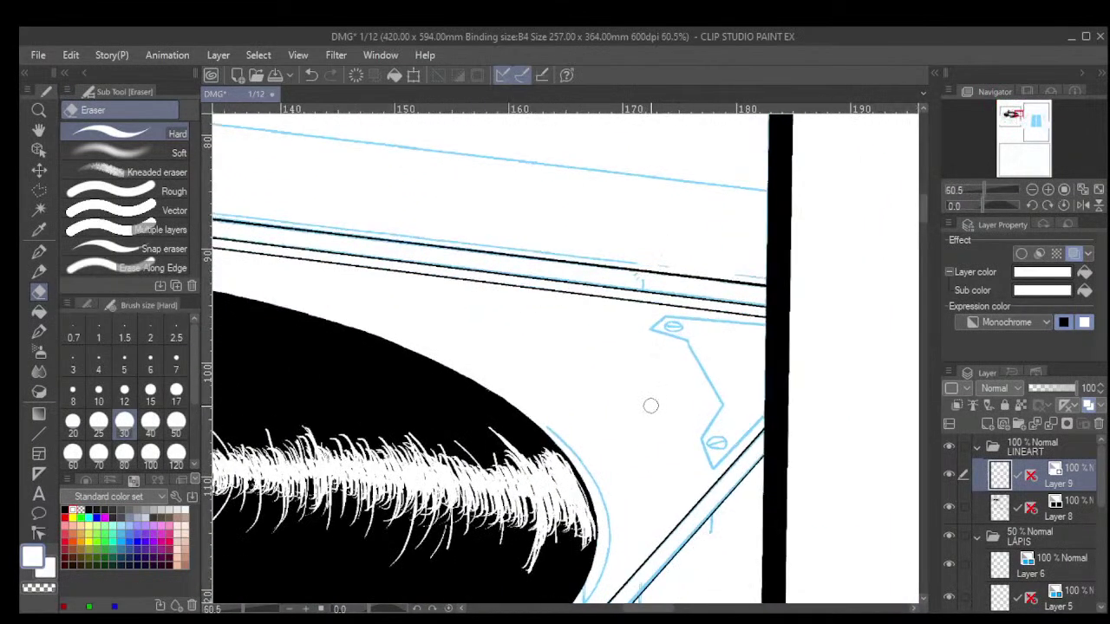
{"action": "left_click_drag", "start_coordinate": [669, 431], "coordinate": [500, 438]}
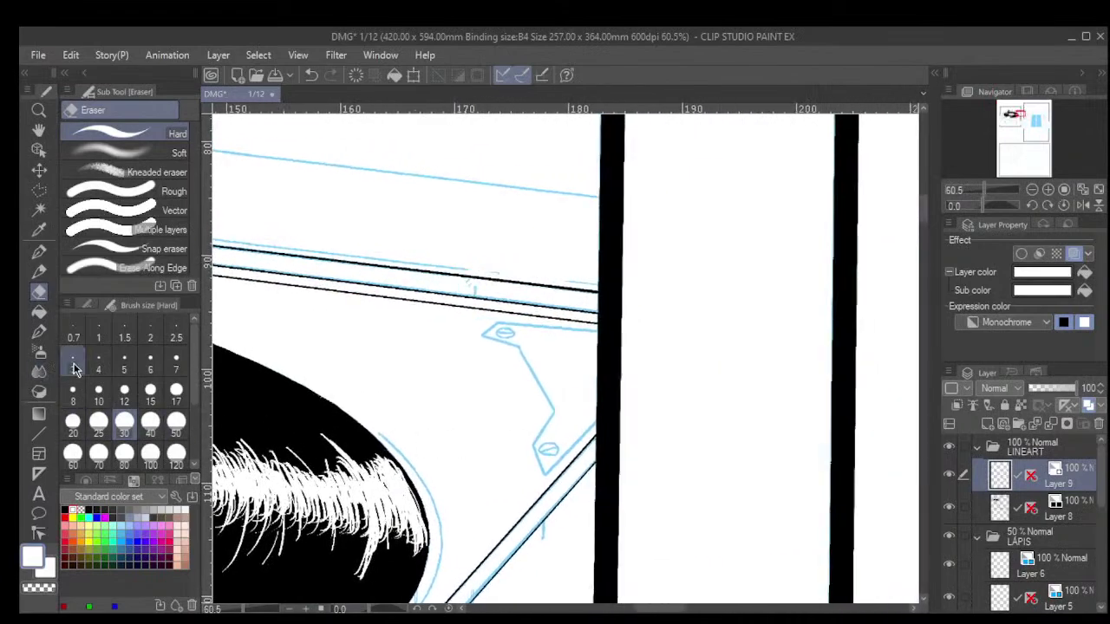
{"action": "left_click", "coordinate": [38, 251]}
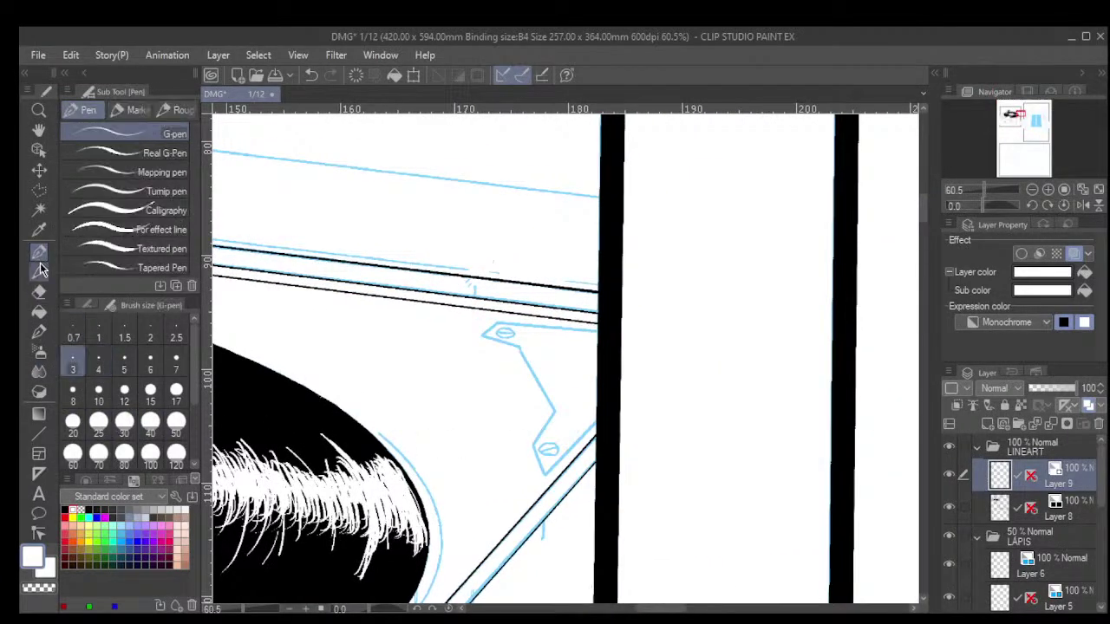
{"action": "left_click", "coordinate": [100, 370]}
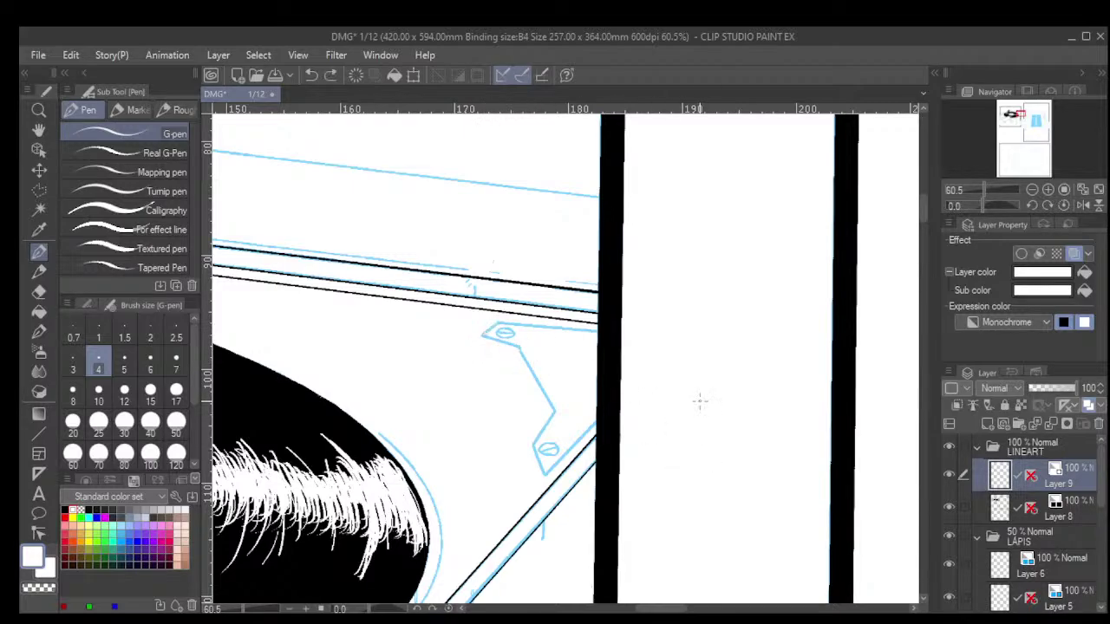
{"action": "left_click", "coordinate": [1072, 513]}
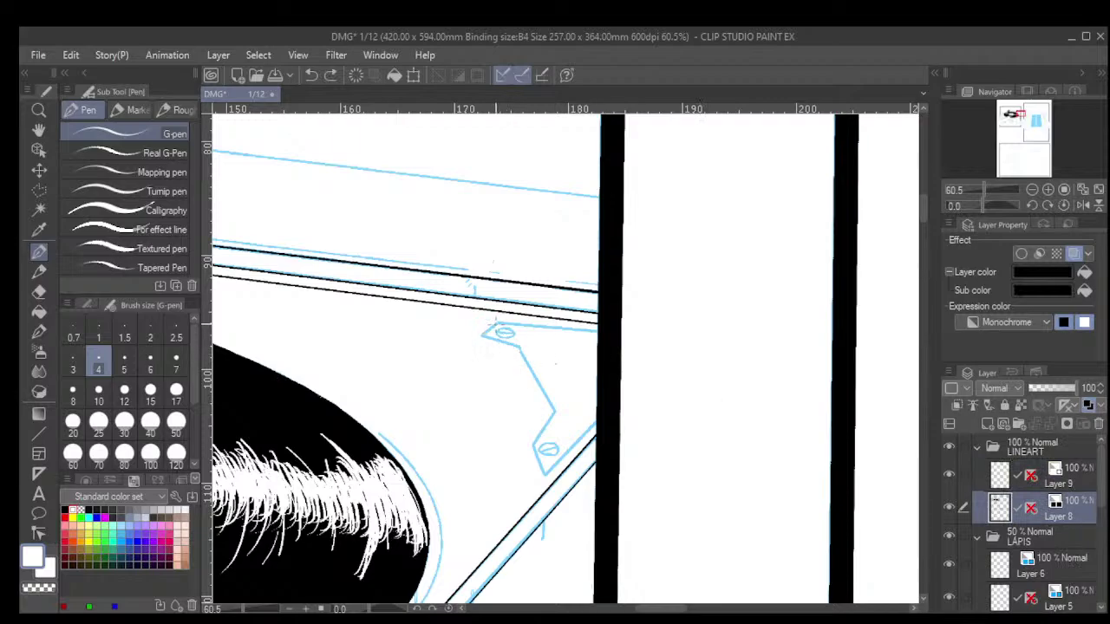
{"action": "left_click", "coordinate": [494, 325]}
{"action": "mouse_move", "coordinate": [495, 327]}
{"action": "left_mouse_down"}
{"action": "mouse_move", "coordinate": [486, 338]}
{"action": "mouse_move", "coordinate": [521, 348]}
{"action": "left_mouse_up"}
{"action": "left_click", "coordinate": [520, 347], "text": "shift"}
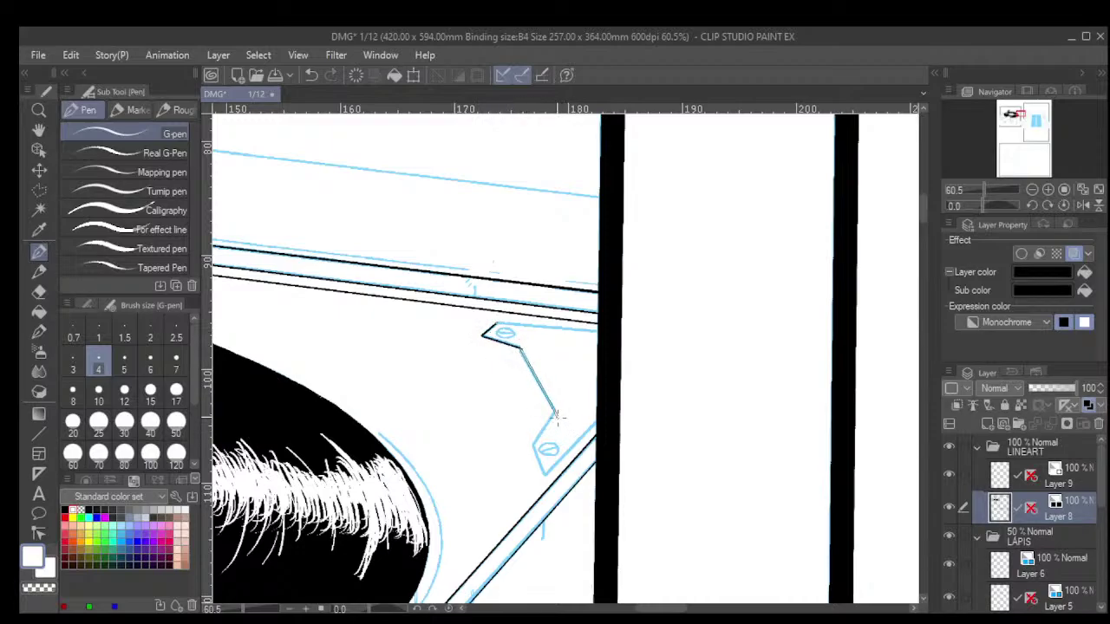
{"action": "left_click", "coordinate": [554, 412], "text": "shift"}
{"action": "mouse_move", "coordinate": [540, 446]}
{"action": "left_mouse_down"}
{"action": "mouse_move", "coordinate": [541, 468]}
{"action": "mouse_move", "coordinate": [559, 467]}
{"action": "mouse_move", "coordinate": [598, 422]}
{"action": "left_mouse_up"}
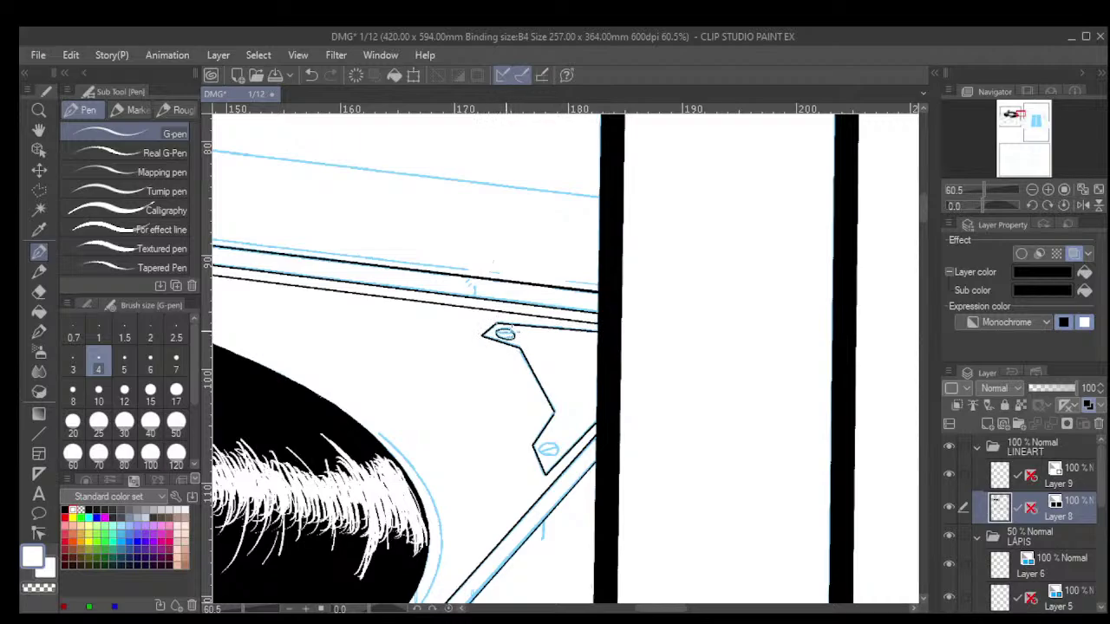
{"action": "left_click_drag", "start_coordinate": [511, 332], "coordinate": [498, 336]}
{"action": "mouse_move", "coordinate": [548, 442]}
{"action": "left_mouse_down"}
{"action": "mouse_move", "coordinate": [552, 454]}
{"action": "mouse_move", "coordinate": [550, 443]}
{"action": "left_mouse_up"}
Ink the open lid's slanted corner lines behind the tonearm, from the panel's upper border down to the lid's inner corner.
{"action": "scroll", "coordinate": [575, 403], "scroll_direction": "down", "scroll_amount": 8}
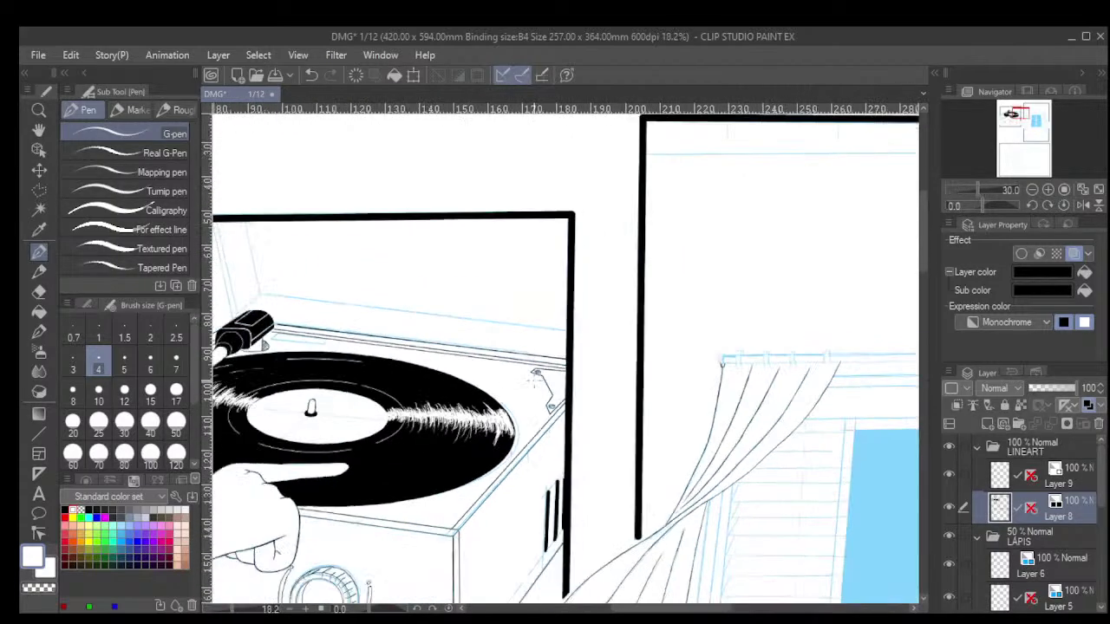
{"action": "left_click_drag", "start_coordinate": [368, 417], "coordinate": [565, 478]}
{"action": "scroll", "coordinate": [474, 404], "scroll_direction": "up", "scroll_amount": 2}
{"action": "scroll", "coordinate": [477, 404], "scroll_direction": "up", "scroll_amount": 3}
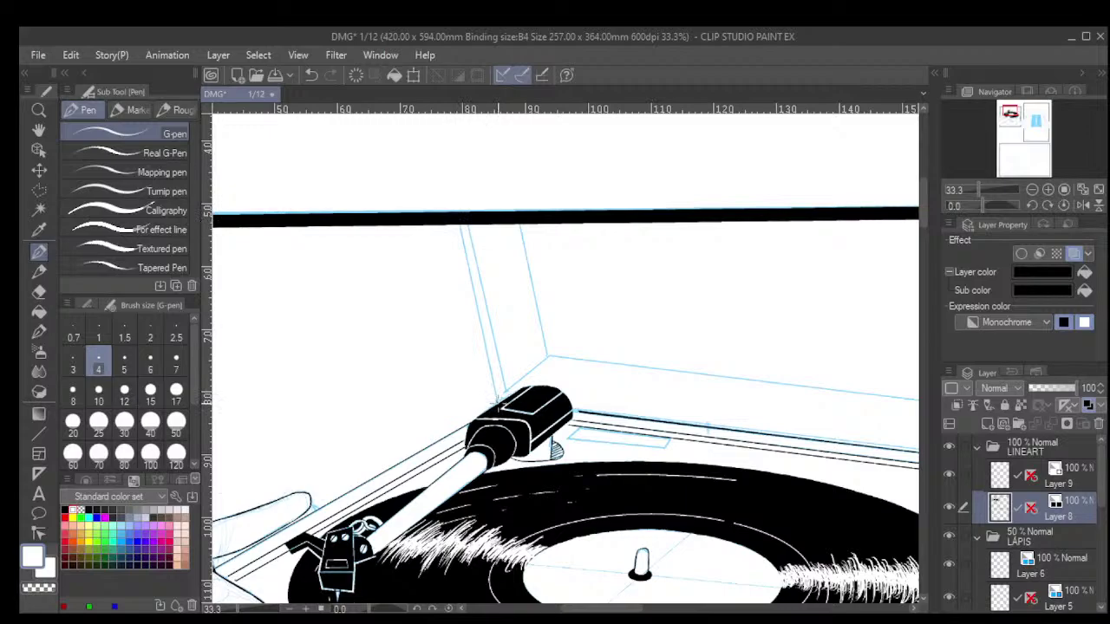
{"action": "mouse_move", "coordinate": [497, 397]}
{"action": "left_mouse_down"}
{"action": "mouse_move", "coordinate": [475, 251]}
{"action": "mouse_move", "coordinate": [462, 223]}
{"action": "left_mouse_up"}
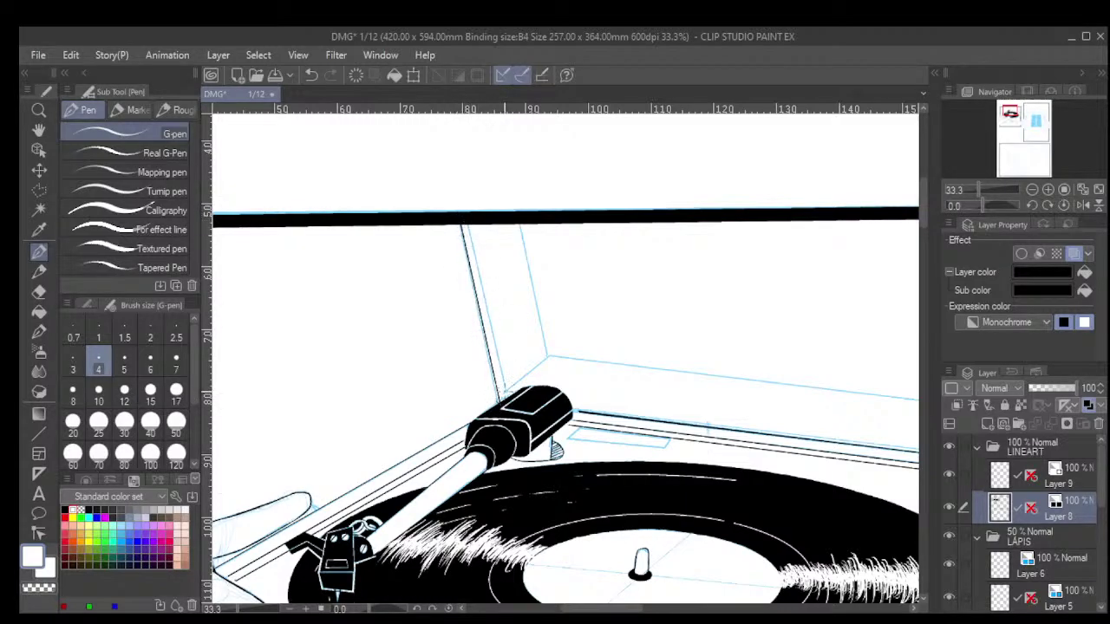
{"action": "left_click_drag", "start_coordinate": [504, 391], "coordinate": [465, 222]}
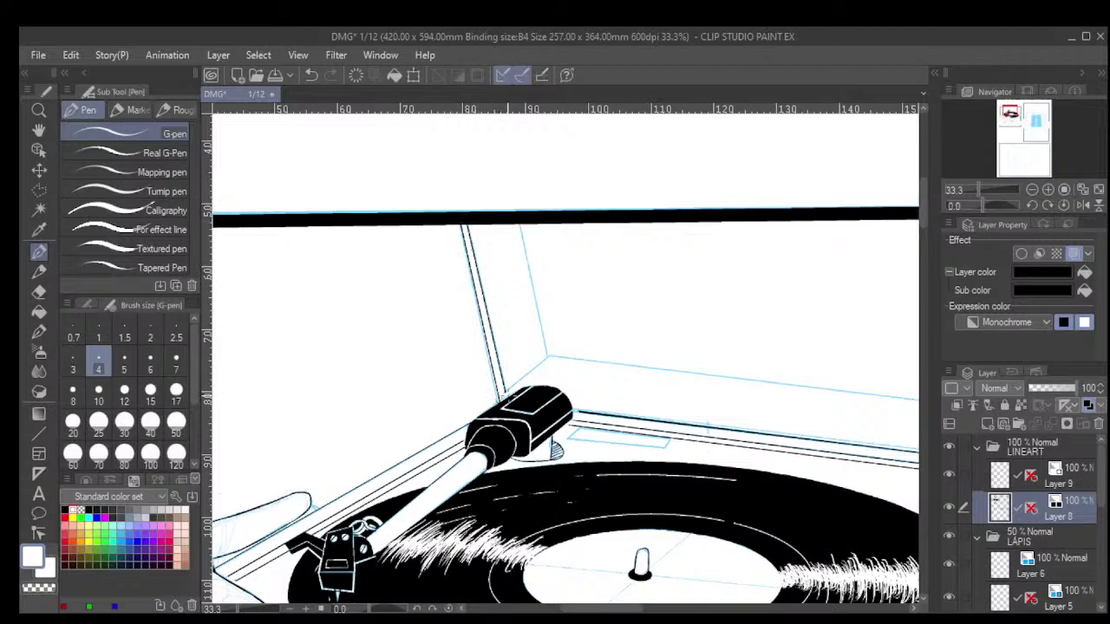
{"action": "left_click_drag", "start_coordinate": [547, 356], "coordinate": [518, 223]}
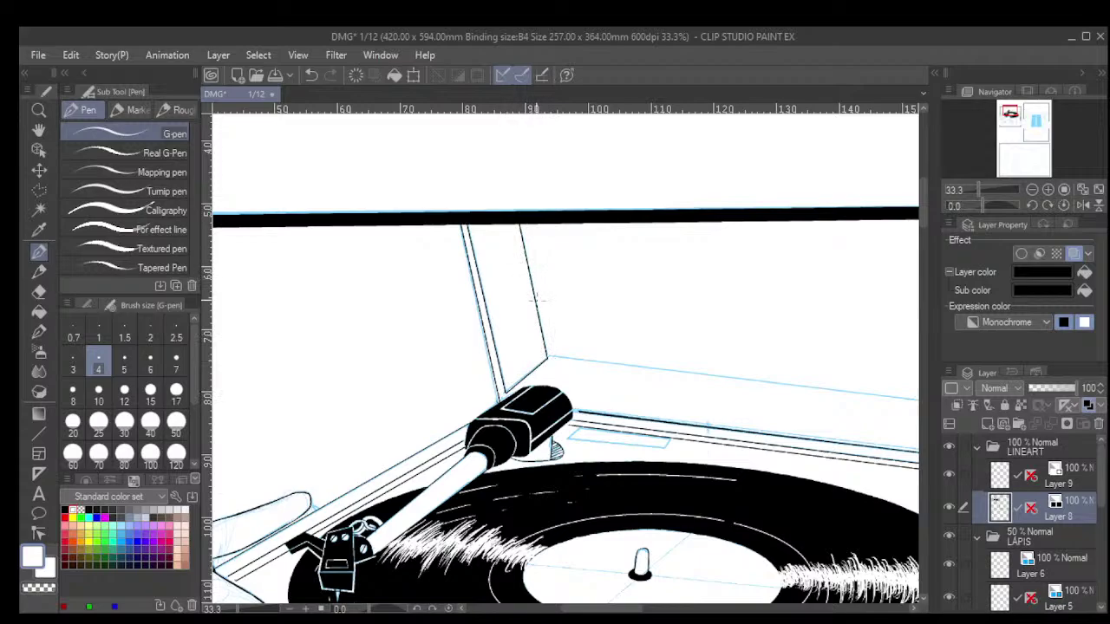
Ink the long straight edge across the back of the lid, from its inner corner to the panel's right border.
{"action": "scroll", "coordinate": [535, 299], "scroll_direction": "down", "scroll_amount": 2}
{"action": "scroll", "coordinate": [546, 363], "scroll_direction": "down", "scroll_amount": 1}
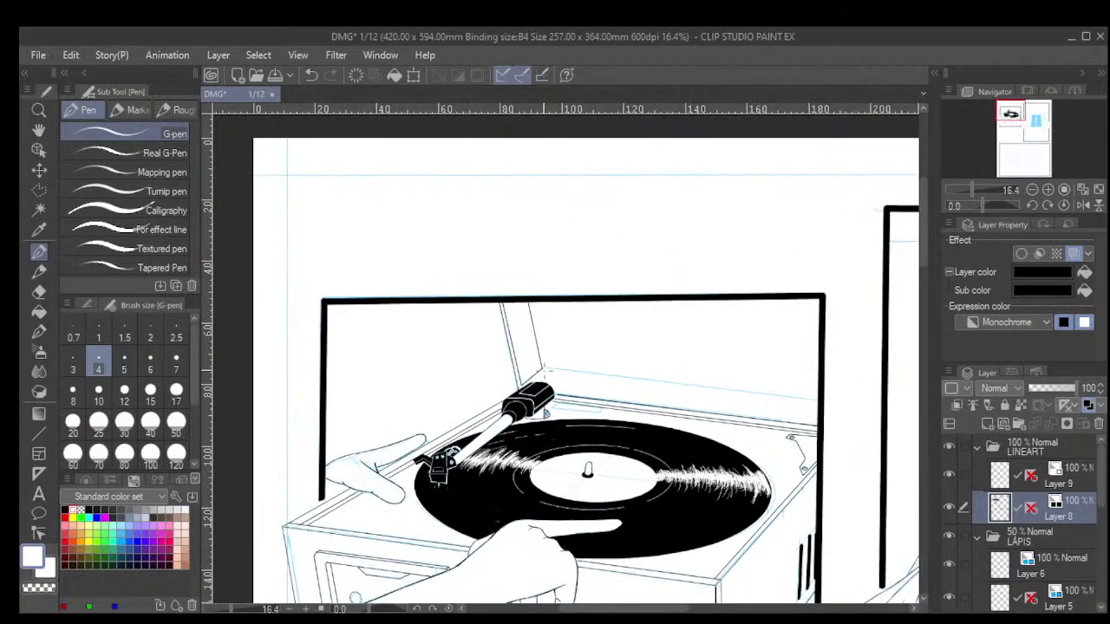
{"action": "left_click_drag", "start_coordinate": [545, 365], "coordinate": [824, 401]}
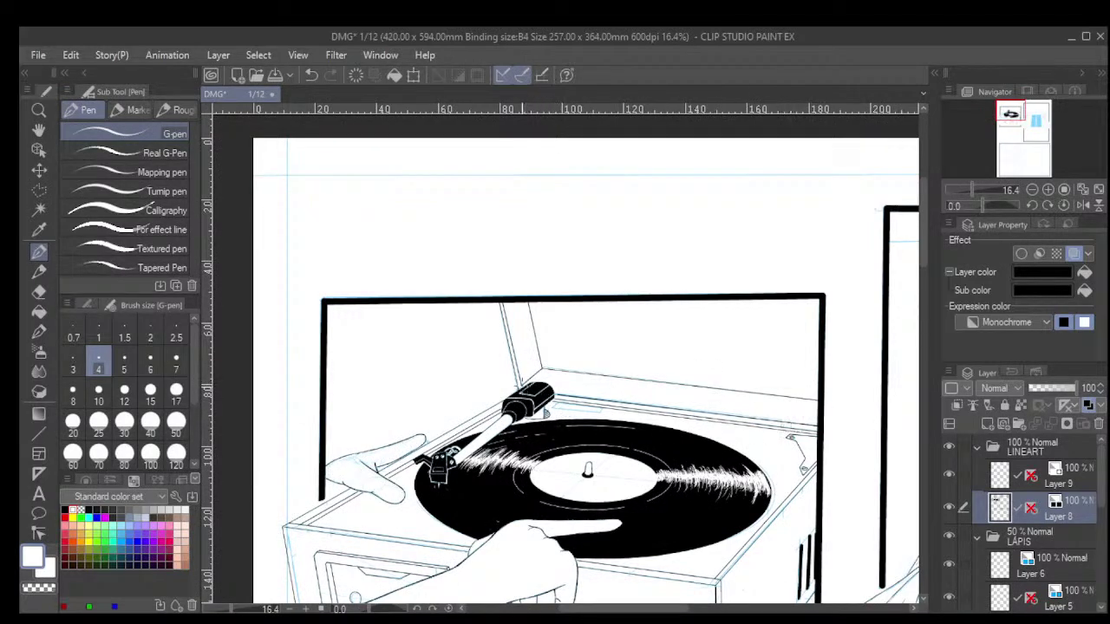
Ink the small rectangular plate behind the record over the blue sketch, adding its front thickness and the small end details.
{"action": "scroll", "coordinate": [563, 402], "scroll_direction": "up", "scroll_amount": 6}
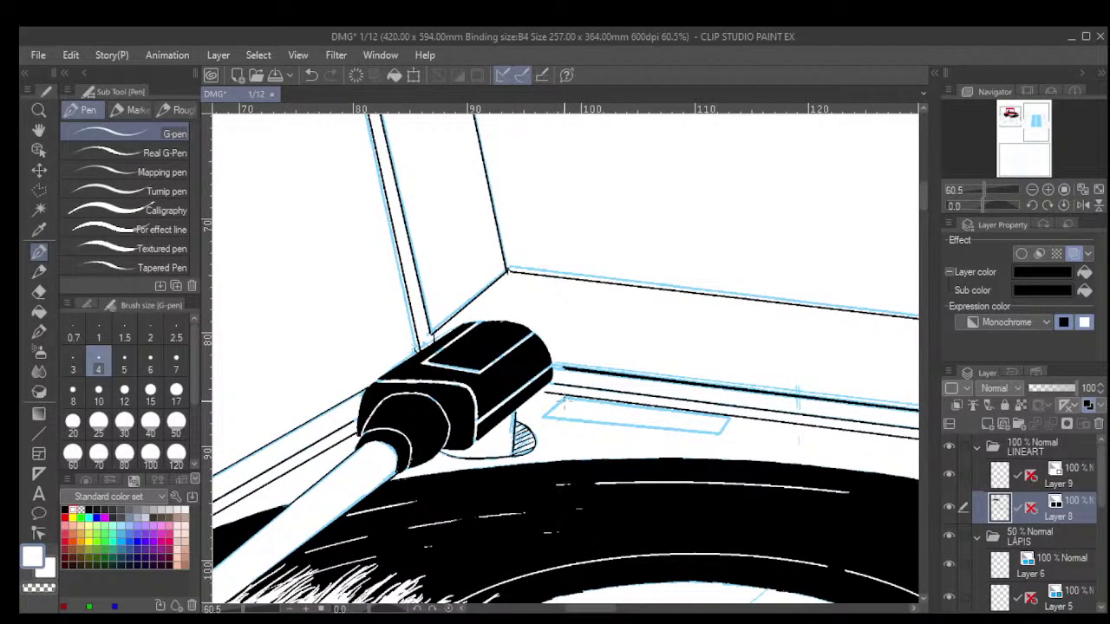
{"action": "mouse_move", "coordinate": [546, 419]}
{"action": "left_mouse_down"}
{"action": "mouse_move", "coordinate": [725, 434]}
{"action": "mouse_move", "coordinate": [733, 419]}
{"action": "left_mouse_up"}
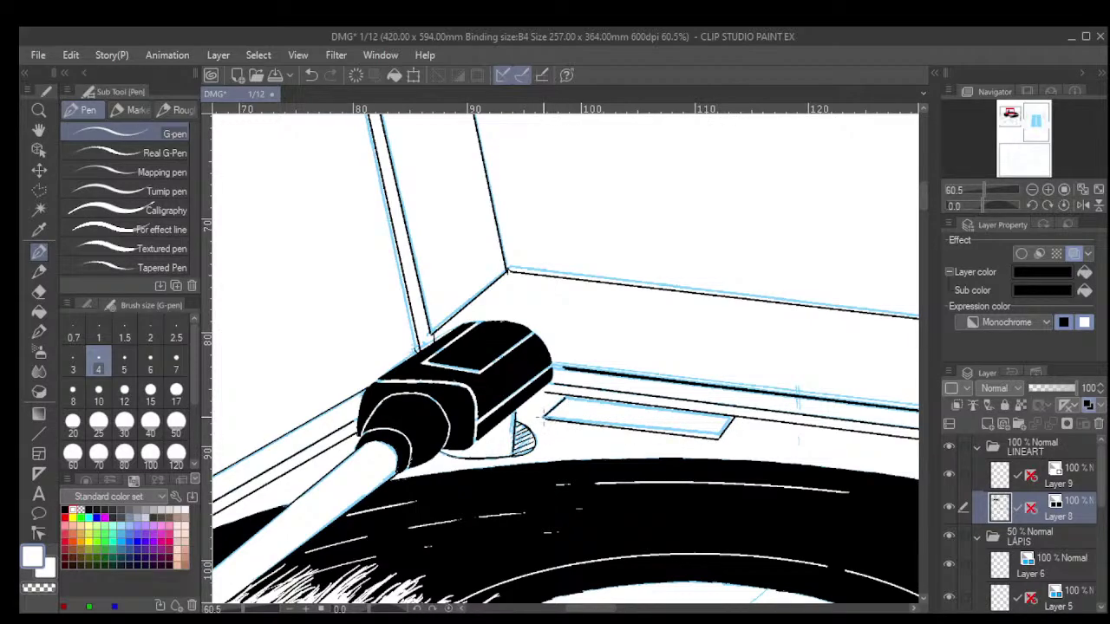
{"action": "left_click", "coordinate": [545, 424]}
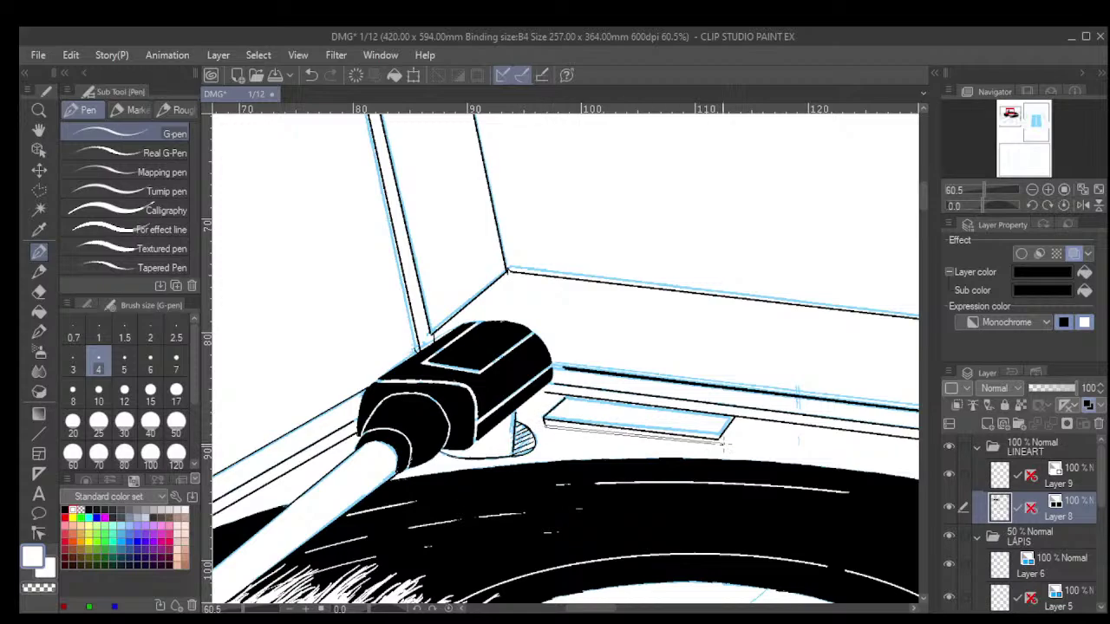
{"action": "left_click", "coordinate": [720, 445], "text": "shift"}
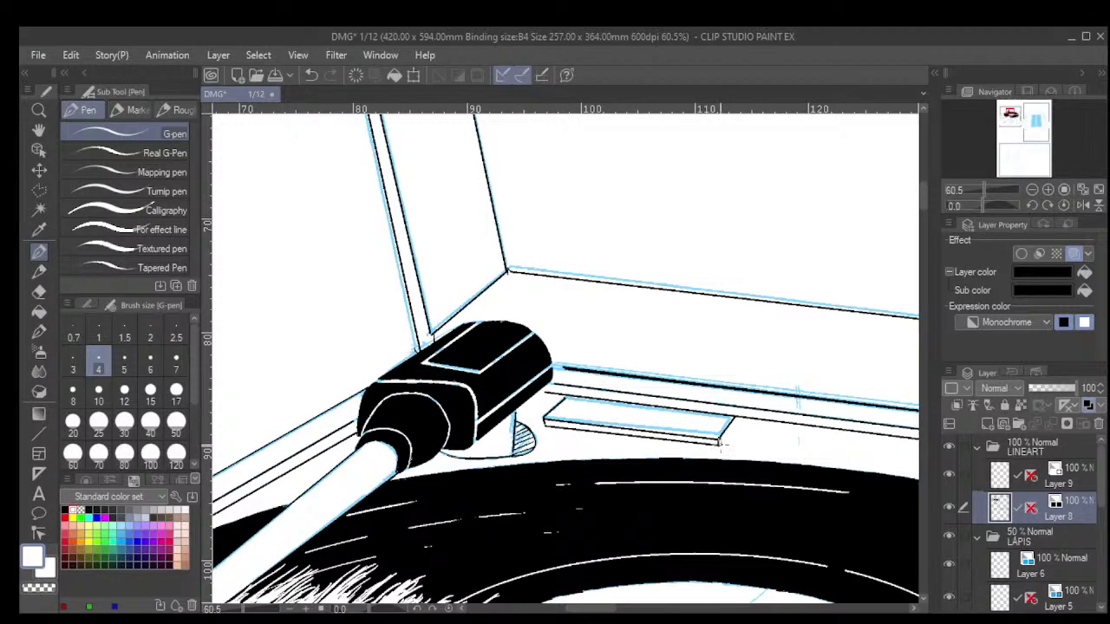
{"action": "left_click_drag", "start_coordinate": [718, 444], "coordinate": [738, 420]}
{"action": "mouse_move", "coordinate": [566, 403]}
{"action": "left_mouse_down"}
{"action": "mouse_move", "coordinate": [573, 411]}
{"action": "mouse_move", "coordinate": [567, 404]}
{"action": "left_mouse_up"}
{"action": "left_click_drag", "start_coordinate": [573, 406], "coordinate": [563, 411]}
{"action": "scroll", "coordinate": [711, 430], "scroll_direction": "down", "scroll_amount": 6}
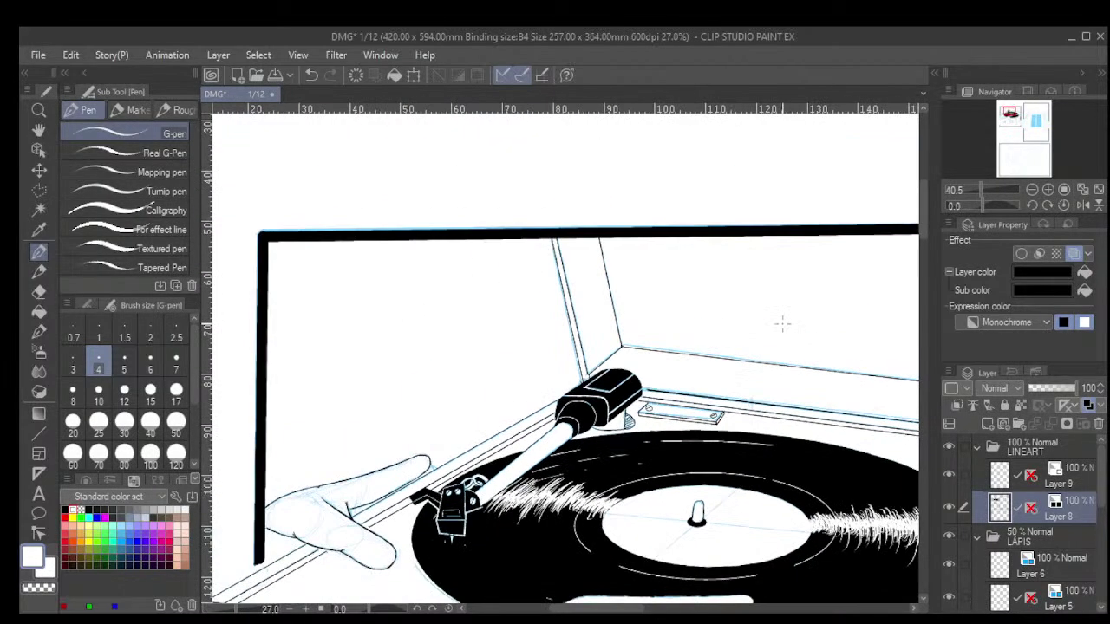
Ink a straight horizontal line across the upper part of the window panel, between its side borders, with the G-pen at size 6.
{"action": "left_click_drag", "start_coordinate": [780, 446], "coordinate": [707, 437]}
{"action": "left_click_drag", "start_coordinate": [743, 510], "coordinate": [698, 379]}
{"action": "scroll", "coordinate": [762, 268], "scroll_direction": "down", "scroll_amount": 3}
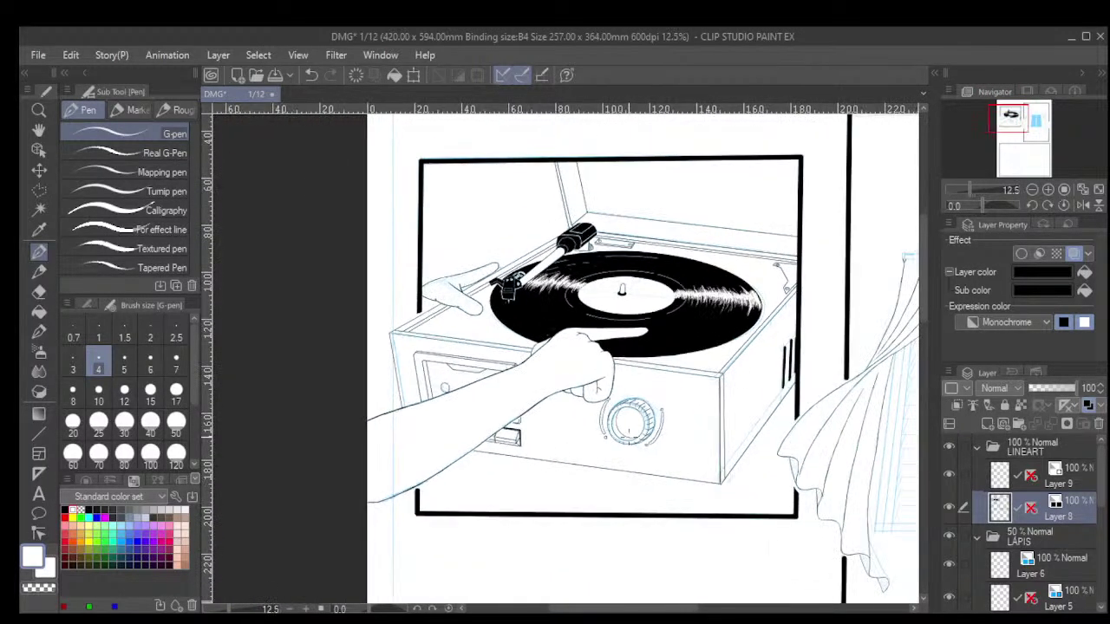
{"action": "scroll", "coordinate": [632, 432], "scroll_direction": "down", "scroll_amount": 3}
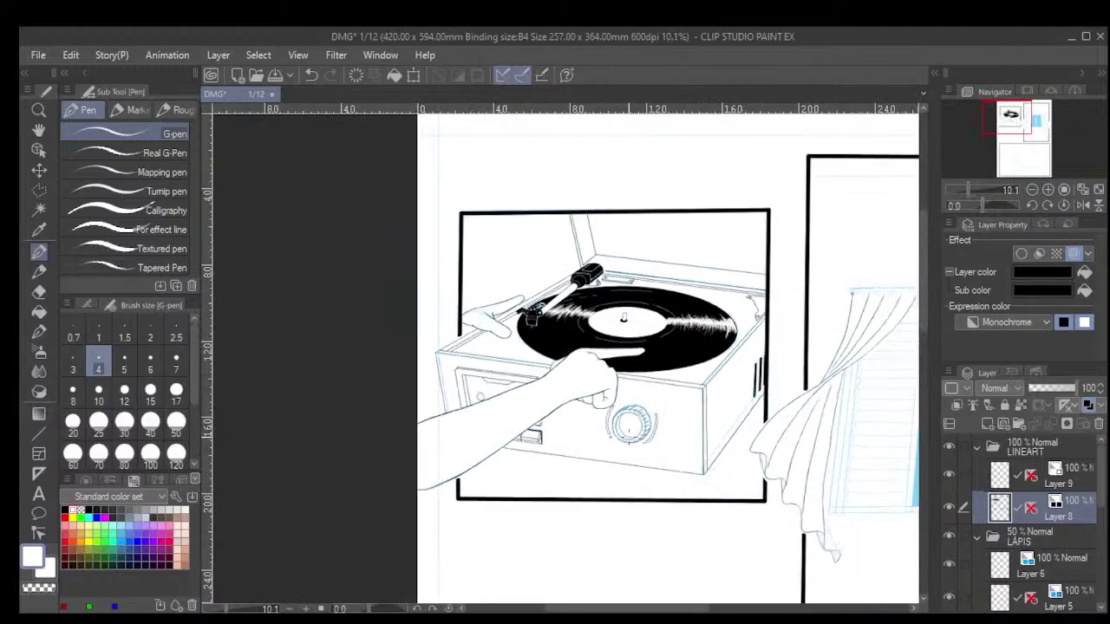
{"action": "scroll", "coordinate": [630, 437], "scroll_direction": "down", "scroll_amount": 2}
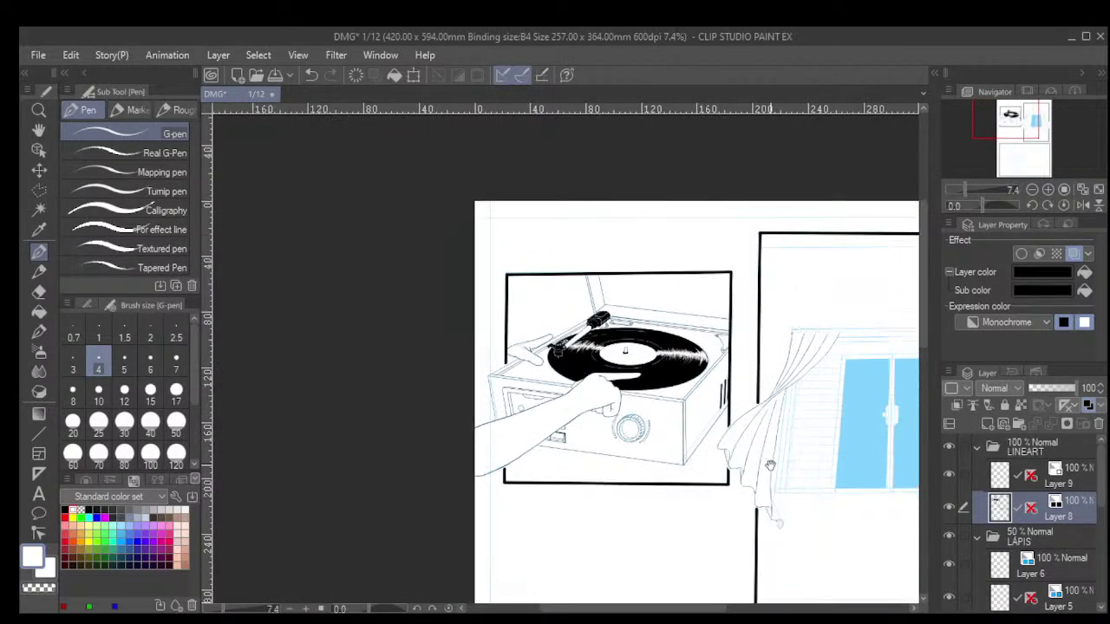
{"action": "left_click_drag", "start_coordinate": [819, 471], "coordinate": [627, 428]}
{"action": "scroll", "coordinate": [626, 428], "scroll_direction": "up", "scroll_amount": 3}
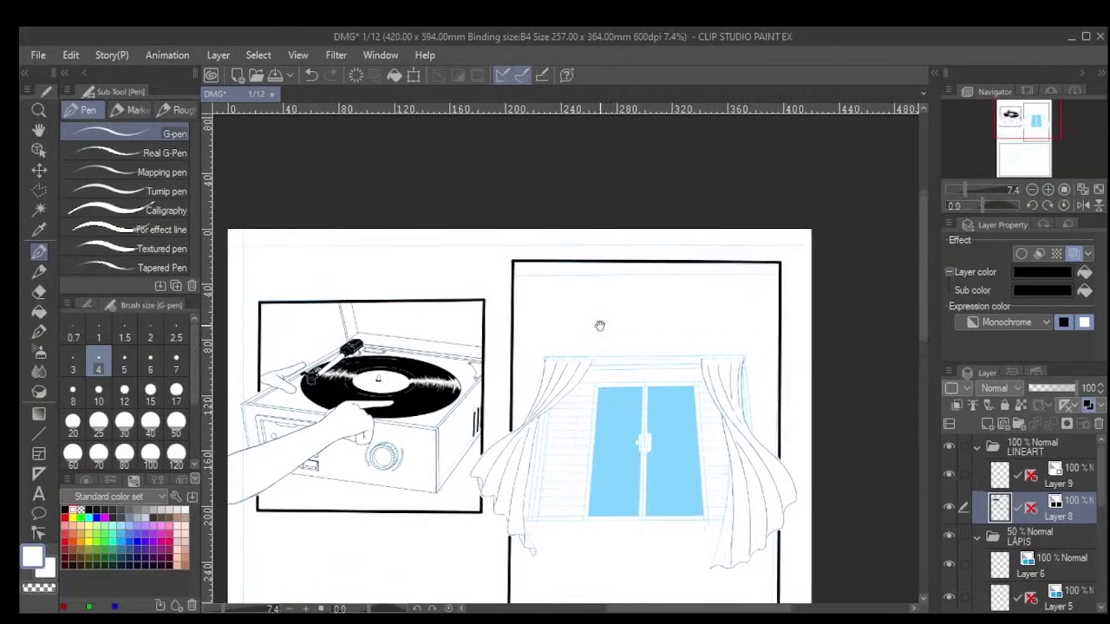
{"action": "left_click_drag", "start_coordinate": [550, 359], "coordinate": [401, 363]}
{"action": "key", "text": "bracketright"}
{"action": "key", "text": "bracketright"}
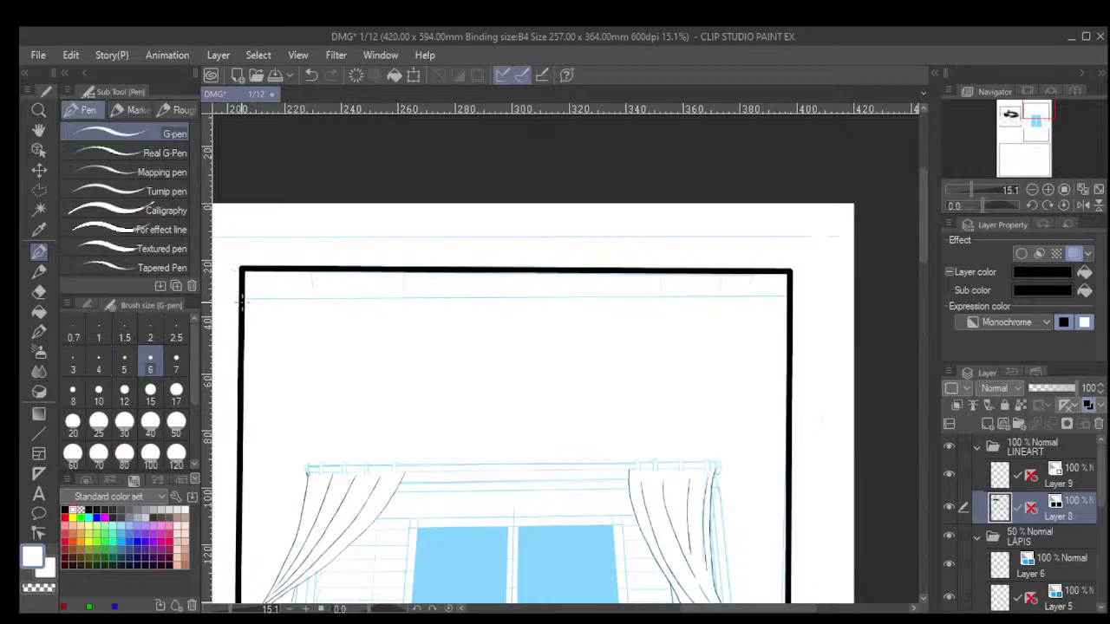
{"action": "mouse_move", "coordinate": [248, 299]}
{"action": "left_mouse_down"}
{"action": "mouse_move", "coordinate": [706, 313]}
{"action": "mouse_move", "coordinate": [778, 301]}
{"action": "left_mouse_up"}
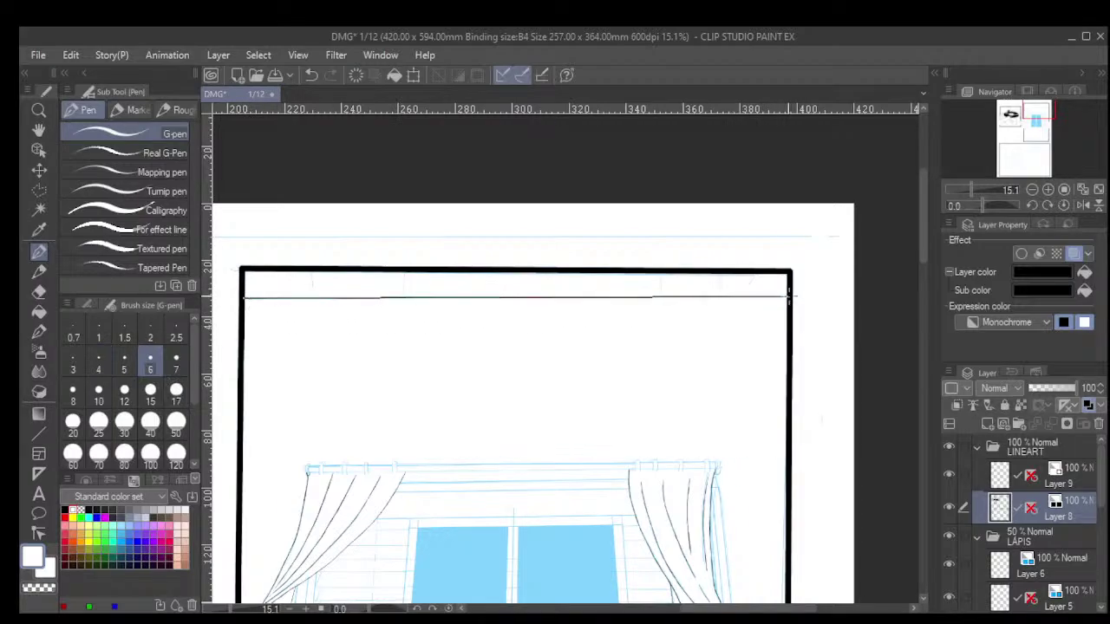
{"action": "left_click", "coordinate": [242, 300], "text": "shift"}
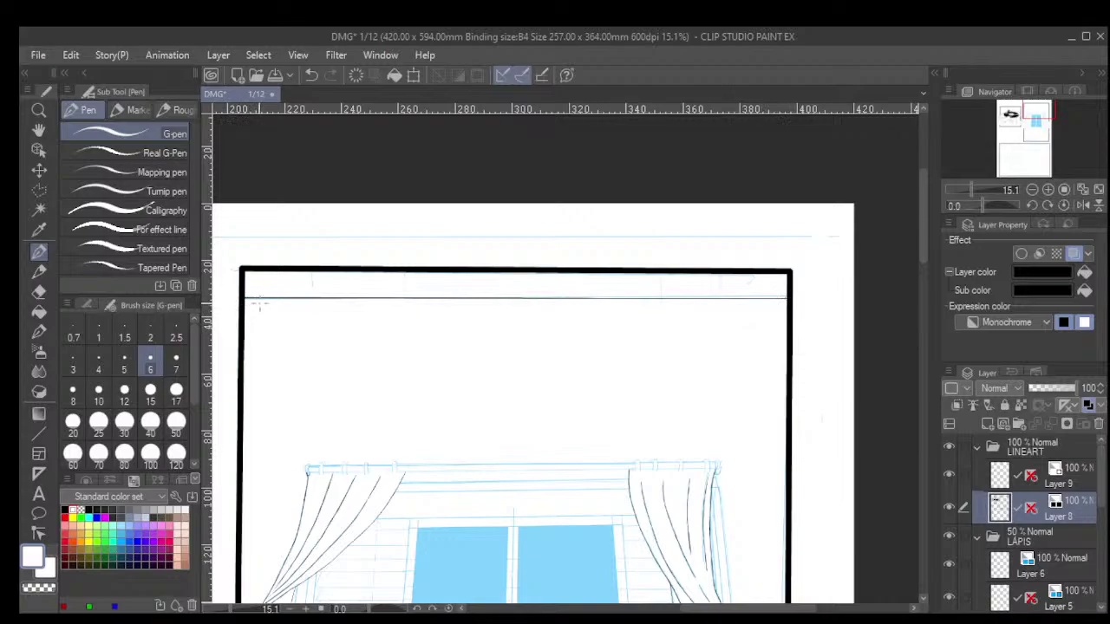
Set the G-pen size to 4 and ink the first full ring on the rod above the left curtain.
{"action": "left_click", "coordinate": [105, 365]}
{"action": "left_click_drag", "start_coordinate": [332, 510], "coordinate": [459, 402]}
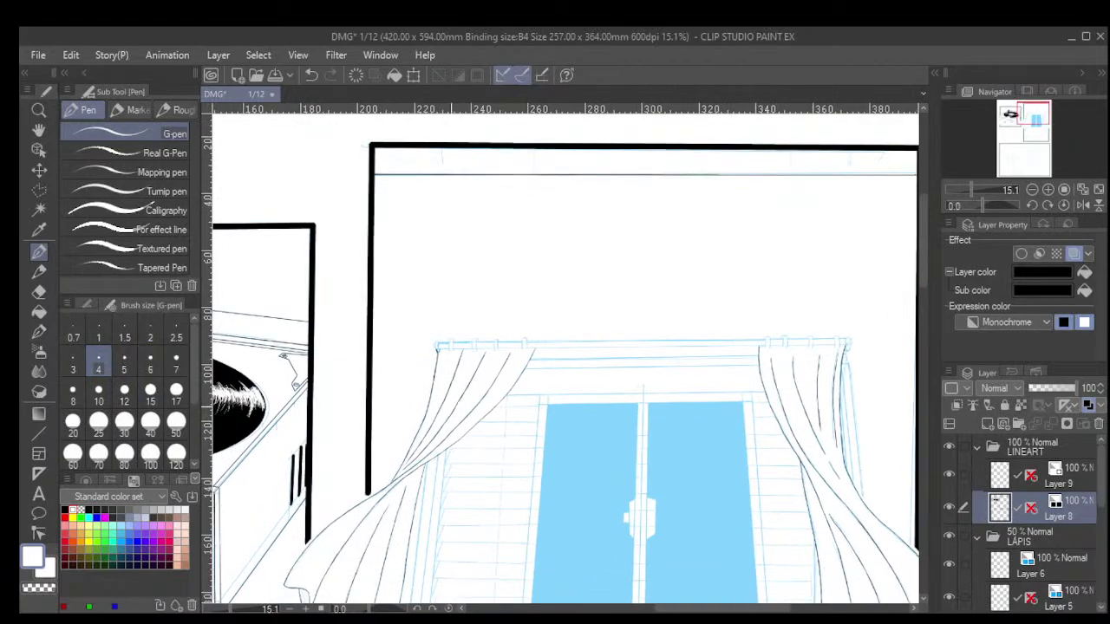
{"action": "scroll", "coordinate": [443, 402], "scroll_direction": "up", "scroll_amount": 2}
{"action": "scroll", "coordinate": [446, 404], "scroll_direction": "up", "scroll_amount": 6}
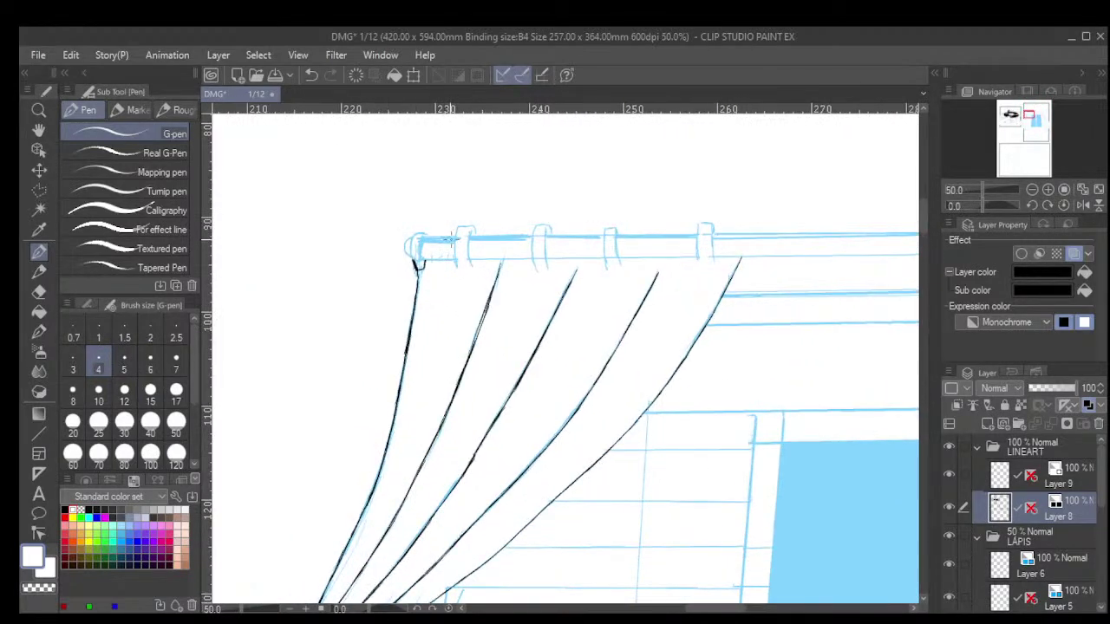
{"action": "left_click_drag", "start_coordinate": [457, 223], "coordinate": [457, 293]}
{"action": "left_click_drag", "start_coordinate": [479, 227], "coordinate": [475, 288]}
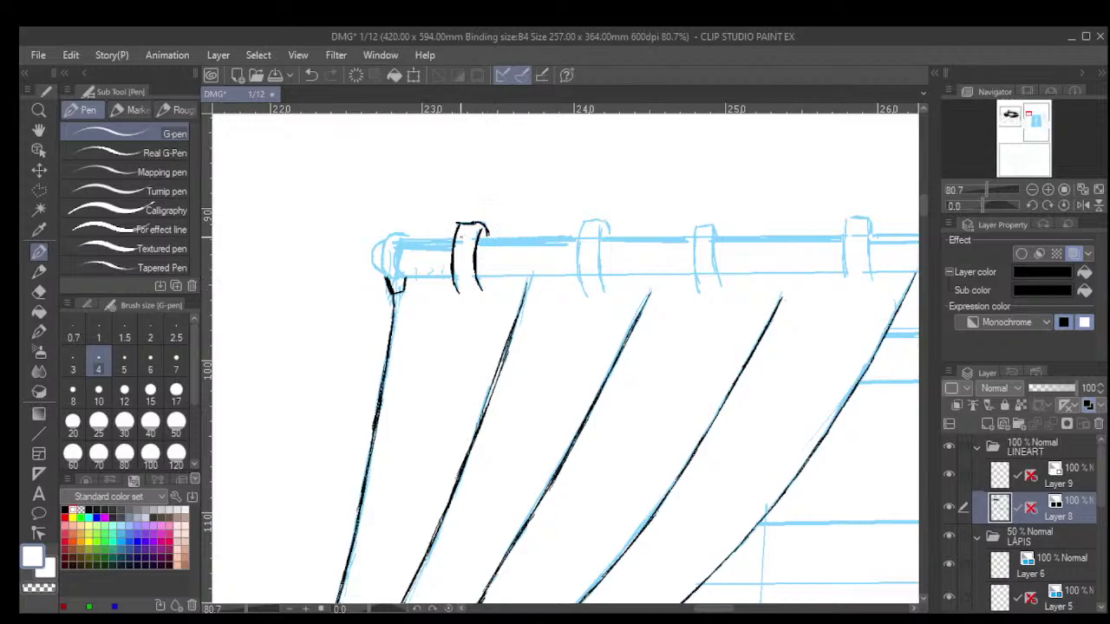
Ink the end ring and rounded cap at the left end of the curtain rod.
{"action": "left_click_drag", "start_coordinate": [397, 245], "coordinate": [402, 277]}
{"action": "left_click_drag", "start_coordinate": [385, 258], "coordinate": [381, 282]}
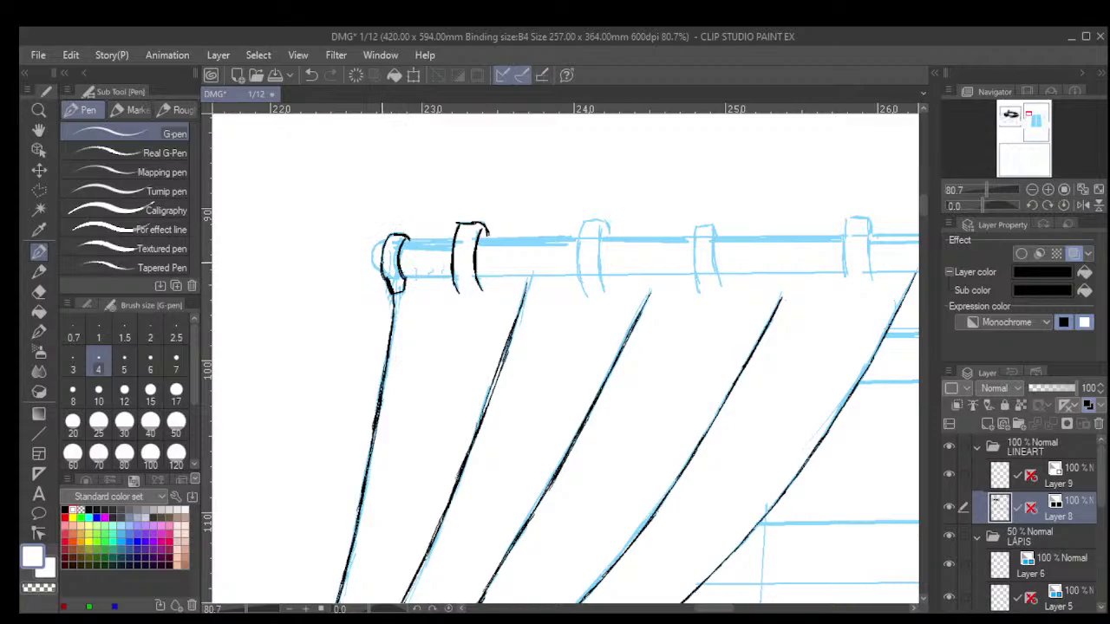
{"action": "mouse_move", "coordinate": [387, 241]}
{"action": "left_mouse_down"}
{"action": "mouse_move", "coordinate": [374, 252]}
{"action": "mouse_move", "coordinate": [385, 275]}
{"action": "left_mouse_up"}
Ink the two middle rings of the left curtain on the rod, following the blue sketch.
{"action": "scroll", "coordinate": [389, 264], "scroll_direction": "down", "scroll_amount": 2}
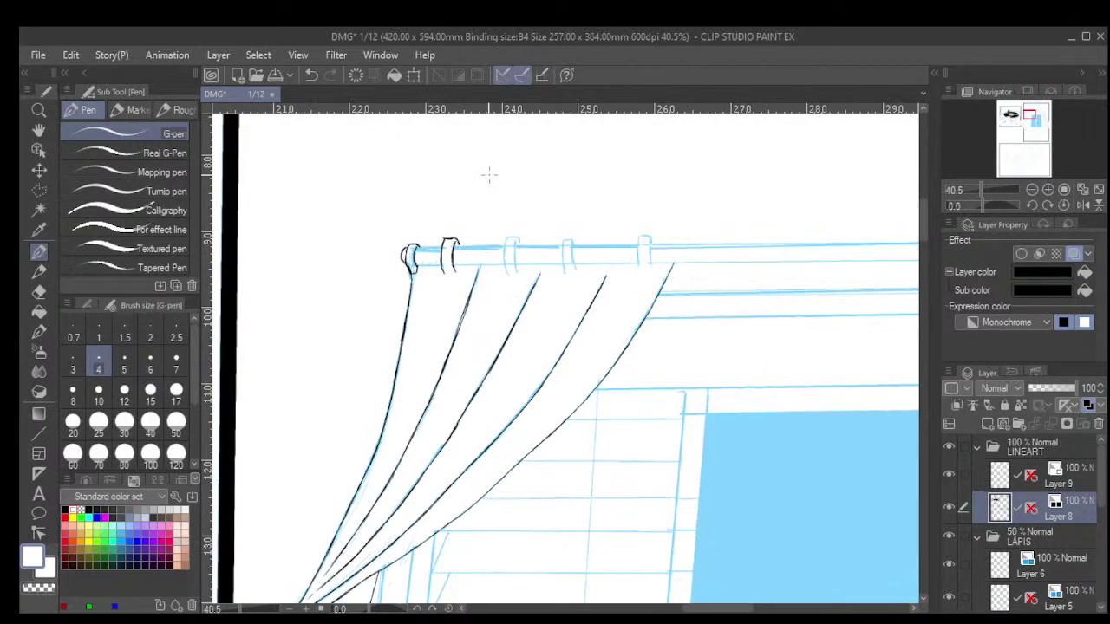
{"action": "scroll", "coordinate": [489, 175], "scroll_direction": "down", "scroll_amount": 8}
{"action": "scroll", "coordinate": [489, 176], "scroll_direction": "up", "scroll_amount": 8}
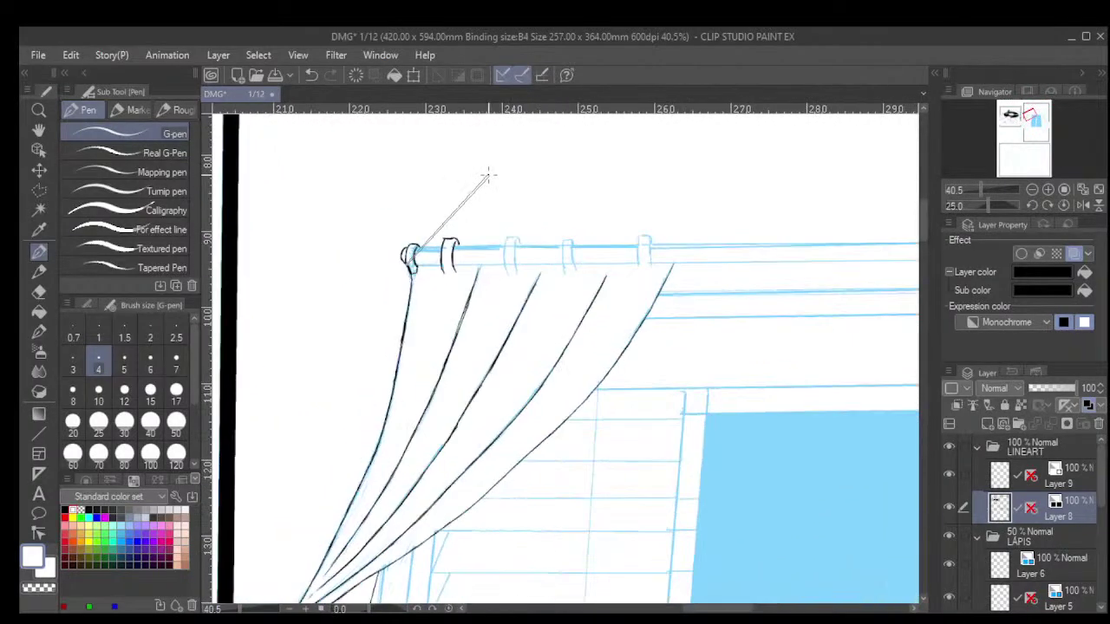
{"action": "scroll", "coordinate": [488, 175], "scroll_direction": "up", "scroll_amount": 2}
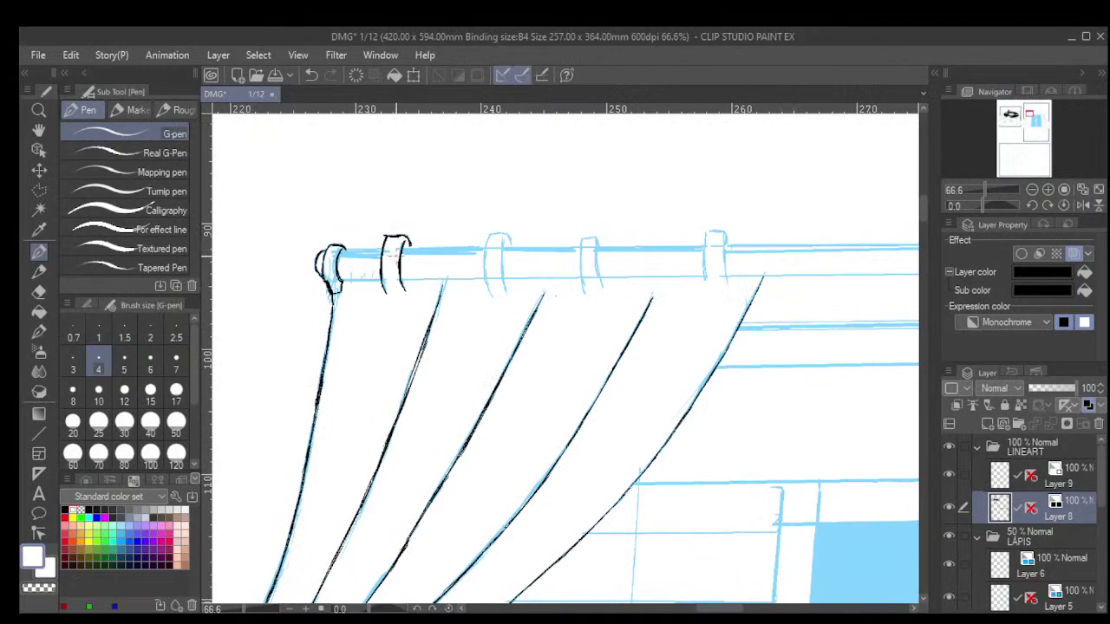
{"action": "scroll", "coordinate": [497, 245], "scroll_direction": "up", "scroll_amount": 2}
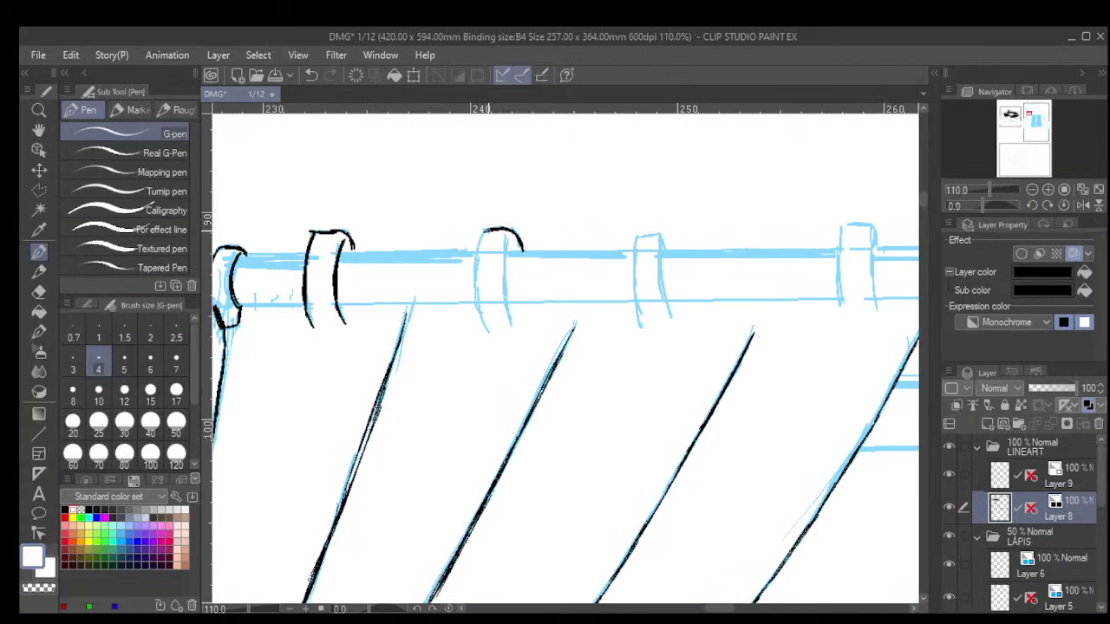
{"action": "left_click_drag", "start_coordinate": [477, 239], "coordinate": [475, 319]}
{"action": "mouse_move", "coordinate": [504, 233]}
{"action": "left_mouse_down"}
{"action": "mouse_move", "coordinate": [503, 295]}
{"action": "mouse_move", "coordinate": [516, 327]}
{"action": "left_mouse_up"}
{"action": "mouse_move", "coordinate": [675, 254]}
{"action": "left_mouse_down"}
{"action": "mouse_move", "coordinate": [666, 234]}
{"action": "mouse_move", "coordinate": [642, 231]}
{"action": "mouse_move", "coordinate": [629, 295]}
{"action": "mouse_move", "coordinate": [642, 336]}
{"action": "mouse_move", "coordinate": [663, 260]}
{"action": "mouse_move", "coordinate": [669, 328]}
{"action": "left_mouse_up"}
Ink the left curtain's last ring on the rod, the one nearest the window's centre.
{"action": "scroll", "coordinate": [668, 314], "scroll_direction": "down", "scroll_amount": 2}
{"action": "scroll", "coordinate": [680, 208], "scroll_direction": "down", "scroll_amount": 4}
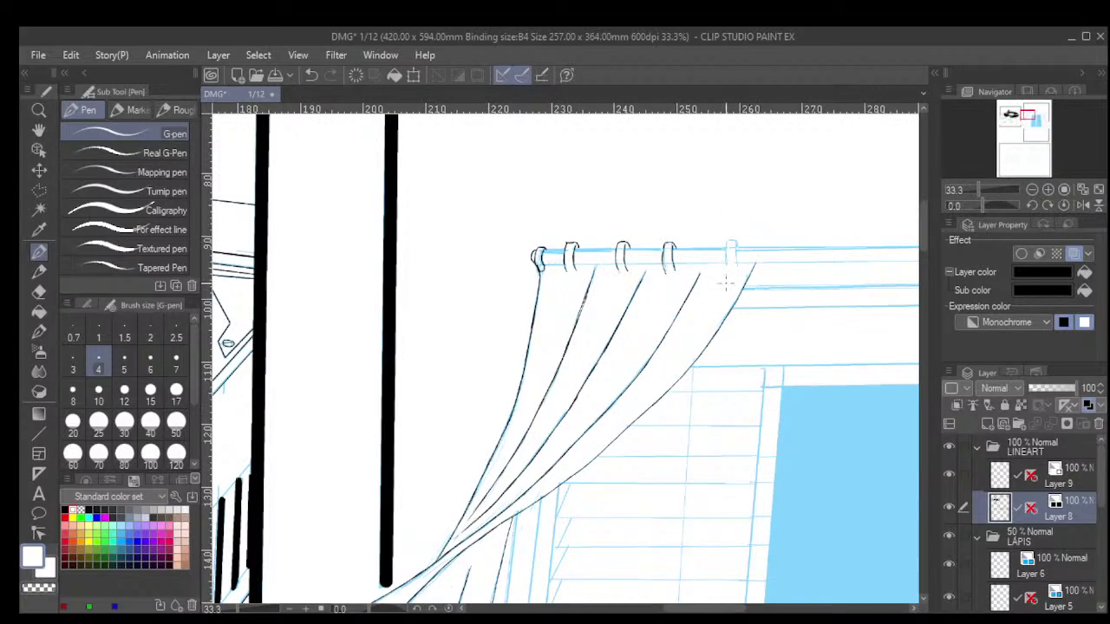
{"action": "scroll", "coordinate": [729, 250], "scroll_direction": "up", "scroll_amount": 5}
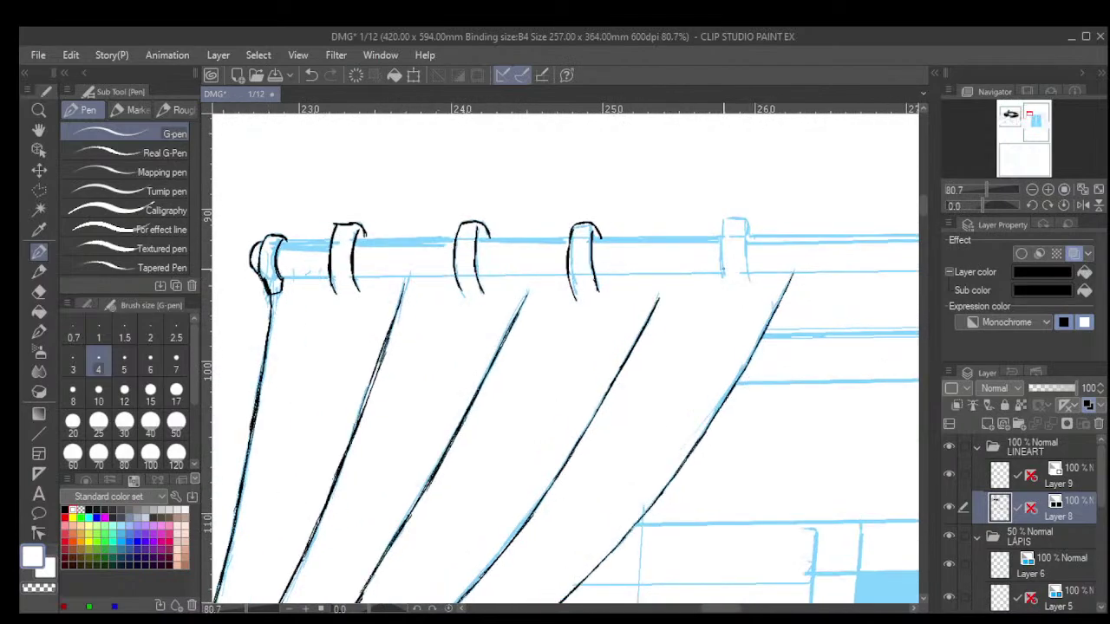
{"action": "scroll", "coordinate": [772, 206], "scroll_direction": "up", "scroll_amount": 2}
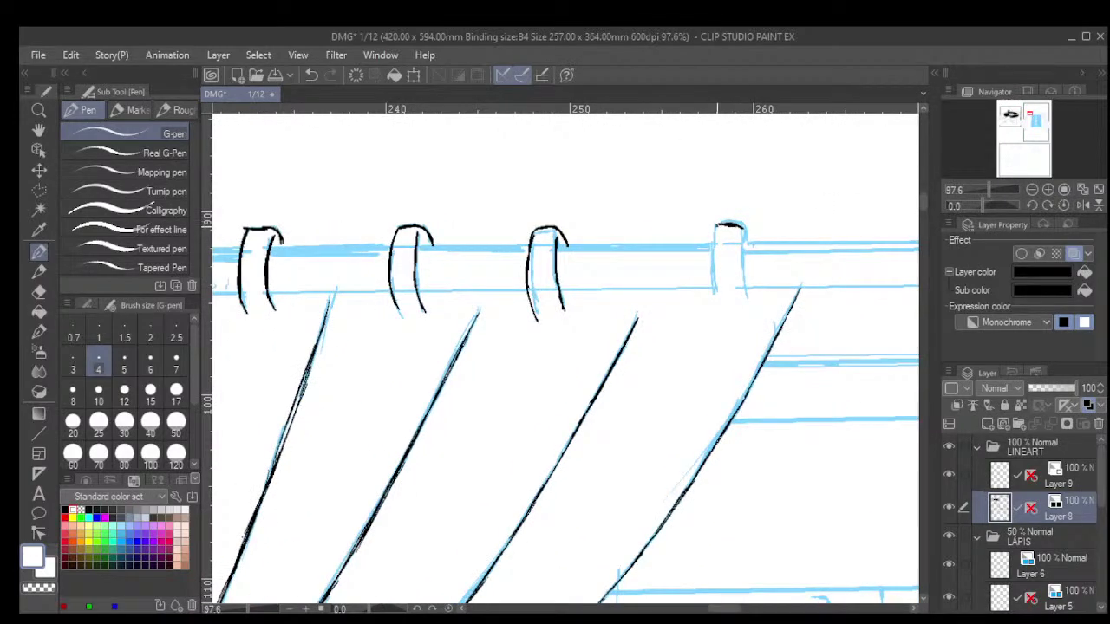
{"action": "left_click_drag", "start_coordinate": [713, 229], "coordinate": [716, 310]}
{"action": "left_click_drag", "start_coordinate": [742, 249], "coordinate": [750, 308]}
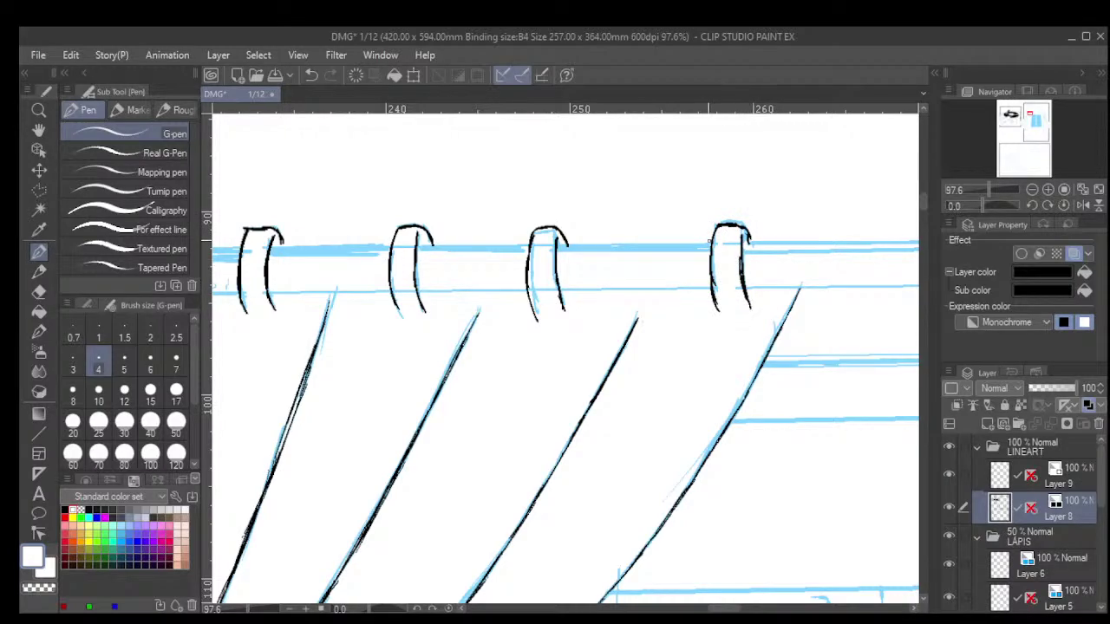
Ink the right curtain's two innermost rings on the rod with curved sides and rounded tops.
{"action": "scroll", "coordinate": [750, 255], "scroll_direction": "down", "scroll_amount": 3}
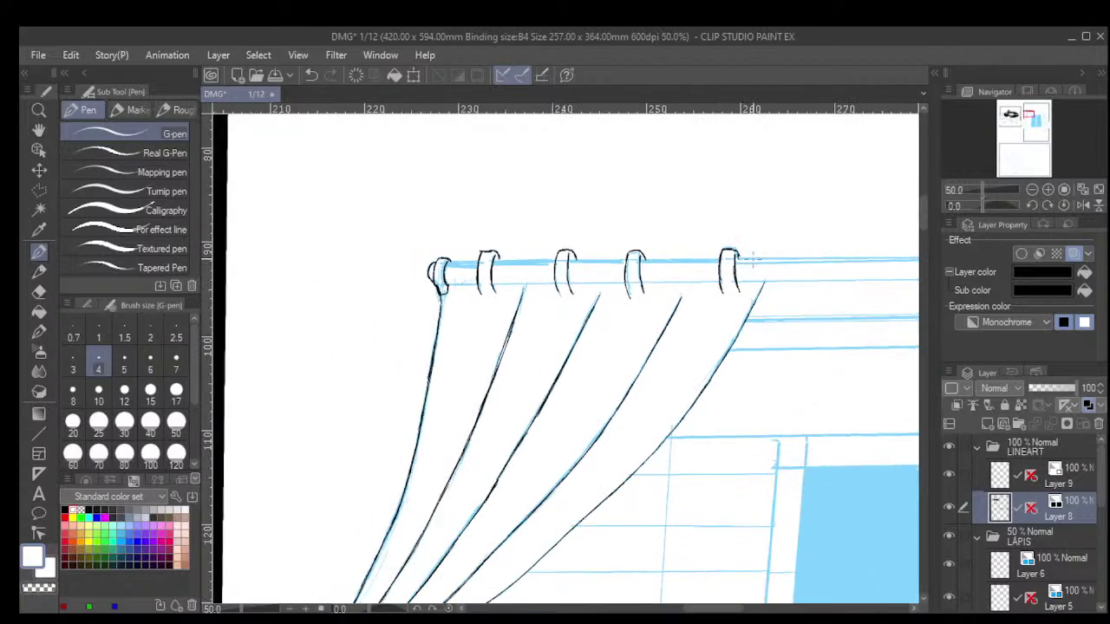
{"action": "scroll", "coordinate": [751, 255], "scroll_direction": "down", "scroll_amount": 3}
{"action": "mouse_move", "coordinate": [760, 347]}
{"action": "left_mouse_down"}
{"action": "mouse_move", "coordinate": [601, 342]}
{"action": "mouse_move", "coordinate": [500, 356]}
{"action": "left_mouse_up"}
{"action": "scroll", "coordinate": [582, 337], "scroll_direction": "up", "scroll_amount": 6}
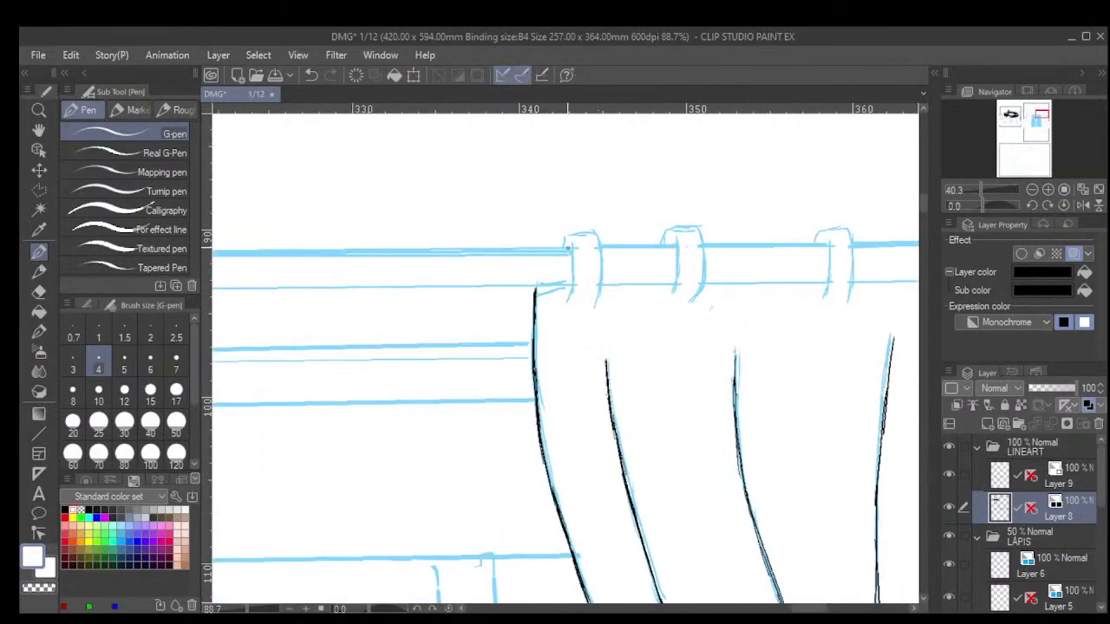
{"action": "scroll", "coordinate": [568, 248], "scroll_direction": "up", "scroll_amount": 1}
{"action": "left_click_drag", "start_coordinate": [572, 236], "coordinate": [567, 319]}
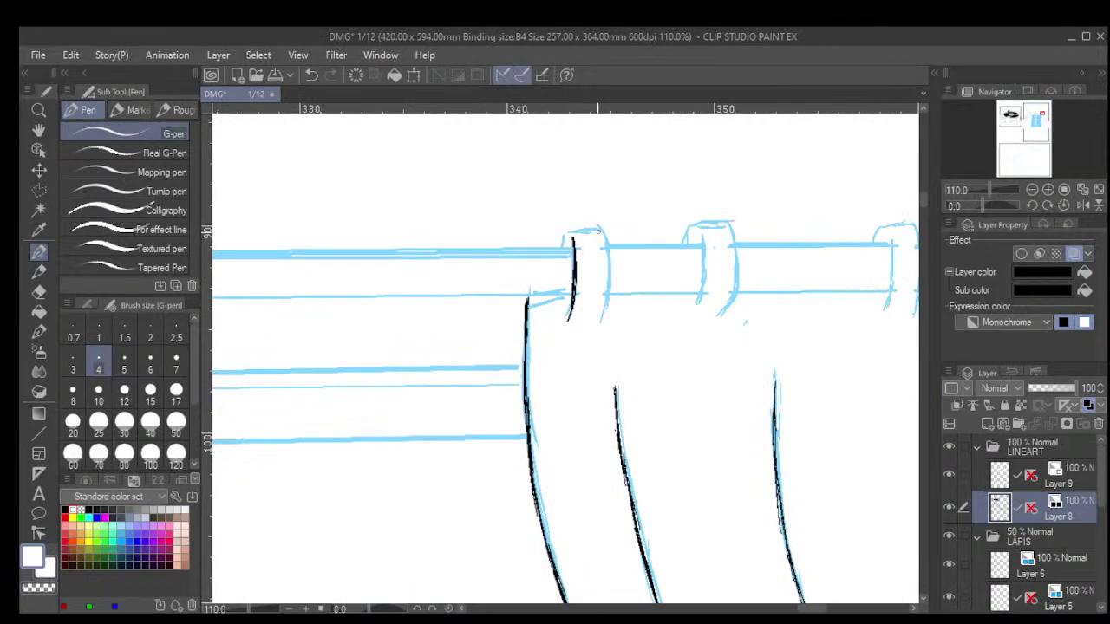
{"action": "mouse_move", "coordinate": [598, 228]}
{"action": "left_mouse_down"}
{"action": "mouse_move", "coordinate": [561, 244]}
{"action": "mouse_move", "coordinate": [604, 253]}
{"action": "mouse_move", "coordinate": [605, 323]}
{"action": "left_mouse_up"}
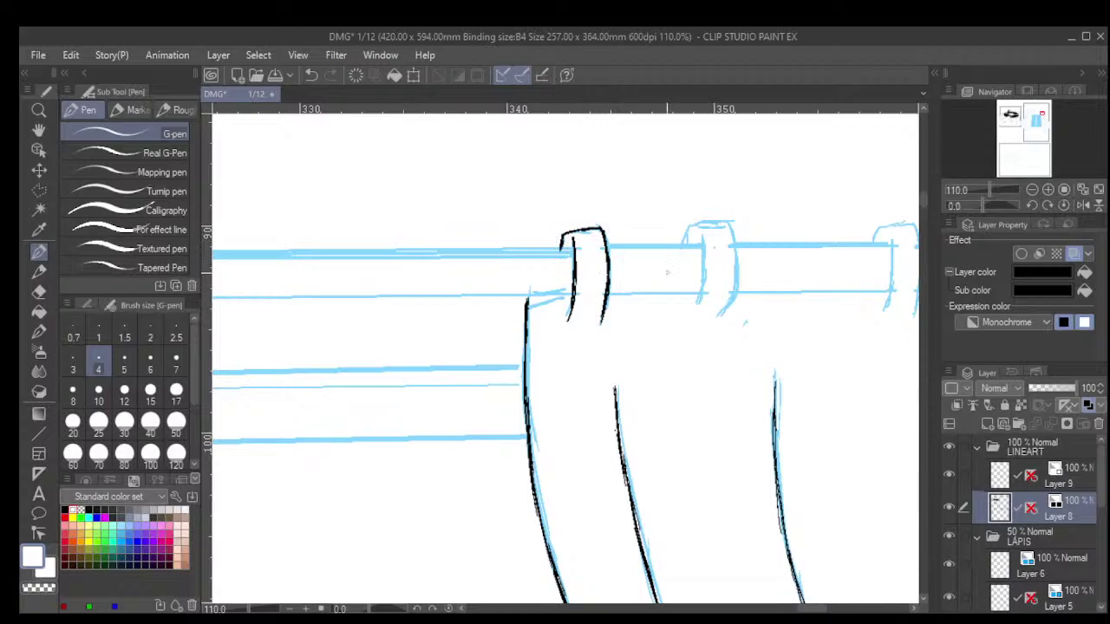
{"action": "mouse_move", "coordinate": [735, 248]}
{"action": "left_mouse_down"}
{"action": "mouse_move", "coordinate": [723, 221]}
{"action": "mouse_move", "coordinate": [692, 224]}
{"action": "mouse_move", "coordinate": [684, 248]}
{"action": "mouse_move", "coordinate": [702, 267]}
{"action": "mouse_move", "coordinate": [695, 303]}
{"action": "left_mouse_up"}
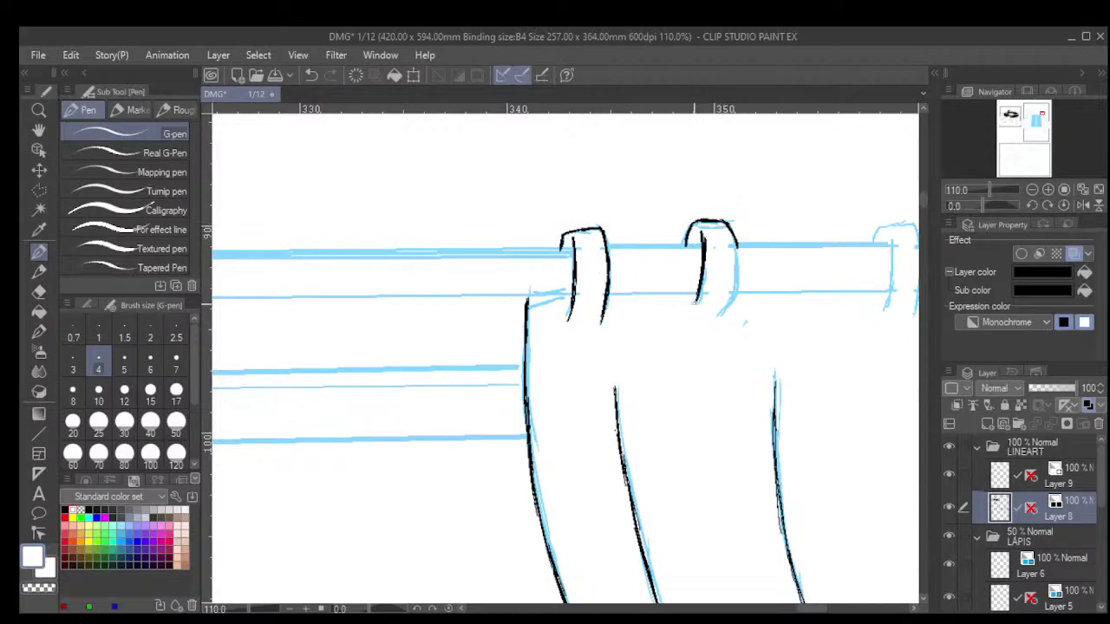
{"action": "mouse_move", "coordinate": [734, 248]}
{"action": "left_mouse_down"}
{"action": "mouse_move", "coordinate": [737, 288]}
{"action": "mouse_move", "coordinate": [721, 314]}
{"action": "left_mouse_up"}
Ink the right curtain's third ring from the window's centre over the blue sketch.
{"action": "scroll", "coordinate": [803, 203], "scroll_direction": "down", "scroll_amount": 2}
{"action": "left_click_drag", "start_coordinate": [771, 282], "coordinate": [482, 348]}
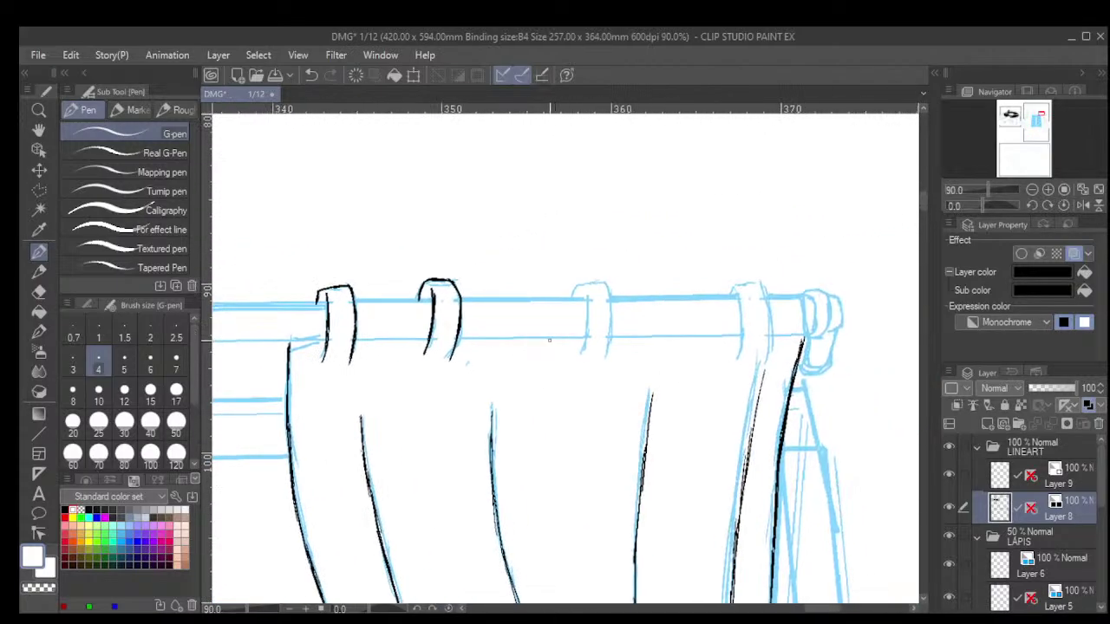
{"action": "scroll", "coordinate": [659, 321], "scroll_direction": "up", "scroll_amount": 3}
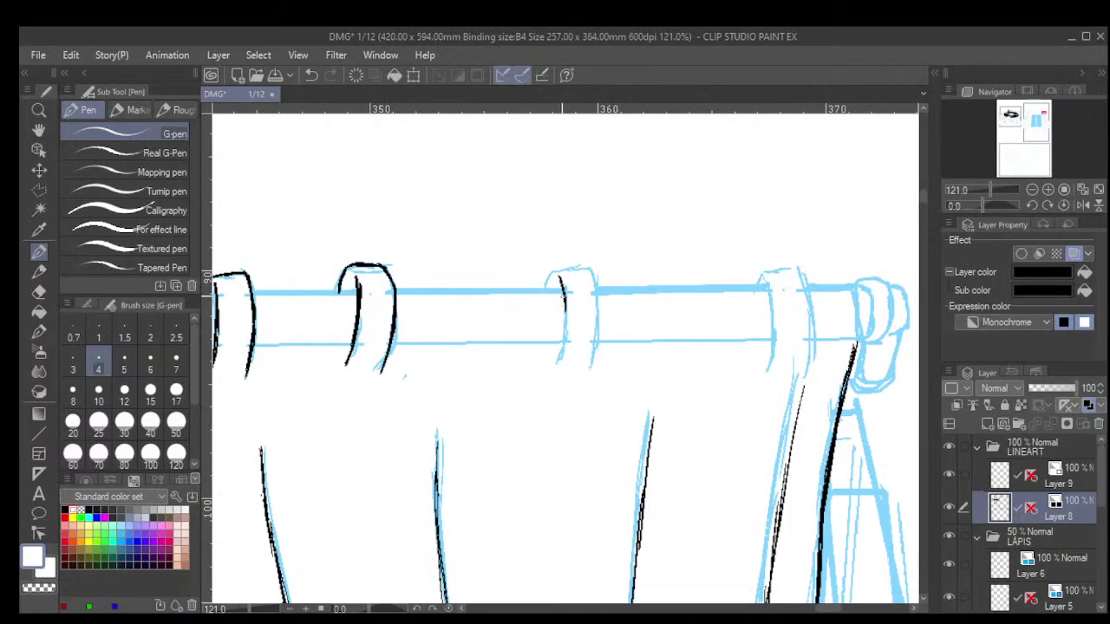
{"action": "left_click_drag", "start_coordinate": [561, 281], "coordinate": [560, 361]}
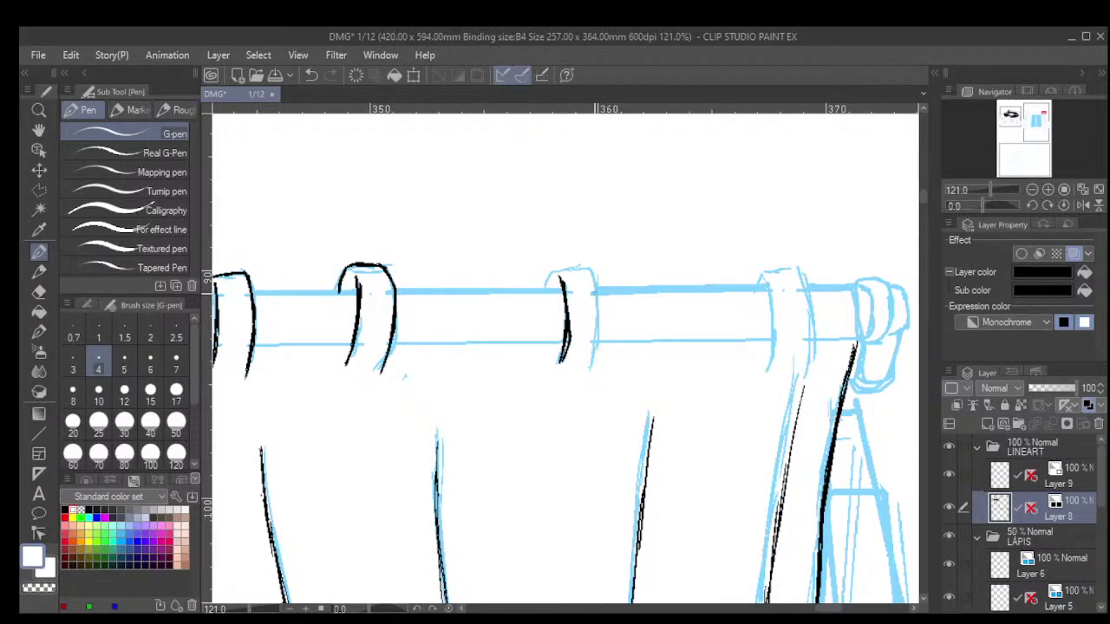
{"action": "mouse_move", "coordinate": [591, 269]}
{"action": "left_mouse_down"}
{"action": "mouse_move", "coordinate": [593, 373]}
{"action": "mouse_move", "coordinate": [586, 267]}
{"action": "mouse_move", "coordinate": [554, 267]}
{"action": "mouse_move", "coordinate": [539, 289]}
{"action": "left_mouse_up"}
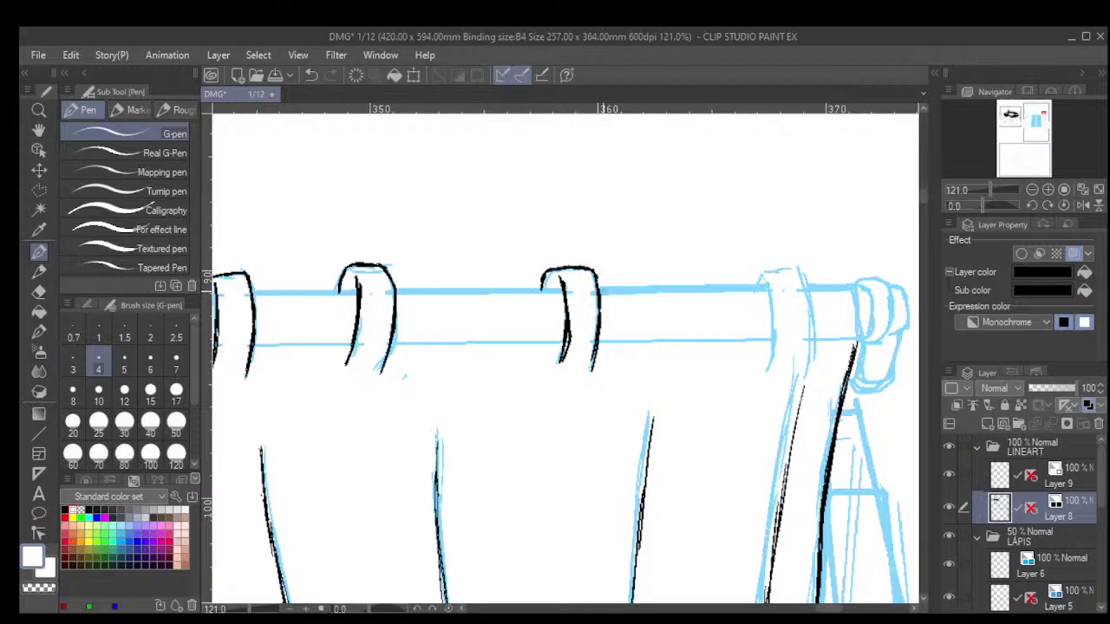
Ink the right curtain's outermost ring and the cap at the right end of the curtain rod.
{"action": "mouse_move", "coordinate": [796, 270]}
{"action": "left_mouse_down"}
{"action": "mouse_move", "coordinate": [812, 293]}
{"action": "mouse_move", "coordinate": [769, 266]}
{"action": "mouse_move", "coordinate": [752, 287]}
{"action": "mouse_move", "coordinate": [768, 340]}
{"action": "left_mouse_up"}
{"action": "left_click_drag", "start_coordinate": [768, 292], "coordinate": [766, 372]}
{"action": "left_click_drag", "start_coordinate": [766, 333], "coordinate": [766, 377]}
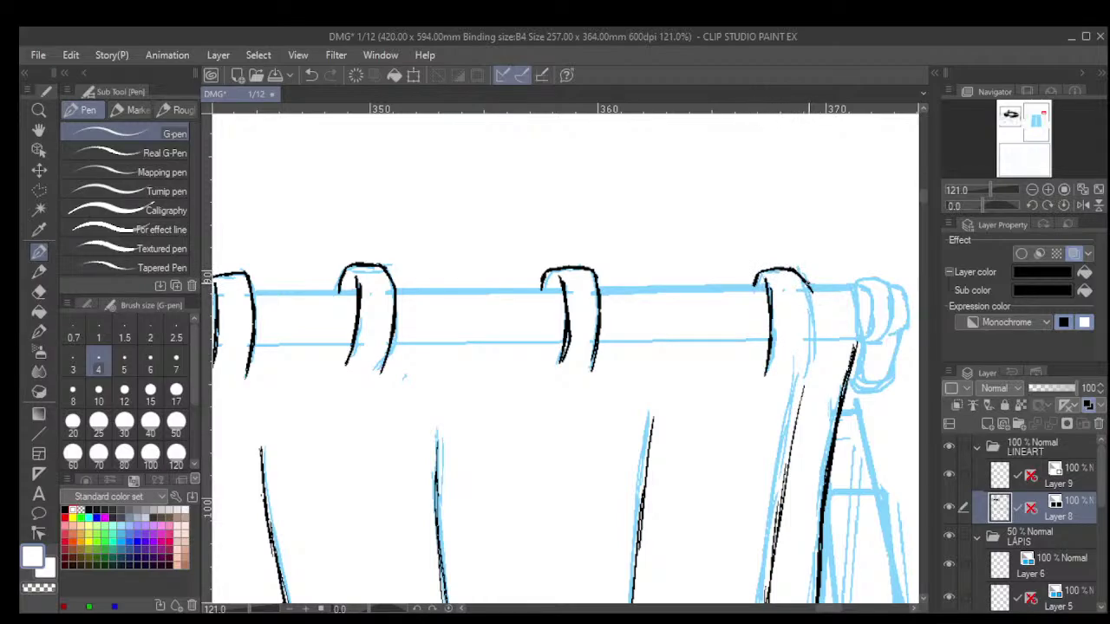
{"action": "left_click_drag", "start_coordinate": [809, 290], "coordinate": [810, 378]}
{"action": "mouse_move", "coordinate": [858, 285]}
{"action": "left_mouse_down"}
{"action": "mouse_move", "coordinate": [871, 310]}
{"action": "mouse_move", "coordinate": [860, 340]}
{"action": "mouse_move", "coordinate": [849, 283]}
{"action": "mouse_move", "coordinate": [890, 281]}
{"action": "mouse_move", "coordinate": [893, 324]}
{"action": "mouse_move", "coordinate": [871, 347]}
{"action": "mouse_move", "coordinate": [891, 315]}
{"action": "mouse_move", "coordinate": [892, 288]}
{"action": "mouse_move", "coordinate": [904, 293]}
{"action": "mouse_move", "coordinate": [907, 322]}
{"action": "mouse_move", "coordinate": [884, 335]}
{"action": "mouse_move", "coordinate": [894, 350]}
{"action": "mouse_move", "coordinate": [886, 375]}
{"action": "mouse_move", "coordinate": [850, 381]}
{"action": "mouse_move", "coordinate": [891, 381]}
{"action": "mouse_move", "coordinate": [860, 395]}
{"action": "mouse_move", "coordinate": [839, 387]}
{"action": "mouse_move", "coordinate": [884, 391]}
{"action": "mouse_move", "coordinate": [894, 371]}
{"action": "left_mouse_up"}
{"action": "scroll", "coordinate": [883, 353], "scroll_direction": "down", "scroll_amount": 3}
{"action": "scroll", "coordinate": [885, 338], "scroll_direction": "down", "scroll_amount": 5}
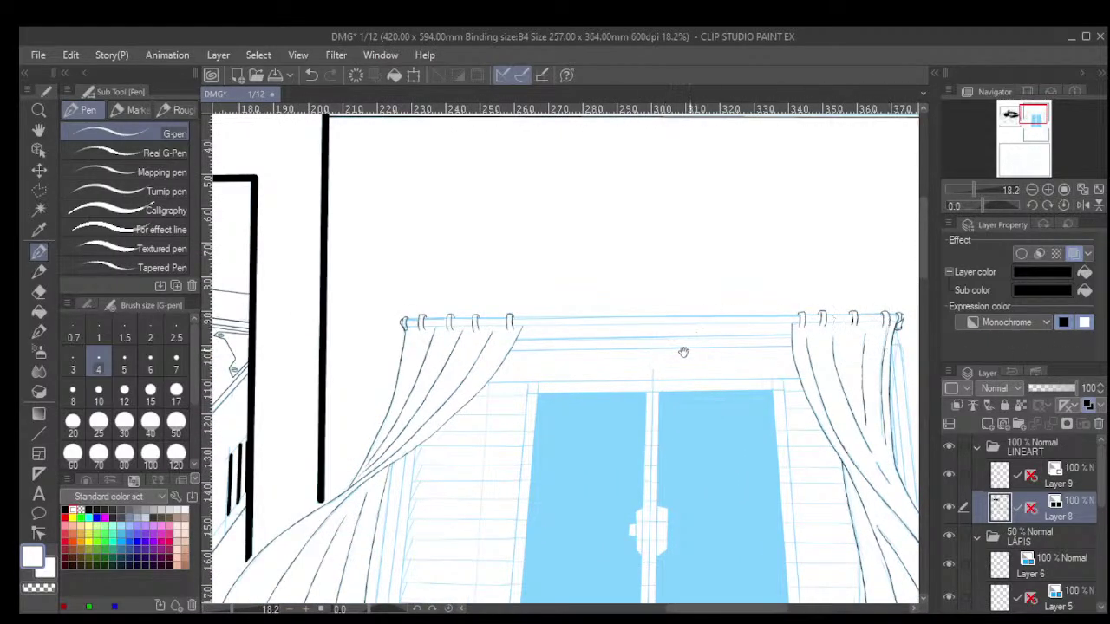
Ink both edges of the curtain rod in the gaps between the left curtain's rings.
{"action": "scroll", "coordinate": [684, 355], "scroll_direction": "up", "scroll_amount": 3}
{"action": "scroll", "coordinate": [624, 296], "scroll_direction": "up", "scroll_amount": 2}
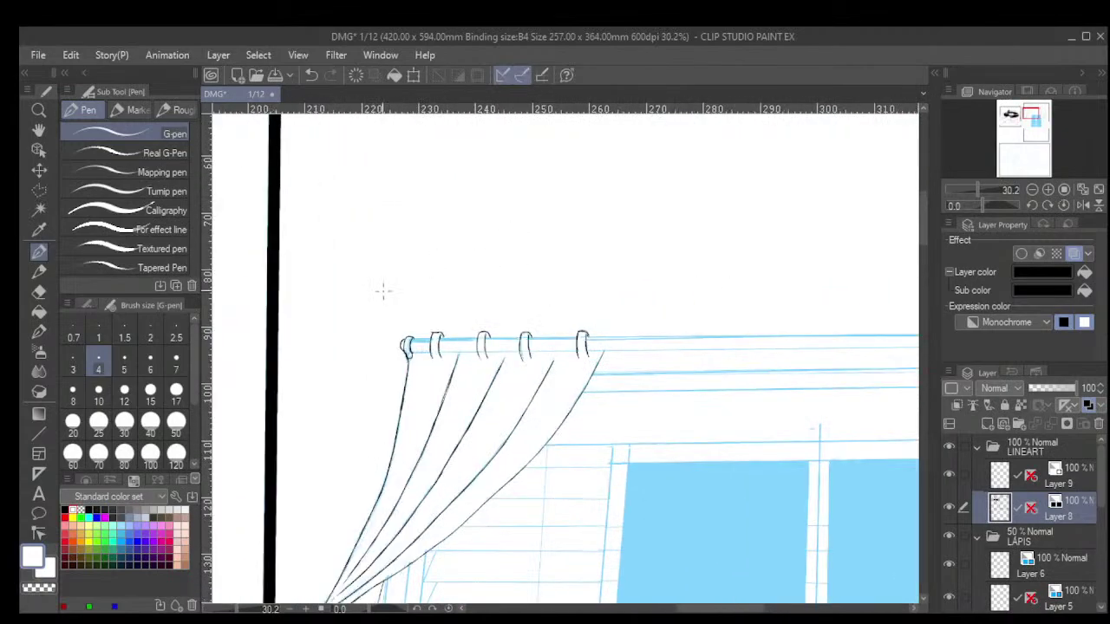
{"action": "scroll", "coordinate": [444, 253], "scroll_direction": "down", "scroll_amount": 18}
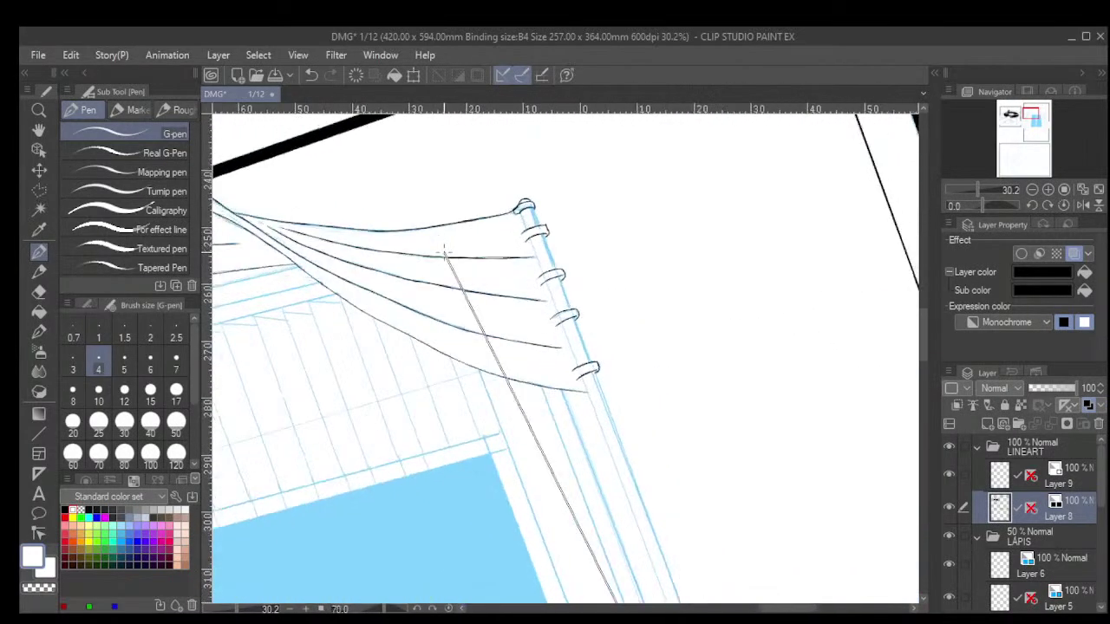
{"action": "key", "text": "ctrl+z"}
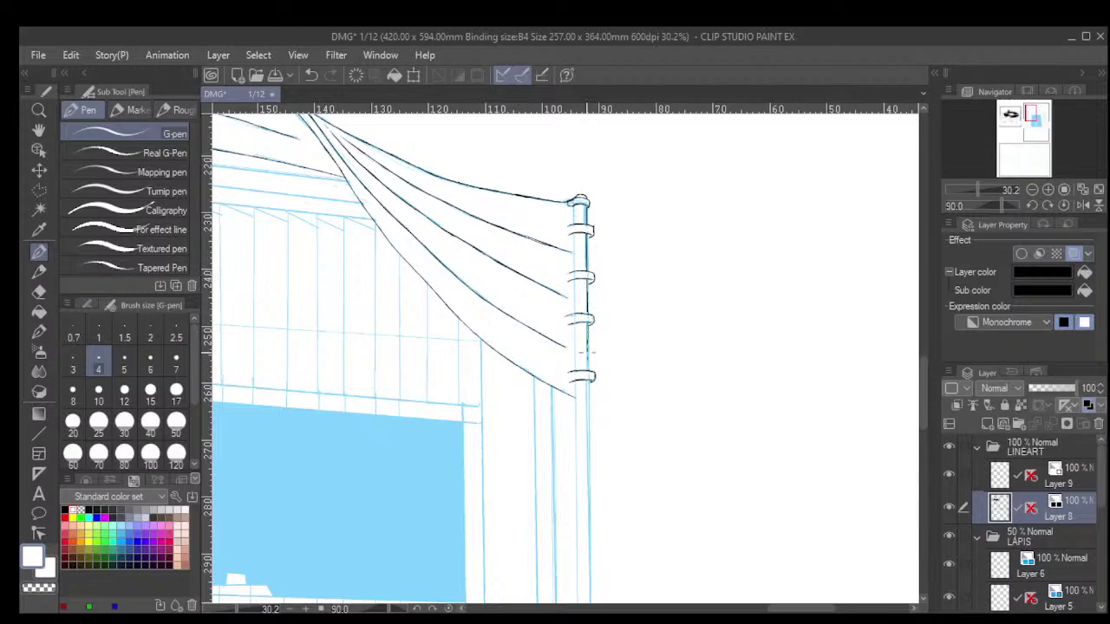
{"action": "left_click_drag", "start_coordinate": [588, 333], "coordinate": [589, 378]}
{"action": "left_click_drag", "start_coordinate": [575, 326], "coordinate": [574, 359]}
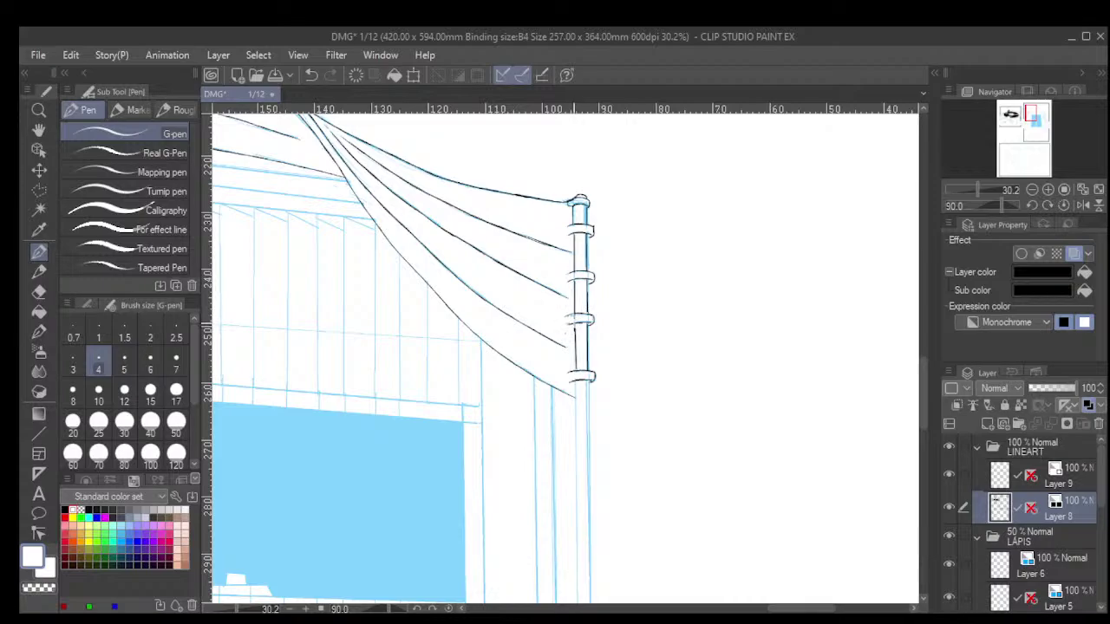
Ink the two long straight edges of the curtain rod across the span between the left and right curtains.
{"action": "scroll", "coordinate": [690, 280], "scroll_direction": "down", "scroll_amount": 2}
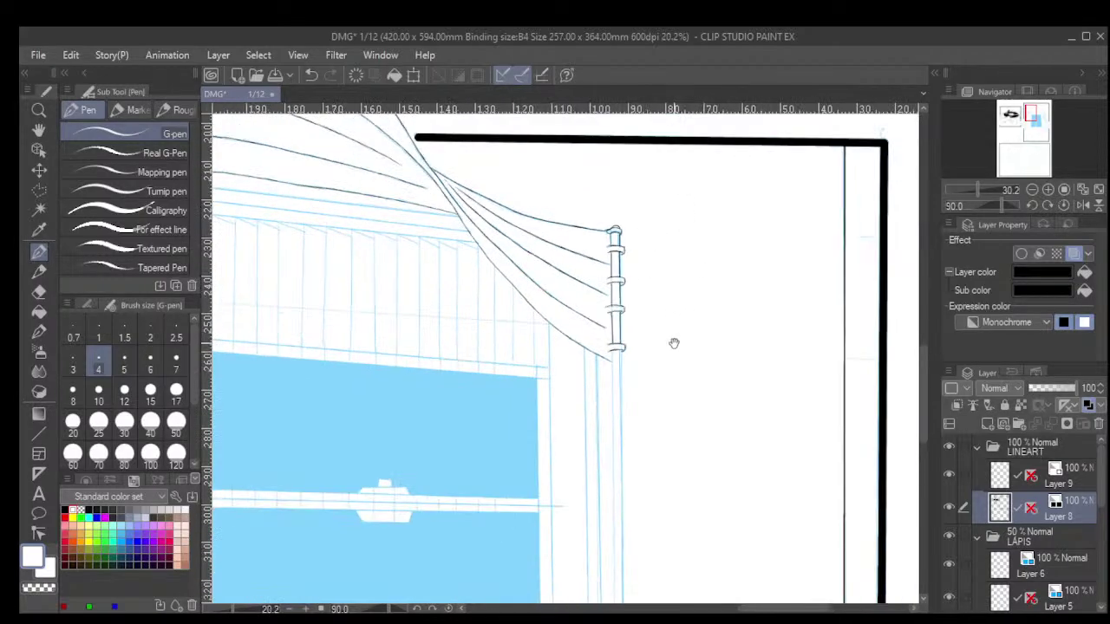
{"action": "left_click_drag", "start_coordinate": [673, 461], "coordinate": [586, 316]}
{"action": "scroll", "coordinate": [619, 348], "scroll_direction": "down", "scroll_amount": 1}
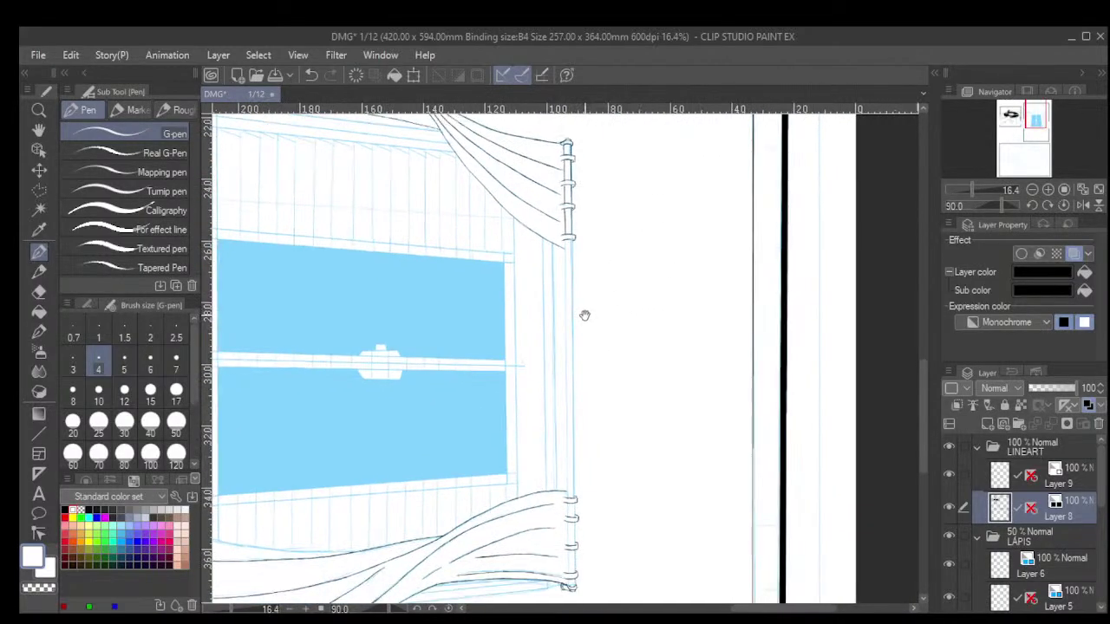
{"action": "scroll", "coordinate": [617, 274], "scroll_direction": "up", "scroll_amount": 2}
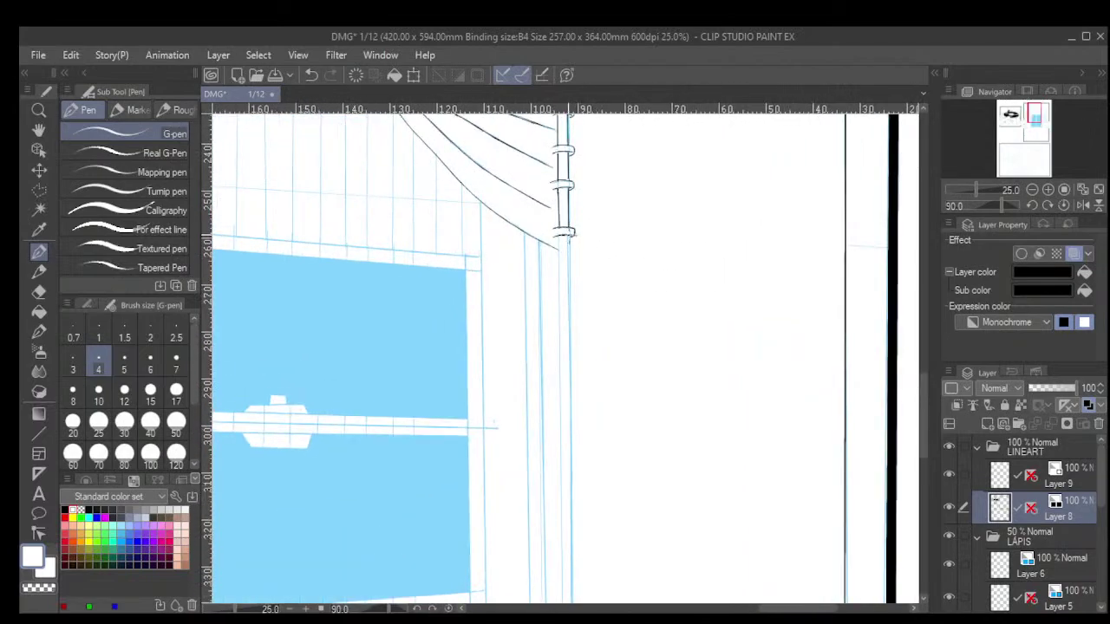
{"action": "scroll", "coordinate": [577, 374], "scroll_direction": "down", "scroll_amount": 2}
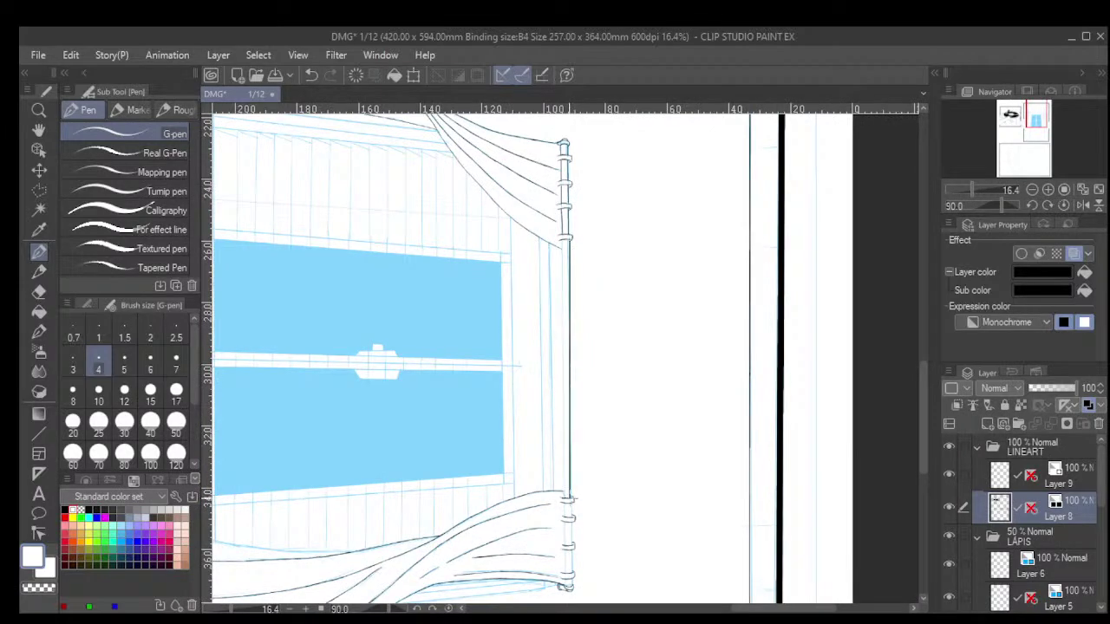
{"action": "left_click", "coordinate": [569, 500], "text": "shift"}
{"action": "left_click", "coordinate": [562, 241]}
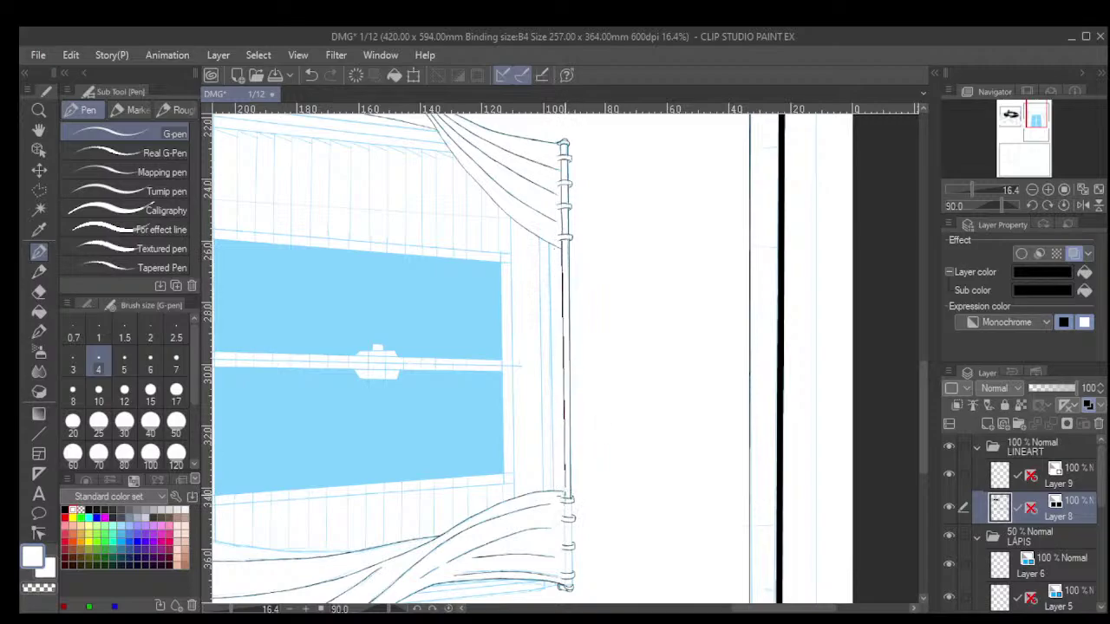
{"action": "left_click", "coordinate": [562, 495], "text": "shift"}
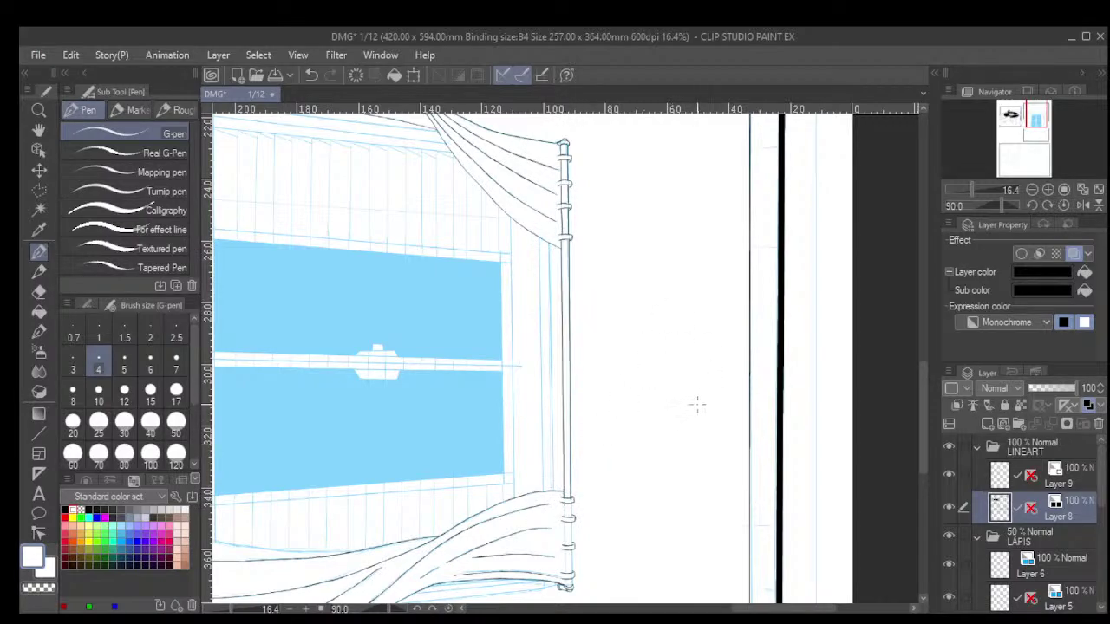
Ink both rod edges in the two gaps between the right curtain's three rings nearest the window's centre.
{"action": "left_click_drag", "start_coordinate": [638, 516], "coordinate": [667, 335]}
{"action": "scroll", "coordinate": [632, 372], "scroll_direction": "up", "scroll_amount": 3}
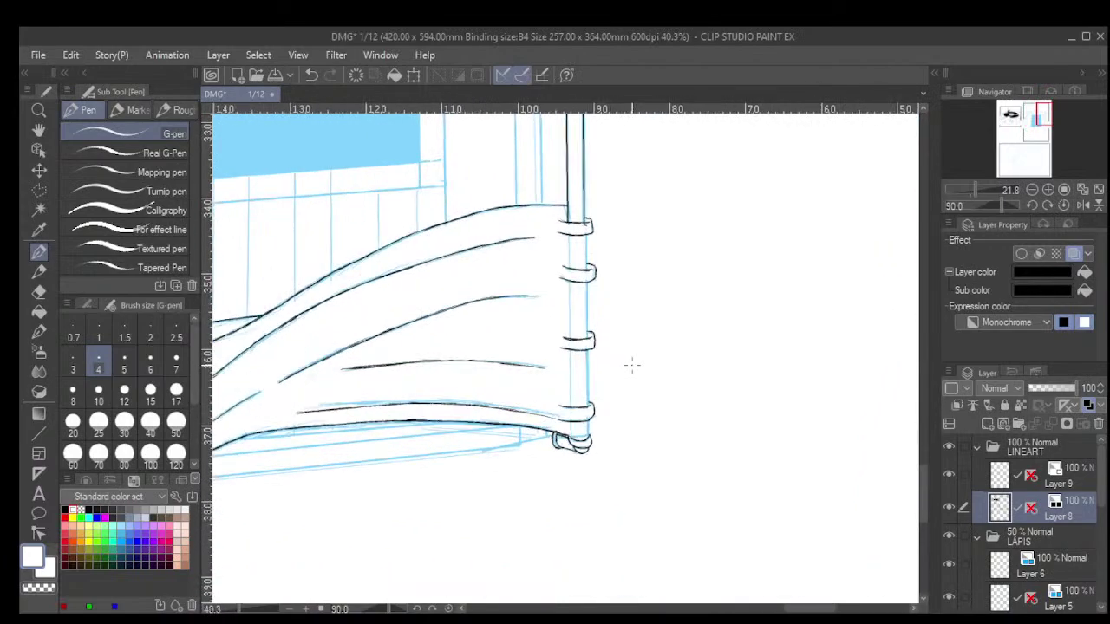
{"action": "scroll", "coordinate": [631, 364], "scroll_direction": "up", "scroll_amount": 4}
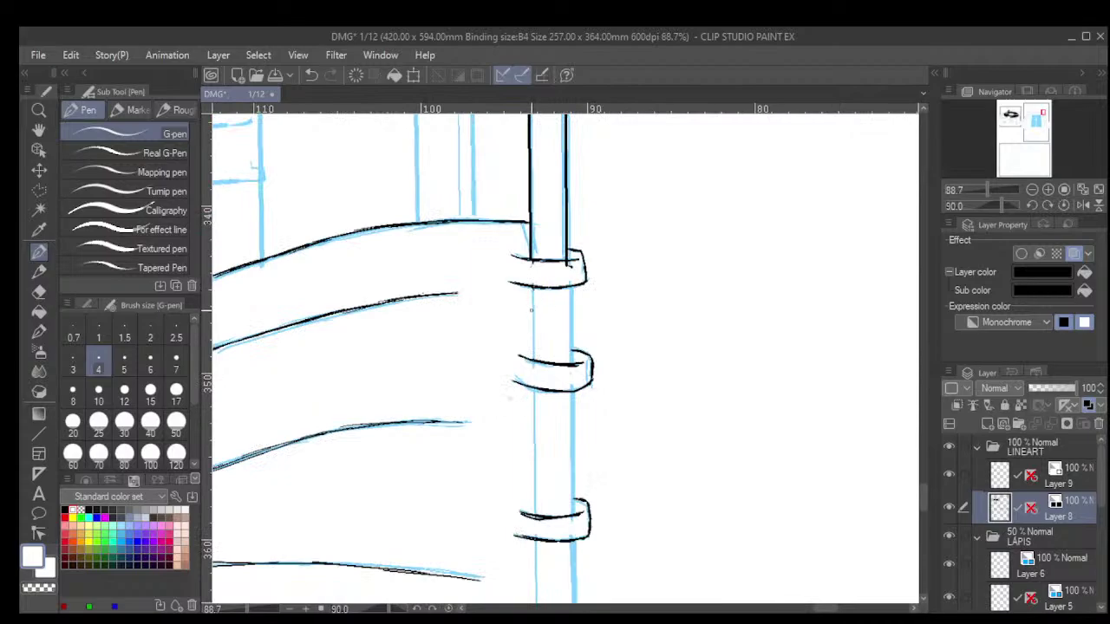
{"action": "left_click_drag", "start_coordinate": [531, 287], "coordinate": [533, 362]}
{"action": "left_click_drag", "start_coordinate": [569, 289], "coordinate": [576, 507]}
{"action": "left_click_drag", "start_coordinate": [572, 391], "coordinate": [574, 520]}
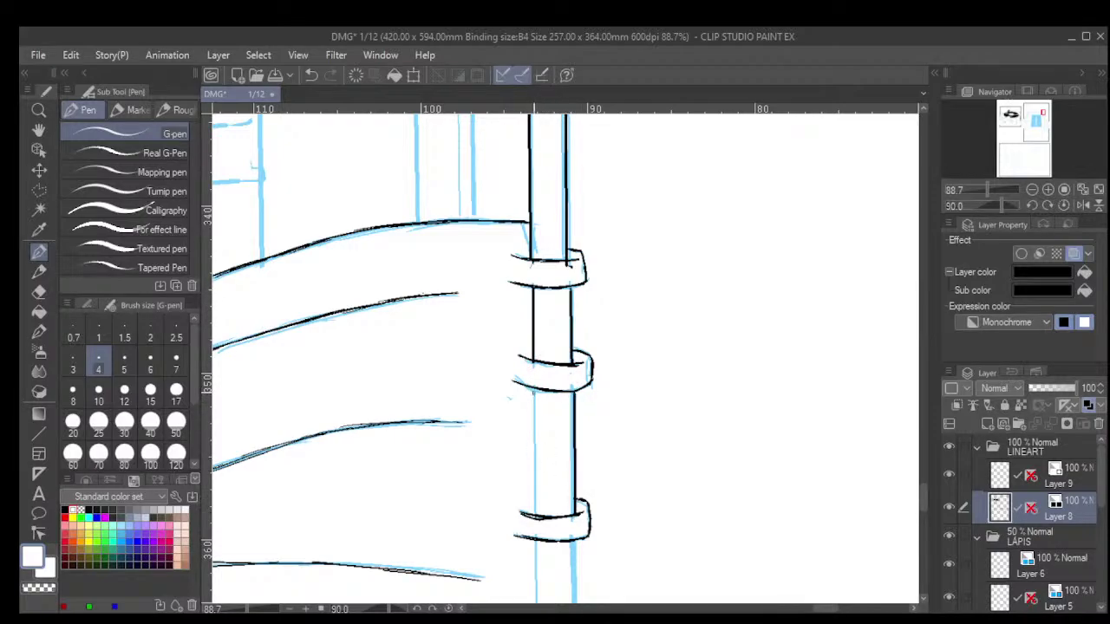
{"action": "left_click_drag", "start_coordinate": [534, 389], "coordinate": [535, 515]}
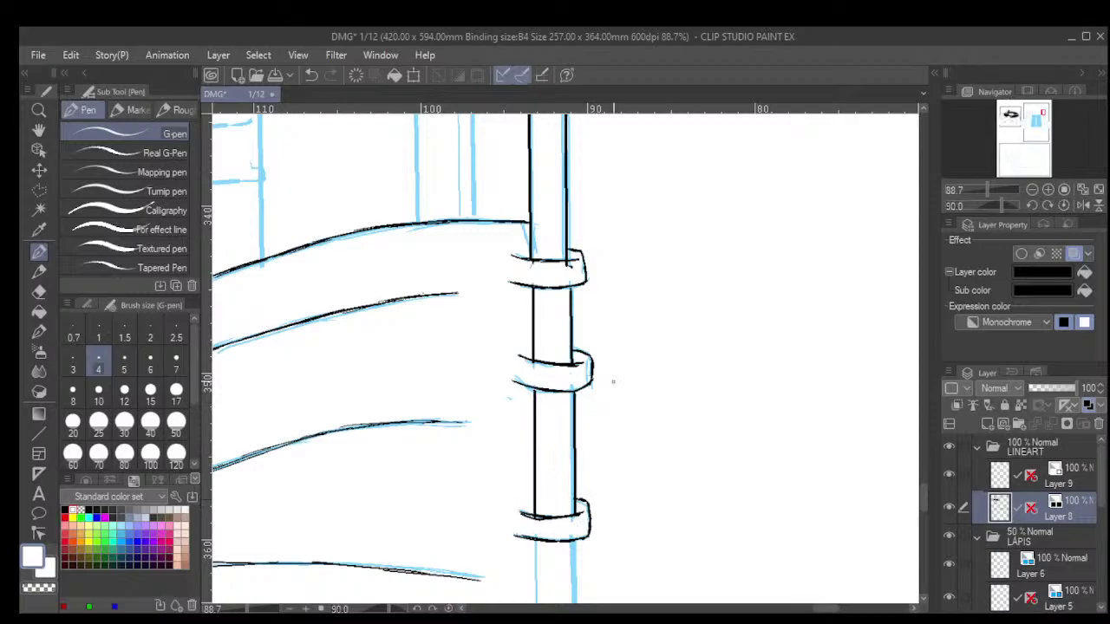
Ink both rod edges from the right curtain's third ring past its outermost ring to the end cap.
{"action": "scroll", "coordinate": [607, 426], "scroll_direction": "down", "scroll_amount": 5}
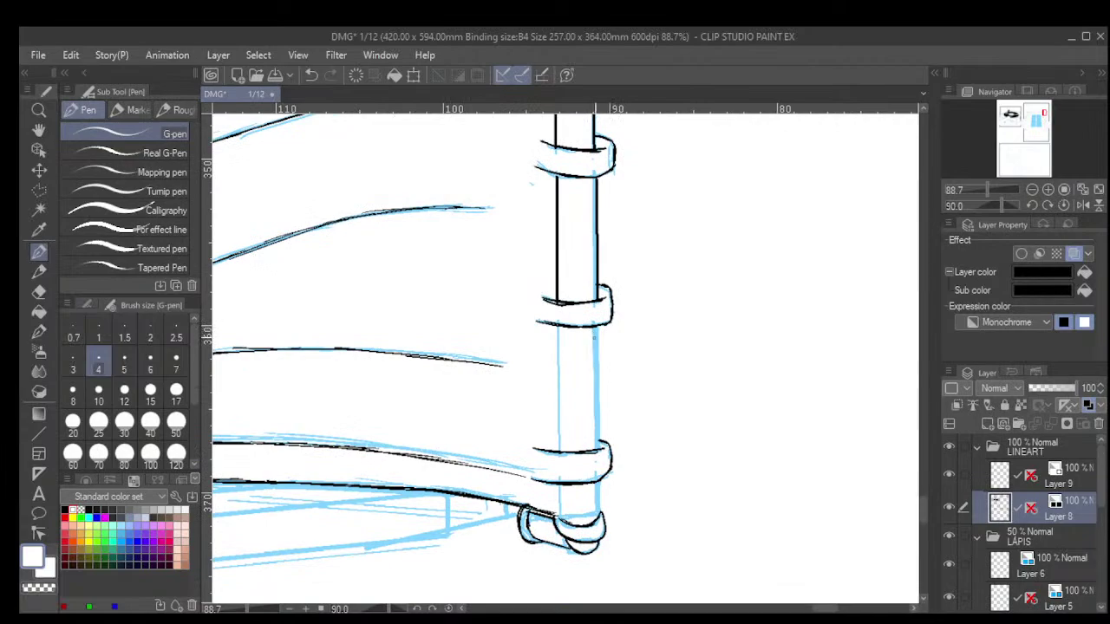
{"action": "left_click_drag", "start_coordinate": [595, 330], "coordinate": [595, 451]}
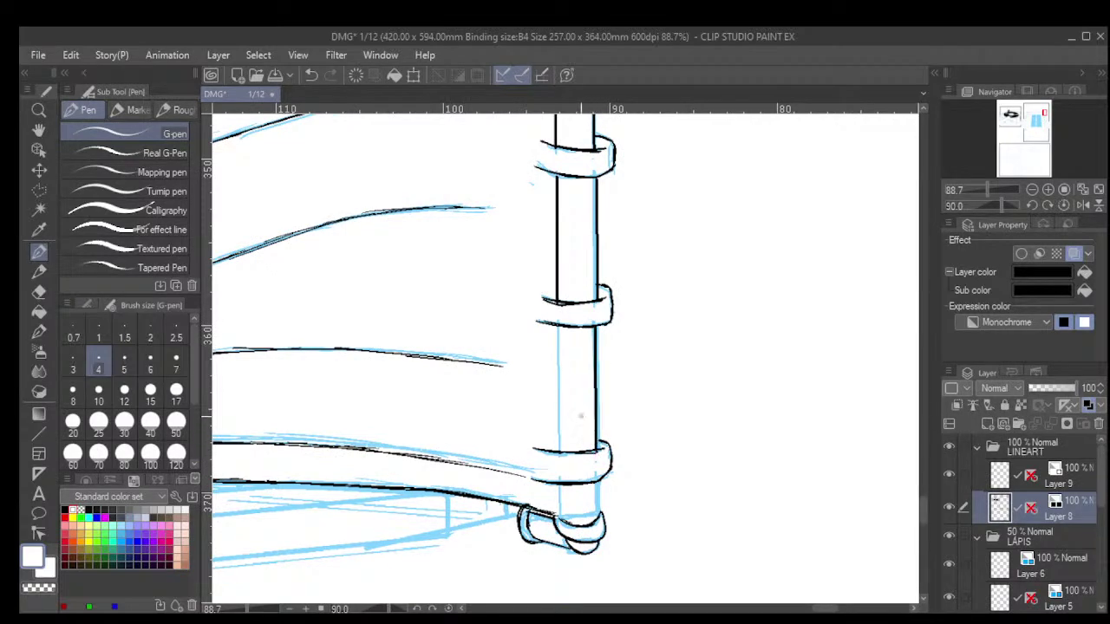
{"action": "left_click_drag", "start_coordinate": [557, 329], "coordinate": [560, 521]}
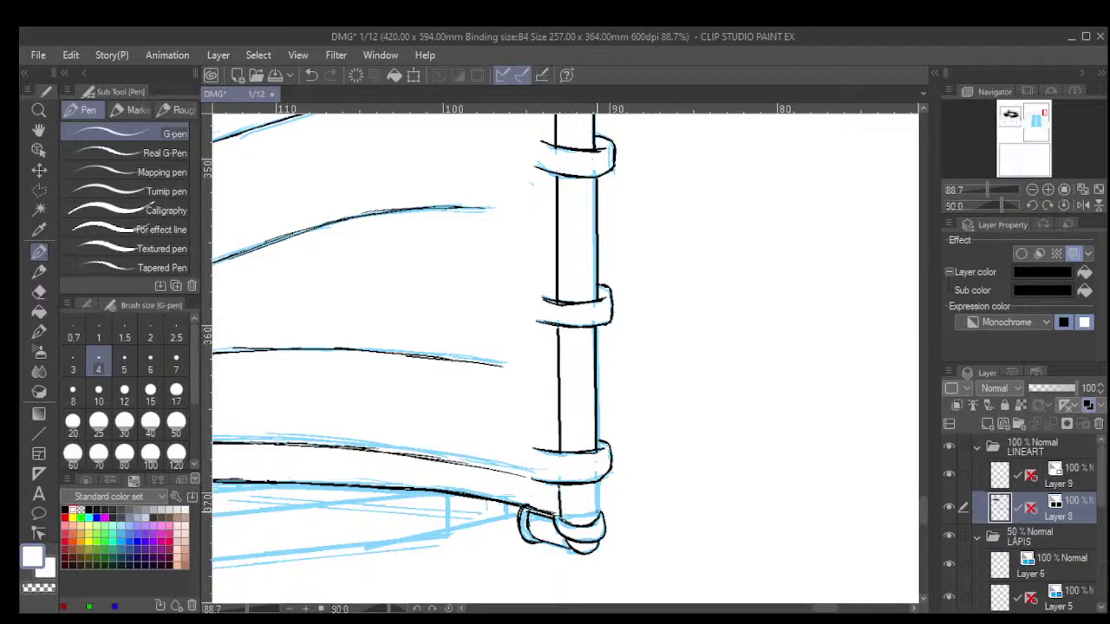
{"action": "left_click_drag", "start_coordinate": [595, 478], "coordinate": [596, 513]}
Examine the inked curtain rod and the window panel as a whole beside the turntable panel.
{"action": "scroll", "coordinate": [628, 460], "scroll_direction": "down", "scroll_amount": 8}
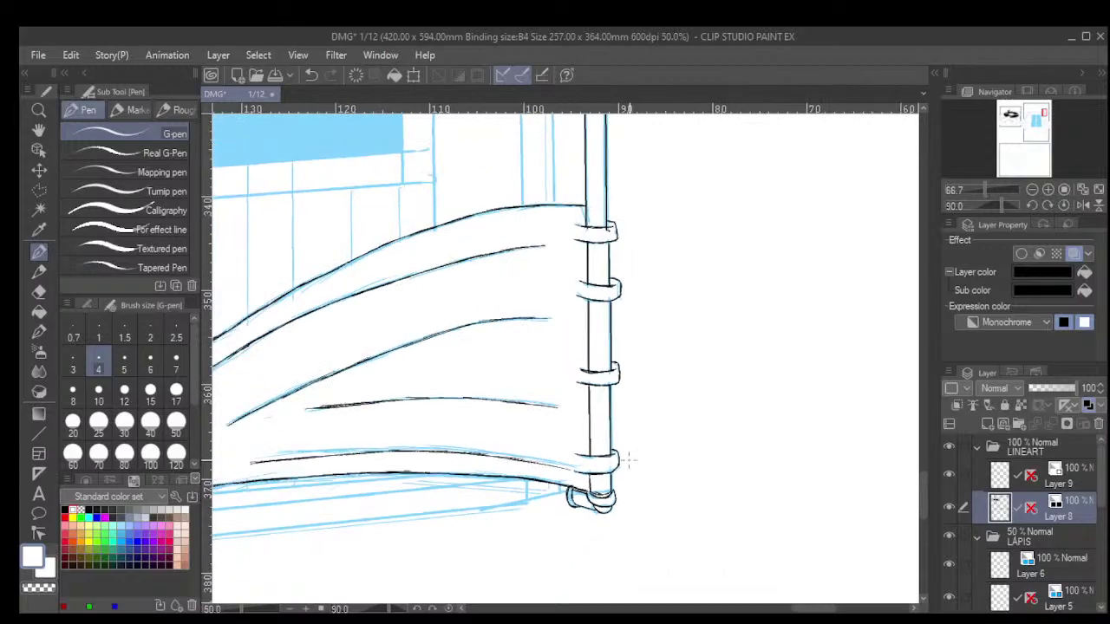
{"action": "scroll", "coordinate": [630, 461], "scroll_direction": "up", "scroll_amount": 17}
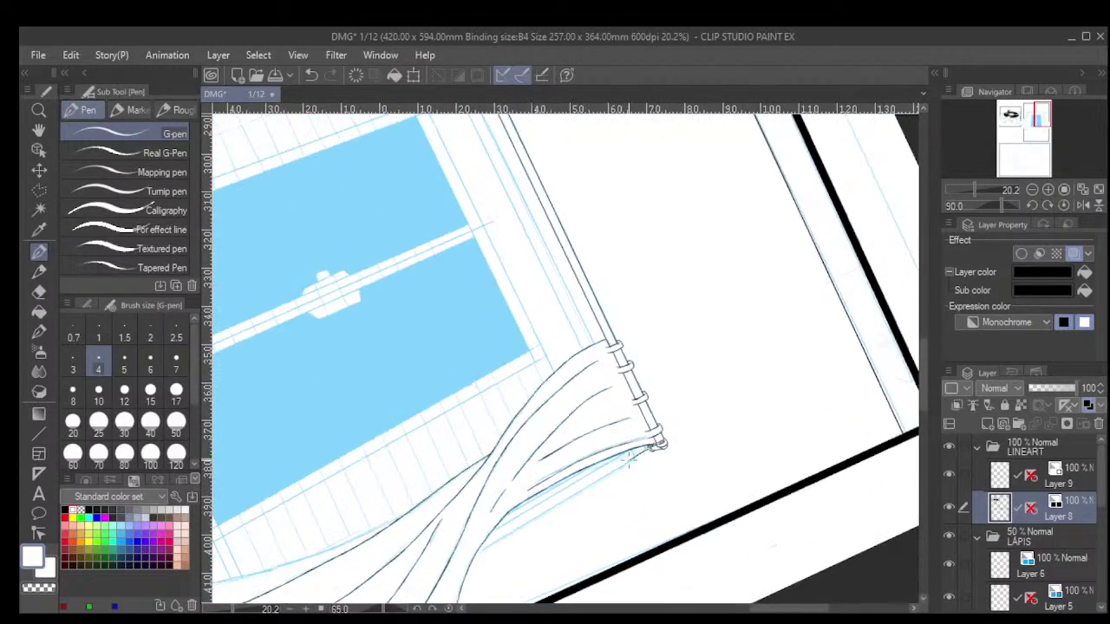
{"action": "scroll", "coordinate": [630, 461], "scroll_direction": "down", "scroll_amount": 5}
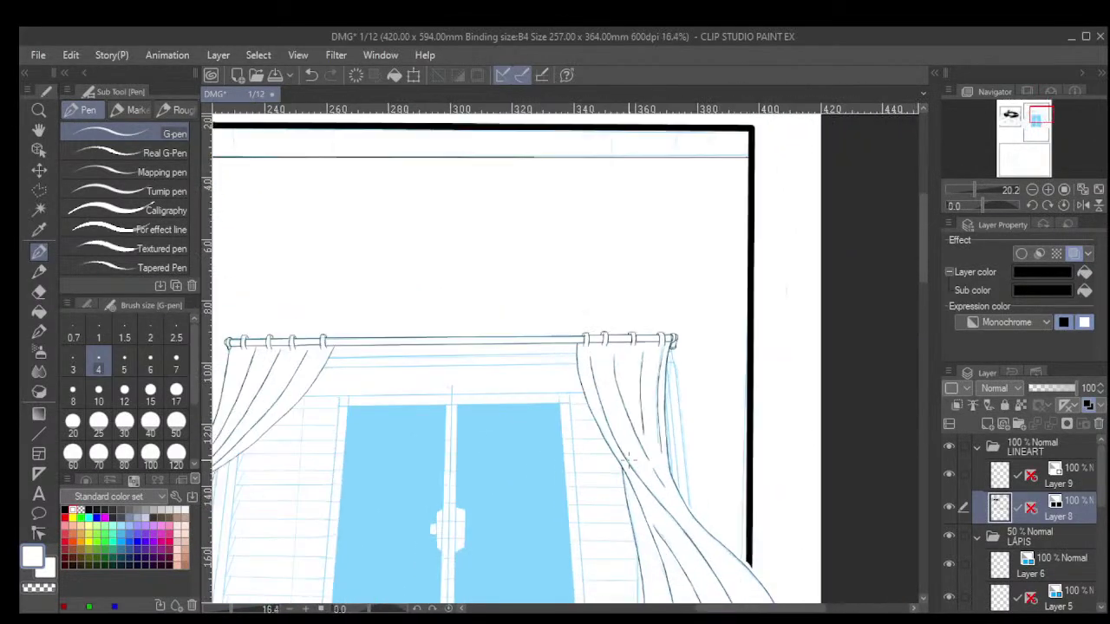
{"action": "left_click_drag", "start_coordinate": [592, 506], "coordinate": [650, 386]}
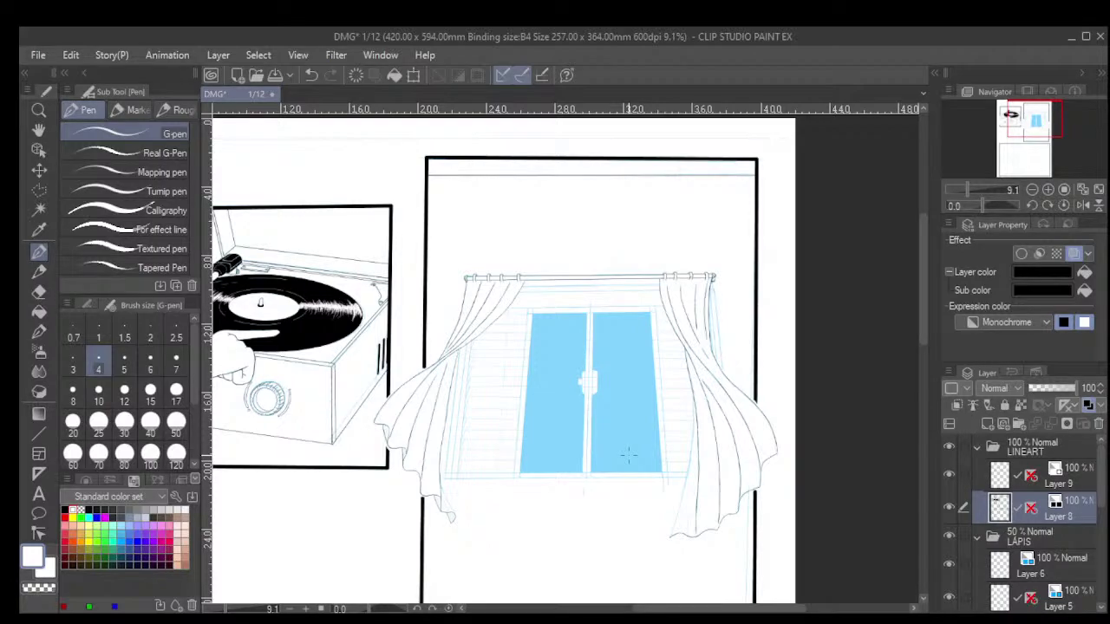
{"action": "scroll", "coordinate": [508, 428], "scroll_direction": "up", "scroll_amount": 4}
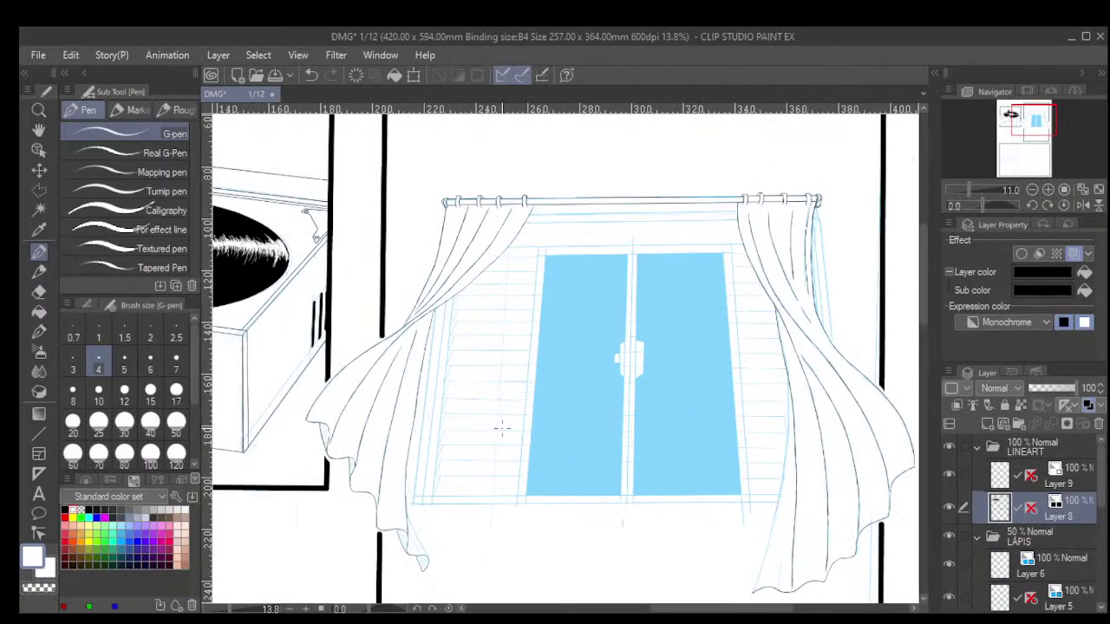
{"action": "scroll", "coordinate": [501, 426], "scroll_direction": "down", "scroll_amount": 1}
{"action": "scroll", "coordinate": [501, 427], "scroll_direction": "down", "scroll_amount": 4}
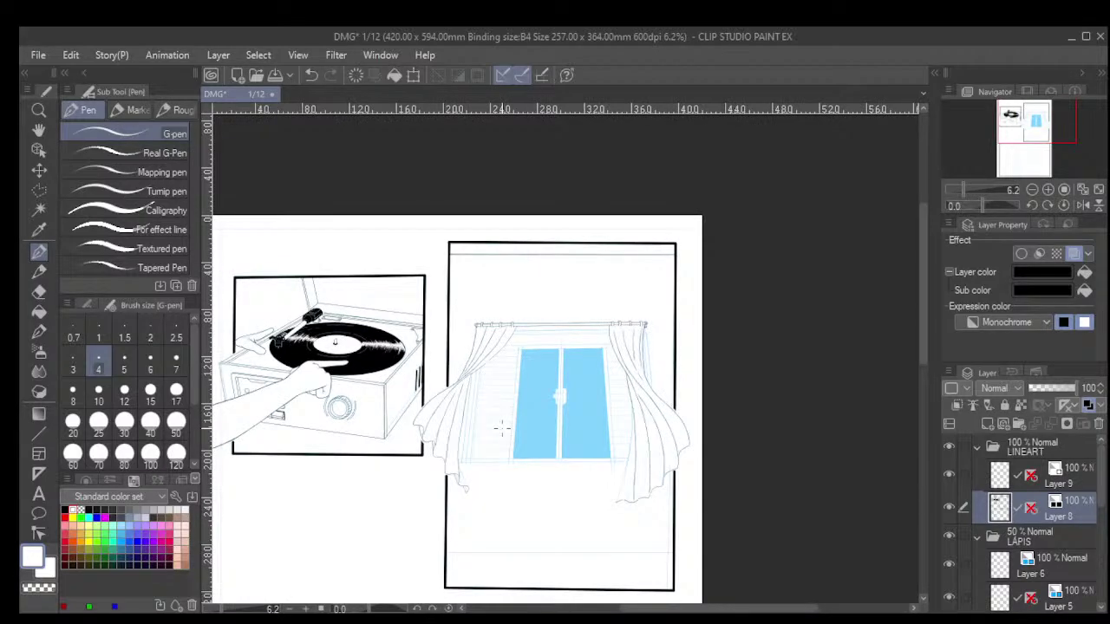
Ink the start of the right curtain's window-side edge, from its pointed hem corner upward over the blue sketch.
{"action": "scroll", "coordinate": [503, 454], "scroll_direction": "up", "scroll_amount": 5}
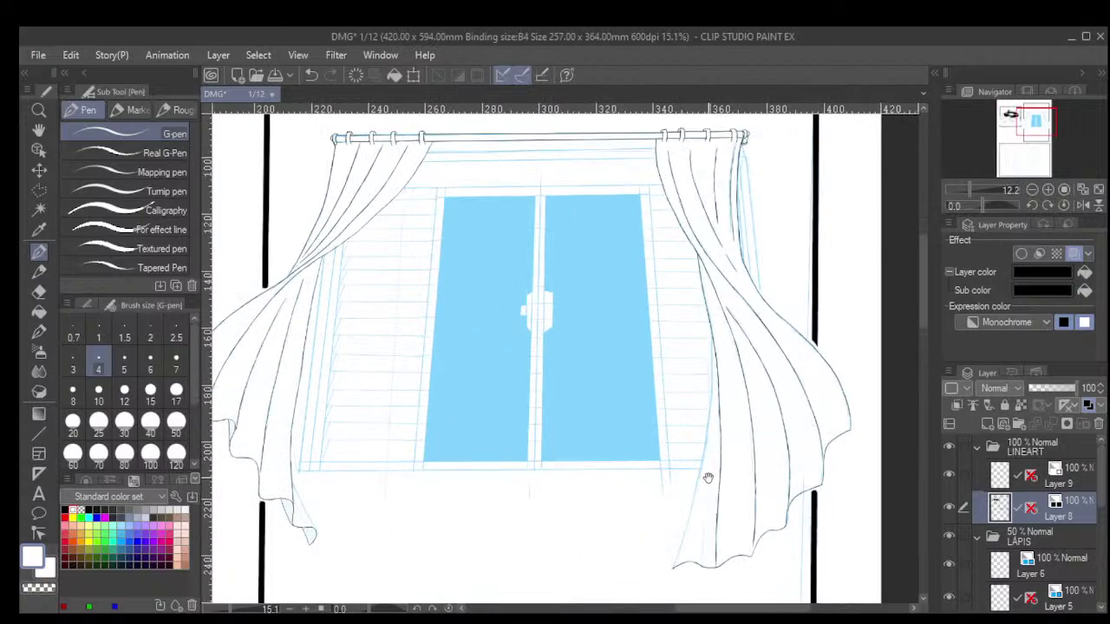
{"action": "scroll", "coordinate": [708, 478], "scroll_direction": "up", "scroll_amount": 4}
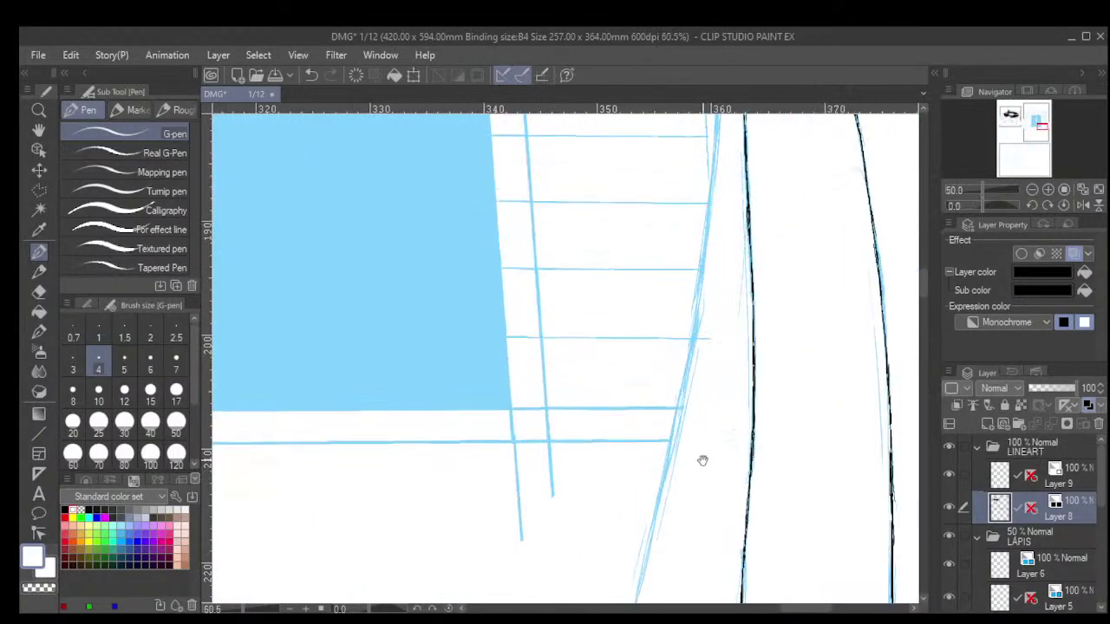
{"action": "scroll", "coordinate": [659, 407], "scroll_direction": "down", "scroll_amount": 5}
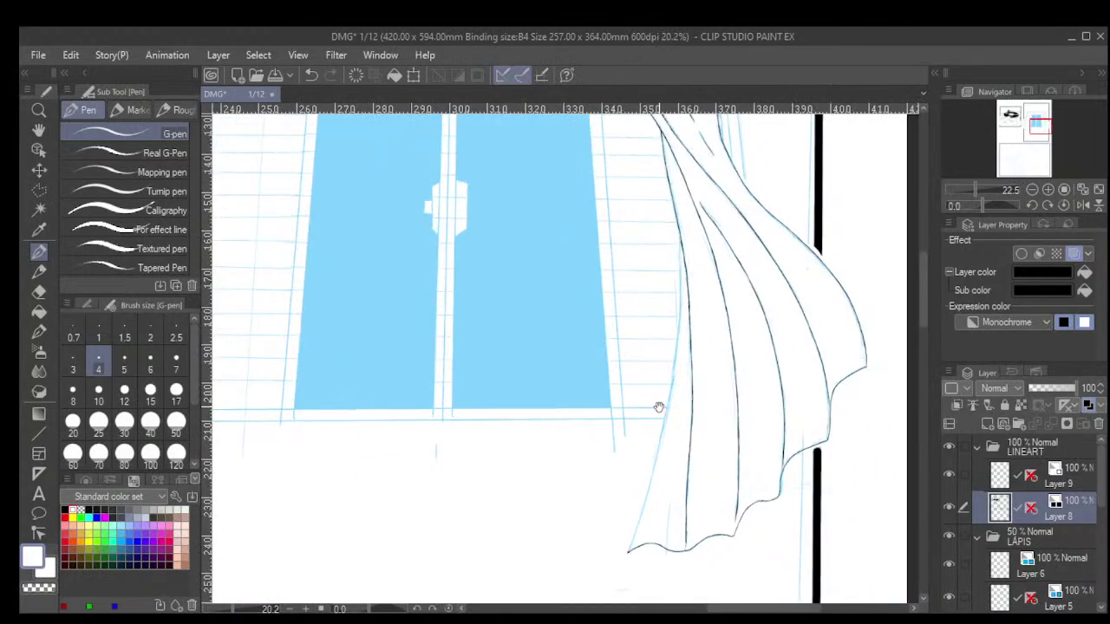
{"action": "key", "text": "shift+6"}
{"action": "key", "text": "shift+6"}
{"action": "key", "text": "shift+6"}
{"action": "key", "text": "shift+6"}
{"action": "key", "text": "shift+6"}
{"action": "key", "text": "shift+6"}
{"action": "key", "text": "shift+6"}
{"action": "key", "text": "shift+6"}
{"action": "key", "text": "shift+6"}
{"action": "key", "text": "shift+6"}
{"action": "key", "text": "shift+6"}
{"action": "key", "text": "shift+6"}
{"action": "key", "text": "shift+6"}
{"action": "key", "text": "shift+6"}
{"action": "key", "text": "shift+6"}
{"action": "key", "text": "shift+6"}
{"action": "key", "text": "shift+6"}
{"action": "key", "text": "shift+6"}
{"action": "key", "text": "shift+6"}
{"action": "key", "text": "shift+6"}
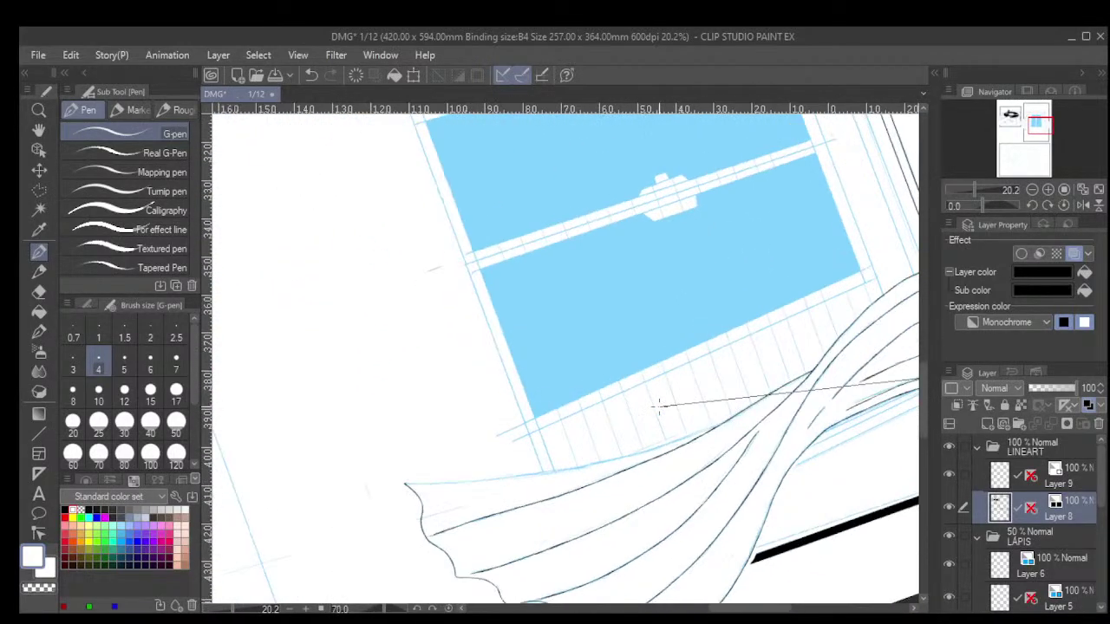
{"action": "left_click_drag", "start_coordinate": [659, 406], "coordinate": [659, 406]}
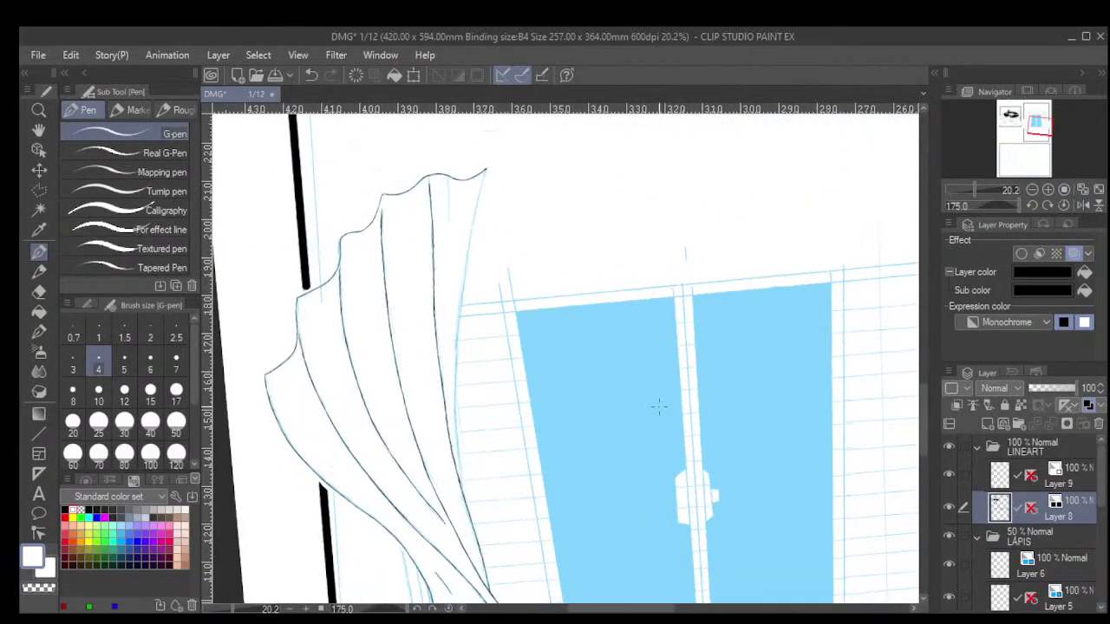
{"action": "scroll", "coordinate": [490, 314], "scroll_direction": "up", "scroll_amount": 2}
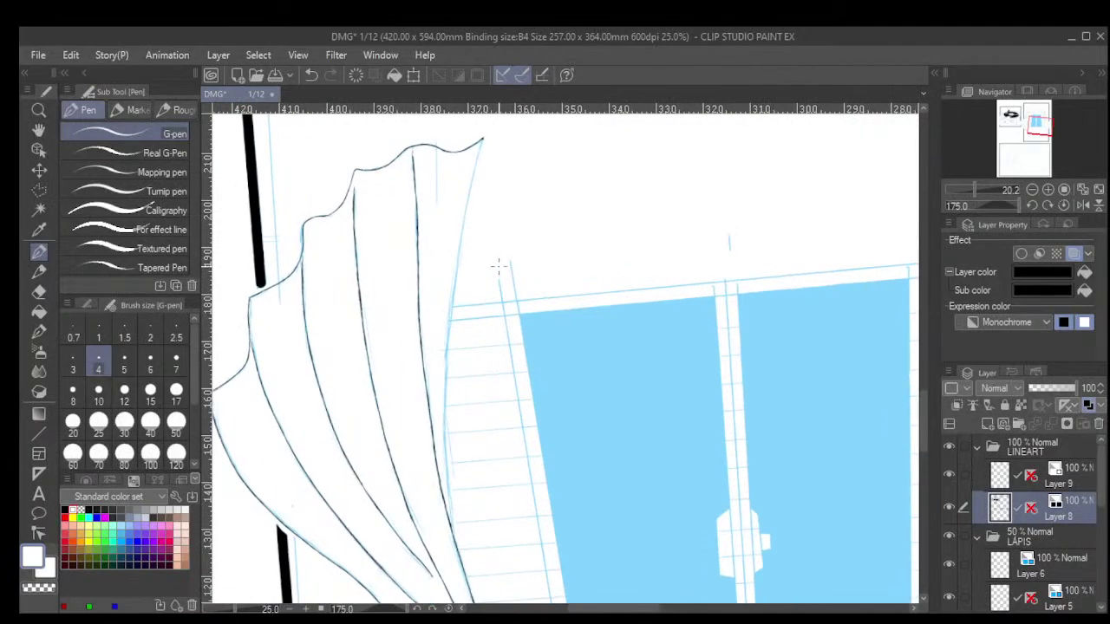
{"action": "scroll", "coordinate": [502, 233], "scroll_direction": "up", "scroll_amount": 3}
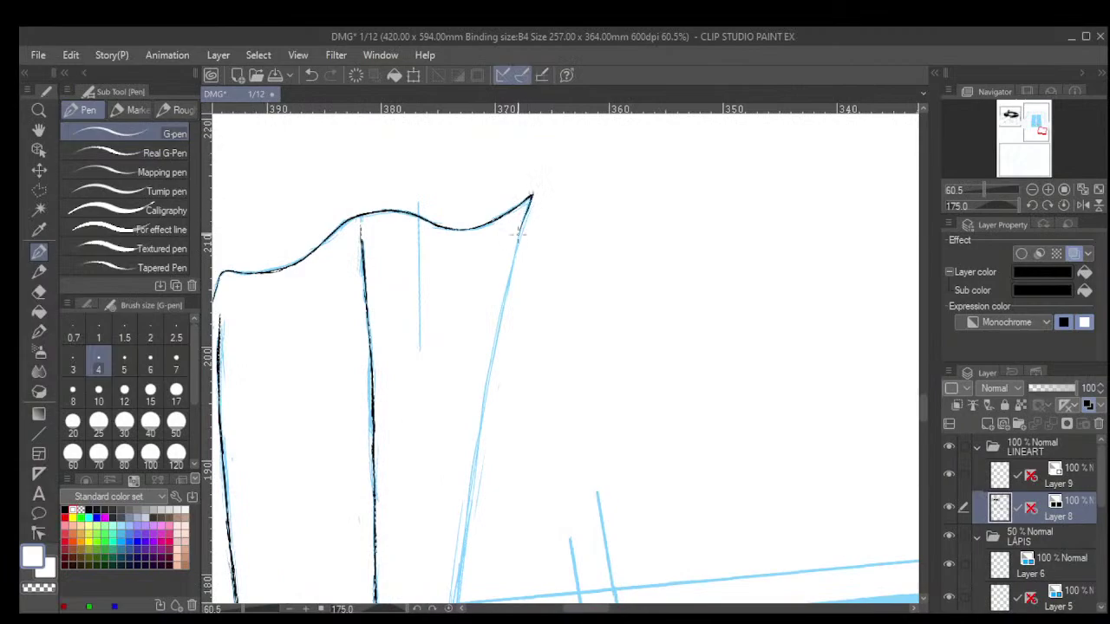
{"action": "scroll", "coordinate": [536, 193], "scroll_direction": "up", "scroll_amount": 2}
{"action": "left_click_drag", "start_coordinate": [527, 212], "coordinate": [490, 356]}
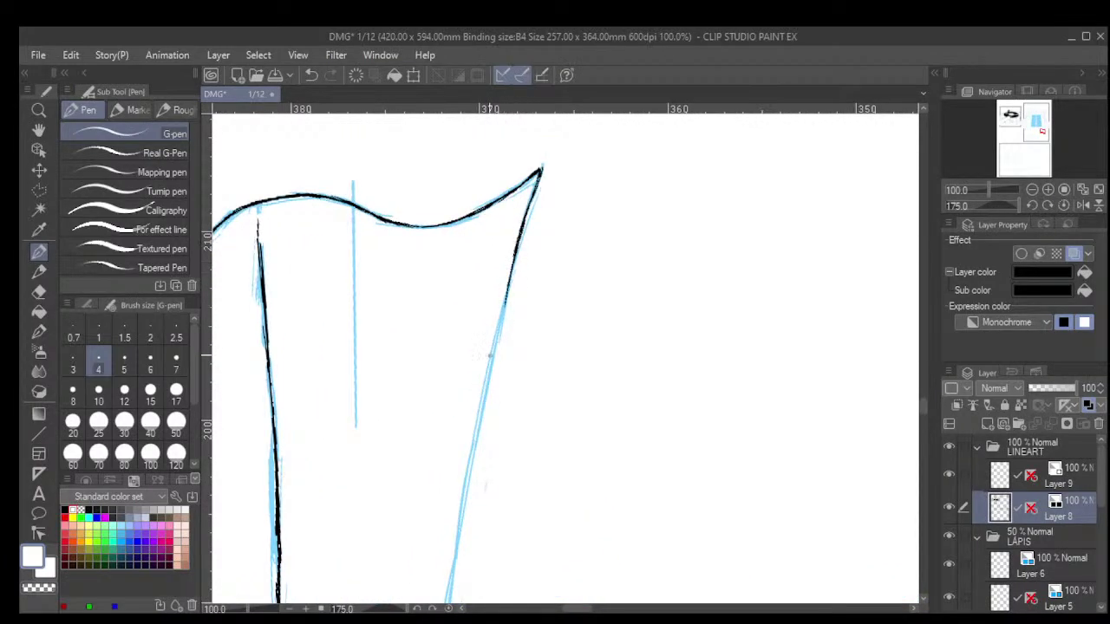
{"action": "left_click_drag", "start_coordinate": [508, 282], "coordinate": [477, 429]}
{"action": "scroll", "coordinate": [494, 419], "scroll_direction": "down", "scroll_amount": 1}
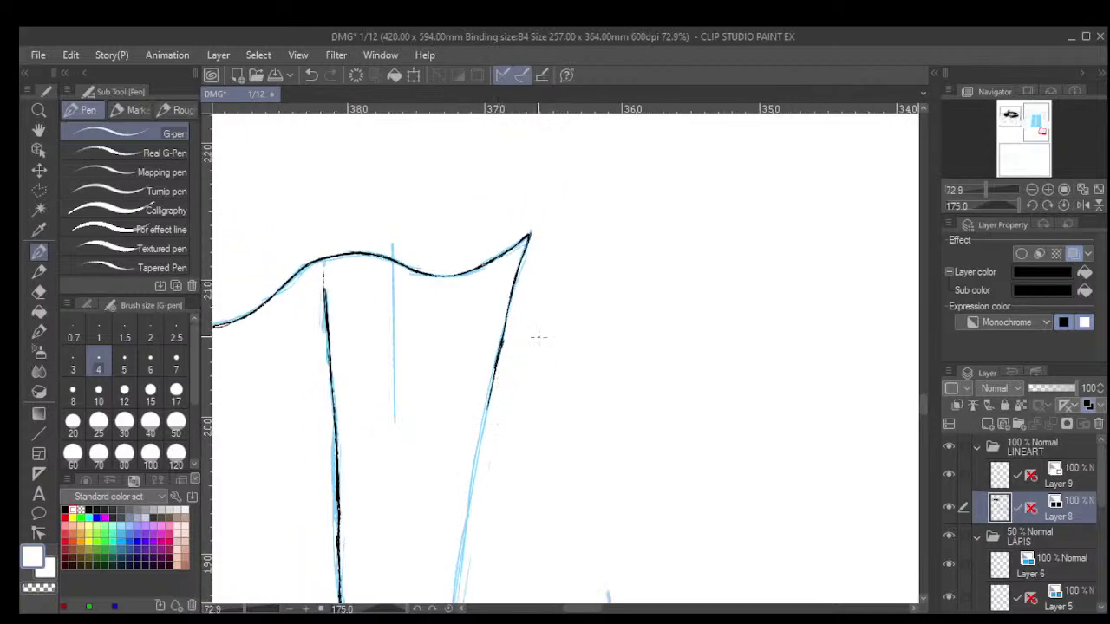
{"action": "key", "text": "ctrl+z"}
{"action": "key", "text": "ctrl+z"}
Extend the inked window-side edge of the right curtain farther up from the hem with overlapping strokes along the sketch.
{"action": "scroll", "coordinate": [529, 339], "scroll_direction": "up", "scroll_amount": 1}
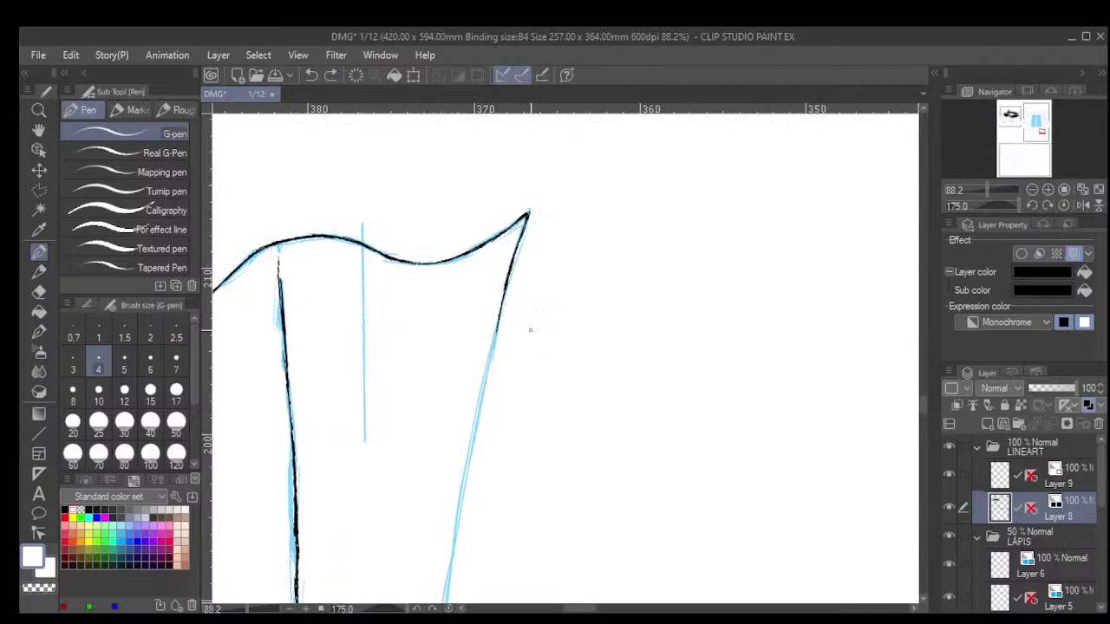
{"action": "scroll", "coordinate": [529, 329], "scroll_direction": "up", "scroll_amount": 3}
{"action": "left_click_drag", "start_coordinate": [491, 297], "coordinate": [473, 394]}
{"action": "left_click_drag", "start_coordinate": [483, 351], "coordinate": [463, 427]}
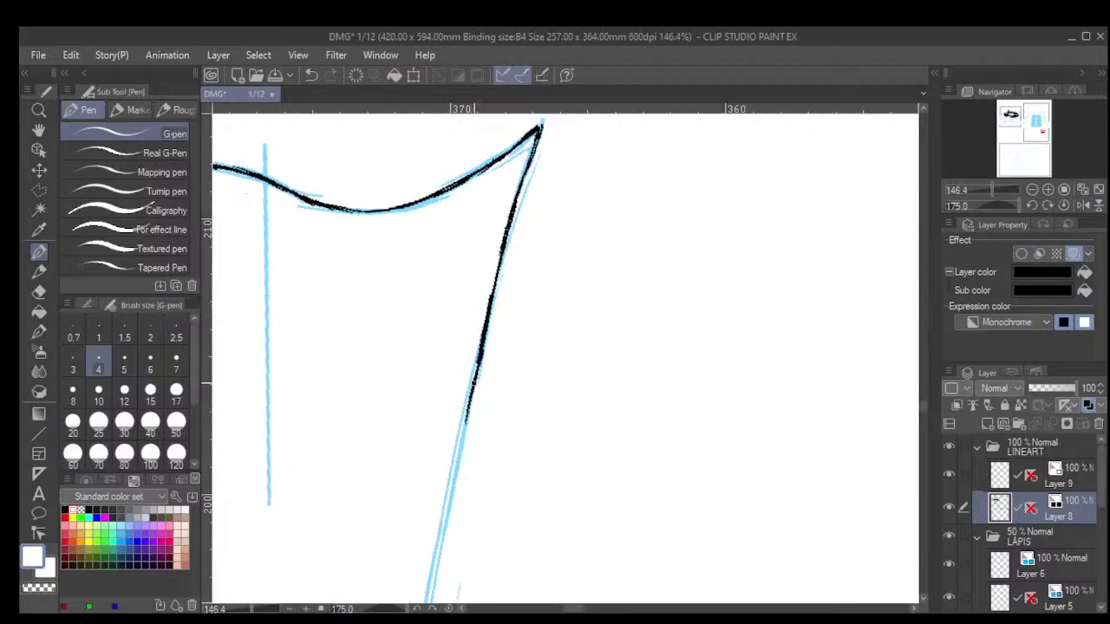
{"action": "left_click_drag", "start_coordinate": [479, 372], "coordinate": [434, 569]}
Ink the right curtain's window-side edge farther up from the hem with overlapping G-pen strokes at brush size 3.
{"action": "left_click", "coordinate": [73, 364]}
{"action": "left_click_drag", "start_coordinate": [444, 510], "coordinate": [428, 594]}
{"action": "left_click_drag", "start_coordinate": [524, 487], "coordinate": [564, 329]}
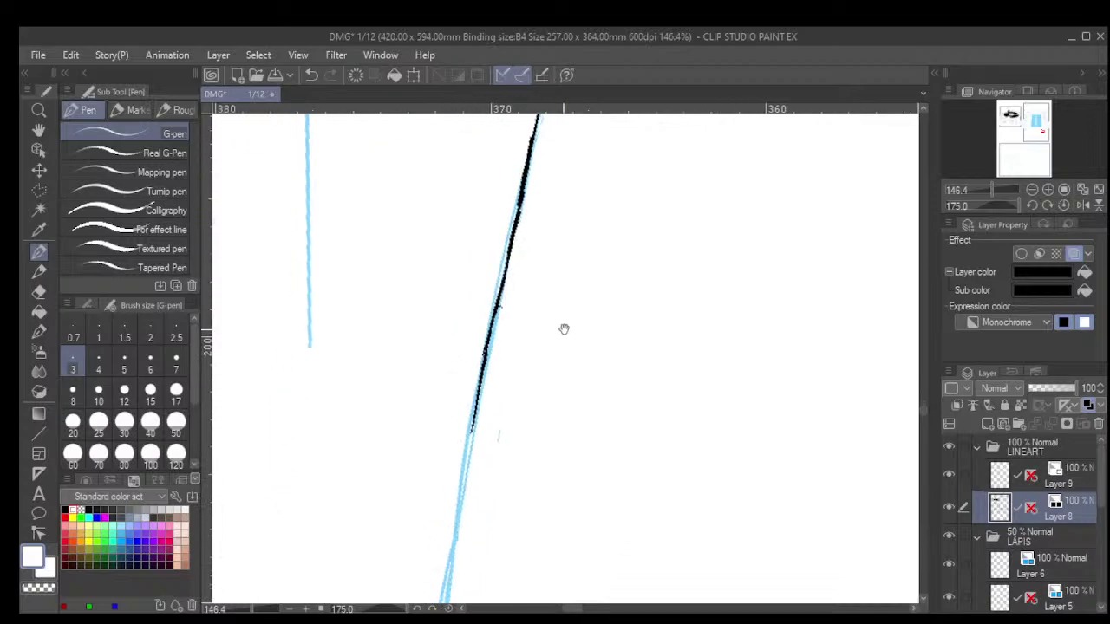
{"action": "left_click_drag", "start_coordinate": [549, 537], "coordinate": [563, 397]}
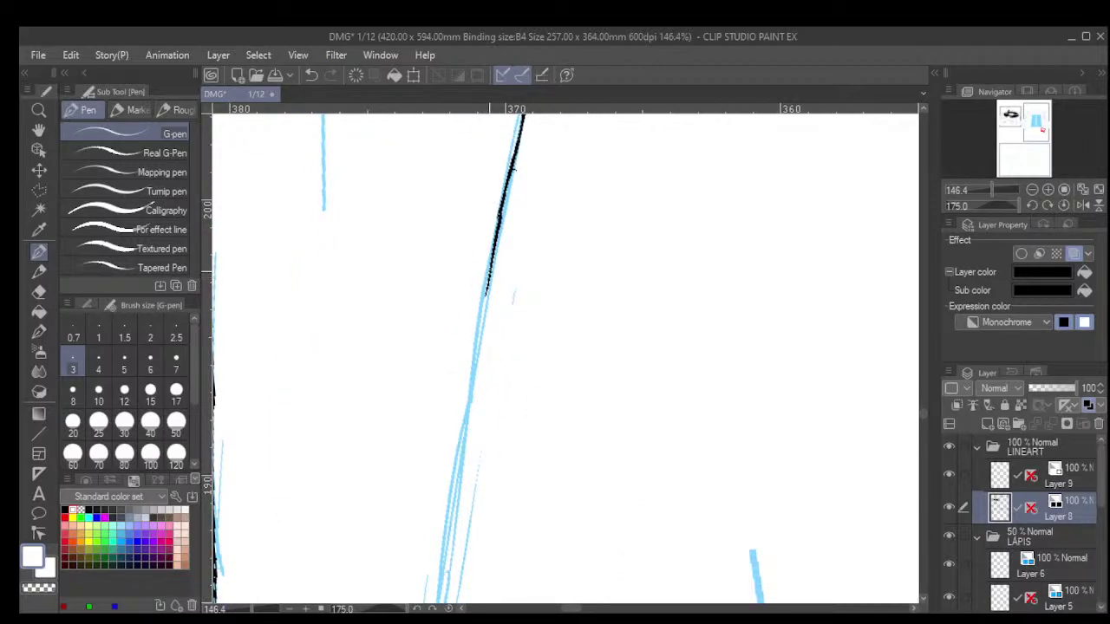
{"action": "left_click_drag", "start_coordinate": [487, 276], "coordinate": [470, 392]}
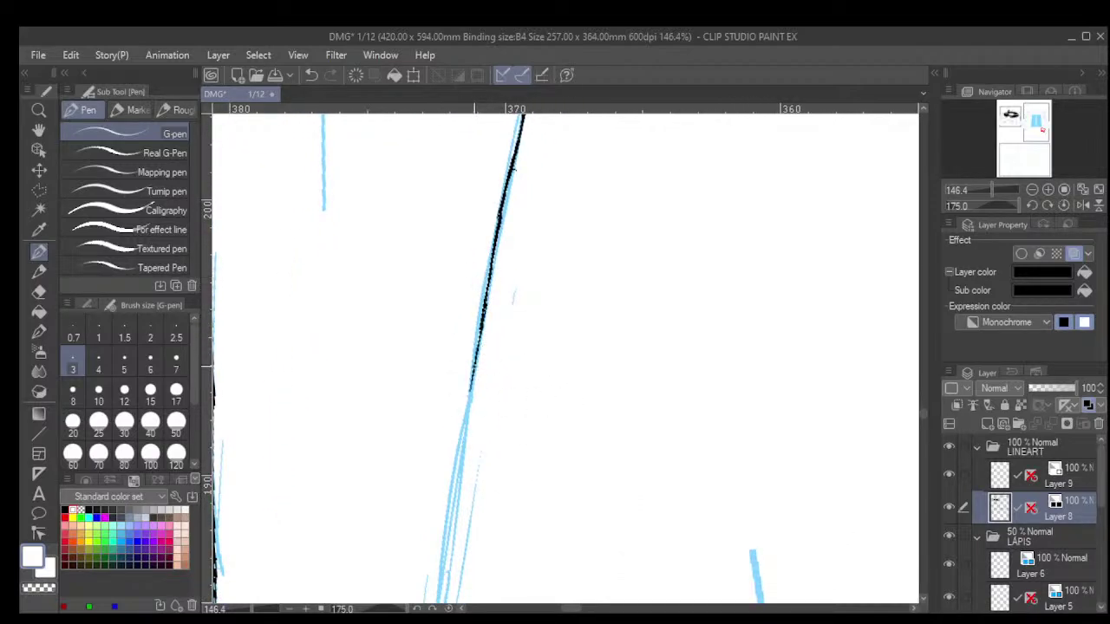
{"action": "left_click_drag", "start_coordinate": [479, 354], "coordinate": [459, 466]}
{"action": "left_click_drag", "start_coordinate": [469, 420], "coordinate": [451, 527]}
{"action": "left_click_drag", "start_coordinate": [460, 475], "coordinate": [445, 564]}
{"action": "left_click_drag", "start_coordinate": [450, 543], "coordinate": [443, 581]}
Continue the right curtain's inked window-side edge up past both lines of the window's bottom frame.
{"action": "left_click_drag", "start_coordinate": [531, 468], "coordinate": [614, 244]}
{"action": "left_click_drag", "start_coordinate": [557, 428], "coordinate": [612, 325]}
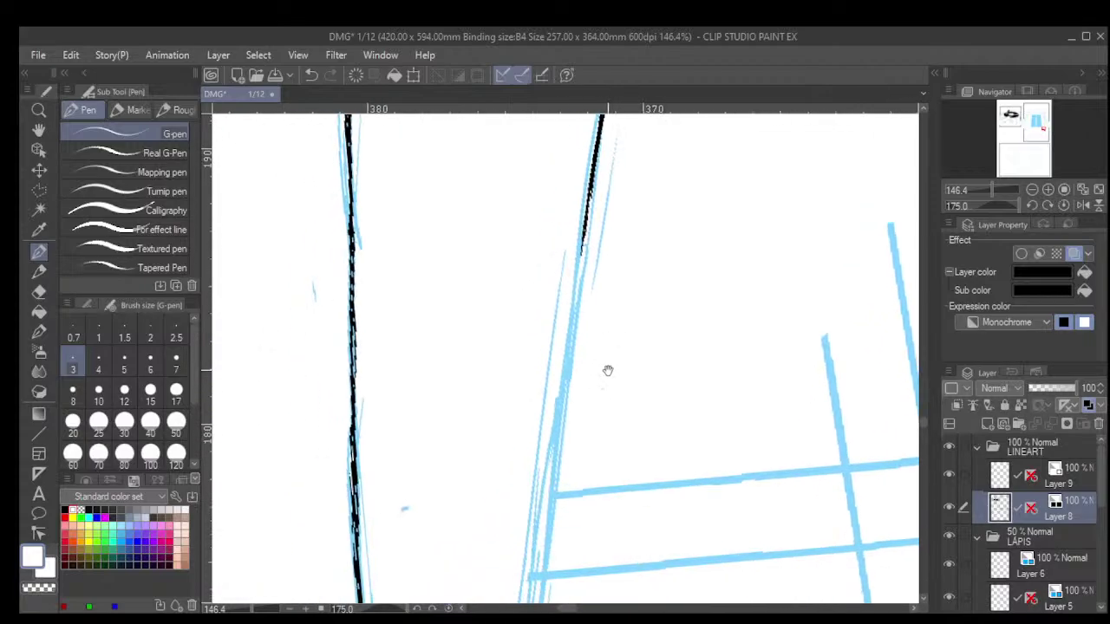
{"action": "left_click_drag", "start_coordinate": [584, 237], "coordinate": [560, 421]}
{"action": "left_click_drag", "start_coordinate": [568, 367], "coordinate": [553, 456]}
{"action": "left_click_drag", "start_coordinate": [563, 415], "coordinate": [548, 534]}
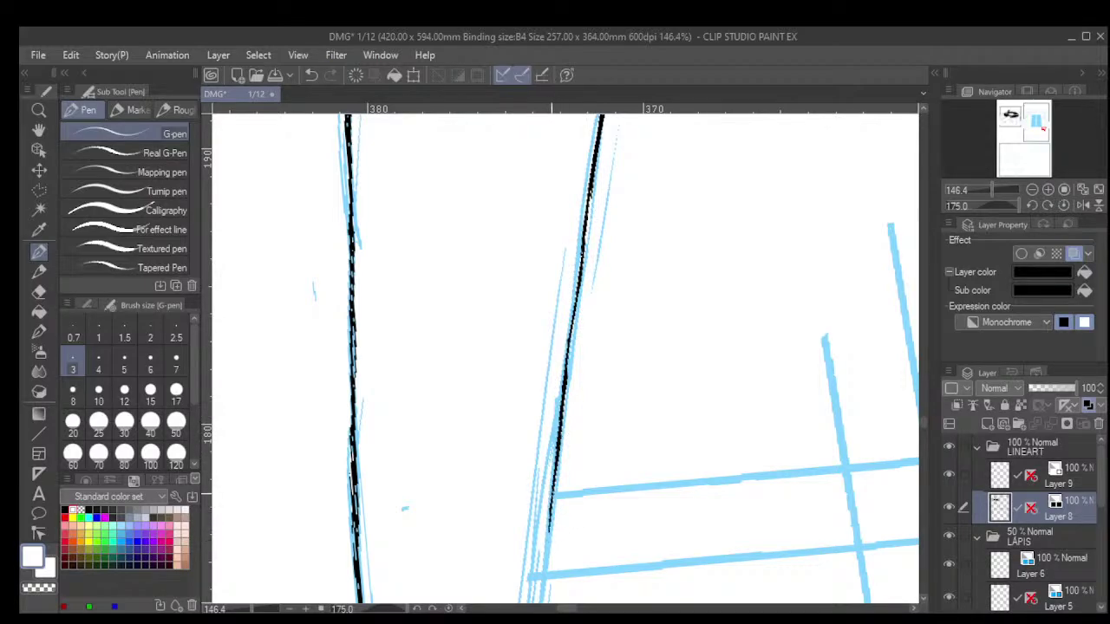
{"action": "left_click_drag", "start_coordinate": [556, 468], "coordinate": [543, 555]}
{"action": "left_click_drag", "start_coordinate": [552, 490], "coordinate": [541, 574]}
Ink the curtain edge from the bottom frame lines past the lowest shutter slat line, redoing the first stroke with shorter overlapping ones.
{"action": "left_click_drag", "start_coordinate": [653, 545], "coordinate": [664, 367]}
{"action": "left_click_drag", "start_coordinate": [609, 250], "coordinate": [578, 470]}
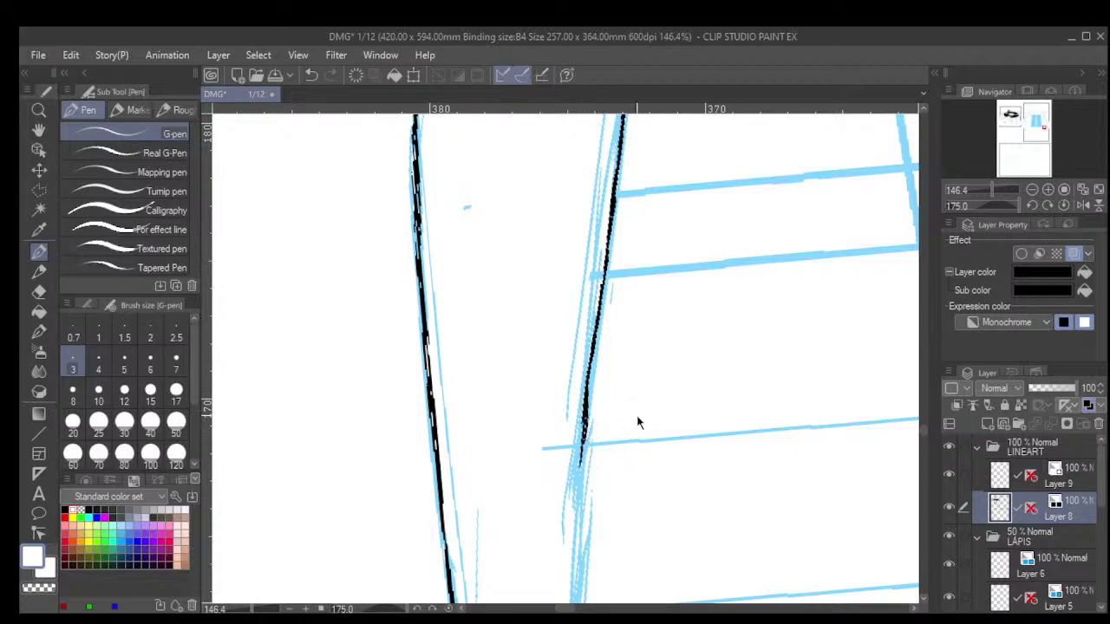
{"action": "key", "text": "ctrl+z"}
{"action": "left_click_drag", "start_coordinate": [594, 353], "coordinate": [578, 459]}
{"action": "left_click_drag", "start_coordinate": [583, 413], "coordinate": [574, 510]}
{"action": "left_click_drag", "start_coordinate": [582, 438], "coordinate": [575, 530]}
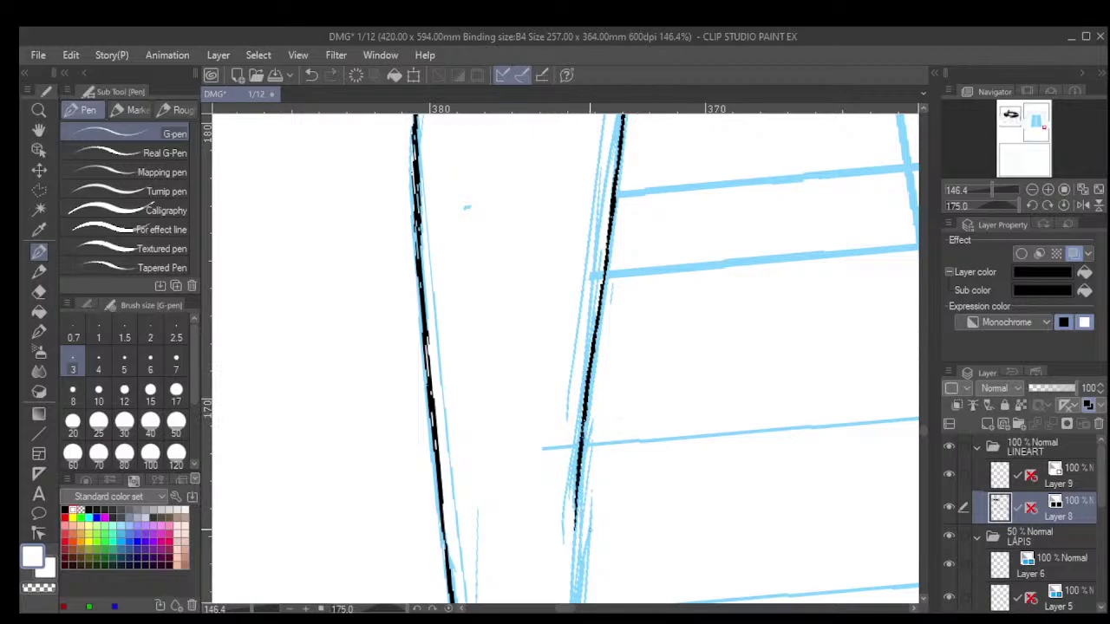
Extend the inked curtain edge along the sketch past the next two shutter slat lines.
{"action": "mouse_move", "coordinate": [610, 600]}
{"action": "left_mouse_down"}
{"action": "mouse_move", "coordinate": [617, 446]}
{"action": "mouse_move", "coordinate": [646, 374]}
{"action": "left_mouse_up"}
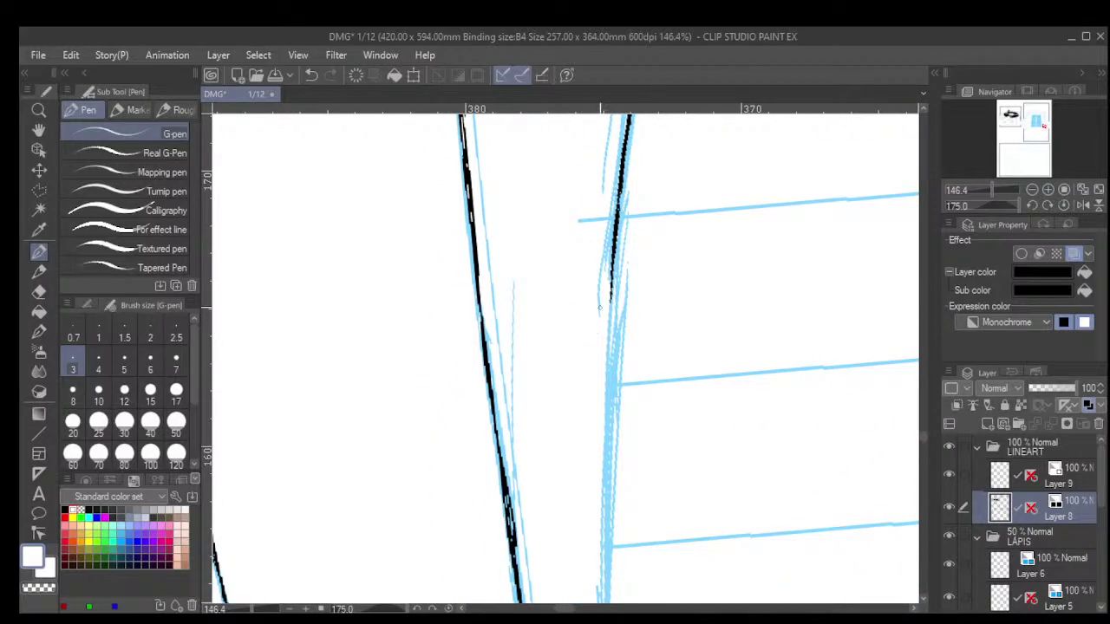
{"action": "left_click_drag", "start_coordinate": [614, 255], "coordinate": [605, 439]}
{"action": "left_click_drag", "start_coordinate": [607, 352], "coordinate": [605, 500]}
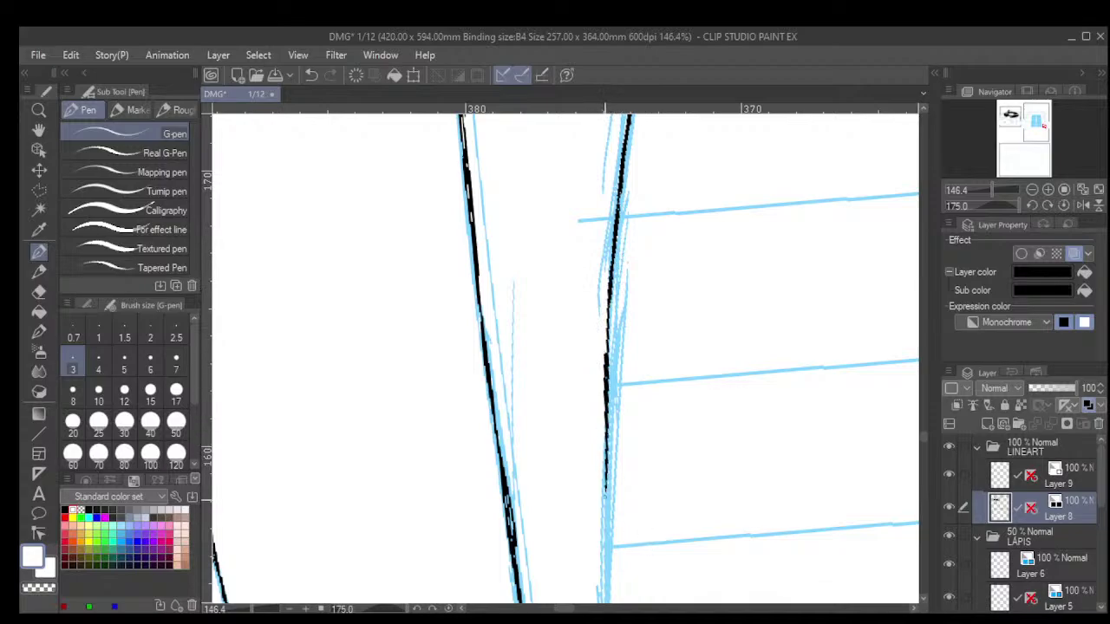
{"action": "left_click_drag", "start_coordinate": [607, 445], "coordinate": [603, 529]}
{"action": "left_click_drag", "start_coordinate": [606, 487], "coordinate": [602, 557]}
{"action": "left_click_drag", "start_coordinate": [605, 513], "coordinate": [600, 587]}
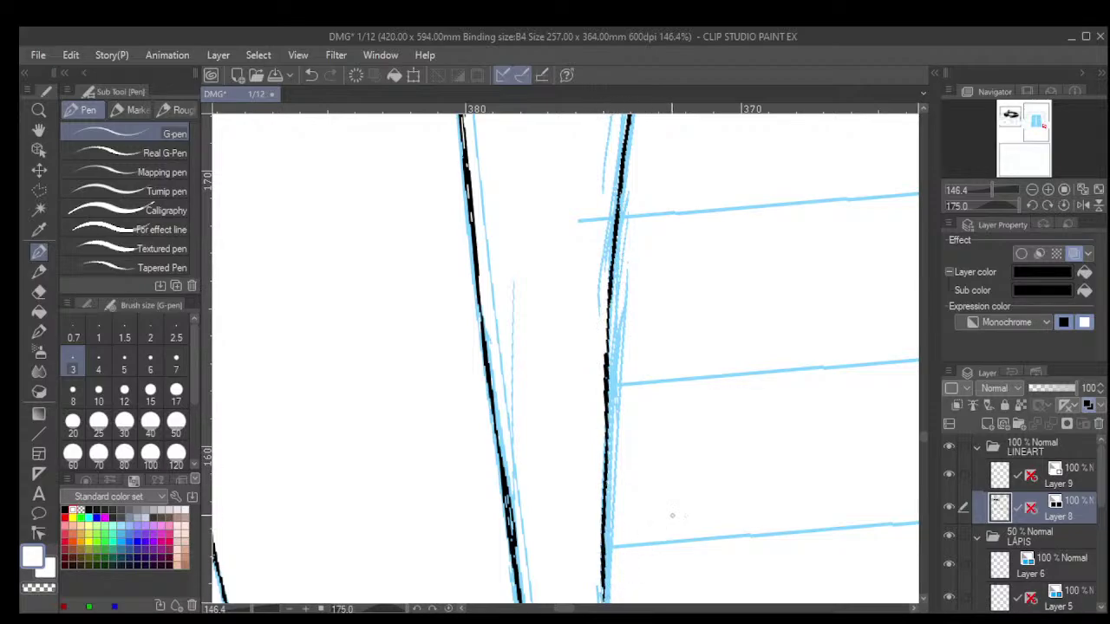
Ink the curtain edge's gentle bend beside the middle shutter slats, following the blue sketch.
{"action": "left_click_drag", "start_coordinate": [691, 520], "coordinate": [642, 325]}
{"action": "left_click_drag", "start_coordinate": [626, 516], "coordinate": [622, 375]}
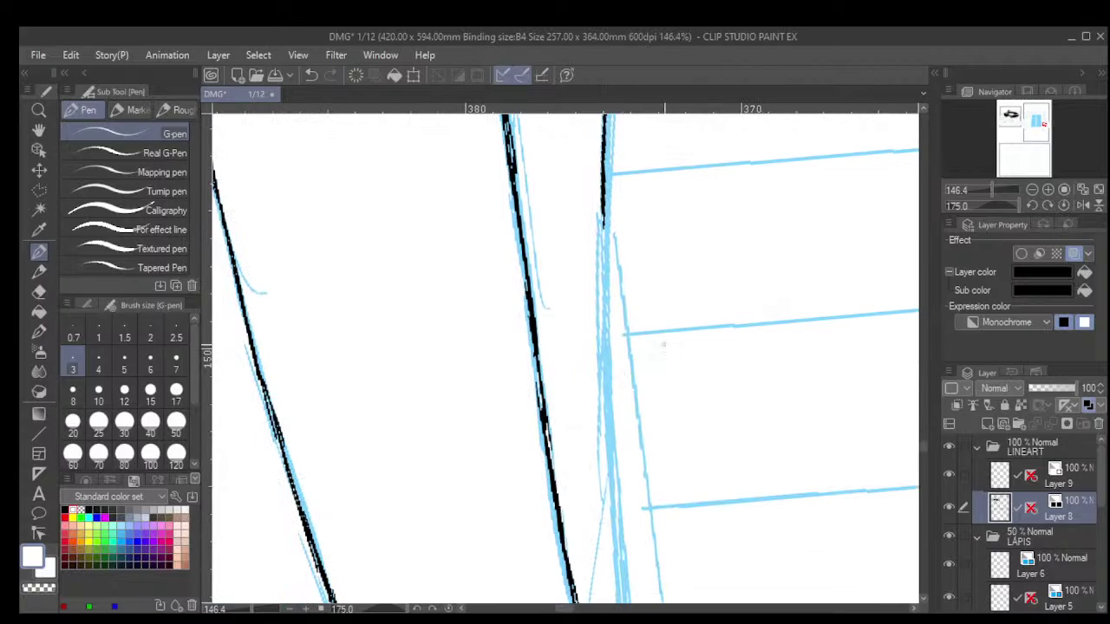
{"action": "left_click_drag", "start_coordinate": [603, 204], "coordinate": [600, 290]}
{"action": "left_click_drag", "start_coordinate": [602, 235], "coordinate": [600, 319]}
{"action": "left_click_drag", "start_coordinate": [603, 260], "coordinate": [601, 373]}
{"action": "mouse_move", "coordinate": [603, 309]}
{"action": "left_mouse_down"}
{"action": "mouse_move", "coordinate": [608, 420]}
{"action": "mouse_move", "coordinate": [628, 460]}
{"action": "mouse_move", "coordinate": [605, 378]}
{"action": "mouse_move", "coordinate": [608, 465]}
{"action": "left_mouse_up"}
{"action": "left_click_drag", "start_coordinate": [606, 408], "coordinate": [614, 492]}
{"action": "left_click_drag", "start_coordinate": [607, 434], "coordinate": [617, 527]}
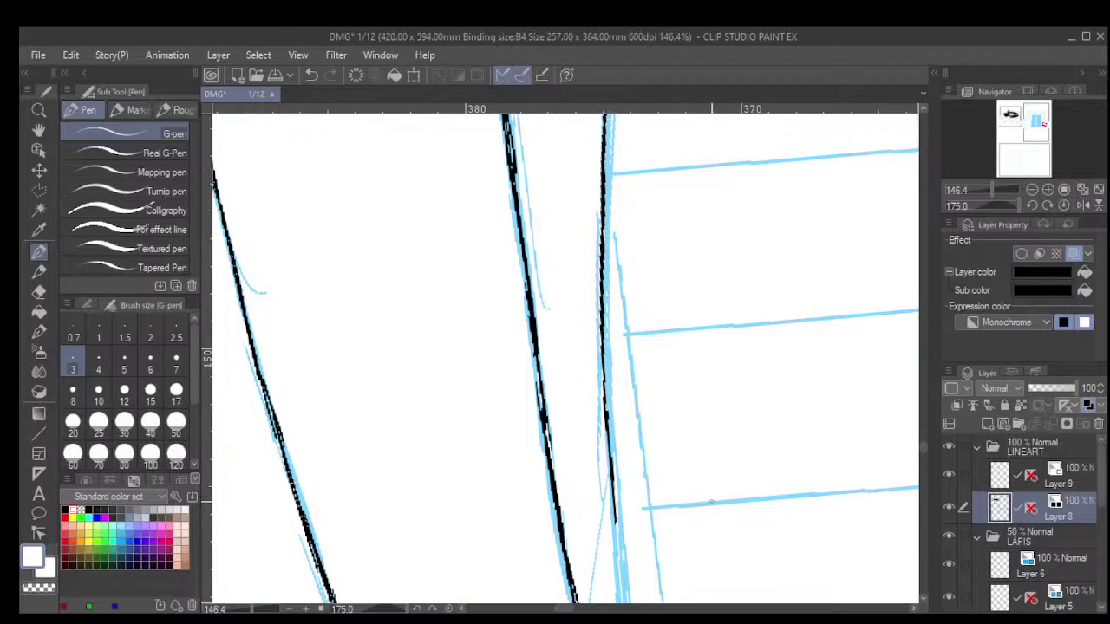
Ink the curtain edge as it slants toward the neighbouring fold line.
{"action": "left_click_drag", "start_coordinate": [674, 598], "coordinate": [651, 372]}
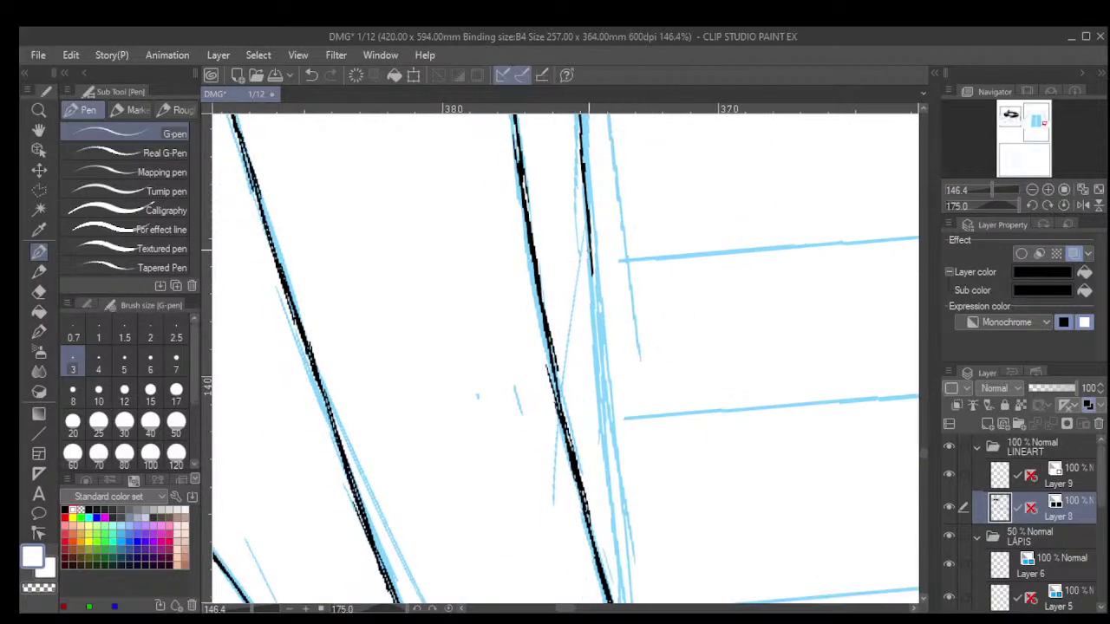
{"action": "left_click_drag", "start_coordinate": [588, 234], "coordinate": [598, 330]}
{"action": "left_click_drag", "start_coordinate": [593, 284], "coordinate": [600, 350]}
{"action": "left_click_drag", "start_coordinate": [591, 286], "coordinate": [609, 406]}
{"action": "left_click_drag", "start_coordinate": [602, 367], "coordinate": [621, 506]}
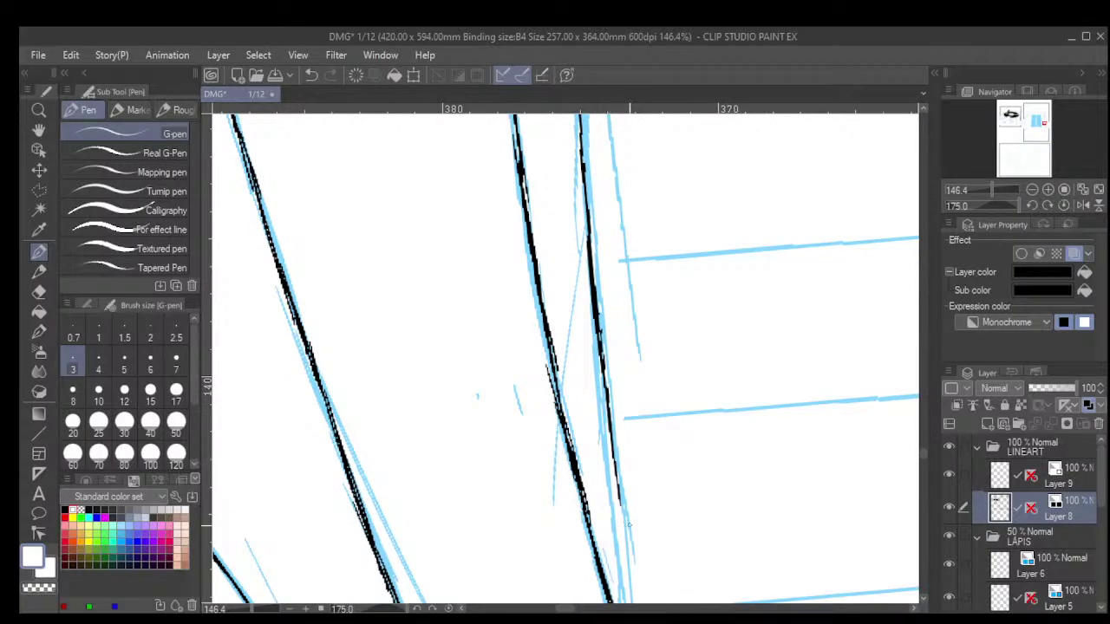
{"action": "left_click_drag", "start_coordinate": [610, 454], "coordinate": [626, 545]}
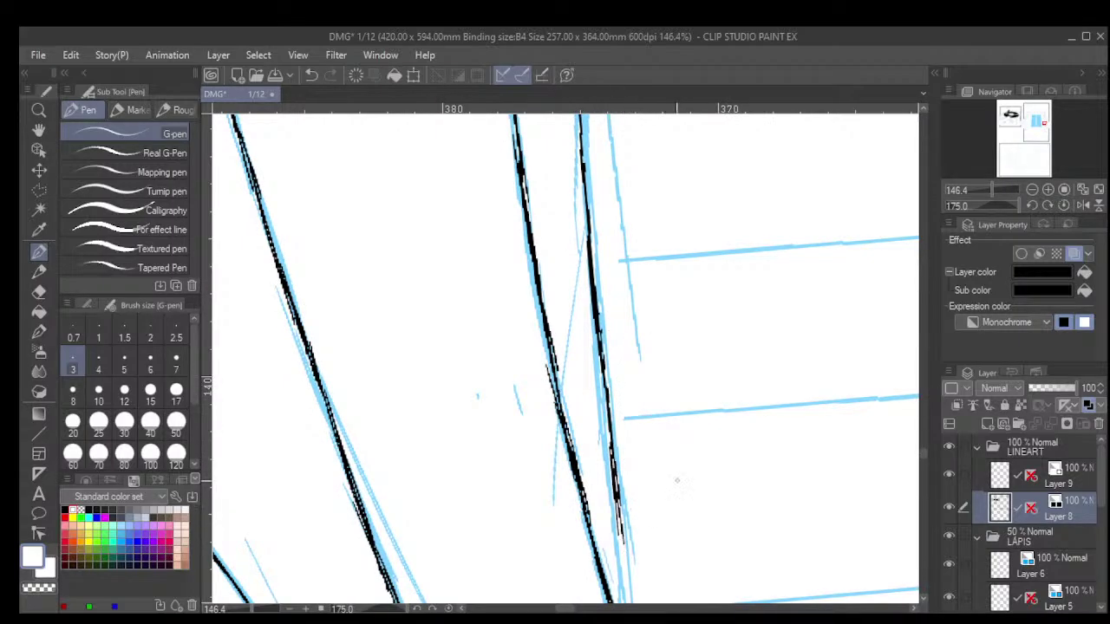
Undo the last two strokes and re-ink the curtain edge until it joins the neighbouring fold line.
{"action": "key", "text": "ctrl+z"}
{"action": "key", "text": "ctrl+z"}
{"action": "left_click_drag", "start_coordinate": [677, 508], "coordinate": [664, 379]}
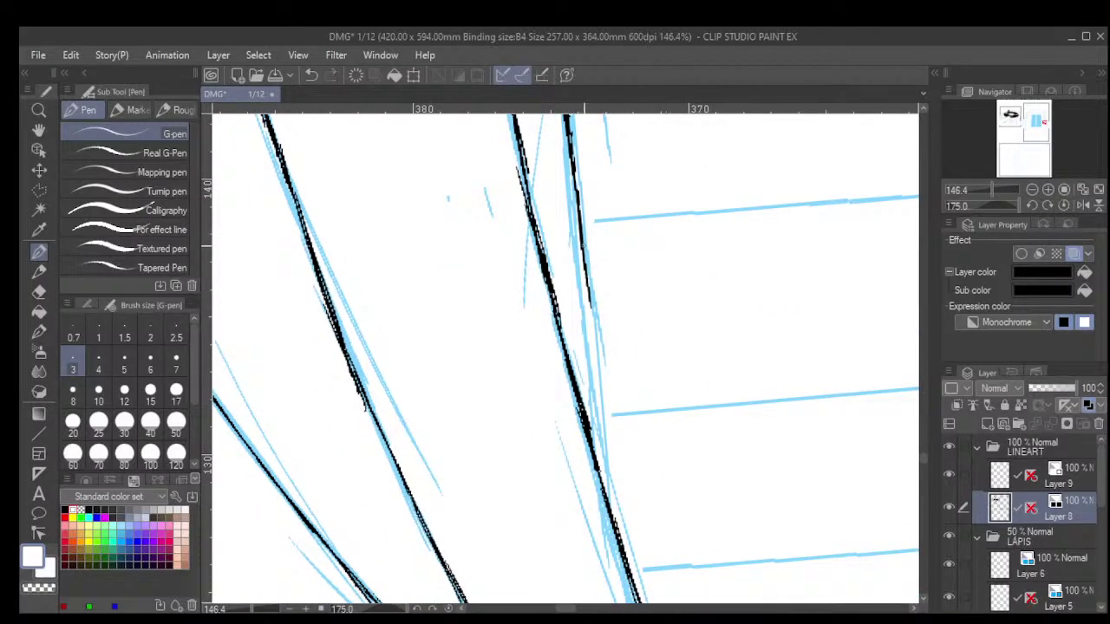
{"action": "left_click_drag", "start_coordinate": [588, 301], "coordinate": [611, 458]}
{"action": "left_click_drag", "start_coordinate": [596, 406], "coordinate": [613, 512]}
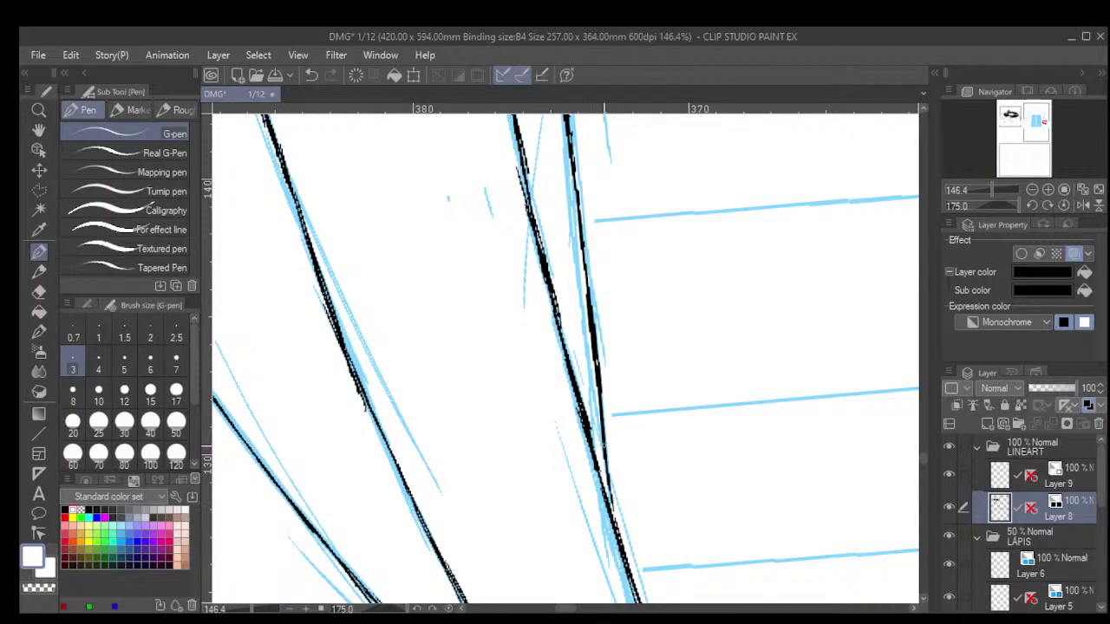
Reset the canvas rotation to 0 degrees and examine the inked right curtain and the whole window panel.
{"action": "scroll", "coordinate": [616, 438], "scroll_direction": "down", "scroll_amount": 10}
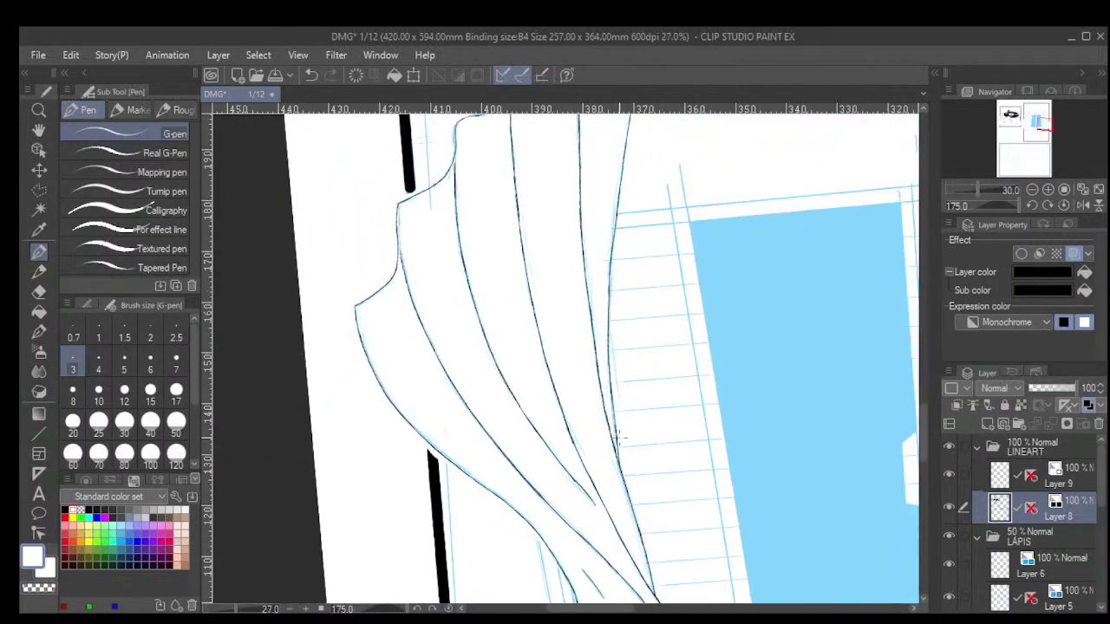
{"action": "scroll", "coordinate": [617, 438], "scroll_direction": "down", "scroll_amount": 4}
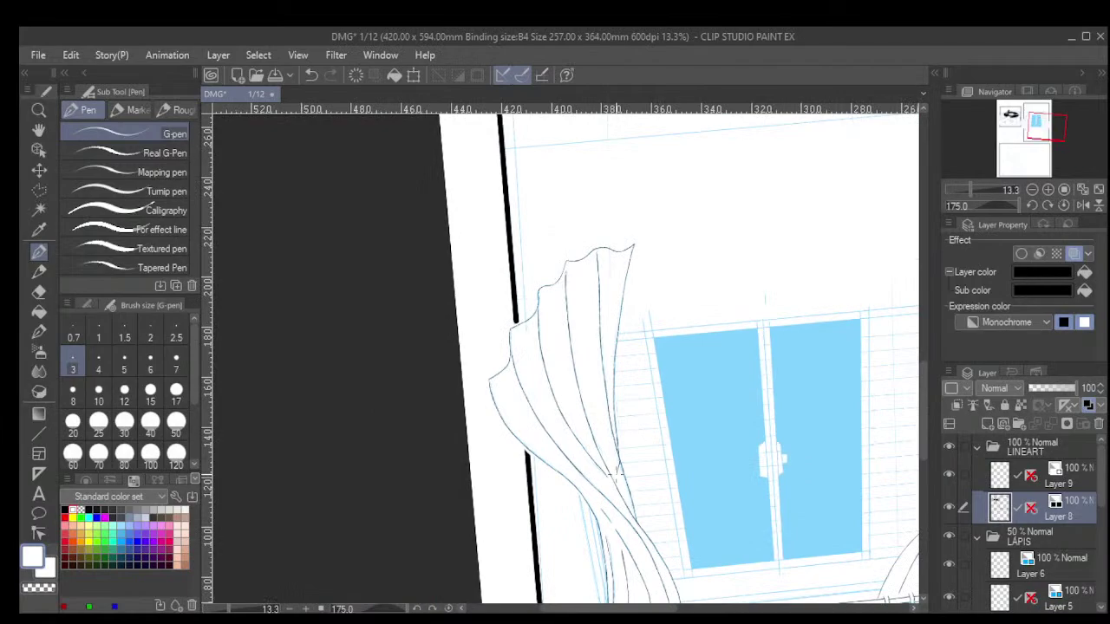
{"action": "scroll", "coordinate": [595, 489], "scroll_direction": "down", "scroll_amount": 19}
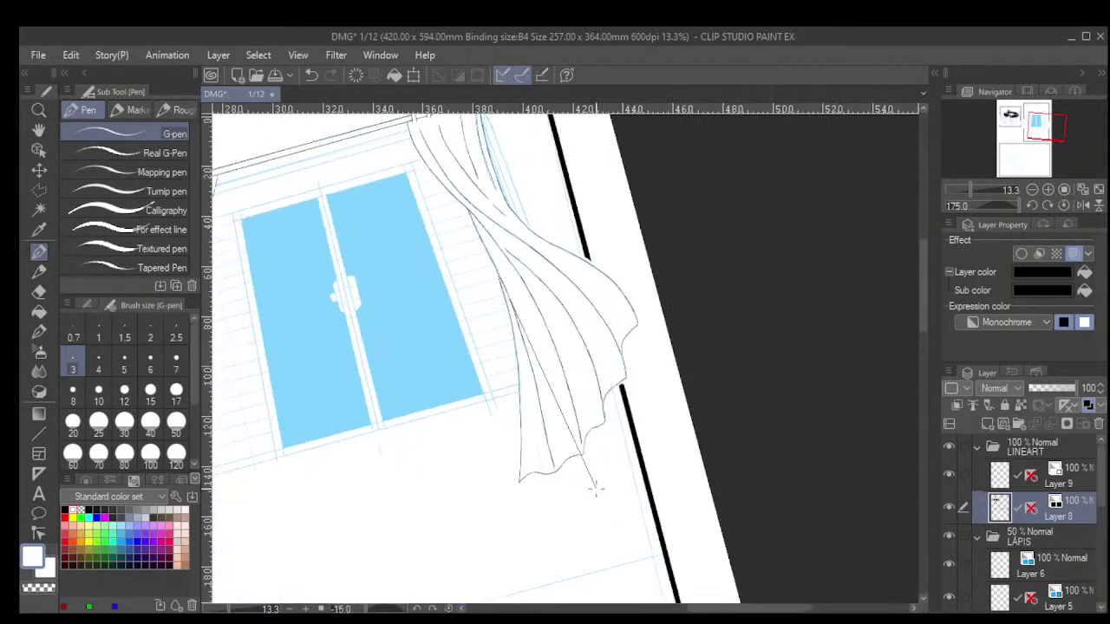
{"action": "mouse_move", "coordinate": [596, 490]}
{"action": "left_mouse_down"}
{"action": "mouse_move", "coordinate": [600, 498]}
{"action": "mouse_move", "coordinate": [596, 490]}
{"action": "left_mouse_up"}
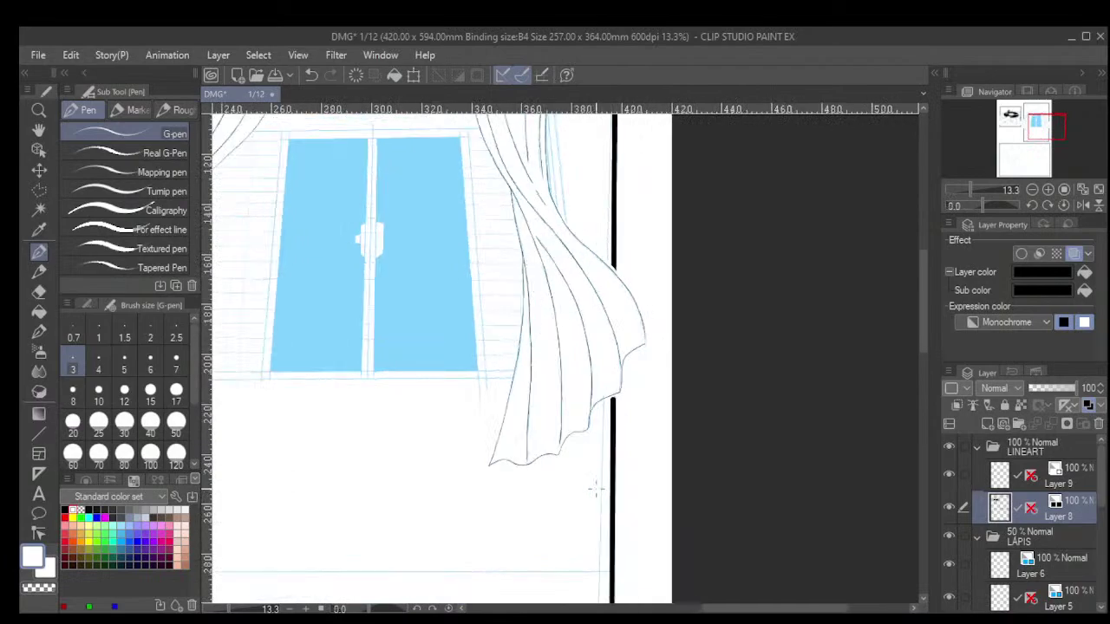
{"action": "scroll", "coordinate": [595, 488], "scroll_direction": "down", "scroll_amount": 3}
{"action": "left_click_drag", "start_coordinate": [406, 507], "coordinate": [558, 510]}
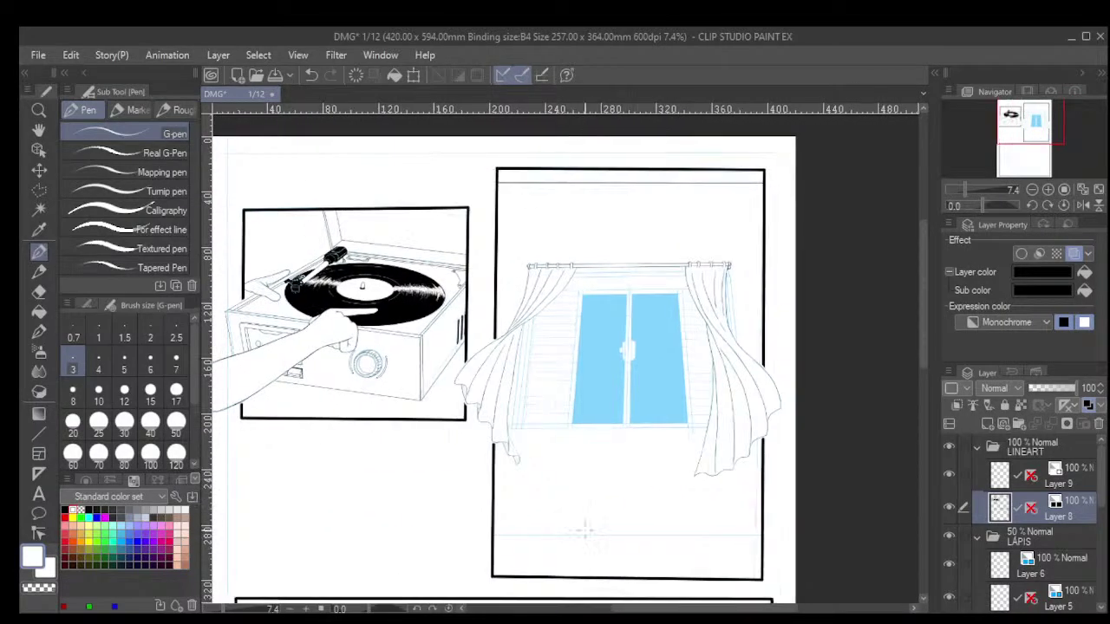
{"action": "left_click_drag", "start_coordinate": [607, 543], "coordinate": [589, 489]}
Ink a straight horizontal line across the lower part of the window panel over the blue guide, using brush size 6.
{"action": "scroll", "coordinate": [548, 498], "scroll_direction": "up", "scroll_amount": 3}
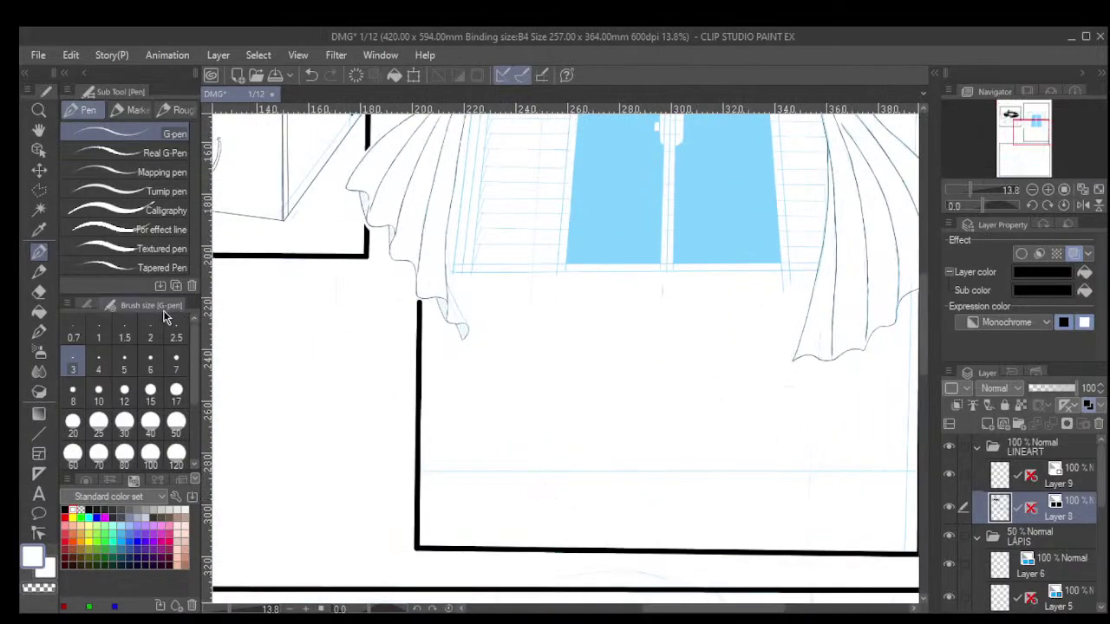
{"action": "left_click", "coordinate": [150, 361]}
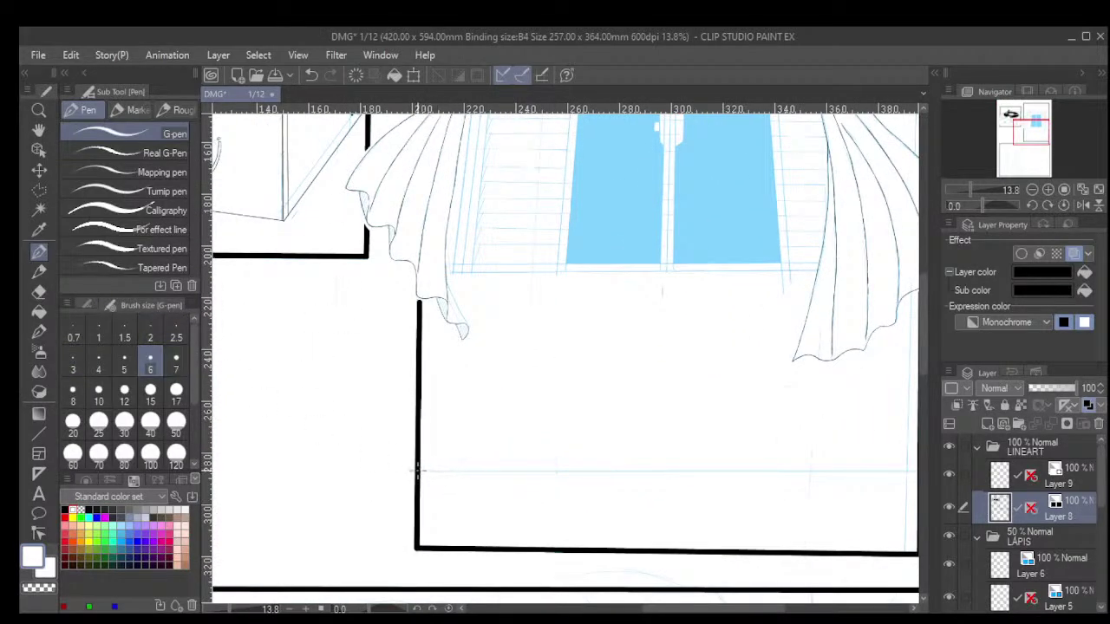
{"action": "scroll", "coordinate": [424, 466], "scroll_direction": "down", "scroll_amount": 1}
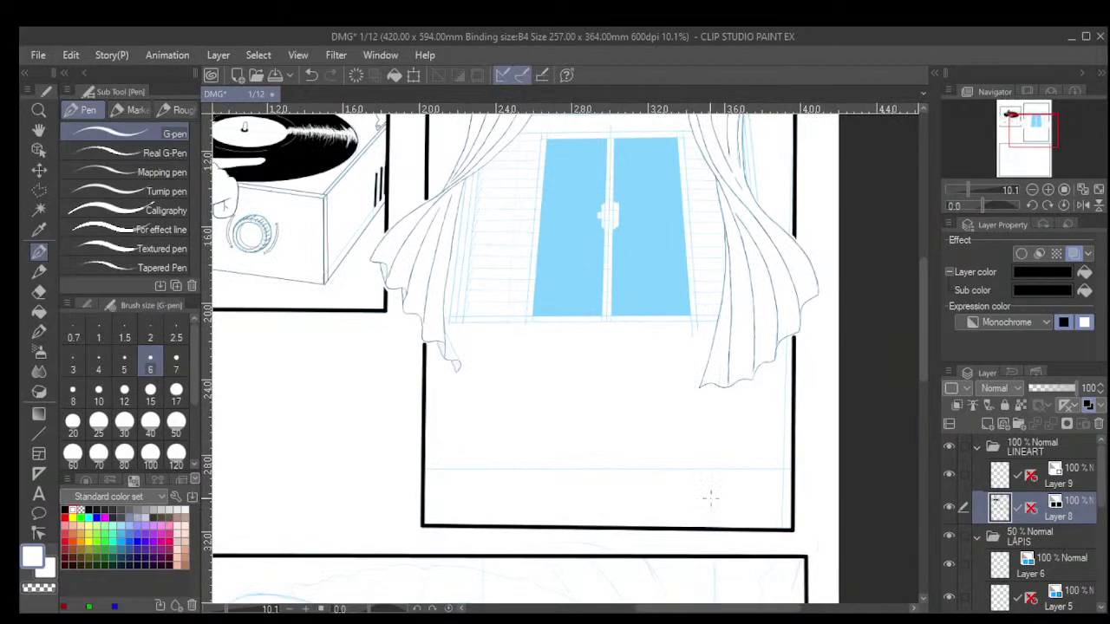
{"action": "left_click", "coordinate": [785, 471], "text": "shift"}
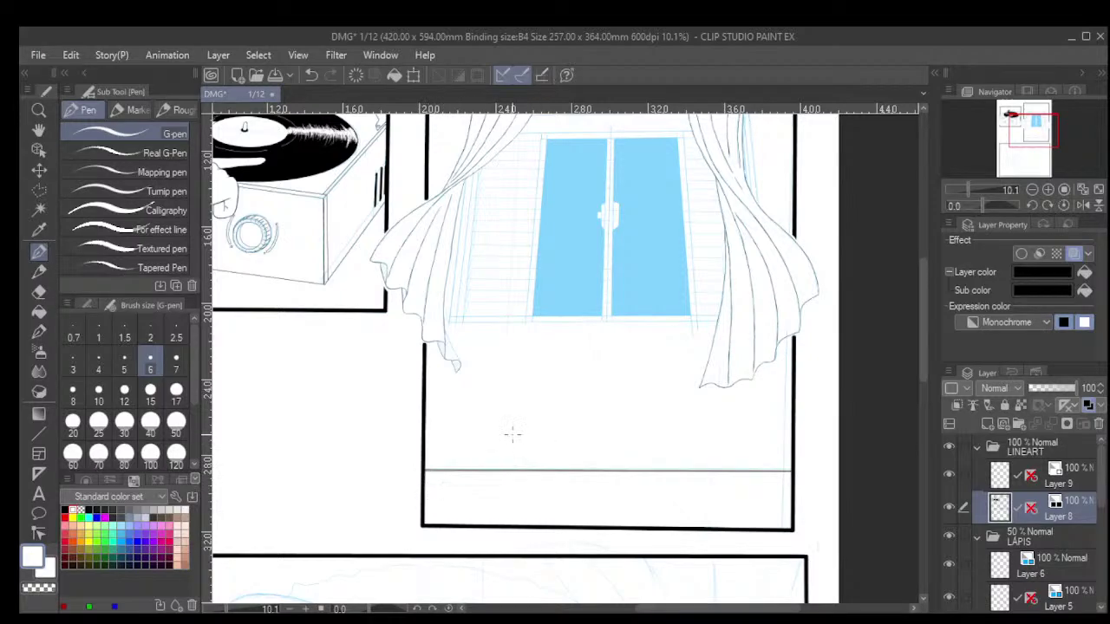
Ink the window frame's straight outer left edge and its bottom edge between the two curtains with brush size 3.
{"action": "scroll", "coordinate": [514, 368], "scroll_direction": "down", "scroll_amount": 4}
{"action": "scroll", "coordinate": [396, 339], "scroll_direction": "up", "scroll_amount": 1}
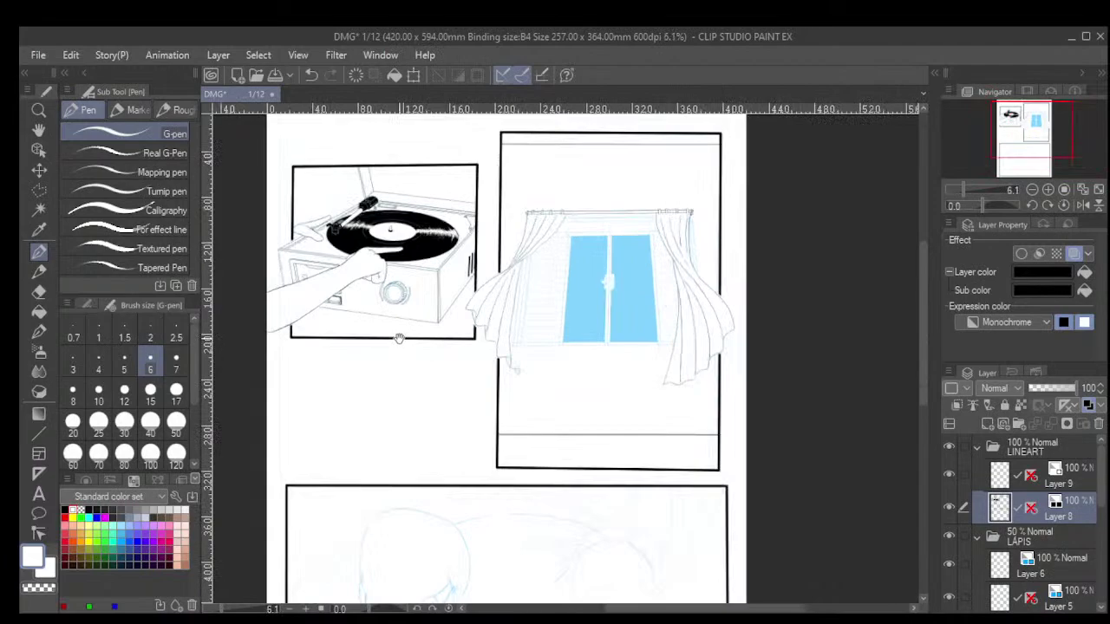
{"action": "scroll", "coordinate": [399, 338], "scroll_direction": "up", "scroll_amount": 5}
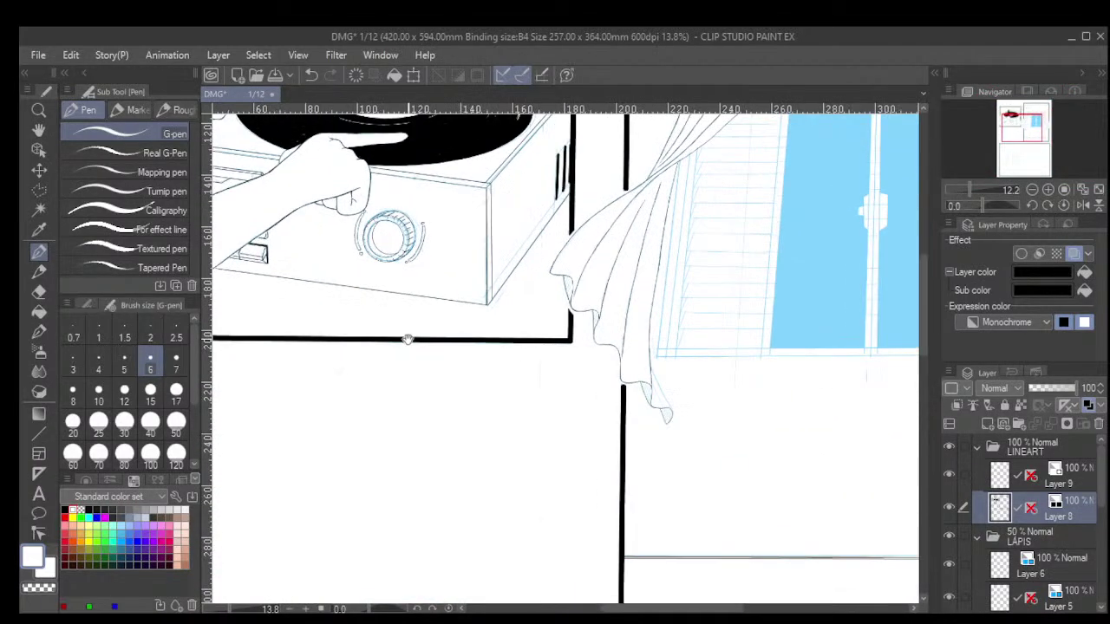
{"action": "left_click_drag", "start_coordinate": [598, 389], "coordinate": [403, 438]}
{"action": "scroll", "coordinate": [509, 304], "scroll_direction": "up", "scroll_amount": 1}
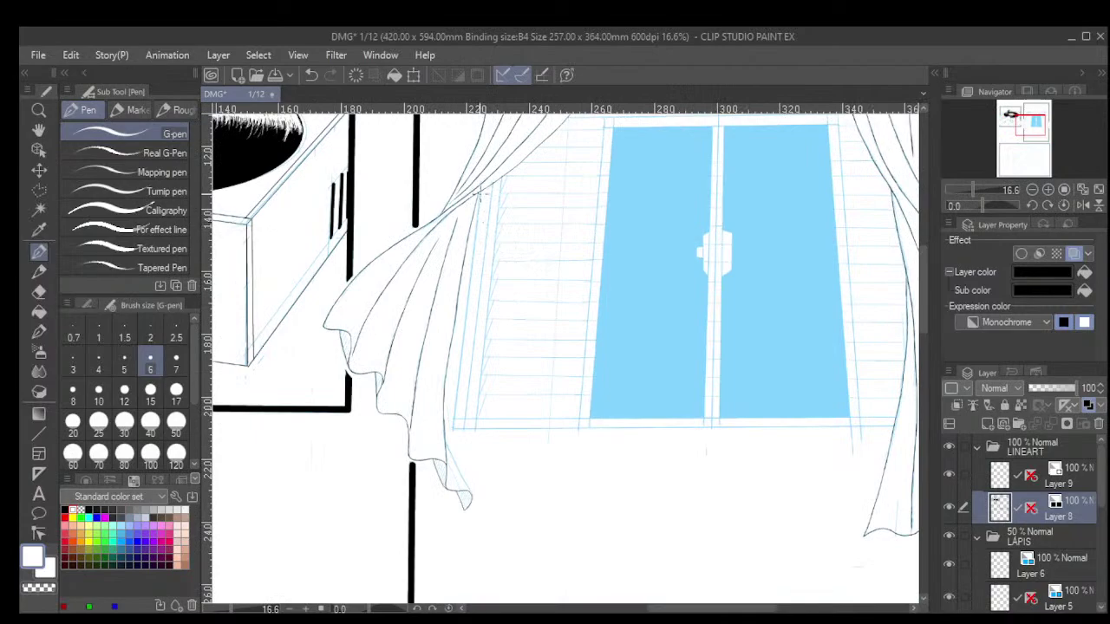
{"action": "left_click", "coordinate": [97, 371]}
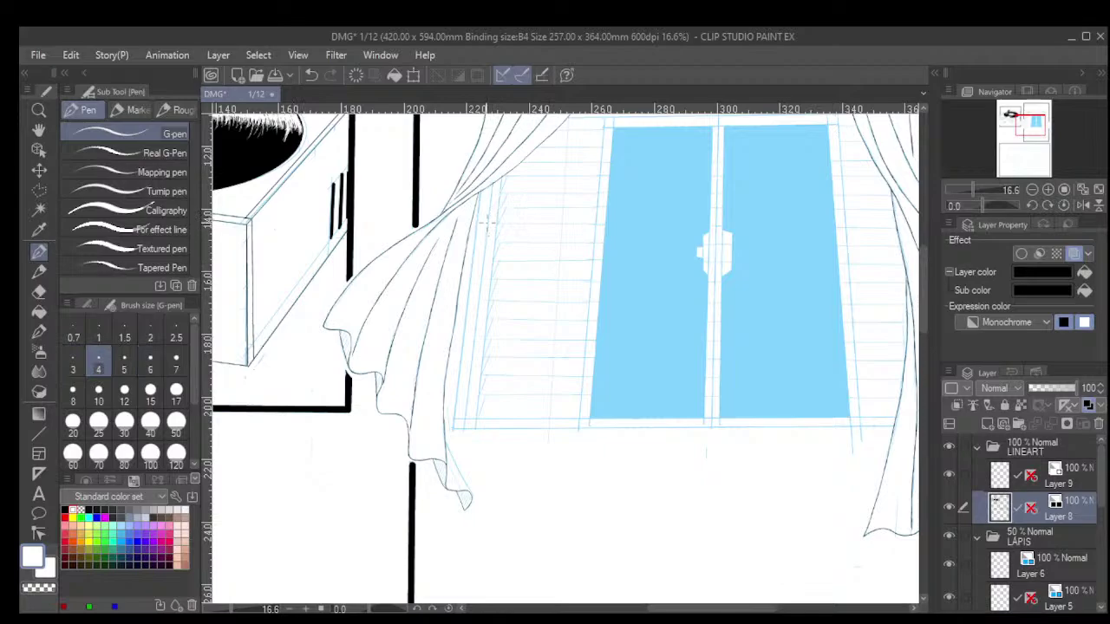
{"action": "left_click", "coordinate": [73, 377]}
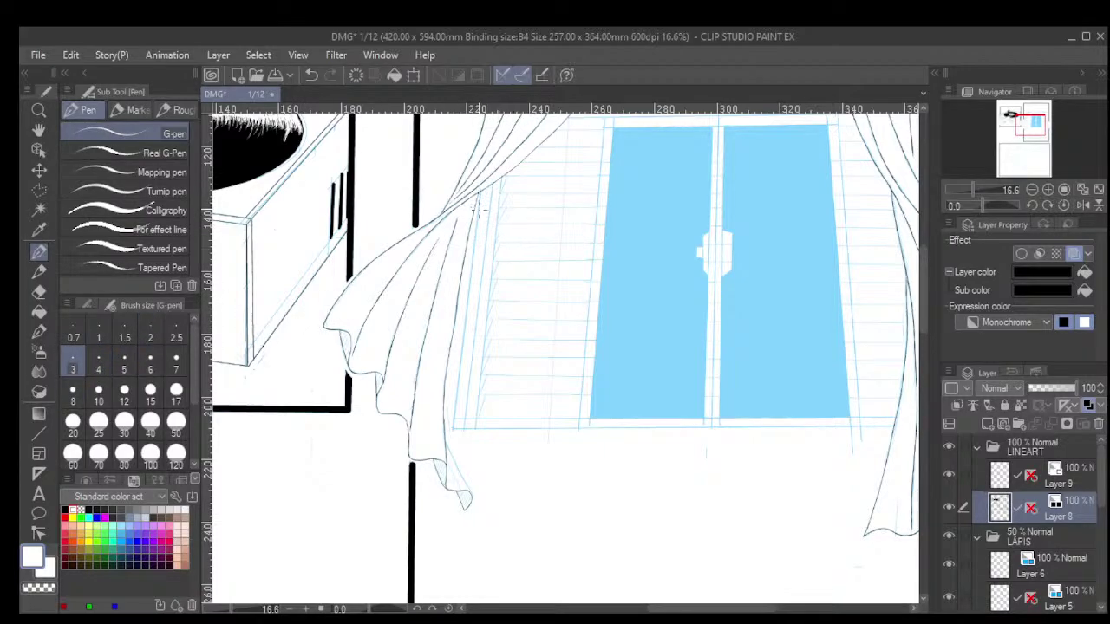
{"action": "left_click", "coordinate": [480, 192]}
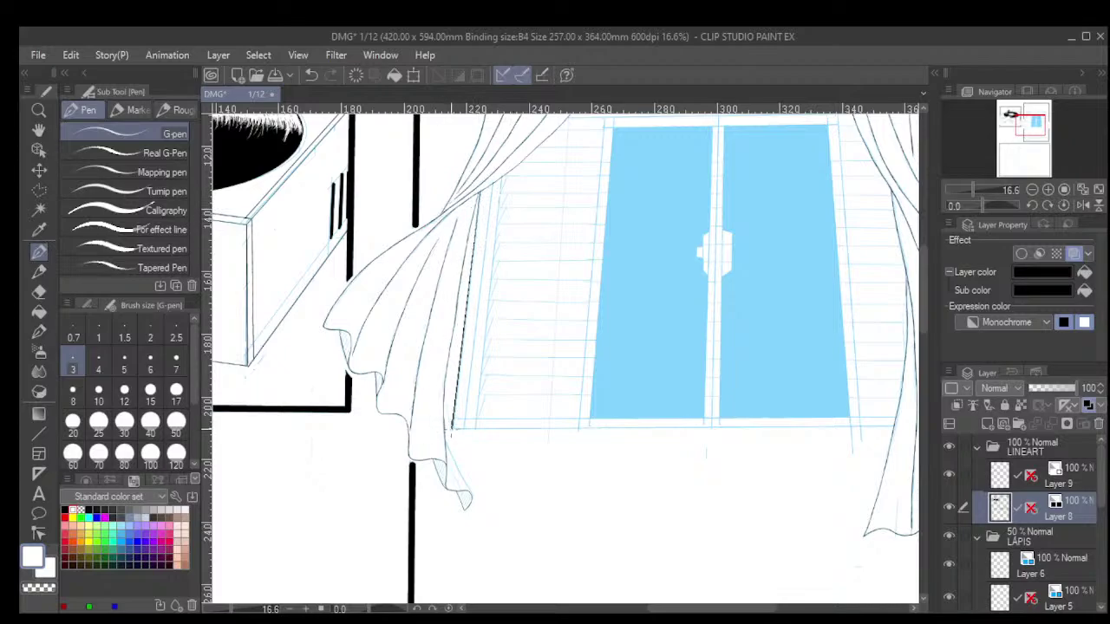
{"action": "left_click", "coordinate": [451, 429], "text": "shift"}
{"action": "left_click_drag", "start_coordinate": [452, 426], "coordinate": [893, 425]}
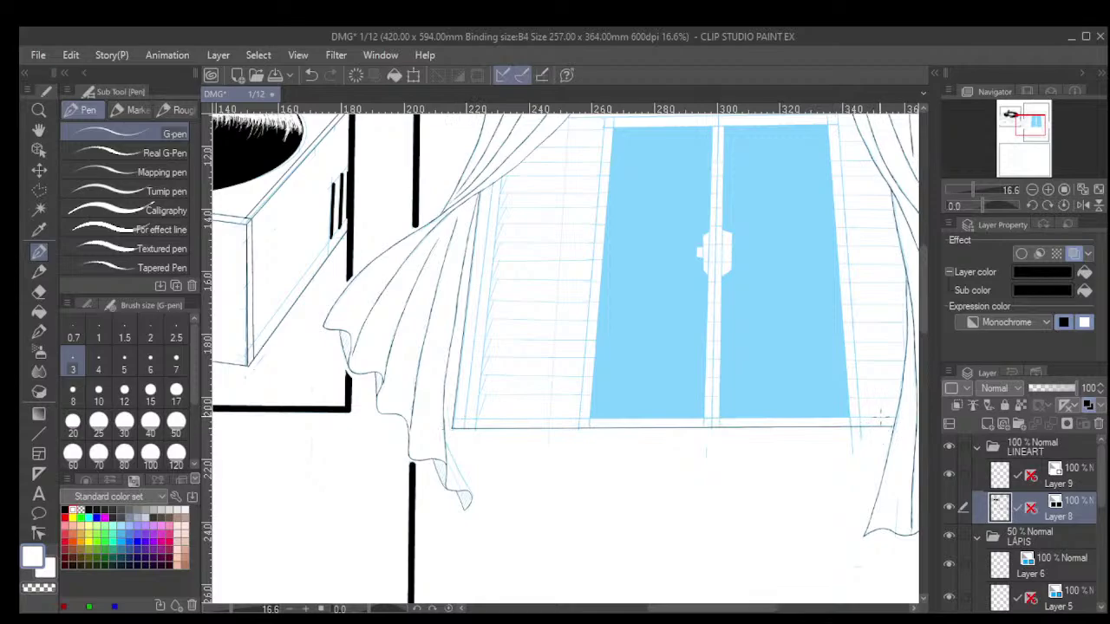
Ink the narrow back folds hanging behind the right curtain, from the rod's end down to the curtain's outer edge.
{"action": "scroll", "coordinate": [615, 351], "scroll_direction": "down", "scroll_amount": 5}
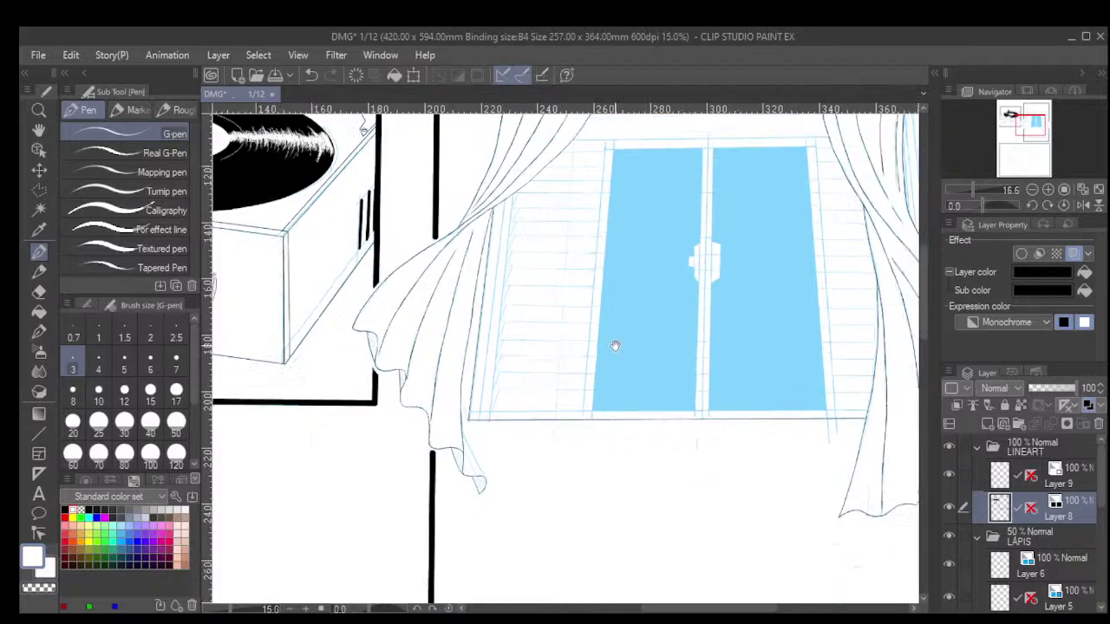
{"action": "scroll", "coordinate": [541, 420], "scroll_direction": "up", "scroll_amount": 8}
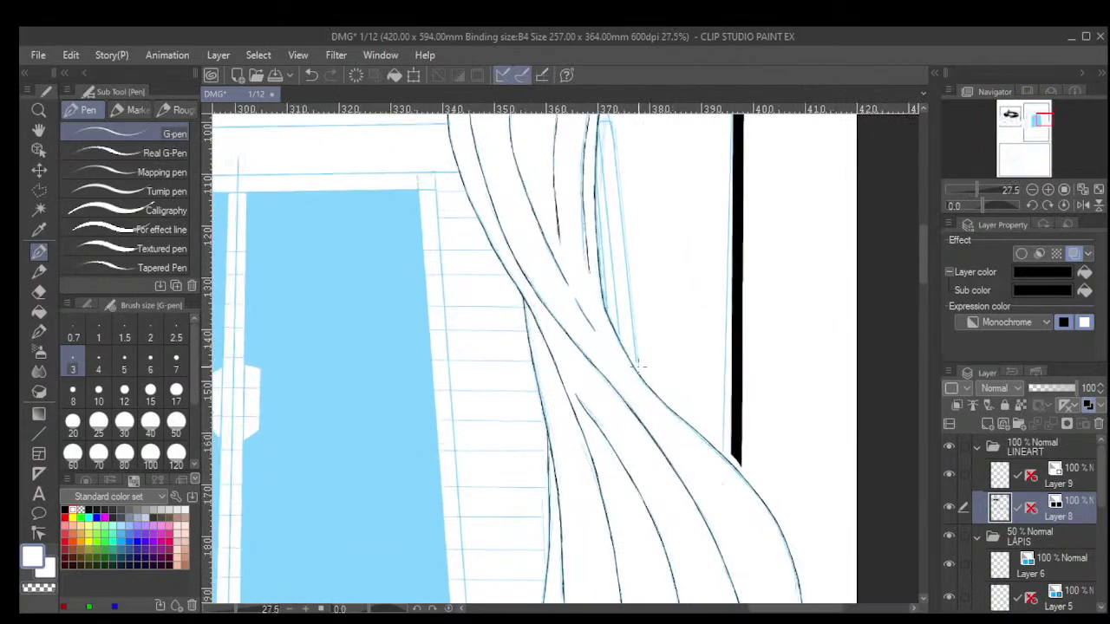
{"action": "scroll", "coordinate": [636, 363], "scroll_direction": "down", "scroll_amount": 2}
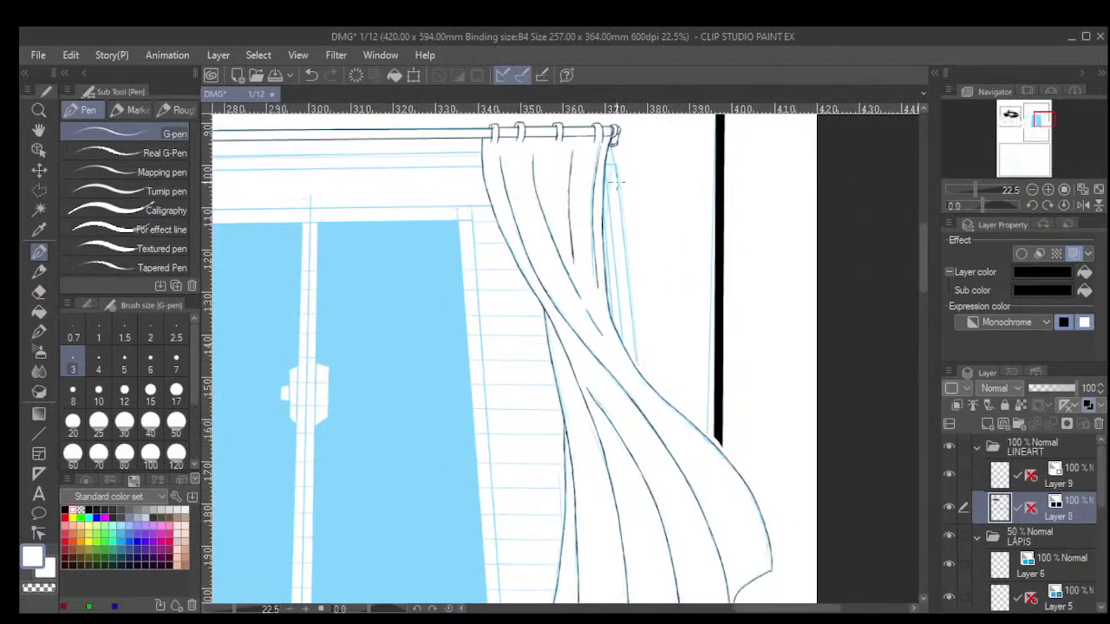
{"action": "left_click_drag", "start_coordinate": [639, 366], "coordinate": [612, 148]}
{"action": "mouse_move", "coordinate": [622, 339]}
{"action": "left_mouse_down"}
{"action": "mouse_move", "coordinate": [607, 178]}
{"action": "mouse_move", "coordinate": [612, 318]}
{"action": "left_mouse_up"}
{"action": "key", "text": "ctrl+z"}
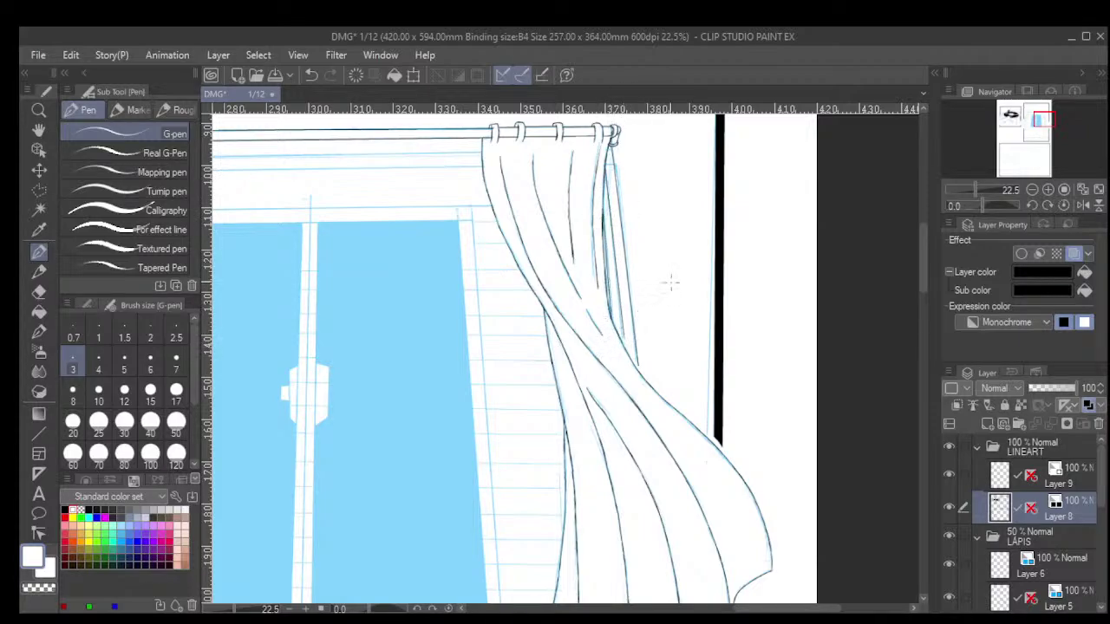
Ink two straight horizontal lines beneath the curtain rod, spanning between the left and right curtains over the blue guides.
{"action": "left_click_drag", "start_coordinate": [423, 309], "coordinate": [452, 373]}
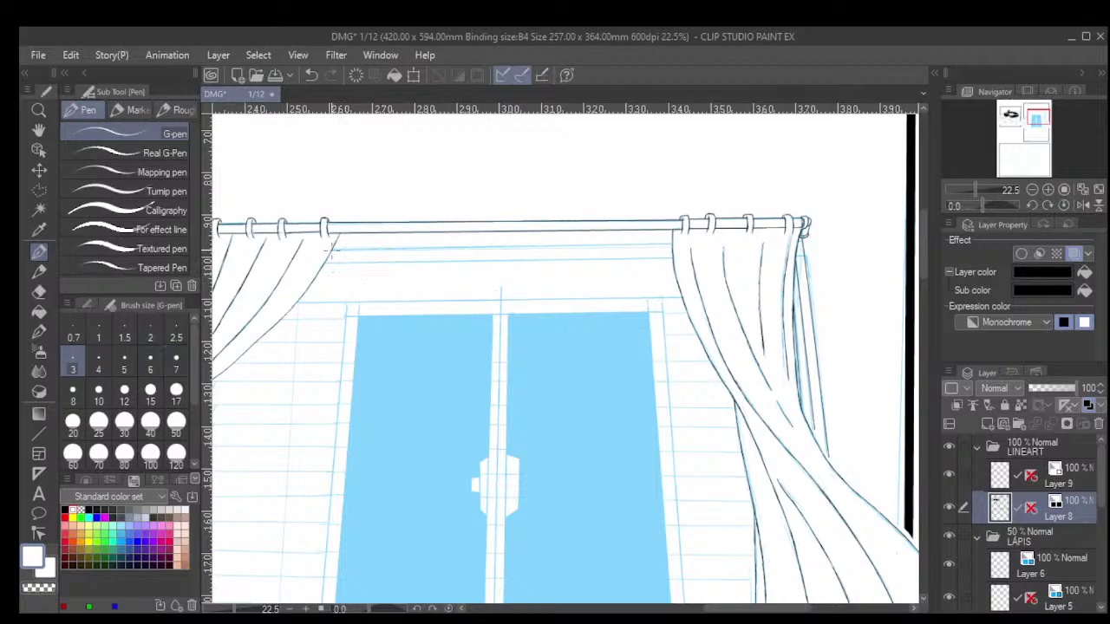
{"action": "left_click_drag", "start_coordinate": [334, 251], "coordinate": [671, 243]}
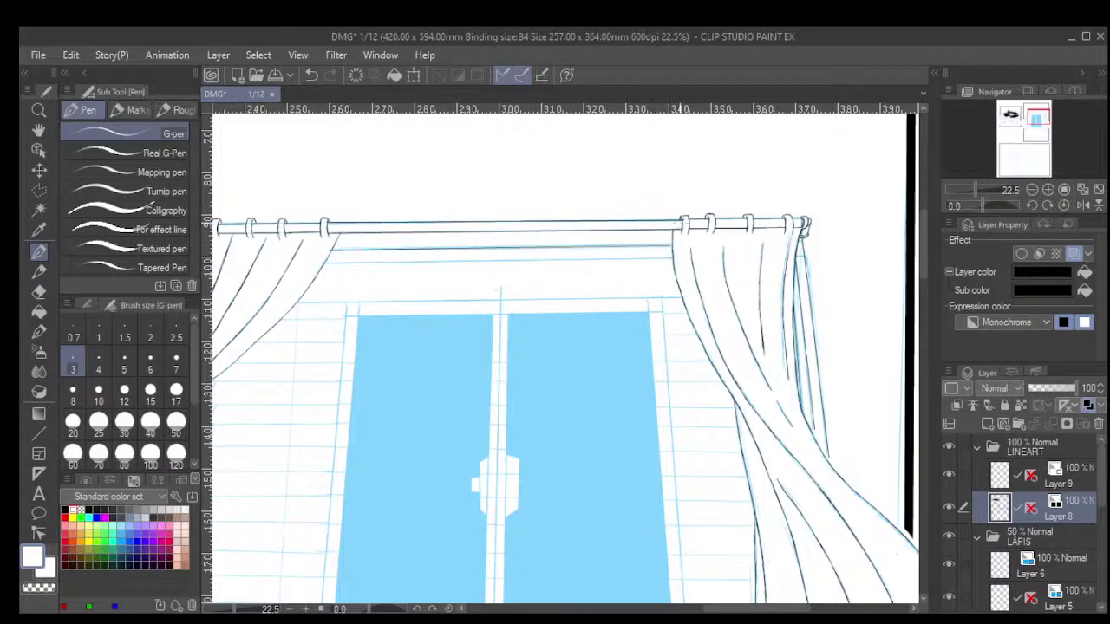
{"action": "key", "text": "ctrl+z"}
{"action": "left_click", "coordinate": [677, 247], "text": "shift"}
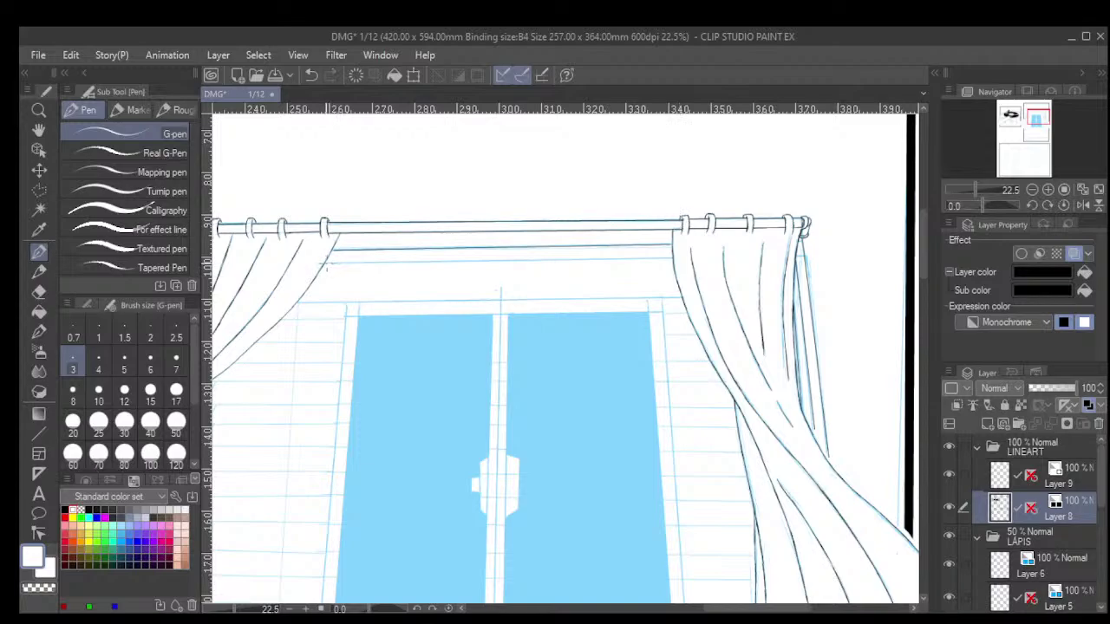
{"action": "left_click_drag", "start_coordinate": [326, 267], "coordinate": [672, 257]}
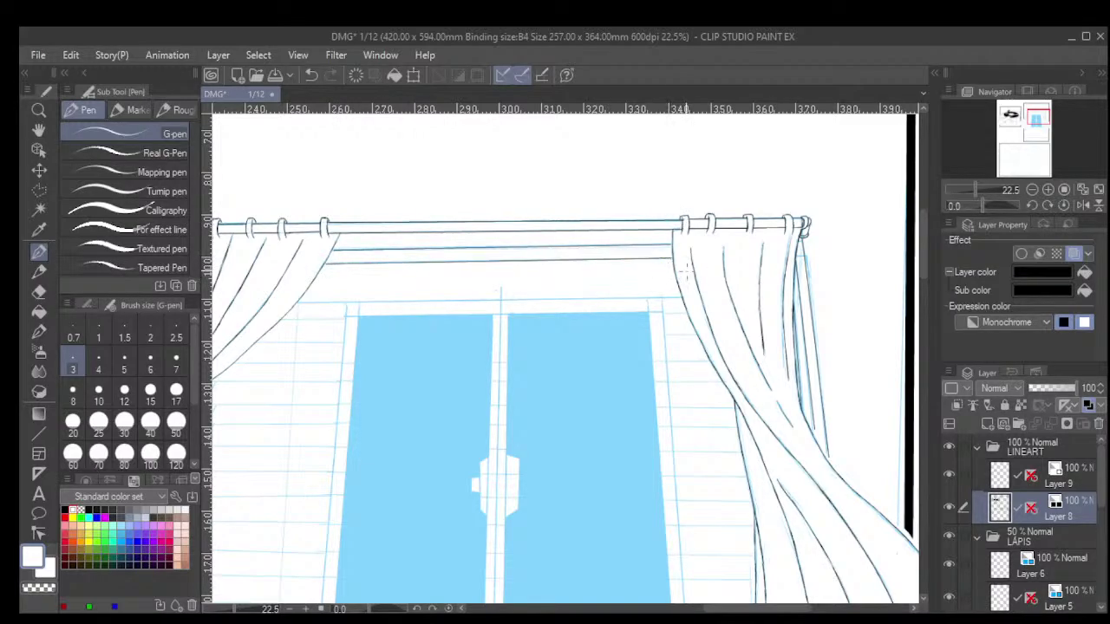
Ink the window frame's inner left edge and its inner bottom edge up to the right curtain with straight lines.
{"action": "scroll", "coordinate": [734, 206], "scroll_direction": "down", "scroll_amount": 3}
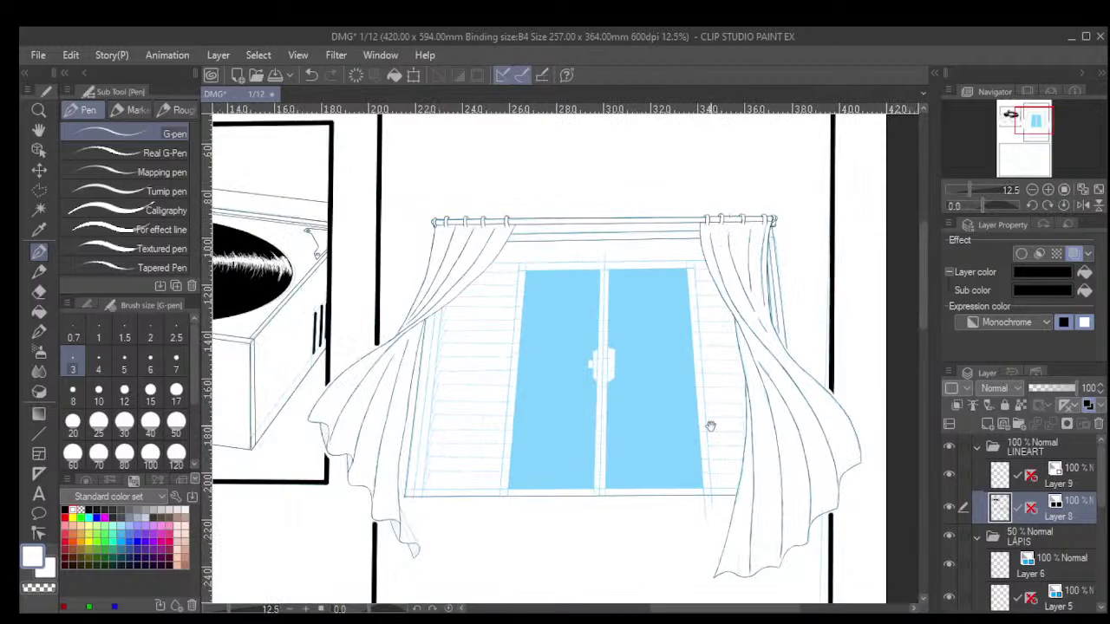
{"action": "scroll", "coordinate": [710, 425], "scroll_direction": "up", "scroll_amount": 4}
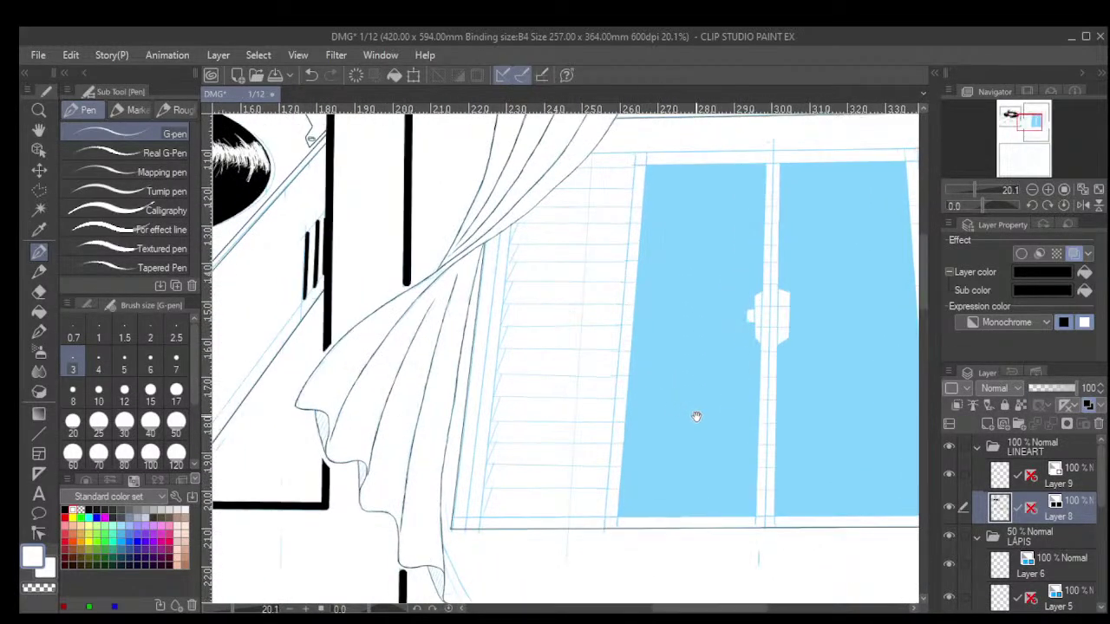
{"action": "left_click_drag", "start_coordinate": [650, 404], "coordinate": [676, 405]}
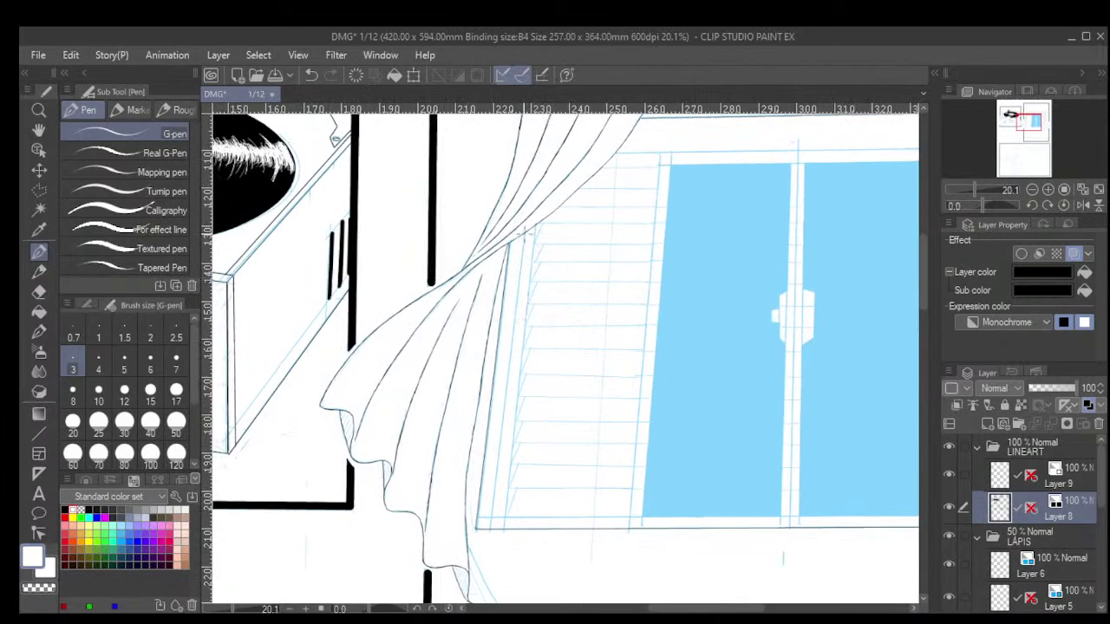
{"action": "scroll", "coordinate": [512, 352], "scroll_direction": "down", "scroll_amount": 1}
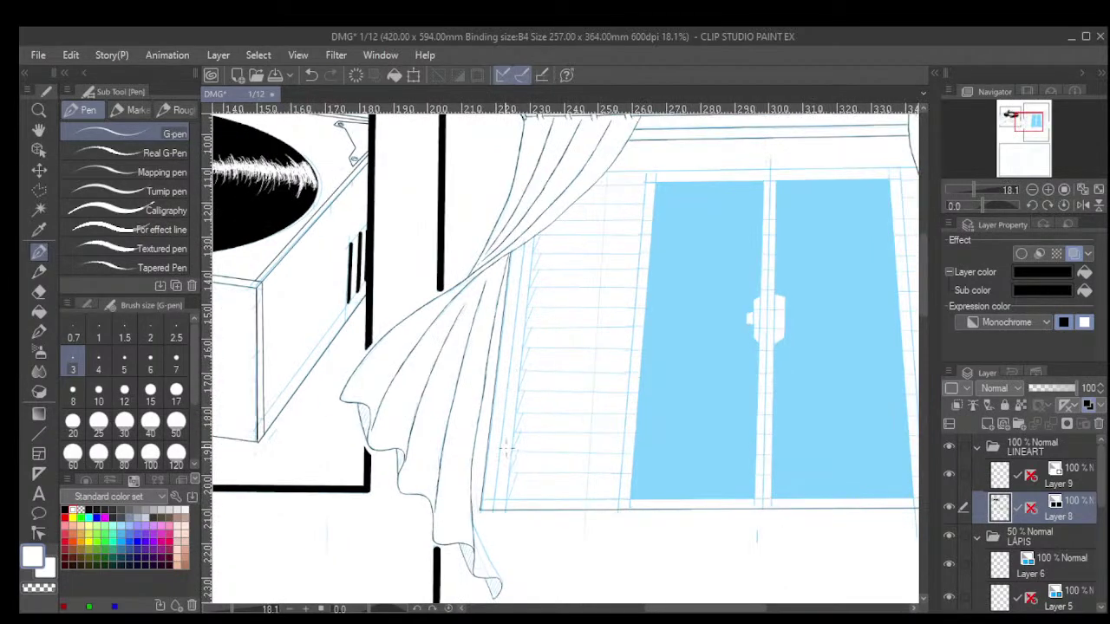
{"action": "mouse_move", "coordinate": [524, 244]}
{"action": "left_mouse_down"}
{"action": "mouse_move", "coordinate": [493, 498]}
{"action": "mouse_move", "coordinate": [912, 499]}
{"action": "left_mouse_up"}
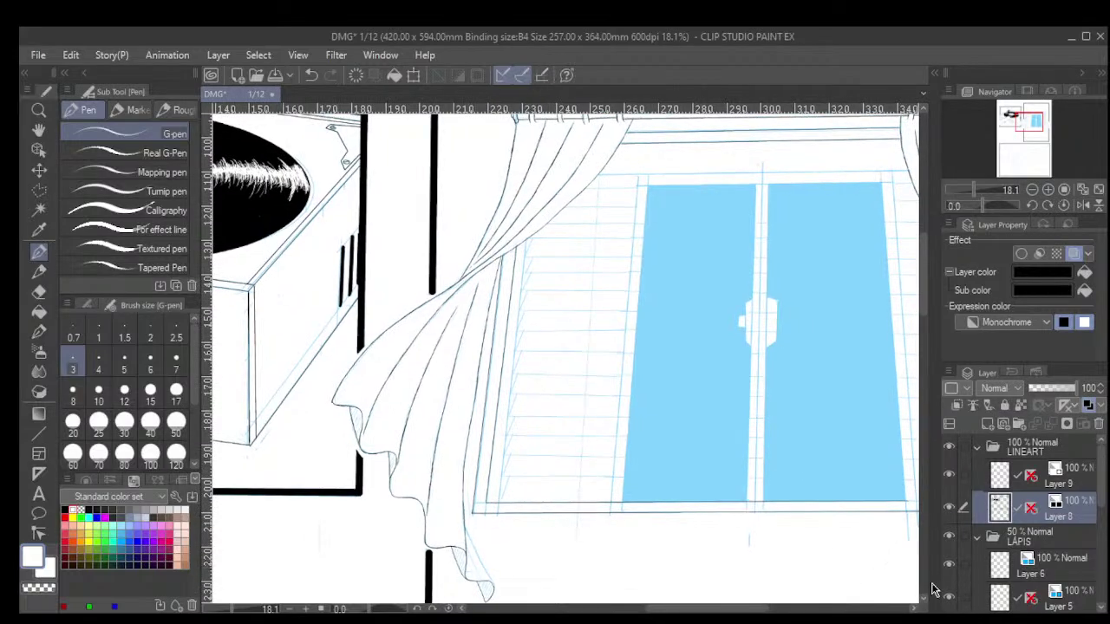
{"action": "mouse_move", "coordinate": [941, 585]}
{"action": "left_mouse_down"}
{"action": "mouse_move", "coordinate": [734, 530]}
{"action": "mouse_move", "coordinate": [682, 533]}
{"action": "left_mouse_up"}
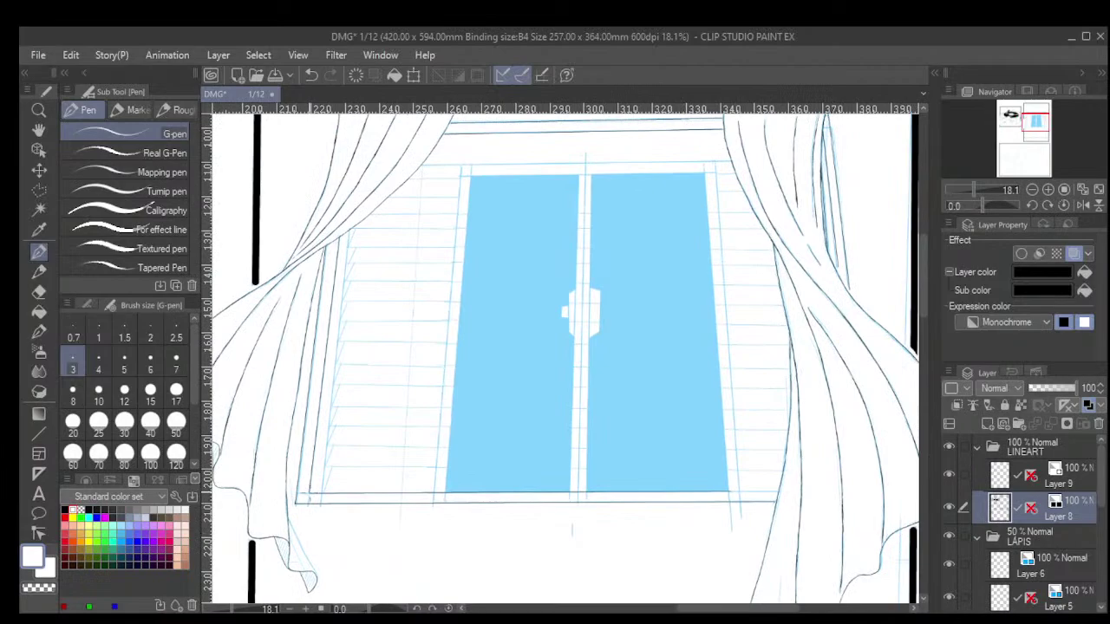
{"action": "left_click_drag", "start_coordinate": [316, 491], "coordinate": [779, 491]}
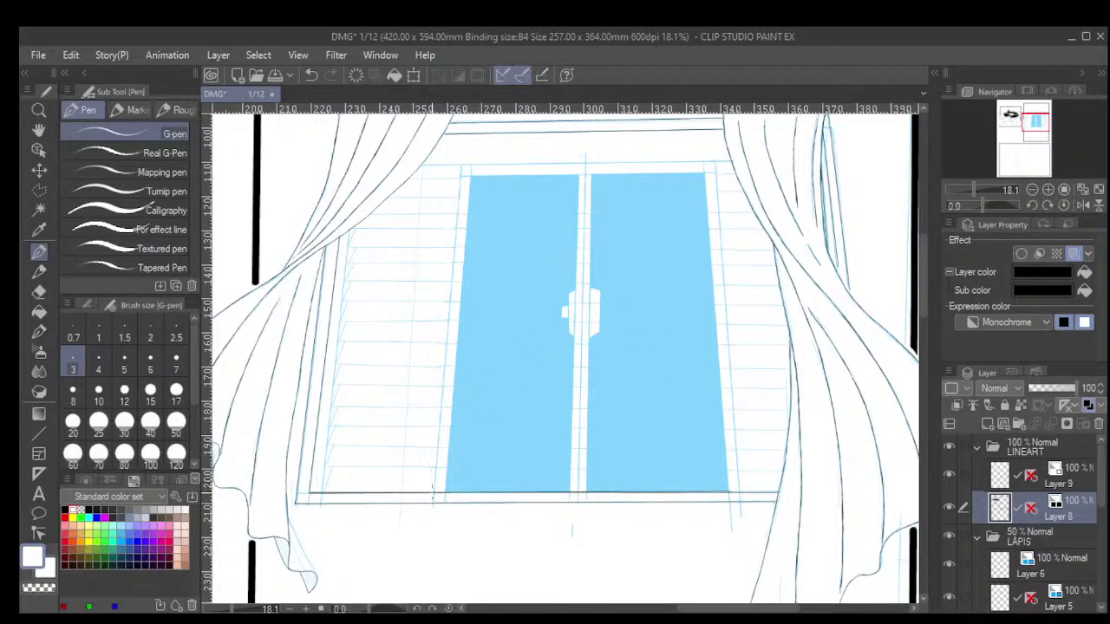
Ink the double window's outer outline and the inner outline around the blue glass area with straight lines.
{"action": "mouse_move", "coordinate": [432, 492]}
{"action": "left_mouse_down"}
{"action": "mouse_move", "coordinate": [461, 170]}
{"action": "mouse_move", "coordinate": [713, 163]}
{"action": "mouse_move", "coordinate": [736, 286]}
{"action": "mouse_move", "coordinate": [734, 502]}
{"action": "left_mouse_up"}
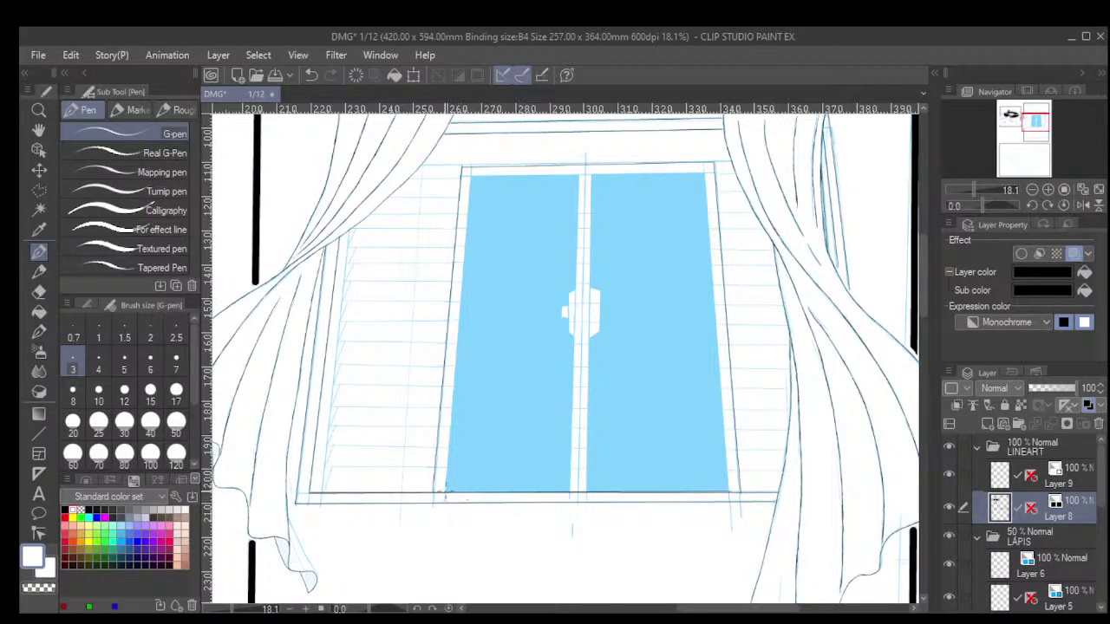
{"action": "left_click_drag", "start_coordinate": [445, 494], "coordinate": [470, 172]}
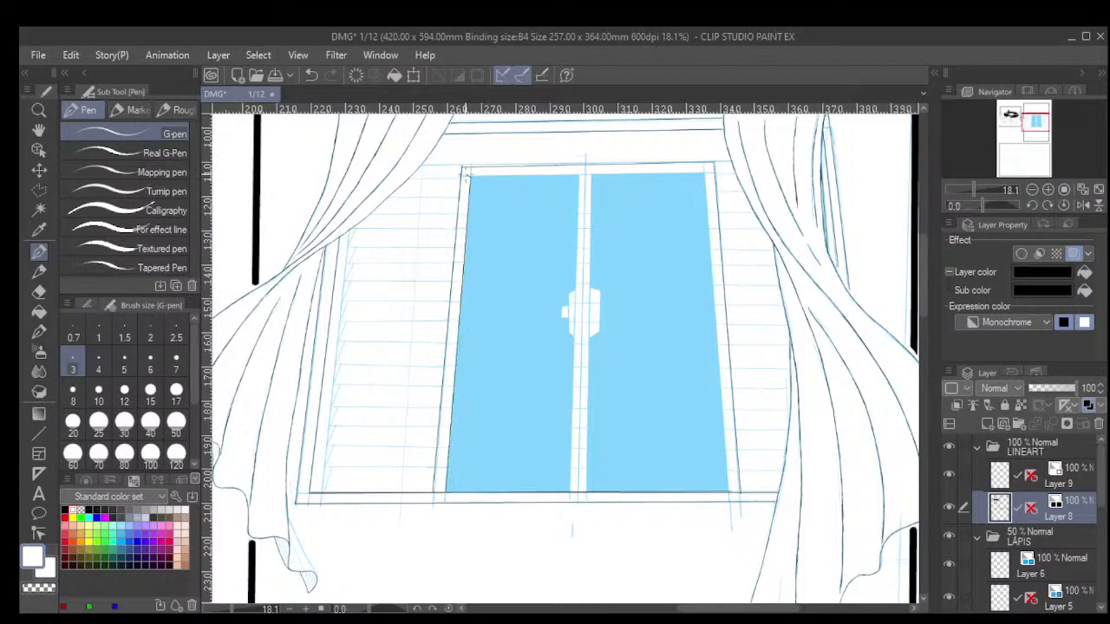
{"action": "mouse_move", "coordinate": [463, 176]}
{"action": "left_mouse_down"}
{"action": "mouse_move", "coordinate": [699, 174]}
{"action": "mouse_move", "coordinate": [730, 492]}
{"action": "left_mouse_up"}
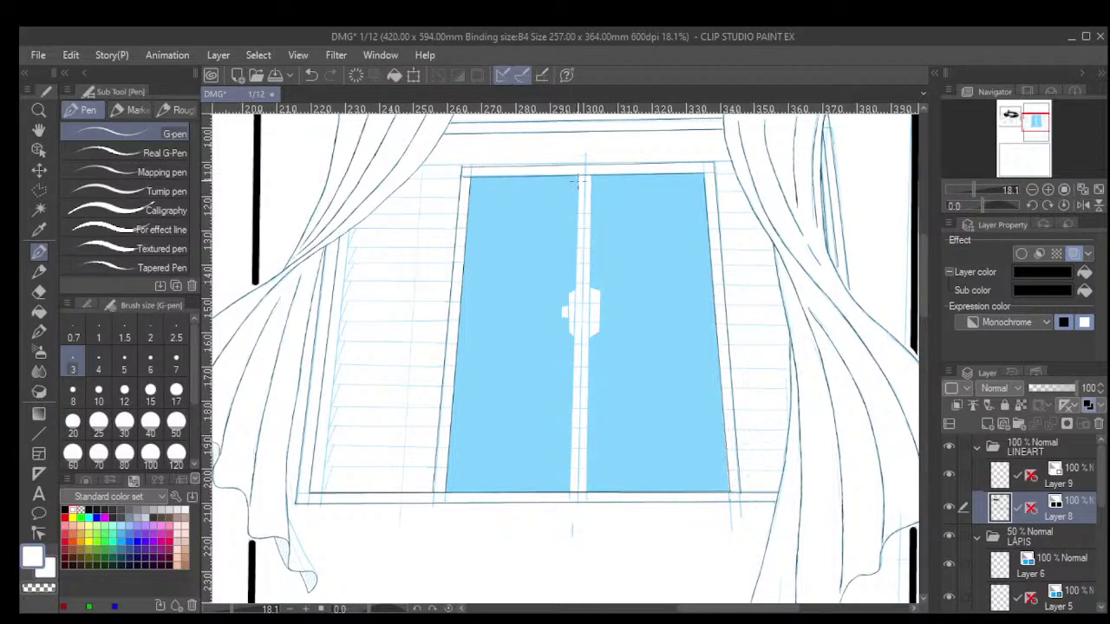
Ink the vertical bars dividing the two glass panes and outline the latch at their centre.
{"action": "mouse_move", "coordinate": [578, 175]}
{"action": "left_mouse_down"}
{"action": "mouse_move", "coordinate": [570, 492]}
{"action": "mouse_move", "coordinate": [585, 173]}
{"action": "left_mouse_up"}
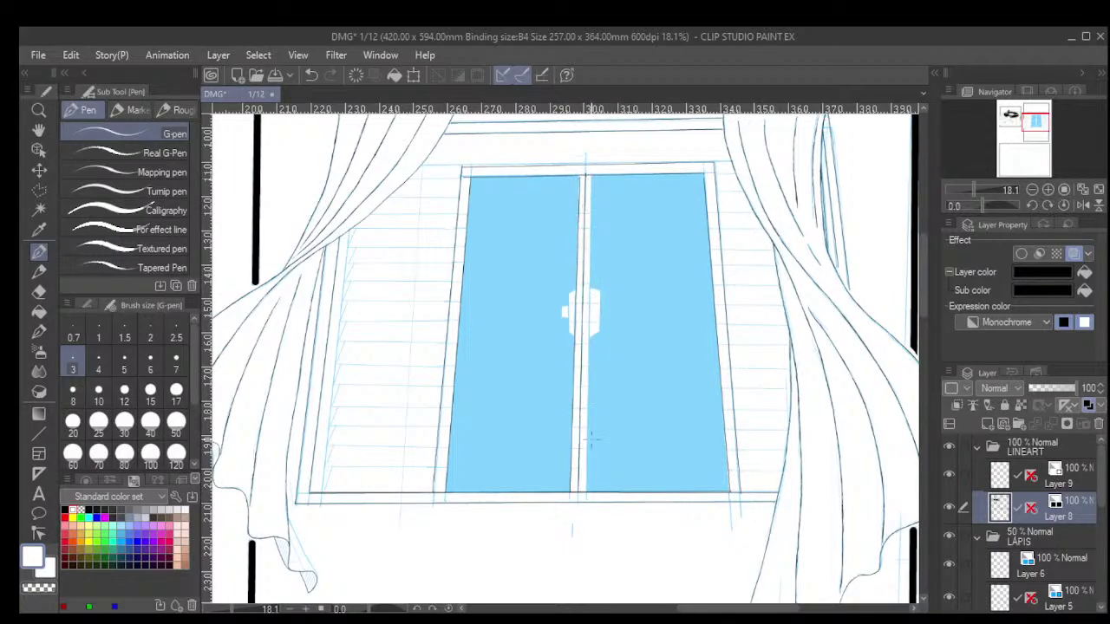
{"action": "left_click_drag", "start_coordinate": [586, 493], "coordinate": [591, 175]}
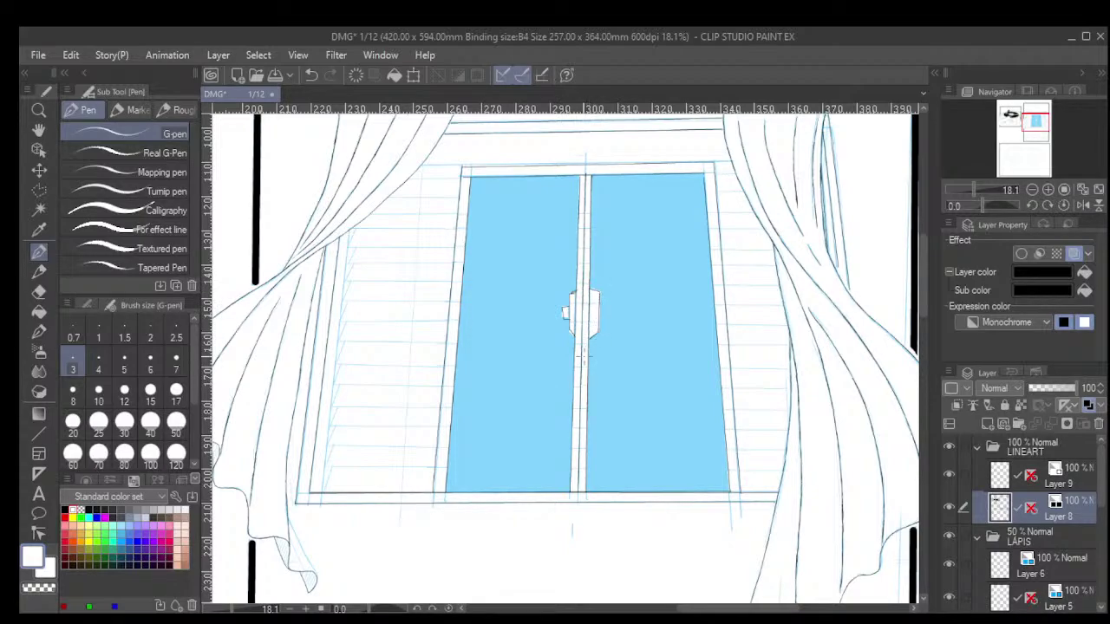
{"action": "scroll", "coordinate": [645, 281], "scroll_direction": "down", "scroll_amount": 2}
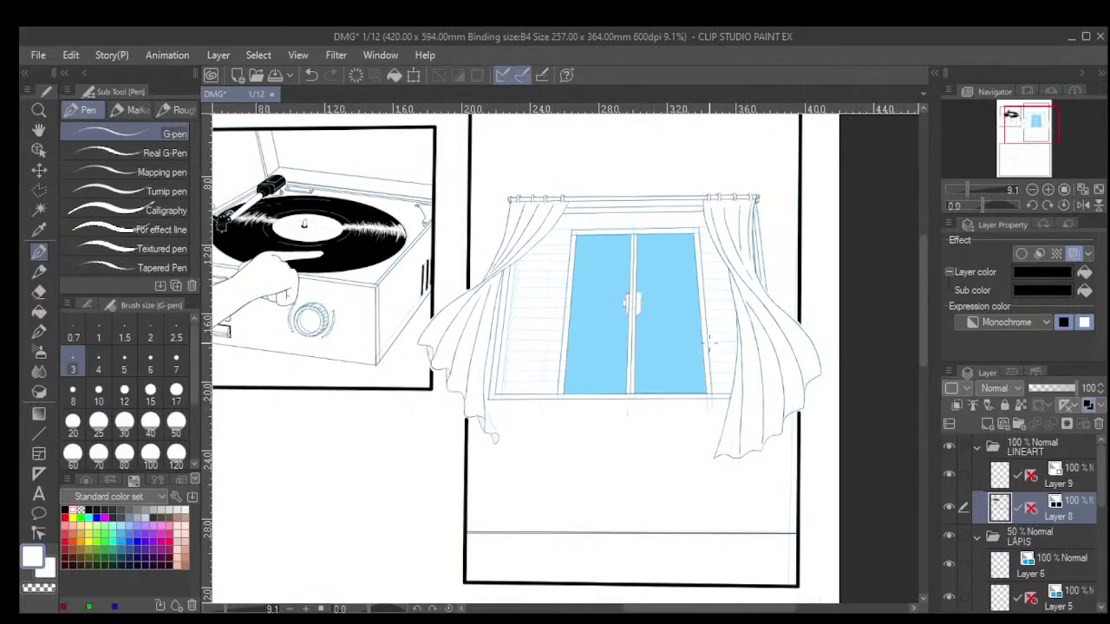
Hide the LÁPIS sketch folder to examine the clean lineart of the page, and show the folder again.
{"action": "left_click", "coordinate": [949, 538]}
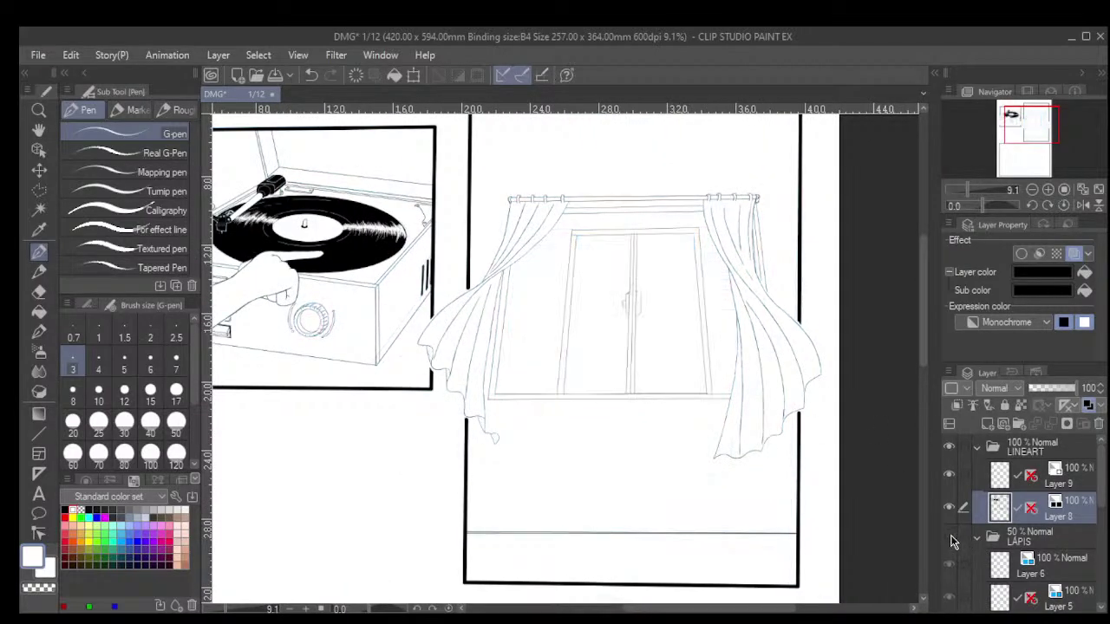
{"action": "scroll", "coordinate": [952, 542], "scroll_direction": "down", "scroll_amount": 3}
{"action": "scroll", "coordinate": [483, 438], "scroll_direction": "down", "scroll_amount": 2}
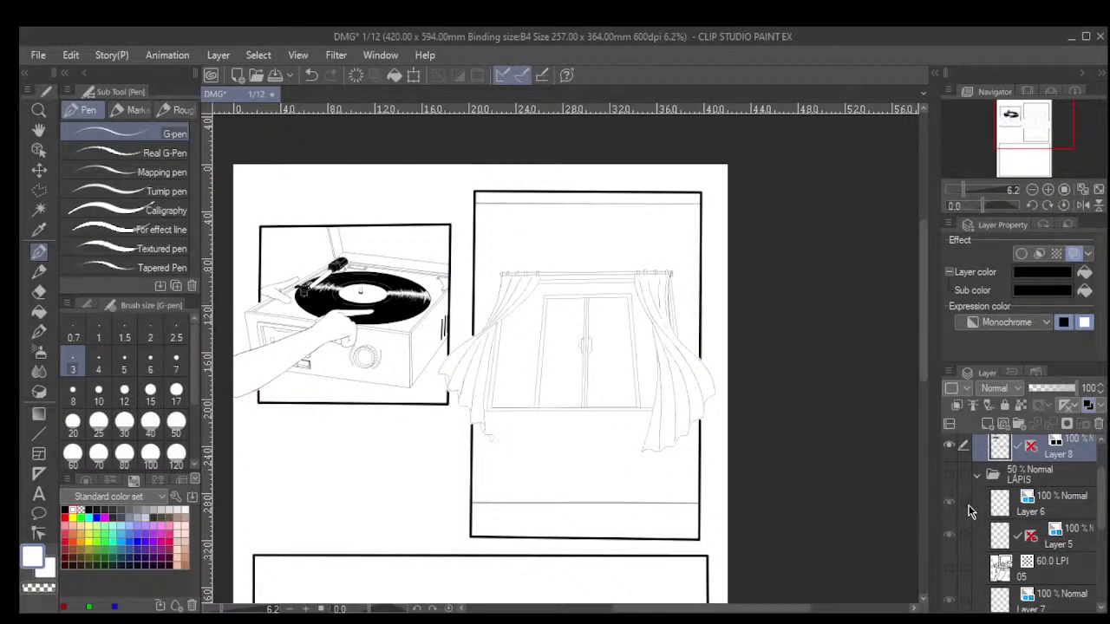
{"action": "left_click", "coordinate": [949, 474]}
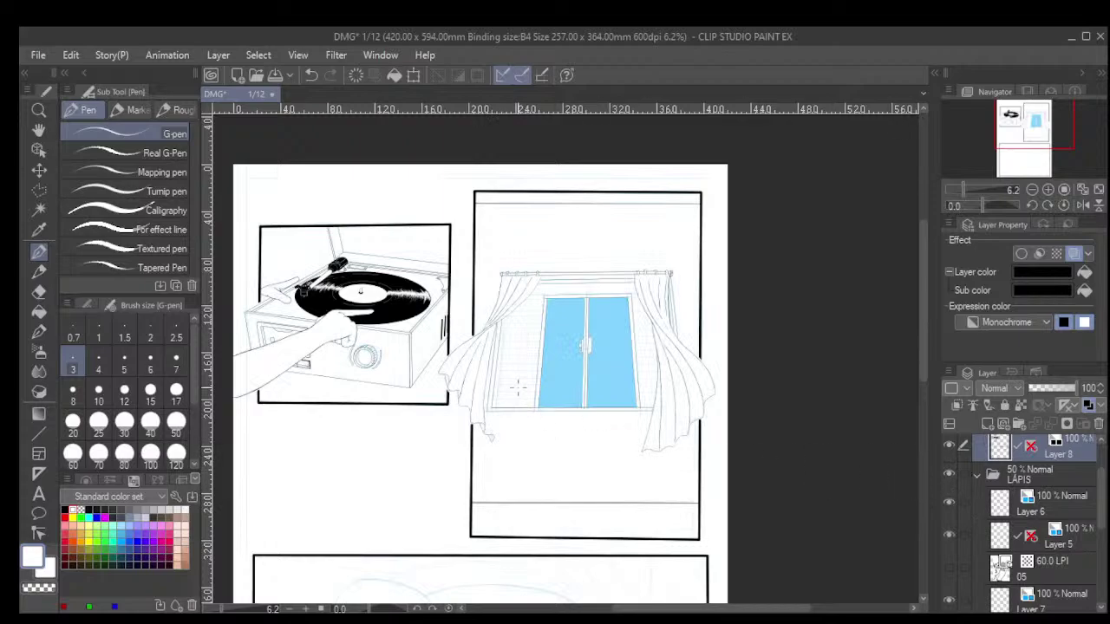
Ink the left shutter's inner left edge as a straight line from the curtain down to the window's bottom frame.
{"action": "scroll", "coordinate": [518, 390], "scroll_direction": "up", "scroll_amount": 4}
{"action": "left_click_drag", "start_coordinate": [503, 312], "coordinate": [530, 350]}
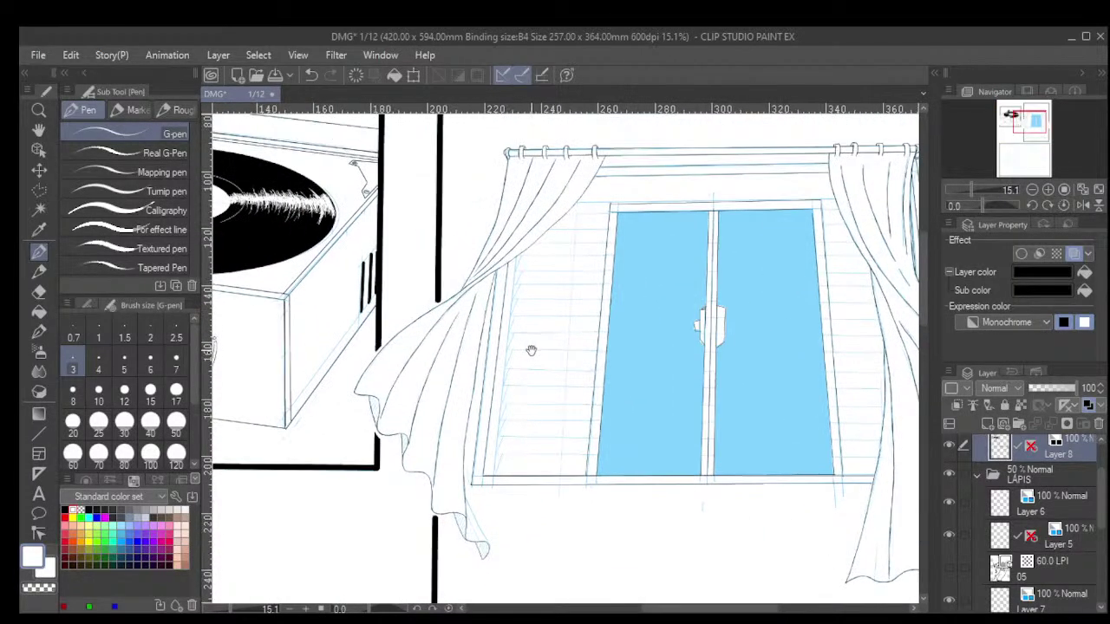
{"action": "scroll", "coordinate": [531, 349], "scroll_direction": "up", "scroll_amount": 2}
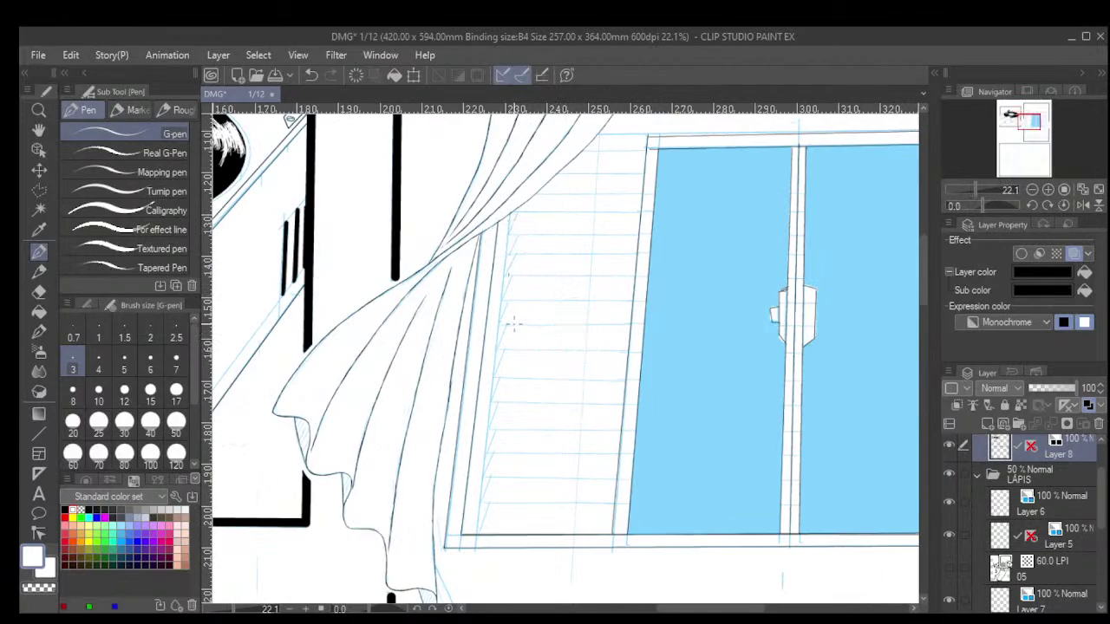
{"action": "left_click", "coordinate": [510, 214]}
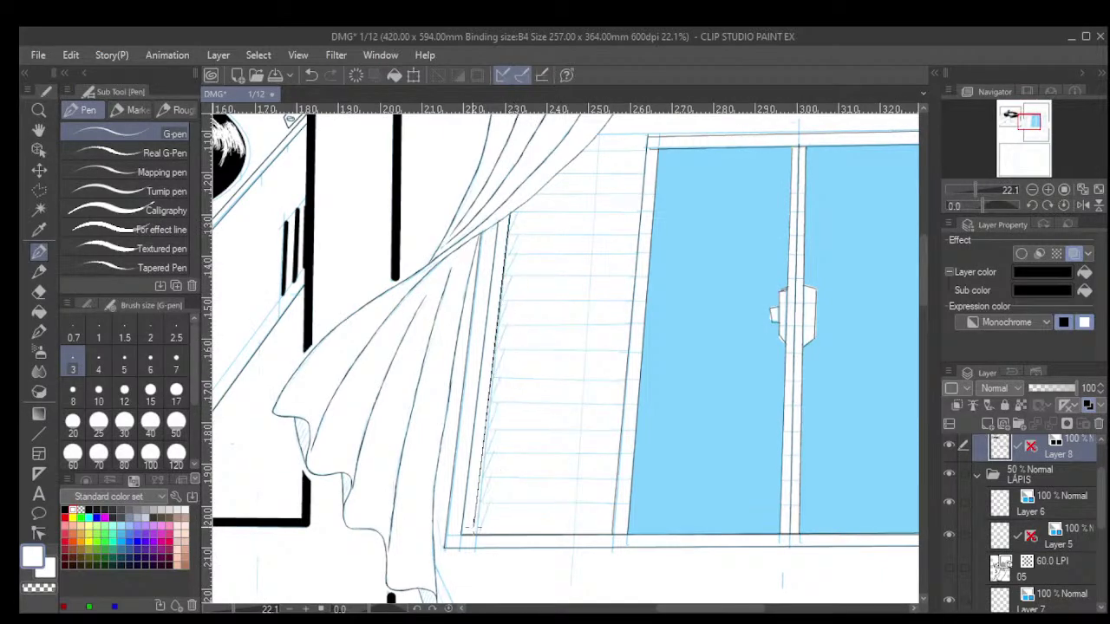
{"action": "left_click", "coordinate": [476, 531], "text": "shift"}
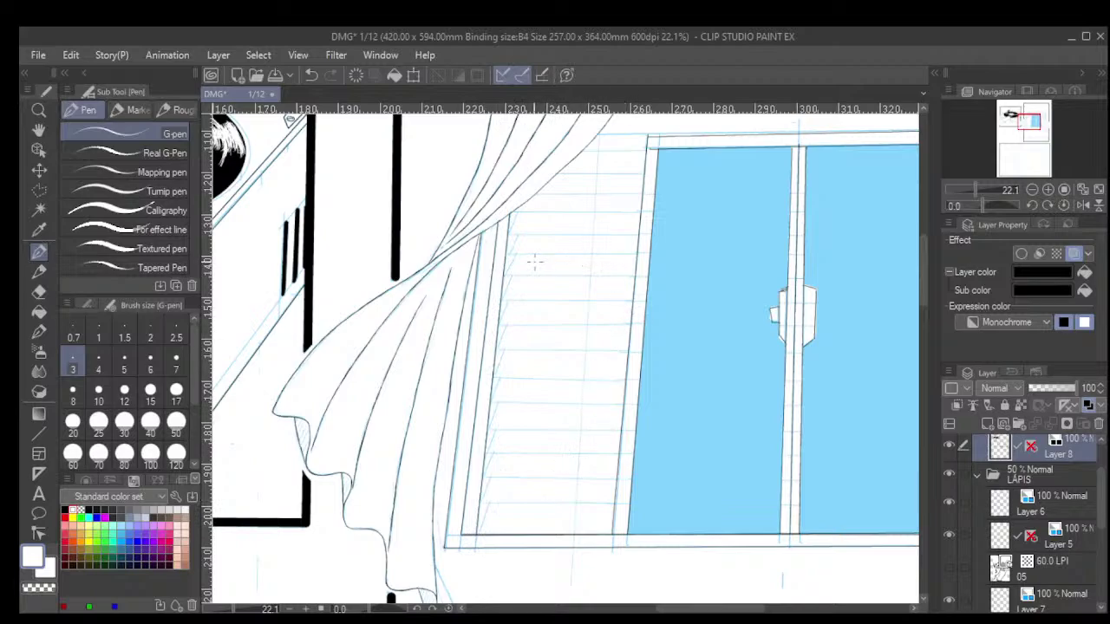
Ink the left shutter's seven upper horizontal slat lines and their short slanted left ends over the blue guides.
{"action": "left_click_drag", "start_coordinate": [511, 212], "coordinate": [641, 210]}
{"action": "left_click_drag", "start_coordinate": [545, 196], "coordinate": [642, 196]}
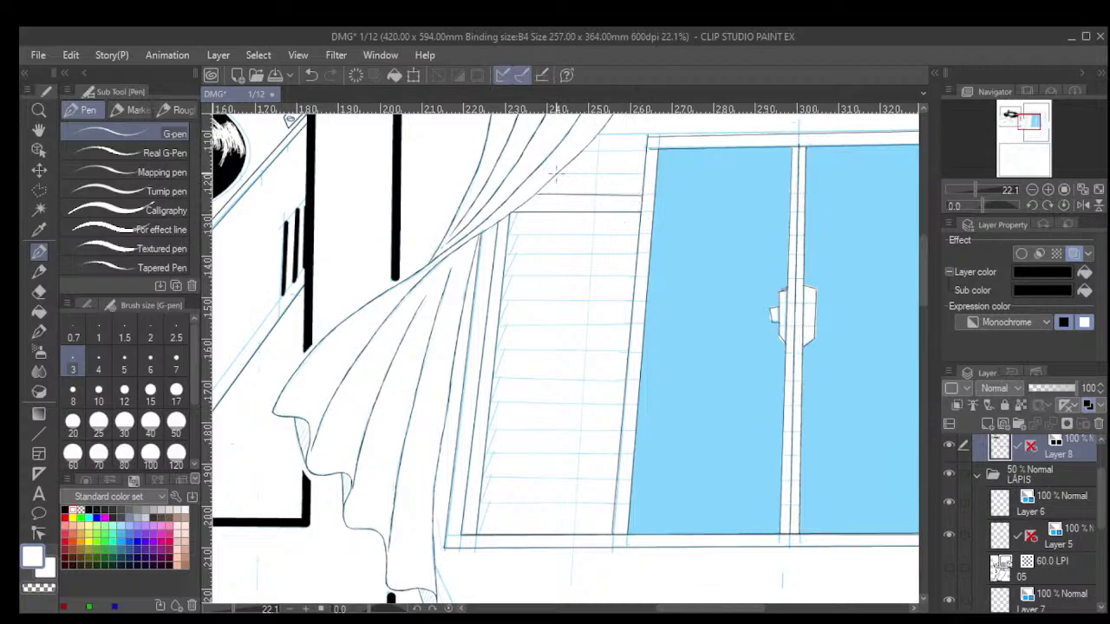
{"action": "left_click_drag", "start_coordinate": [555, 173], "coordinate": [642, 174]}
{"action": "left_click_drag", "start_coordinate": [586, 151], "coordinate": [647, 151]}
{"action": "left_click_drag", "start_coordinate": [510, 235], "coordinate": [641, 234]}
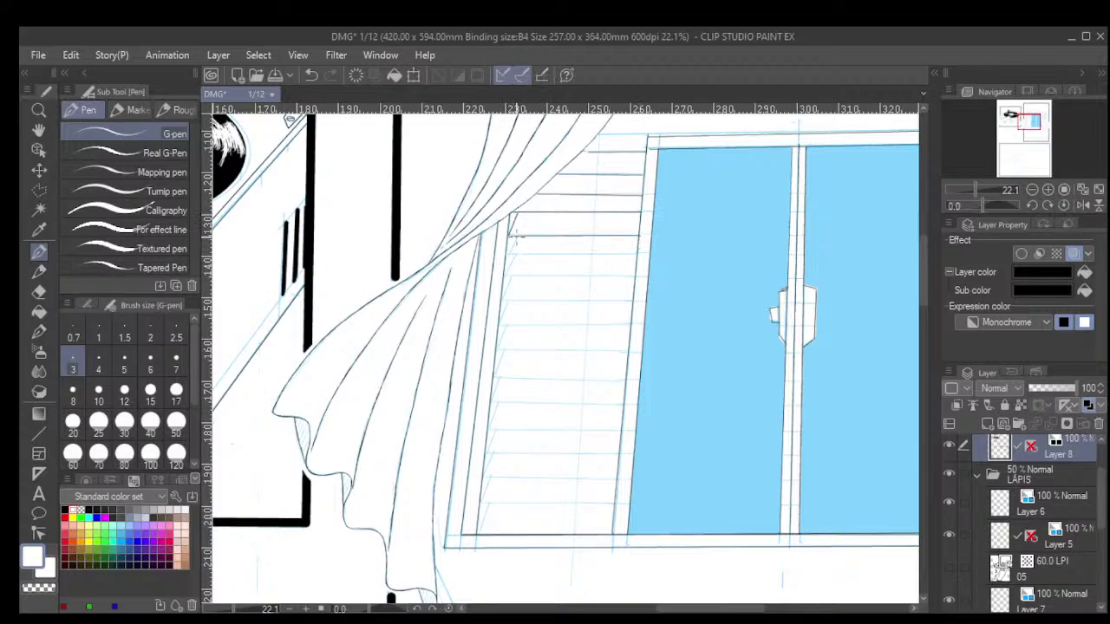
{"action": "left_click_drag", "start_coordinate": [510, 255], "coordinate": [637, 253]}
{"action": "left_click_drag", "start_coordinate": [533, 274], "coordinate": [635, 276]}
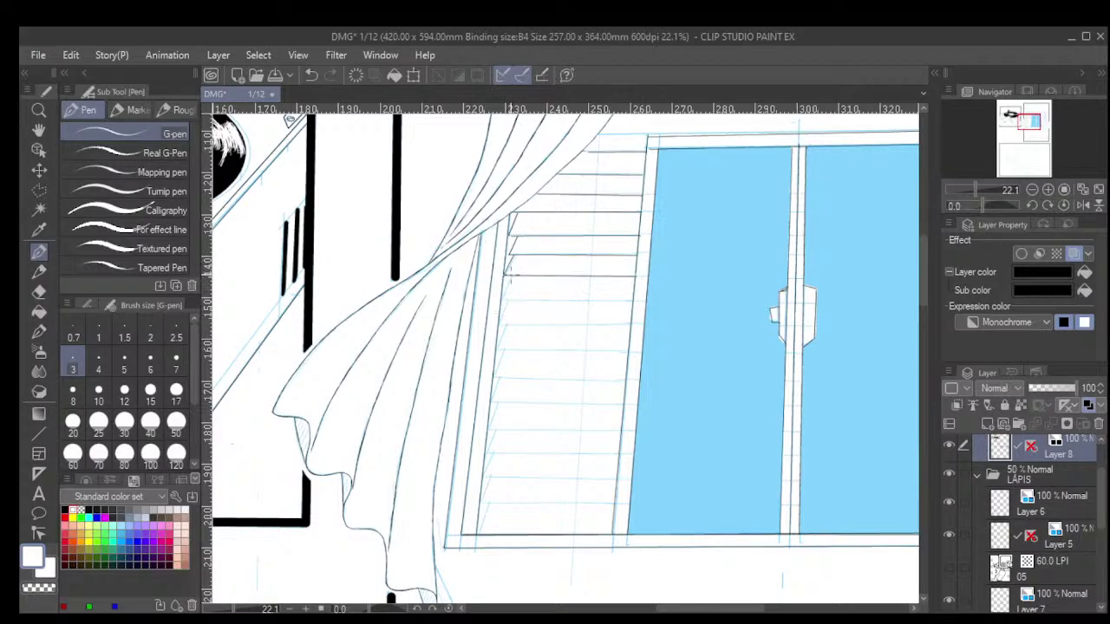
Ink the left shutter's five middle slat lines and their short slanted left ends over the blue guides.
{"action": "left_click_drag", "start_coordinate": [534, 301], "coordinate": [634, 301]}
{"action": "key", "text": "ctrl+z"}
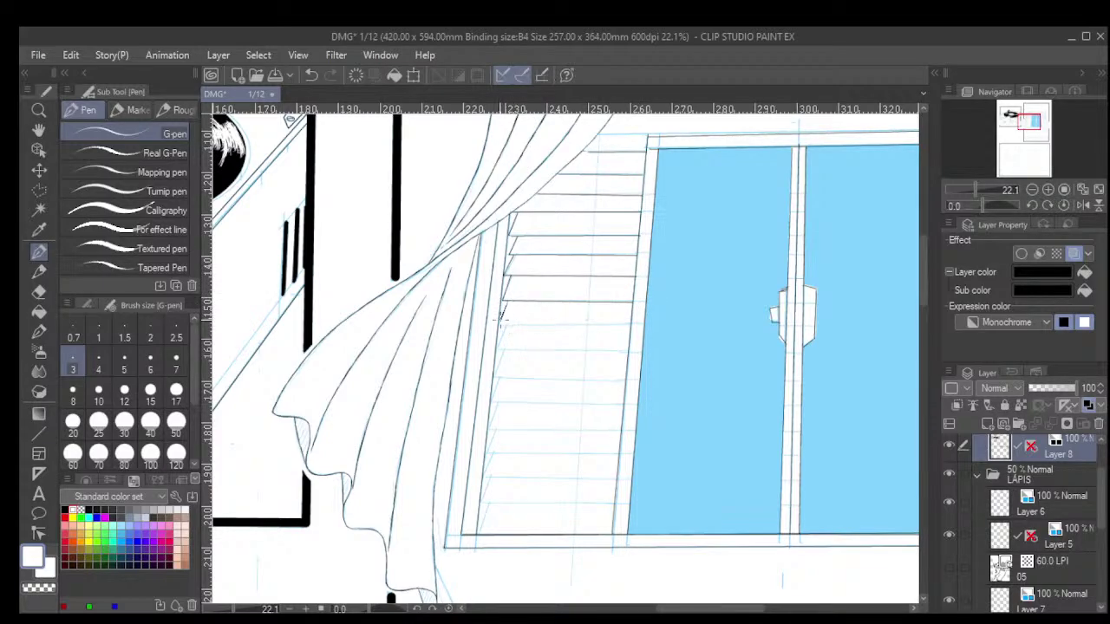
{"action": "left_click_drag", "start_coordinate": [499, 324], "coordinate": [633, 324]}
{"action": "left_click_drag", "start_coordinate": [499, 350], "coordinate": [634, 350]}
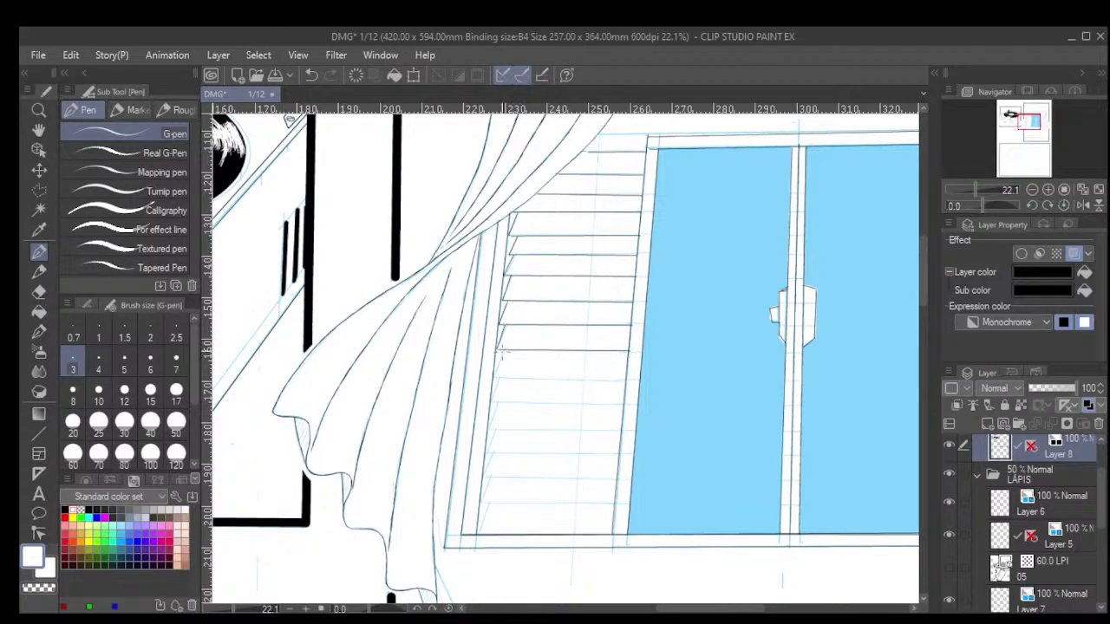
{"action": "left_click_drag", "start_coordinate": [492, 378], "coordinate": [626, 378]}
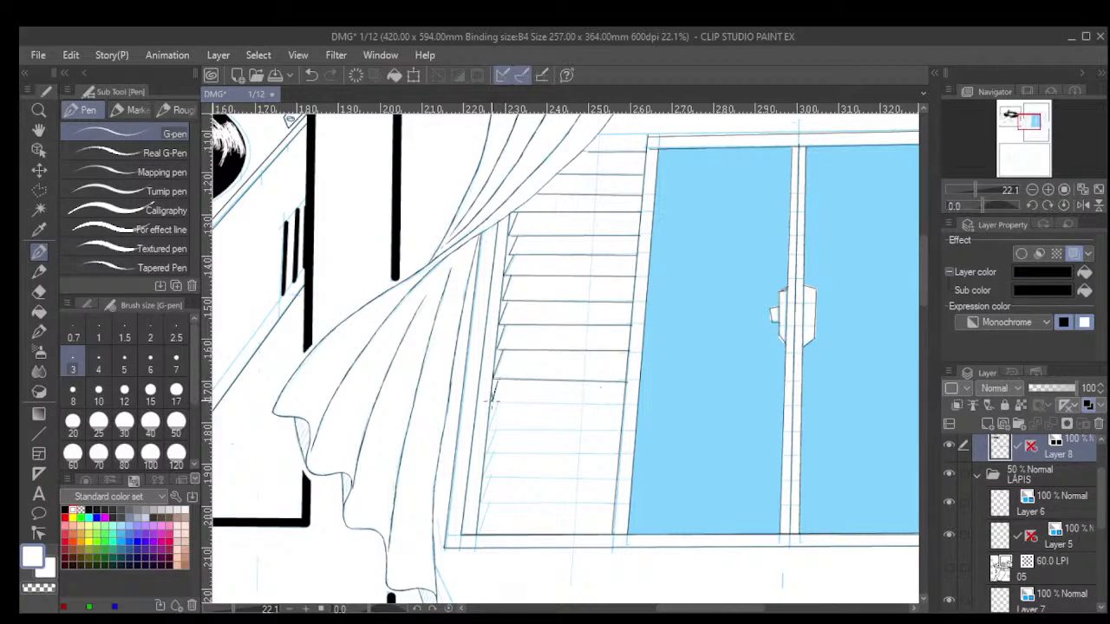
{"action": "left_click_drag", "start_coordinate": [491, 401], "coordinate": [612, 407]}
{"action": "key", "text": "ctrl+z"}
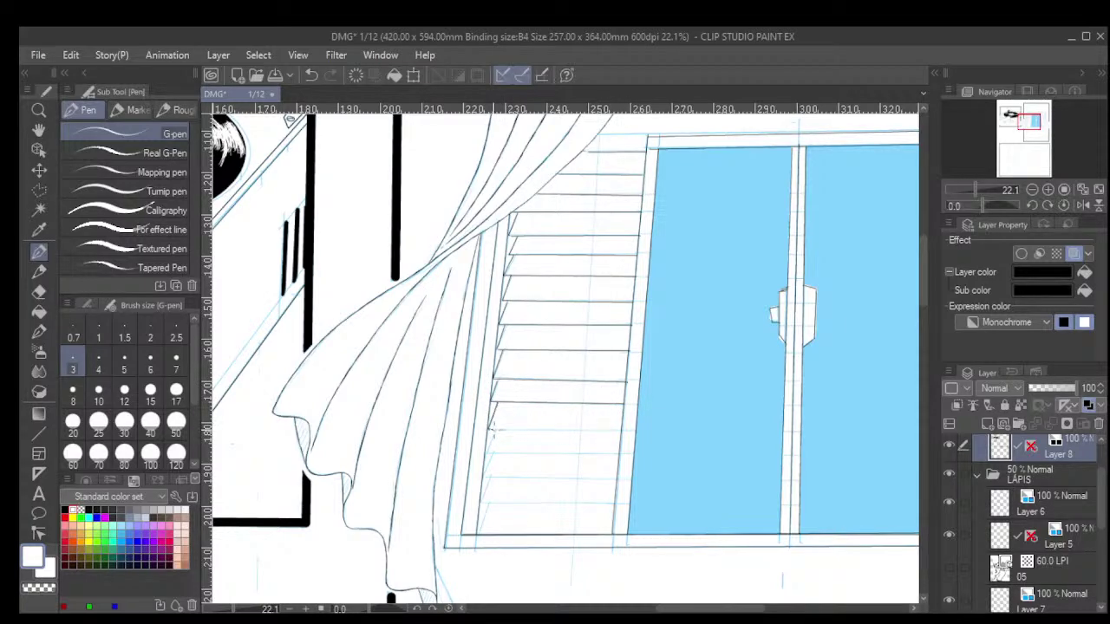
Ink the left shutter's lowest slat lines with their slanted ends, closing with a line along the window's bottom frame.
{"action": "left_click_drag", "start_coordinate": [490, 429], "coordinate": [621, 429]}
{"action": "left_click_drag", "start_coordinate": [490, 451], "coordinate": [611, 451]}
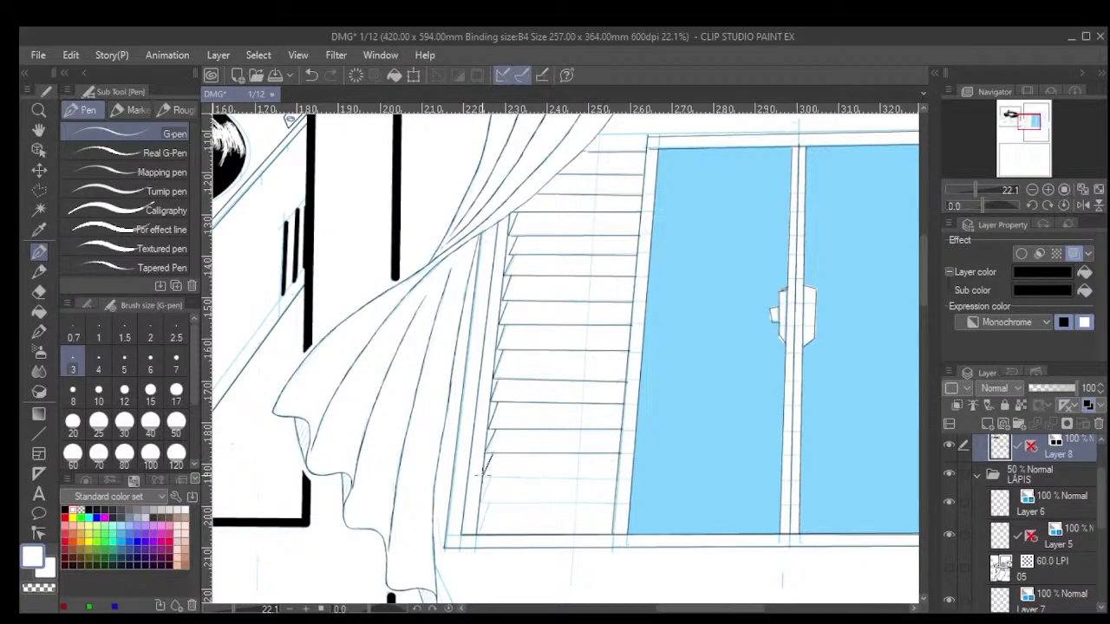
{"action": "left_click_drag", "start_coordinate": [483, 477], "coordinate": [616, 477]}
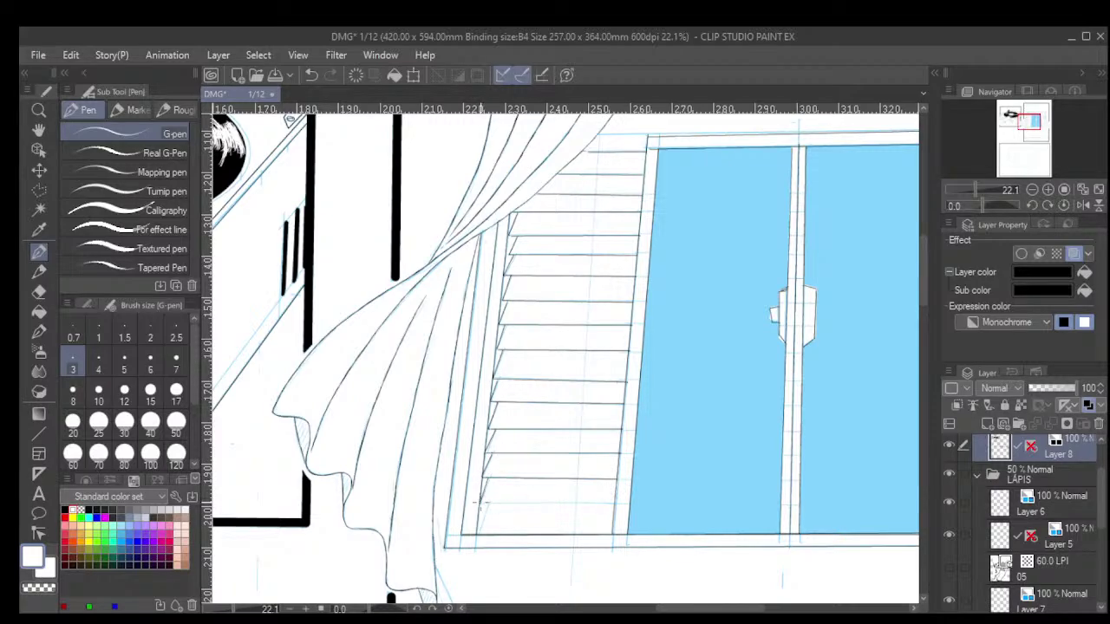
{"action": "left_click_drag", "start_coordinate": [482, 503], "coordinate": [612, 503]}
{"action": "left_click_drag", "start_coordinate": [480, 531], "coordinate": [617, 531]}
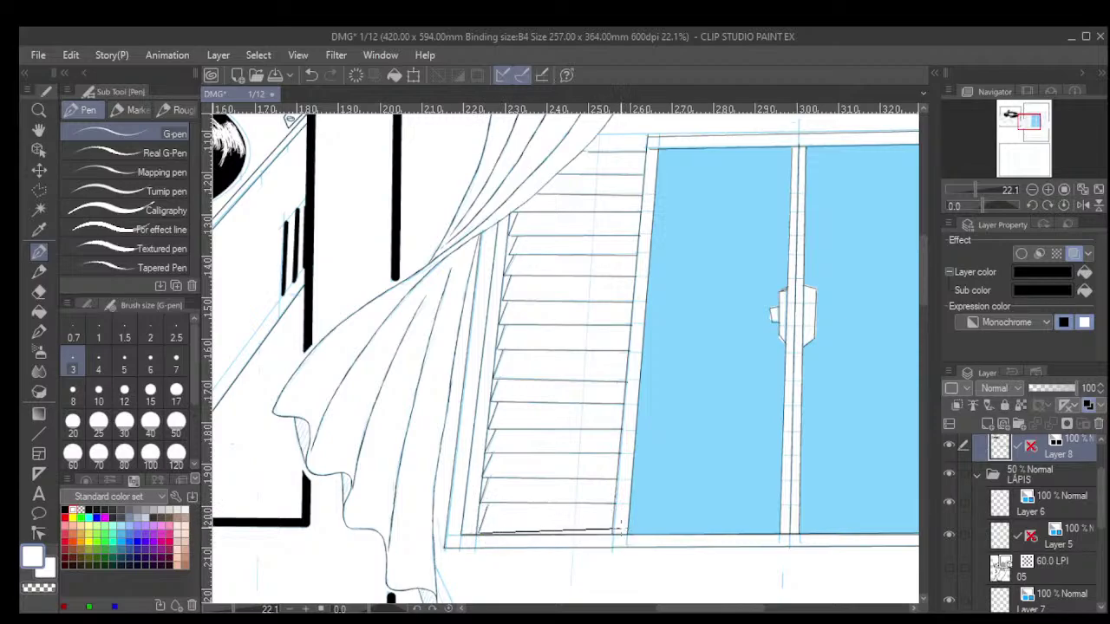
Ink the long horizontal line along the top of the window frame, running from the left curtain to the right one.
{"action": "scroll", "coordinate": [685, 468], "scroll_direction": "down", "scroll_amount": 5}
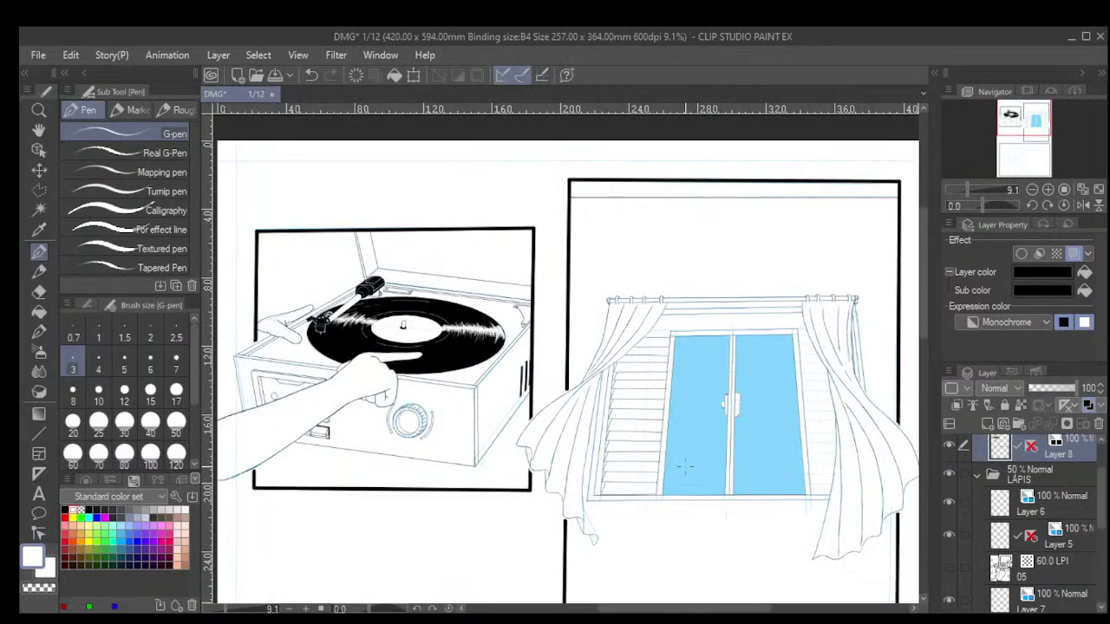
{"action": "scroll", "coordinate": [685, 468], "scroll_direction": "up", "scroll_amount": 3}
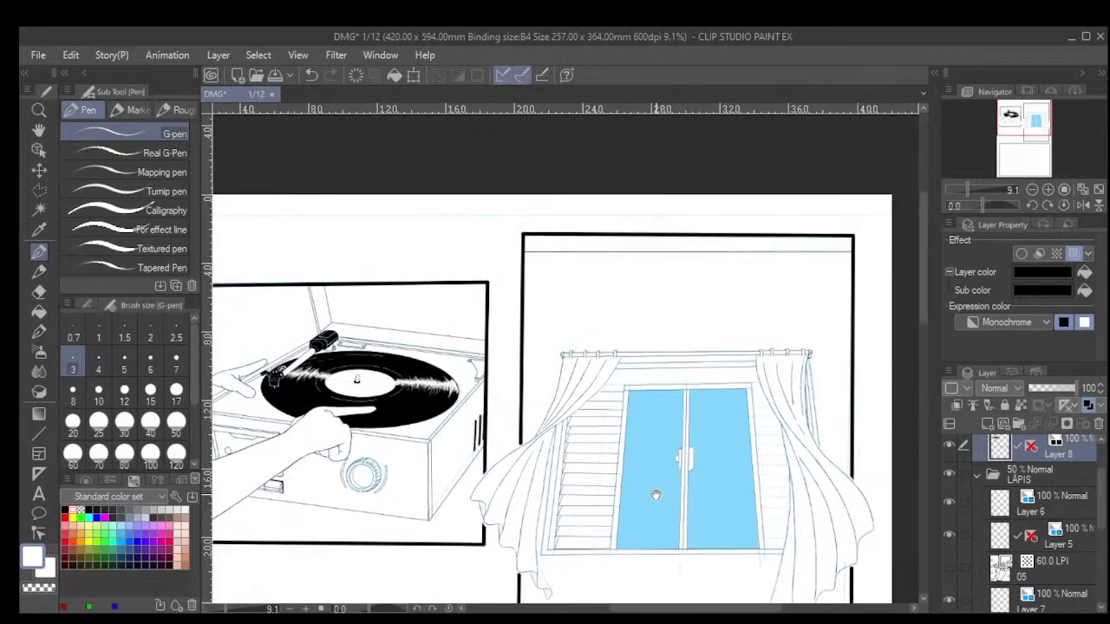
{"action": "scroll", "coordinate": [637, 462], "scroll_direction": "up", "scroll_amount": 3}
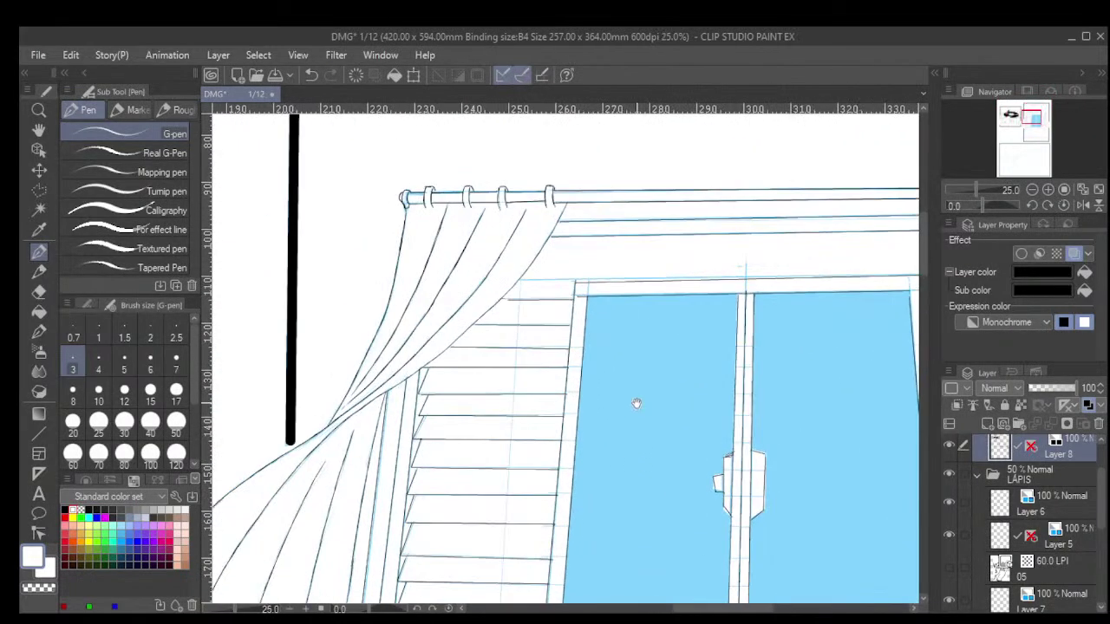
{"action": "left_click_drag", "start_coordinate": [681, 375], "coordinate": [599, 429]}
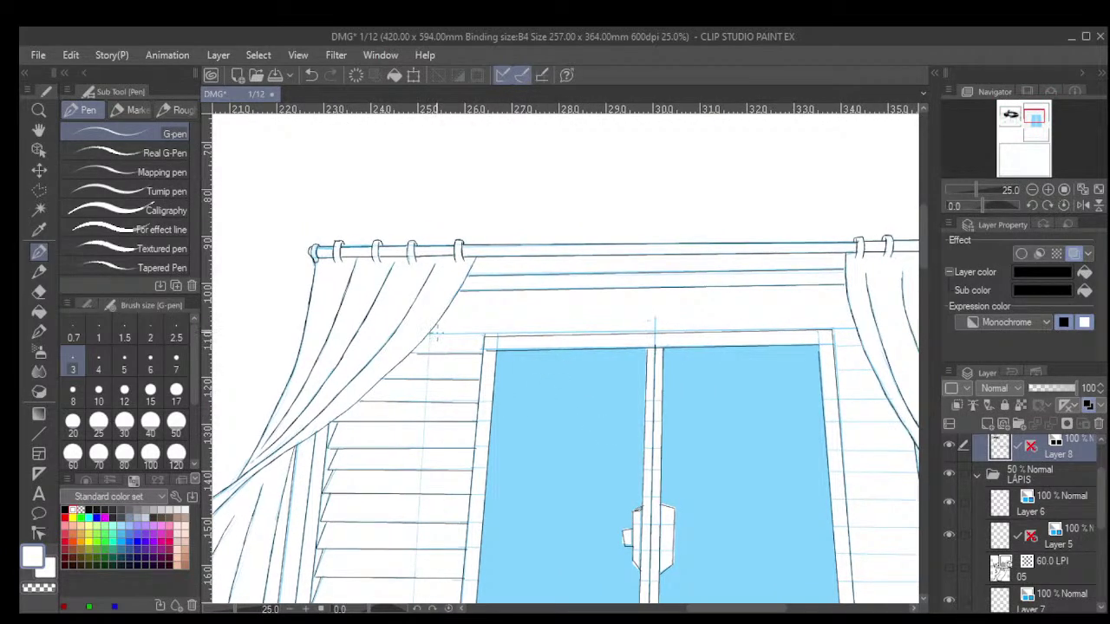
{"action": "mouse_move", "coordinate": [444, 328]}
{"action": "left_mouse_down"}
{"action": "mouse_move", "coordinate": [854, 335]}
{"action": "mouse_move", "coordinate": [842, 343]}
{"action": "left_mouse_up"}
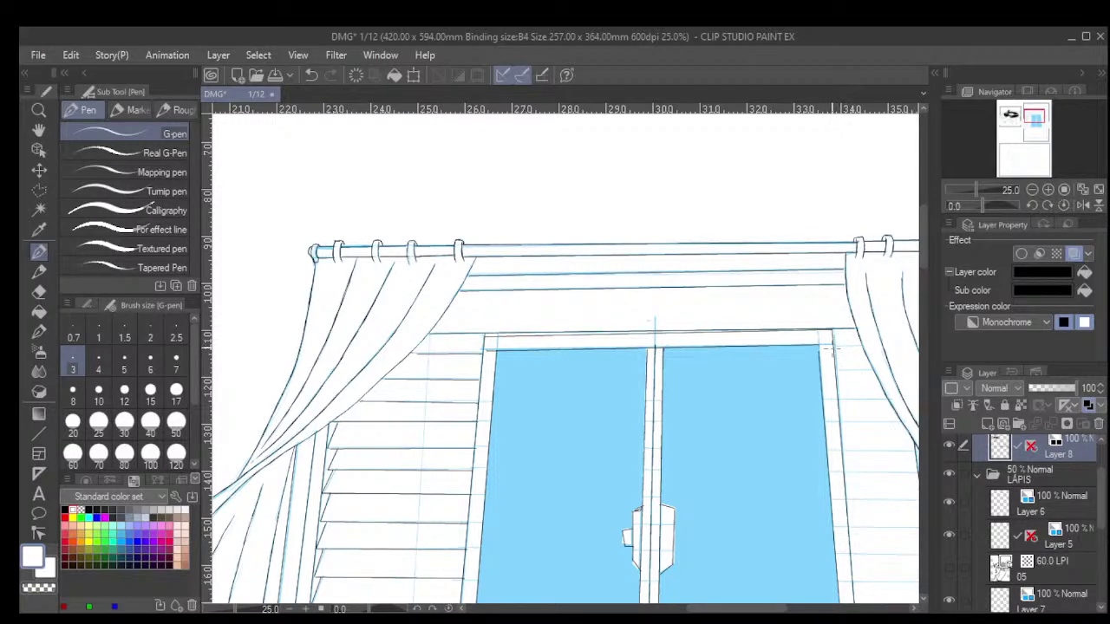
Ink the right shutter's upper slat lines between the window frame and the right curtain's edge.
{"action": "scroll", "coordinate": [841, 346], "scroll_direction": "down", "scroll_amount": 4}
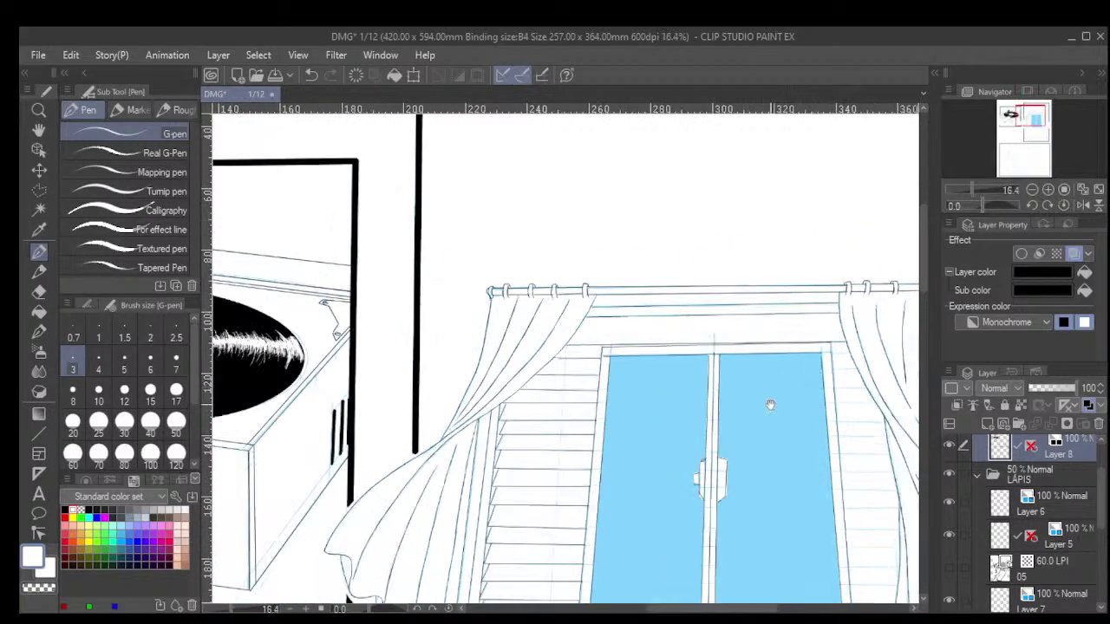
{"action": "left_click_drag", "start_coordinate": [776, 463], "coordinate": [708, 390]}
{"action": "mouse_move", "coordinate": [752, 505]}
{"action": "left_mouse_down"}
{"action": "mouse_move", "coordinate": [697, 455]}
{"action": "mouse_move", "coordinate": [668, 478]}
{"action": "mouse_move", "coordinate": [646, 451]}
{"action": "mouse_move", "coordinate": [633, 460]}
{"action": "left_mouse_up"}
{"action": "scroll", "coordinate": [680, 258], "scroll_direction": "up", "scroll_amount": 3}
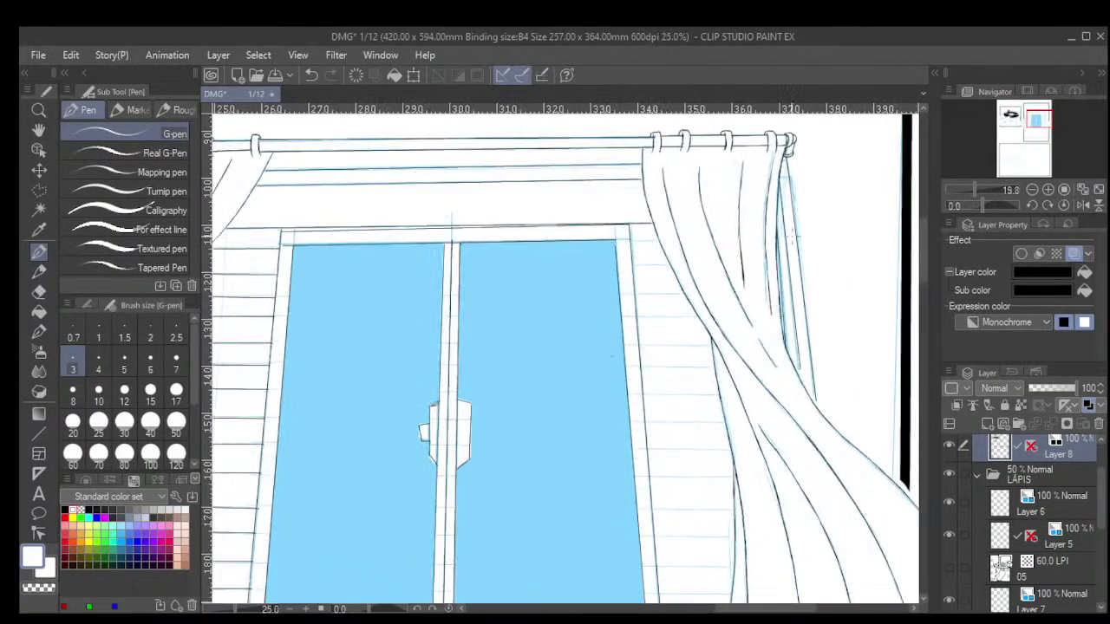
{"action": "scroll", "coordinate": [681, 258], "scroll_direction": "down", "scroll_amount": 3}
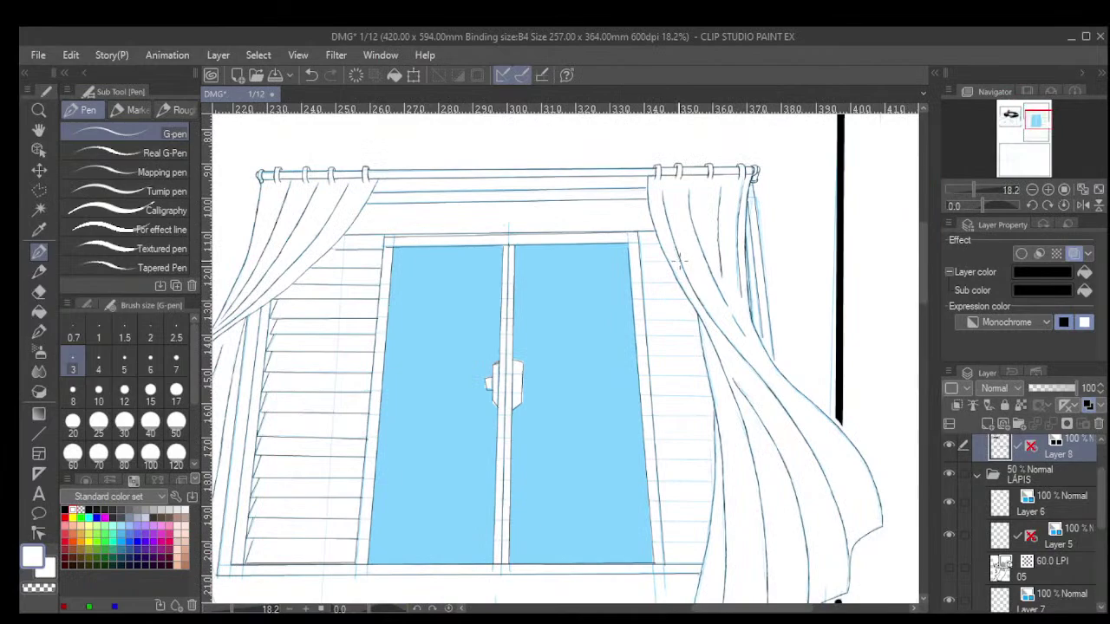
{"action": "scroll", "coordinate": [681, 258], "scroll_direction": "up", "scroll_amount": 4}
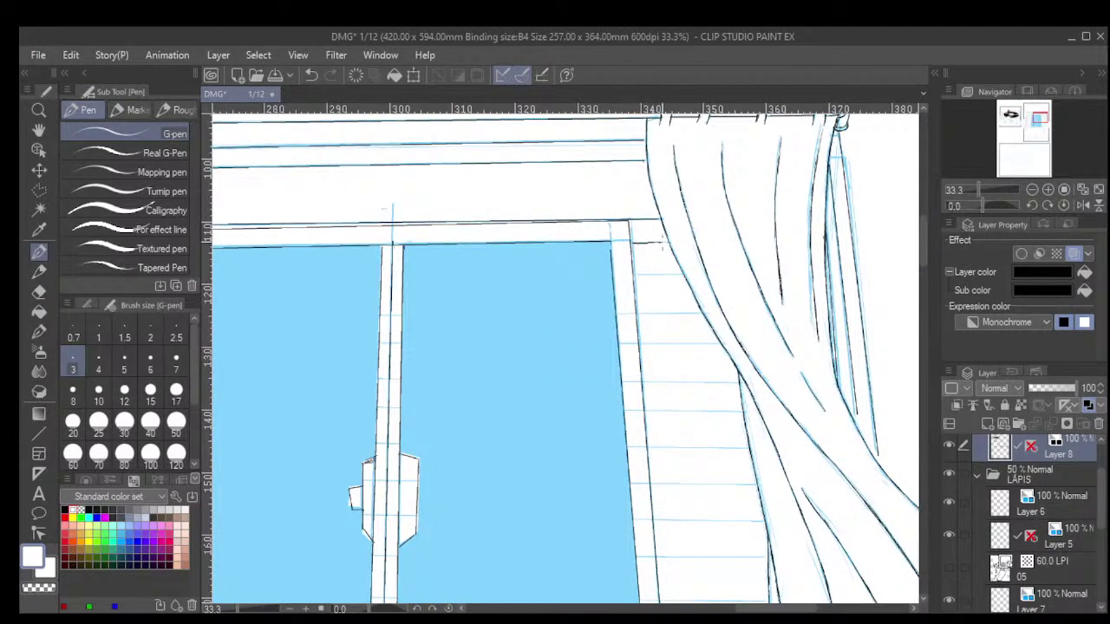
{"action": "left_click_drag", "start_coordinate": [635, 274], "coordinate": [681, 275]}
{"action": "left_click_drag", "start_coordinate": [640, 313], "coordinate": [701, 314]}
{"action": "left_click_drag", "start_coordinate": [638, 344], "coordinate": [718, 344]}
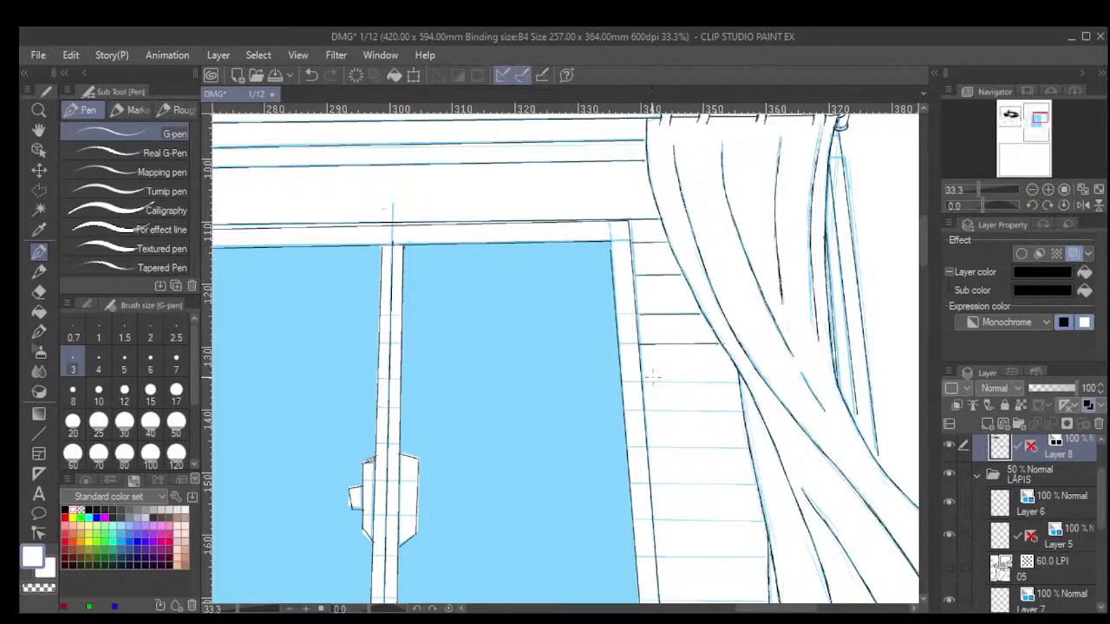
{"action": "left_click_drag", "start_coordinate": [640, 382], "coordinate": [739, 383]}
{"action": "left_click_drag", "start_coordinate": [642, 410], "coordinate": [740, 410]}
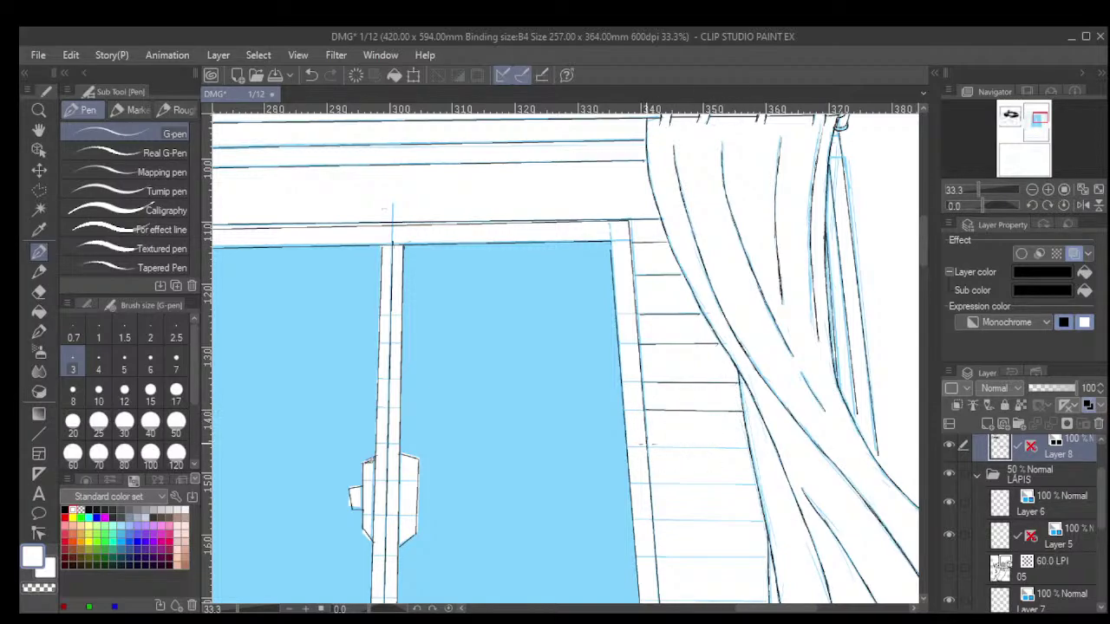
Ink the right shutter's next four slat lines beside the window latch, ending each one at the curtain.
{"action": "left_click_drag", "start_coordinate": [645, 447], "coordinate": [687, 447]}
{"action": "left_click", "coordinate": [749, 448], "text": "shift"}
{"action": "left_click_drag", "start_coordinate": [648, 483], "coordinate": [755, 483]}
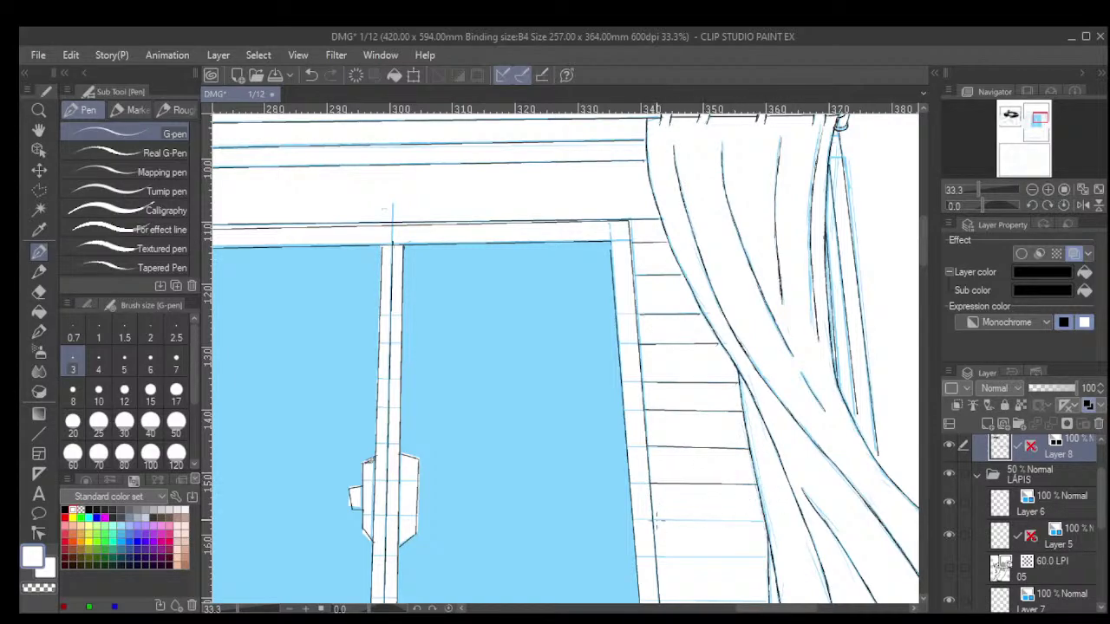
{"action": "left_click_drag", "start_coordinate": [652, 520], "coordinate": [763, 520]}
{"action": "left_click_drag", "start_coordinate": [655, 555], "coordinate": [766, 556]}
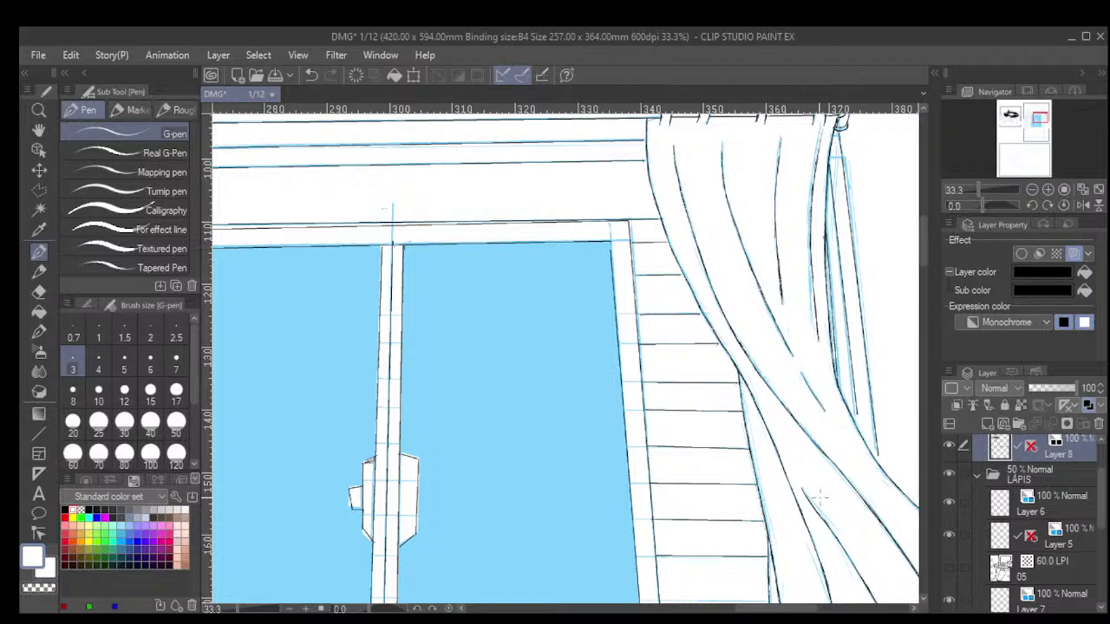
Ink the right shutter's six lowest slat lines down to just above the window's bottom frame.
{"action": "left_click_drag", "start_coordinate": [801, 378], "coordinate": [775, 203]}
{"action": "left_click_drag", "start_coordinate": [792, 359], "coordinate": [777, 274]}
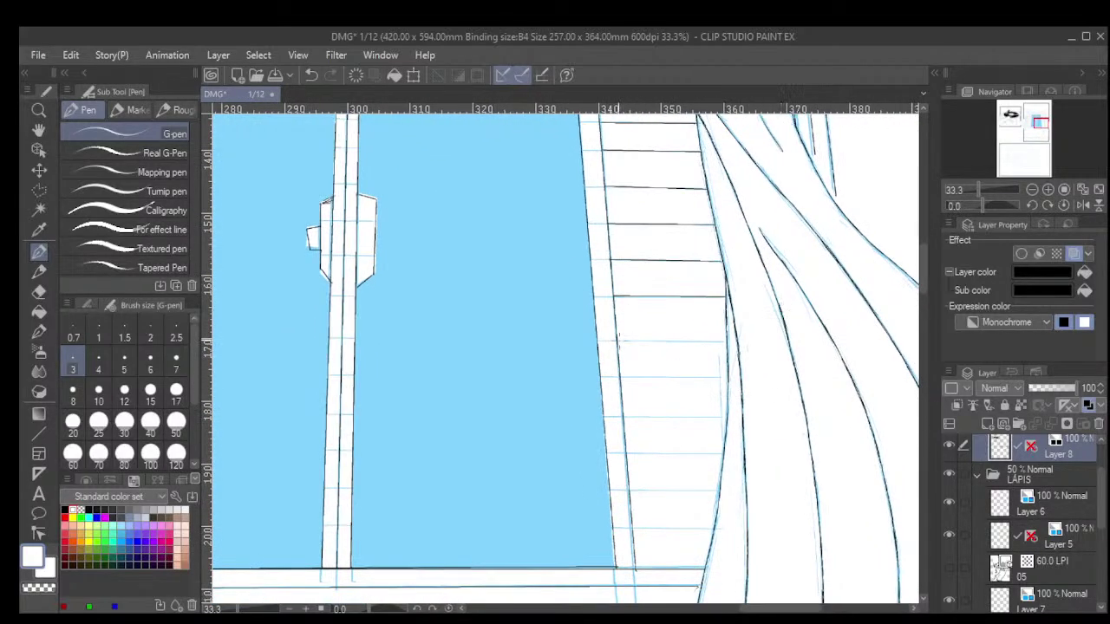
{"action": "left_click_drag", "start_coordinate": [617, 343], "coordinate": [720, 342]}
{"action": "key", "text": "ctrl+z"}
{"action": "left_click_drag", "start_coordinate": [621, 376], "coordinate": [723, 379]}
{"action": "left_click_drag", "start_coordinate": [623, 418], "coordinate": [725, 418]}
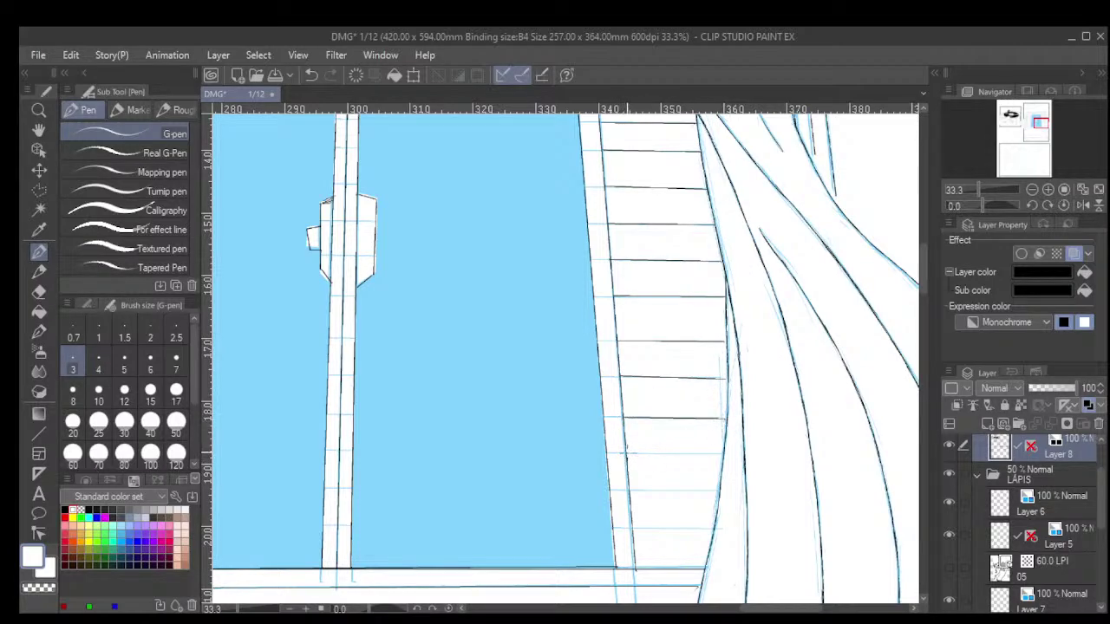
{"action": "left_click_drag", "start_coordinate": [624, 455], "coordinate": [722, 454]}
{"action": "left_click_drag", "start_coordinate": [628, 491], "coordinate": [717, 491]}
{"action": "left_click_drag", "start_coordinate": [633, 527], "coordinate": [718, 527]}
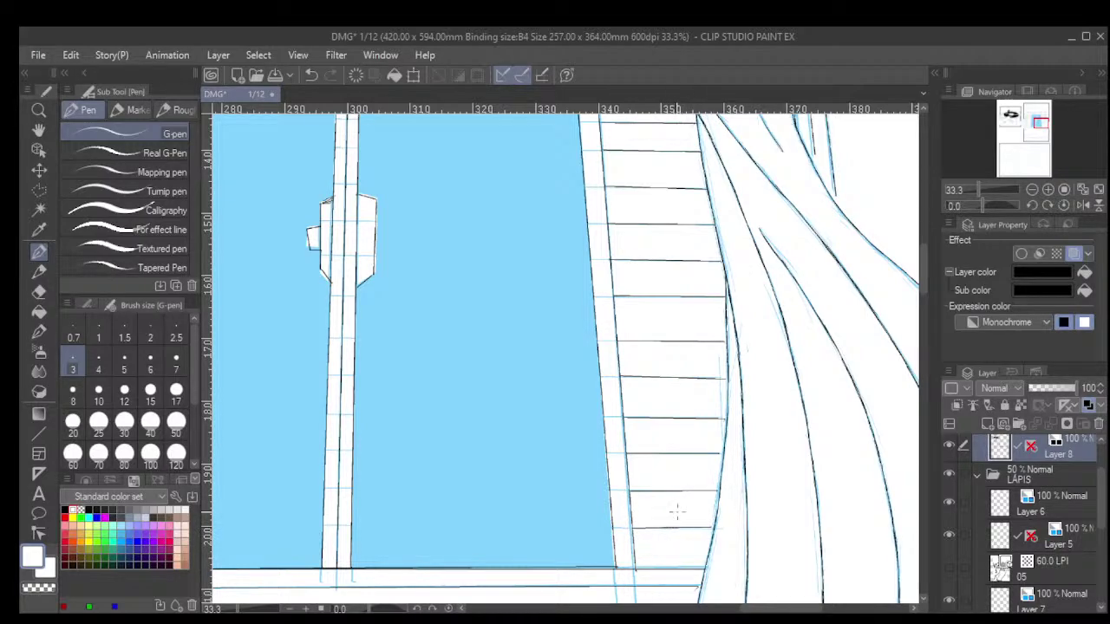
Set the G-pen size to 5 and ink the top of the line separating the figure's back from the arm in the bottom panel.
{"action": "scroll", "coordinate": [727, 426], "scroll_direction": "down", "scroll_amount": 4}
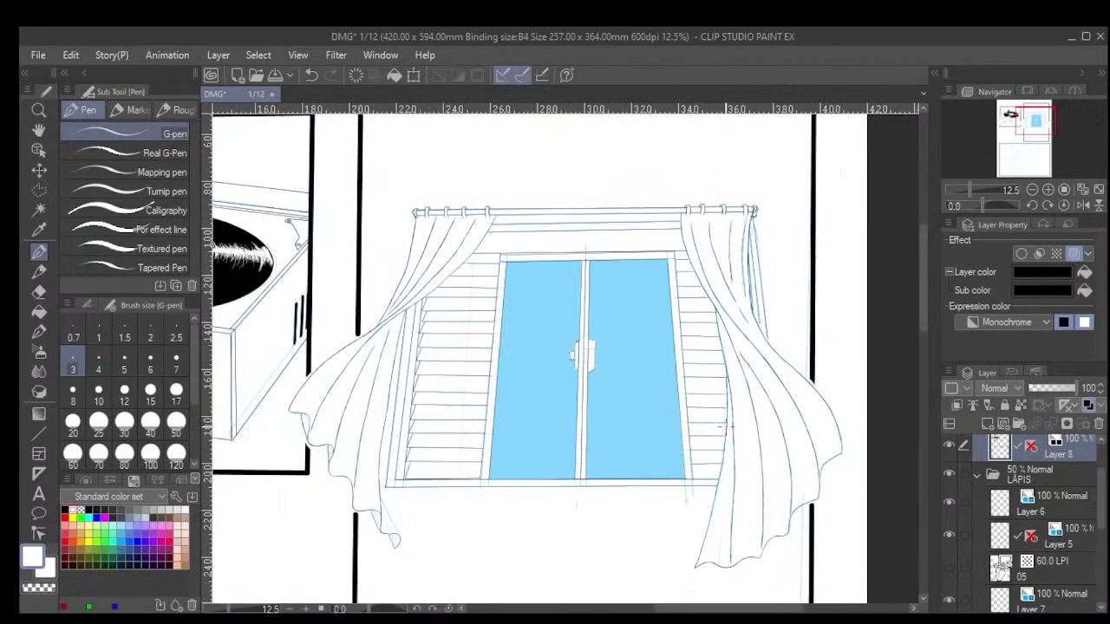
{"action": "scroll", "coordinate": [729, 415], "scroll_direction": "down", "scroll_amount": 3}
{"action": "left_click_drag", "start_coordinate": [700, 499], "coordinate": [828, 335]}
{"action": "left_click_drag", "start_coordinate": [742, 593], "coordinate": [756, 442]}
{"action": "mouse_move", "coordinate": [704, 598]}
{"action": "left_mouse_down"}
{"action": "mouse_move", "coordinate": [708, 520]}
{"action": "mouse_move", "coordinate": [732, 456]}
{"action": "left_mouse_up"}
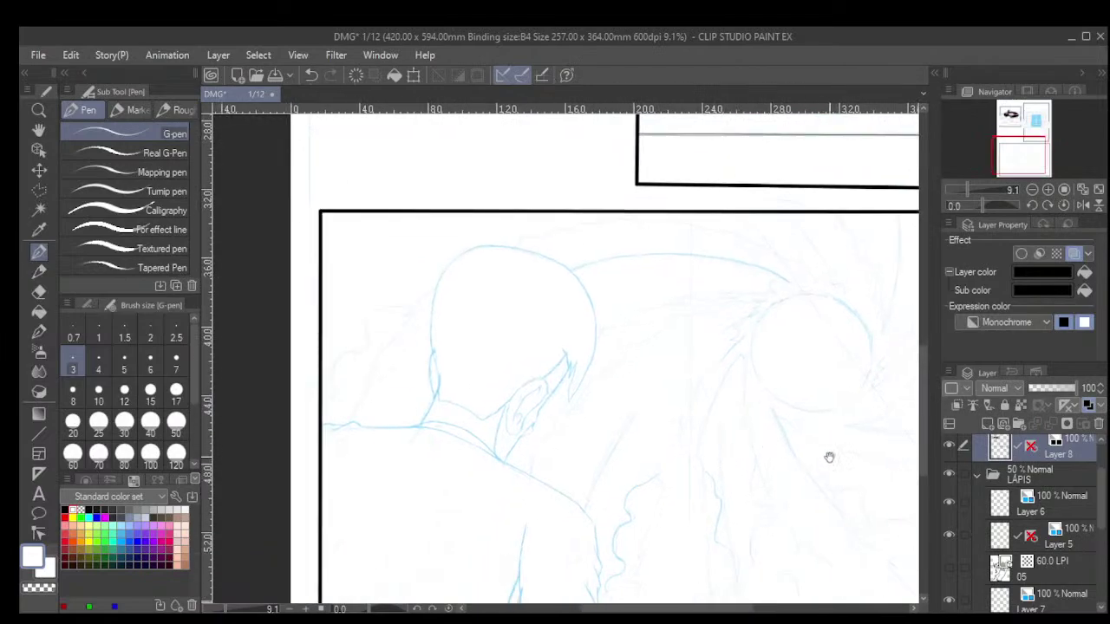
{"action": "left_click_drag", "start_coordinate": [625, 478], "coordinate": [620, 364]}
{"action": "scroll", "coordinate": [543, 391], "scroll_direction": "down", "scroll_amount": 1}
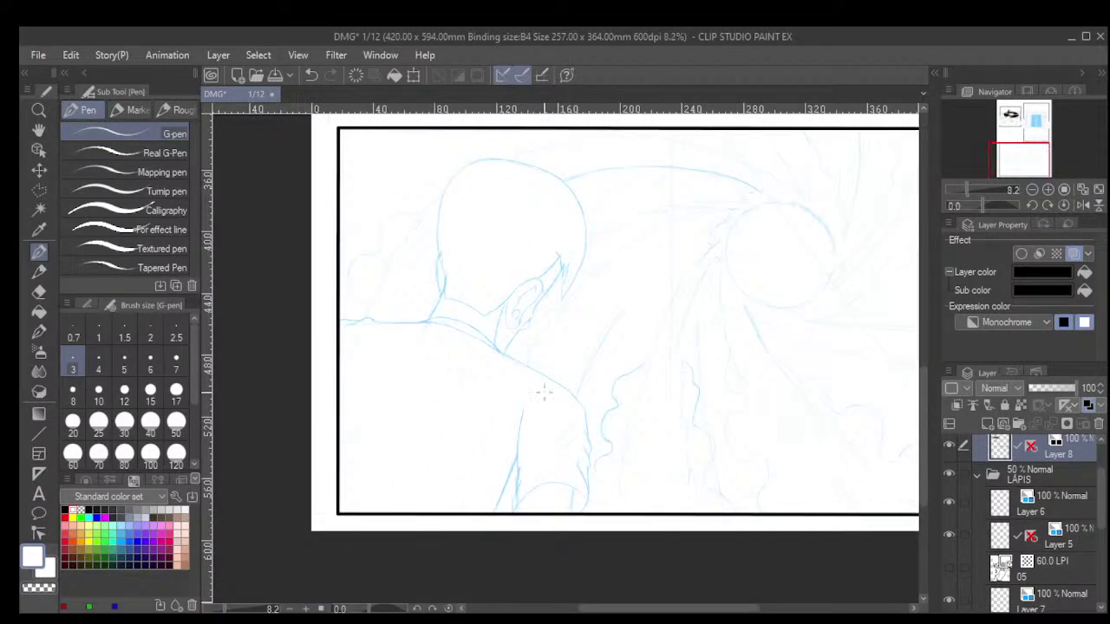
{"action": "left_click", "coordinate": [130, 365]}
{"action": "scroll", "coordinate": [431, 375], "scroll_direction": "up", "scroll_amount": 4}
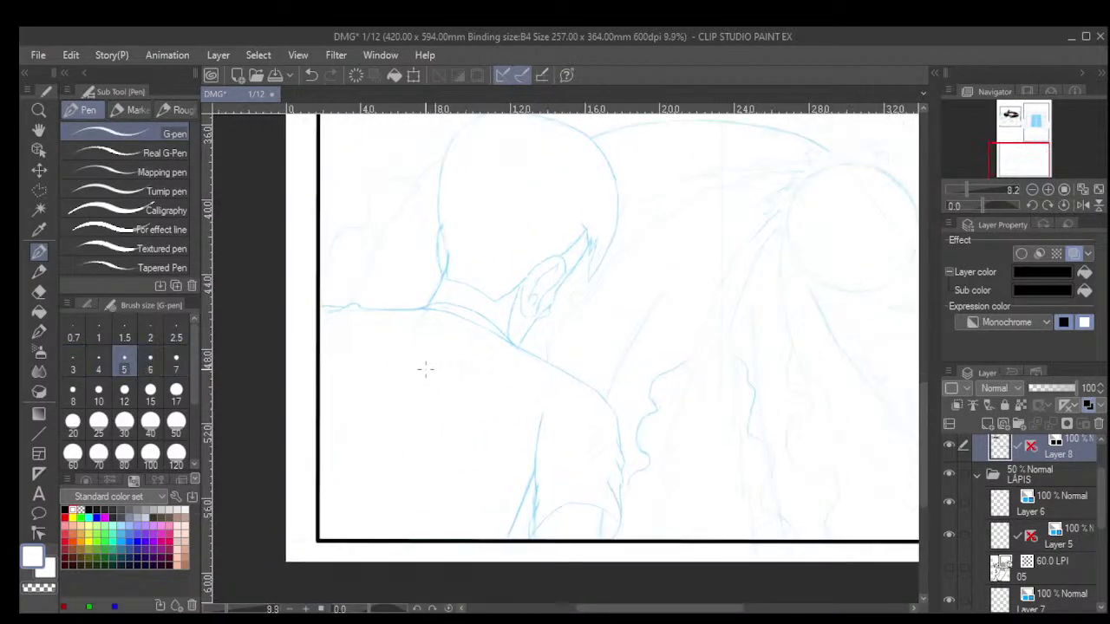
{"action": "left_click_drag", "start_coordinate": [456, 374], "coordinate": [671, 377]}
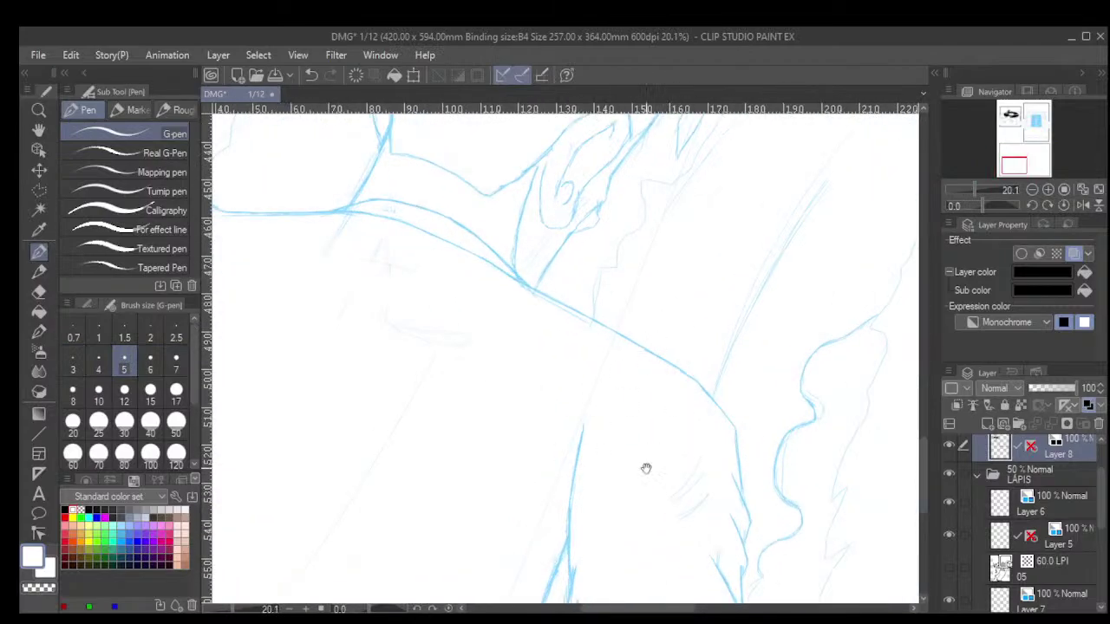
{"action": "left_click_drag", "start_coordinate": [646, 468], "coordinate": [624, 342]}
{"action": "scroll", "coordinate": [651, 240], "scroll_direction": "up", "scroll_amount": 1}
{"action": "scroll", "coordinate": [554, 255], "scroll_direction": "up", "scroll_amount": 1}
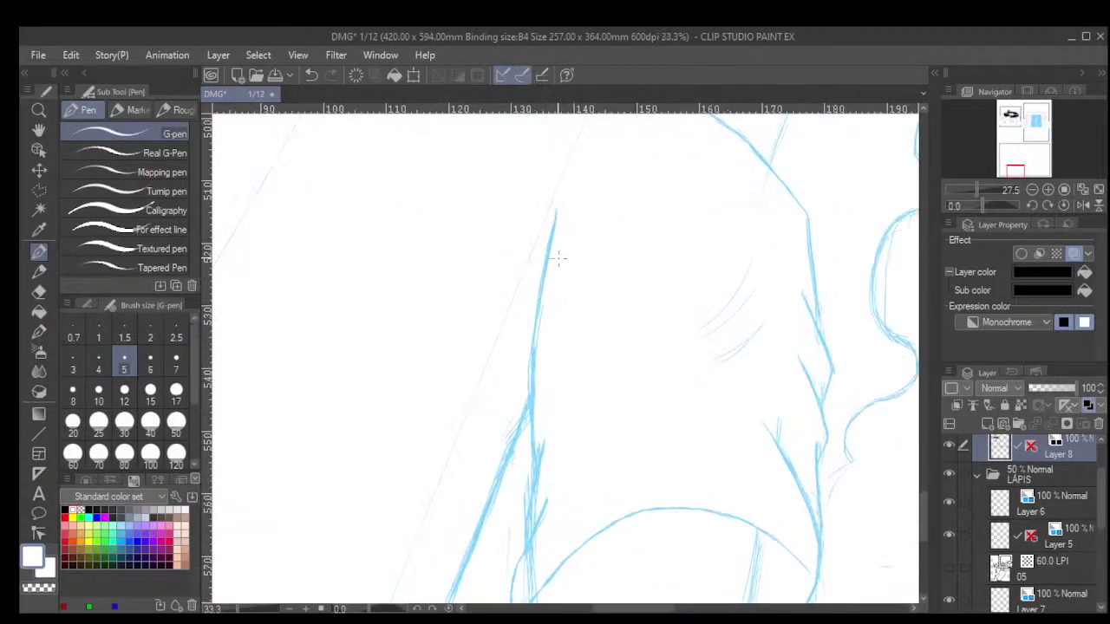
{"action": "left_click_drag", "start_coordinate": [555, 212], "coordinate": [540, 302]}
{"action": "left_click_drag", "start_coordinate": [550, 235], "coordinate": [532, 321]}
{"action": "scroll", "coordinate": [534, 292], "scroll_direction": "up", "scroll_amount": 1}
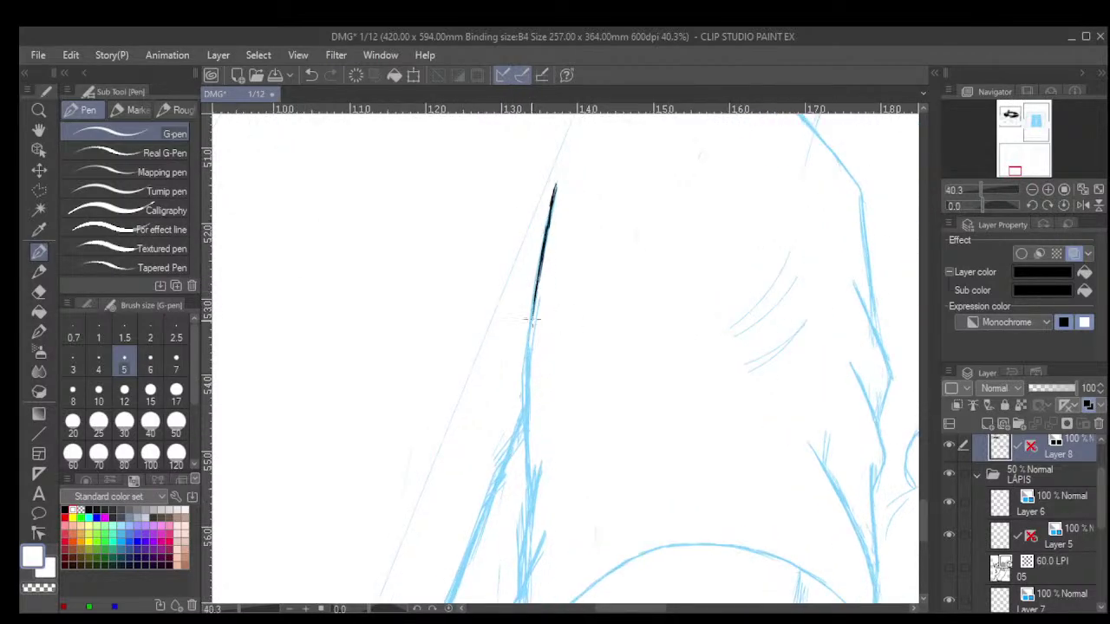
Extend the line between the figure's back and arm downward, building it up with short overlapping strokes.
{"action": "mouse_move", "coordinate": [537, 282]}
{"action": "left_mouse_down"}
{"action": "mouse_move", "coordinate": [527, 368]}
{"action": "mouse_move", "coordinate": [531, 333]}
{"action": "mouse_move", "coordinate": [525, 391]}
{"action": "left_mouse_up"}
{"action": "left_click_drag", "start_coordinate": [529, 348], "coordinate": [525, 408]}
{"action": "left_click_drag", "start_coordinate": [527, 371], "coordinate": [526, 451]}
{"action": "left_click_drag", "start_coordinate": [528, 395], "coordinate": [525, 489]}
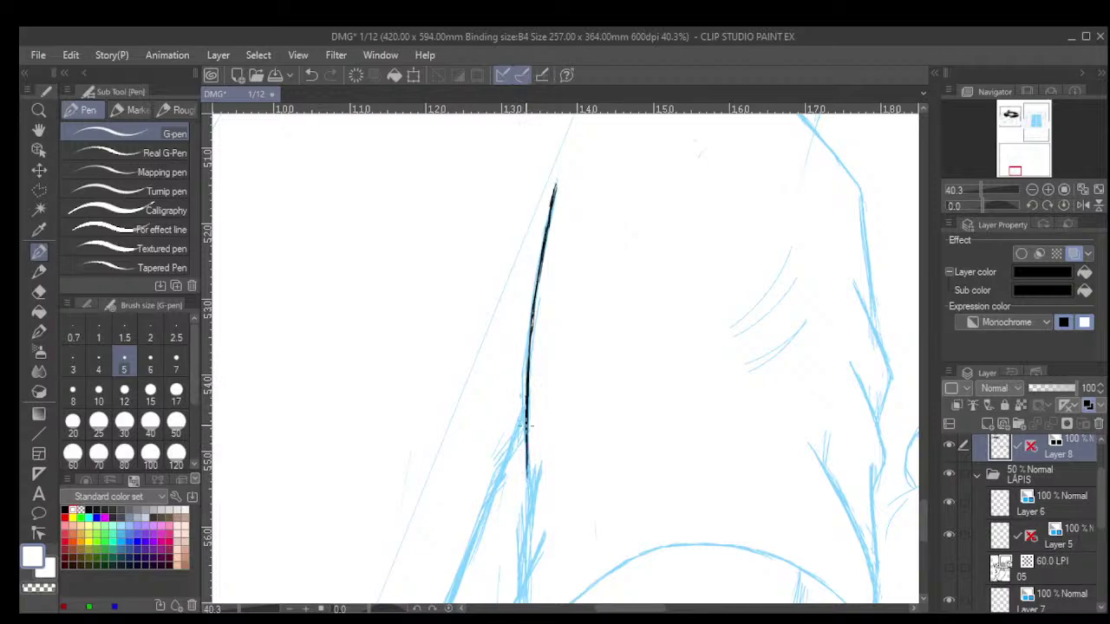
{"action": "left_click_drag", "start_coordinate": [529, 419], "coordinate": [526, 492]}
{"action": "left_click_drag", "start_coordinate": [527, 449], "coordinate": [529, 508]}
Ink the sleeve's two slanted folds and the curved edge below them down to the panel's bottom border.
{"action": "scroll", "coordinate": [552, 445], "scroll_direction": "down", "scroll_amount": 1}
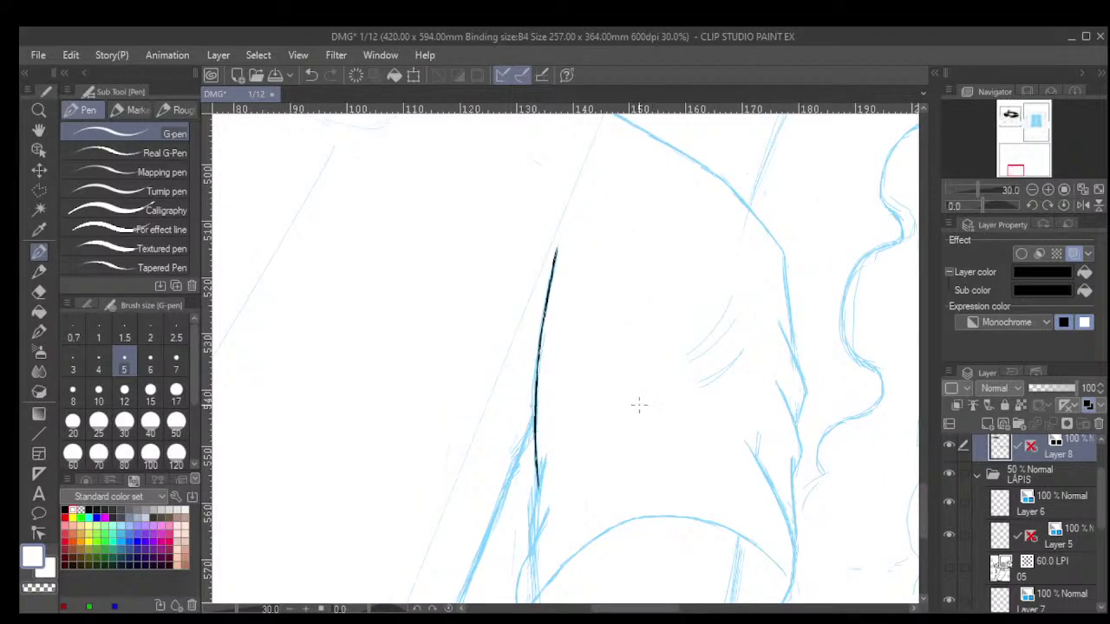
{"action": "left_click_drag", "start_coordinate": [628, 461], "coordinate": [678, 272]}
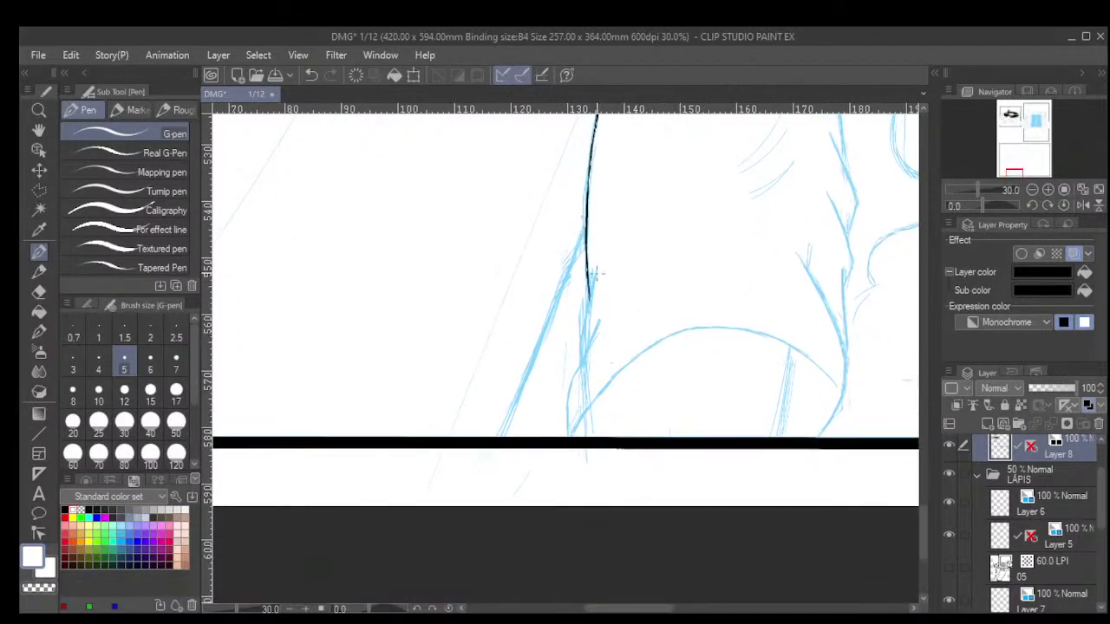
{"action": "left_click_drag", "start_coordinate": [590, 266], "coordinate": [583, 341]}
{"action": "scroll", "coordinate": [580, 319], "scroll_direction": "up", "scroll_amount": 2}
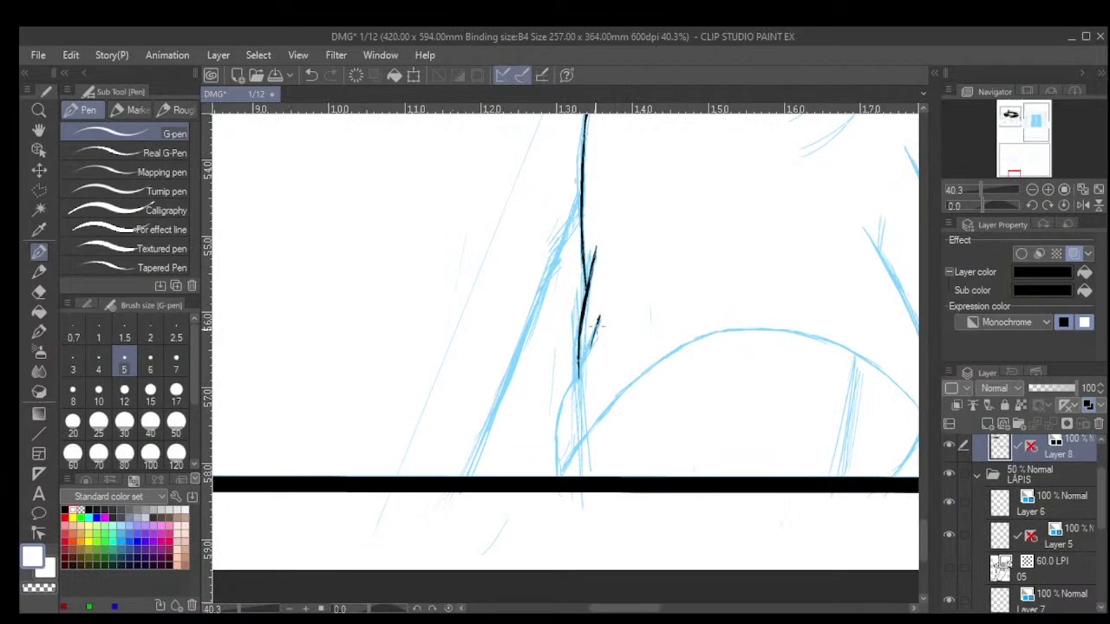
{"action": "left_click_drag", "start_coordinate": [598, 317], "coordinate": [558, 427]}
{"action": "left_click_drag", "start_coordinate": [568, 388], "coordinate": [556, 471]}
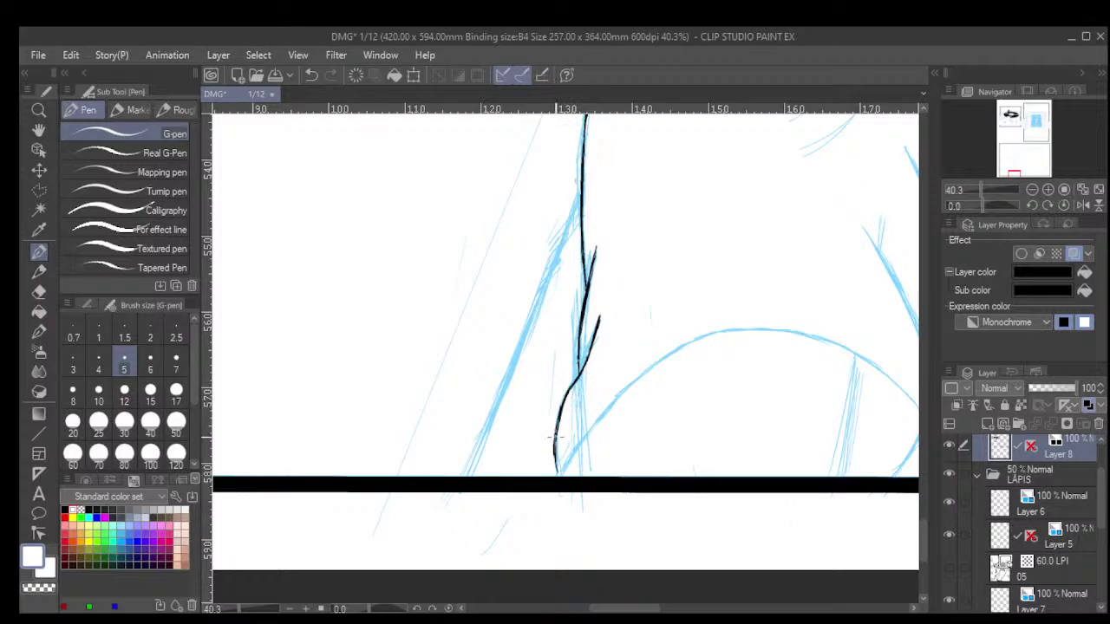
Finish the sleeve's curved inner edge at the bottom border and ink the slanted line branching from it along the figure's back.
{"action": "left_click_drag", "start_coordinate": [555, 433], "coordinate": [560, 477]}
{"action": "scroll", "coordinate": [576, 439], "scroll_direction": "down", "scroll_amount": 3}
{"action": "scroll", "coordinate": [610, 408], "scroll_direction": "down", "scroll_amount": 3}
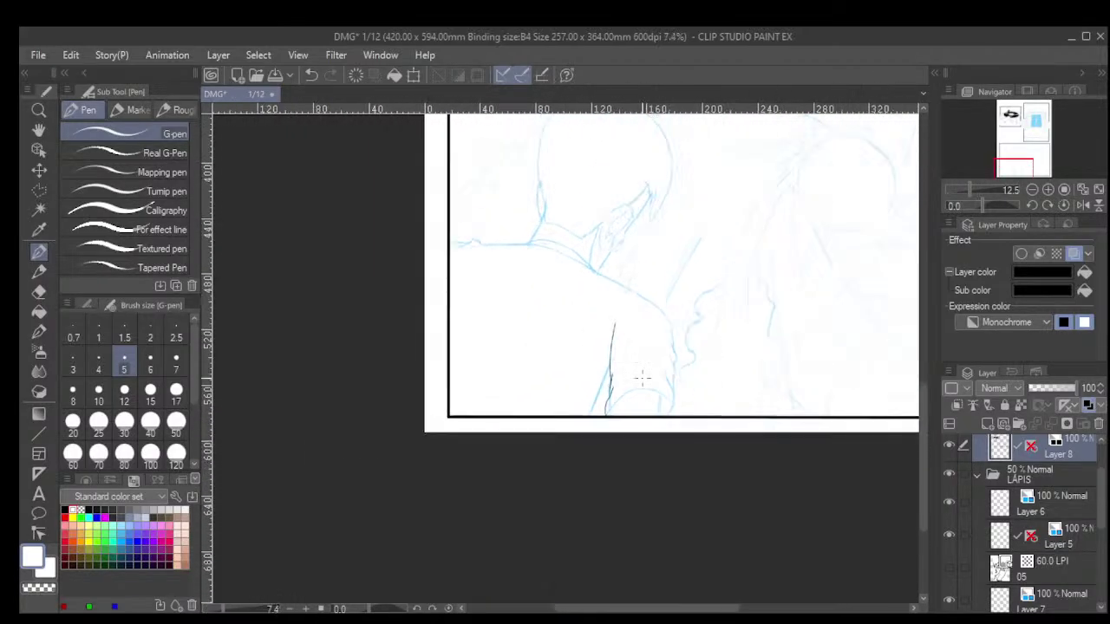
{"action": "scroll", "coordinate": [642, 377], "scroll_direction": "up", "scroll_amount": 2}
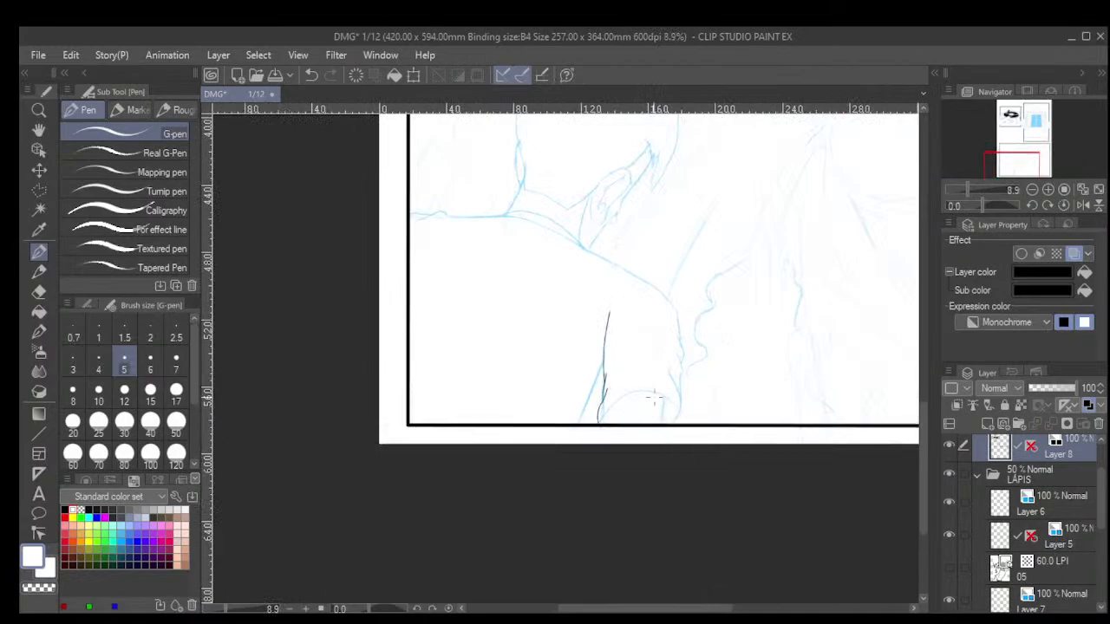
{"action": "scroll", "coordinate": [598, 371], "scroll_direction": "up", "scroll_amount": 2}
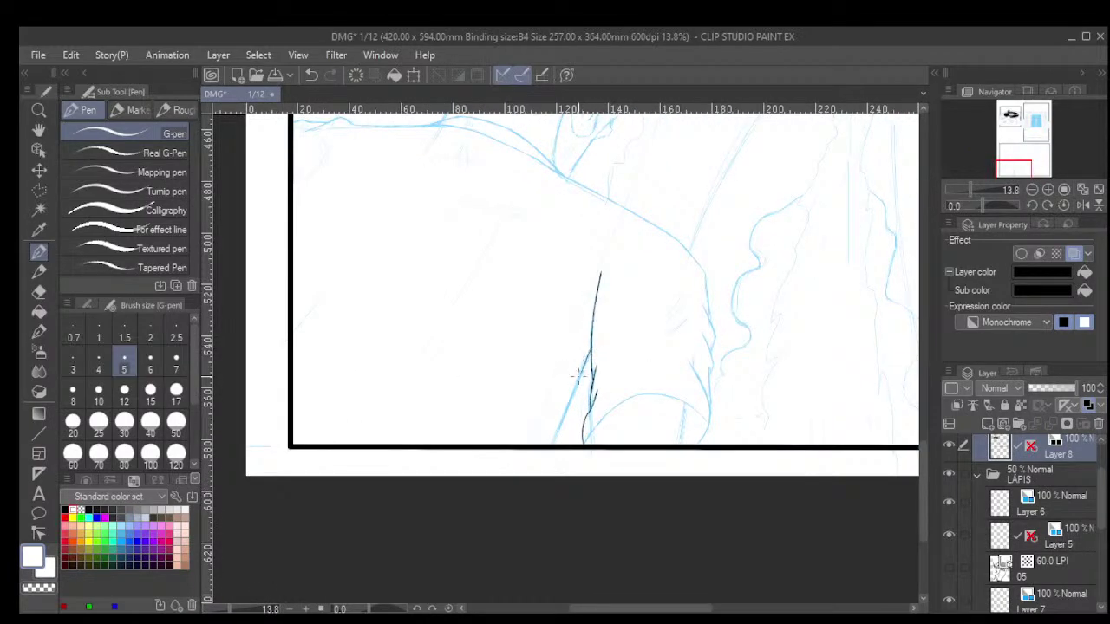
{"action": "mouse_move", "coordinate": [581, 372]}
{"action": "left_mouse_down"}
{"action": "mouse_move", "coordinate": [554, 434]}
{"action": "mouse_move", "coordinate": [565, 406]}
{"action": "mouse_move", "coordinate": [553, 443]}
{"action": "left_mouse_up"}
{"action": "scroll", "coordinate": [584, 364], "scroll_direction": "up", "scroll_amount": 2}
{"action": "scroll", "coordinate": [588, 351], "scroll_direction": "up", "scroll_amount": 1}
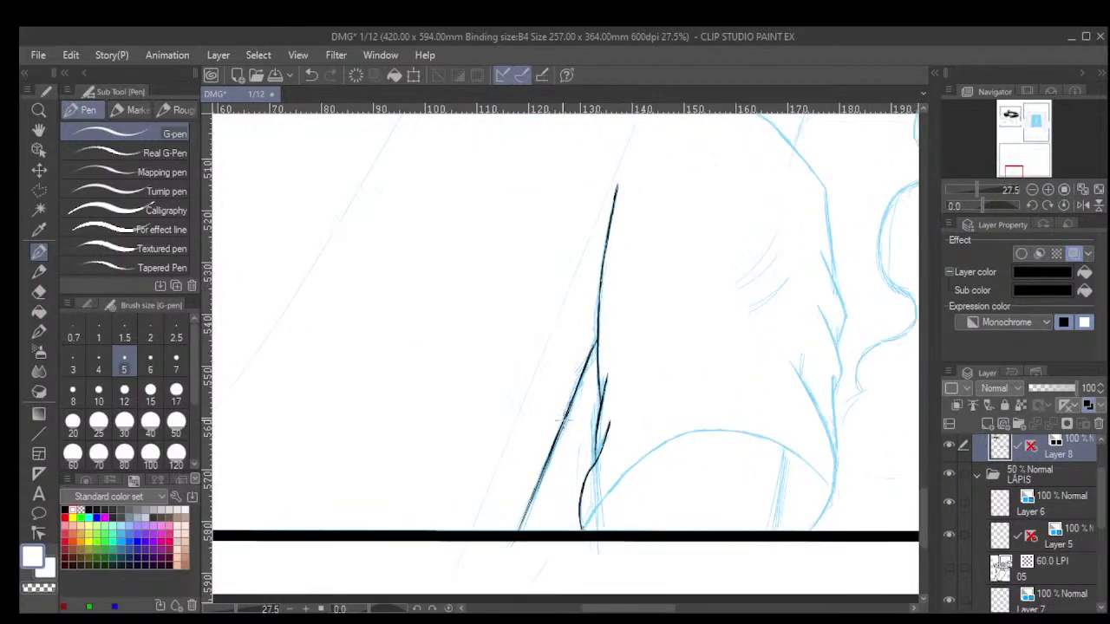
{"action": "left_click_drag", "start_coordinate": [562, 425], "coordinate": [536, 486]}
{"action": "left_click_drag", "start_coordinate": [552, 447], "coordinate": [519, 529]}
Undo the last stroke on the slanted back line and clean the sleeve edge's tip at the panel border with the Hard eraser.
{"action": "scroll", "coordinate": [531, 494], "scroll_direction": "down", "scroll_amount": 6}
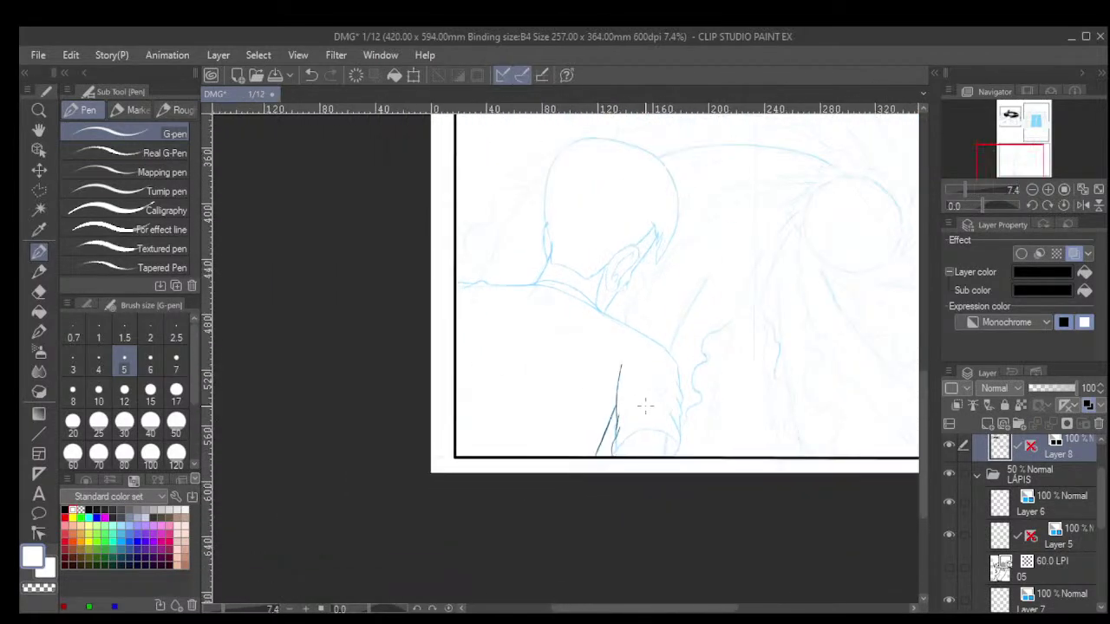
{"action": "key", "text": "shift+6"}
{"action": "key", "text": "shift+6"}
{"action": "key", "text": "shift+6"}
{"action": "key", "text": "shift+6"}
{"action": "key", "text": "shift+6"}
{"action": "key", "text": "shift+6"}
{"action": "key", "text": "shift+6"}
{"action": "key", "text": "shift+6"}
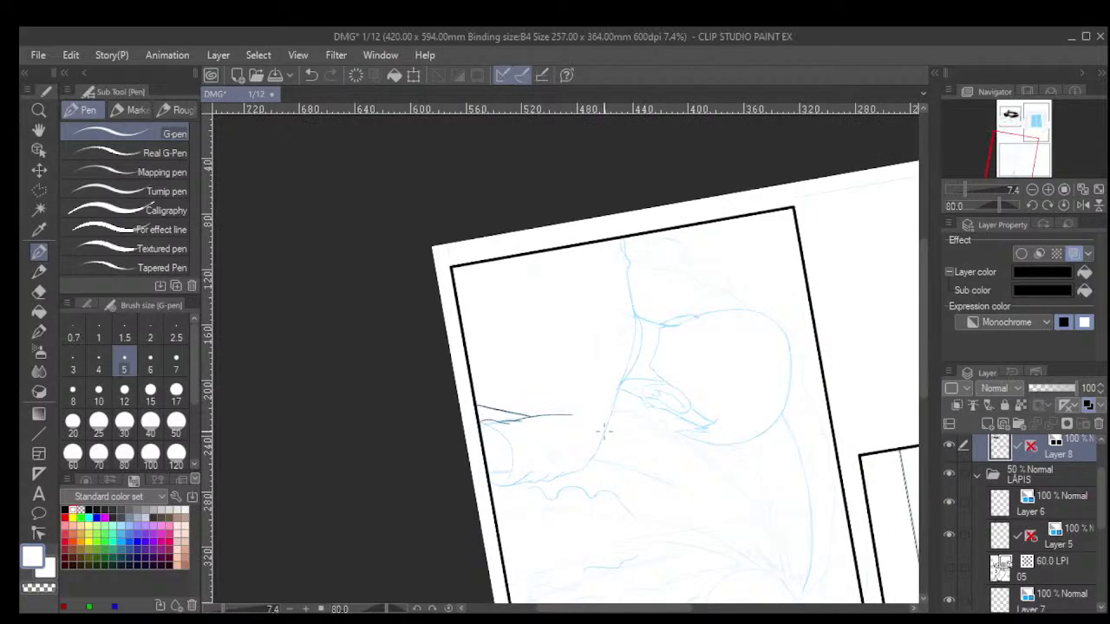
{"action": "key", "text": "shift+6"}
{"action": "key", "text": "shift+6"}
{"action": "key", "text": "shift+6"}
{"action": "key", "text": "shift+6"}
{"action": "key", "text": "shift+6"}
{"action": "key", "text": "shift+6"}
{"action": "key", "text": "shift+6"}
{"action": "left_click_drag", "start_coordinate": [564, 480], "coordinate": [718, 474]}
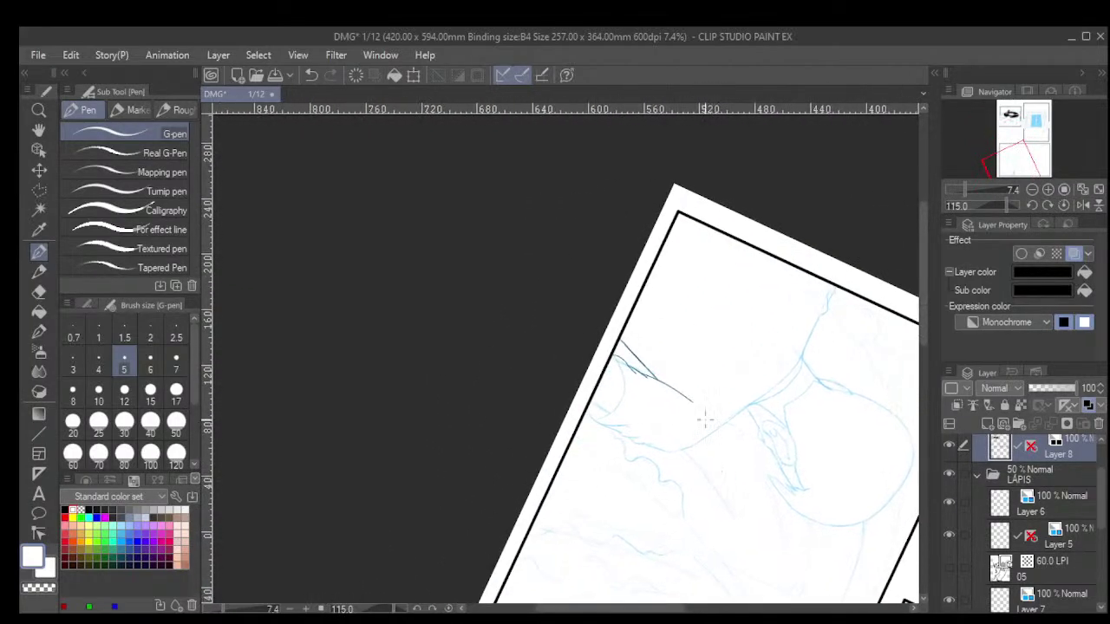
{"action": "scroll", "coordinate": [705, 419], "scroll_direction": "up", "scroll_amount": 10}
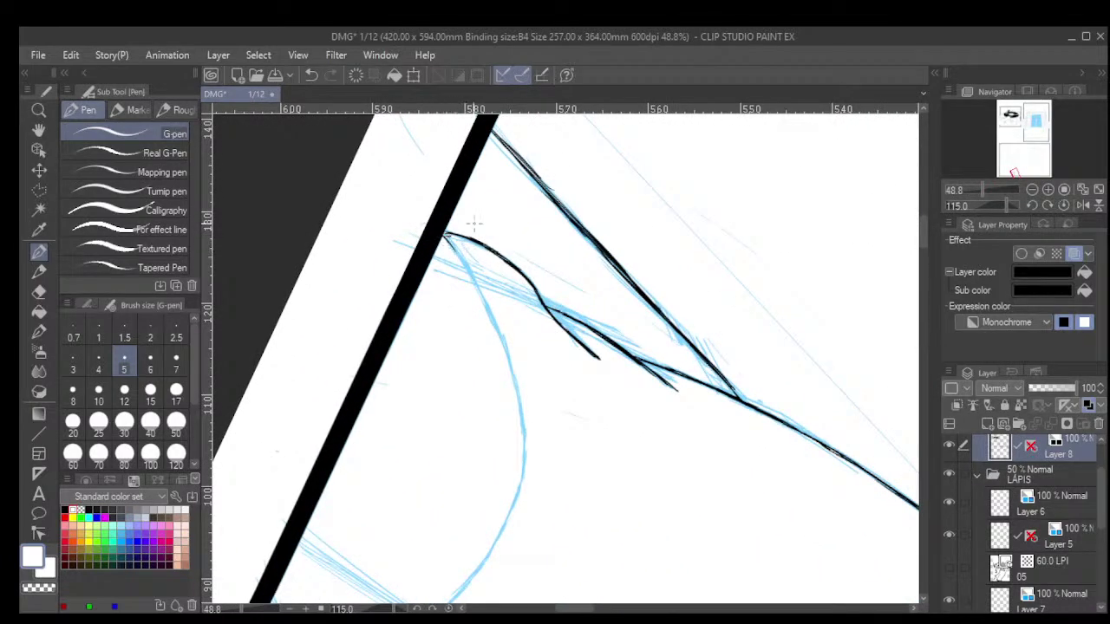
{"action": "key", "text": "ctrl+z"}
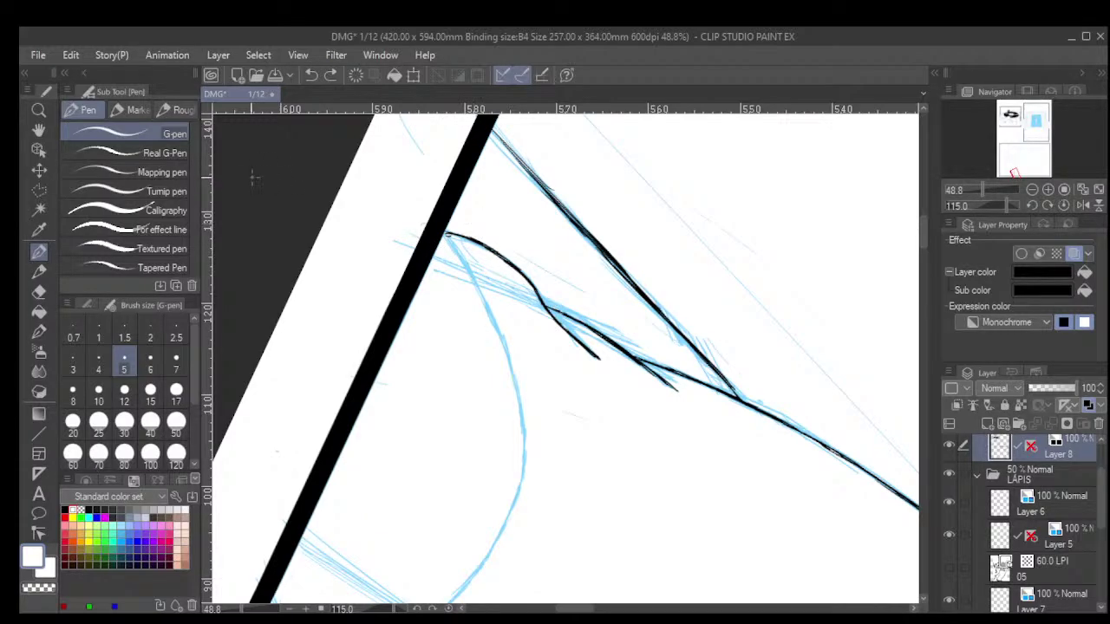
{"action": "left_click", "coordinate": [38, 291]}
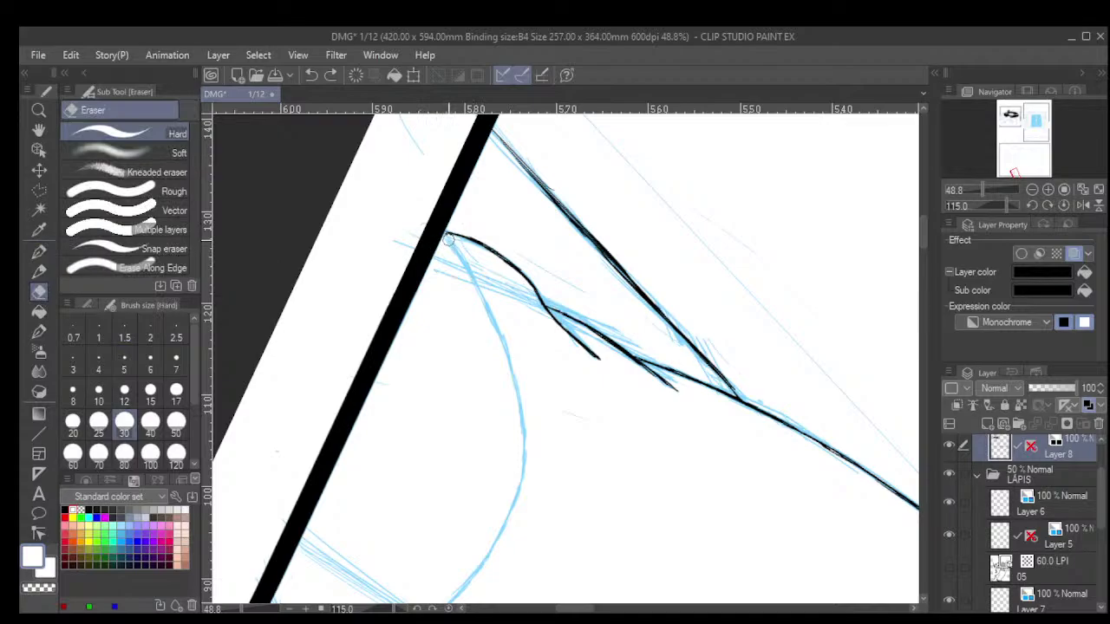
Ink the first part of the sleeve hem's arc with the G-pen, starting at the sleeve's inner edge by the border.
{"action": "left_click", "coordinate": [39, 253]}
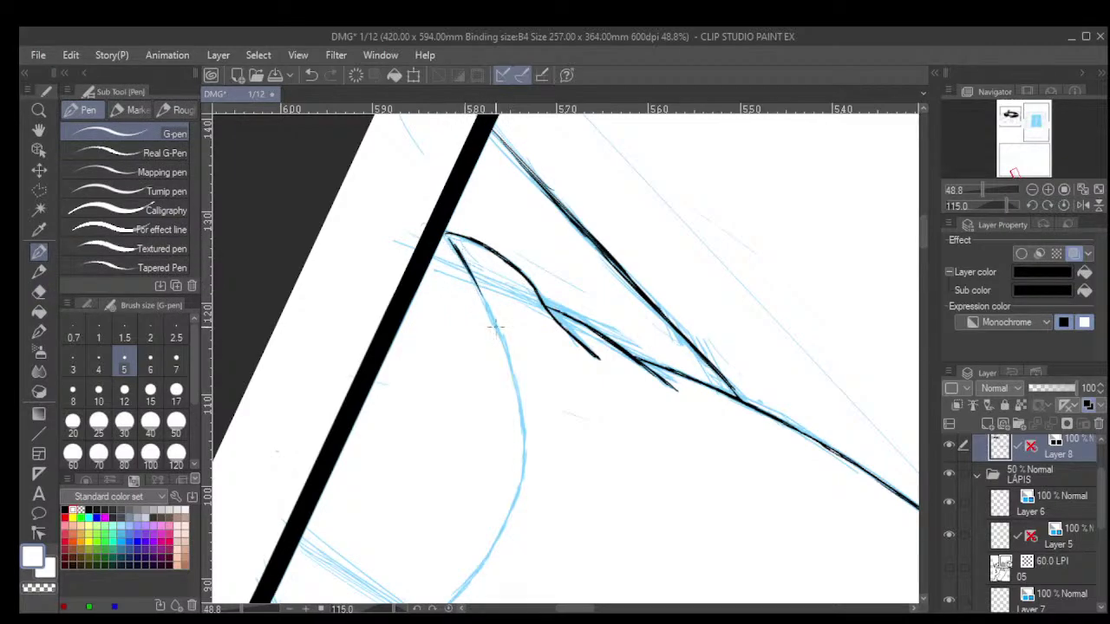
{"action": "scroll", "coordinate": [496, 326], "scroll_direction": "up", "scroll_amount": 2}
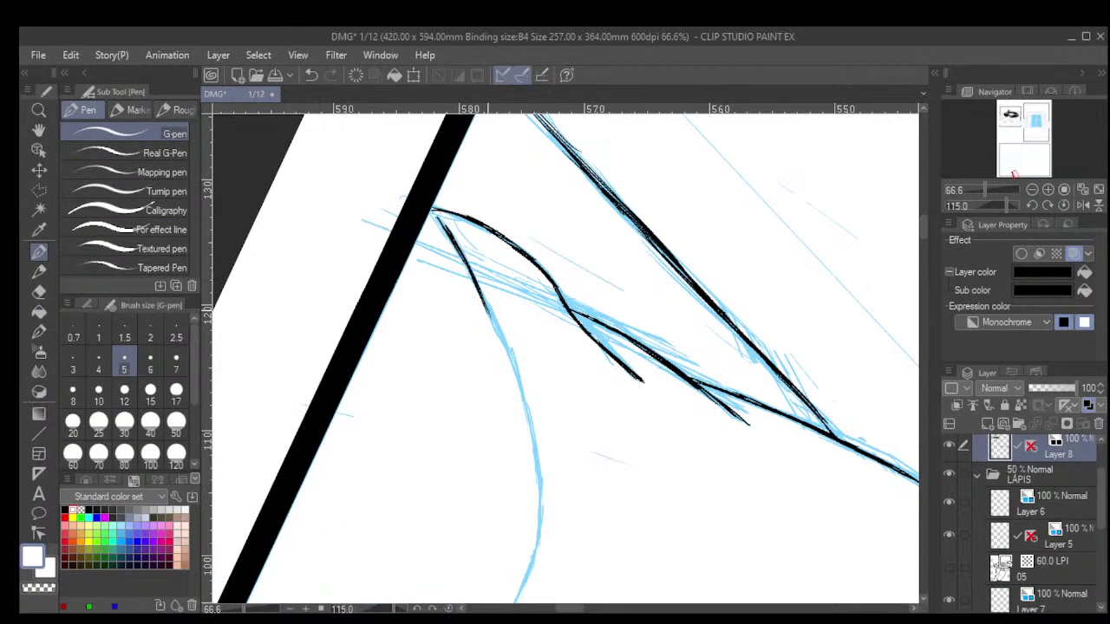
{"action": "left_click_drag", "start_coordinate": [487, 308], "coordinate": [537, 457]}
{"action": "left_click_drag", "start_coordinate": [528, 420], "coordinate": [539, 508]}
{"action": "mouse_move", "coordinate": [536, 469]}
{"action": "left_mouse_down"}
{"action": "mouse_move", "coordinate": [540, 546]}
{"action": "mouse_move", "coordinate": [529, 577]}
{"action": "left_mouse_up"}
Ink the rest of the sleeve hem's arc and finish its far end with a short hook back toward the panel border.
{"action": "mouse_move", "coordinate": [599, 542]}
{"action": "left_mouse_down"}
{"action": "mouse_move", "coordinate": [754, 355]}
{"action": "mouse_move", "coordinate": [783, 238]}
{"action": "left_mouse_up"}
{"action": "key", "text": "minus"}
{"action": "key", "text": "minus"}
{"action": "key", "text": "minus"}
{"action": "key", "text": "minus"}
{"action": "key", "text": "minus"}
{"action": "key", "text": "minus"}
{"action": "key", "text": "minus"}
{"action": "key", "text": "minus"}
{"action": "key", "text": "minus"}
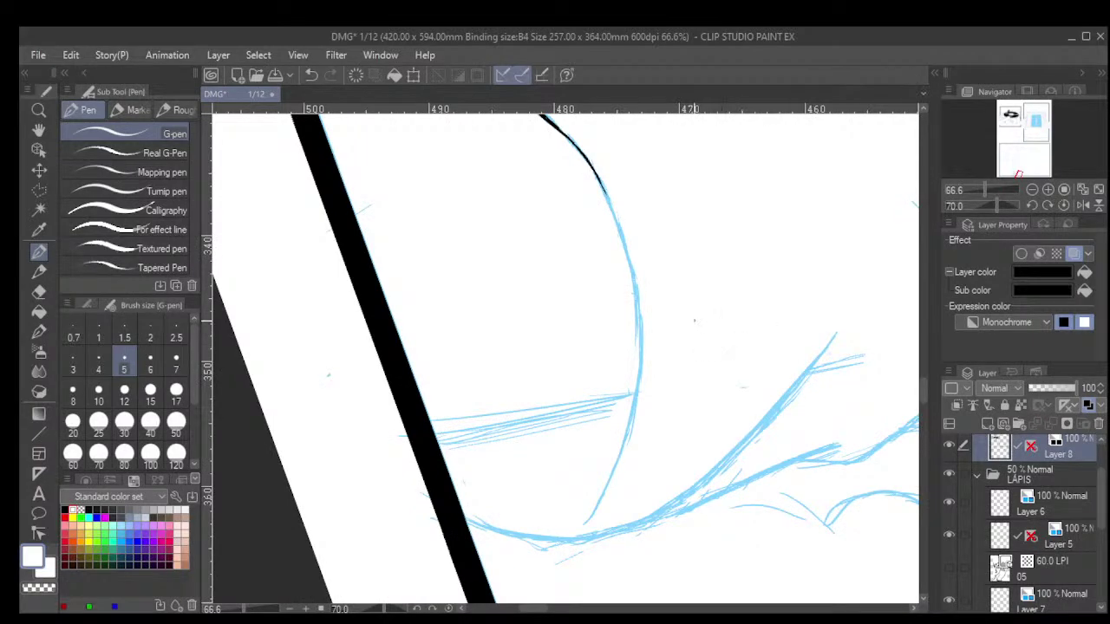
{"action": "left_click_drag", "start_coordinate": [603, 186], "coordinate": [640, 343]}
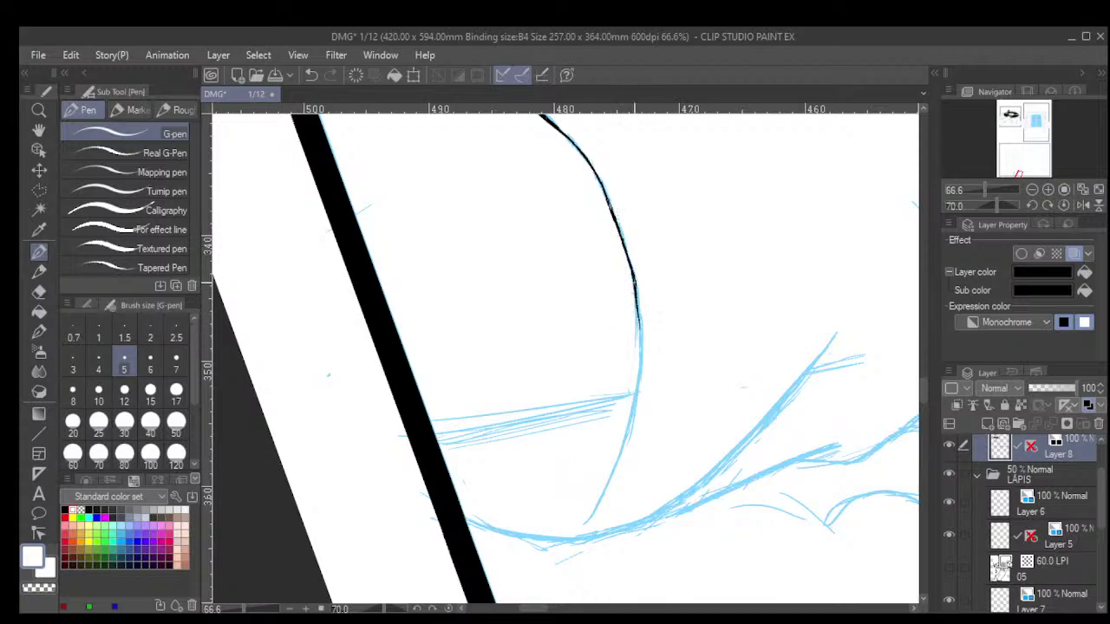
{"action": "mouse_move", "coordinate": [635, 285]}
{"action": "left_mouse_down"}
{"action": "mouse_move", "coordinate": [643, 359]}
{"action": "mouse_move", "coordinate": [612, 472]}
{"action": "left_mouse_up"}
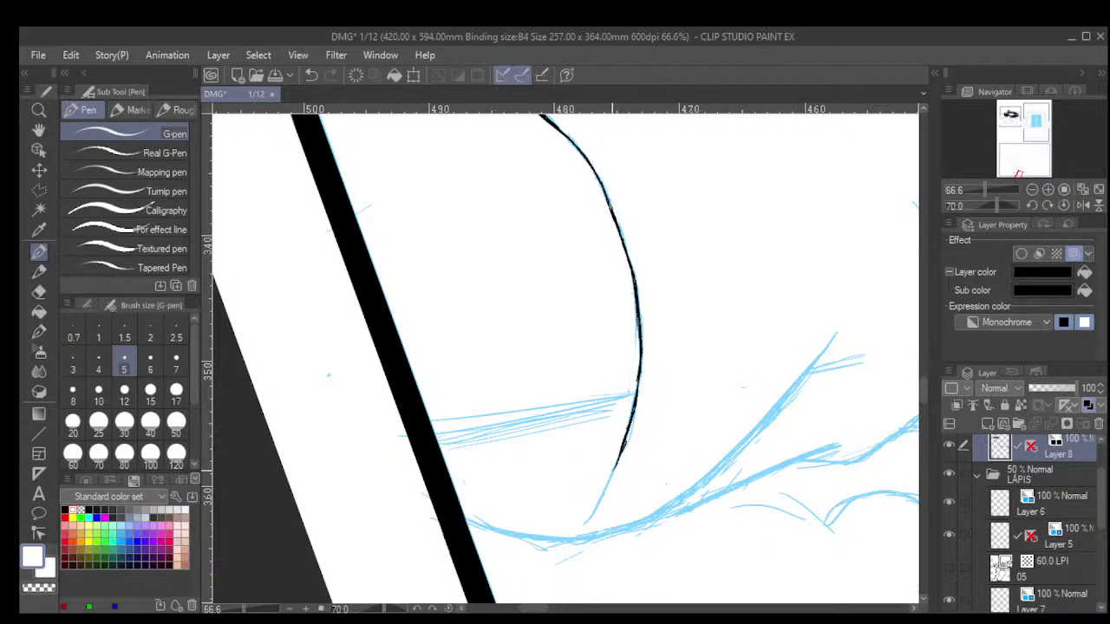
{"action": "mouse_move", "coordinate": [613, 467]}
{"action": "left_mouse_down"}
{"action": "mouse_move", "coordinate": [595, 514]}
{"action": "mouse_move", "coordinate": [568, 533]}
{"action": "left_mouse_up"}
{"action": "left_click_drag", "start_coordinate": [551, 530], "coordinate": [539, 531]}
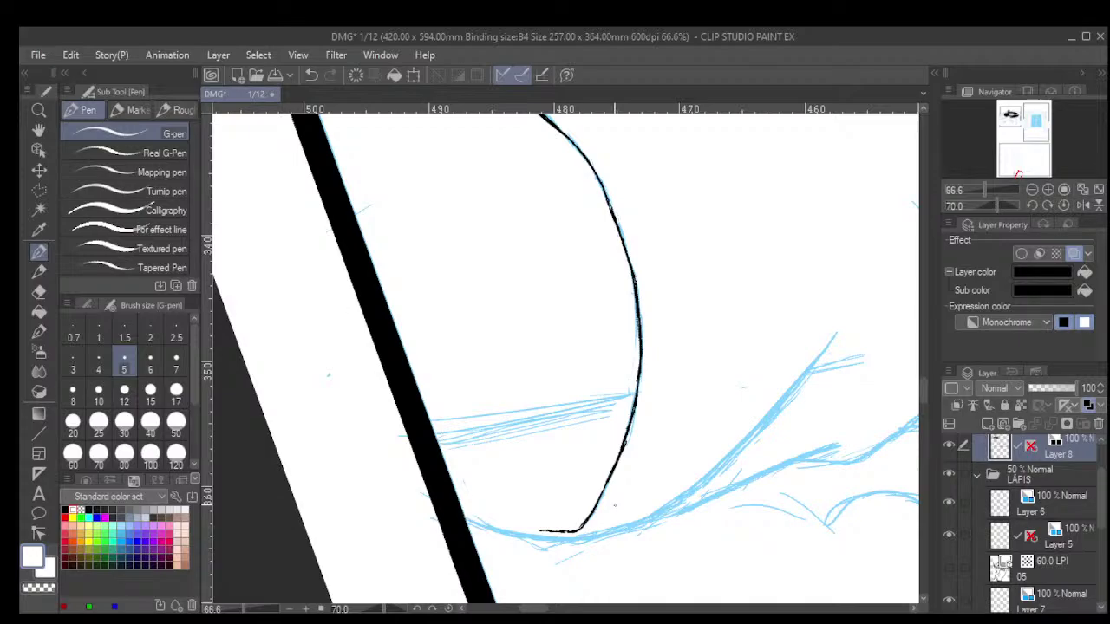
Ink the start of the sleeve's outer edge from the panel border past the hooked end of the hem.
{"action": "scroll", "coordinate": [615, 504], "scroll_direction": "down", "scroll_amount": 5}
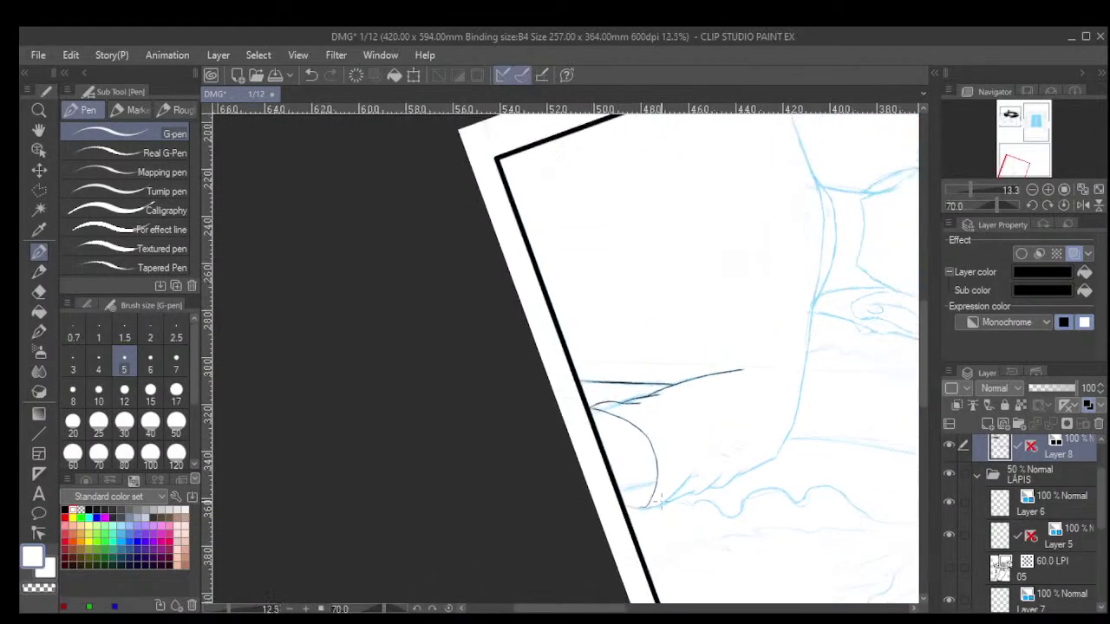
{"action": "scroll", "coordinate": [660, 500], "scroll_direction": "down", "scroll_amount": 1}
{"action": "scroll", "coordinate": [660, 500], "scroll_direction": "down", "scroll_amount": 2}
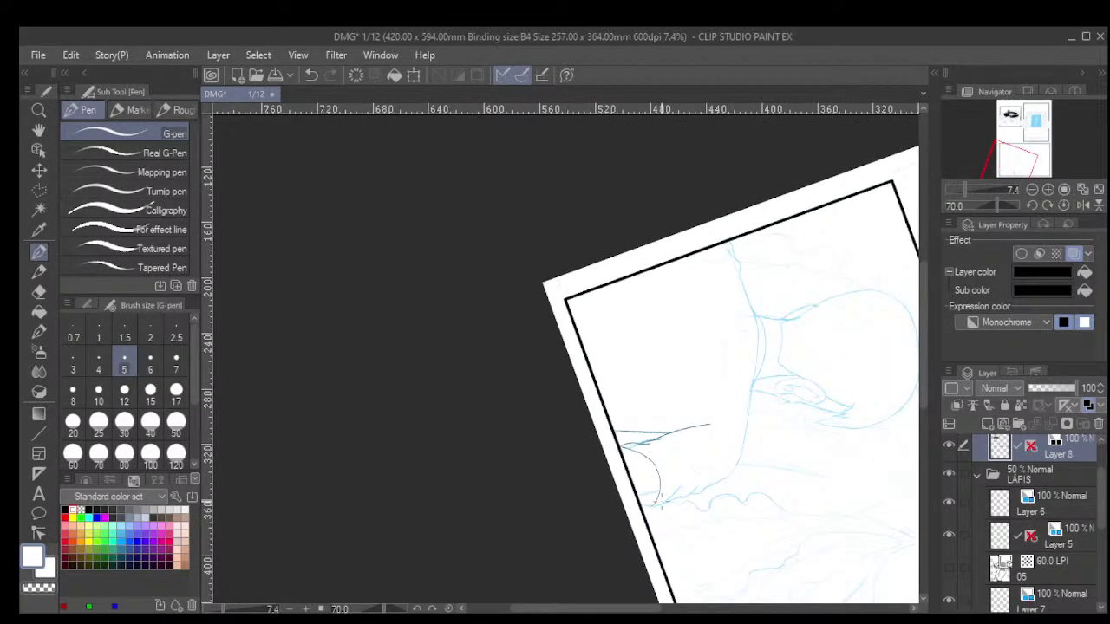
{"action": "scroll", "coordinate": [662, 502], "scroll_direction": "down", "scroll_amount": 13}
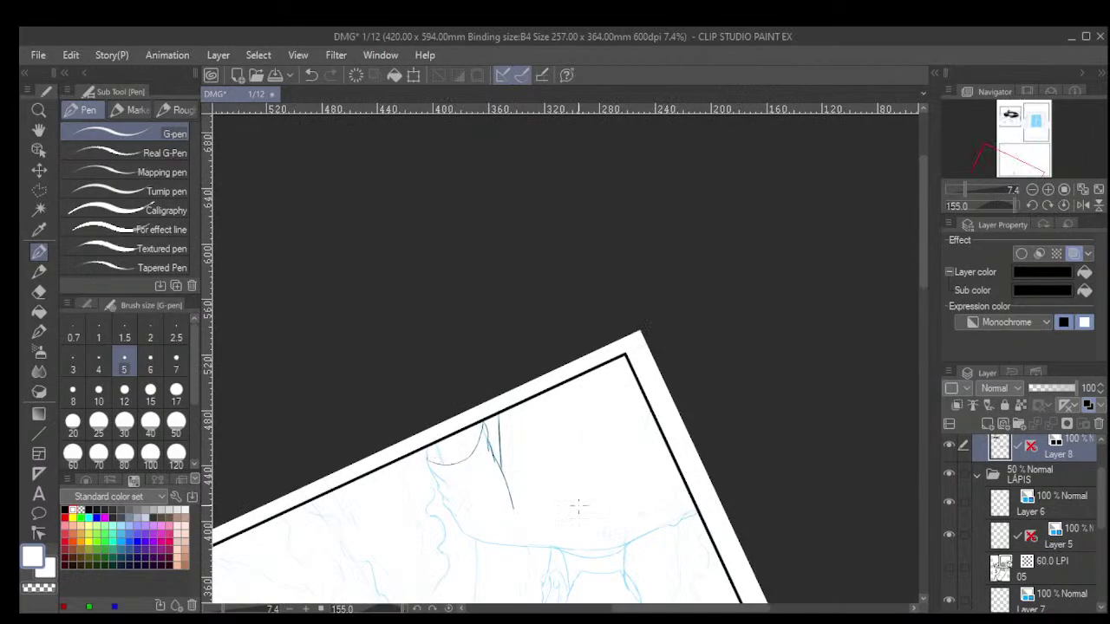
{"action": "scroll", "coordinate": [575, 506], "scroll_direction": "up", "scroll_amount": 4}
{"action": "scroll", "coordinate": [538, 407], "scroll_direction": "up", "scroll_amount": 10}
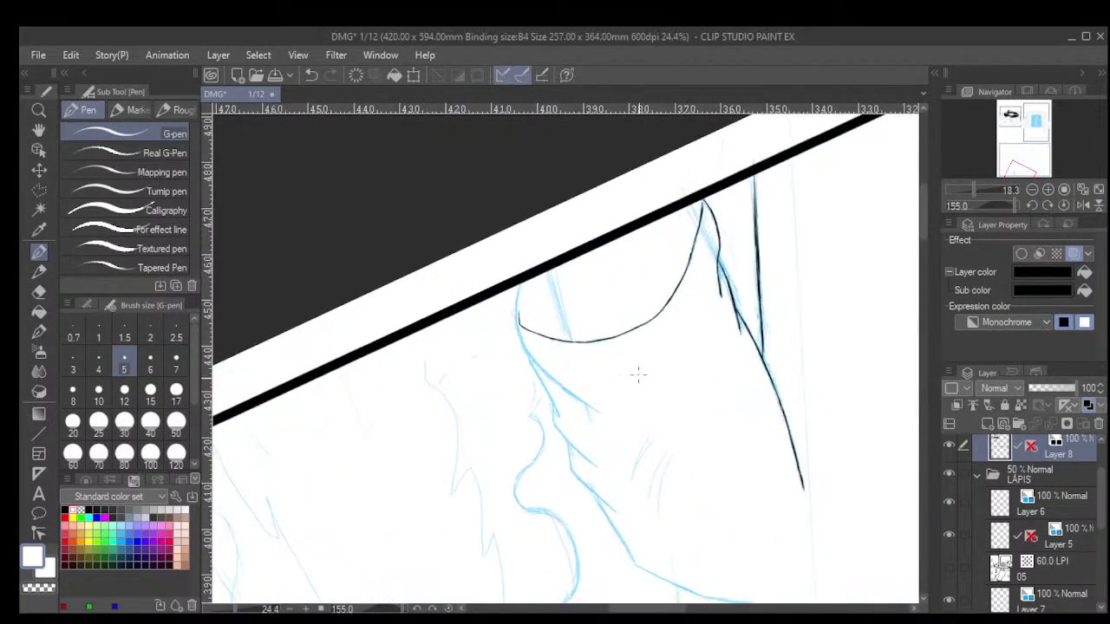
{"action": "scroll", "coordinate": [503, 254], "scroll_direction": "up", "scroll_amount": 1}
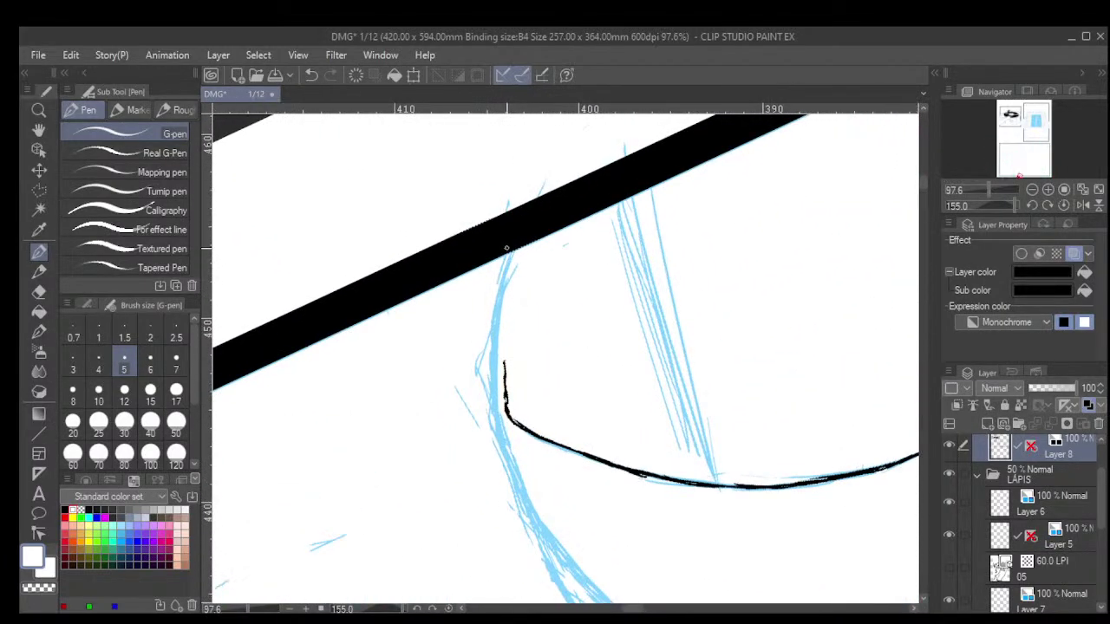
{"action": "left_click_drag", "start_coordinate": [507, 254], "coordinate": [487, 351]}
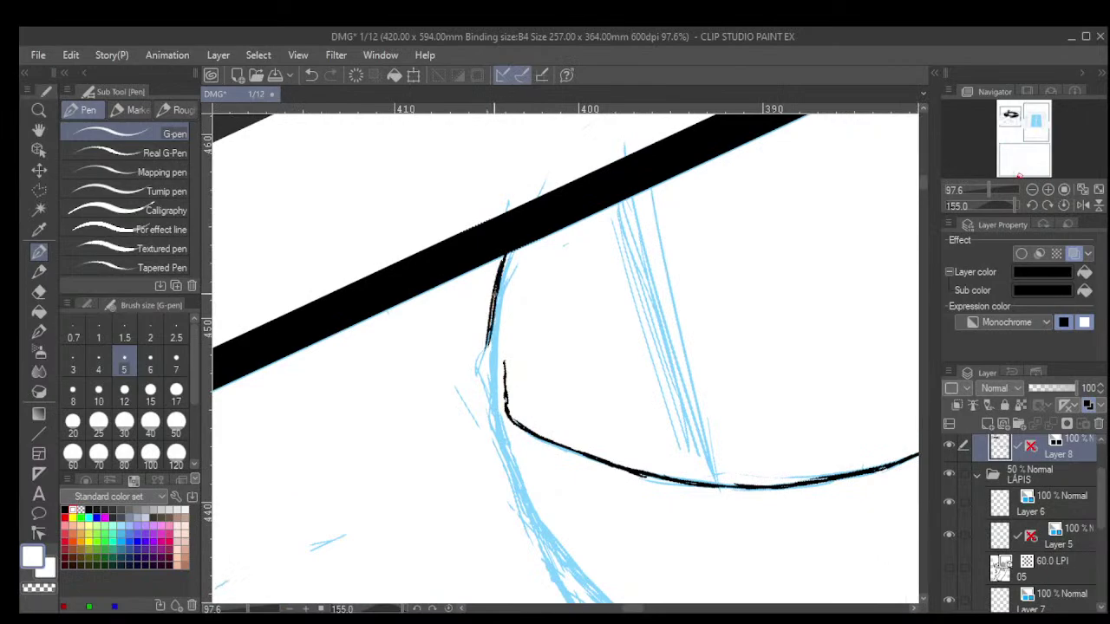
{"action": "left_click_drag", "start_coordinate": [499, 282], "coordinate": [483, 387]}
{"action": "left_click_drag", "start_coordinate": [487, 319], "coordinate": [492, 441]}
{"action": "scroll", "coordinate": [520, 368], "scroll_direction": "down", "scroll_amount": 2}
{"action": "scroll", "coordinate": [528, 371], "scroll_direction": "down", "scroll_amount": 2}
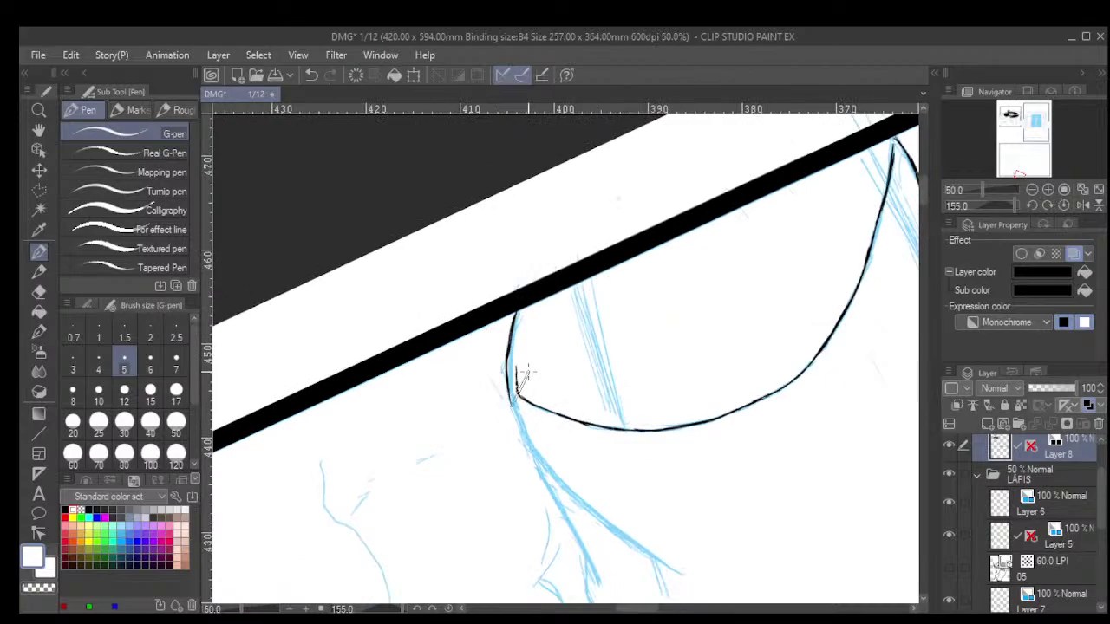
Thicken the sleeve's outer edge and extend it up the arm to where the first folds branch off.
{"action": "key", "text": "asciicircum"}
{"action": "key", "text": "asciicircum"}
{"action": "key", "text": "asciicircum"}
{"action": "key", "text": "asciicircum"}
{"action": "key", "text": "asciicircum"}
{"action": "key", "text": "asciicircum"}
{"action": "key", "text": "asciicircum"}
{"action": "key", "text": "asciicircum"}
{"action": "key", "text": "asciicircum"}
{"action": "key", "text": "asciicircum"}
{"action": "key", "text": "asciicircum"}
{"action": "key", "text": "asciicircum"}
{"action": "left_click_drag", "start_coordinate": [526, 430], "coordinate": [594, 355]}
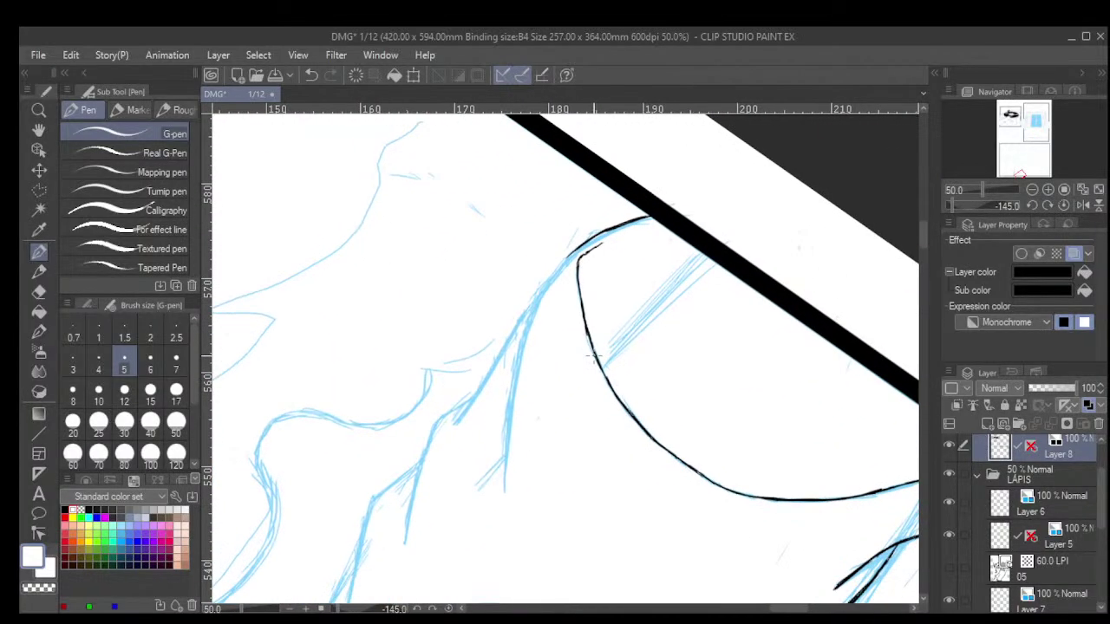
{"action": "scroll", "coordinate": [664, 313], "scroll_direction": "up", "scroll_amount": 3}
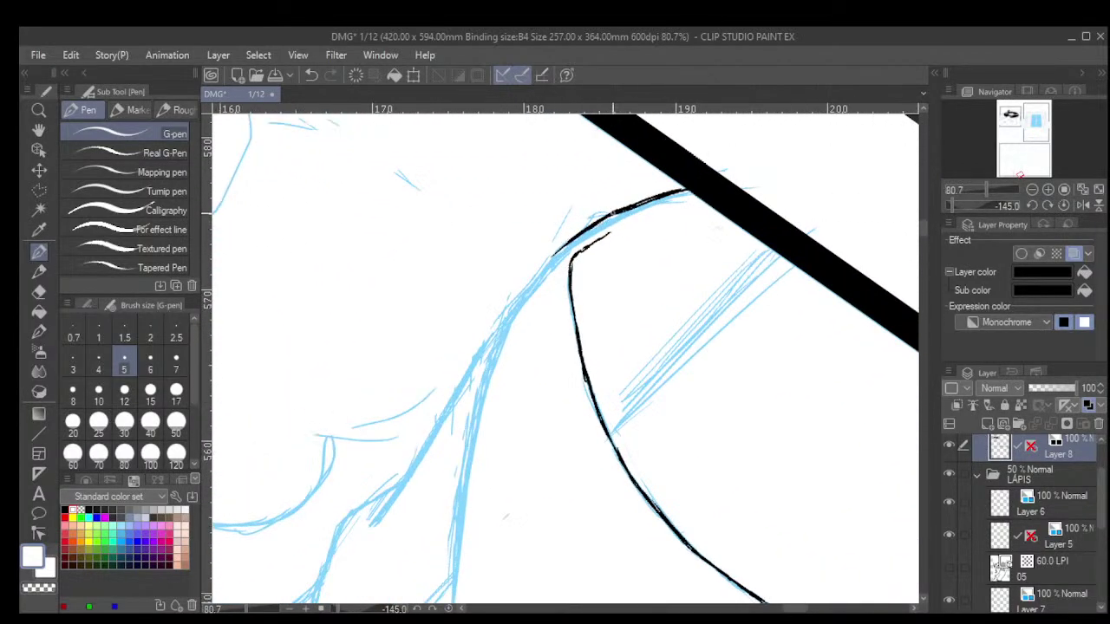
{"action": "mouse_move", "coordinate": [613, 210]}
{"action": "left_mouse_down"}
{"action": "mouse_move", "coordinate": [537, 269]}
{"action": "mouse_move", "coordinate": [510, 314]}
{"action": "left_mouse_up"}
{"action": "left_click_drag", "start_coordinate": [541, 270], "coordinate": [492, 362]}
{"action": "scroll", "coordinate": [497, 371], "scroll_direction": "down", "scroll_amount": 2}
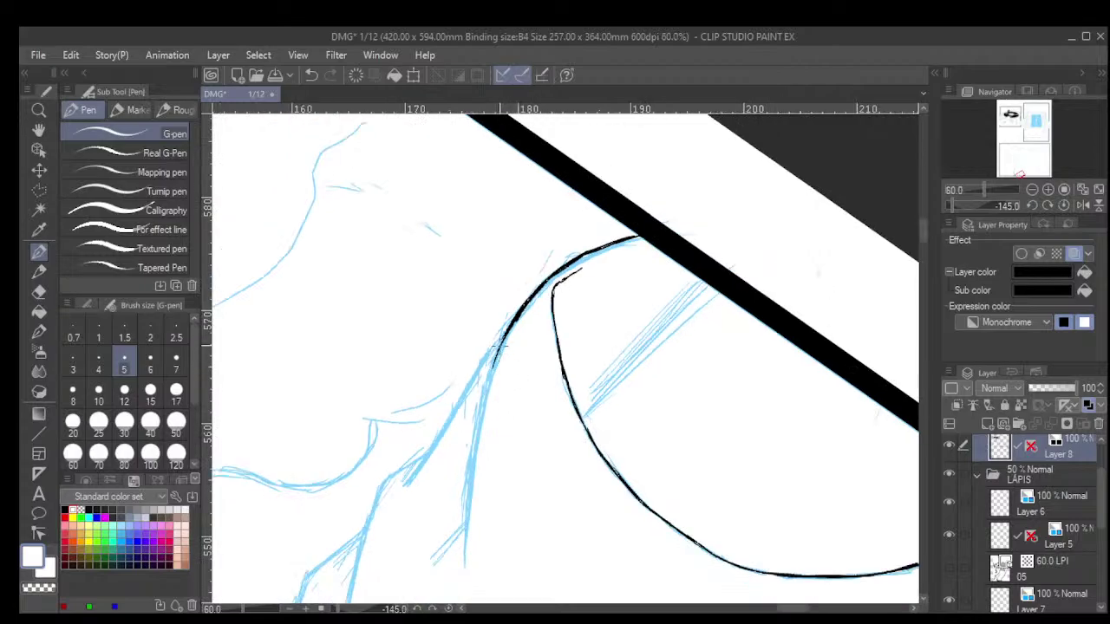
Ink the long fold curving from the outer edge into the sleeve, building it up with overlapping strokes.
{"action": "left_click_drag", "start_coordinate": [509, 325], "coordinate": [482, 397]}
{"action": "left_click_drag", "start_coordinate": [501, 335], "coordinate": [477, 421]}
{"action": "left_click_drag", "start_coordinate": [485, 380], "coordinate": [473, 446]}
{"action": "left_click_drag", "start_coordinate": [492, 376], "coordinate": [465, 491]}
{"action": "left_click_drag", "start_coordinate": [482, 418], "coordinate": [465, 515]}
{"action": "left_click_drag", "start_coordinate": [473, 456], "coordinate": [463, 562]}
{"action": "left_click_drag", "start_coordinate": [473, 503], "coordinate": [462, 537]}
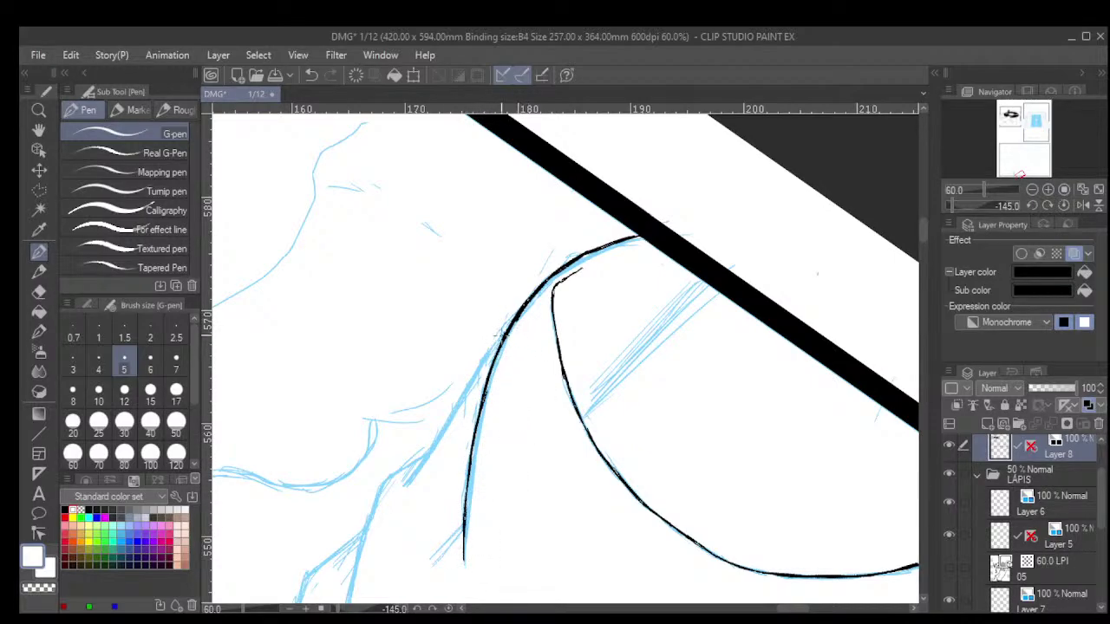
Ink the outer contour branching away from the long fold, ending it in a short pointed crease.
{"action": "scroll", "coordinate": [505, 373], "scroll_direction": "down", "scroll_amount": 1}
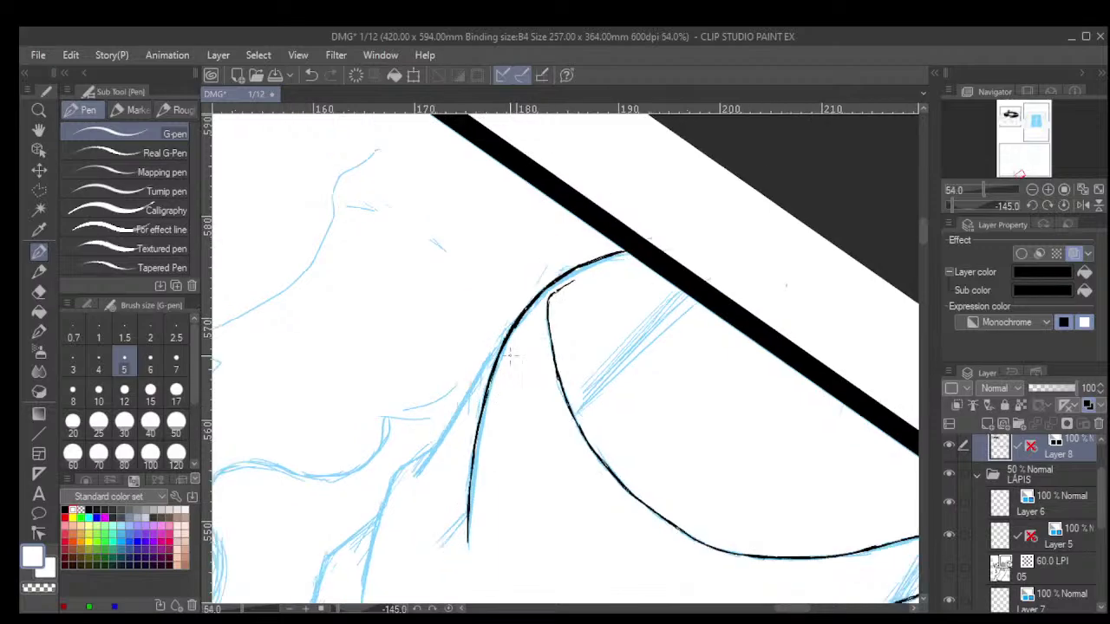
{"action": "mouse_move", "coordinate": [507, 325]}
{"action": "left_mouse_down"}
{"action": "mouse_move", "coordinate": [484, 364]}
{"action": "mouse_move", "coordinate": [517, 321]}
{"action": "mouse_move", "coordinate": [478, 373]}
{"action": "left_mouse_up"}
{"action": "left_click_drag", "start_coordinate": [498, 336], "coordinate": [459, 406]}
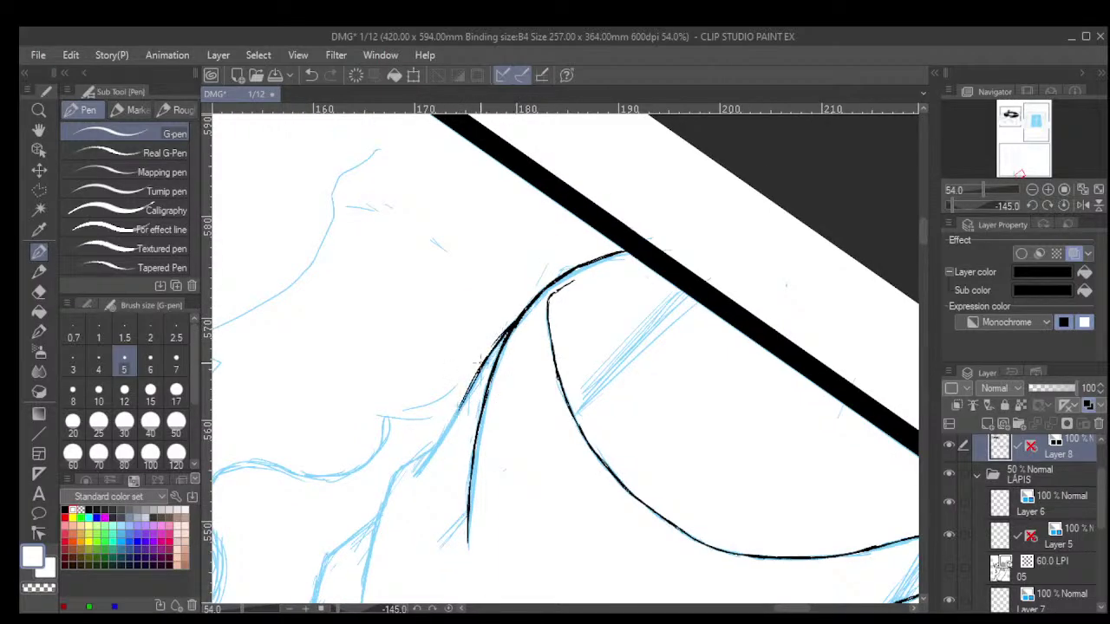
{"action": "left_click_drag", "start_coordinate": [481, 364], "coordinate": [439, 443]}
{"action": "left_click_drag", "start_coordinate": [468, 387], "coordinate": [420, 460]}
{"action": "left_click_drag", "start_coordinate": [449, 422], "coordinate": [418, 468]}
Ink the next stretch of the sleeve's outer contour above the short crease, bending it into a second inward fold.
{"action": "scroll", "coordinate": [435, 507], "scroll_direction": "down", "scroll_amount": 3}
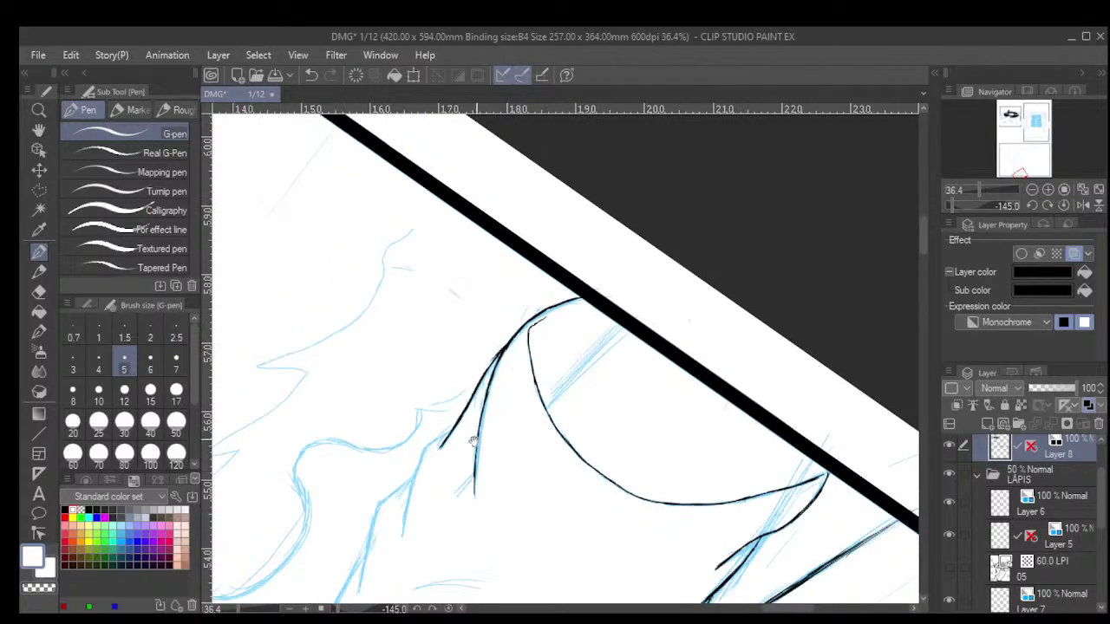
{"action": "scroll", "coordinate": [518, 431], "scroll_direction": "down", "scroll_amount": 2}
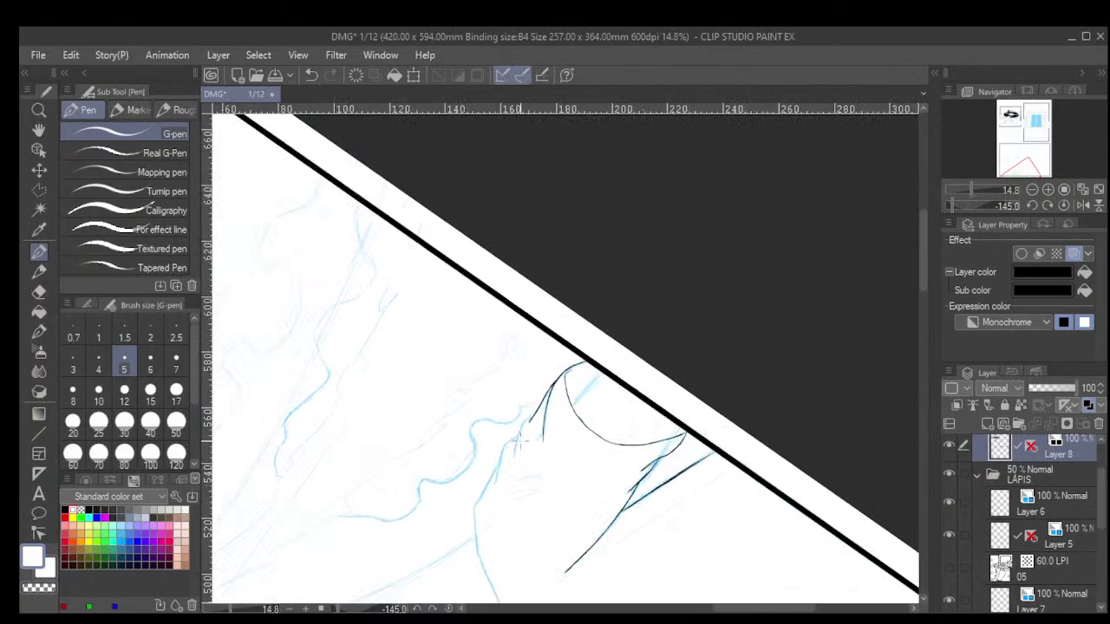
{"action": "scroll", "coordinate": [572, 448], "scroll_direction": "up", "scroll_amount": 2}
{"action": "scroll", "coordinate": [547, 387], "scroll_direction": "up", "scroll_amount": 3}
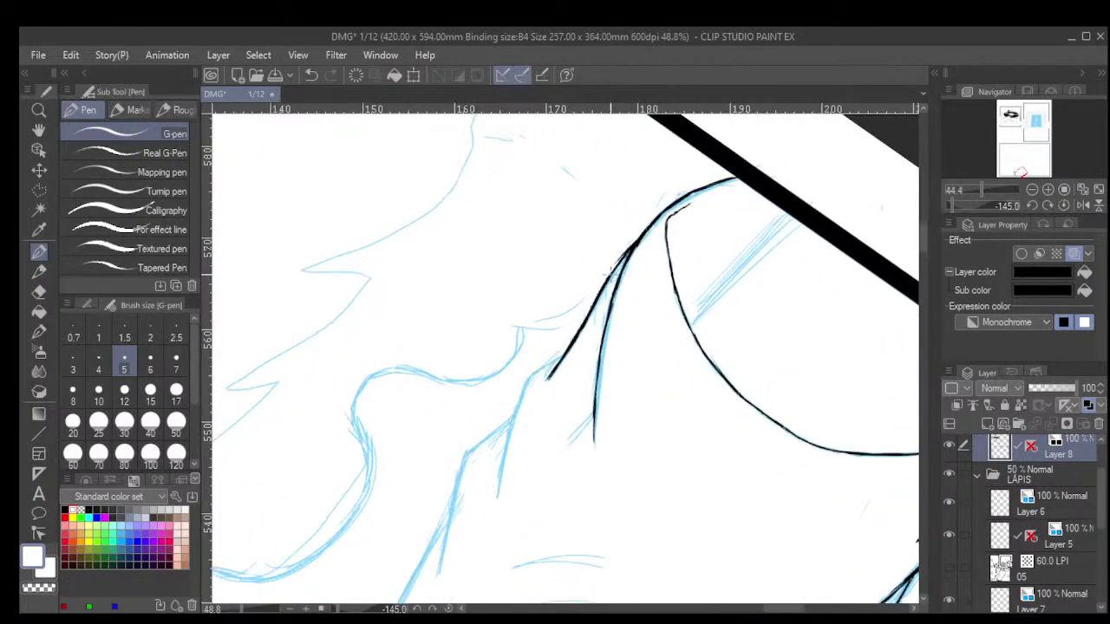
{"action": "mouse_move", "coordinate": [563, 356]}
{"action": "left_mouse_down"}
{"action": "mouse_move", "coordinate": [534, 374]}
{"action": "mouse_move", "coordinate": [550, 369]}
{"action": "mouse_move", "coordinate": [518, 400]}
{"action": "mouse_move", "coordinate": [503, 441]}
{"action": "left_mouse_up"}
{"action": "left_click_drag", "start_coordinate": [536, 371], "coordinate": [499, 459]}
{"action": "left_click_drag", "start_coordinate": [518, 415], "coordinate": [495, 503]}
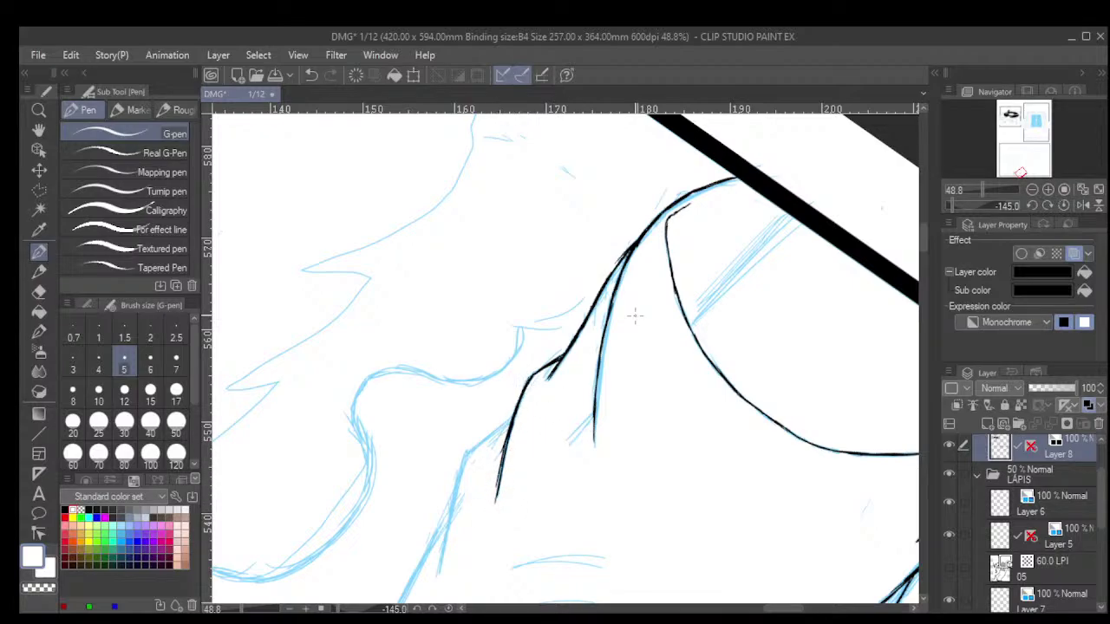
Continue the outer contour from the second inward fold around the next bend and down into a third fold.
{"action": "mouse_move", "coordinate": [621, 508]}
{"action": "left_mouse_down"}
{"action": "mouse_move", "coordinate": [741, 411]}
{"action": "mouse_move", "coordinate": [769, 359]}
{"action": "left_mouse_up"}
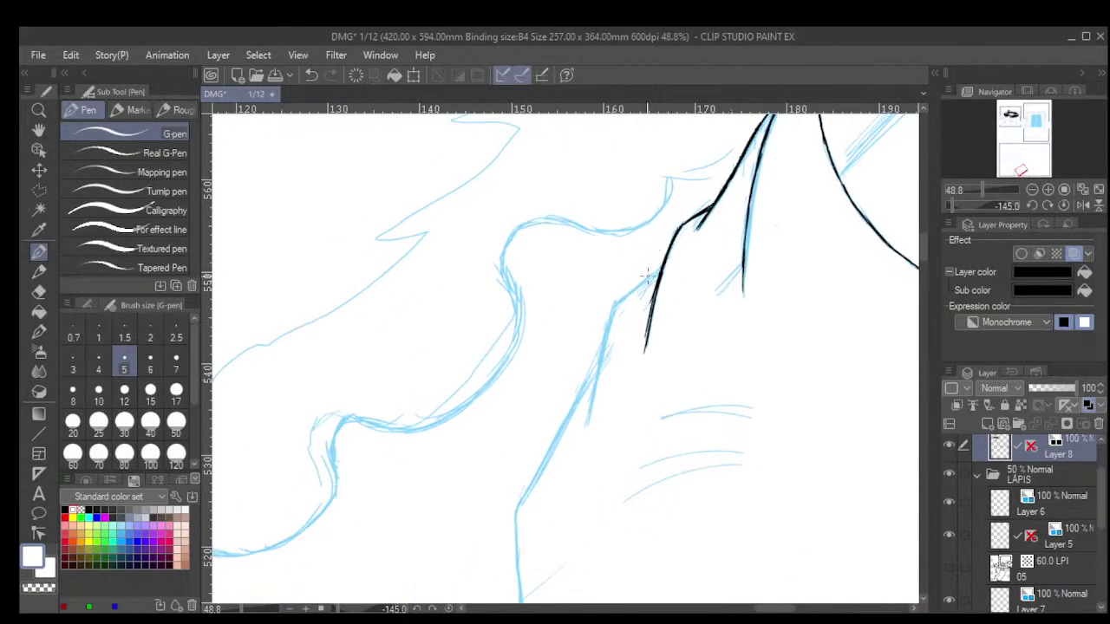
{"action": "mouse_move", "coordinate": [662, 267]}
{"action": "left_mouse_down"}
{"action": "mouse_move", "coordinate": [615, 302]}
{"action": "mouse_move", "coordinate": [661, 267]}
{"action": "mouse_move", "coordinate": [615, 299]}
{"action": "mouse_move", "coordinate": [632, 285]}
{"action": "mouse_move", "coordinate": [599, 368]}
{"action": "left_mouse_up"}
{"action": "left_click_drag", "start_coordinate": [610, 314], "coordinate": [595, 388]}
{"action": "left_click_drag", "start_coordinate": [600, 347], "coordinate": [588, 420]}
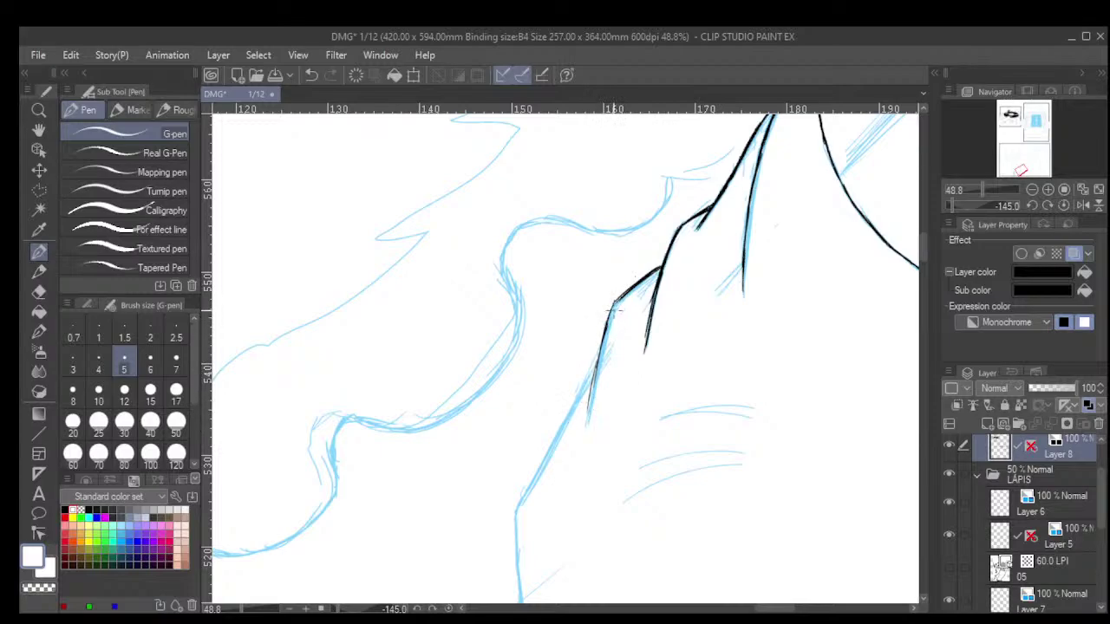
Thicken the third fold below the sleeve bend and ink the outer contour from it to the next corner.
{"action": "mouse_move", "coordinate": [614, 303]}
{"action": "left_mouse_down"}
{"action": "mouse_move", "coordinate": [604, 334]}
{"action": "mouse_move", "coordinate": [612, 301]}
{"action": "mouse_move", "coordinate": [586, 416]}
{"action": "left_mouse_up"}
{"action": "left_click_drag", "start_coordinate": [598, 356], "coordinate": [587, 423]}
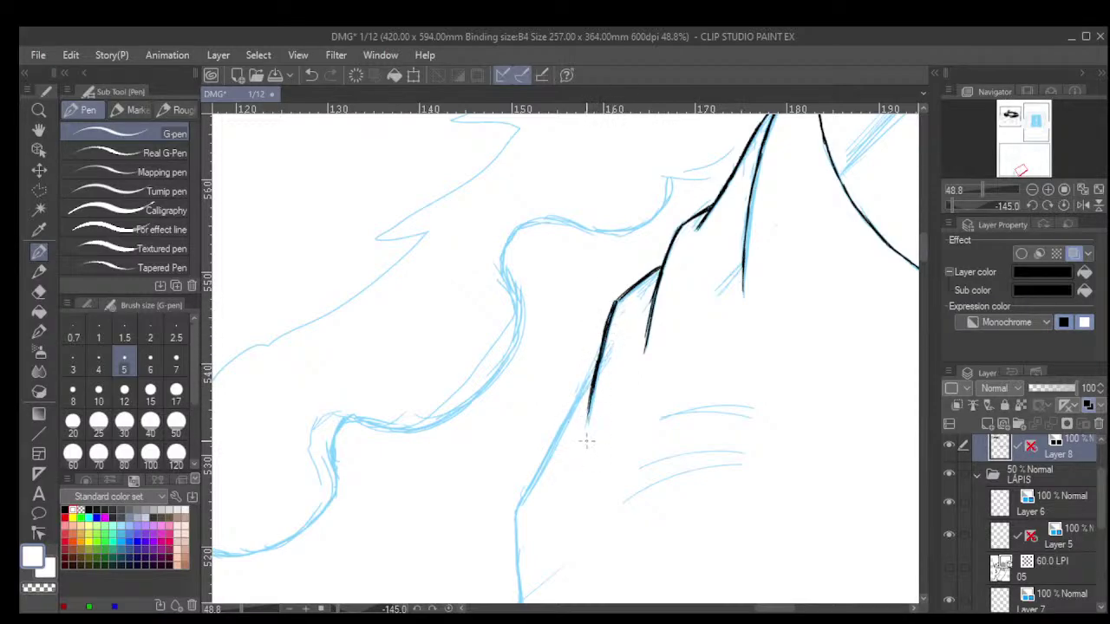
{"action": "mouse_move", "coordinate": [600, 344]}
{"action": "left_mouse_down"}
{"action": "mouse_move", "coordinate": [582, 389]}
{"action": "mouse_move", "coordinate": [599, 352]}
{"action": "mouse_move", "coordinate": [571, 416]}
{"action": "left_mouse_up"}
{"action": "left_click_drag", "start_coordinate": [593, 368], "coordinate": [548, 458]}
{"action": "left_click_drag", "start_coordinate": [576, 401], "coordinate": [541, 465]}
{"action": "left_click_drag", "start_coordinate": [562, 424], "coordinate": [516, 508]}
{"action": "left_click_drag", "start_coordinate": [545, 459], "coordinate": [516, 523]}
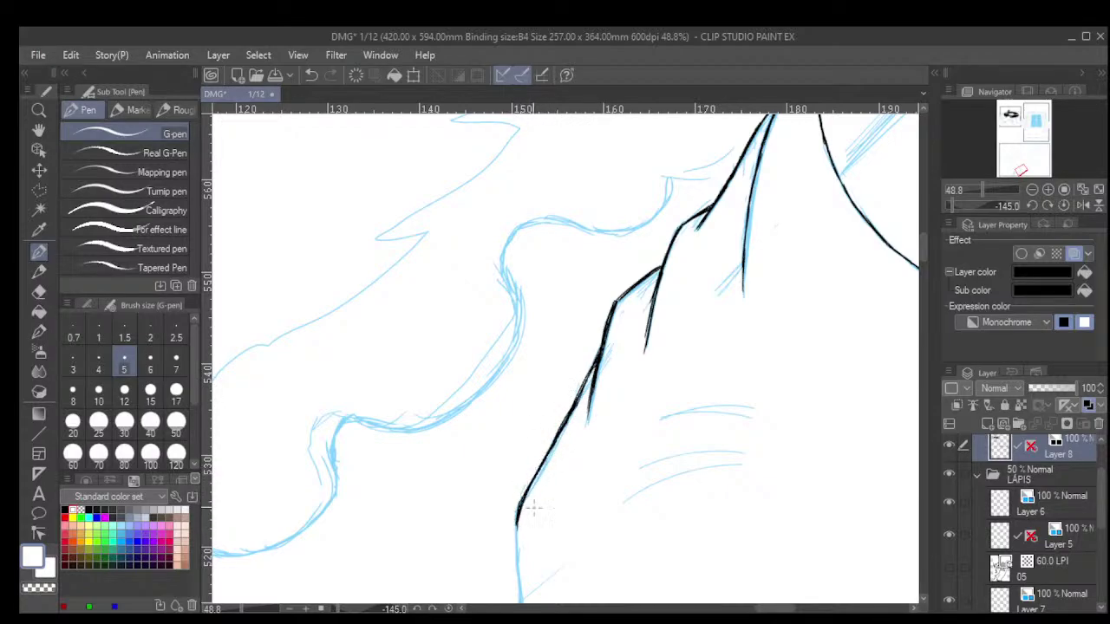
Ink the rounded shoulder corner of the figure, joining it to the end of the inked sleeve contour.
{"action": "left_click_drag", "start_coordinate": [701, 388], "coordinate": [705, 286]}
{"action": "left_click_drag", "start_coordinate": [561, 453], "coordinate": [578, 343]}
{"action": "scroll", "coordinate": [576, 411], "scroll_direction": "down", "scroll_amount": 2}
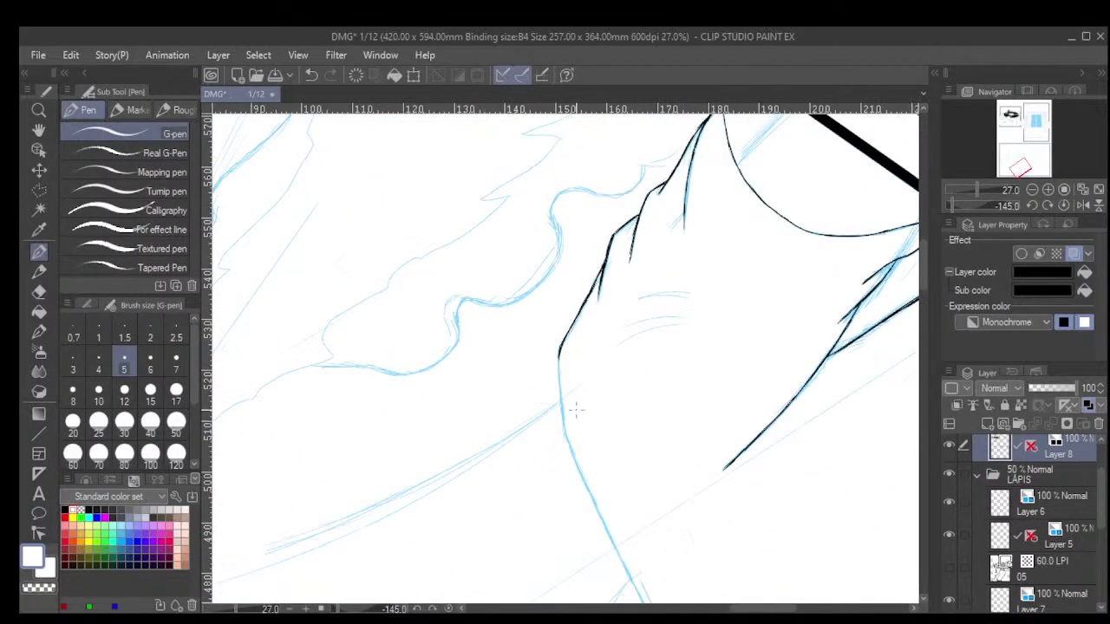
{"action": "left_click_drag", "start_coordinate": [577, 410], "coordinate": [534, 400]}
{"action": "left_click_drag", "start_coordinate": [563, 469], "coordinate": [633, 360]}
{"action": "left_click_drag", "start_coordinate": [608, 430], "coordinate": [631, 419]}
{"action": "scroll", "coordinate": [646, 260], "scroll_direction": "up", "scroll_amount": 3}
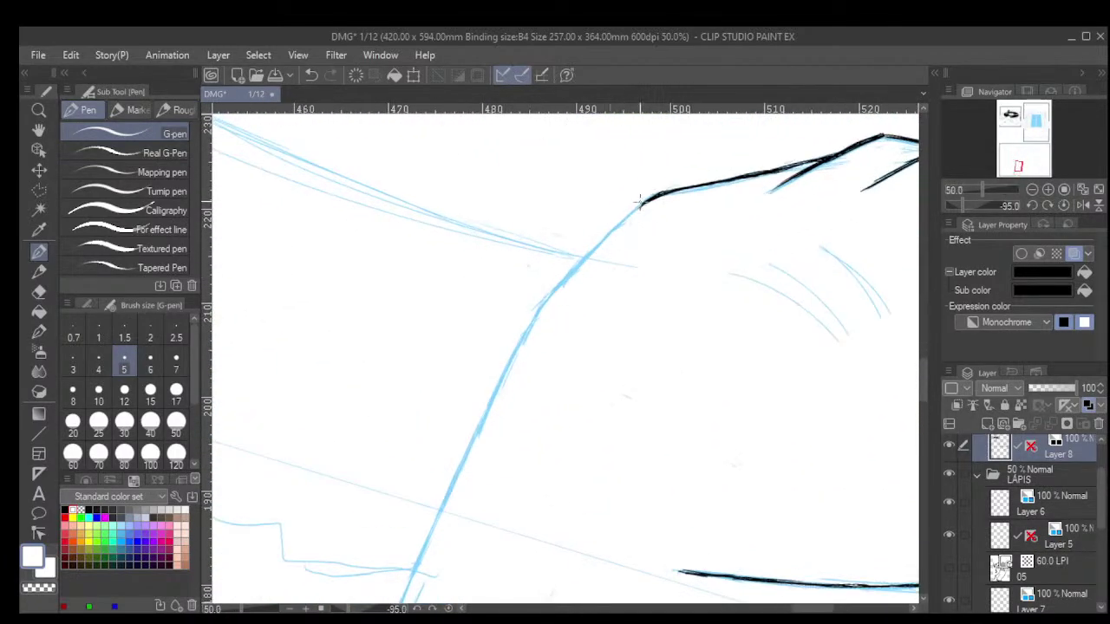
{"action": "left_click_drag", "start_coordinate": [640, 201], "coordinate": [537, 301]}
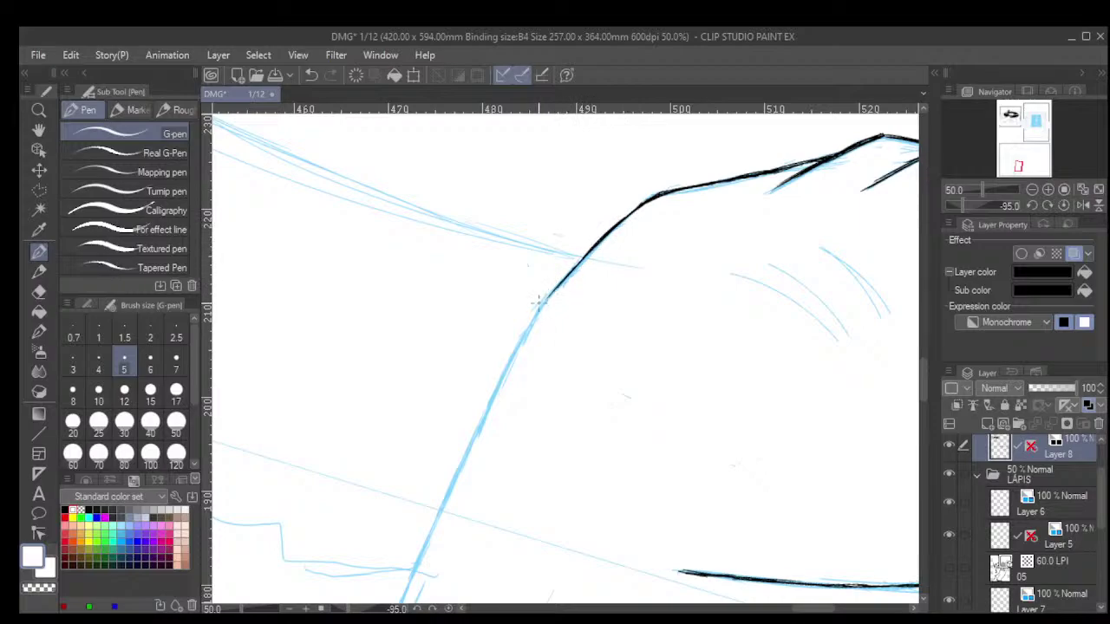
{"action": "mouse_move", "coordinate": [583, 257]}
{"action": "left_mouse_down"}
{"action": "mouse_move", "coordinate": [541, 298]}
{"action": "mouse_move", "coordinate": [512, 356]}
{"action": "left_mouse_up"}
Extend the shoulder contour along the long slanted sketch line with overlapping strokes, stopping above the ear's level.
{"action": "left_click_drag", "start_coordinate": [537, 312], "coordinate": [503, 375]}
{"action": "left_click_drag", "start_coordinate": [524, 333], "coordinate": [496, 386]}
{"action": "left_click_drag", "start_coordinate": [517, 350], "coordinate": [441, 501]}
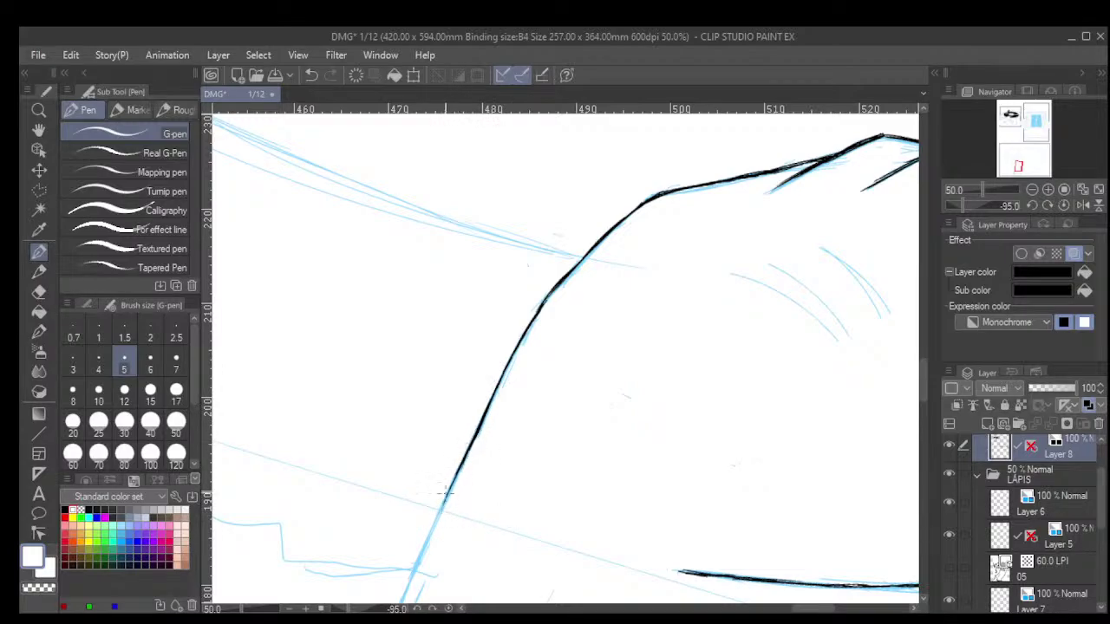
{"action": "left_click_drag", "start_coordinate": [464, 461], "coordinate": [440, 511]}
{"action": "left_click_drag", "start_coordinate": [455, 473], "coordinate": [431, 531]}
{"action": "left_click_drag", "start_coordinate": [449, 494], "coordinate": [430, 531]}
Continue the shoulder contour past the ear to the point where the jaw and neck sketch lines meet it.
{"action": "mouse_move", "coordinate": [517, 471]}
{"action": "left_mouse_down"}
{"action": "mouse_move", "coordinate": [654, 304]}
{"action": "mouse_move", "coordinate": [681, 244]}
{"action": "left_mouse_up"}
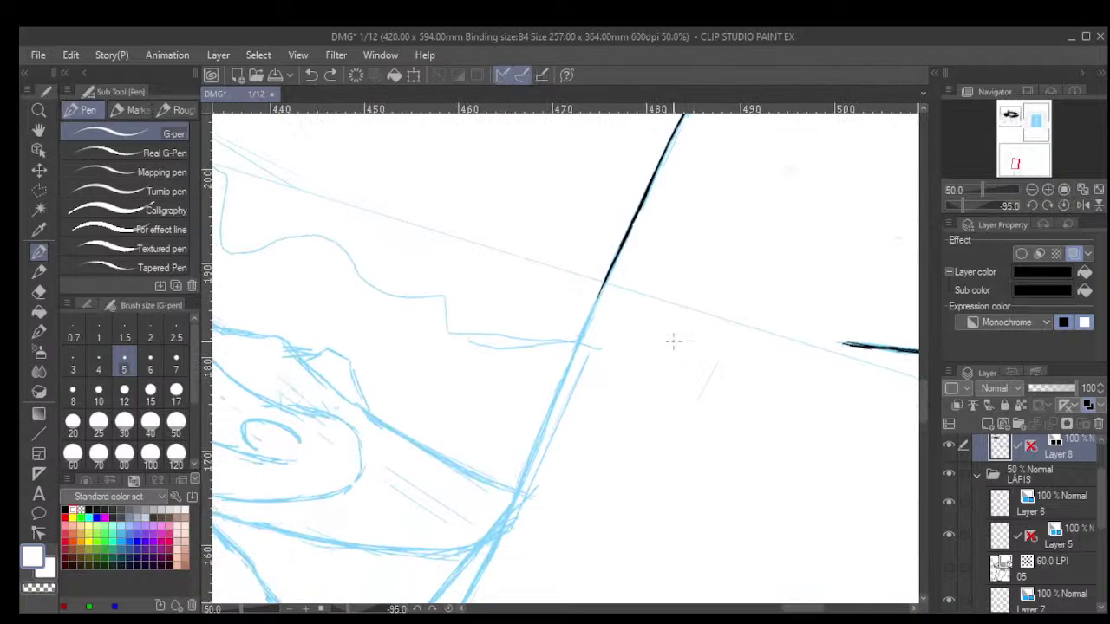
{"action": "scroll", "coordinate": [673, 342], "scroll_direction": "down", "scroll_amount": 4}
{"action": "scroll", "coordinate": [656, 354], "scroll_direction": "up", "scroll_amount": 4}
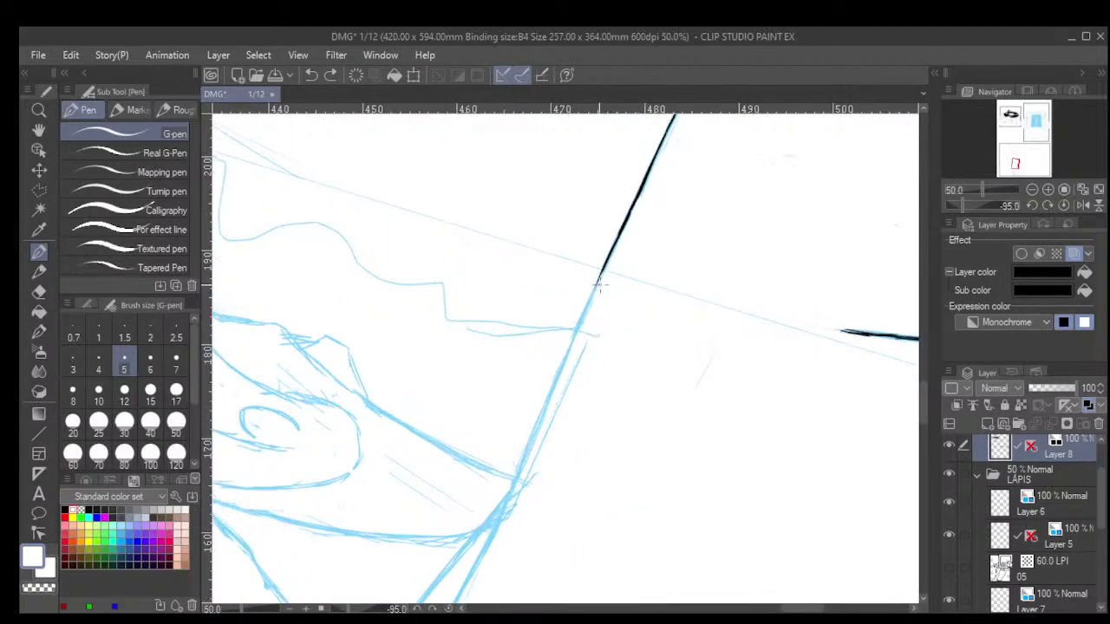
{"action": "left_click_drag", "start_coordinate": [601, 271], "coordinate": [575, 330]}
{"action": "key", "text": "ctrl+z"}
{"action": "left_click_drag", "start_coordinate": [578, 325], "coordinate": [545, 404]}
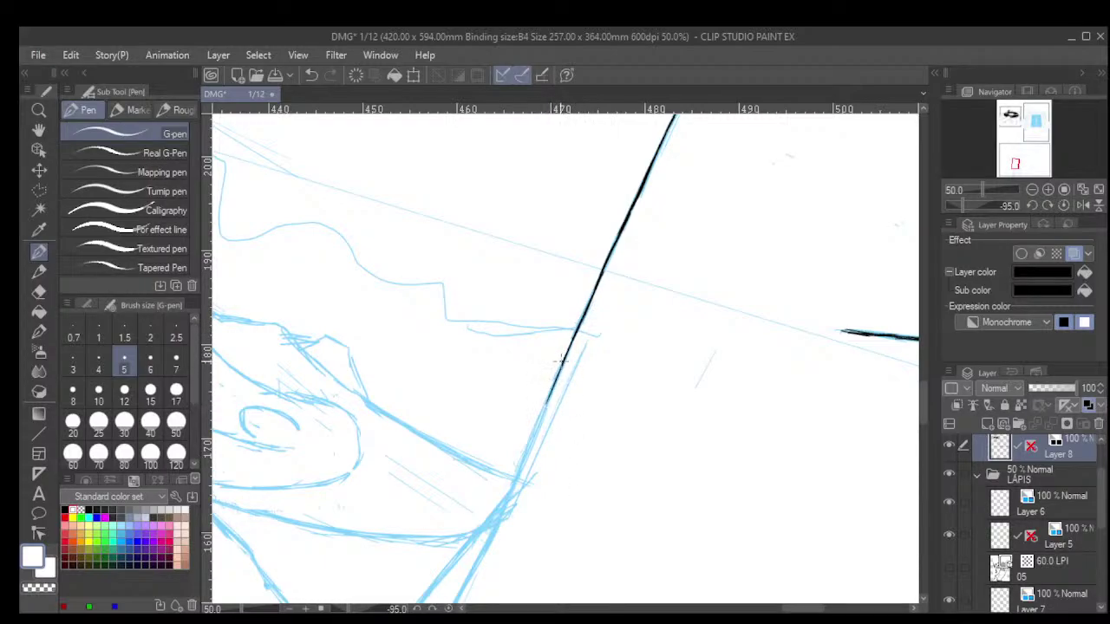
{"action": "left_click_drag", "start_coordinate": [560, 361], "coordinate": [529, 447]}
{"action": "left_click_drag", "start_coordinate": [543, 403], "coordinate": [512, 490]}
{"action": "left_click_drag", "start_coordinate": [532, 433], "coordinate": [491, 541]}
Ink the curved stretch of the contour running beside the neck line, building it up with overlapping strokes.
{"action": "mouse_move", "coordinate": [695, 449]}
{"action": "left_mouse_down"}
{"action": "mouse_move", "coordinate": [696, 421]}
{"action": "mouse_move", "coordinate": [833, 180]}
{"action": "left_mouse_up"}
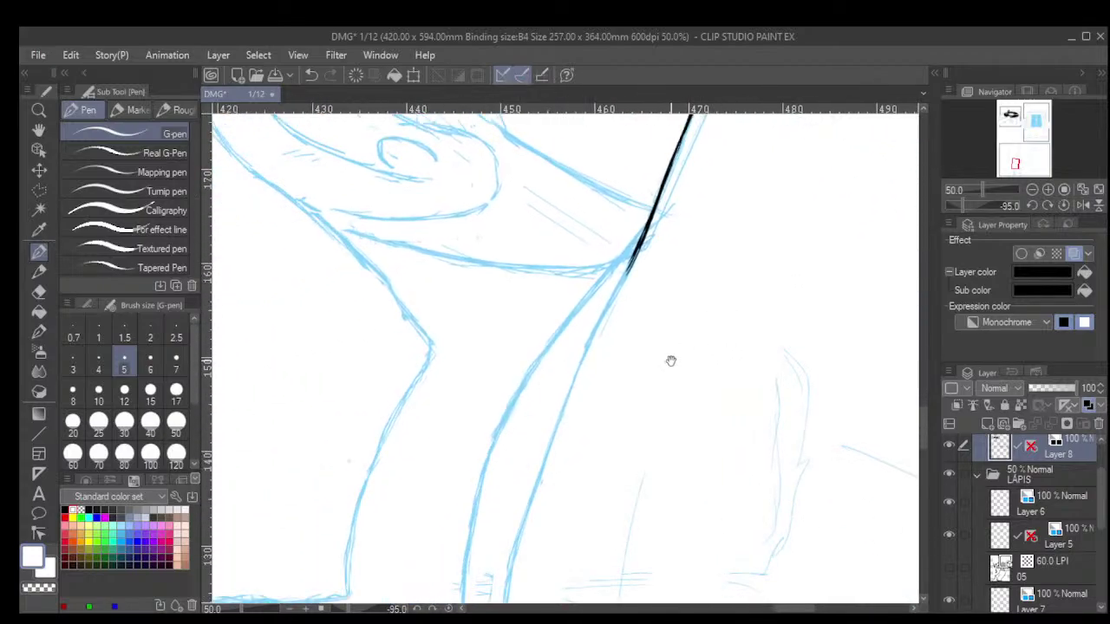
{"action": "scroll", "coordinate": [650, 332], "scroll_direction": "down", "scroll_amount": 5}
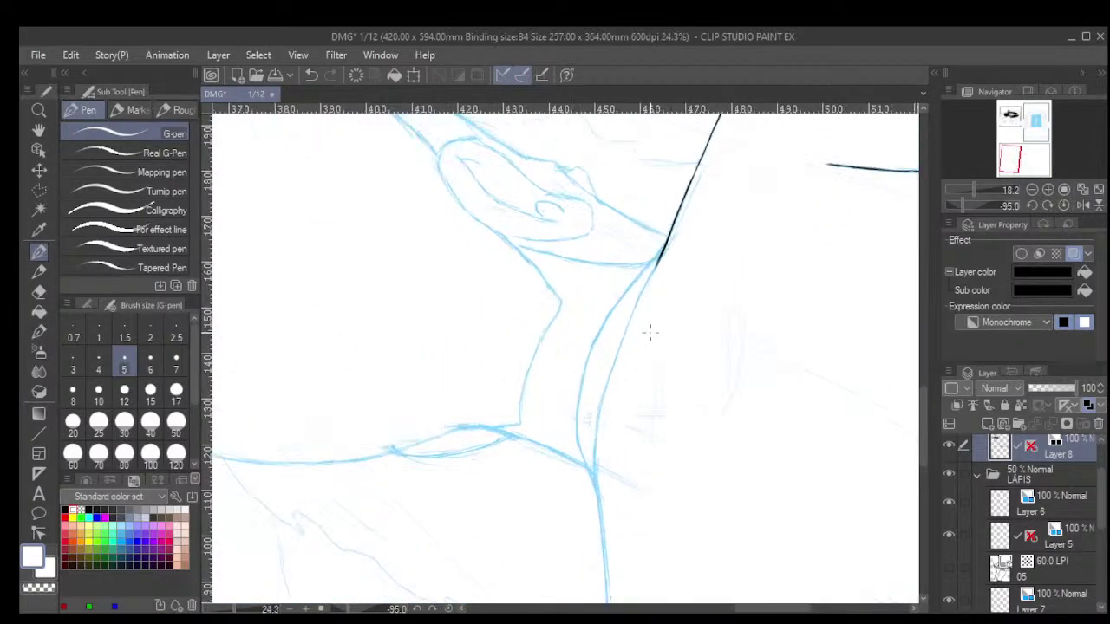
{"action": "scroll", "coordinate": [681, 313], "scroll_direction": "up", "scroll_amount": 5}
{"action": "left_click_drag", "start_coordinate": [641, 203], "coordinate": [586, 308]}
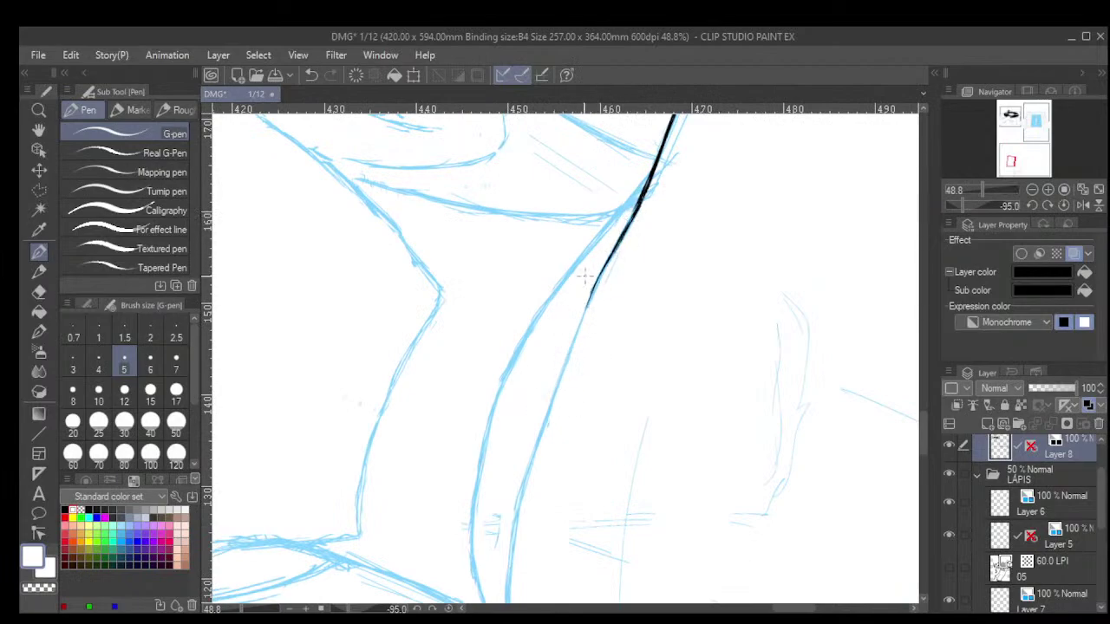
{"action": "left_click_drag", "start_coordinate": [606, 269], "coordinate": [561, 369]}
{"action": "left_click_drag", "start_coordinate": [591, 293], "coordinate": [562, 370]}
{"action": "left_click_drag", "start_coordinate": [587, 314], "coordinate": [520, 480]}
{"action": "left_click_drag", "start_coordinate": [560, 401], "coordinate": [518, 496]}
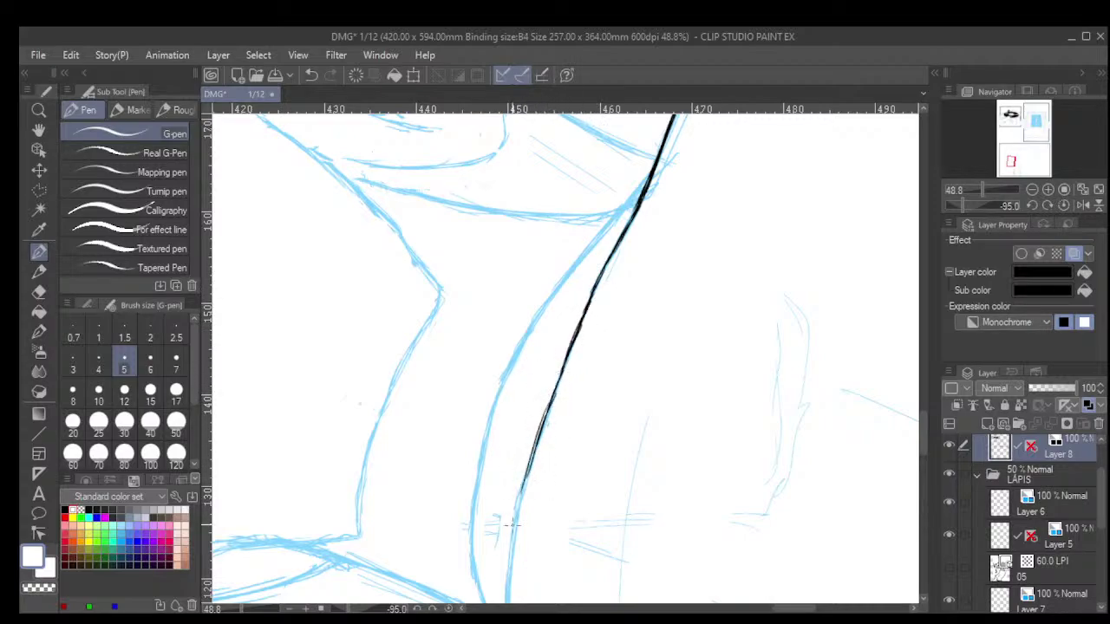
Carry the curved contour down through the junction with the neck and the diagonal collar sketch lines.
{"action": "scroll", "coordinate": [538, 491], "scroll_direction": "down", "scroll_amount": 4}
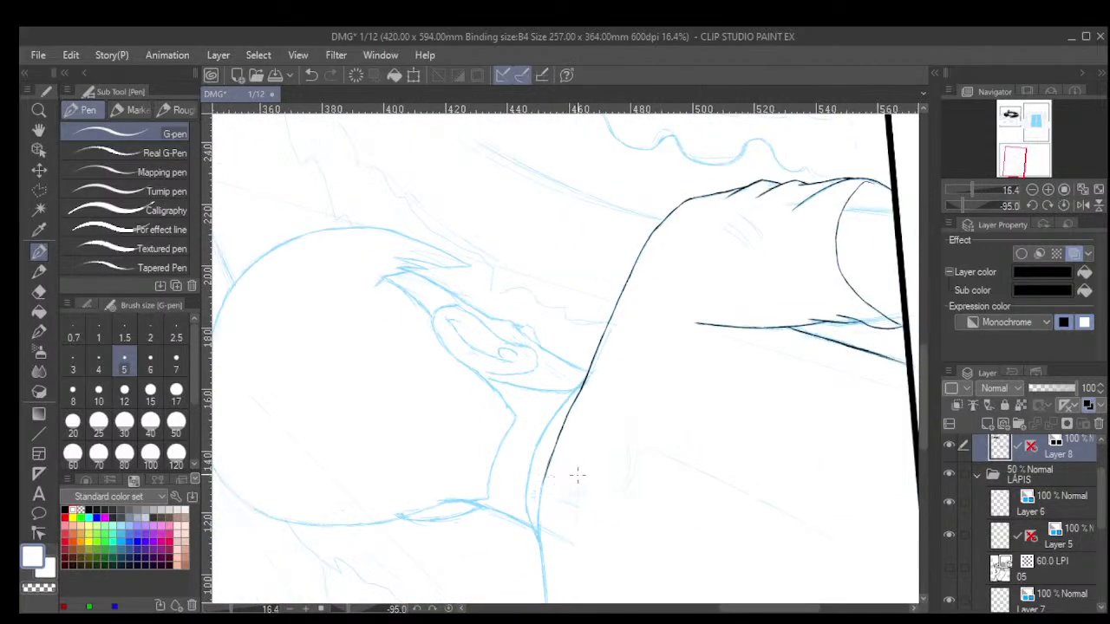
{"action": "scroll", "coordinate": [597, 484], "scroll_direction": "up", "scroll_amount": 4}
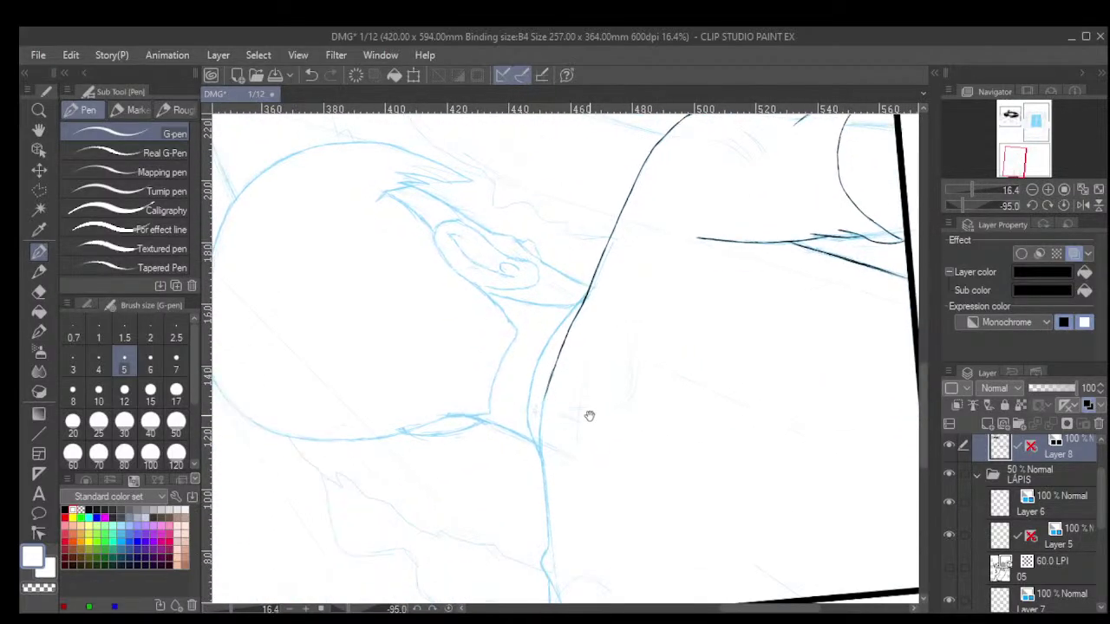
{"action": "scroll", "coordinate": [525, 321], "scroll_direction": "up", "scroll_amount": 2}
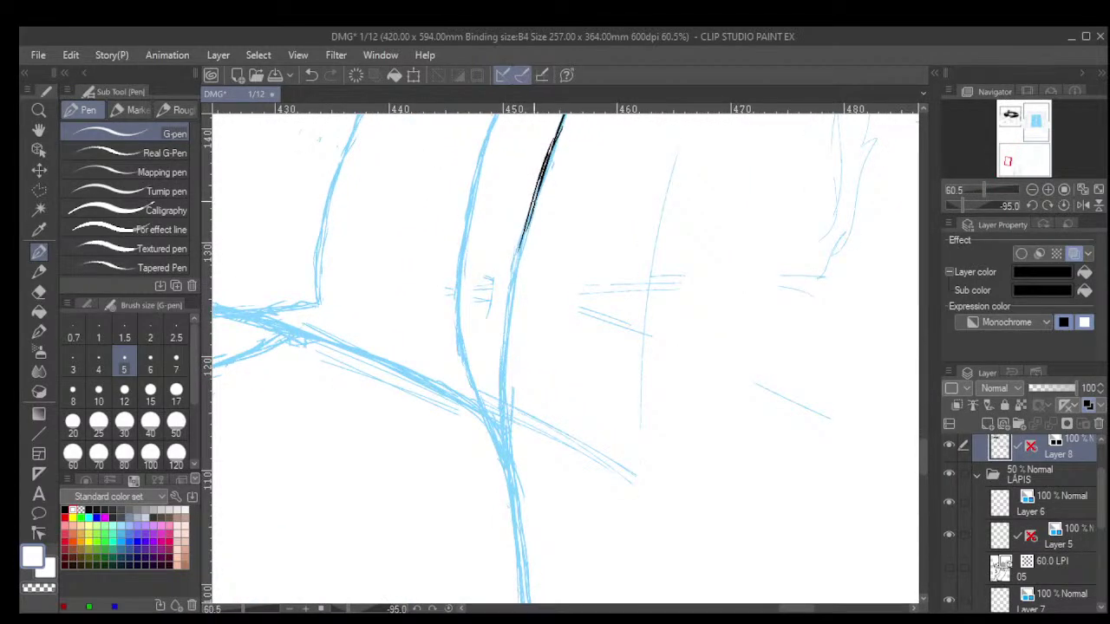
{"action": "left_click_drag", "start_coordinate": [531, 260], "coordinate": [508, 303]}
{"action": "left_click_drag", "start_coordinate": [525, 230], "coordinate": [503, 404]}
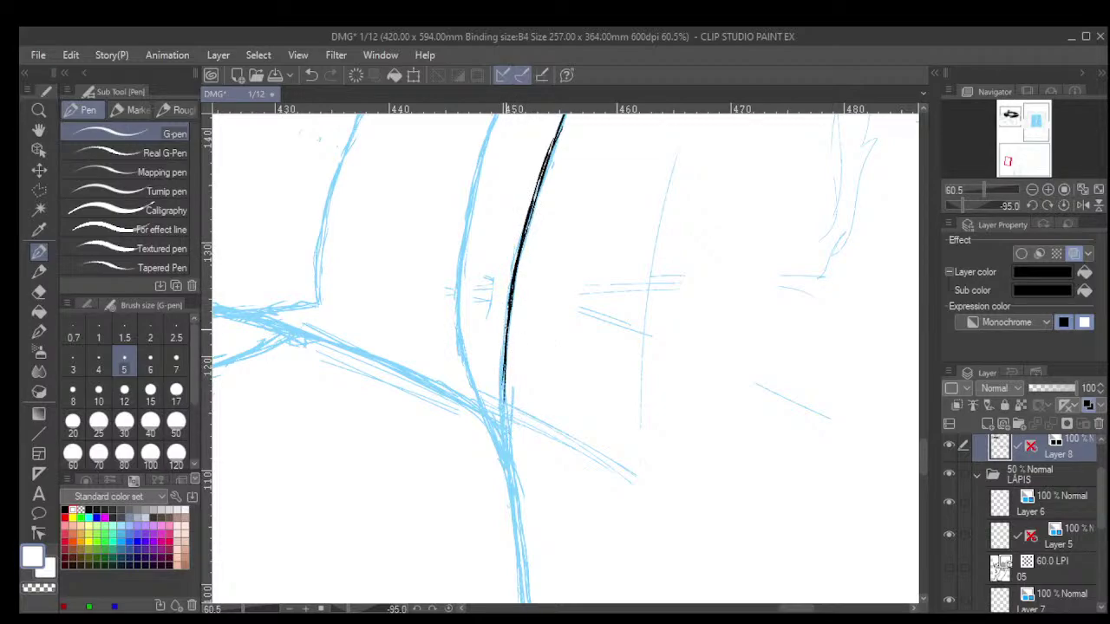
{"action": "left_click_drag", "start_coordinate": [509, 326], "coordinate": [507, 467]}
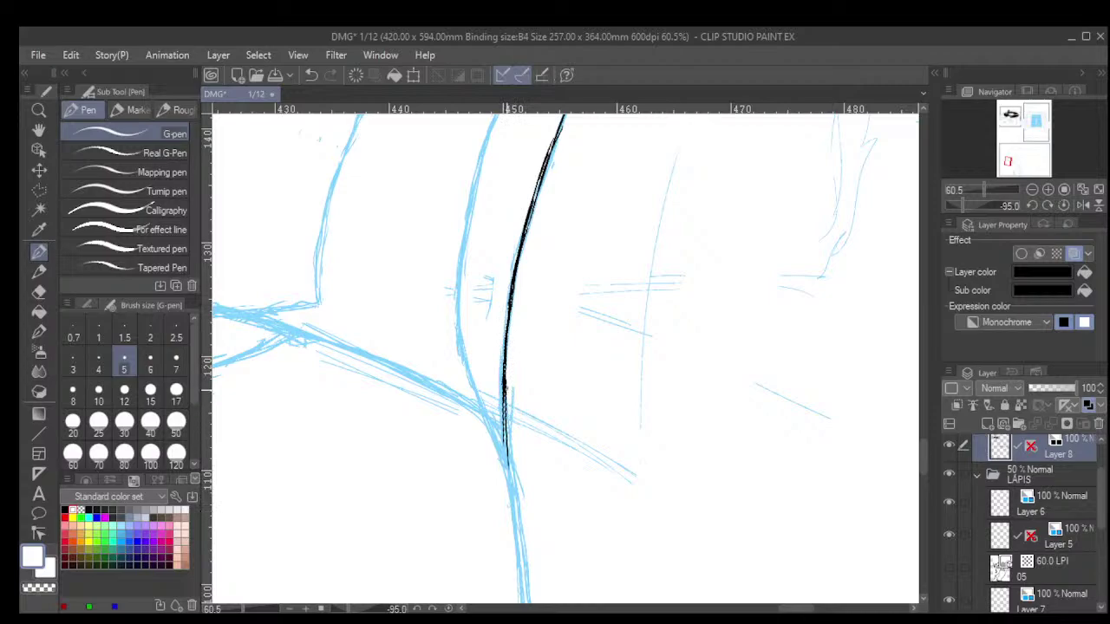
{"action": "mouse_move", "coordinate": [504, 419]}
{"action": "left_mouse_down"}
{"action": "mouse_move", "coordinate": [517, 531]}
{"action": "mouse_move", "coordinate": [599, 381]}
{"action": "left_mouse_up"}
Ink the first part of the nearly straight contour beyond the collar junction.
{"action": "left_click_drag", "start_coordinate": [604, 545], "coordinate": [641, 332]}
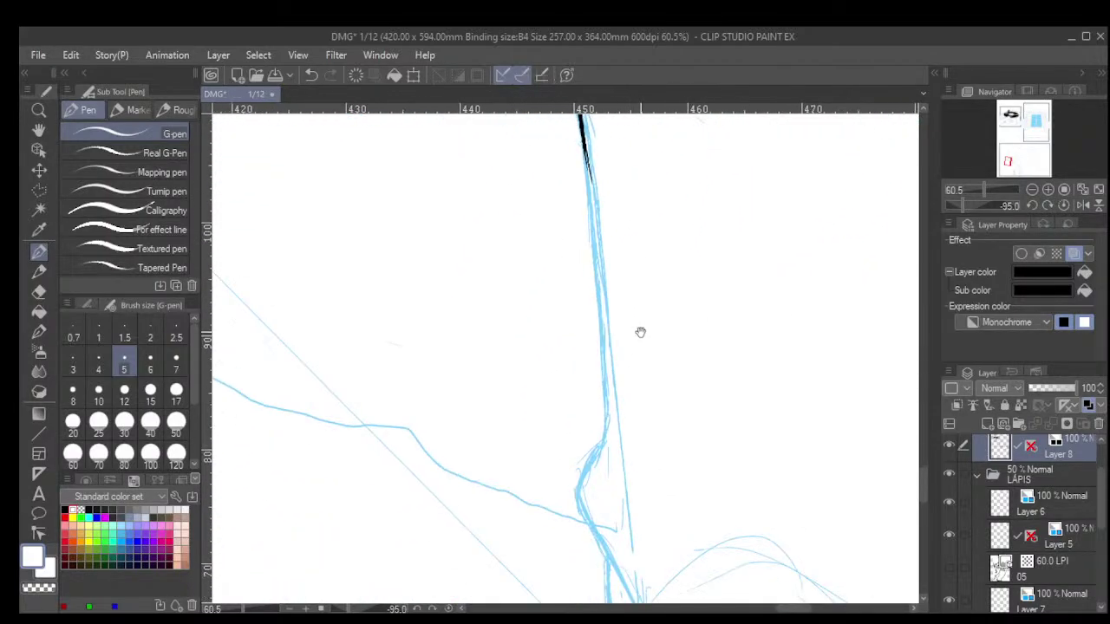
{"action": "scroll", "coordinate": [641, 332], "scroll_direction": "down", "scroll_amount": 3}
{"action": "scroll", "coordinate": [640, 330], "scroll_direction": "up", "scroll_amount": 2}
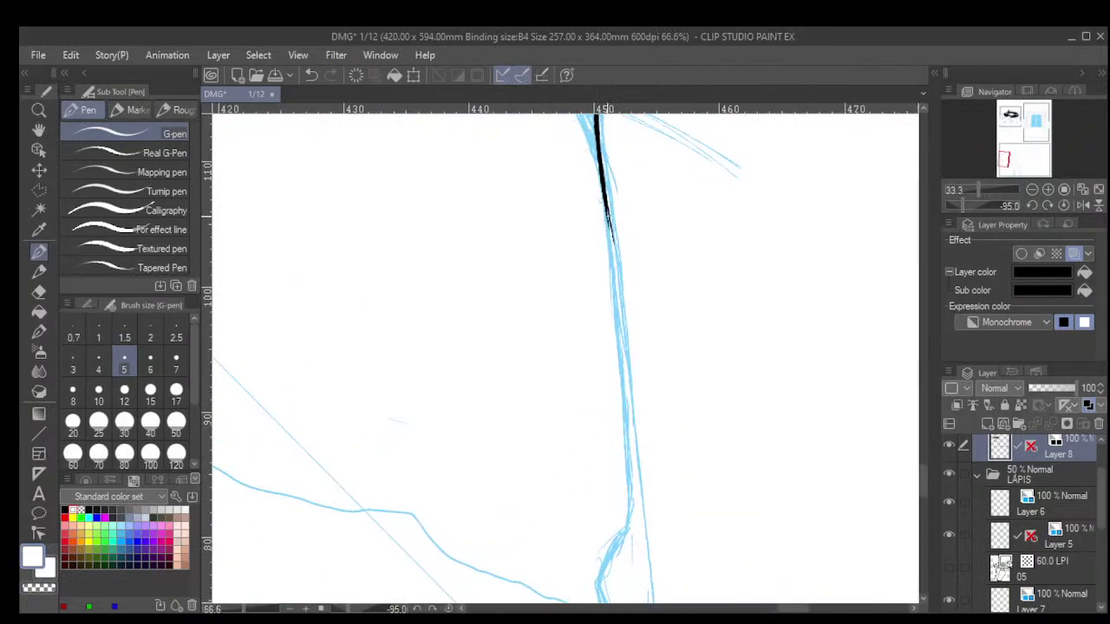
{"action": "left_click_drag", "start_coordinate": [605, 213], "coordinate": [612, 264]}
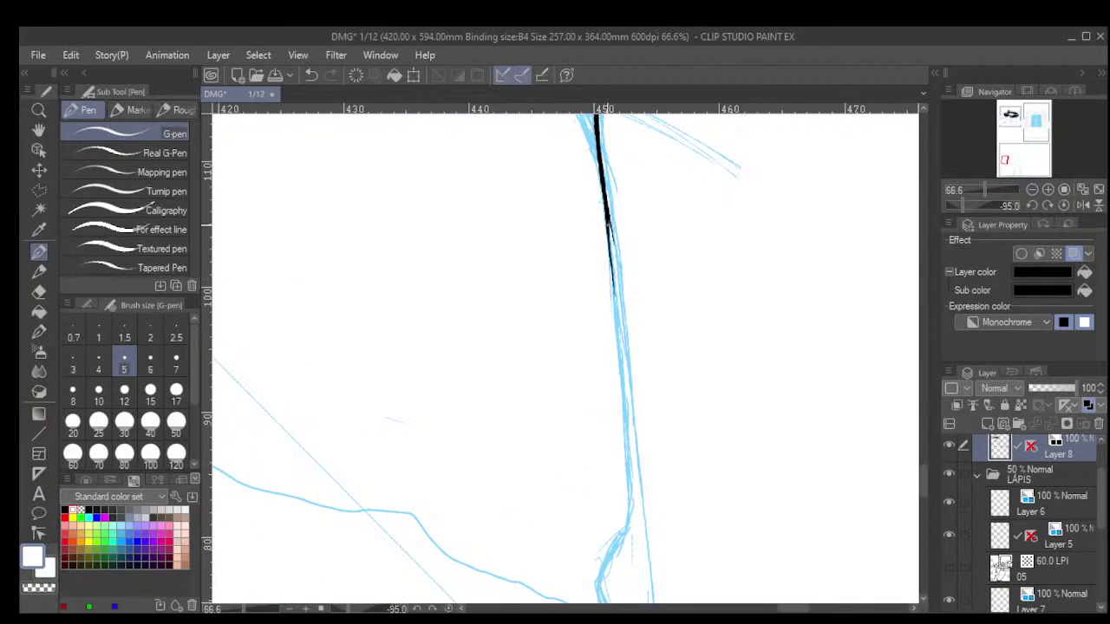
{"action": "left_click_drag", "start_coordinate": [607, 224], "coordinate": [617, 316]}
{"action": "left_click_drag", "start_coordinate": [612, 269], "coordinate": [619, 343]}
Thicken and extend the straight contour down to the start of the small bump near the panel border.
{"action": "scroll", "coordinate": [658, 397], "scroll_direction": "down", "scroll_amount": 3}
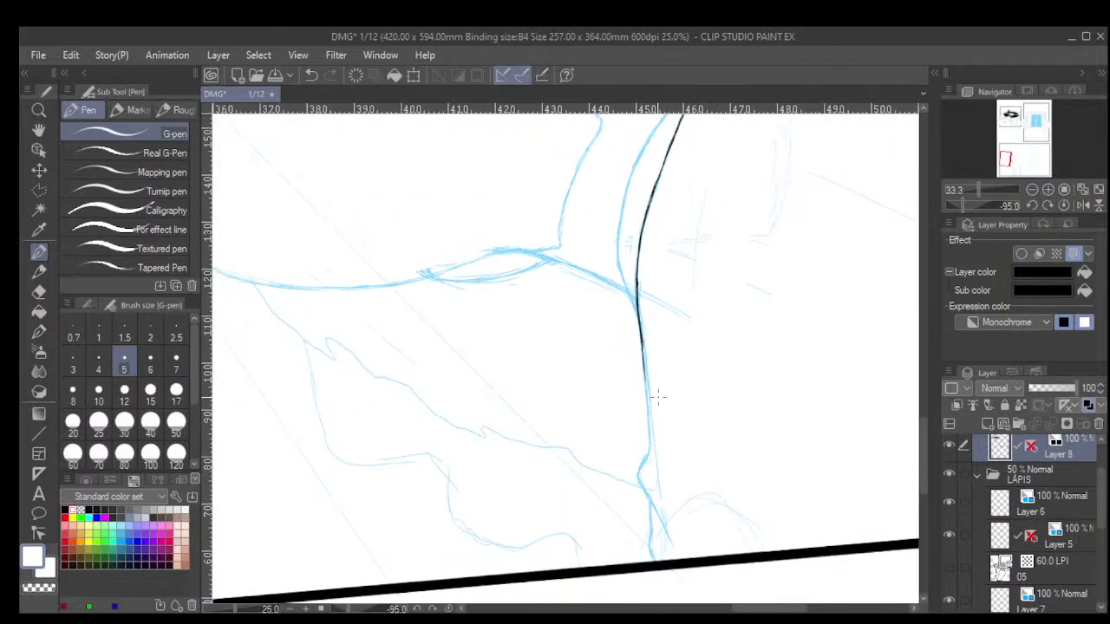
{"action": "scroll", "coordinate": [659, 397], "scroll_direction": "down", "scroll_amount": 1}
{"action": "scroll", "coordinate": [656, 377], "scroll_direction": "up", "scroll_amount": 3}
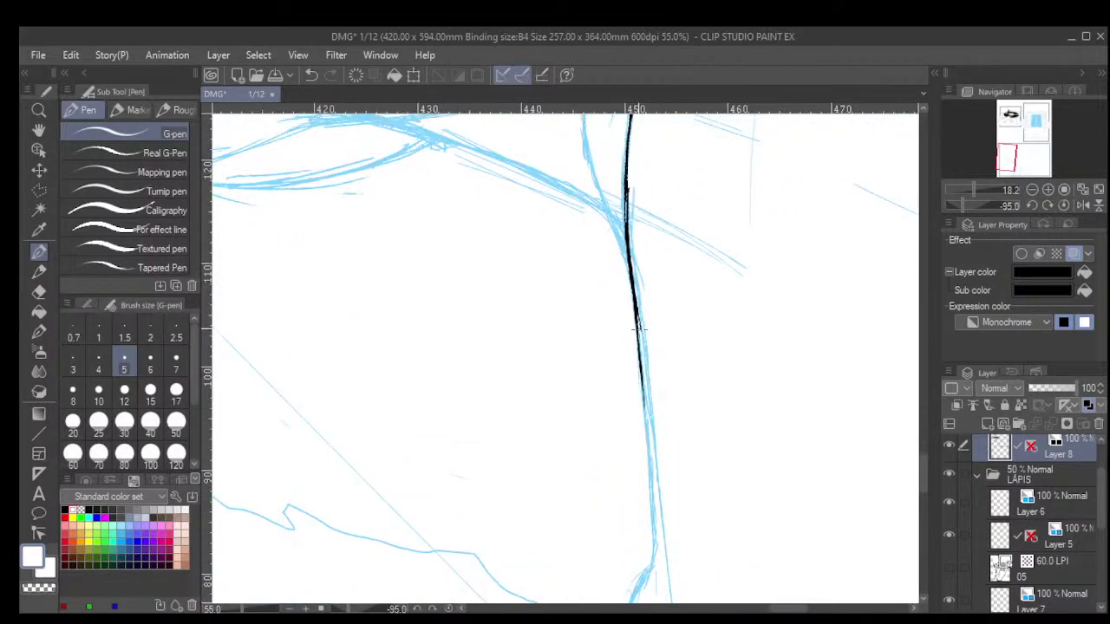
{"action": "left_click_drag", "start_coordinate": [636, 317], "coordinate": [648, 436]}
{"action": "left_click_drag", "start_coordinate": [641, 368], "coordinate": [650, 457]}
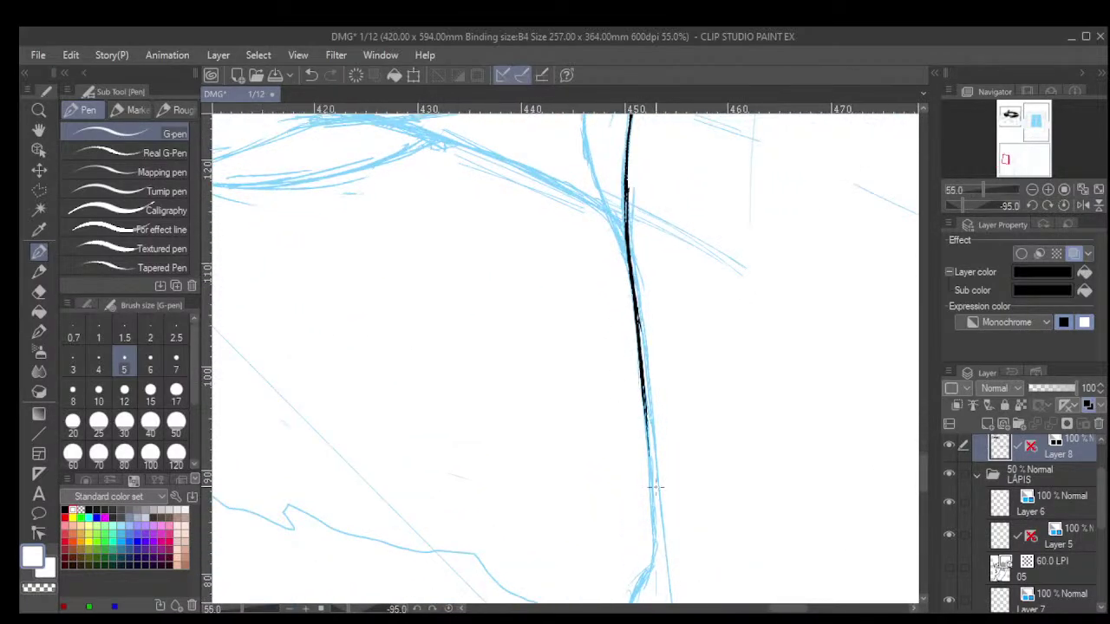
{"action": "left_click_drag", "start_coordinate": [645, 414], "coordinate": [654, 530]}
{"action": "left_click_drag", "start_coordinate": [650, 479], "coordinate": [652, 564]}
Ink the small bump at the end of the straight contour and the slanted crease running from it.
{"action": "scroll", "coordinate": [652, 549], "scroll_direction": "down", "scroll_amount": 5}
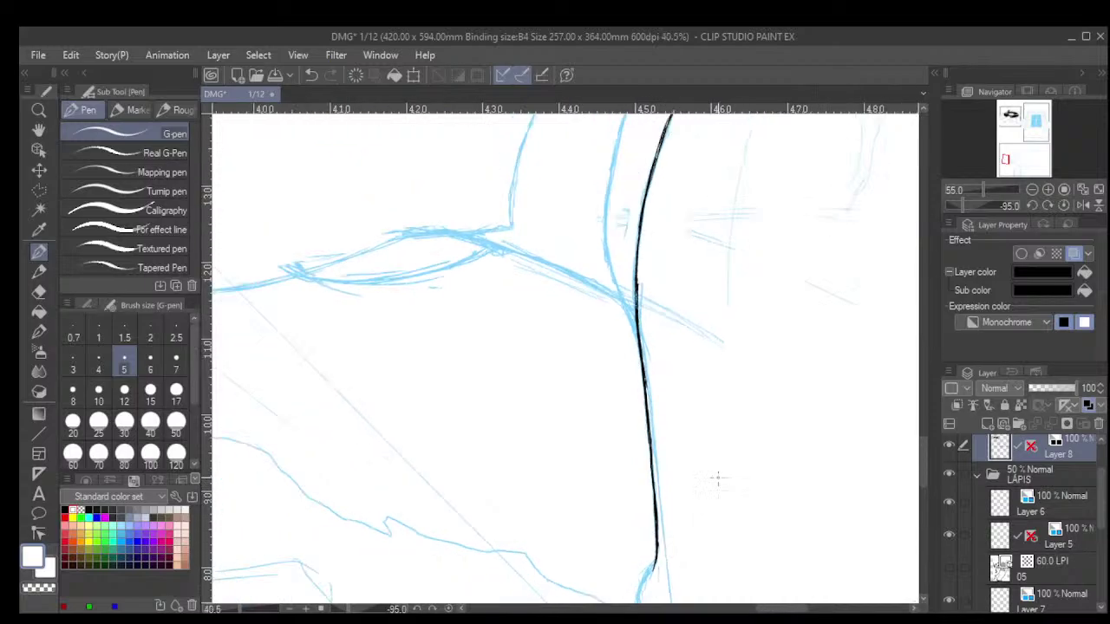
{"action": "scroll", "coordinate": [674, 443], "scroll_direction": "up", "scroll_amount": 5}
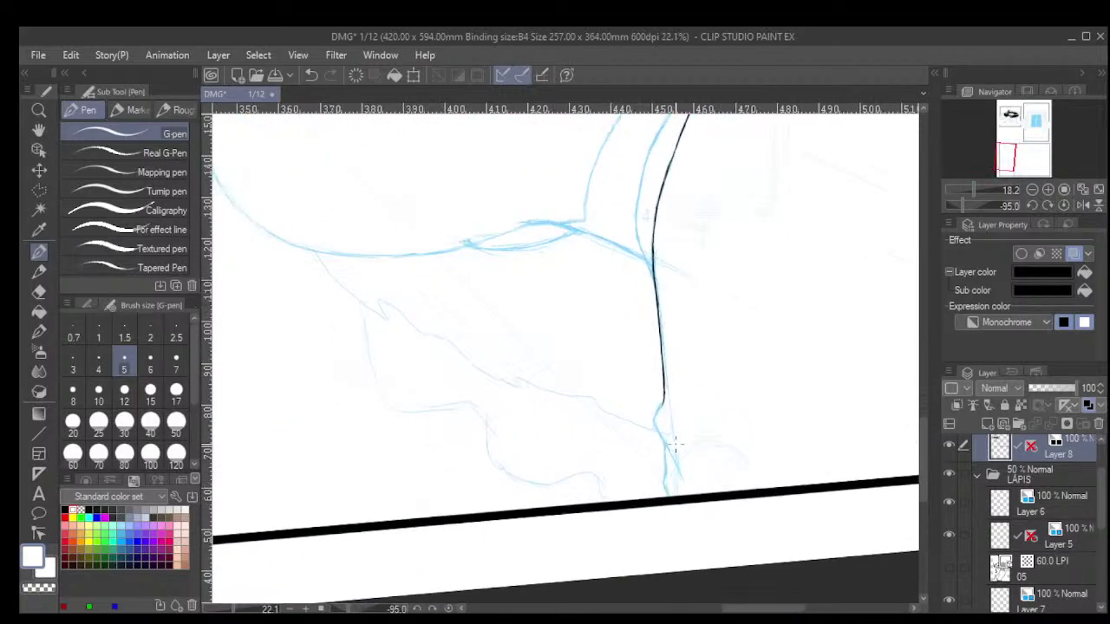
{"action": "left_click_drag", "start_coordinate": [604, 381], "coordinate": [589, 414]}
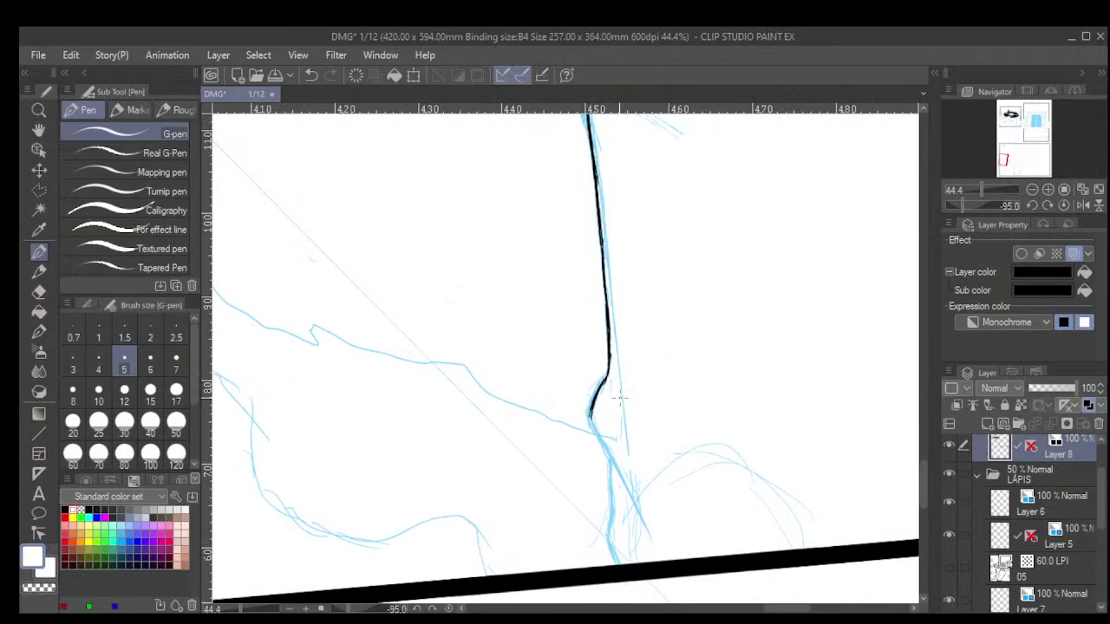
{"action": "key", "text": "asciicircum"}
{"action": "key", "text": "asciicircum"}
{"action": "key", "text": "asciicircum"}
{"action": "key", "text": "asciicircum"}
{"action": "key", "text": "asciicircum"}
{"action": "key", "text": "asciicircum"}
{"action": "key", "text": "asciicircum"}
{"action": "key", "text": "asciicircum"}
{"action": "key", "text": "asciicircum"}
{"action": "key", "text": "asciicircum"}
{"action": "key", "text": "asciicircum"}
{"action": "key", "text": "asciicircum"}
{"action": "key", "text": "asciicircum"}
{"action": "key", "text": "asciicircum"}
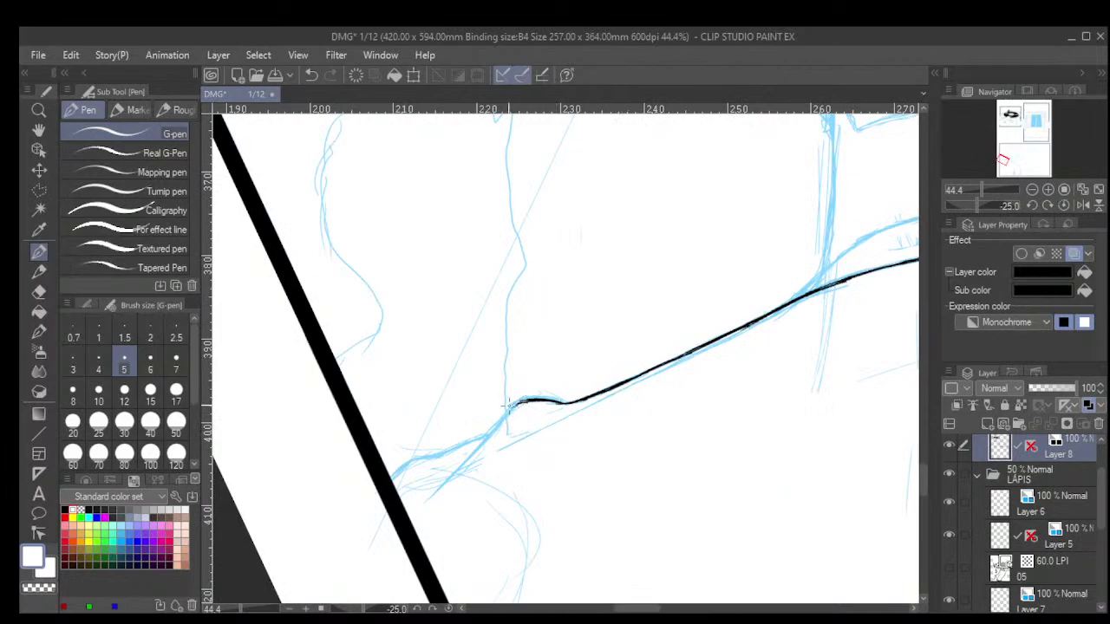
{"action": "left_click_drag", "start_coordinate": [510, 404], "coordinate": [431, 499]}
Ink the branch that leaves the slanted crease and wavers down to the black panel border.
{"action": "key", "text": "minus"}
{"action": "key", "text": "minus"}
{"action": "key", "text": "minus"}
{"action": "key", "text": "minus"}
{"action": "key", "text": "minus"}
{"action": "key", "text": "minus"}
{"action": "key", "text": "minus"}
{"action": "key", "text": "minus"}
{"action": "key", "text": "minus"}
{"action": "key", "text": "minus"}
{"action": "key", "text": "minus"}
{"action": "key", "text": "minus"}
{"action": "key", "text": "minus"}
{"action": "key", "text": "minus"}
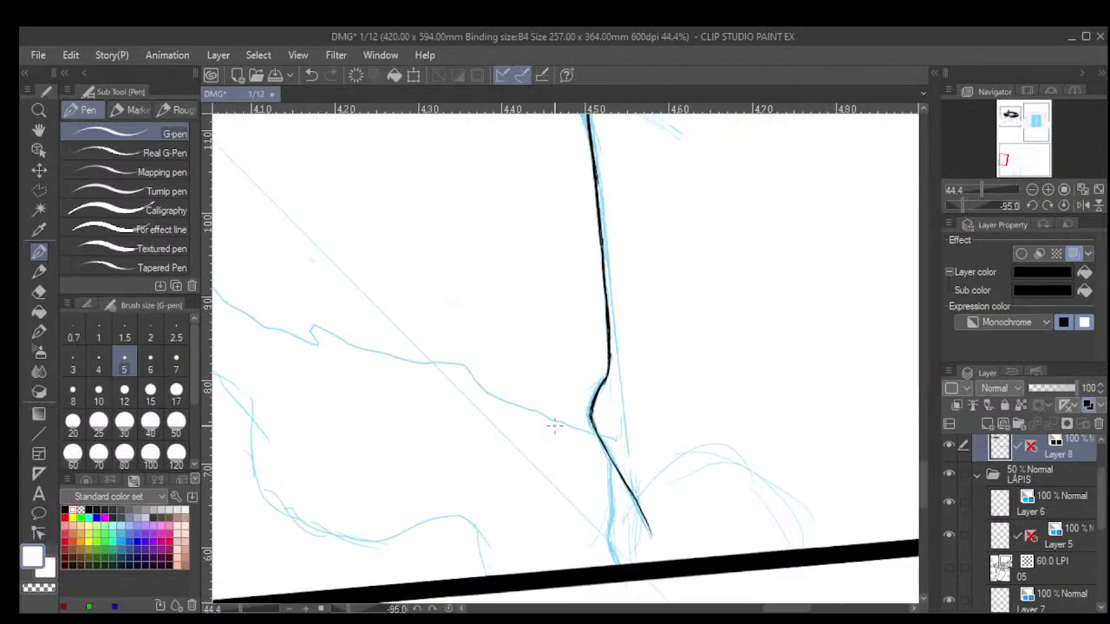
{"action": "left_click_drag", "start_coordinate": [597, 477], "coordinate": [588, 360]}
{"action": "left_click_drag", "start_coordinate": [612, 404], "coordinate": [730, 434]}
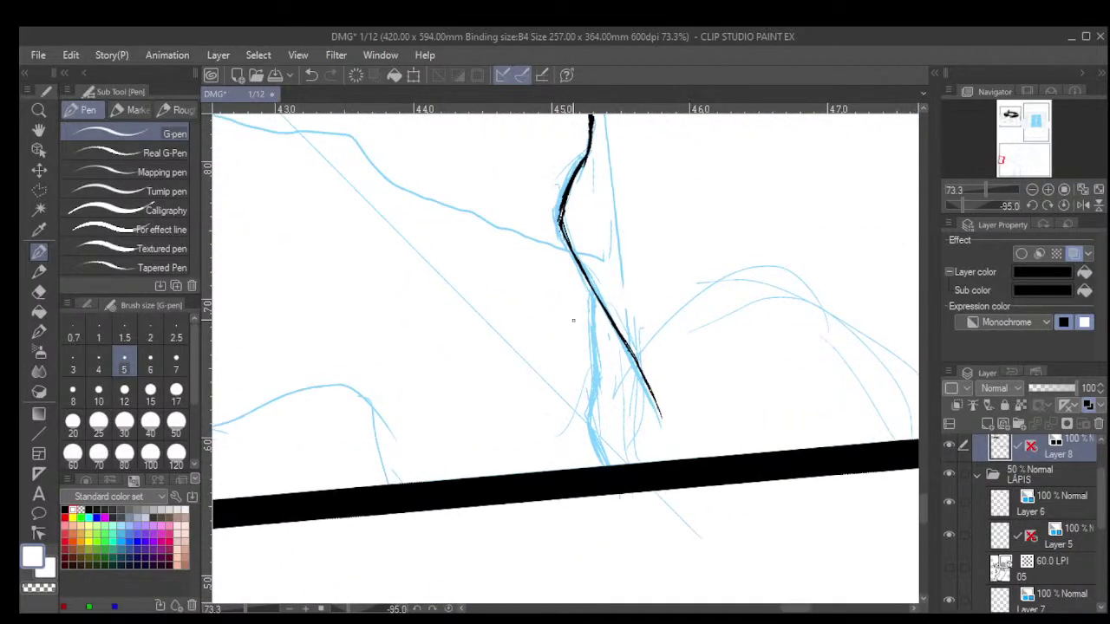
{"action": "left_click_drag", "start_coordinate": [594, 292], "coordinate": [591, 338]}
{"action": "mouse_move", "coordinate": [593, 290]}
{"action": "left_mouse_down"}
{"action": "mouse_move", "coordinate": [586, 416]}
{"action": "mouse_move", "coordinate": [603, 468]}
{"action": "left_mouse_up"}
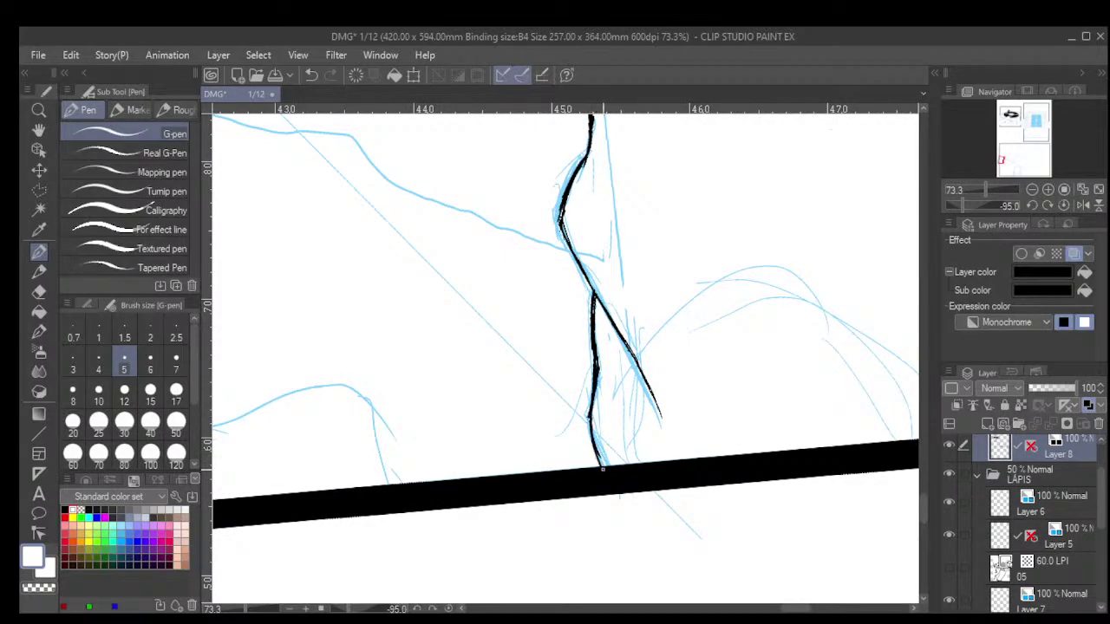
{"action": "left_click_drag", "start_coordinate": [592, 423], "coordinate": [604, 468]}
Examine the whole inked shoulder contour zoomed out with the canvas rotation brought back to 0°.
{"action": "scroll", "coordinate": [650, 468], "scroll_direction": "down", "scroll_amount": 3}
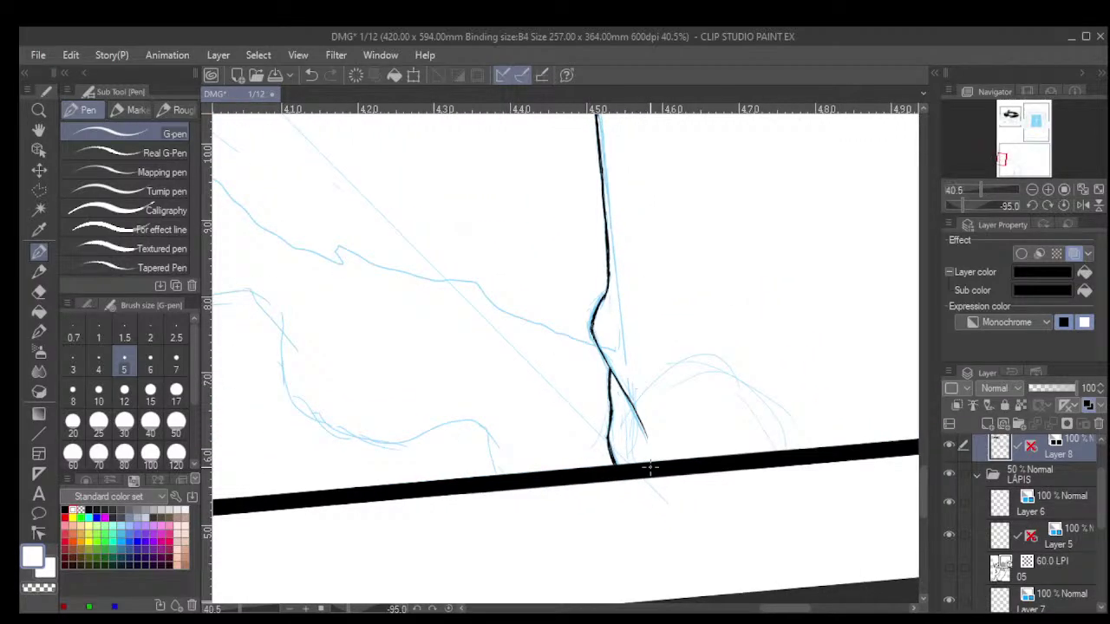
{"action": "scroll", "coordinate": [650, 468], "scroll_direction": "down", "scroll_amount": 3}
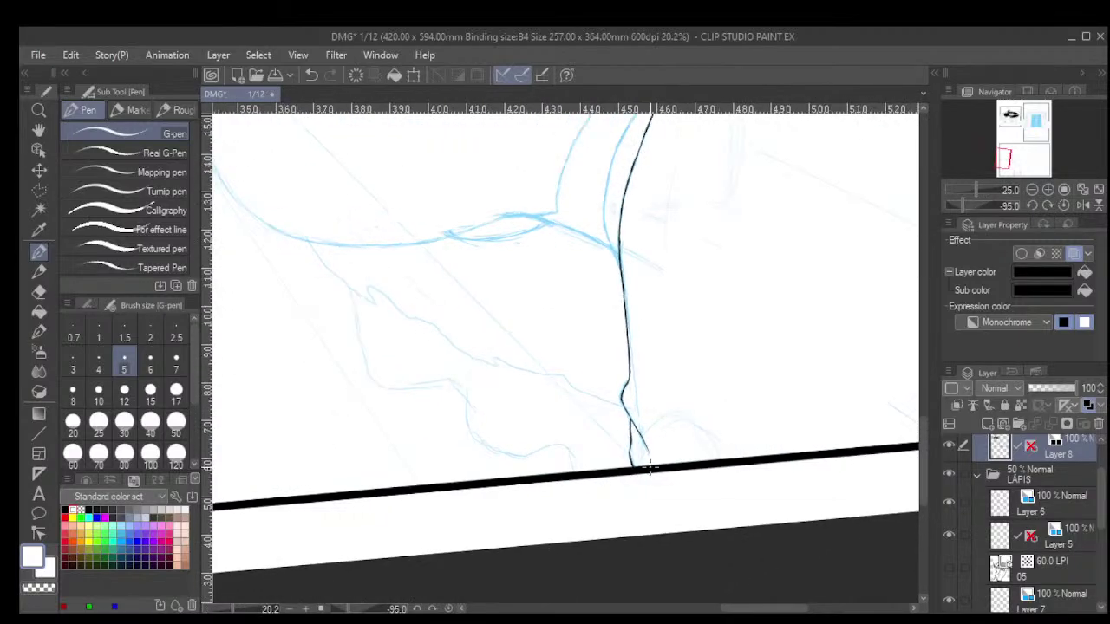
{"action": "key", "text": "shift+6"}
{"action": "key", "text": "shift+6"}
{"action": "key", "text": "shift+6"}
{"action": "key", "text": "shift+6"}
{"action": "key", "text": "shift+6"}
{"action": "key", "text": "shift+6"}
{"action": "key", "text": "shift+6"}
{"action": "key", "text": "shift+6"}
{"action": "key", "text": "shift+6"}
{"action": "key", "text": "shift+6"}
{"action": "key", "text": "shift+6"}
{"action": "key", "text": "shift+6"}
{"action": "key", "text": "shift+6"}
{"action": "key", "text": "shift+6"}
{"action": "key", "text": "shift+6"}
{"action": "key", "text": "shift+6"}
{"action": "key", "text": "shift+6"}
{"action": "key", "text": "shift+6"}
{"action": "key", "text": "shift+6"}
{"action": "key", "text": "shift+6"}
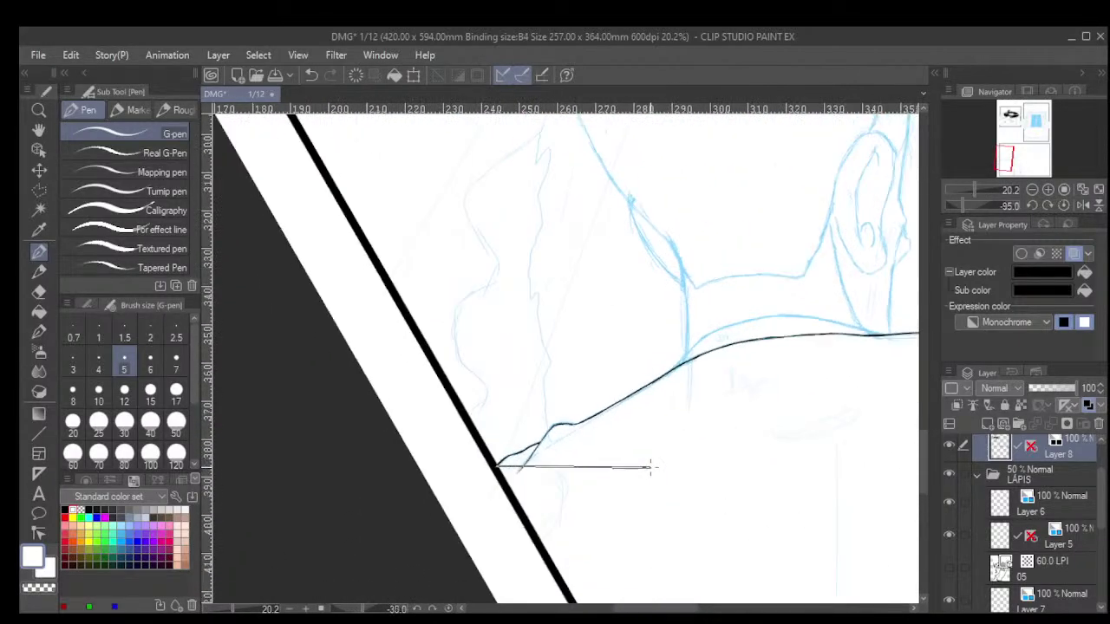
{"action": "key", "text": "minus"}
{"action": "key", "text": "minus"}
{"action": "key", "text": "shift+6"}
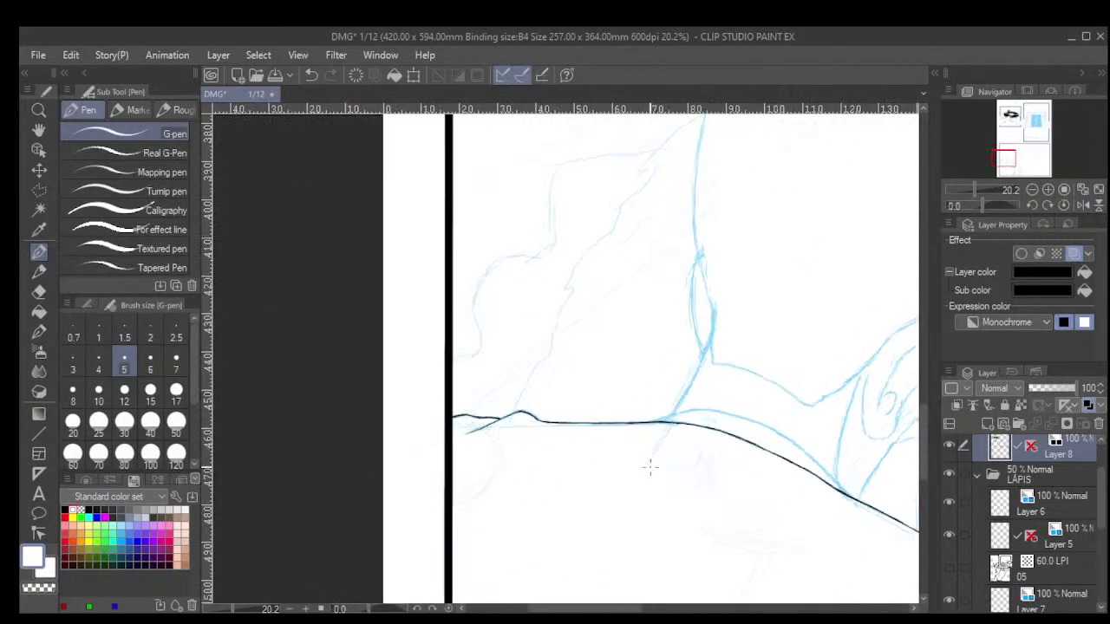
Ink the first short curve of the collar where it rises off the shoulder contour at the far side of the neck.
{"action": "scroll", "coordinate": [651, 468], "scroll_direction": "down", "scroll_amount": 4}
{"action": "left_click_drag", "start_coordinate": [706, 518], "coordinate": [548, 384]}
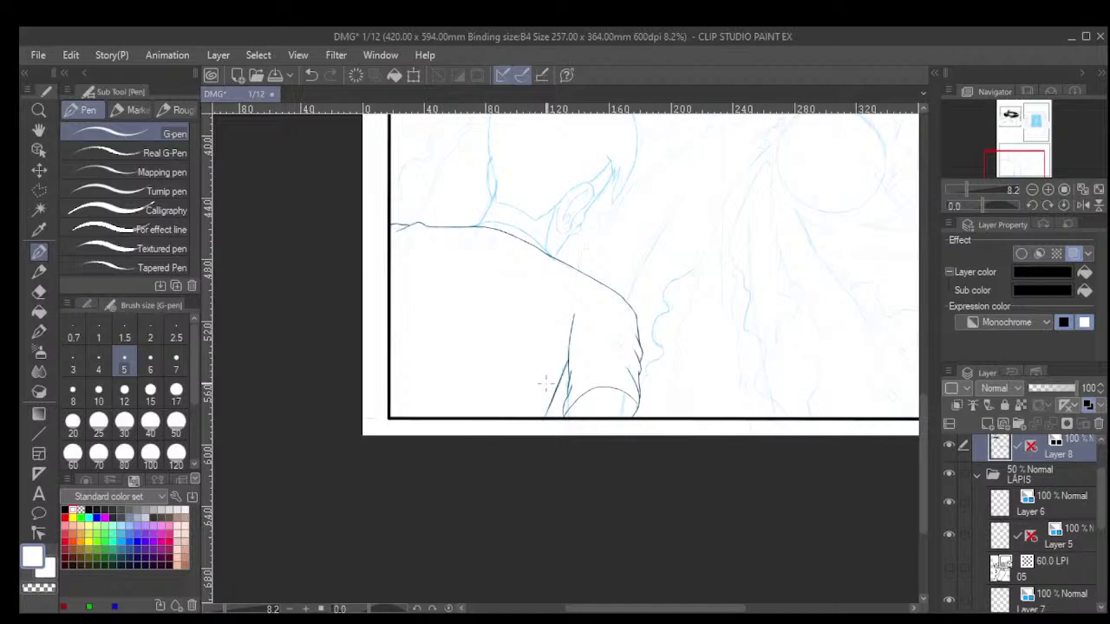
{"action": "scroll", "coordinate": [512, 321], "scroll_direction": "up", "scroll_amount": 3}
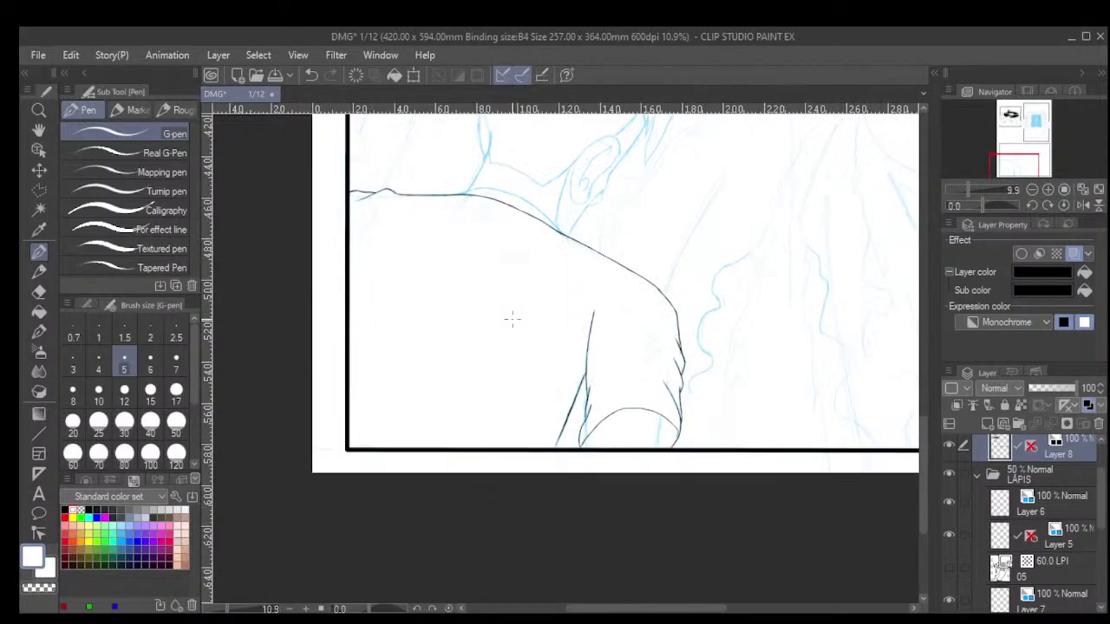
{"action": "left_click_drag", "start_coordinate": [499, 271], "coordinate": [507, 337]}
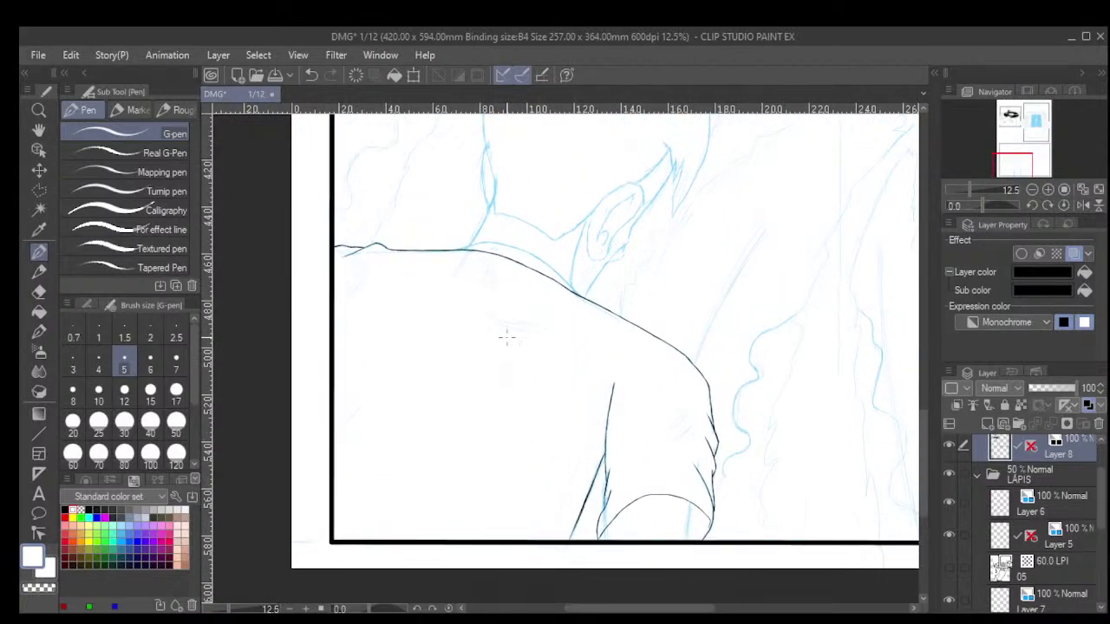
{"action": "scroll", "coordinate": [507, 337], "scroll_direction": "down", "scroll_amount": 16, "text": "shift"}
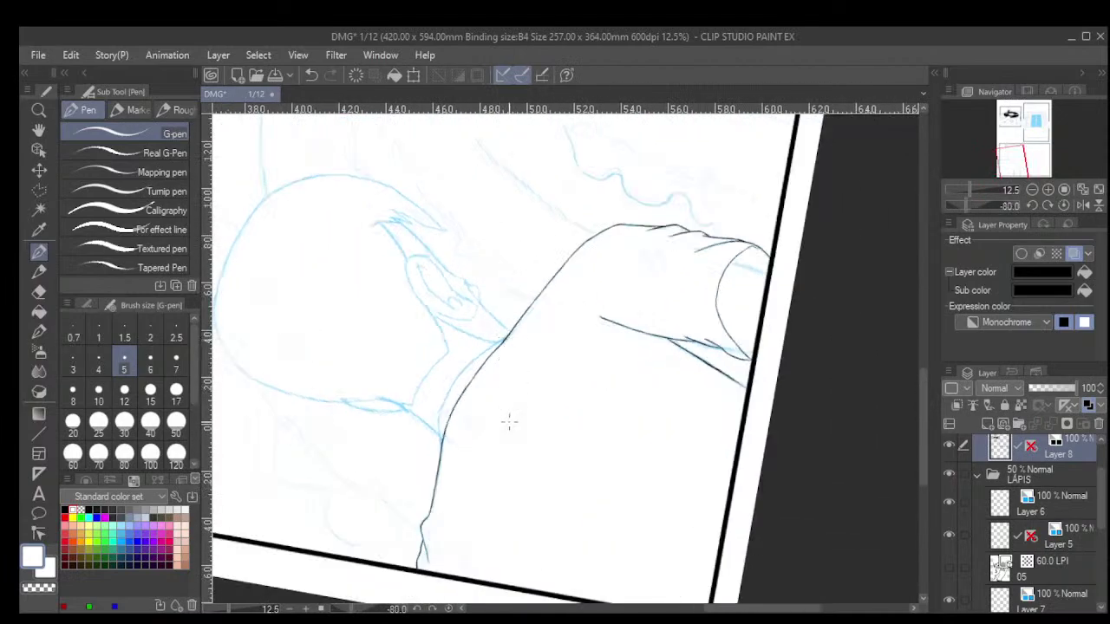
{"action": "scroll", "coordinate": [509, 422], "scroll_direction": "up", "scroll_amount": 4}
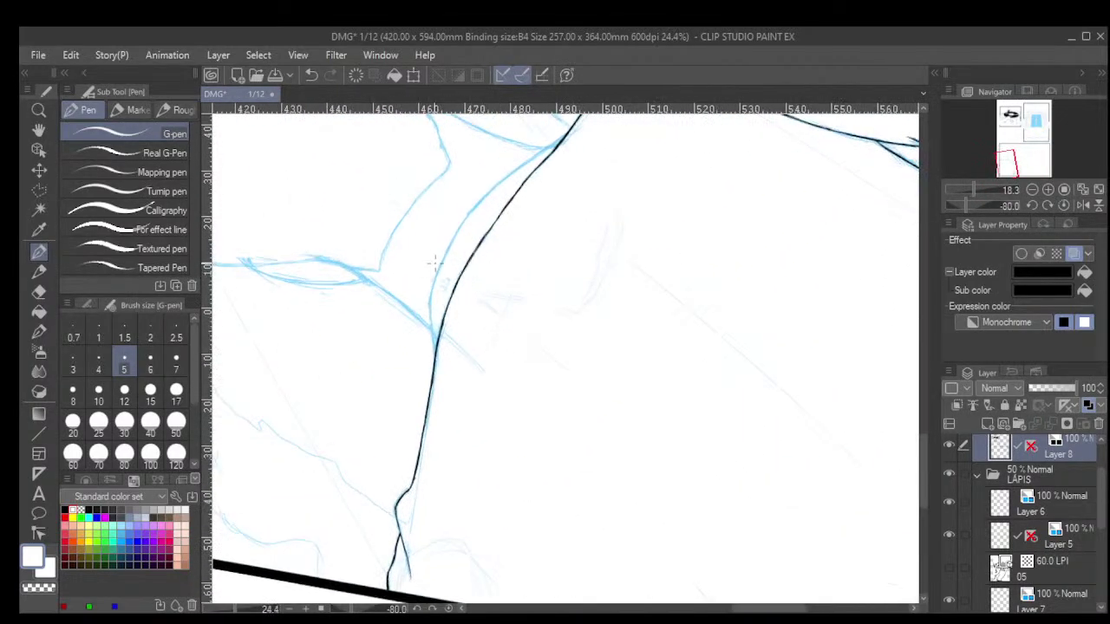
{"action": "scroll", "coordinate": [434, 262], "scroll_direction": "up", "scroll_amount": 2}
{"action": "left_click_drag", "start_coordinate": [432, 280], "coordinate": [421, 332]}
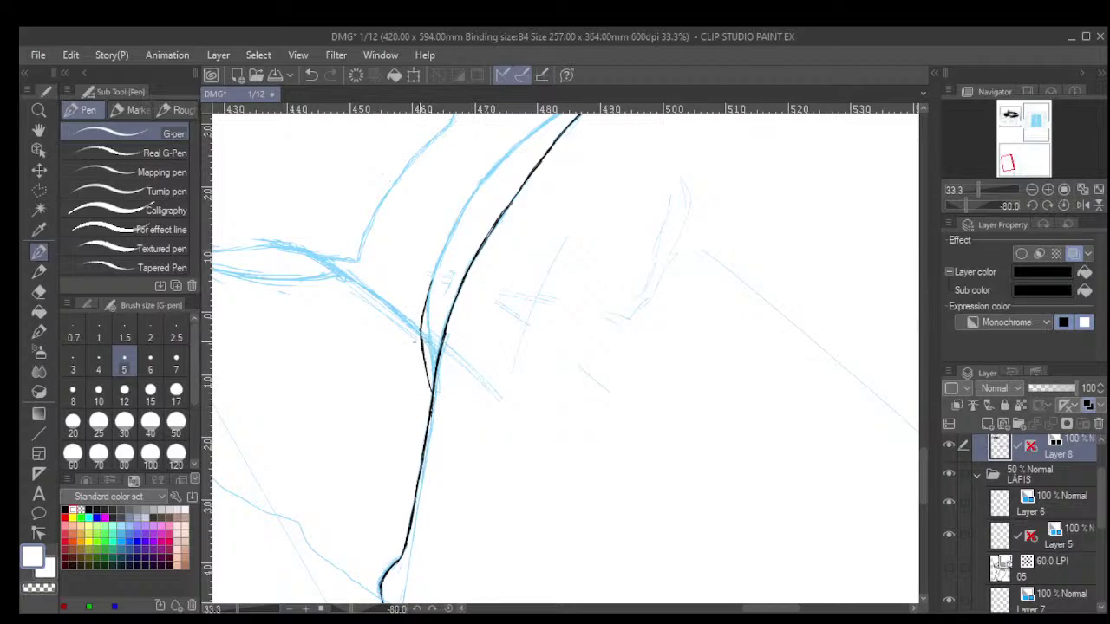
{"action": "scroll", "coordinate": [475, 301], "scroll_direction": "down", "scroll_amount": 5}
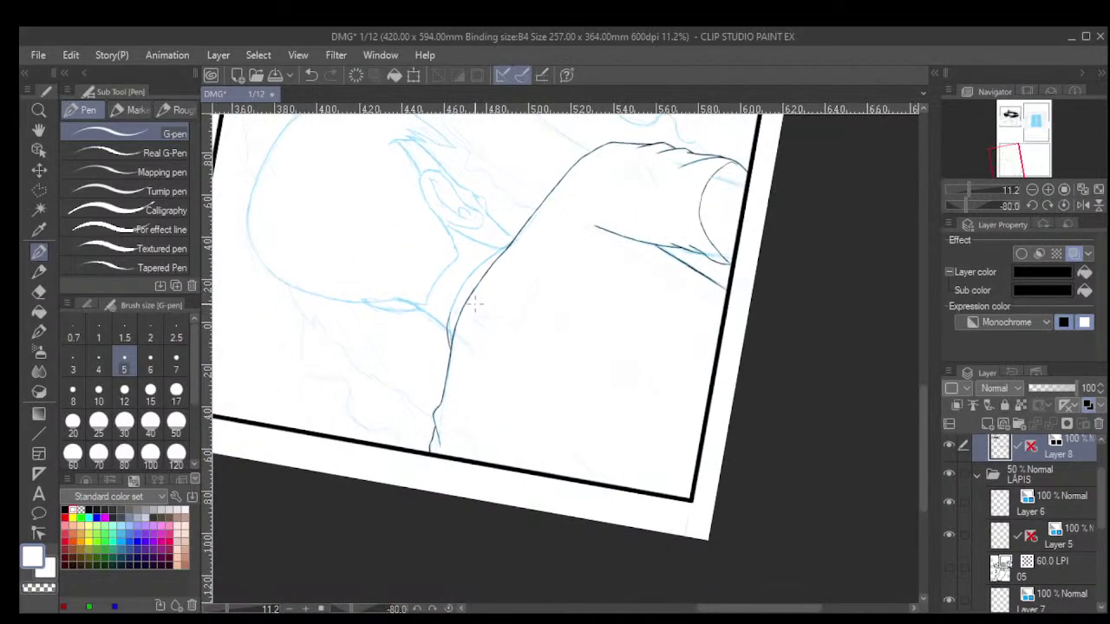
Ink the rest of the collar's upper edge along the blue sketch until it rejoins the shoulder contour below the ear.
{"action": "left_click_drag", "start_coordinate": [475, 303], "coordinate": [659, 362]}
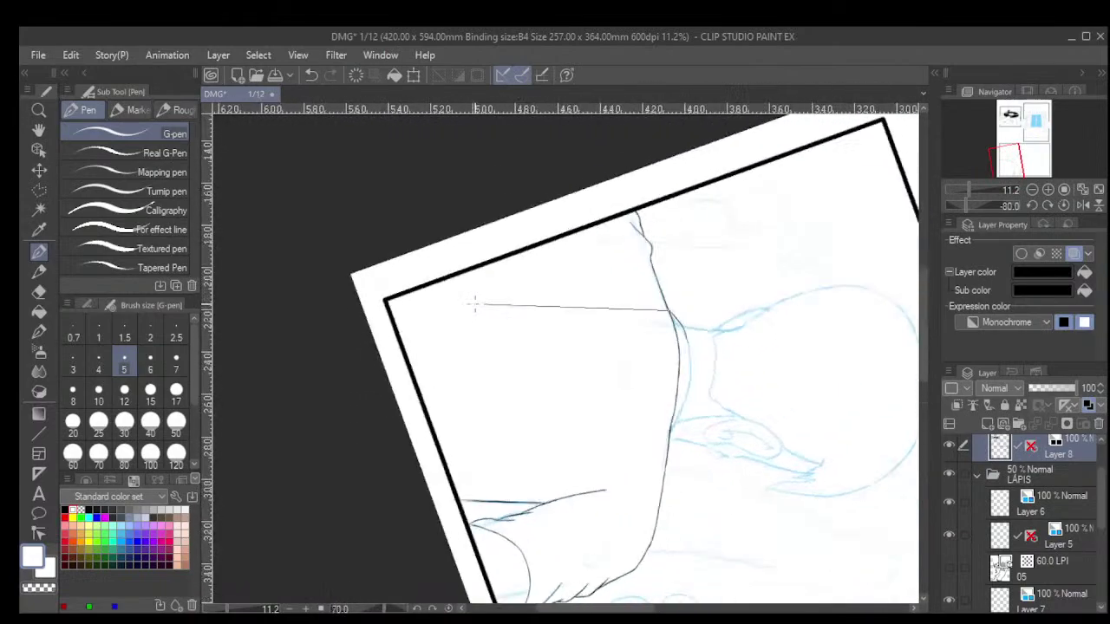
{"action": "scroll", "coordinate": [623, 390], "scroll_direction": "up", "scroll_amount": 4}
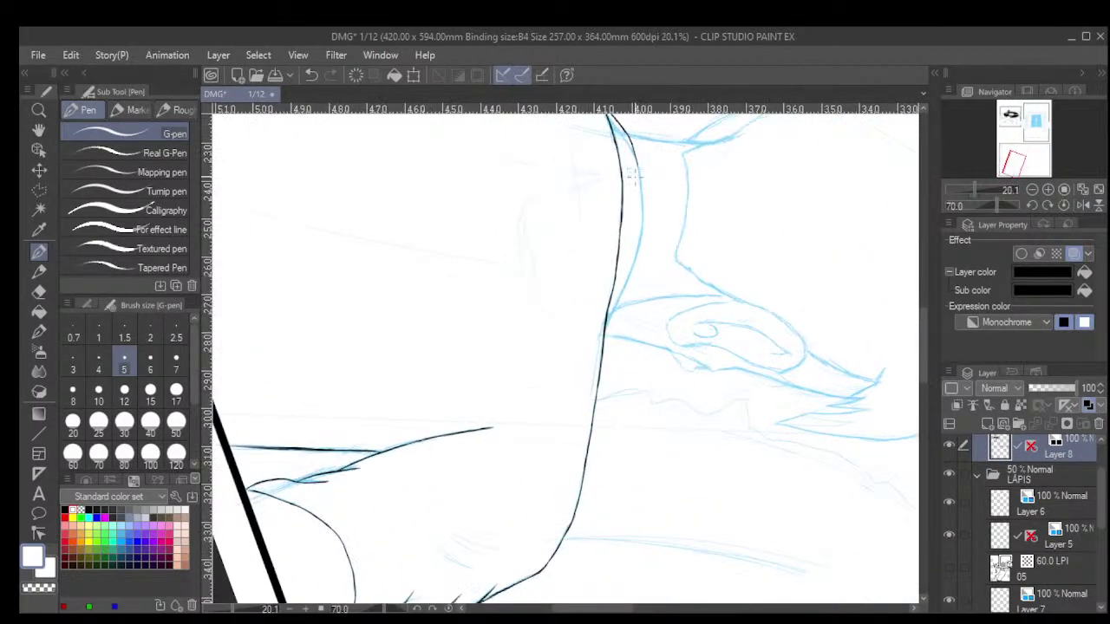
{"action": "scroll", "coordinate": [672, 188], "scroll_direction": "up", "scroll_amount": 2}
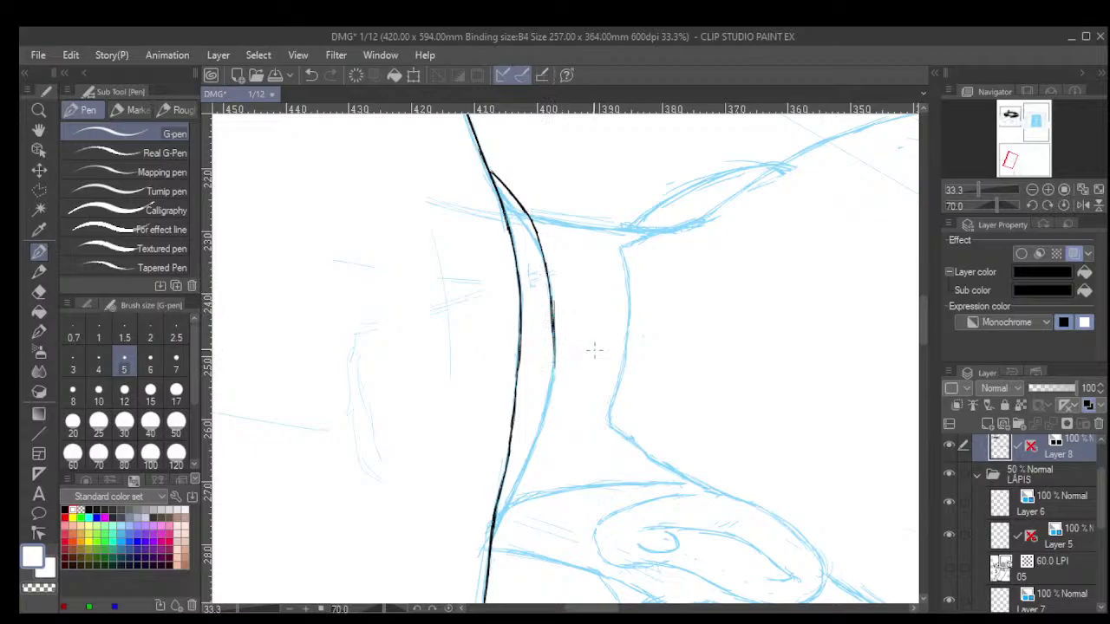
{"action": "key", "text": "ctrl+z"}
{"action": "scroll", "coordinate": [564, 337], "scroll_direction": "up", "scroll_amount": 1}
{"action": "left_click_drag", "start_coordinate": [546, 286], "coordinate": [542, 434]}
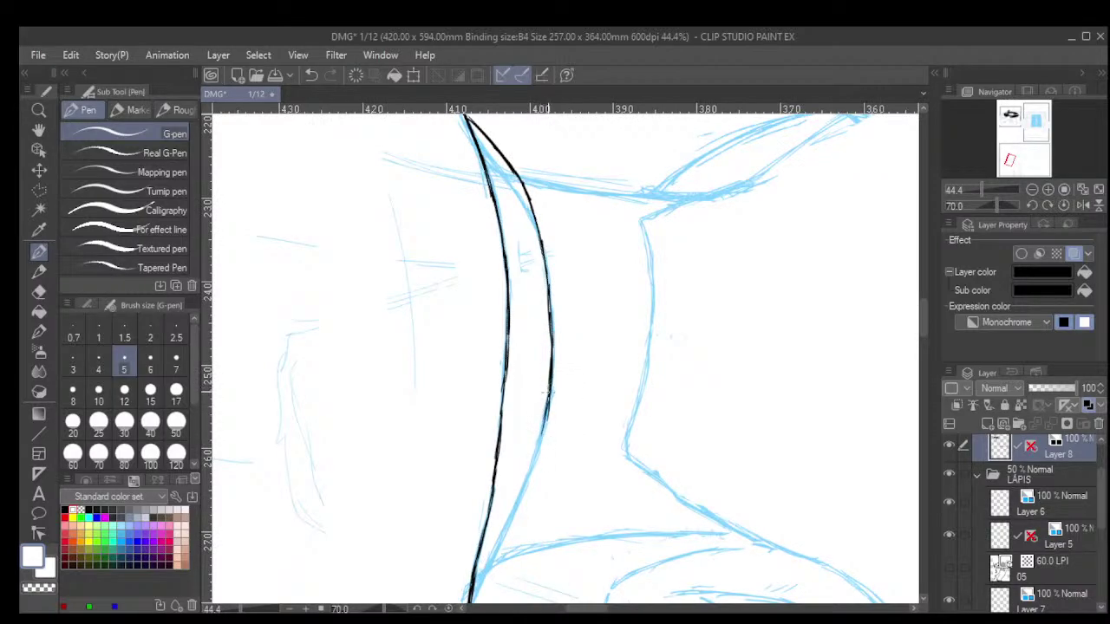
{"action": "left_click_drag", "start_coordinate": [549, 395], "coordinate": [530, 464]}
{"action": "left_click_drag", "start_coordinate": [544, 424], "coordinate": [487, 559]}
{"action": "left_click_drag", "start_coordinate": [504, 522], "coordinate": [475, 588]}
{"action": "left_click_drag", "start_coordinate": [499, 544], "coordinate": [475, 597]}
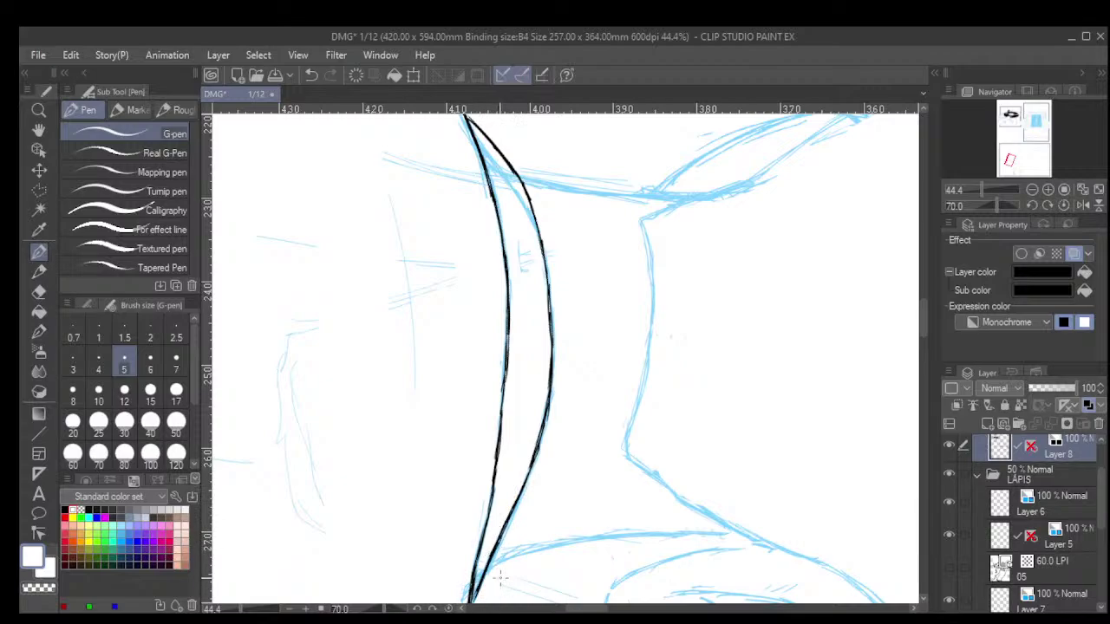
Ink the far side of the neck, on the side away from the ear, from the collar to the hairline corner.
{"action": "scroll", "coordinate": [520, 537], "scroll_direction": "down", "scroll_amount": 5}
{"action": "left_click_drag", "start_coordinate": [617, 451], "coordinate": [648, 360]}
{"action": "scroll", "coordinate": [648, 361], "scroll_direction": "down", "scroll_amount": 17, "text": "shift"}
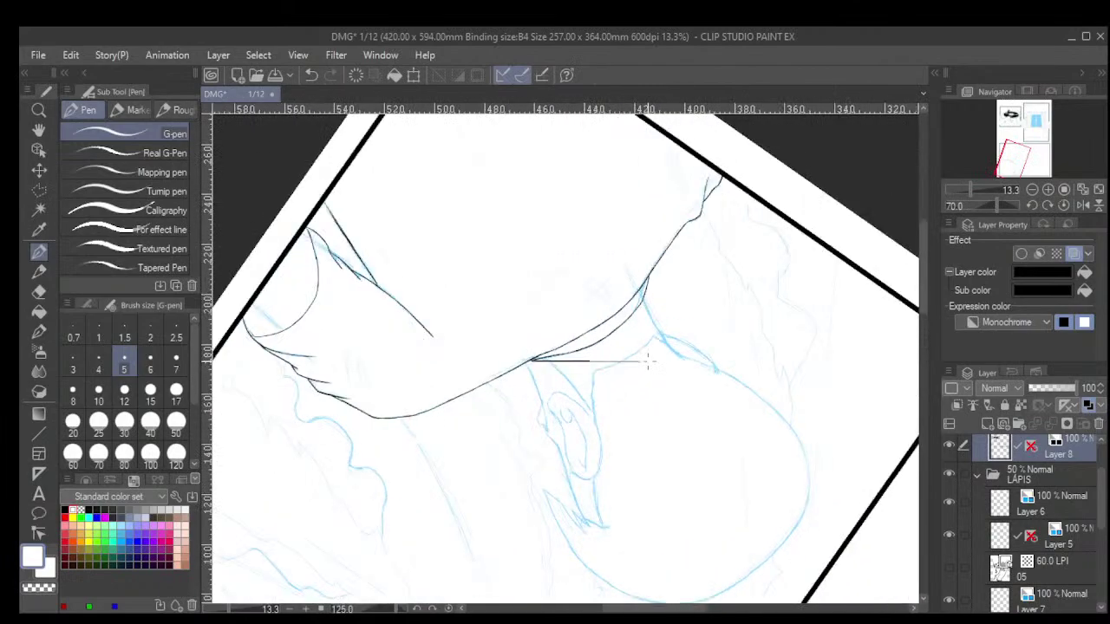
{"action": "scroll", "coordinate": [648, 360], "scroll_direction": "up", "scroll_amount": 1}
{"action": "scroll", "coordinate": [647, 362], "scroll_direction": "up", "scroll_amount": 5}
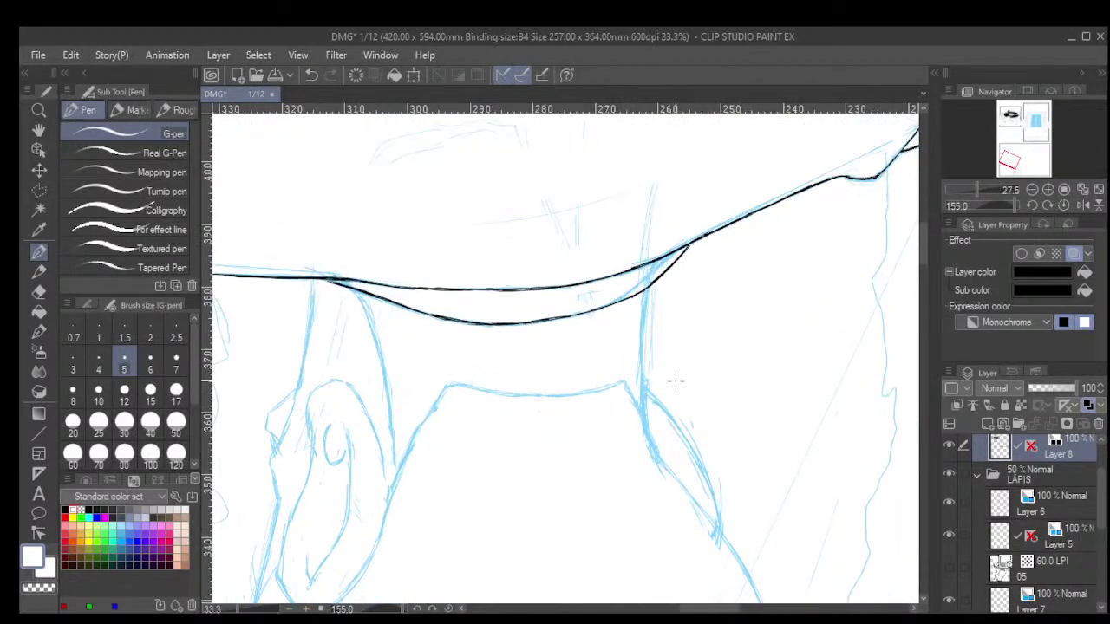
{"action": "left_click_drag", "start_coordinate": [647, 291], "coordinate": [640, 391]}
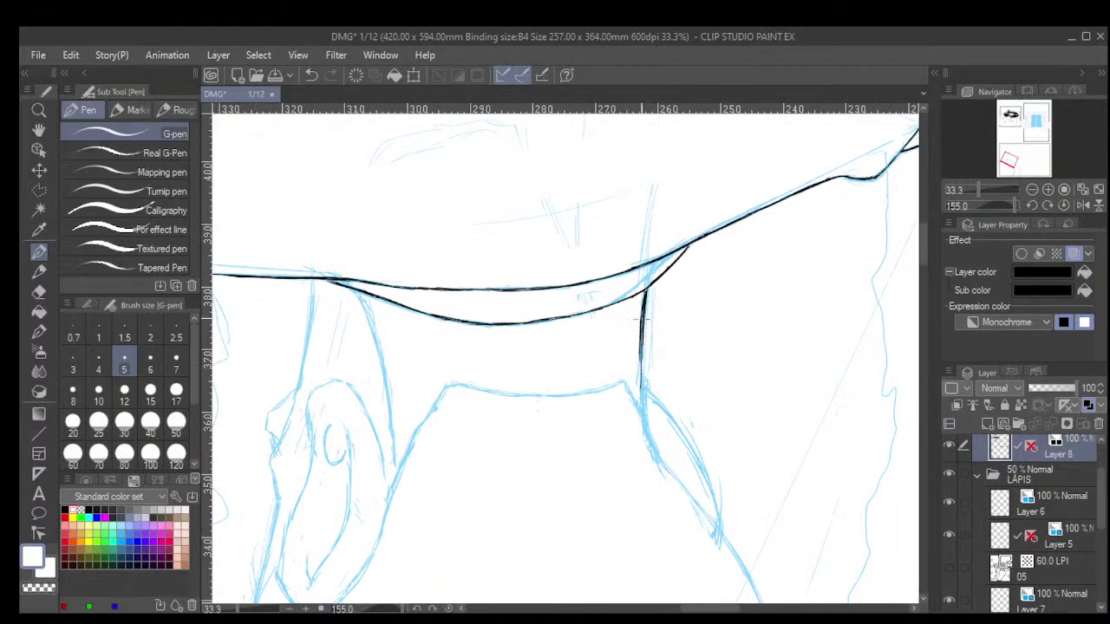
{"action": "left_click_drag", "start_coordinate": [645, 310], "coordinate": [638, 392]}
{"action": "left_click_drag", "start_coordinate": [643, 329], "coordinate": [644, 423]}
{"action": "scroll", "coordinate": [680, 356], "scroll_direction": "down", "scroll_amount": 1}
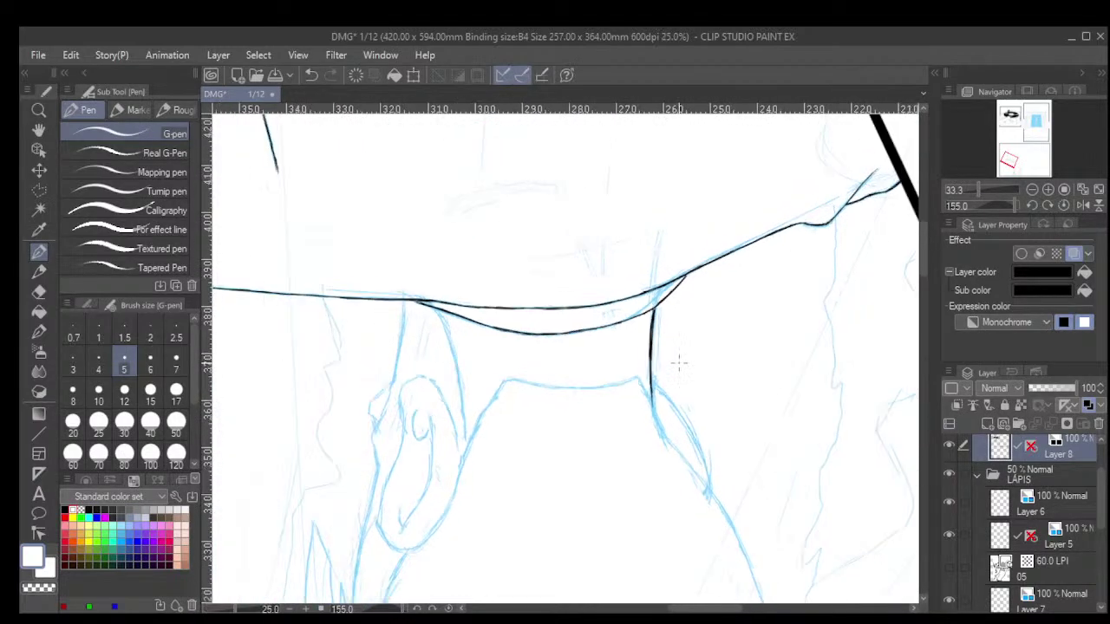
Ink the near side of the neck from the collar to the edge of the hair behind the ear.
{"action": "mouse_move", "coordinate": [527, 461]}
{"action": "left_mouse_down"}
{"action": "mouse_move", "coordinate": [579, 426]}
{"action": "mouse_move", "coordinate": [618, 371]}
{"action": "left_mouse_up"}
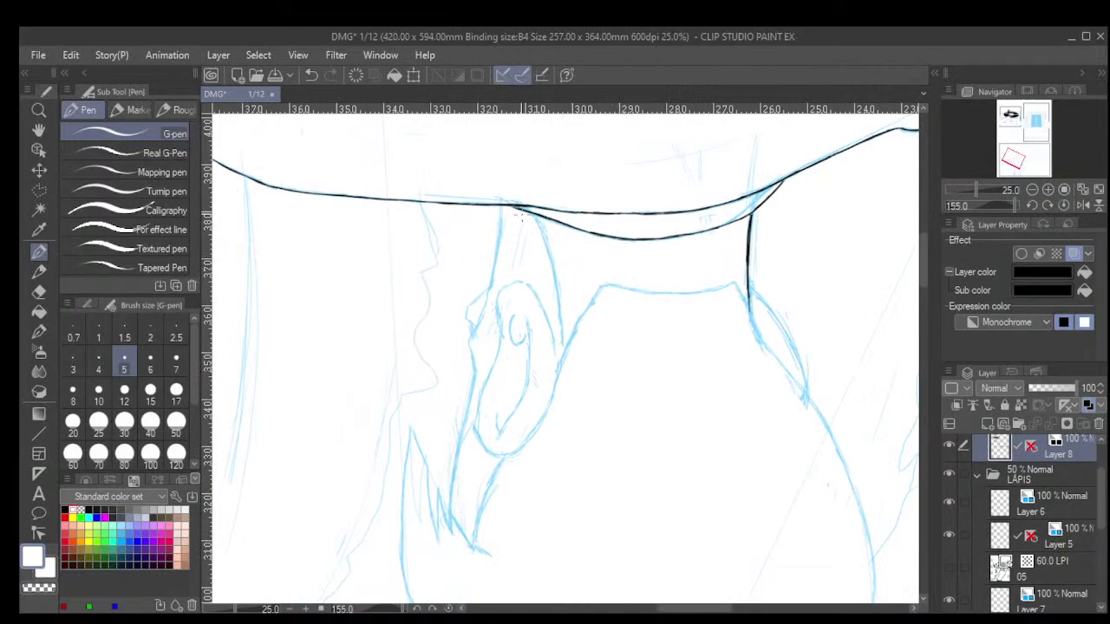
{"action": "scroll", "coordinate": [521, 217], "scroll_direction": "up", "scroll_amount": 1}
{"action": "mouse_move", "coordinate": [534, 214]}
{"action": "left_mouse_down"}
{"action": "mouse_move", "coordinate": [566, 299]}
{"action": "mouse_move", "coordinate": [546, 239]}
{"action": "mouse_move", "coordinate": [578, 403]}
{"action": "left_mouse_up"}
{"action": "left_click_drag", "start_coordinate": [562, 351], "coordinate": [578, 401]}
Ink the jagged nape hairline between its two corners and join it to the far side of the neck.
{"action": "scroll", "coordinate": [719, 354], "scroll_direction": "up", "scroll_amount": 1}
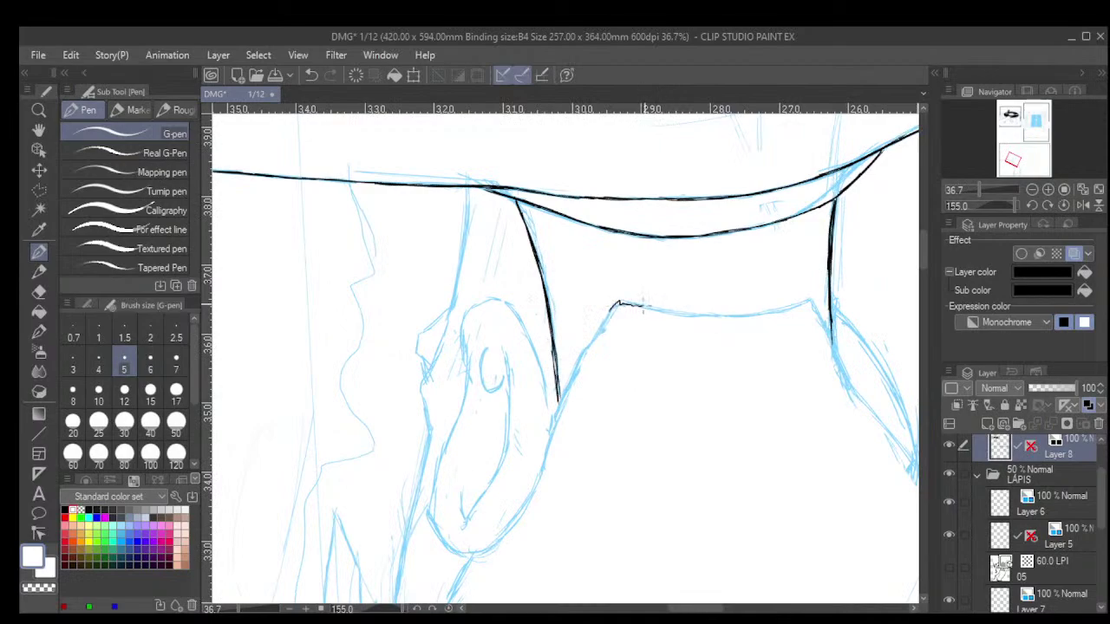
{"action": "mouse_move", "coordinate": [643, 308]}
{"action": "left_mouse_down"}
{"action": "mouse_move", "coordinate": [716, 322]}
{"action": "mouse_move", "coordinate": [771, 317]}
{"action": "left_mouse_up"}
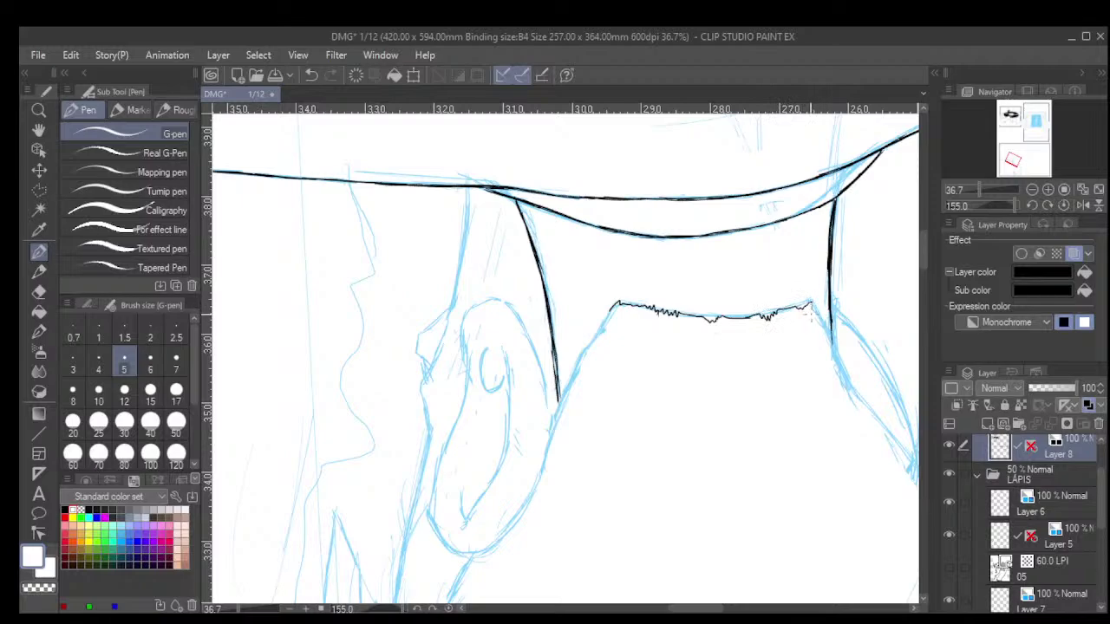
{"action": "left_click_drag", "start_coordinate": [812, 303], "coordinate": [831, 340]}
{"action": "scroll", "coordinate": [607, 314], "scroll_direction": "down", "scroll_amount": 4}
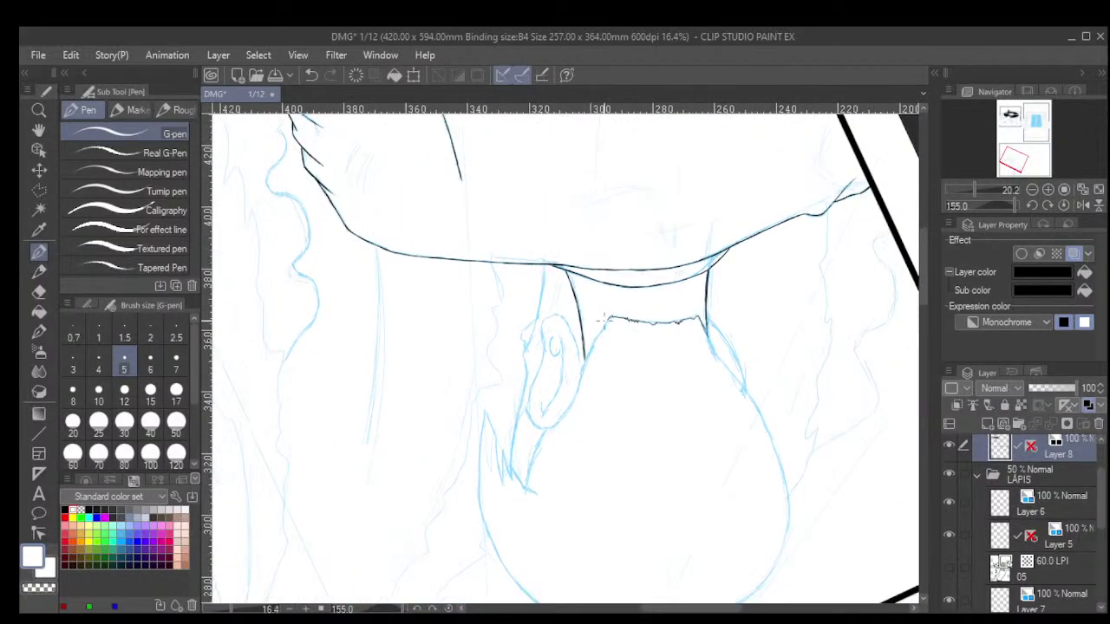
Ink the hair edge from the nape corner past the neck line and along the back of the ear.
{"action": "scroll", "coordinate": [606, 322], "scroll_direction": "up", "scroll_amount": 2}
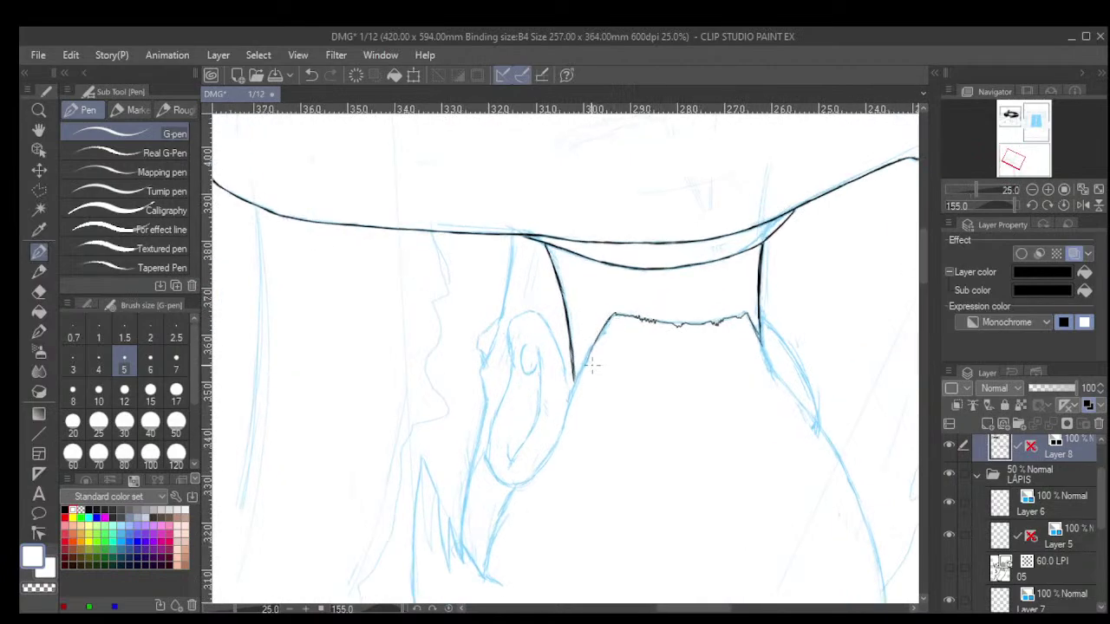
{"action": "scroll", "coordinate": [598, 319], "scroll_direction": "up", "scroll_amount": 4}
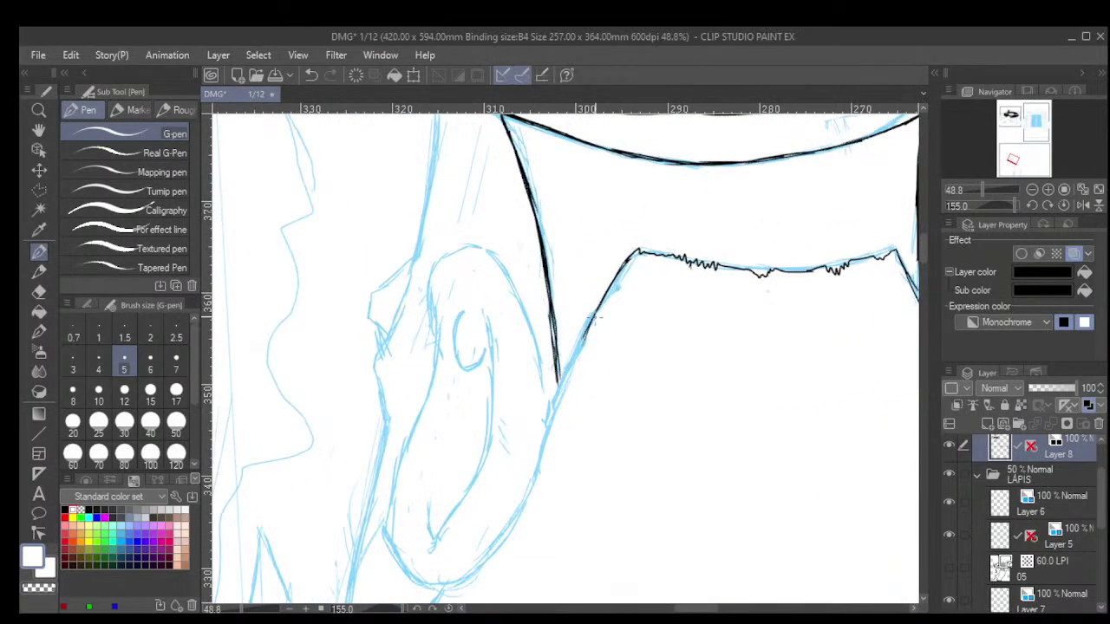
{"action": "mouse_move", "coordinate": [592, 321]}
{"action": "left_mouse_down"}
{"action": "mouse_move", "coordinate": [543, 415]}
{"action": "mouse_move", "coordinate": [534, 509]}
{"action": "mouse_move", "coordinate": [534, 468]}
{"action": "mouse_move", "coordinate": [508, 532]}
{"action": "left_mouse_up"}
{"action": "scroll", "coordinate": [535, 510], "scroll_direction": "up", "scroll_amount": 2}
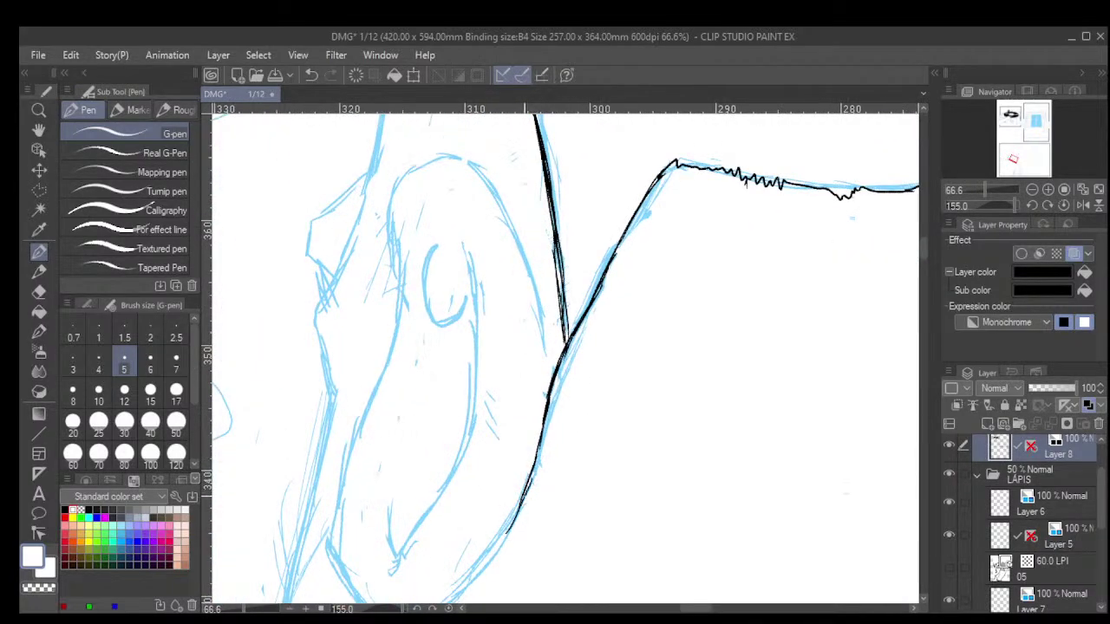
{"action": "left_click_drag", "start_coordinate": [525, 494], "coordinate": [508, 529]}
Erase the part of the inked hair edge running along the ear beyond the neck line, using the Hard eraser at size 100.
{"action": "scroll", "coordinate": [508, 543], "scroll_direction": "down", "scroll_amount": 7}
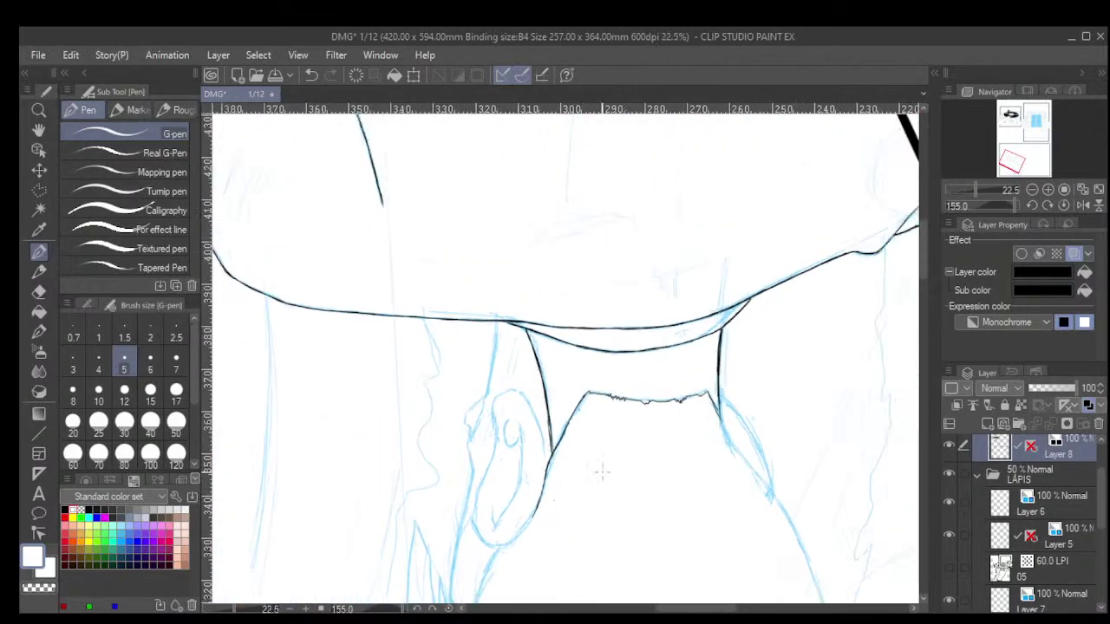
{"action": "key", "text": "shift+6"}
{"action": "key", "text": "shift+6"}
{"action": "key", "text": "shift+6"}
{"action": "key", "text": "shift+6"}
{"action": "key", "text": "shift+6"}
{"action": "key", "text": "shift+6"}
{"action": "key", "text": "shift+6"}
{"action": "key", "text": "shift+6"}
{"action": "key", "text": "shift+6"}
{"action": "key", "text": "shift+6"}
{"action": "key", "text": "shift+6"}
{"action": "key", "text": "shift+6"}
{"action": "key", "text": "shift+6"}
{"action": "key", "text": "shift+6"}
{"action": "key", "text": "shift+6"}
{"action": "key", "text": "shift+6"}
{"action": "key", "text": "shift+6"}
{"action": "key", "text": "shift+6"}
{"action": "key", "text": "shift+6"}
{"action": "key", "text": "shift+6"}
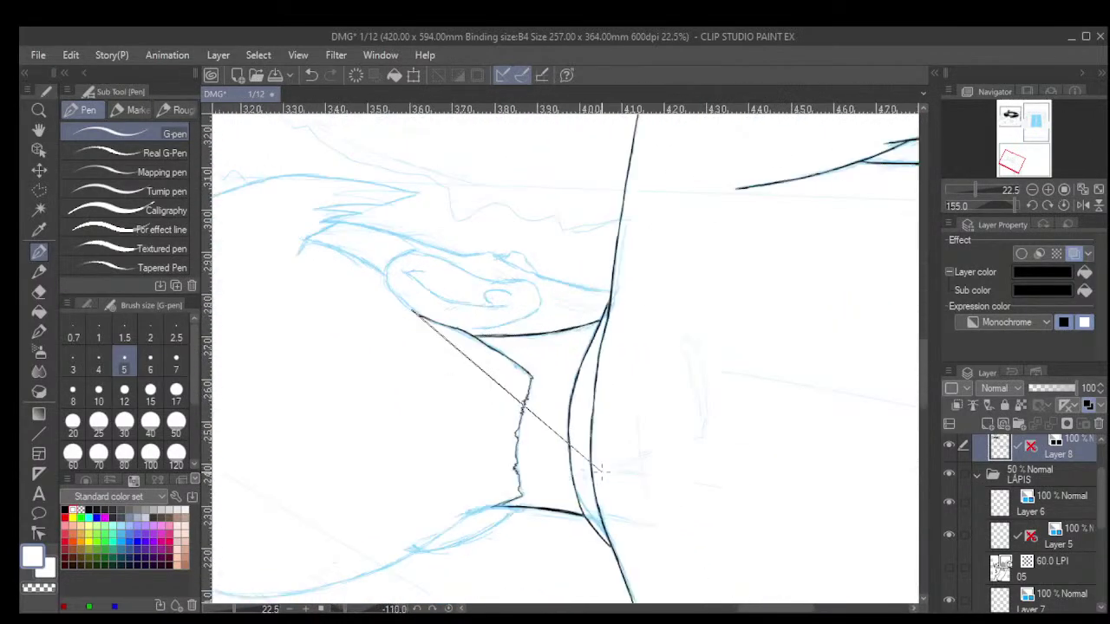
{"action": "key", "text": "shift+6"}
{"action": "key", "text": "shift+6"}
{"action": "key", "text": "shift+6"}
{"action": "key", "text": "shift+6"}
{"action": "key", "text": "shift+6"}
{"action": "key", "text": "shift+6"}
{"action": "key", "text": "shift+6"}
{"action": "key", "text": "shift+6"}
{"action": "key", "text": "shift+6"}
{"action": "left_click_drag", "start_coordinate": [617, 364], "coordinate": [560, 479]}
{"action": "left_click_drag", "start_coordinate": [573, 392], "coordinate": [520, 438]}
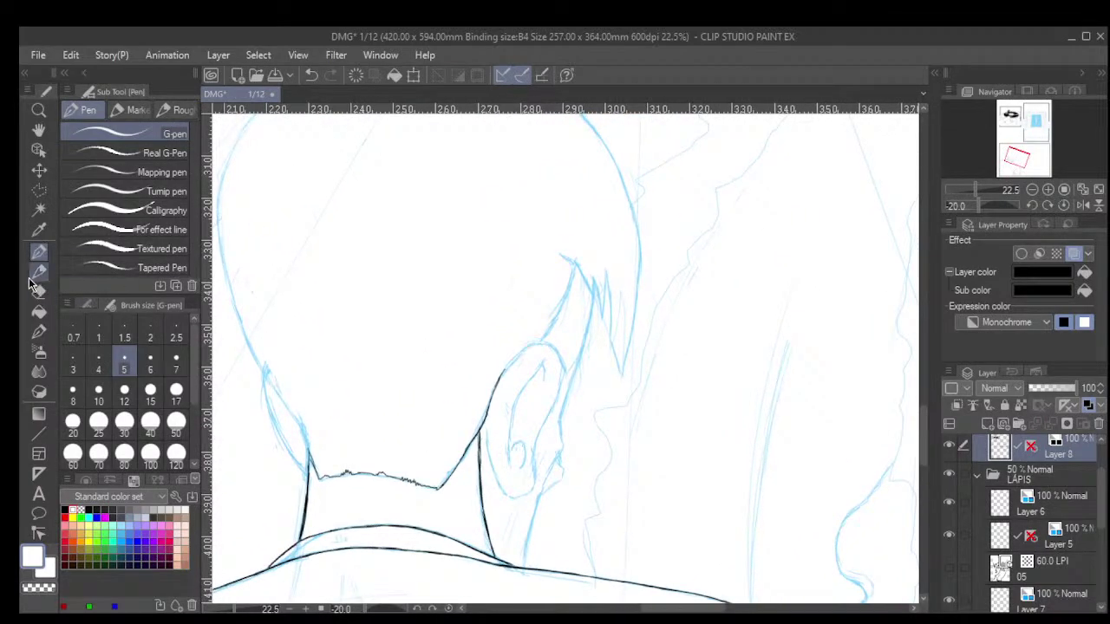
{"action": "left_click", "coordinate": [39, 292]}
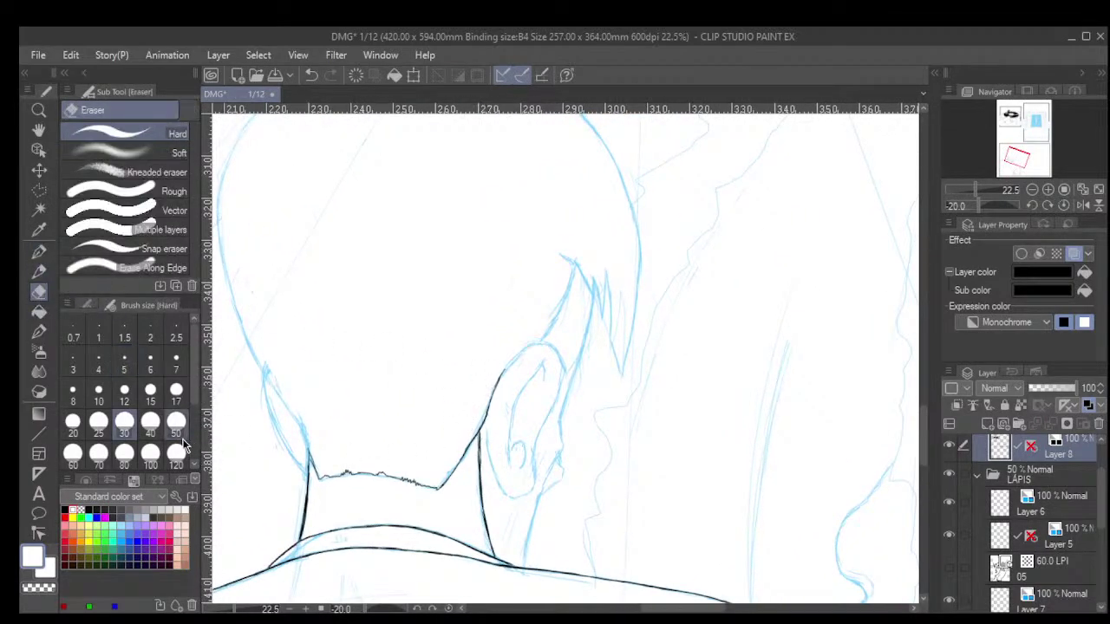
{"action": "left_click", "coordinate": [152, 456]}
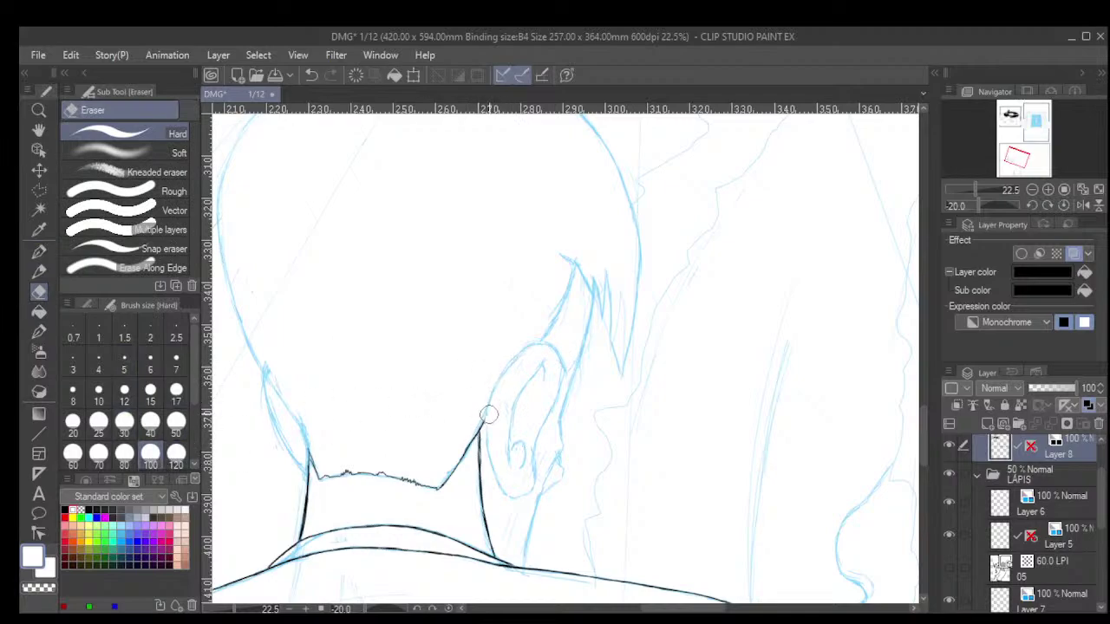
Outline the ear's upper rim with the Darker pencil and undo the last strokes along its back edge.
{"action": "left_click", "coordinate": [39, 273]}
{"action": "scroll", "coordinate": [610, 333], "scroll_direction": "up", "scroll_amount": 1}
{"action": "scroll", "coordinate": [611, 334], "scroll_direction": "up", "scroll_amount": 2}
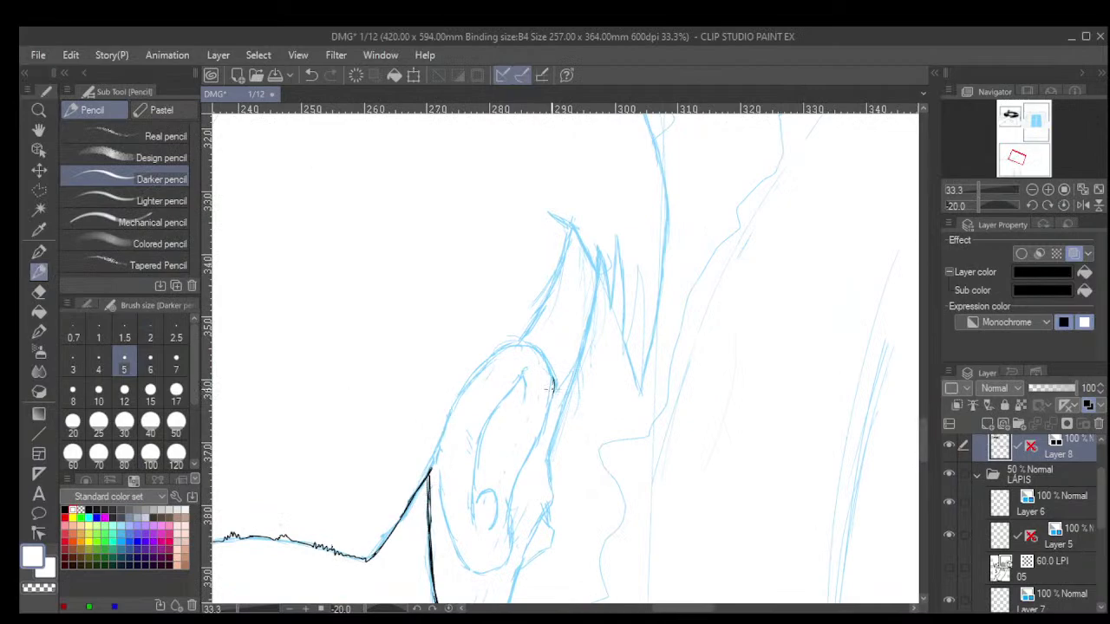
{"action": "mouse_move", "coordinate": [550, 364]}
{"action": "left_mouse_down"}
{"action": "mouse_move", "coordinate": [496, 349]}
{"action": "mouse_move", "coordinate": [508, 346]}
{"action": "mouse_move", "coordinate": [448, 426]}
{"action": "left_mouse_up"}
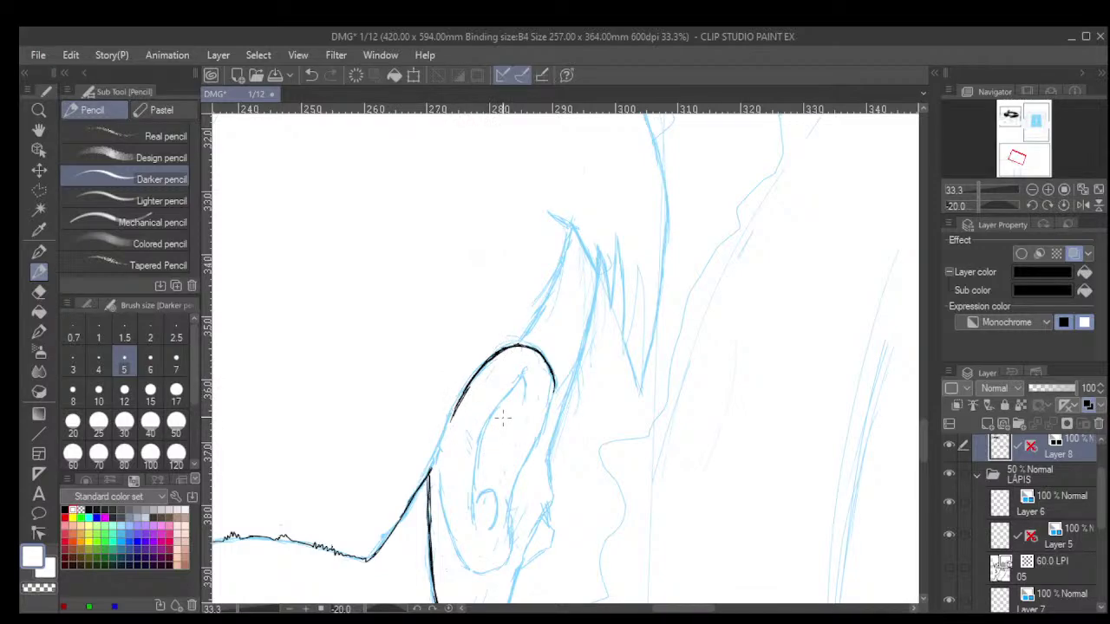
{"action": "key", "text": "ctrl+z"}
{"action": "key", "text": "ctrl+z"}
Redraw the ear's back edge from the upper rim down to the top of the neck line.
{"action": "scroll", "coordinate": [485, 418], "scroll_direction": "up", "scroll_amount": 3}
{"action": "mouse_move", "coordinate": [468, 378]}
{"action": "left_mouse_down"}
{"action": "mouse_move", "coordinate": [451, 405]}
{"action": "mouse_move", "coordinate": [458, 382]}
{"action": "mouse_move", "coordinate": [437, 435]}
{"action": "left_mouse_up"}
{"action": "scroll", "coordinate": [445, 438], "scroll_direction": "down", "scroll_amount": 3}
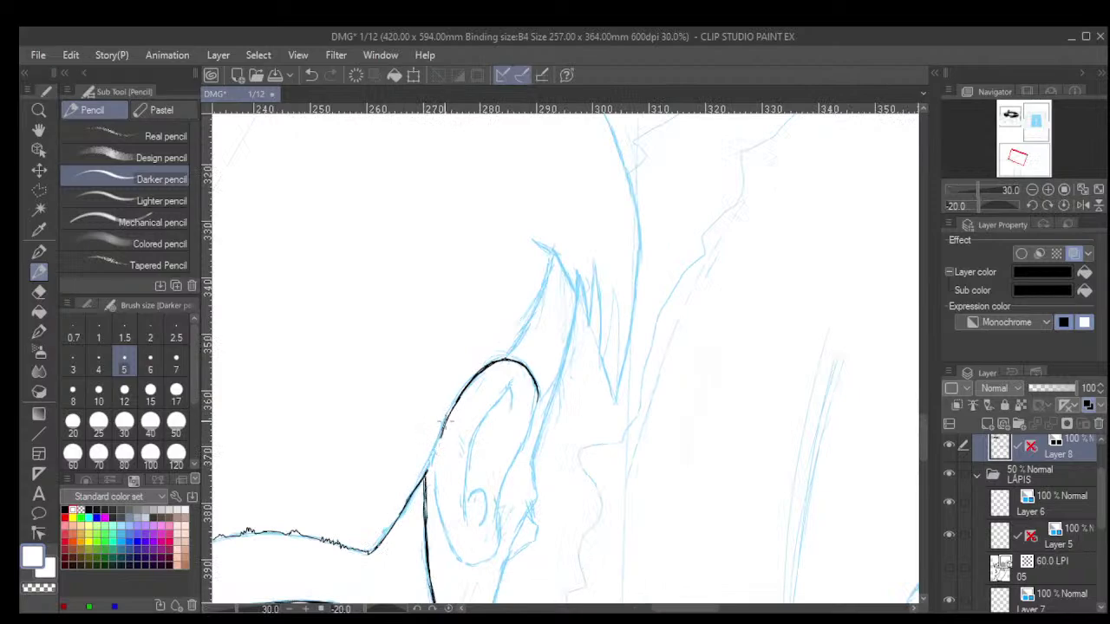
{"action": "left_click_drag", "start_coordinate": [441, 438], "coordinate": [434, 484]}
{"action": "scroll", "coordinate": [441, 496], "scroll_direction": "down", "scroll_amount": 2}
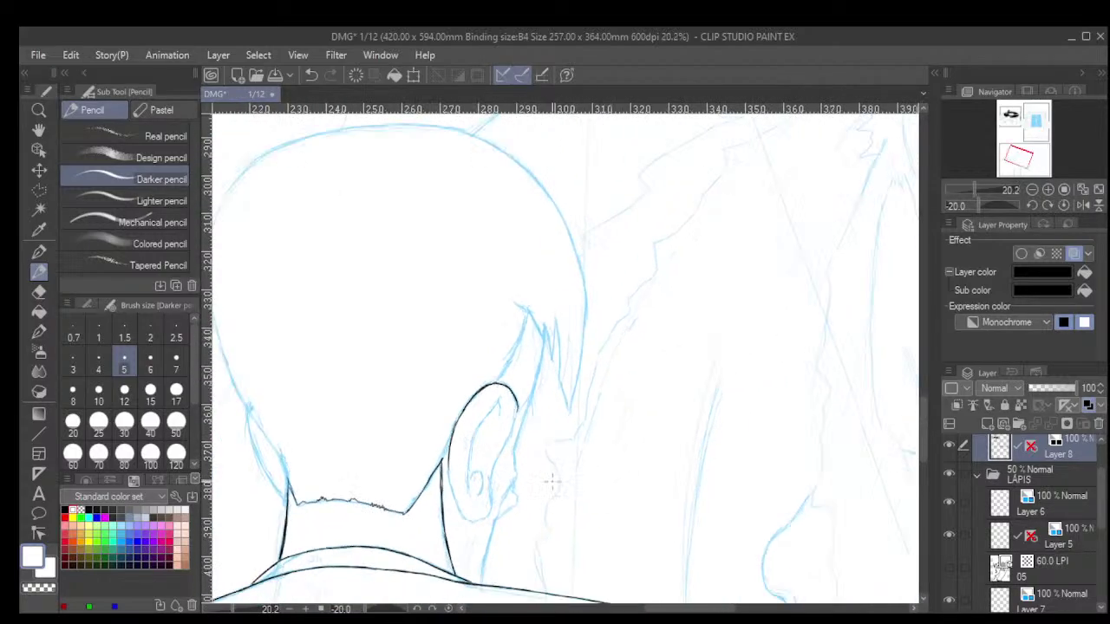
Extend the ear's back edge a little past the junction of the hairline and neck line.
{"action": "key", "text": "shift+6"}
{"action": "key", "text": "shift+6"}
{"action": "key", "text": "shift+6"}
{"action": "key", "text": "shift+6"}
{"action": "key", "text": "shift+6"}
{"action": "key", "text": "shift+6"}
{"action": "key", "text": "shift+6"}
{"action": "key", "text": "shift+6"}
{"action": "key", "text": "shift+6"}
{"action": "key", "text": "shift+6"}
{"action": "key", "text": "shift+6"}
{"action": "key", "text": "shift+6"}
{"action": "key", "text": "shift+6"}
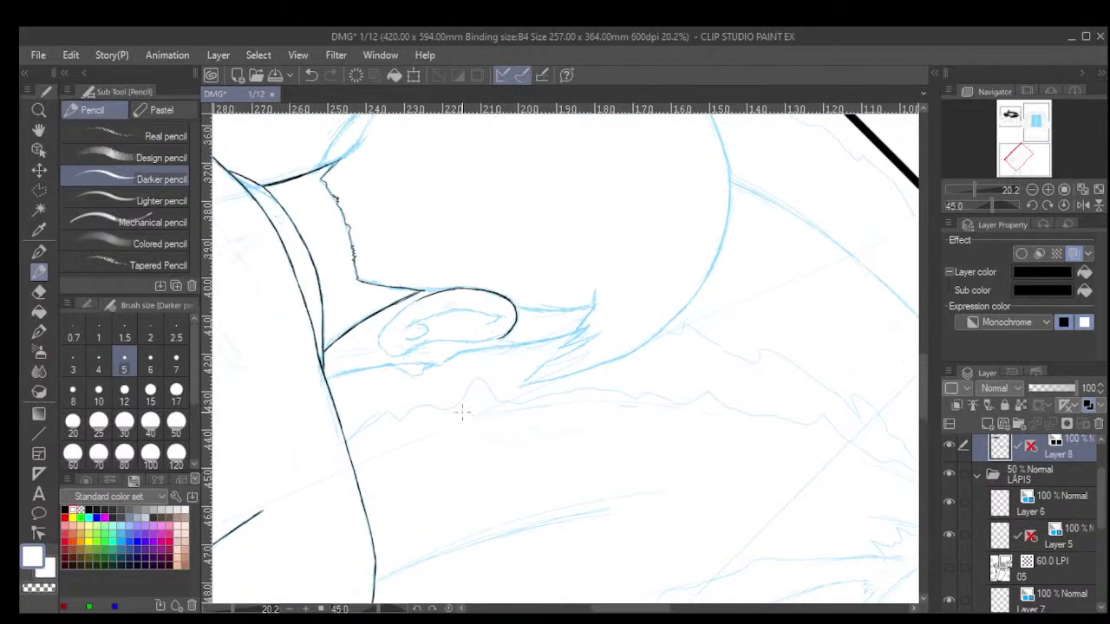
{"action": "scroll", "coordinate": [462, 413], "scroll_direction": "up", "scroll_amount": 4}
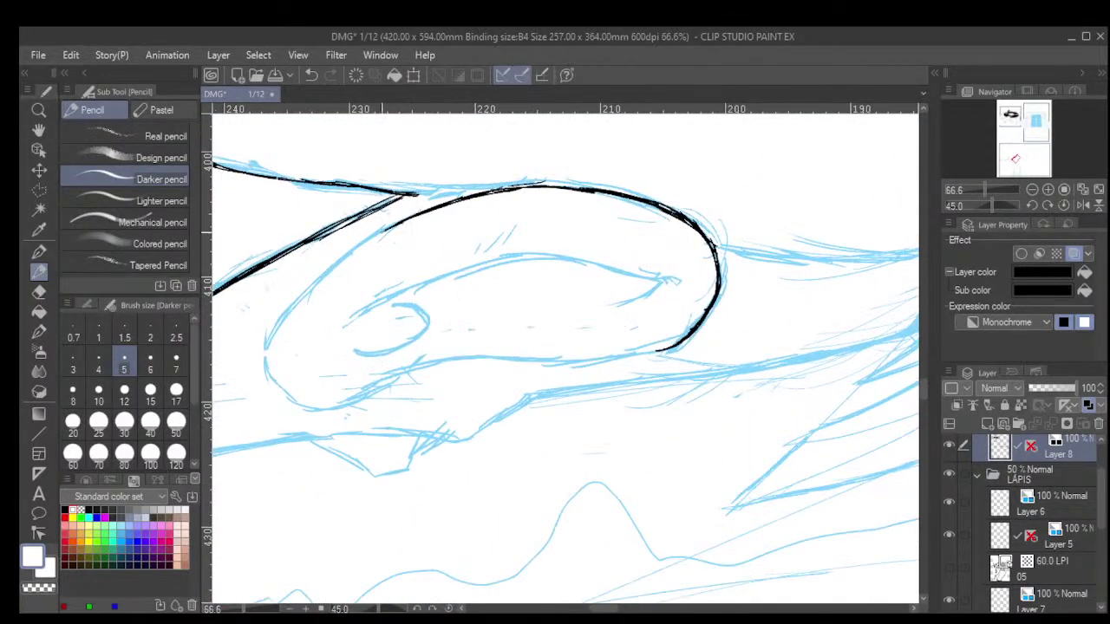
{"action": "left_click_drag", "start_coordinate": [396, 224], "coordinate": [368, 240]}
{"action": "scroll", "coordinate": [381, 211], "scroll_direction": "down", "scroll_amount": 4}
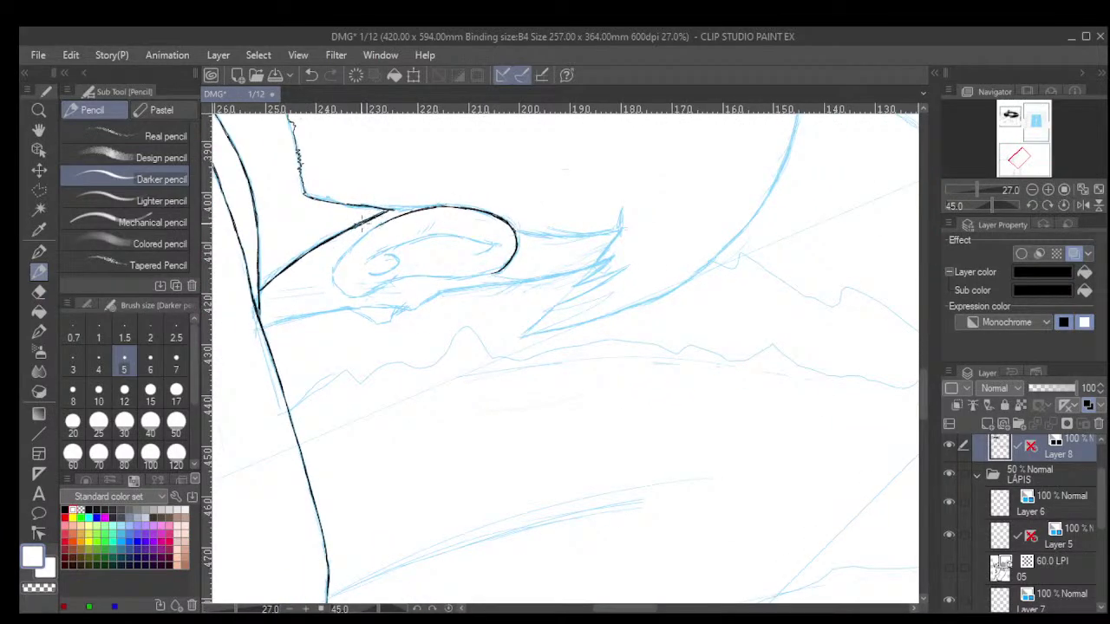
Extend the ear's inked back edge from the neck line junction down to the start of the earlobe.
{"action": "scroll", "coordinate": [363, 224], "scroll_direction": "up", "scroll_amount": 4}
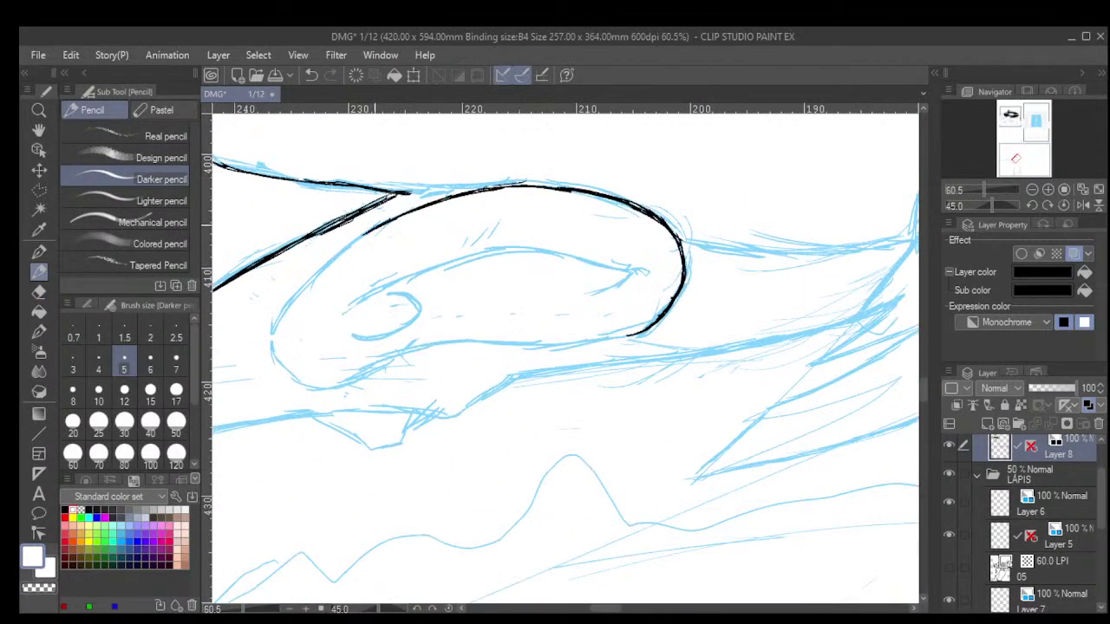
{"action": "mouse_move", "coordinate": [377, 226]}
{"action": "left_mouse_down"}
{"action": "mouse_move", "coordinate": [310, 277]}
{"action": "mouse_move", "coordinate": [383, 224]}
{"action": "left_mouse_up"}
{"action": "key", "text": "minus"}
{"action": "key", "text": "minus"}
{"action": "key", "text": "minus"}
{"action": "key", "text": "minus"}
{"action": "key", "text": "minus"}
{"action": "key", "text": "minus"}
{"action": "key", "text": "minus"}
{"action": "key", "text": "minus"}
{"action": "key", "text": "minus"}
{"action": "key", "text": "minus"}
{"action": "key", "text": "minus"}
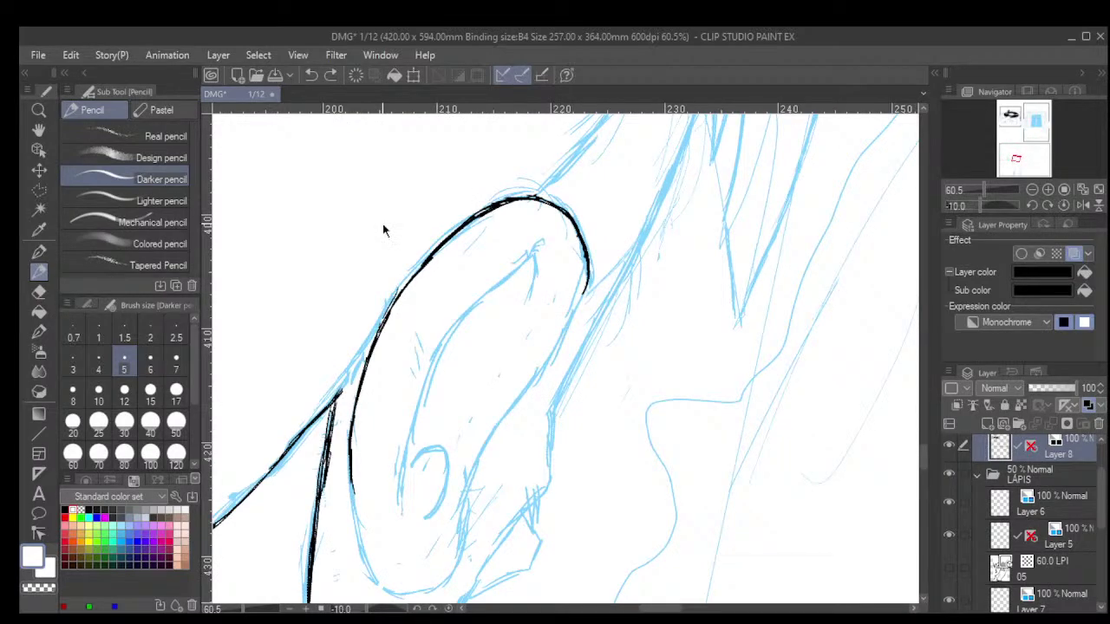
{"action": "scroll", "coordinate": [411, 389], "scroll_direction": "down", "scroll_amount": 2}
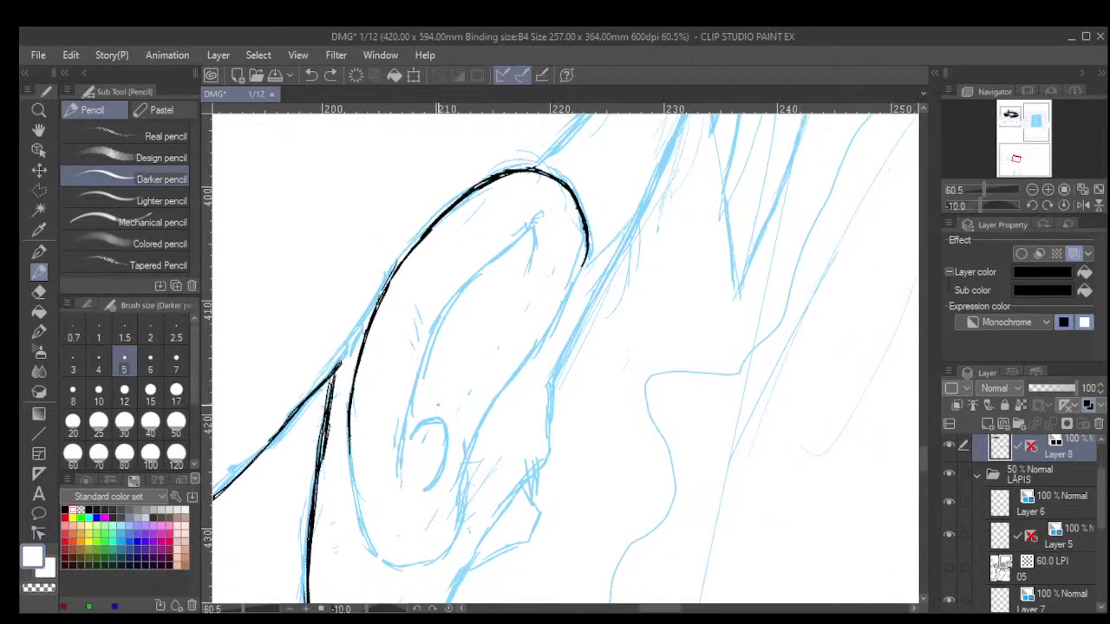
{"action": "scroll", "coordinate": [438, 405], "scroll_direction": "up", "scroll_amount": 2}
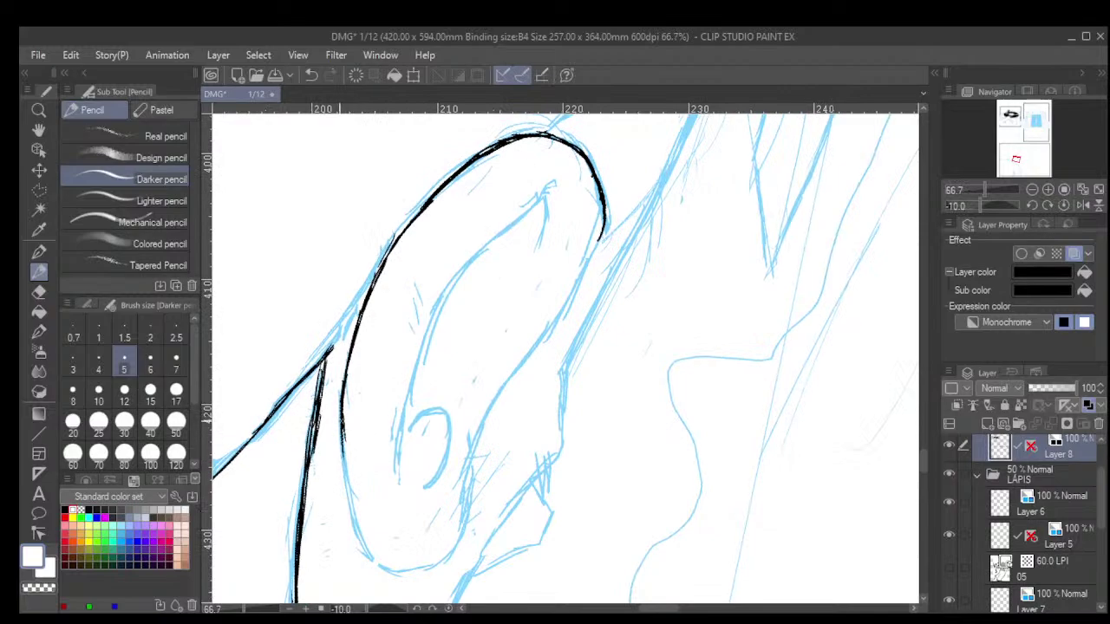
{"action": "left_click_drag", "start_coordinate": [341, 414], "coordinate": [363, 541]}
{"action": "mouse_move", "coordinate": [347, 492]}
{"action": "left_mouse_down"}
{"action": "mouse_move", "coordinate": [371, 555]}
{"action": "mouse_move", "coordinate": [345, 518]}
{"action": "mouse_move", "coordinate": [292, 371]}
{"action": "mouse_move", "coordinate": [445, 112]}
{"action": "mouse_move", "coordinate": [494, 94]}
{"action": "left_mouse_up"}
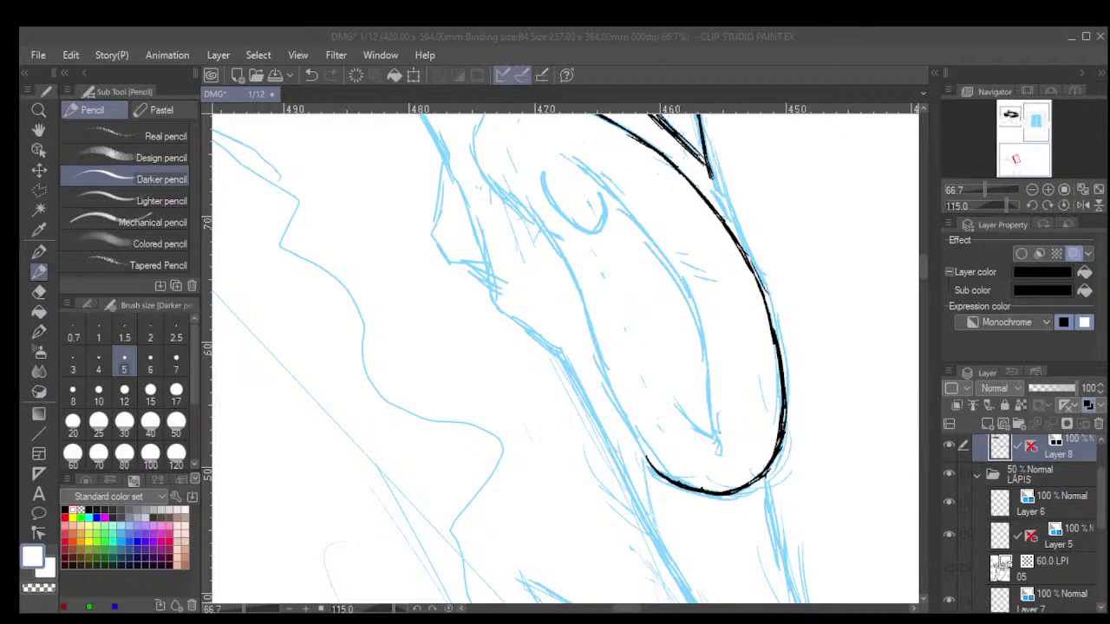
Outline the earlobe and the ear's front edge up to the rim, closing the ear's outer contour.
{"action": "left_click", "coordinate": [352, 559]}
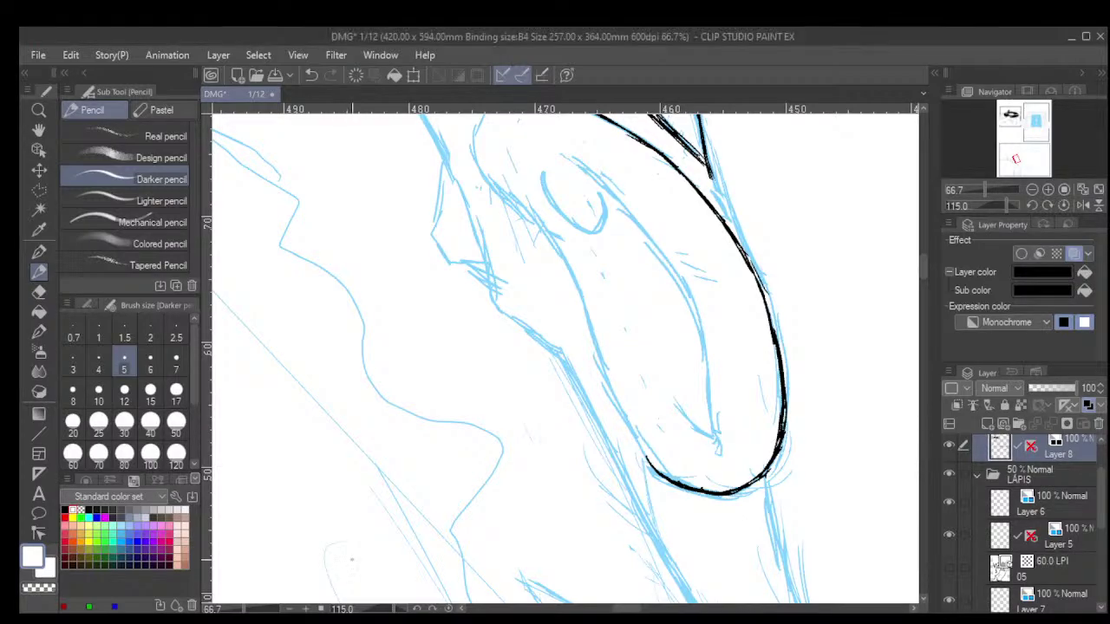
{"action": "left_click_drag", "start_coordinate": [491, 334], "coordinate": [525, 474]}
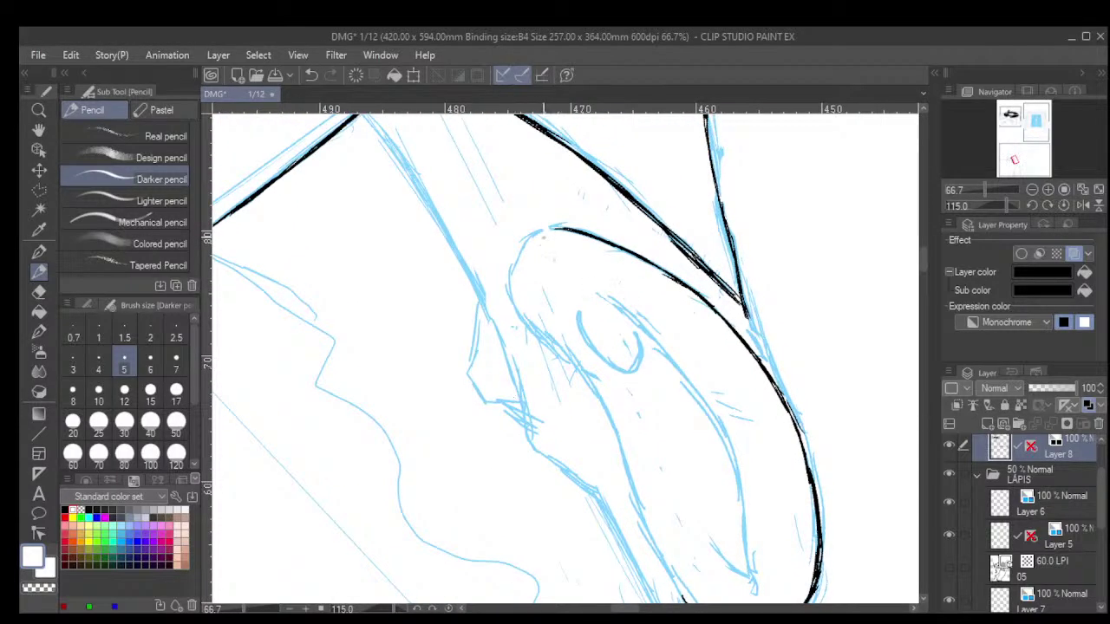
{"action": "mouse_move", "coordinate": [542, 229]}
{"action": "left_mouse_down"}
{"action": "mouse_move", "coordinate": [516, 258]}
{"action": "mouse_move", "coordinate": [512, 303]}
{"action": "mouse_move", "coordinate": [594, 390]}
{"action": "mouse_move", "coordinate": [639, 503]}
{"action": "left_mouse_up"}
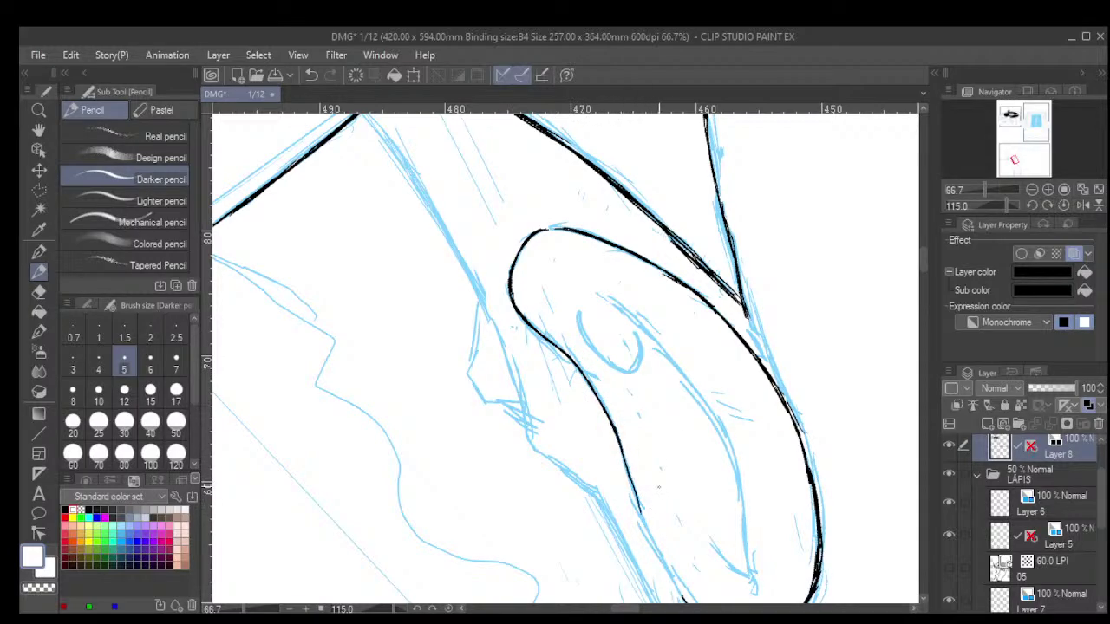
{"action": "scroll", "coordinate": [681, 391], "scroll_direction": "down", "scroll_amount": 1}
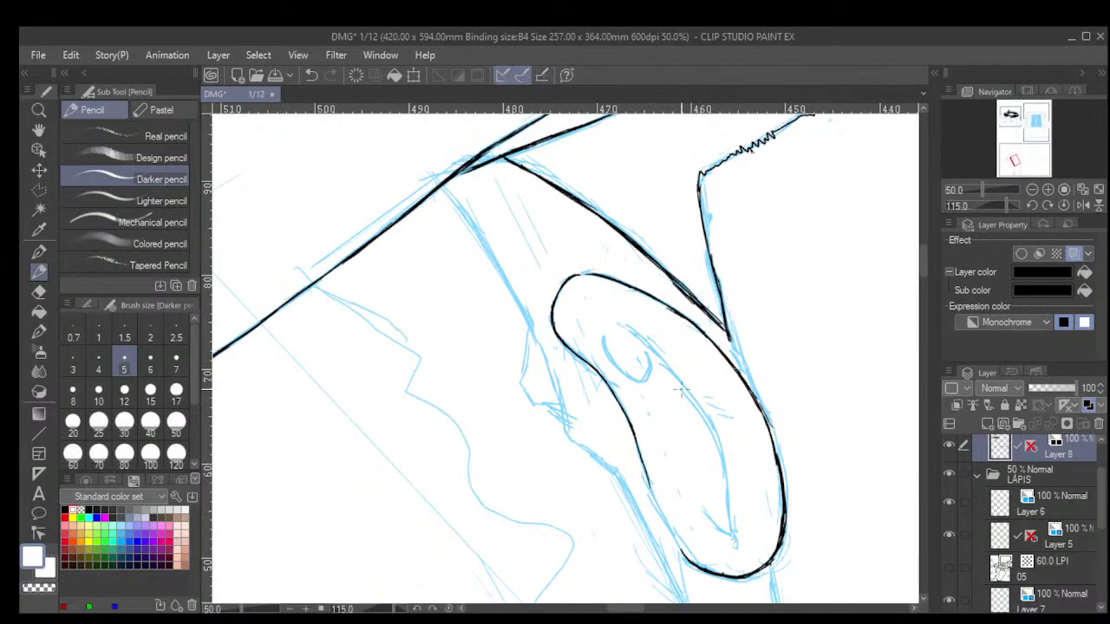
{"action": "mouse_move", "coordinate": [682, 390]}
{"action": "left_mouse_down"}
{"action": "mouse_move", "coordinate": [635, 456]}
{"action": "mouse_move", "coordinate": [583, 459]}
{"action": "mouse_move", "coordinate": [541, 426]}
{"action": "mouse_move", "coordinate": [570, 374]}
{"action": "left_mouse_up"}
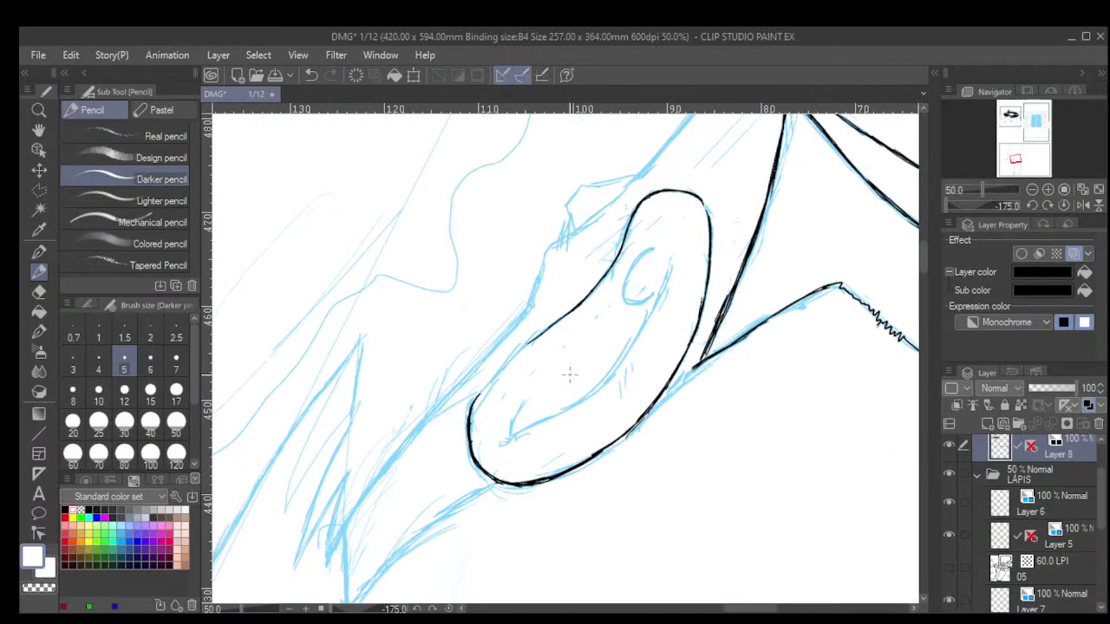
{"action": "scroll", "coordinate": [570, 375], "scroll_direction": "up", "scroll_amount": 2}
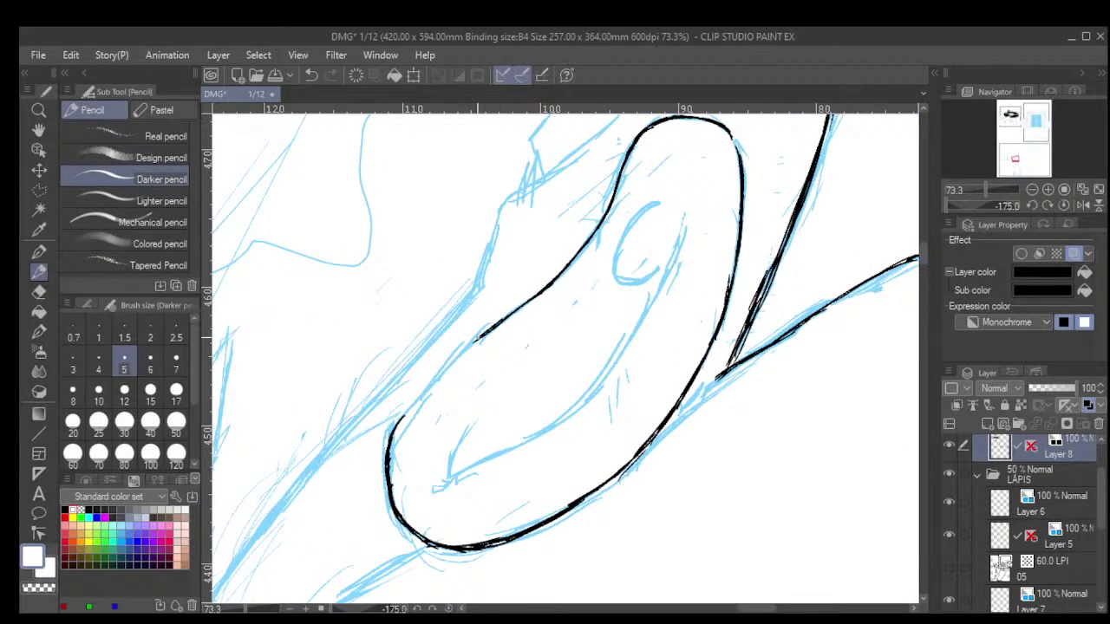
{"action": "left_click_drag", "start_coordinate": [477, 340], "coordinate": [400, 416]}
{"action": "scroll", "coordinate": [437, 426], "scroll_direction": "down", "scroll_amount": 4}
{"action": "scroll", "coordinate": [544, 367], "scroll_direction": "up", "scroll_amount": 3}
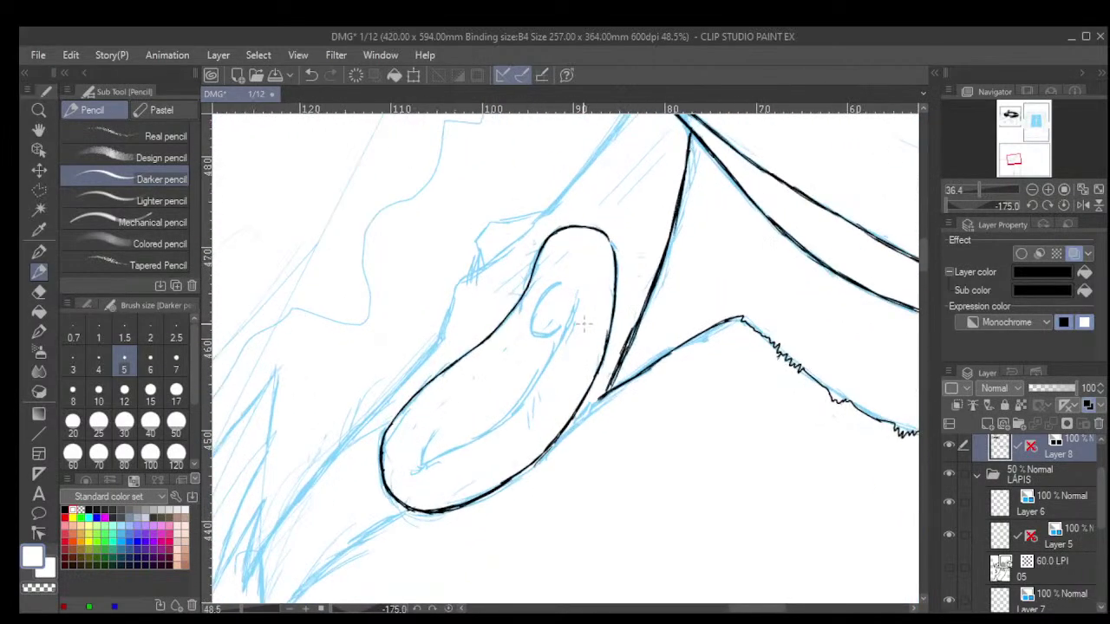
{"action": "left_click_drag", "start_coordinate": [573, 270], "coordinate": [559, 330]}
{"action": "left_click_drag", "start_coordinate": [574, 294], "coordinate": [543, 364]}
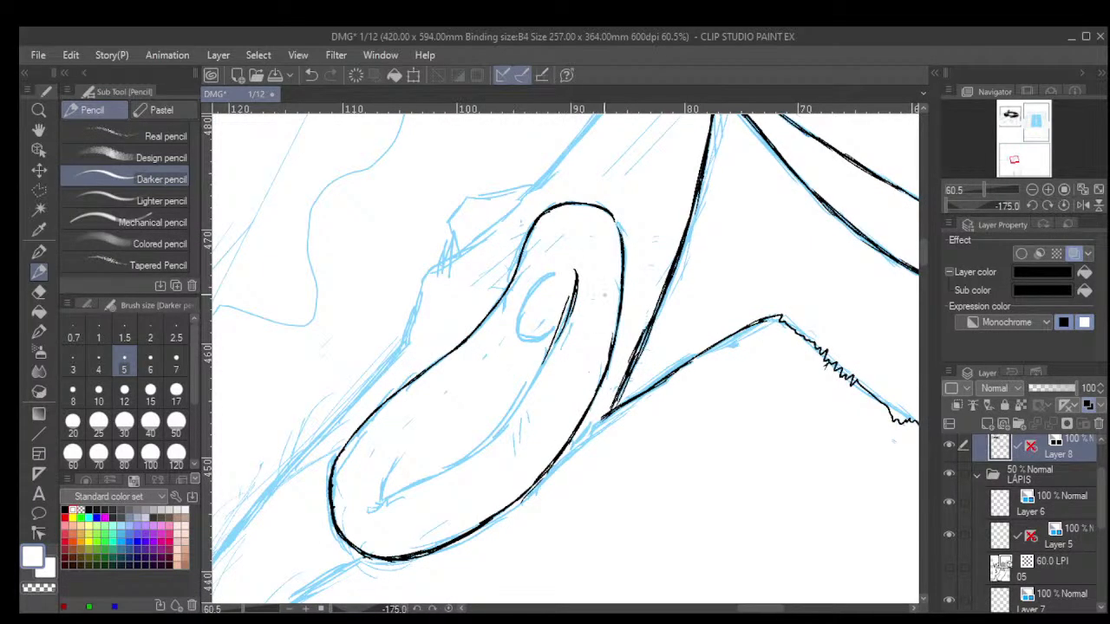
{"action": "key", "text": "ctrl+z"}
Ink the lower half of the ear's inner fold line, from beside the ear canal curl to the ear's middle.
{"action": "scroll", "coordinate": [564, 285], "scroll_direction": "up", "scroll_amount": 1}
{"action": "left_click_drag", "start_coordinate": [580, 279], "coordinate": [570, 320]}
{"action": "left_click_drag", "start_coordinate": [579, 278], "coordinate": [549, 351]}
{"action": "left_click_drag", "start_coordinate": [571, 310], "coordinate": [548, 357]}
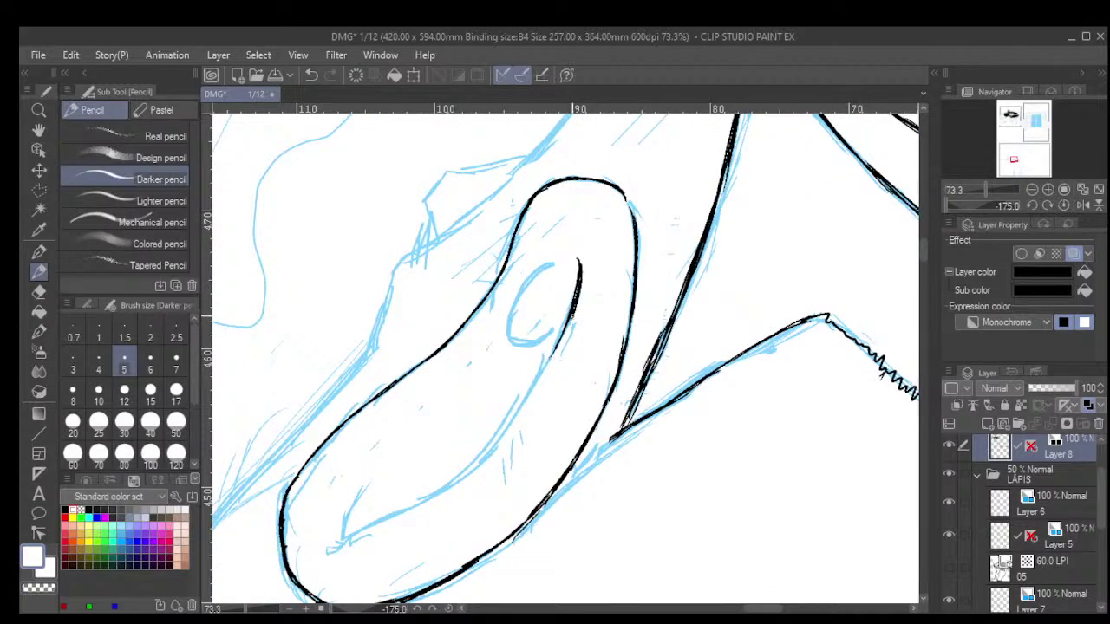
{"action": "left_click_drag", "start_coordinate": [576, 312], "coordinate": [527, 404]}
{"action": "left_click_drag", "start_coordinate": [549, 359], "coordinate": [491, 449]}
{"action": "left_click_drag", "start_coordinate": [529, 400], "coordinate": [474, 470]}
{"action": "left_click_drag", "start_coordinate": [491, 449], "coordinate": [457, 480]}
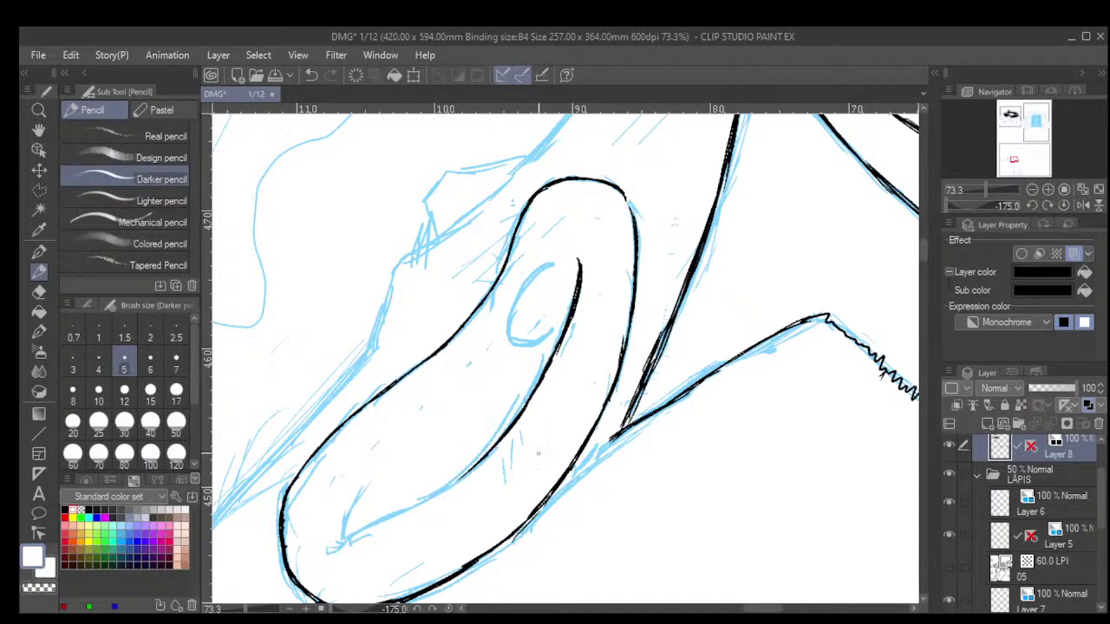
Continue the ear's inner fold line from the middle of the ear to its end below the upper rim.
{"action": "scroll", "coordinate": [539, 454], "scroll_direction": "down", "scroll_amount": 3}
{"action": "scroll", "coordinate": [539, 453], "scroll_direction": "down", "scroll_amount": 8}
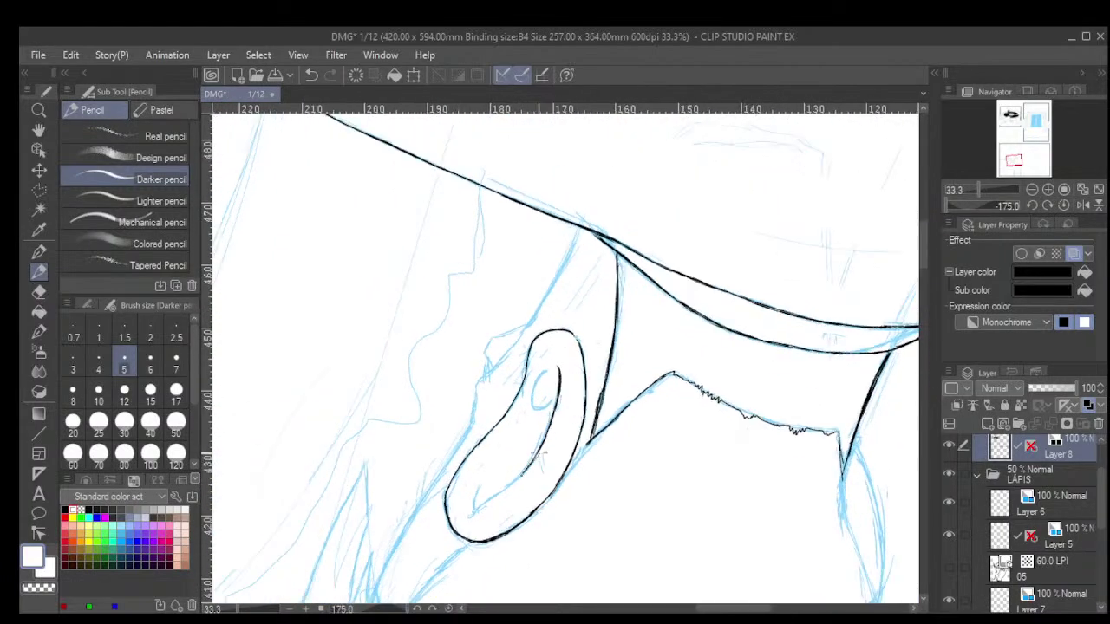
{"action": "scroll", "coordinate": [538, 454], "scroll_direction": "down", "scroll_amount": 2}
{"action": "left_click_drag", "start_coordinate": [573, 511], "coordinate": [502, 384]}
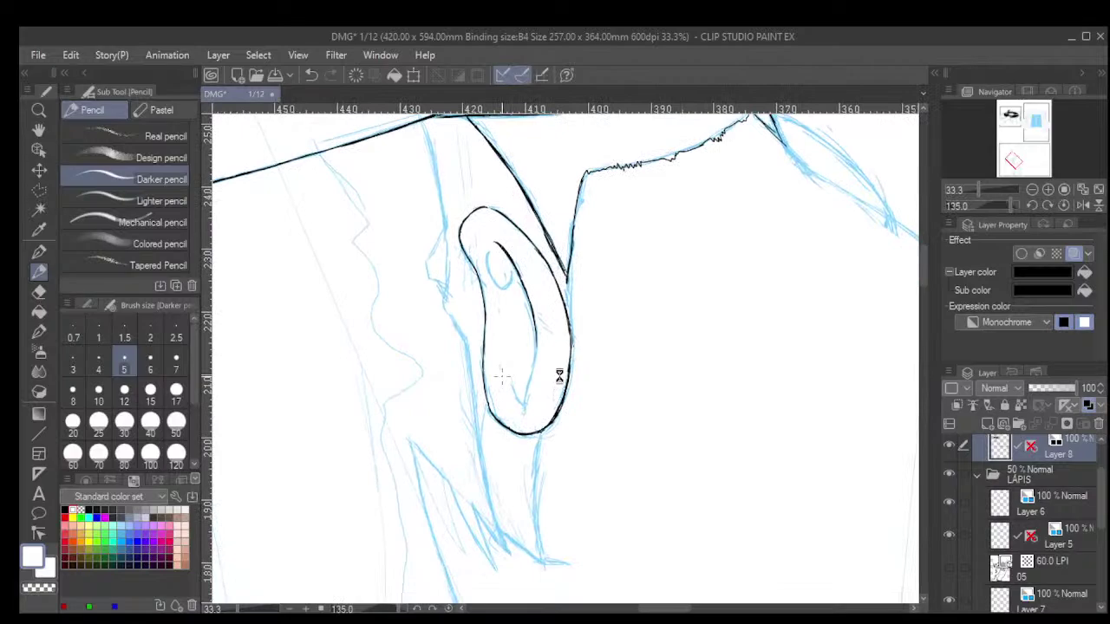
{"action": "scroll", "coordinate": [551, 364], "scroll_direction": "up", "scroll_amount": 5}
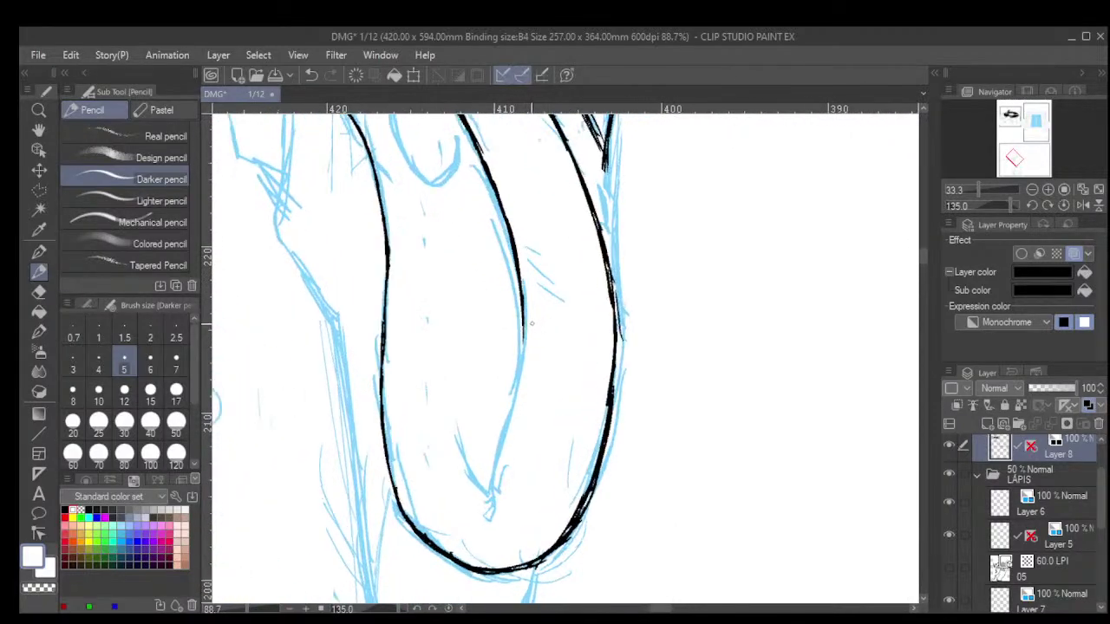
{"action": "left_click_drag", "start_coordinate": [523, 321], "coordinate": [516, 408]}
{"action": "left_click_drag", "start_coordinate": [520, 355], "coordinate": [506, 449]}
{"action": "left_click_drag", "start_coordinate": [521, 392], "coordinate": [498, 463]}
{"action": "left_click_drag", "start_coordinate": [513, 412], "coordinate": [490, 489]}
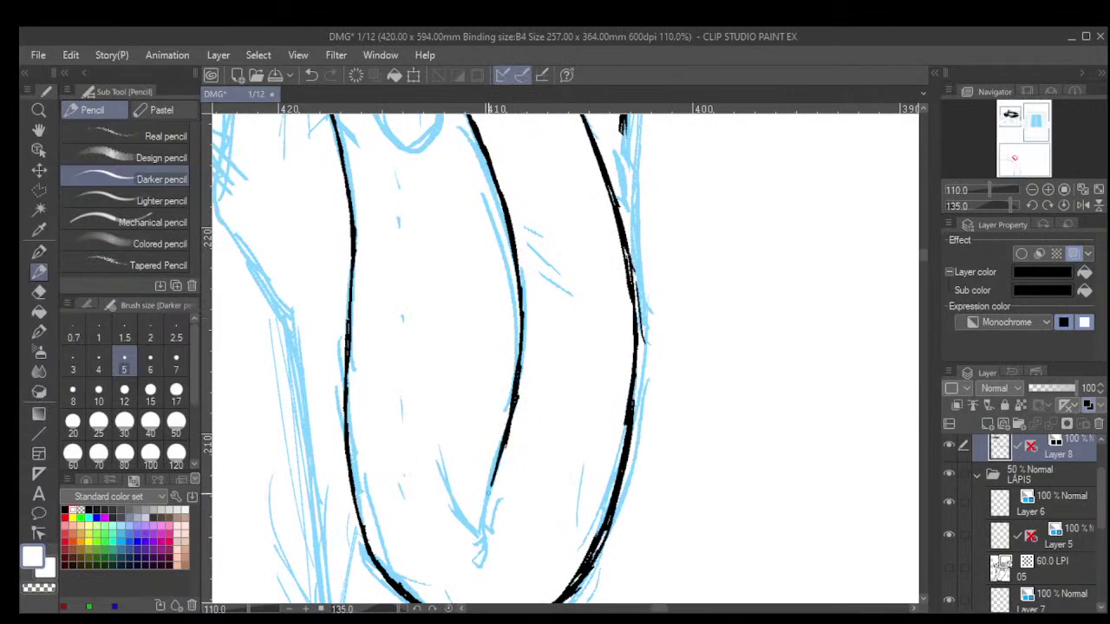
{"action": "left_click_drag", "start_coordinate": [507, 439], "coordinate": [471, 536]}
{"action": "left_click_drag", "start_coordinate": [499, 479], "coordinate": [460, 551]}
{"action": "left_click_drag", "start_coordinate": [486, 508], "coordinate": [448, 560]}
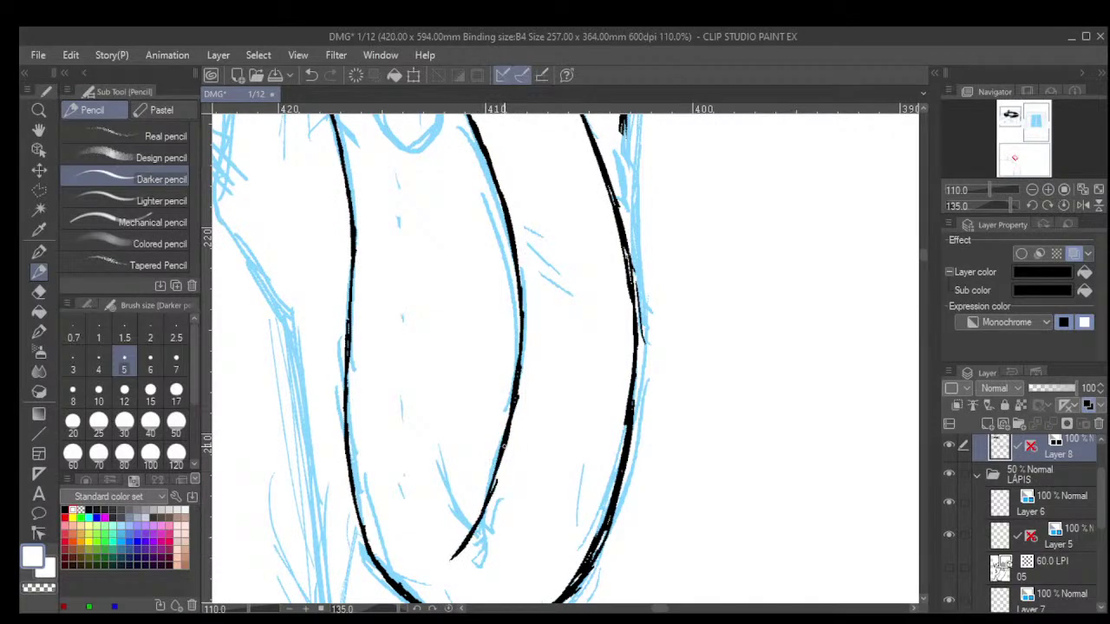
{"action": "left_click_drag", "start_coordinate": [513, 414], "coordinate": [490, 491]}
Ink a short crease at the inner fold's upper end, the ear canal curl and a small curved mark between them.
{"action": "scroll", "coordinate": [556, 456], "scroll_direction": "down", "scroll_amount": 2}
{"action": "scroll", "coordinate": [556, 456], "scroll_direction": "down", "scroll_amount": 20}
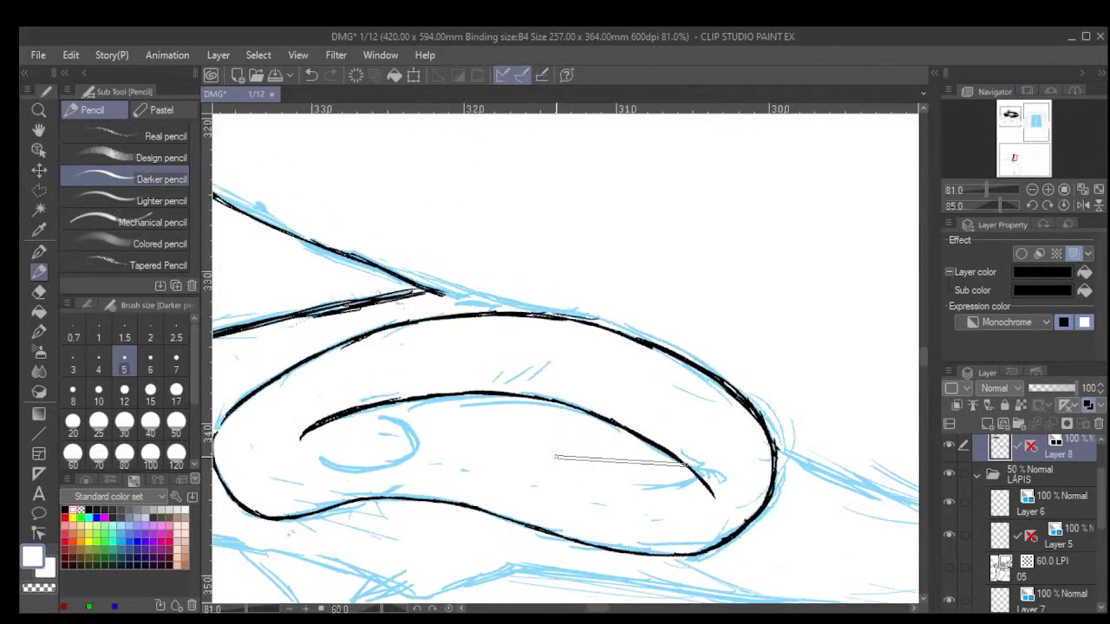
{"action": "scroll", "coordinate": [556, 456], "scroll_direction": "down", "scroll_amount": 5}
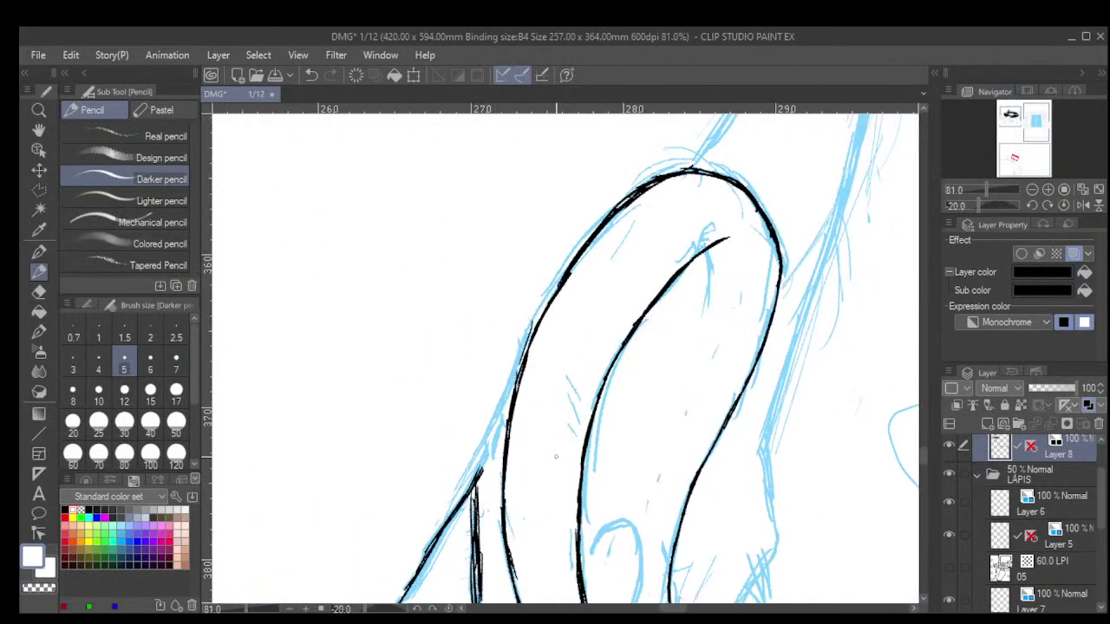
{"action": "left_click_drag", "start_coordinate": [617, 417], "coordinate": [551, 441]}
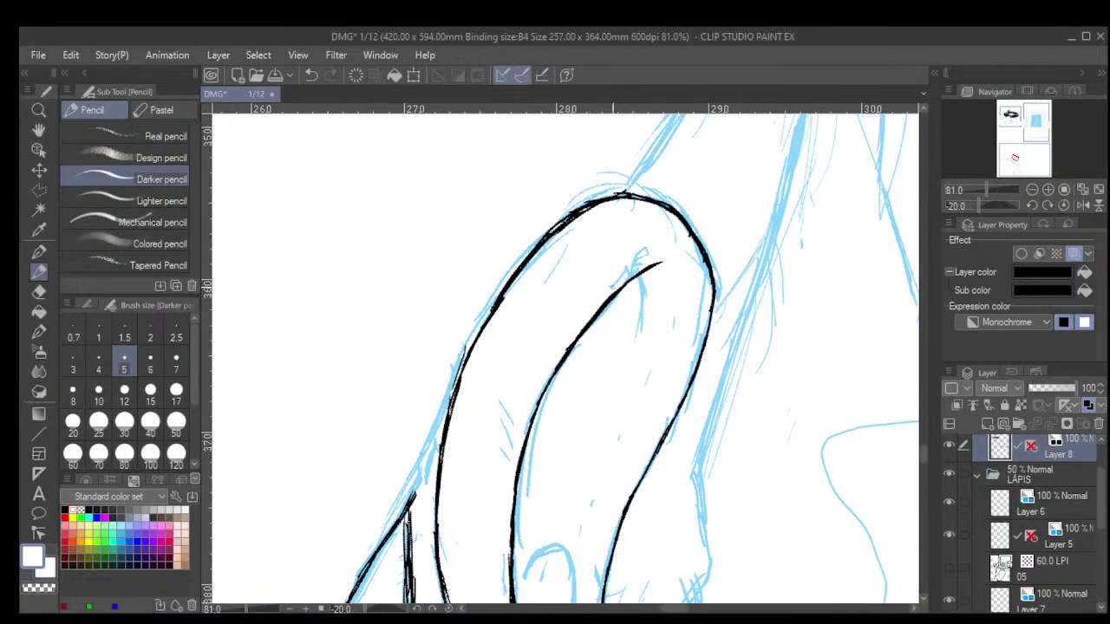
{"action": "left_click_drag", "start_coordinate": [636, 277], "coordinate": [640, 336]}
{"action": "scroll", "coordinate": [634, 347], "scroll_direction": "down", "scroll_amount": 3}
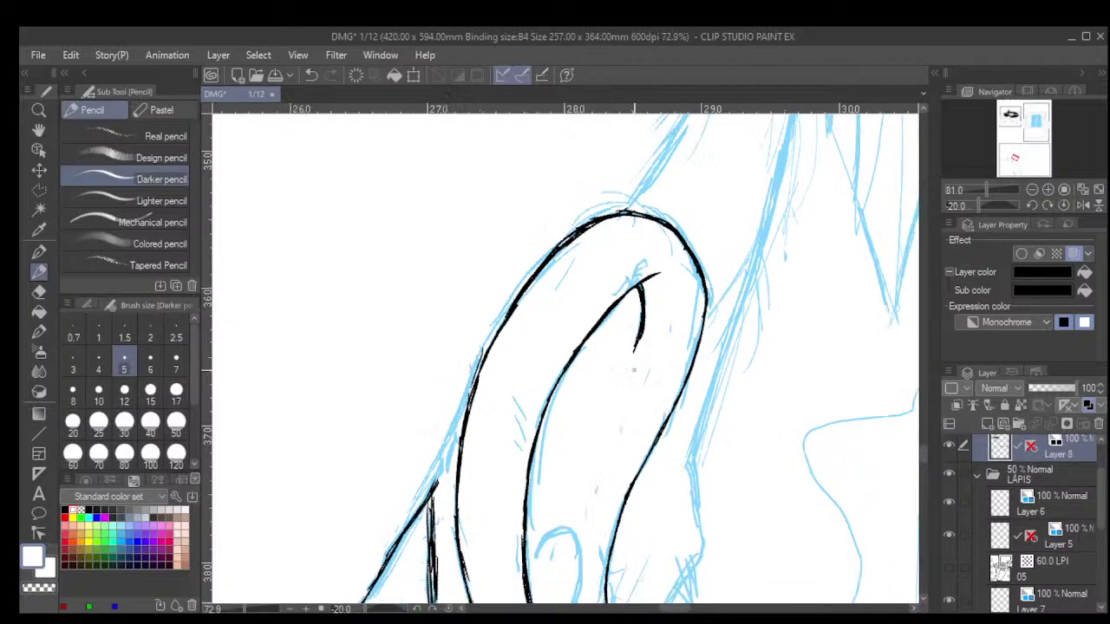
{"action": "mouse_move", "coordinate": [578, 473]}
{"action": "left_mouse_down"}
{"action": "mouse_move", "coordinate": [598, 483]}
{"action": "mouse_move", "coordinate": [586, 527]}
{"action": "left_mouse_up"}
{"action": "mouse_move", "coordinate": [600, 477]}
{"action": "left_mouse_down"}
{"action": "mouse_move", "coordinate": [582, 473]}
{"action": "mouse_move", "coordinate": [574, 497]}
{"action": "left_mouse_up"}
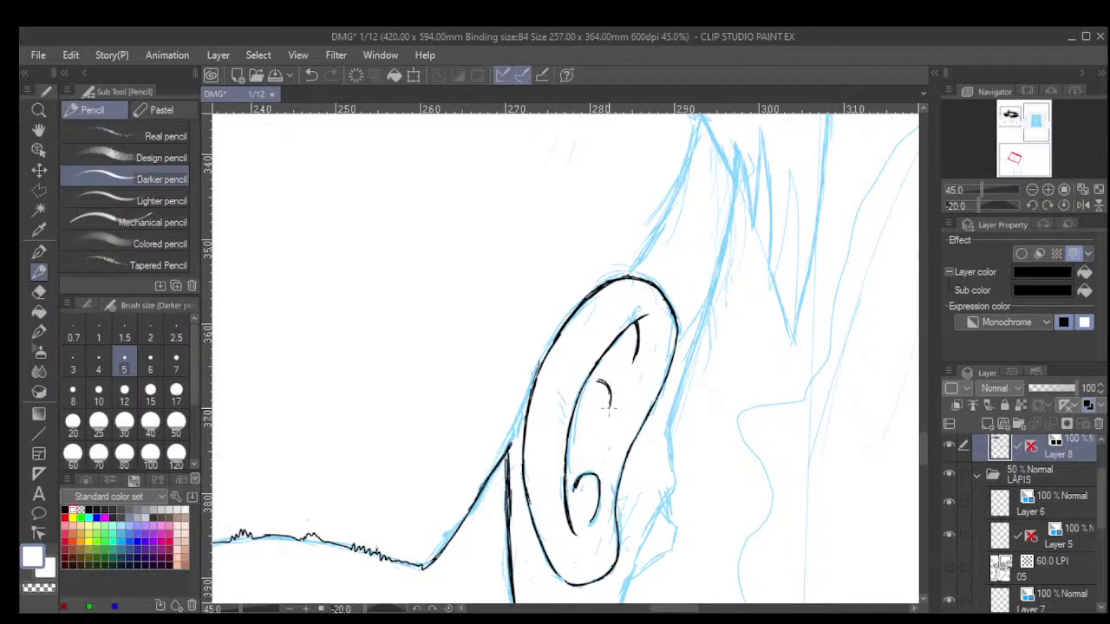
Ink the head's edge on the side opposite the finished ear, from the neck junction past the sketched far ear.
{"action": "scroll", "coordinate": [548, 493], "scroll_direction": "down", "scroll_amount": 3}
{"action": "scroll", "coordinate": [545, 493], "scroll_direction": "down", "scroll_amount": 1}
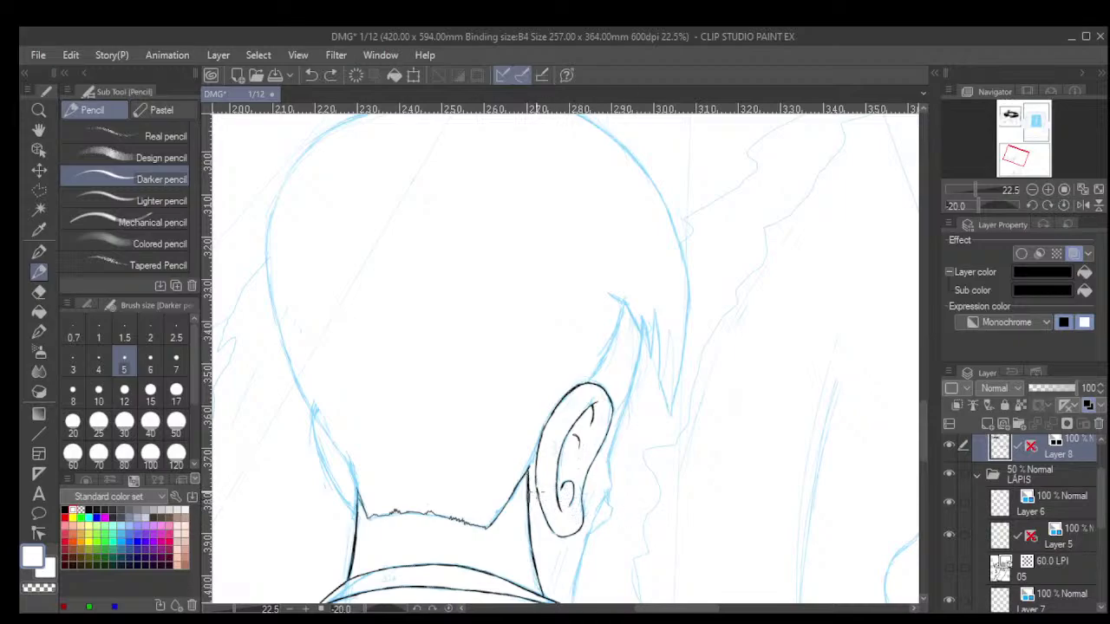
{"action": "scroll", "coordinate": [535, 493], "scroll_direction": "down", "scroll_amount": 2}
{"action": "scroll", "coordinate": [535, 492], "scroll_direction": "down", "scroll_amount": 20}
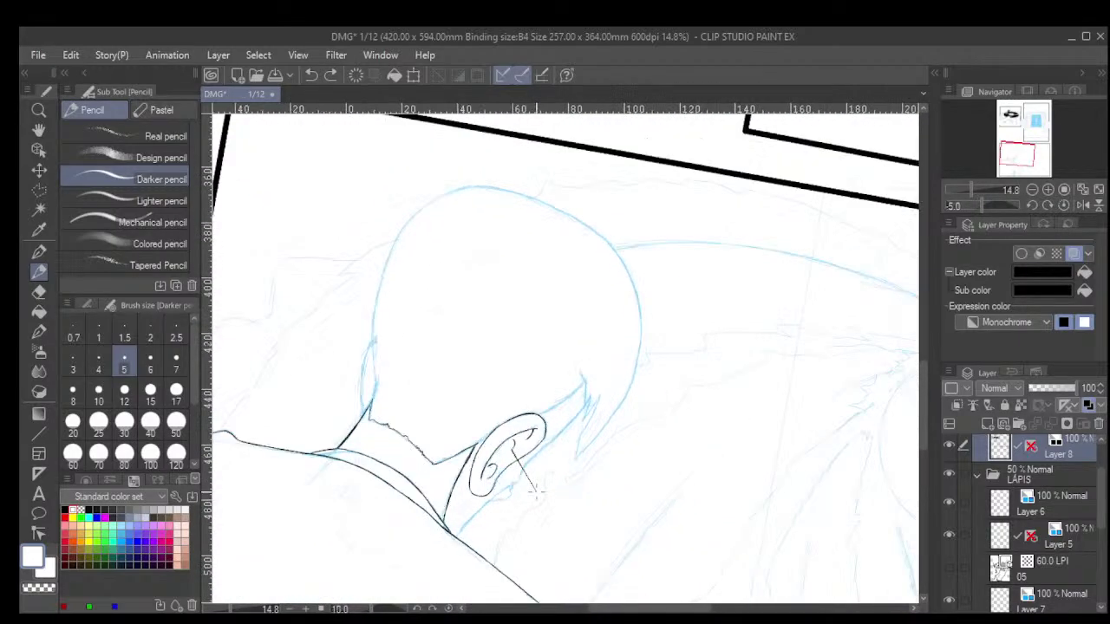
{"action": "left_click_drag", "start_coordinate": [535, 491], "coordinate": [532, 489]}
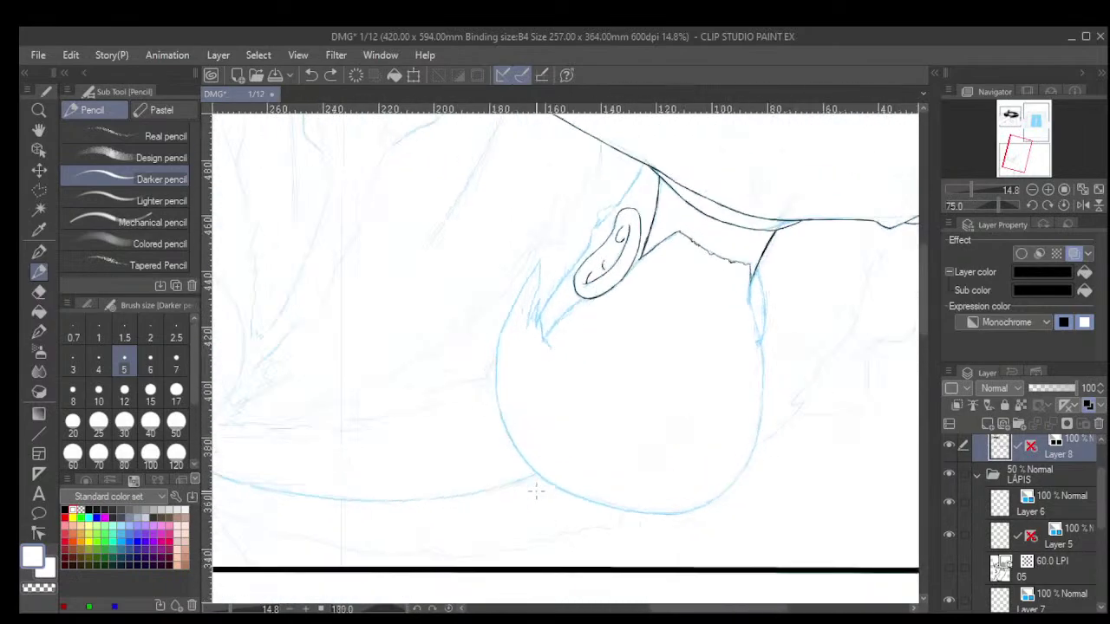
{"action": "scroll", "coordinate": [557, 426], "scroll_direction": "up", "scroll_amount": 2}
{"action": "scroll", "coordinate": [555, 390], "scroll_direction": "up", "scroll_amount": 3}
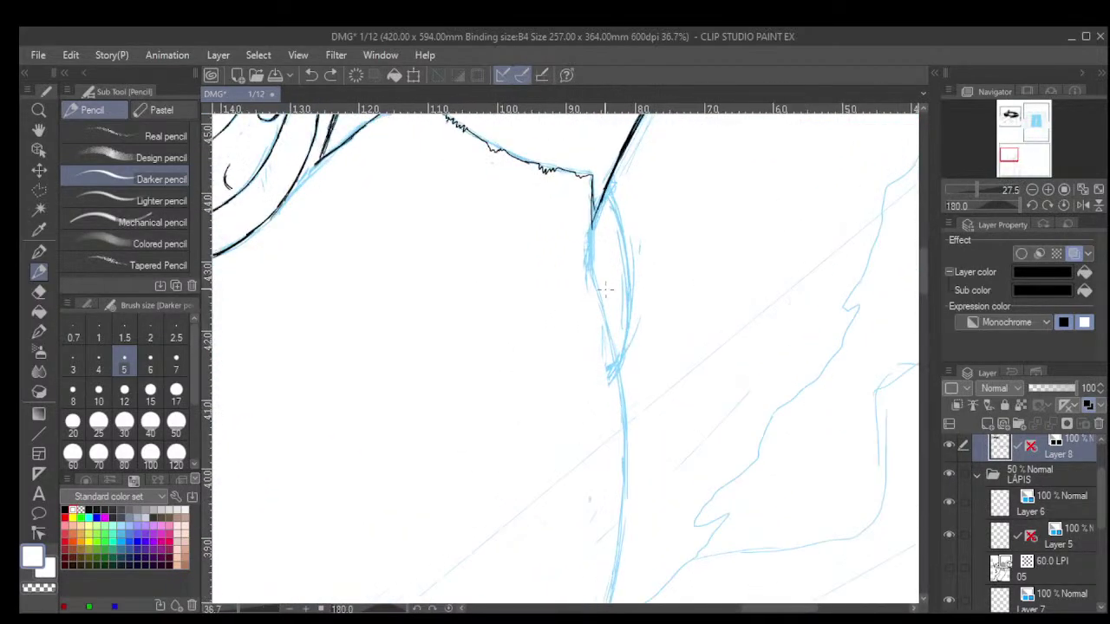
{"action": "mouse_move", "coordinate": [582, 176]}
{"action": "left_mouse_down"}
{"action": "mouse_move", "coordinate": [592, 308]}
{"action": "mouse_move", "coordinate": [575, 260]}
{"action": "mouse_move", "coordinate": [588, 258]}
{"action": "mouse_move", "coordinate": [591, 317]}
{"action": "mouse_move", "coordinate": [581, 271]}
{"action": "mouse_move", "coordinate": [614, 388]}
{"action": "mouse_move", "coordinate": [642, 386]}
{"action": "mouse_move", "coordinate": [590, 337]}
{"action": "mouse_move", "coordinate": [626, 451]}
{"action": "left_mouse_up"}
{"action": "scroll", "coordinate": [575, 262], "scroll_direction": "up", "scroll_amount": 1}
{"action": "scroll", "coordinate": [573, 261], "scroll_direction": "up", "scroll_amount": 1}
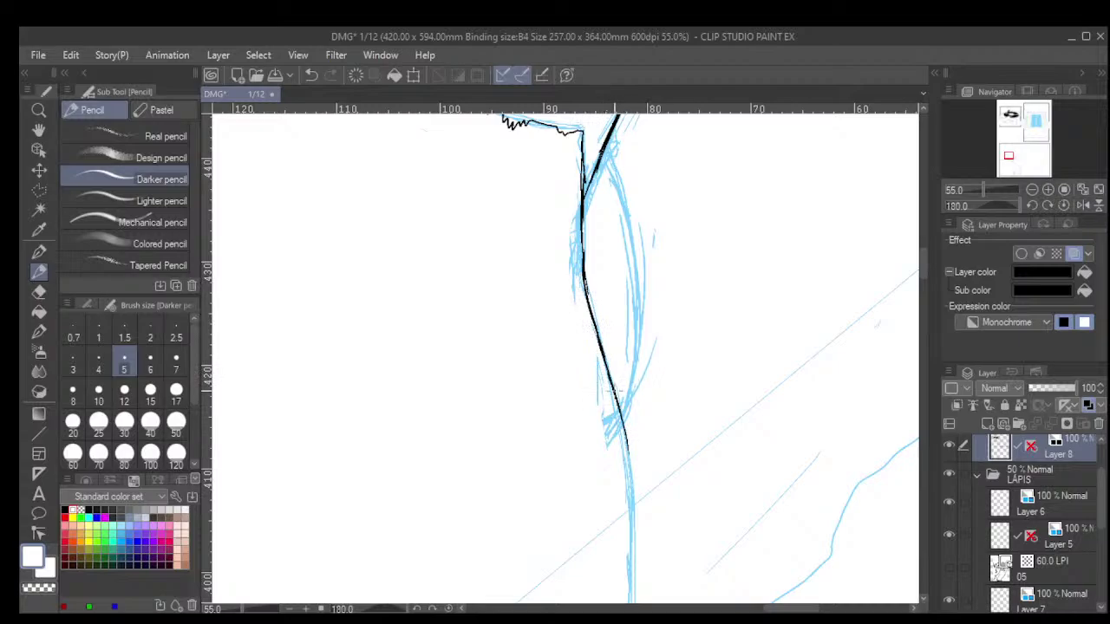
{"action": "left_click_drag", "start_coordinate": [616, 399], "coordinate": [637, 526]}
{"action": "scroll", "coordinate": [681, 426], "scroll_direction": "down", "scroll_amount": 3}
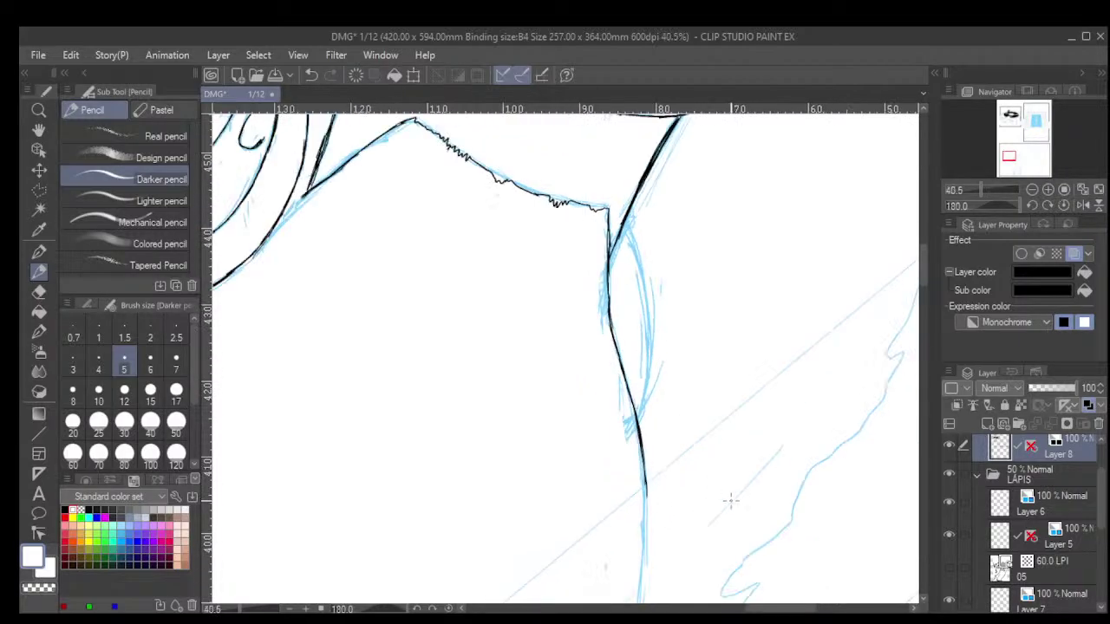
Continue inking the head's edge beyond the sketched far ear with overlapping strokes along the nearly straight stretch of the sketch.
{"action": "scroll", "coordinate": [731, 500], "scroll_direction": "up", "scroll_amount": 3}
{"action": "scroll", "coordinate": [642, 372], "scroll_direction": "up", "scroll_amount": 2}
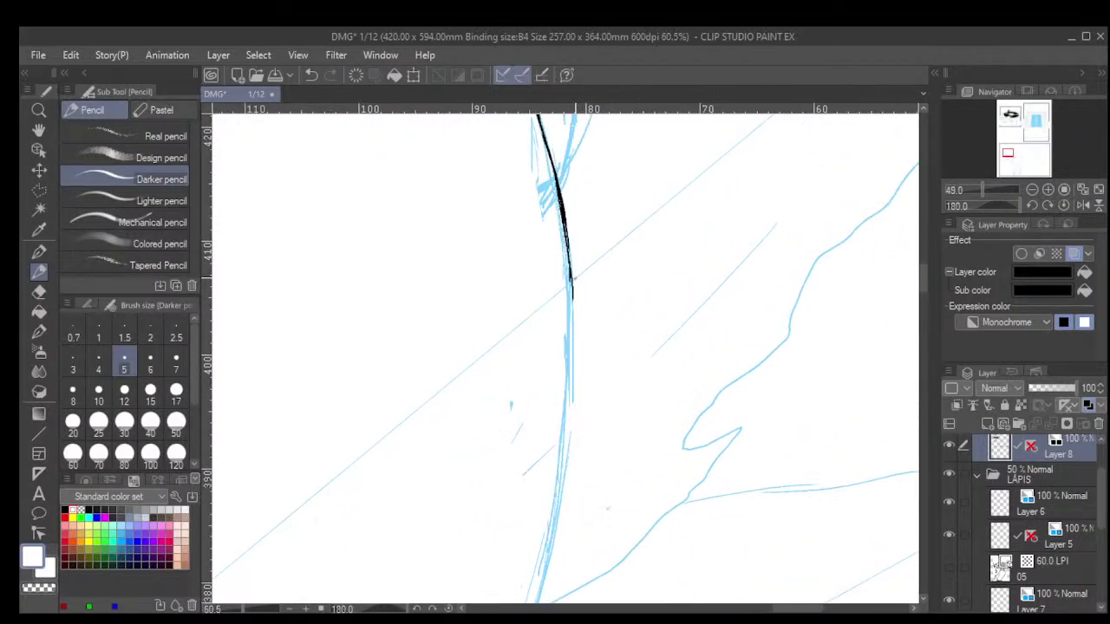
{"action": "left_click_drag", "start_coordinate": [568, 286], "coordinate": [569, 397]}
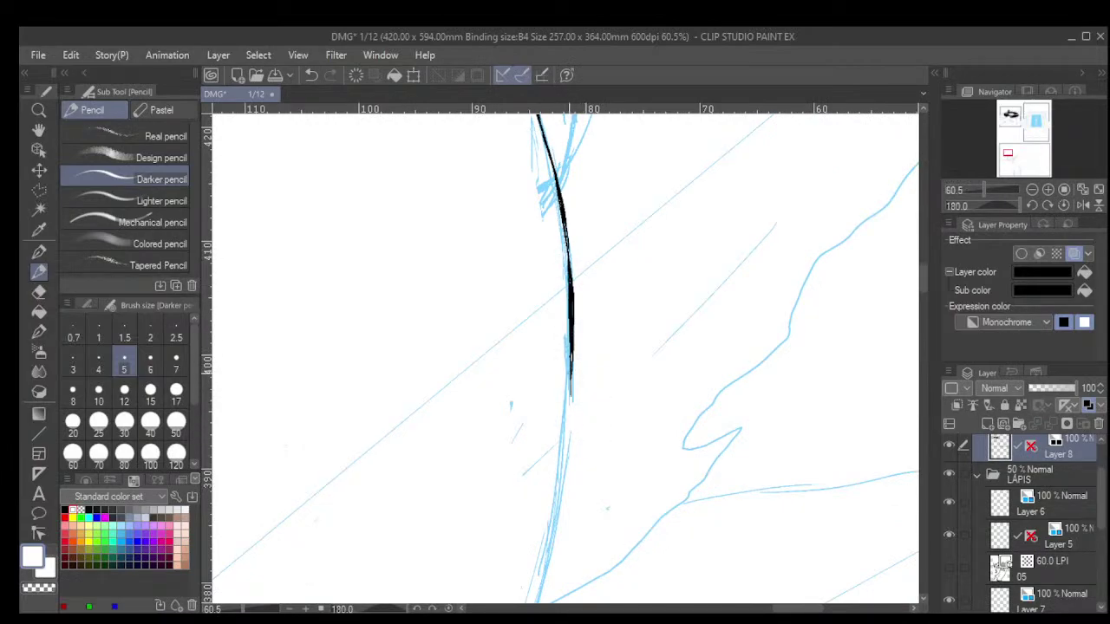
{"action": "left_click_drag", "start_coordinate": [571, 357], "coordinate": [564, 454]}
{"action": "left_click_drag", "start_coordinate": [568, 414], "coordinate": [564, 465]}
{"action": "left_click_drag", "start_coordinate": [572, 376], "coordinate": [562, 492]}
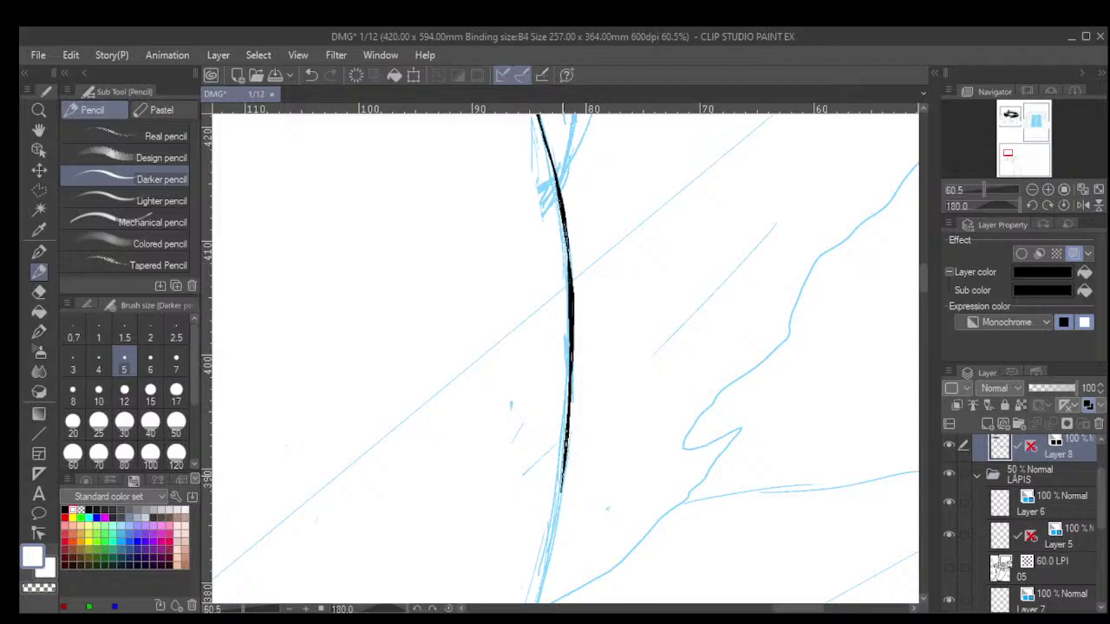
Extend the head's outline with short overlapping strokes past the point where the jagged background sketch line meets the head.
{"action": "mouse_move", "coordinate": [668, 532]}
{"action": "left_mouse_down"}
{"action": "mouse_move", "coordinate": [718, 347]}
{"action": "mouse_move", "coordinate": [708, 263]}
{"action": "left_mouse_up"}
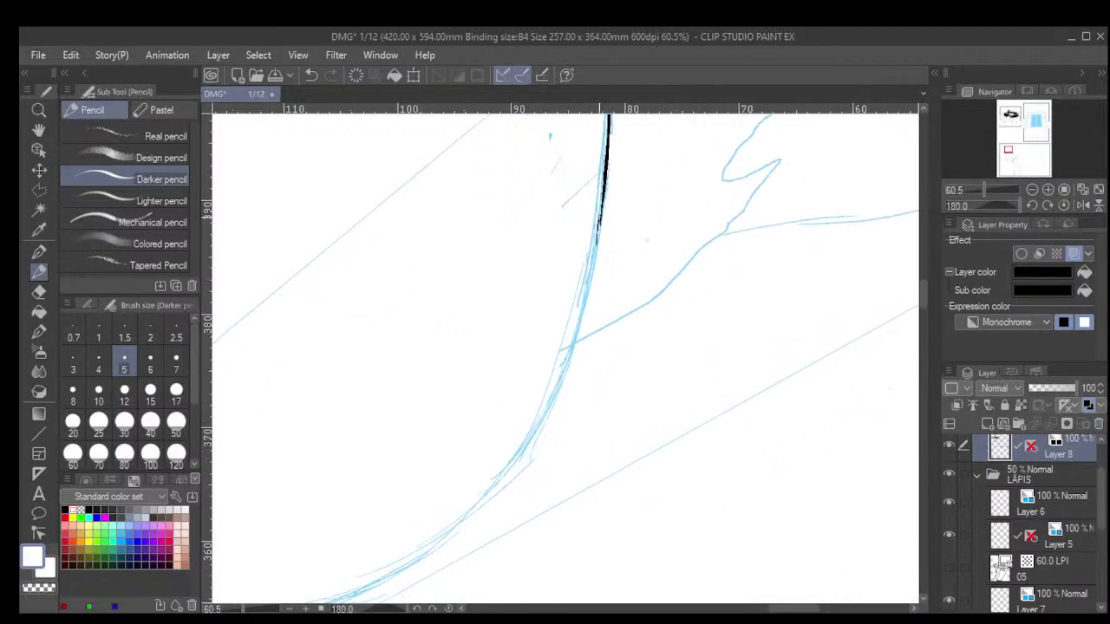
{"action": "left_click_drag", "start_coordinate": [601, 213], "coordinate": [582, 317]}
{"action": "left_click_drag", "start_coordinate": [593, 251], "coordinate": [581, 317]}
{"action": "left_click_drag", "start_coordinate": [592, 275], "coordinate": [576, 340]}
{"action": "left_click_drag", "start_coordinate": [593, 267], "coordinate": [582, 300]}
{"action": "left_click_drag", "start_coordinate": [587, 312], "coordinate": [562, 382]}
{"action": "left_click_drag", "start_coordinate": [574, 338], "coordinate": [550, 405]}
{"action": "left_click_drag", "start_coordinate": [566, 362], "coordinate": [545, 419]}
{"action": "left_click_drag", "start_coordinate": [560, 373], "coordinate": [534, 430]}
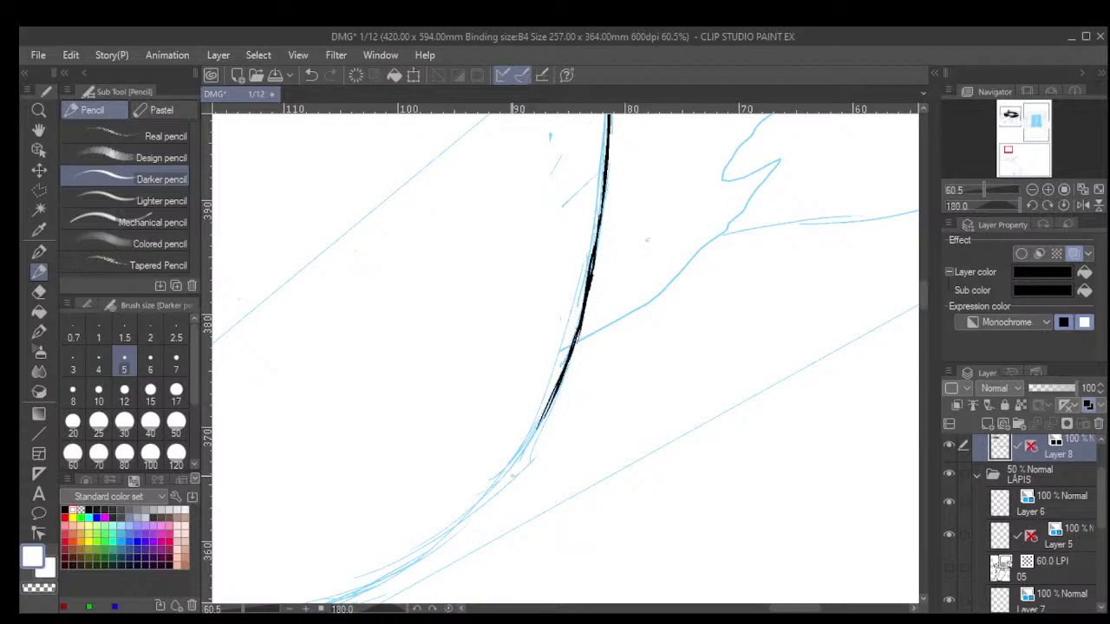
Carry the head's outline further around the bend where the side of the head turns toward the crown.
{"action": "left_click_drag", "start_coordinate": [555, 392], "coordinate": [474, 513]}
{"action": "left_click_drag", "start_coordinate": [503, 477], "coordinate": [453, 533]}
{"action": "left_click_drag", "start_coordinate": [504, 480], "coordinate": [446, 537]}
{"action": "left_click_drag", "start_coordinate": [481, 499], "coordinate": [438, 545]}
{"action": "left_click_drag", "start_coordinate": [507, 470], "coordinate": [467, 522]}
Ink the start of the crown's curve, from the end of the inked side to the next background sketch line touching the head.
{"action": "scroll", "coordinate": [565, 490], "scroll_direction": "down", "scroll_amount": 2}
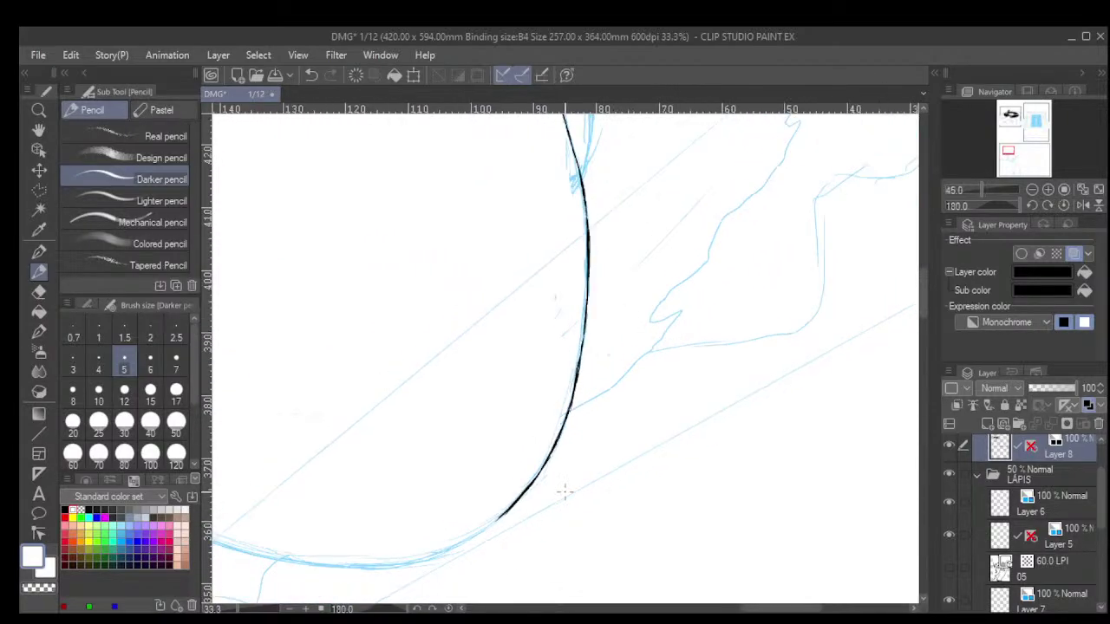
{"action": "scroll", "coordinate": [564, 490], "scroll_direction": "down", "scroll_amount": 4}
{"action": "scroll", "coordinate": [564, 491], "scroll_direction": "down", "scroll_amount": 10}
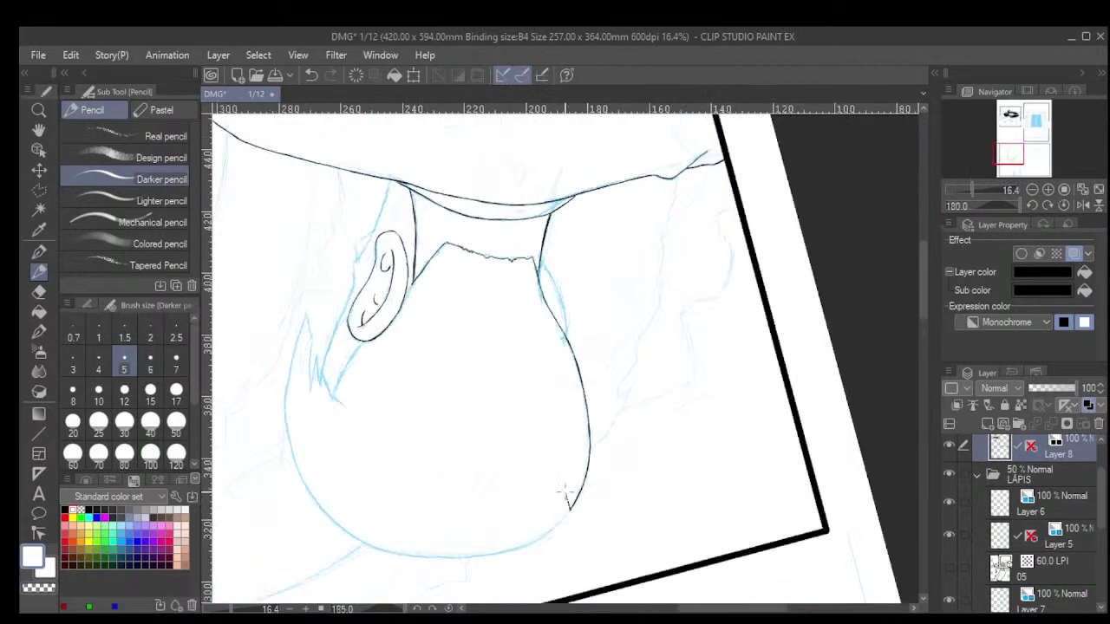
{"action": "scroll", "coordinate": [598, 523], "scroll_direction": "down", "scroll_amount": 4}
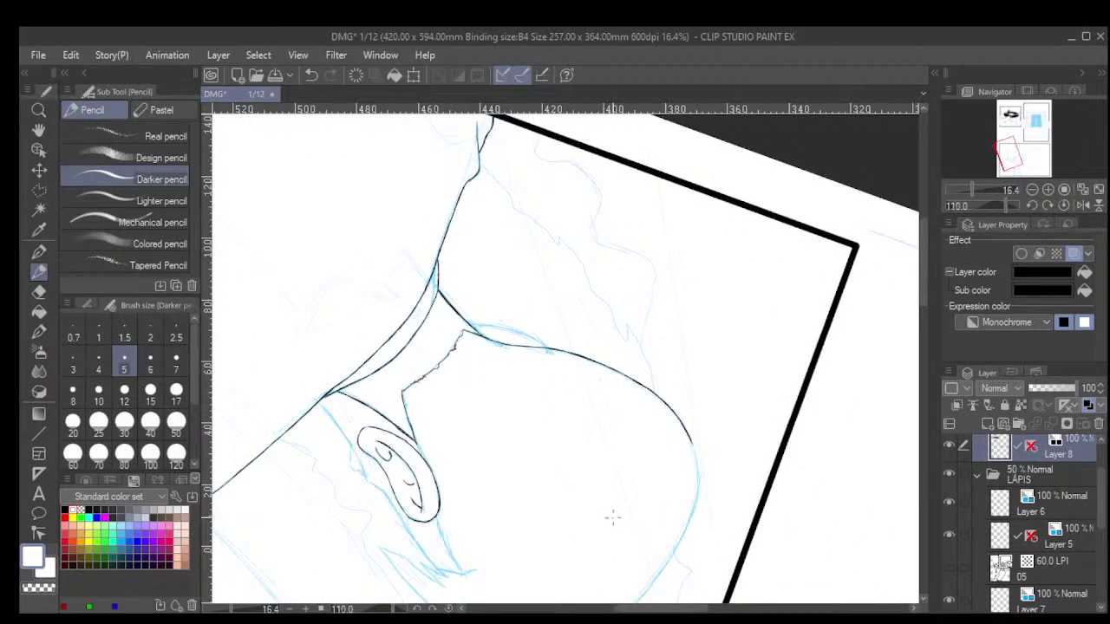
{"action": "left_click_drag", "start_coordinate": [651, 572], "coordinate": [552, 404]}
{"action": "scroll", "coordinate": [553, 404], "scroll_direction": "up", "scroll_amount": 2}
{"action": "scroll", "coordinate": [638, 251], "scroll_direction": "up", "scroll_amount": 1}
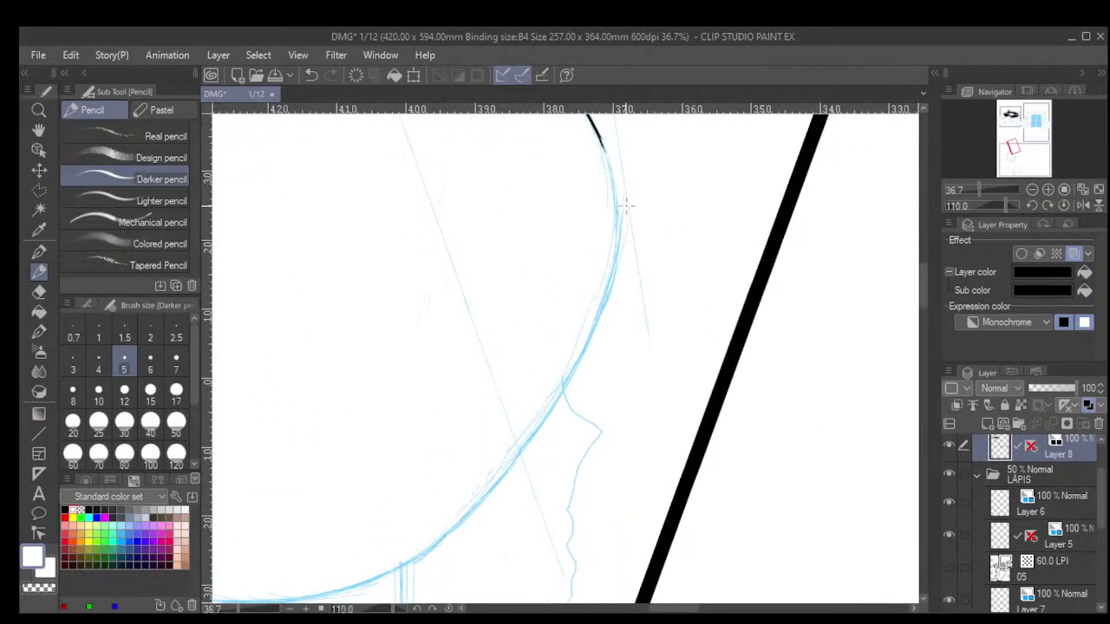
{"action": "mouse_move", "coordinate": [600, 145]}
{"action": "left_mouse_down"}
{"action": "mouse_move", "coordinate": [615, 208]}
{"action": "mouse_move", "coordinate": [615, 290]}
{"action": "left_mouse_up"}
{"action": "key", "text": "ctrl+z"}
{"action": "scroll", "coordinate": [662, 230], "scroll_direction": "up", "scroll_amount": 1}
{"action": "mouse_move", "coordinate": [605, 182]}
{"action": "left_mouse_down"}
{"action": "mouse_move", "coordinate": [609, 269]}
{"action": "mouse_move", "coordinate": [598, 304]}
{"action": "left_mouse_up"}
{"action": "mouse_move", "coordinate": [607, 265]}
{"action": "left_mouse_down"}
{"action": "mouse_move", "coordinate": [586, 347]}
{"action": "mouse_move", "coordinate": [564, 362]}
{"action": "mouse_move", "coordinate": [557, 390]}
{"action": "left_mouse_up"}
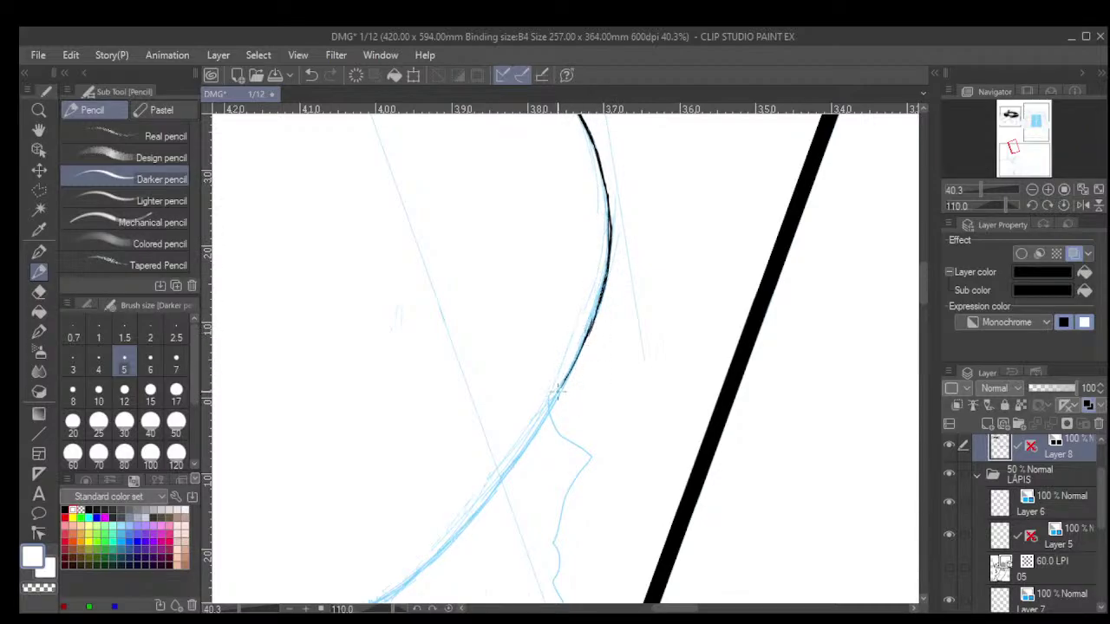
Continue the crown's outline beyond that background line with overlapping strokes along the outer edge of the blue sketch.
{"action": "left_click_drag", "start_coordinate": [587, 343], "coordinate": [502, 475]}
{"action": "left_click_drag", "start_coordinate": [550, 411], "coordinate": [486, 499]}
{"action": "left_click_drag", "start_coordinate": [512, 461], "coordinate": [456, 534]}
{"action": "left_click_drag", "start_coordinate": [493, 485], "coordinate": [437, 557]}
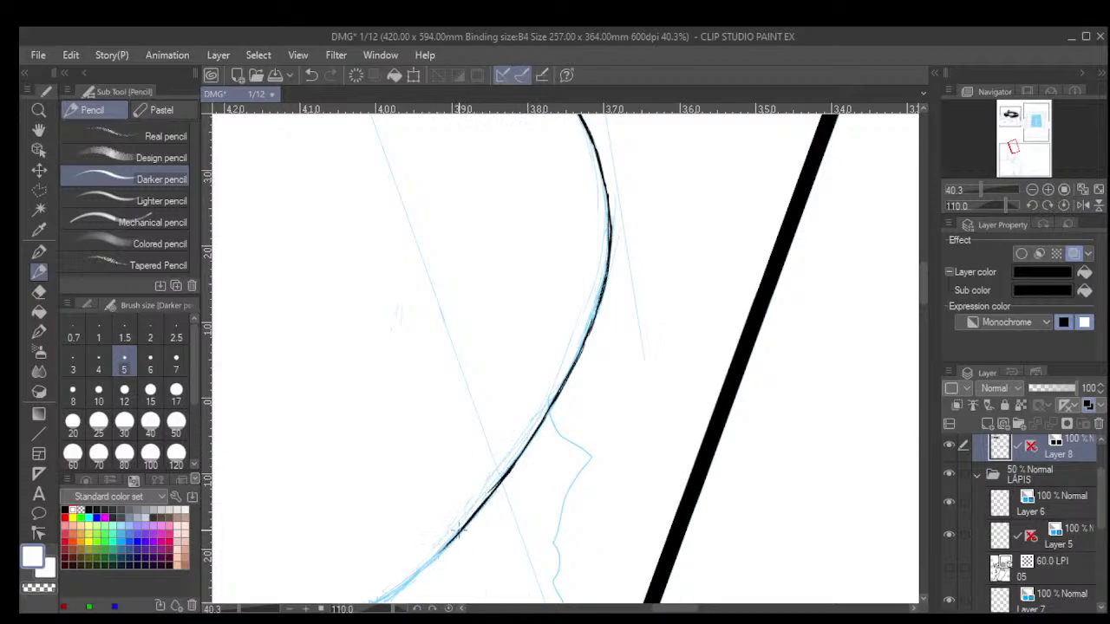
Turn the canvas to 40 degrees and bring the uninked remainder of the head's curve into close view.
{"action": "scroll", "coordinate": [560, 515], "scroll_direction": "down", "scroll_amount": 3}
{"action": "mouse_move", "coordinate": [607, 507]}
{"action": "left_mouse_down"}
{"action": "mouse_move", "coordinate": [649, 336]}
{"action": "mouse_move", "coordinate": [607, 367]}
{"action": "mouse_move", "coordinate": [573, 347]}
{"action": "mouse_move", "coordinate": [604, 372]}
{"action": "left_mouse_up"}
{"action": "key", "text": "minus"}
{"action": "key", "text": "minus"}
{"action": "key", "text": "minus"}
{"action": "key", "text": "minus"}
{"action": "key", "text": "minus"}
{"action": "key", "text": "minus"}
{"action": "key", "text": "minus"}
{"action": "key", "text": "minus"}
{"action": "key", "text": "minus"}
{"action": "key", "text": "minus"}
{"action": "key", "text": "minus"}
{"action": "key", "text": "minus"}
{"action": "key", "text": "minus"}
{"action": "key", "text": "minus"}
{"action": "scroll", "coordinate": [607, 260], "scroll_direction": "up", "scroll_amount": 2}
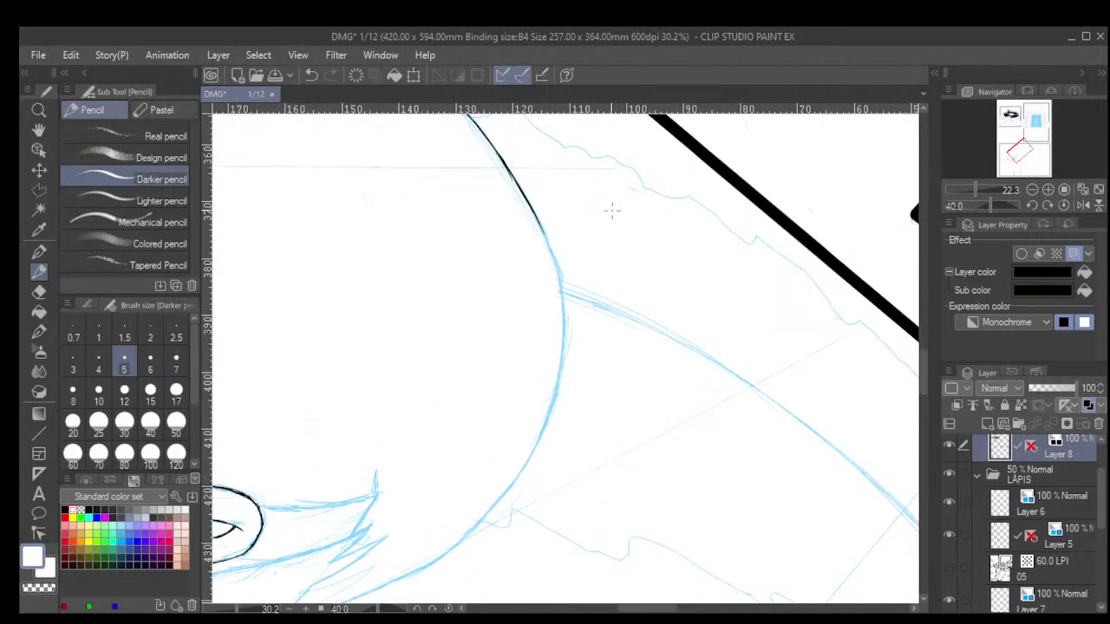
Undo the last pencil stroke and ink the head's outer curve over the blue sketch, past the junction with the branching sketch line.
{"action": "scroll", "coordinate": [547, 210], "scroll_direction": "up", "scroll_amount": 1}
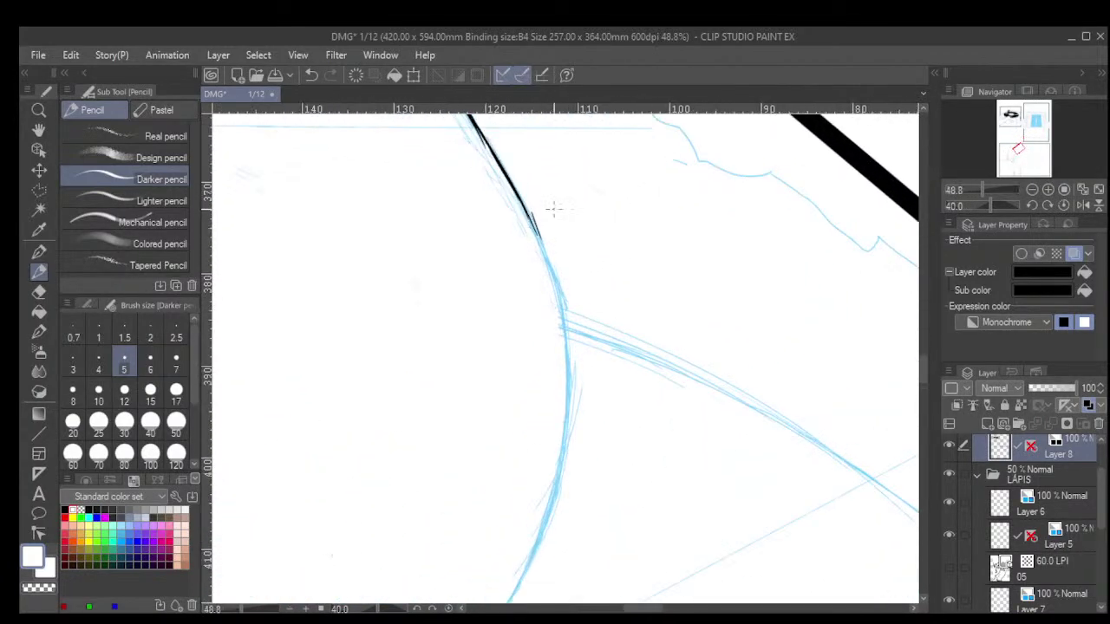
{"action": "key", "text": "ctrl+z"}
{"action": "mouse_move", "coordinate": [527, 210]}
{"action": "left_mouse_down"}
{"action": "mouse_move", "coordinate": [561, 321]}
{"action": "mouse_move", "coordinate": [554, 280]}
{"action": "mouse_move", "coordinate": [570, 400]}
{"action": "left_mouse_up"}
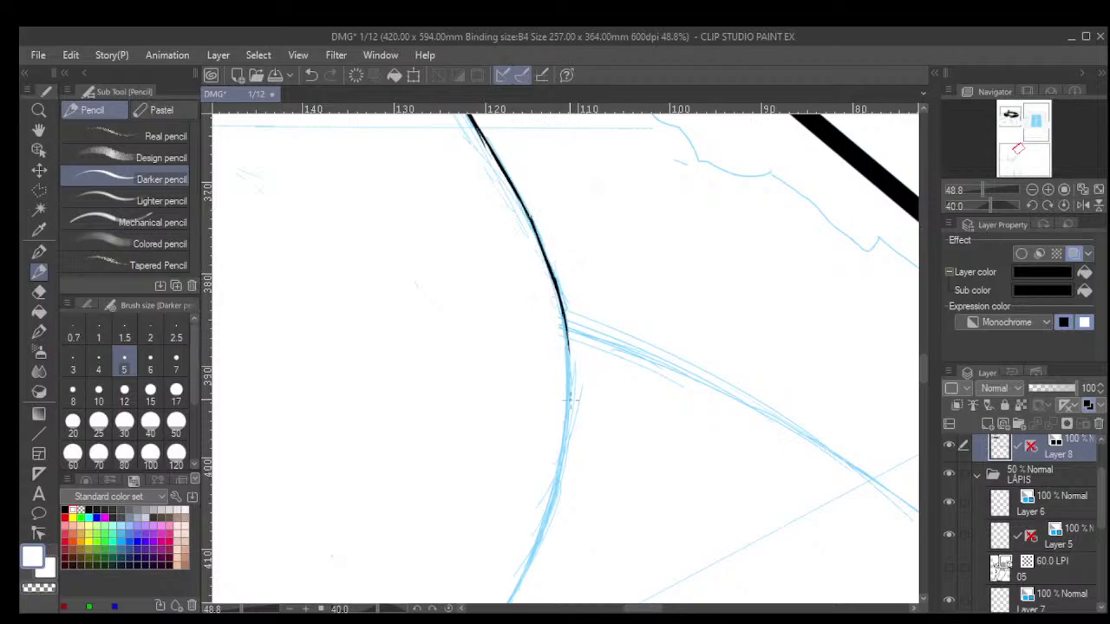
{"action": "left_click_drag", "start_coordinate": [565, 321], "coordinate": [571, 426]}
{"action": "left_click_drag", "start_coordinate": [571, 375], "coordinate": [561, 463]}
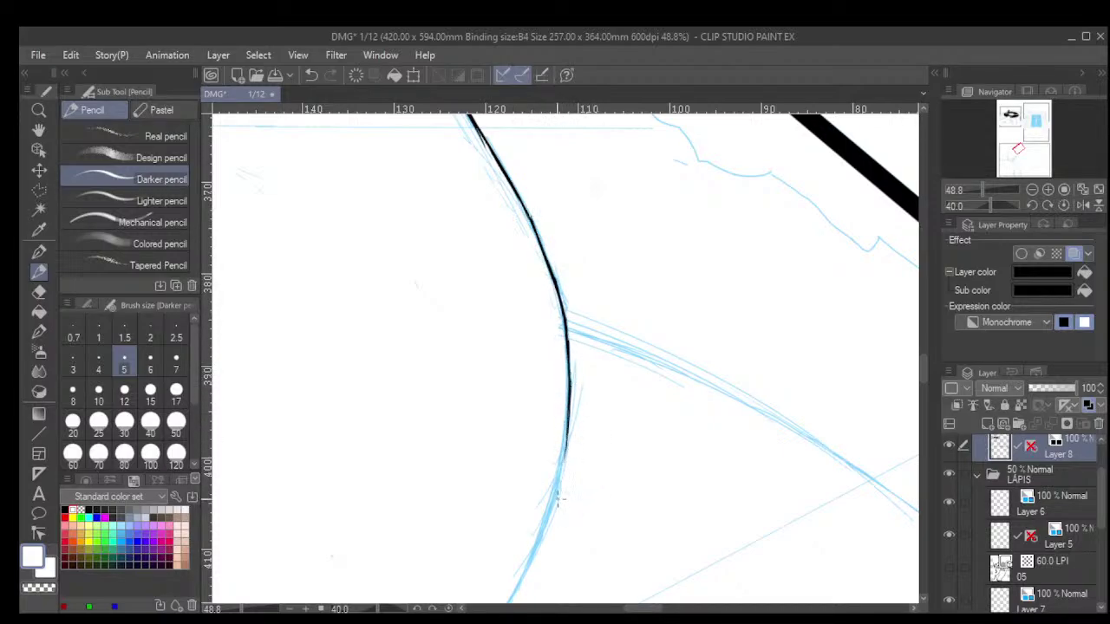
{"action": "left_click_drag", "start_coordinate": [568, 403], "coordinate": [542, 537]}
{"action": "left_click_drag", "start_coordinate": [563, 460], "coordinate": [542, 536]}
{"action": "left_click_drag", "start_coordinate": [557, 481], "coordinate": [539, 539]}
Continue inking the head's outer curve with overlapping black strokes, following the blue sketch down towards the pointed hair lock above the ear.
{"action": "scroll", "coordinate": [656, 416], "scroll_direction": "down", "scroll_amount": 1}
{"action": "left_click_drag", "start_coordinate": [627, 495], "coordinate": [752, 293]}
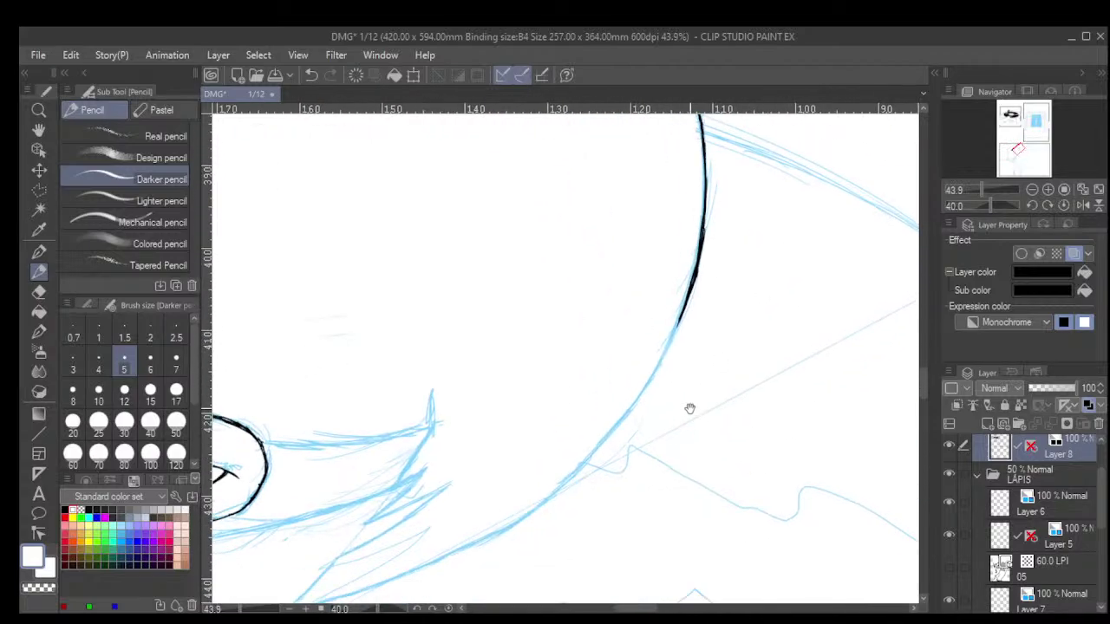
{"action": "left_click_drag", "start_coordinate": [697, 387], "coordinate": [744, 316]}
{"action": "scroll", "coordinate": [727, 353], "scroll_direction": "up", "scroll_amount": 7}
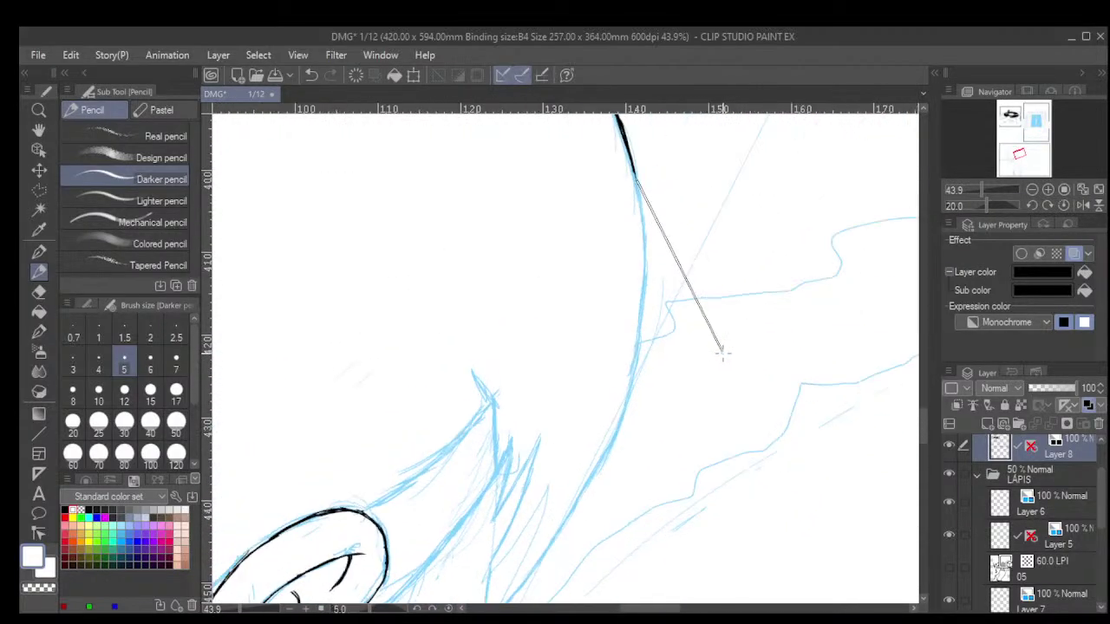
{"action": "scroll", "coordinate": [659, 235], "scroll_direction": "up", "scroll_amount": 3}
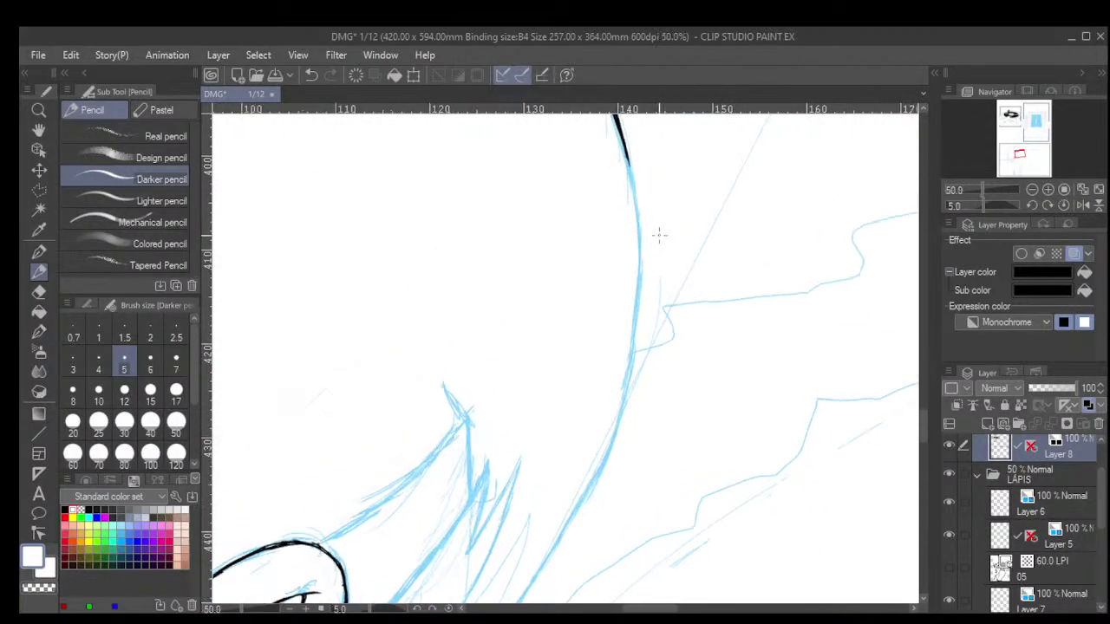
{"action": "left_click_drag", "start_coordinate": [622, 156], "coordinate": [637, 271]}
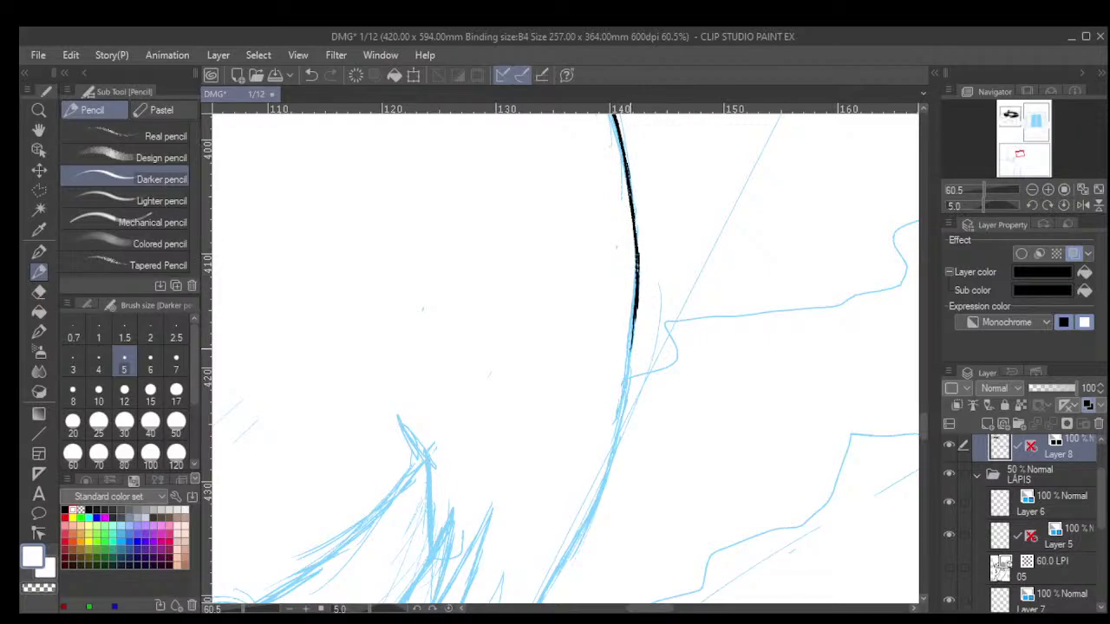
{"action": "left_click_drag", "start_coordinate": [631, 363], "coordinate": [636, 283]}
{"action": "left_click_drag", "start_coordinate": [635, 331], "coordinate": [619, 432]}
{"action": "left_click_drag", "start_coordinate": [630, 387], "coordinate": [612, 453]}
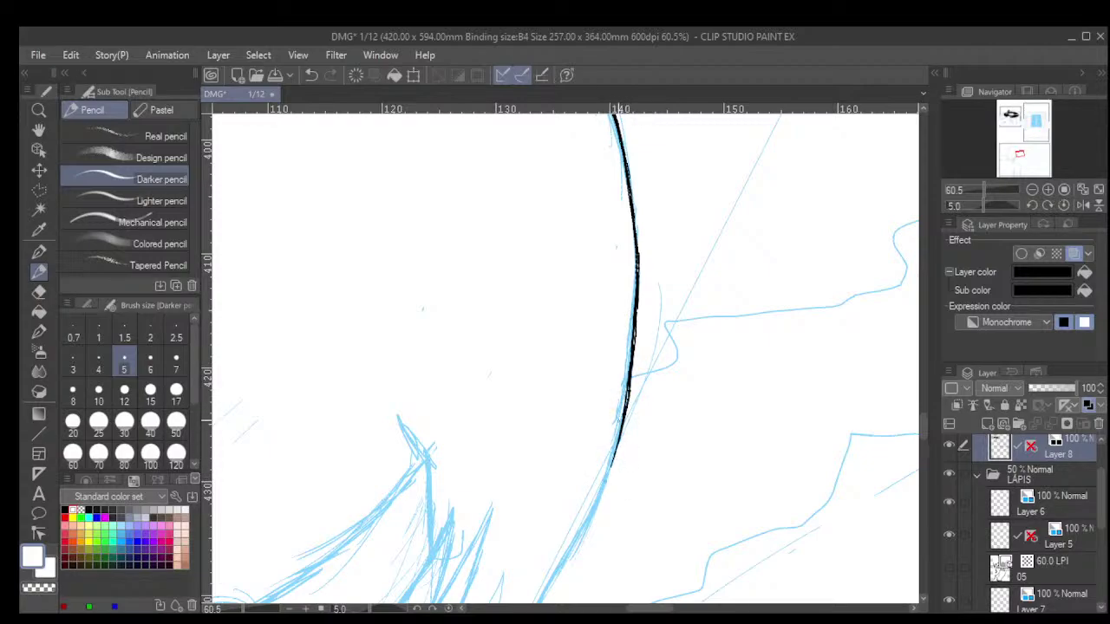
{"action": "left_click_drag", "start_coordinate": [623, 409], "coordinate": [592, 510]}
{"action": "left_click_drag", "start_coordinate": [611, 462], "coordinate": [577, 542]}
{"action": "left_click_drag", "start_coordinate": [601, 499], "coordinate": [571, 549]}
{"action": "left_click_drag", "start_coordinate": [584, 530], "coordinate": [565, 562]}
Finish the head's outer curve by inking its last stretch down to the tip of the long pointed hair lock.
{"action": "scroll", "coordinate": [669, 469], "scroll_direction": "down", "scroll_amount": 2}
{"action": "scroll", "coordinate": [669, 469], "scroll_direction": "down", "scroll_amount": 1}
{"action": "left_click_drag", "start_coordinate": [686, 520], "coordinate": [741, 374]}
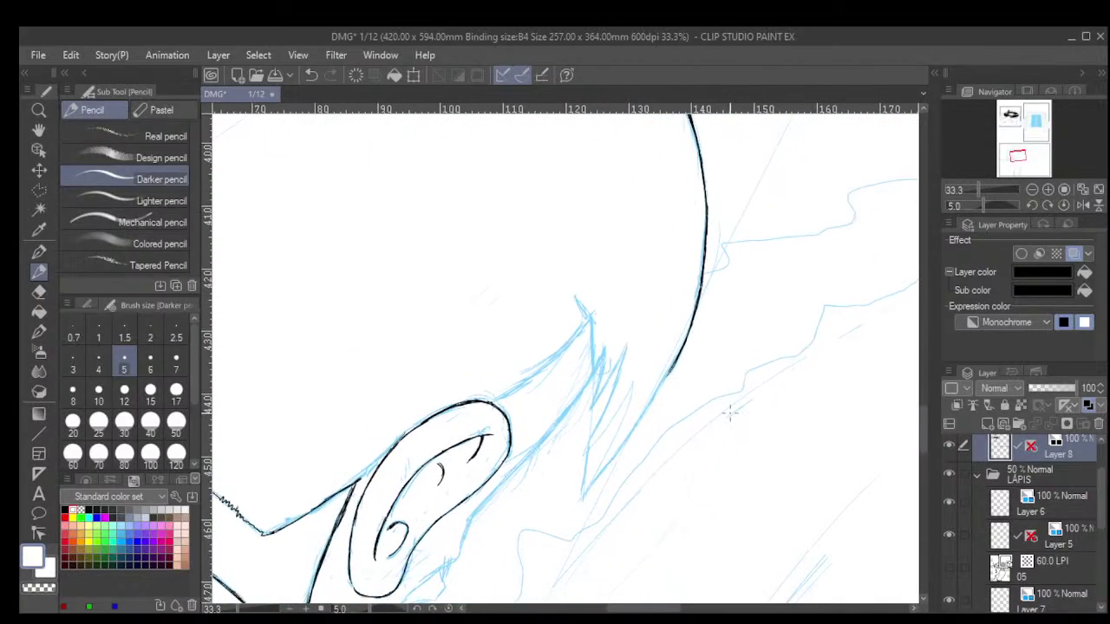
{"action": "scroll", "coordinate": [730, 413], "scroll_direction": "up", "scroll_amount": 7, "text": "shift"}
{"action": "scroll", "coordinate": [698, 399], "scroll_direction": "up", "scroll_amount": 3}
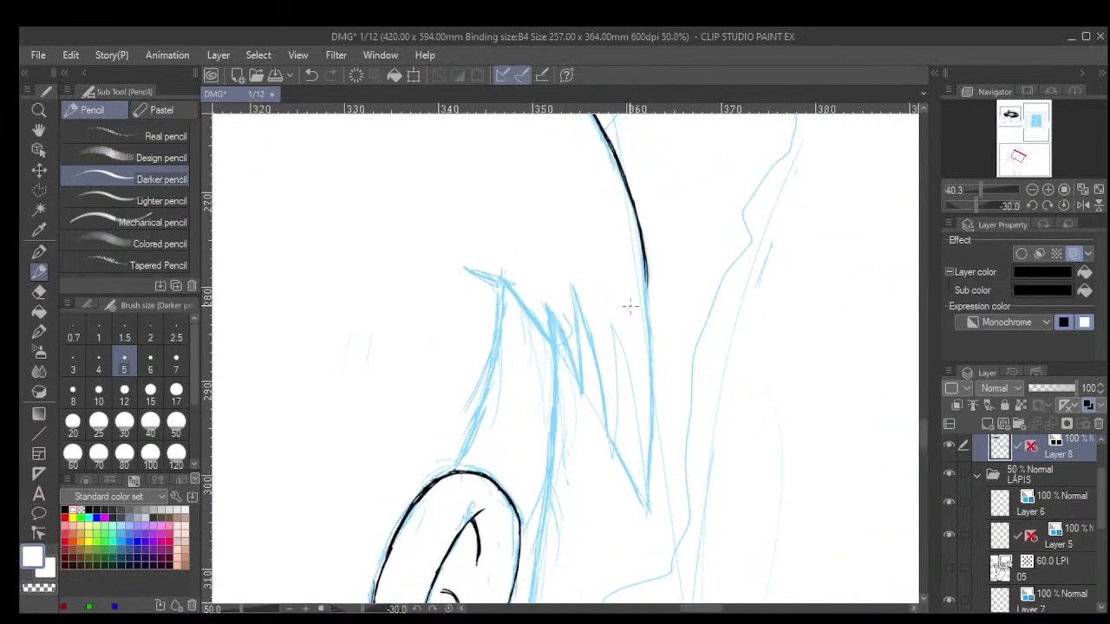
{"action": "left_click_drag", "start_coordinate": [640, 252], "coordinate": [647, 326]}
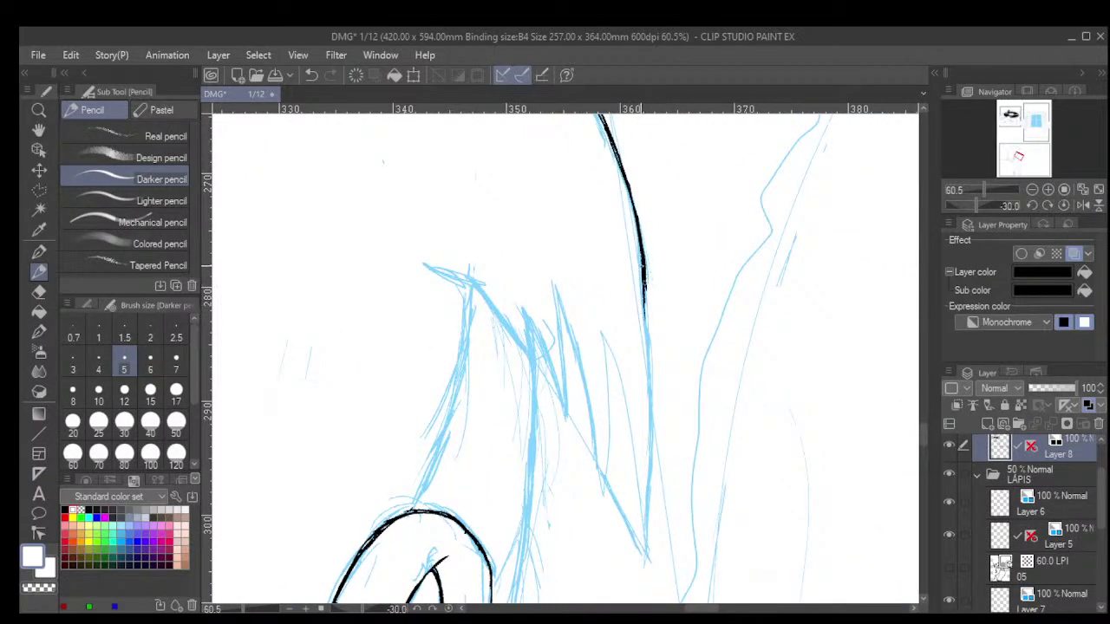
{"action": "left_click_drag", "start_coordinate": [646, 281], "coordinate": [652, 374]}
{"action": "left_click_drag", "start_coordinate": [647, 331], "coordinate": [646, 555]}
{"action": "scroll", "coordinate": [659, 537], "scroll_direction": "down", "scroll_amount": 4}
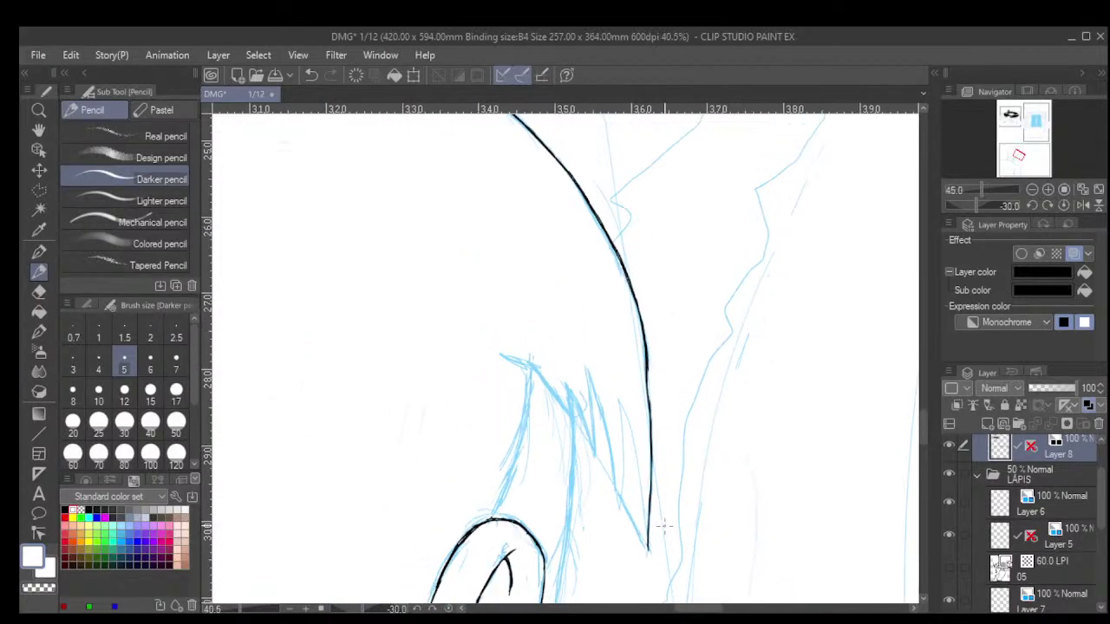
Ink the inner edge of the long pointed hair lock from its tip back to the first notch of the hairline.
{"action": "scroll", "coordinate": [685, 514], "scroll_direction": "up", "scroll_amount": 3}
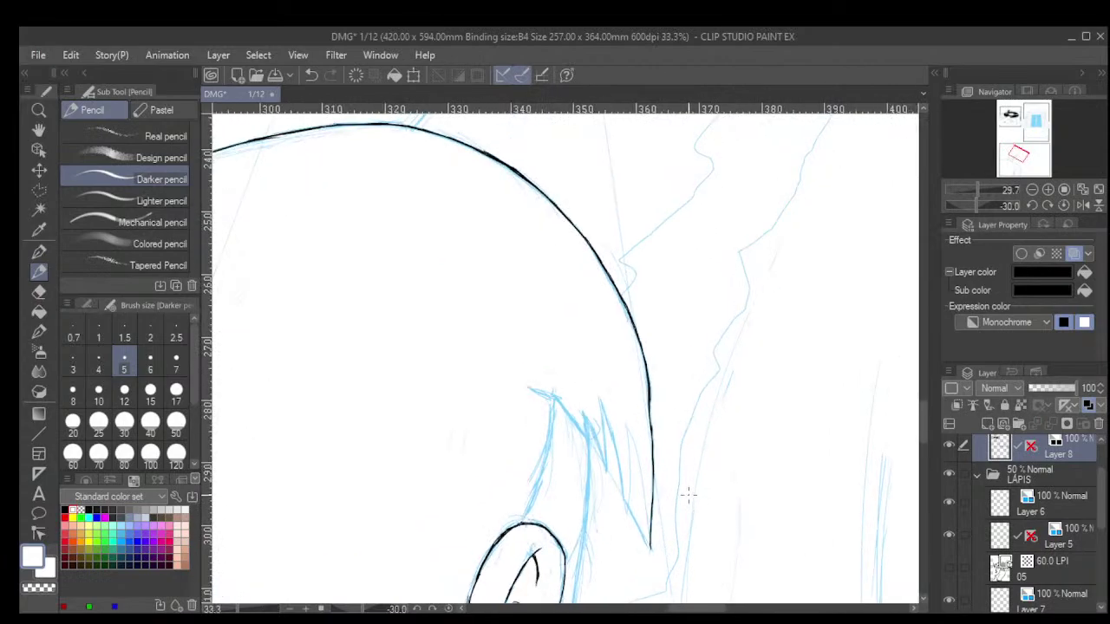
{"action": "scroll", "coordinate": [716, 393], "scroll_direction": "down", "scroll_amount": 15}
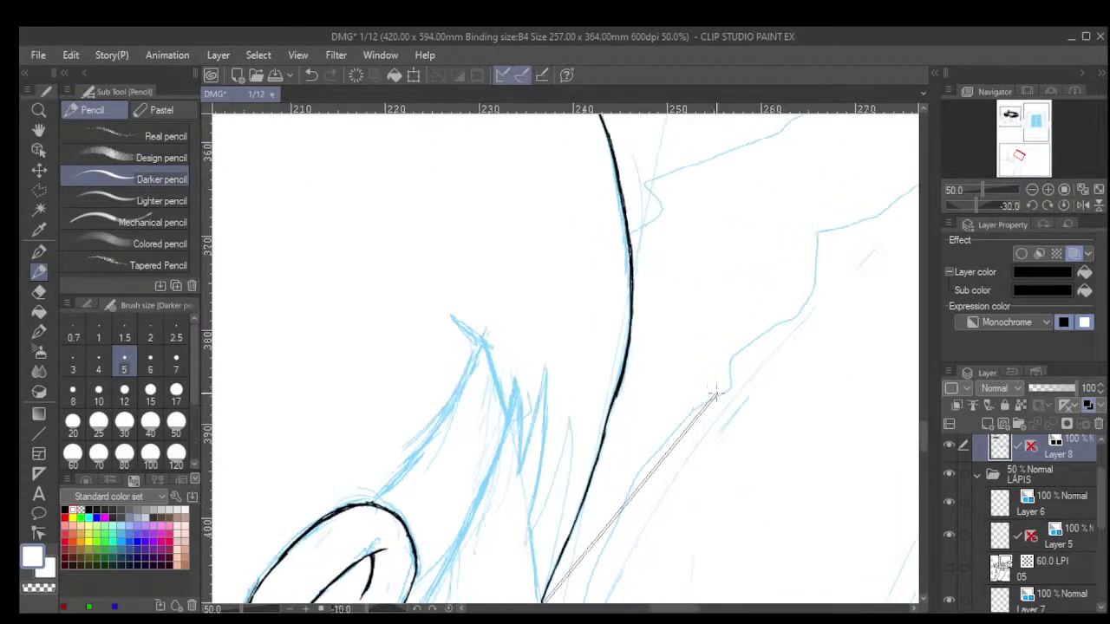
{"action": "scroll", "coordinate": [717, 392], "scroll_direction": "down", "scroll_amount": 10}
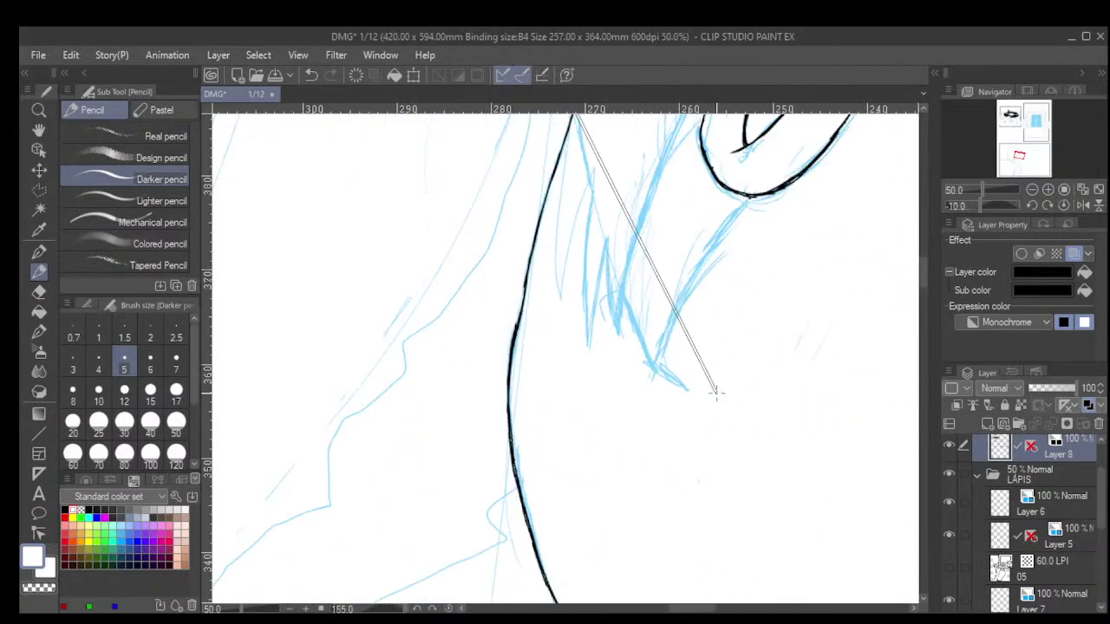
{"action": "left_click_drag", "start_coordinate": [692, 321], "coordinate": [698, 376]}
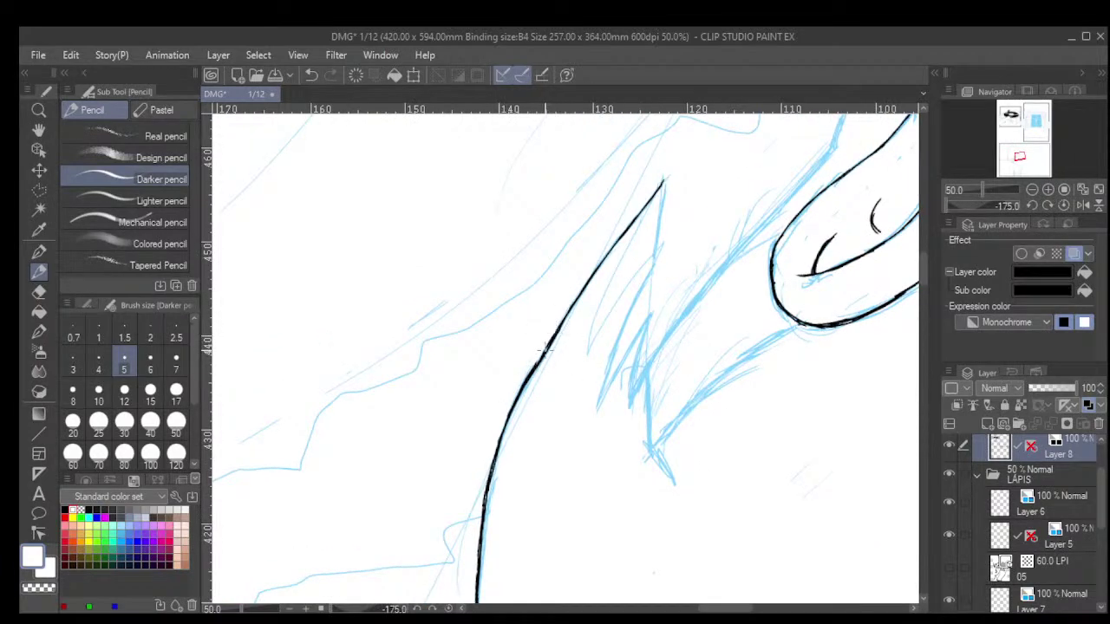
{"action": "left_click_drag", "start_coordinate": [660, 183], "coordinate": [656, 260]}
{"action": "mouse_move", "coordinate": [655, 261]}
{"action": "left_mouse_down"}
{"action": "mouse_move", "coordinate": [619, 354]}
{"action": "mouse_move", "coordinate": [642, 287]}
{"action": "mouse_move", "coordinate": [621, 331]}
{"action": "left_mouse_up"}
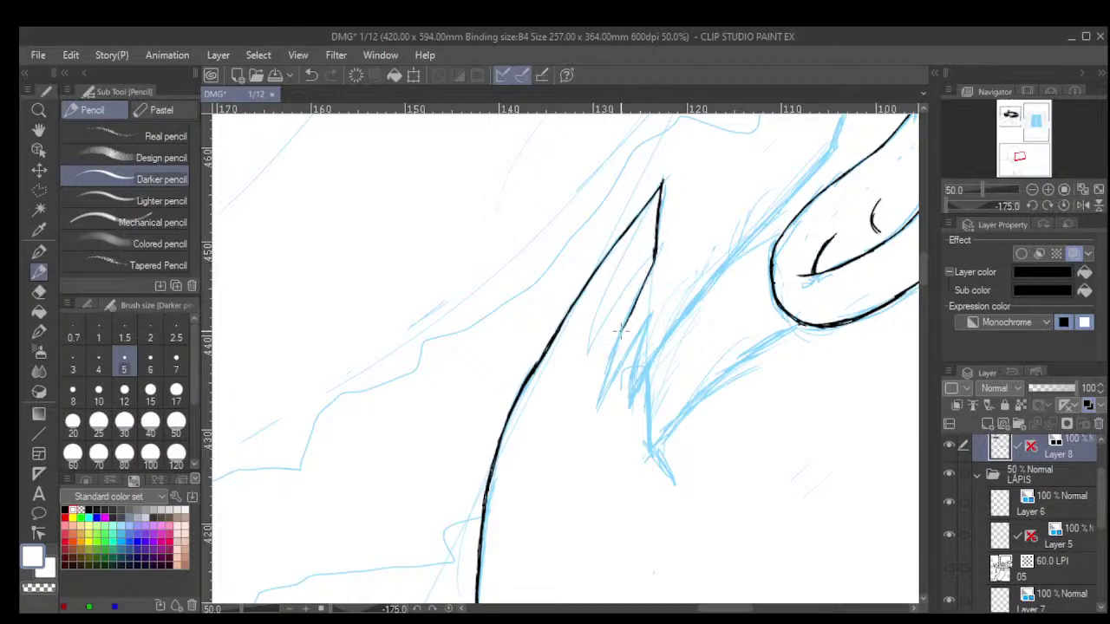
{"action": "left_click_drag", "start_coordinate": [648, 286], "coordinate": [611, 360]}
{"action": "mouse_move", "coordinate": [637, 312]}
{"action": "left_mouse_down"}
{"action": "mouse_move", "coordinate": [599, 401]}
{"action": "mouse_move", "coordinate": [604, 390]}
{"action": "left_mouse_up"}
Ink the short zigzag hair spikes beside the long lock, redoing the first spike's stroke, up to the hairline corner at the temple.
{"action": "left_click_drag", "start_coordinate": [651, 312], "coordinate": [603, 387]}
{"action": "left_click_drag", "start_coordinate": [623, 348], "coordinate": [610, 379]}
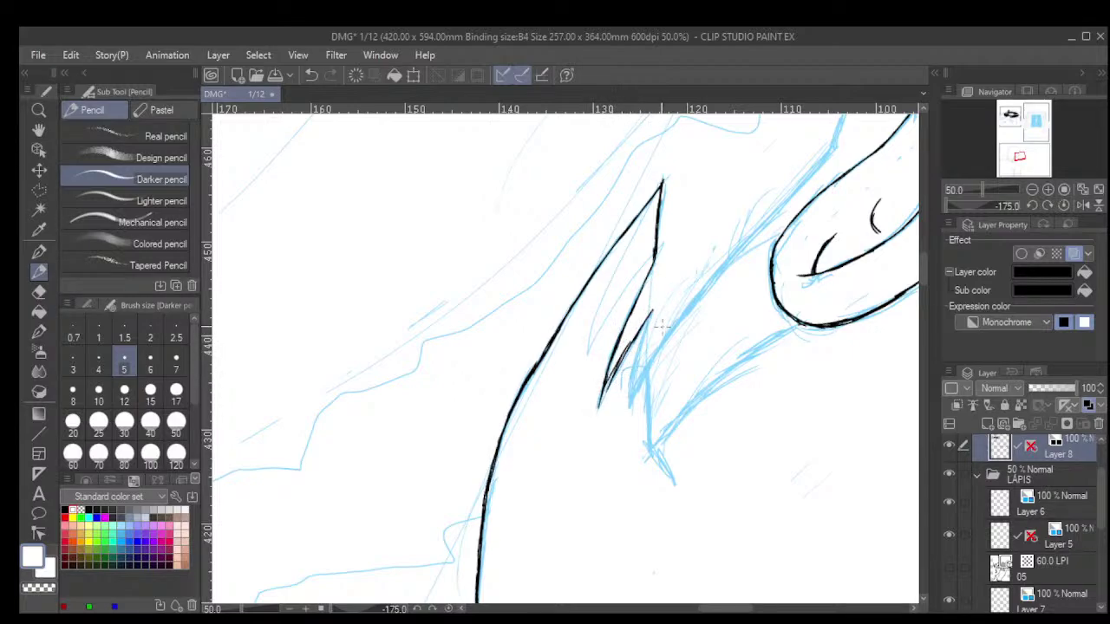
{"action": "key", "text": "ctrl+z"}
{"action": "left_click_drag", "start_coordinate": [638, 336], "coordinate": [600, 404]}
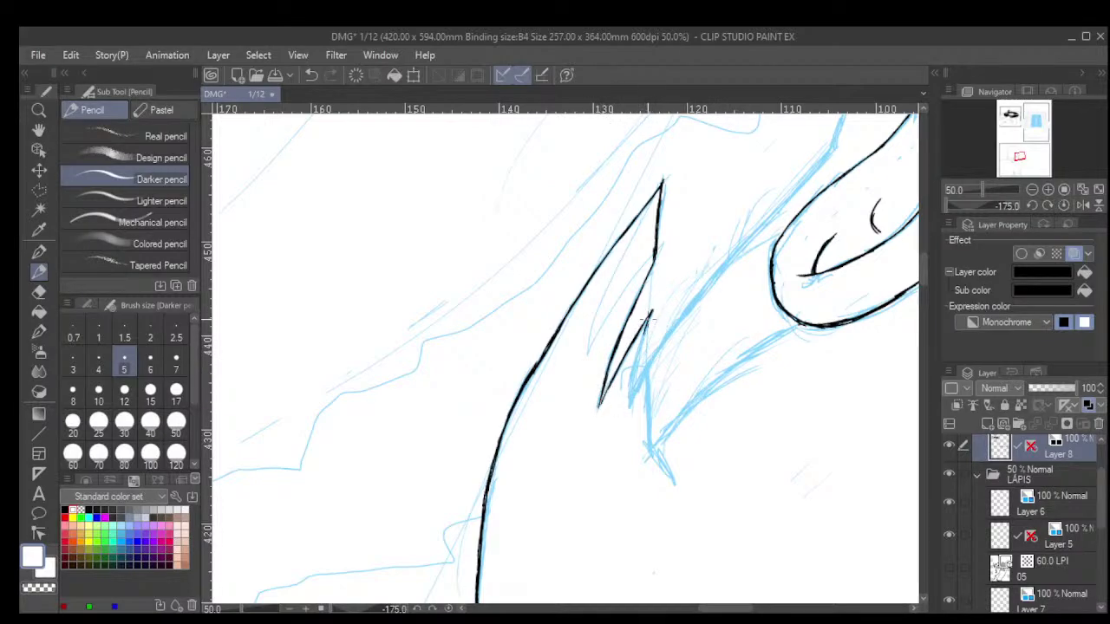
{"action": "mouse_move", "coordinate": [646, 318]}
{"action": "left_mouse_down"}
{"action": "mouse_move", "coordinate": [629, 402]}
{"action": "mouse_move", "coordinate": [646, 404]}
{"action": "mouse_move", "coordinate": [647, 364]}
{"action": "mouse_move", "coordinate": [649, 453]}
{"action": "left_mouse_up"}
{"action": "scroll", "coordinate": [652, 414], "scroll_direction": "down", "scroll_amount": 1}
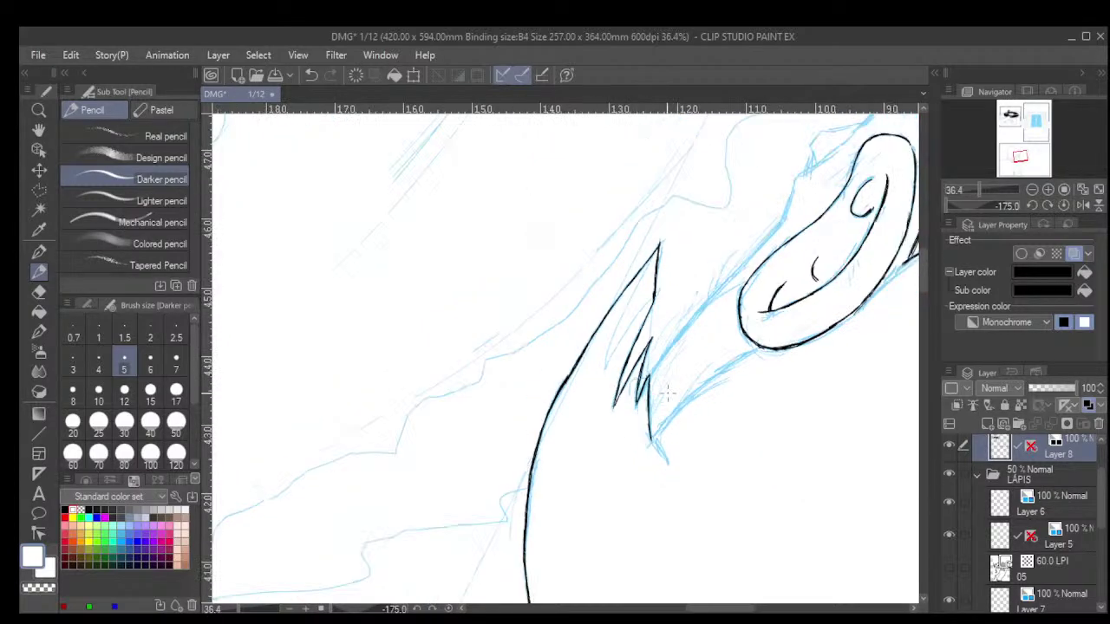
Ink the sideburn's back edge from the hairline corner down to the top of the ear.
{"action": "scroll", "coordinate": [668, 393], "scroll_direction": "down", "scroll_amount": 1}
{"action": "scroll", "coordinate": [668, 393], "scroll_direction": "down", "scroll_amount": 20, "text": "shift"}
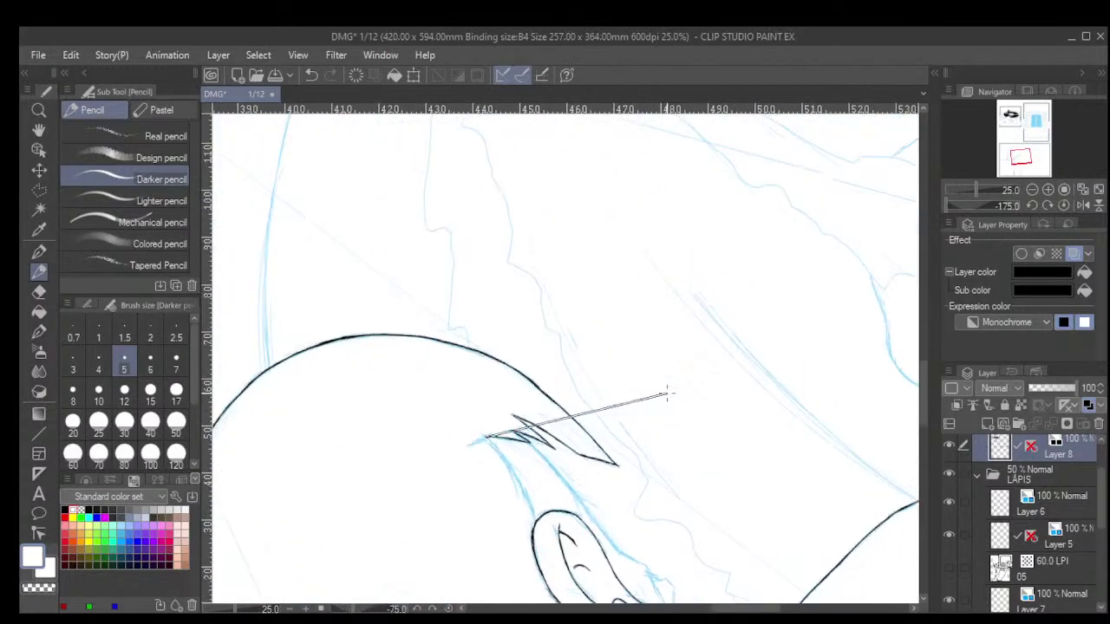
{"action": "scroll", "coordinate": [668, 393], "scroll_direction": "down", "scroll_amount": 7, "text": "shift"}
{"action": "left_click_drag", "start_coordinate": [555, 495], "coordinate": [765, 392]}
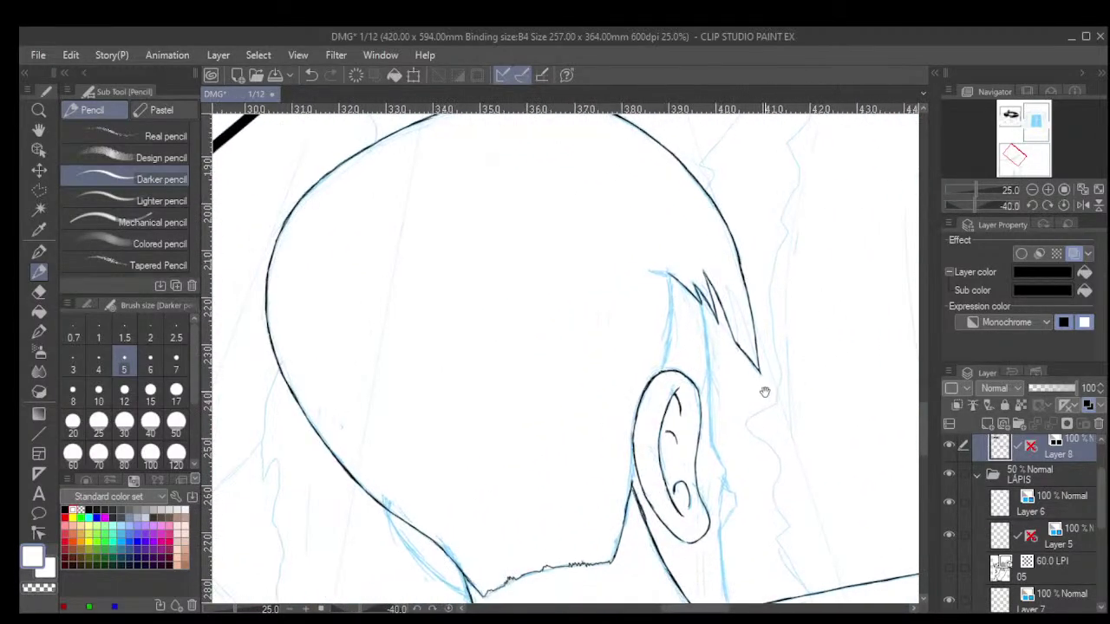
{"action": "scroll", "coordinate": [765, 392], "scroll_direction": "up", "scroll_amount": 4}
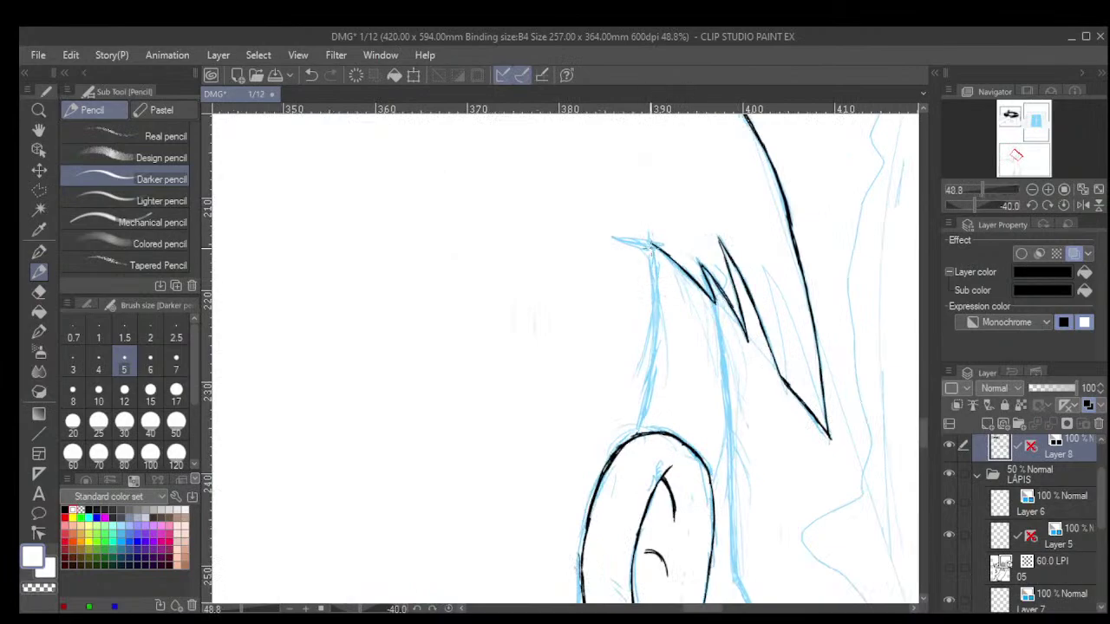
{"action": "left_click_drag", "start_coordinate": [649, 248], "coordinate": [655, 333]}
{"action": "left_click_drag", "start_coordinate": [654, 286], "coordinate": [647, 408]}
{"action": "left_click_drag", "start_coordinate": [655, 347], "coordinate": [640, 433]}
{"action": "left_click_drag", "start_coordinate": [652, 386], "coordinate": [641, 430]}
{"action": "left_click_drag", "start_coordinate": [656, 324], "coordinate": [651, 393]}
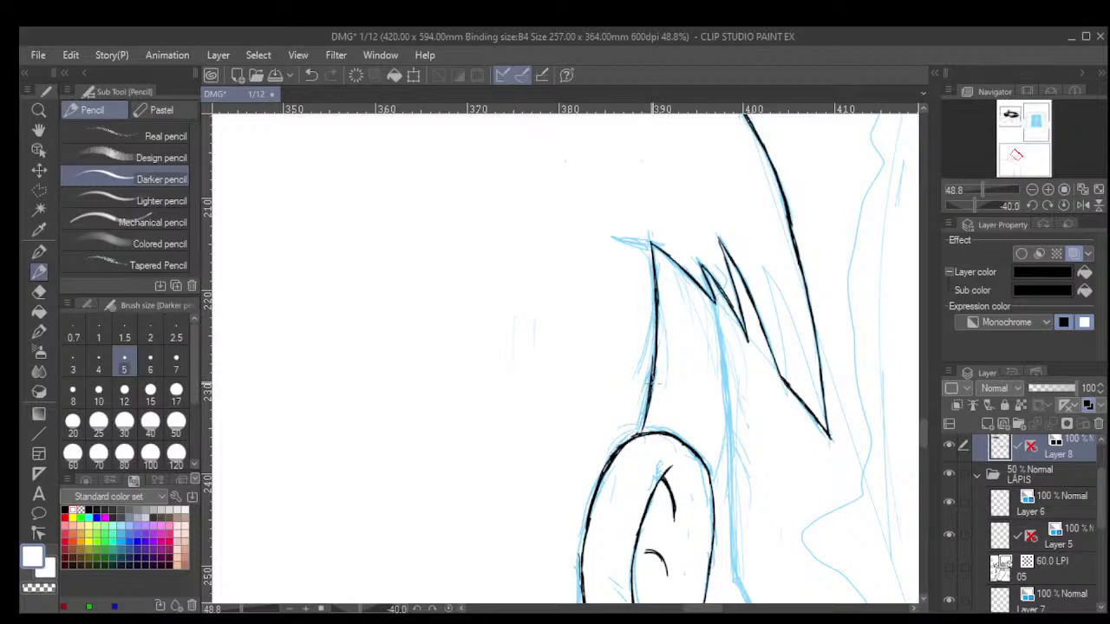
{"action": "scroll", "coordinate": [672, 364], "scroll_direction": "down", "scroll_amount": 6}
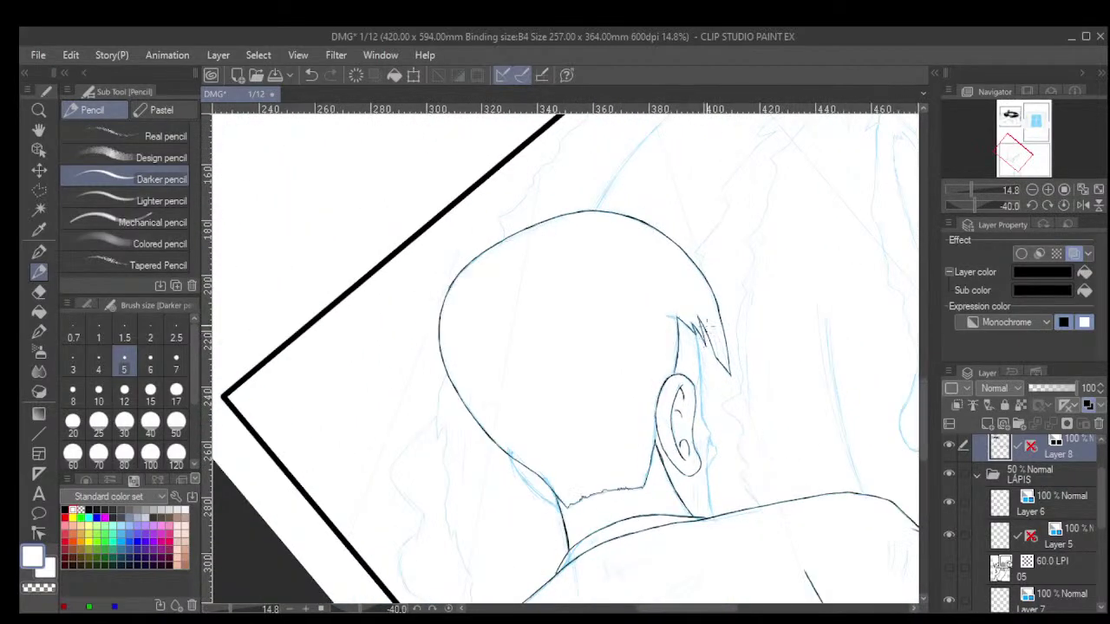
Undo the first attempt at the face contour and re-ink it from the hair spikes past the ear to the cheekbone.
{"action": "scroll", "coordinate": [728, 286], "scroll_direction": "up", "scroll_amount": 2}
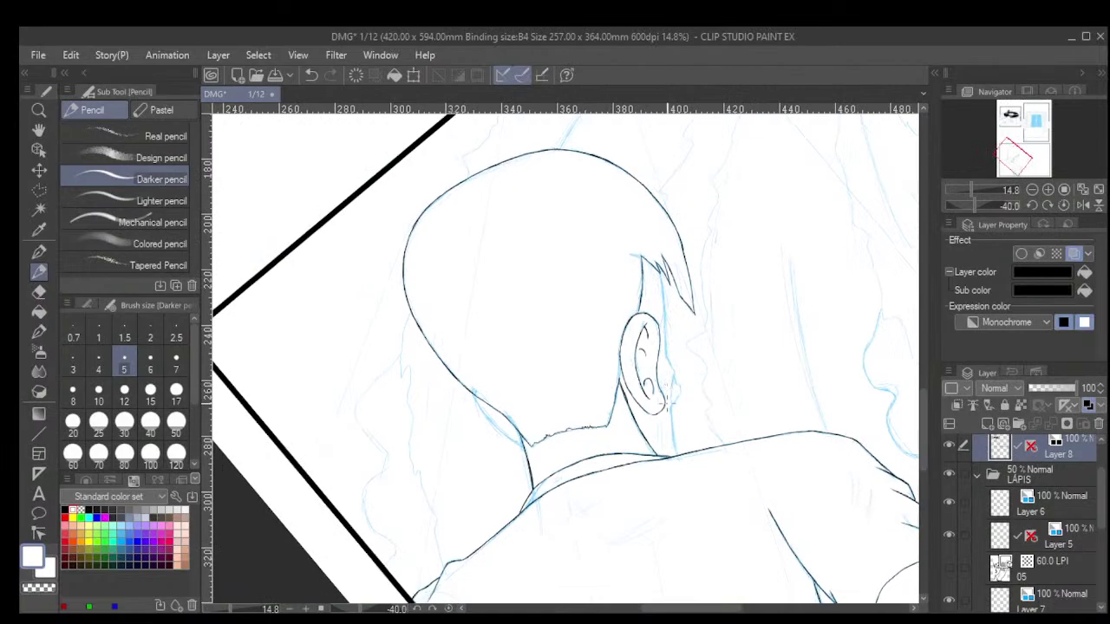
{"action": "scroll", "coordinate": [721, 204], "scroll_direction": "up", "scroll_amount": 2}
{"action": "scroll", "coordinate": [676, 321], "scroll_direction": "up", "scroll_amount": 3}
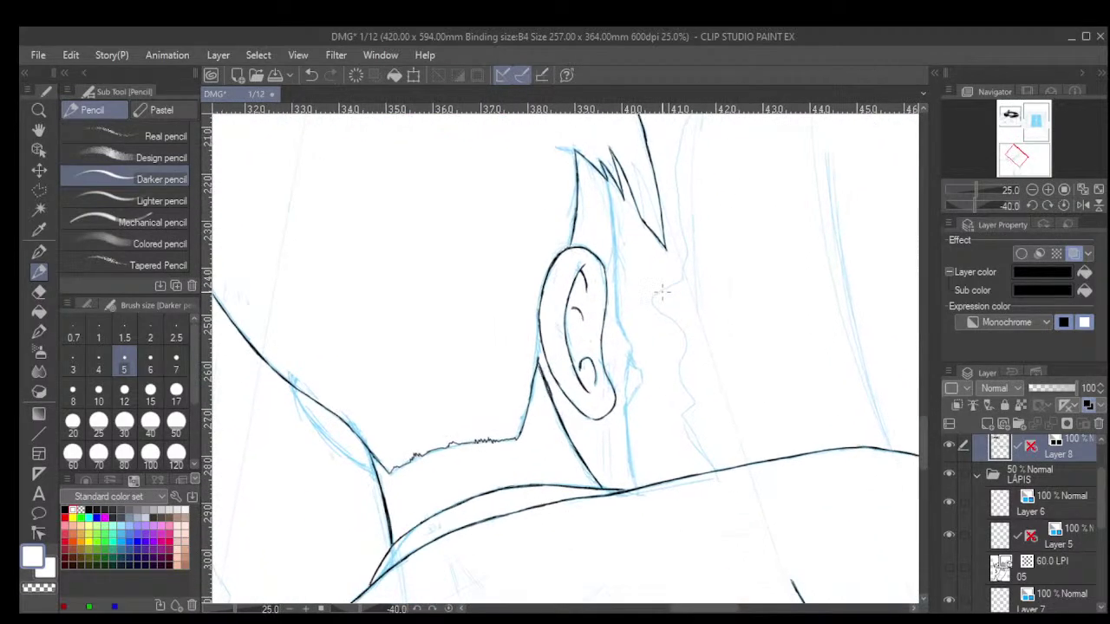
{"action": "scroll", "coordinate": [641, 266], "scroll_direction": "up", "scroll_amount": 2}
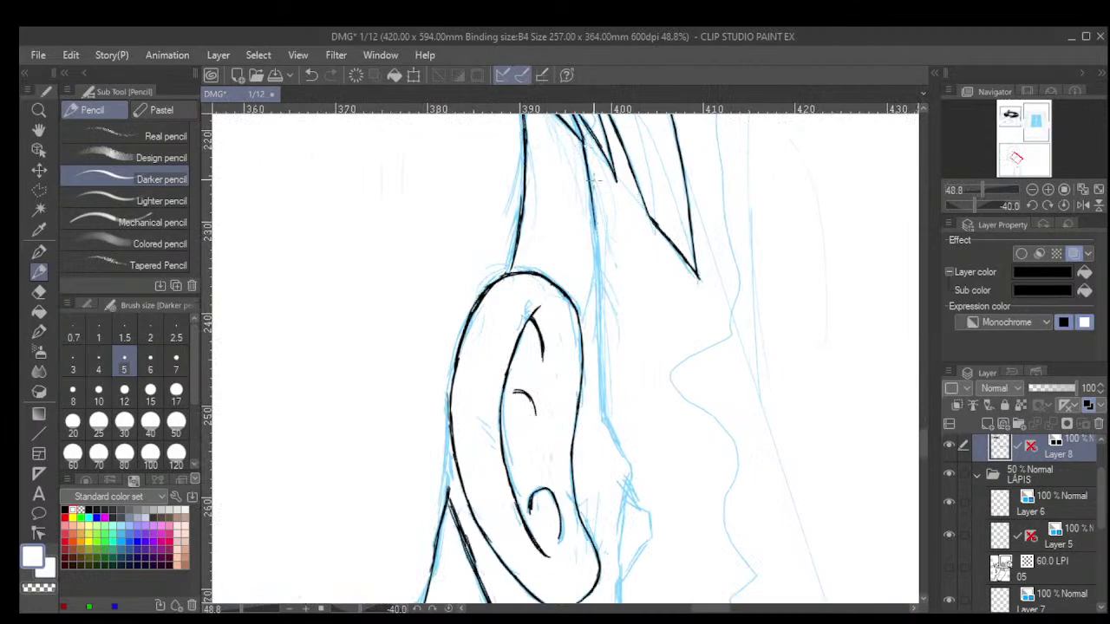
{"action": "key", "text": "ctrl+z"}
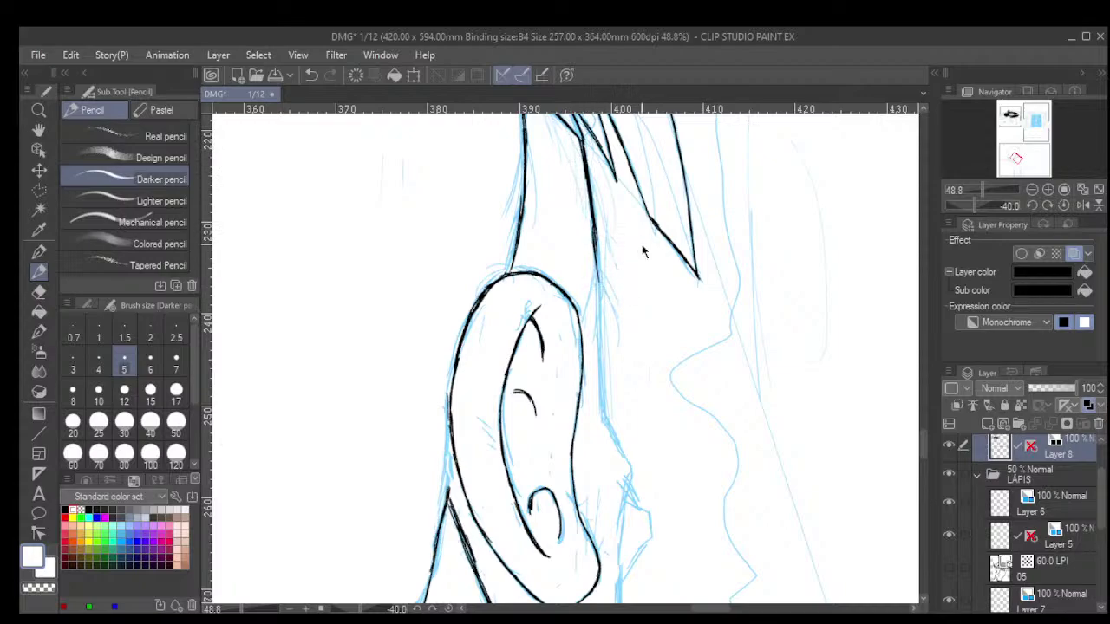
{"action": "key", "text": "ctrl+z"}
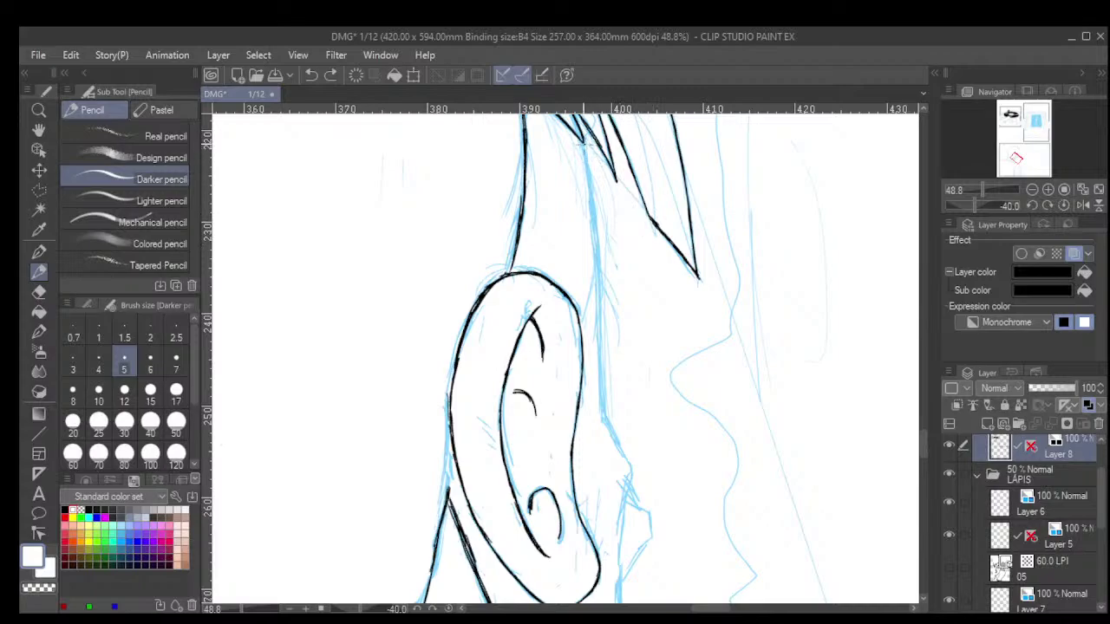
{"action": "mouse_move", "coordinate": [583, 143]}
{"action": "left_mouse_down"}
{"action": "mouse_move", "coordinate": [601, 282]}
{"action": "mouse_move", "coordinate": [629, 332]}
{"action": "mouse_move", "coordinate": [593, 211]}
{"action": "mouse_move", "coordinate": [602, 365]}
{"action": "mouse_move", "coordinate": [618, 411]}
{"action": "left_mouse_up"}
{"action": "mouse_move", "coordinate": [598, 334]}
{"action": "left_mouse_down"}
{"action": "mouse_move", "coordinate": [604, 412]}
{"action": "mouse_move", "coordinate": [605, 369]}
{"action": "mouse_move", "coordinate": [609, 422]}
{"action": "mouse_move", "coordinate": [637, 457]}
{"action": "mouse_move", "coordinate": [603, 414]}
{"action": "mouse_move", "coordinate": [625, 455]}
{"action": "left_mouse_up"}
{"action": "left_click_drag", "start_coordinate": [605, 415], "coordinate": [633, 469]}
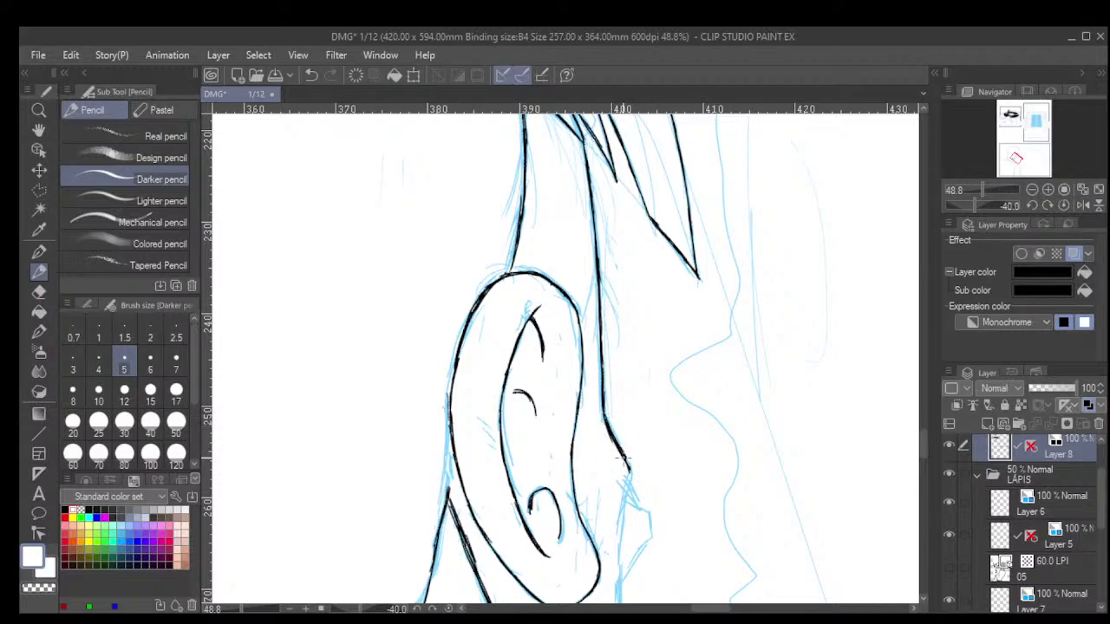
{"action": "scroll", "coordinate": [626, 459], "scroll_direction": "down", "scroll_amount": 1}
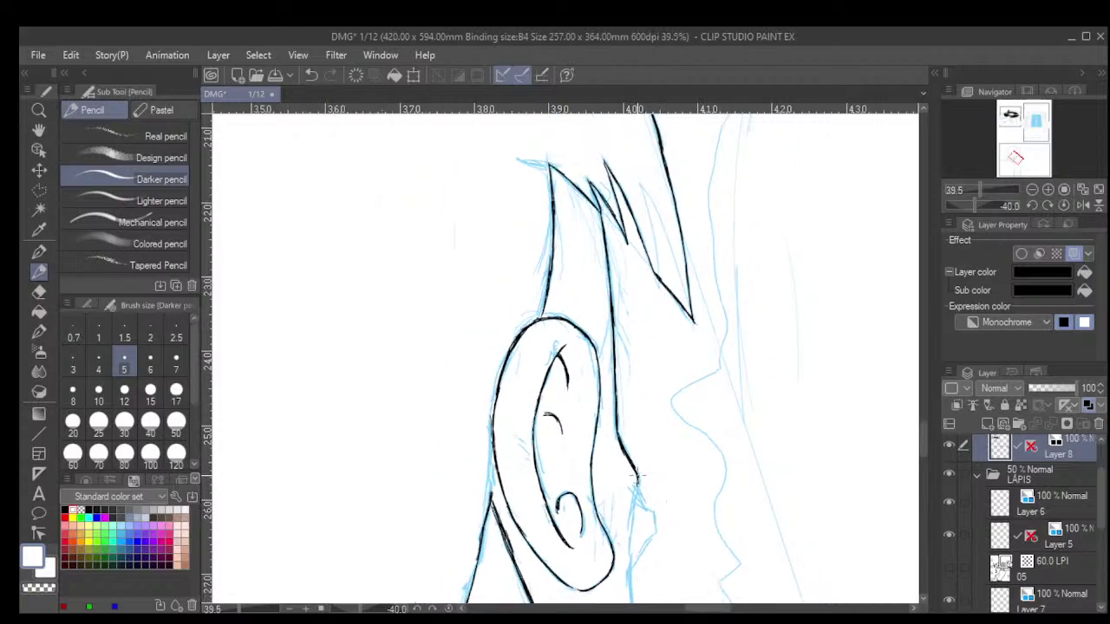
Ink the face contour from the cheekbone down along the jaw and neck to the shoulder line.
{"action": "mouse_move", "coordinate": [639, 488]}
{"action": "left_mouse_down"}
{"action": "mouse_move", "coordinate": [627, 560]}
{"action": "mouse_move", "coordinate": [634, 505]}
{"action": "mouse_move", "coordinate": [627, 540]}
{"action": "mouse_move", "coordinate": [628, 516]}
{"action": "mouse_move", "coordinate": [669, 514]}
{"action": "mouse_move", "coordinate": [661, 467]}
{"action": "left_mouse_up"}
{"action": "scroll", "coordinate": [673, 491], "scroll_direction": "down", "scroll_amount": 2}
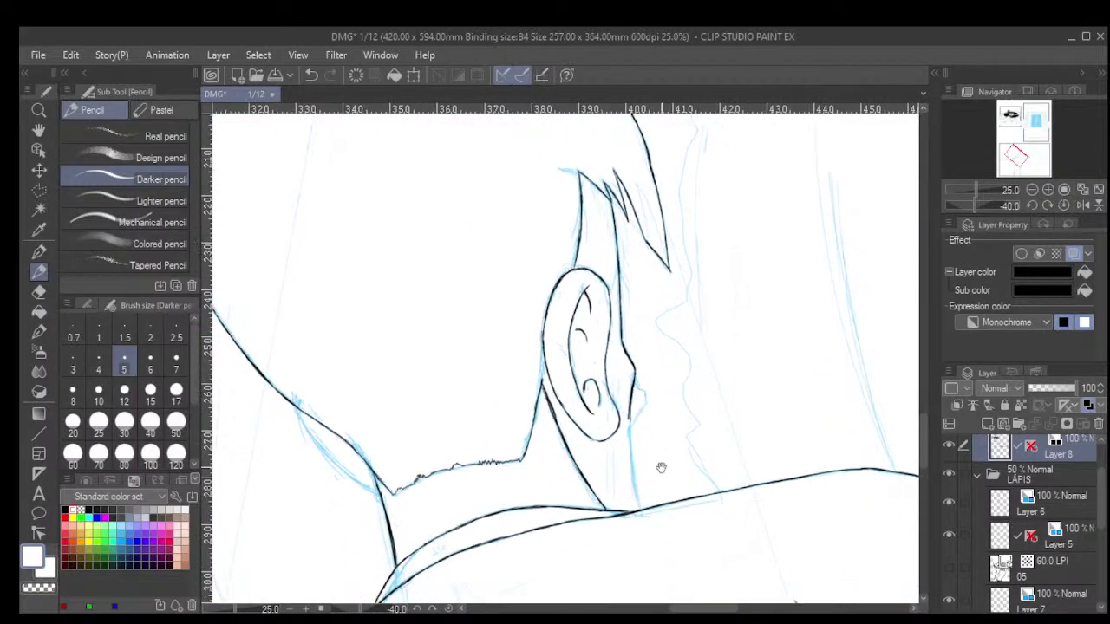
{"action": "scroll", "coordinate": [660, 468], "scroll_direction": "up", "scroll_amount": 3}
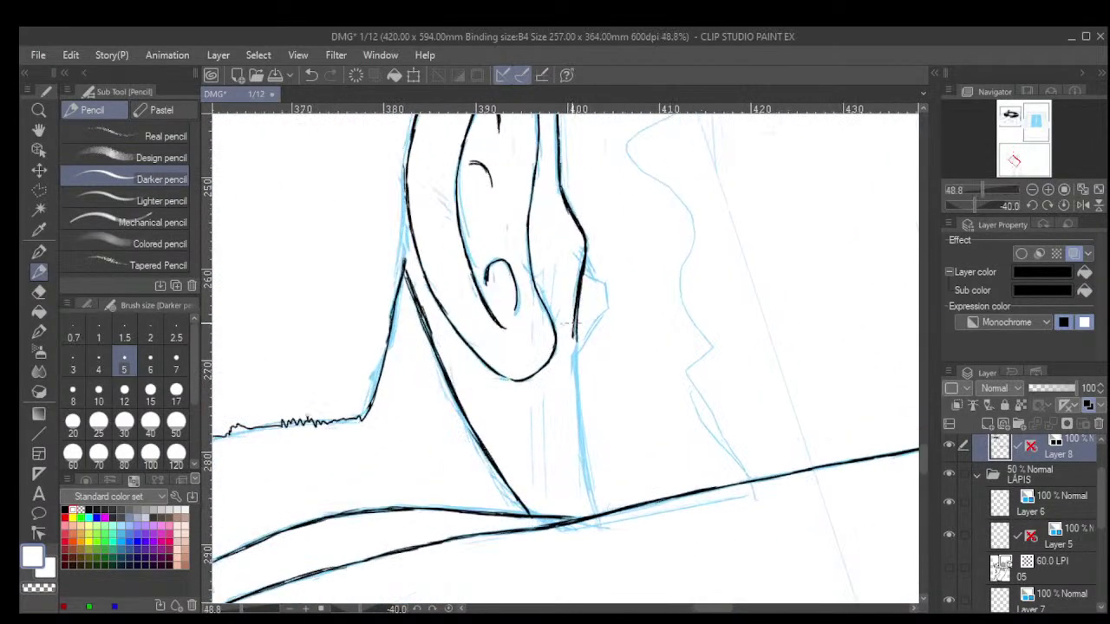
{"action": "left_click_drag", "start_coordinate": [571, 325], "coordinate": [586, 449]}
{"action": "left_click_drag", "start_coordinate": [575, 378], "coordinate": [590, 490]}
{"action": "left_click_drag", "start_coordinate": [577, 423], "coordinate": [594, 515]}
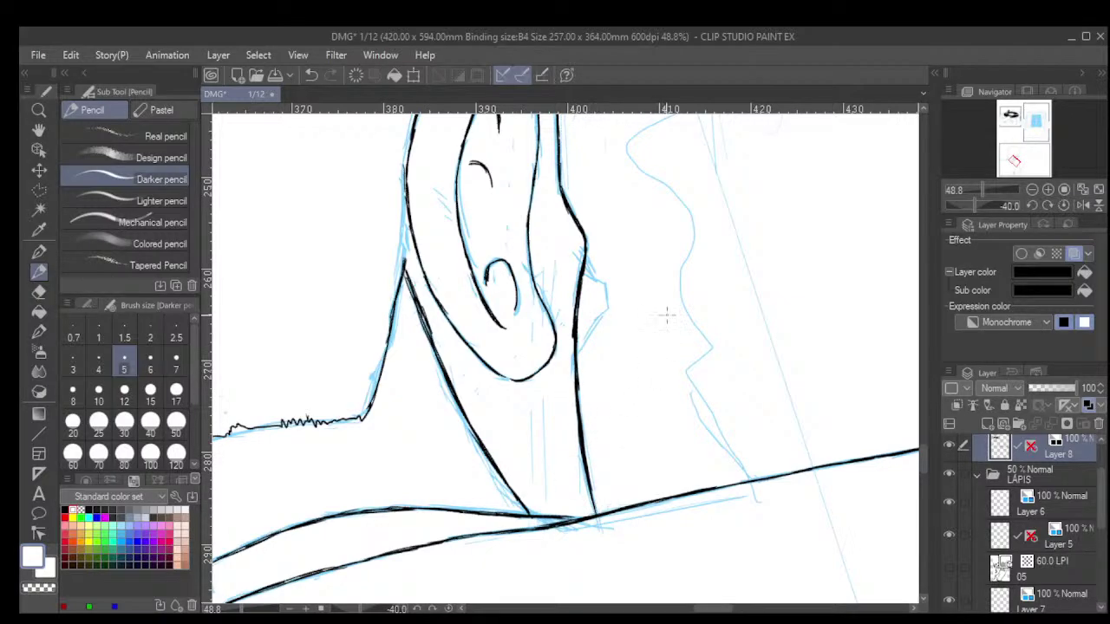
Ink the pointed nose tip projecting from the face contour beside the earlobe.
{"action": "mouse_move", "coordinate": [583, 270]}
{"action": "left_mouse_down"}
{"action": "mouse_move", "coordinate": [610, 333]}
{"action": "mouse_move", "coordinate": [606, 285]}
{"action": "mouse_move", "coordinate": [602, 332]}
{"action": "mouse_move", "coordinate": [607, 311]}
{"action": "mouse_move", "coordinate": [581, 348]}
{"action": "left_mouse_up"}
{"action": "left_click_drag", "start_coordinate": [602, 310], "coordinate": [577, 359]}
{"action": "scroll", "coordinate": [580, 359], "scroll_direction": "down", "scroll_amount": 6}
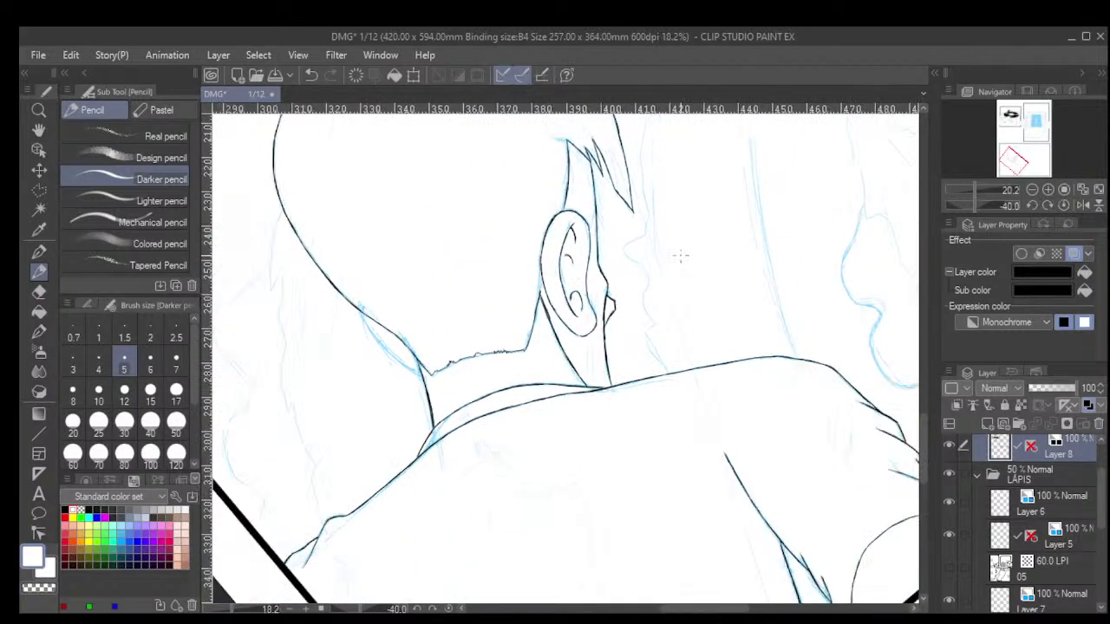
Ink the curved edge of the far ear bulging from the back of the head outline down to the neck.
{"action": "left_click_drag", "start_coordinate": [492, 315], "coordinate": [535, 367]}
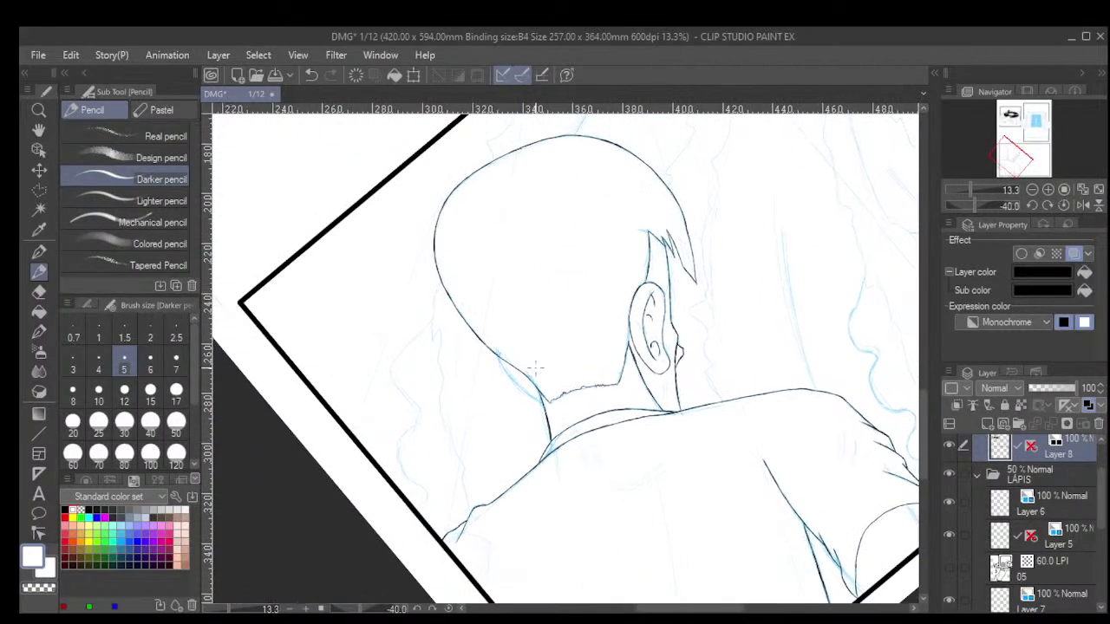
{"action": "key", "text": "asciicircum"}
{"action": "key", "text": "asciicircum"}
{"action": "key", "text": "asciicircum"}
{"action": "key", "text": "asciicircum"}
{"action": "key", "text": "asciicircum"}
{"action": "key", "text": "asciicircum"}
{"action": "key", "text": "asciicircum"}
{"action": "scroll", "coordinate": [534, 322], "scroll_direction": "up", "scroll_amount": 3}
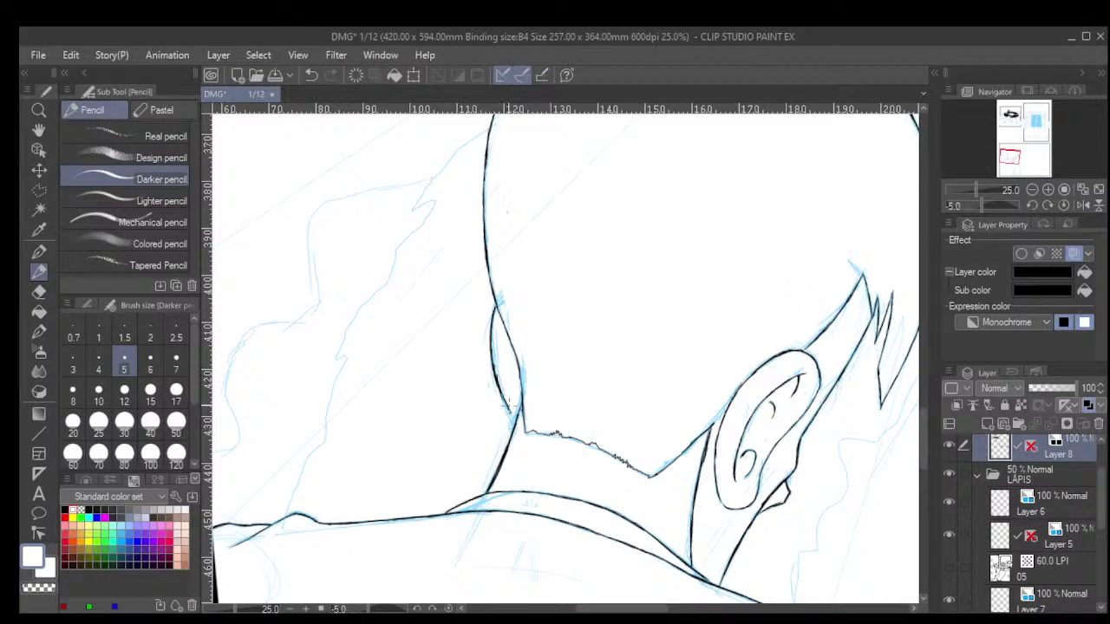
{"action": "scroll", "coordinate": [512, 414], "scroll_direction": "down", "scroll_amount": 2}
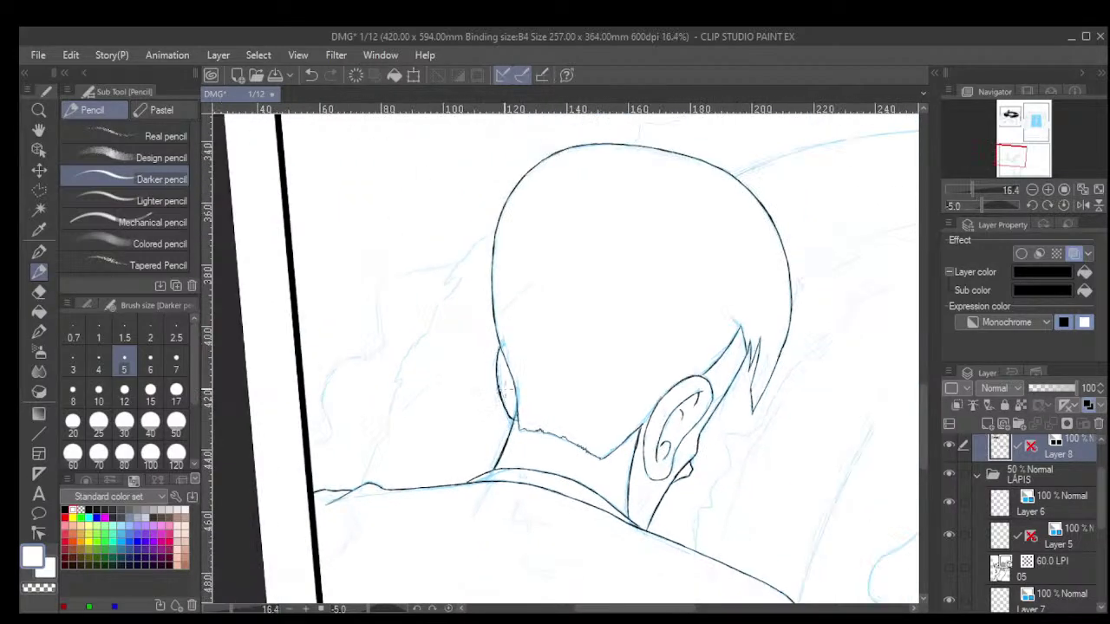
{"action": "scroll", "coordinate": [512, 416], "scroll_direction": "up", "scroll_amount": 1}
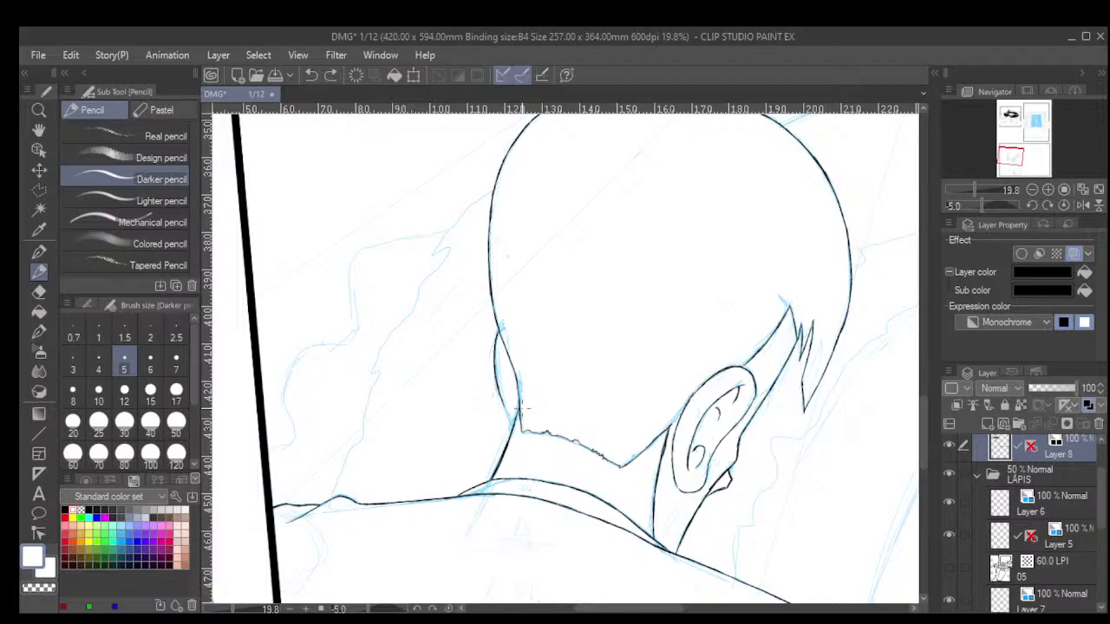
{"action": "left_click_drag", "start_coordinate": [497, 389], "coordinate": [503, 406]}
Ink the short vertical arm line inside the sleeve opening, from the cuff curve down to the panel border.
{"action": "scroll", "coordinate": [511, 425], "scroll_direction": "down", "scroll_amount": 6}
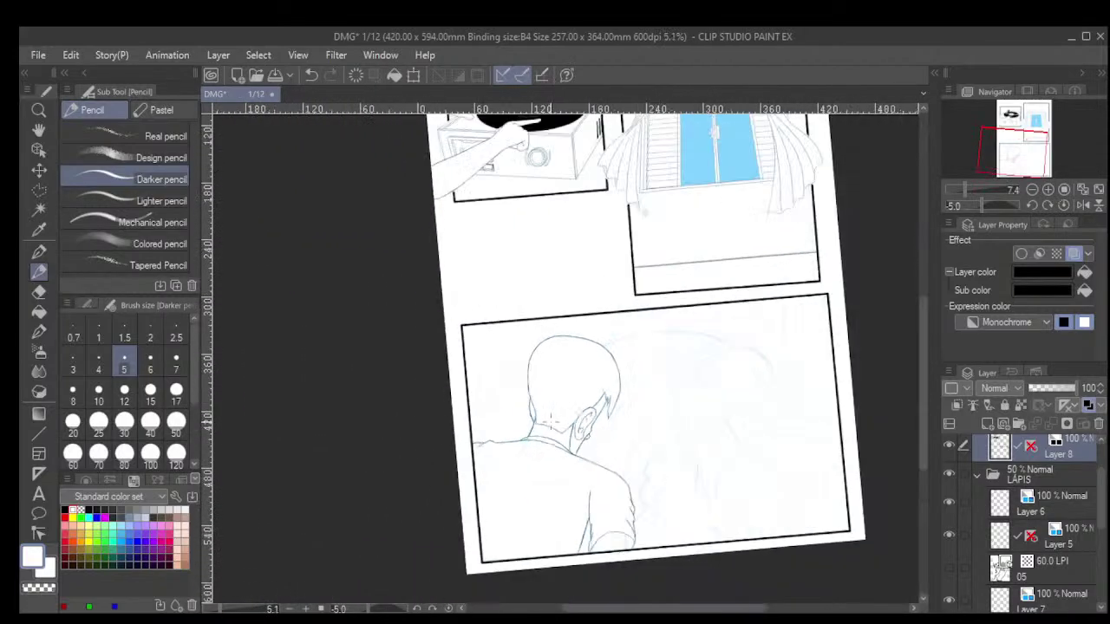
{"action": "left_click_drag", "start_coordinate": [625, 464], "coordinate": [592, 268]}
{"action": "scroll", "coordinate": [607, 383], "scroll_direction": "up", "scroll_amount": 3}
{"action": "scroll", "coordinate": [587, 381], "scroll_direction": "up", "scroll_amount": 4}
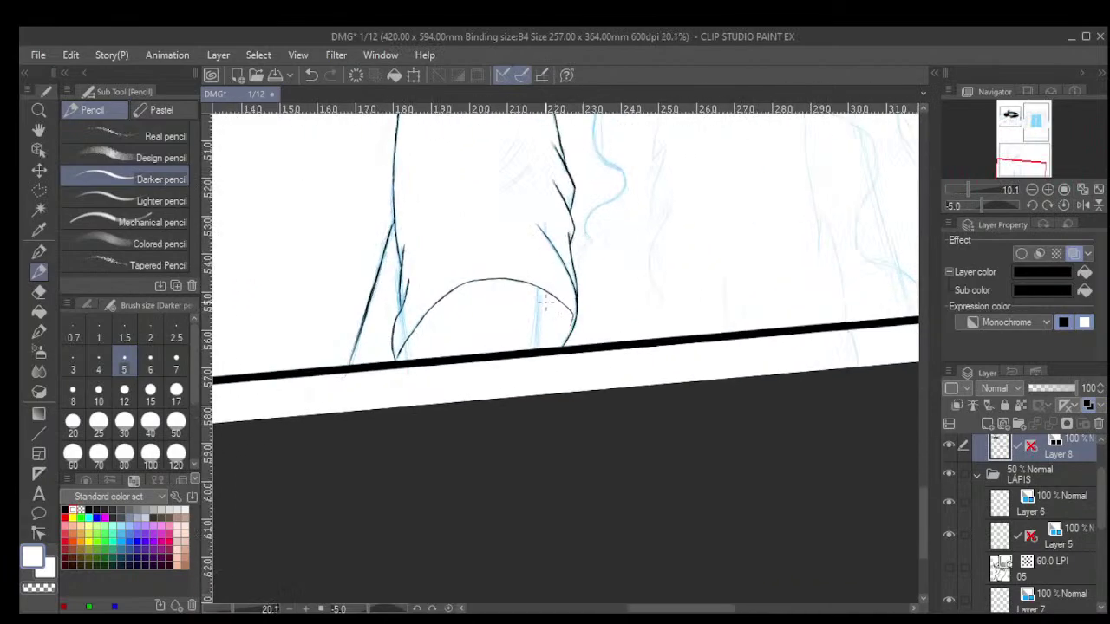
{"action": "left_click_drag", "start_coordinate": [537, 283], "coordinate": [536, 344]}
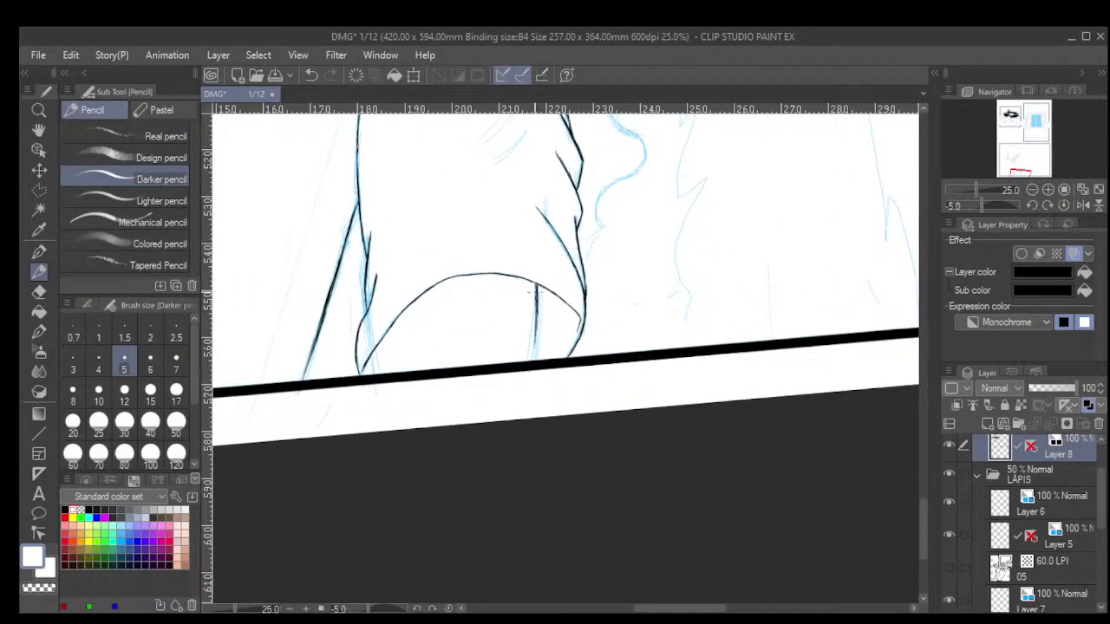
{"action": "left_click_drag", "start_coordinate": [535, 284], "coordinate": [536, 361]}
{"action": "left_click_drag", "start_coordinate": [537, 309], "coordinate": [535, 361]}
{"action": "scroll", "coordinate": [626, 226], "scroll_direction": "down", "scroll_amount": 3}
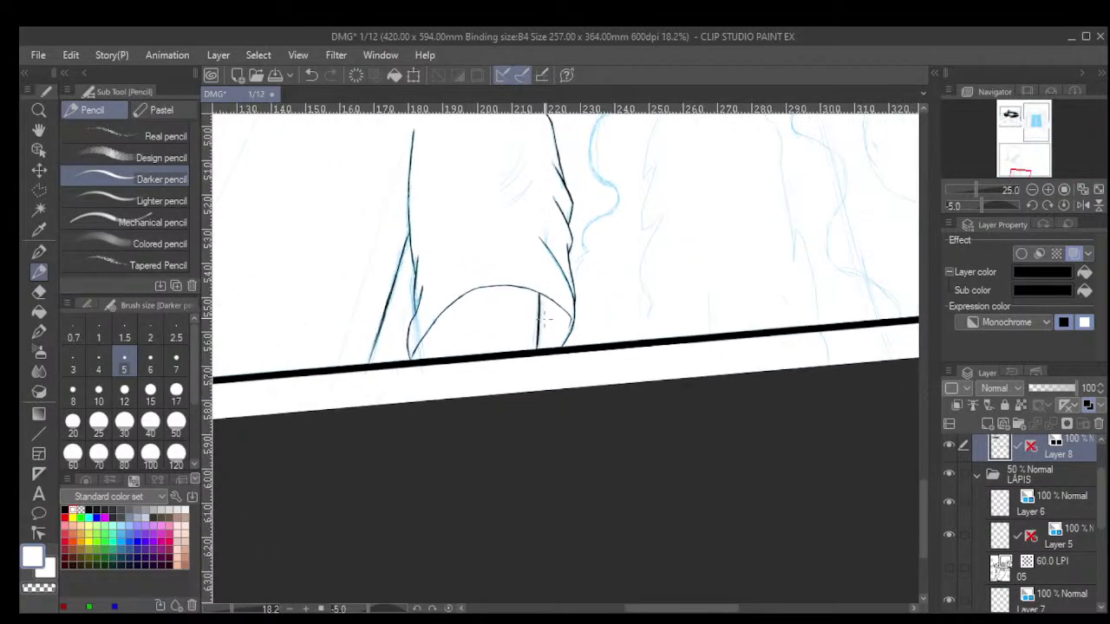
{"action": "scroll", "coordinate": [626, 226], "scroll_direction": "down", "scroll_amount": 1}
{"action": "scroll", "coordinate": [579, 263], "scroll_direction": "up", "scroll_amount": 2}
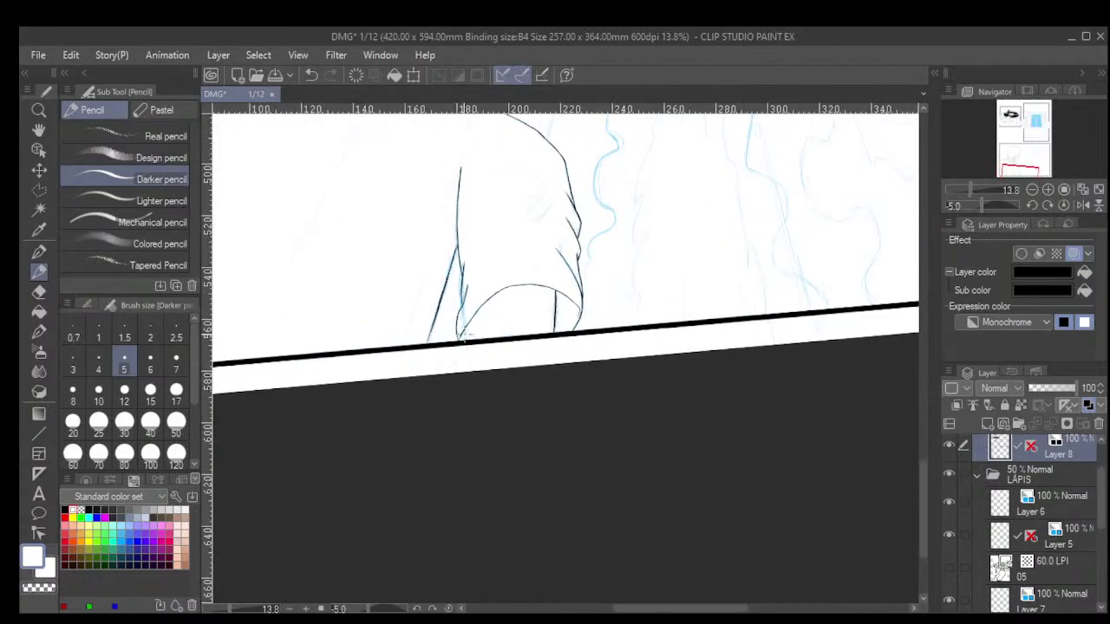
Examine the inked figure in the context of the whole page, including the record player and window panels above.
{"action": "scroll", "coordinate": [454, 366], "scroll_direction": "down", "scroll_amount": 3}
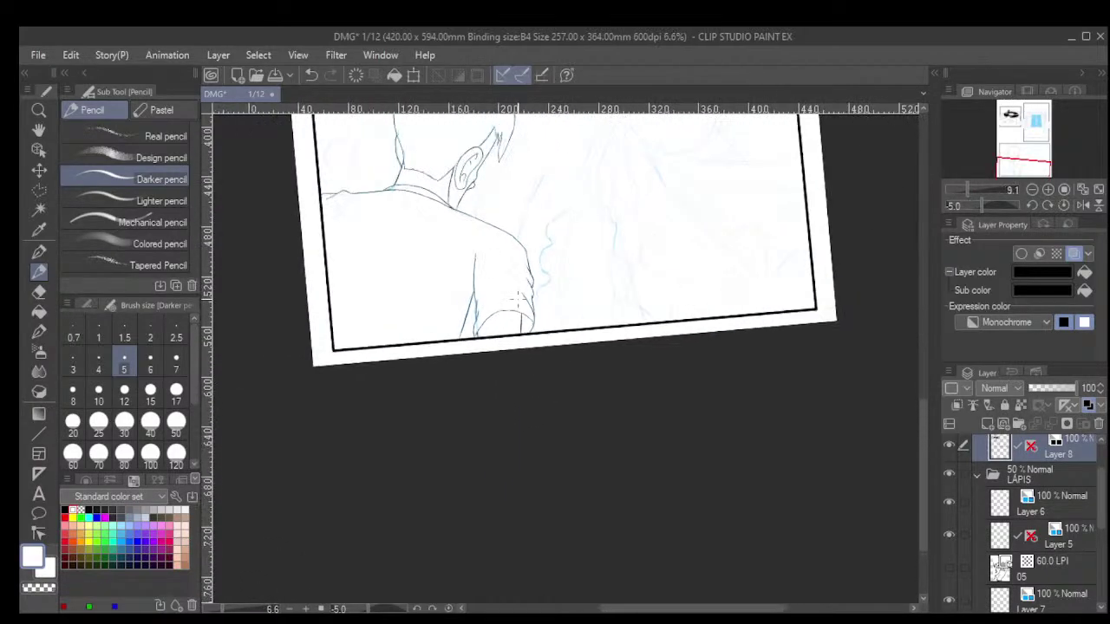
{"action": "left_click_drag", "start_coordinate": [436, 268], "coordinate": [506, 372]}
{"action": "scroll", "coordinate": [540, 327], "scroll_direction": "down", "scroll_amount": 1}
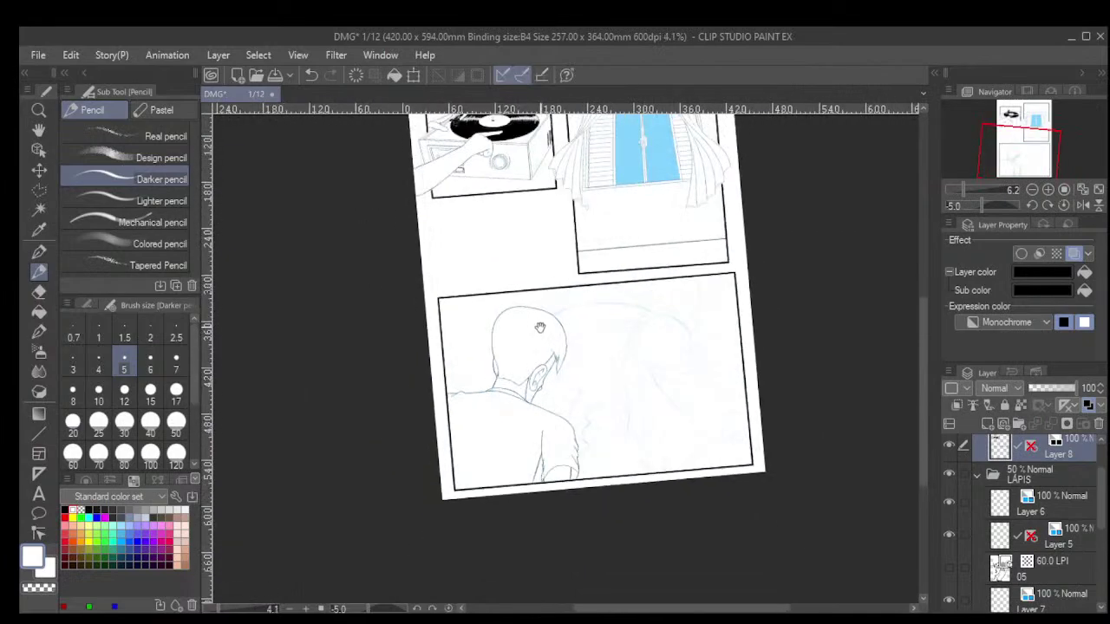
{"action": "key", "text": "shift+6"}
{"action": "key", "text": "ctrl+z"}
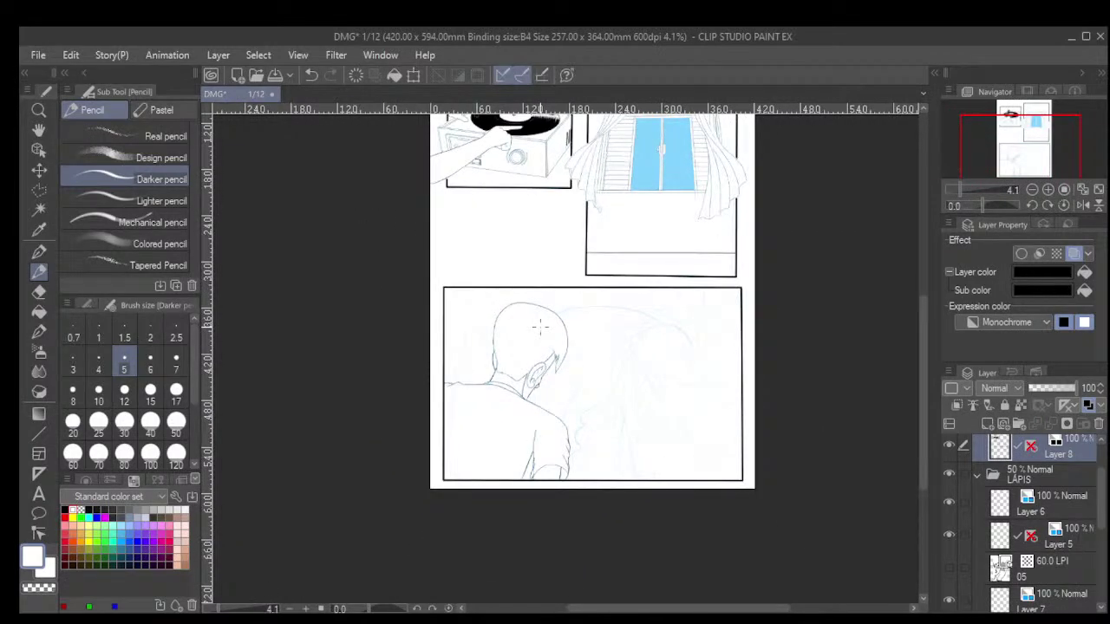
{"action": "left_click_drag", "start_coordinate": [627, 189], "coordinate": [610, 329]}
{"action": "scroll", "coordinate": [646, 347], "scroll_direction": "up", "scroll_amount": 2}
{"action": "scroll", "coordinate": [646, 347], "scroll_direction": "down", "scroll_amount": 2}
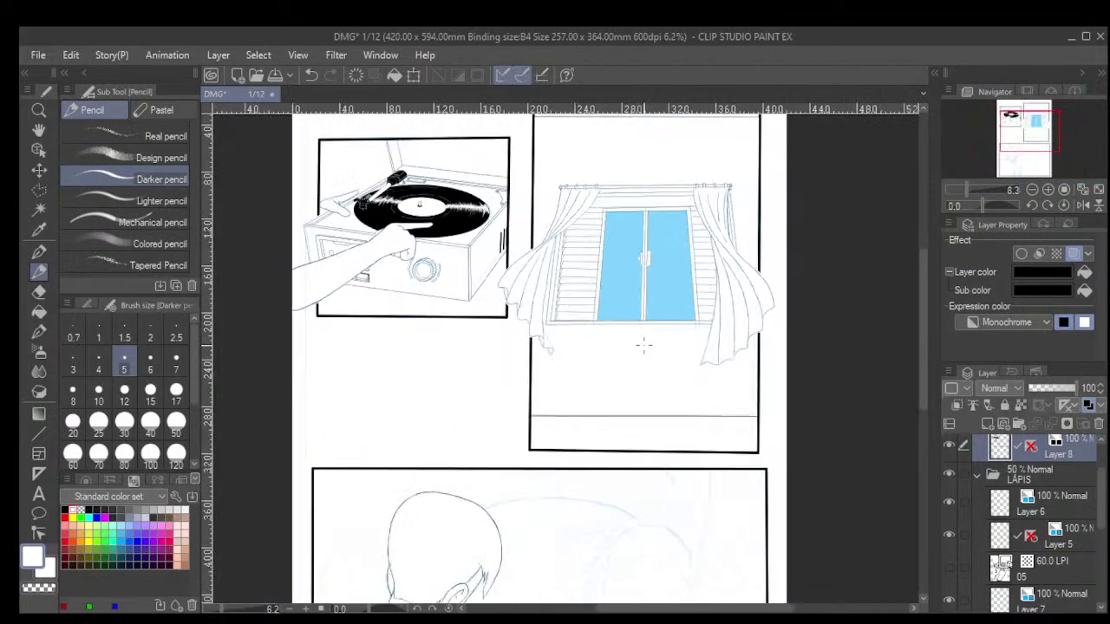
{"action": "left_click_drag", "start_coordinate": [626, 469], "coordinate": [597, 401]}
Set the Darker pencil size to 6 and ink the upper-left arc of the sketched circle with short overlapping hatch strokes.
{"action": "scroll", "coordinate": [537, 407], "scroll_direction": "up", "scroll_amount": 4}
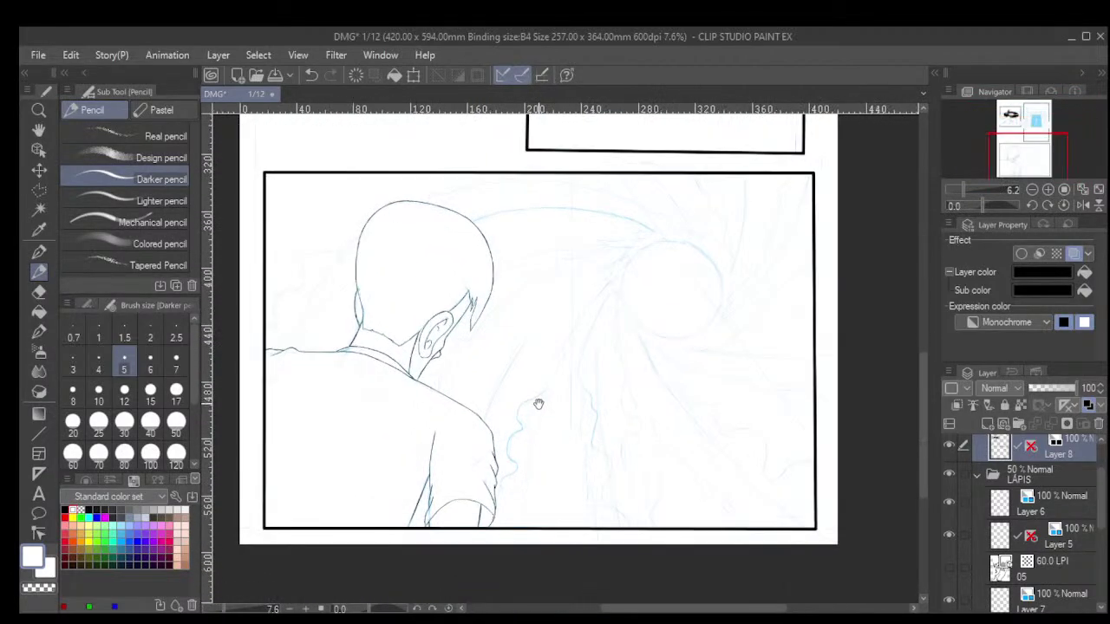
{"action": "scroll", "coordinate": [602, 393], "scroll_direction": "up", "scroll_amount": 3}
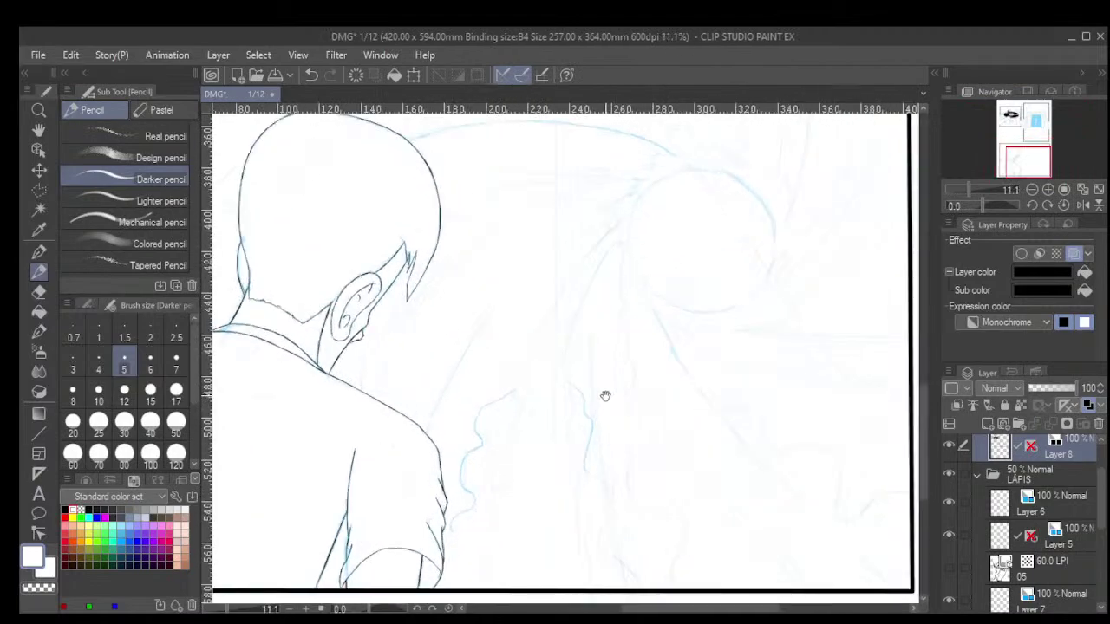
{"action": "left_click_drag", "start_coordinate": [608, 325], "coordinate": [601, 341]}
{"action": "left_click_drag", "start_coordinate": [638, 286], "coordinate": [634, 347]}
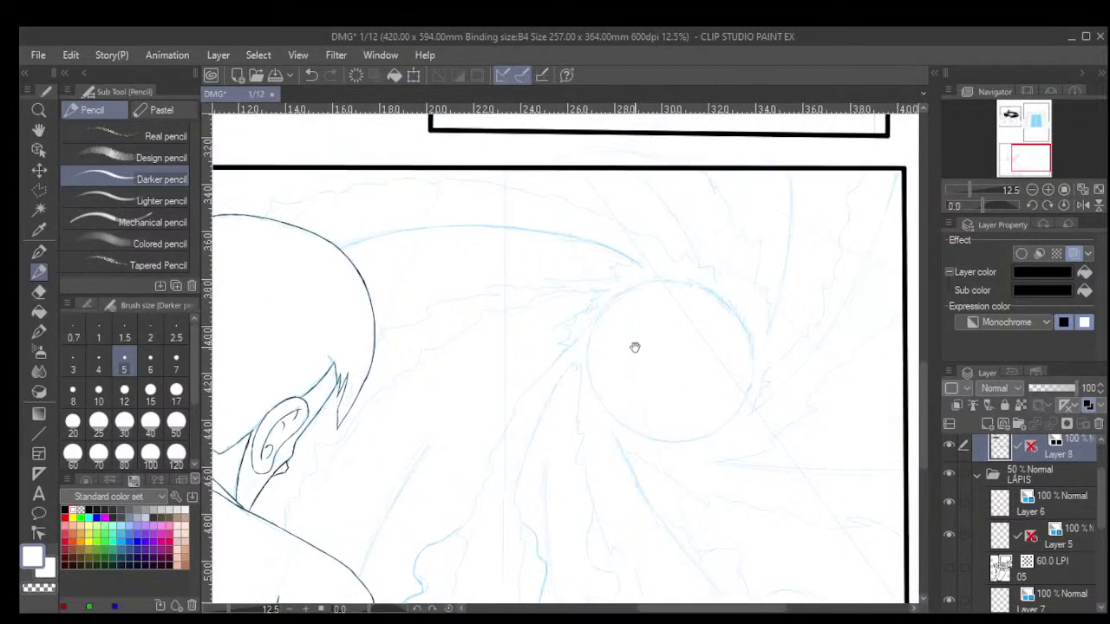
{"action": "key", "text": "minus"}
{"action": "key", "text": "minus"}
{"action": "key", "text": "minus"}
{"action": "key", "text": "minus"}
{"action": "key", "text": "minus"}
{"action": "key", "text": "minus"}
{"action": "key", "text": "minus"}
{"action": "key", "text": "minus"}
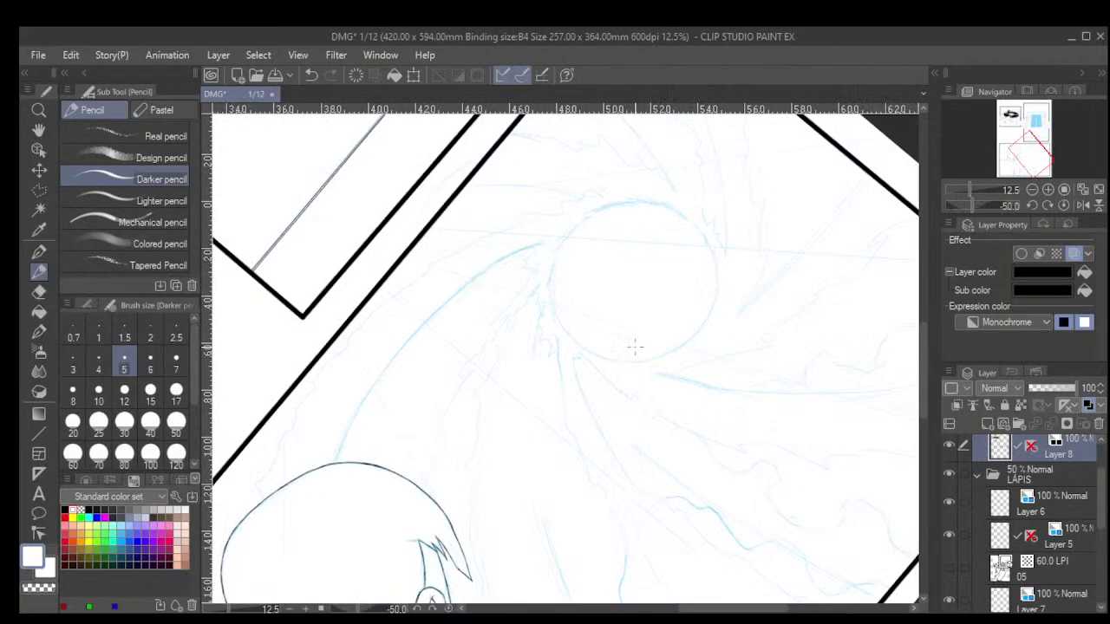
{"action": "left_click", "coordinate": [150, 362]}
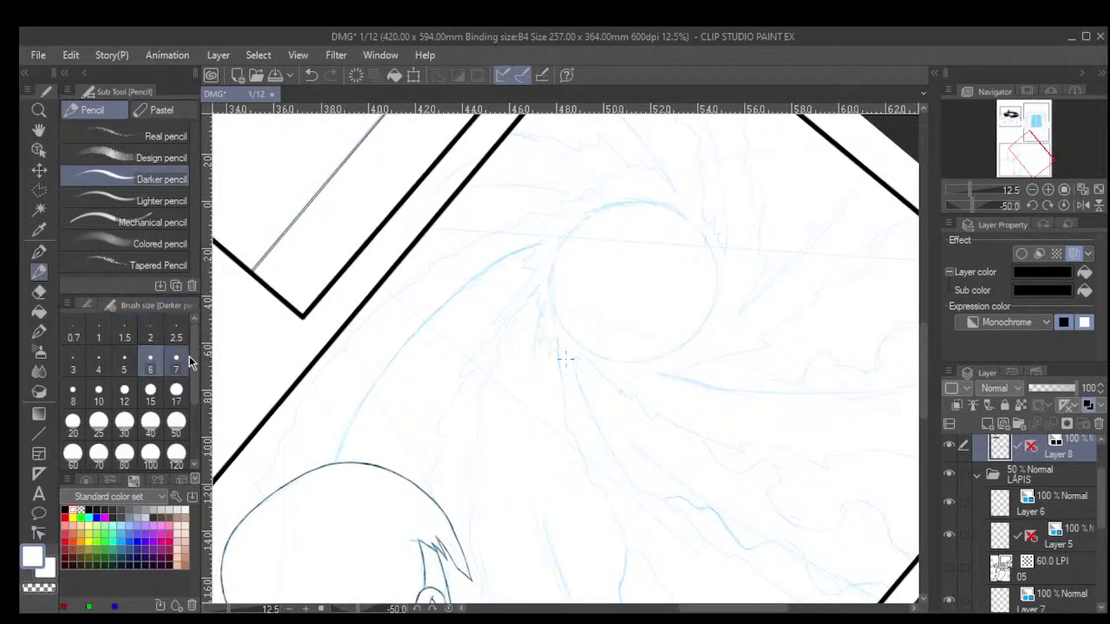
{"action": "scroll", "coordinate": [664, 253], "scroll_direction": "up", "scroll_amount": 3}
{"action": "mouse_move", "coordinate": [526, 176]}
{"action": "left_mouse_down"}
{"action": "mouse_move", "coordinate": [483, 199]}
{"action": "mouse_move", "coordinate": [513, 191]}
{"action": "mouse_move", "coordinate": [479, 213]}
{"action": "mouse_move", "coordinate": [496, 188]}
{"action": "mouse_move", "coordinate": [426, 275]}
{"action": "mouse_move", "coordinate": [441, 274]}
{"action": "mouse_move", "coordinate": [419, 348]}
{"action": "left_mouse_up"}
{"action": "left_click_drag", "start_coordinate": [429, 296], "coordinate": [416, 347]}
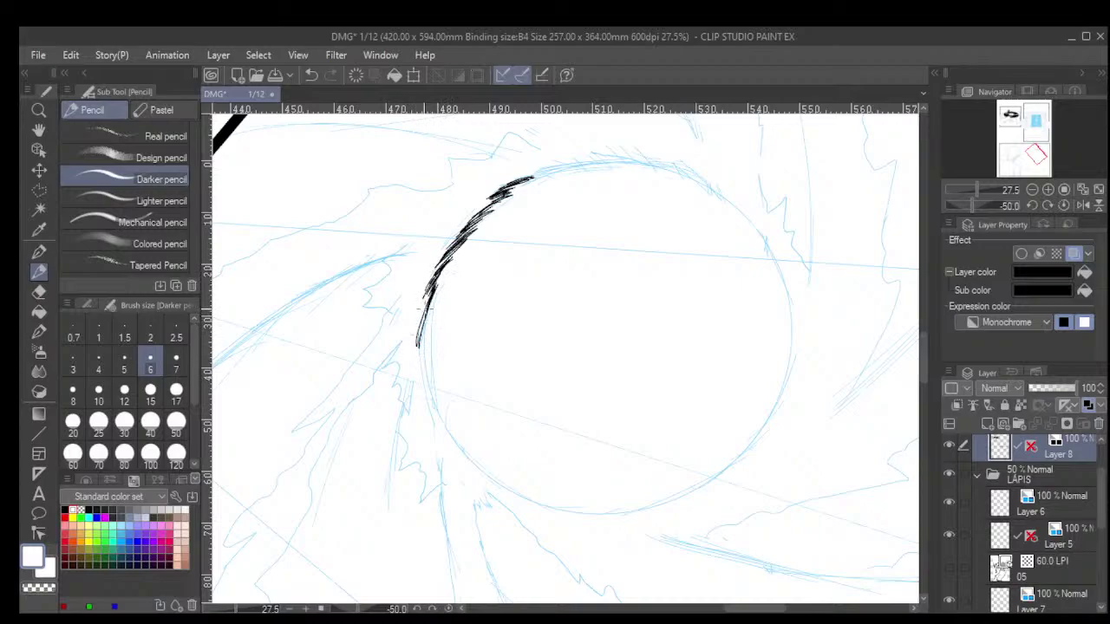
{"action": "mouse_move", "coordinate": [435, 295]}
{"action": "left_mouse_down"}
{"action": "mouse_move", "coordinate": [423, 392]}
{"action": "mouse_move", "coordinate": [462, 449]}
{"action": "mouse_move", "coordinate": [423, 367]}
{"action": "mouse_move", "coordinate": [450, 453]}
{"action": "left_mouse_up"}
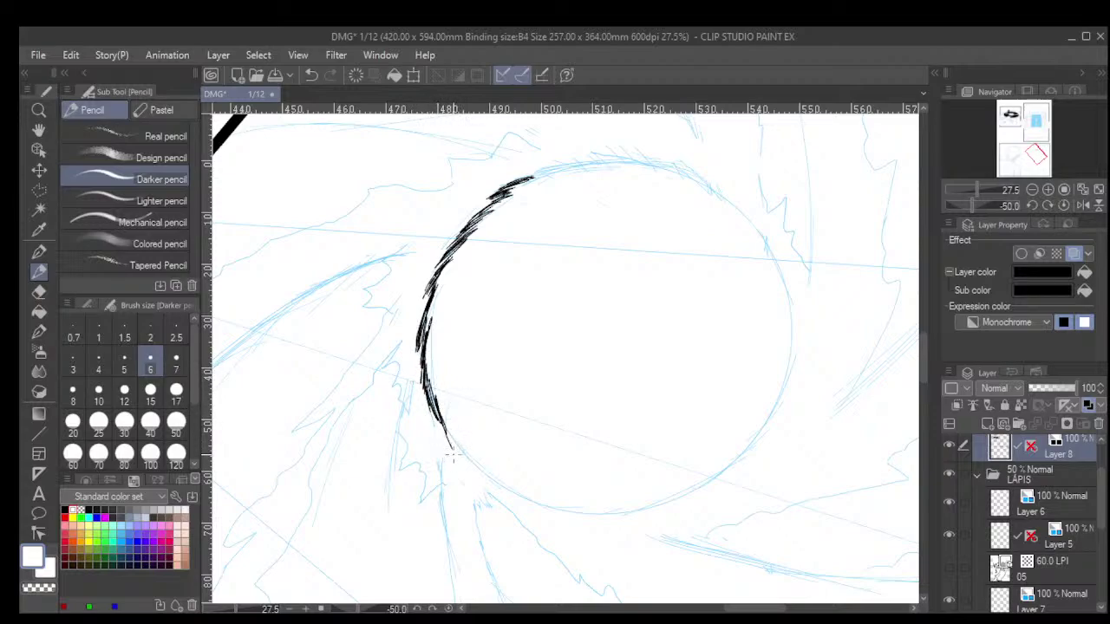
{"action": "mouse_move", "coordinate": [447, 408]}
{"action": "left_mouse_down"}
{"action": "mouse_move", "coordinate": [456, 457]}
{"action": "mouse_move", "coordinate": [468, 472]}
{"action": "mouse_move", "coordinate": [458, 438]}
{"action": "mouse_move", "coordinate": [507, 500]}
{"action": "left_mouse_up"}
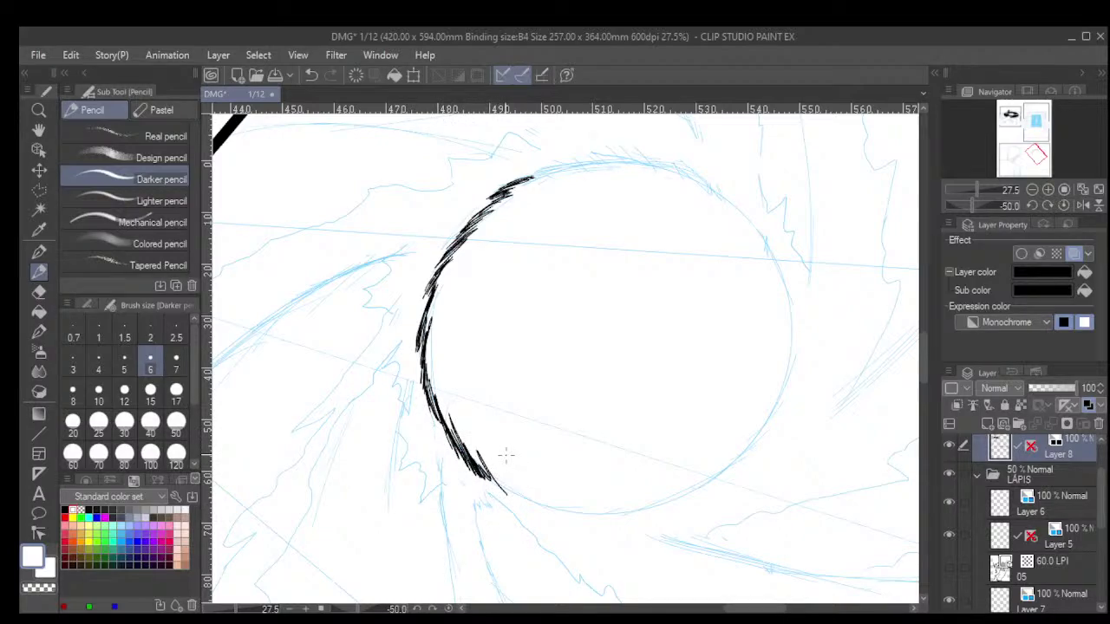
Extend the circle's hatched outline from its left side round to the lower left, following the blue sketch.
{"action": "key", "text": "minus"}
{"action": "key", "text": "minus"}
{"action": "key", "text": "minus"}
{"action": "key", "text": "minus"}
{"action": "key", "text": "minus"}
{"action": "key", "text": "minus"}
{"action": "key", "text": "minus"}
{"action": "key", "text": "minus"}
{"action": "key", "text": "asciicircum"}
{"action": "key", "text": "asciicircum"}
{"action": "key", "text": "asciicircum"}
{"action": "key", "text": "asciicircum"}
{"action": "key", "text": "asciicircum"}
{"action": "key", "text": "asciicircum"}
{"action": "key", "text": "asciicircum"}
{"action": "key", "text": "asciicircum"}
{"action": "key", "text": "asciicircum"}
{"action": "key", "text": "asciicircum"}
{"action": "key", "text": "asciicircum"}
{"action": "key", "text": "asciicircum"}
{"action": "key", "text": "asciicircum"}
{"action": "key", "text": "asciicircum"}
{"action": "key", "text": "asciicircum"}
{"action": "key", "text": "asciicircum"}
{"action": "key", "text": "asciicircum"}
{"action": "key", "text": "asciicircum"}
{"action": "key", "text": "asciicircum"}
{"action": "key", "text": "asciicircum"}
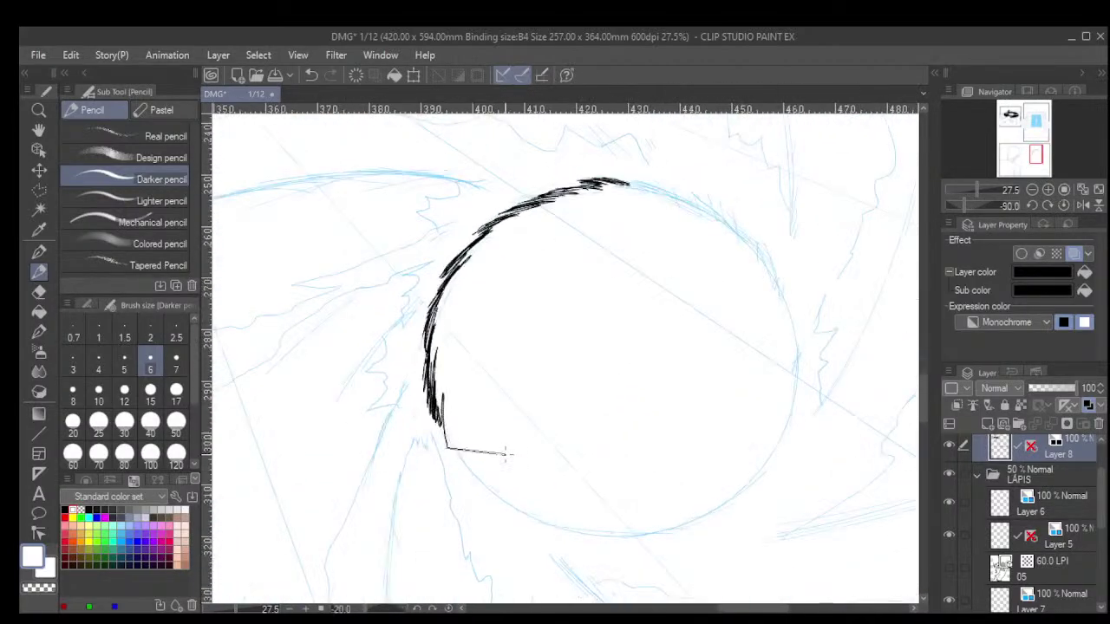
{"action": "key", "text": "asciicircum"}
{"action": "key", "text": "asciicircum"}
{"action": "key", "text": "asciicircum"}
{"action": "key", "text": "asciicircum"}
{"action": "scroll", "coordinate": [505, 454], "scroll_direction": "down", "scroll_amount": 5}
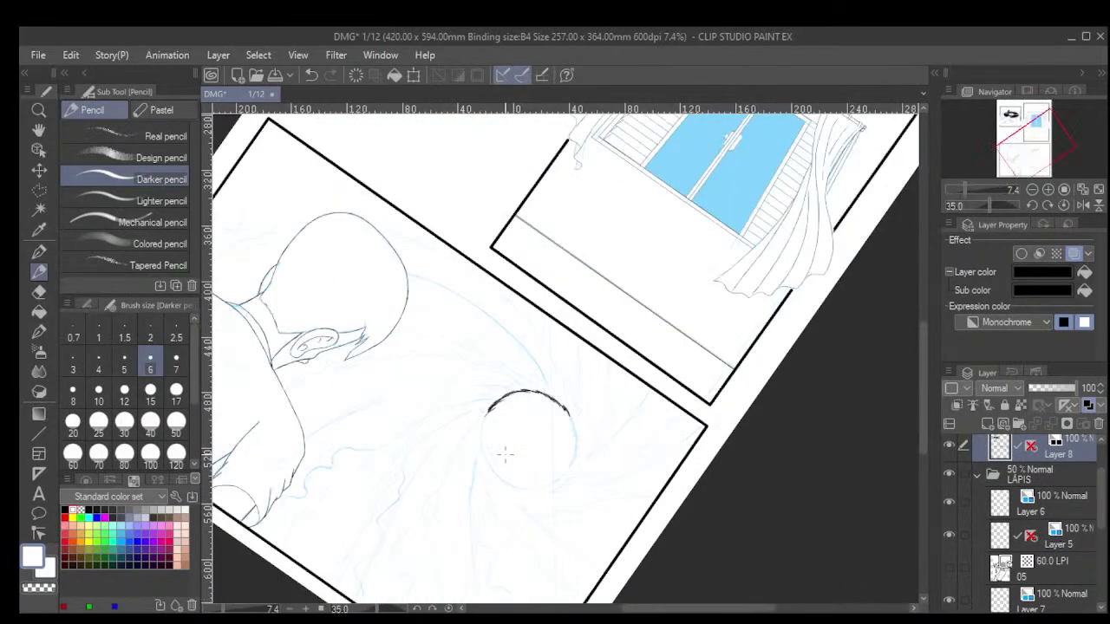
{"action": "key", "text": "asciicircum"}
{"action": "key", "text": "asciicircum"}
{"action": "key", "text": "asciicircum"}
{"action": "key", "text": "minus"}
{"action": "key", "text": "minus"}
{"action": "key", "text": "minus"}
{"action": "key", "text": "minus"}
{"action": "key", "text": "minus"}
{"action": "key", "text": "minus"}
{"action": "key", "text": "minus"}
{"action": "key", "text": "minus"}
{"action": "key", "text": "minus"}
{"action": "key", "text": "minus"}
{"action": "key", "text": "minus"}
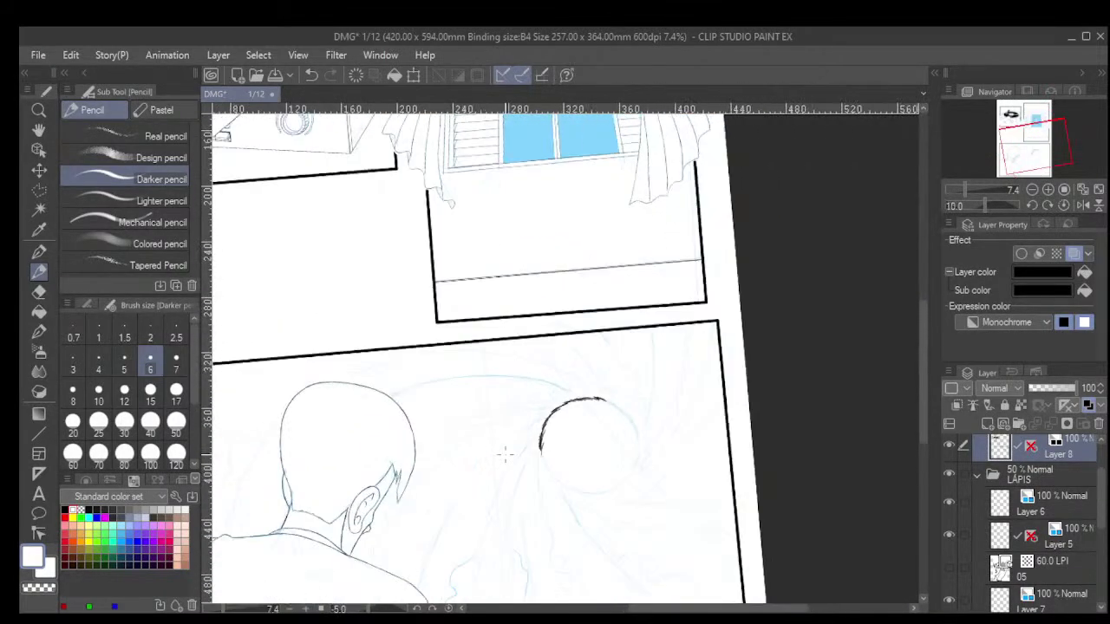
{"action": "left_click_drag", "start_coordinate": [601, 503], "coordinate": [451, 389]}
{"action": "scroll", "coordinate": [451, 382], "scroll_direction": "up", "scroll_amount": 5}
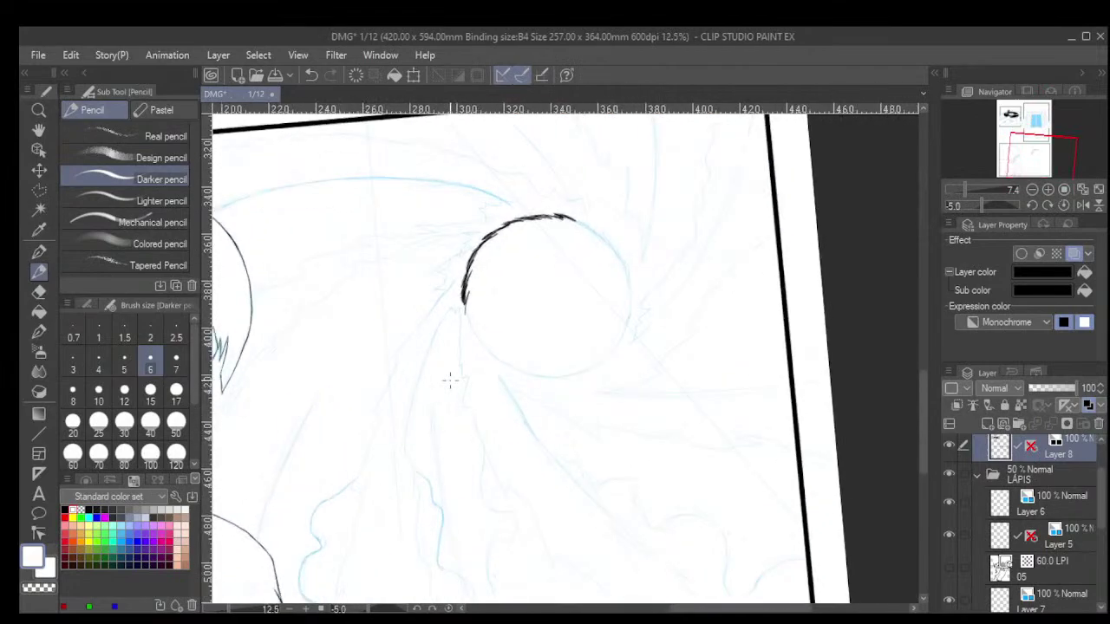
{"action": "scroll", "coordinate": [520, 295], "scroll_direction": "up", "scroll_amount": 2}
{"action": "mouse_move", "coordinate": [428, 209]}
{"action": "left_mouse_down"}
{"action": "mouse_move", "coordinate": [427, 268]}
{"action": "mouse_move", "coordinate": [434, 227]}
{"action": "mouse_move", "coordinate": [434, 298]}
{"action": "mouse_move", "coordinate": [433, 261]}
{"action": "mouse_move", "coordinate": [446, 323]}
{"action": "mouse_move", "coordinate": [448, 277]}
{"action": "mouse_move", "coordinate": [454, 330]}
{"action": "mouse_move", "coordinate": [450, 293]}
{"action": "mouse_move", "coordinate": [473, 360]}
{"action": "mouse_move", "coordinate": [471, 323]}
{"action": "mouse_move", "coordinate": [491, 358]}
{"action": "mouse_move", "coordinate": [477, 320]}
{"action": "mouse_move", "coordinate": [505, 384]}
{"action": "mouse_move", "coordinate": [513, 377]}
{"action": "mouse_move", "coordinate": [503, 361]}
{"action": "mouse_move", "coordinate": [520, 375]}
{"action": "mouse_move", "coordinate": [501, 345]}
{"action": "mouse_move", "coordinate": [533, 372]}
{"action": "left_mouse_up"}
Ink the bottom arc of the circle with the same dense short strokes, from the lower left toward the lower right.
{"action": "key", "text": "asciicircum"}
{"action": "key", "text": "asciicircum"}
{"action": "key", "text": "asciicircum"}
{"action": "key", "text": "asciicircum"}
{"action": "key", "text": "asciicircum"}
{"action": "key", "text": "asciicircum"}
{"action": "key", "text": "asciicircum"}
{"action": "key", "text": "asciicircum"}
{"action": "key", "text": "asciicircum"}
{"action": "key", "text": "asciicircum"}
{"action": "key", "text": "asciicircum"}
{"action": "key", "text": "asciicircum"}
{"action": "key", "text": "asciicircum"}
{"action": "key", "text": "asciicircum"}
{"action": "key", "text": "asciicircum"}
{"action": "key", "text": "asciicircum"}
{"action": "key", "text": "asciicircum"}
{"action": "key", "text": "asciicircum"}
{"action": "key", "text": "asciicircum"}
{"action": "key", "text": "asciicircum"}
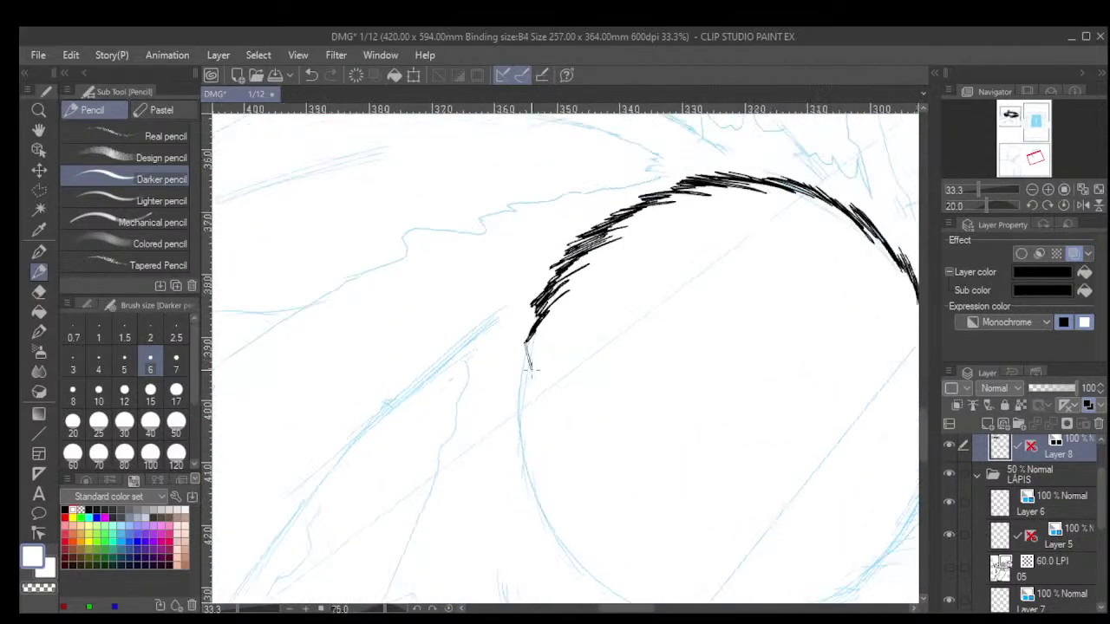
{"action": "left_click_drag", "start_coordinate": [586, 408], "coordinate": [587, 304]}
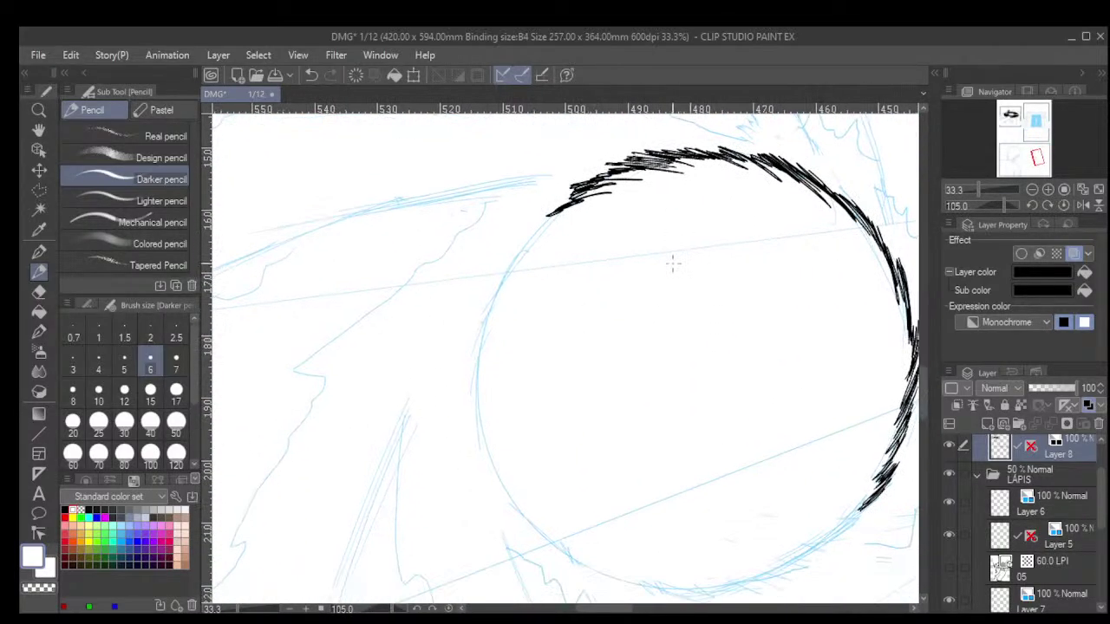
{"action": "mouse_move", "coordinate": [560, 217]}
{"action": "left_mouse_down"}
{"action": "mouse_move", "coordinate": [532, 222]}
{"action": "mouse_move", "coordinate": [568, 213]}
{"action": "mouse_move", "coordinate": [513, 251]}
{"action": "mouse_move", "coordinate": [531, 253]}
{"action": "mouse_move", "coordinate": [541, 236]}
{"action": "mouse_move", "coordinate": [507, 255]}
{"action": "mouse_move", "coordinate": [498, 272]}
{"action": "mouse_move", "coordinate": [506, 282]}
{"action": "mouse_move", "coordinate": [521, 261]}
{"action": "mouse_move", "coordinate": [489, 290]}
{"action": "mouse_move", "coordinate": [515, 272]}
{"action": "mouse_move", "coordinate": [486, 341]}
{"action": "left_mouse_up"}
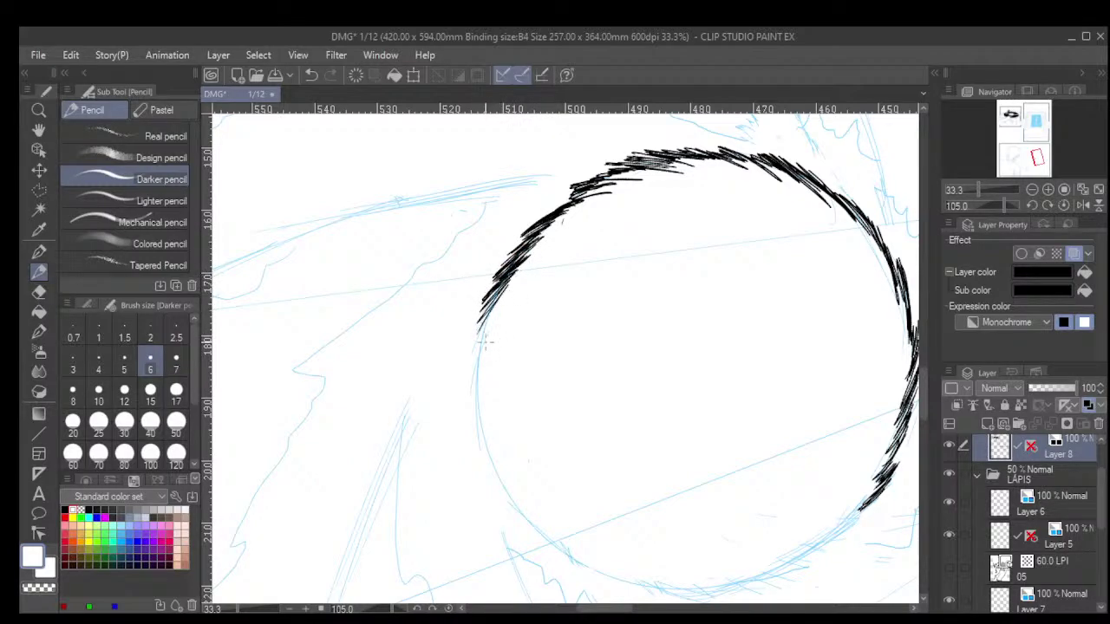
{"action": "mouse_move", "coordinate": [508, 277]}
{"action": "left_mouse_down"}
{"action": "mouse_move", "coordinate": [469, 338]}
{"action": "mouse_move", "coordinate": [488, 364]}
{"action": "mouse_move", "coordinate": [490, 325]}
{"action": "mouse_move", "coordinate": [469, 343]}
{"action": "mouse_move", "coordinate": [473, 384]}
{"action": "mouse_move", "coordinate": [488, 345]}
{"action": "mouse_move", "coordinate": [469, 386]}
{"action": "mouse_move", "coordinate": [485, 340]}
{"action": "mouse_move", "coordinate": [468, 436]}
{"action": "left_mouse_up"}
{"action": "mouse_move", "coordinate": [485, 381]}
{"action": "left_mouse_down"}
{"action": "mouse_move", "coordinate": [472, 433]}
{"action": "mouse_move", "coordinate": [475, 408]}
{"action": "mouse_move", "coordinate": [481, 453]}
{"action": "mouse_move", "coordinate": [490, 388]}
{"action": "mouse_move", "coordinate": [480, 468]}
{"action": "mouse_move", "coordinate": [495, 476]}
{"action": "left_mouse_up"}
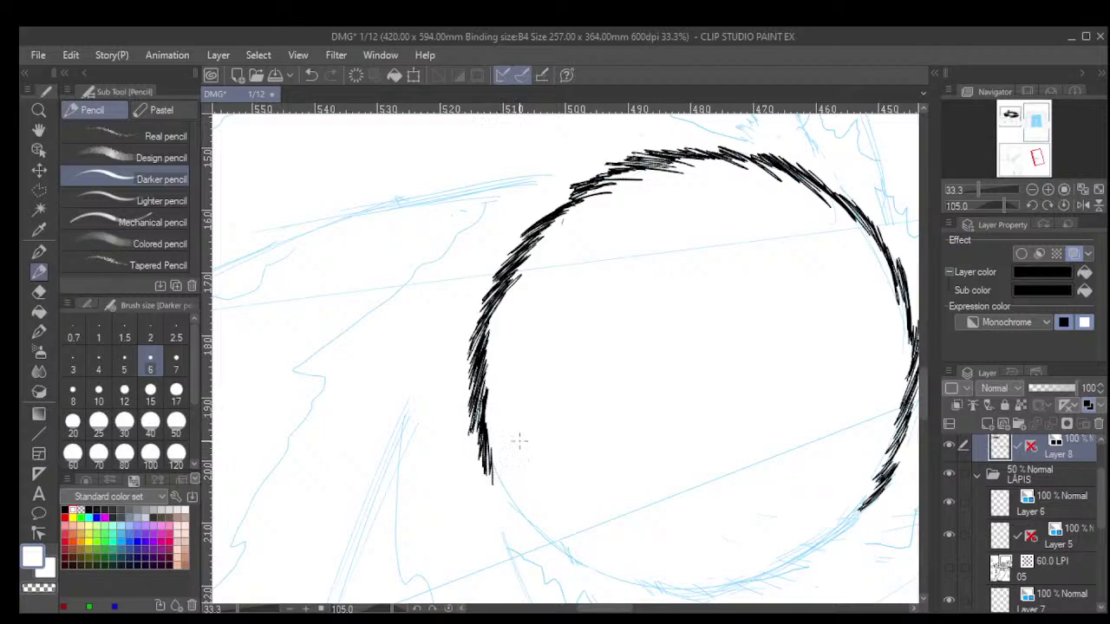
Ink the circle's right side with overlapping hatch strokes, from the lower right up toward the upper right.
{"action": "key", "text": "shift+6"}
{"action": "key", "text": "shift+6"}
{"action": "key", "text": "shift+6"}
{"action": "key", "text": "shift+6"}
{"action": "key", "text": "shift+6"}
{"action": "key", "text": "shift+6"}
{"action": "key", "text": "shift+6"}
{"action": "key", "text": "shift+6"}
{"action": "key", "text": "shift+6"}
{"action": "key", "text": "shift+6"}
{"action": "key", "text": "shift+6"}
{"action": "key", "text": "shift+6"}
{"action": "key", "text": "shift+6"}
{"action": "key", "text": "shift+6"}
{"action": "key", "text": "shift+6"}
{"action": "key", "text": "shift+6"}
{"action": "key", "text": "shift+6"}
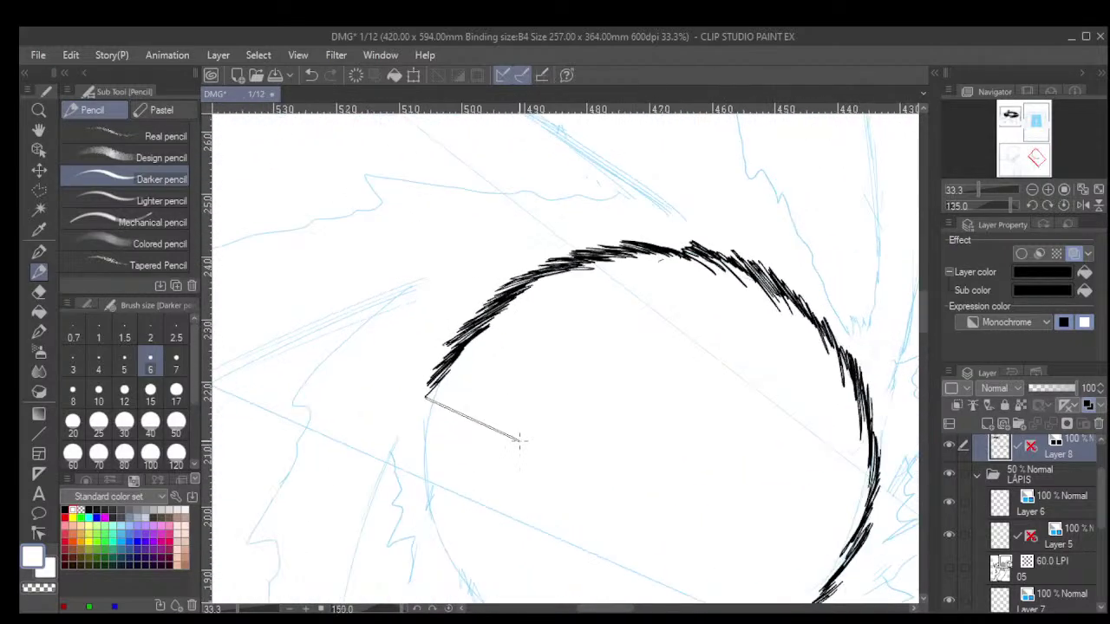
{"action": "left_click_drag", "start_coordinate": [520, 441], "coordinate": [646, 356]}
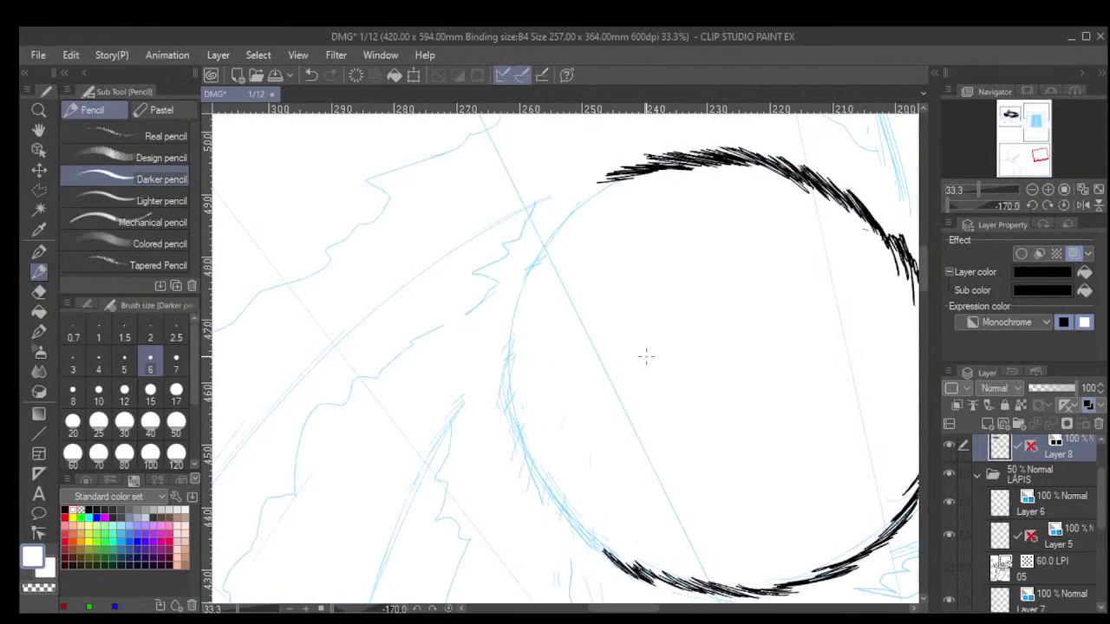
{"action": "mouse_move", "coordinate": [628, 180]}
{"action": "left_mouse_down"}
{"action": "mouse_move", "coordinate": [566, 204]}
{"action": "mouse_move", "coordinate": [547, 230]}
{"action": "mouse_move", "coordinate": [557, 240]}
{"action": "mouse_move", "coordinate": [548, 232]}
{"action": "mouse_move", "coordinate": [559, 228]}
{"action": "mouse_move", "coordinate": [504, 305]}
{"action": "mouse_move", "coordinate": [528, 295]}
{"action": "mouse_move", "coordinate": [504, 348]}
{"action": "mouse_move", "coordinate": [524, 357]}
{"action": "mouse_move", "coordinate": [518, 321]}
{"action": "mouse_move", "coordinate": [501, 351]}
{"action": "mouse_move", "coordinate": [518, 316]}
{"action": "mouse_move", "coordinate": [500, 385]}
{"action": "mouse_move", "coordinate": [517, 381]}
{"action": "mouse_move", "coordinate": [511, 399]}
{"action": "mouse_move", "coordinate": [541, 405]}
{"action": "mouse_move", "coordinate": [521, 434]}
{"action": "mouse_move", "coordinate": [522, 393]}
{"action": "mouse_move", "coordinate": [504, 416]}
{"action": "mouse_move", "coordinate": [514, 434]}
{"action": "mouse_move", "coordinate": [519, 422]}
{"action": "mouse_move", "coordinate": [518, 441]}
{"action": "mouse_move", "coordinate": [528, 414]}
{"action": "mouse_move", "coordinate": [525, 460]}
{"action": "mouse_move", "coordinate": [547, 510]}
{"action": "left_mouse_up"}
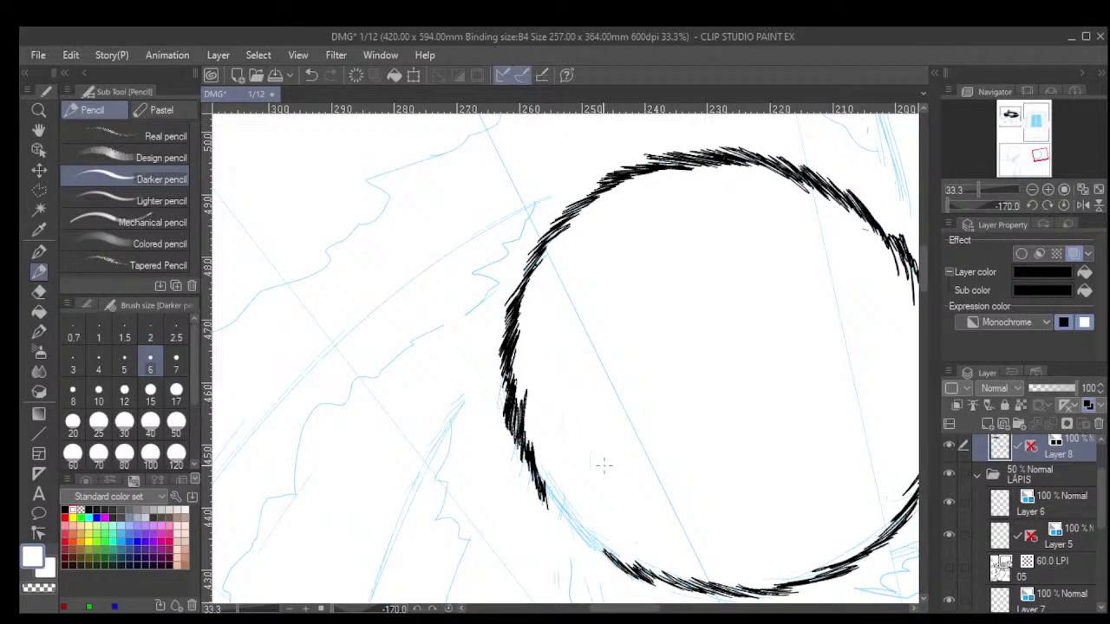
Close the remaining gap at the circle's upper right with short hatch strokes joining both ends of the outline.
{"action": "key", "text": "shift+6"}
{"action": "key", "text": "shift+6"}
{"action": "key", "text": "shift+6"}
{"action": "key", "text": "shift+6"}
{"action": "key", "text": "shift+6"}
{"action": "key", "text": "shift+6"}
{"action": "key", "text": "shift+6"}
{"action": "key", "text": "shift+6"}
{"action": "key", "text": "shift+6"}
{"action": "key", "text": "shift+6"}
{"action": "key", "text": "shift+6"}
{"action": "left_click_drag", "start_coordinate": [555, 513], "coordinate": [593, 348]}
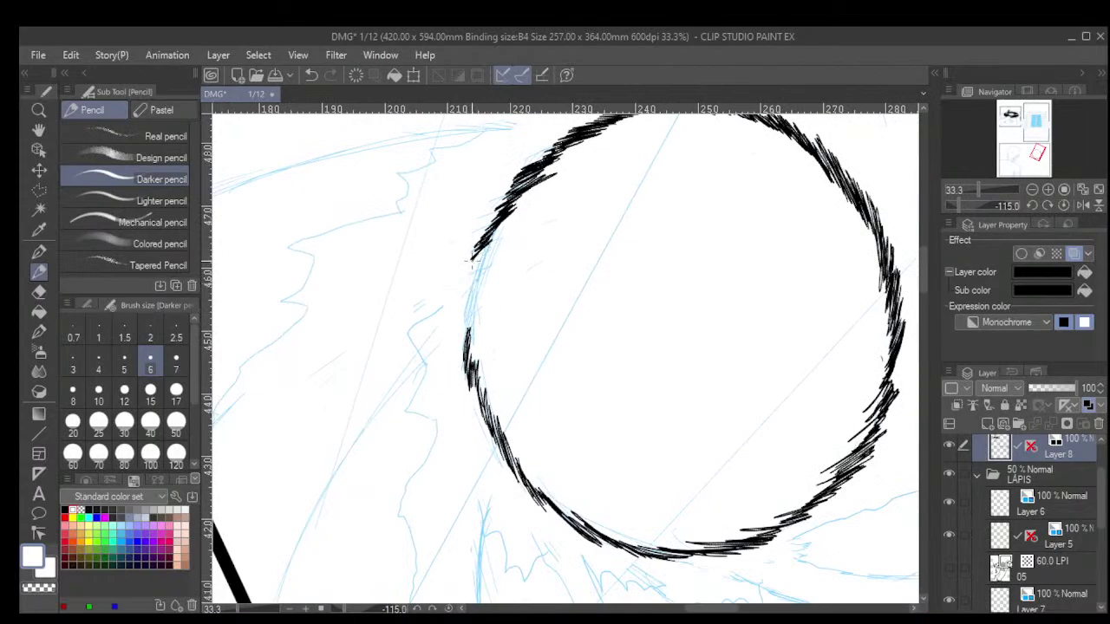
{"action": "left_click_drag", "start_coordinate": [471, 259], "coordinate": [467, 298]}
{"action": "mouse_move", "coordinate": [482, 258]}
{"action": "left_mouse_down"}
{"action": "mouse_move", "coordinate": [449, 344]}
{"action": "mouse_move", "coordinate": [461, 299]}
{"action": "mouse_move", "coordinate": [452, 381]}
{"action": "left_mouse_up"}
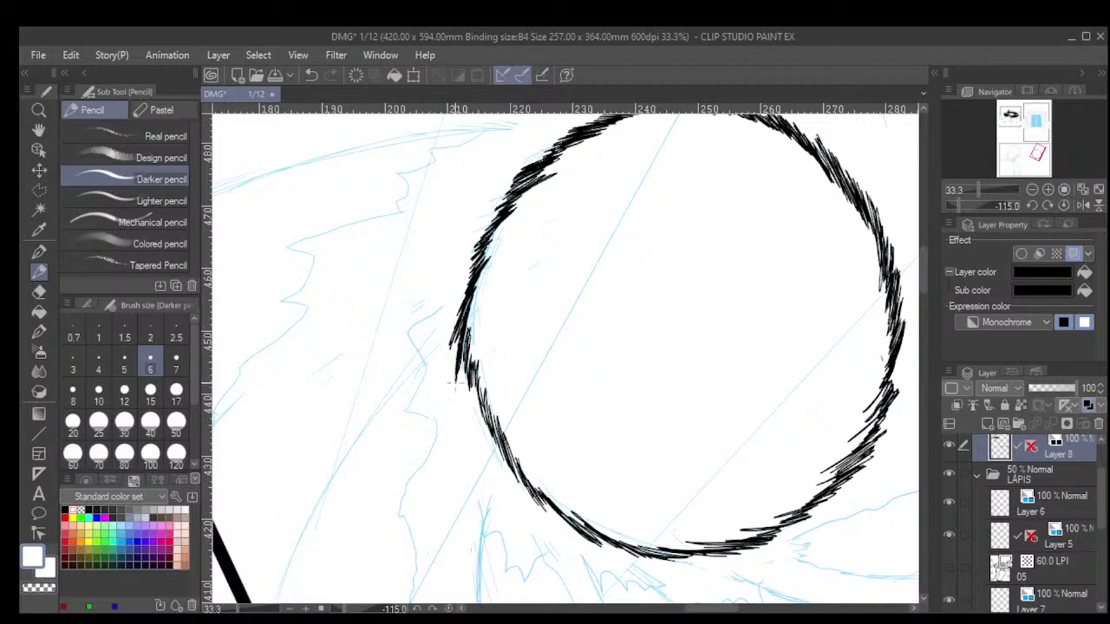
Thicken the circle's left outline and add loose hatch strokes just outside it, from the upper left round to the lower left.
{"action": "mouse_move", "coordinate": [468, 341]}
{"action": "left_mouse_down"}
{"action": "mouse_move", "coordinate": [475, 394]}
{"action": "mouse_move", "coordinate": [477, 373]}
{"action": "left_mouse_up"}
{"action": "scroll", "coordinate": [510, 401], "scroll_direction": "down", "scroll_amount": 6}
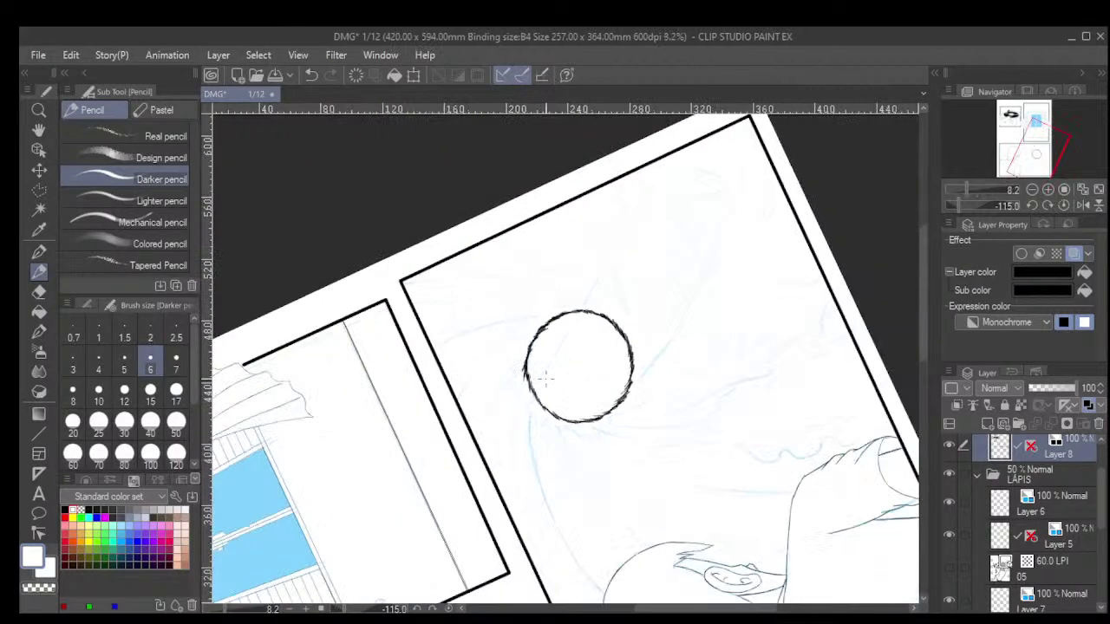
{"action": "scroll", "coordinate": [544, 376], "scroll_direction": "up", "scroll_amount": 3}
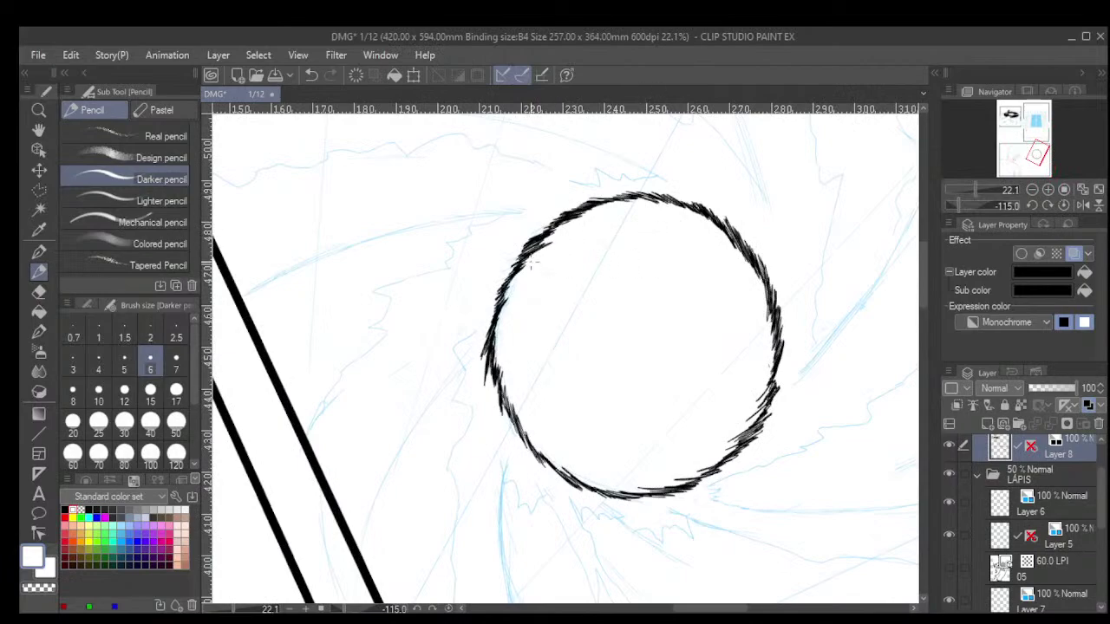
{"action": "mouse_move", "coordinate": [523, 223]}
{"action": "left_mouse_down"}
{"action": "mouse_move", "coordinate": [484, 260]}
{"action": "mouse_move", "coordinate": [493, 267]}
{"action": "mouse_move", "coordinate": [499, 251]}
{"action": "mouse_move", "coordinate": [486, 263]}
{"action": "mouse_move", "coordinate": [497, 273]}
{"action": "mouse_move", "coordinate": [475, 314]}
{"action": "left_mouse_up"}
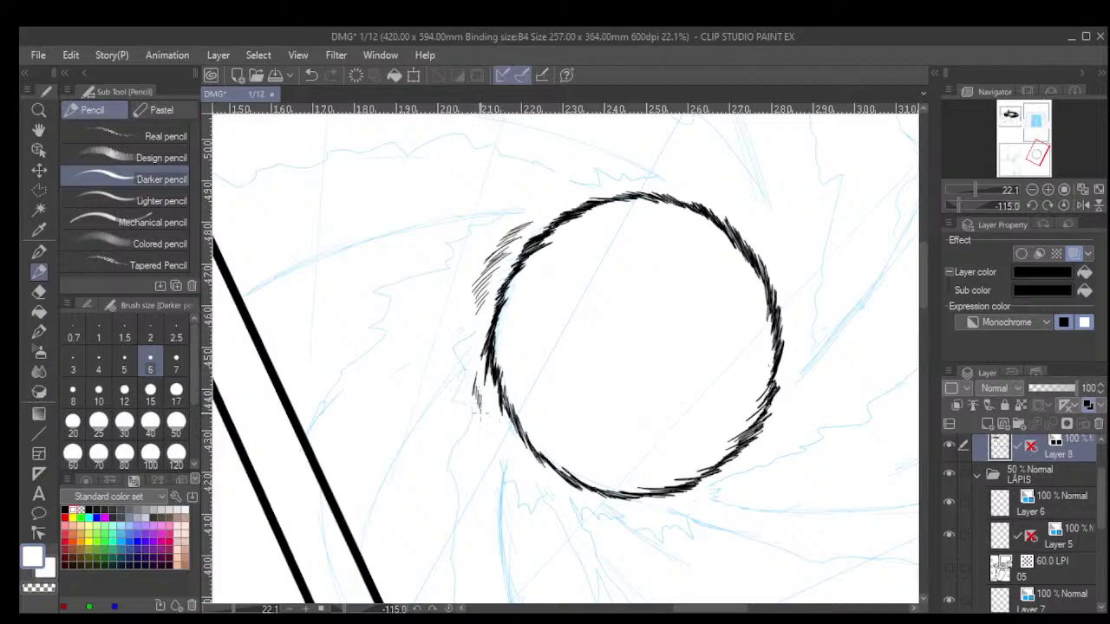
{"action": "mouse_move", "coordinate": [482, 412]}
{"action": "left_mouse_down"}
{"action": "mouse_move", "coordinate": [484, 445]}
{"action": "mouse_move", "coordinate": [501, 446]}
{"action": "left_mouse_up"}
{"action": "left_click_drag", "start_coordinate": [506, 429], "coordinate": [525, 474]}
{"action": "left_click_drag", "start_coordinate": [527, 459], "coordinate": [534, 481]}
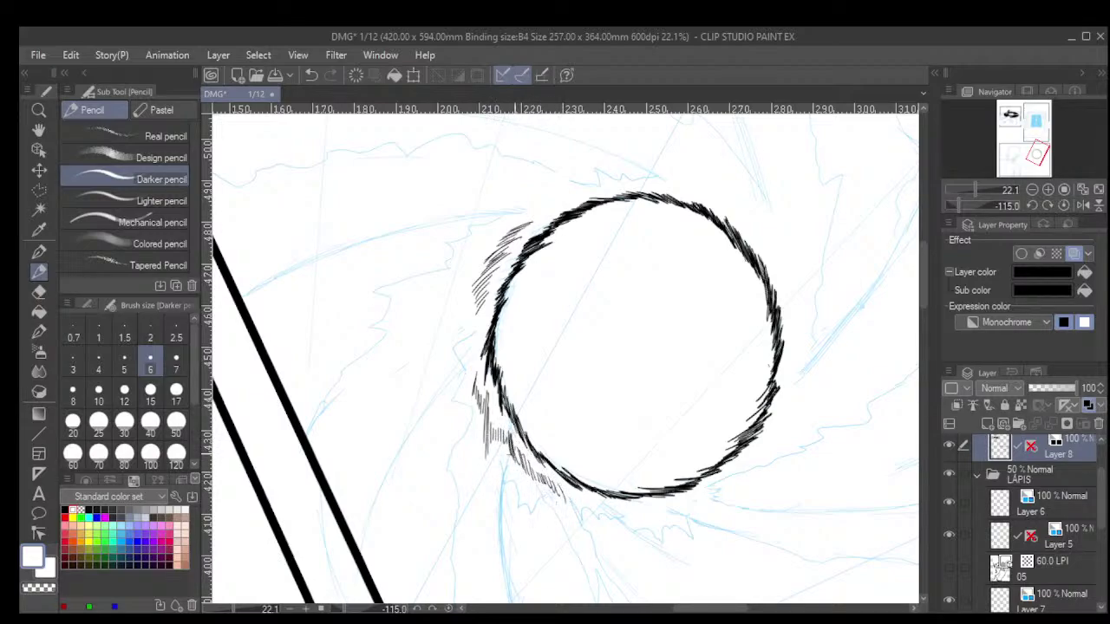
Add sparse hatch strokes outside the circle along the side facing the figure's head, leaving small gaps between the groups.
{"action": "scroll", "coordinate": [538, 455], "scroll_direction": "down", "scroll_amount": 2}
{"action": "scroll", "coordinate": [544, 450], "scroll_direction": "down", "scroll_amount": 2}
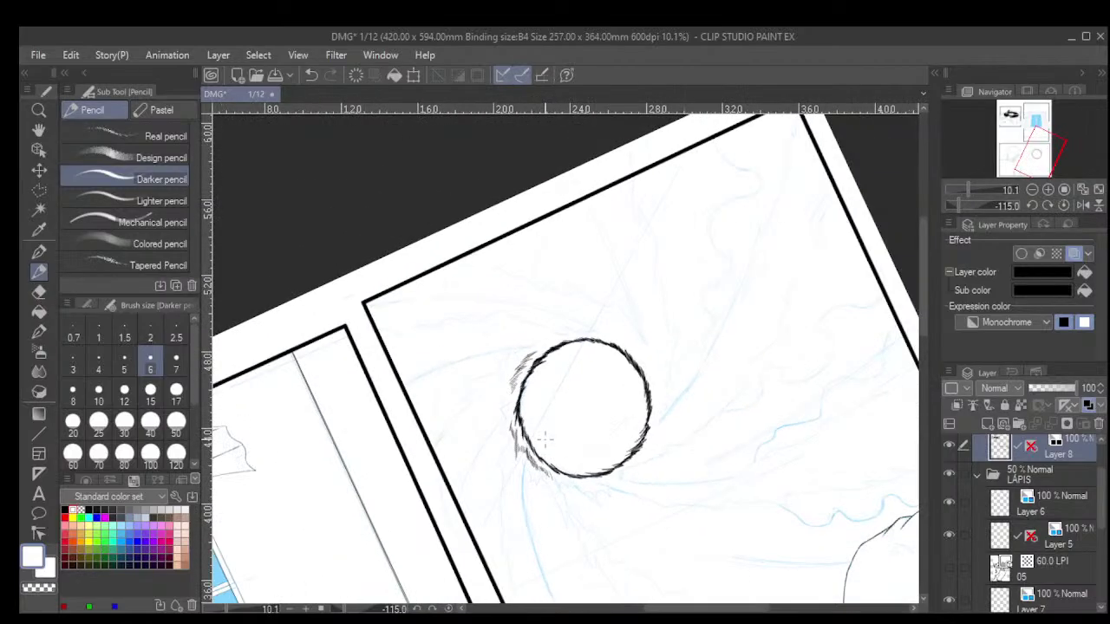
{"action": "left_click_drag", "start_coordinate": [544, 440], "coordinate": [507, 297]}
{"action": "scroll", "coordinate": [497, 343], "scroll_direction": "up", "scroll_amount": 5}
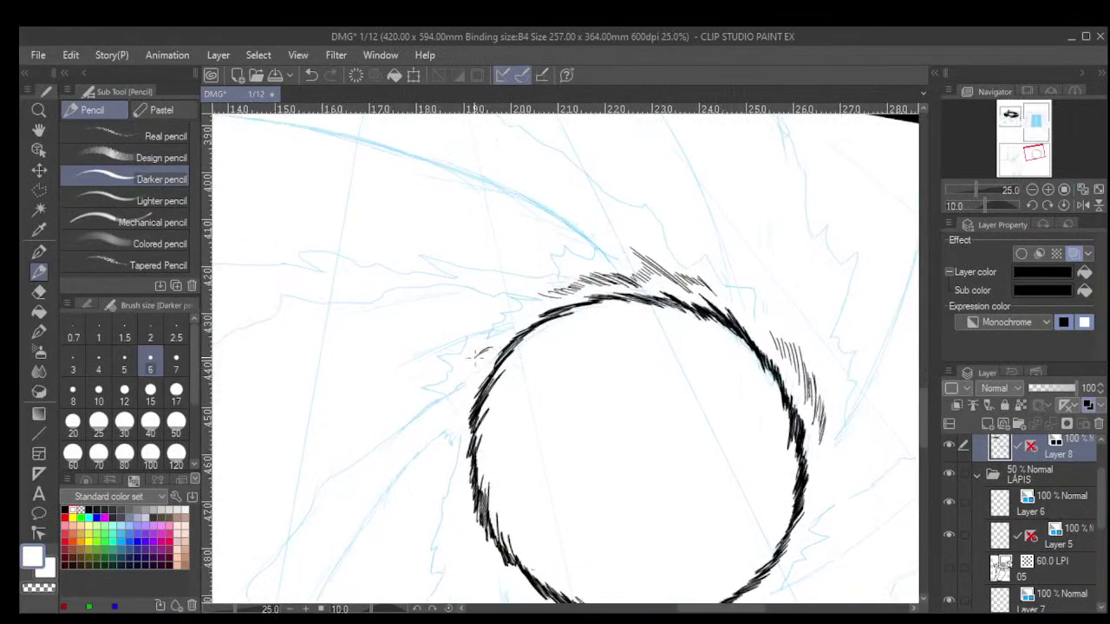
{"action": "scroll", "coordinate": [450, 483], "scroll_direction": "down", "scroll_amount": 4}
{"action": "scroll", "coordinate": [459, 490], "scroll_direction": "up", "scroll_amount": 1}
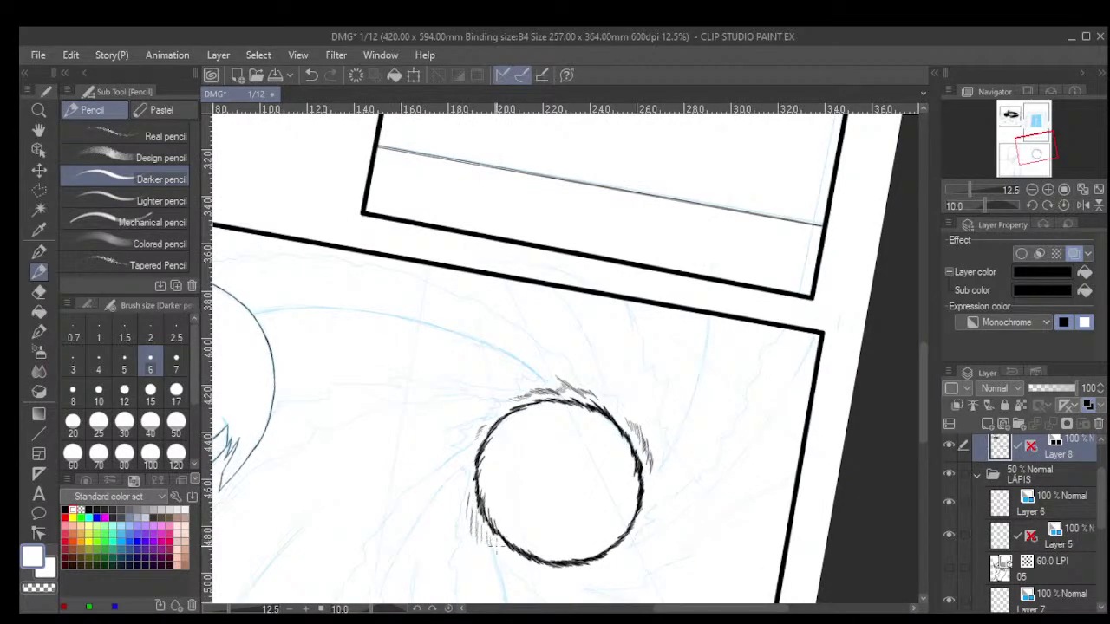
Continue the loose outer hatching around the side of the circle that faces away from the window panel.
{"action": "scroll", "coordinate": [501, 555], "scroll_direction": "down", "scroll_amount": 2}
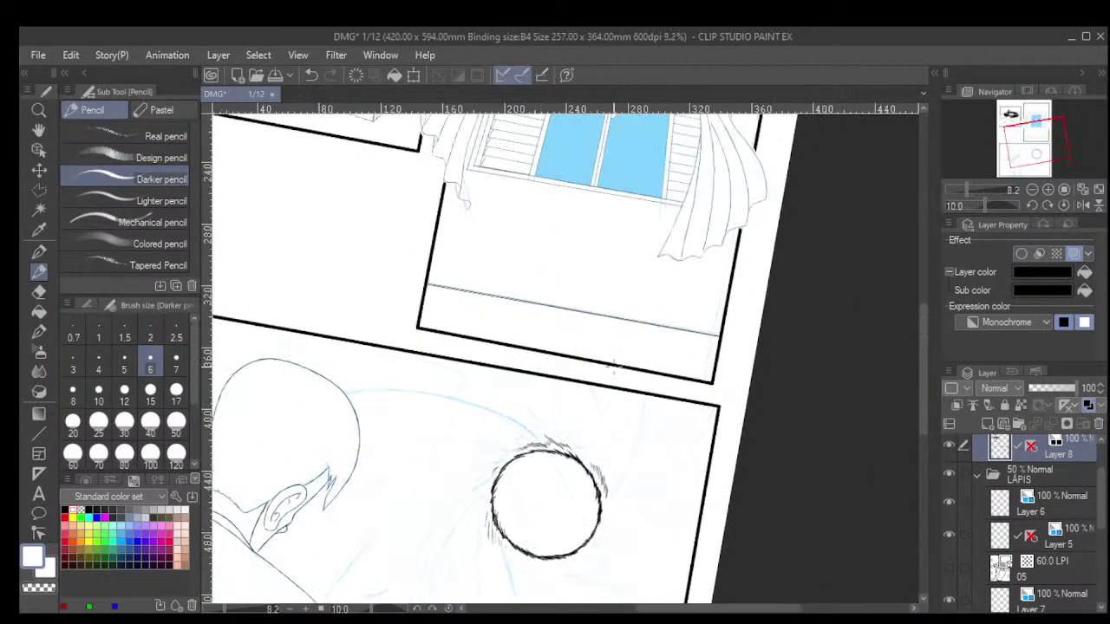
{"action": "key", "text": "shift+6"}
{"action": "key", "text": "shift+6"}
{"action": "key", "text": "shift+6"}
{"action": "key", "text": "shift+6"}
{"action": "key", "text": "shift+6"}
{"action": "key", "text": "shift+6"}
{"action": "key", "text": "shift+6"}
{"action": "key", "text": "shift+6"}
{"action": "key", "text": "shift+6"}
{"action": "key", "text": "shift+6"}
{"action": "key", "text": "shift+6"}
{"action": "key", "text": "shift+6"}
{"action": "key", "text": "shift+6"}
{"action": "key", "text": "shift+6"}
{"action": "key", "text": "shift+6"}
{"action": "key", "text": "shift+6"}
{"action": "key", "text": "shift+6"}
{"action": "key", "text": "shift+6"}
{"action": "key", "text": "shift+6"}
{"action": "key", "text": "shift+6"}
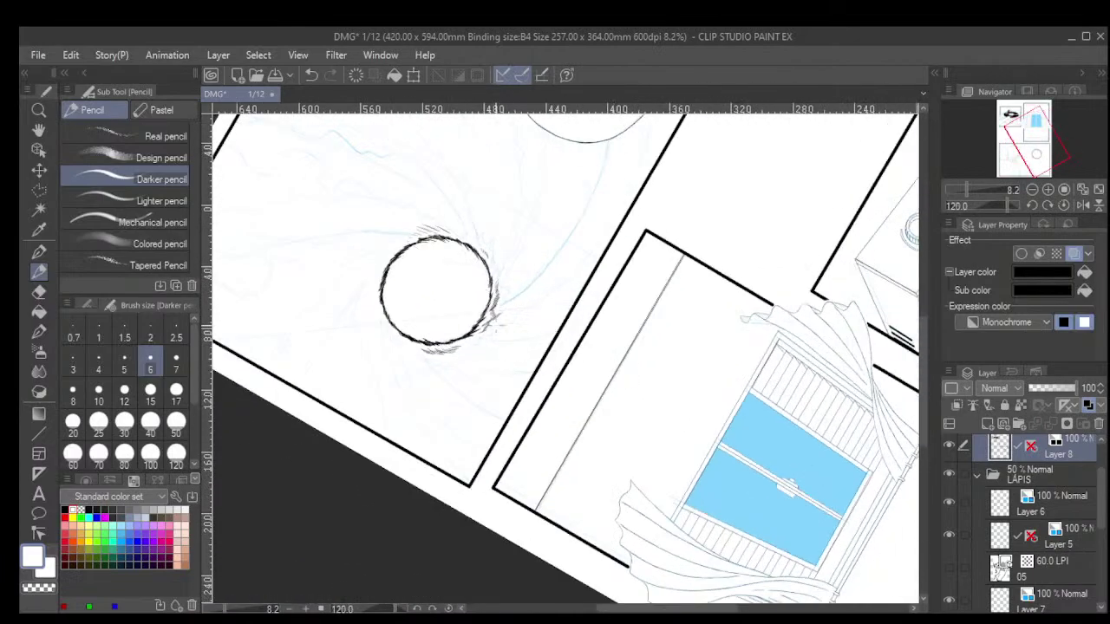
{"action": "scroll", "coordinate": [438, 291], "scroll_direction": "up", "scroll_amount": 6}
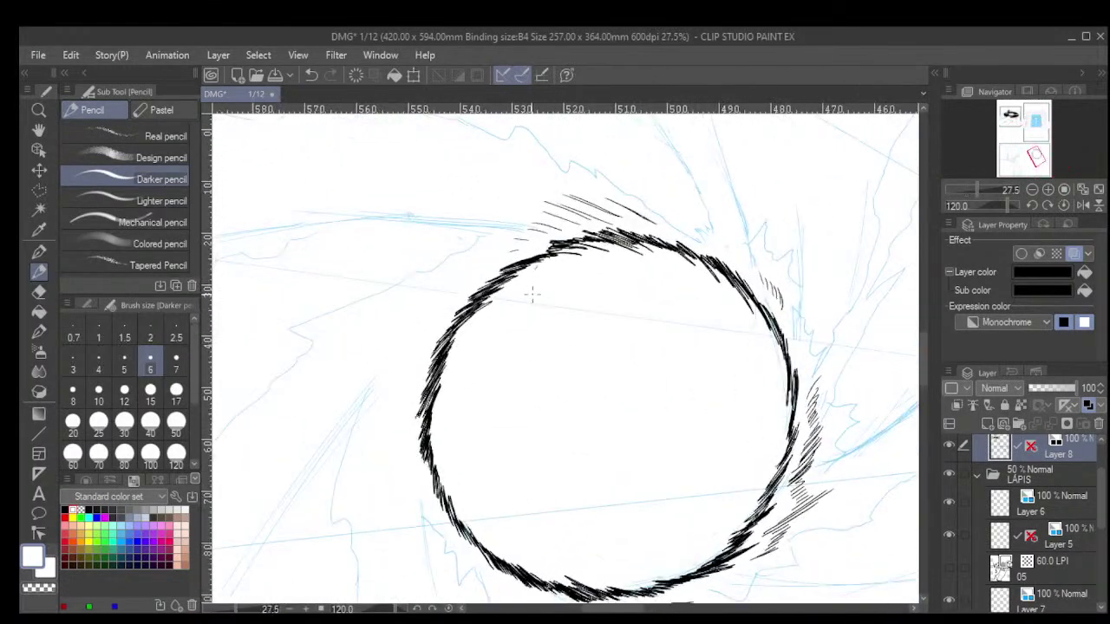
{"action": "mouse_move", "coordinate": [487, 264]}
{"action": "left_mouse_down"}
{"action": "mouse_move", "coordinate": [434, 286]}
{"action": "mouse_move", "coordinate": [479, 276]}
{"action": "mouse_move", "coordinate": [407, 316]}
{"action": "mouse_move", "coordinate": [422, 309]}
{"action": "mouse_move", "coordinate": [397, 339]}
{"action": "mouse_move", "coordinate": [414, 367]}
{"action": "mouse_move", "coordinate": [434, 317]}
{"action": "mouse_move", "coordinate": [426, 313]}
{"action": "mouse_move", "coordinate": [375, 420]}
{"action": "mouse_move", "coordinate": [385, 512]}
{"action": "left_mouse_up"}
{"action": "left_click_drag", "start_coordinate": [400, 444], "coordinate": [391, 519]}
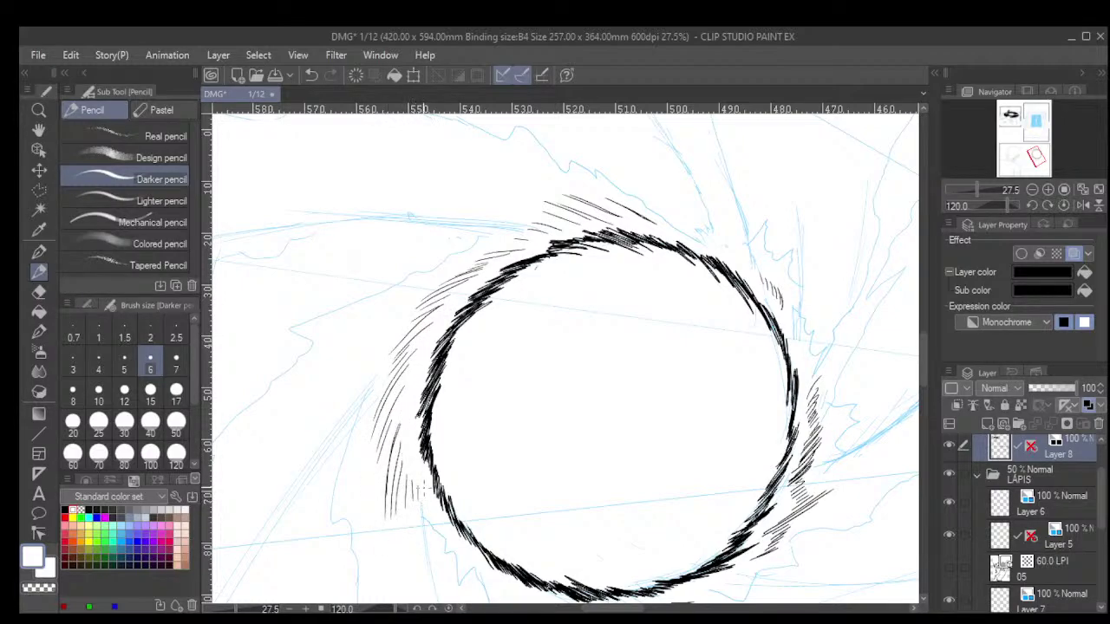
{"action": "scroll", "coordinate": [429, 491], "scroll_direction": "down", "scroll_amount": 3}
{"action": "scroll", "coordinate": [440, 472], "scroll_direction": "down", "scroll_amount": 2}
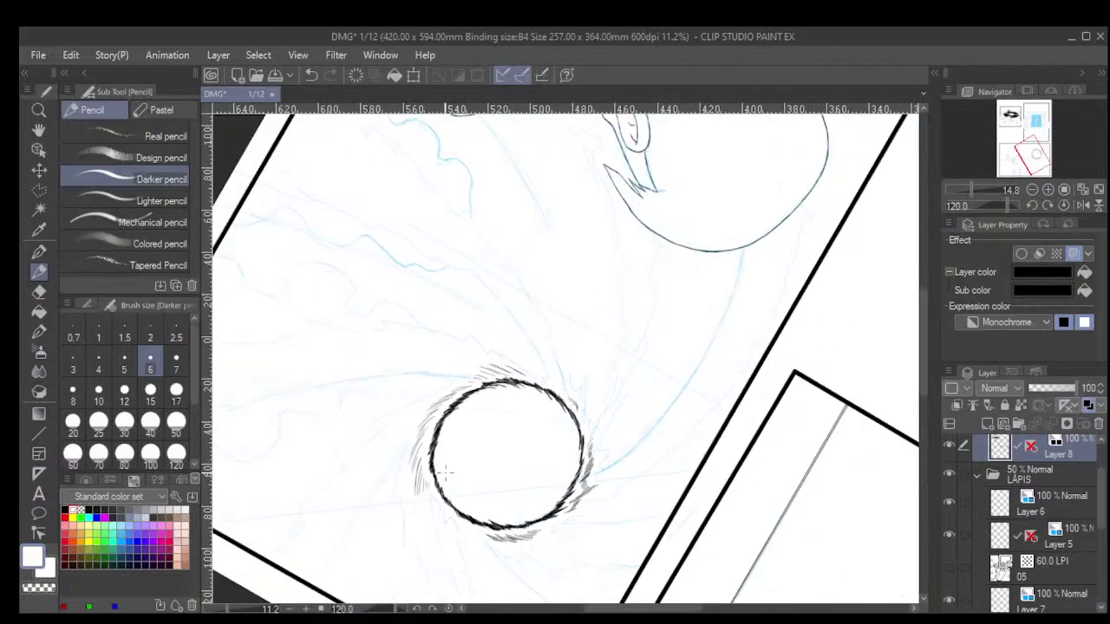
Set the brush size to 7 and ink the jagged, spiked outline beside the circle, following the blue sketch.
{"action": "scroll", "coordinate": [544, 464], "scroll_direction": "up", "scroll_amount": 5}
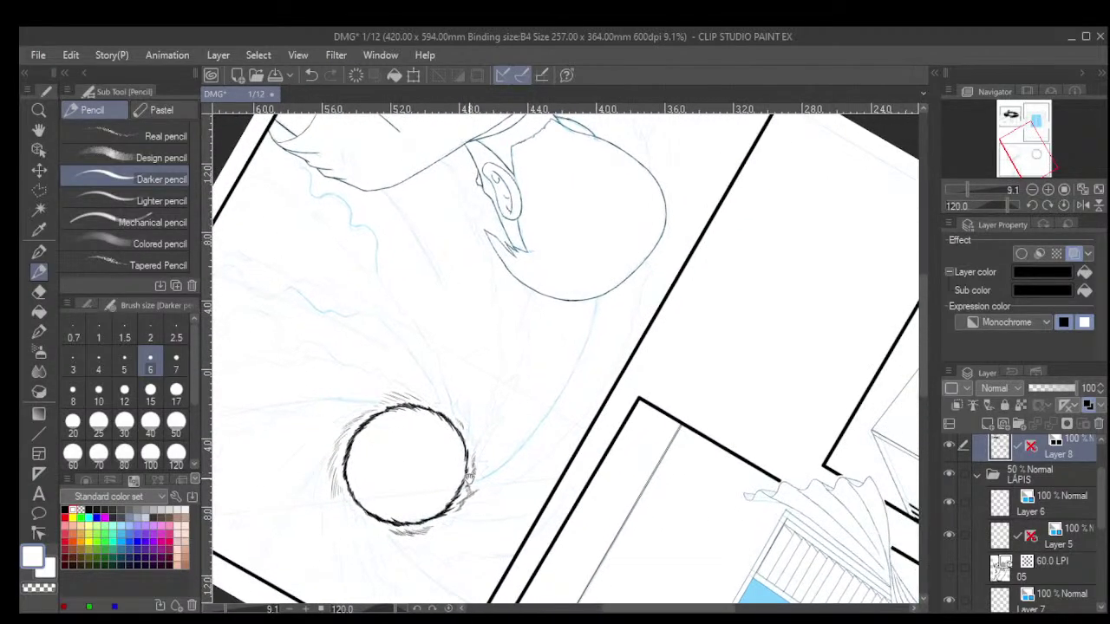
{"action": "scroll", "coordinate": [457, 442], "scroll_direction": "up", "scroll_amount": 1}
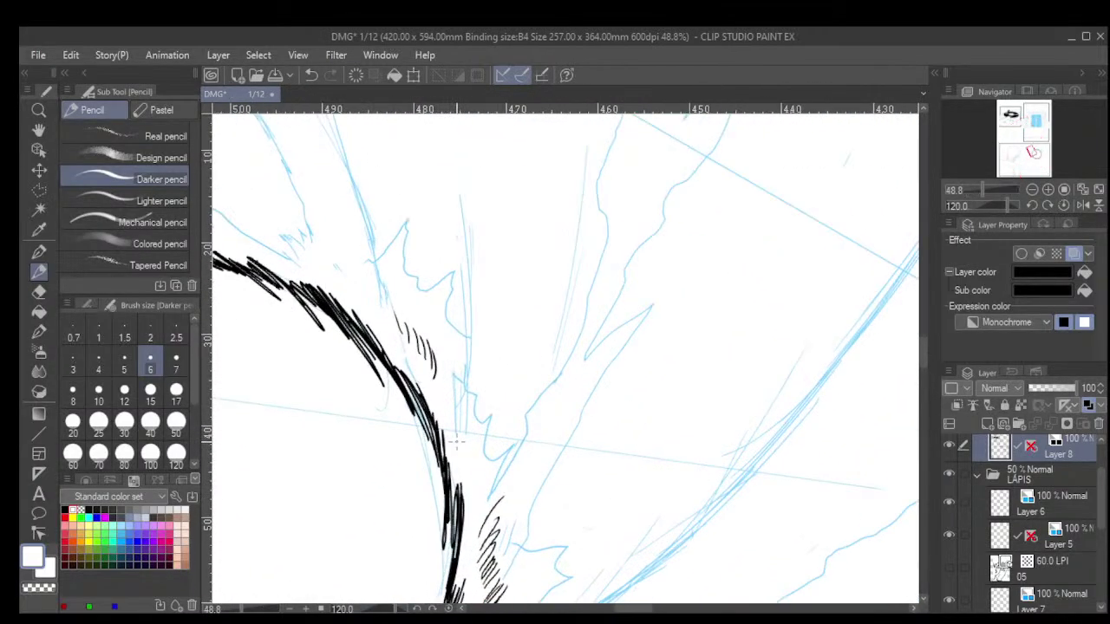
{"action": "left_click", "coordinate": [169, 370]}
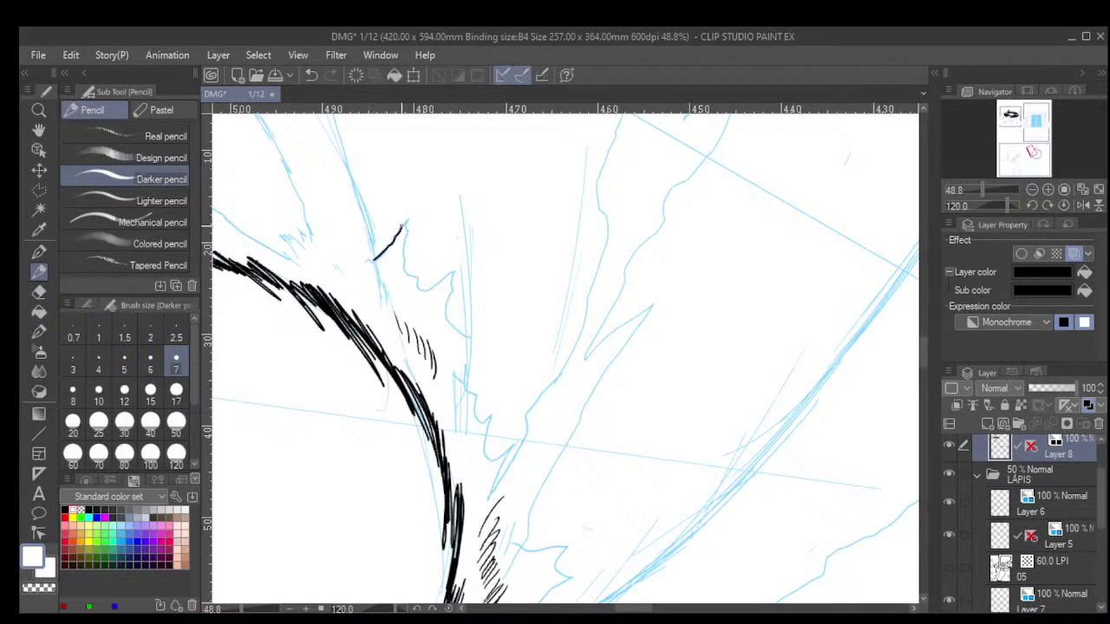
{"action": "mouse_move", "coordinate": [410, 213]}
{"action": "left_mouse_down"}
{"action": "mouse_move", "coordinate": [405, 269]}
{"action": "mouse_move", "coordinate": [432, 290]}
{"action": "mouse_move", "coordinate": [460, 266]}
{"action": "mouse_move", "coordinate": [444, 317]}
{"action": "mouse_move", "coordinate": [486, 322]}
{"action": "left_mouse_up"}
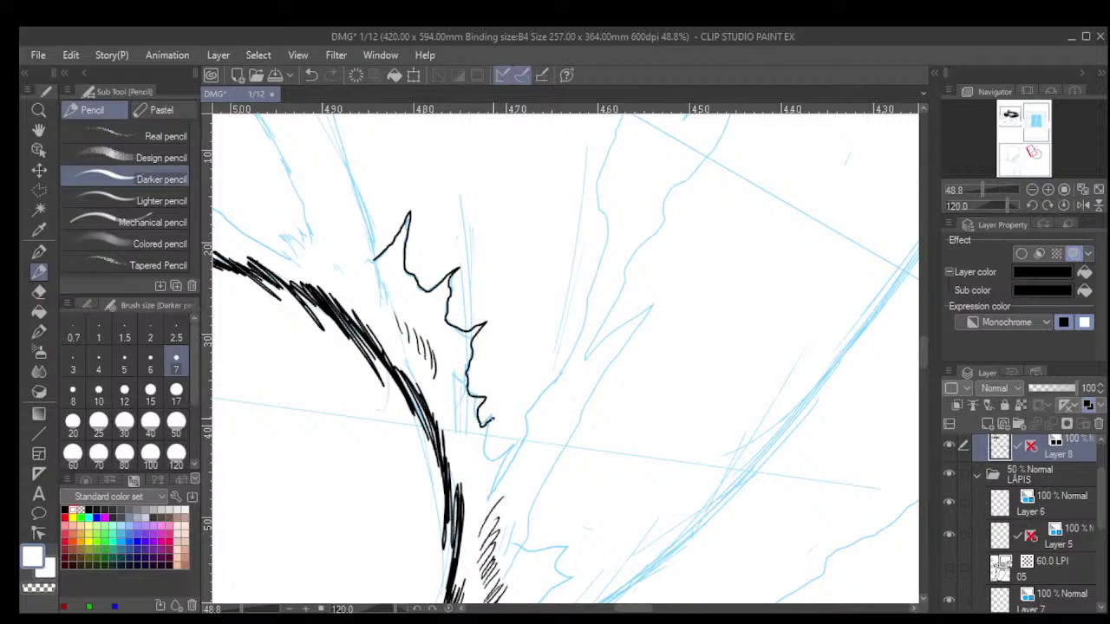
{"action": "mouse_move", "coordinate": [490, 420]}
{"action": "left_mouse_down"}
{"action": "mouse_move", "coordinate": [488, 457]}
{"action": "mouse_move", "coordinate": [515, 445]}
{"action": "mouse_move", "coordinate": [495, 477]}
{"action": "left_mouse_up"}
Lengthen and thicken the spike tips of the jagged outline beside the circle.
{"action": "scroll", "coordinate": [405, 268], "scroll_direction": "up", "scroll_amount": 2}
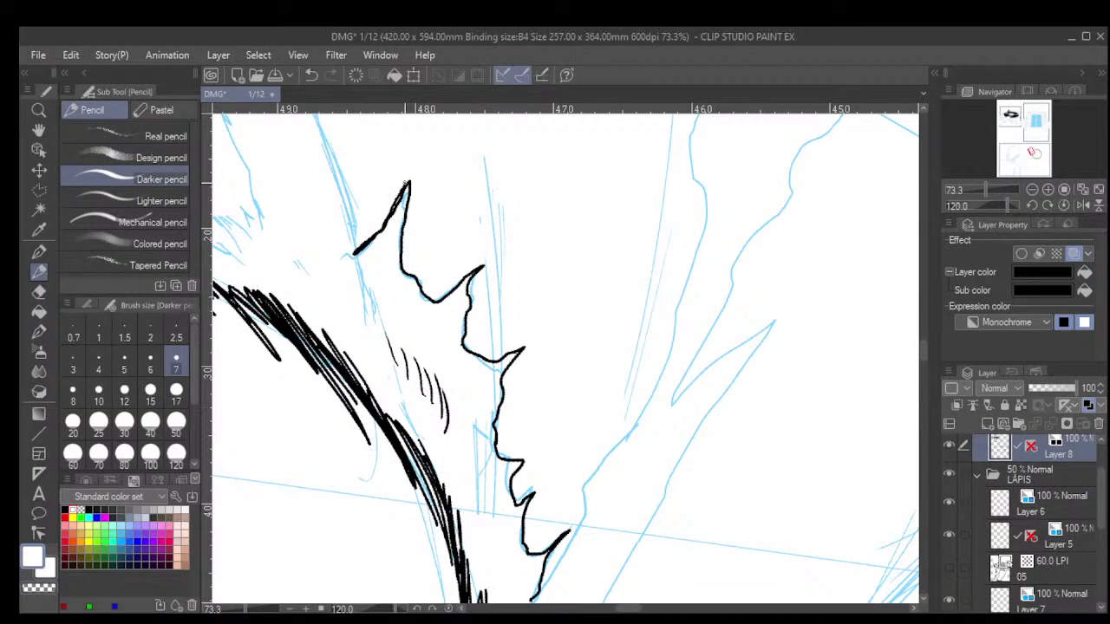
{"action": "mouse_move", "coordinate": [411, 177]}
{"action": "left_mouse_down"}
{"action": "mouse_move", "coordinate": [417, 259]}
{"action": "mouse_move", "coordinate": [408, 198]}
{"action": "mouse_move", "coordinate": [400, 260]}
{"action": "left_mouse_up"}
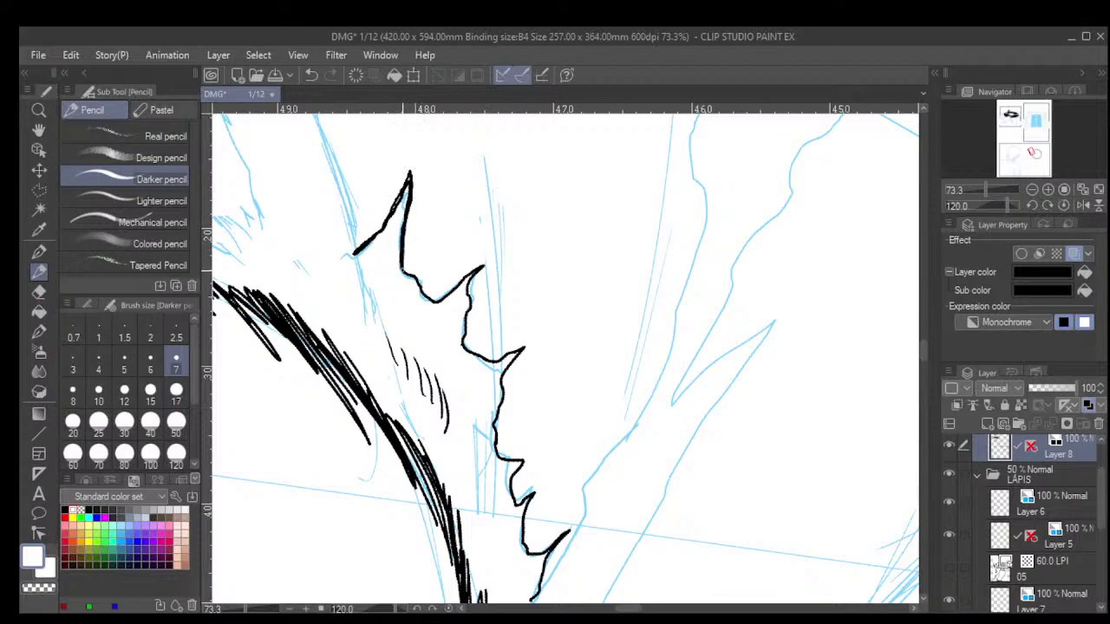
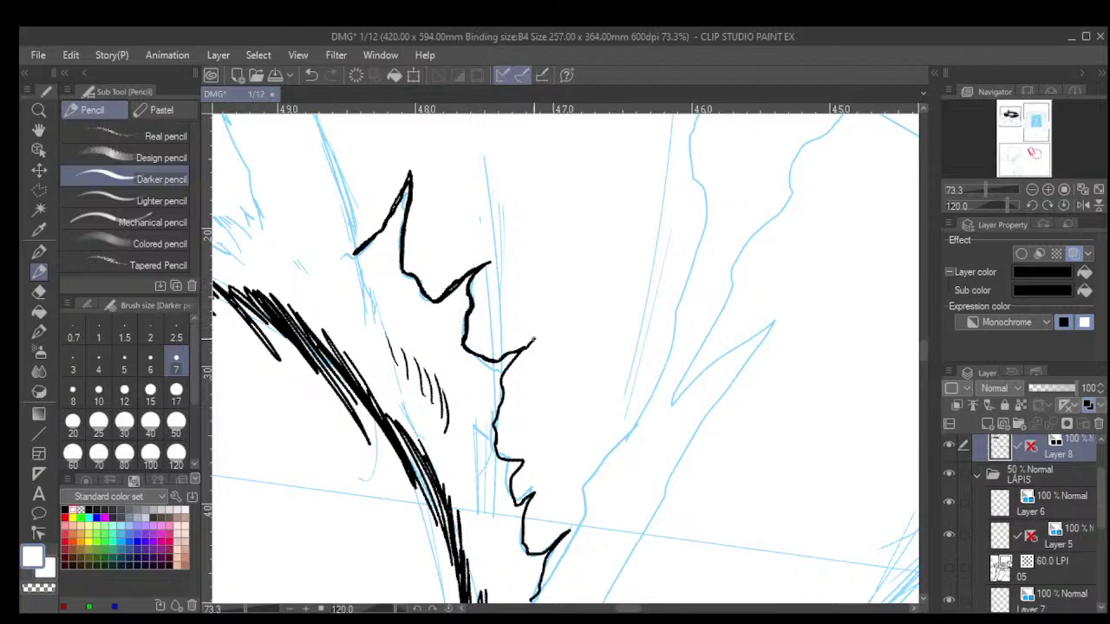
{"action": "scroll", "coordinate": [537, 300], "scroll_direction": "down", "scroll_amount": 8}
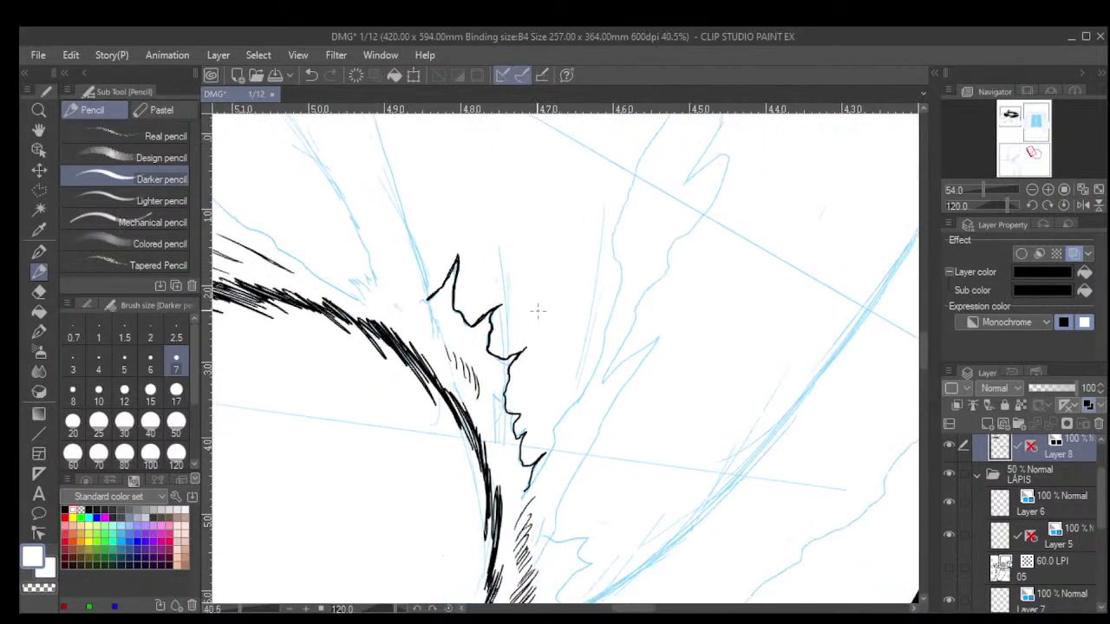
Ink the first stretch of the long line that runs from the end of the jagged outline away from the circle.
{"action": "scroll", "coordinate": [537, 288], "scroll_direction": "down", "scroll_amount": 3}
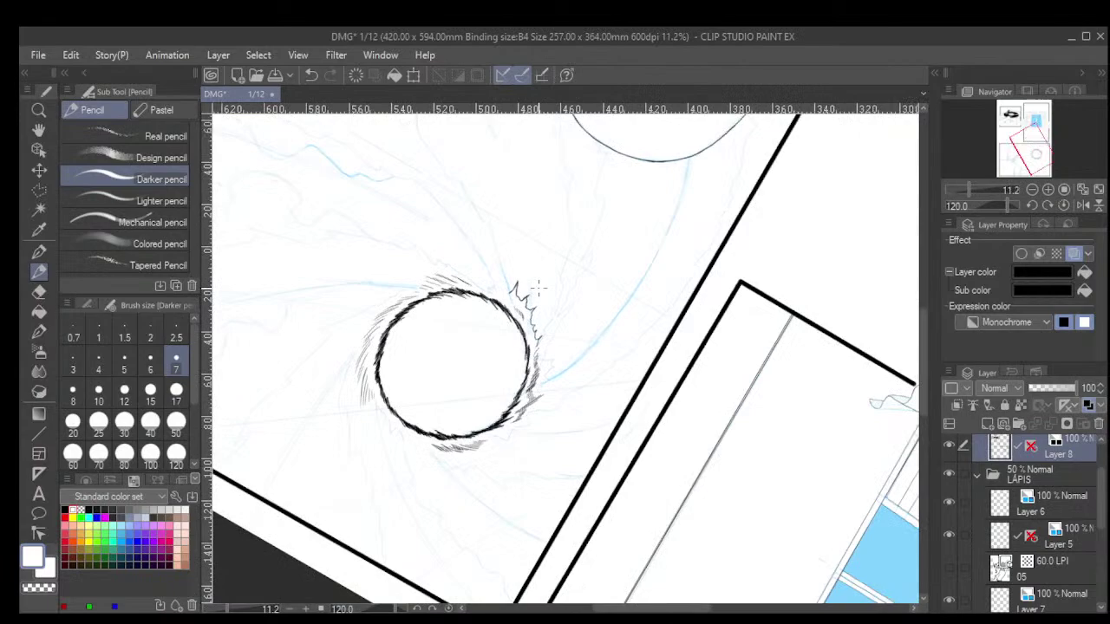
{"action": "scroll", "coordinate": [538, 288], "scroll_direction": "down", "scroll_amount": 20}
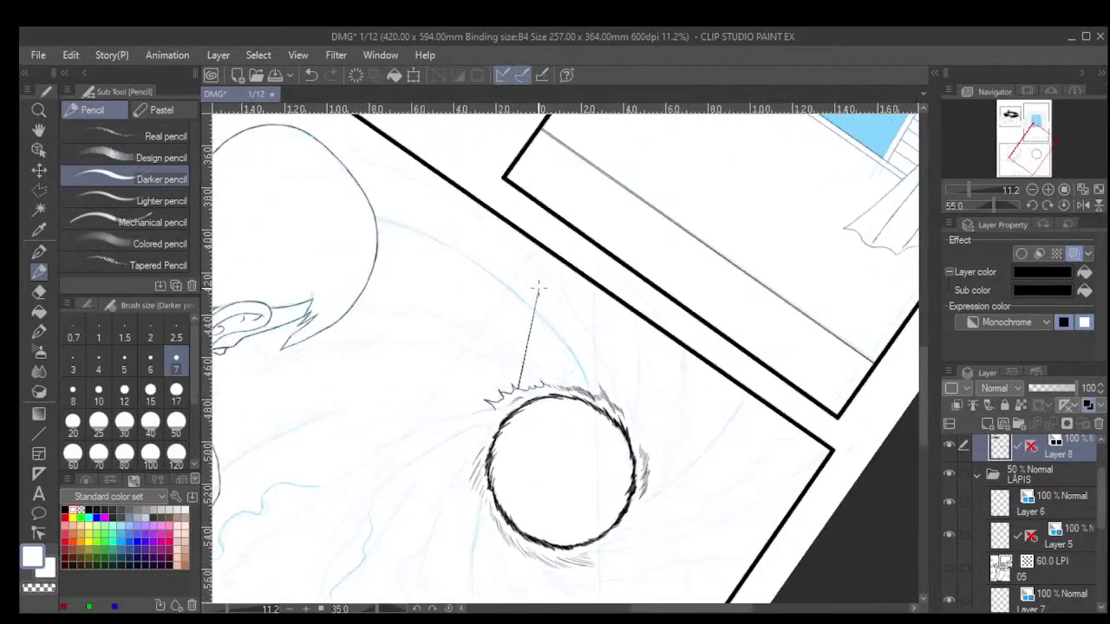
{"action": "scroll", "coordinate": [538, 288], "scroll_direction": "down", "scroll_amount": 3}
{"action": "left_click_drag", "start_coordinate": [562, 466], "coordinate": [570, 325]}
{"action": "scroll", "coordinate": [542, 327], "scroll_direction": "up", "scroll_amount": 6}
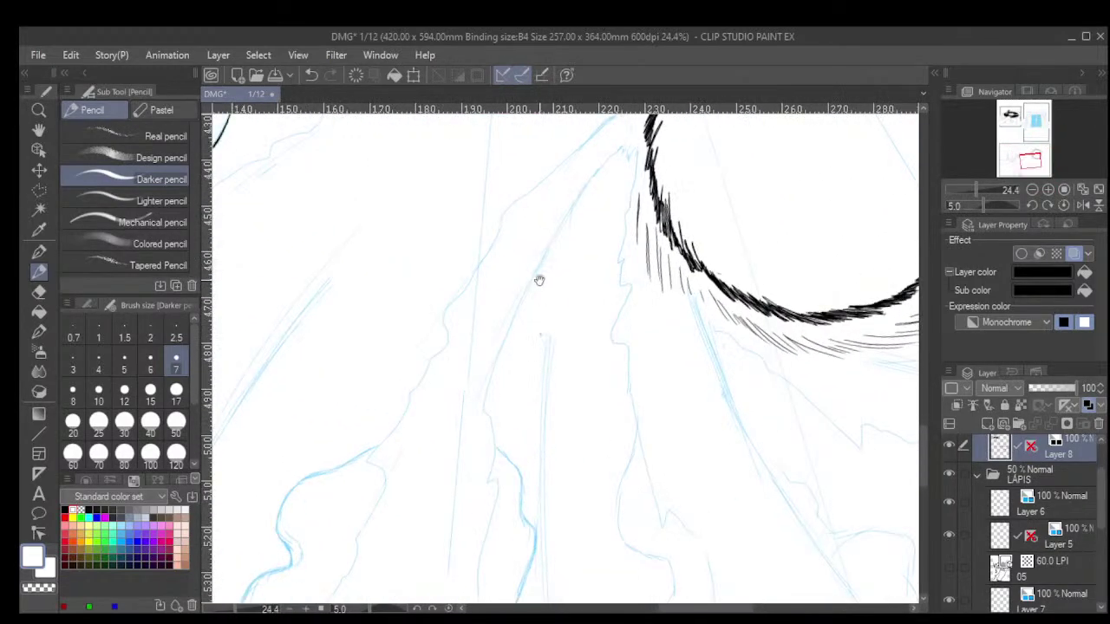
{"action": "left_click_drag", "start_coordinate": [537, 246], "coordinate": [543, 332]}
{"action": "scroll", "coordinate": [599, 217], "scroll_direction": "down", "scroll_amount": 2}
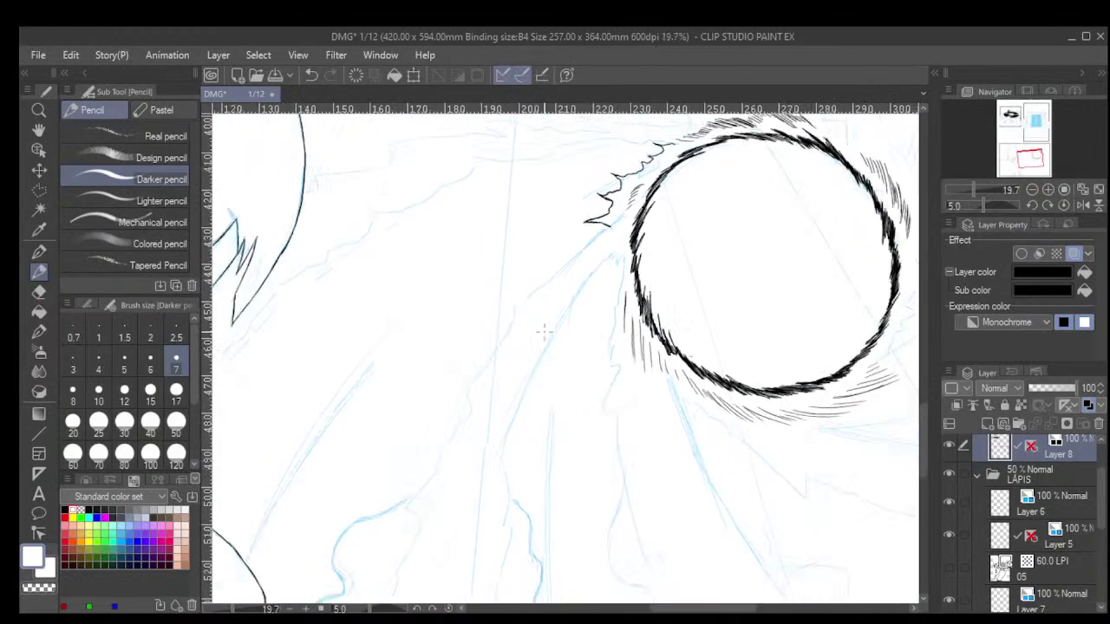
{"action": "scroll", "coordinate": [616, 208], "scroll_direction": "up", "scroll_amount": 4}
{"action": "mouse_move", "coordinate": [630, 206]}
{"action": "left_mouse_down"}
{"action": "mouse_move", "coordinate": [565, 254]}
{"action": "mouse_move", "coordinate": [538, 300]}
{"action": "mouse_move", "coordinate": [557, 264]}
{"action": "mouse_move", "coordinate": [493, 325]}
{"action": "left_mouse_up"}
{"action": "scroll", "coordinate": [547, 280], "scroll_direction": "up", "scroll_amount": 1}
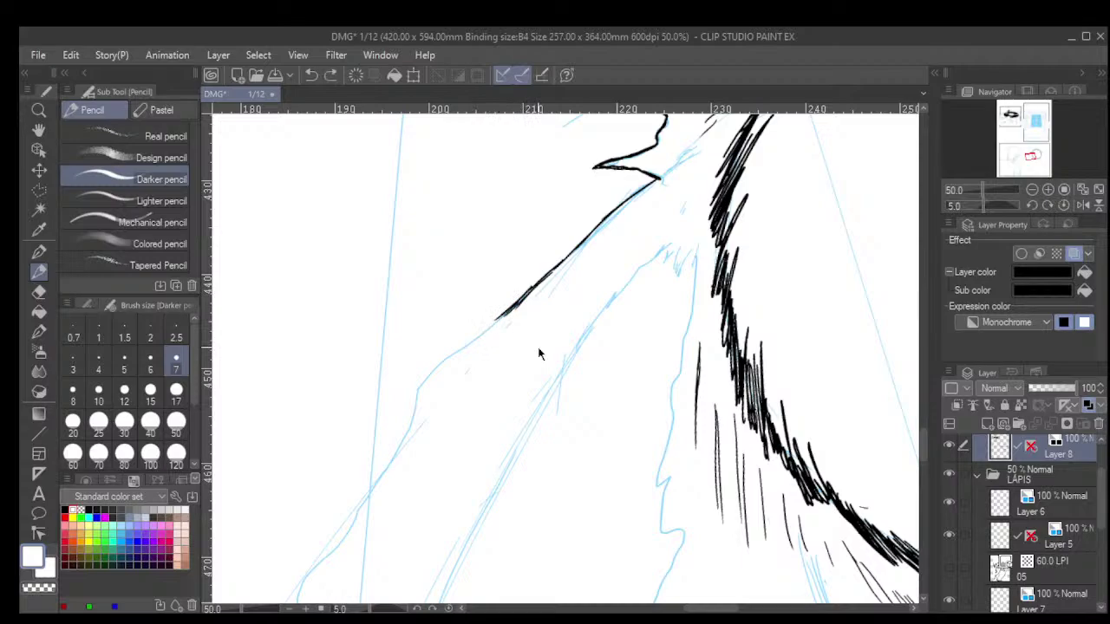
{"action": "key", "text": "ctrl+z"}
Undo the last extra stroke on the long line and extend the line along the blue sketch to its first sharp bend.
{"action": "key", "text": "minus"}
{"action": "key", "text": "minus"}
{"action": "key", "text": "minus"}
{"action": "key", "text": "minus"}
{"action": "key", "text": "minus"}
{"action": "key", "text": "minus"}
{"action": "key", "text": "minus"}
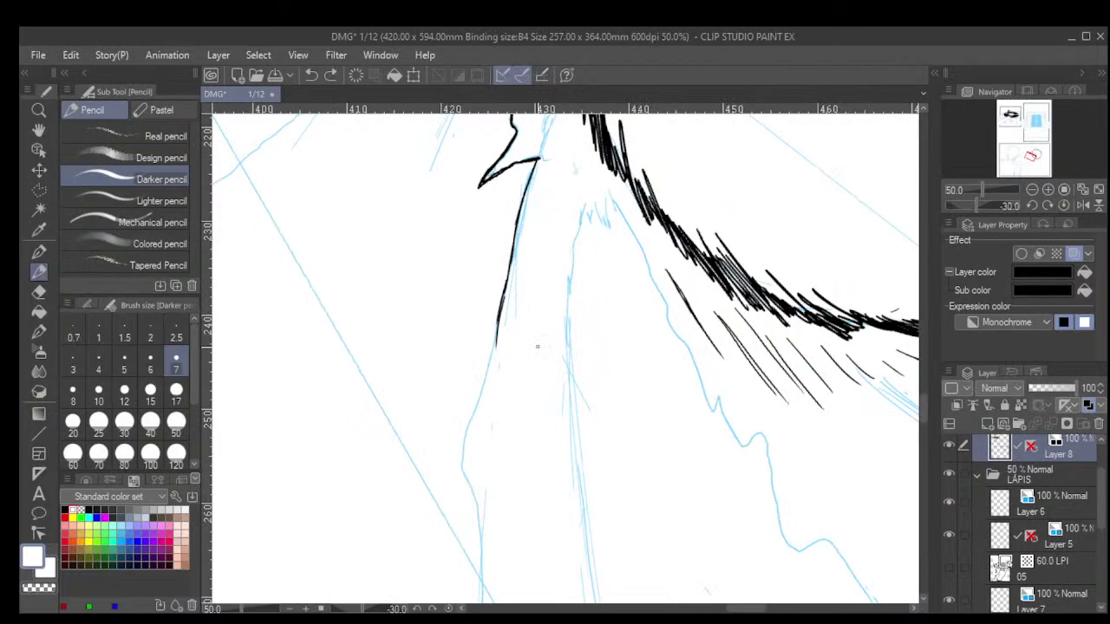
{"action": "key", "text": "ctrl+z"}
{"action": "scroll", "coordinate": [537, 347], "scroll_direction": "up", "scroll_amount": 1}
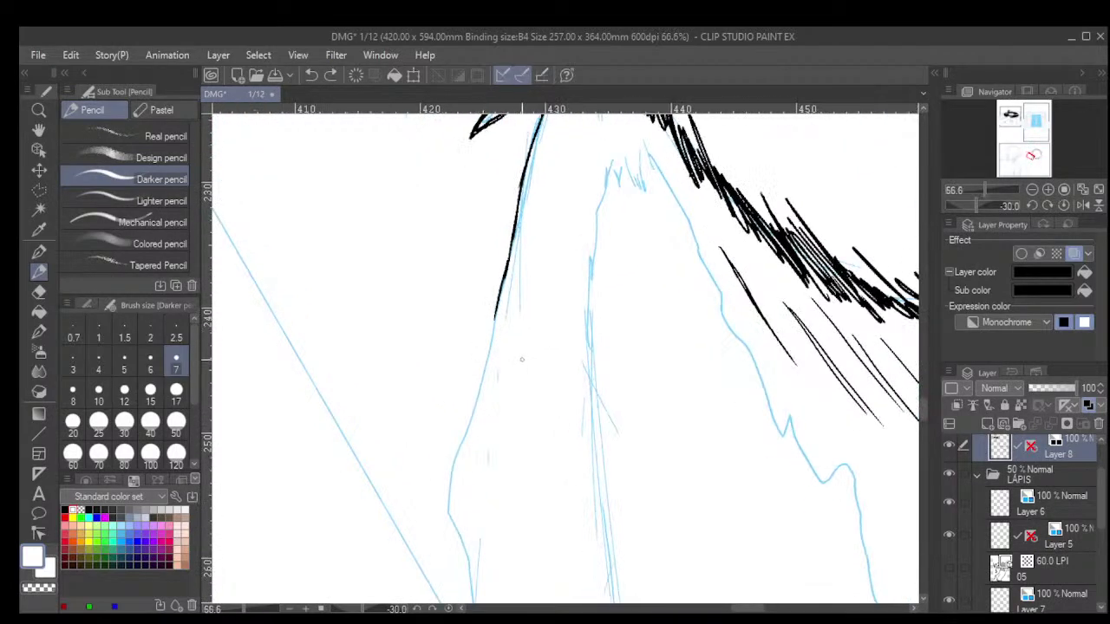
{"action": "left_click_drag", "start_coordinate": [494, 310], "coordinate": [476, 405]}
{"action": "scroll", "coordinate": [476, 405], "scroll_direction": "up", "scroll_amount": 1}
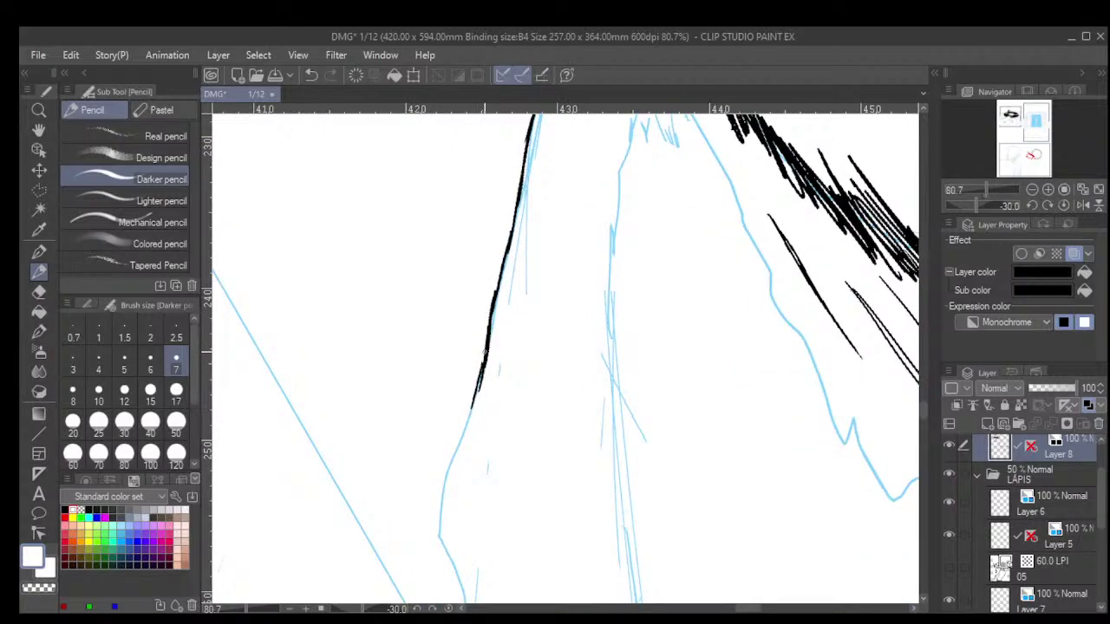
{"action": "mouse_move", "coordinate": [482, 360]}
{"action": "left_mouse_down"}
{"action": "mouse_move", "coordinate": [440, 509]}
{"action": "mouse_move", "coordinate": [443, 487]}
{"action": "mouse_move", "coordinate": [439, 541]}
{"action": "left_mouse_up"}
{"action": "scroll", "coordinate": [518, 423], "scroll_direction": "down", "scroll_amount": 3}
{"action": "scroll", "coordinate": [537, 388], "scroll_direction": "down", "scroll_amount": 3}
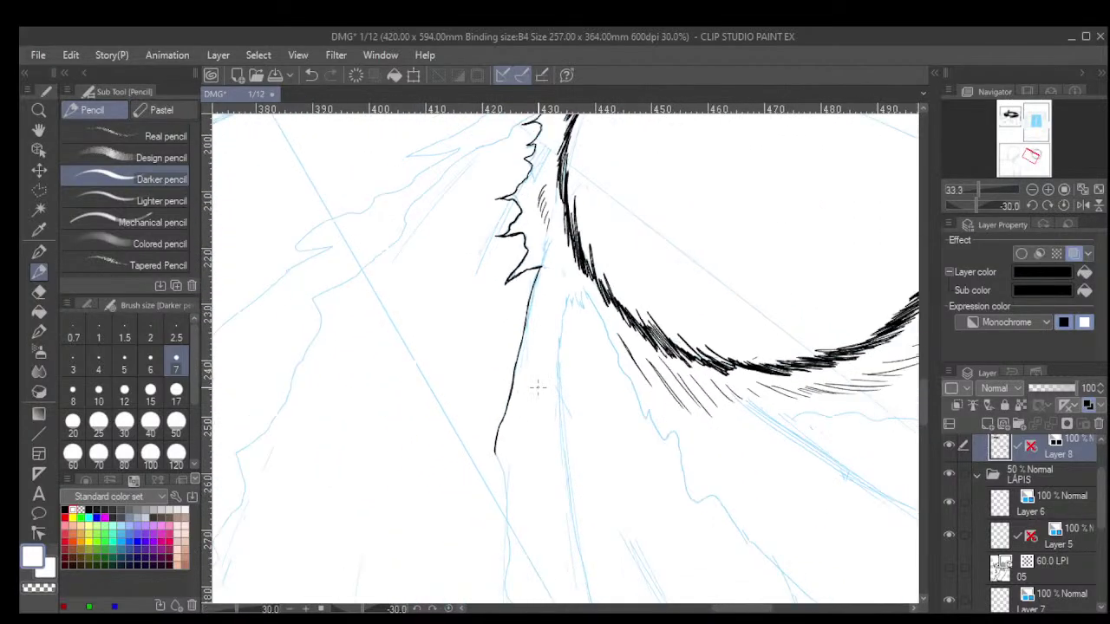
{"action": "key", "text": "shift+6"}
{"action": "key", "text": "shift+6"}
{"action": "key", "text": "shift+6"}
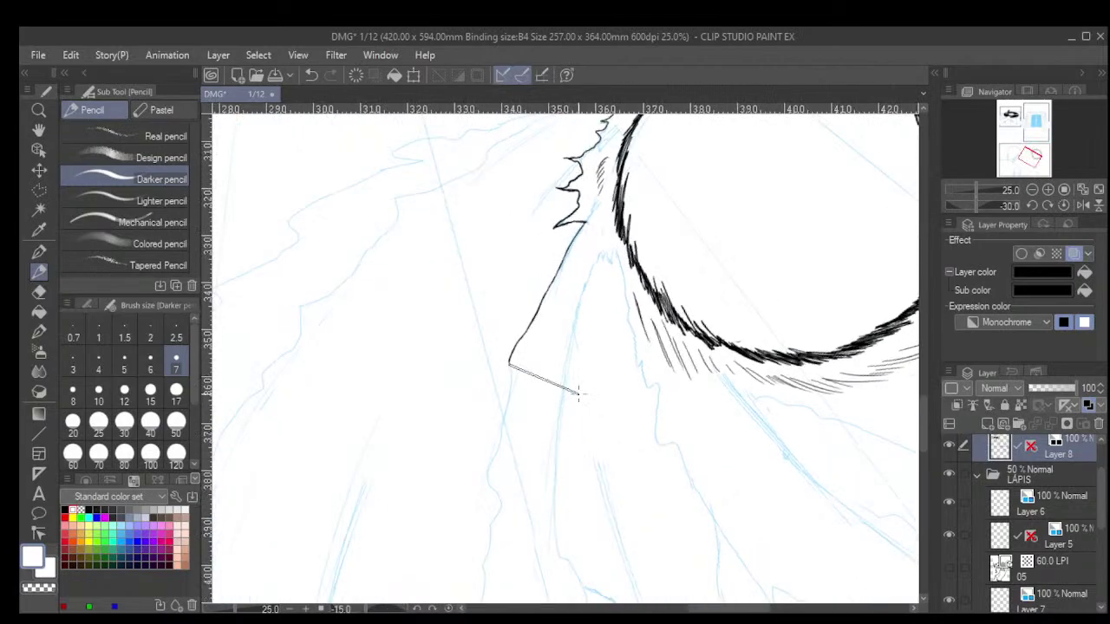
{"action": "left_click_drag", "start_coordinate": [510, 395], "coordinate": [570, 389]}
{"action": "scroll", "coordinate": [570, 388], "scroll_direction": "up", "scroll_amount": 3}
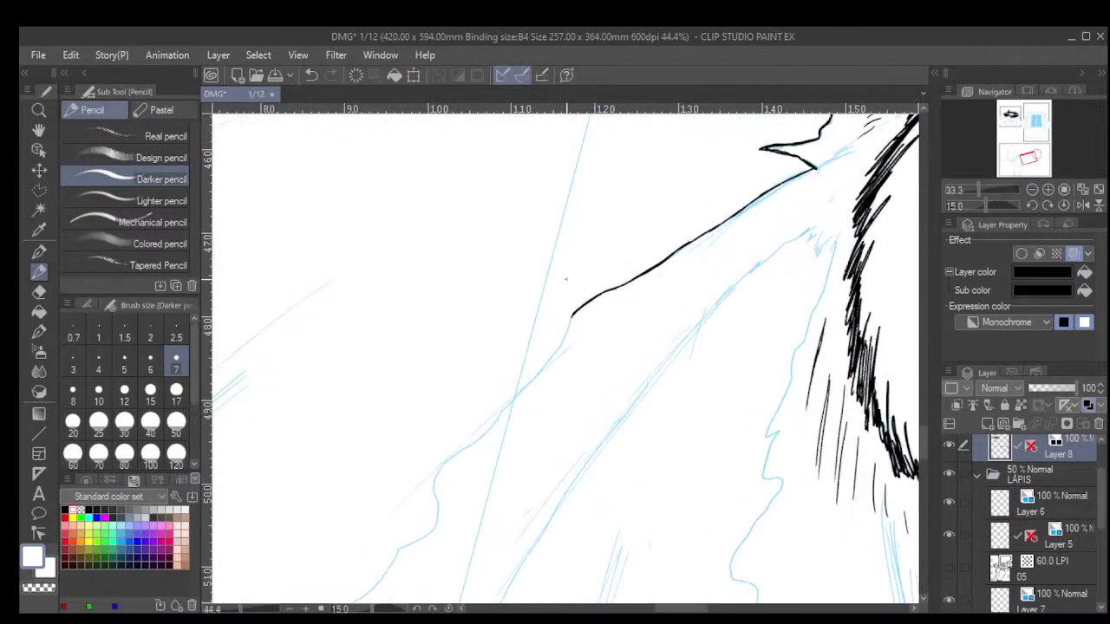
{"action": "left_click_drag", "start_coordinate": [576, 307], "coordinate": [525, 387]}
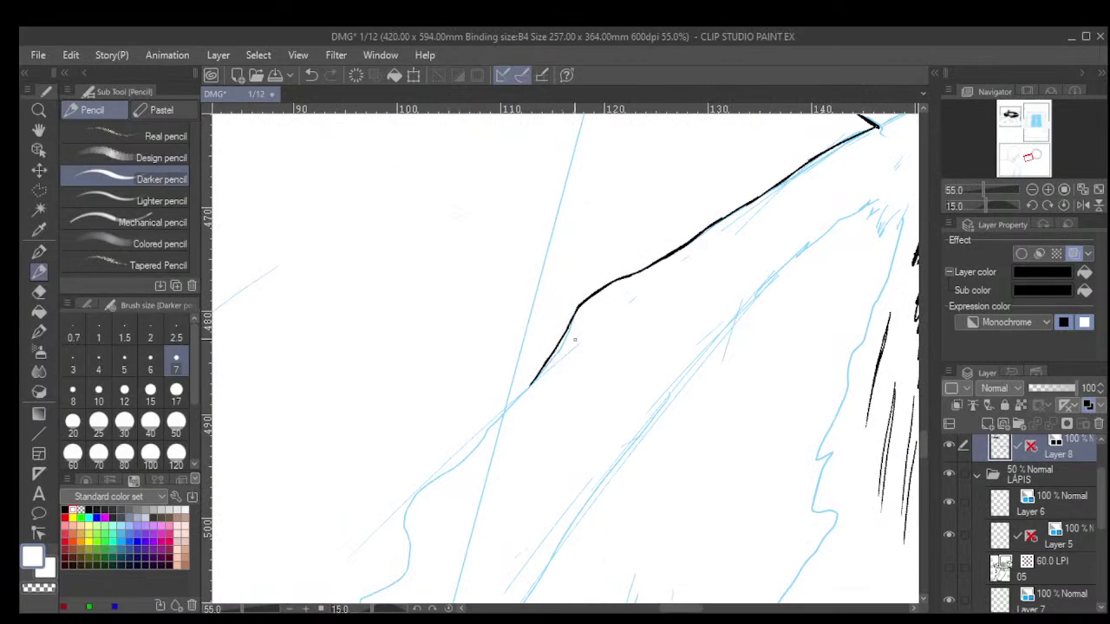
{"action": "key", "text": "ctrl+z"}
{"action": "key", "text": "ctrl+z"}
Continue inking the long line along the blue sketch through its next wavy bends and the short angled section below.
{"action": "mouse_move", "coordinate": [573, 308]}
{"action": "left_mouse_down"}
{"action": "mouse_move", "coordinate": [489, 431]}
{"action": "mouse_move", "coordinate": [497, 443]}
{"action": "mouse_move", "coordinate": [502, 415]}
{"action": "mouse_move", "coordinate": [413, 512]}
{"action": "mouse_move", "coordinate": [442, 475]}
{"action": "mouse_move", "coordinate": [418, 491]}
{"action": "mouse_move", "coordinate": [436, 479]}
{"action": "mouse_move", "coordinate": [399, 536]}
{"action": "mouse_move", "coordinate": [397, 582]}
{"action": "left_mouse_up"}
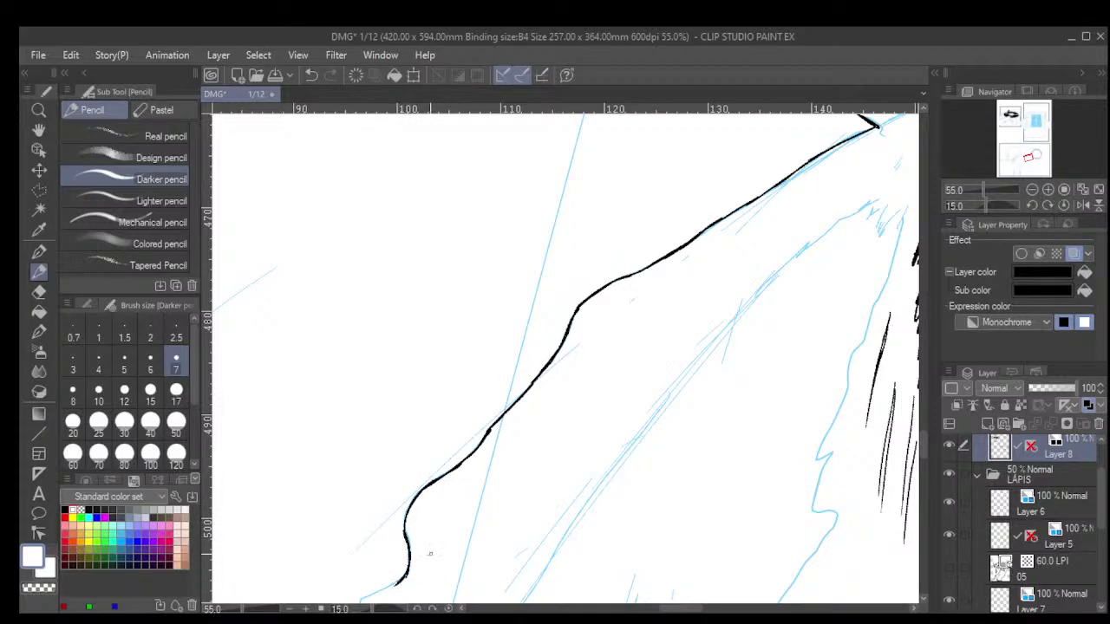
{"action": "scroll", "coordinate": [517, 471], "scroll_direction": "down", "scroll_amount": 2}
{"action": "left_click_drag", "start_coordinate": [479, 547], "coordinate": [639, 362]}
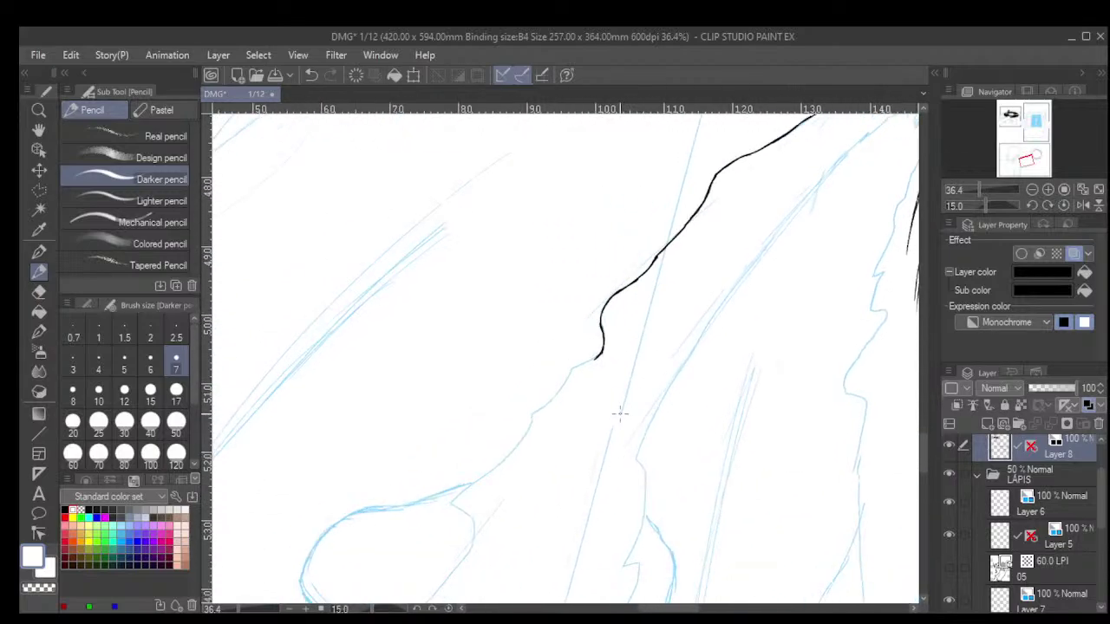
{"action": "scroll", "coordinate": [619, 412], "scroll_direction": "down", "scroll_amount": 14}
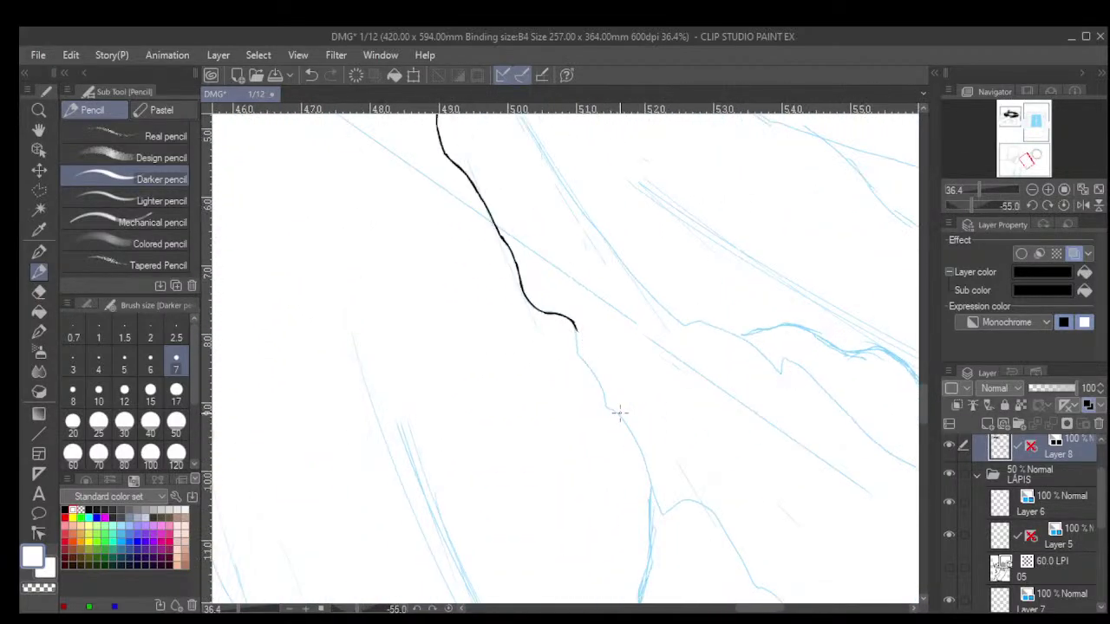
{"action": "left_click_drag", "start_coordinate": [610, 446], "coordinate": [530, 388]}
{"action": "scroll", "coordinate": [614, 329], "scroll_direction": "up", "scroll_amount": 2}
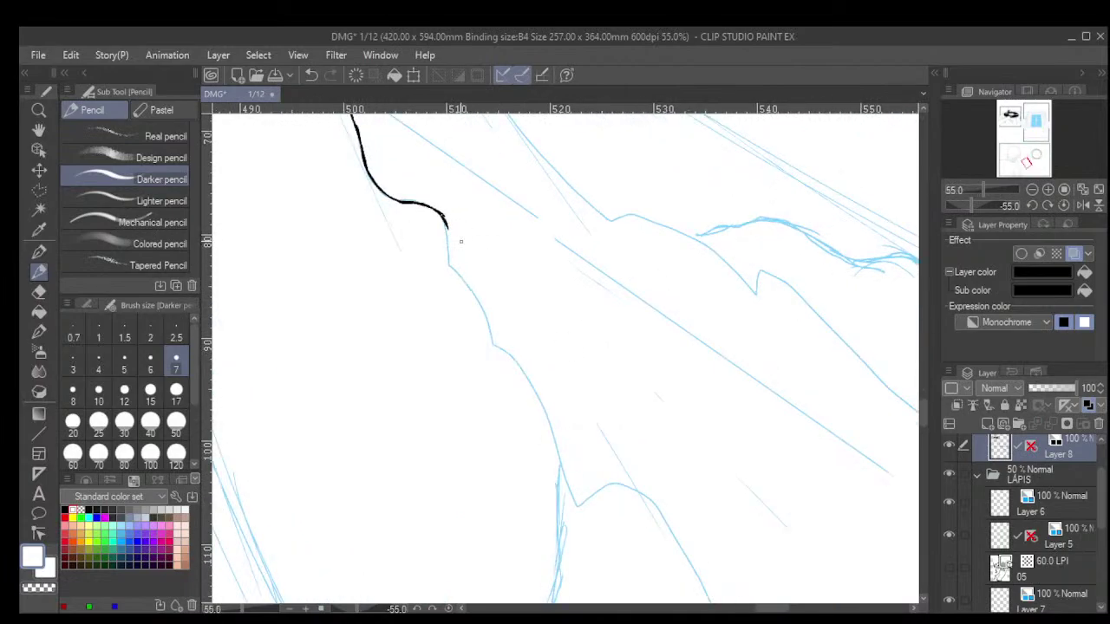
{"action": "mouse_move", "coordinate": [445, 219]}
{"action": "left_mouse_down"}
{"action": "mouse_move", "coordinate": [448, 262]}
{"action": "mouse_move", "coordinate": [473, 290]}
{"action": "mouse_move", "coordinate": [489, 339]}
{"action": "left_mouse_up"}
Extend the long line to the notch where the blue wavy sketch branches off, and ink the rounded hook below it.
{"action": "scroll", "coordinate": [522, 282], "scroll_direction": "down", "scroll_amount": 1}
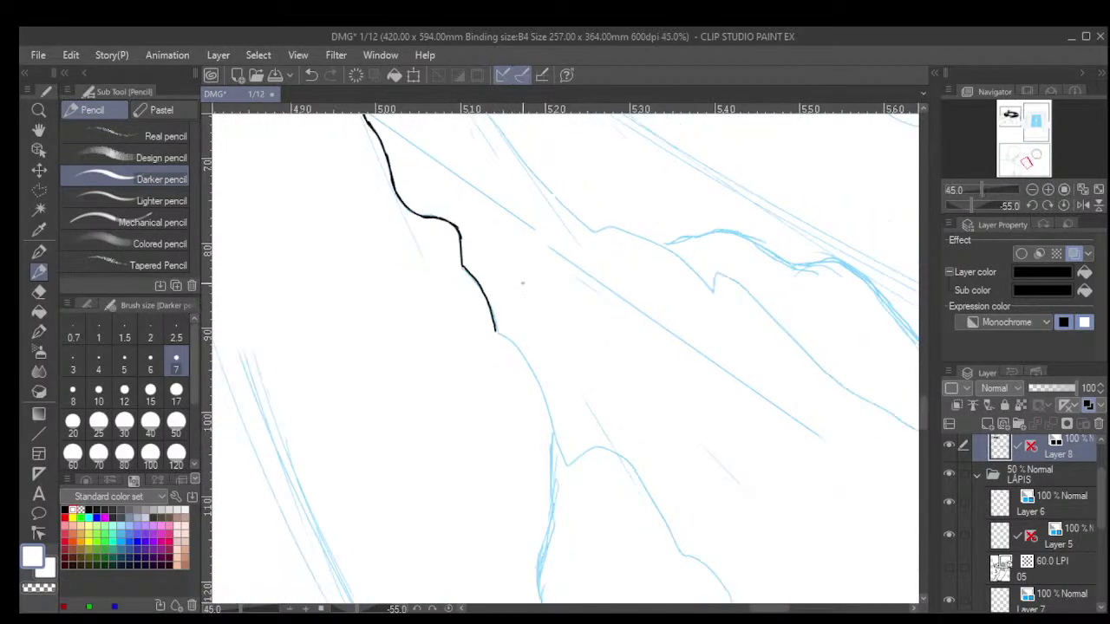
{"action": "scroll", "coordinate": [522, 282], "scroll_direction": "down", "scroll_amount": 11}
{"action": "left_click_drag", "start_coordinate": [553, 352], "coordinate": [626, 291]}
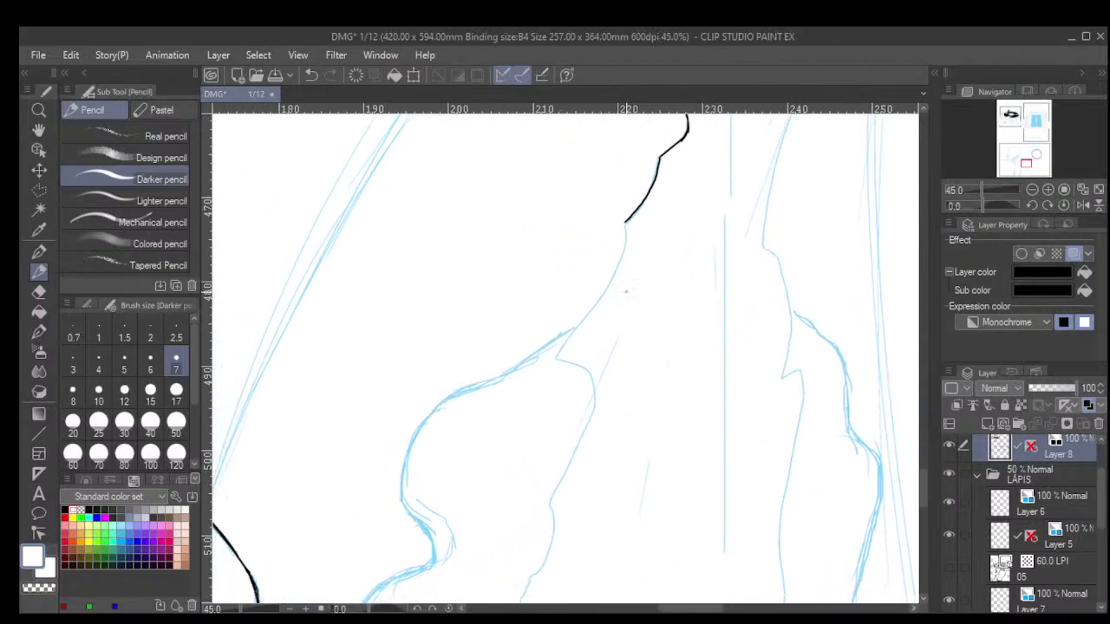
{"action": "mouse_move", "coordinate": [624, 222]}
{"action": "left_mouse_down"}
{"action": "mouse_move", "coordinate": [592, 307]}
{"action": "mouse_move", "coordinate": [552, 356]}
{"action": "mouse_move", "coordinate": [572, 364]}
{"action": "mouse_move", "coordinate": [591, 406]}
{"action": "left_mouse_up"}
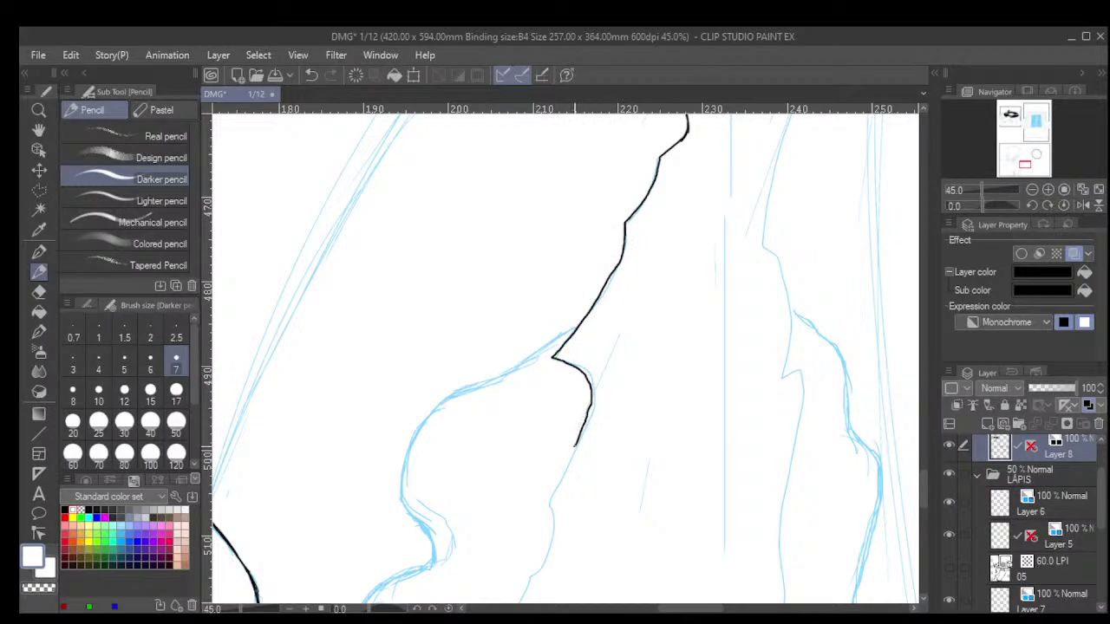
{"action": "left_click_drag", "start_coordinate": [575, 445], "coordinate": [548, 502]}
Continue the long line below the rounded hook to the tip of the first spike beside the figure's arm.
{"action": "scroll", "coordinate": [564, 485], "scroll_direction": "down", "scroll_amount": 6}
{"action": "left_click_drag", "start_coordinate": [586, 555], "coordinate": [602, 446]}
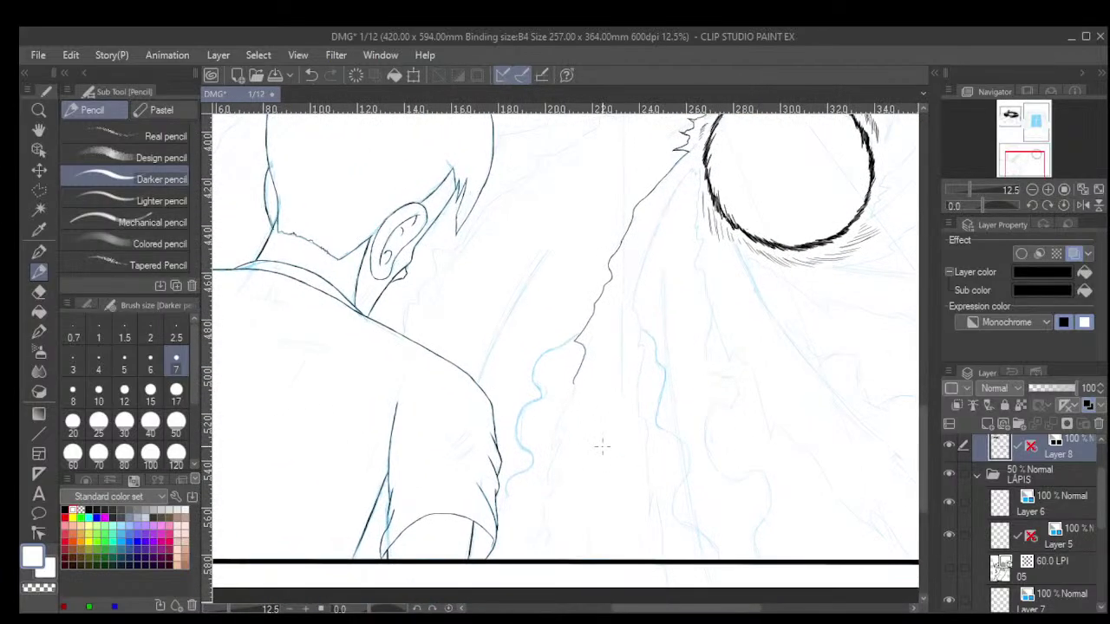
{"action": "scroll", "coordinate": [640, 392], "scroll_direction": "up", "scroll_amount": 3}
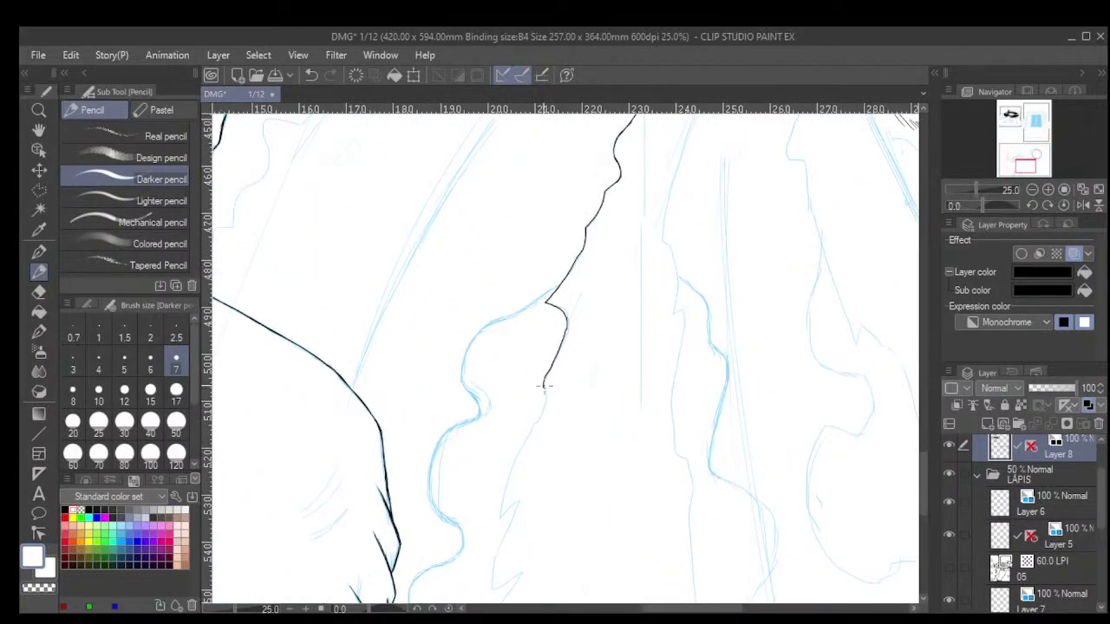
{"action": "scroll", "coordinate": [542, 389], "scroll_direction": "up", "scroll_amount": 1}
{"action": "scroll", "coordinate": [542, 388], "scroll_direction": "up", "scroll_amount": 1}
{"action": "mouse_move", "coordinate": [547, 390]}
{"action": "left_mouse_down"}
{"action": "mouse_move", "coordinate": [482, 544]}
{"action": "mouse_move", "coordinate": [474, 596]}
{"action": "mouse_move", "coordinate": [499, 574]}
{"action": "left_mouse_up"}
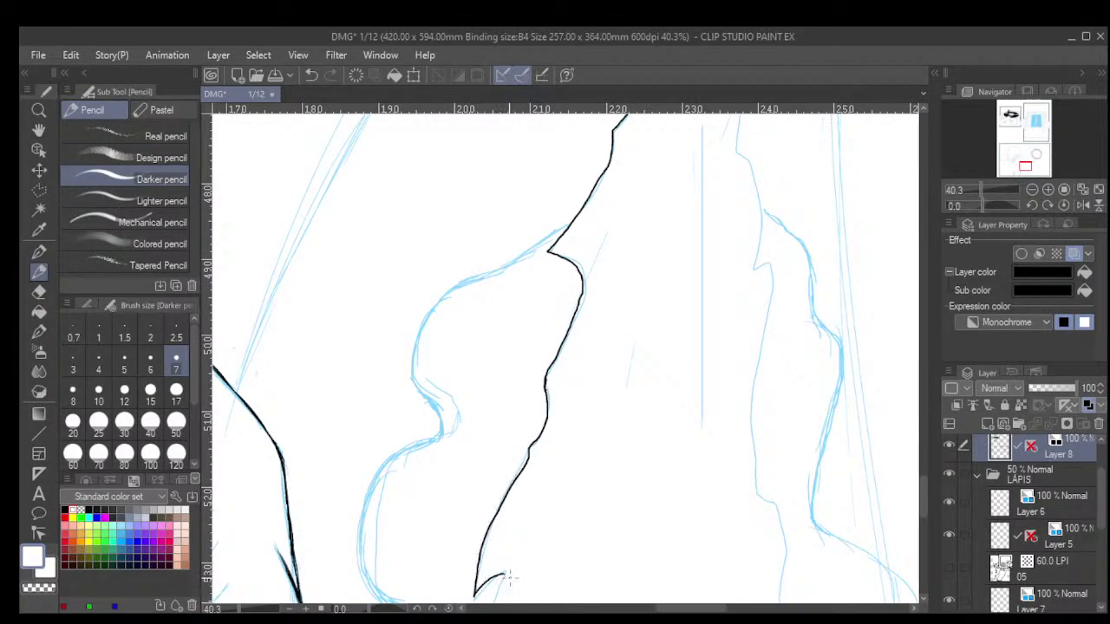
Ink the two spikes beside the figure's sleeve and carry the line down to the panel's bottom border.
{"action": "scroll", "coordinate": [522, 583], "scroll_direction": "down", "scroll_amount": 2}
{"action": "left_click_drag", "start_coordinate": [552, 501], "coordinate": [557, 413]}
{"action": "left_click_drag", "start_coordinate": [574, 552], "coordinate": [565, 418]}
{"action": "left_click_drag", "start_coordinate": [557, 467], "coordinate": [554, 401]}
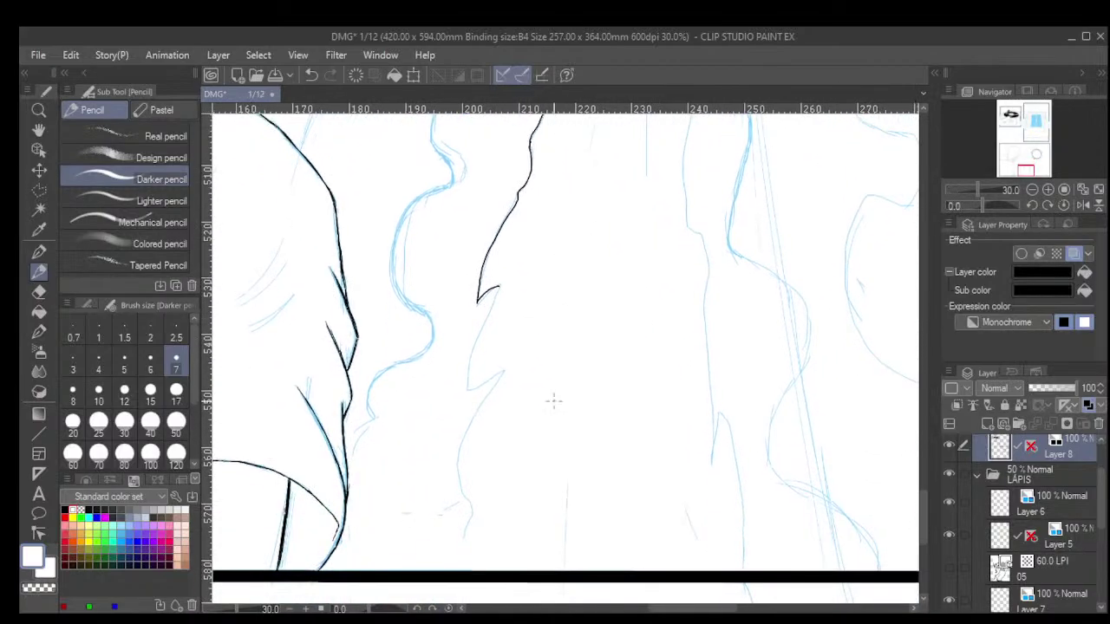
{"action": "scroll", "coordinate": [503, 300], "scroll_direction": "up", "scroll_amount": 2}
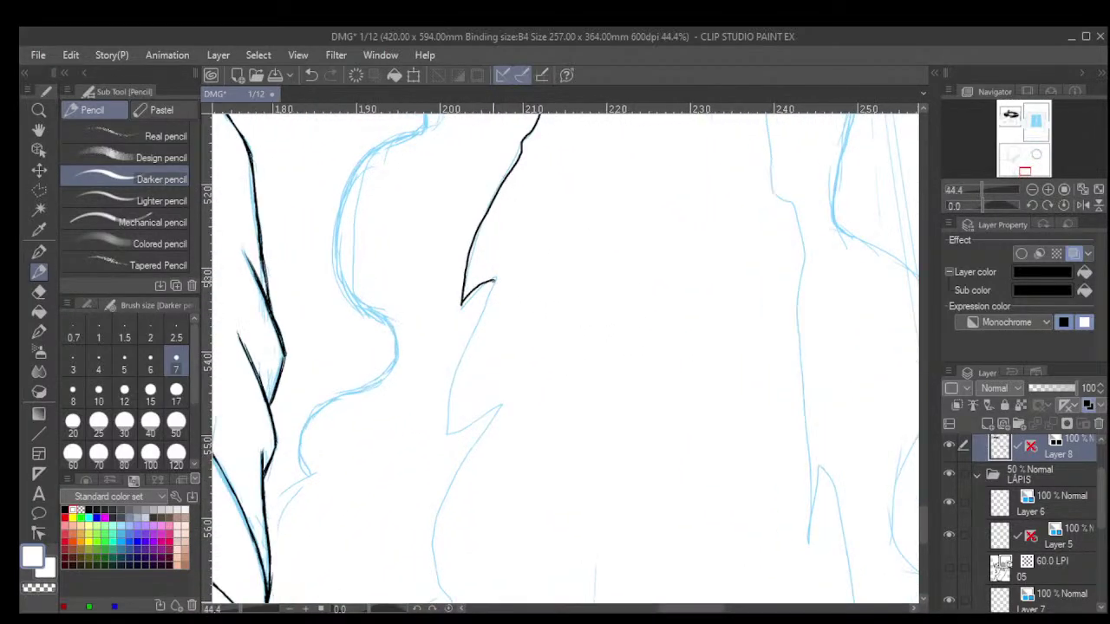
{"action": "mouse_move", "coordinate": [494, 279]}
{"action": "left_mouse_down"}
{"action": "mouse_move", "coordinate": [452, 377]}
{"action": "mouse_move", "coordinate": [443, 434]}
{"action": "mouse_move", "coordinate": [479, 420]}
{"action": "left_mouse_up"}
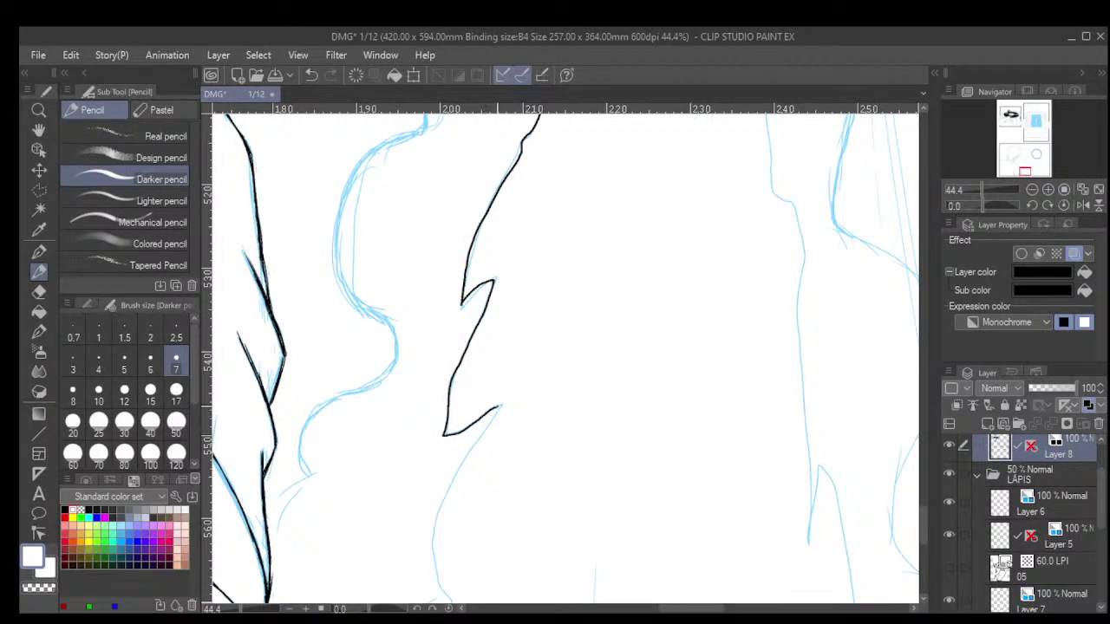
{"action": "left_click_drag", "start_coordinate": [536, 446], "coordinate": [565, 291]}
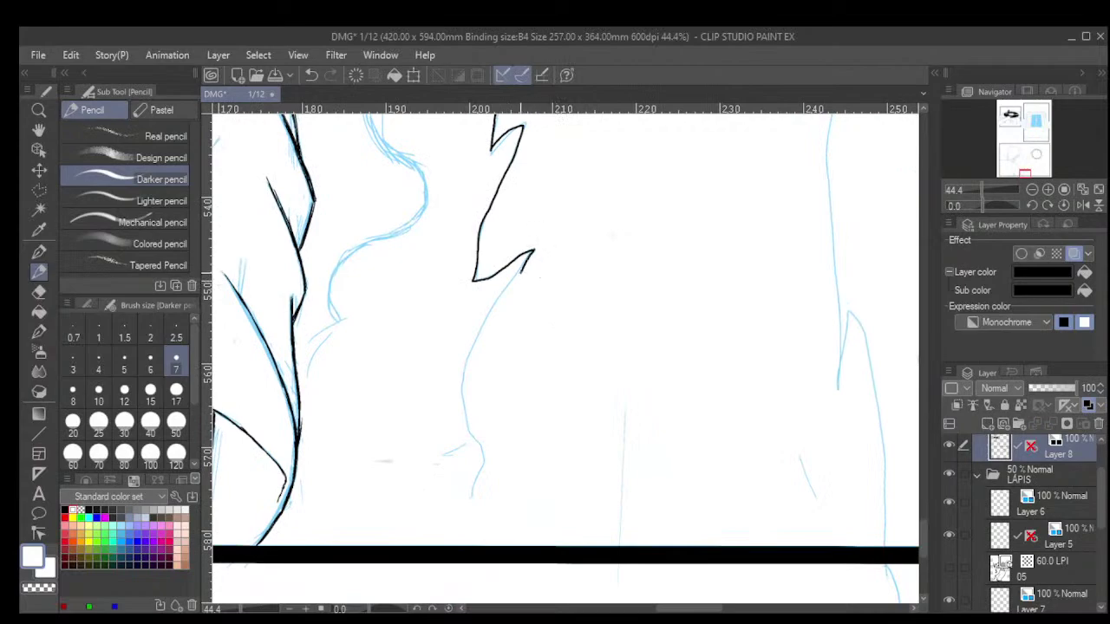
{"action": "left_click_drag", "start_coordinate": [475, 350], "coordinate": [467, 431]}
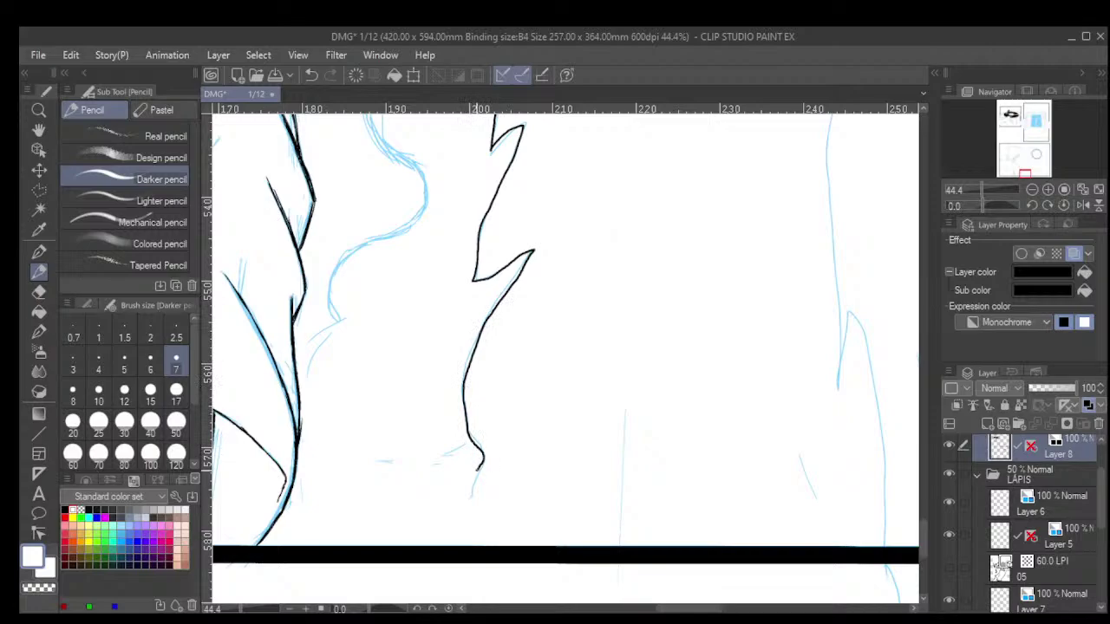
{"action": "left_click_drag", "start_coordinate": [470, 501], "coordinate": [466, 520]}
Ink the start of the wavy line that rises from the panel's bottom border, following the blue sketch to its first outer bend.
{"action": "scroll", "coordinate": [512, 413], "scroll_direction": "down", "scroll_amount": 10}
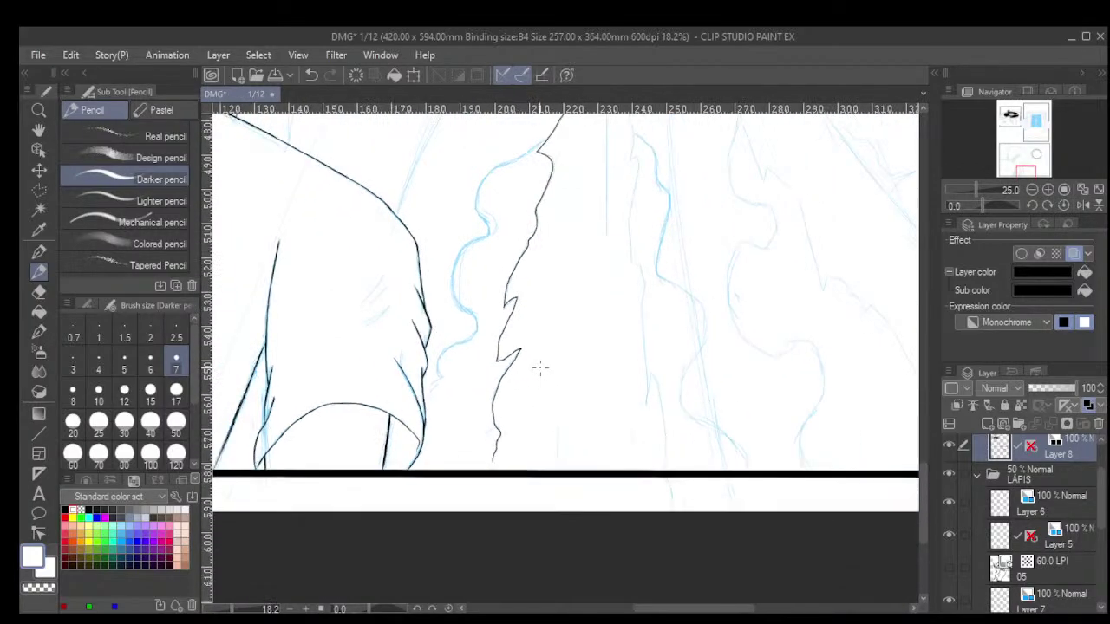
{"action": "scroll", "coordinate": [568, 299], "scroll_direction": "down", "scroll_amount": 2}
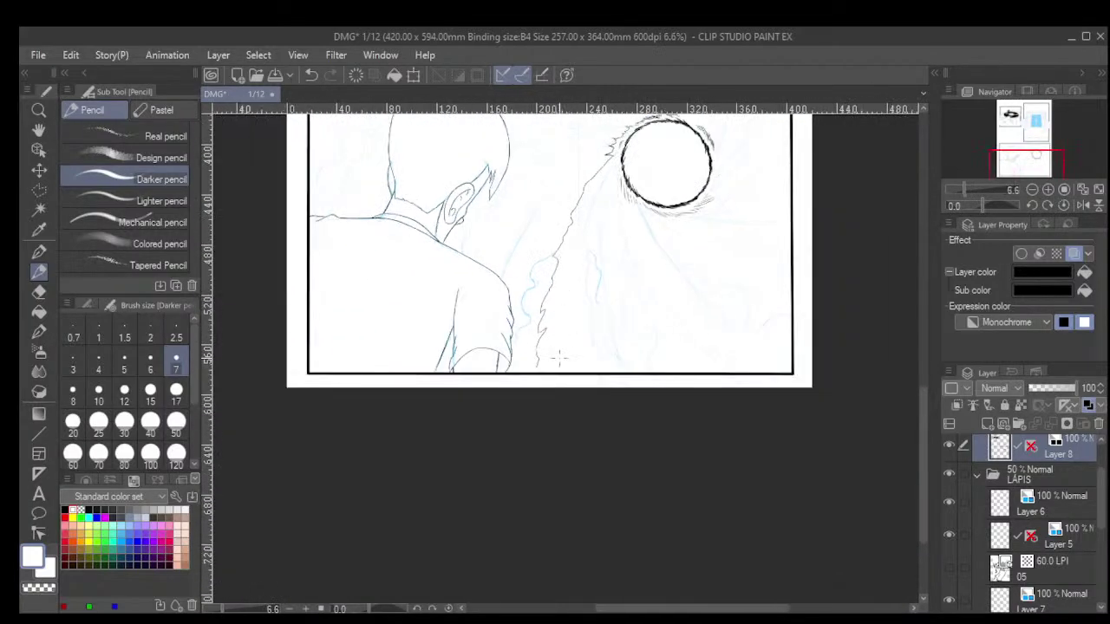
{"action": "scroll", "coordinate": [559, 356], "scroll_direction": "up", "scroll_amount": 5}
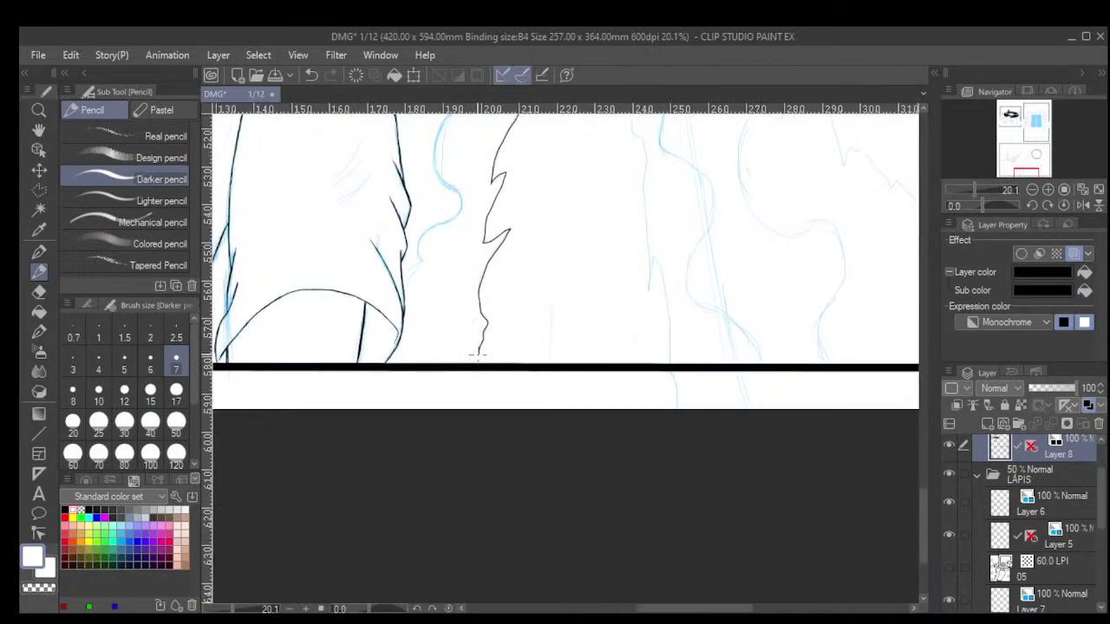
{"action": "scroll", "coordinate": [473, 371], "scroll_direction": "down", "scroll_amount": 4}
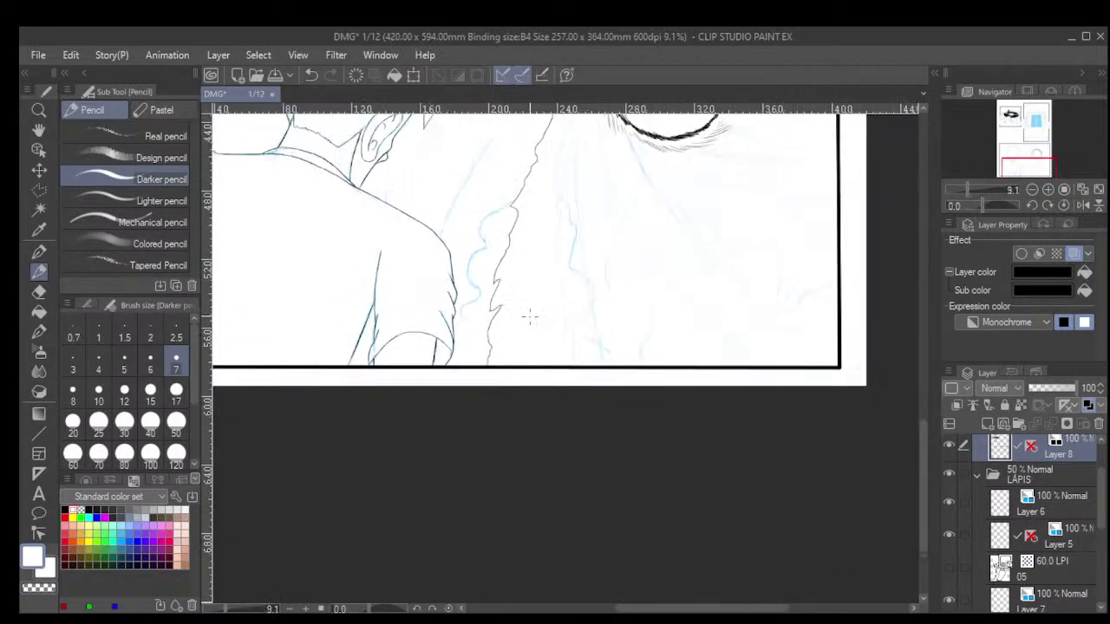
{"action": "scroll", "coordinate": [529, 317], "scroll_direction": "up", "scroll_amount": 3}
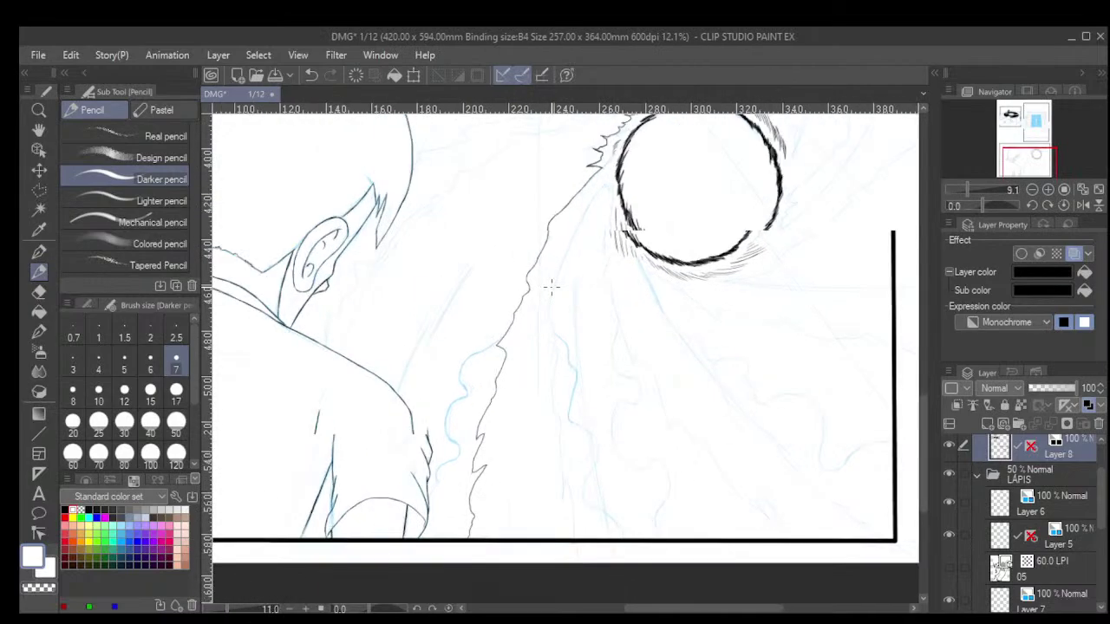
{"action": "scroll", "coordinate": [551, 287], "scroll_direction": "up", "scroll_amount": 4}
{"action": "left_click_drag", "start_coordinate": [594, 270], "coordinate": [573, 350]}
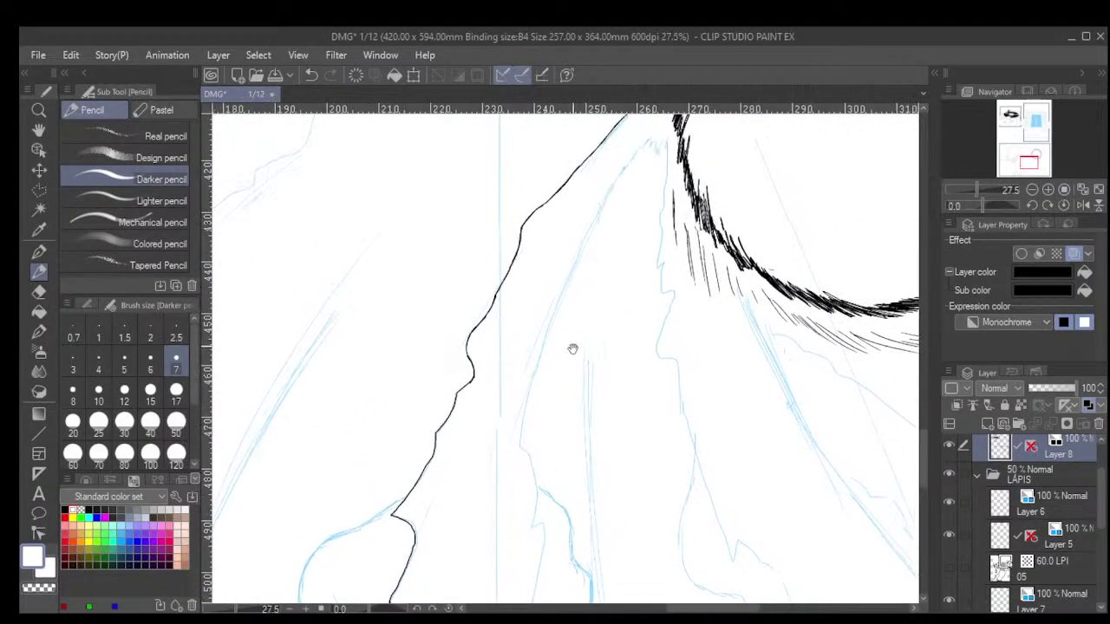
{"action": "scroll", "coordinate": [577, 303], "scroll_direction": "down", "scroll_amount": 3}
{"action": "scroll", "coordinate": [578, 304], "scroll_direction": "down", "scroll_amount": 5}
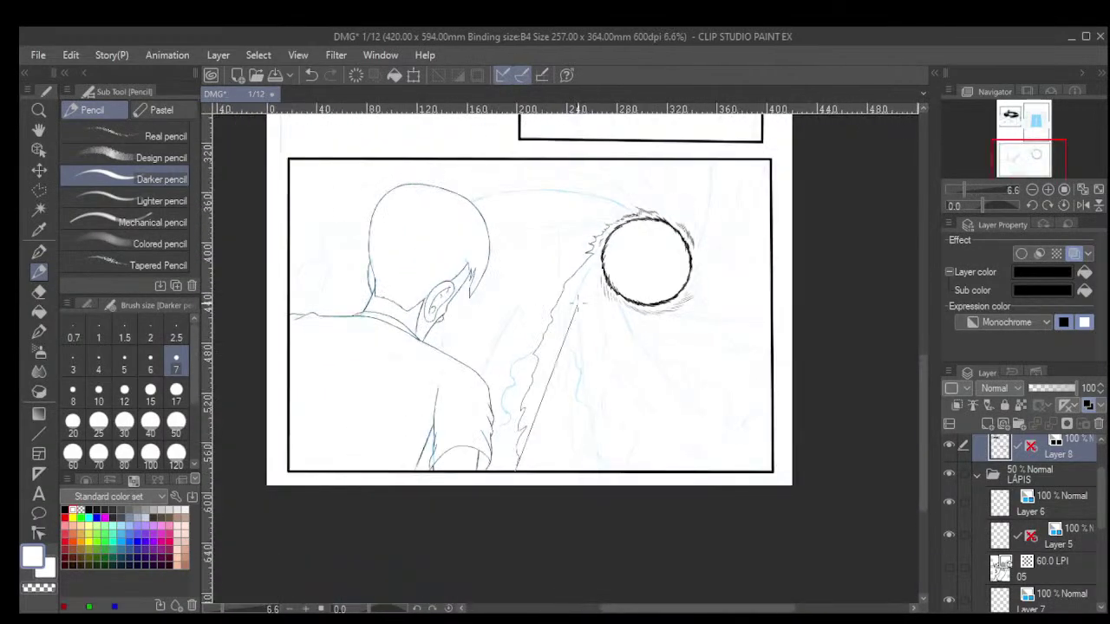
{"action": "key", "text": "asciicircum"}
{"action": "key", "text": "asciicircum"}
{"action": "key", "text": "asciicircum"}
{"action": "key", "text": "asciicircum"}
{"action": "key", "text": "asciicircum"}
{"action": "key", "text": "asciicircum"}
{"action": "key", "text": "asciicircum"}
{"action": "key", "text": "asciicircum"}
{"action": "key", "text": "asciicircum"}
{"action": "key", "text": "asciicircum"}
{"action": "key", "text": "asciicircum"}
{"action": "key", "text": "asciicircum"}
{"action": "key", "text": "asciicircum"}
{"action": "key", "text": "asciicircum"}
{"action": "key", "text": "asciicircum"}
{"action": "key", "text": "asciicircum"}
{"action": "key", "text": "asciicircum"}
{"action": "key", "text": "asciicircum"}
{"action": "key", "text": "asciicircum"}
{"action": "key", "text": "asciicircum"}
{"action": "key", "text": "asciicircum"}
{"action": "key", "text": "asciicircum"}
{"action": "key", "text": "asciicircum"}
{"action": "key", "text": "asciicircum"}
{"action": "key", "text": "asciicircum"}
{"action": "key", "text": "asciicircum"}
{"action": "key", "text": "asciicircum"}
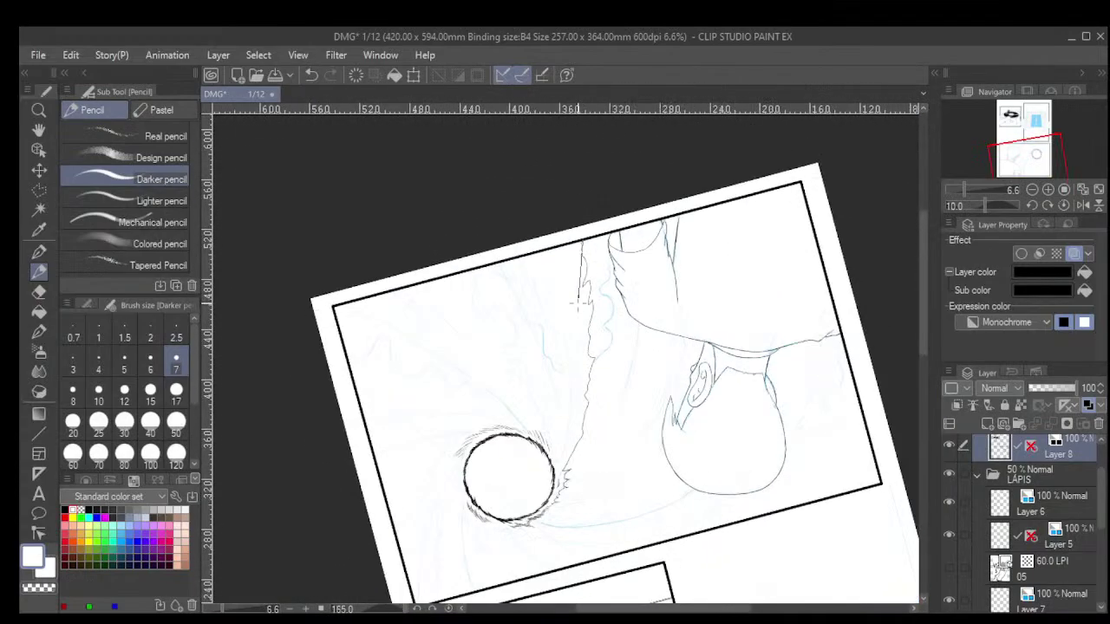
{"action": "scroll", "coordinate": [574, 302], "scroll_direction": "up", "scroll_amount": 8}
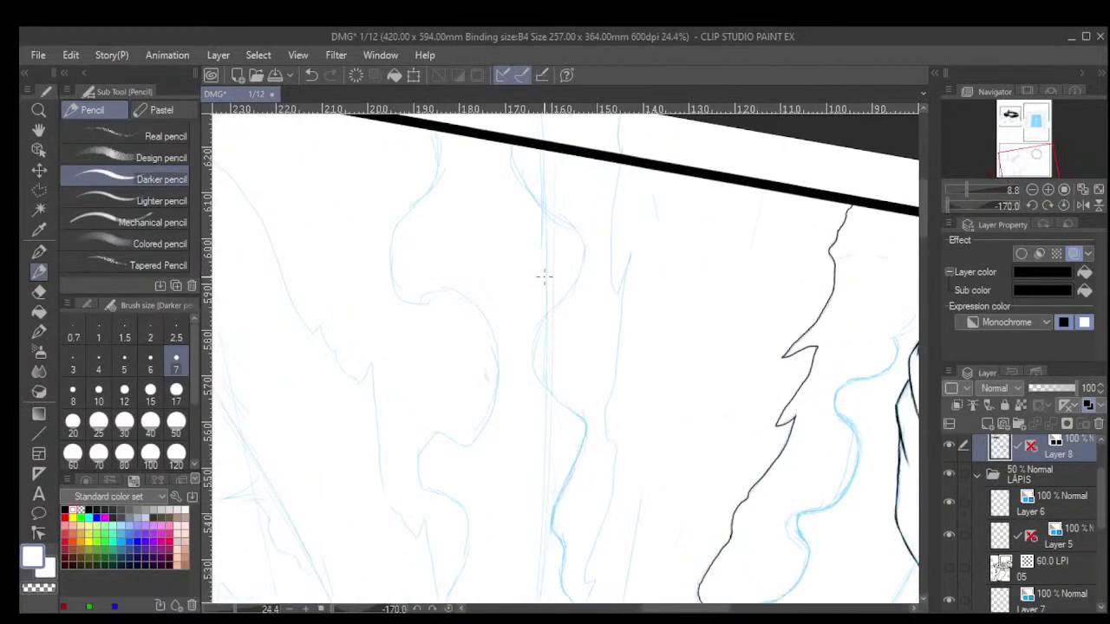
{"action": "left_click_drag", "start_coordinate": [537, 225], "coordinate": [533, 304]}
{"action": "key", "text": "asciicircum"}
{"action": "key", "text": "asciicircum"}
{"action": "key", "text": "asciicircum"}
{"action": "key", "text": "asciicircum"}
{"action": "key", "text": "asciicircum"}
{"action": "key", "text": "asciicircum"}
{"action": "key", "text": "asciicircum"}
{"action": "key", "text": "asciicircum"}
{"action": "key", "text": "asciicircum"}
{"action": "key", "text": "asciicircum"}
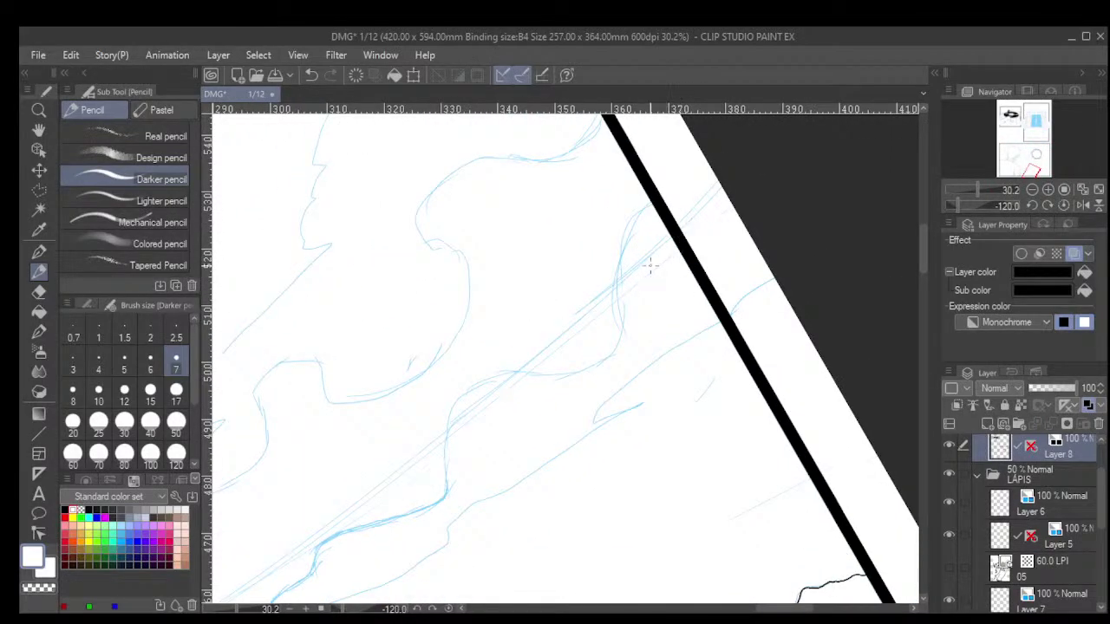
{"action": "left_click_drag", "start_coordinate": [644, 204], "coordinate": [634, 214]}
{"action": "left_click_drag", "start_coordinate": [618, 307], "coordinate": [606, 356]}
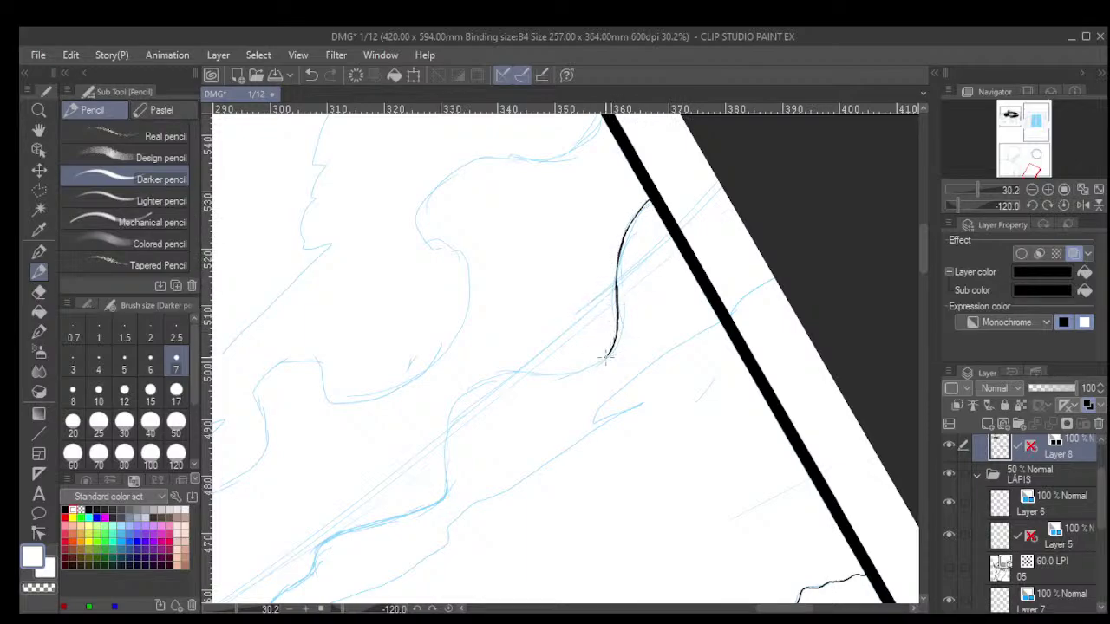
Ink the jagged line from the panel's bottom border, between the new wavy line and the long spiked line, including its sharp notch.
{"action": "key", "text": "minus"}
{"action": "key", "text": "minus"}
{"action": "key", "text": "minus"}
{"action": "key", "text": "minus"}
{"action": "key", "text": "minus"}
{"action": "key", "text": "minus"}
{"action": "key", "text": "minus"}
{"action": "key", "text": "minus"}
{"action": "key", "text": "minus"}
{"action": "key", "text": "minus"}
{"action": "key", "text": "minus"}
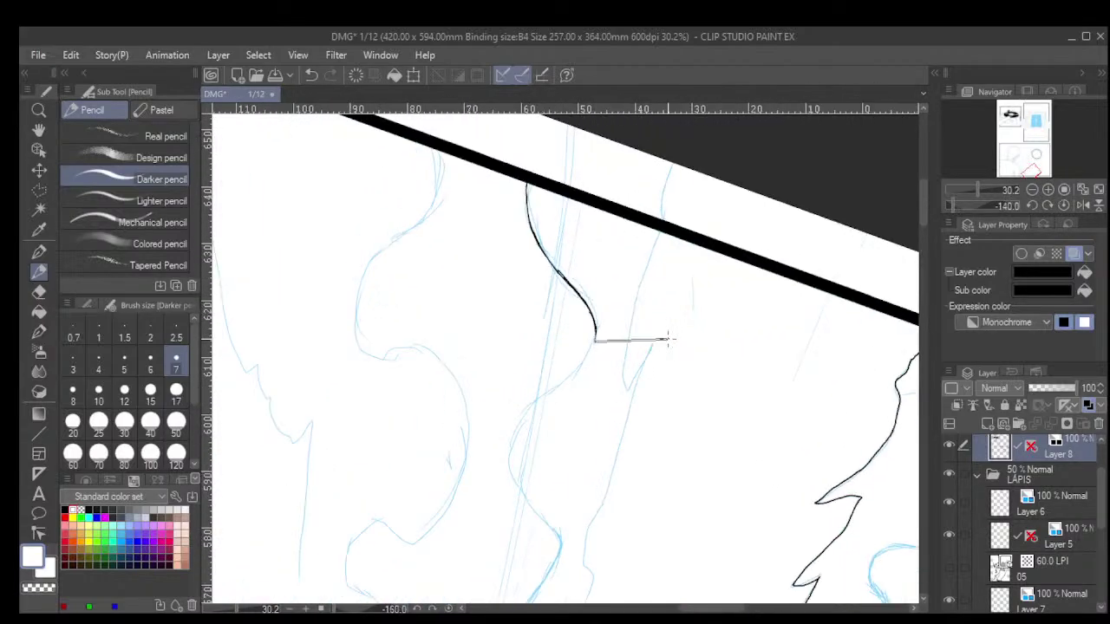
{"action": "left_click_drag", "start_coordinate": [639, 517], "coordinate": [641, 317]}
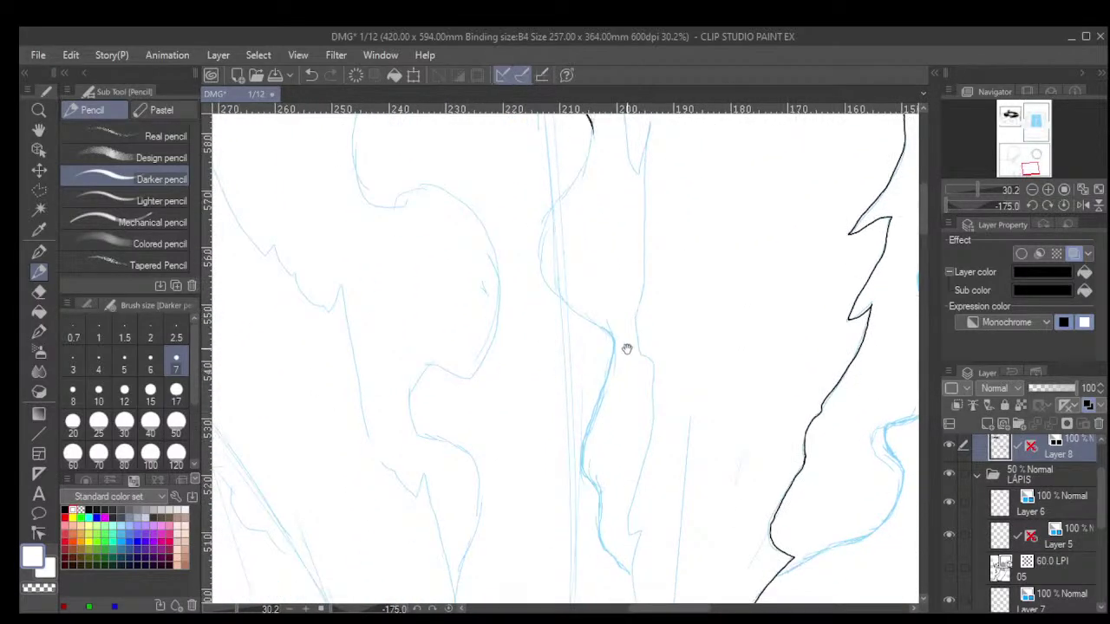
{"action": "scroll", "coordinate": [627, 349], "scroll_direction": "down", "scroll_amount": 3}
{"action": "scroll", "coordinate": [627, 349], "scroll_direction": "up", "scroll_amount": 4}
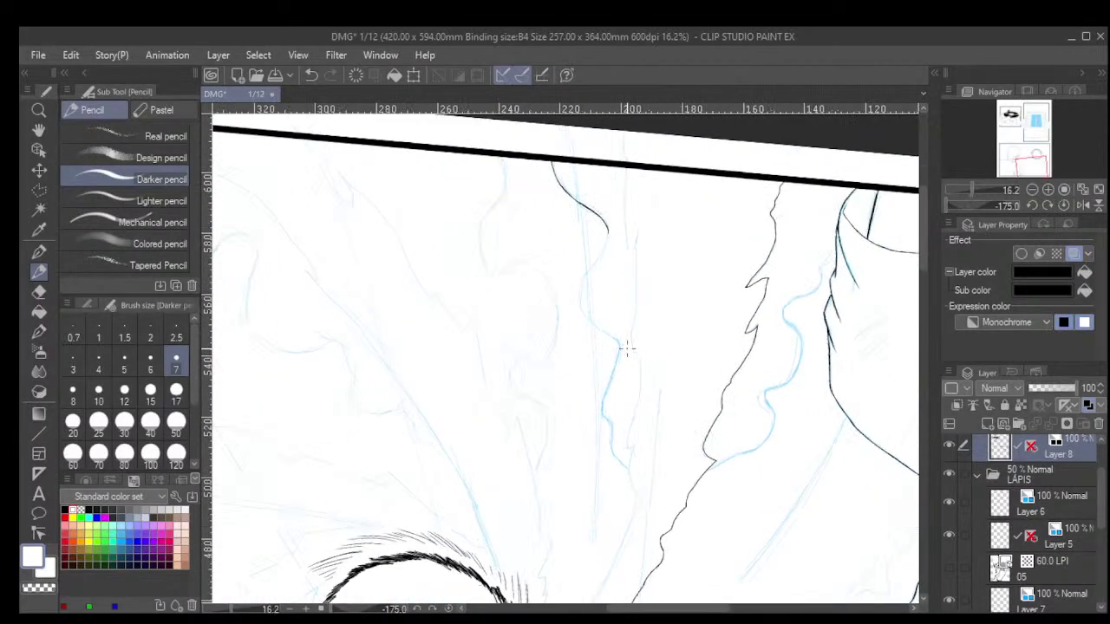
{"action": "left_click_drag", "start_coordinate": [672, 181], "coordinate": [692, 235]}
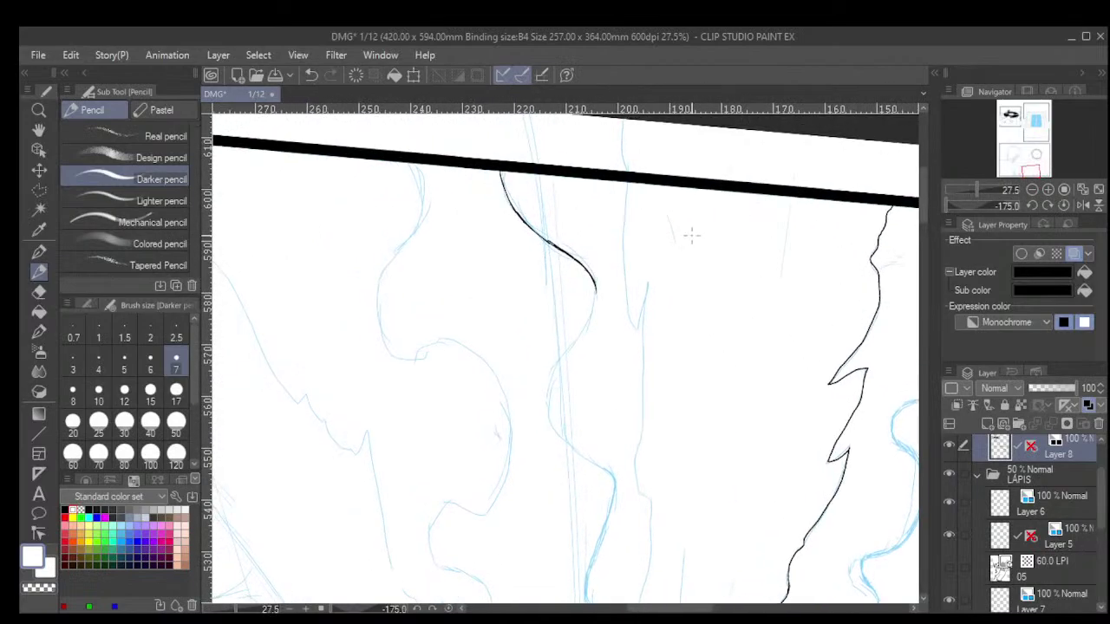
{"action": "mouse_move", "coordinate": [625, 182]}
{"action": "left_mouse_down"}
{"action": "mouse_move", "coordinate": [633, 329]}
{"action": "mouse_move", "coordinate": [646, 286]}
{"action": "mouse_move", "coordinate": [643, 425]}
{"action": "left_mouse_up"}
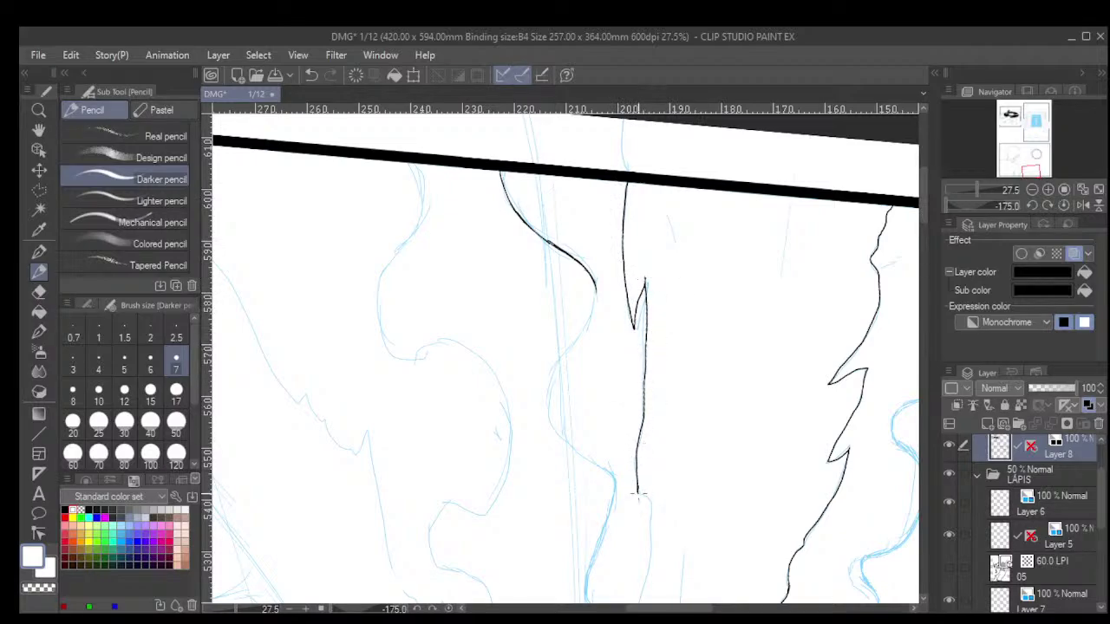
{"action": "left_click_drag", "start_coordinate": [638, 494], "coordinate": [651, 506]}
Extend the jagged line along the blue sketch past its small notches to where it turns toward the circle.
{"action": "scroll", "coordinate": [661, 497], "scroll_direction": "down", "scroll_amount": 3}
{"action": "left_click_drag", "start_coordinate": [701, 575], "coordinate": [671, 442]}
{"action": "scroll", "coordinate": [668, 255], "scroll_direction": "up", "scroll_amount": 2}
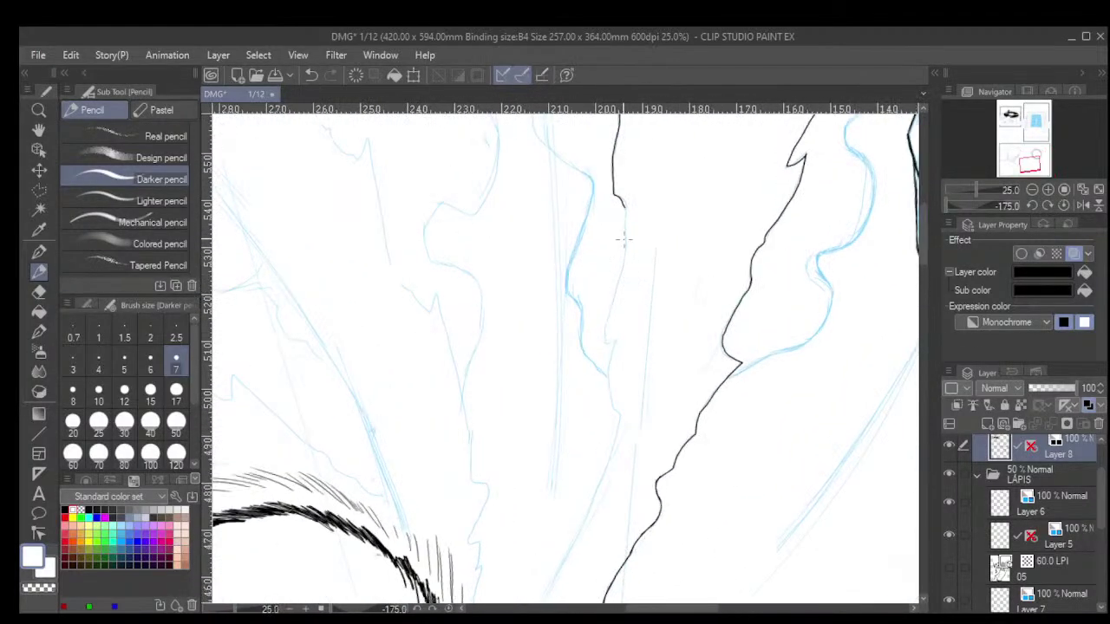
{"action": "left_click_drag", "start_coordinate": [623, 209], "coordinate": [614, 295]}
{"action": "mouse_move", "coordinate": [607, 338]}
{"action": "left_mouse_down"}
{"action": "mouse_move", "coordinate": [619, 417]}
{"action": "mouse_move", "coordinate": [627, 405]}
{"action": "mouse_move", "coordinate": [674, 405]}
{"action": "mouse_move", "coordinate": [706, 324]}
{"action": "left_mouse_up"}
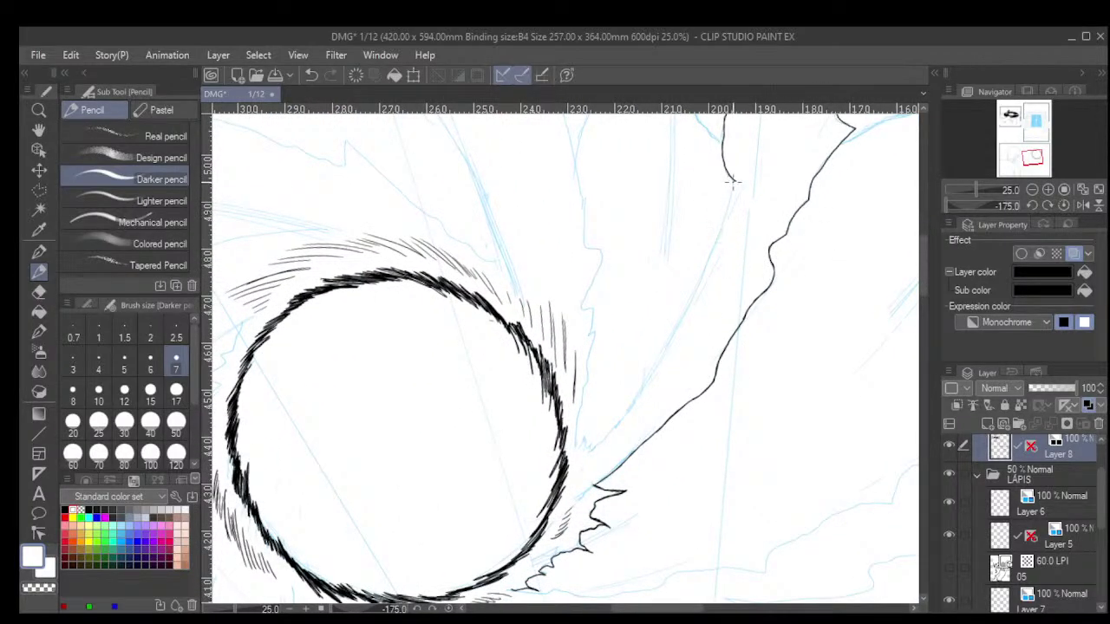
Ink the small zigzag tip beside the circle's hatching, at the upper end of the sketched line next to the long spiked line.
{"action": "left_click_drag", "start_coordinate": [733, 180], "coordinate": [694, 298]}
{"action": "key", "text": "ctrl+z"}
{"action": "key", "text": "shift+6"}
{"action": "key", "text": "shift+6"}
{"action": "key", "text": "shift+6"}
{"action": "key", "text": "shift+6"}
{"action": "key", "text": "shift+6"}
{"action": "key", "text": "shift+6"}
{"action": "key", "text": "shift+6"}
{"action": "key", "text": "shift+6"}
{"action": "key", "text": "shift+6"}
{"action": "key", "text": "shift+6"}
{"action": "key", "text": "shift+6"}
{"action": "key", "text": "shift+6"}
{"action": "key", "text": "shift+6"}
{"action": "key", "text": "shift+6"}
{"action": "key", "text": "shift+6"}
{"action": "key", "text": "shift+6"}
{"action": "key", "text": "shift+6"}
{"action": "key", "text": "shift+6"}
{"action": "key", "text": "shift+6"}
{"action": "key", "text": "shift+6"}
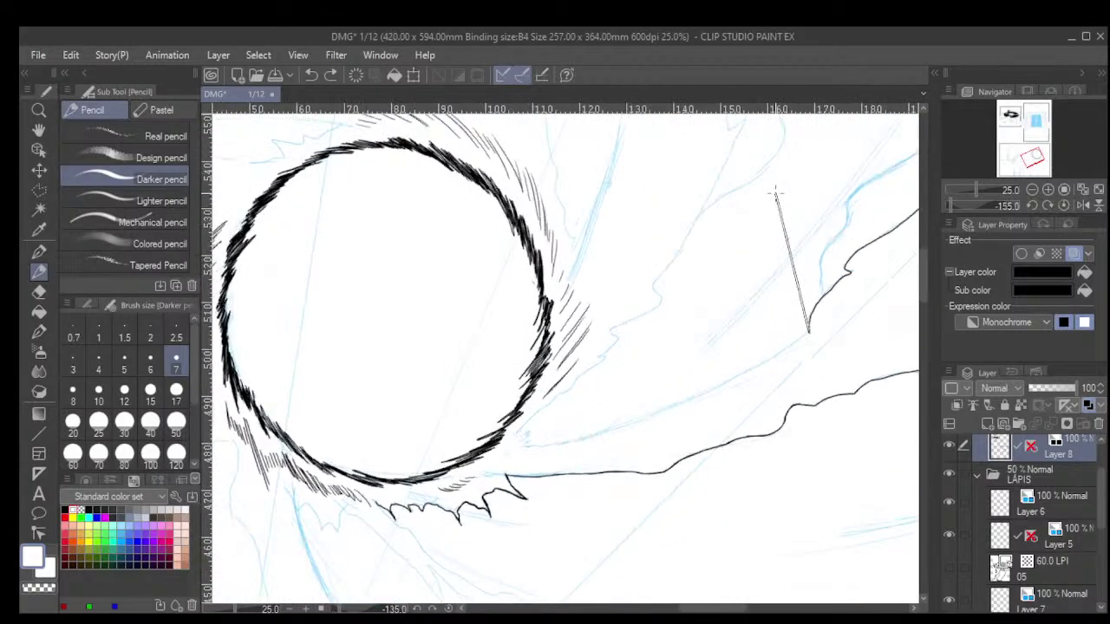
{"action": "key", "text": "shift+6"}
{"action": "key", "text": "shift+6"}
{"action": "key", "text": "shift+6"}
{"action": "scroll", "coordinate": [754, 217], "scroll_direction": "up", "scroll_amount": 4}
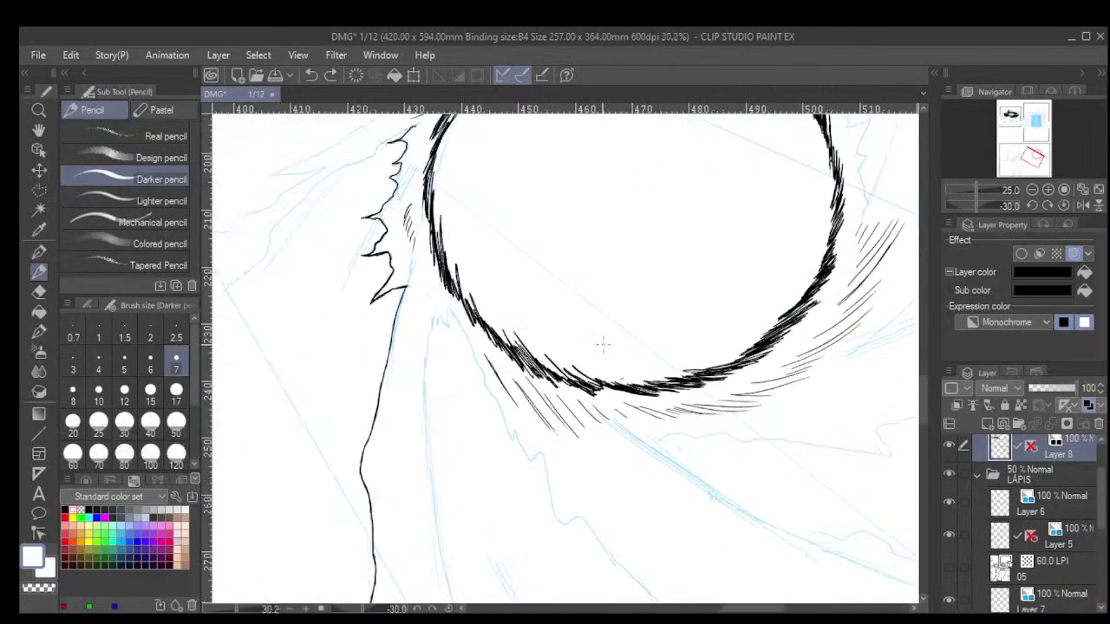
{"action": "mouse_move", "coordinate": [408, 310]}
{"action": "left_mouse_down"}
{"action": "mouse_move", "coordinate": [405, 326]}
{"action": "mouse_move", "coordinate": [427, 331]}
{"action": "mouse_move", "coordinate": [430, 312]}
{"action": "mouse_move", "coordinate": [438, 322]}
{"action": "left_mouse_up"}
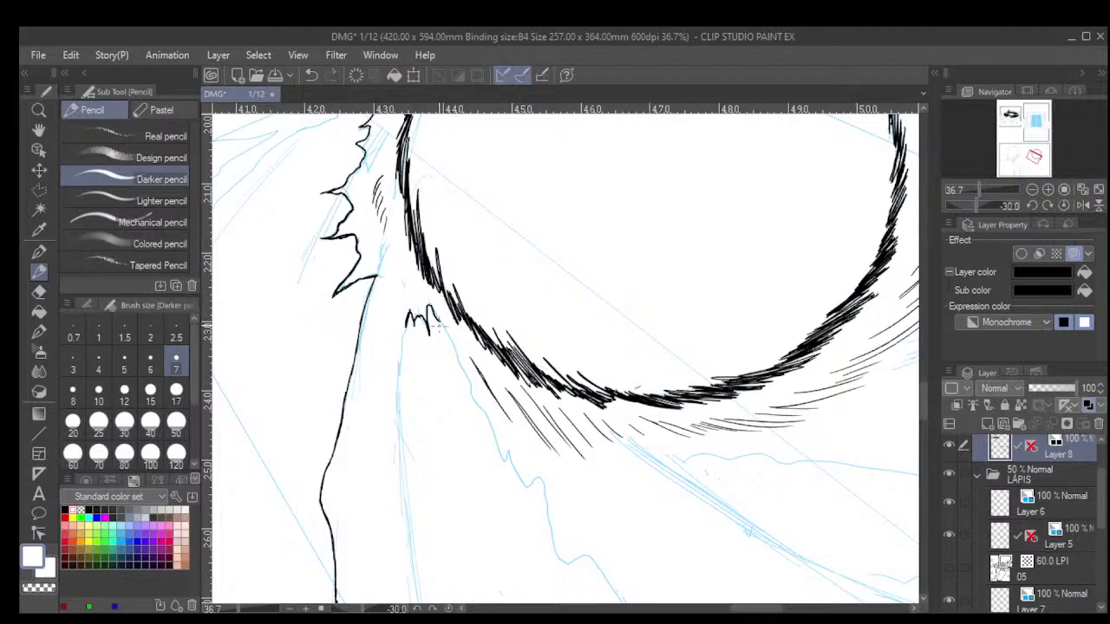
Ink the long smooth curve from the zigzag tip along the blue sketch until it joins the already inked jagged line.
{"action": "scroll", "coordinate": [456, 296], "scroll_direction": "down", "scroll_amount": 2}
{"action": "left_click_drag", "start_coordinate": [447, 421], "coordinate": [527, 255]}
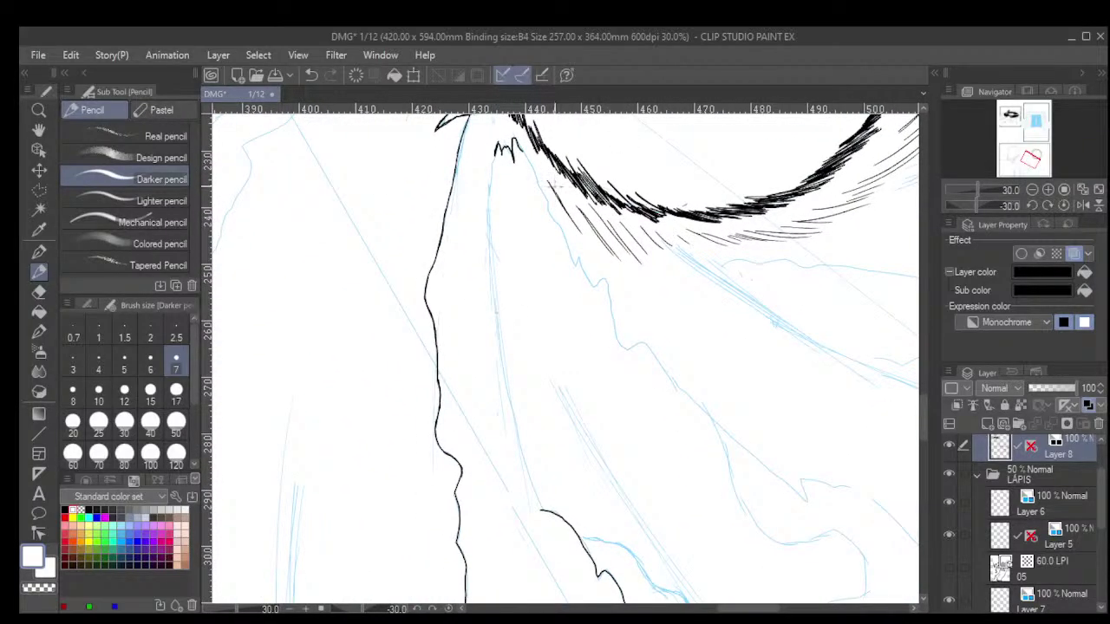
{"action": "left_click_drag", "start_coordinate": [488, 169], "coordinate": [500, 355]}
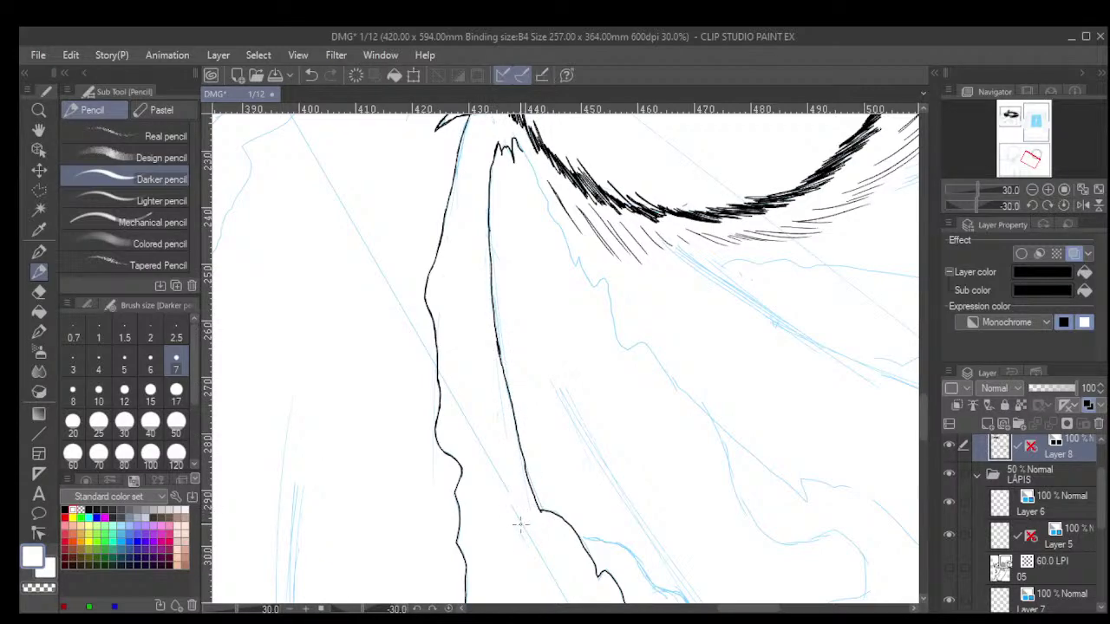
Examine the inked jagged lines and remaining blue wavy sketch between the figure's sleeve and the panel's bottom border.
{"action": "scroll", "coordinate": [521, 525], "scroll_direction": "down", "scroll_amount": 7}
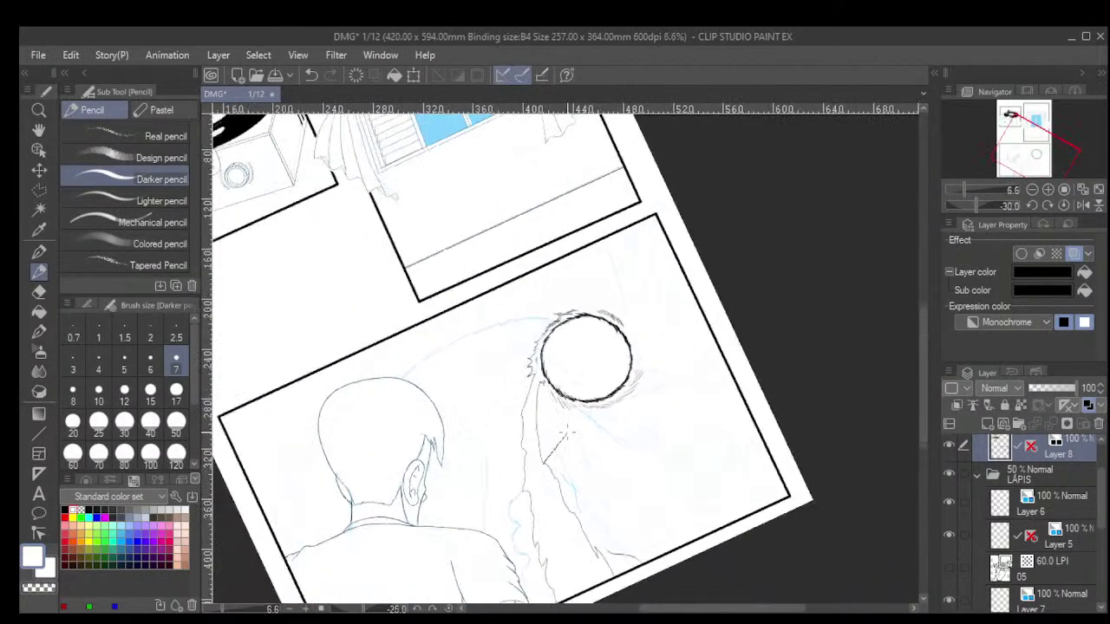
{"action": "key", "text": "shift+6"}
{"action": "key", "text": "shift+6"}
{"action": "key", "text": "shift+6"}
{"action": "key", "text": "shift+6"}
{"action": "key", "text": "shift+6"}
{"action": "key", "text": "shift+6"}
{"action": "key", "text": "shift+6"}
{"action": "key", "text": "shift+6"}
{"action": "left_click_drag", "start_coordinate": [461, 500], "coordinate": [618, 419]}
{"action": "scroll", "coordinate": [553, 397], "scroll_direction": "up", "scroll_amount": 5}
{"action": "scroll", "coordinate": [594, 403], "scroll_direction": "down", "scroll_amount": 2}
{"action": "scroll", "coordinate": [594, 402], "scroll_direction": "up", "scroll_amount": 2}
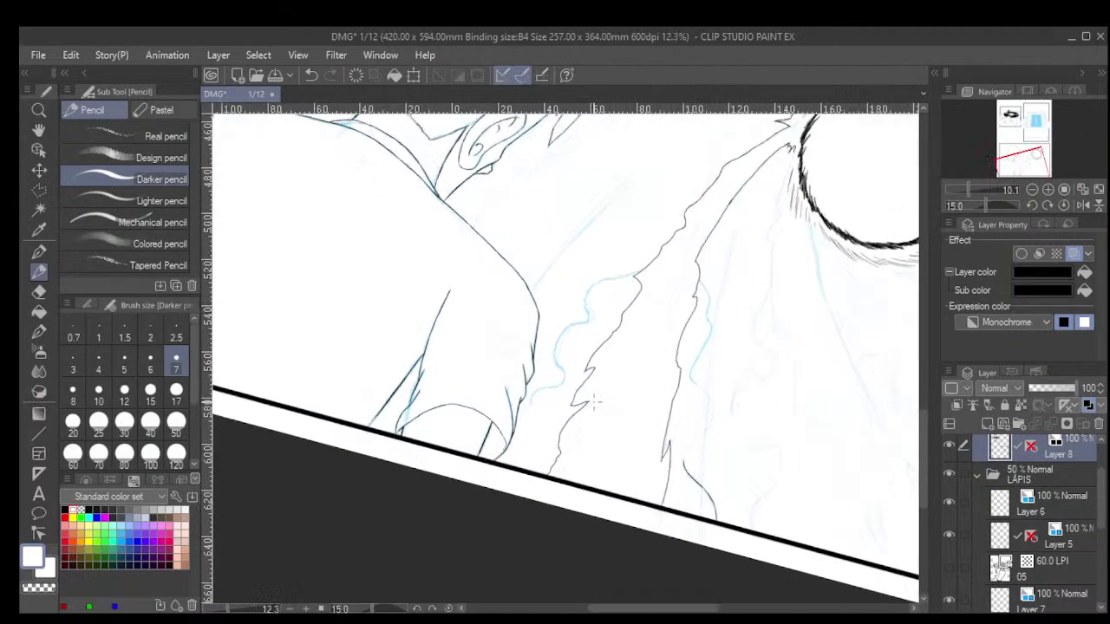
{"action": "scroll", "coordinate": [594, 400], "scroll_direction": "up", "scroll_amount": 4}
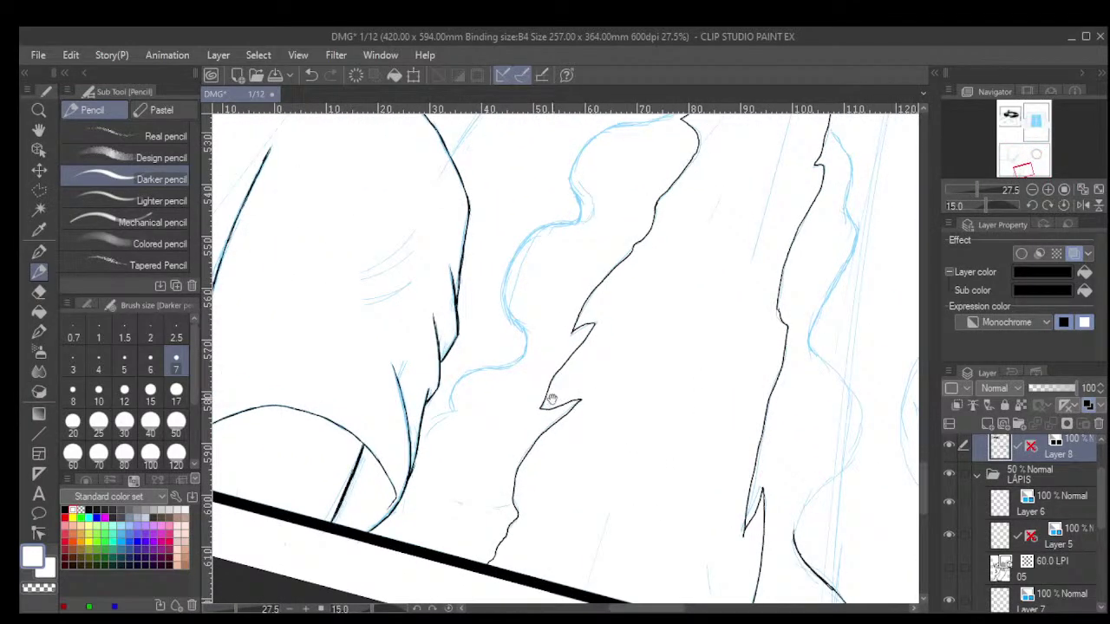
{"action": "scroll", "coordinate": [552, 398], "scroll_direction": "down", "scroll_amount": 6}
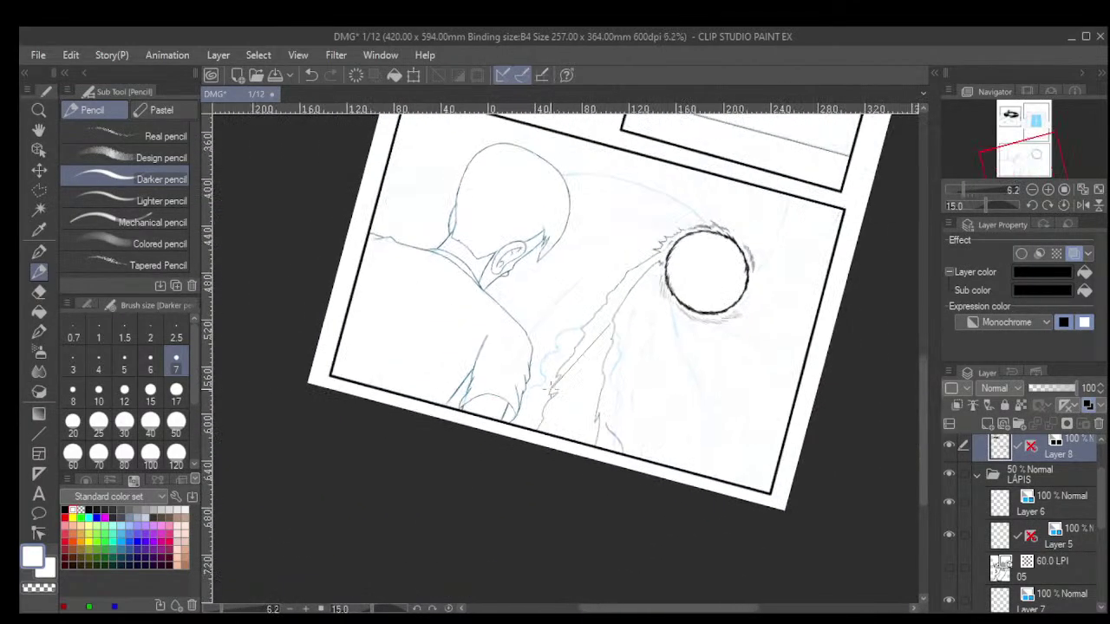
Ink the next jagged line from the sketched arc's end beside the circle, through its small spikes and down to its first long sharp notch.
{"action": "key", "text": "minus"}
{"action": "key", "text": "asciicircum"}
{"action": "key", "text": "minus"}
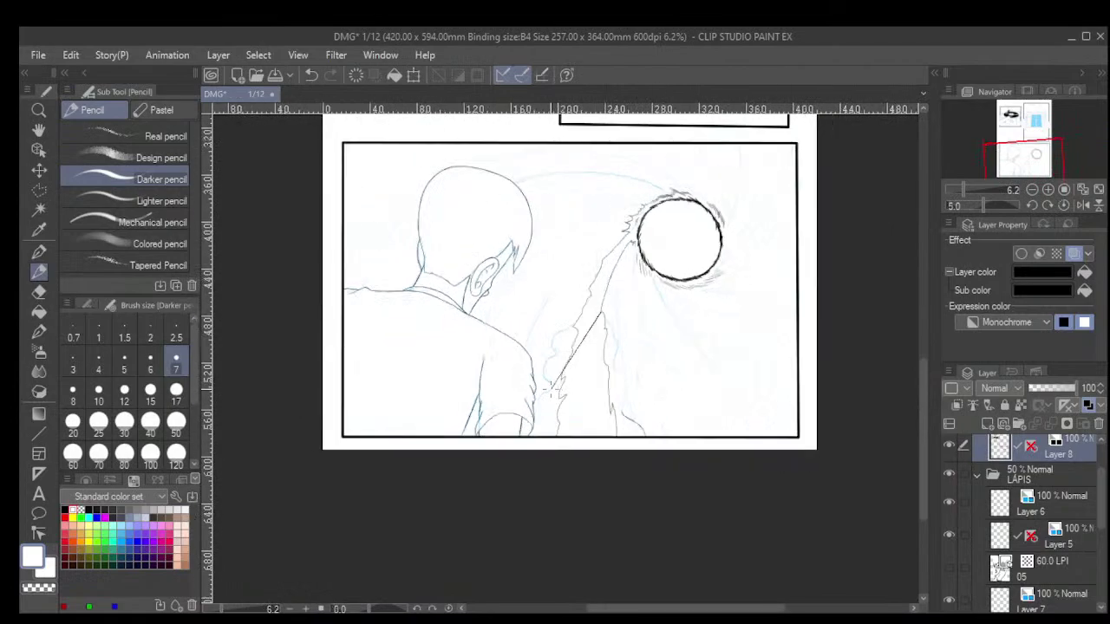
{"action": "scroll", "coordinate": [583, 361], "scroll_direction": "up", "scroll_amount": 4}
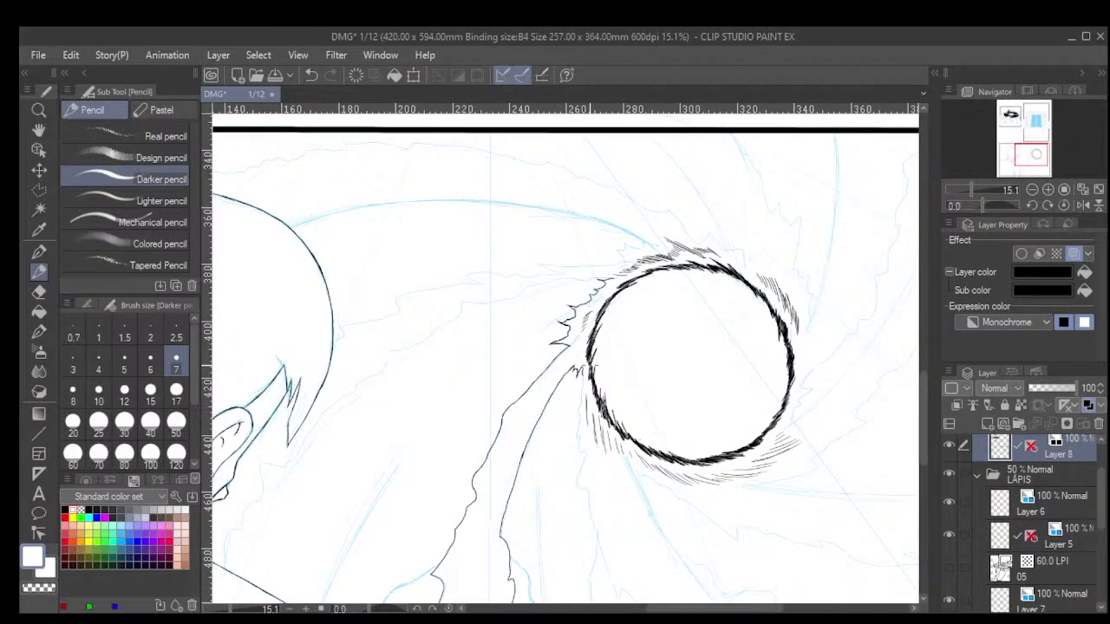
{"action": "key", "text": "minus"}
{"action": "key", "text": "minus"}
{"action": "key", "text": "minus"}
{"action": "key", "text": "minus"}
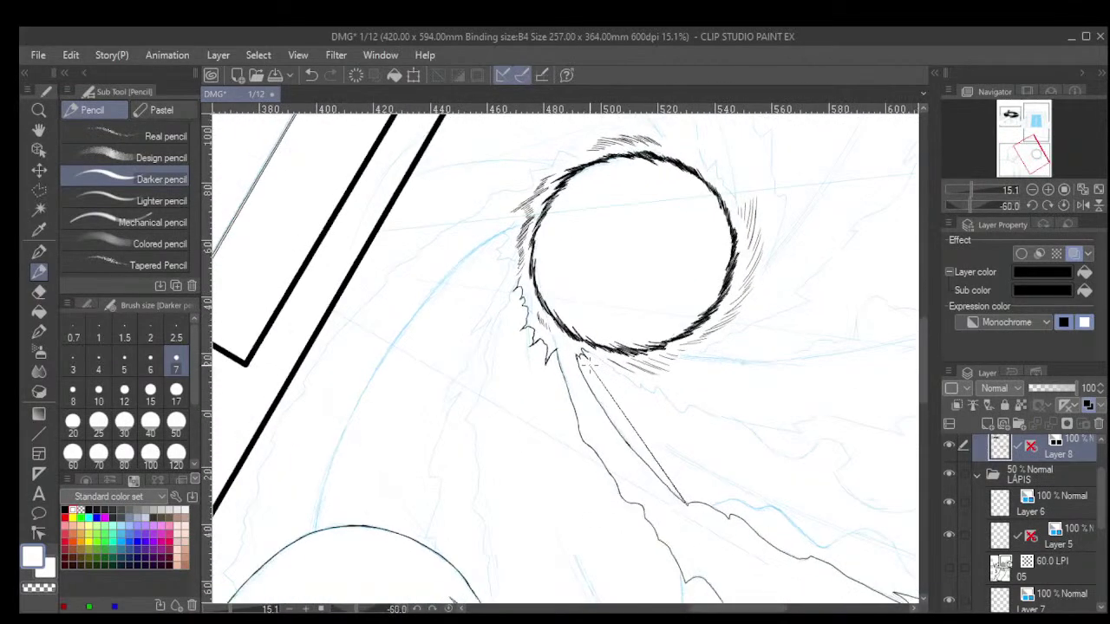
{"action": "left_click_drag", "start_coordinate": [610, 559], "coordinate": [643, 461]}
{"action": "scroll", "coordinate": [559, 143], "scroll_direction": "up", "scroll_amount": 4}
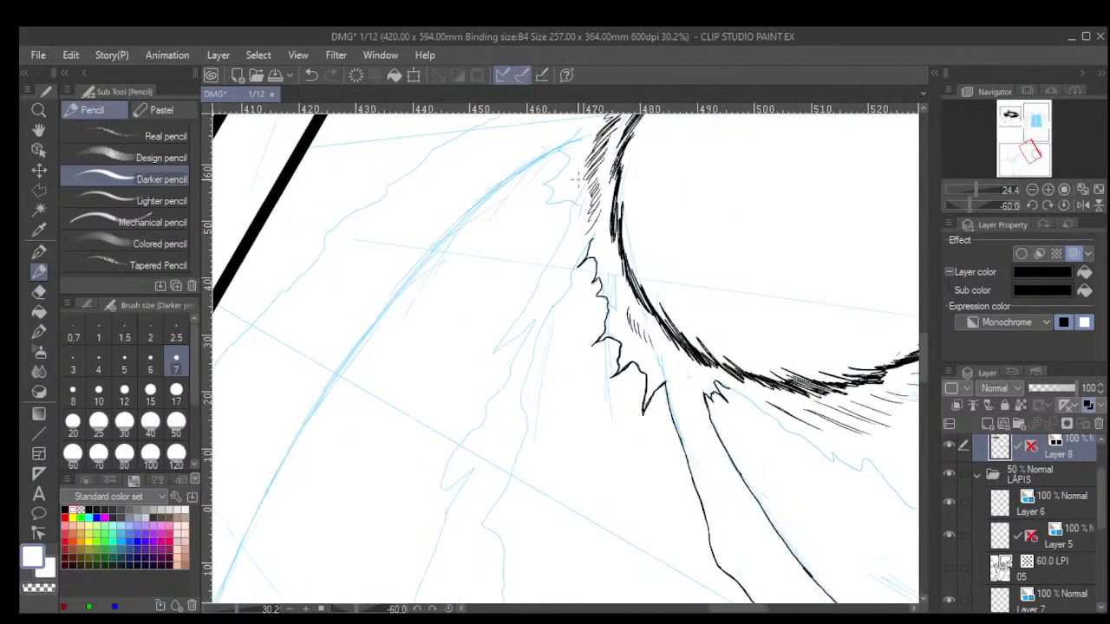
{"action": "mouse_move", "coordinate": [559, 143]}
{"action": "left_mouse_down"}
{"action": "mouse_move", "coordinate": [568, 156]}
{"action": "mouse_move", "coordinate": [542, 186]}
{"action": "mouse_move", "coordinate": [547, 209]}
{"action": "mouse_move", "coordinate": [572, 221]}
{"action": "mouse_move", "coordinate": [484, 369]}
{"action": "mouse_move", "coordinate": [499, 365]}
{"action": "left_mouse_up"}
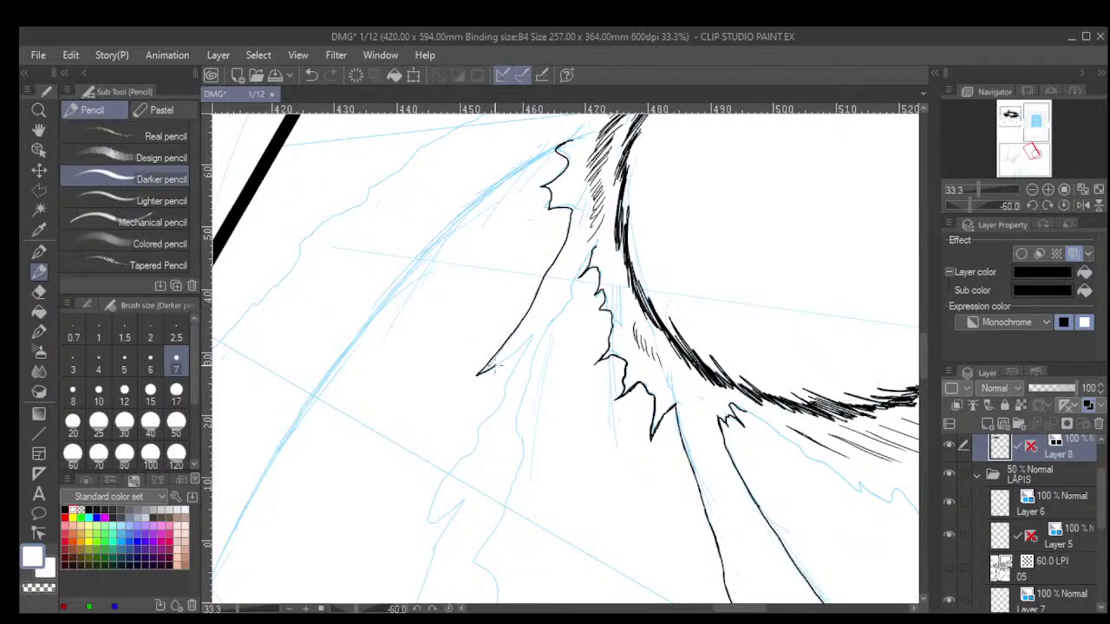
{"action": "scroll", "coordinate": [529, 340], "scroll_direction": "down", "scroll_amount": 1}
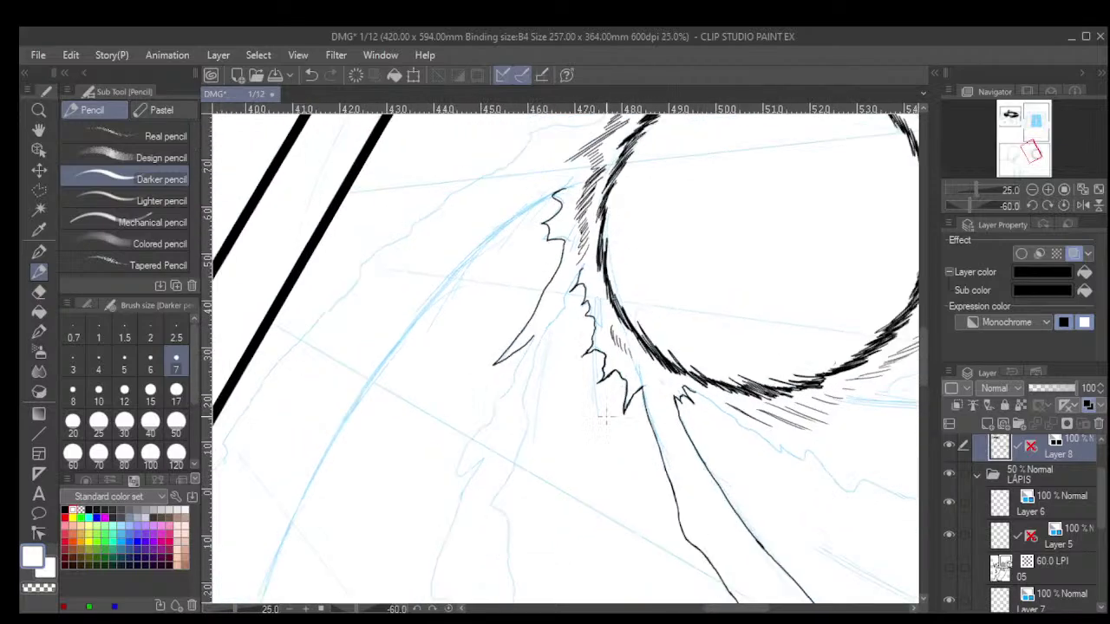
Extend the jagged line past its second notch and along the stepped blue sketch down to the figure's head outline.
{"action": "left_click_drag", "start_coordinate": [573, 462], "coordinate": [621, 337]}
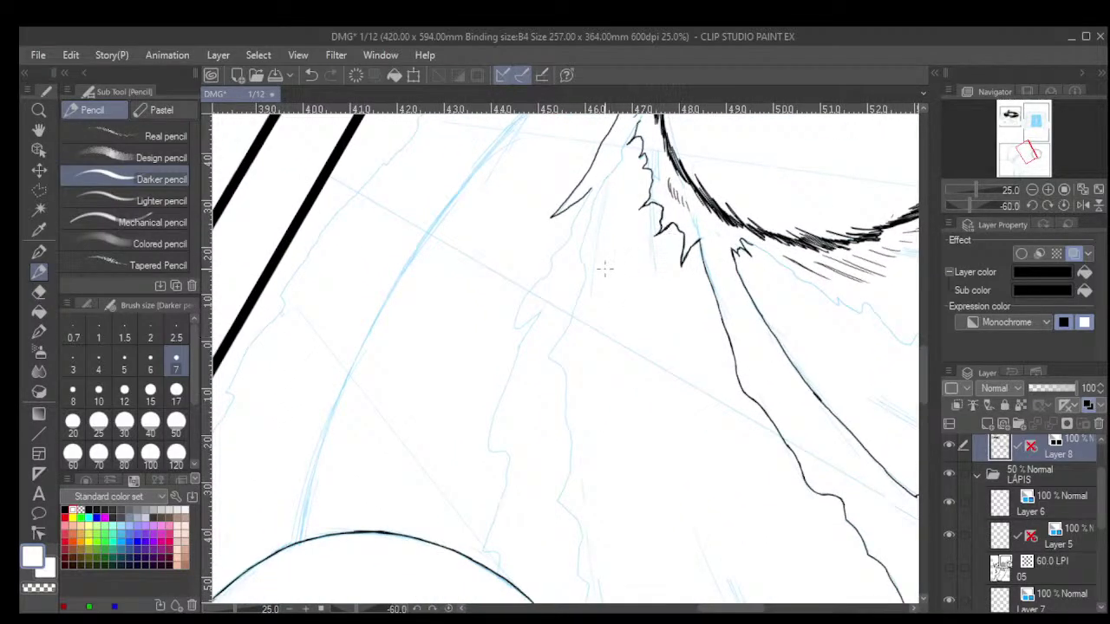
{"action": "scroll", "coordinate": [604, 270], "scroll_direction": "up", "scroll_amount": 1}
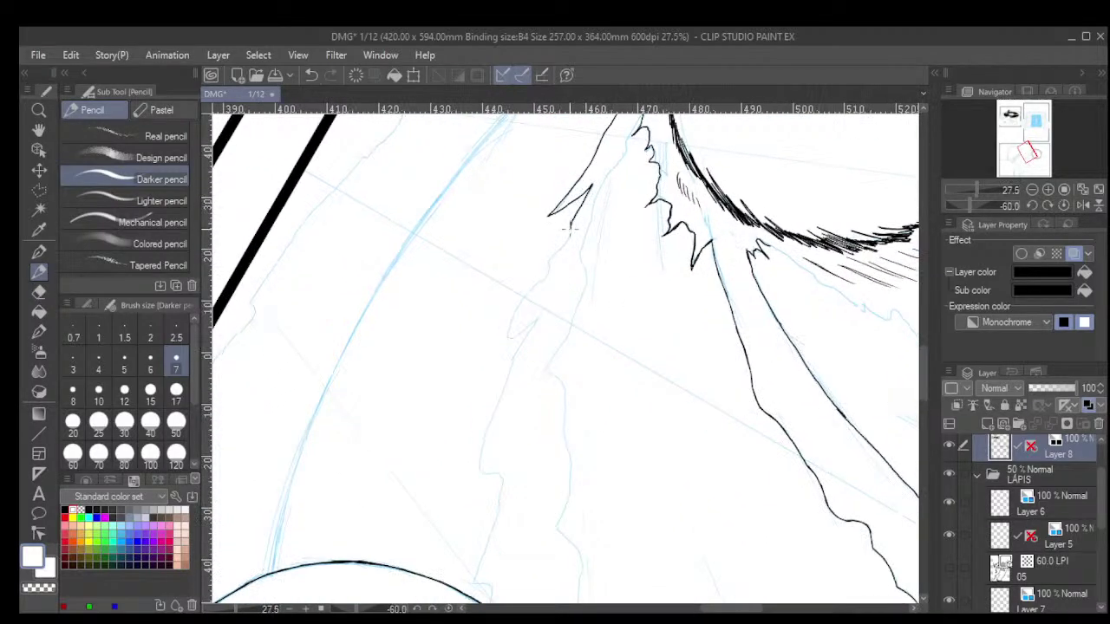
{"action": "mouse_move", "coordinate": [570, 229]}
{"action": "left_mouse_down"}
{"action": "mouse_move", "coordinate": [507, 340]}
{"action": "mouse_move", "coordinate": [536, 321]}
{"action": "left_mouse_up"}
{"action": "left_click_drag", "start_coordinate": [592, 396], "coordinate": [627, 287]}
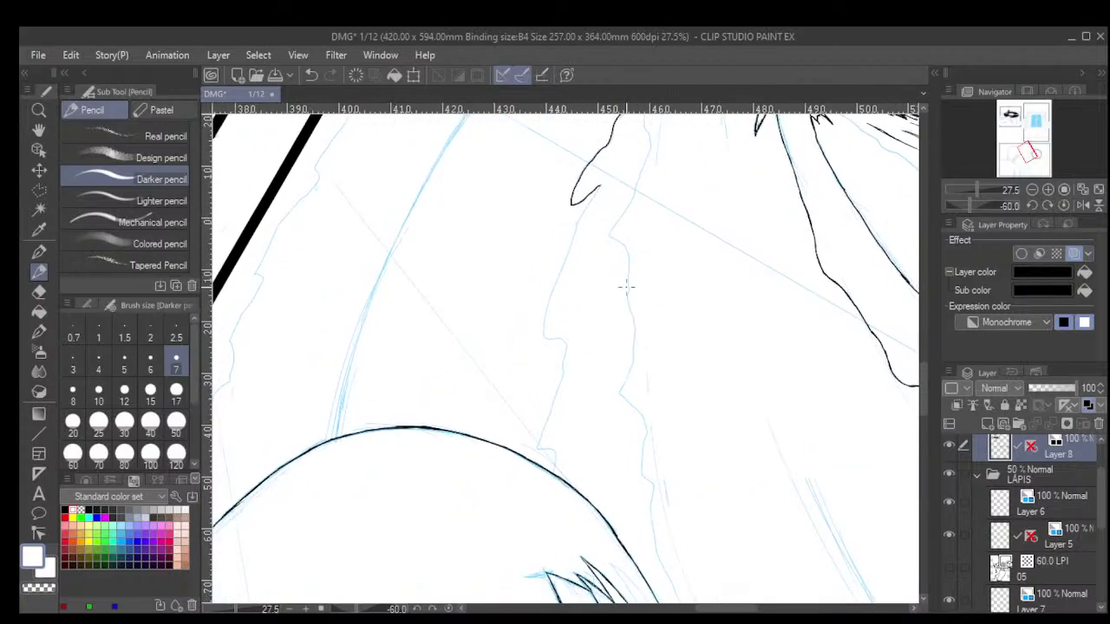
{"action": "mouse_move", "coordinate": [598, 186]}
{"action": "left_mouse_down"}
{"action": "mouse_move", "coordinate": [545, 309]}
{"action": "mouse_move", "coordinate": [542, 334]}
{"action": "mouse_move", "coordinate": [567, 352]}
{"action": "mouse_move", "coordinate": [538, 452]}
{"action": "mouse_move", "coordinate": [554, 468]}
{"action": "left_mouse_up"}
{"action": "scroll", "coordinate": [554, 468], "scroll_direction": "down", "scroll_amount": 5}
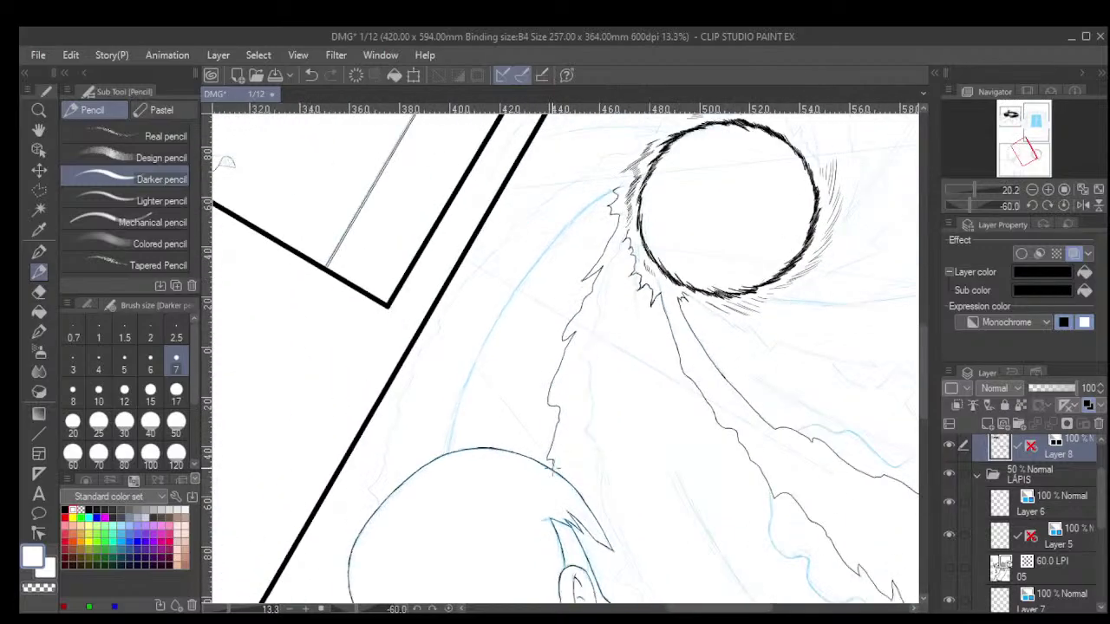
Save the comic page with the new jagged line in place.
{"action": "key", "text": "asciicircum"}
{"action": "key", "text": "asciicircum"}
{"action": "key", "text": "asciicircum"}
{"action": "key", "text": "asciicircum"}
{"action": "key", "text": "asciicircum"}
{"action": "key", "text": "asciicircum"}
{"action": "key", "text": "asciicircum"}
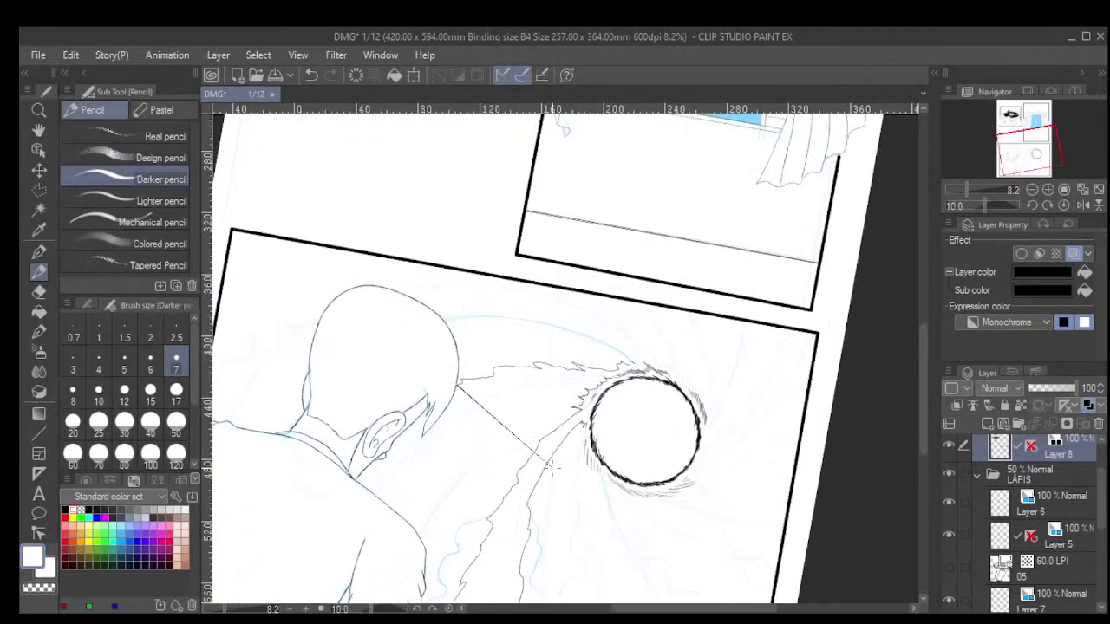
{"action": "key", "text": "minus"}
{"action": "key", "text": "minus"}
{"action": "key", "text": "minus"}
{"action": "key", "text": "minus"}
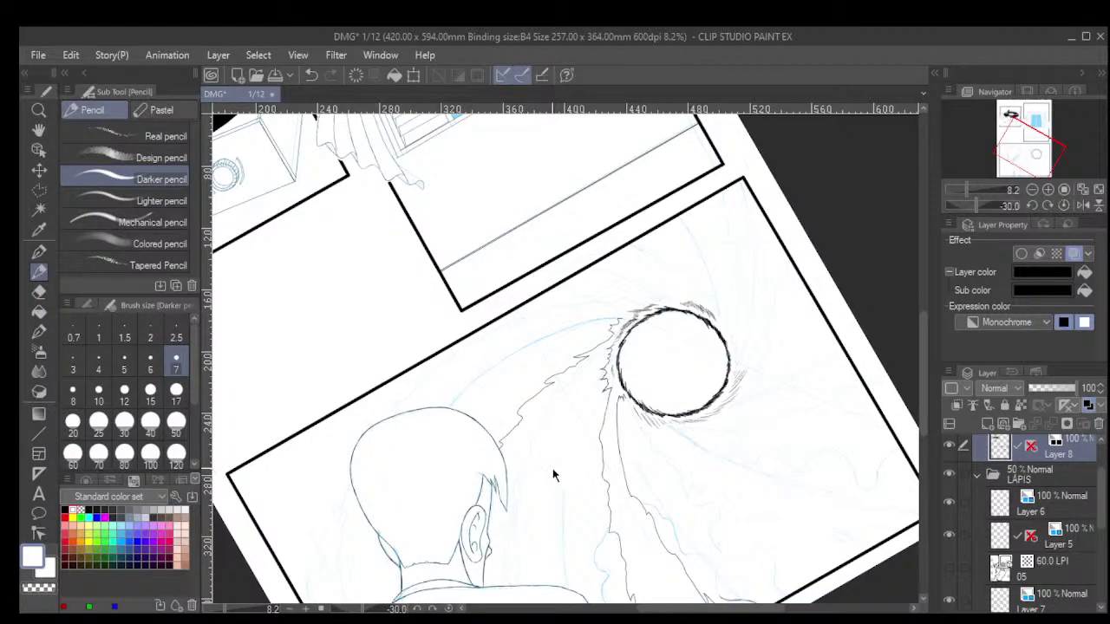
{"action": "key", "text": "ctrl+s"}
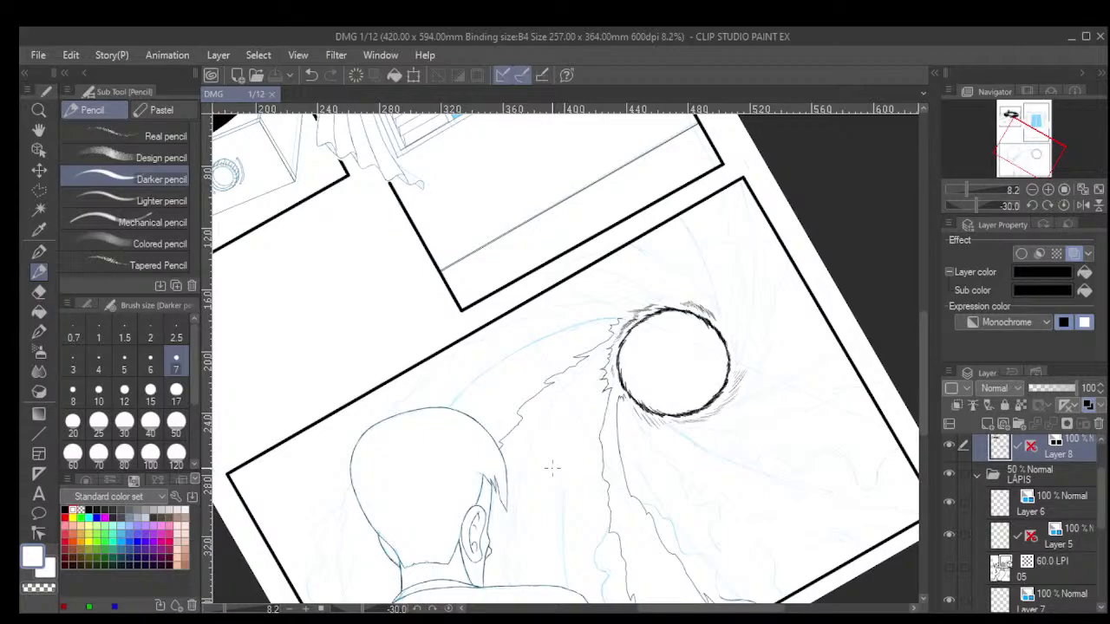
Erase the end of the jagged line where it touches the head outline, using the Hard eraser at size 7.
{"action": "key", "text": "asciicircum"}
{"action": "key", "text": "asciicircum"}
{"action": "key", "text": "asciicircum"}
{"action": "key", "text": "asciicircum"}
{"action": "key", "text": "asciicircum"}
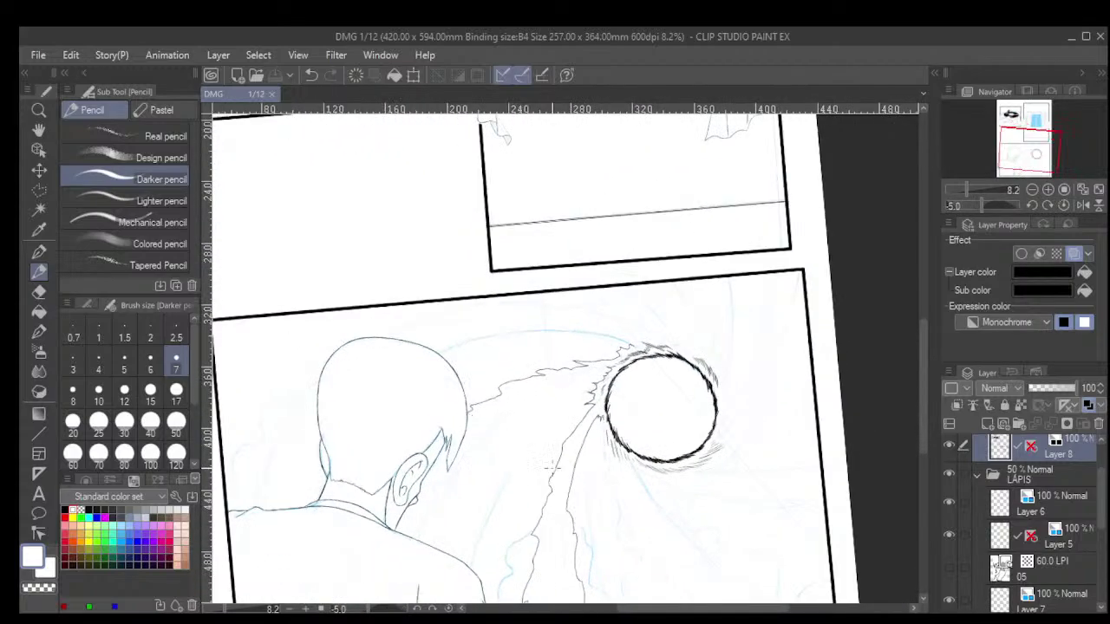
{"action": "left_click", "coordinate": [39, 293]}
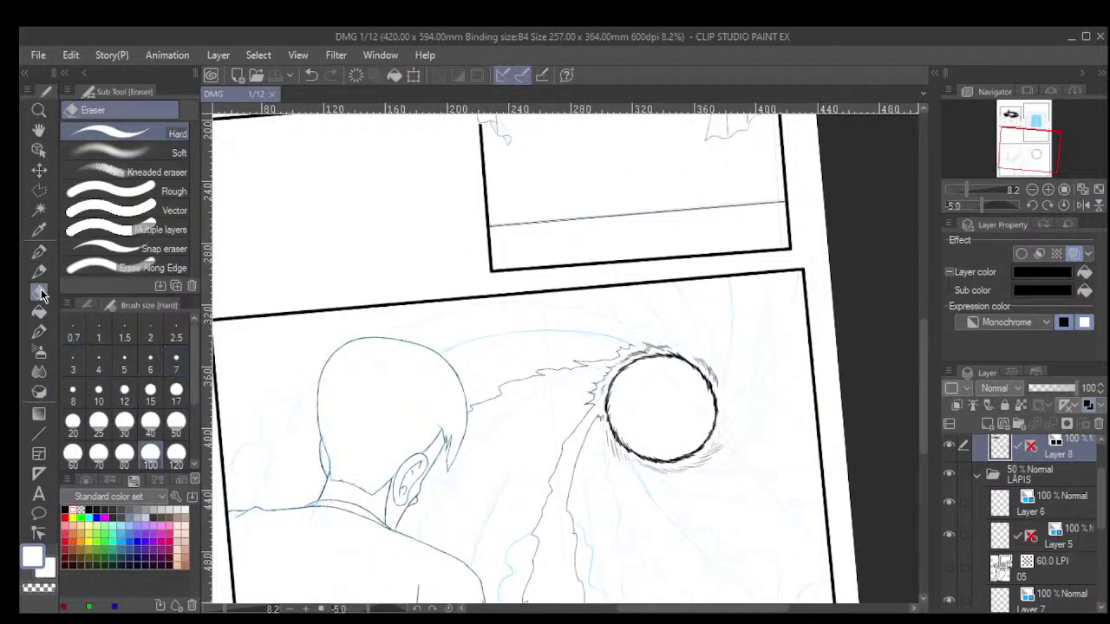
{"action": "left_click", "coordinate": [176, 370]}
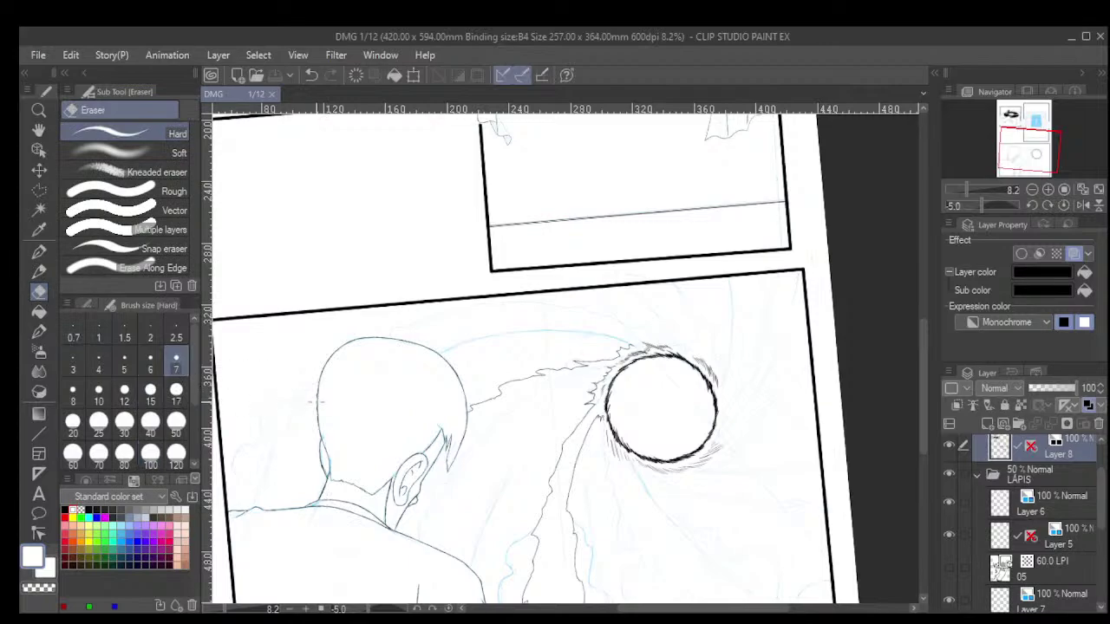
{"action": "scroll", "coordinate": [442, 403], "scroll_direction": "up", "scroll_amount": 10}
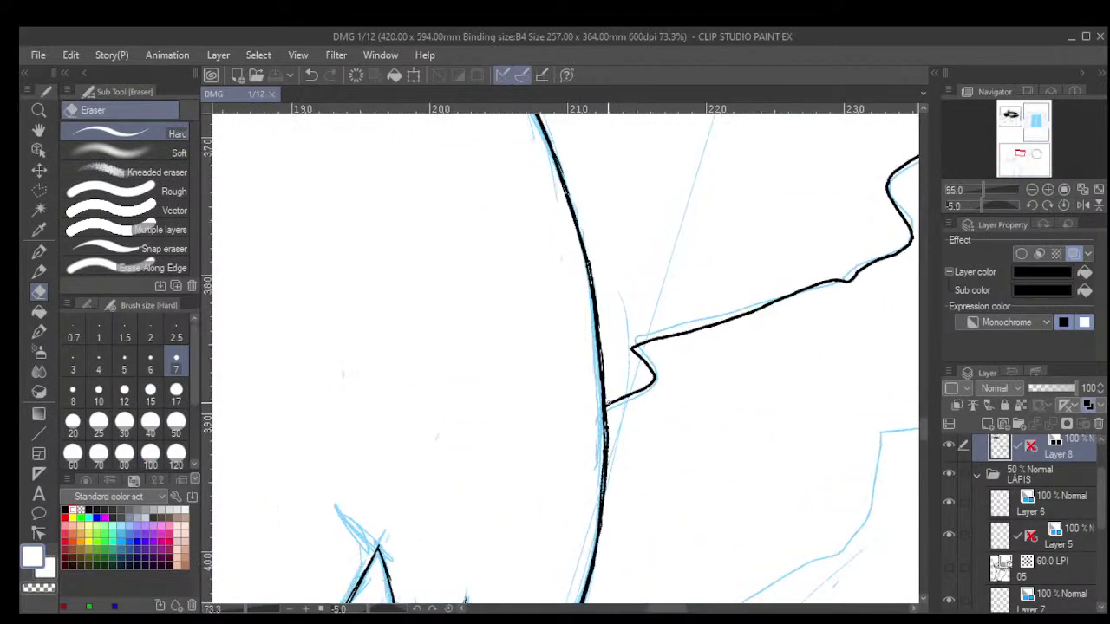
{"action": "scroll", "coordinate": [607, 404], "scroll_direction": "up", "scroll_amount": 2}
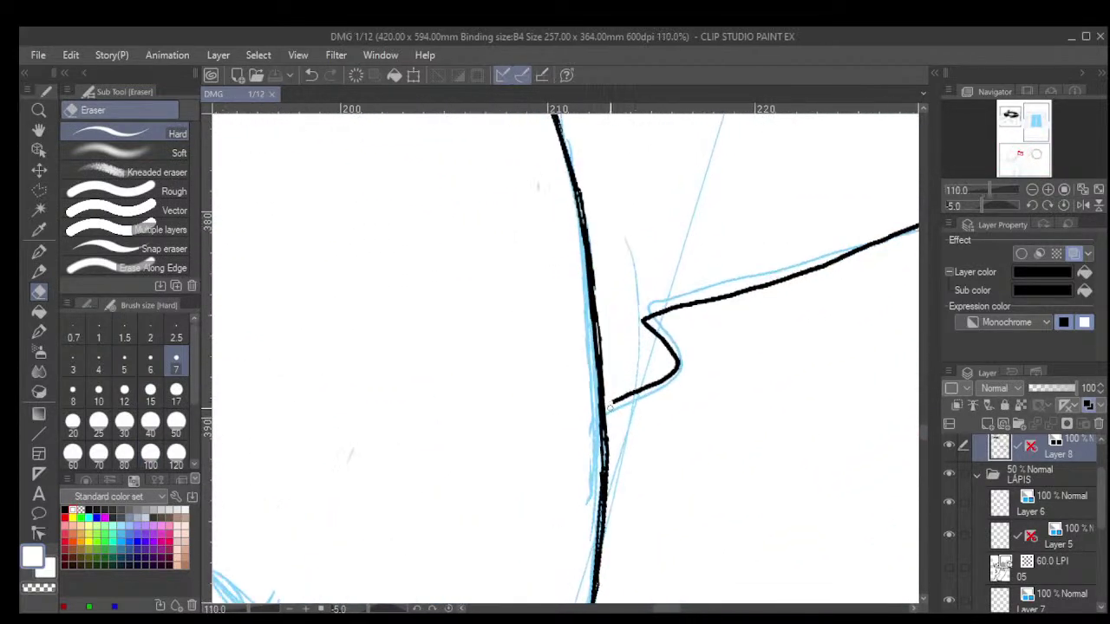
{"action": "scroll", "coordinate": [610, 405], "scroll_direction": "down", "scroll_amount": 6}
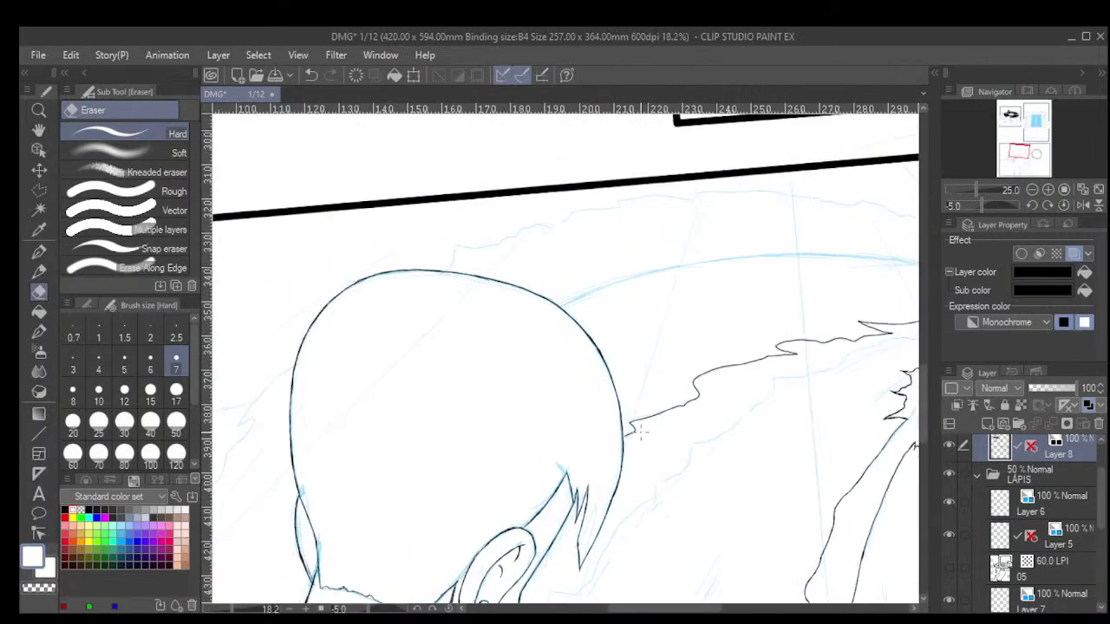
{"action": "scroll", "coordinate": [640, 431], "scroll_direction": "down", "scroll_amount": 3}
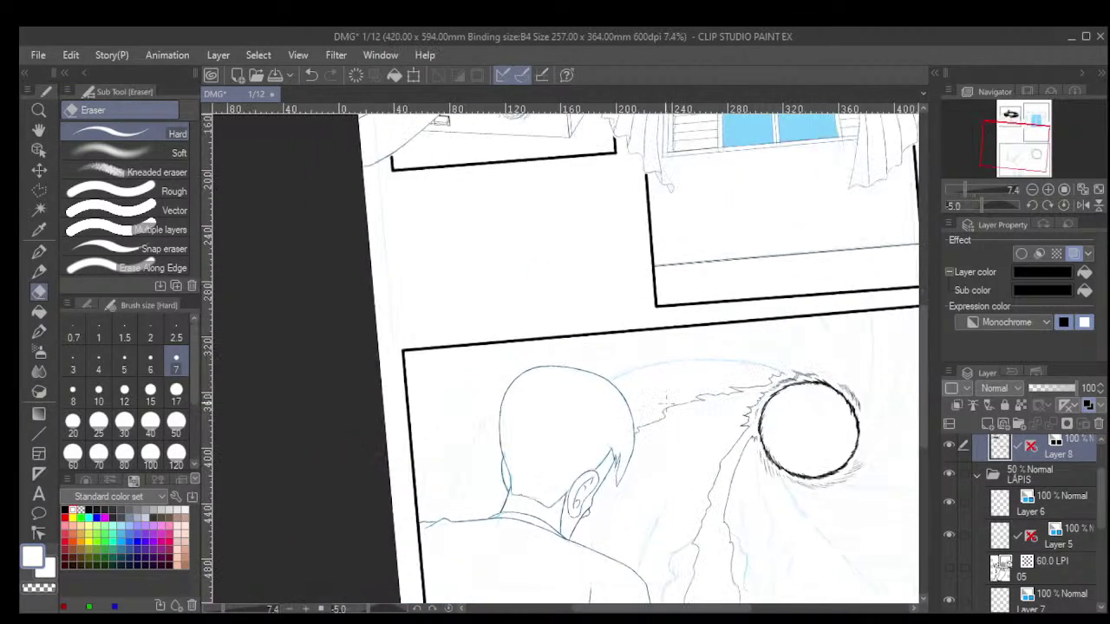
Look over the bottom panel, checking the inked lines and the remaining sketch between the figure and the circle.
{"action": "key", "text": "^"}
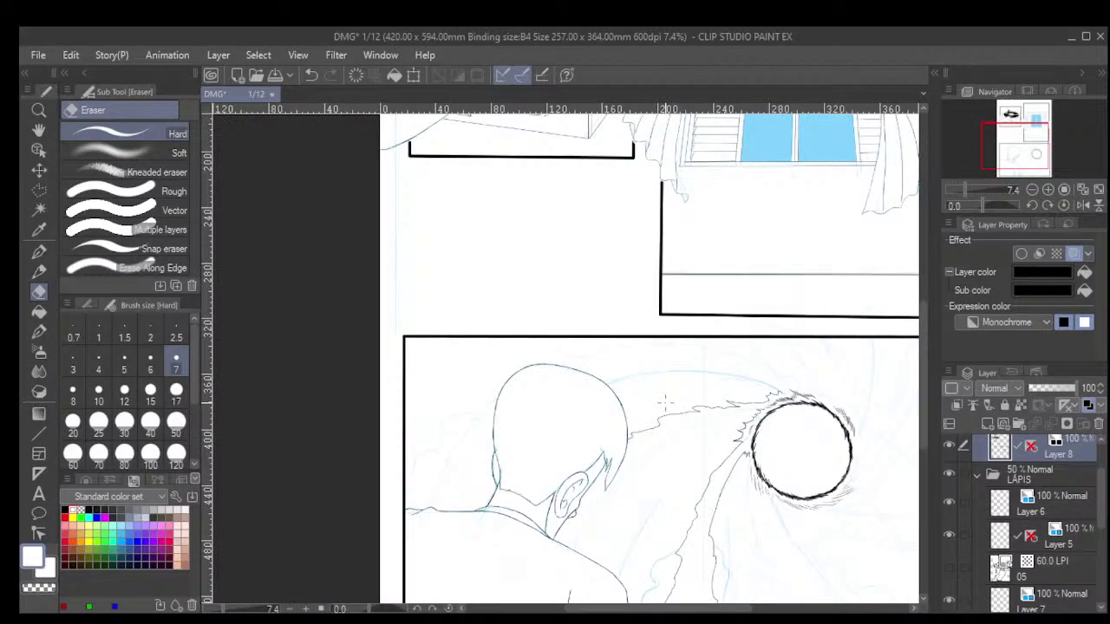
{"action": "left_click_drag", "start_coordinate": [711, 493], "coordinate": [707, 477]}
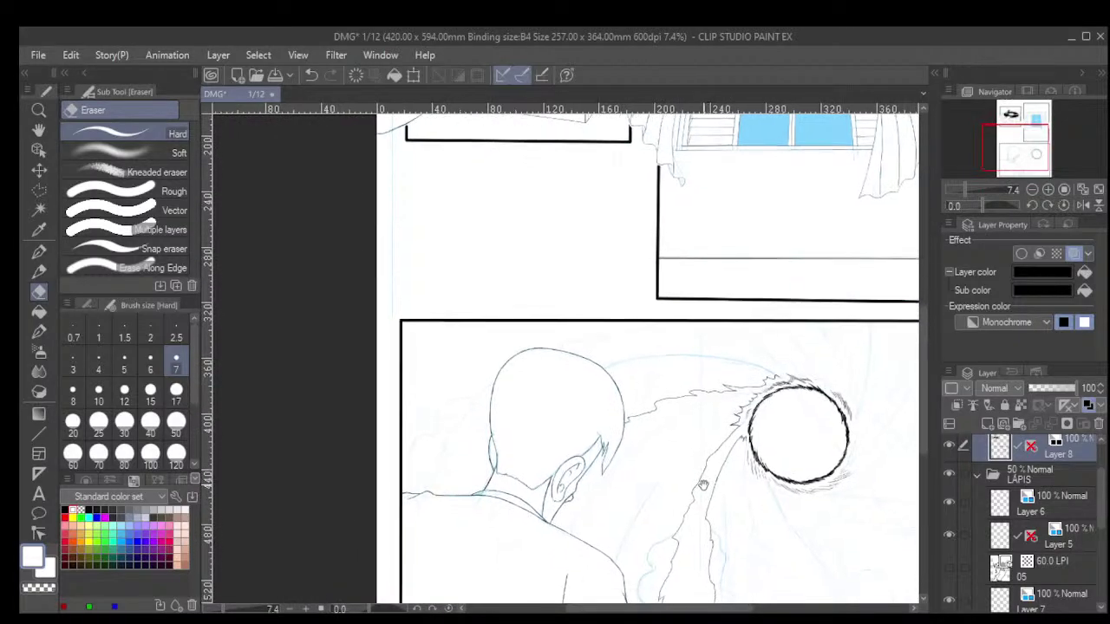
{"action": "left_click_drag", "start_coordinate": [643, 487], "coordinate": [644, 457]}
{"action": "scroll", "coordinate": [642, 457], "scroll_direction": "down", "scroll_amount": 3}
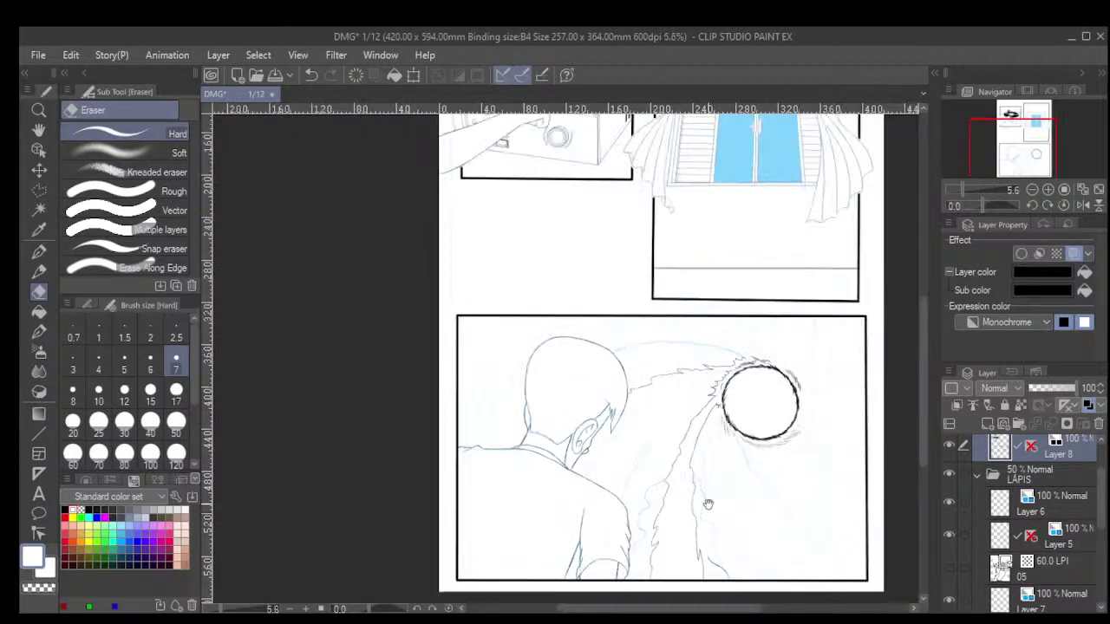
{"action": "left_click_drag", "start_coordinate": [712, 545], "coordinate": [685, 436]}
{"action": "scroll", "coordinate": [635, 429], "scroll_direction": "up", "scroll_amount": 2}
{"action": "scroll", "coordinate": [633, 428], "scroll_direction": "up", "scroll_amount": 3}
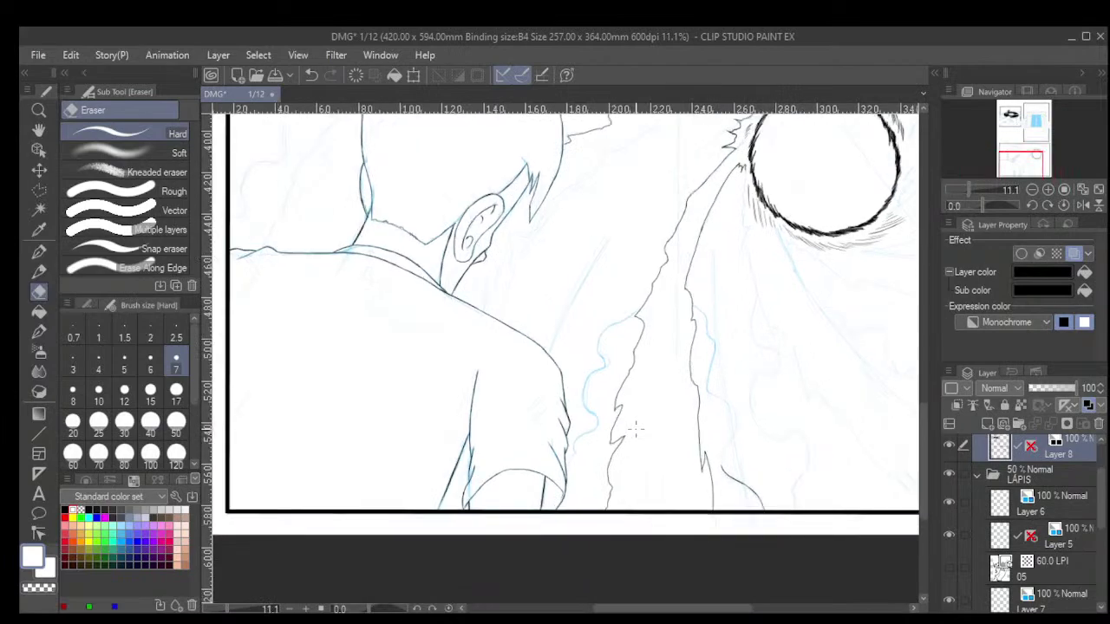
{"action": "left_click_drag", "start_coordinate": [599, 317], "coordinate": [609, 393]}
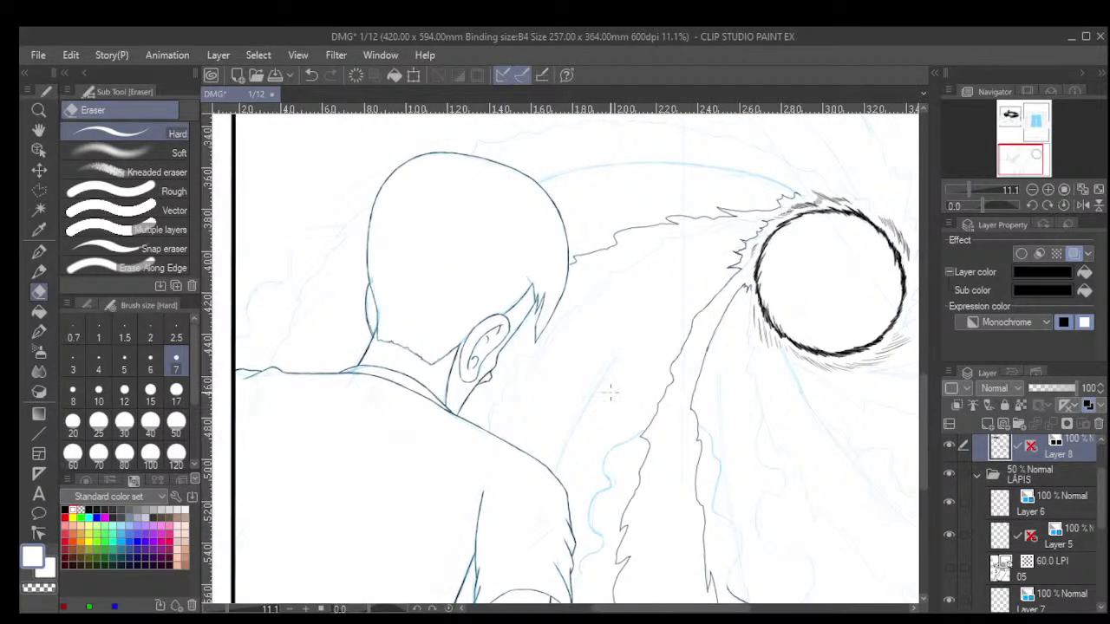
{"action": "left_click_drag", "start_coordinate": [610, 393], "coordinate": [574, 332]}
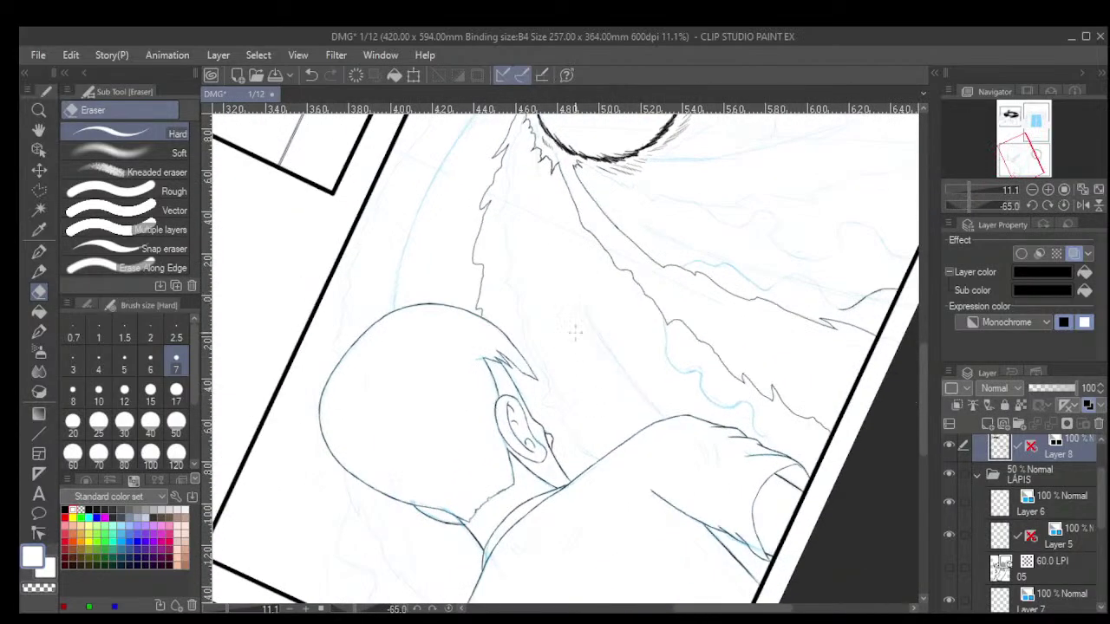
Ink the start of the inner wavy line from the jagged tip beside the circle, using the G-pen at size 5.
{"action": "scroll", "coordinate": [575, 332], "scroll_direction": "up", "scroll_amount": 4}
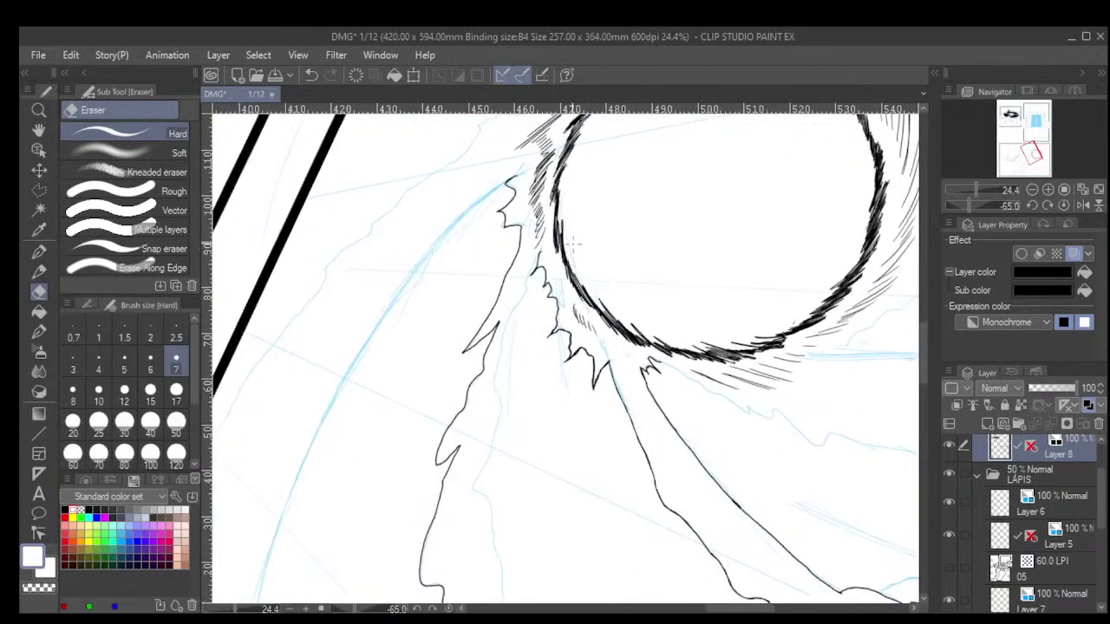
{"action": "scroll", "coordinate": [573, 245], "scroll_direction": "up", "scroll_amount": 5}
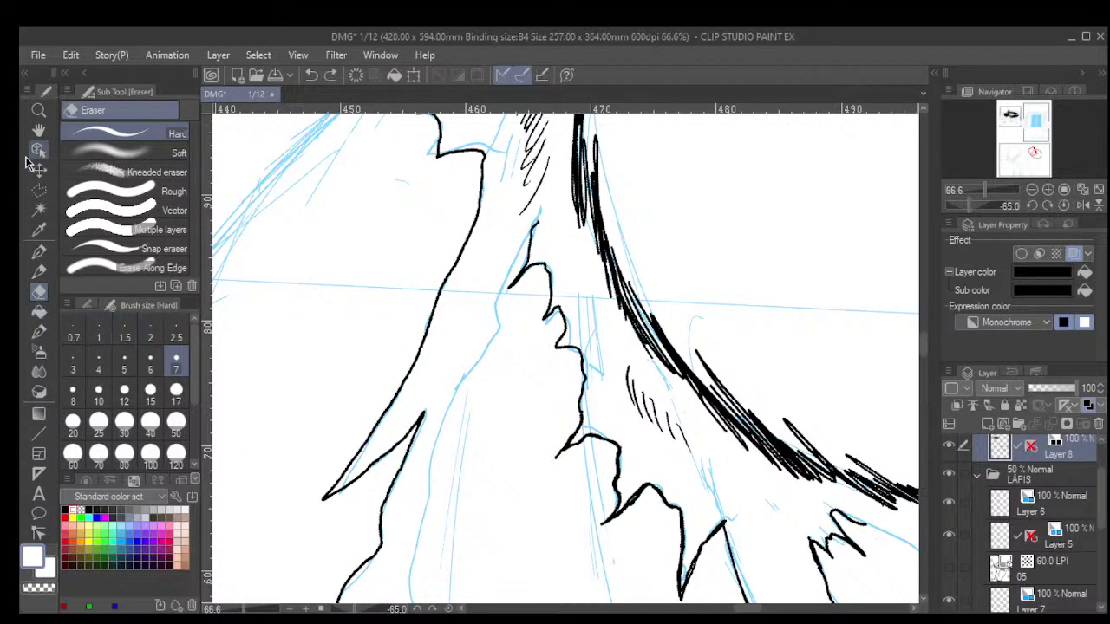
{"action": "left_click", "coordinate": [38, 252]}
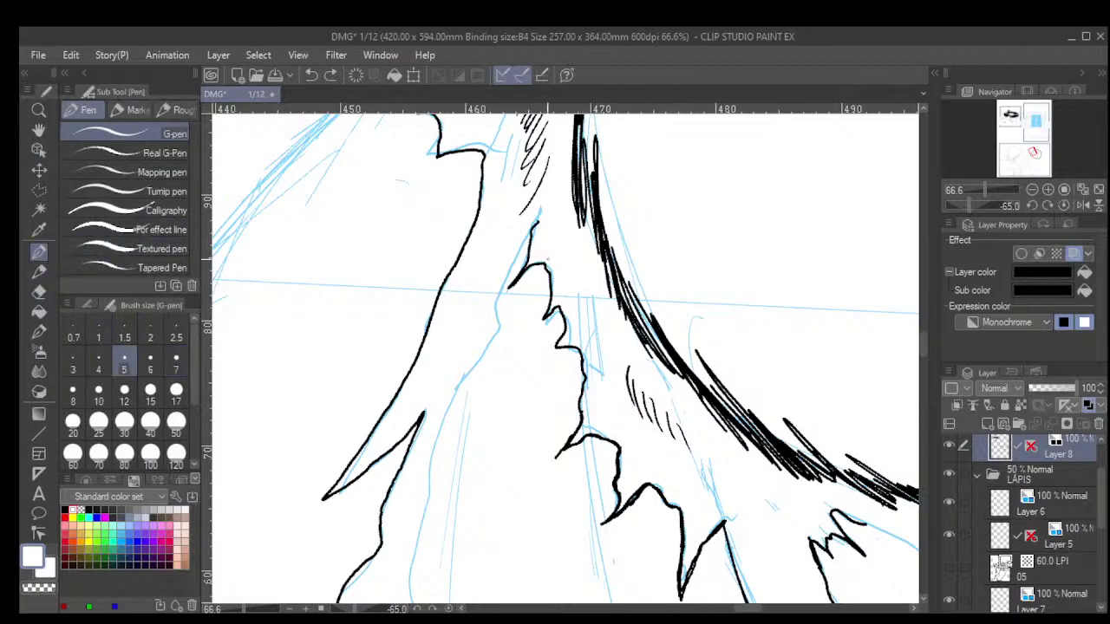
{"action": "left_click_drag", "start_coordinate": [538, 210], "coordinate": [497, 286]}
{"action": "left_click_drag", "start_coordinate": [491, 343], "coordinate": [478, 362]}
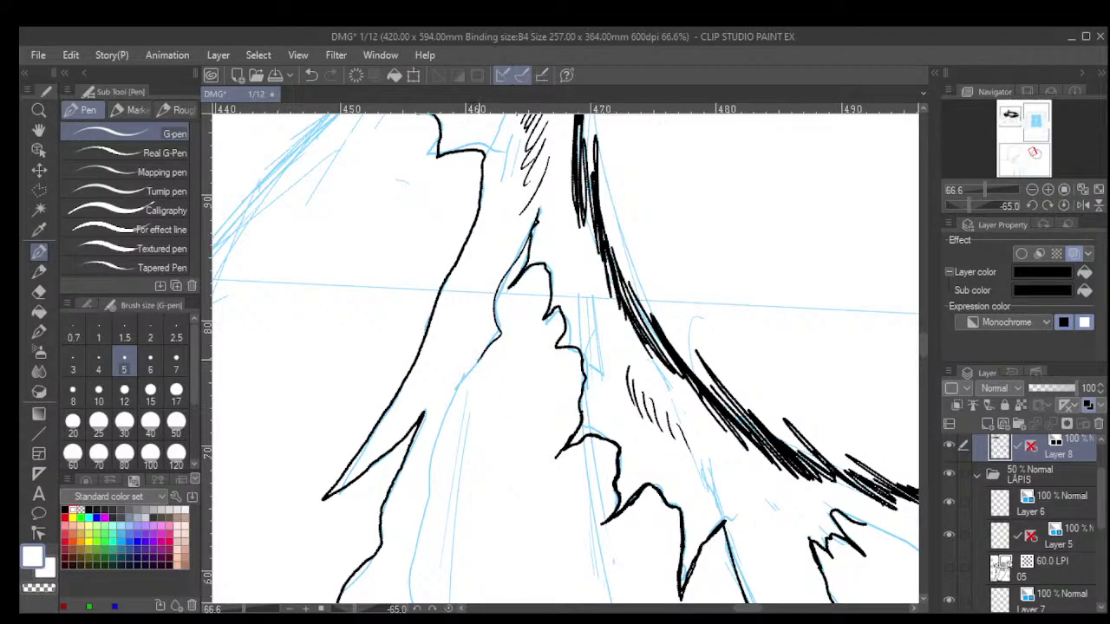
{"action": "left_click_drag", "start_coordinate": [452, 398], "coordinate": [427, 480]}
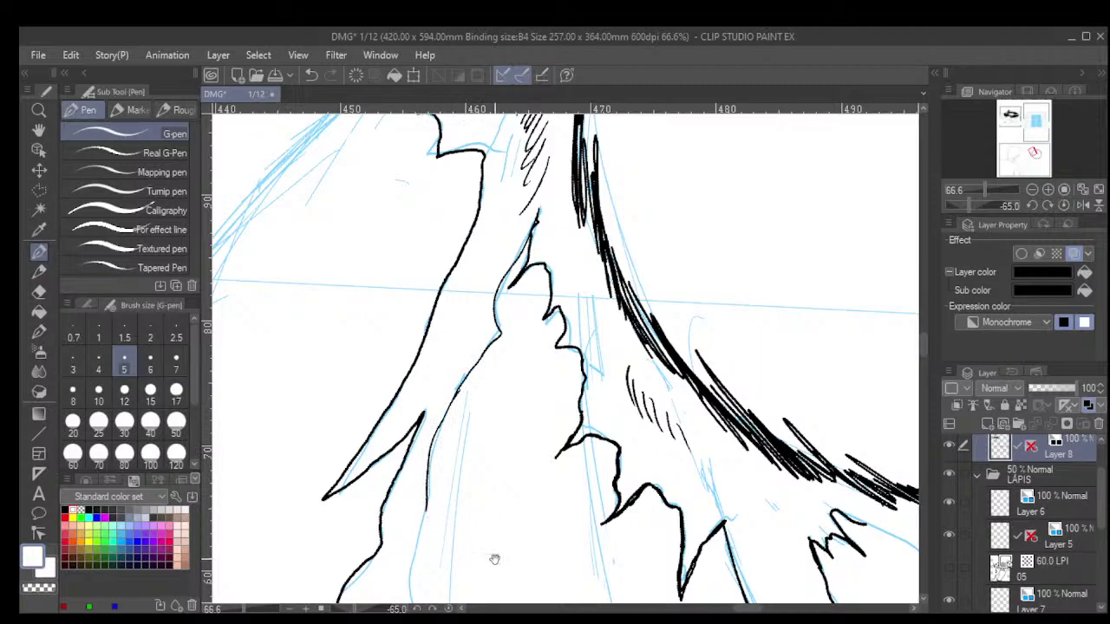
Extend the inner line over the wavy blue sketch to its first sharp corner, redoing the strokes that miss the sketch.
{"action": "left_click_drag", "start_coordinate": [495, 560], "coordinate": [508, 404]}
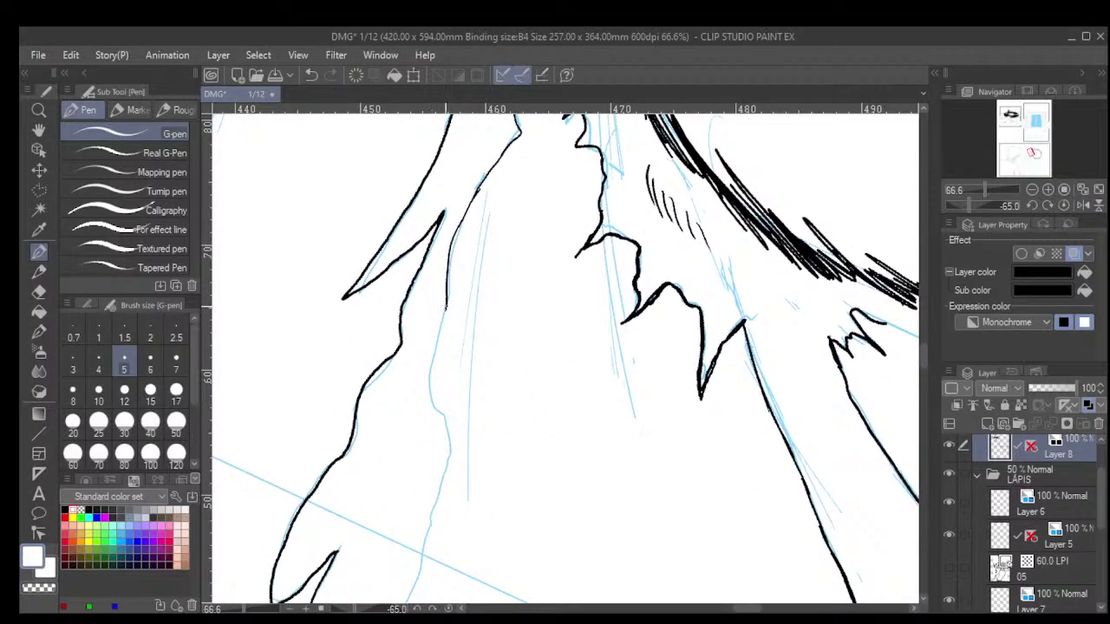
{"action": "mouse_move", "coordinate": [446, 305]}
{"action": "left_mouse_down"}
{"action": "mouse_move", "coordinate": [429, 400]}
{"action": "mouse_move", "coordinate": [445, 418]}
{"action": "left_mouse_up"}
{"action": "key", "text": "ctrl+z"}
{"action": "mouse_move", "coordinate": [444, 313]}
{"action": "left_mouse_down"}
{"action": "mouse_move", "coordinate": [429, 376]}
{"action": "mouse_move", "coordinate": [446, 418]}
{"action": "mouse_move", "coordinate": [438, 485]}
{"action": "left_mouse_up"}
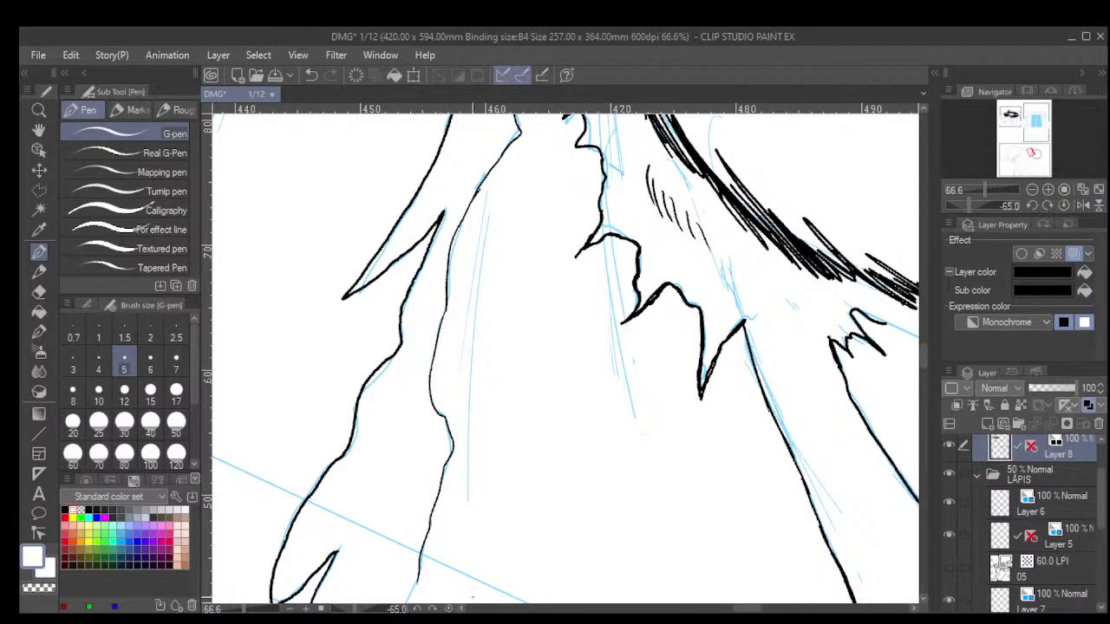
{"action": "left_click_drag", "start_coordinate": [500, 565], "coordinate": [552, 417]}
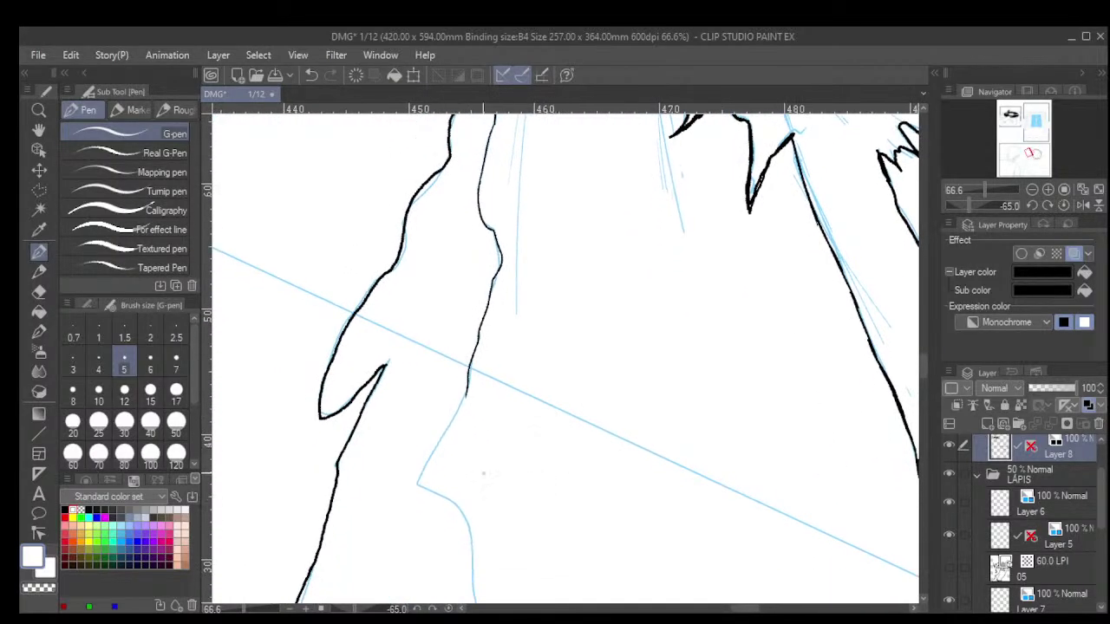
{"action": "left_click_drag", "start_coordinate": [466, 394], "coordinate": [416, 490]}
{"action": "key", "text": "ctrl+z"}
{"action": "mouse_move", "coordinate": [465, 395]}
{"action": "left_mouse_down"}
{"action": "mouse_move", "coordinate": [417, 484]}
{"action": "mouse_move", "coordinate": [373, 342]}
{"action": "mouse_move", "coordinate": [407, 250]}
{"action": "left_mouse_up"}
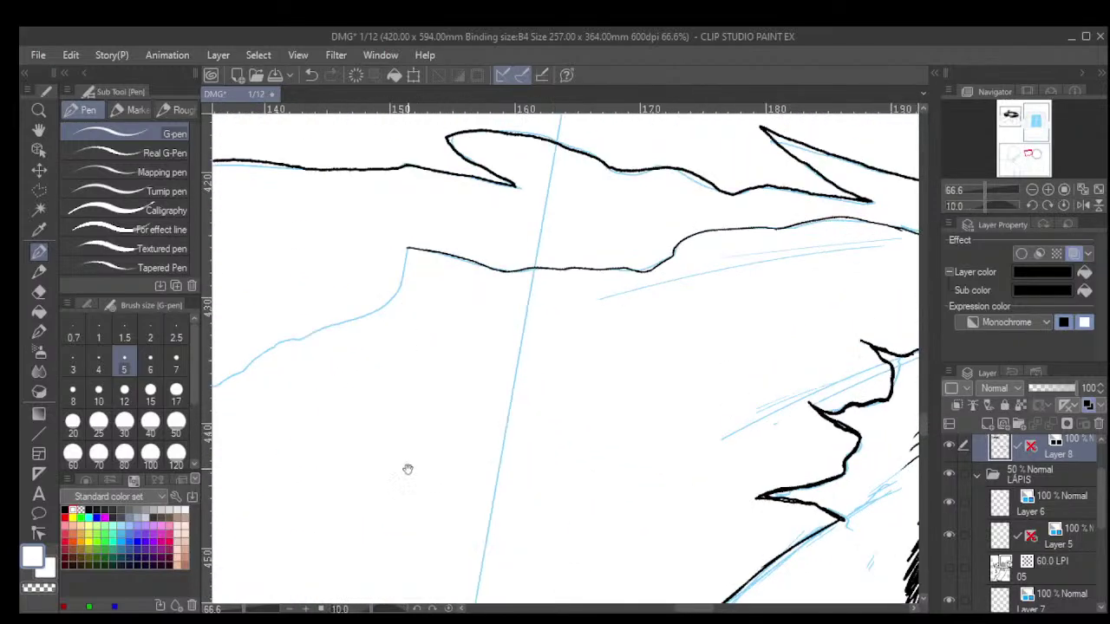
Ink the next stretch of the inner line from the first sharp corner to the second one.
{"action": "left_click_drag", "start_coordinate": [364, 468], "coordinate": [668, 415]}
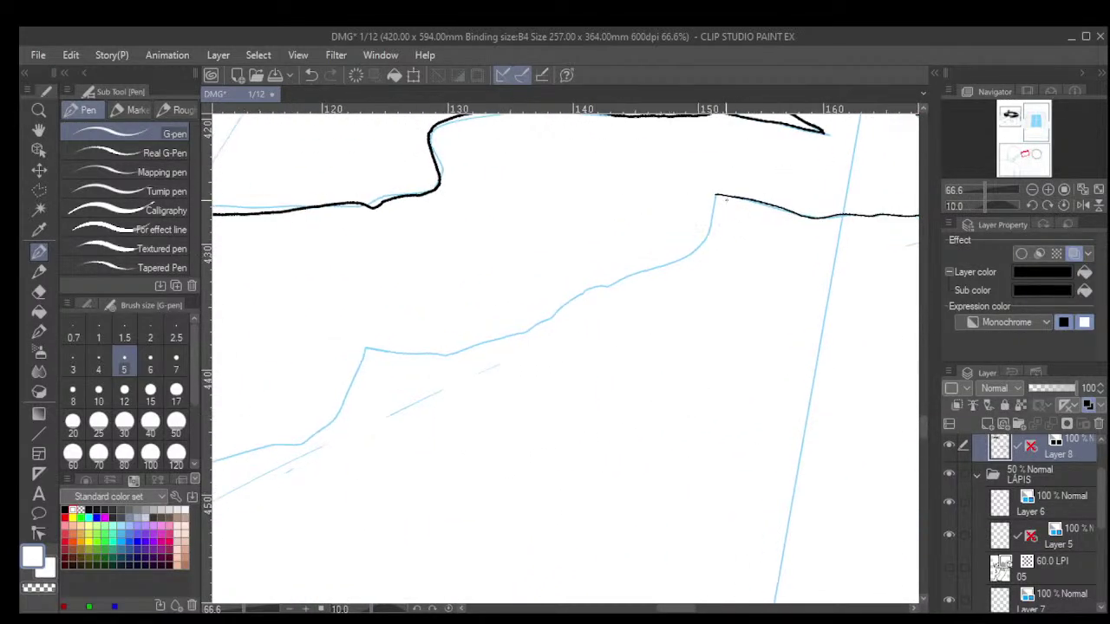
{"action": "left_click_drag", "start_coordinate": [714, 204], "coordinate": [707, 234]}
{"action": "key", "text": "minus"}
{"action": "key", "text": "minus"}
{"action": "key", "text": "minus"}
{"action": "key", "text": "minus"}
{"action": "key", "text": "minus"}
{"action": "key", "text": "minus"}
{"action": "key", "text": "minus"}
{"action": "key", "text": "minus"}
{"action": "key", "text": "minus"}
{"action": "key", "text": "minus"}
{"action": "key", "text": "minus"}
{"action": "key", "text": "minus"}
{"action": "key", "text": "minus"}
{"action": "key", "text": "minus"}
{"action": "key", "text": "minus"}
{"action": "key", "text": "minus"}
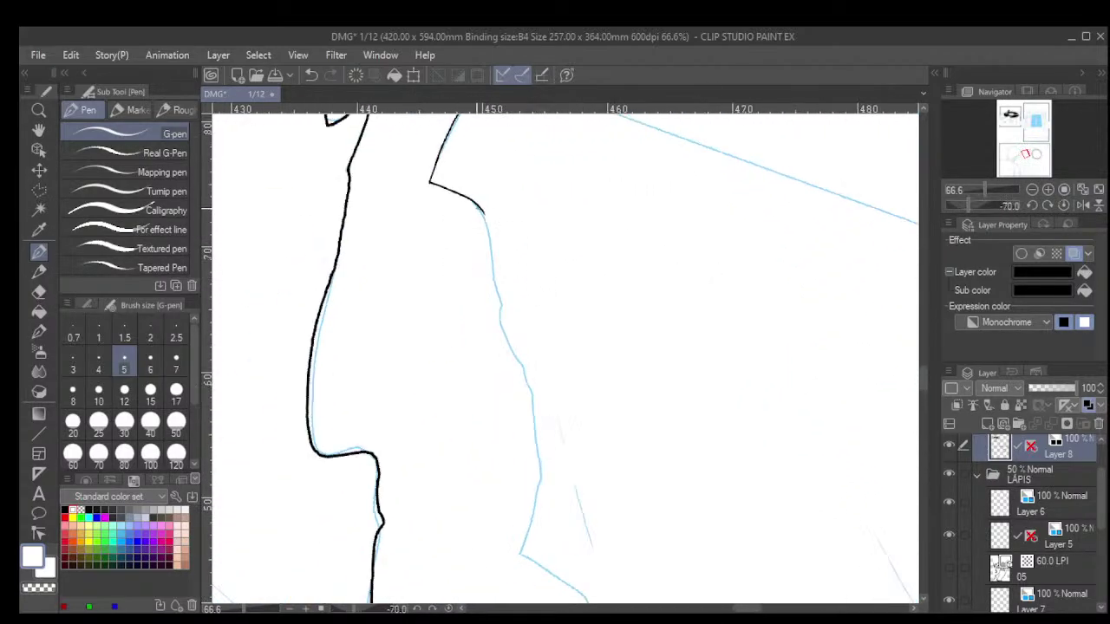
{"action": "mouse_move", "coordinate": [483, 212]}
{"action": "left_mouse_down"}
{"action": "mouse_move", "coordinate": [506, 354]}
{"action": "mouse_move", "coordinate": [504, 332]}
{"action": "mouse_move", "coordinate": [528, 373]}
{"action": "mouse_move", "coordinate": [541, 443]}
{"action": "mouse_move", "coordinate": [535, 398]}
{"action": "mouse_move", "coordinate": [548, 497]}
{"action": "mouse_move", "coordinate": [540, 479]}
{"action": "mouse_move", "coordinate": [519, 555]}
{"action": "mouse_move", "coordinate": [534, 432]}
{"action": "mouse_move", "coordinate": [576, 426]}
{"action": "left_mouse_up"}
Ink the stepped part of the inner line from the second corner down toward the figure's hair.
{"action": "scroll", "coordinate": [546, 501], "scroll_direction": "down", "scroll_amount": 3}
{"action": "key", "text": "shift+6"}
{"action": "key", "text": "shift+6"}
{"action": "key", "text": "shift+6"}
{"action": "key", "text": "shift+6"}
{"action": "key", "text": "shift+6"}
{"action": "key", "text": "shift+6"}
{"action": "key", "text": "shift+6"}
{"action": "key", "text": "shift+6"}
{"action": "key", "text": "shift+6"}
{"action": "key", "text": "shift+6"}
{"action": "key", "text": "shift+6"}
{"action": "key", "text": "shift+6"}
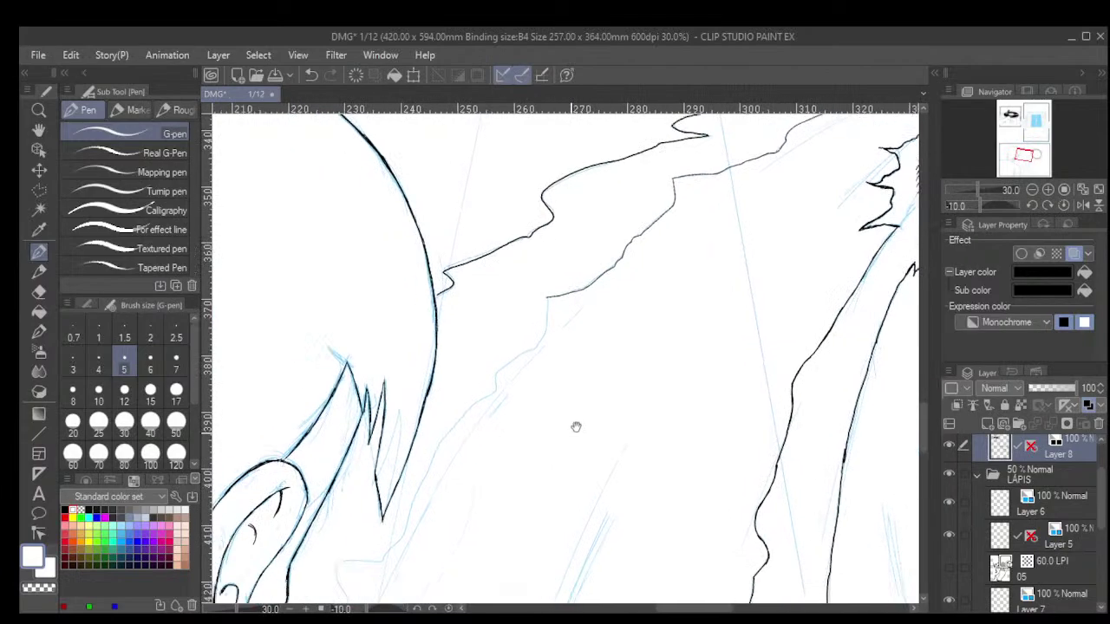
{"action": "scroll", "coordinate": [576, 426], "scroll_direction": "up", "scroll_amount": 5}
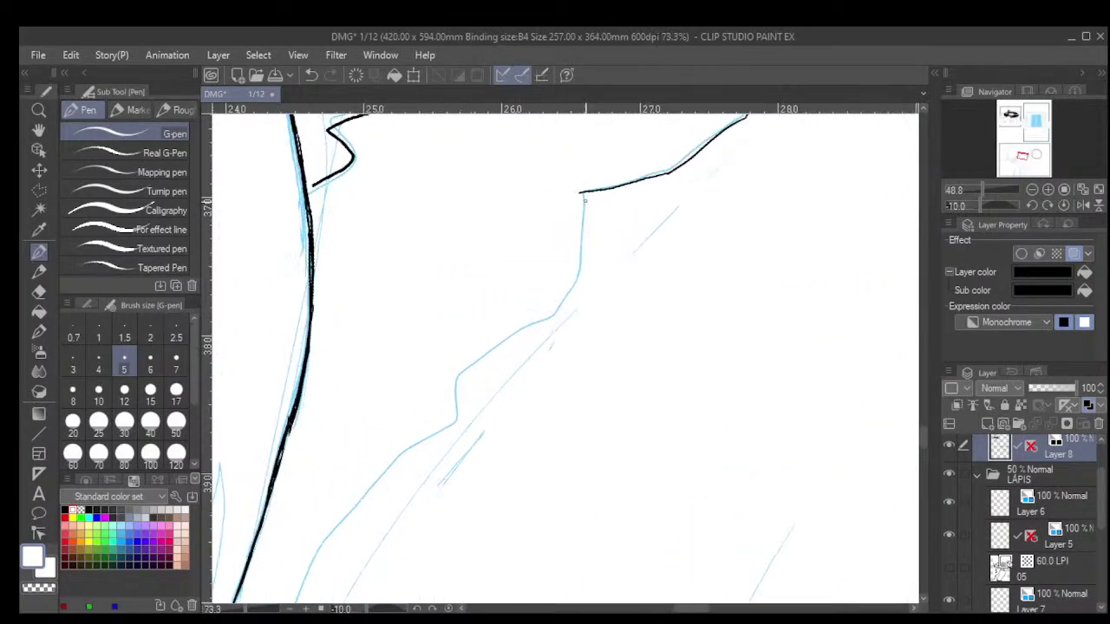
{"action": "mouse_move", "coordinate": [583, 193]}
{"action": "left_mouse_down"}
{"action": "mouse_move", "coordinate": [569, 290]}
{"action": "mouse_move", "coordinate": [544, 320]}
{"action": "mouse_move", "coordinate": [473, 357]}
{"action": "mouse_move", "coordinate": [454, 419]}
{"action": "left_mouse_up"}
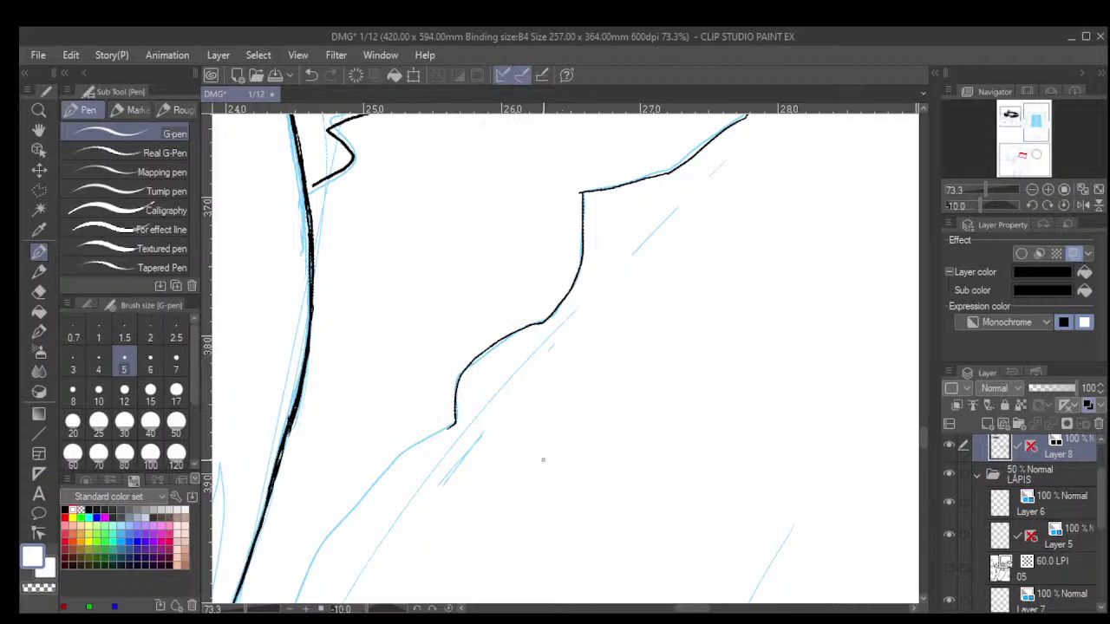
Continue the inner line past the pointed hair tips and around the notch beside the ear, redoing the stroke next to the hair.
{"action": "left_click_drag", "start_coordinate": [515, 468], "coordinate": [607, 389]}
{"action": "left_click_drag", "start_coordinate": [488, 488], "coordinate": [597, 396]}
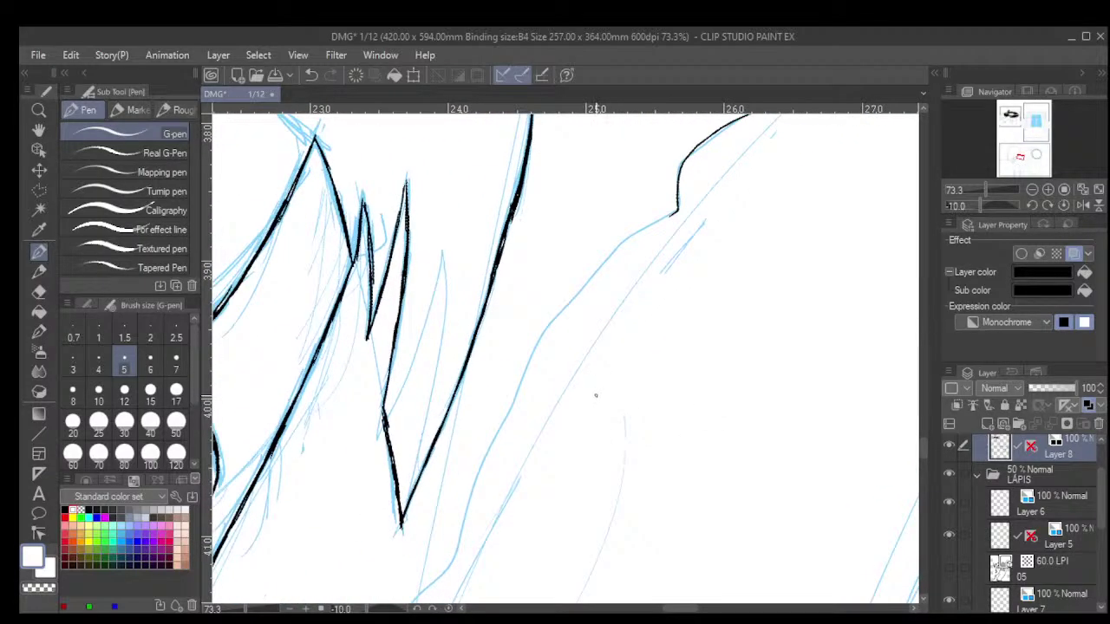
{"action": "mouse_move", "coordinate": [673, 213]}
{"action": "left_mouse_down"}
{"action": "mouse_move", "coordinate": [607, 254]}
{"action": "mouse_move", "coordinate": [557, 306]}
{"action": "mouse_move", "coordinate": [475, 465]}
{"action": "left_mouse_up"}
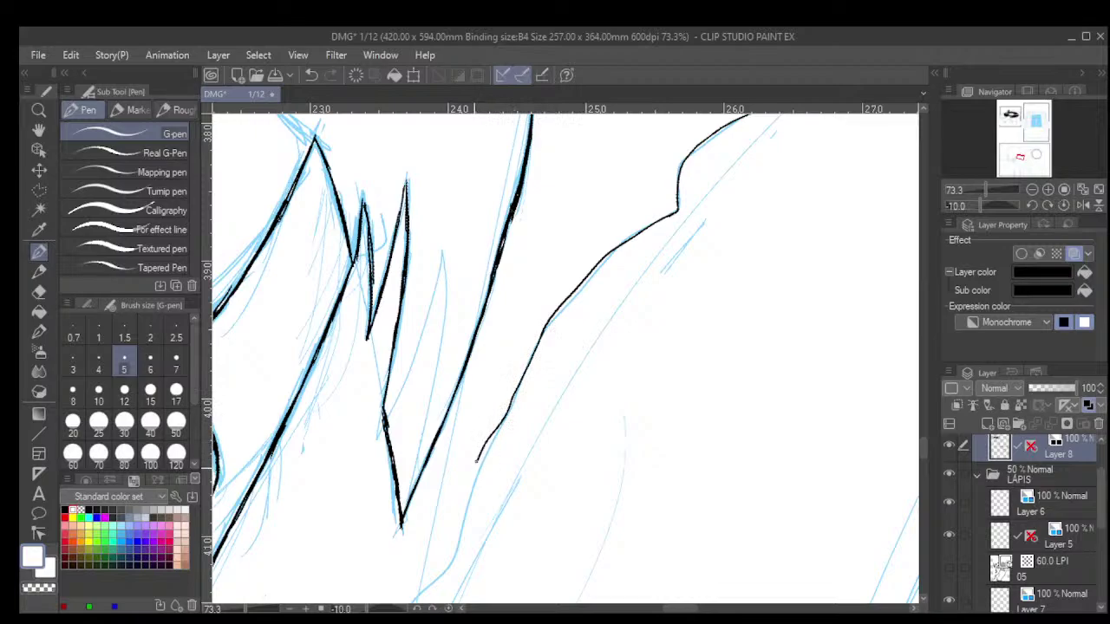
{"action": "key", "text": "ctrl+z"}
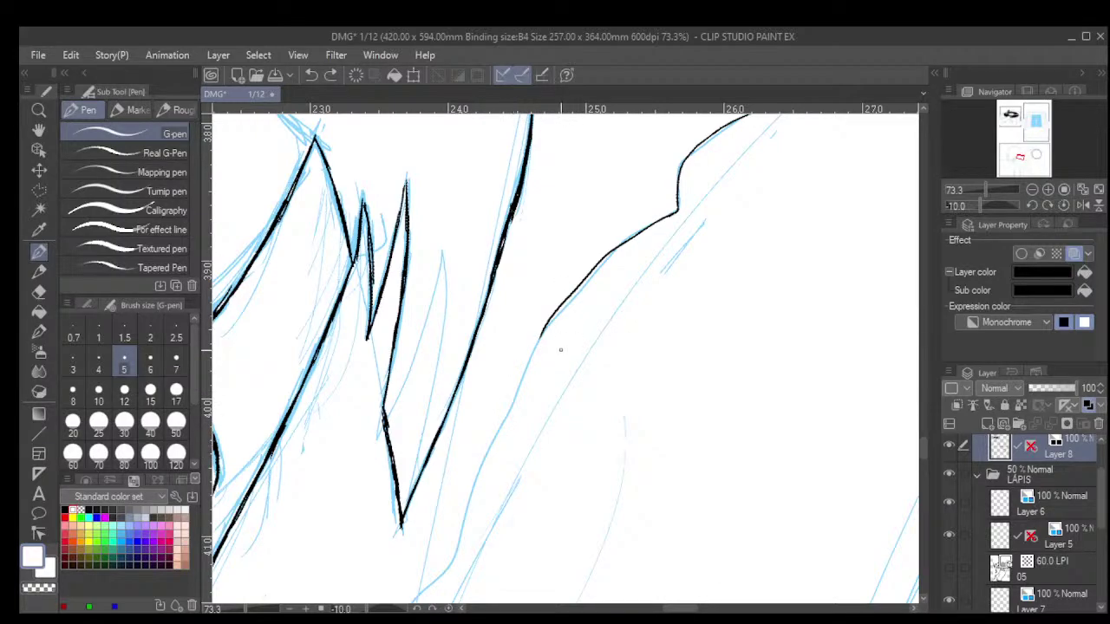
{"action": "mouse_move", "coordinate": [540, 334]}
{"action": "left_mouse_down"}
{"action": "mouse_move", "coordinate": [480, 465]}
{"action": "mouse_move", "coordinate": [444, 573]}
{"action": "left_mouse_up"}
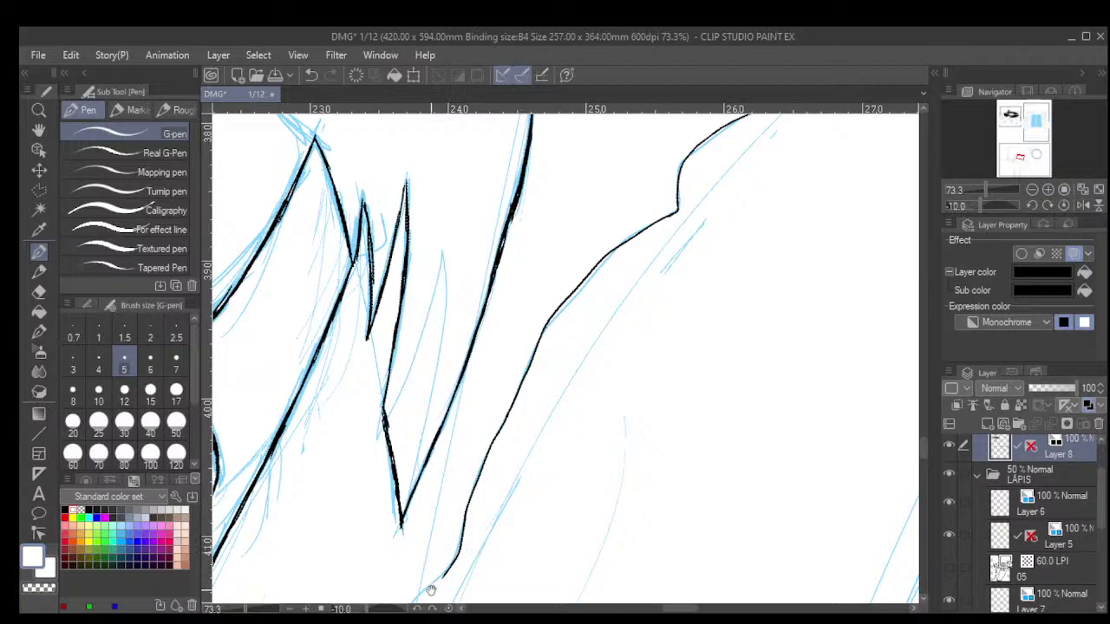
{"action": "mouse_move", "coordinate": [468, 527]}
{"action": "left_mouse_down"}
{"action": "mouse_move", "coordinate": [586, 316]}
{"action": "mouse_move", "coordinate": [594, 335]}
{"action": "mouse_move", "coordinate": [620, 305]}
{"action": "mouse_move", "coordinate": [576, 380]}
{"action": "mouse_move", "coordinate": [465, 381]}
{"action": "mouse_move", "coordinate": [465, 424]}
{"action": "mouse_move", "coordinate": [503, 516]}
{"action": "left_mouse_up"}
{"action": "scroll", "coordinate": [595, 366], "scroll_direction": "down", "scroll_amount": 5}
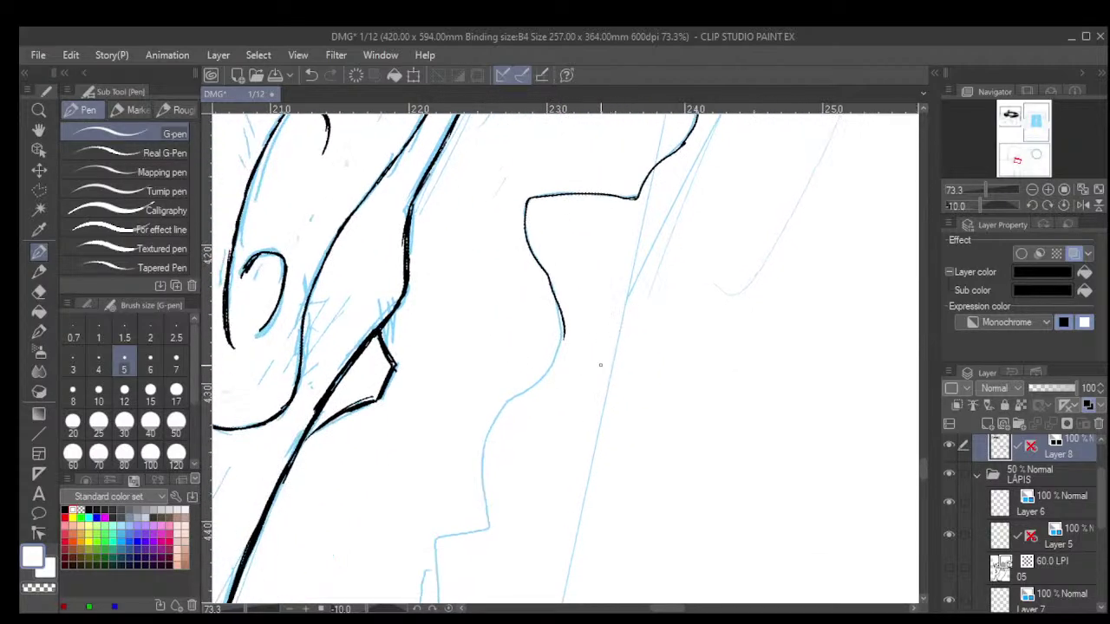
Complete the inner line from beside the ear, around the small lower notch and down to the shoulder outline.
{"action": "scroll", "coordinate": [601, 365], "scroll_direction": "down", "scroll_amount": 3}
{"action": "key", "text": "minus"}
{"action": "key", "text": "minus"}
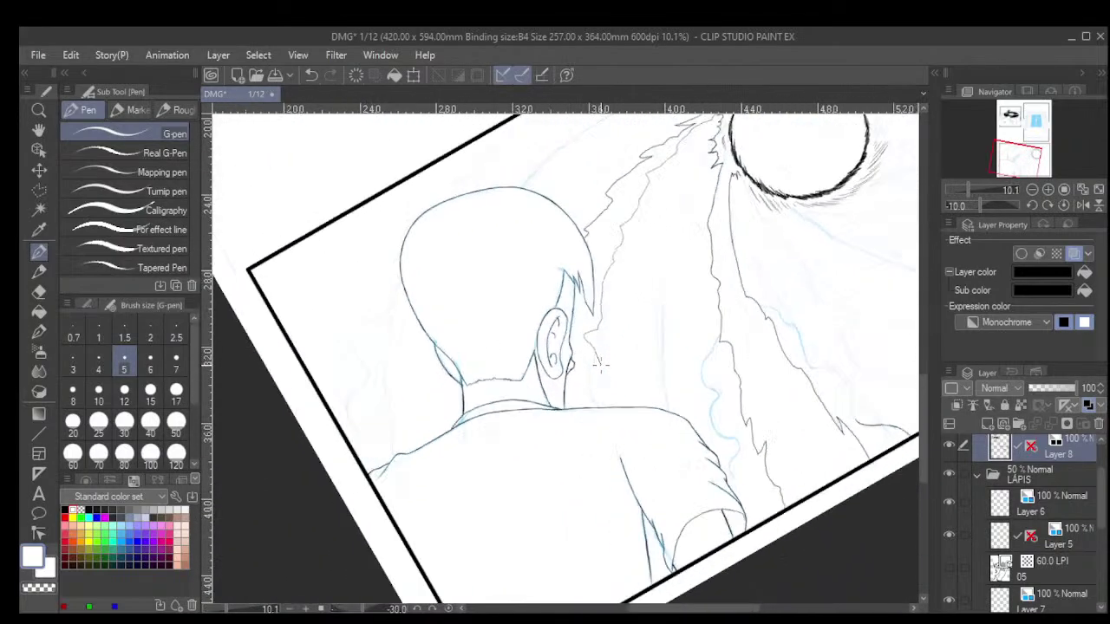
{"action": "scroll", "coordinate": [600, 365], "scroll_direction": "down", "scroll_amount": 1}
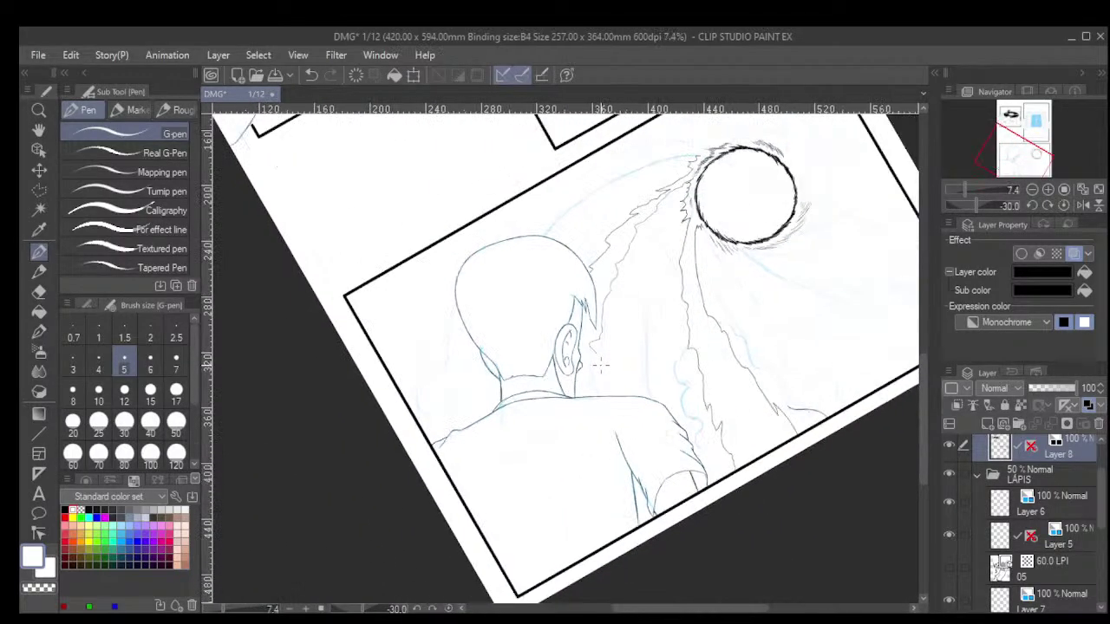
{"action": "scroll", "coordinate": [600, 365], "scroll_direction": "up", "scroll_amount": 1}
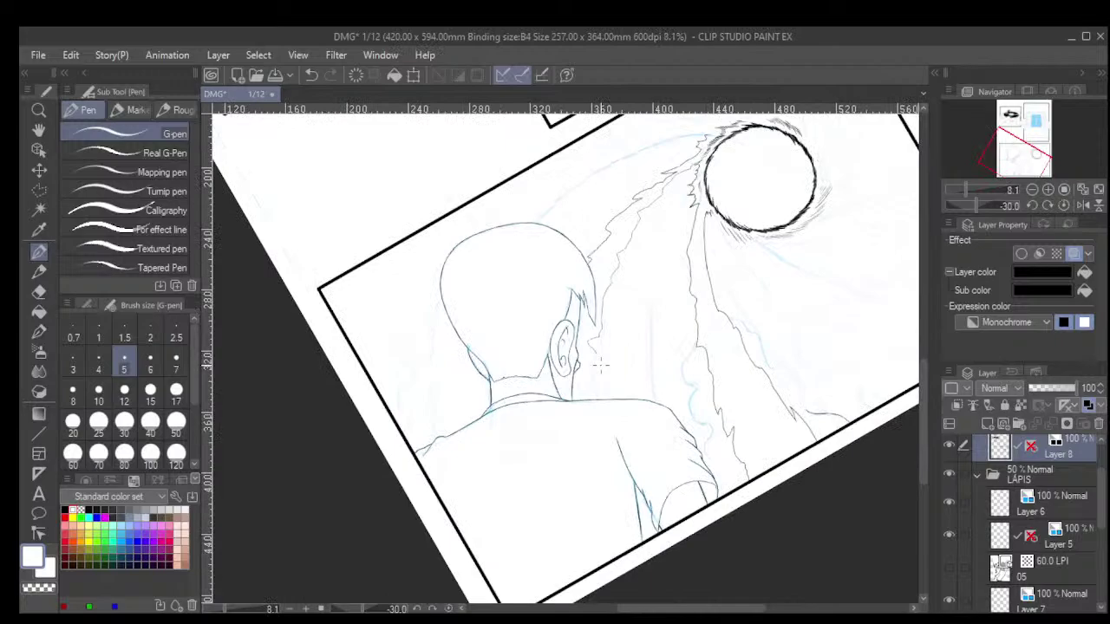
{"action": "scroll", "coordinate": [600, 365], "scroll_direction": "up", "scroll_amount": 5}
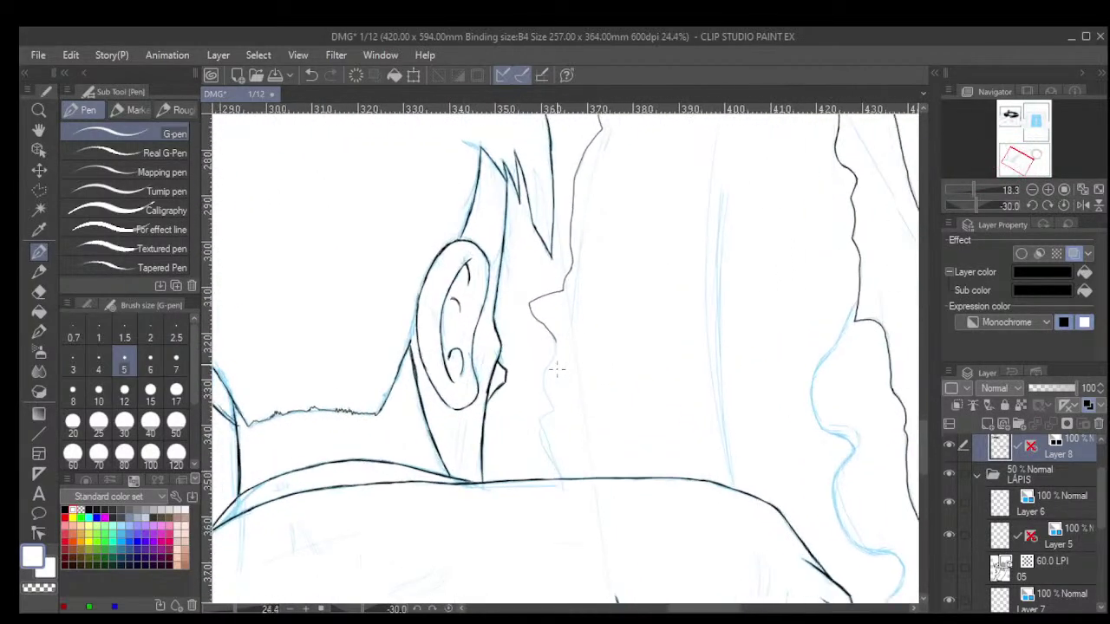
{"action": "scroll", "coordinate": [554, 338], "scroll_direction": "up", "scroll_amount": 1}
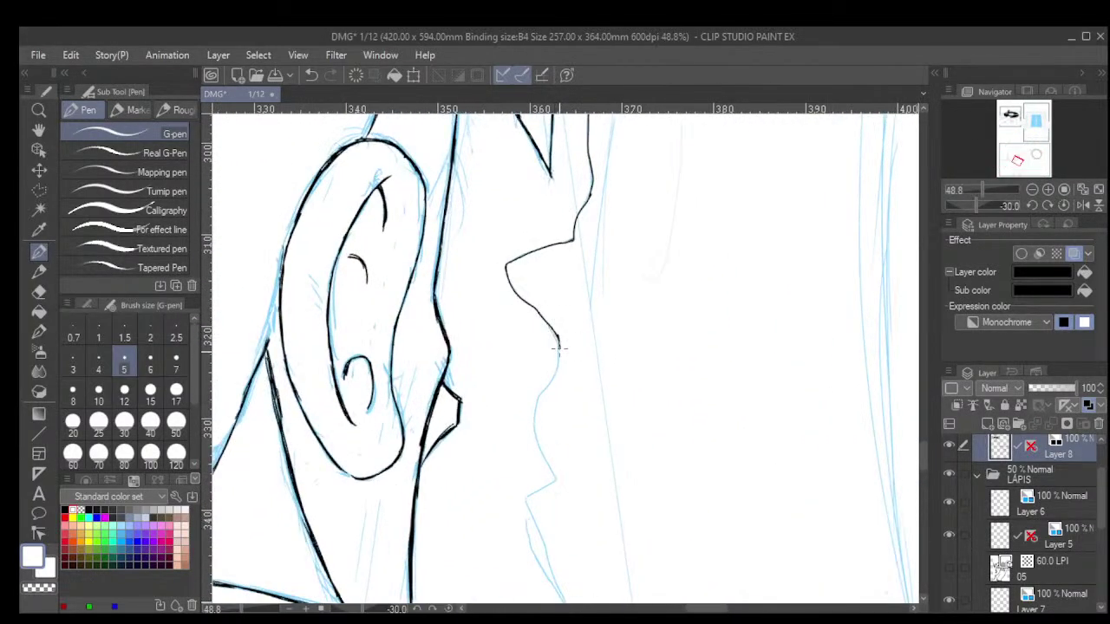
{"action": "left_click_drag", "start_coordinate": [558, 369], "coordinate": [535, 425]}
{"action": "mouse_move", "coordinate": [546, 472]}
{"action": "left_mouse_down"}
{"action": "mouse_move", "coordinate": [552, 498]}
{"action": "mouse_move", "coordinate": [528, 508]}
{"action": "left_mouse_up"}
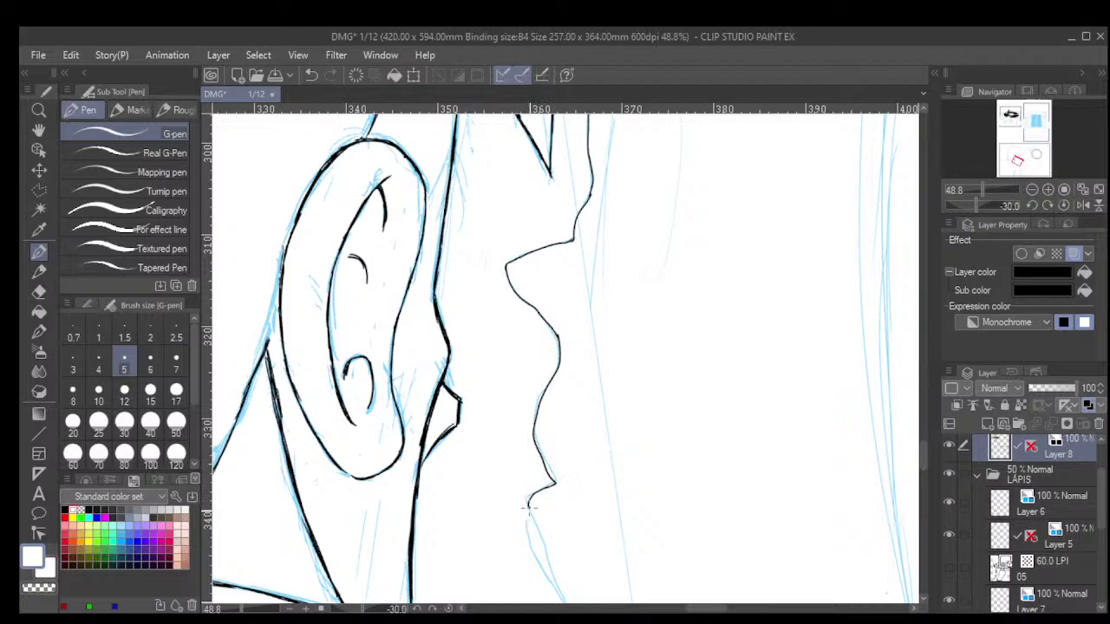
{"action": "left_click_drag", "start_coordinate": [577, 554], "coordinate": [553, 427]}
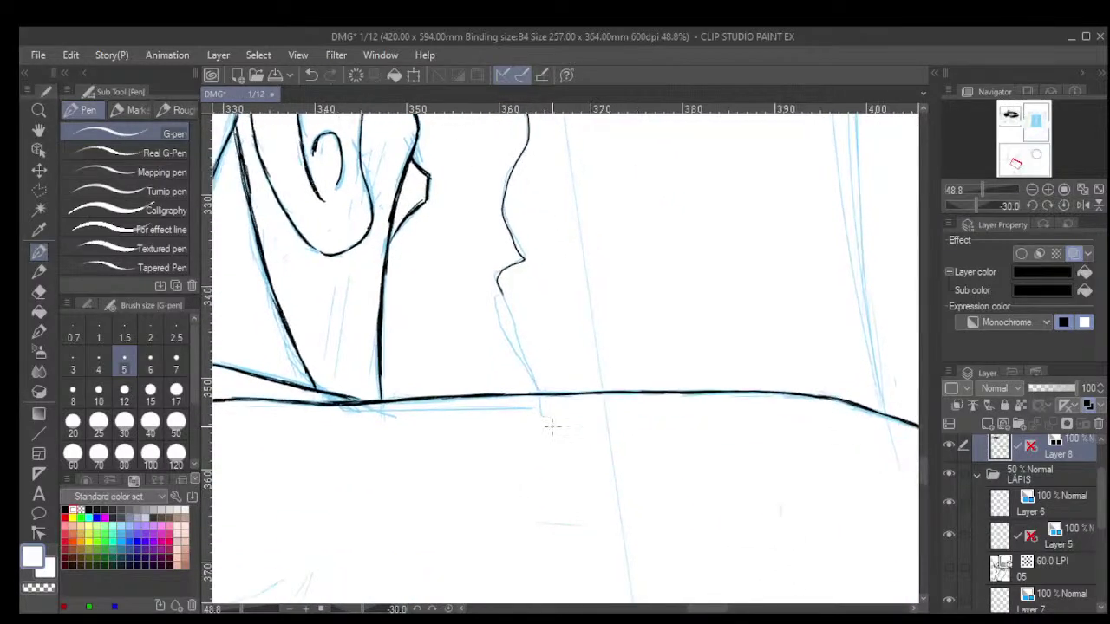
{"action": "left_click_drag", "start_coordinate": [498, 289], "coordinate": [534, 377]}
Look over the bottom panel from several angles, checking the inked lines and the blue sketch left around the circle.
{"action": "scroll", "coordinate": [572, 330], "scroll_direction": "down", "scroll_amount": 10}
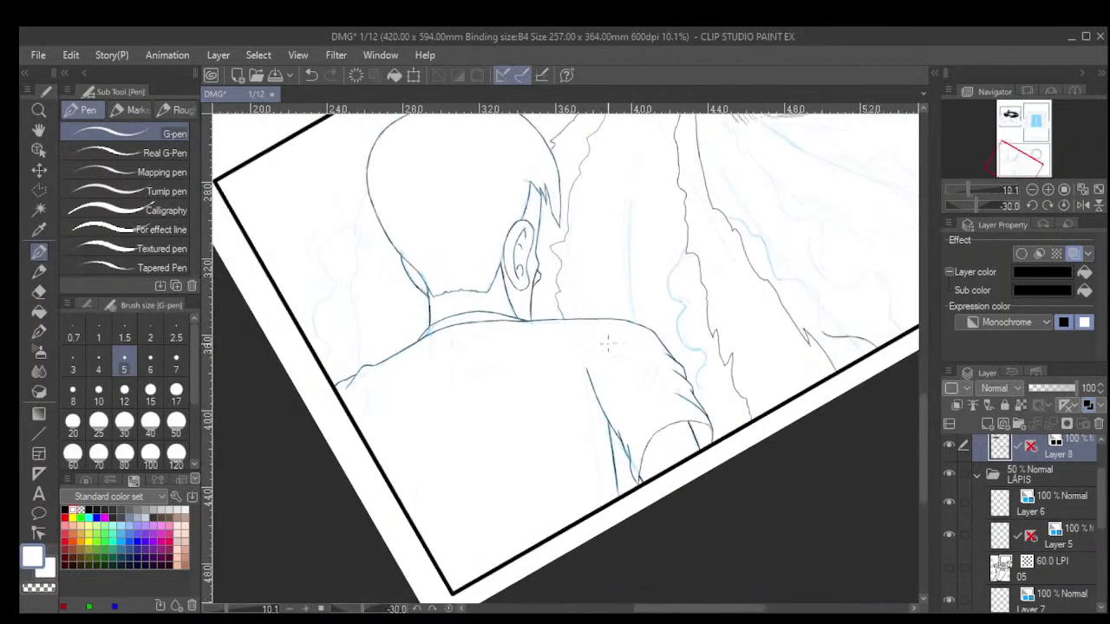
{"action": "scroll", "coordinate": [598, 364], "scroll_direction": "down", "scroll_amount": 5}
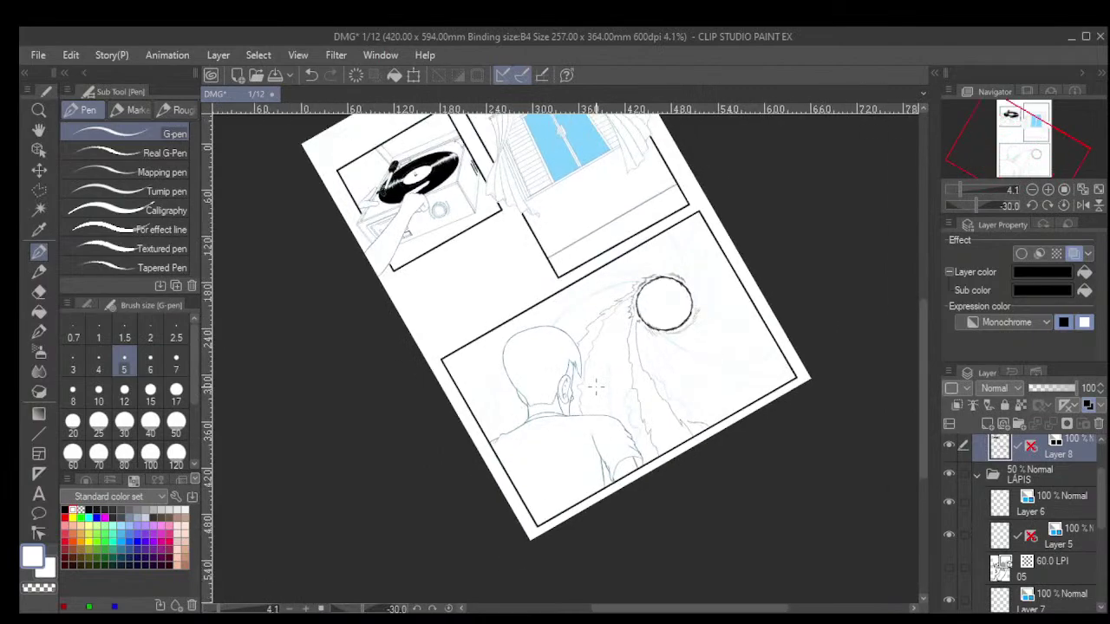
{"action": "scroll", "coordinate": [596, 388], "scroll_direction": "up", "scroll_amount": 5}
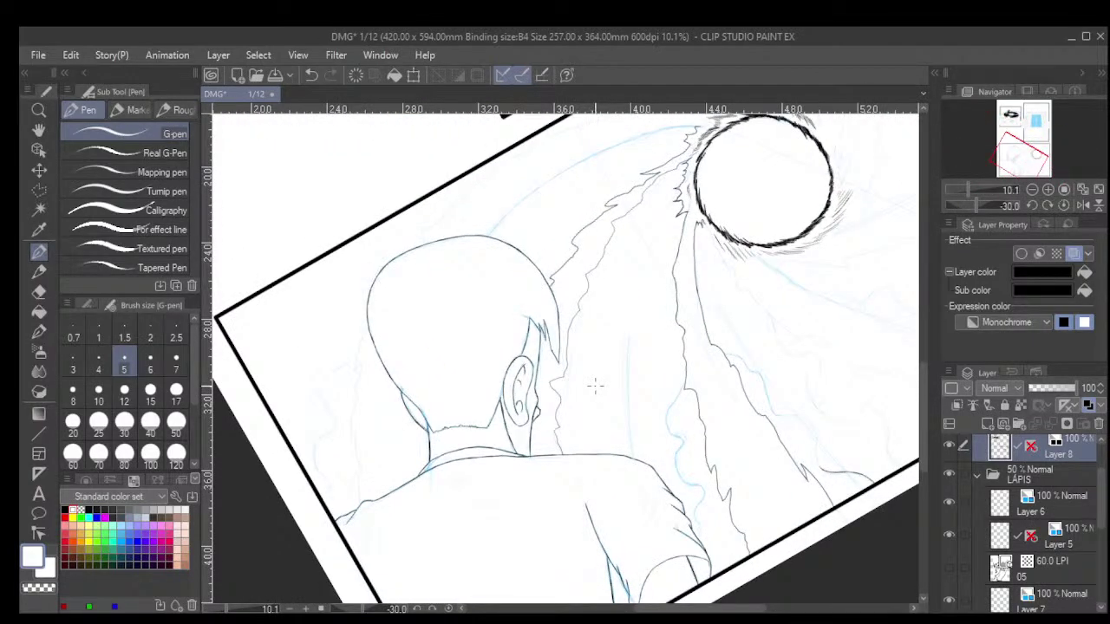
{"action": "scroll", "coordinate": [595, 387], "scroll_direction": "down", "scroll_amount": 1}
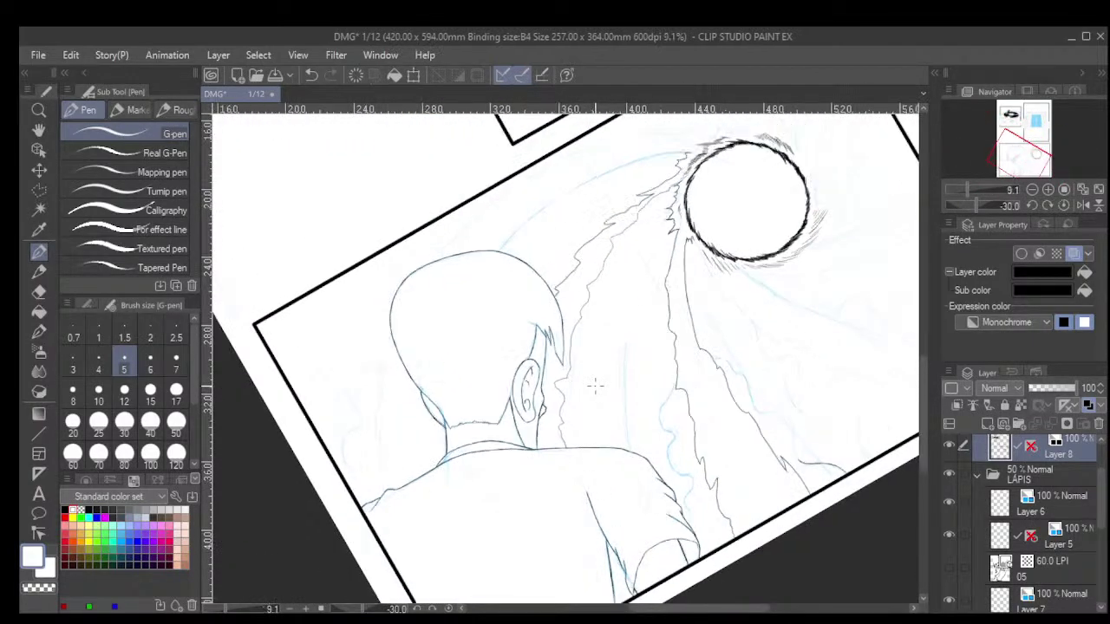
{"action": "scroll", "coordinate": [594, 387], "scroll_direction": "down", "scroll_amount": 3}
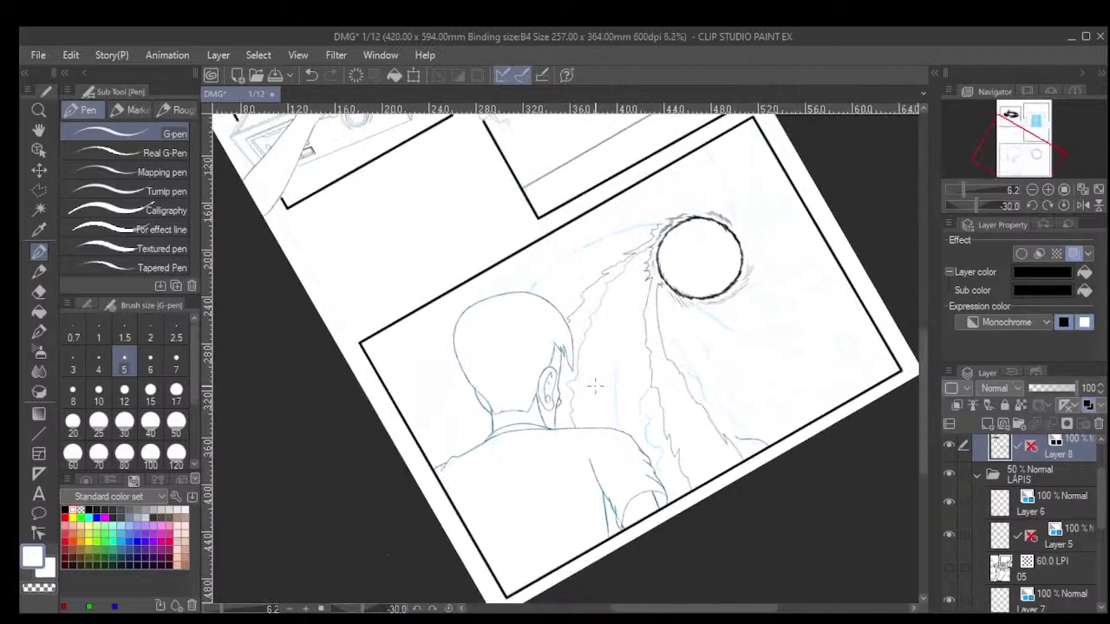
{"action": "scroll", "coordinate": [595, 386], "scroll_direction": "down", "scroll_amount": 15}
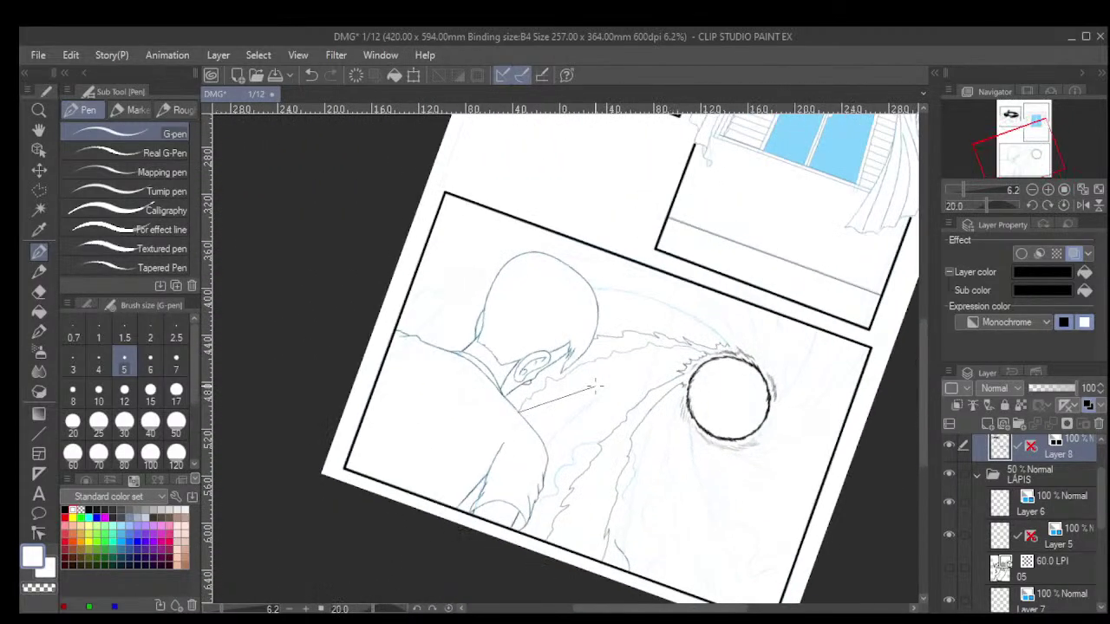
{"action": "scroll", "coordinate": [595, 386], "scroll_direction": "up", "scroll_amount": 1}
{"action": "left_click_drag", "start_coordinate": [602, 476], "coordinate": [597, 401]}
{"action": "scroll", "coordinate": [598, 401], "scroll_direction": "up", "scroll_amount": 9}
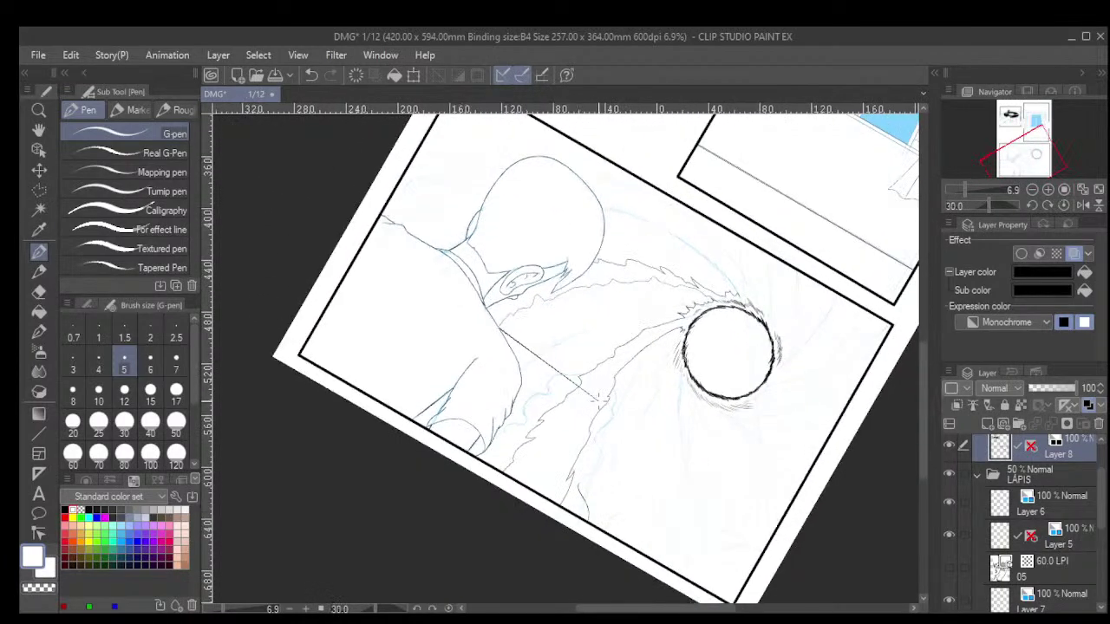
{"action": "scroll", "coordinate": [598, 401], "scroll_direction": "down", "scroll_amount": 4}
{"action": "scroll", "coordinate": [596, 400], "scroll_direction": "down", "scroll_amount": 5}
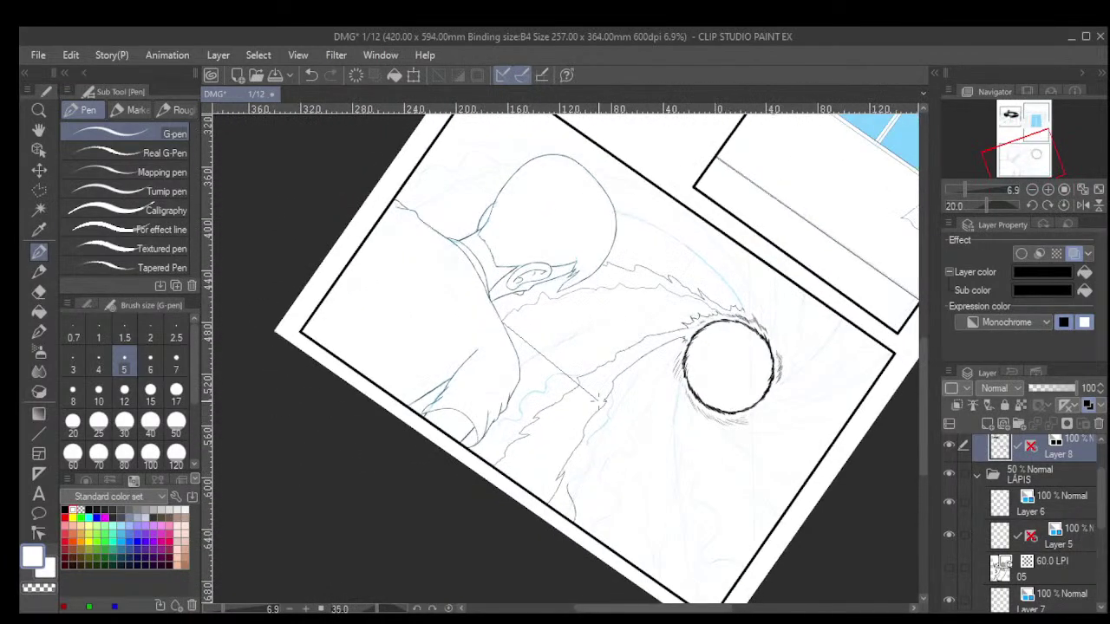
{"action": "left_click_drag", "start_coordinate": [706, 460], "coordinate": [622, 359]}
{"action": "scroll", "coordinate": [590, 331], "scroll_direction": "up", "scroll_amount": 8}
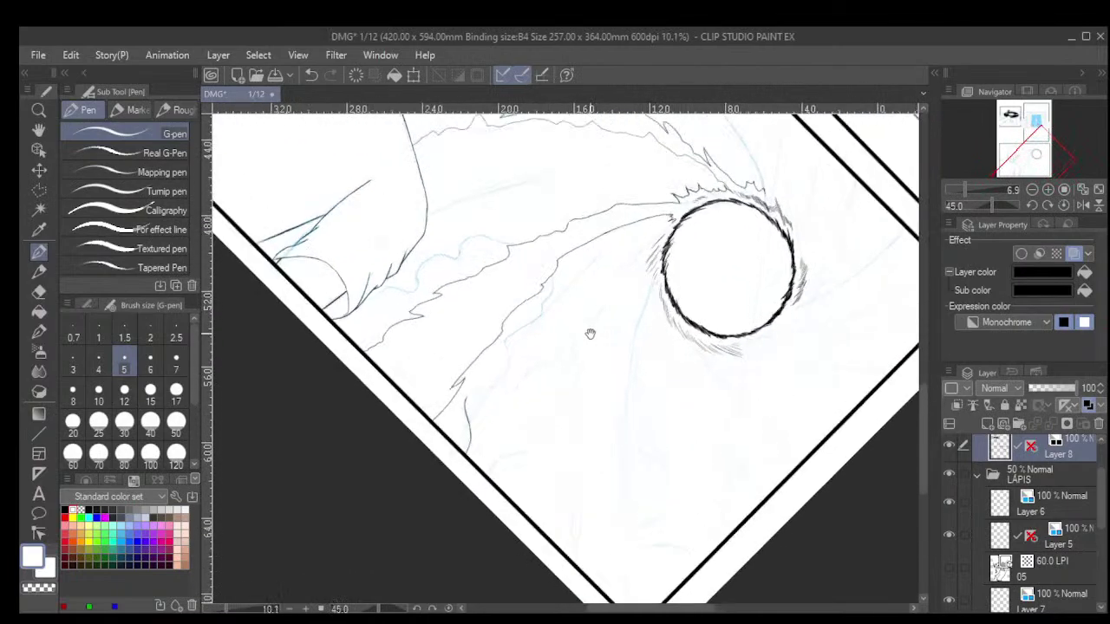
Ink the next radiating line over the sketch, from the small hooked tip beside the circle through its first notches and bends.
{"action": "scroll", "coordinate": [590, 334], "scroll_direction": "up", "scroll_amount": 1}
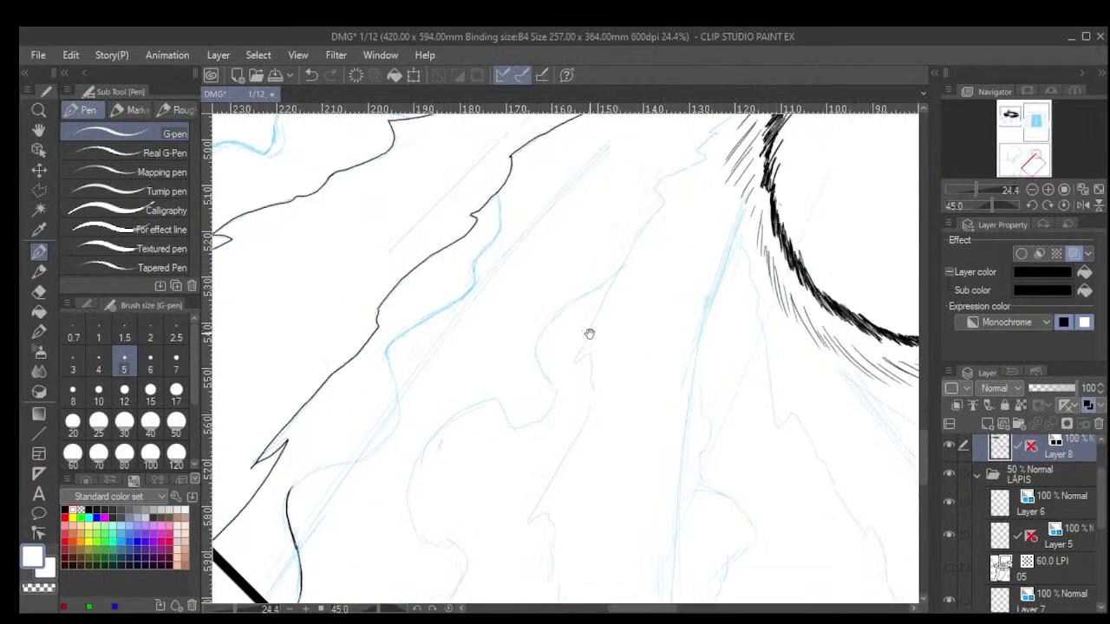
{"action": "left_click_drag", "start_coordinate": [648, 262], "coordinate": [656, 404]}
{"action": "scroll", "coordinate": [891, 282], "scroll_direction": "up", "scroll_amount": 8}
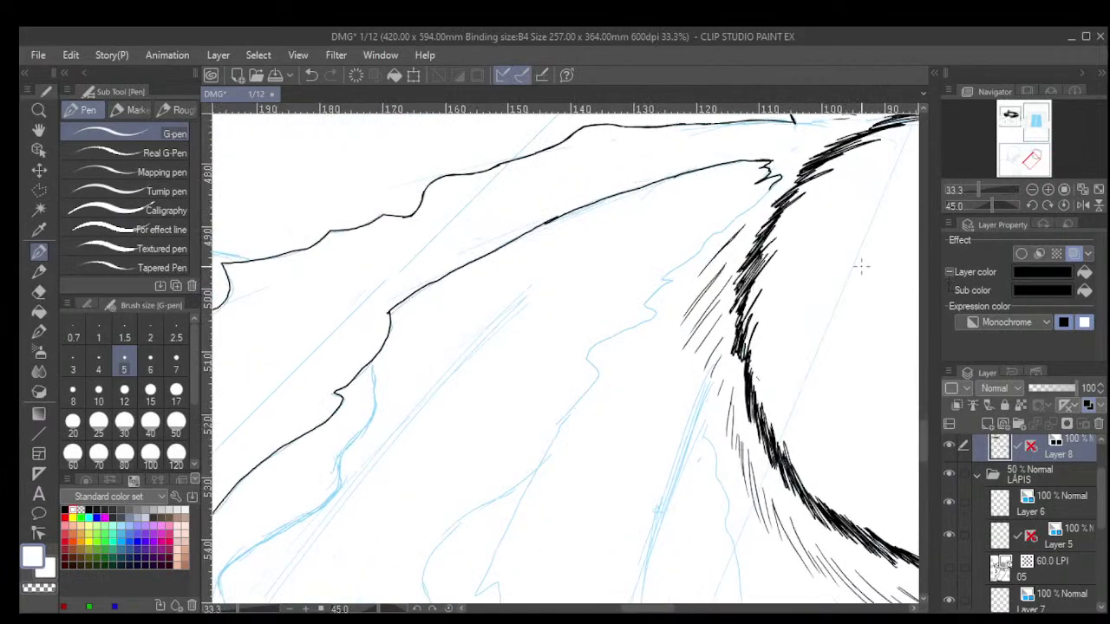
{"action": "mouse_move", "coordinate": [745, 161]}
{"action": "left_mouse_down"}
{"action": "mouse_move", "coordinate": [486, 377]}
{"action": "mouse_move", "coordinate": [514, 380]}
{"action": "mouse_move", "coordinate": [444, 442]}
{"action": "mouse_move", "coordinate": [472, 463]}
{"action": "mouse_move", "coordinate": [449, 479]}
{"action": "left_mouse_up"}
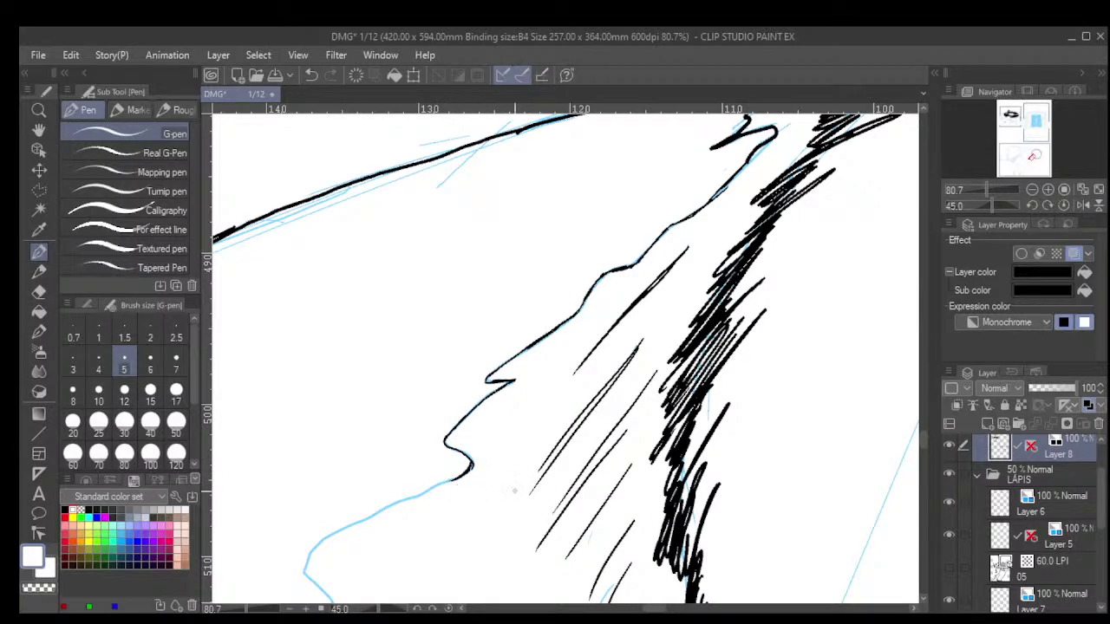
{"action": "mouse_move", "coordinate": [472, 522]}
{"action": "left_mouse_down"}
{"action": "mouse_move", "coordinate": [639, 374]}
{"action": "mouse_move", "coordinate": [647, 353]}
{"action": "left_mouse_up"}
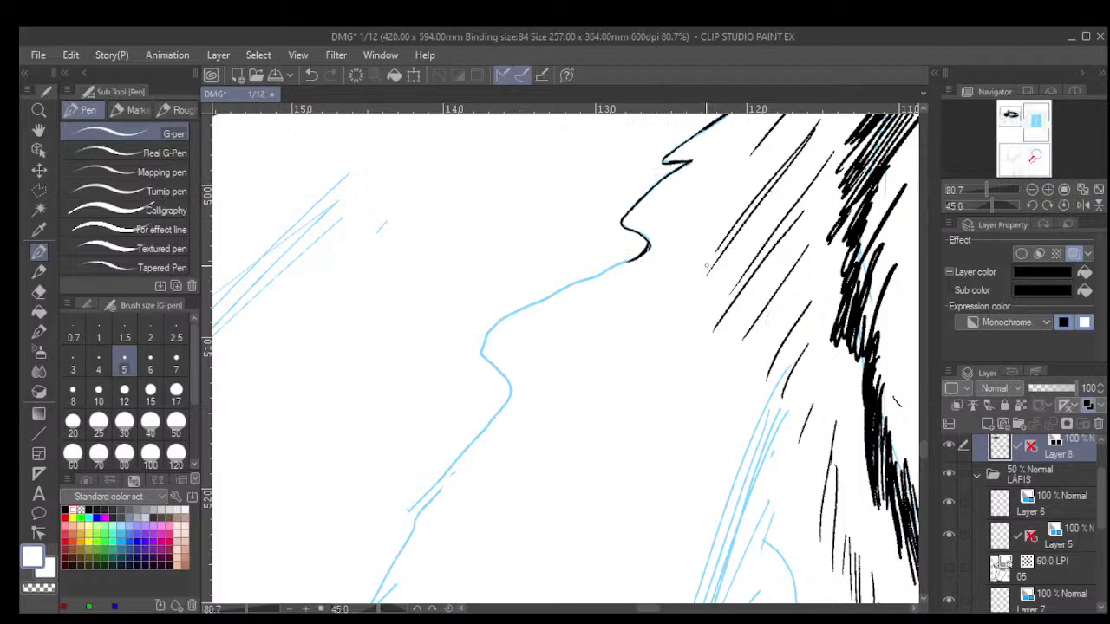
{"action": "left_click_drag", "start_coordinate": [630, 259], "coordinate": [485, 336]}
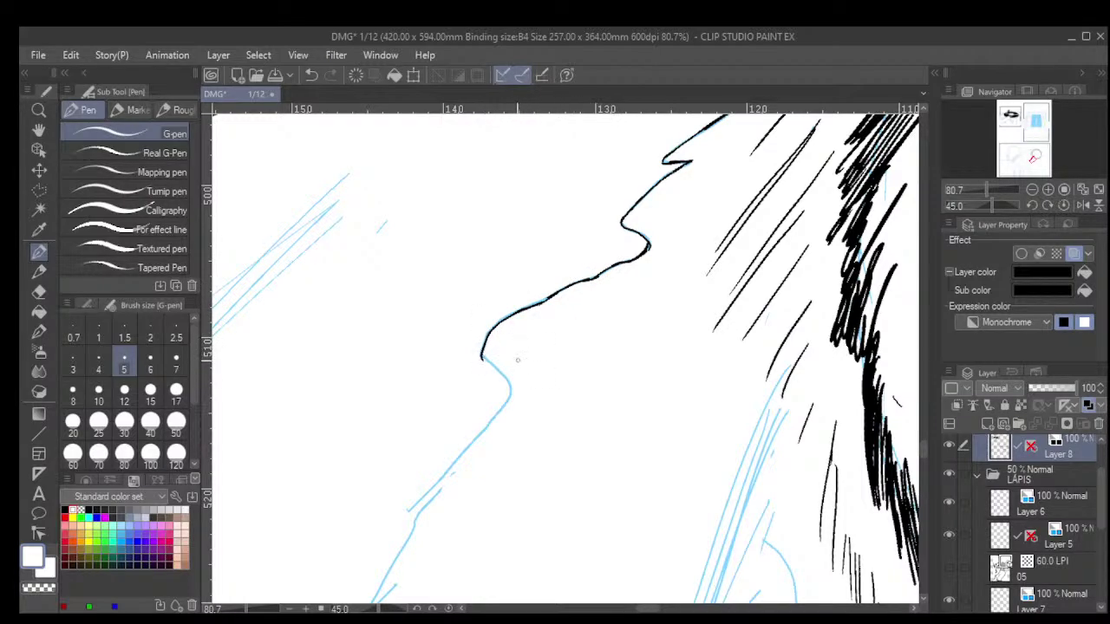
{"action": "mouse_move", "coordinate": [484, 359]}
{"action": "left_mouse_down"}
{"action": "mouse_move", "coordinate": [512, 390]}
{"action": "mouse_move", "coordinate": [508, 401]}
{"action": "mouse_move", "coordinate": [434, 487]}
{"action": "mouse_move", "coordinate": [411, 534]}
{"action": "left_mouse_up"}
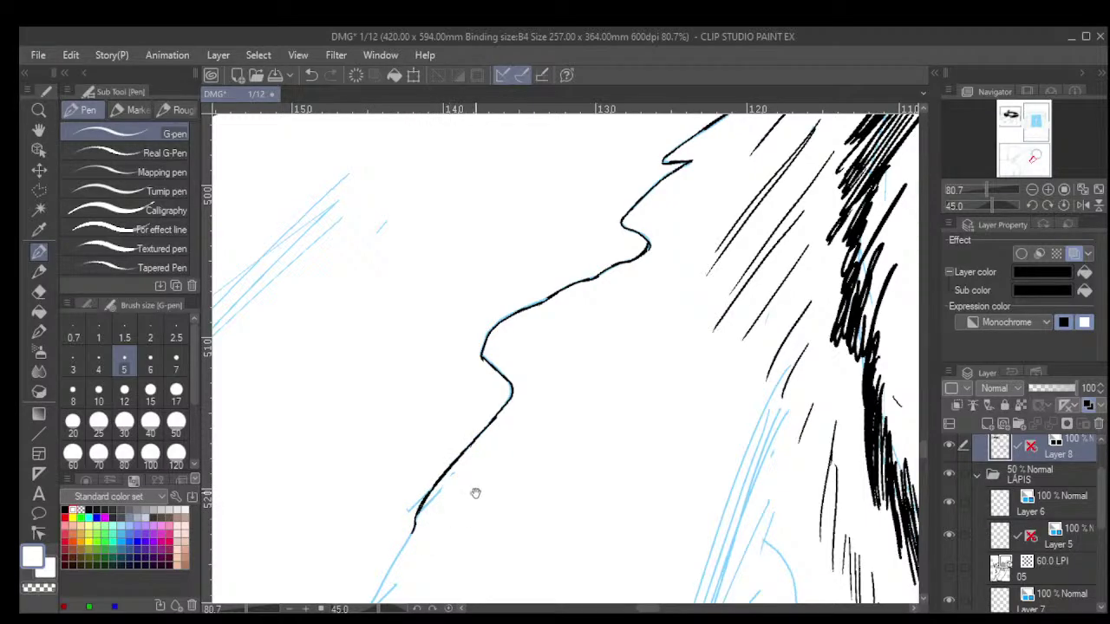
Extend the radiating line down its straight slope and around the pointed notch below it.
{"action": "left_click_drag", "start_coordinate": [476, 494], "coordinate": [503, 293]}
{"action": "scroll", "coordinate": [469, 387], "scroll_direction": "down", "scroll_amount": 4}
{"action": "scroll", "coordinate": [469, 387], "scroll_direction": "down", "scroll_amount": 6}
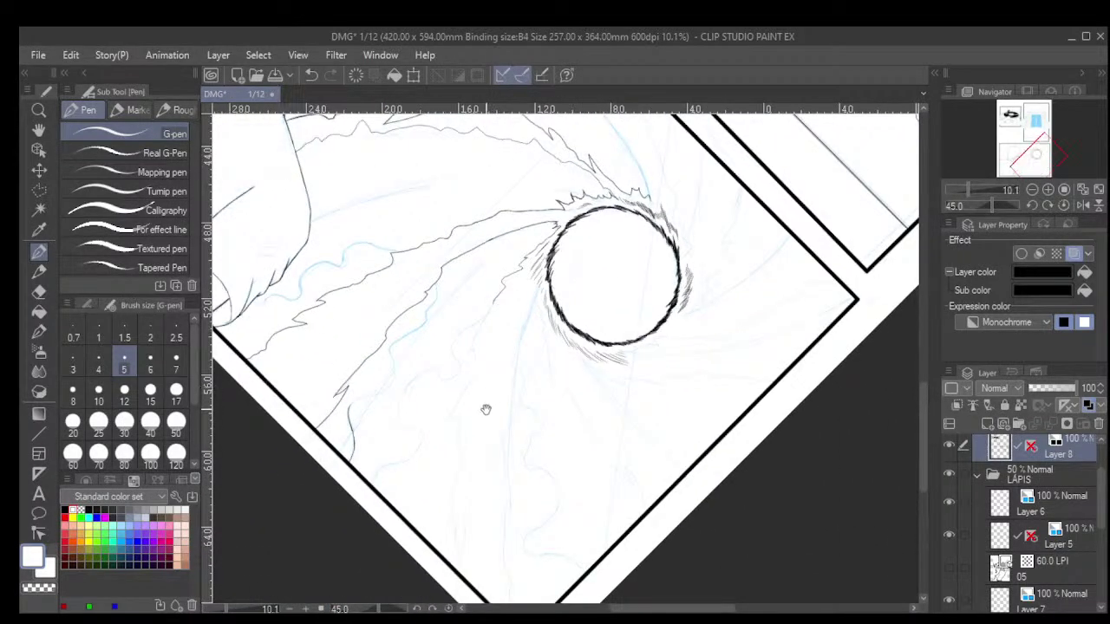
{"action": "scroll", "coordinate": [488, 408], "scroll_direction": "up", "scroll_amount": 4}
{"action": "scroll", "coordinate": [503, 390], "scroll_direction": "up", "scroll_amount": 4}
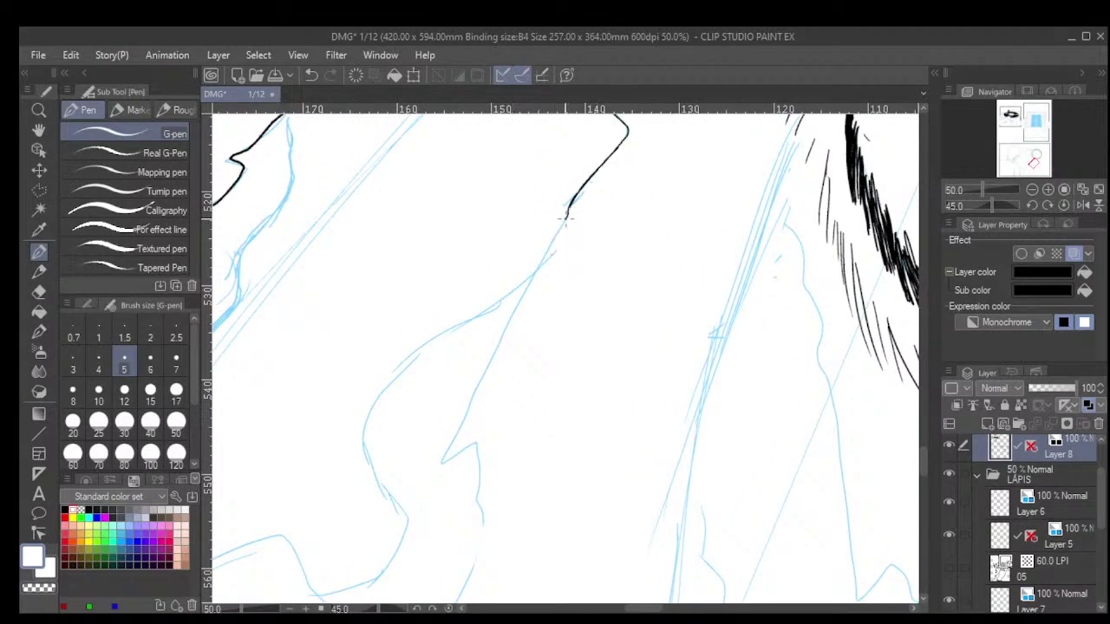
{"action": "mouse_move", "coordinate": [567, 211]}
{"action": "left_mouse_down"}
{"action": "mouse_move", "coordinate": [503, 344]}
{"action": "mouse_move", "coordinate": [525, 340]}
{"action": "mouse_move", "coordinate": [521, 295]}
{"action": "mouse_move", "coordinate": [441, 464]}
{"action": "mouse_move", "coordinate": [477, 467]}
{"action": "left_mouse_up"}
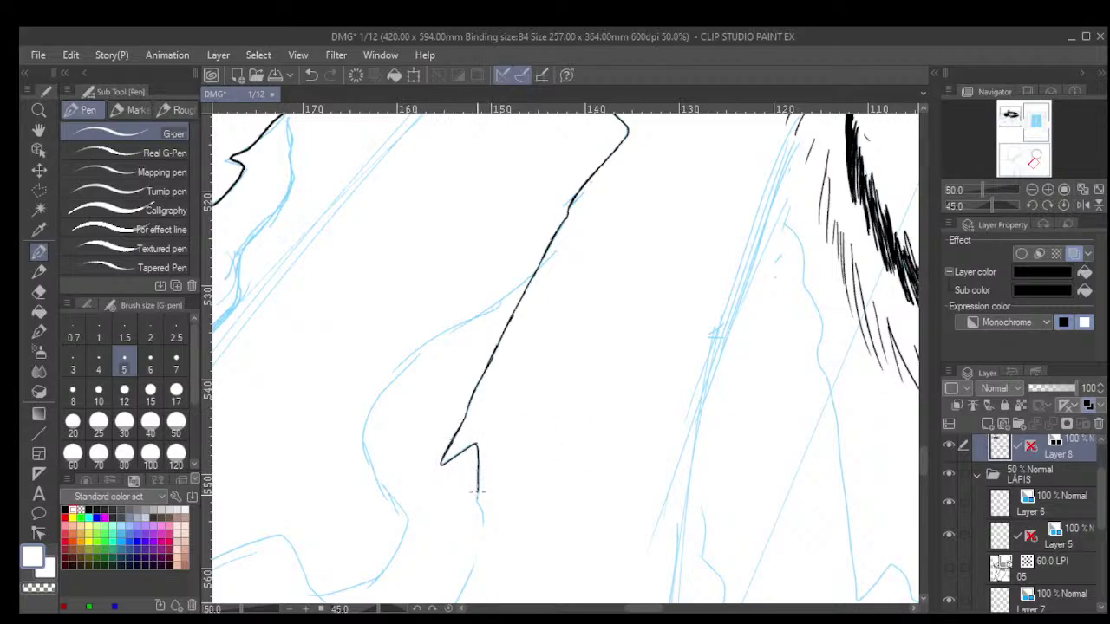
{"action": "left_click_drag", "start_coordinate": [481, 511], "coordinate": [482, 530]}
Continue the line down the second slope, around the next pointed notch and through the small scalloped bumps below it.
{"action": "scroll", "coordinate": [532, 457], "scroll_direction": "down", "scroll_amount": 8}
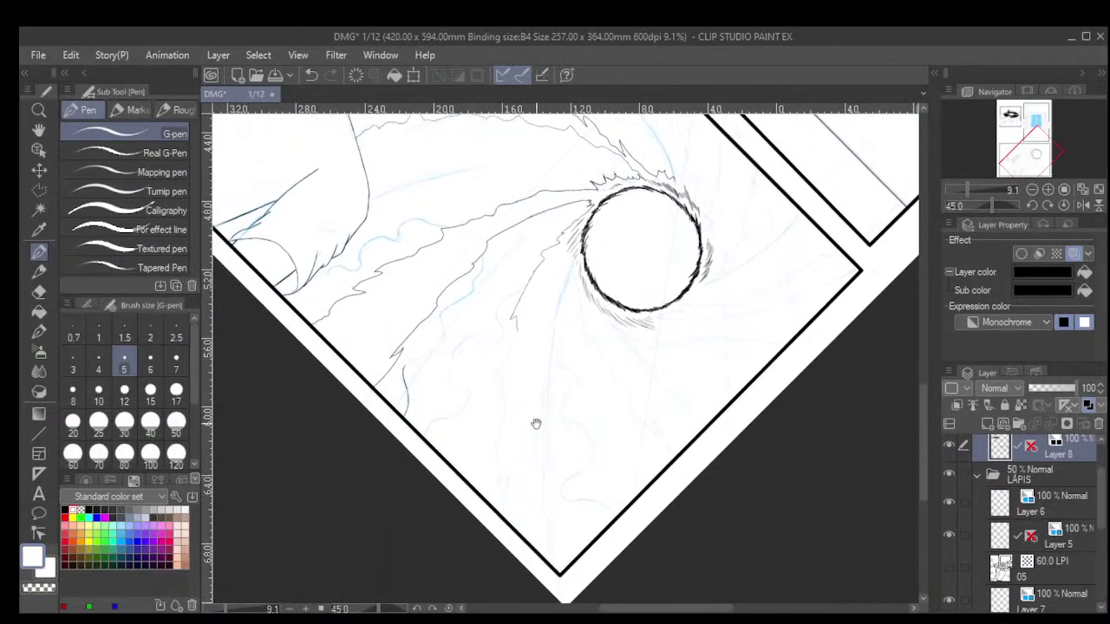
{"action": "left_click_drag", "start_coordinate": [536, 424], "coordinate": [539, 394]}
{"action": "scroll", "coordinate": [539, 394], "scroll_direction": "up", "scroll_amount": 5}
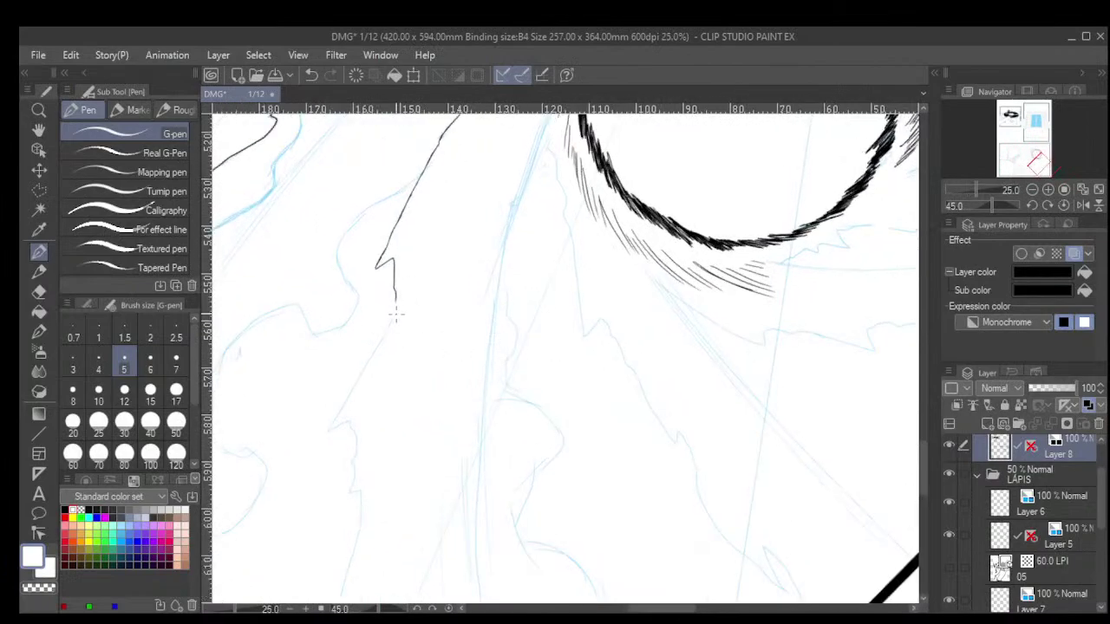
{"action": "scroll", "coordinate": [396, 316], "scroll_direction": "up", "scroll_amount": 2}
{"action": "left_click_drag", "start_coordinate": [429, 404], "coordinate": [534, 351]}
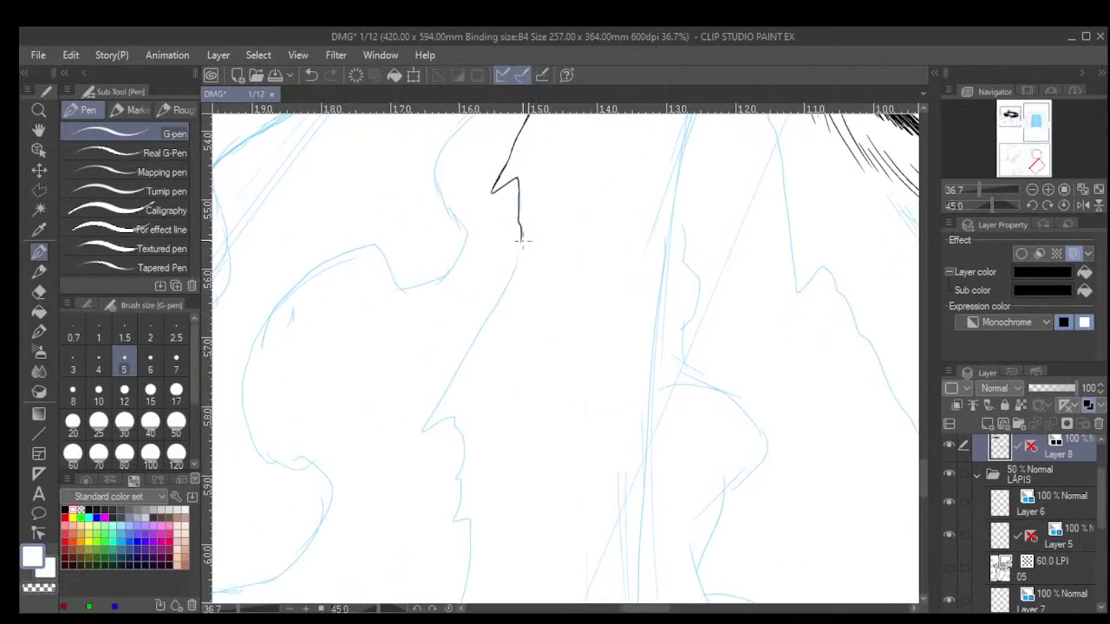
{"action": "mouse_move", "coordinate": [521, 241]}
{"action": "left_mouse_down"}
{"action": "mouse_move", "coordinate": [503, 304]}
{"action": "mouse_move", "coordinate": [511, 277]}
{"action": "mouse_move", "coordinate": [422, 429]}
{"action": "mouse_move", "coordinate": [453, 417]}
{"action": "left_mouse_up"}
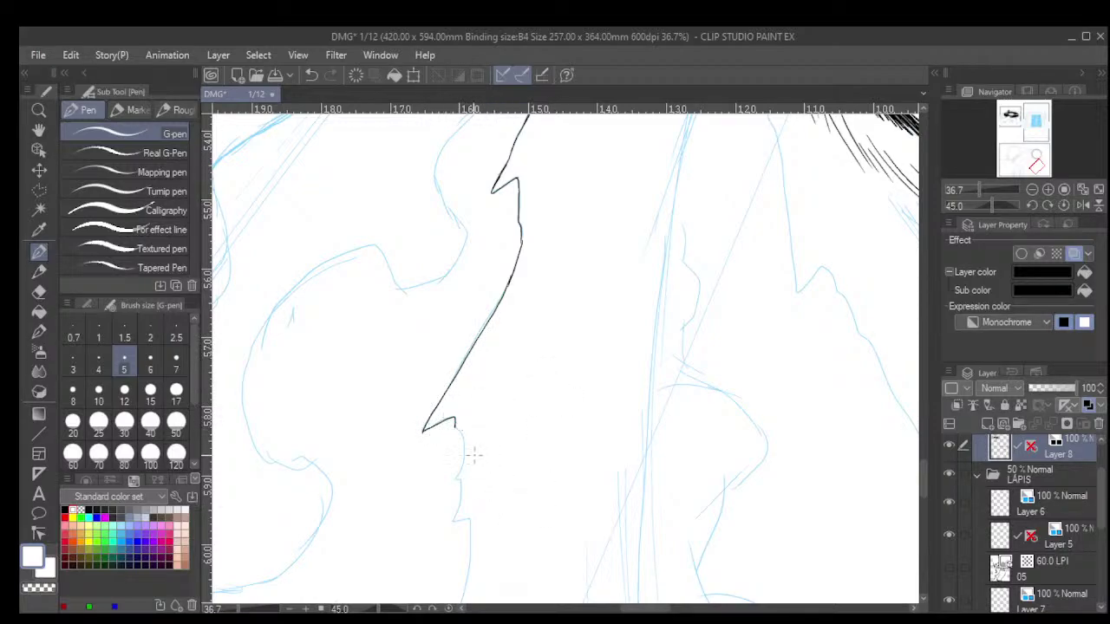
{"action": "mouse_move", "coordinate": [454, 426]}
{"action": "left_mouse_down"}
{"action": "mouse_move", "coordinate": [463, 443]}
{"action": "mouse_move", "coordinate": [453, 522]}
{"action": "left_mouse_up"}
Ink the long curve below the scalloped bumps toward the panel border, redoing its middle stretch.
{"action": "left_click_drag", "start_coordinate": [521, 450], "coordinate": [581, 386]}
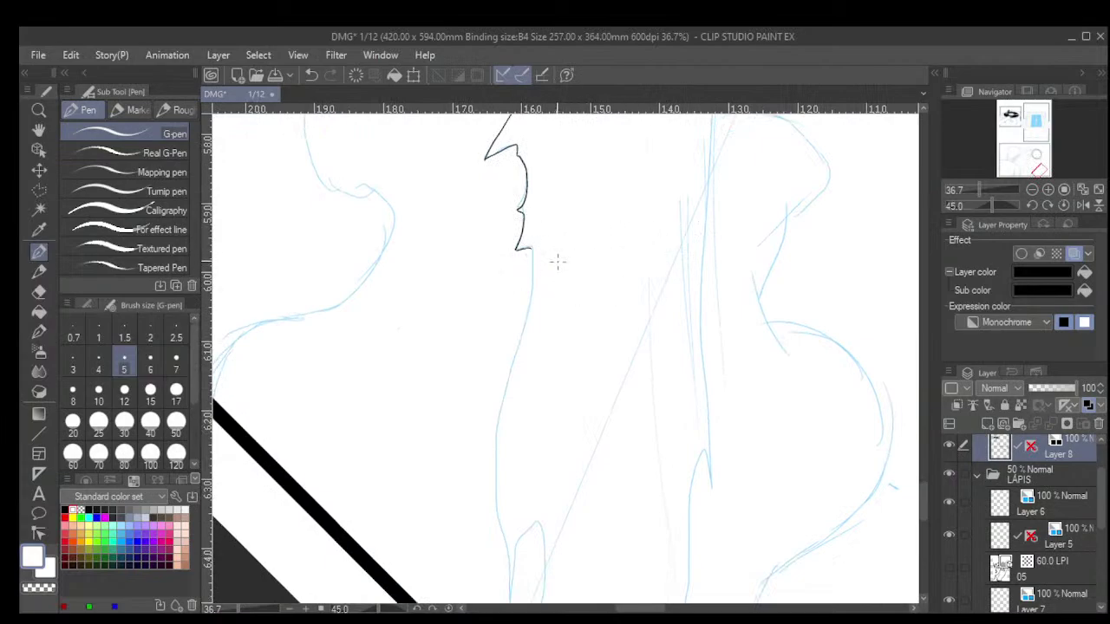
{"action": "mouse_move", "coordinate": [531, 249]}
{"action": "left_mouse_down"}
{"action": "mouse_move", "coordinate": [529, 317]}
{"action": "mouse_move", "coordinate": [532, 248]}
{"action": "mouse_move", "coordinate": [530, 315]}
{"action": "mouse_move", "coordinate": [532, 283]}
{"action": "mouse_move", "coordinate": [499, 422]}
{"action": "left_mouse_up"}
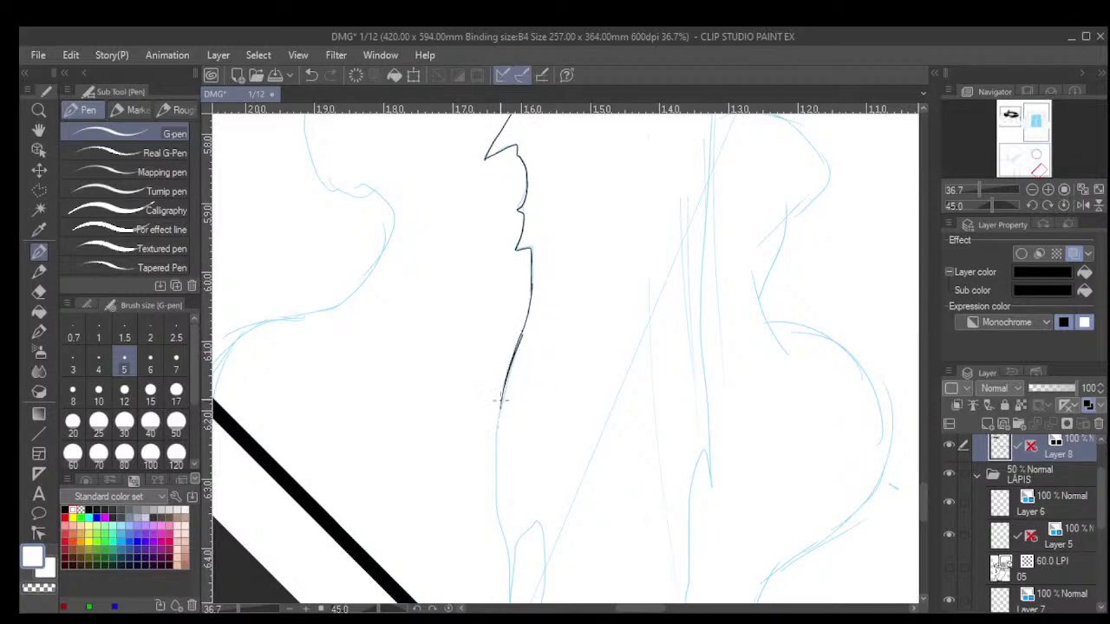
{"action": "left_click_drag", "start_coordinate": [506, 382], "coordinate": [500, 398]}
{"action": "key", "text": "ctrl+z"}
{"action": "key", "text": "ctrl+z"}
{"action": "key", "text": "ctrl+z"}
{"action": "left_click_drag", "start_coordinate": [518, 338], "coordinate": [498, 430]}
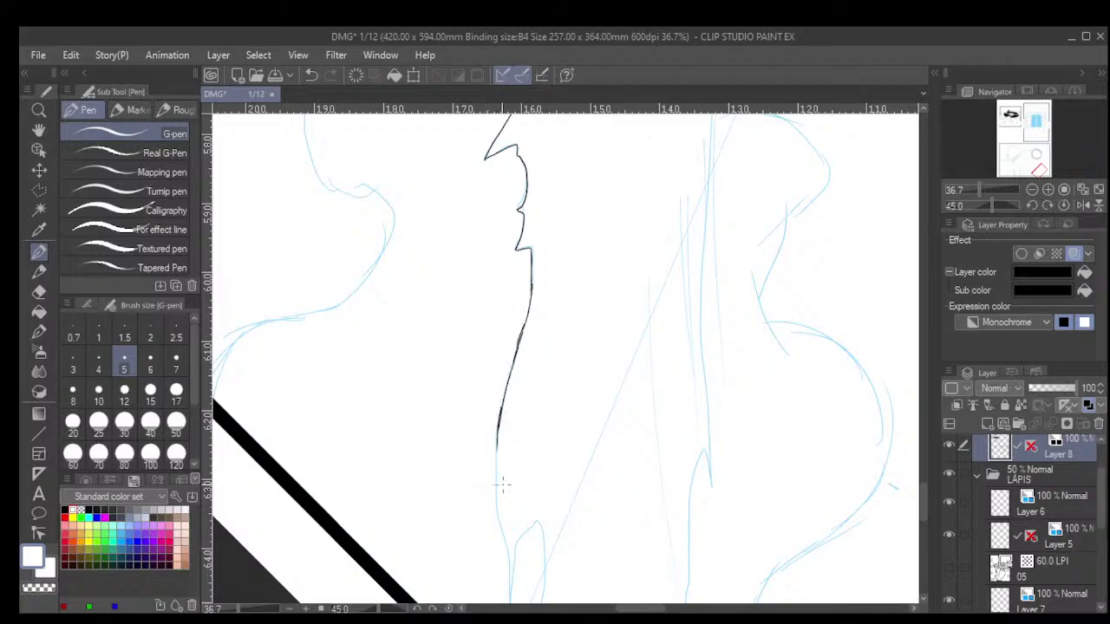
{"action": "left_click_drag", "start_coordinate": [497, 441], "coordinate": [510, 573]}
Ink the narrow pointed notch near the panel border and finish the radiating line at the border.
{"action": "scroll", "coordinate": [578, 423], "scroll_direction": "down", "scroll_amount": 4}
{"action": "left_click_drag", "start_coordinate": [592, 505], "coordinate": [532, 470]}
{"action": "scroll", "coordinate": [496, 421], "scroll_direction": "up", "scroll_amount": 3}
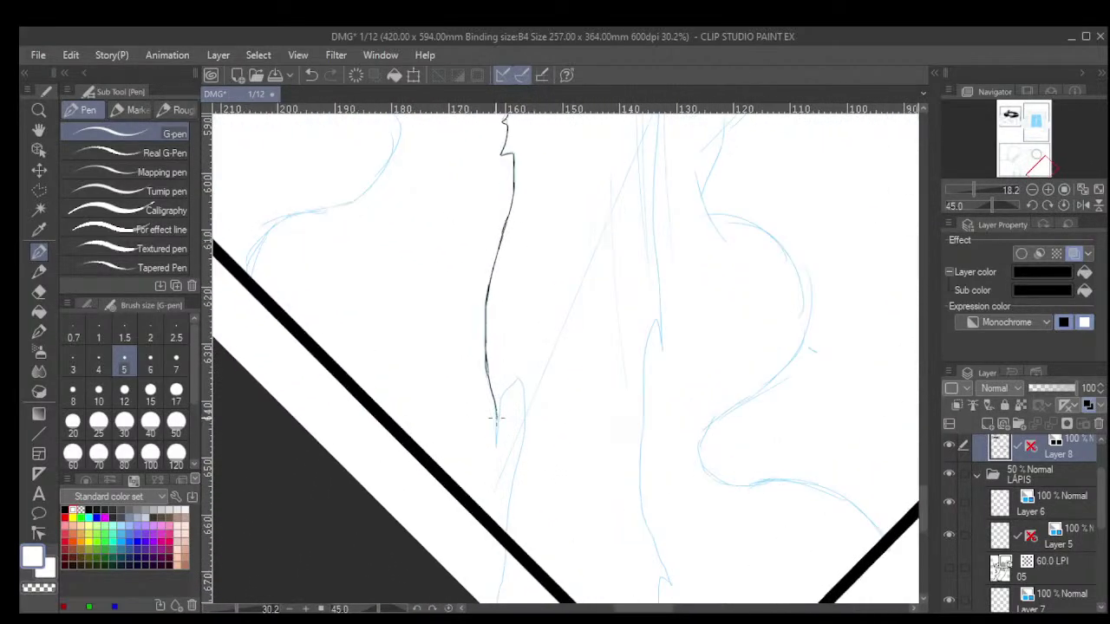
{"action": "mouse_move", "coordinate": [497, 416]}
{"action": "left_mouse_down"}
{"action": "mouse_move", "coordinate": [495, 450]}
{"action": "mouse_move", "coordinate": [519, 374]}
{"action": "mouse_move", "coordinate": [527, 415]}
{"action": "left_mouse_up"}
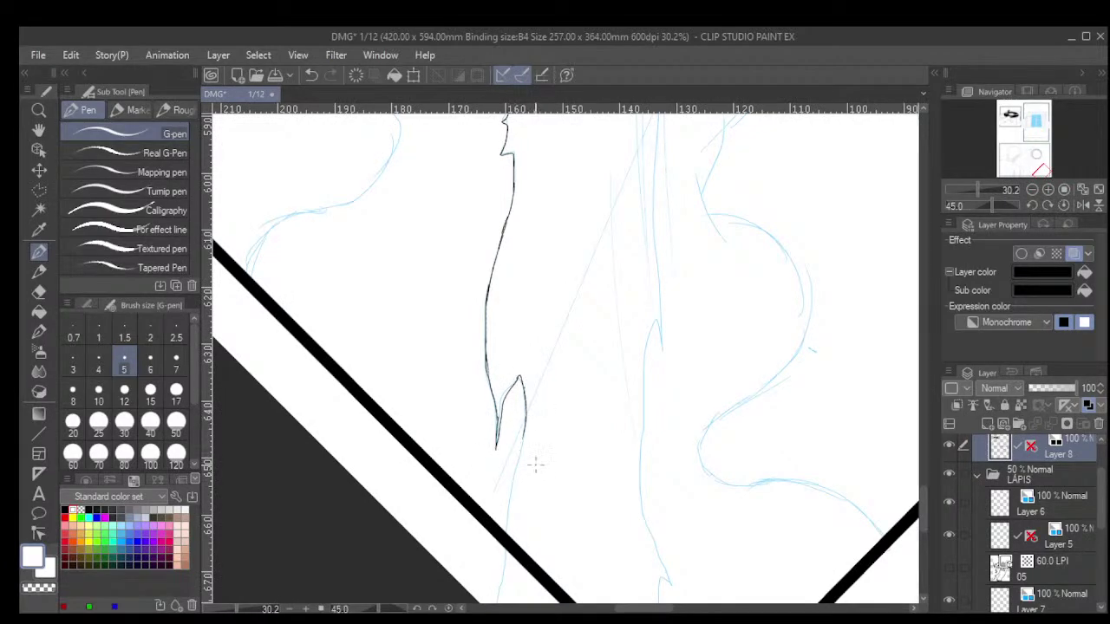
{"action": "left_click_drag", "start_coordinate": [516, 462], "coordinate": [501, 541]}
{"action": "scroll", "coordinate": [511, 529], "scroll_direction": "down", "scroll_amount": 4}
{"action": "scroll", "coordinate": [535, 499], "scroll_direction": "down", "scroll_amount": 2}
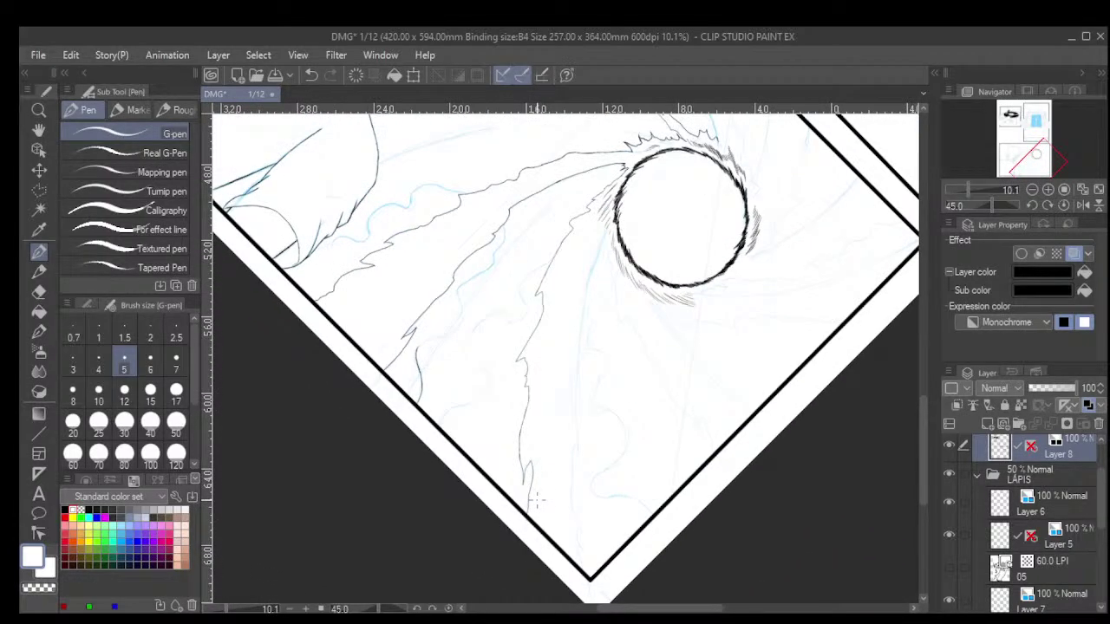
Turn the page back upright and look over the whole bottom panel with the finished radiating line.
{"action": "scroll", "coordinate": [537, 500], "scroll_direction": "down", "scroll_amount": 1}
{"action": "key", "text": "minus"}
{"action": "key", "text": "minus"}
{"action": "key", "text": "minus"}
{"action": "key", "text": "minus"}
{"action": "key", "text": "minus"}
{"action": "key", "text": "minus"}
{"action": "key", "text": "minus"}
{"action": "key", "text": "minus"}
{"action": "key", "text": "minus"}
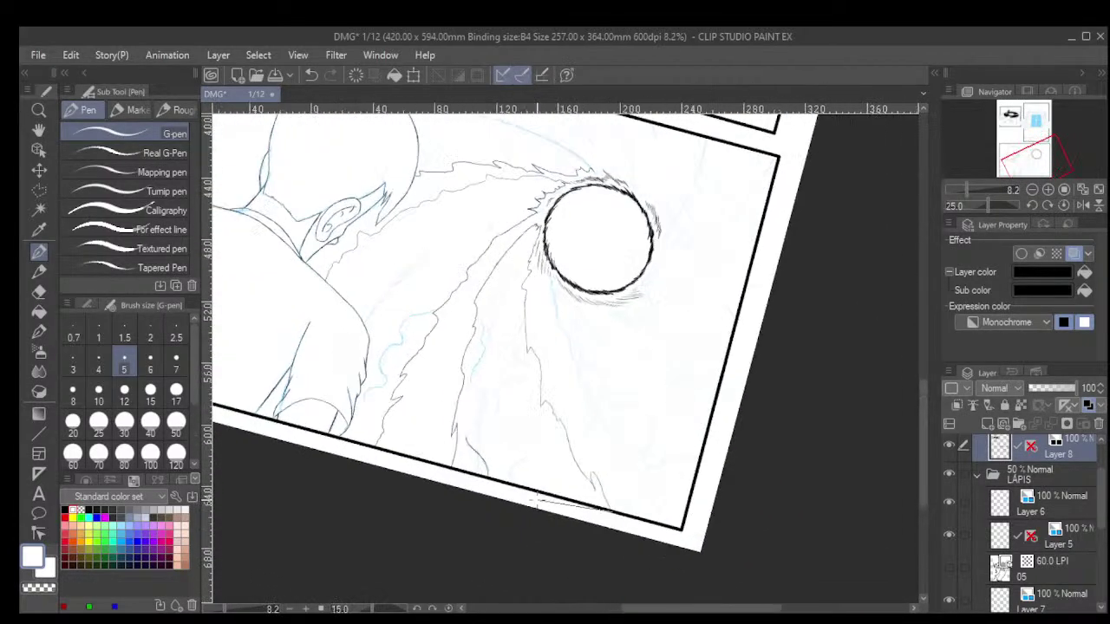
{"action": "scroll", "coordinate": [536, 499], "scroll_direction": "down", "scroll_amount": 1}
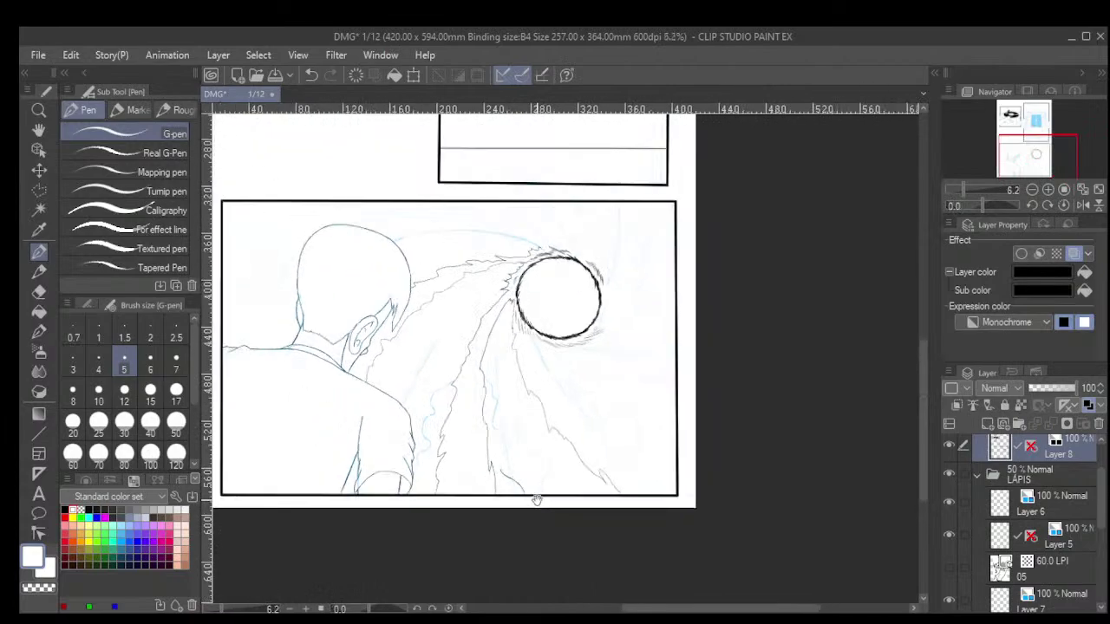
{"action": "left_click_drag", "start_coordinate": [539, 458], "coordinate": [567, 473]}
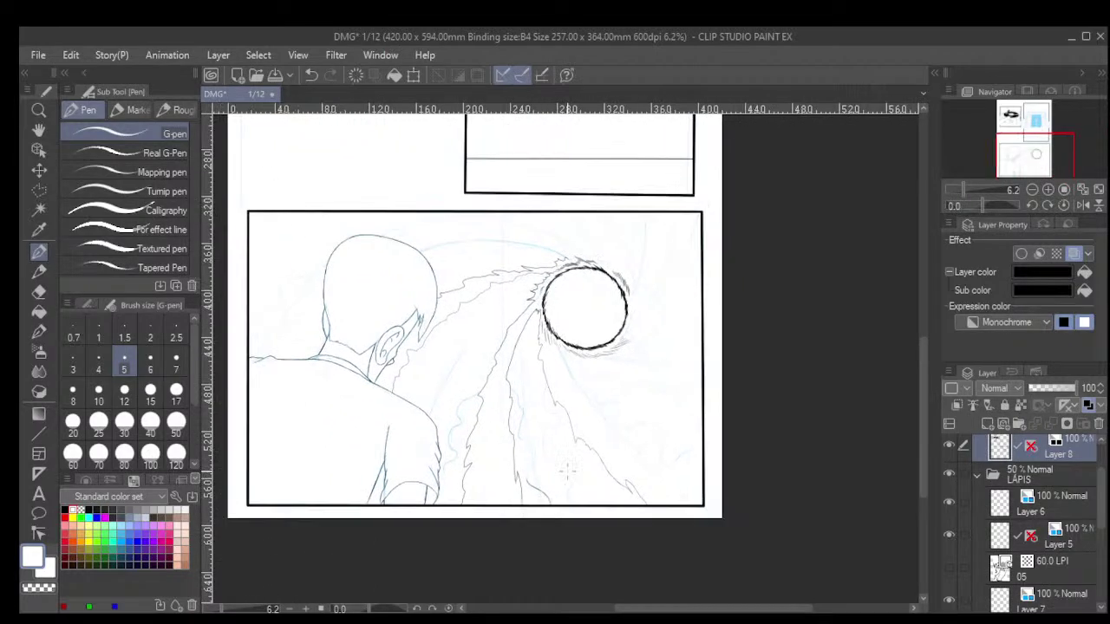
Erase the loose hatching between the circle's lower-left edge and the jagged line with the Hard eraser at size 25.
{"action": "scroll", "coordinate": [567, 471], "scroll_direction": "up", "scroll_amount": 3}
{"action": "left_click_drag", "start_coordinate": [500, 372], "coordinate": [483, 463]}
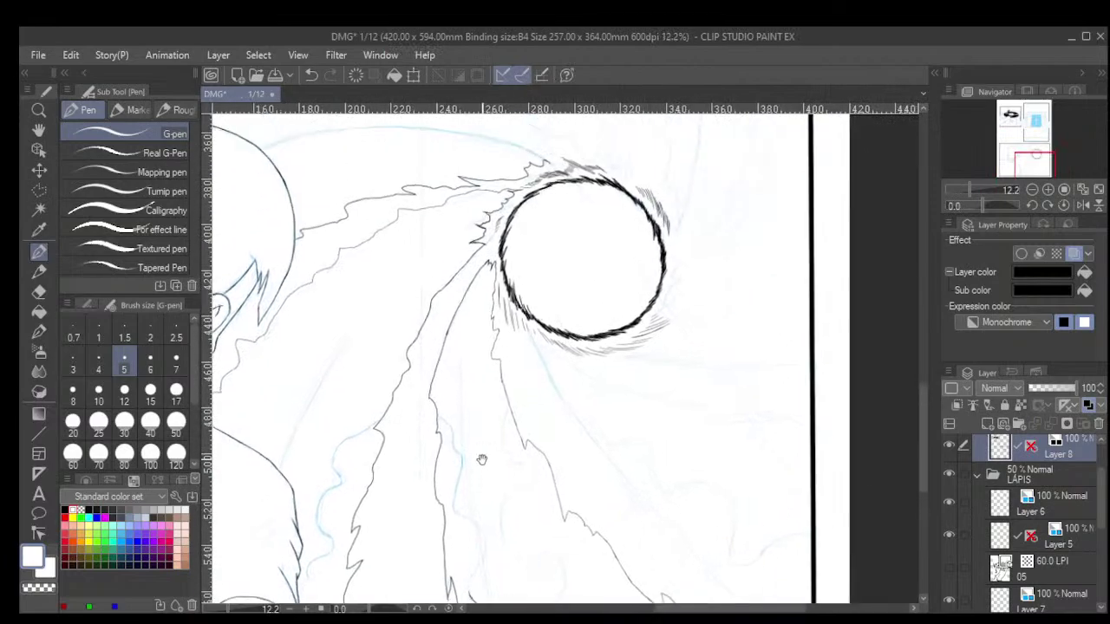
{"action": "left_click", "coordinate": [39, 292]}
{"action": "scroll", "coordinate": [483, 293], "scroll_direction": "up", "scroll_amount": 1}
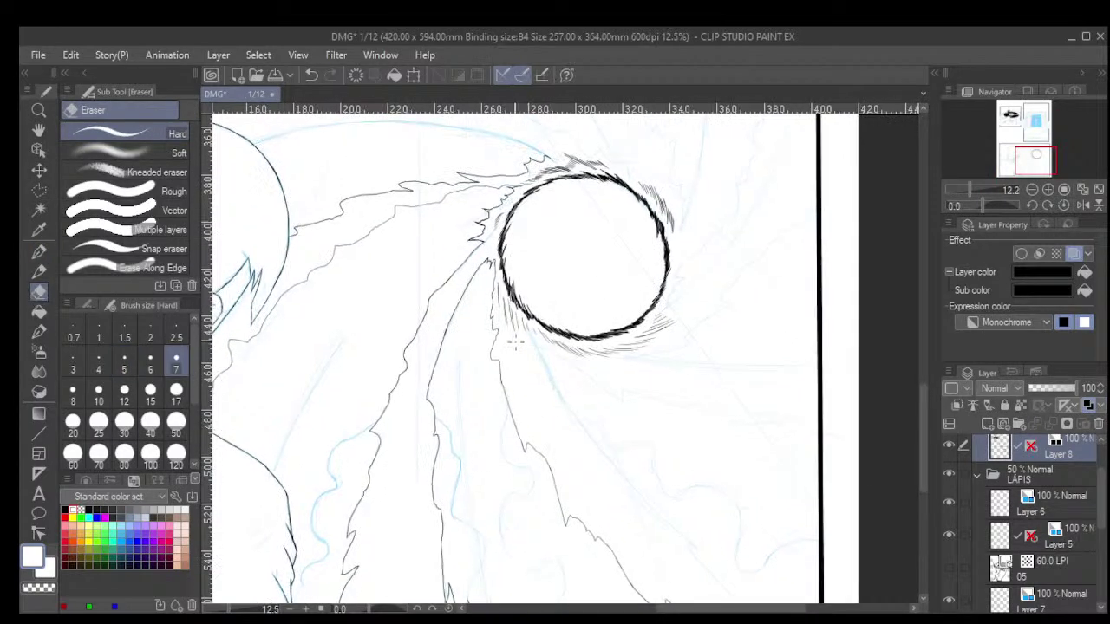
{"action": "scroll", "coordinate": [488, 292], "scroll_direction": "up", "scroll_amount": 1}
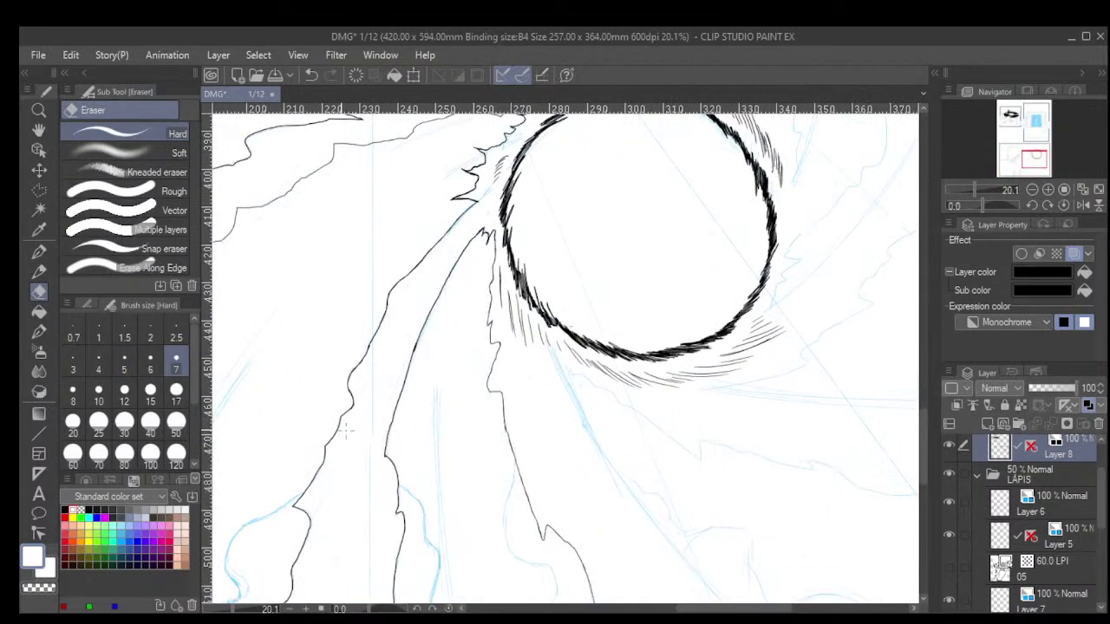
{"action": "left_click", "coordinate": [98, 422]}
{"action": "scroll", "coordinate": [488, 288], "scroll_direction": "up", "scroll_amount": 2}
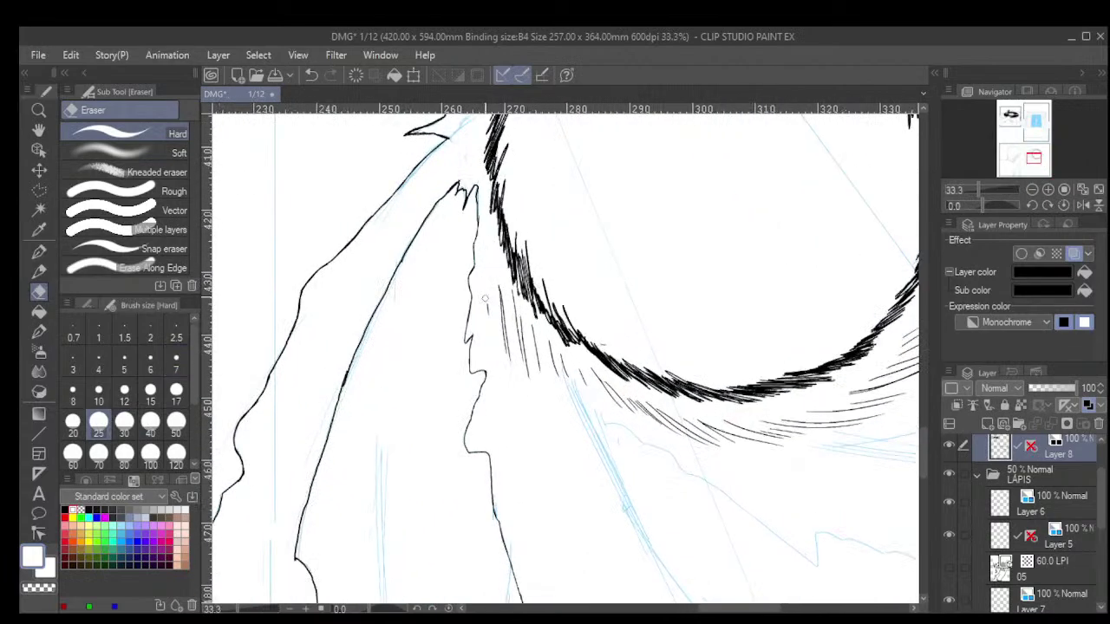
{"action": "mouse_move", "coordinate": [485, 275]}
{"action": "left_mouse_down"}
{"action": "mouse_move", "coordinate": [516, 359]}
{"action": "mouse_move", "coordinate": [514, 302]}
{"action": "mouse_move", "coordinate": [517, 379]}
{"action": "mouse_move", "coordinate": [525, 327]}
{"action": "mouse_move", "coordinate": [565, 371]}
{"action": "left_mouse_up"}
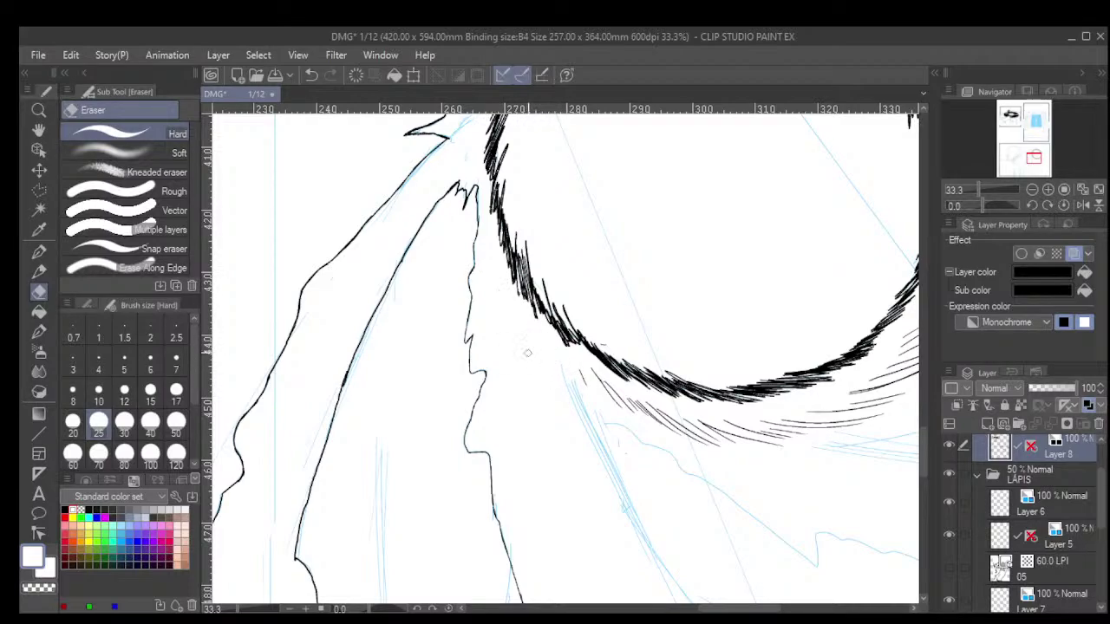
{"action": "scroll", "coordinate": [527, 347], "scroll_direction": "down", "scroll_amount": 2}
{"action": "scroll", "coordinate": [527, 295], "scroll_direction": "down", "scroll_amount": 2}
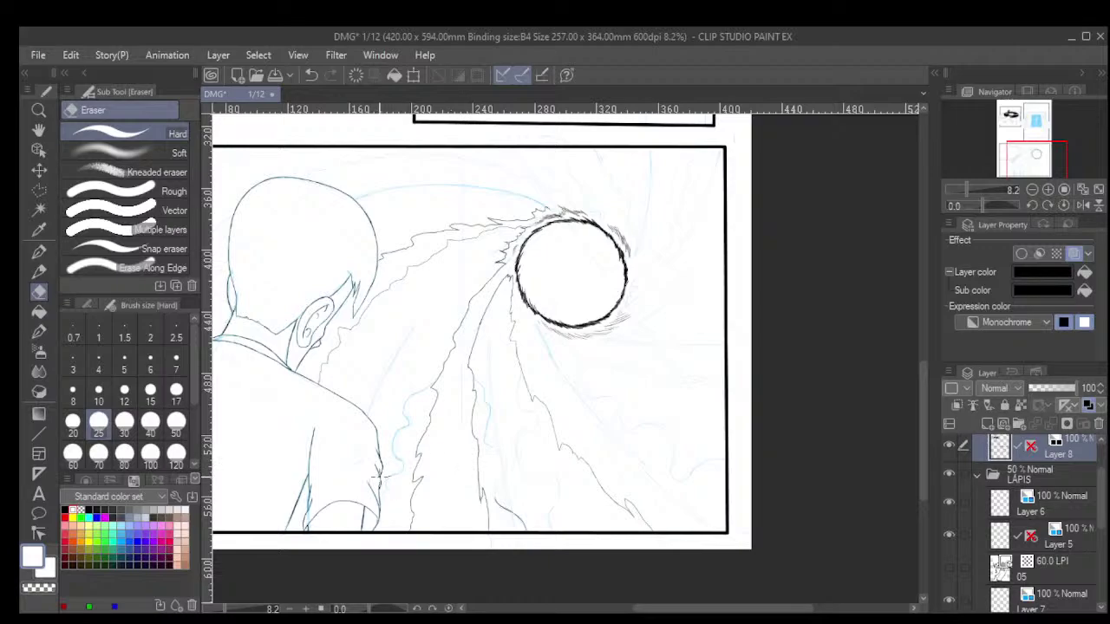
Ink the first stretch of a new radiating line with the G-pen, from the circle's lower-left edge diagonally down, and check the panel.
{"action": "left_click", "coordinate": [38, 252]}
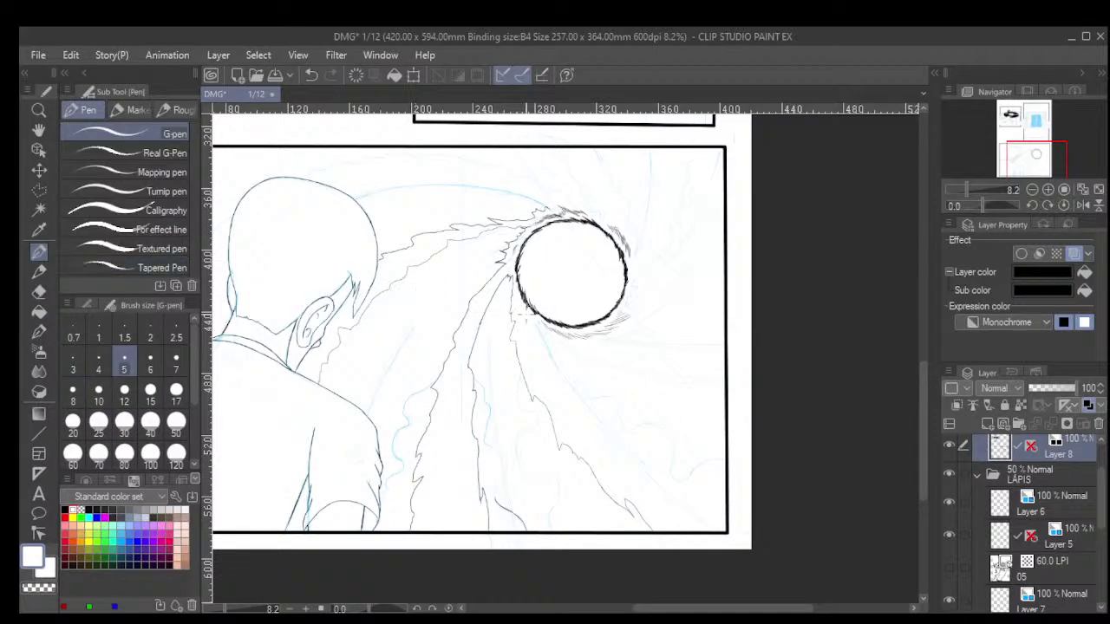
{"action": "scroll", "coordinate": [514, 314], "scroll_direction": "up", "scroll_amount": 5}
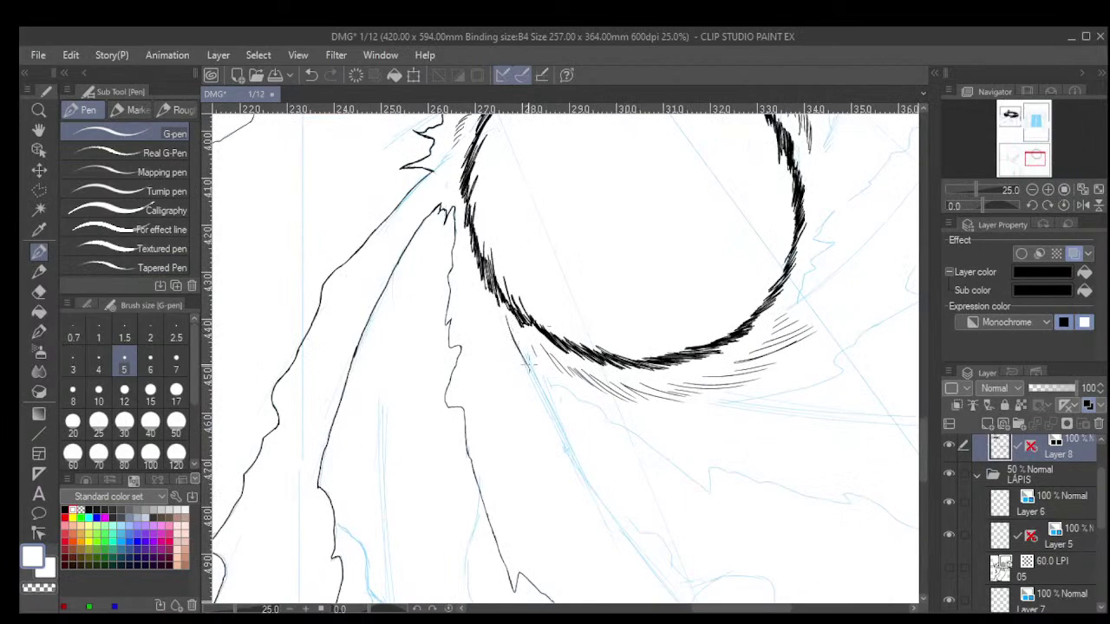
{"action": "scroll", "coordinate": [550, 396], "scroll_direction": "up", "scroll_amount": 1}
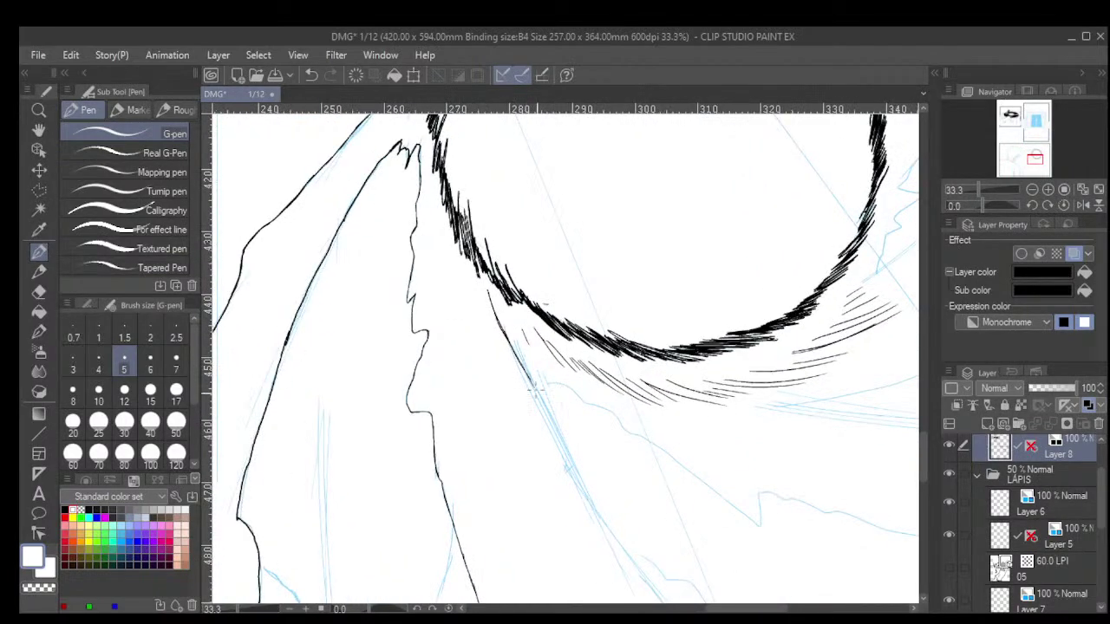
{"action": "left_click_drag", "start_coordinate": [527, 381], "coordinate": [585, 488]}
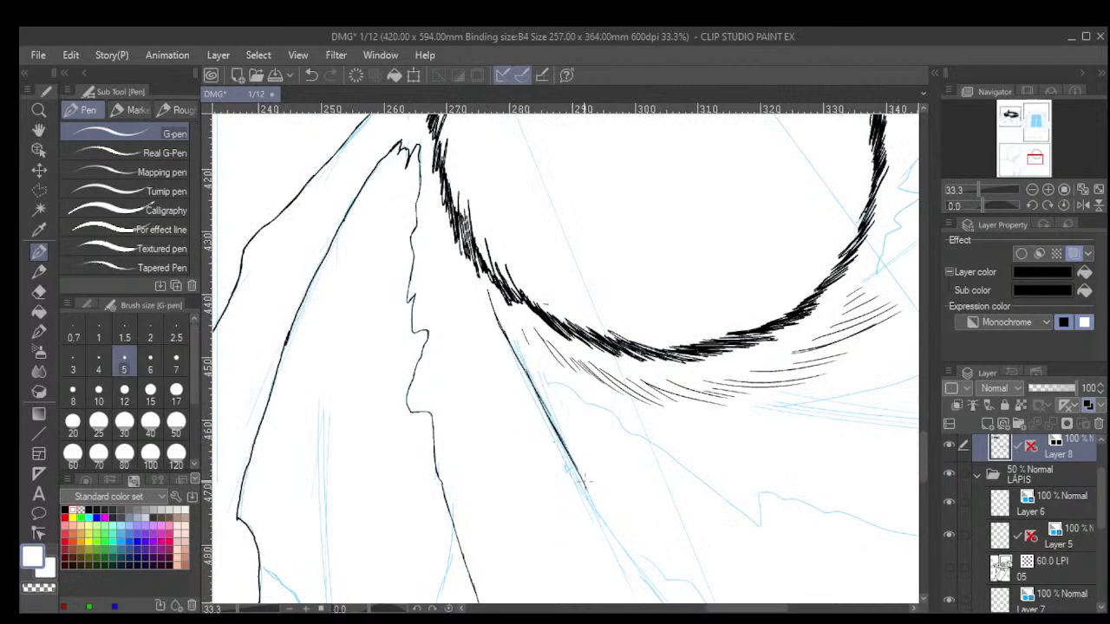
{"action": "left_click_drag", "start_coordinate": [551, 422], "coordinate": [602, 515]}
{"action": "left_click_drag", "start_coordinate": [579, 474], "coordinate": [623, 536]}
{"action": "mouse_move", "coordinate": [592, 497]}
{"action": "left_mouse_down"}
{"action": "mouse_move", "coordinate": [635, 555]}
{"action": "mouse_move", "coordinate": [639, 423]}
{"action": "left_mouse_up"}
{"action": "scroll", "coordinate": [626, 511], "scroll_direction": "down", "scroll_amount": 2}
{"action": "scroll", "coordinate": [662, 550], "scroll_direction": "down", "scroll_amount": 2}
{"action": "scroll", "coordinate": [638, 422], "scroll_direction": "down", "scroll_amount": 2}
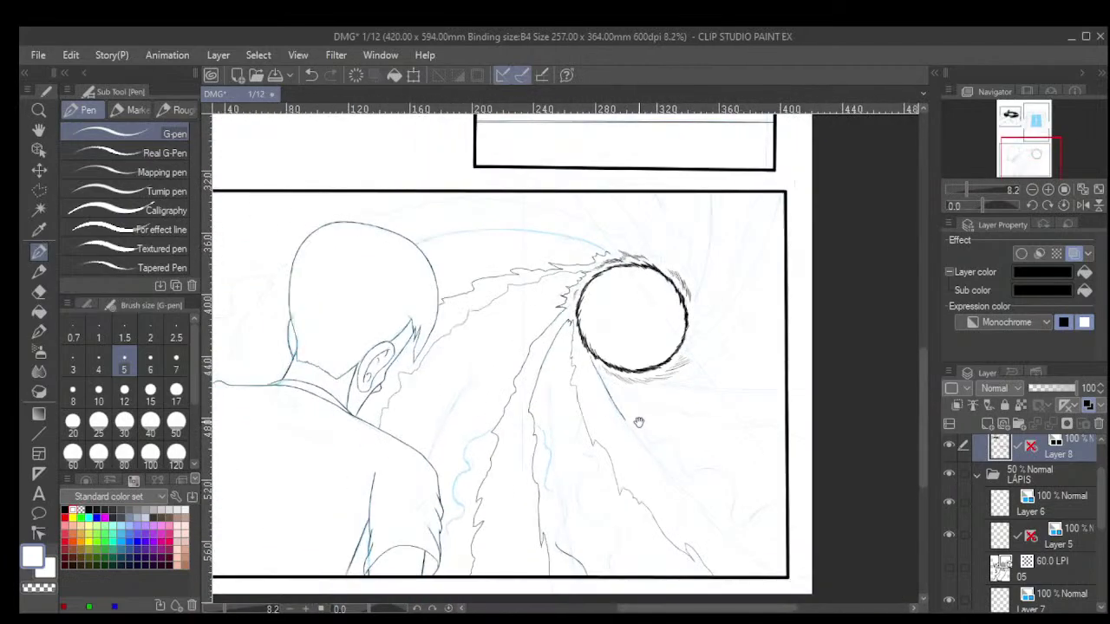
{"action": "scroll", "coordinate": [638, 422], "scroll_direction": "down", "scroll_amount": 1}
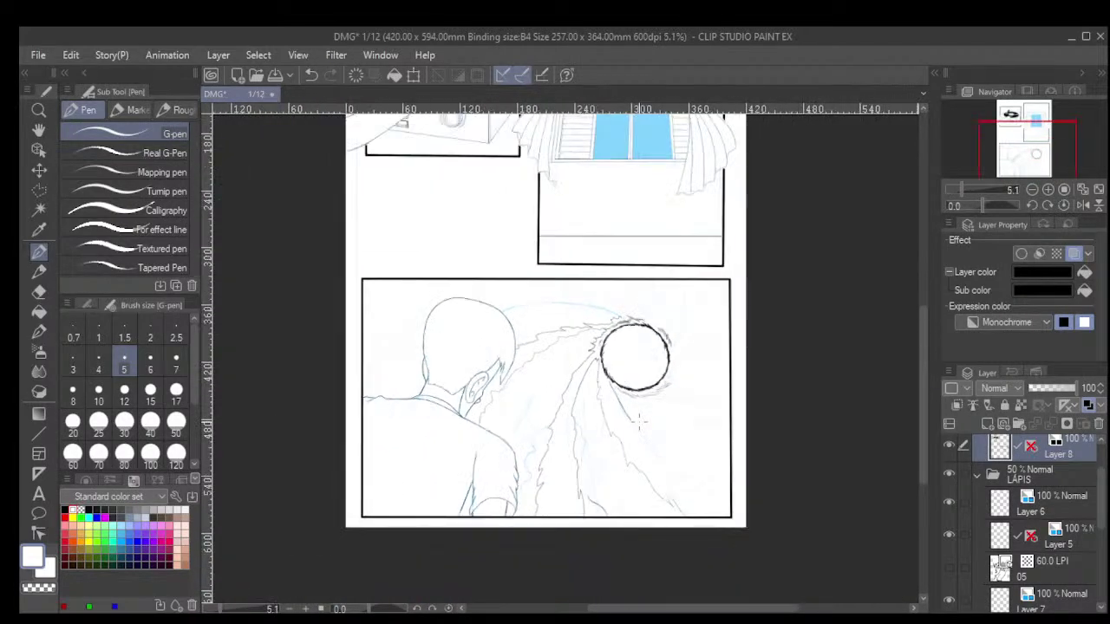
{"action": "left_click_drag", "start_coordinate": [615, 486], "coordinate": [600, 512]}
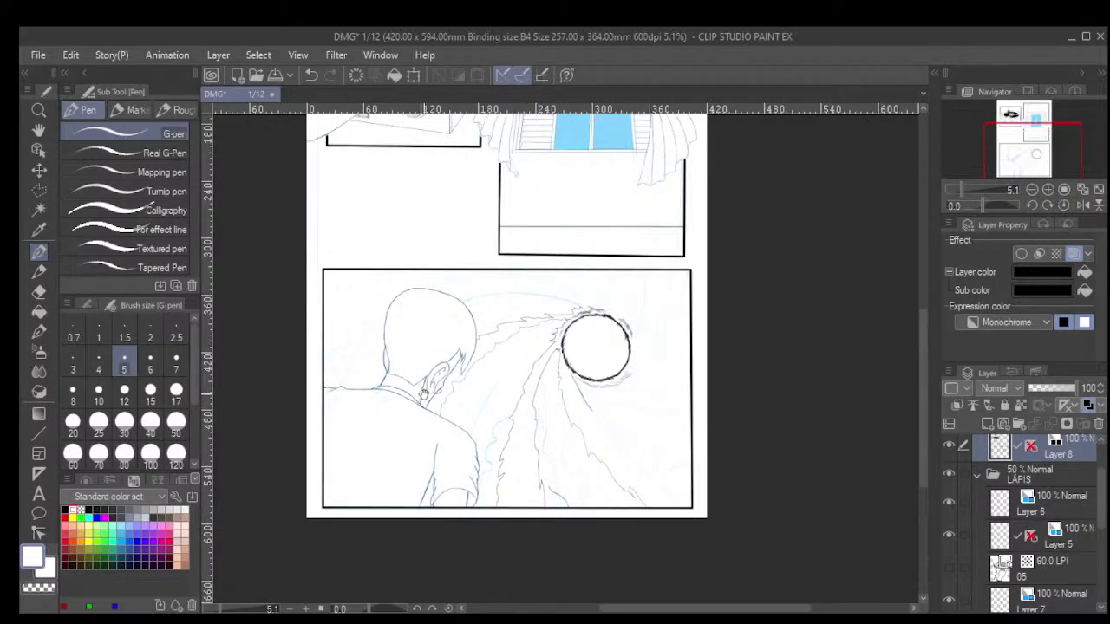
Fill the hair of the figure seen from behind with solid black, using Fill that refers only to the editing layer.
{"action": "scroll", "coordinate": [423, 392], "scroll_direction": "up", "scroll_amount": 1}
{"action": "scroll", "coordinate": [423, 392], "scroll_direction": "up", "scroll_amount": 3}
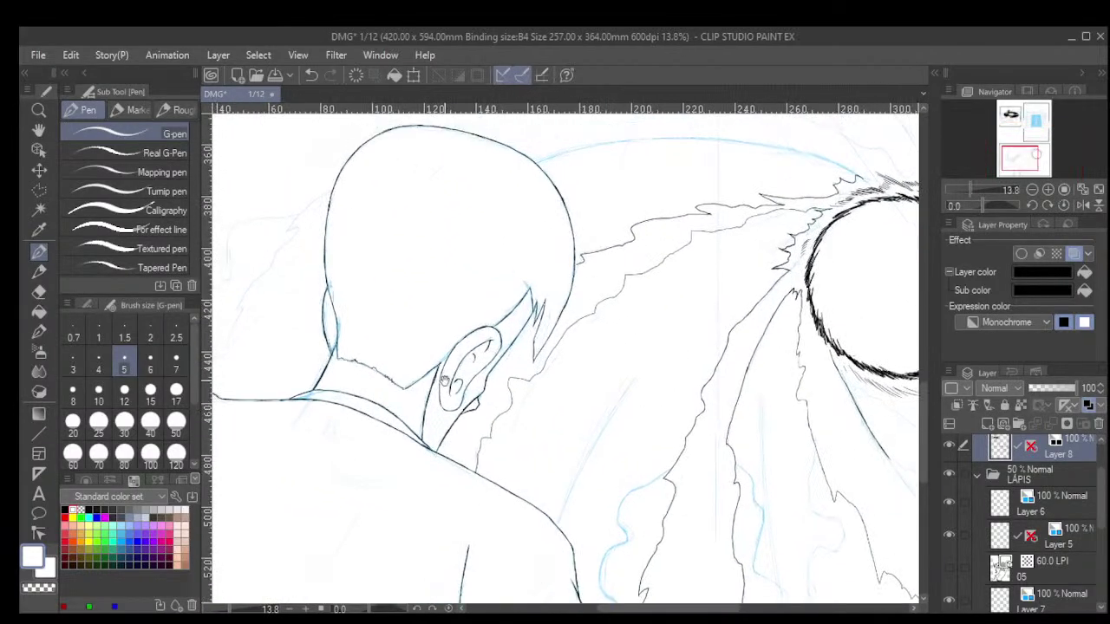
{"action": "scroll", "coordinate": [443, 382], "scroll_direction": "up", "scroll_amount": 2}
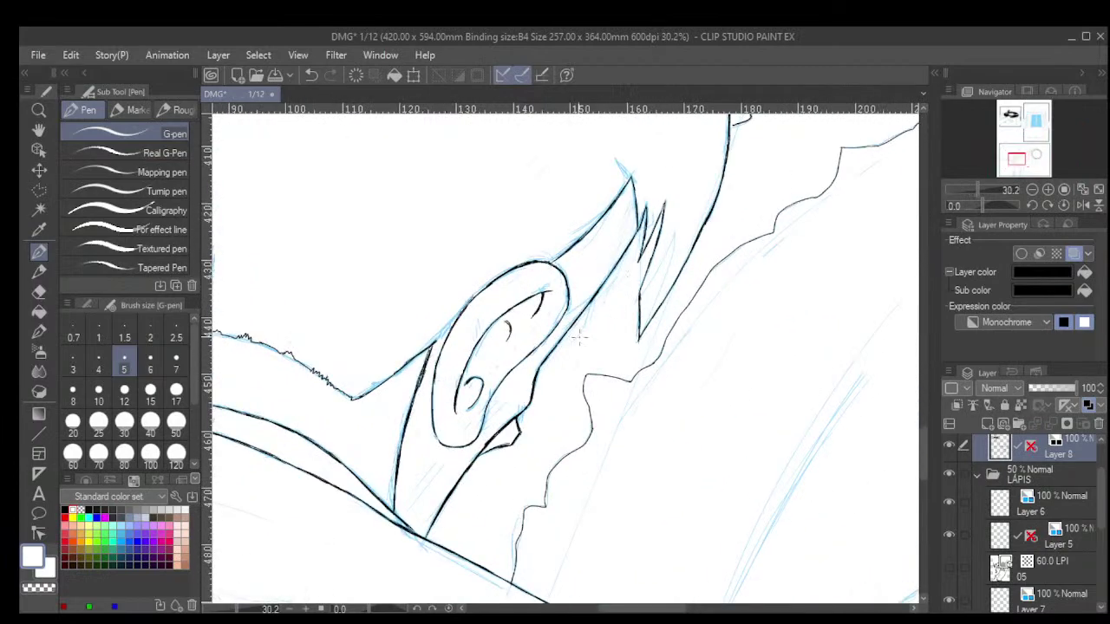
{"action": "scroll", "coordinate": [504, 346], "scroll_direction": "up", "scroll_amount": 2}
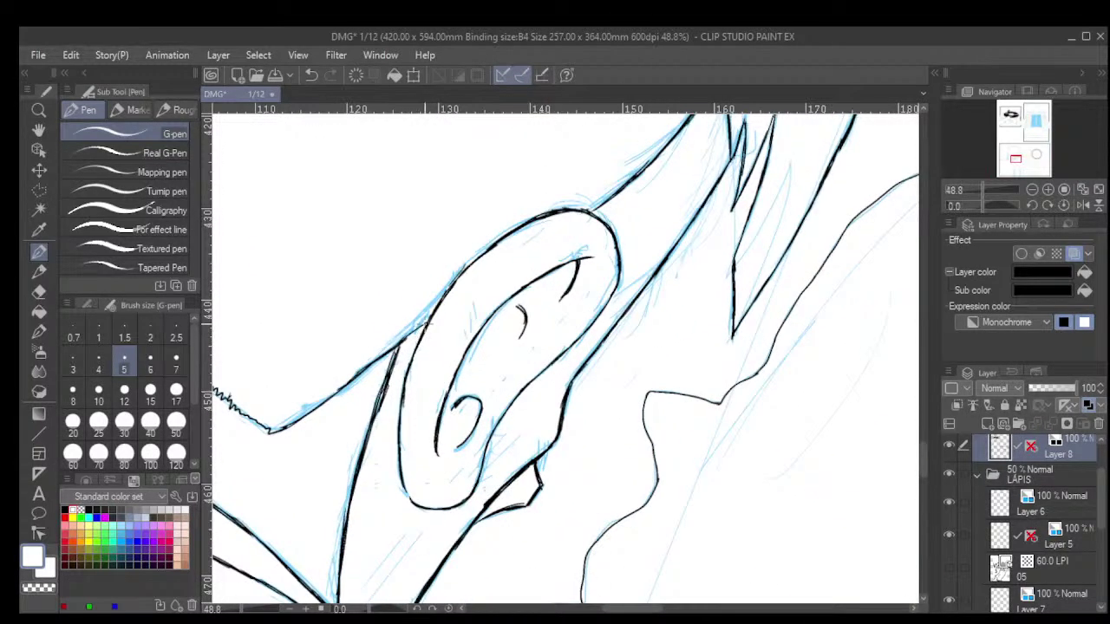
{"action": "scroll", "coordinate": [395, 352], "scroll_direction": "down", "scroll_amount": 2}
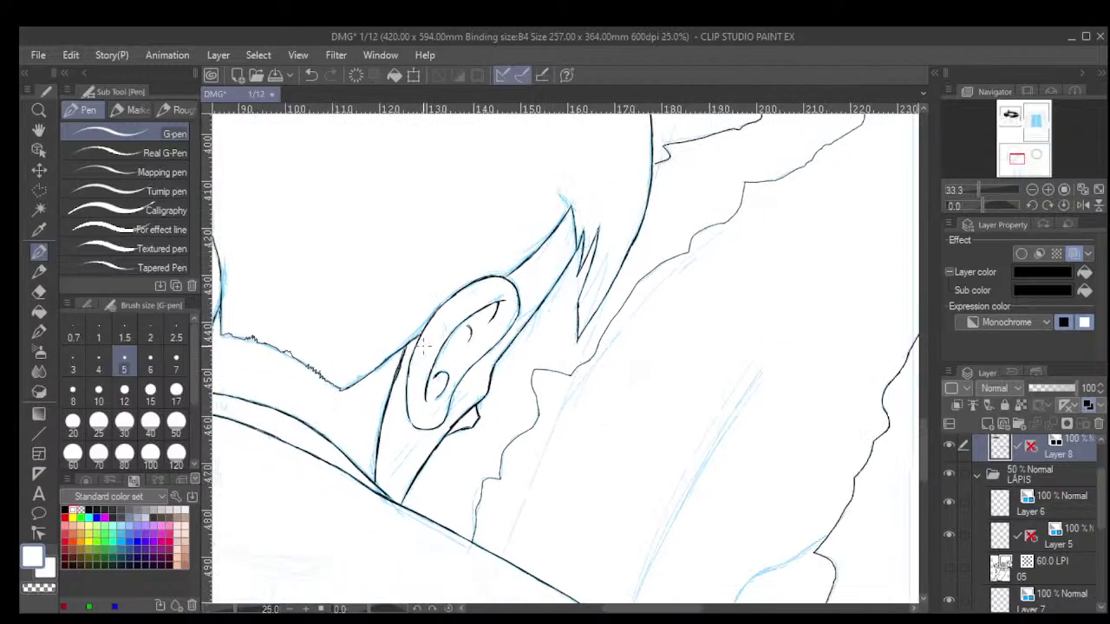
{"action": "scroll", "coordinate": [424, 345], "scroll_direction": "down", "scroll_amount": 2}
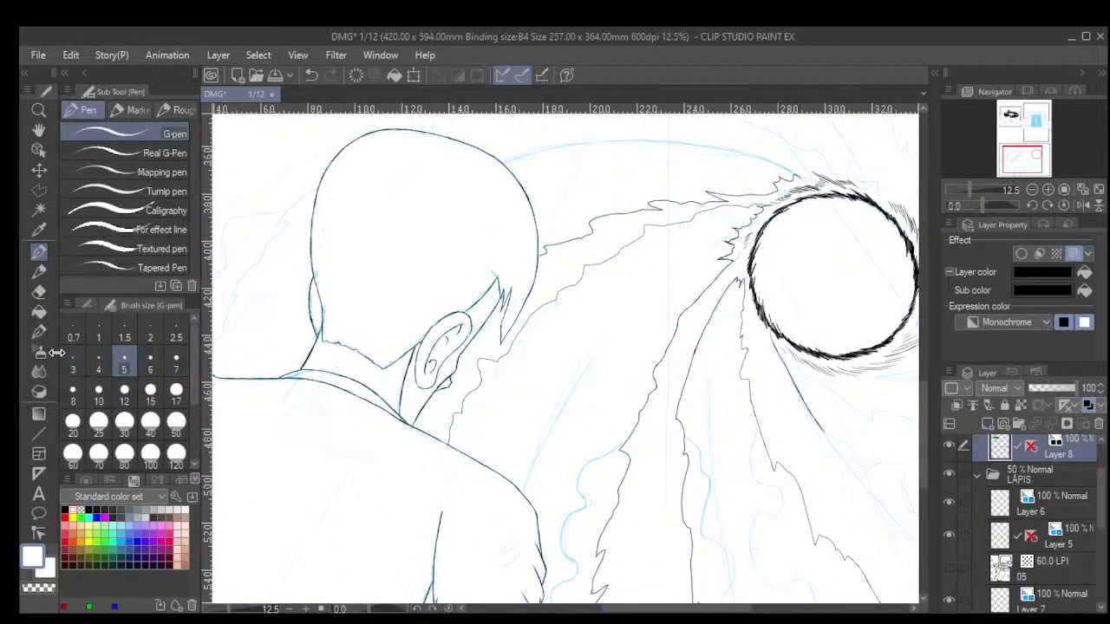
{"action": "left_click", "coordinate": [40, 313]}
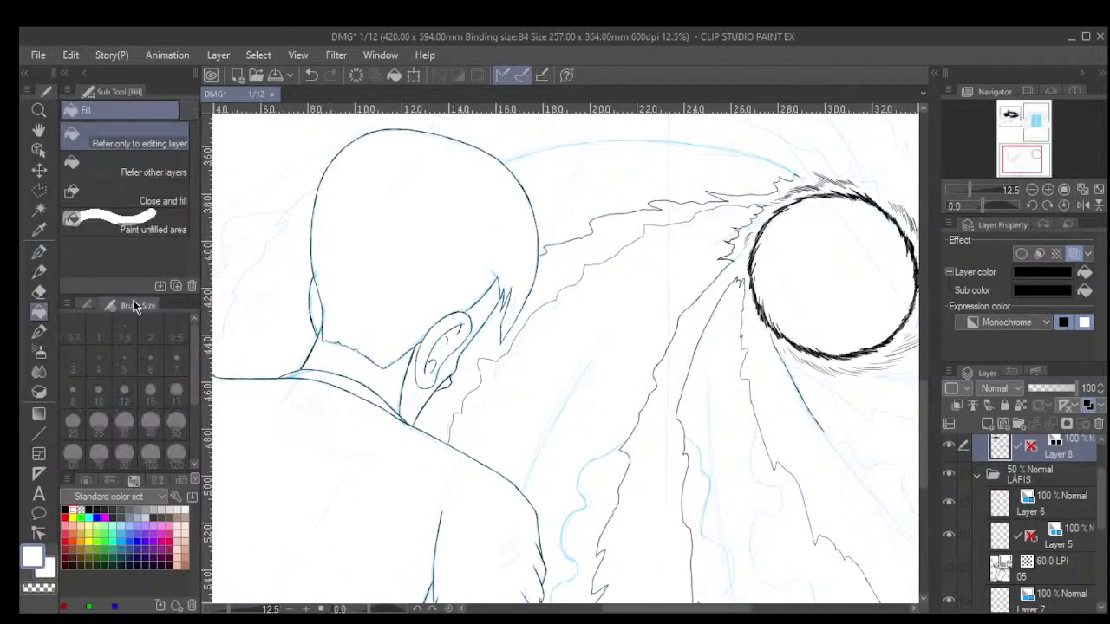
{"action": "left_click", "coordinate": [374, 260]}
{"action": "scroll", "coordinate": [373, 260], "scroll_direction": "down", "scroll_amount": 1}
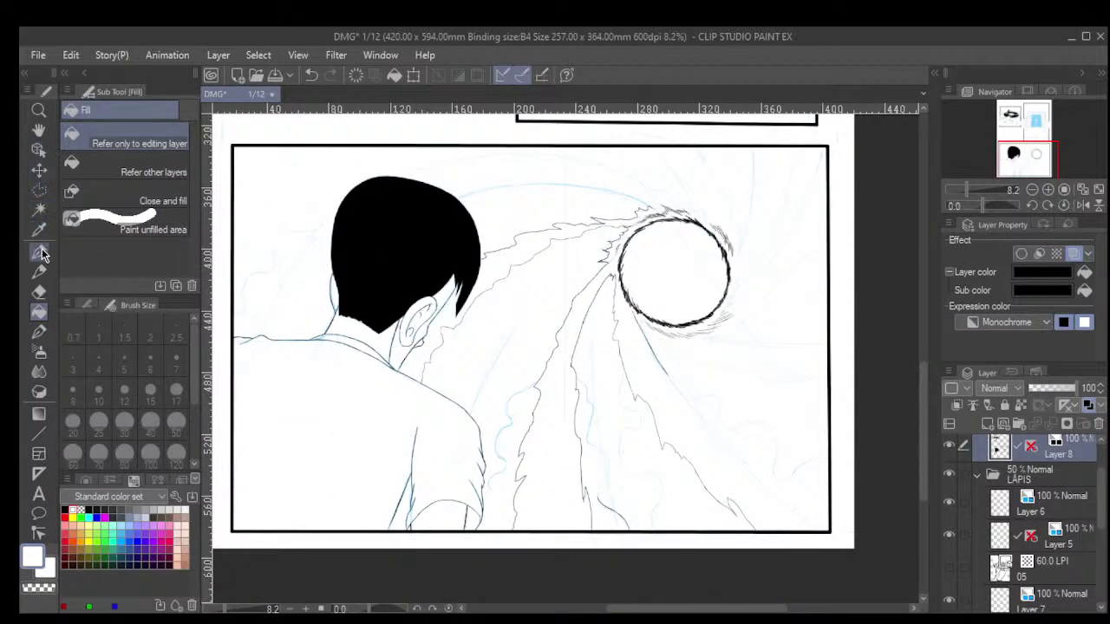
Extend the radiating line below the circle along the blue sketch with overlapping G-pen strokes at size 5.
{"action": "left_click", "coordinate": [39, 251]}
{"action": "scroll", "coordinate": [444, 511], "scroll_direction": "down", "scroll_amount": 2}
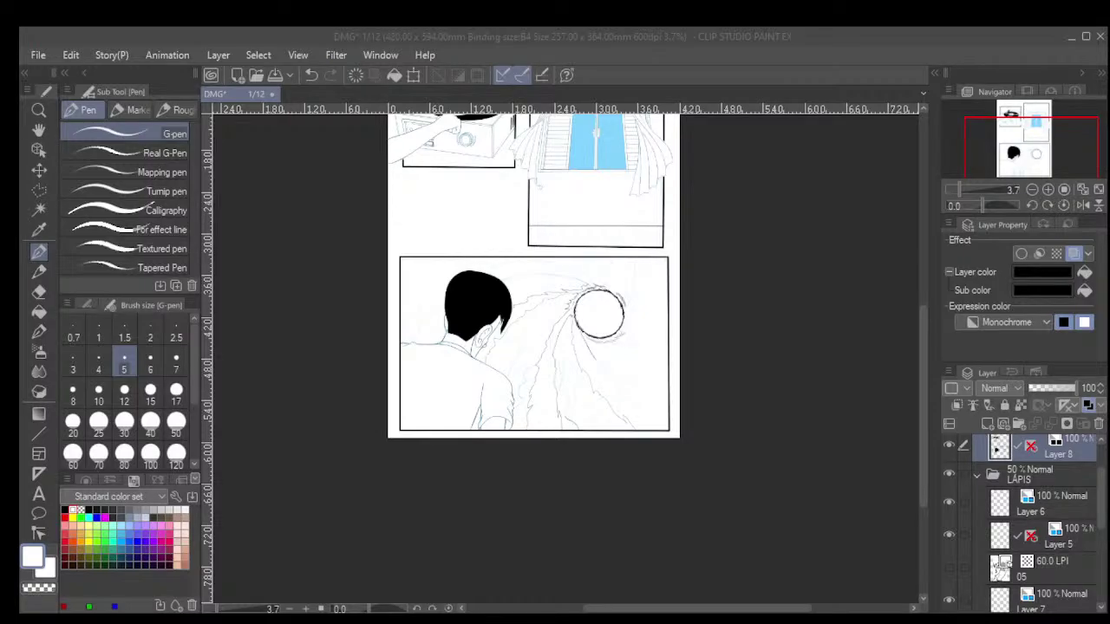
{"action": "left_click_drag", "start_coordinate": [541, 373], "coordinate": [464, 410]}
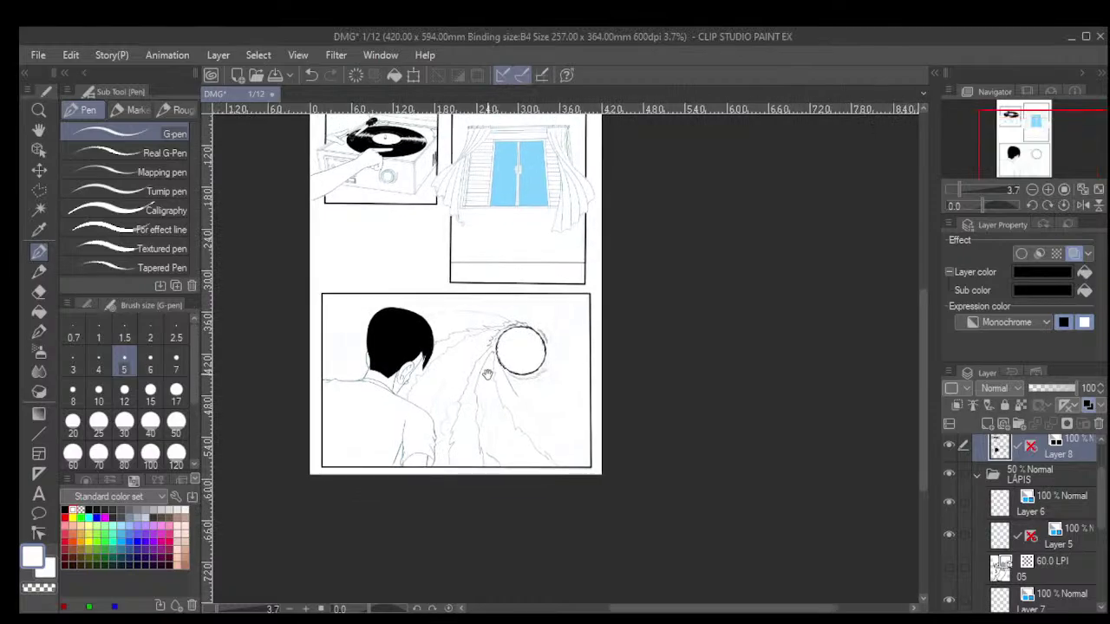
{"action": "scroll", "coordinate": [490, 378], "scroll_direction": "up", "scroll_amount": 6}
{"action": "scroll", "coordinate": [526, 468], "scroll_direction": "up", "scroll_amount": 3}
{"action": "mouse_move", "coordinate": [564, 451]}
{"action": "left_mouse_down"}
{"action": "mouse_move", "coordinate": [524, 468]}
{"action": "mouse_move", "coordinate": [648, 165]}
{"action": "mouse_move", "coordinate": [616, 229]}
{"action": "left_mouse_up"}
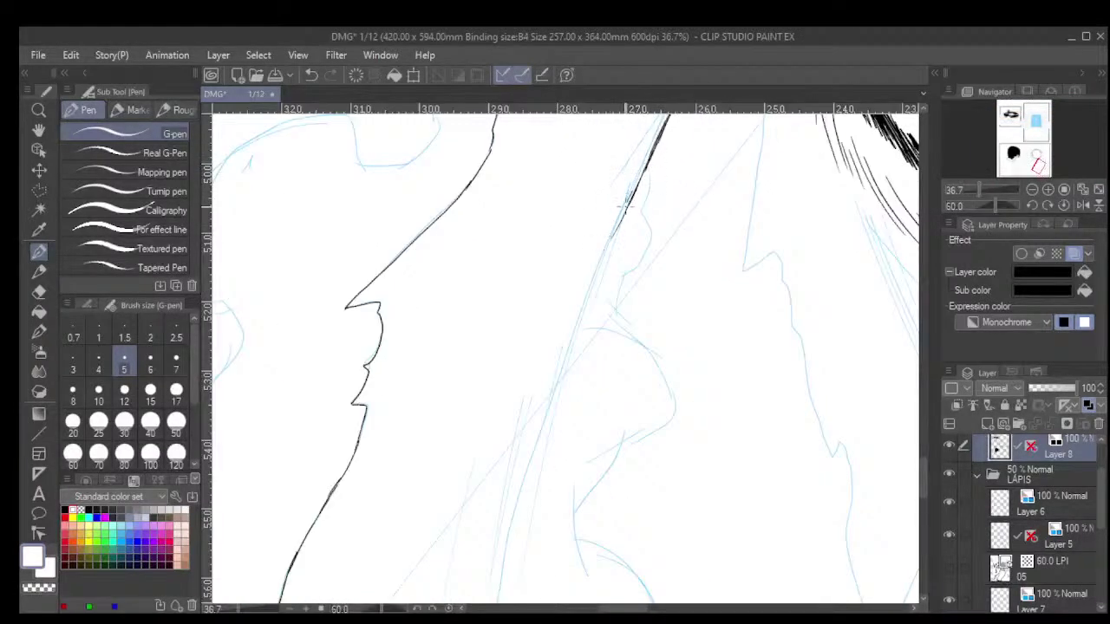
{"action": "mouse_move", "coordinate": [635, 184]}
{"action": "left_mouse_down"}
{"action": "mouse_move", "coordinate": [609, 252]}
{"action": "mouse_move", "coordinate": [616, 284]}
{"action": "mouse_move", "coordinate": [617, 225]}
{"action": "mouse_move", "coordinate": [579, 314]}
{"action": "left_mouse_up"}
{"action": "left_click_drag", "start_coordinate": [609, 260], "coordinate": [578, 327]}
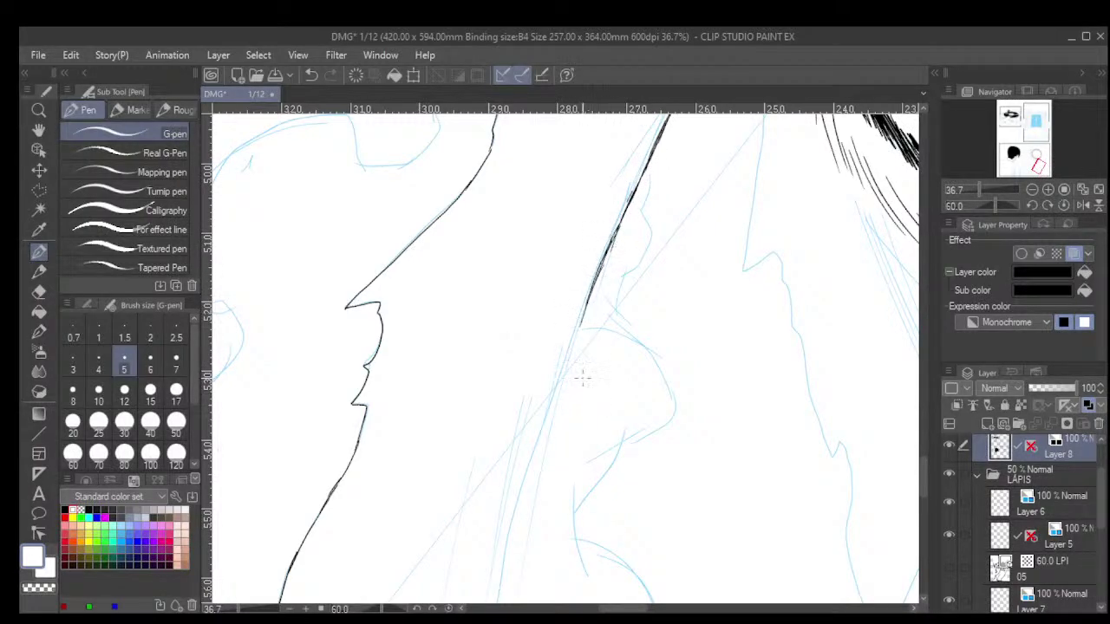
{"action": "left_click_drag", "start_coordinate": [598, 282], "coordinate": [569, 364]}
{"action": "mouse_move", "coordinate": [589, 310]}
{"action": "left_mouse_down"}
{"action": "mouse_move", "coordinate": [550, 429]}
{"action": "mouse_move", "coordinate": [561, 420]}
{"action": "mouse_move", "coordinate": [567, 365]}
{"action": "mouse_move", "coordinate": [548, 424]}
{"action": "left_mouse_up"}
{"action": "left_click_drag", "start_coordinate": [569, 373], "coordinate": [536, 466]}
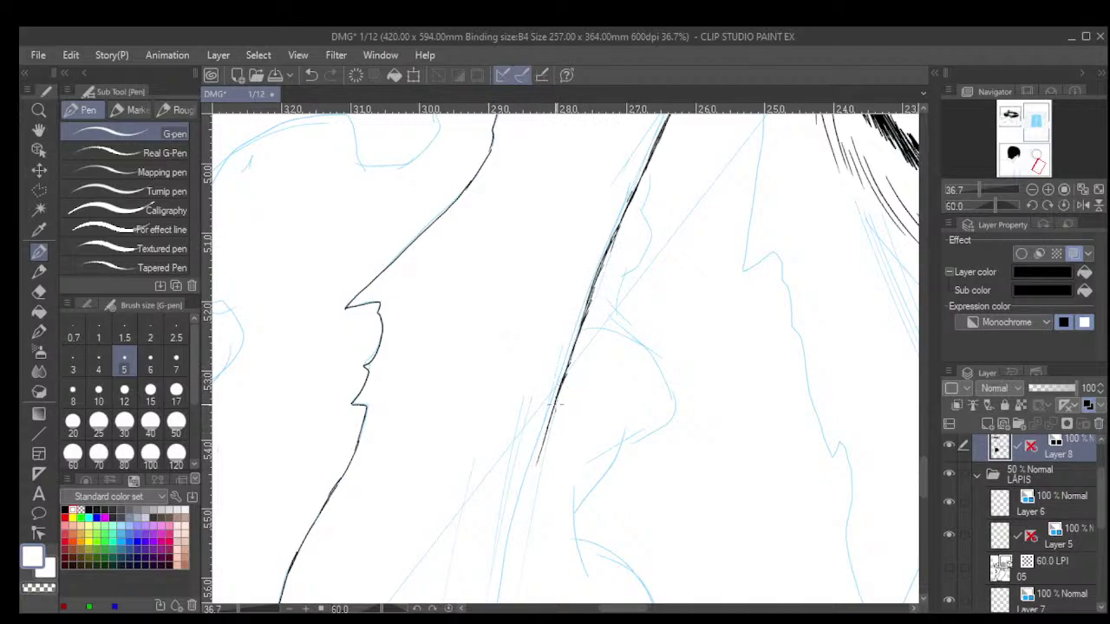
{"action": "left_click_drag", "start_coordinate": [556, 401], "coordinate": [531, 487]}
Continue inking the radiating line down to its first pointed notch and back up to the notch's peak.
{"action": "scroll", "coordinate": [598, 399], "scroll_direction": "down", "scroll_amount": 4}
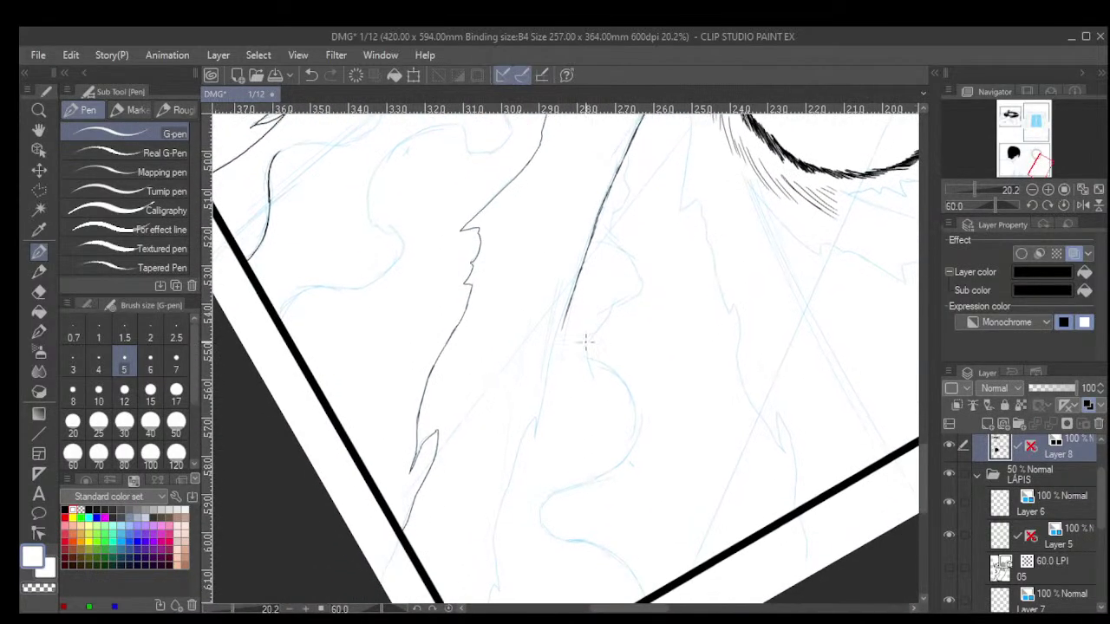
{"action": "scroll", "coordinate": [586, 342], "scroll_direction": "up", "scroll_amount": 2}
{"action": "left_click_drag", "start_coordinate": [565, 286], "coordinate": [543, 369]}
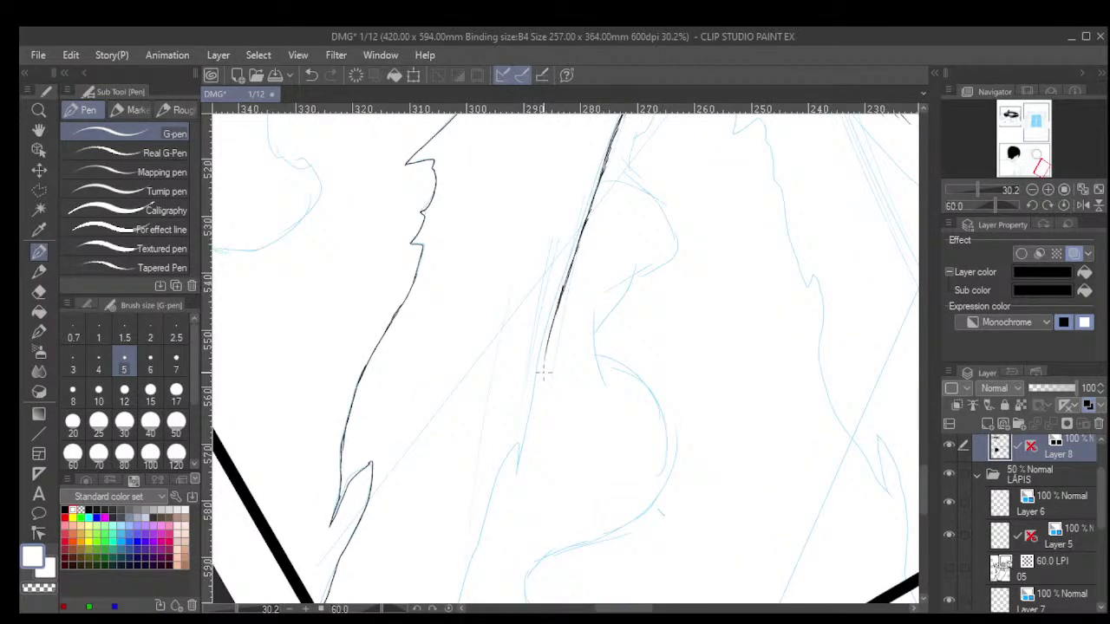
{"action": "left_click_drag", "start_coordinate": [551, 330], "coordinate": [519, 473]}
{"action": "scroll", "coordinate": [595, 397], "scroll_direction": "down", "scroll_amount": 2}
{"action": "left_click_drag", "start_coordinate": [587, 443], "coordinate": [580, 295]}
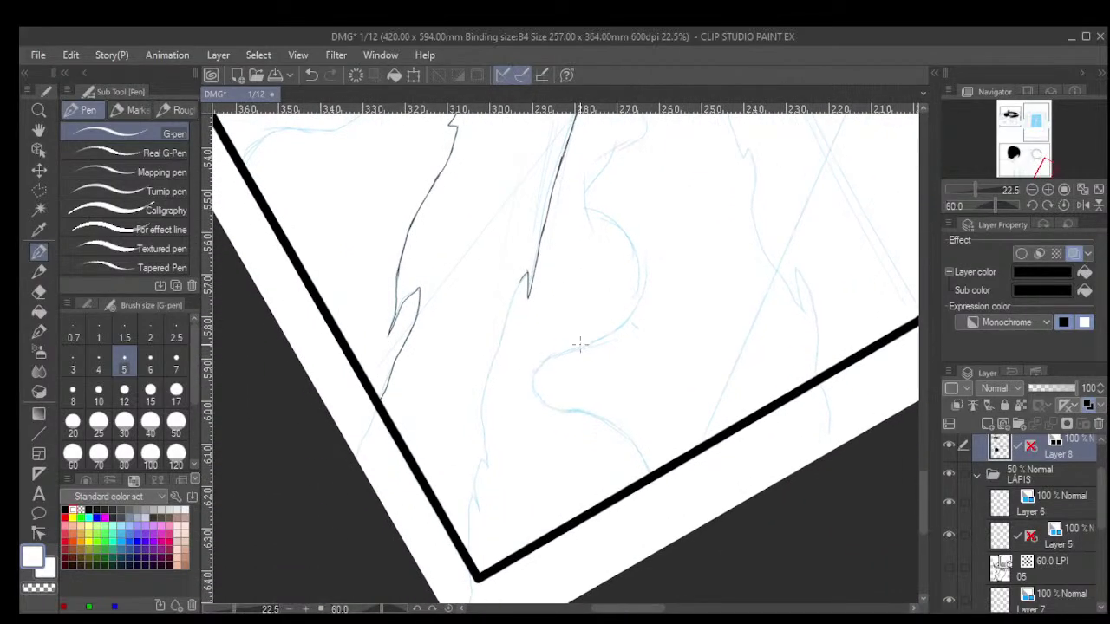
Ink the curved stretch running down from the notch's peak, undoing and redrawing strokes that stray from the sketch.
{"action": "scroll", "coordinate": [518, 373], "scroll_direction": "up", "scroll_amount": 2}
{"action": "left_click_drag", "start_coordinate": [531, 267], "coordinate": [504, 319]}
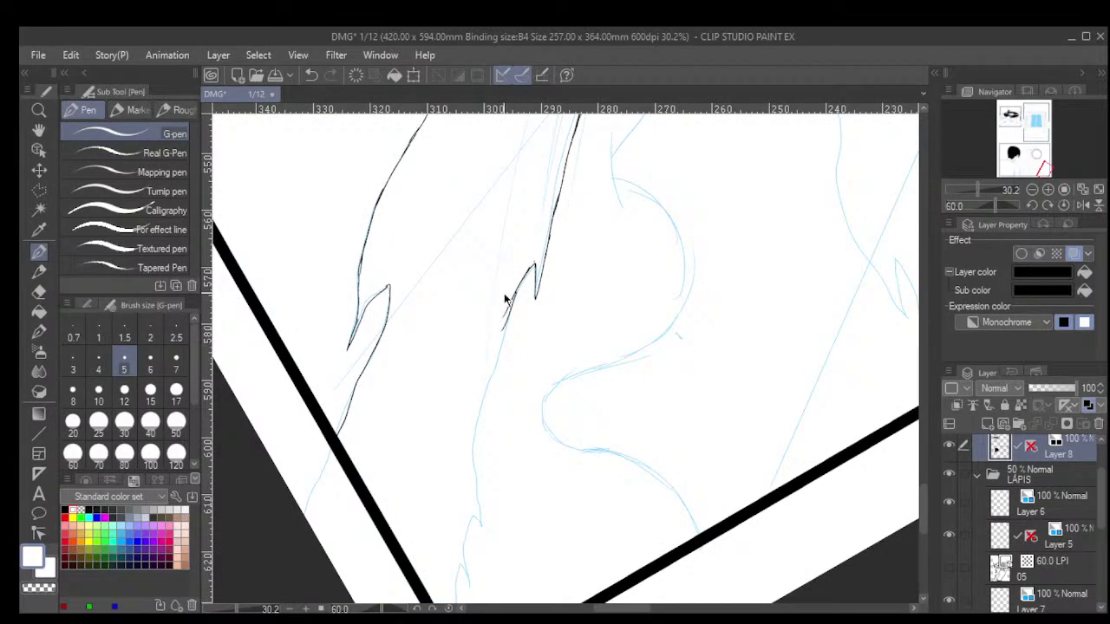
{"action": "key", "text": "ctrl+z"}
{"action": "scroll", "coordinate": [504, 294], "scroll_direction": "up", "scroll_amount": 3}
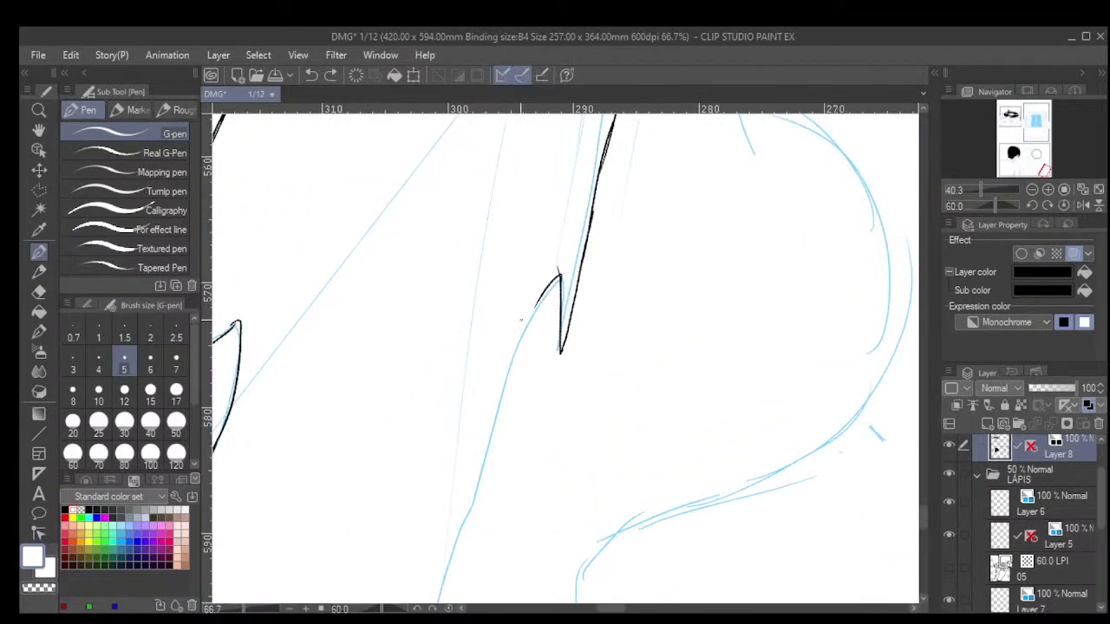
{"action": "left_click_drag", "start_coordinate": [558, 275], "coordinate": [496, 419]}
{"action": "left_click_drag", "start_coordinate": [509, 371], "coordinate": [488, 440]}
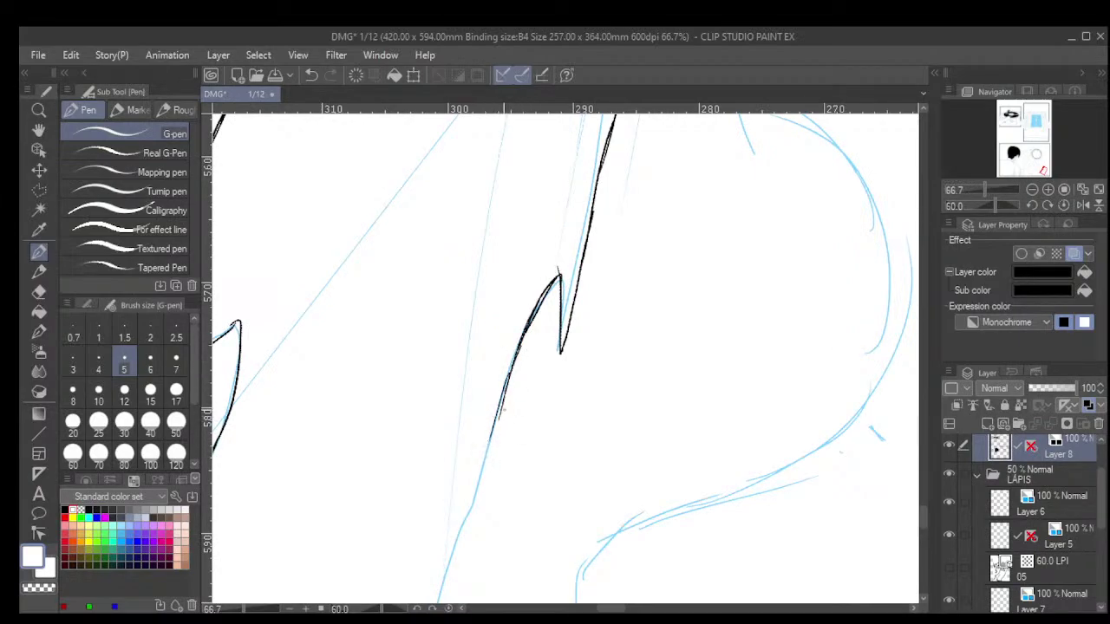
{"action": "key", "text": "ctrl+z"}
{"action": "left_click_drag", "start_coordinate": [519, 347], "coordinate": [487, 461]}
{"action": "key", "text": "ctrl+z"}
{"action": "left_click_drag", "start_coordinate": [501, 399], "coordinate": [464, 526]}
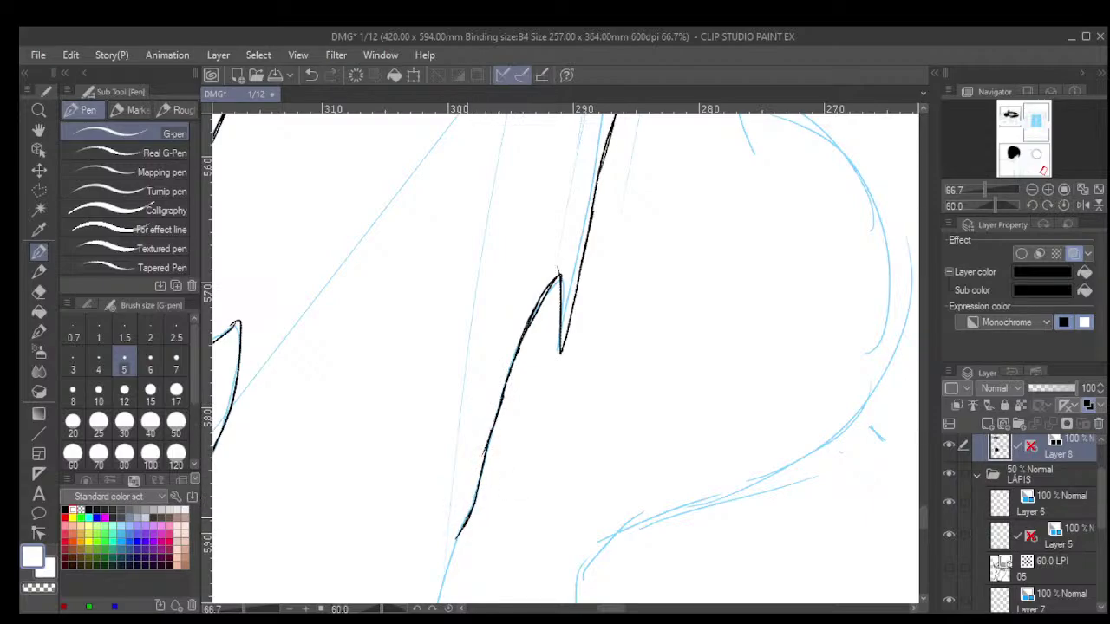
Carry the radiating line further down the sketch and ink the small sharp notch near the panel corner.
{"action": "left_click_drag", "start_coordinate": [580, 438], "coordinate": [580, 314]}
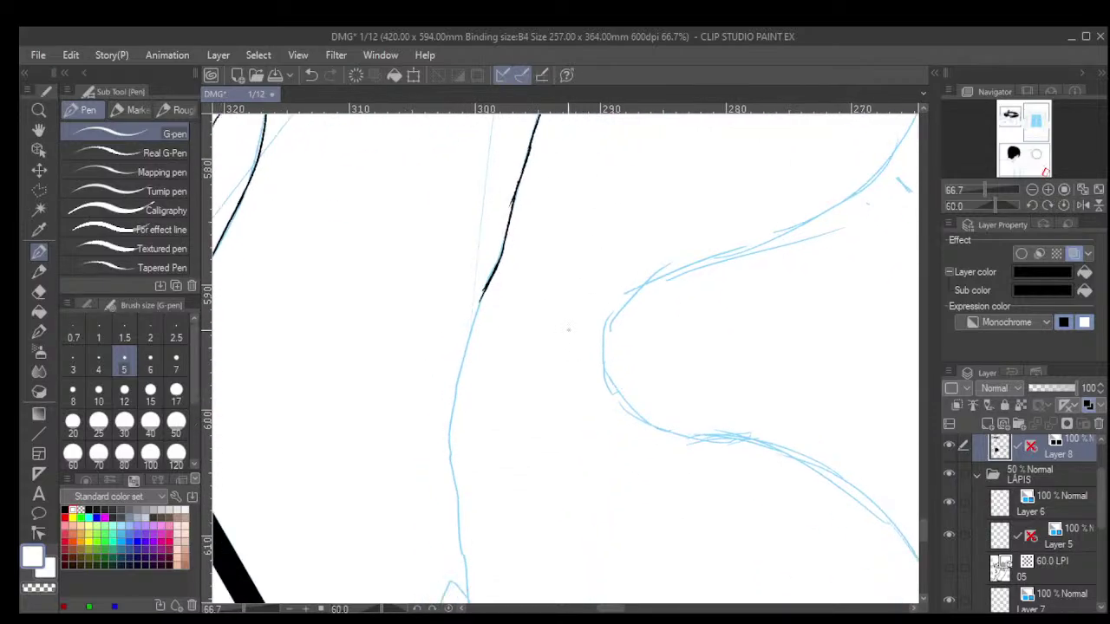
{"action": "left_click_drag", "start_coordinate": [480, 299], "coordinate": [460, 364]}
{"action": "left_click_drag", "start_coordinate": [473, 323], "coordinate": [451, 460]}
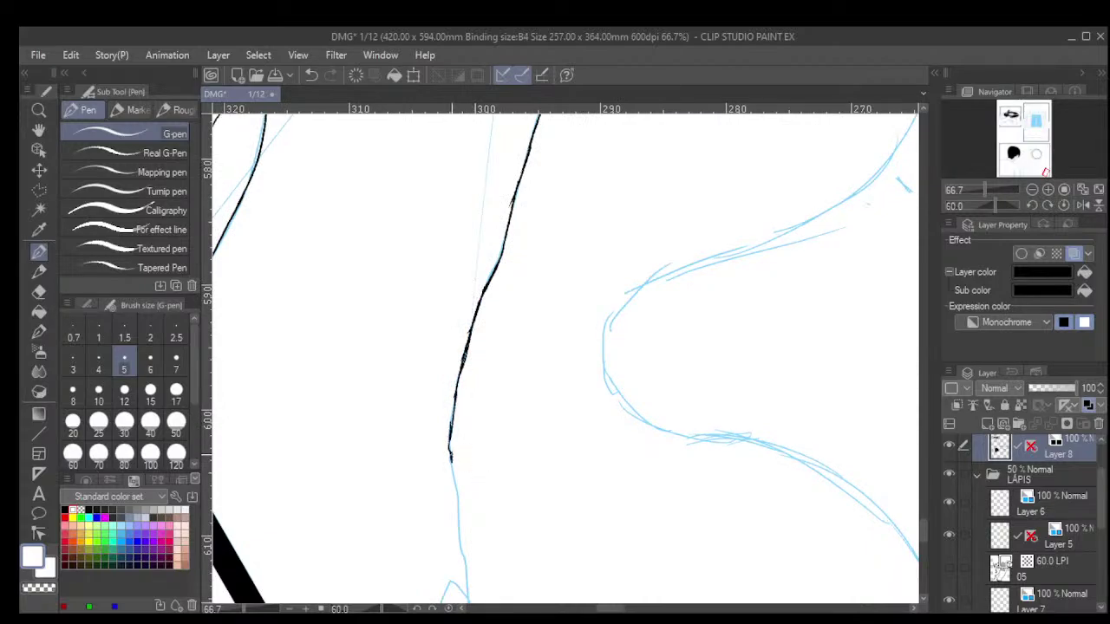
{"action": "scroll", "coordinate": [540, 415], "scroll_direction": "down", "scroll_amount": 1}
{"action": "left_click_drag", "start_coordinate": [518, 509], "coordinate": [545, 391]}
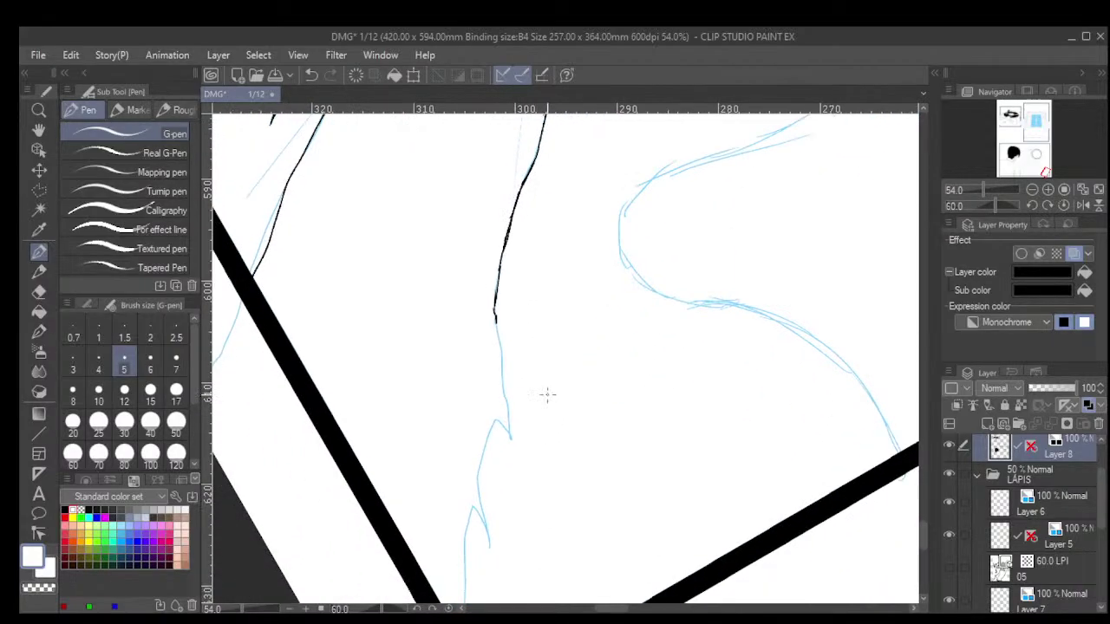
{"action": "scroll", "coordinate": [486, 308], "scroll_direction": "up", "scroll_amount": 2}
{"action": "mouse_move", "coordinate": [485, 304]}
{"action": "left_mouse_down"}
{"action": "mouse_move", "coordinate": [505, 476]}
{"action": "mouse_move", "coordinate": [484, 448]}
{"action": "mouse_move", "coordinate": [560, 345]}
{"action": "mouse_move", "coordinate": [564, 306]}
{"action": "left_mouse_up"}
{"action": "scroll", "coordinate": [479, 460], "scroll_direction": "down", "scroll_amount": 3}
Ink the last curve and pointed notch of the radiating line and end it at the panel border near the corner.
{"action": "scroll", "coordinate": [494, 335], "scroll_direction": "up", "scroll_amount": 4}
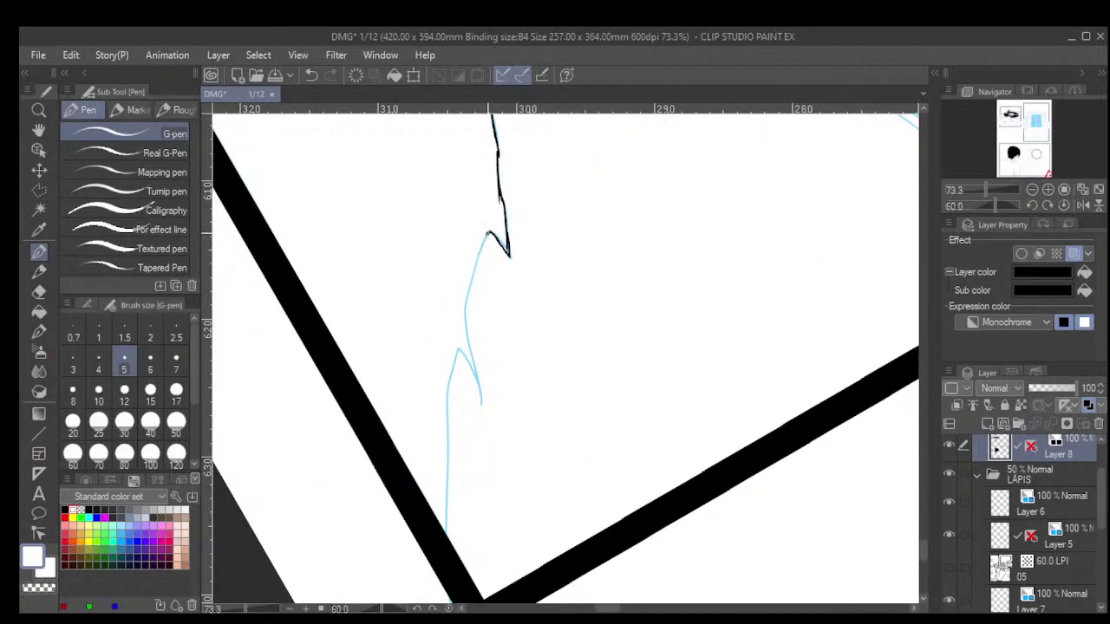
{"action": "left_click_drag", "start_coordinate": [490, 232], "coordinate": [470, 299]}
{"action": "left_click_drag", "start_coordinate": [483, 253], "coordinate": [467, 330]}
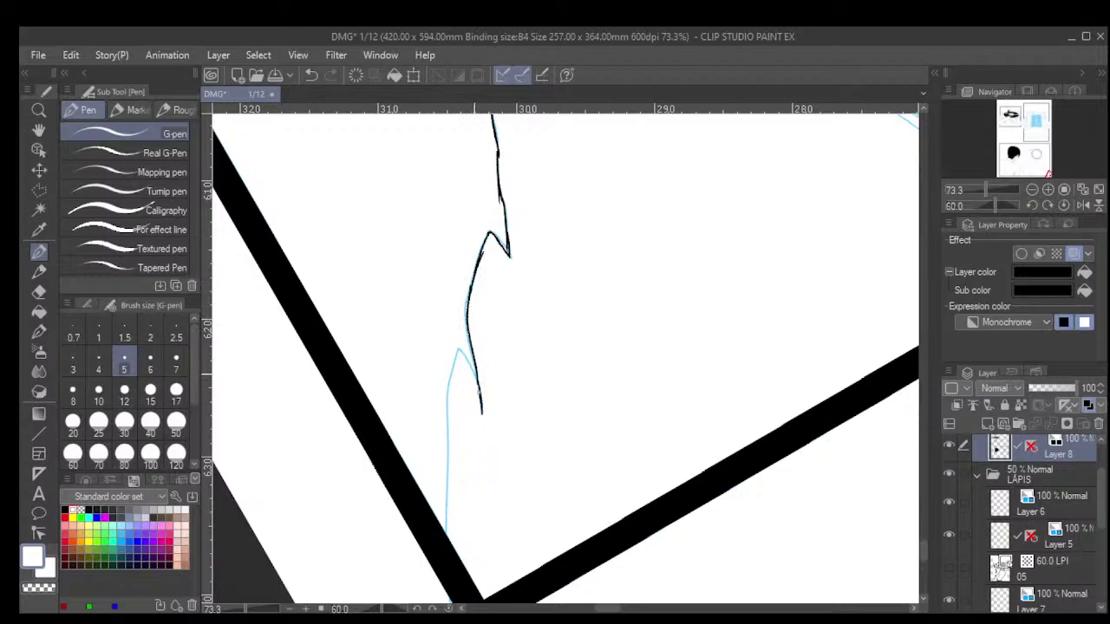
{"action": "left_click_drag", "start_coordinate": [451, 367], "coordinate": [448, 534]}
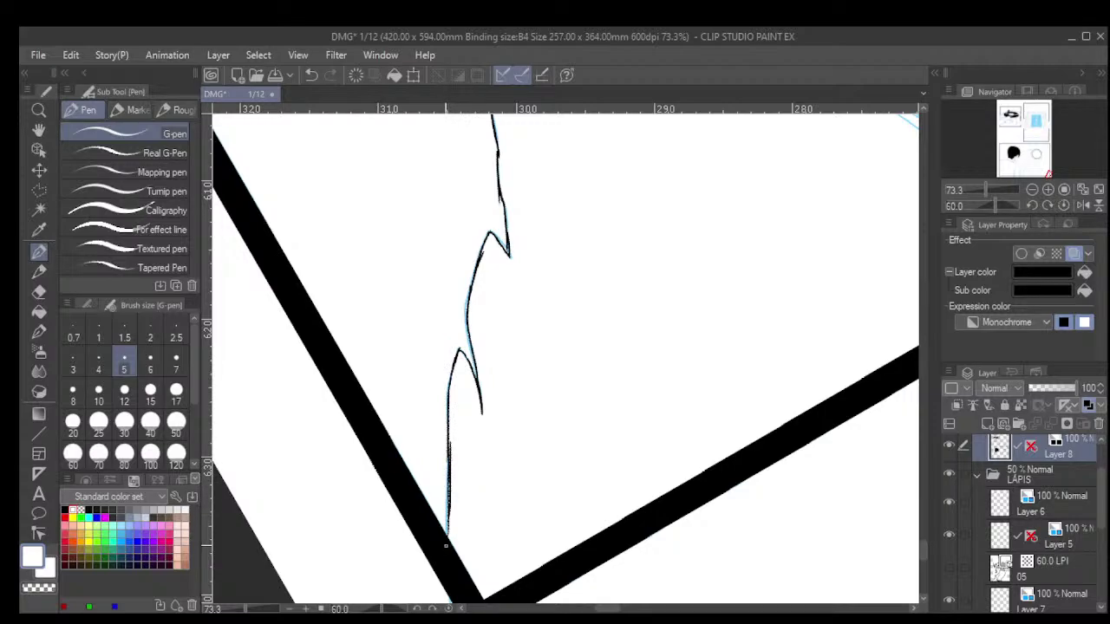
Turn the page back upright and look over the bottom panel with its filled hair and completed radiating line.
{"action": "scroll", "coordinate": [446, 544], "scroll_direction": "down", "scroll_amount": 6}
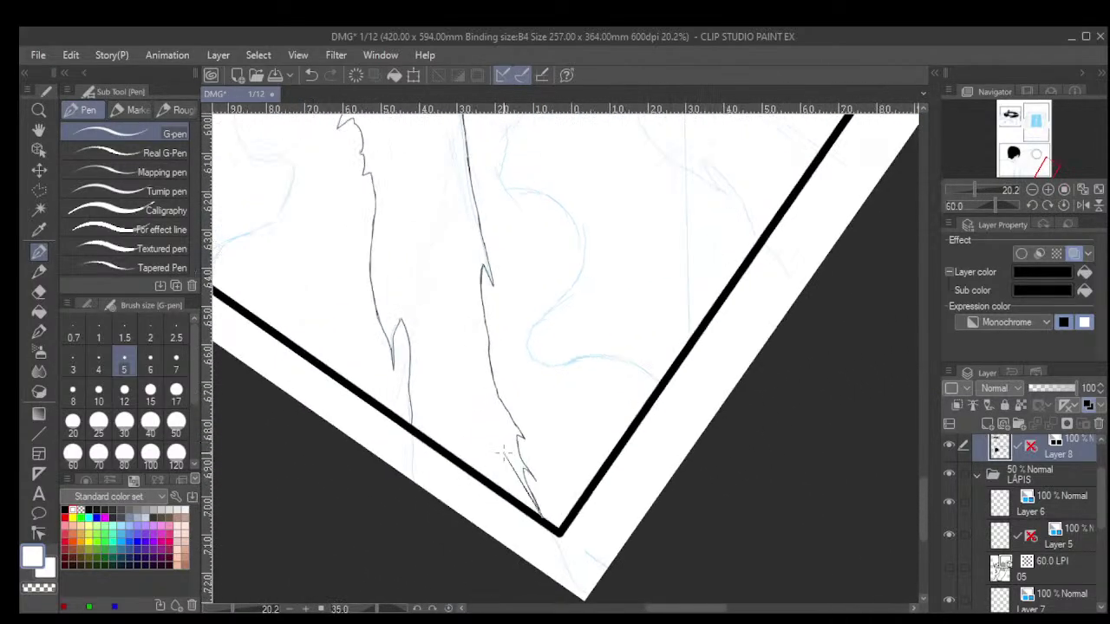
{"action": "scroll", "coordinate": [504, 454], "scroll_direction": "down", "scroll_amount": 9, "text": "shift"}
{"action": "scroll", "coordinate": [504, 453], "scroll_direction": "up", "scroll_amount": 2, "text": "shift"}
{"action": "scroll", "coordinate": [504, 453], "scroll_direction": "down", "scroll_amount": 2}
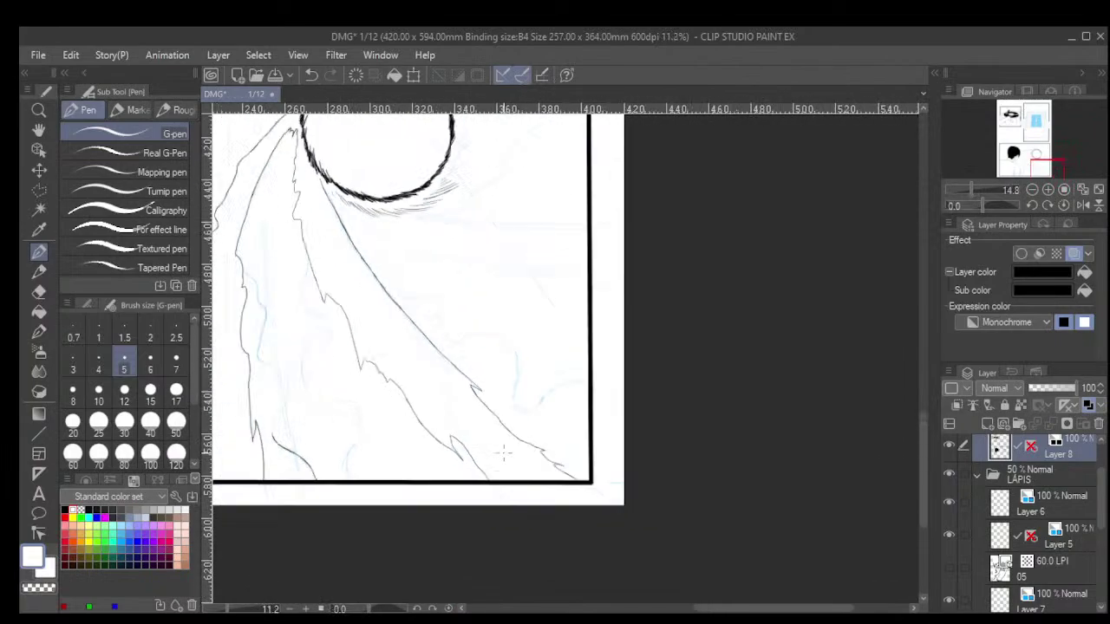
{"action": "scroll", "coordinate": [504, 454], "scroll_direction": "down", "scroll_amount": 2}
{"action": "left_click_drag", "start_coordinate": [399, 412], "coordinate": [512, 330]}
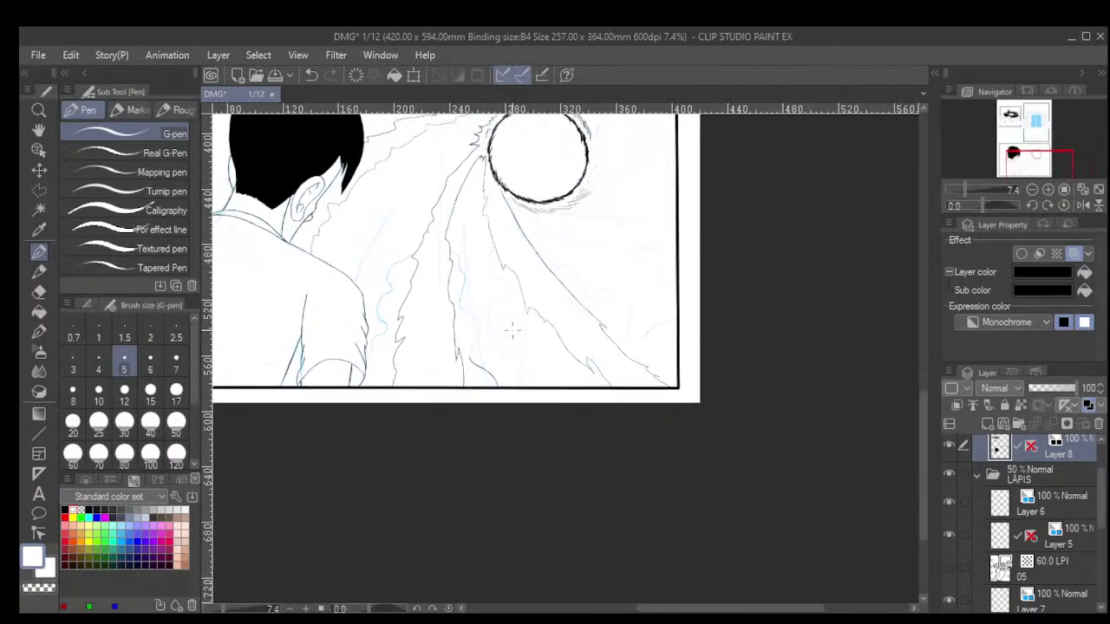
{"action": "scroll", "coordinate": [552, 295], "scroll_direction": "up", "scroll_amount": 3}
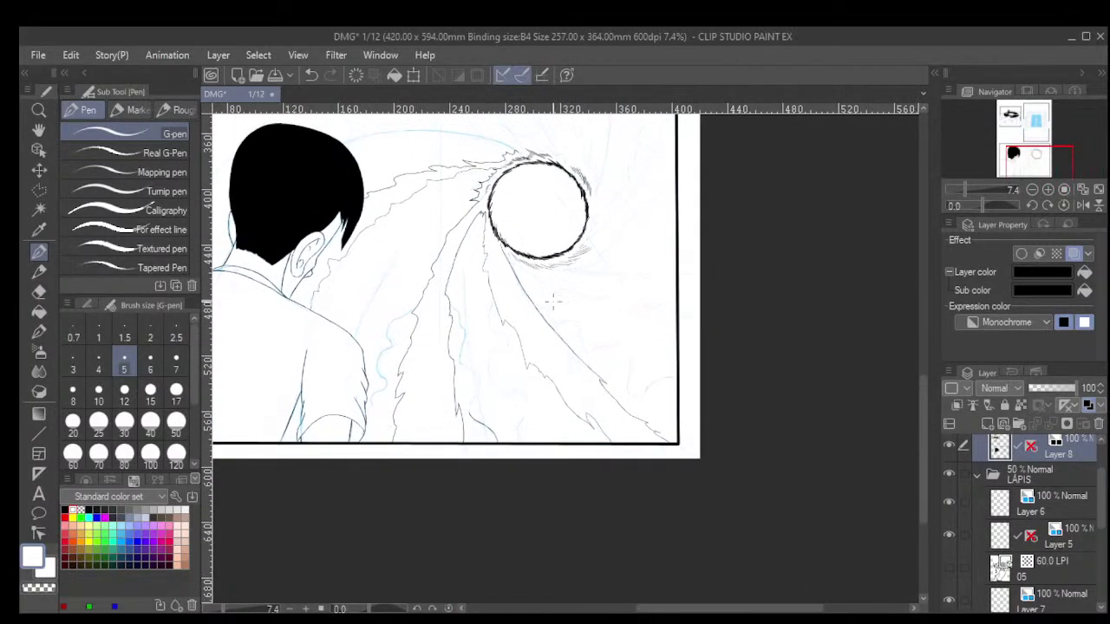
Rotate the page to 80 degrees and erase the loose hatching around the circle's lower edge with the Hard eraser at size 100.
{"action": "scroll", "coordinate": [553, 302], "scroll_direction": "up", "scroll_amount": 16, "text": "shift"}
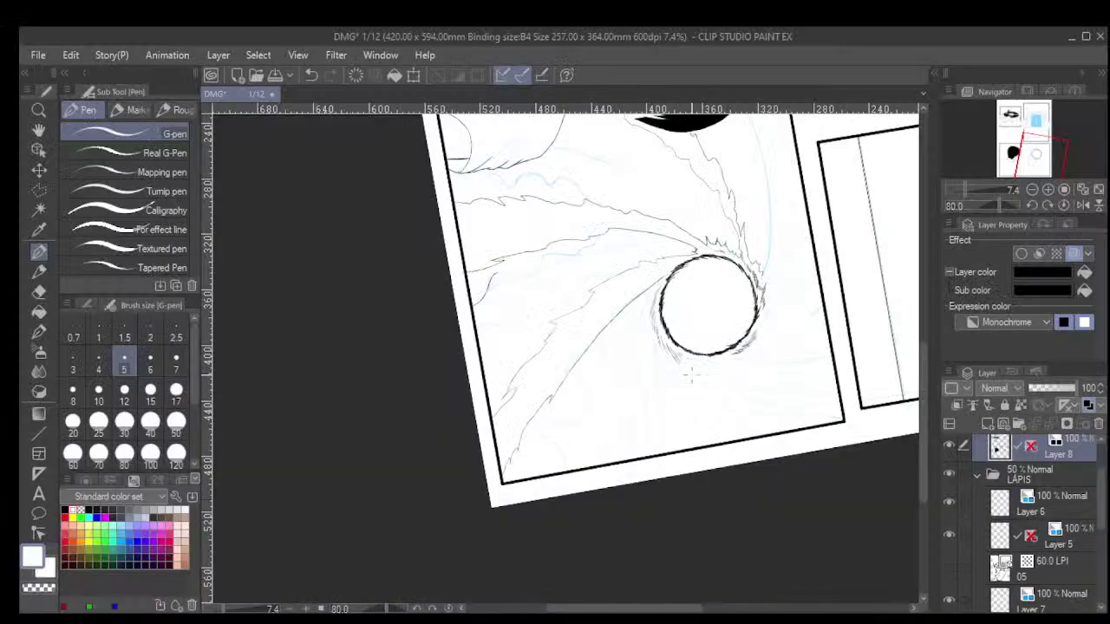
{"action": "scroll", "coordinate": [677, 375], "scroll_direction": "up", "scroll_amount": 5}
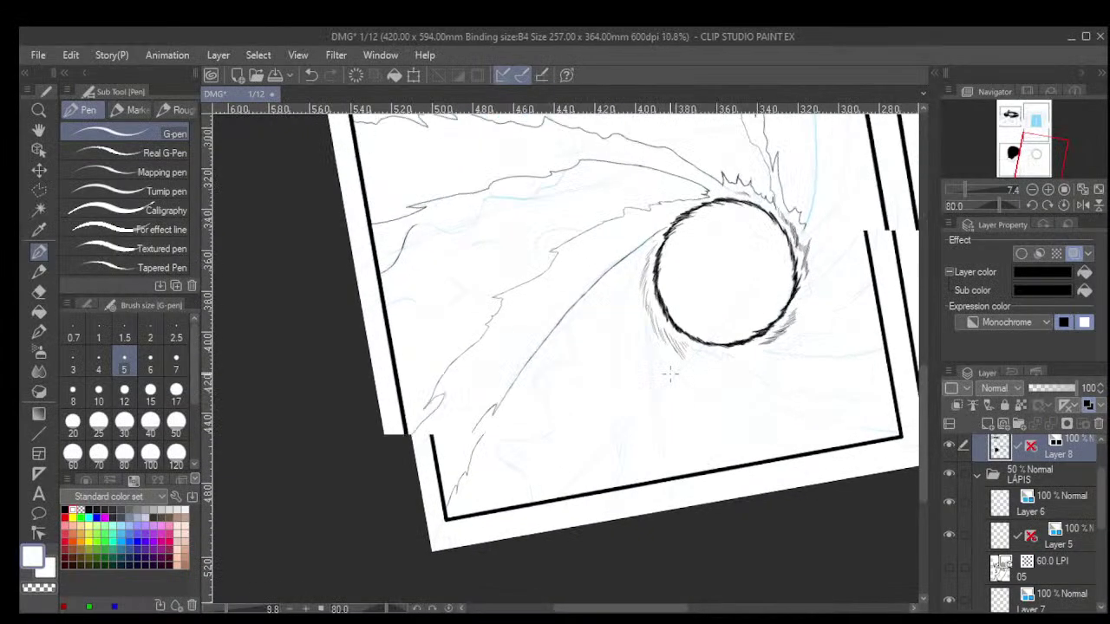
{"action": "left_click_drag", "start_coordinate": [669, 374], "coordinate": [599, 493]}
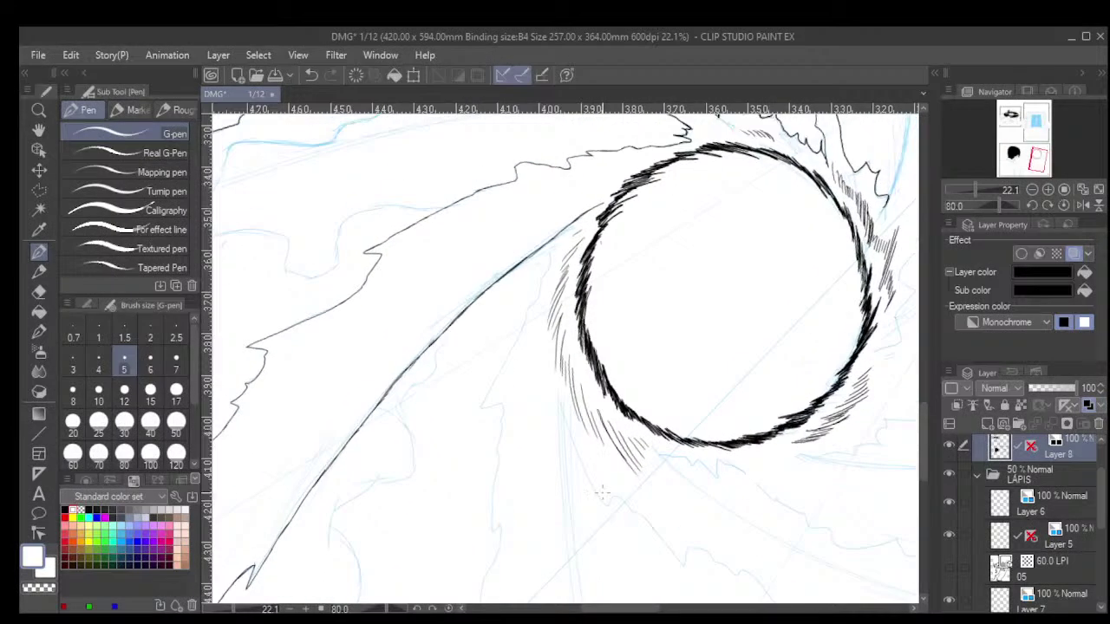
{"action": "left_click", "coordinate": [38, 293]}
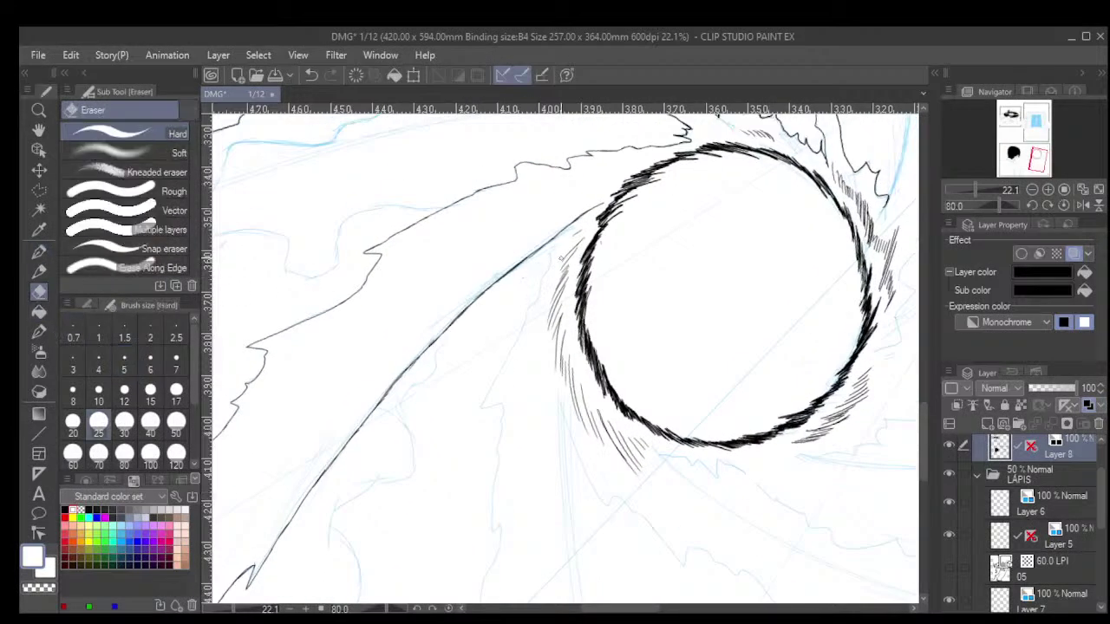
{"action": "left_click", "coordinate": [150, 464]}
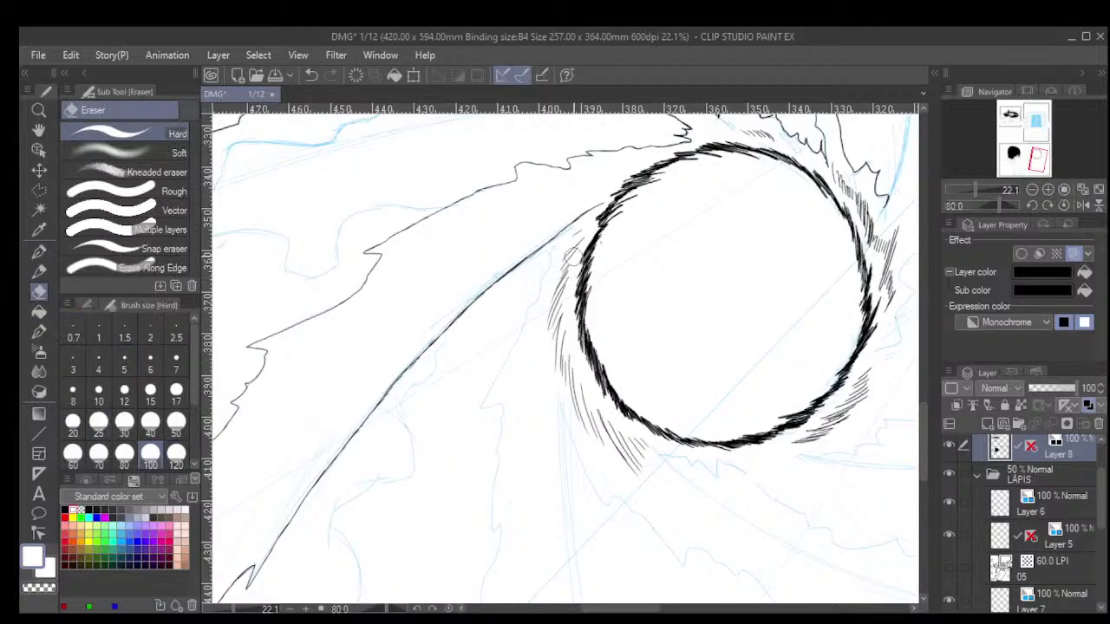
{"action": "mouse_move", "coordinate": [572, 256]}
{"action": "left_mouse_down"}
{"action": "mouse_move", "coordinate": [549, 337]}
{"action": "mouse_move", "coordinate": [556, 354]}
{"action": "mouse_move", "coordinate": [562, 346]}
{"action": "mouse_move", "coordinate": [568, 391]}
{"action": "mouse_move", "coordinate": [580, 389]}
{"action": "mouse_move", "coordinate": [595, 444]}
{"action": "mouse_move", "coordinate": [645, 476]}
{"action": "mouse_move", "coordinate": [639, 448]}
{"action": "left_mouse_up"}
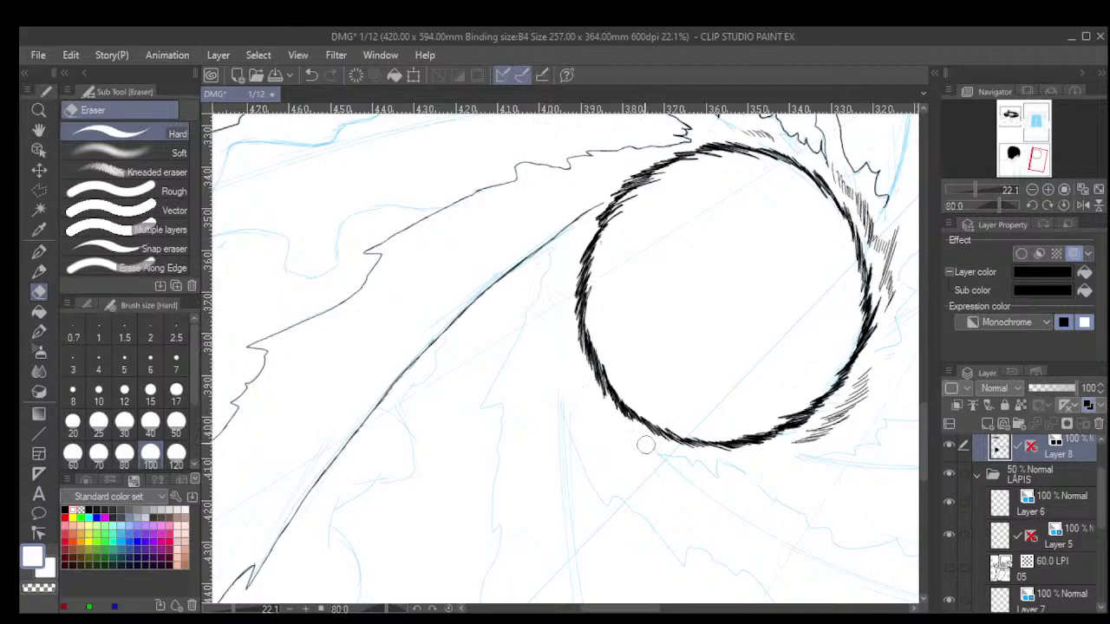
With the G-pen at size 5, ink the next radiating line beside the circle down to its first sharp corner.
{"action": "left_click", "coordinate": [38, 252]}
{"action": "scroll", "coordinate": [562, 285], "scroll_direction": "up", "scroll_amount": 3}
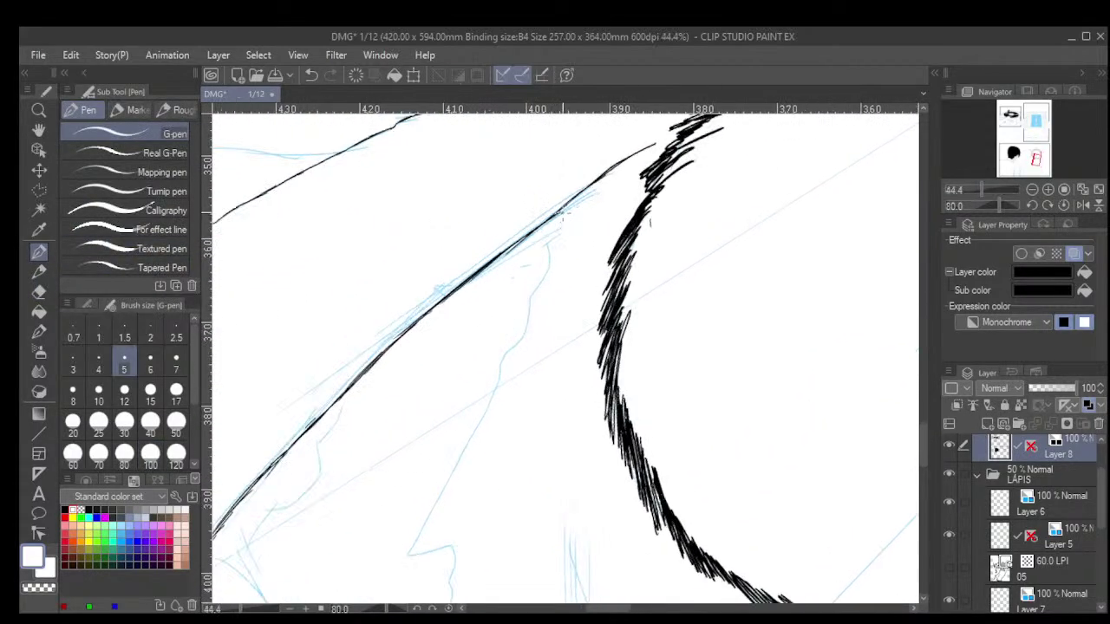
{"action": "scroll", "coordinate": [563, 213], "scroll_direction": "up", "scroll_amount": 1}
{"action": "mouse_move", "coordinate": [567, 204]}
{"action": "left_mouse_down"}
{"action": "mouse_move", "coordinate": [531, 270]}
{"action": "mouse_move", "coordinate": [544, 247]}
{"action": "mouse_move", "coordinate": [524, 344]}
{"action": "mouse_move", "coordinate": [484, 399]}
{"action": "mouse_move", "coordinate": [497, 373]}
{"action": "mouse_move", "coordinate": [488, 406]}
{"action": "left_mouse_up"}
{"action": "mouse_move", "coordinate": [503, 455]}
{"action": "left_mouse_down"}
{"action": "mouse_move", "coordinate": [602, 314]}
{"action": "mouse_move", "coordinate": [612, 265]}
{"action": "left_mouse_up"}
{"action": "mouse_move", "coordinate": [596, 217]}
{"action": "left_mouse_down"}
{"action": "mouse_move", "coordinate": [541, 327]}
{"action": "mouse_move", "coordinate": [536, 369]}
{"action": "mouse_move", "coordinate": [556, 297]}
{"action": "mouse_move", "coordinate": [507, 406]}
{"action": "left_mouse_up"}
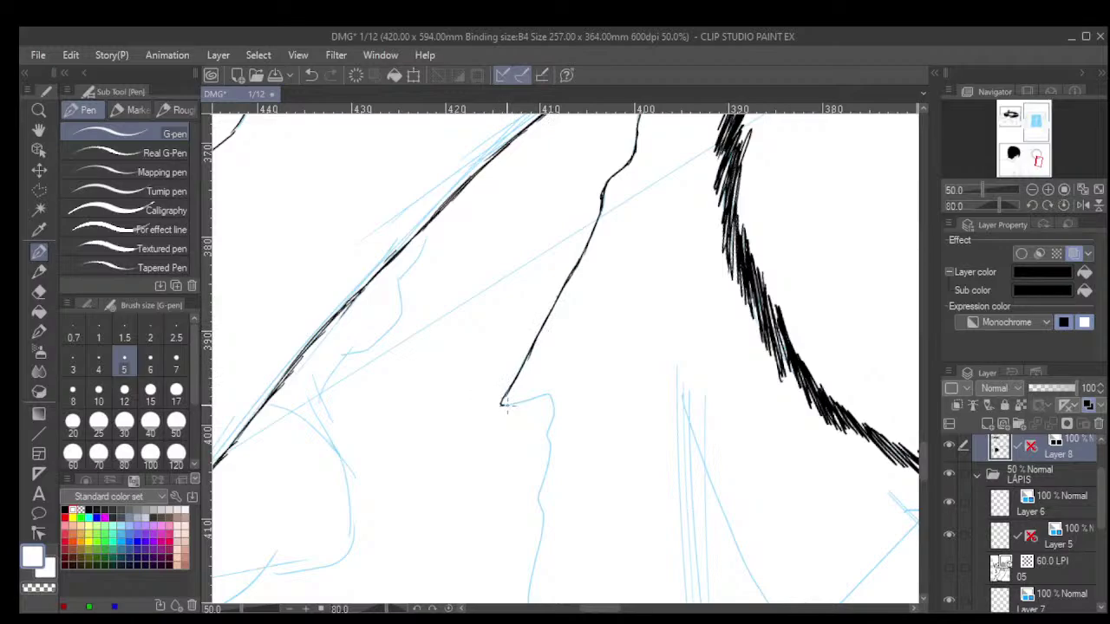
Rotate the page to -165 degrees and ink the short return edge at the radiating line's sharp corner.
{"action": "scroll", "coordinate": [569, 354], "scroll_direction": "down", "scroll_amount": 20}
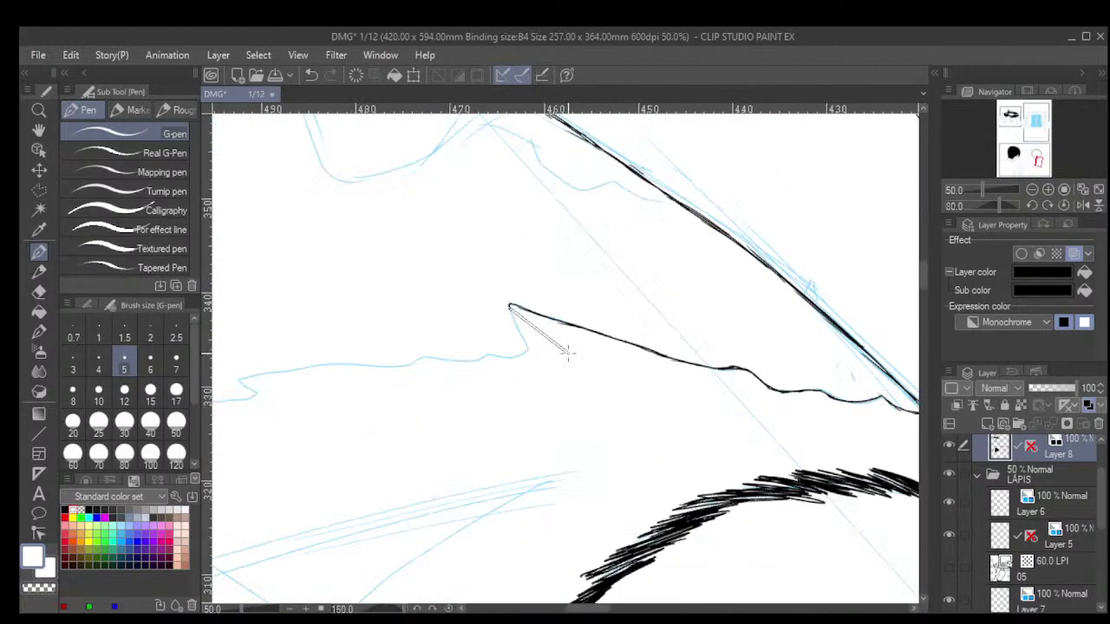
{"action": "scroll", "coordinate": [554, 300], "scroll_direction": "up", "scroll_amount": 5}
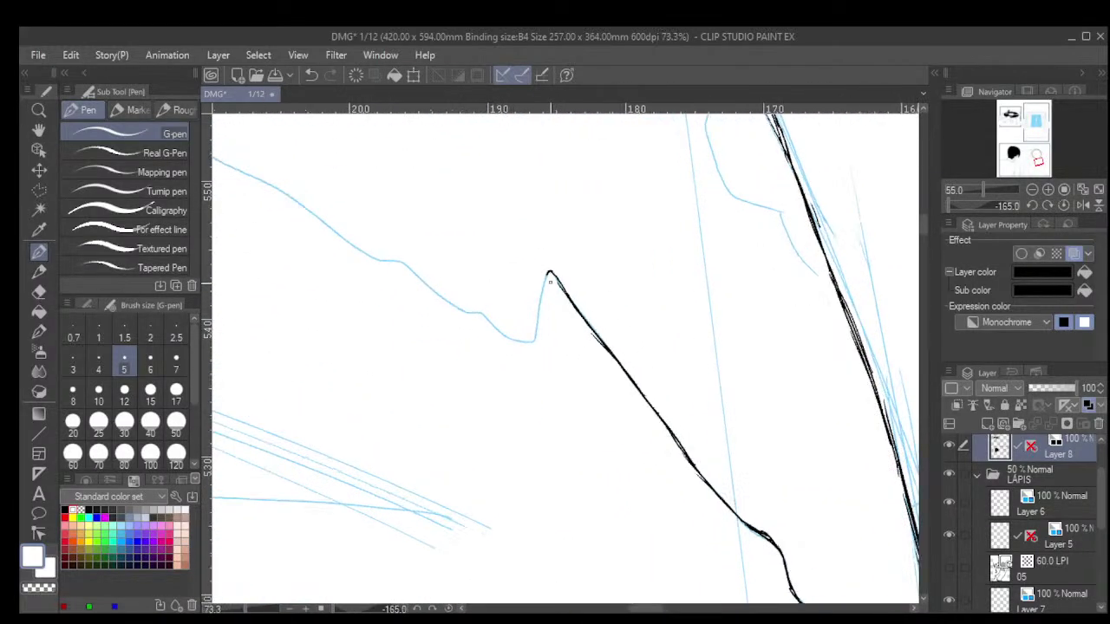
{"action": "left_click_drag", "start_coordinate": [549, 270], "coordinate": [528, 348]}
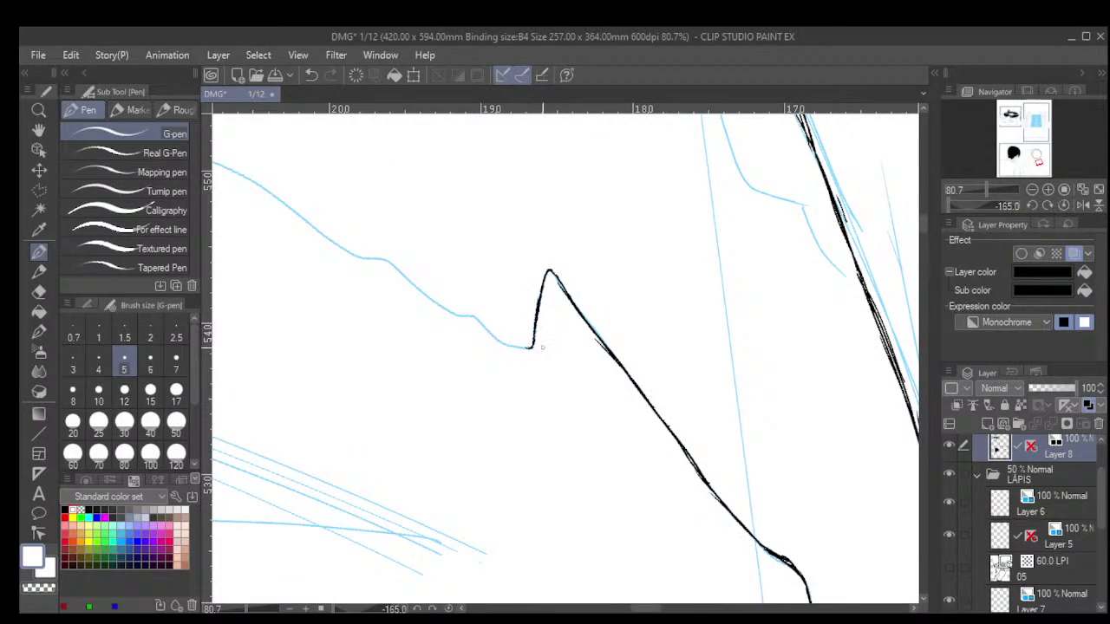
Rotate the page to 65 degrees and ink the wavy stretch of the radiating line below the sharp corner.
{"action": "key", "text": "minus"}
{"action": "key", "text": "minus"}
{"action": "key", "text": "minus"}
{"action": "key", "text": "minus"}
{"action": "key", "text": "minus"}
{"action": "key", "text": "minus"}
{"action": "key", "text": "minus"}
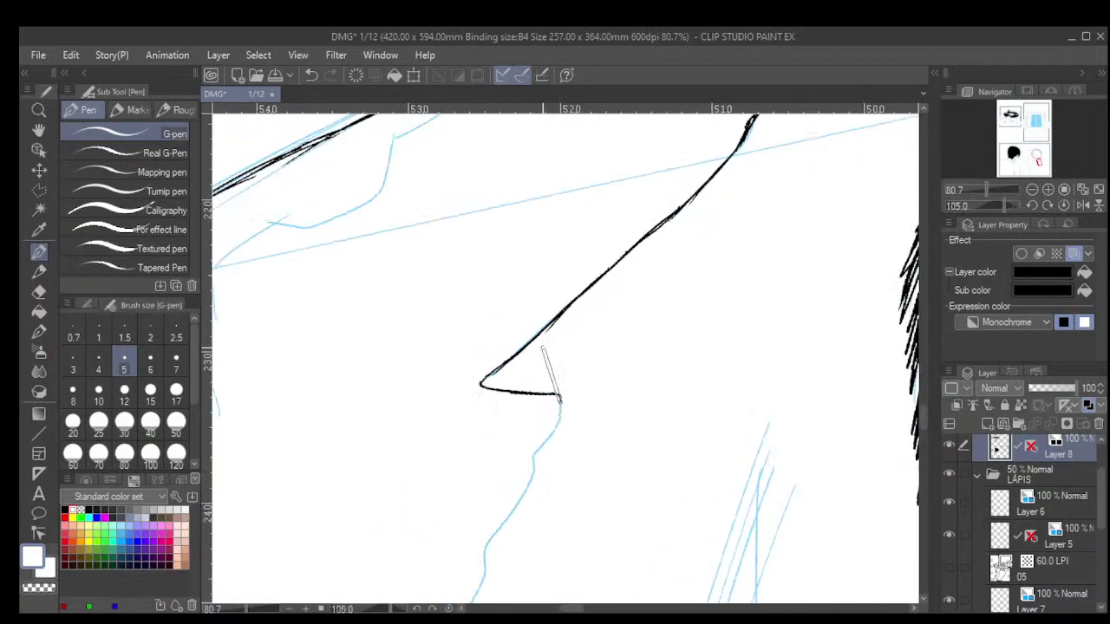
{"action": "mouse_move", "coordinate": [590, 489]}
{"action": "left_mouse_down"}
{"action": "mouse_move", "coordinate": [555, 324]}
{"action": "mouse_move", "coordinate": [519, 299]}
{"action": "left_mouse_up"}
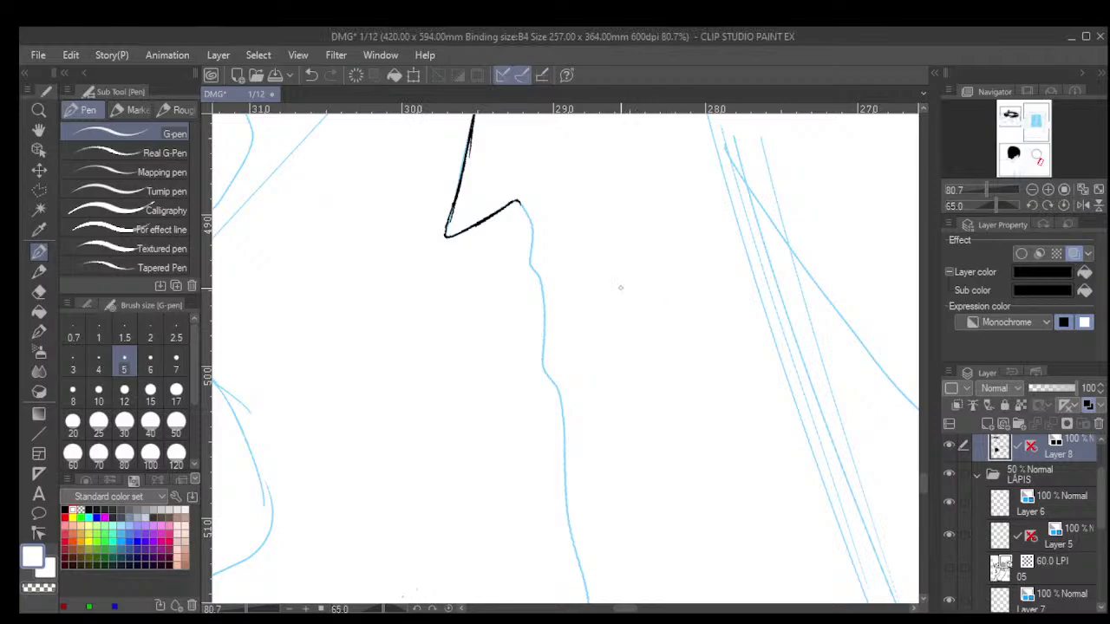
{"action": "scroll", "coordinate": [580, 257], "scroll_direction": "up", "scroll_amount": 3}
{"action": "mouse_move", "coordinate": [496, 182]}
{"action": "left_mouse_down"}
{"action": "mouse_move", "coordinate": [531, 318]}
{"action": "mouse_move", "coordinate": [532, 420]}
{"action": "mouse_move", "coordinate": [556, 459]}
{"action": "left_mouse_up"}
{"action": "scroll", "coordinate": [640, 322], "scroll_direction": "down", "scroll_amount": 3}
{"action": "left_click_drag", "start_coordinate": [625, 464], "coordinate": [615, 280]}
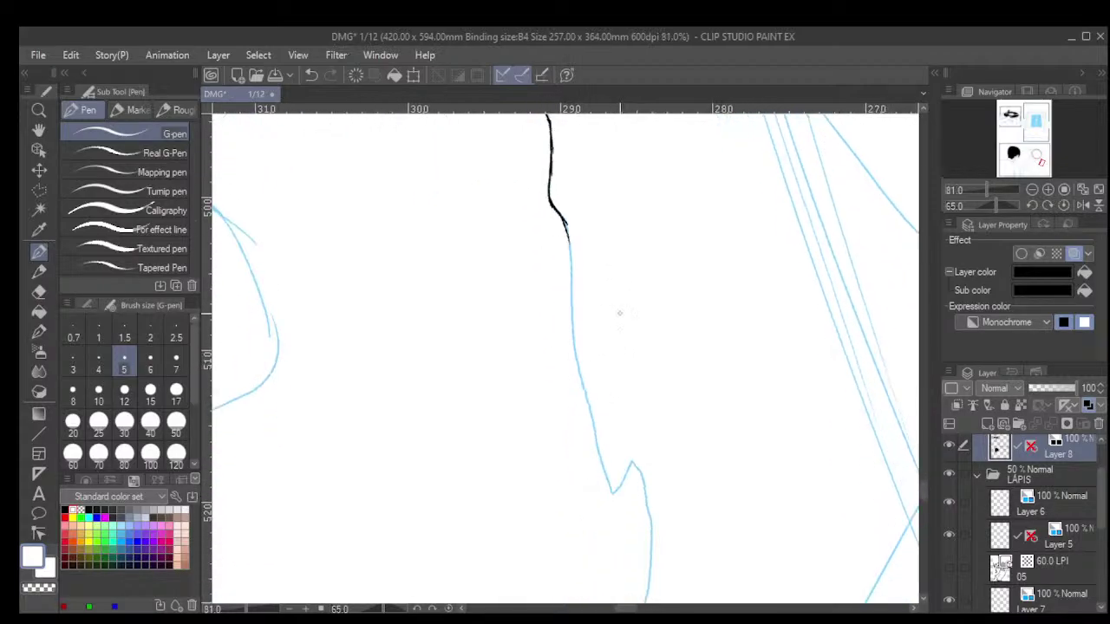
Carry the radiating line down the sketch, replacing one stray stroke, and ink the small jagged notch below it.
{"action": "mouse_move", "coordinate": [565, 224]}
{"action": "left_mouse_down"}
{"action": "mouse_move", "coordinate": [575, 356]}
{"action": "mouse_move", "coordinate": [567, 329]}
{"action": "mouse_move", "coordinate": [584, 397]}
{"action": "left_mouse_up"}
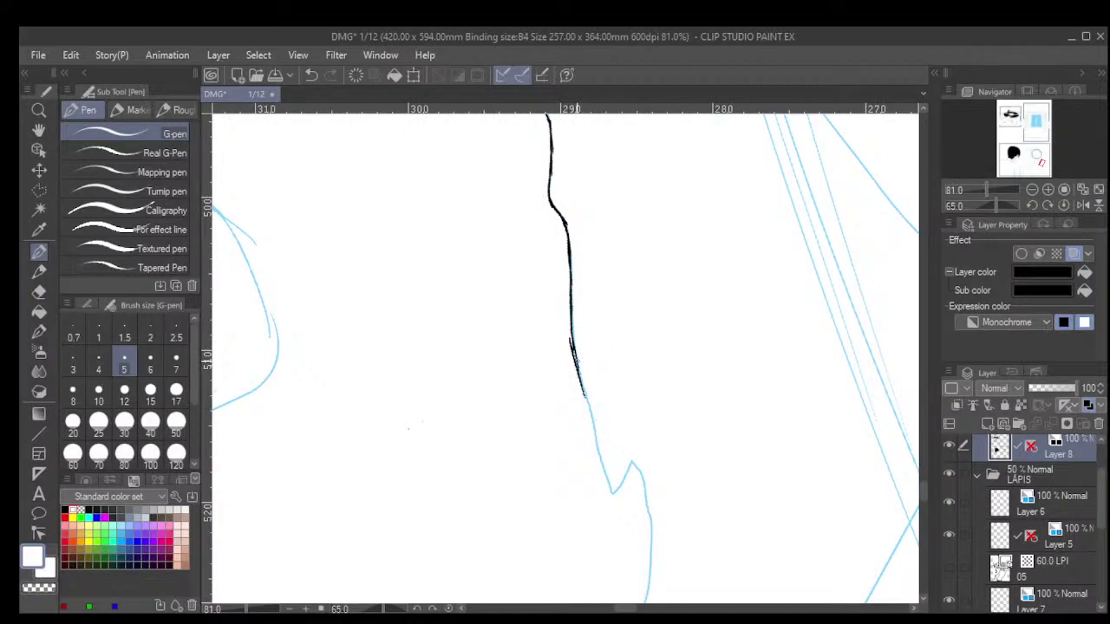
{"action": "key", "text": "ctrl+z"}
{"action": "mouse_move", "coordinate": [574, 352]}
{"action": "left_mouse_down"}
{"action": "mouse_move", "coordinate": [604, 479]}
{"action": "mouse_move", "coordinate": [618, 484]}
{"action": "mouse_move", "coordinate": [630, 455]}
{"action": "mouse_move", "coordinate": [654, 542]}
{"action": "left_mouse_up"}
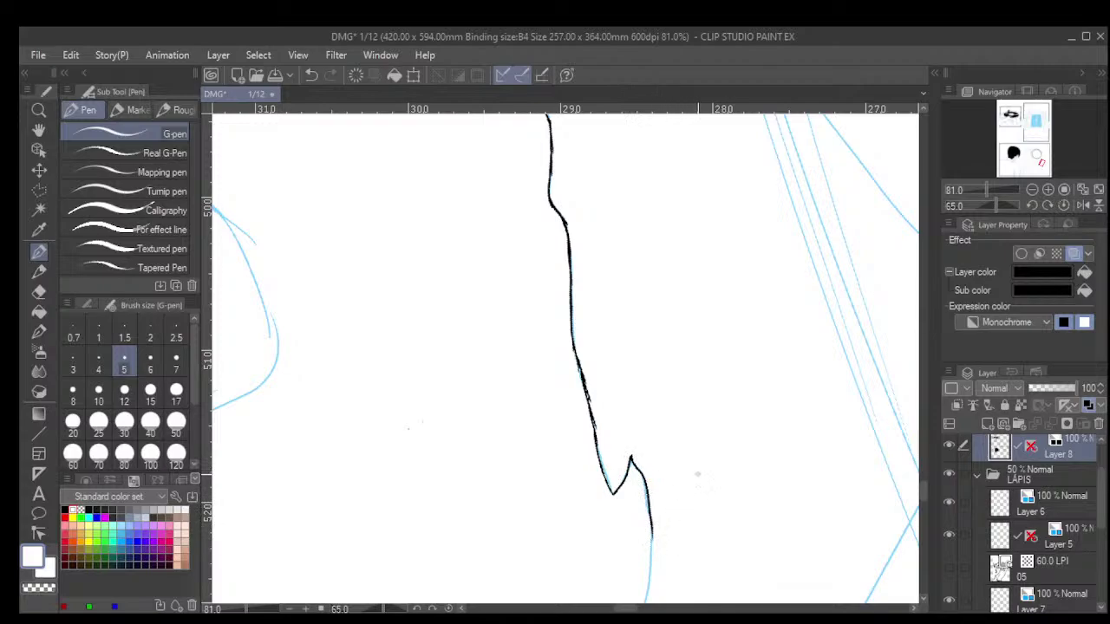
{"action": "left_click_drag", "start_coordinate": [688, 504], "coordinate": [777, 230]}
{"action": "mouse_move", "coordinate": [839, 299]}
{"action": "left_mouse_down"}
{"action": "mouse_move", "coordinate": [887, 329]}
{"action": "mouse_move", "coordinate": [1023, 330]}
{"action": "left_mouse_up"}
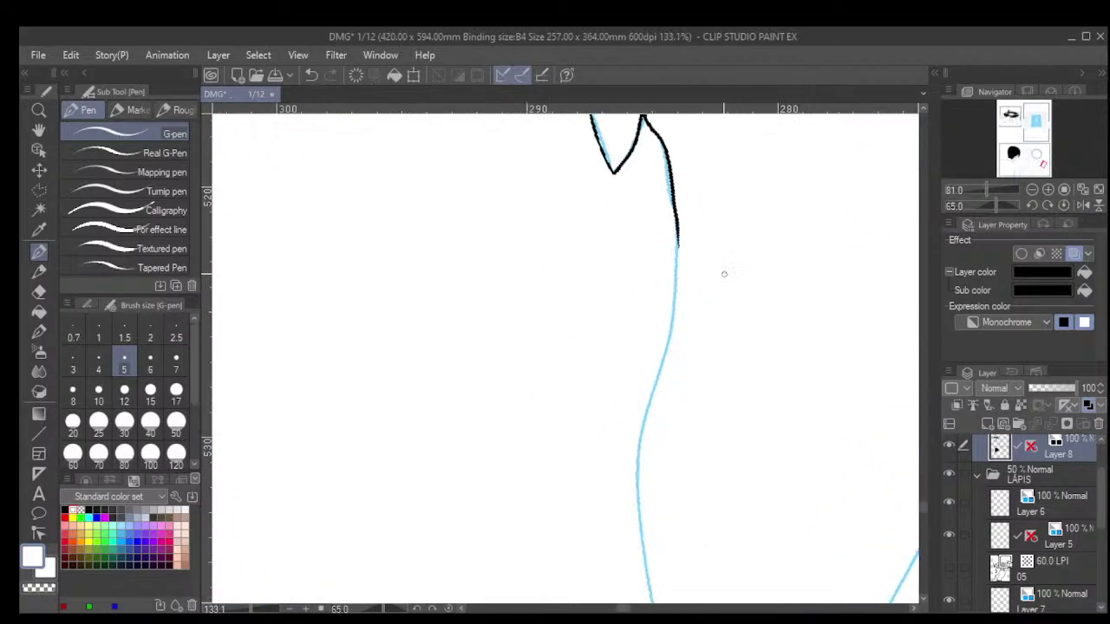
Ink the S-shaped curve running down from the small jagged notch to its inward bend.
{"action": "scroll", "coordinate": [724, 274], "scroll_direction": "up", "scroll_amount": 1}
{"action": "left_click_drag", "start_coordinate": [670, 221], "coordinate": [666, 308]}
{"action": "mouse_move", "coordinate": [667, 260]}
{"action": "left_mouse_down"}
{"action": "mouse_move", "coordinate": [661, 345]}
{"action": "mouse_move", "coordinate": [632, 452]}
{"action": "left_mouse_up"}
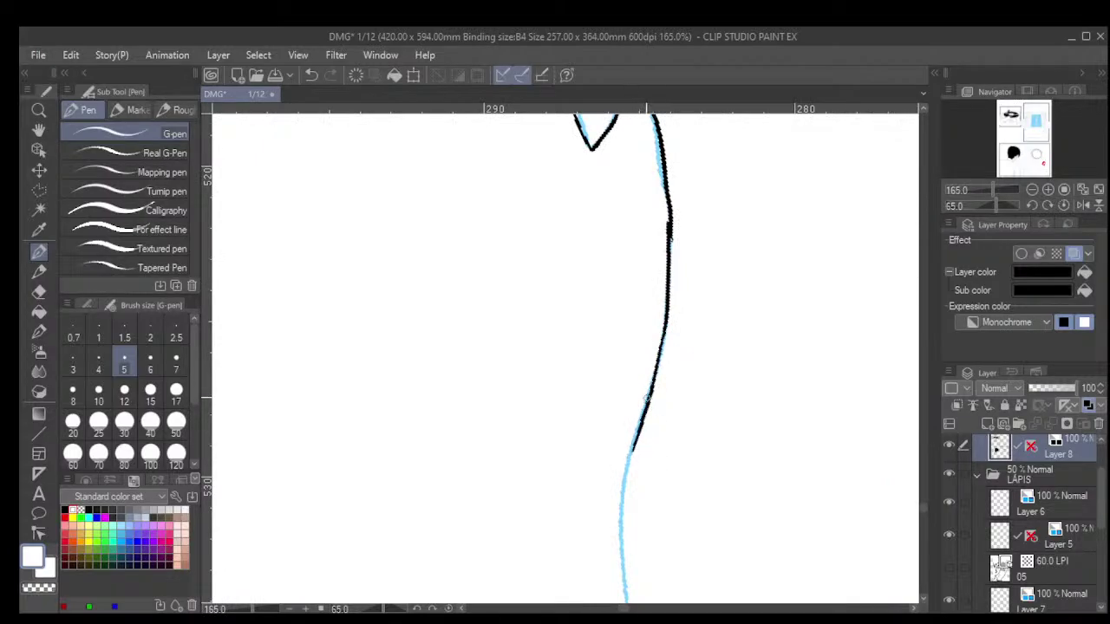
{"action": "left_click_drag", "start_coordinate": [646, 397], "coordinate": [620, 569]}
{"action": "key", "text": "space"}
{"action": "mouse_move", "coordinate": [656, 528]}
{"action": "left_mouse_down"}
{"action": "mouse_move", "coordinate": [659, 279]}
{"action": "mouse_move", "coordinate": [630, 333]}
{"action": "mouse_move", "coordinate": [633, 365]}
{"action": "left_mouse_up"}
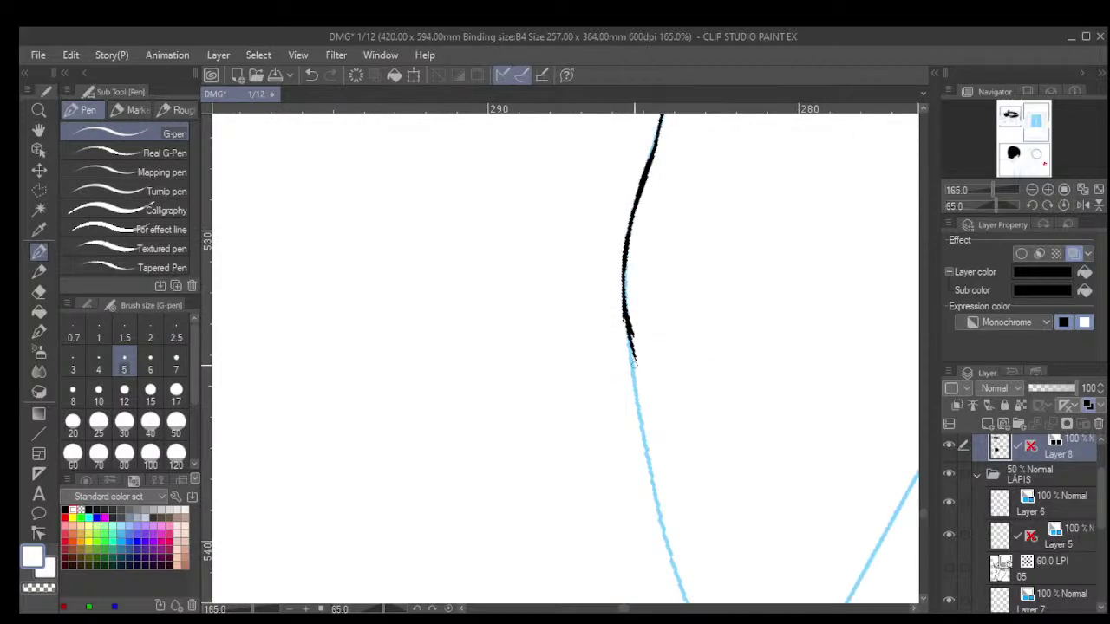
Undo the last stroke at the bend and re-ink the curve further down the sketch.
{"action": "key", "text": "ctrl+z"}
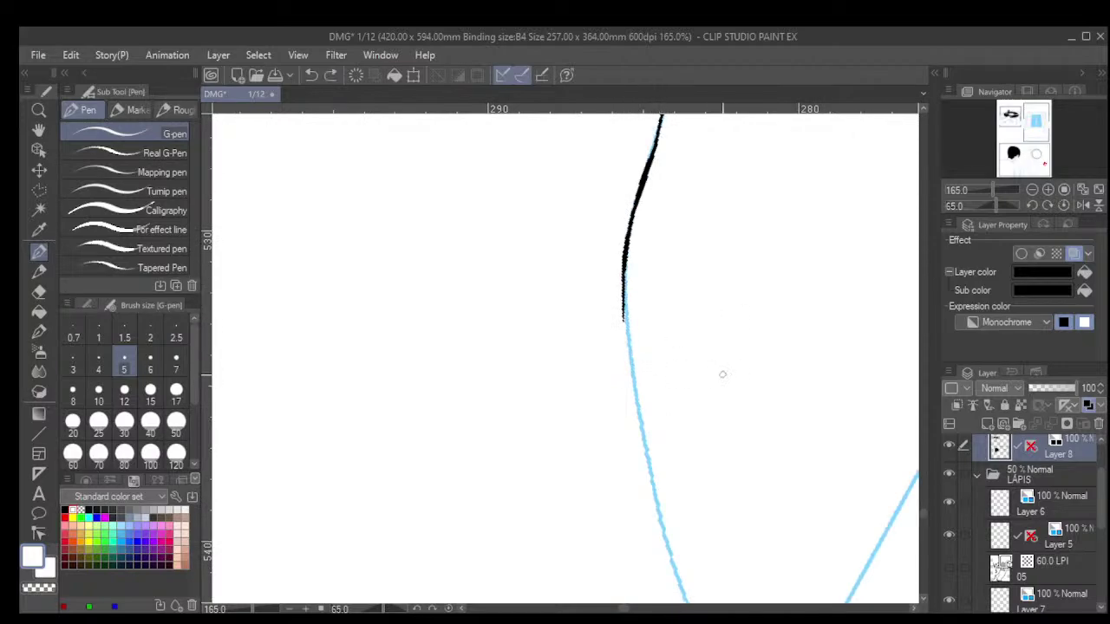
{"action": "left_click_drag", "start_coordinate": [625, 321], "coordinate": [659, 518]}
{"action": "mouse_move", "coordinate": [649, 463]}
{"action": "left_mouse_down"}
{"action": "mouse_move", "coordinate": [673, 567]}
{"action": "mouse_move", "coordinate": [657, 368]}
{"action": "left_mouse_up"}
{"action": "left_click_drag", "start_coordinate": [672, 566], "coordinate": [622, 391]}
Extend the radiating line across the straight diagonal sketch line.
{"action": "scroll", "coordinate": [622, 391], "scroll_direction": "down", "scroll_amount": 4}
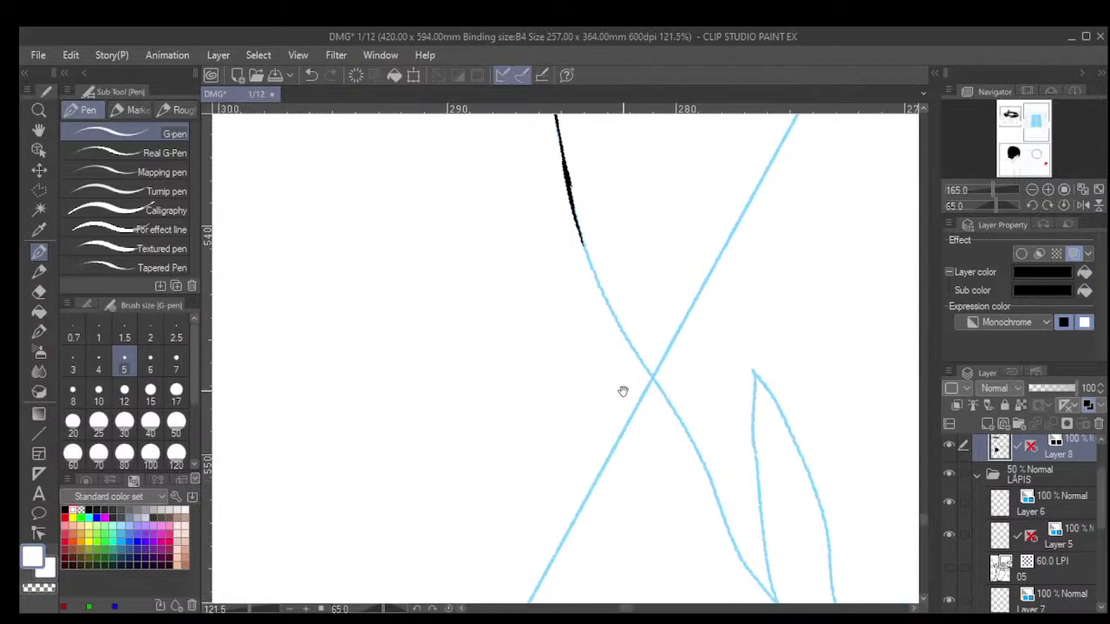
{"action": "scroll", "coordinate": [622, 391], "scroll_direction": "down", "scroll_amount": 5}
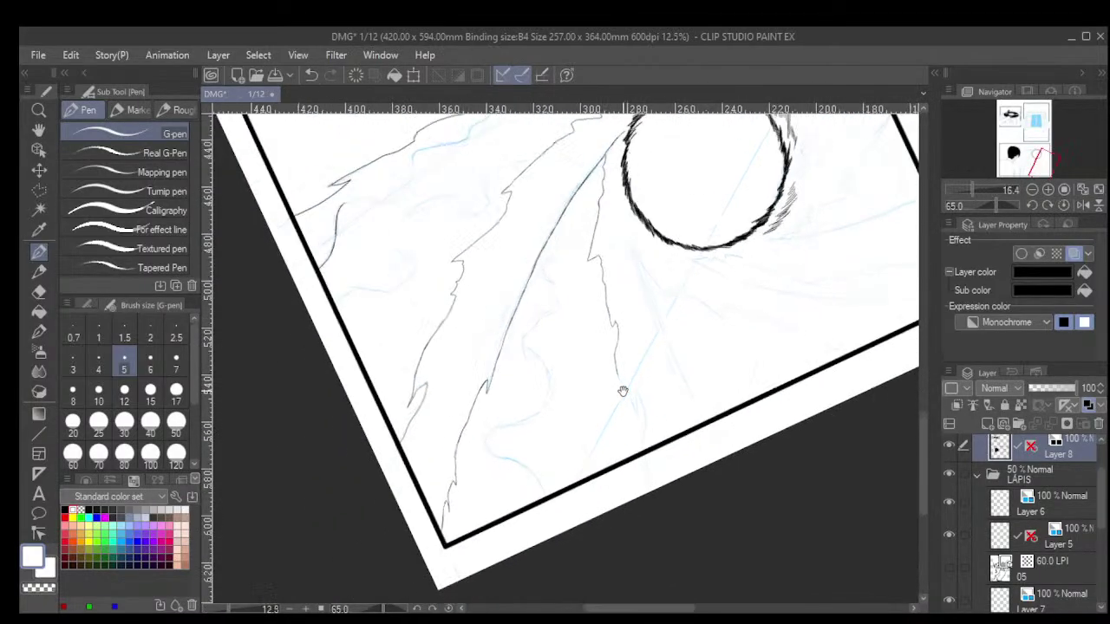
{"action": "scroll", "coordinate": [558, 471], "scroll_direction": "up", "scroll_amount": 4}
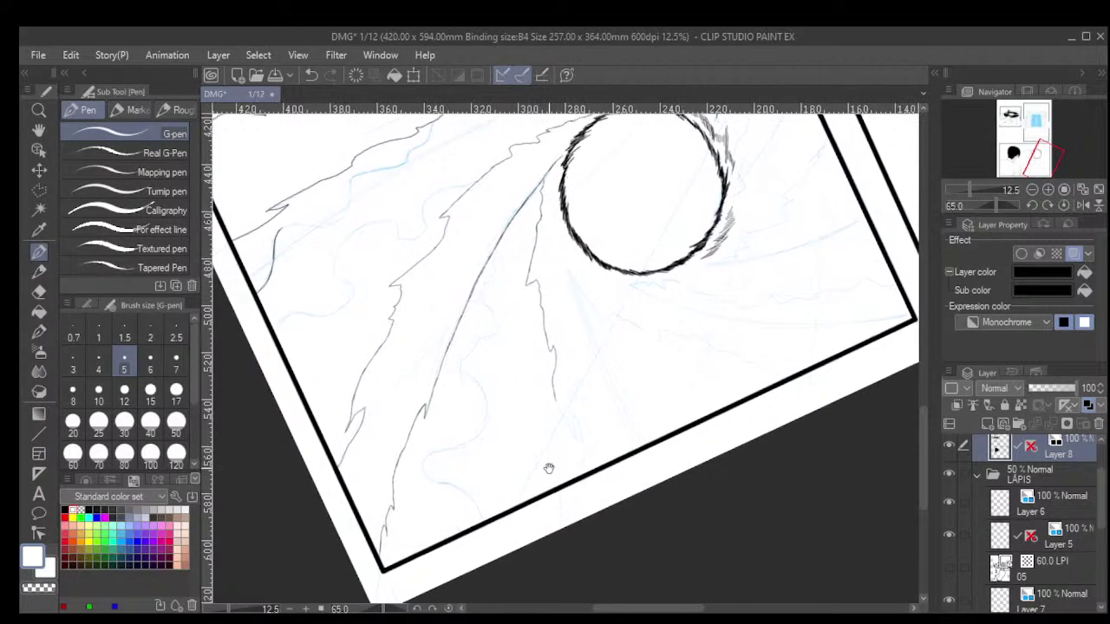
{"action": "scroll", "coordinate": [523, 442], "scroll_direction": "up", "scroll_amount": 15}
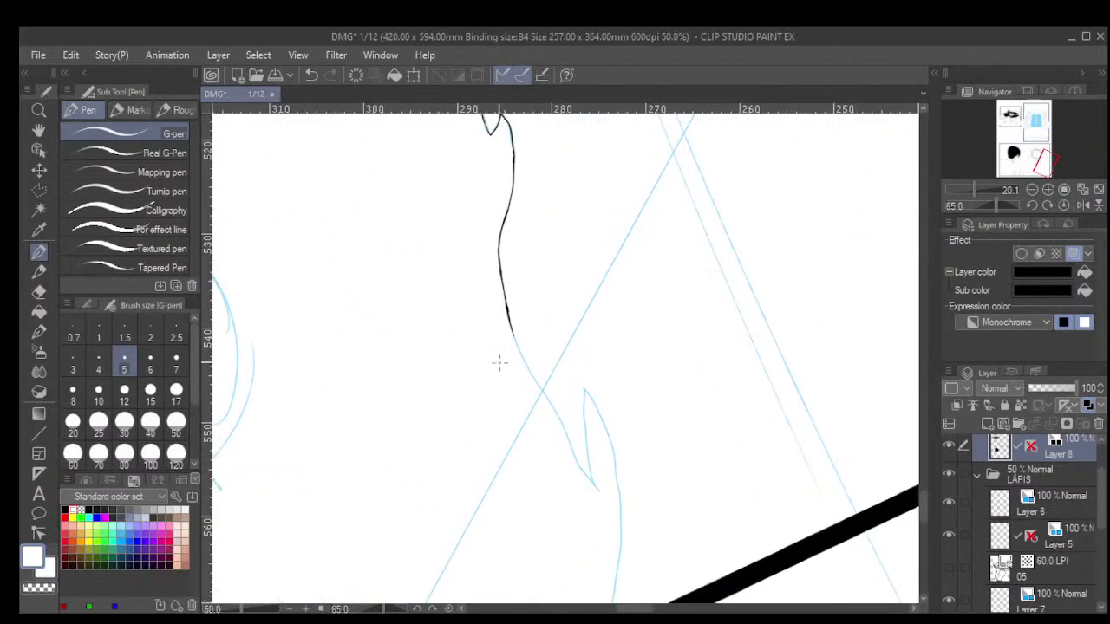
{"action": "scroll", "coordinate": [503, 313], "scroll_direction": "up", "scroll_amount": 1}
{"action": "mouse_move", "coordinate": [503, 313]}
{"action": "left_mouse_down"}
{"action": "mouse_move", "coordinate": [554, 440]}
{"action": "mouse_move", "coordinate": [597, 509]}
{"action": "left_mouse_up"}
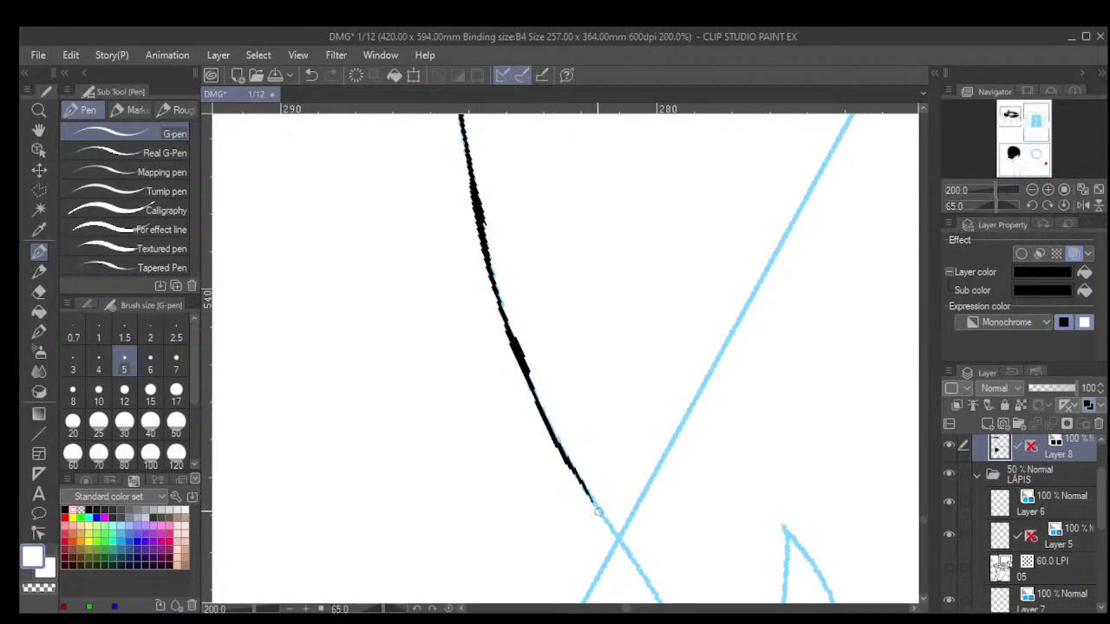
{"action": "left_click_drag", "start_coordinate": [558, 451], "coordinate": [610, 529]}
{"action": "mouse_move", "coordinate": [659, 565]}
{"action": "left_mouse_down"}
{"action": "mouse_move", "coordinate": [645, 352]}
{"action": "mouse_move", "coordinate": [625, 298]}
{"action": "left_mouse_up"}
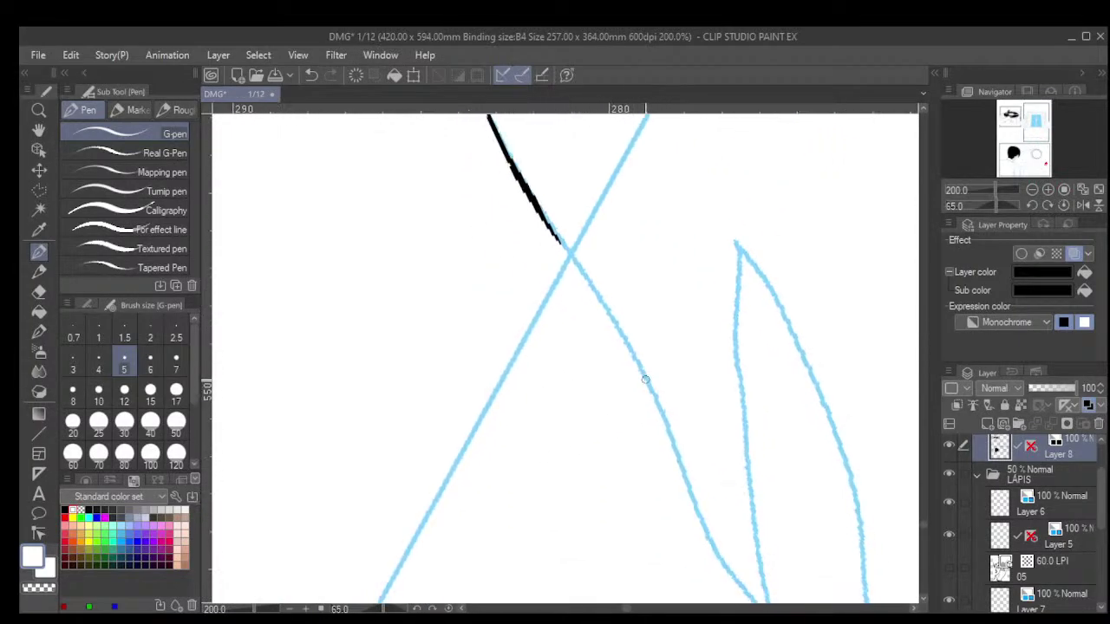
{"action": "left_click_drag", "start_coordinate": [558, 241], "coordinate": [619, 336]}
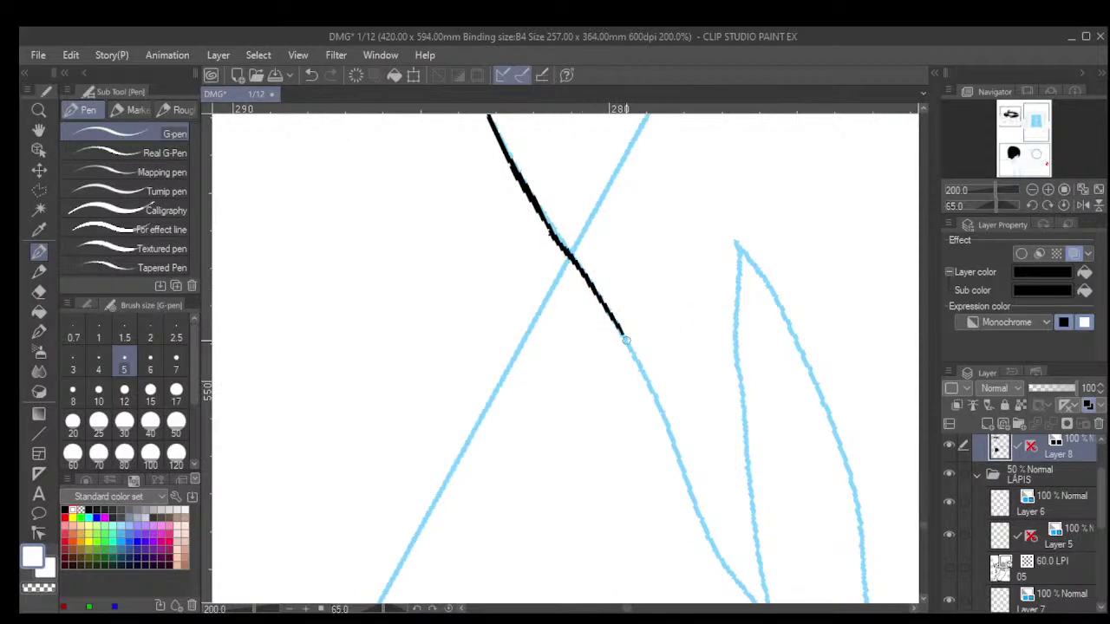
Ink the outer edge of the long spike down to its pointed lower tip.
{"action": "left_click_drag", "start_coordinate": [593, 291], "coordinate": [657, 403]}
{"action": "left_click_drag", "start_coordinate": [638, 365], "coordinate": [682, 468]}
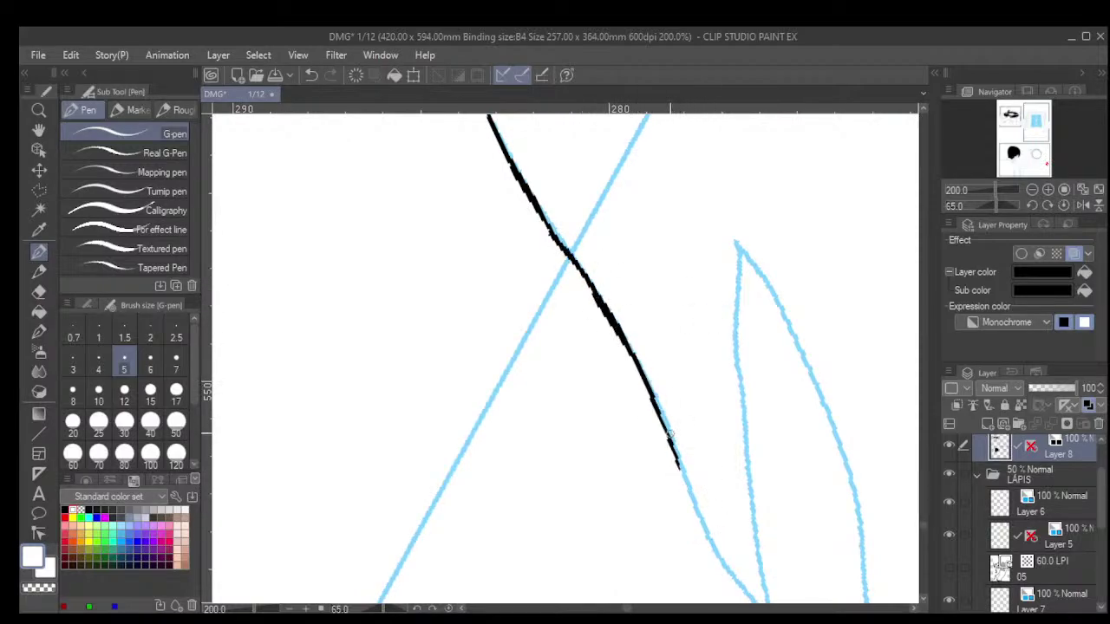
{"action": "left_click_drag", "start_coordinate": [667, 429], "coordinate": [700, 519]}
{"action": "left_click_drag", "start_coordinate": [681, 473], "coordinate": [715, 554]}
{"action": "mouse_move", "coordinate": [742, 591]}
{"action": "left_mouse_down"}
{"action": "mouse_move", "coordinate": [689, 555]}
{"action": "mouse_move", "coordinate": [647, 470]}
{"action": "left_mouse_up"}
{"action": "left_click_drag", "start_coordinate": [605, 384], "coordinate": [703, 498]}
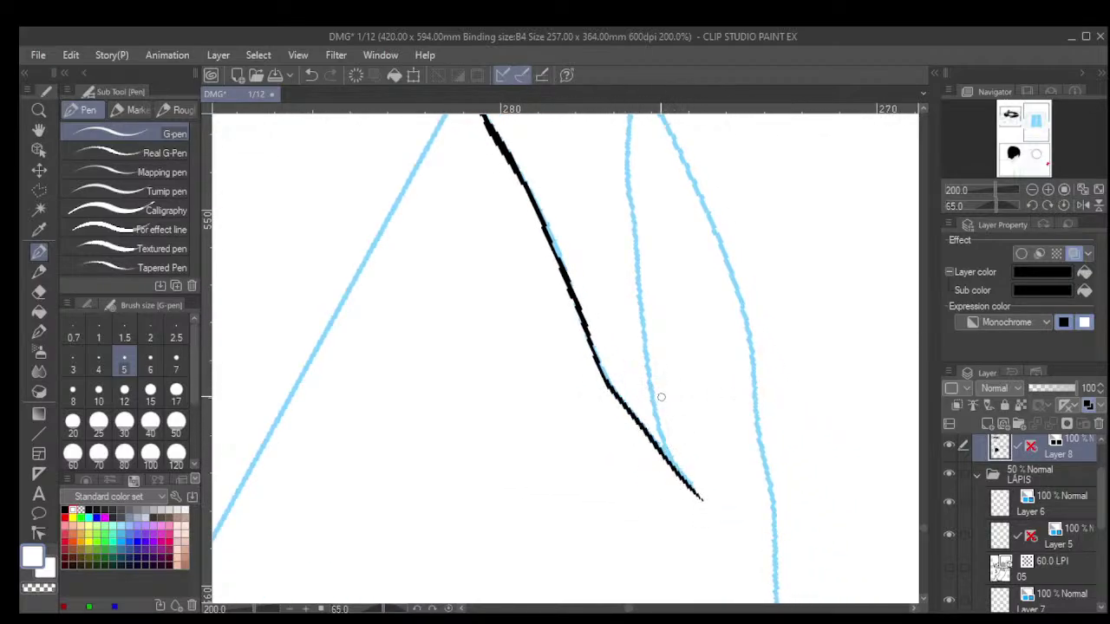
Rotate the page to -105 degrees and ink the spike's return edge from the lower tip to the neighbouring point, redoing its stray strokes.
{"action": "key", "text": "shift+6"}
{"action": "key", "text": "shift+6"}
{"action": "key", "text": "shift+6"}
{"action": "key", "text": "shift+6"}
{"action": "key", "text": "shift+6"}
{"action": "key", "text": "shift+6"}
{"action": "key", "text": "shift+6"}
{"action": "key", "text": "shift+6"}
{"action": "key", "text": "shift+6"}
{"action": "key", "text": "shift+6"}
{"action": "key", "text": "shift+6"}
{"action": "key", "text": "shift+6"}
{"action": "key", "text": "shift+6"}
{"action": "key", "text": "shift+6"}
{"action": "key", "text": "shift+6"}
{"action": "key", "text": "shift+6"}
{"action": "key", "text": "shift+6"}
{"action": "key", "text": "shift+6"}
{"action": "key", "text": "shift+6"}
{"action": "key", "text": "shift+6"}
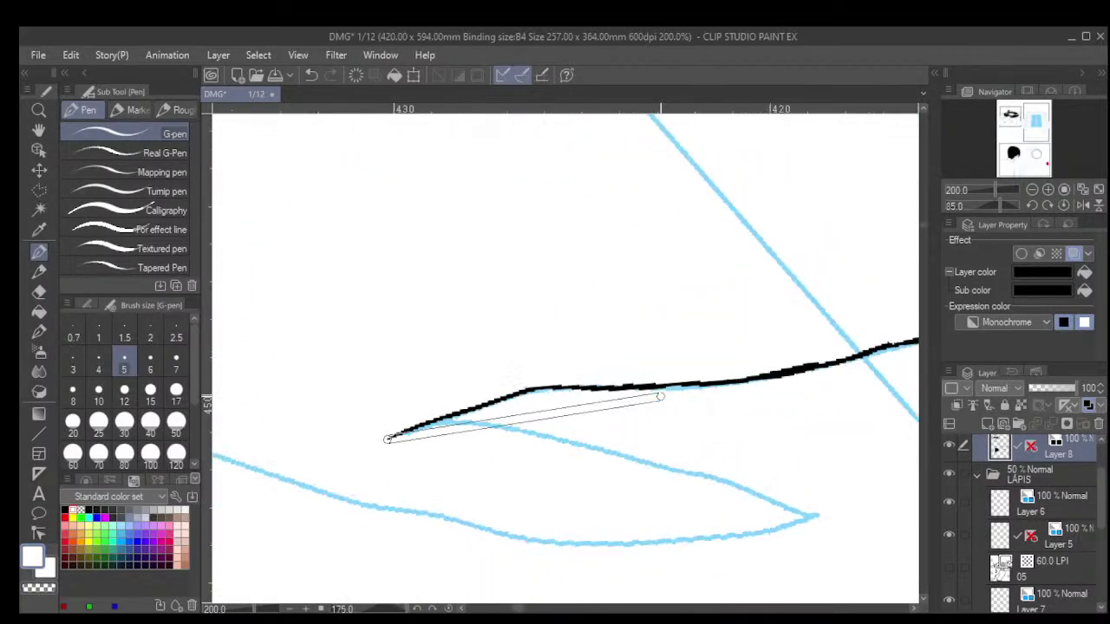
{"action": "key", "text": "shift+6"}
{"action": "key", "text": "shift+6"}
{"action": "key", "text": "shift+6"}
{"action": "key", "text": "shift+6"}
{"action": "key", "text": "shift+6"}
{"action": "key", "text": "shift+6"}
{"action": "key", "text": "shift+6"}
{"action": "key", "text": "shift+6"}
{"action": "left_click_drag", "start_coordinate": [620, 470], "coordinate": [733, 376]}
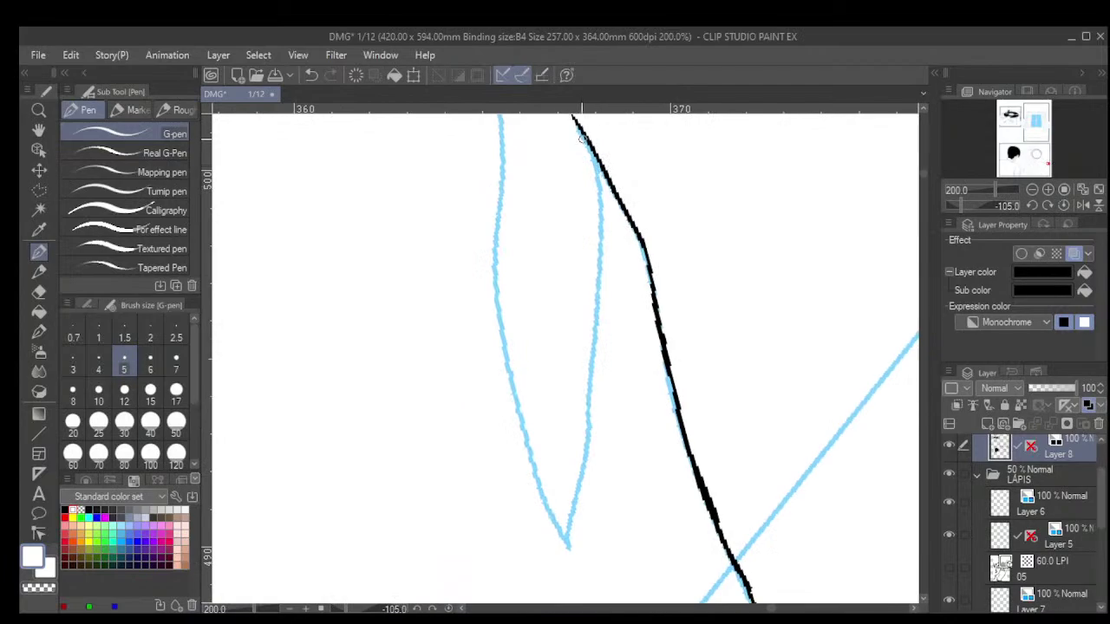
{"action": "mouse_move", "coordinate": [579, 132]}
{"action": "left_mouse_down"}
{"action": "mouse_move", "coordinate": [602, 206]}
{"action": "mouse_move", "coordinate": [605, 286]}
{"action": "left_mouse_up"}
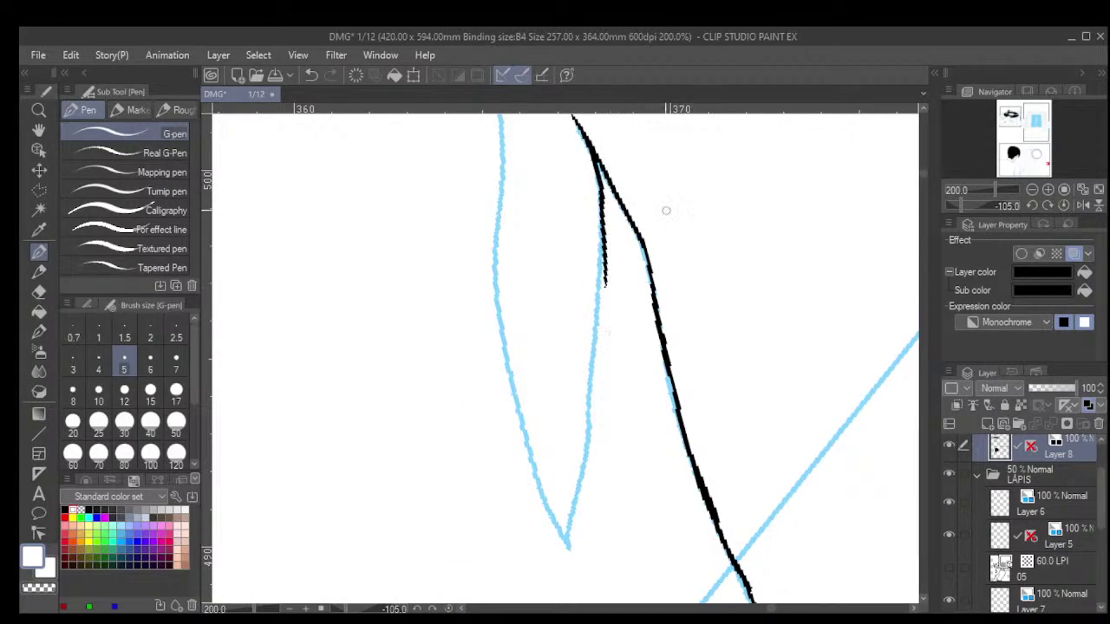
{"action": "key", "text": "ctrl+z"}
{"action": "left_click_drag", "start_coordinate": [600, 189], "coordinate": [604, 319]}
{"action": "key", "text": "ctrl+z"}
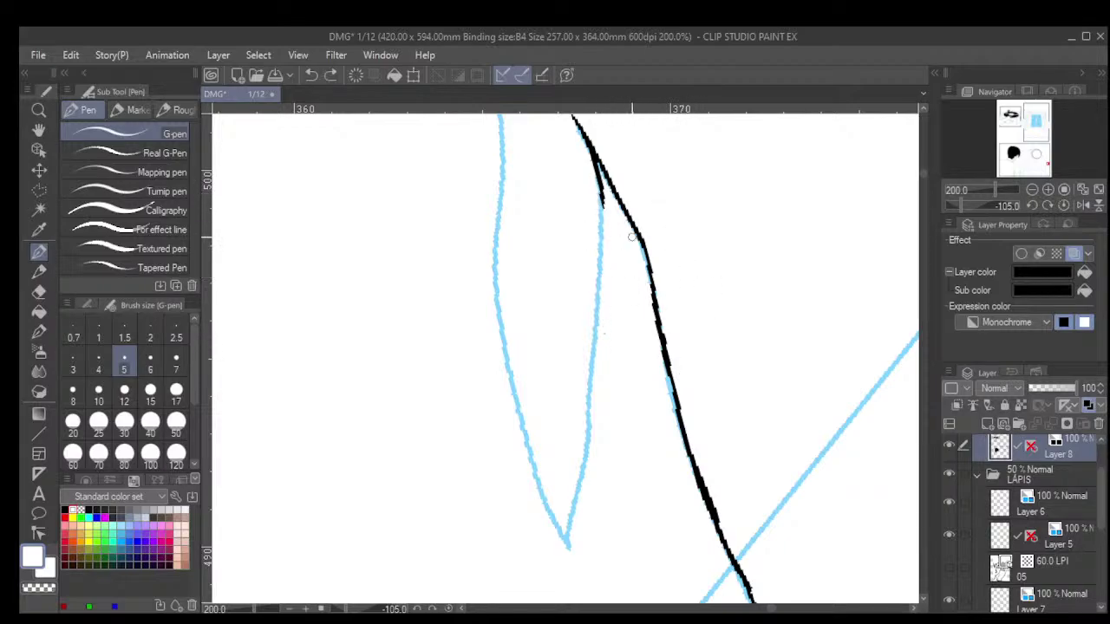
{"action": "left_click_drag", "start_coordinate": [599, 189], "coordinate": [591, 402]}
{"action": "left_click_drag", "start_coordinate": [595, 346], "coordinate": [589, 426]}
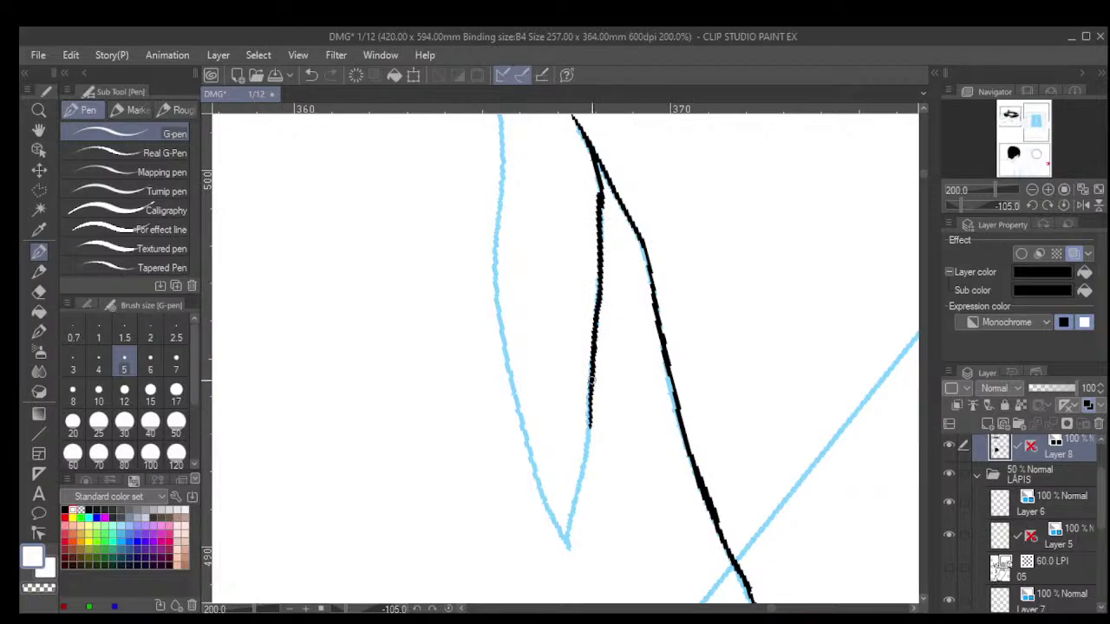
{"action": "left_click_drag", "start_coordinate": [591, 380], "coordinate": [568, 544]}
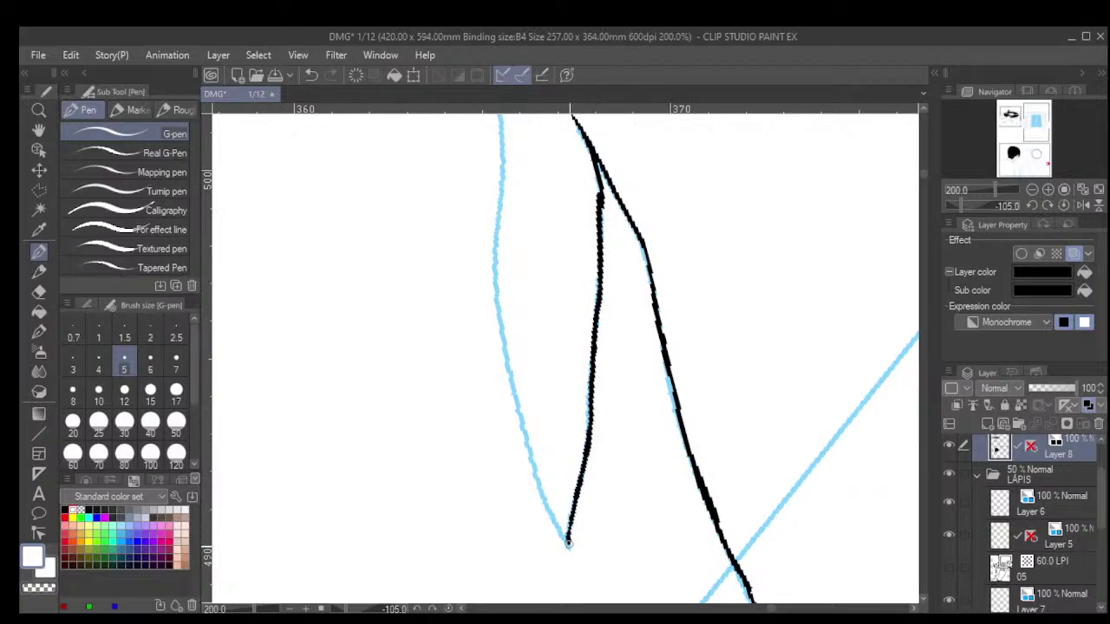
Rotate the page to 70 degrees, ink the curve descending from the spike's upper point, and undo its last stroke.
{"action": "scroll", "coordinate": [568, 543], "scroll_direction": "down", "scroll_amount": 5}
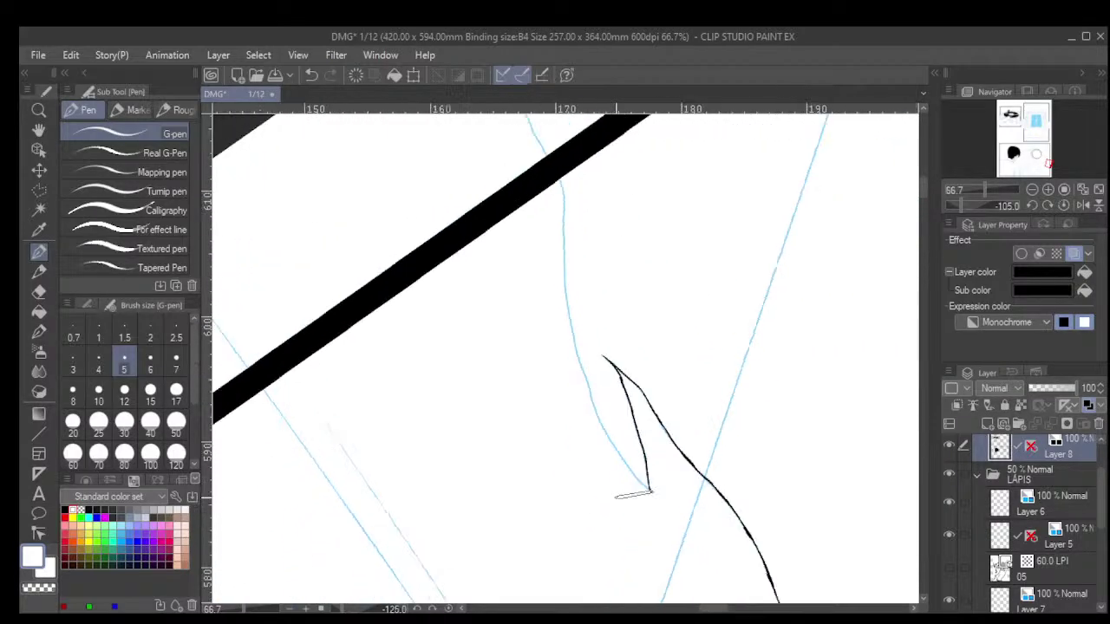
{"action": "key", "text": "minus"}
{"action": "key", "text": "minus"}
{"action": "key", "text": "minus"}
{"action": "key", "text": "minus"}
{"action": "key", "text": "minus"}
{"action": "key", "text": "minus"}
{"action": "key", "text": "minus"}
{"action": "key", "text": "minus"}
{"action": "key", "text": "minus"}
{"action": "key", "text": "minus"}
{"action": "key", "text": "minus"}
{"action": "key", "text": "minus"}
{"action": "key", "text": "minus"}
{"action": "key", "text": "minus"}
{"action": "key", "text": "minus"}
{"action": "key", "text": "minus"}
{"action": "key", "text": "minus"}
{"action": "key", "text": "minus"}
{"action": "key", "text": "minus"}
{"action": "key", "text": "minus"}
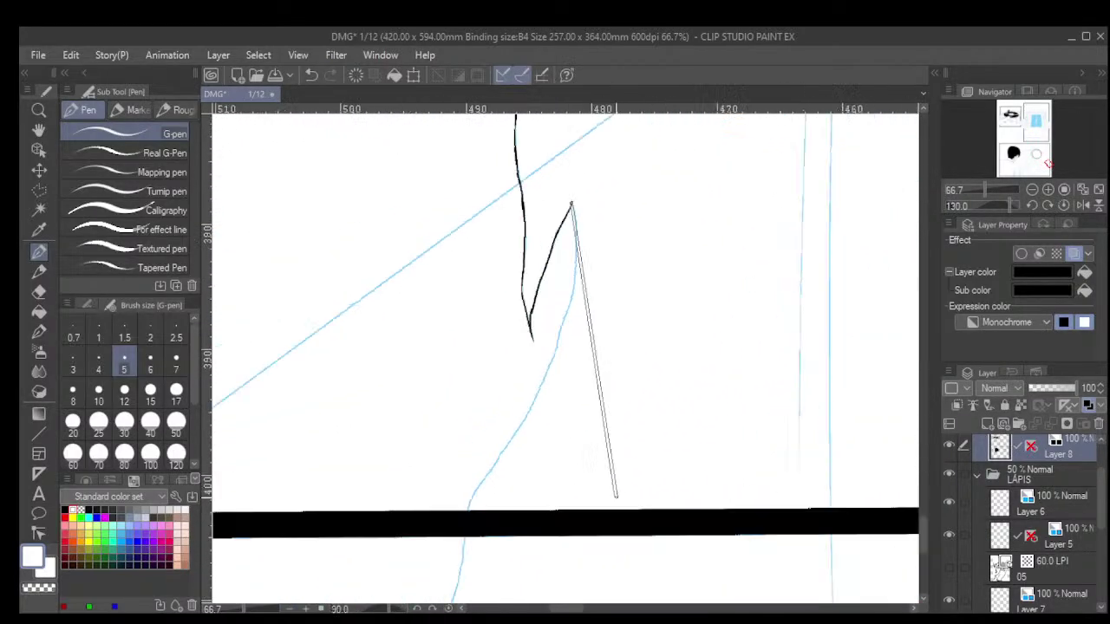
{"action": "key", "text": "minus"}
{"action": "key", "text": "minus"}
{"action": "key", "text": "minus"}
{"action": "key", "text": "minus"}
{"action": "left_click_drag", "start_coordinate": [559, 413], "coordinate": [584, 475]}
{"action": "scroll", "coordinate": [563, 423], "scroll_direction": "up", "scroll_amount": 7}
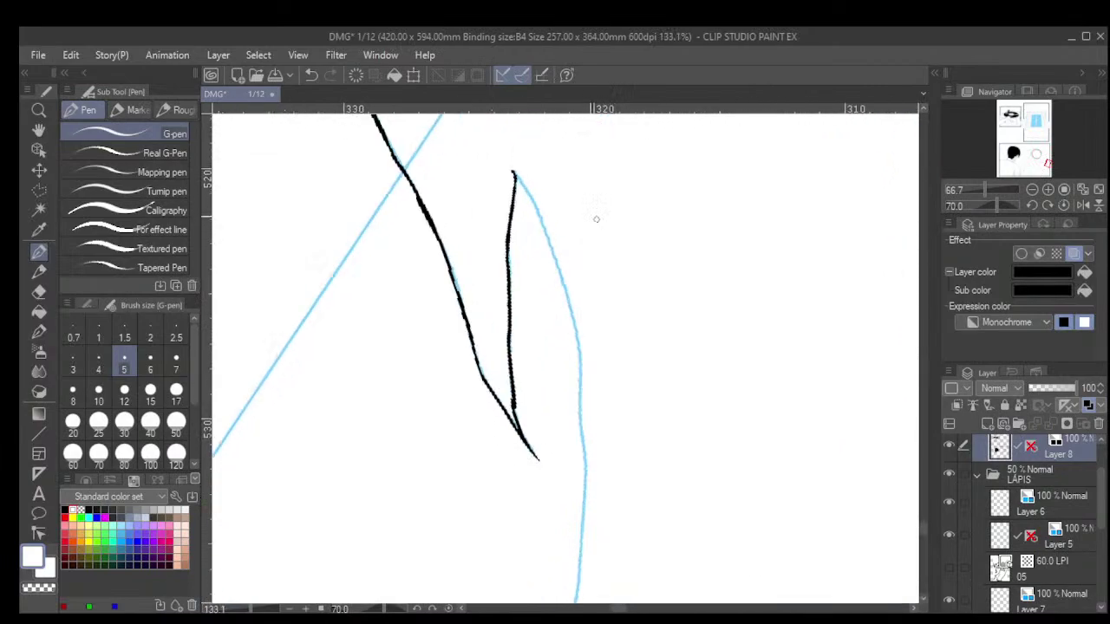
{"action": "scroll", "coordinate": [596, 219], "scroll_direction": "up", "scroll_amount": 4}
{"action": "mouse_move", "coordinate": [498, 156]}
{"action": "left_mouse_down"}
{"action": "mouse_move", "coordinate": [600, 353]}
{"action": "mouse_move", "coordinate": [654, 560]}
{"action": "left_mouse_up"}
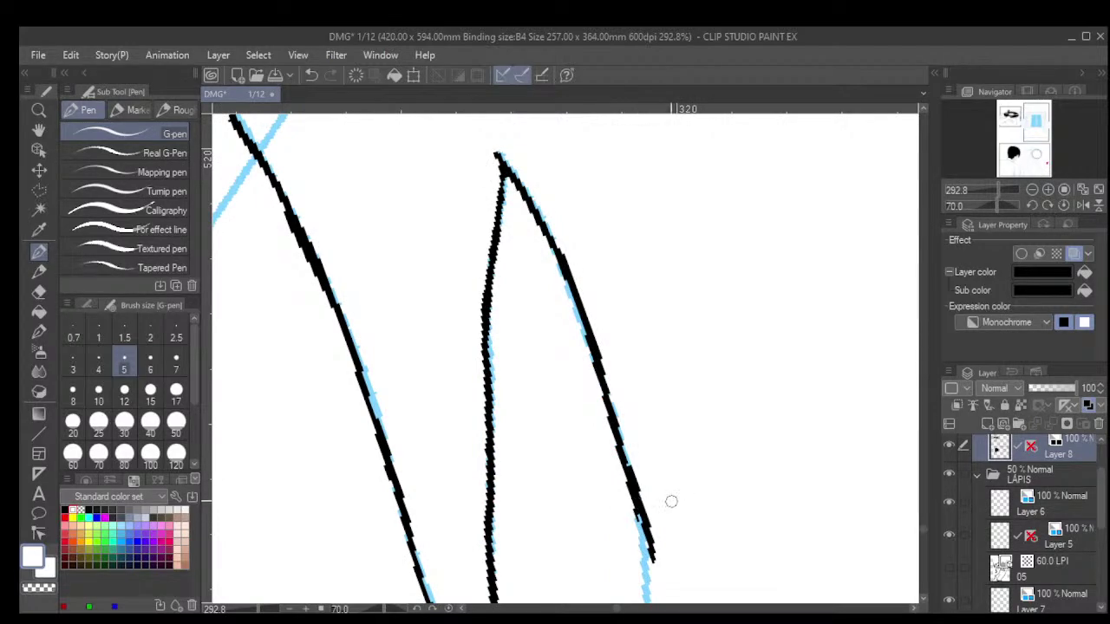
{"action": "key", "text": "ctrl+z"}
Extend the inked curve from its loose end along the blue sketch line, down level with the neighbouring spike's lower tip.
{"action": "left_click_drag", "start_coordinate": [686, 517], "coordinate": [765, 360]}
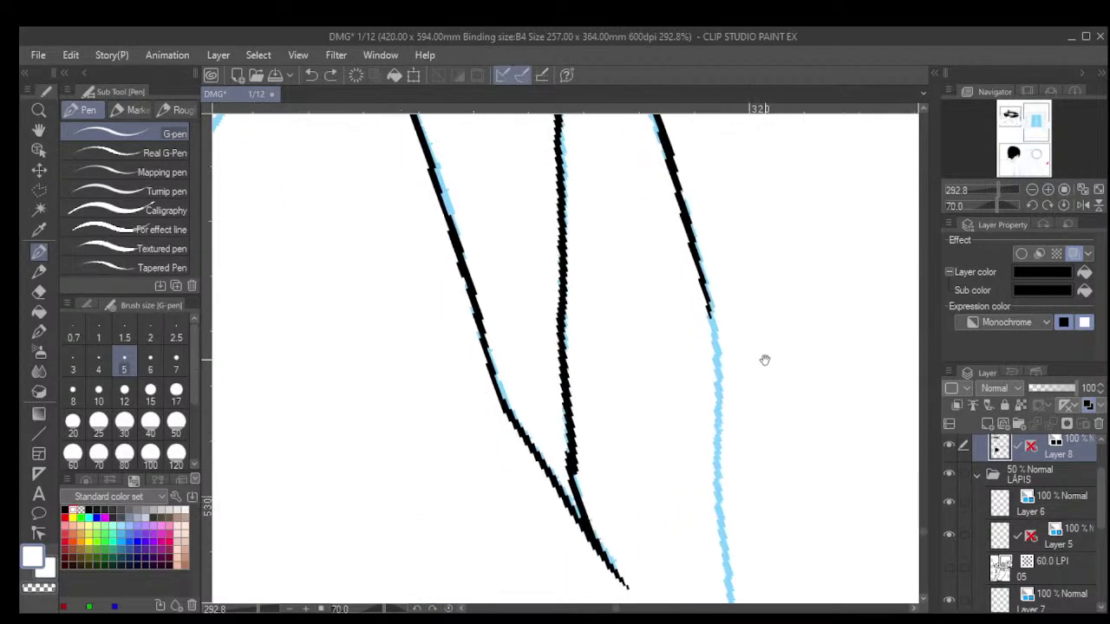
{"action": "left_click_drag", "start_coordinate": [708, 299], "coordinate": [718, 479]}
{"action": "left_click_drag", "start_coordinate": [715, 440], "coordinate": [734, 596]}
Ink the next stretch of the curve where the sketch line bends back below the spike tip.
{"action": "mouse_move", "coordinate": [784, 539]}
{"action": "left_mouse_down"}
{"action": "mouse_move", "coordinate": [766, 439]}
{"action": "mouse_move", "coordinate": [735, 429]}
{"action": "mouse_move", "coordinate": [709, 310]}
{"action": "left_mouse_up"}
{"action": "left_click_drag", "start_coordinate": [746, 446], "coordinate": [747, 391]}
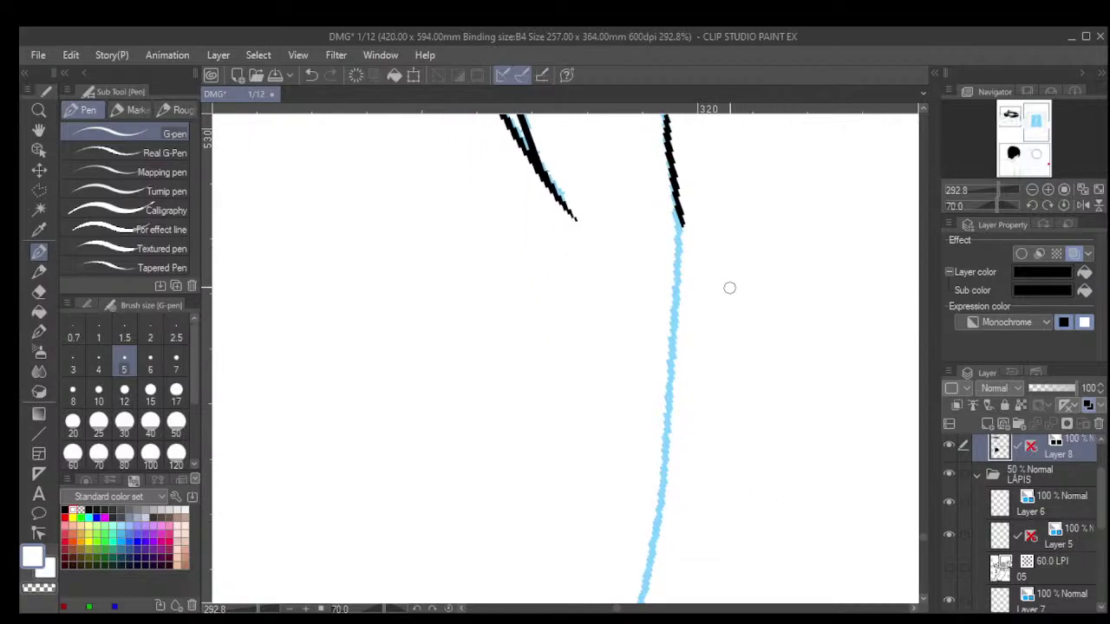
{"action": "left_click_drag", "start_coordinate": [674, 217], "coordinate": [674, 333]}
{"action": "left_click_drag", "start_coordinate": [676, 278], "coordinate": [670, 397]}
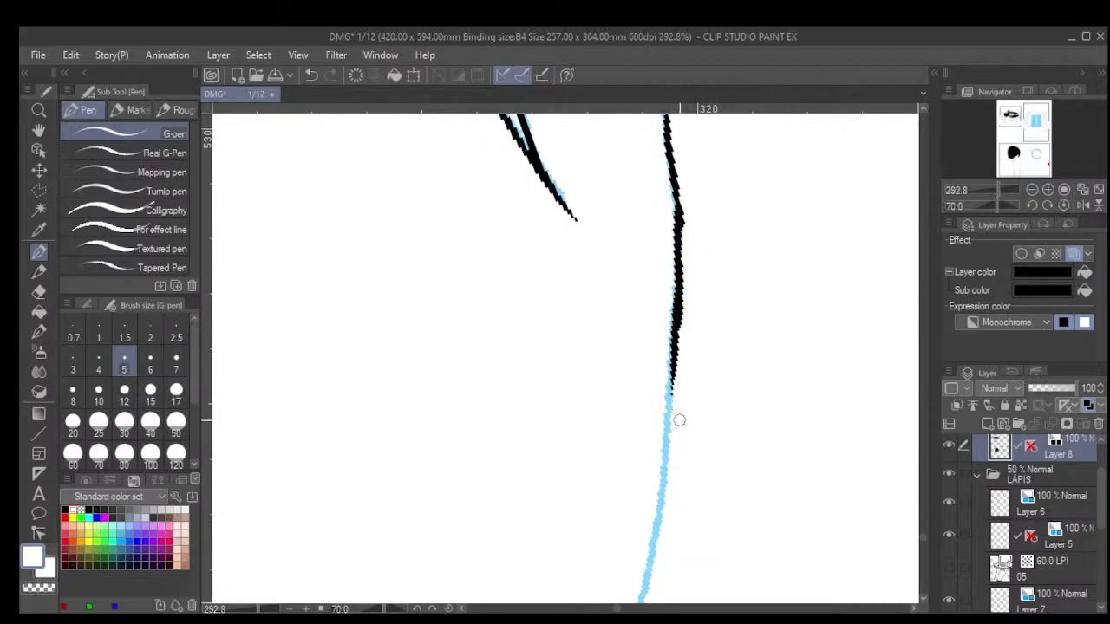
{"action": "left_click_drag", "start_coordinate": [670, 352], "coordinate": [664, 456]}
{"action": "left_click_drag", "start_coordinate": [668, 391], "coordinate": [652, 549]}
Ink the rest of the curve along the sketch line until it meets the thick panel border.
{"action": "mouse_move", "coordinate": [663, 492]}
{"action": "left_mouse_down"}
{"action": "mouse_move", "coordinate": [650, 570]}
{"action": "mouse_move", "coordinate": [730, 361]}
{"action": "left_mouse_up"}
{"action": "left_click_drag", "start_coordinate": [705, 553], "coordinate": [706, 471]}
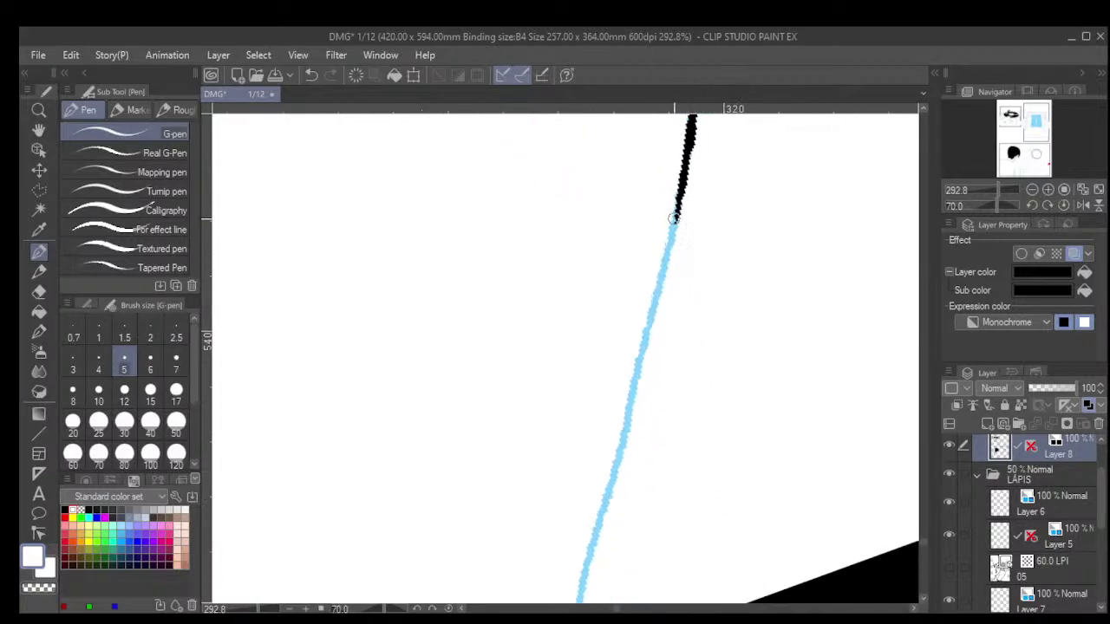
{"action": "left_click_drag", "start_coordinate": [676, 213], "coordinate": [645, 325]}
{"action": "mouse_move", "coordinate": [666, 253]}
{"action": "left_mouse_down"}
{"action": "mouse_move", "coordinate": [630, 414]}
{"action": "mouse_move", "coordinate": [624, 503]}
{"action": "mouse_move", "coordinate": [597, 525]}
{"action": "mouse_move", "coordinate": [606, 501]}
{"action": "mouse_move", "coordinate": [583, 576]}
{"action": "left_mouse_up"}
{"action": "left_click_drag", "start_coordinate": [594, 534], "coordinate": [619, 443]}
{"action": "left_click_drag", "start_coordinate": [612, 592], "coordinate": [654, 403]}
{"action": "left_click_drag", "start_coordinate": [655, 292], "coordinate": [646, 386]}
Return the page rotation to 0 degrees and zoom out to 4.1% to examine the inked lines and the whole page.
{"action": "scroll", "coordinate": [651, 402], "scroll_direction": "down", "scroll_amount": 10}
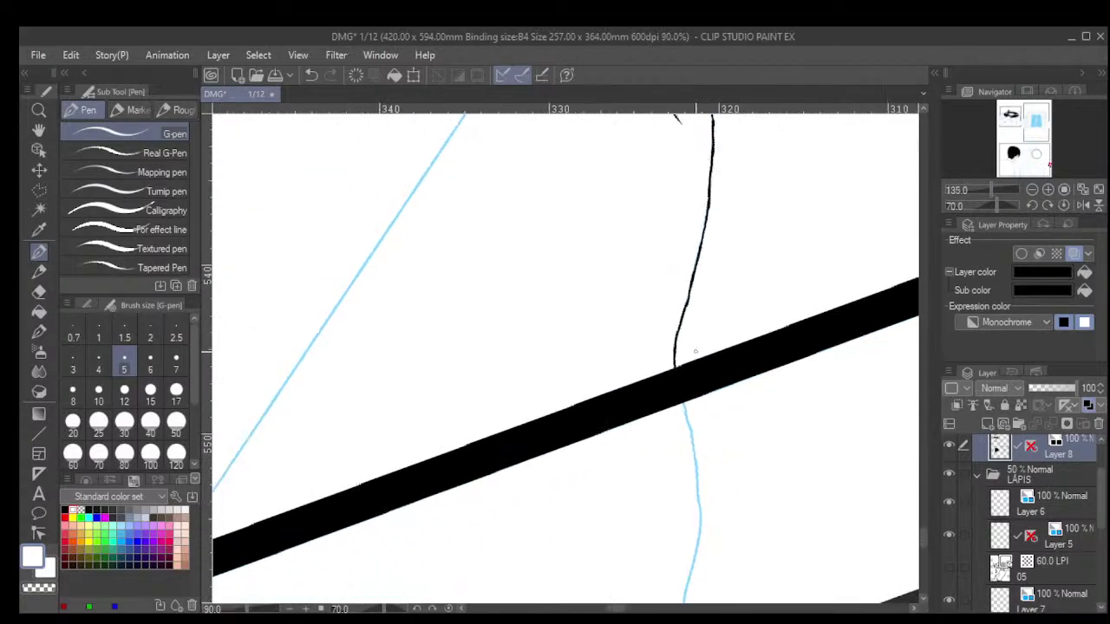
{"action": "scroll", "coordinate": [695, 351], "scroll_direction": "down", "scroll_amount": 2}
{"action": "scroll", "coordinate": [695, 351], "scroll_direction": "down", "scroll_amount": 2, "text": "shift"}
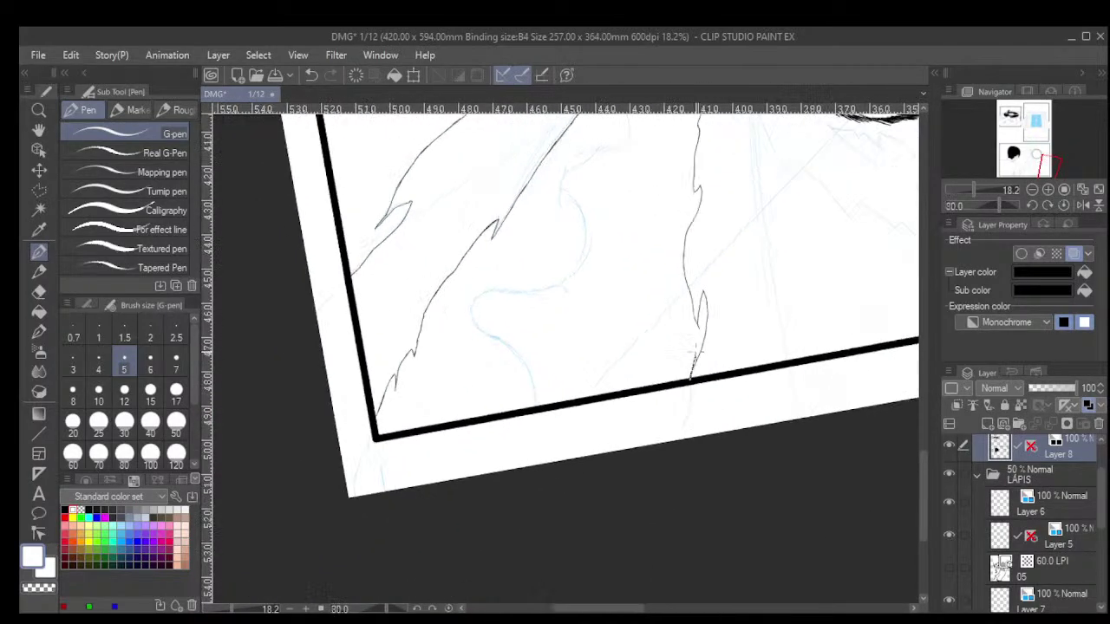
{"action": "scroll", "coordinate": [695, 351], "scroll_direction": "up", "scroll_amount": 12, "text": "shift"}
{"action": "scroll", "coordinate": [695, 351], "scroll_direction": "up", "scroll_amount": 4, "text": "shift"}
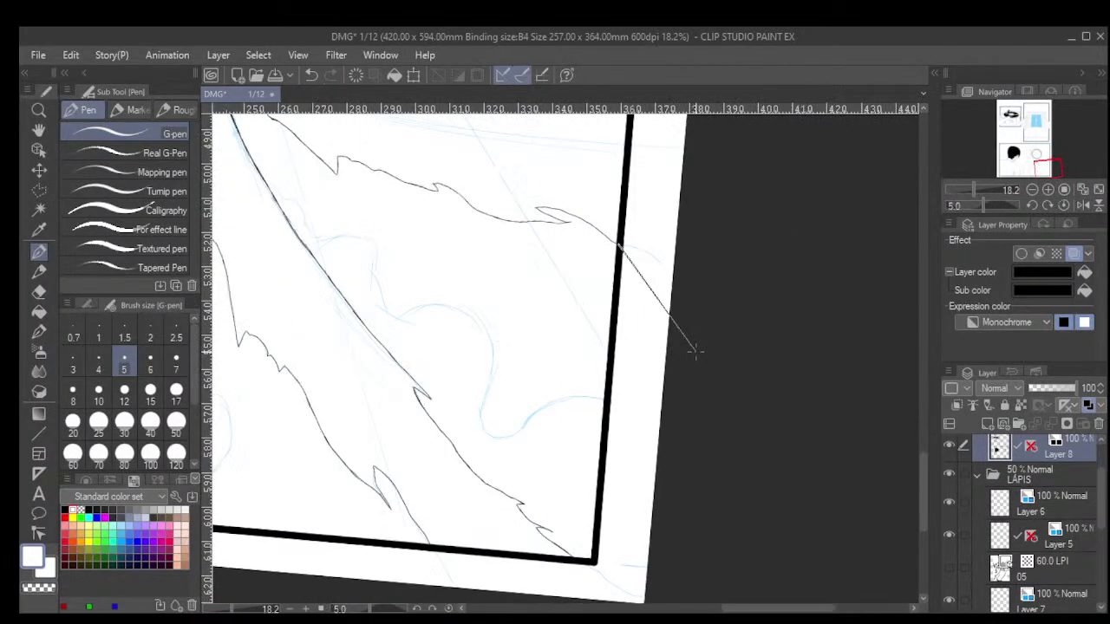
{"action": "scroll", "coordinate": [695, 351], "scroll_direction": "down", "scroll_amount": 2}
{"action": "scroll", "coordinate": [695, 351], "scroll_direction": "down", "scroll_amount": 2}
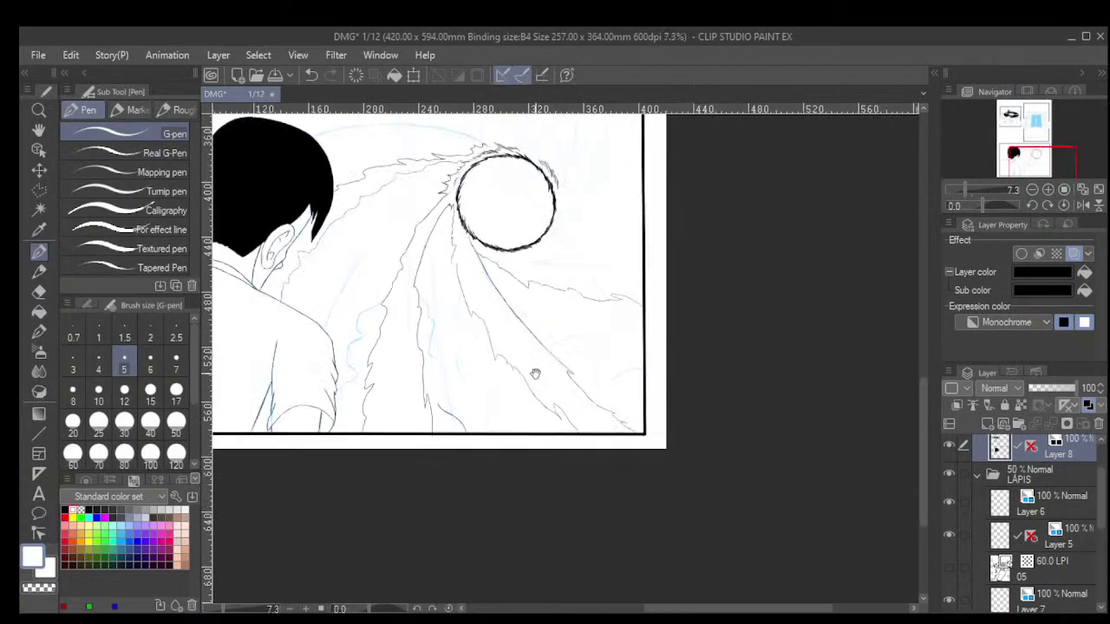
{"action": "left_click_drag", "start_coordinate": [520, 336], "coordinate": [668, 567]}
{"action": "scroll", "coordinate": [614, 441], "scroll_direction": "down", "scroll_amount": 2}
{"action": "left_click_drag", "start_coordinate": [595, 416], "coordinate": [593, 428]}
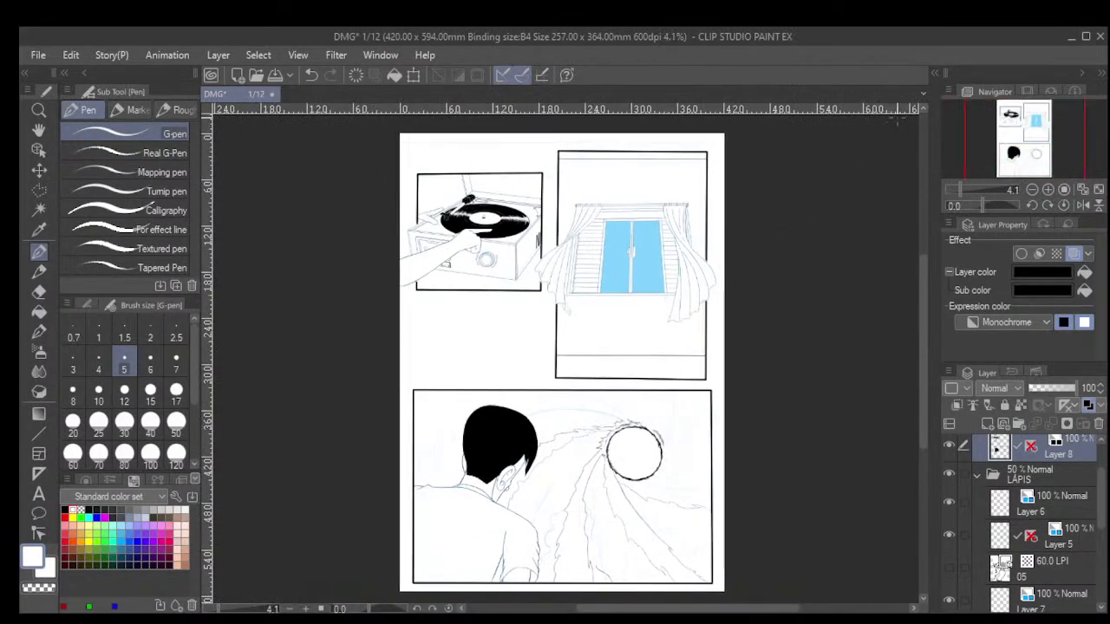